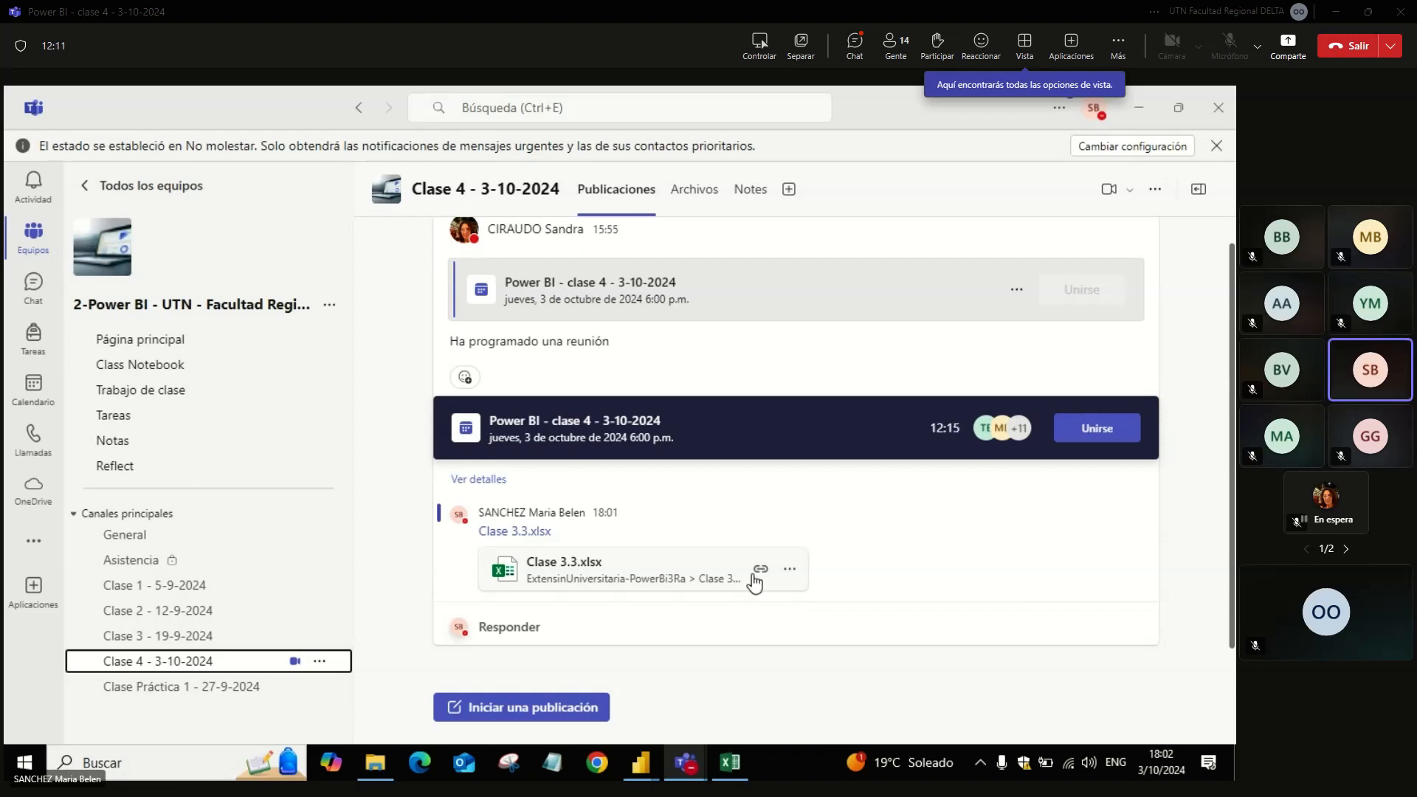
# Step: Start recording and transcribing the Power BI - clase 4 meeting in Teams, and return to the meeting chat
pyautogui.hotkey('alt', 'Tab')
pyautogui.hotkey('alt', 'Tab')
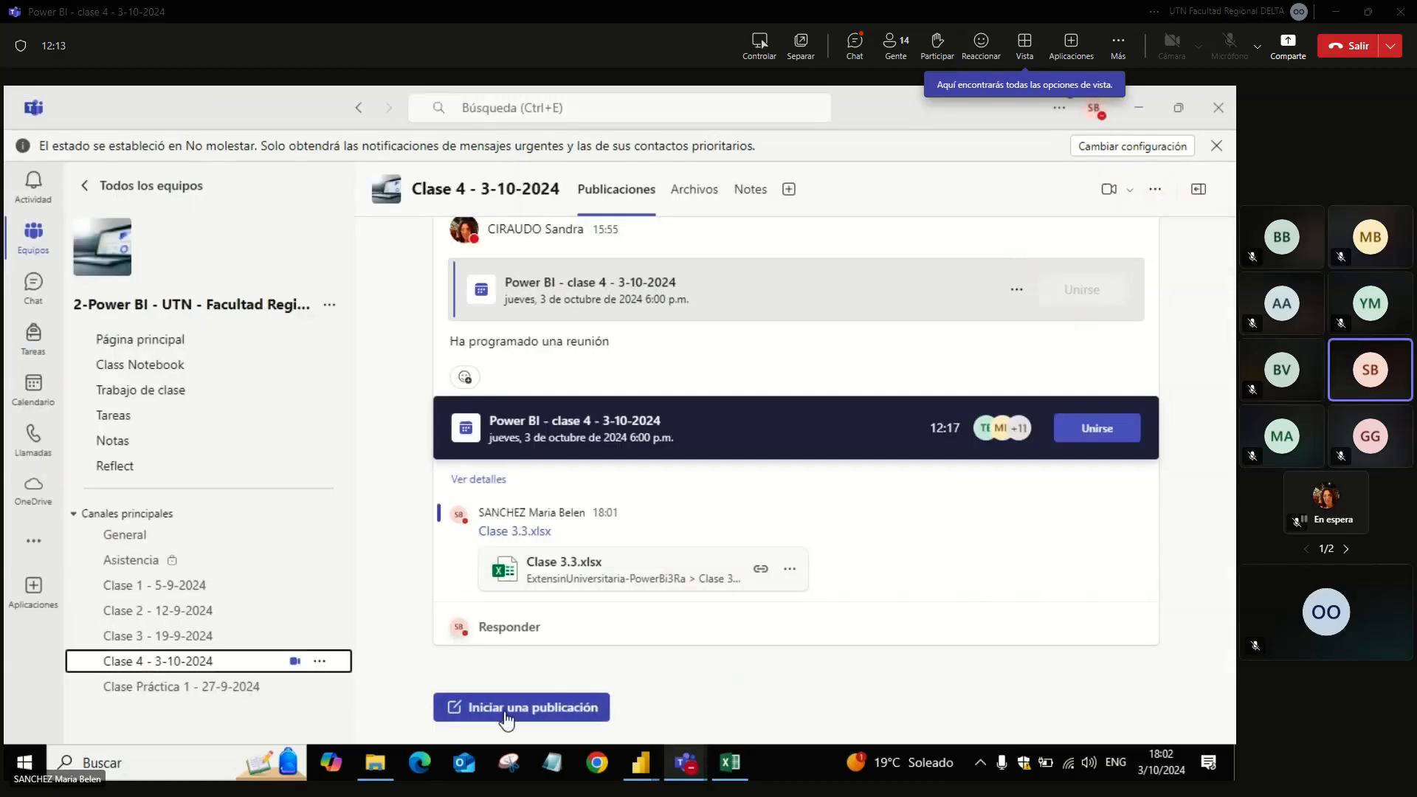
pyautogui.hotkey('alt', 'Tab')
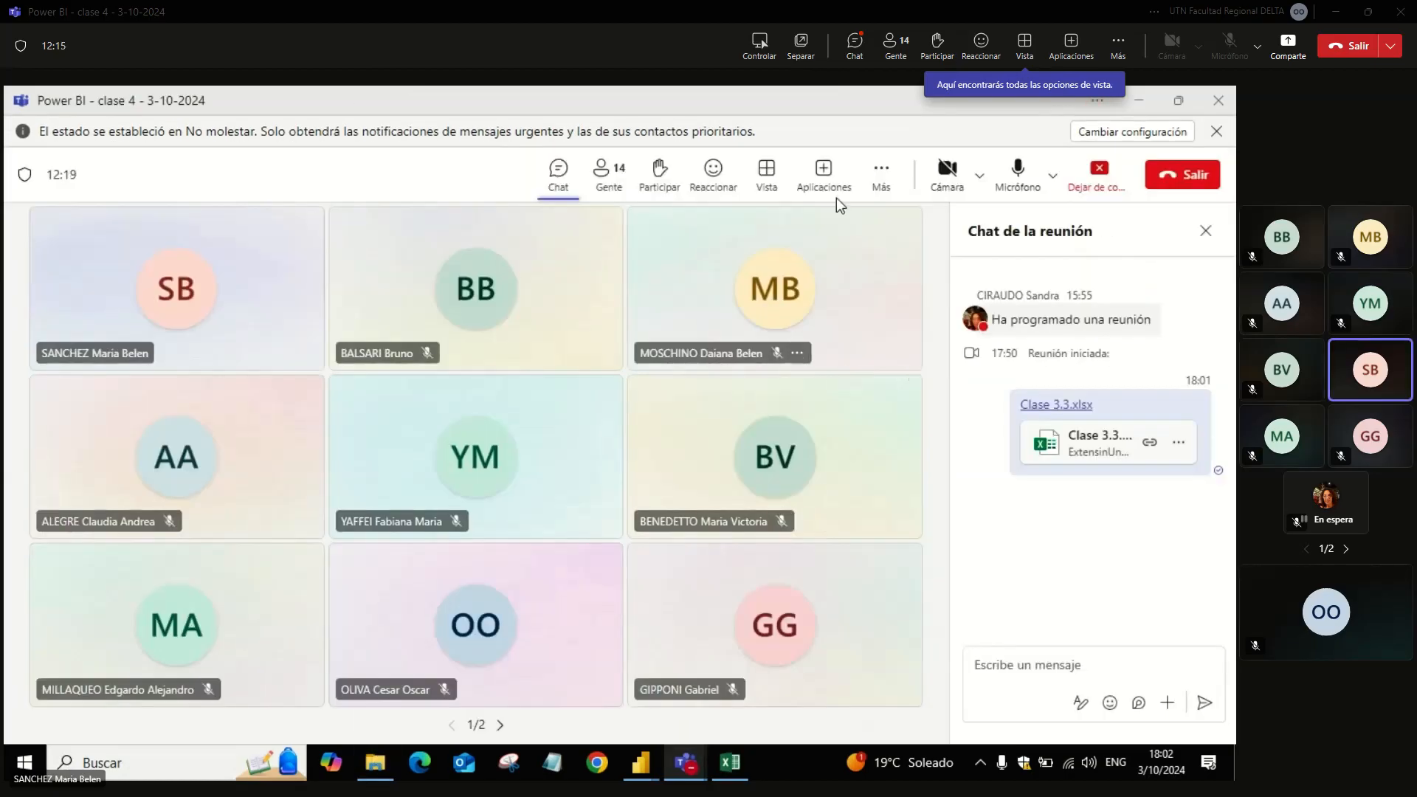
pyautogui.click(877, 181)
pyautogui.moveTo(913, 229)
pyautogui.click(778, 237)
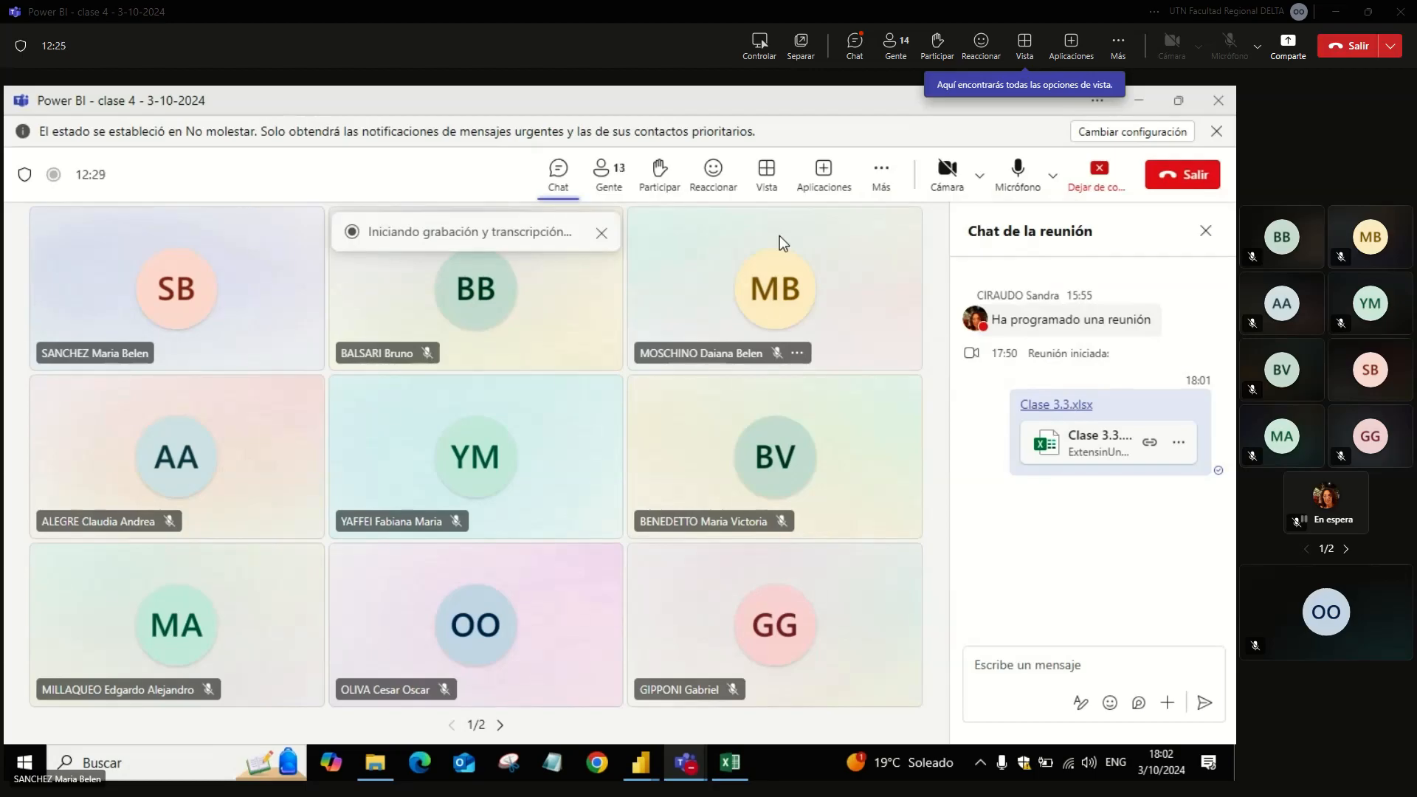
pyautogui.click(551, 175)
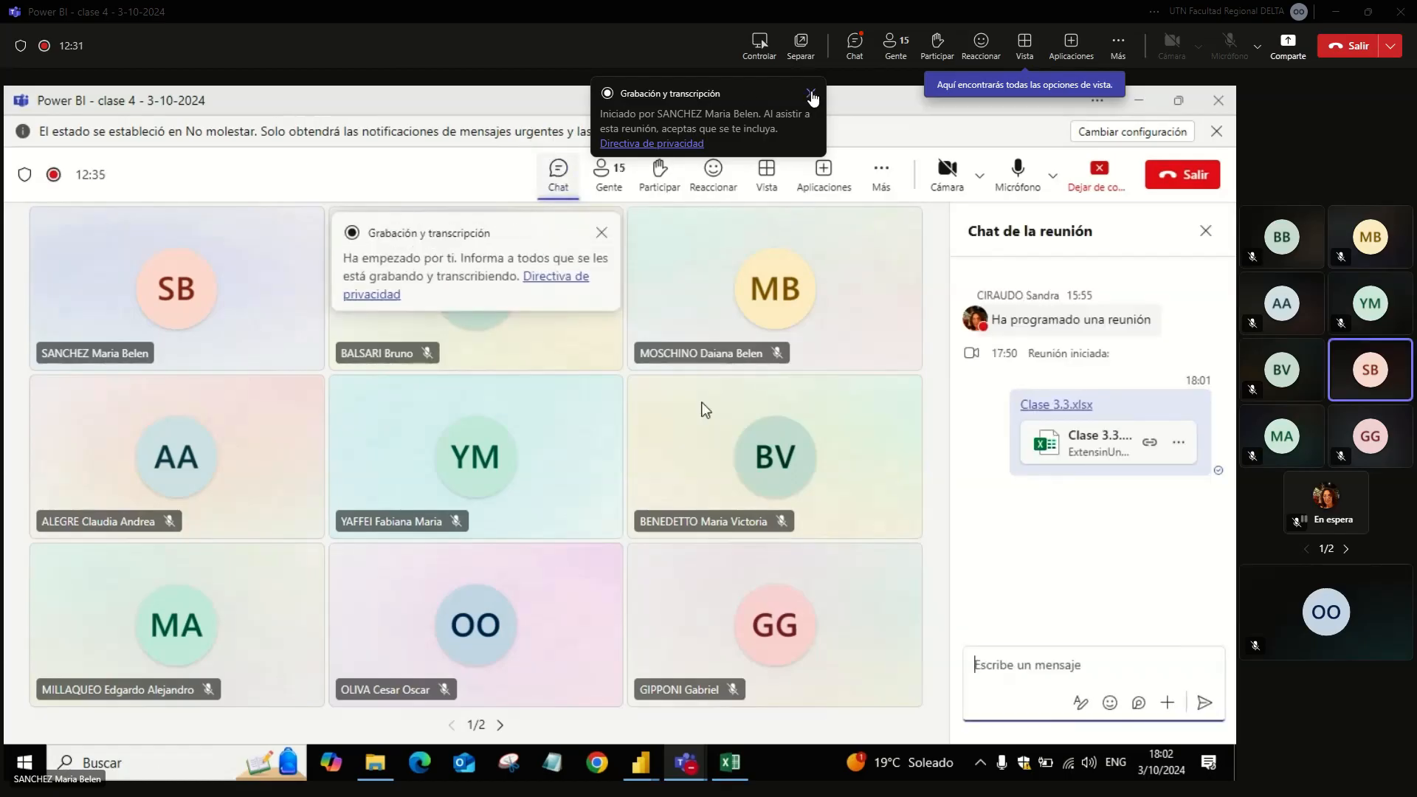
# Step: Switch to File Explorer and open the Clase 3.3 workbook from the Clase3 folder inside Documentos > Power BI
pyautogui.click(375, 762)
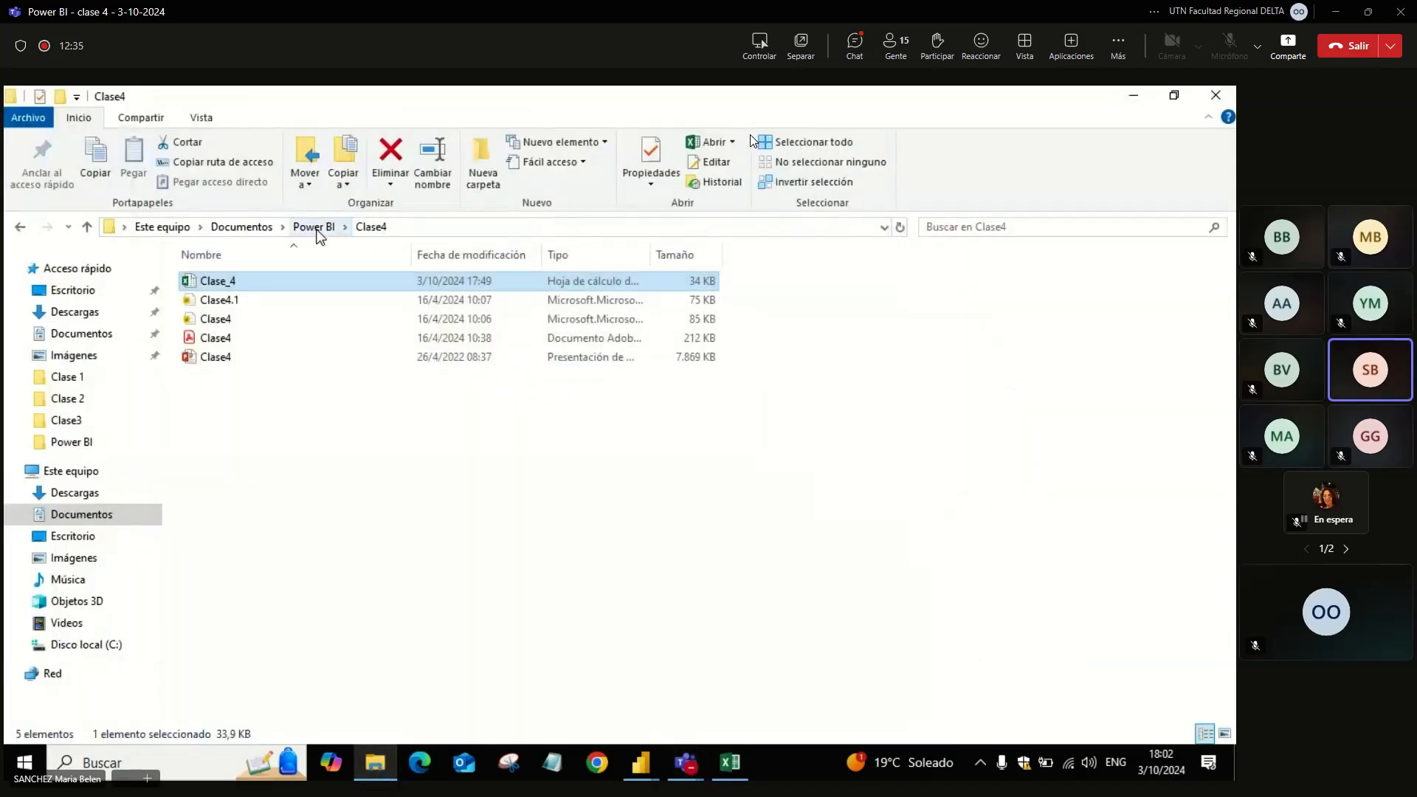
pyautogui.click(314, 227)
pyautogui.doubleClick(226, 319)
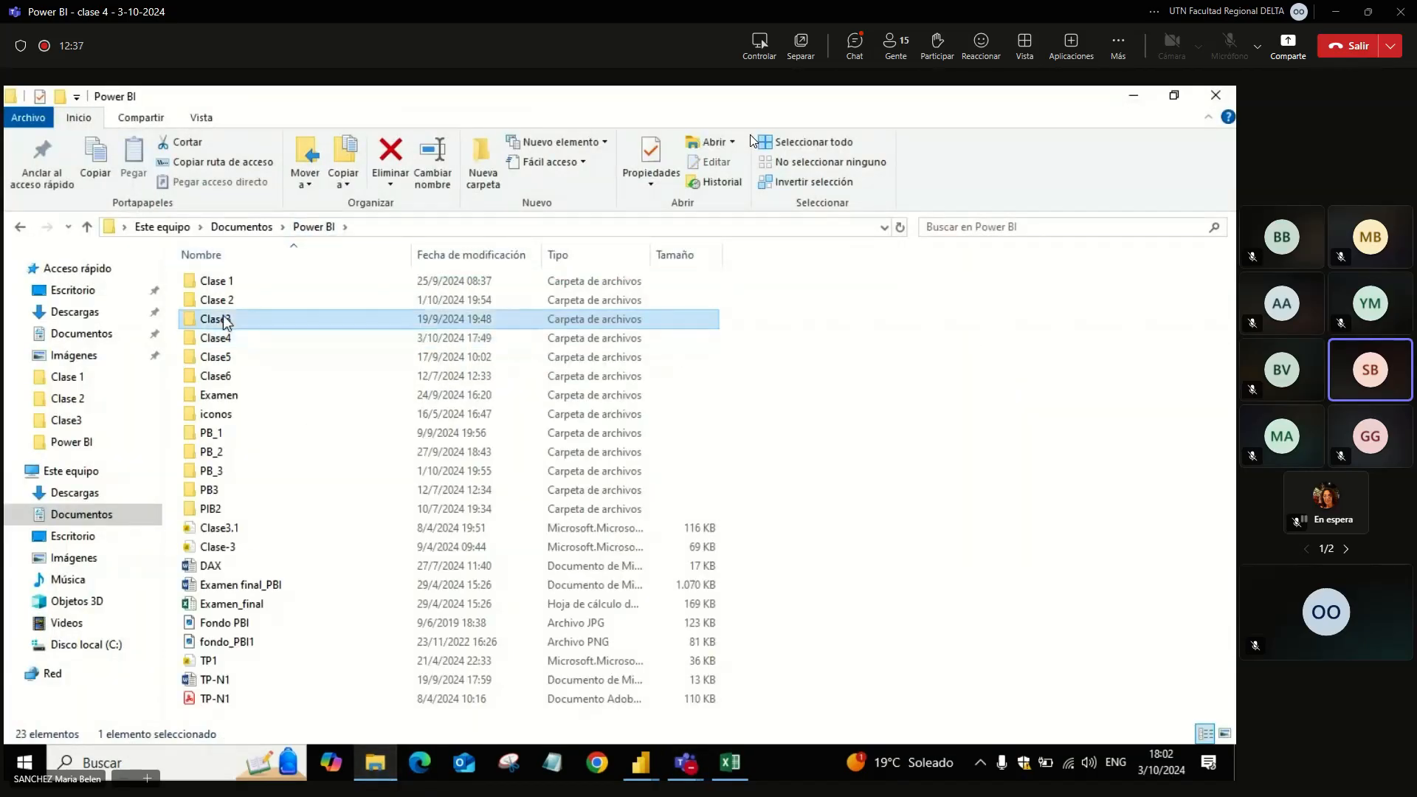
pyautogui.doubleClick(229, 318)
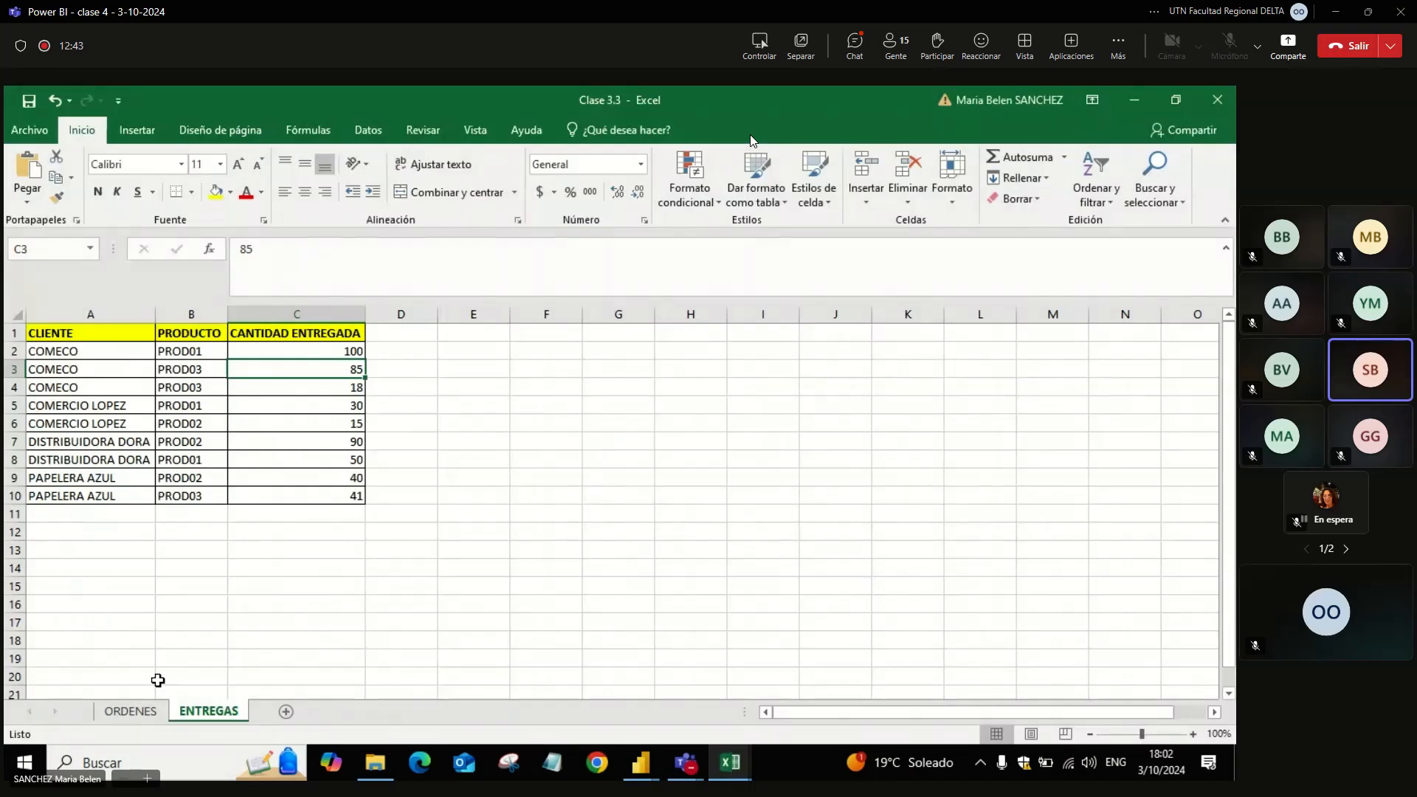
# Step: Compare the ORDENES and ENTREGAS sheets and examine the CLIENTE, PRODUCTO and CANTIDAD ORDENADA columns of ORDENES
pyautogui.click(148, 711)
pyautogui.click(182, 715)
pyautogui.click(151, 712)
pyautogui.click(182, 714)
pyautogui.click(155, 716)
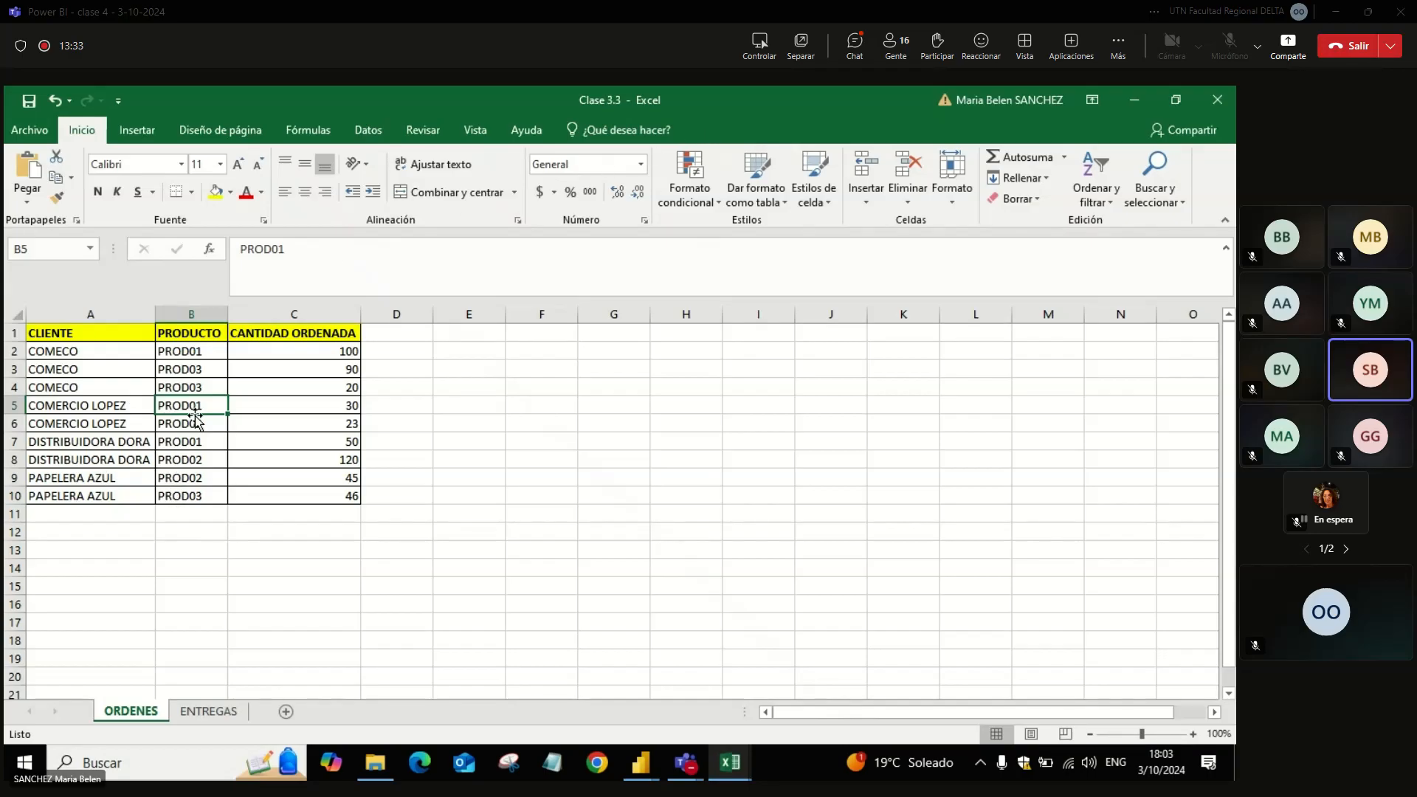
pyautogui.click(105, 310)
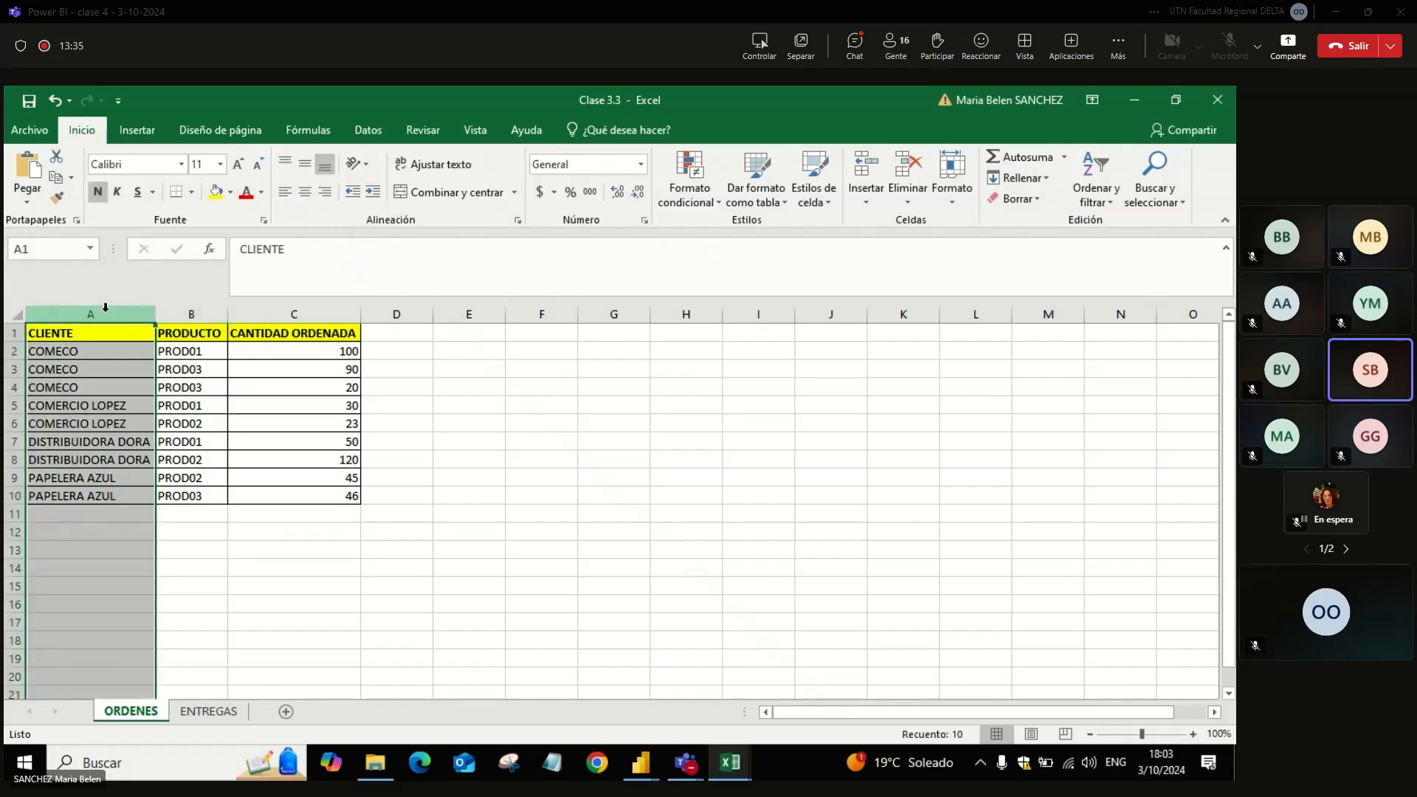
pyautogui.click(193, 314)
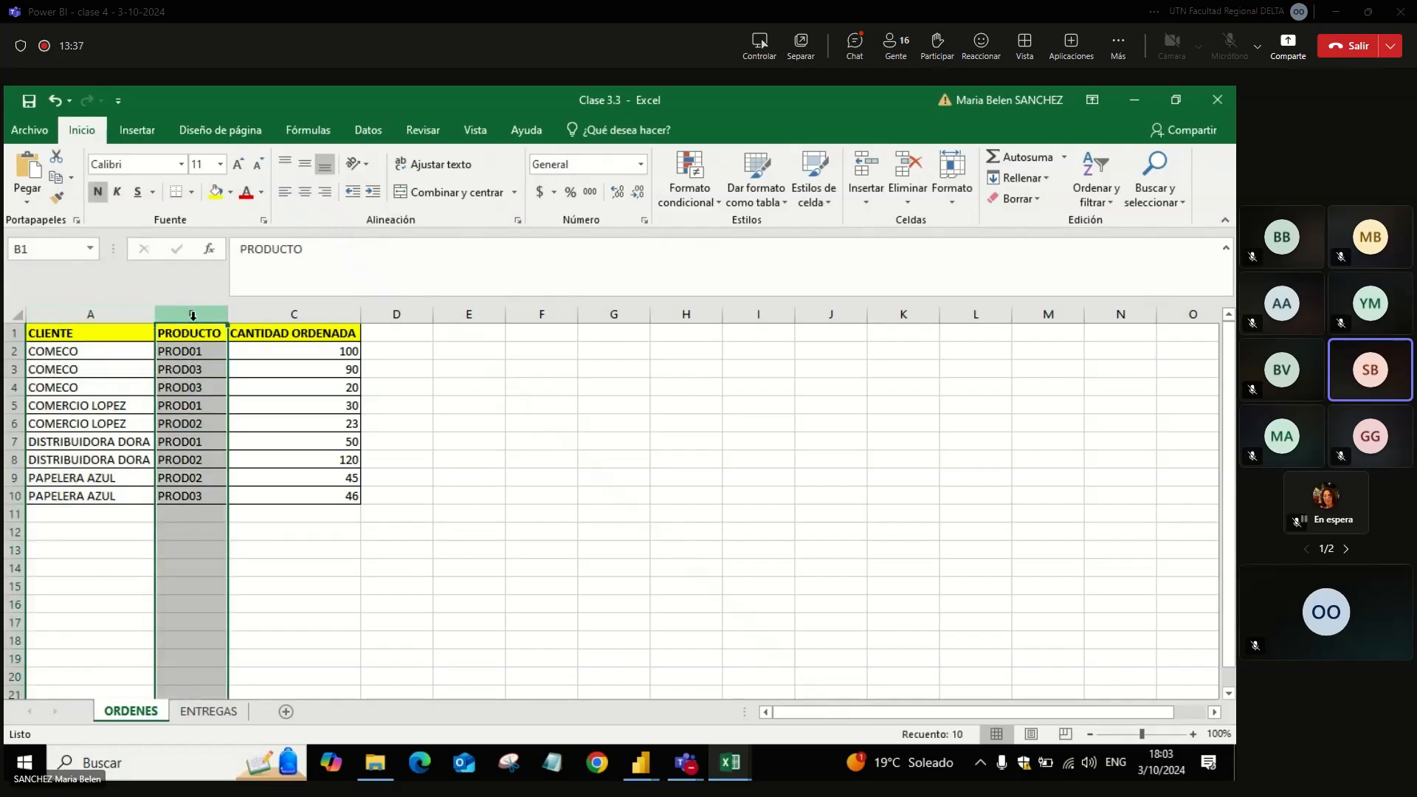
pyautogui.click(271, 313)
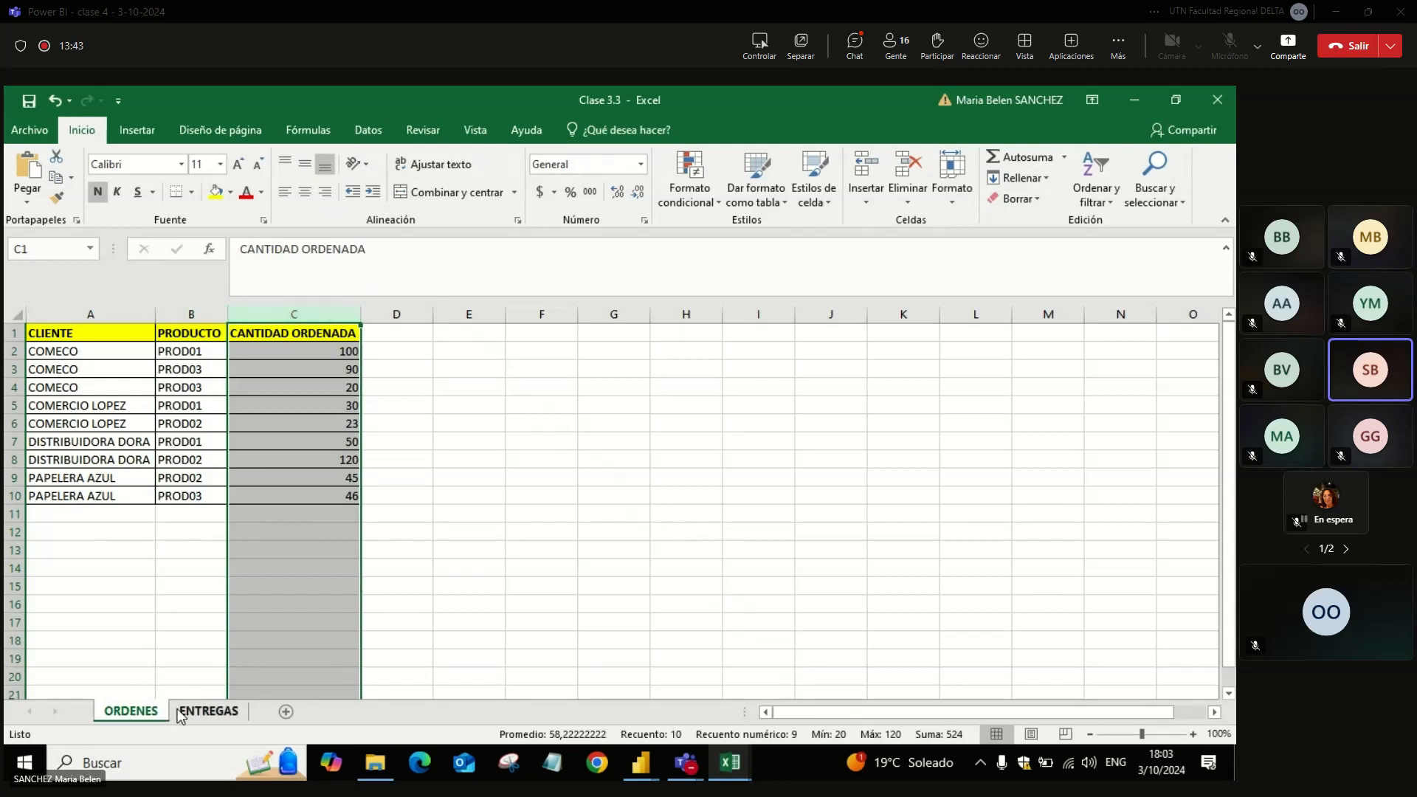
# Step: Examine the CLIENTE, PRODUCTO and CANTIDAD ENTREGADA columns on the ENTREGAS sheet, including the first COMECO rows
pyautogui.click(208, 711)
pyautogui.click(118, 513)
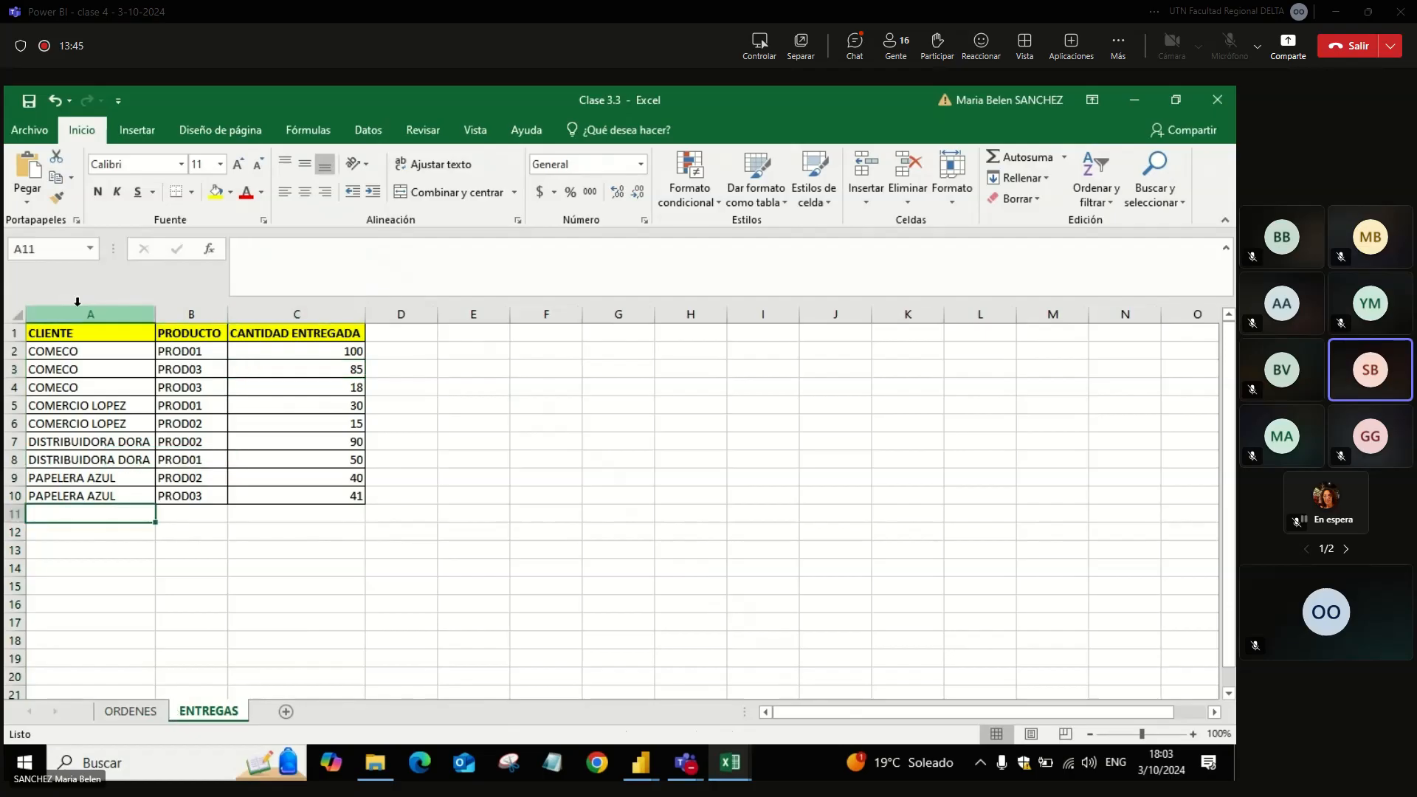
pyautogui.click(78, 308)
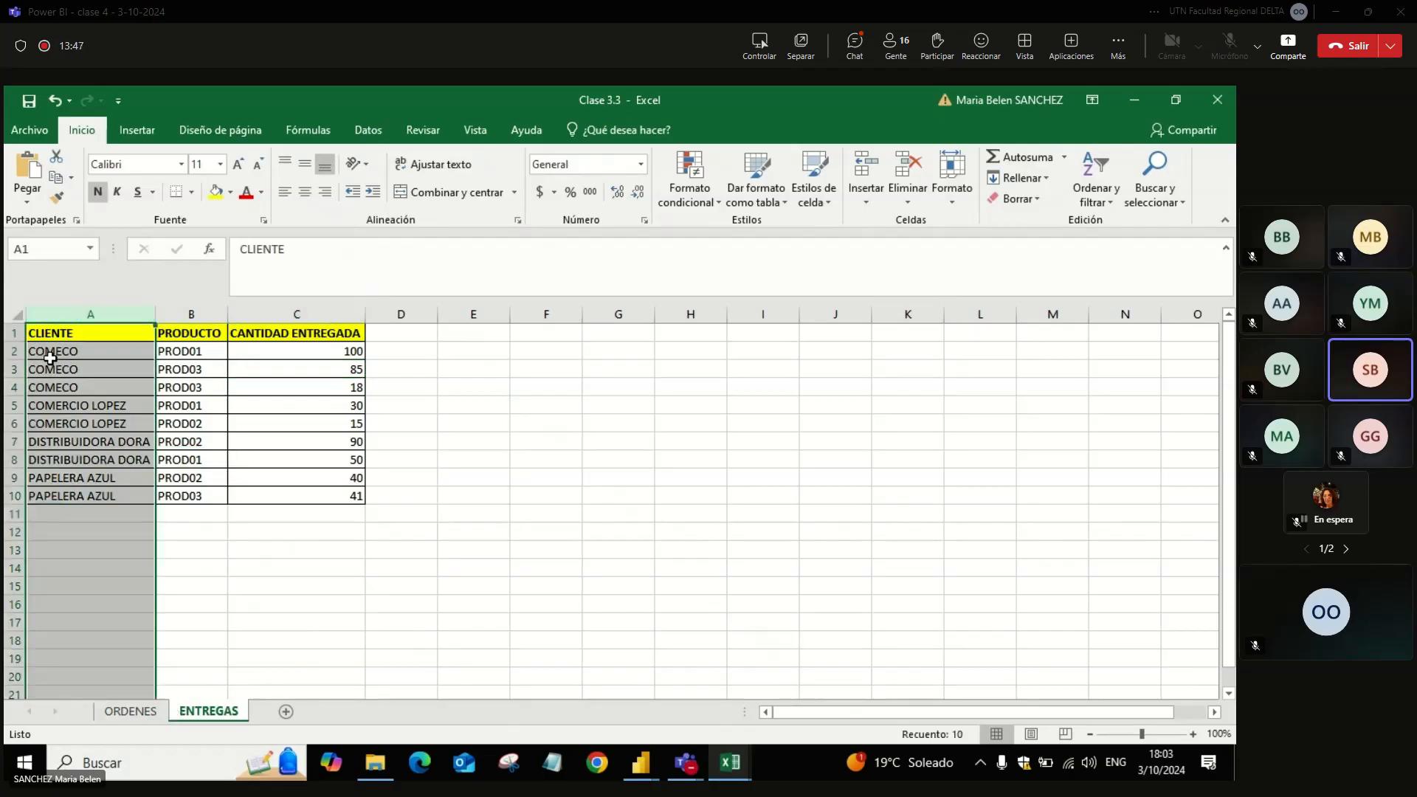
pyautogui.click(6, 352)
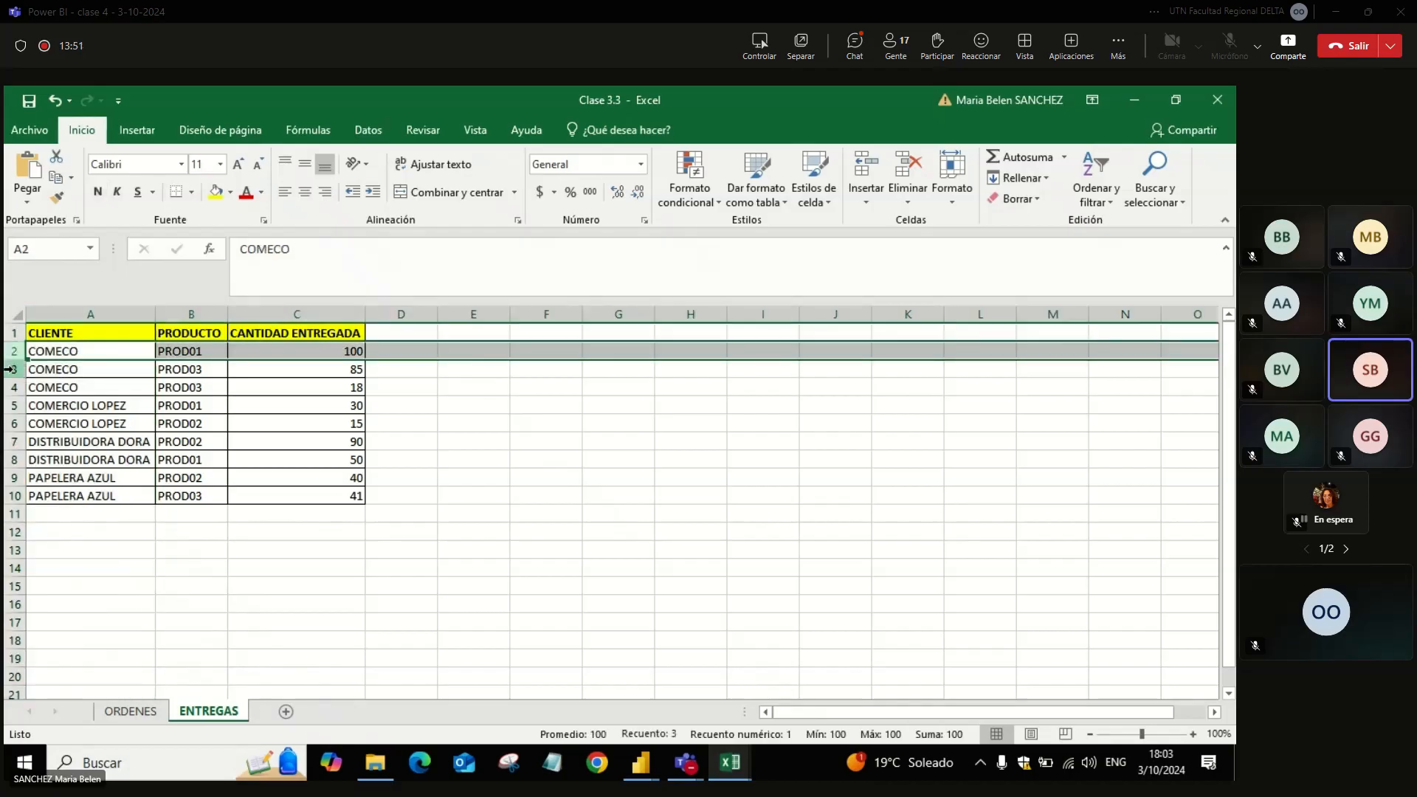
pyautogui.click(198, 353)
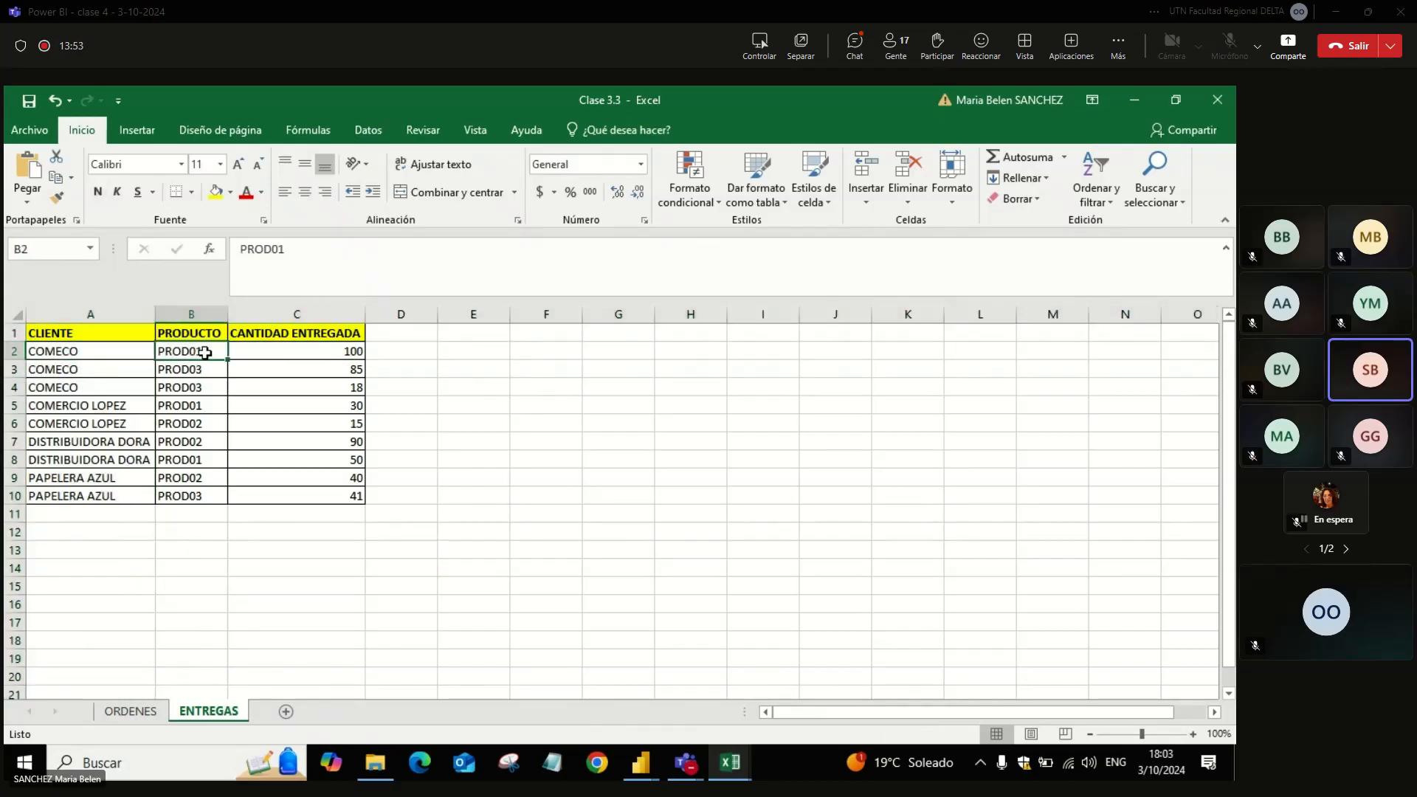
pyautogui.click(40, 365)
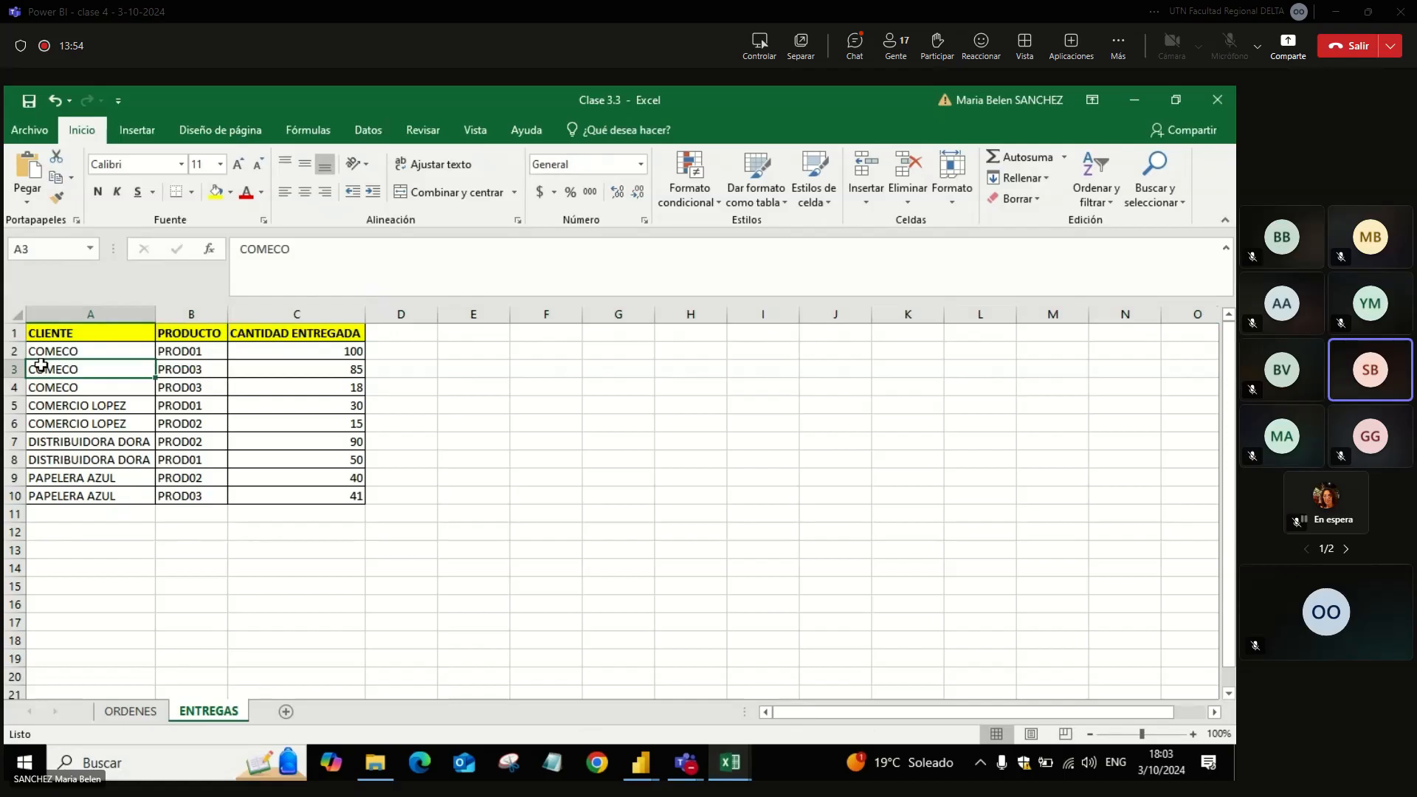
pyautogui.click(51, 313)
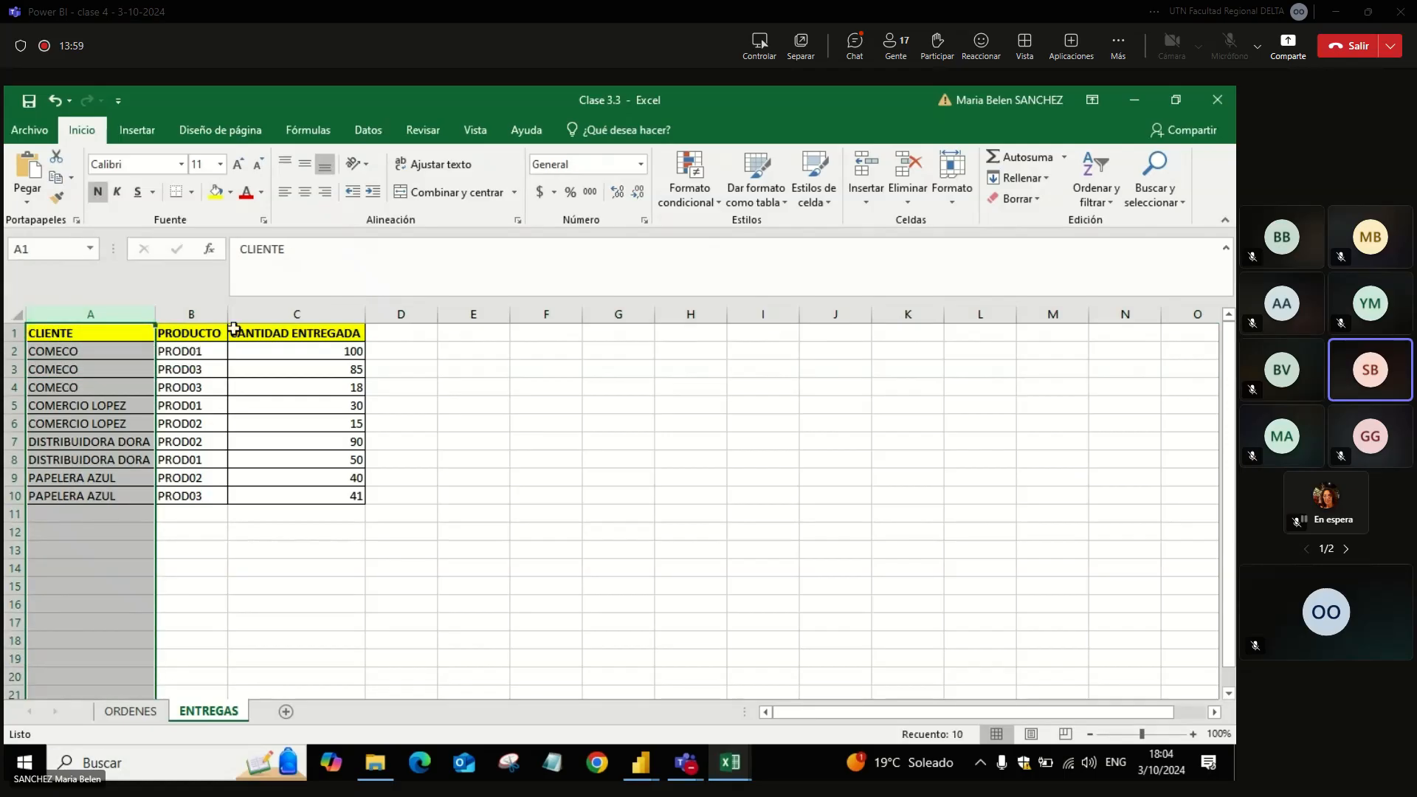
pyautogui.click(192, 315)
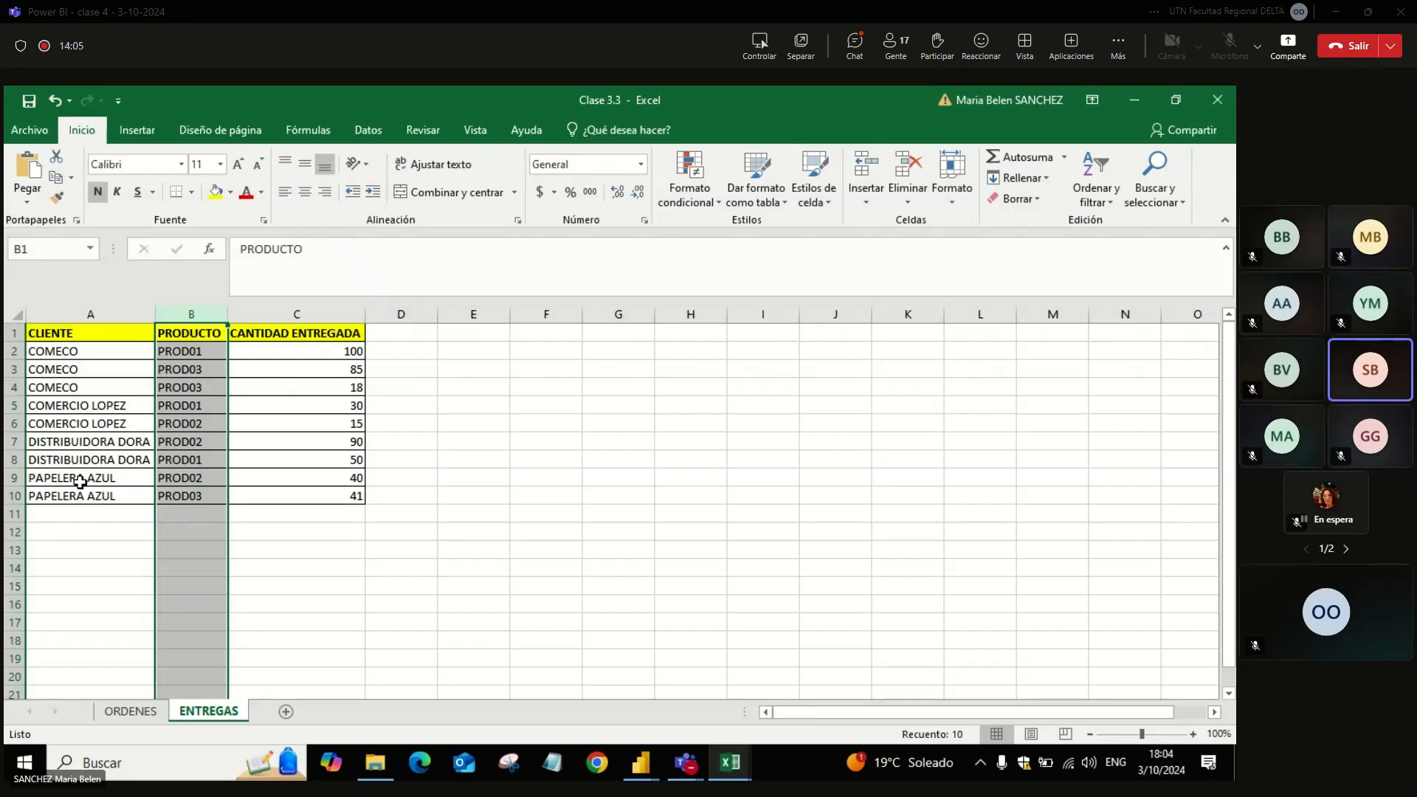
pyautogui.click(329, 459)
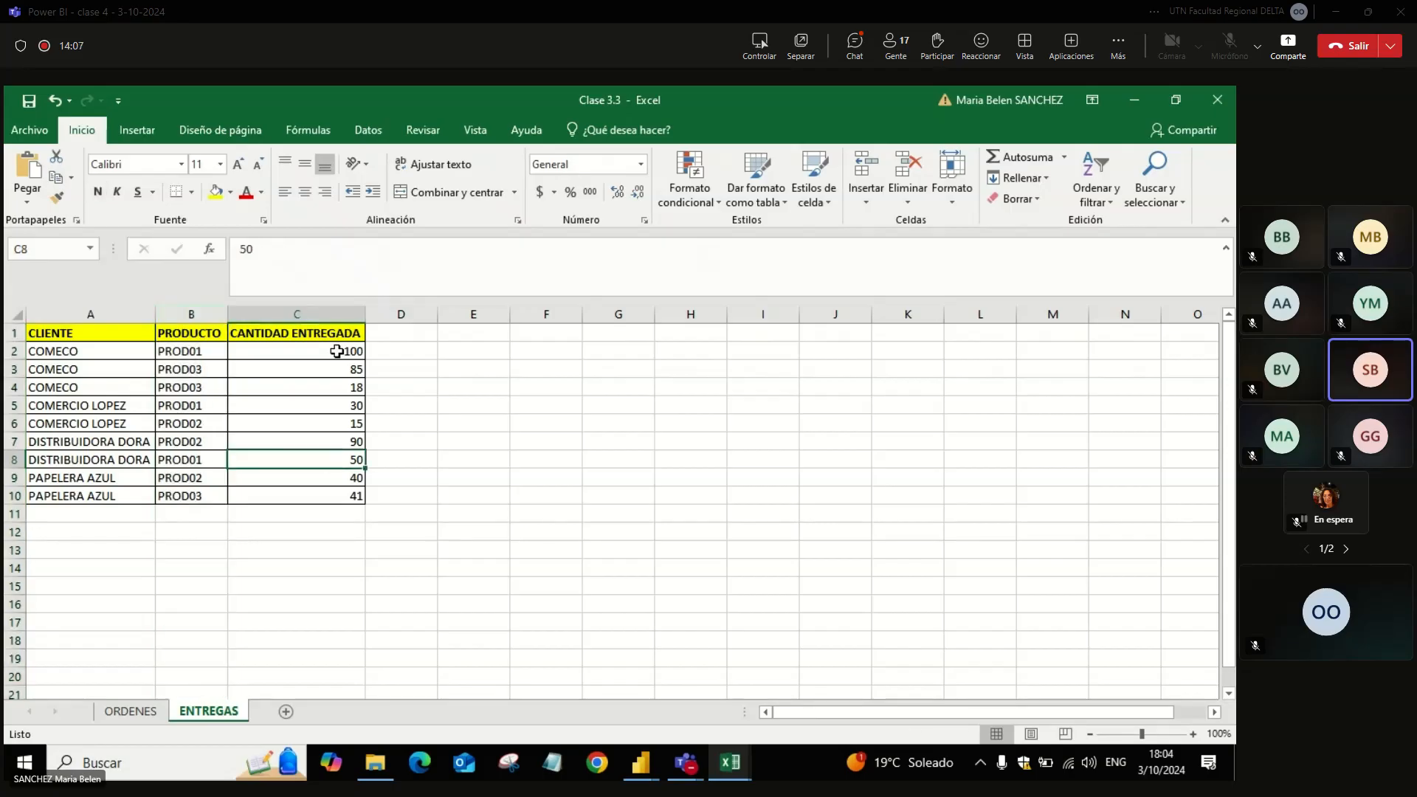
pyautogui.click(335, 314)
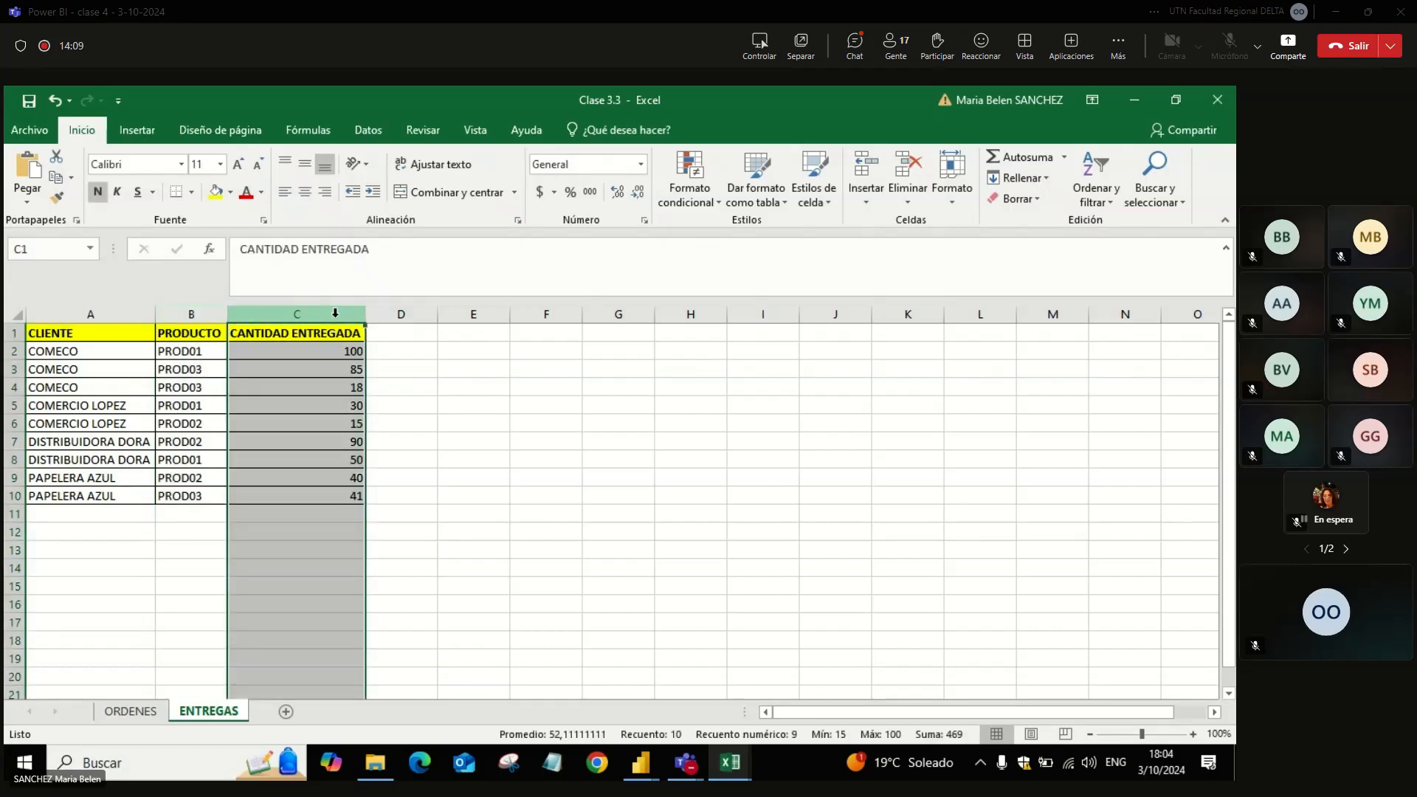
# Step: Compare the customer rows on the ORDENES sheet with those on the ENTREGAS sheet
pyautogui.click(146, 719)
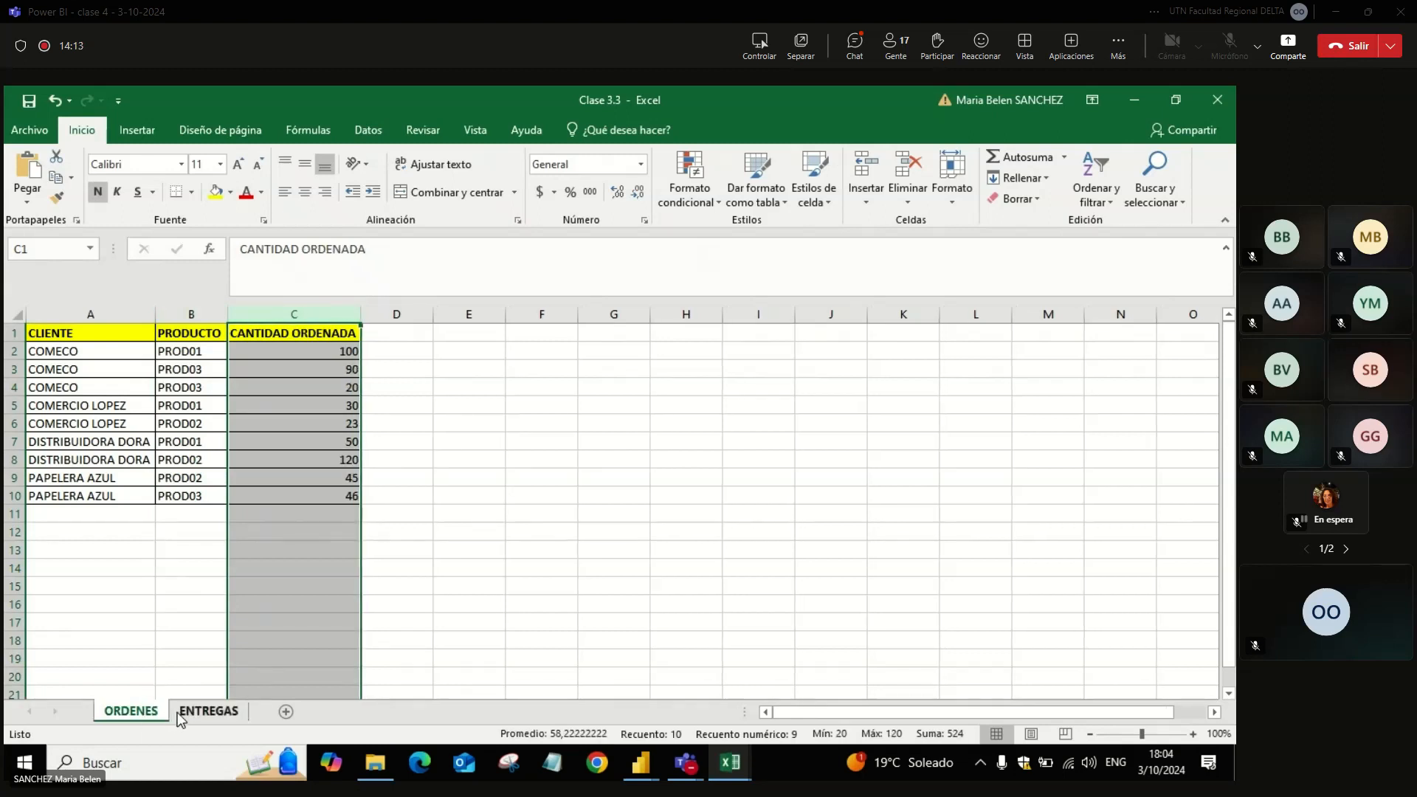
pyautogui.click(130, 487)
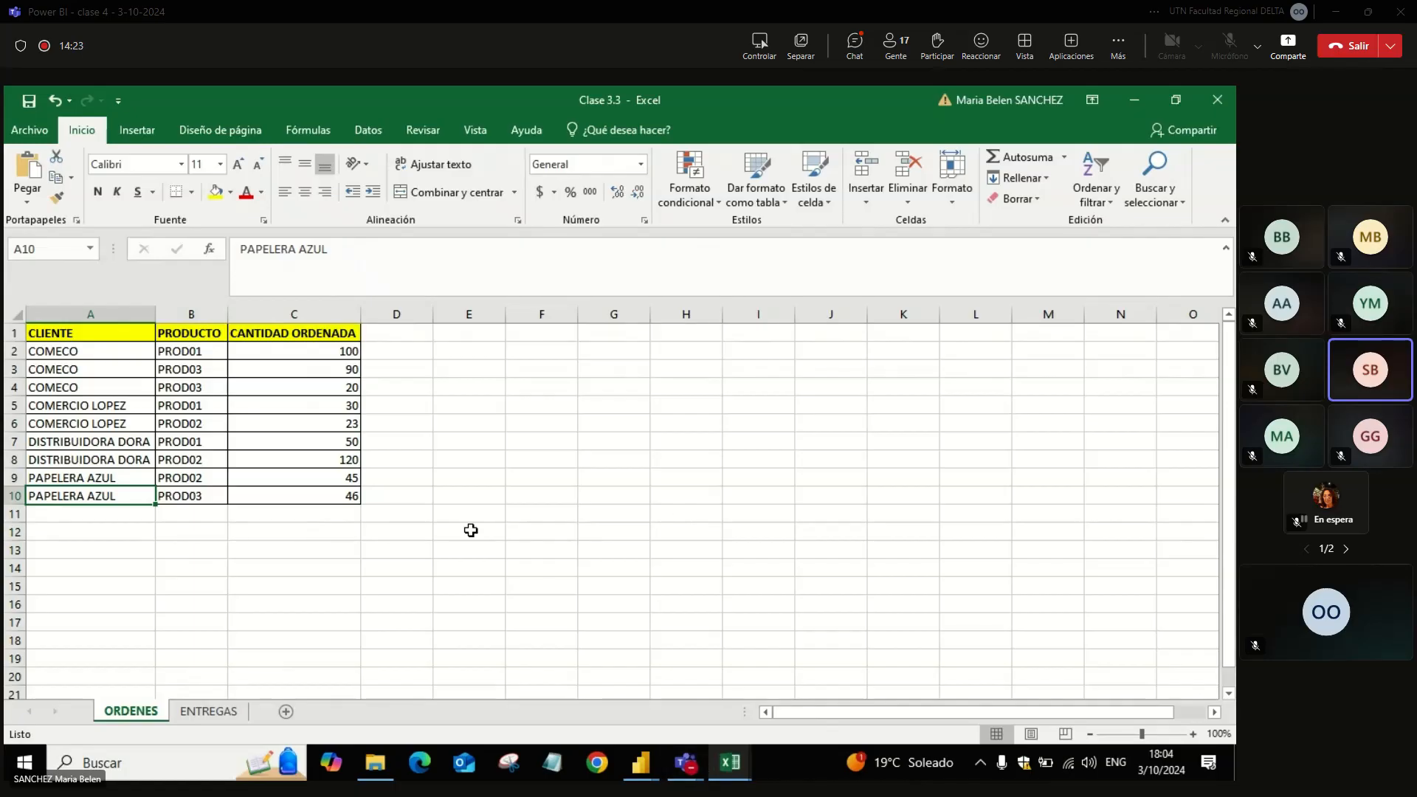
pyautogui.click(221, 713)
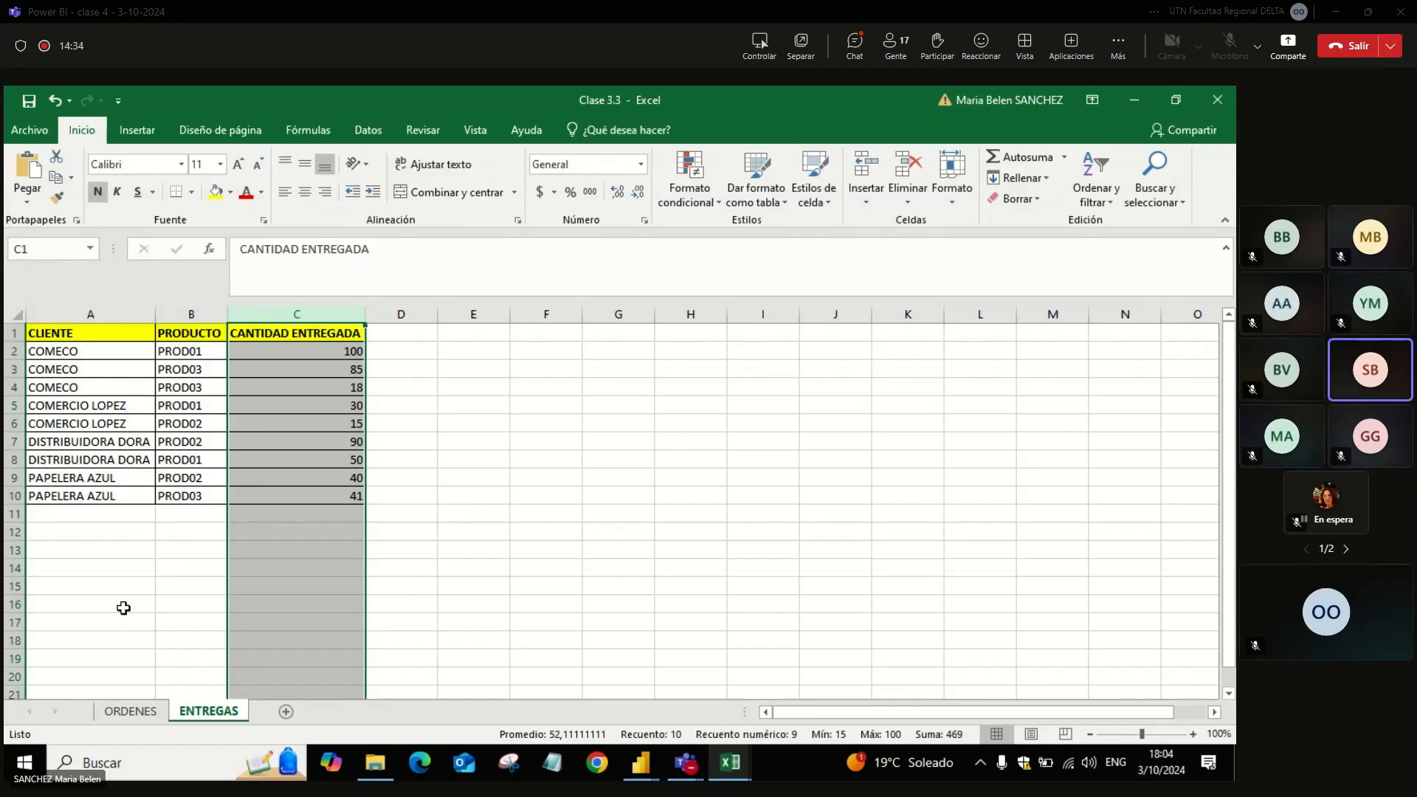
pyautogui.press('Right')
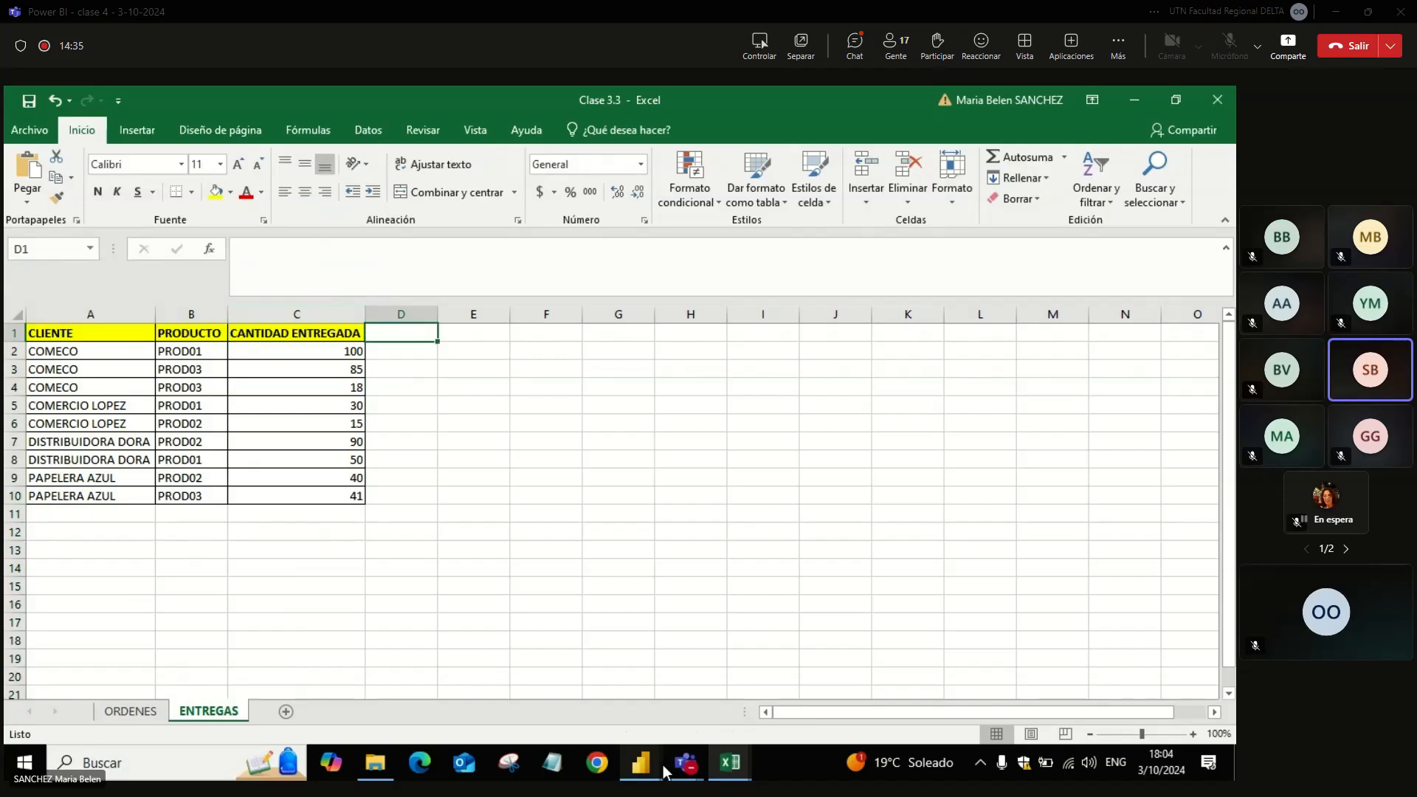
# Step: Switch to the Teams meeting window and check the meeting chat
pyautogui.click(683, 763)
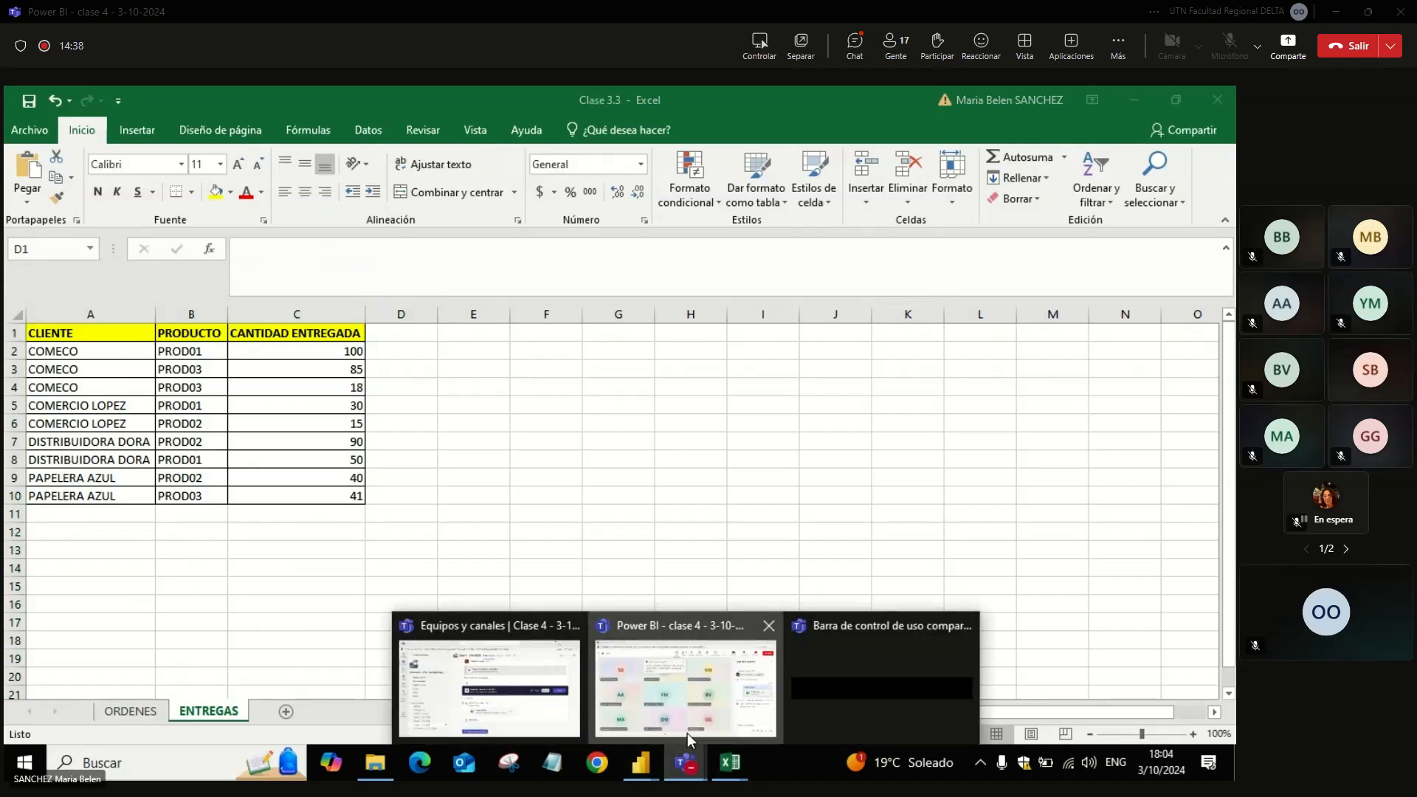
pyautogui.click(688, 733)
pyautogui.click(732, 762)
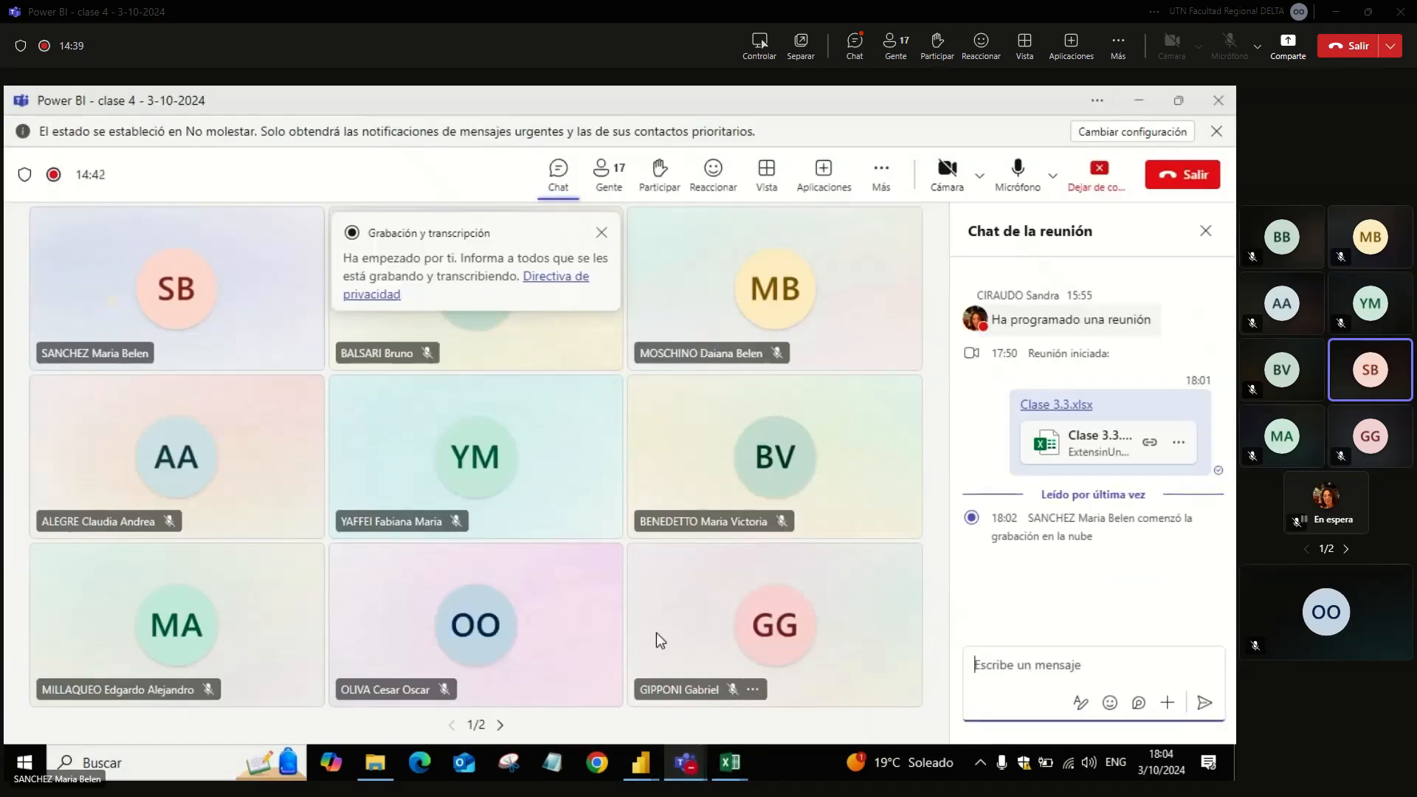
# Step: Switch to Power BI Desktop and start a blank report
pyautogui.click(641, 762)
pyautogui.click(727, 701)
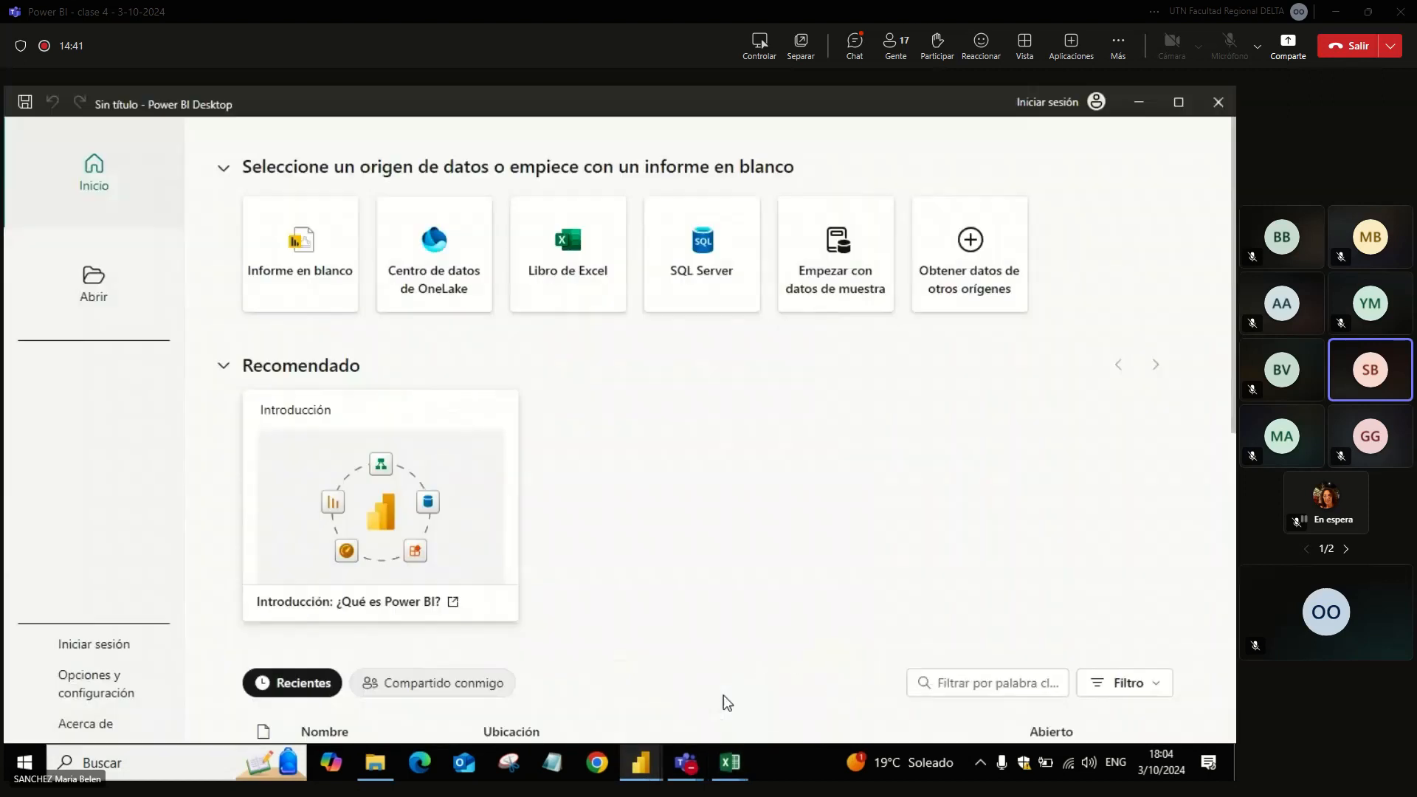
pyautogui.click(329, 266)
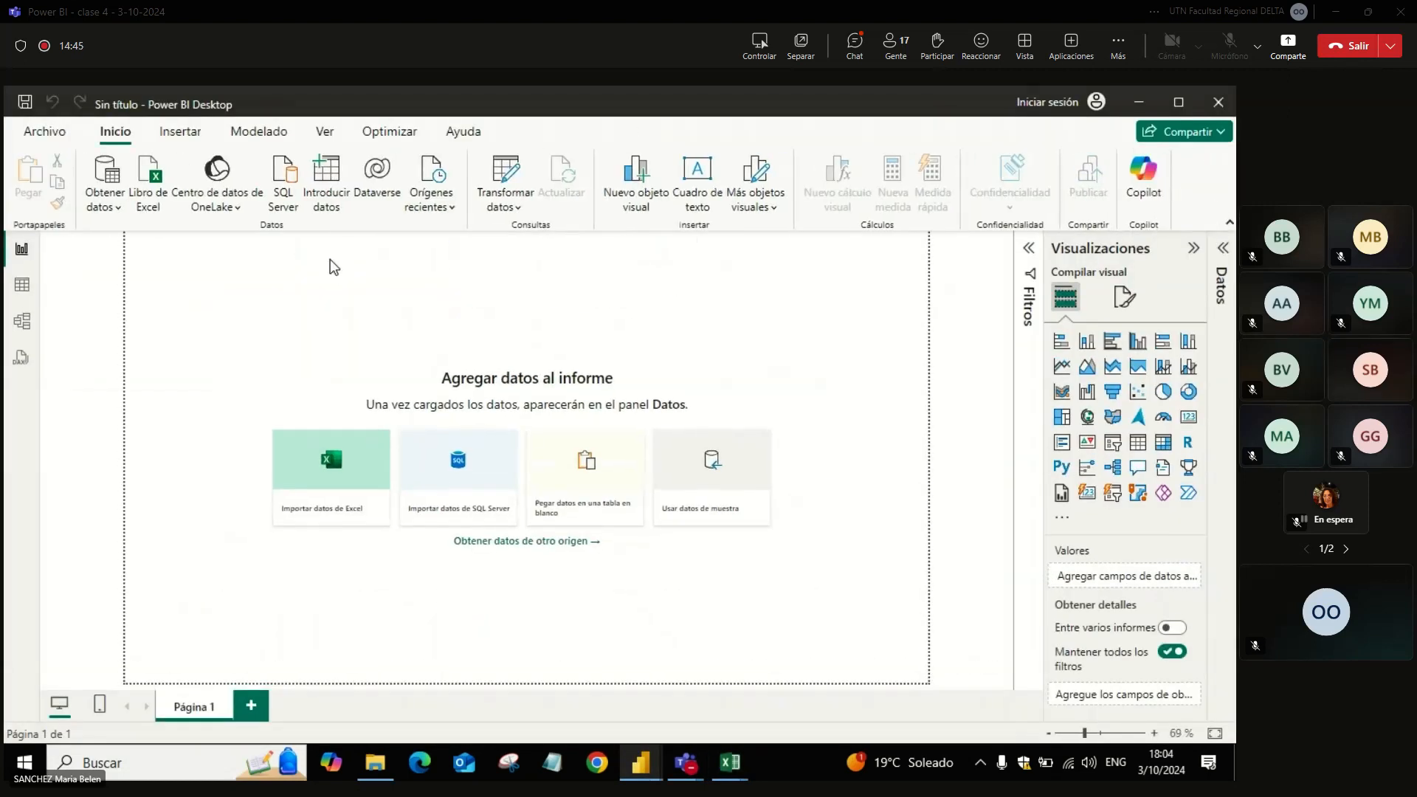
# Step: Connect the report to the Excel workbook Clase 3.3.xlsx from the Clase3 folder
pyautogui.click(149, 193)
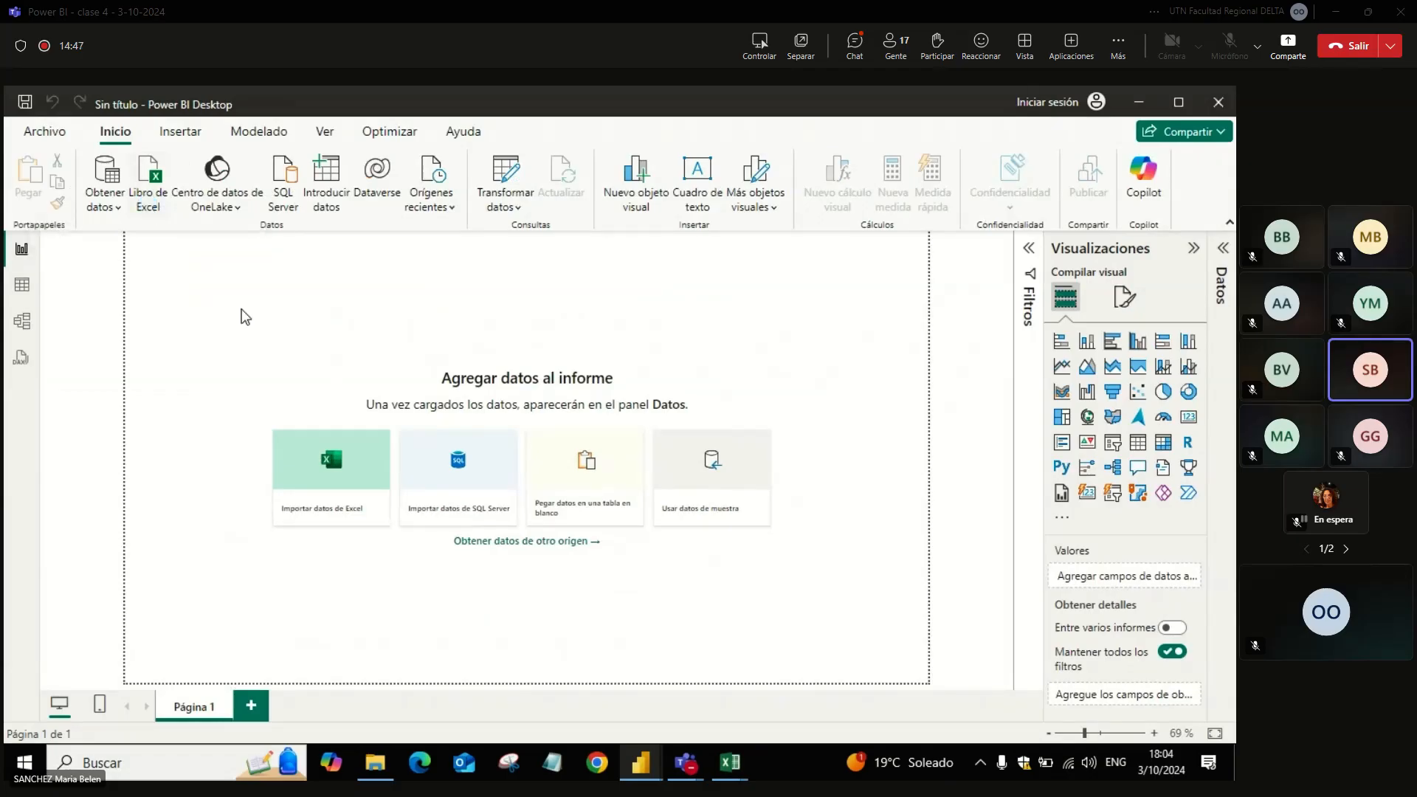
pyautogui.click(251, 133)
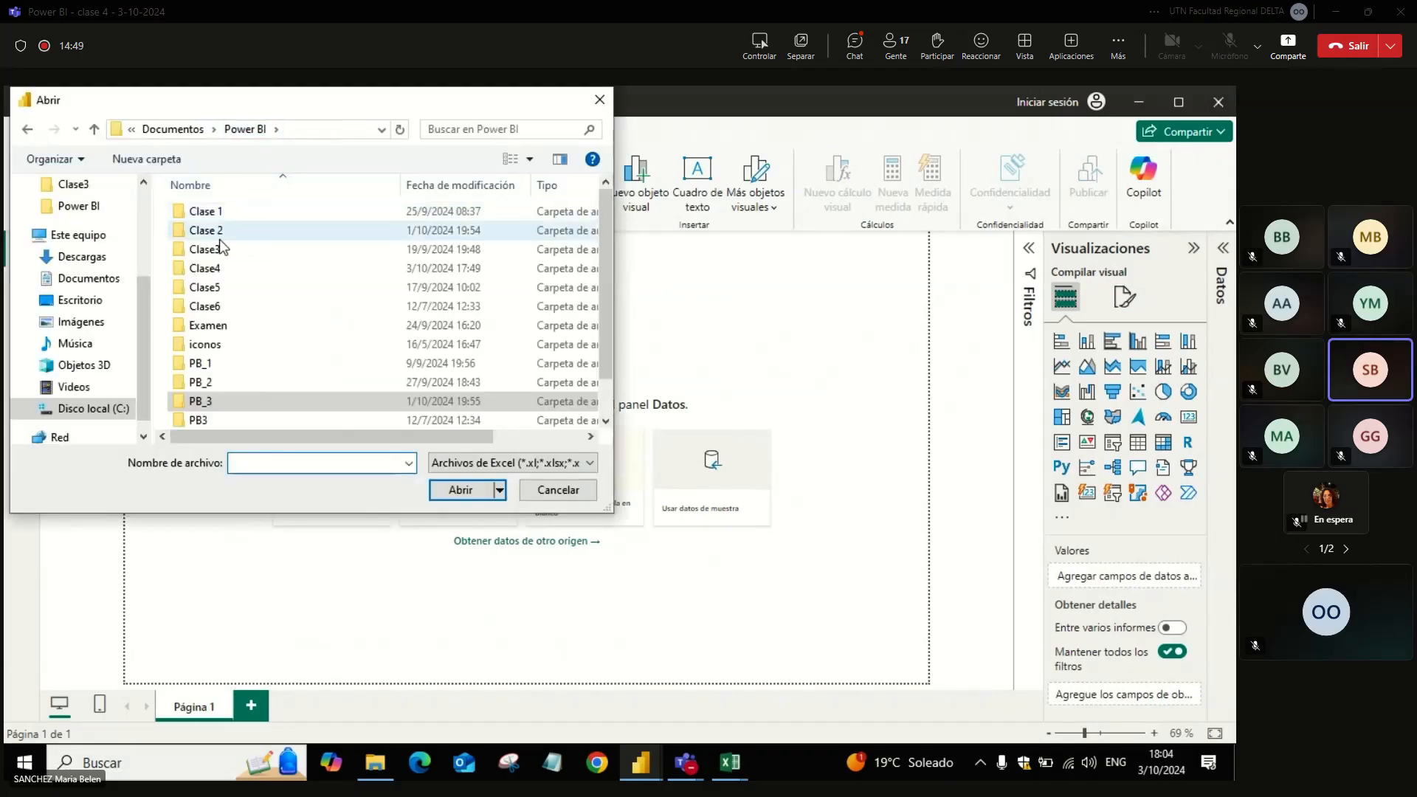
pyautogui.doubleClick(218, 254)
pyautogui.click(454, 246)
pyautogui.doubleClick(454, 246)
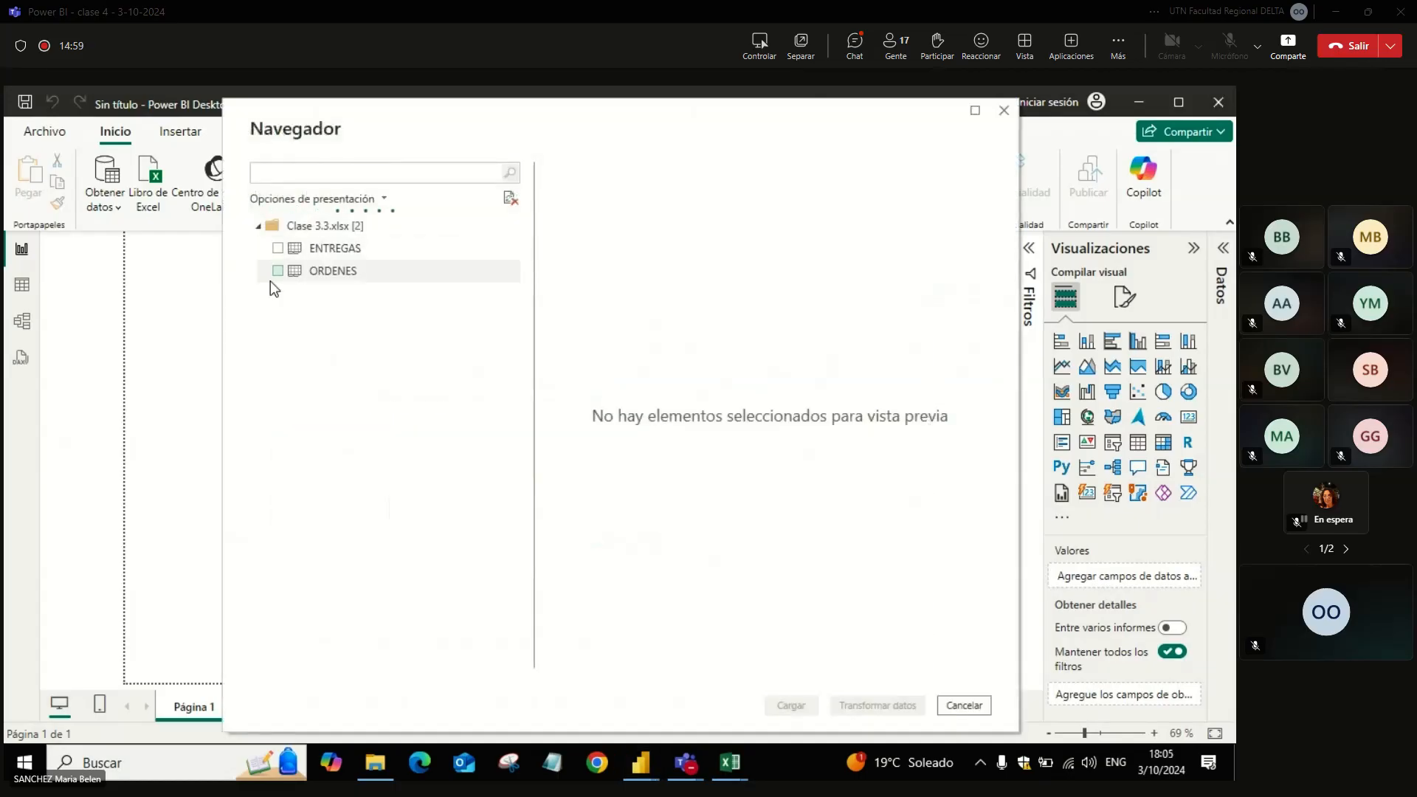
# Step: Preview the ENTREGAS and ORDENES tables of Clase 3.3.xlsx and select both for import
pyautogui.click(317, 249)
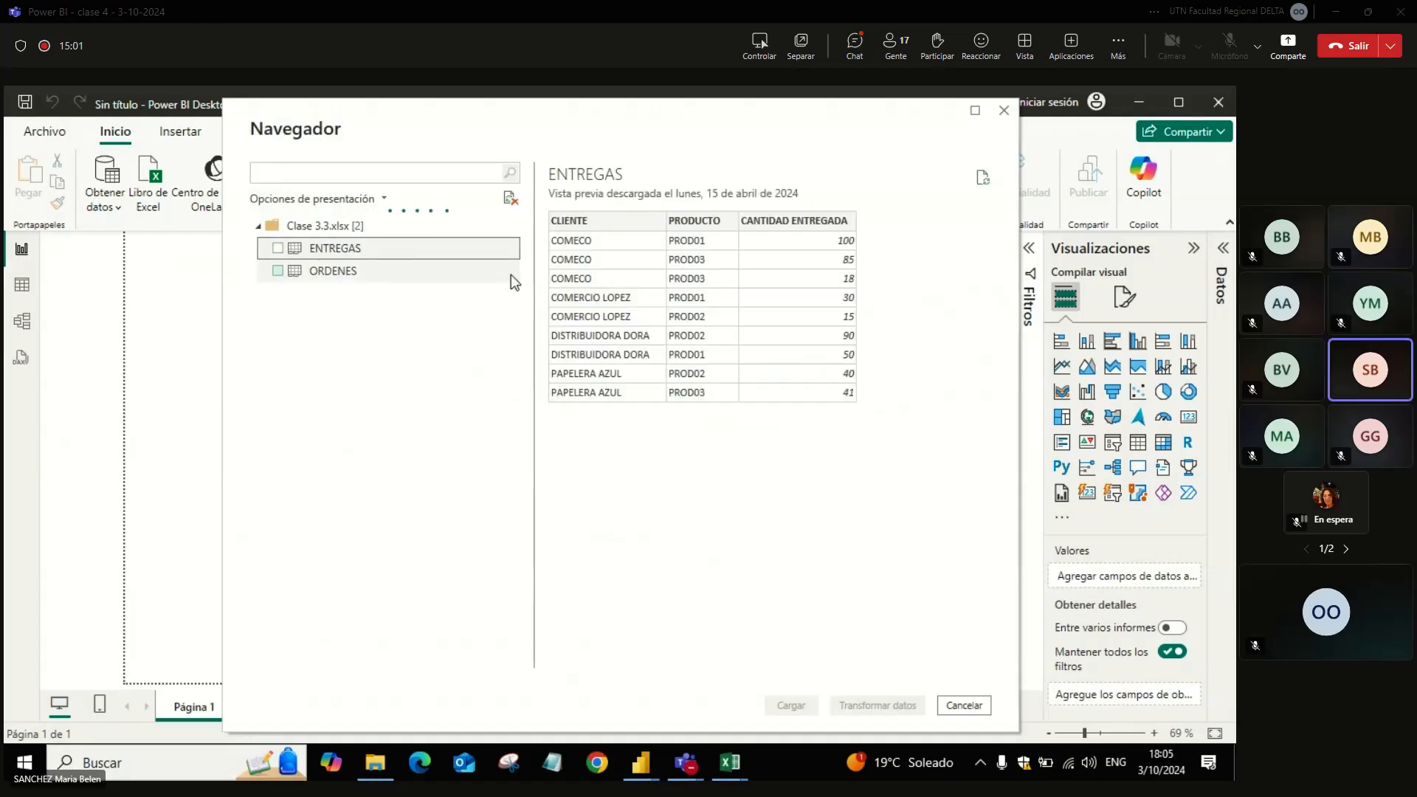
pyautogui.click(282, 250)
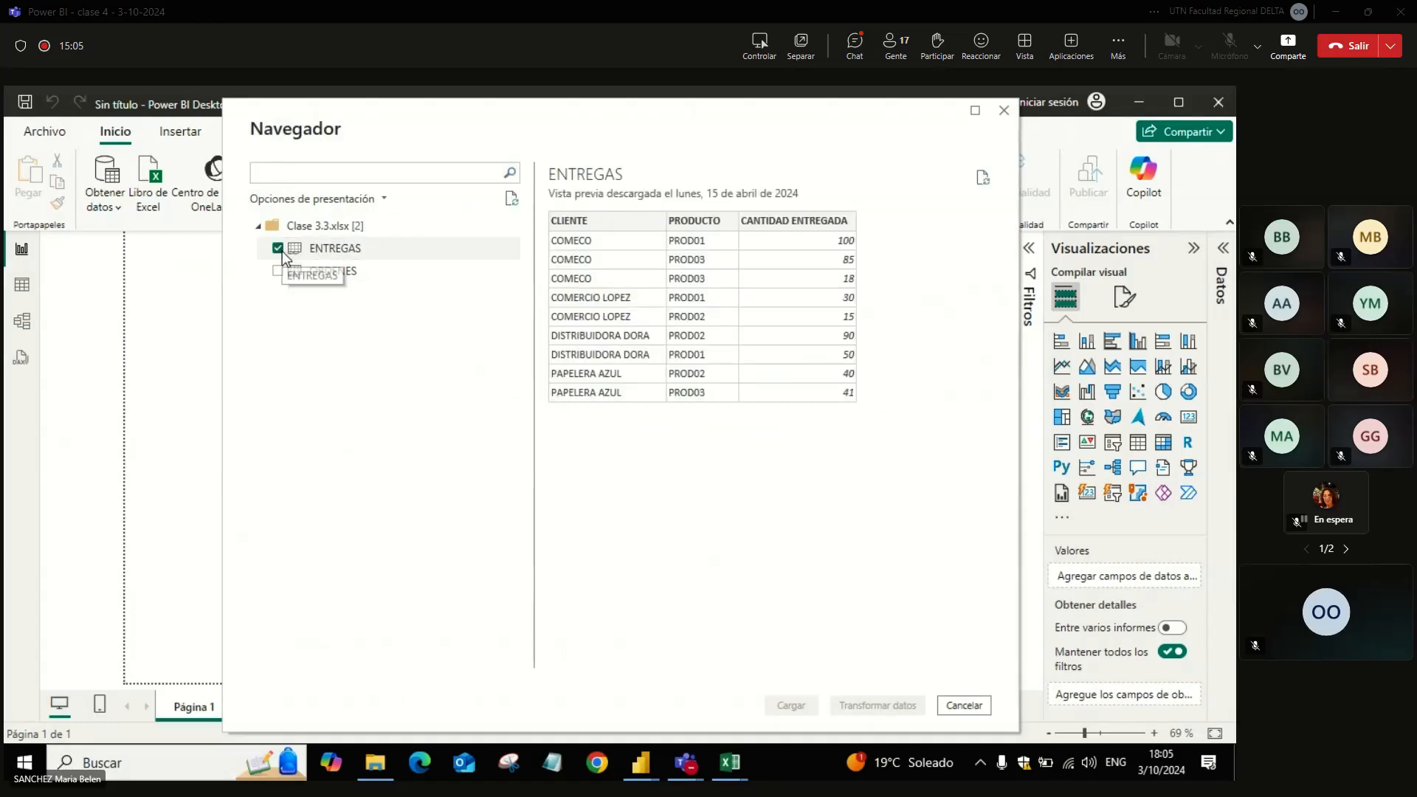
pyautogui.click(310, 271)
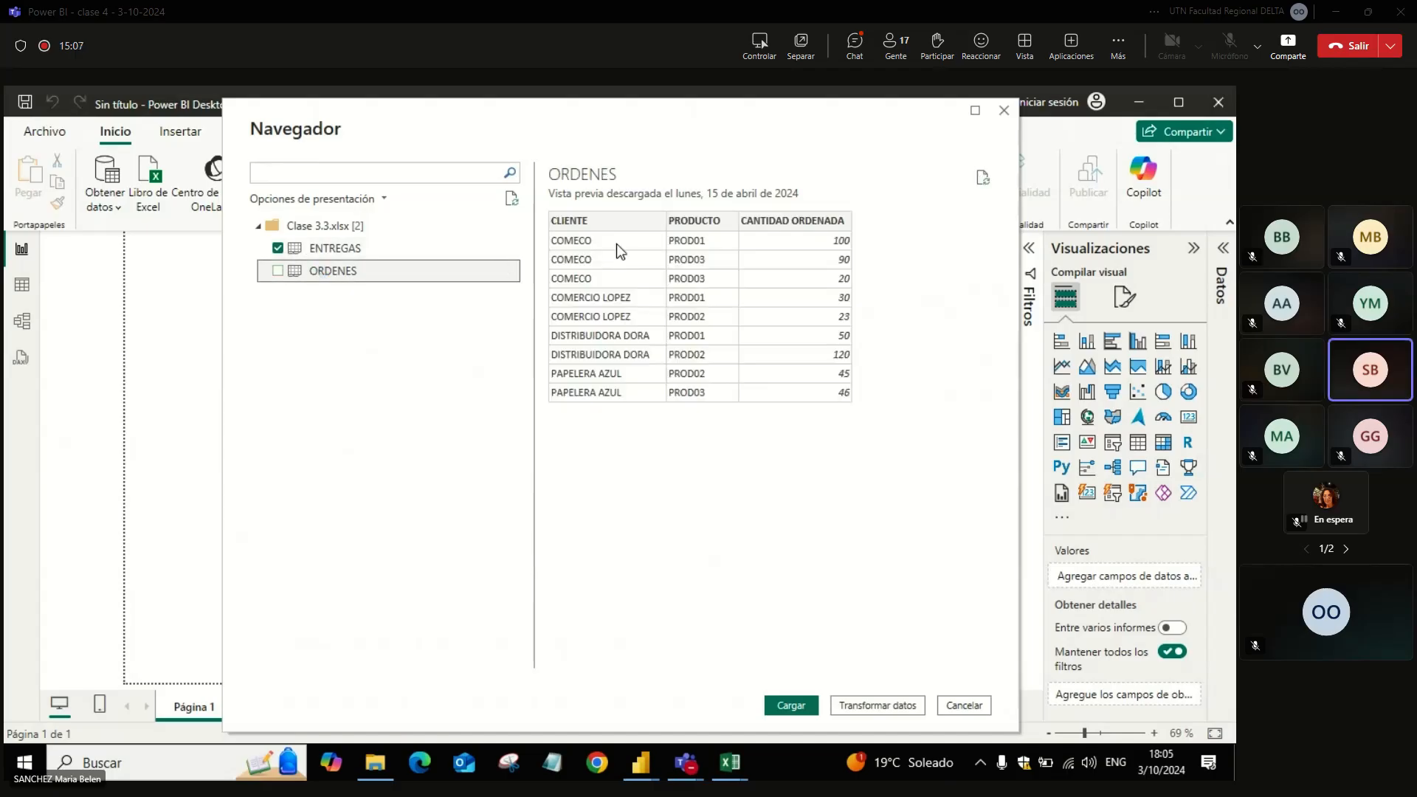
pyautogui.click(278, 272)
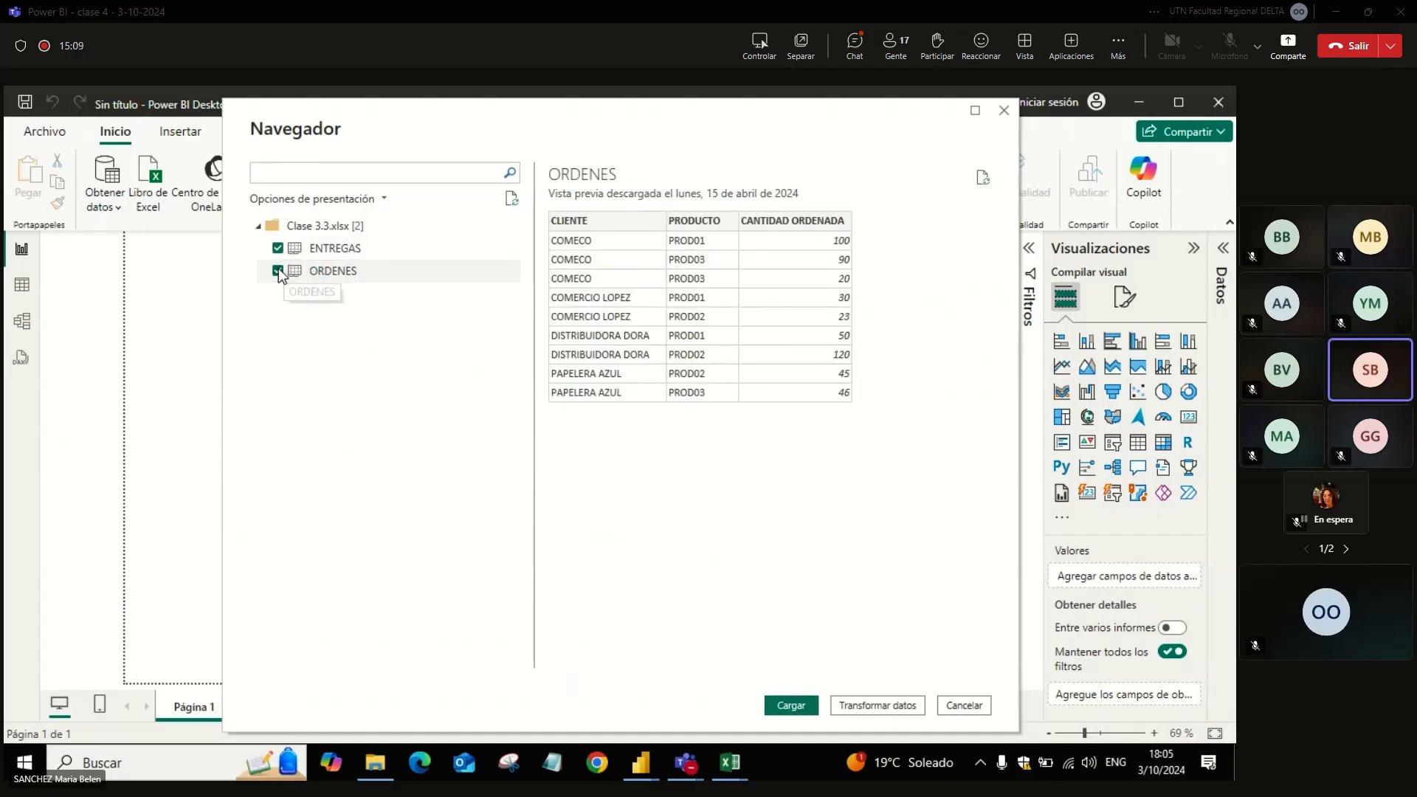
# Step: Load both tables into the report and, in the model view, move the ORDENES table farther away from ENTREGAS
pyautogui.click(788, 705)
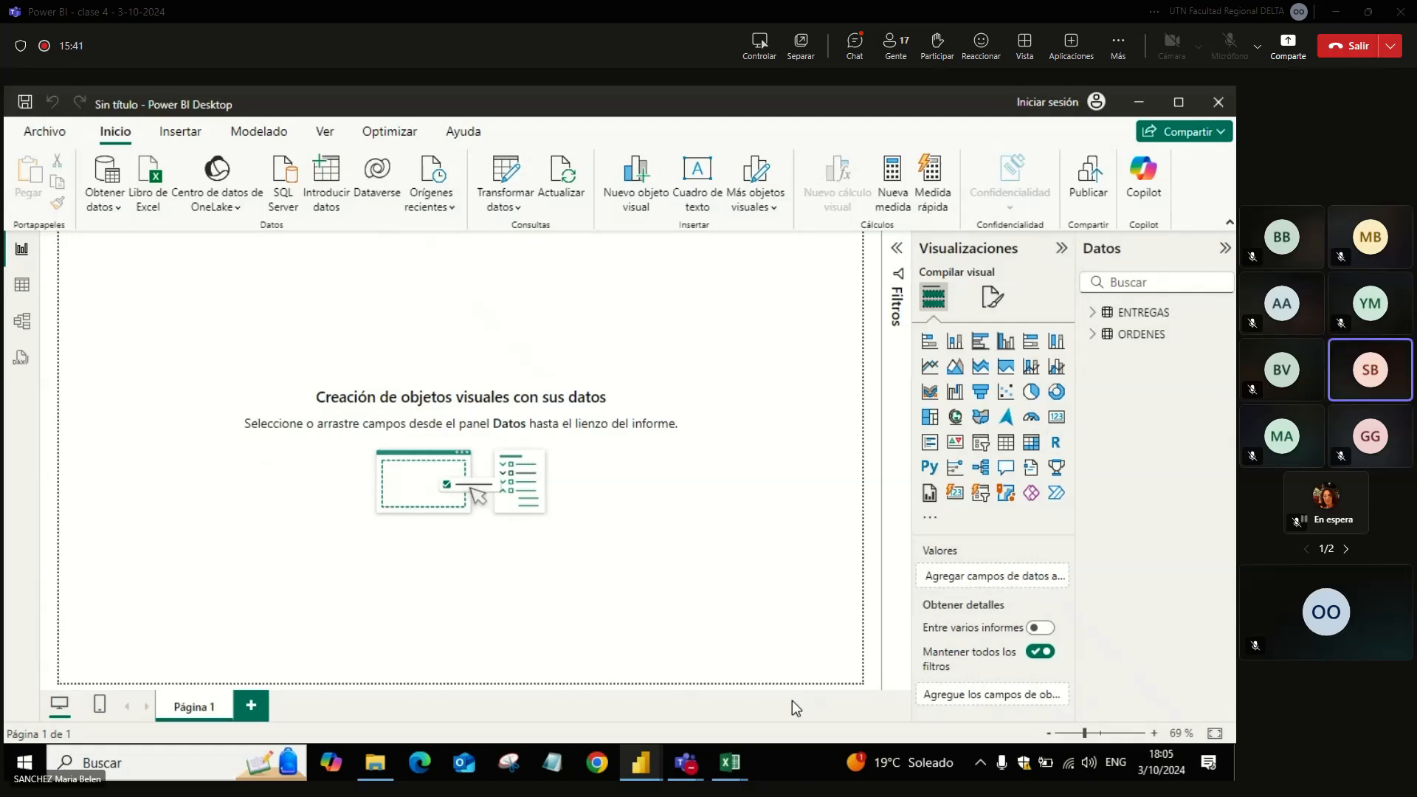
pyautogui.click(19, 323)
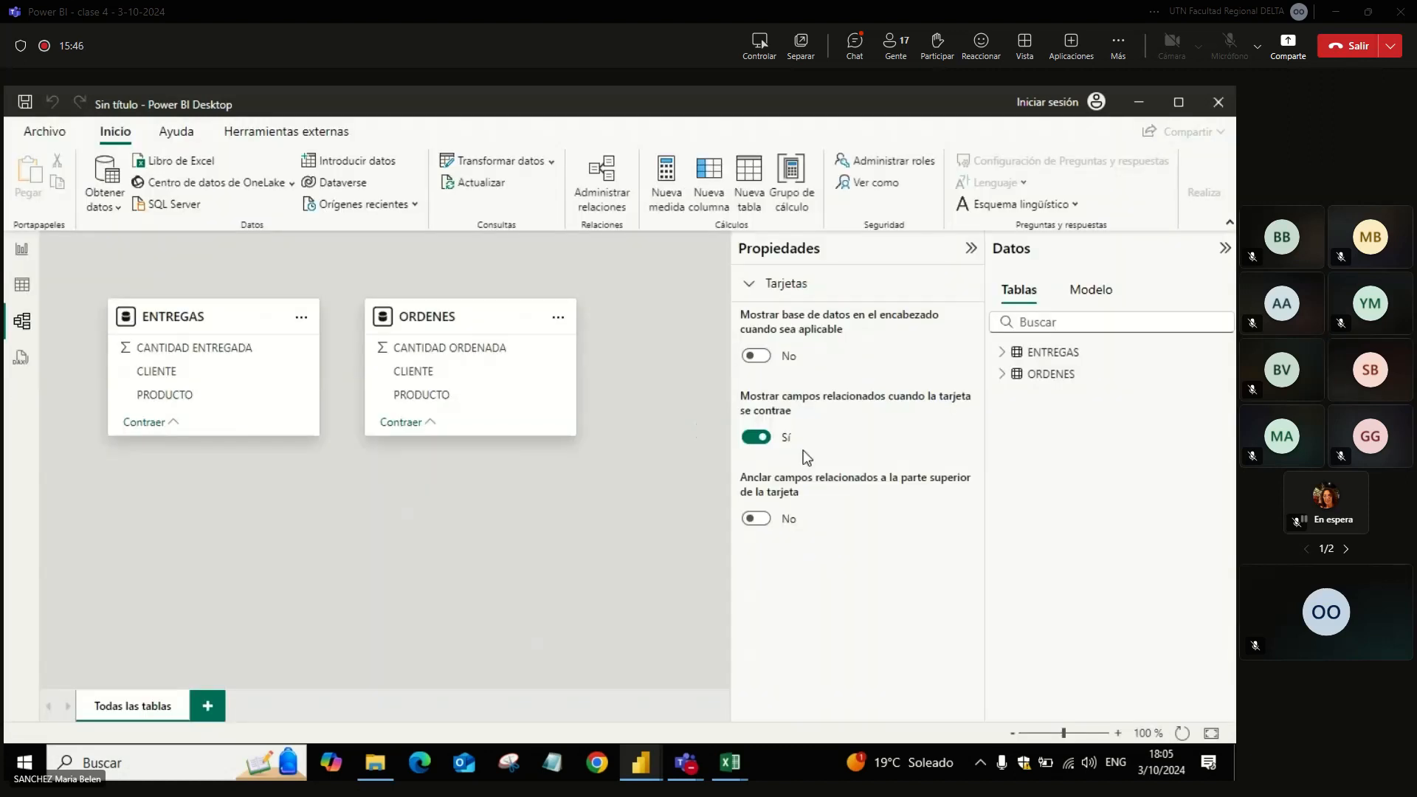
pyautogui.click(970, 250)
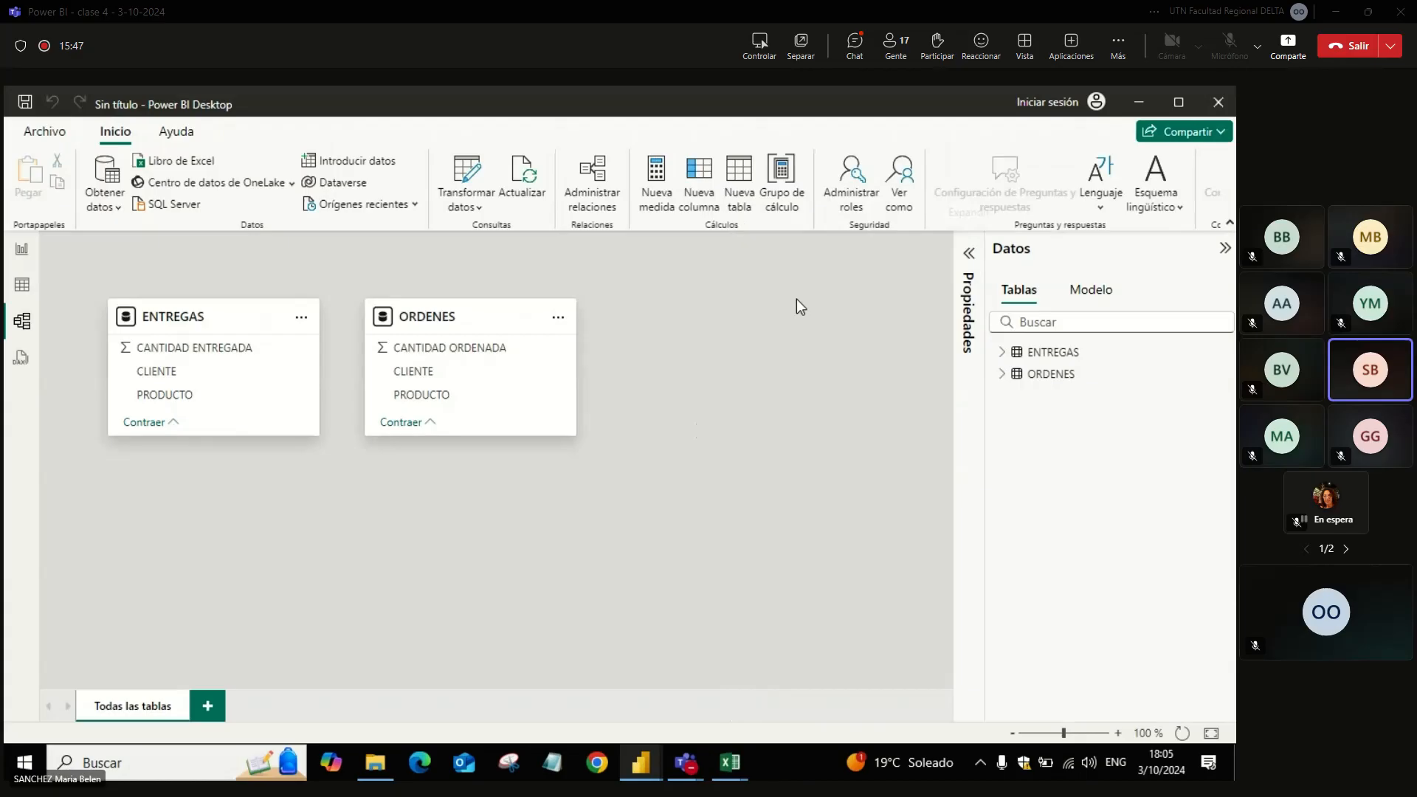
pyautogui.moveTo(487, 317); pyautogui.dragTo(711, 324)
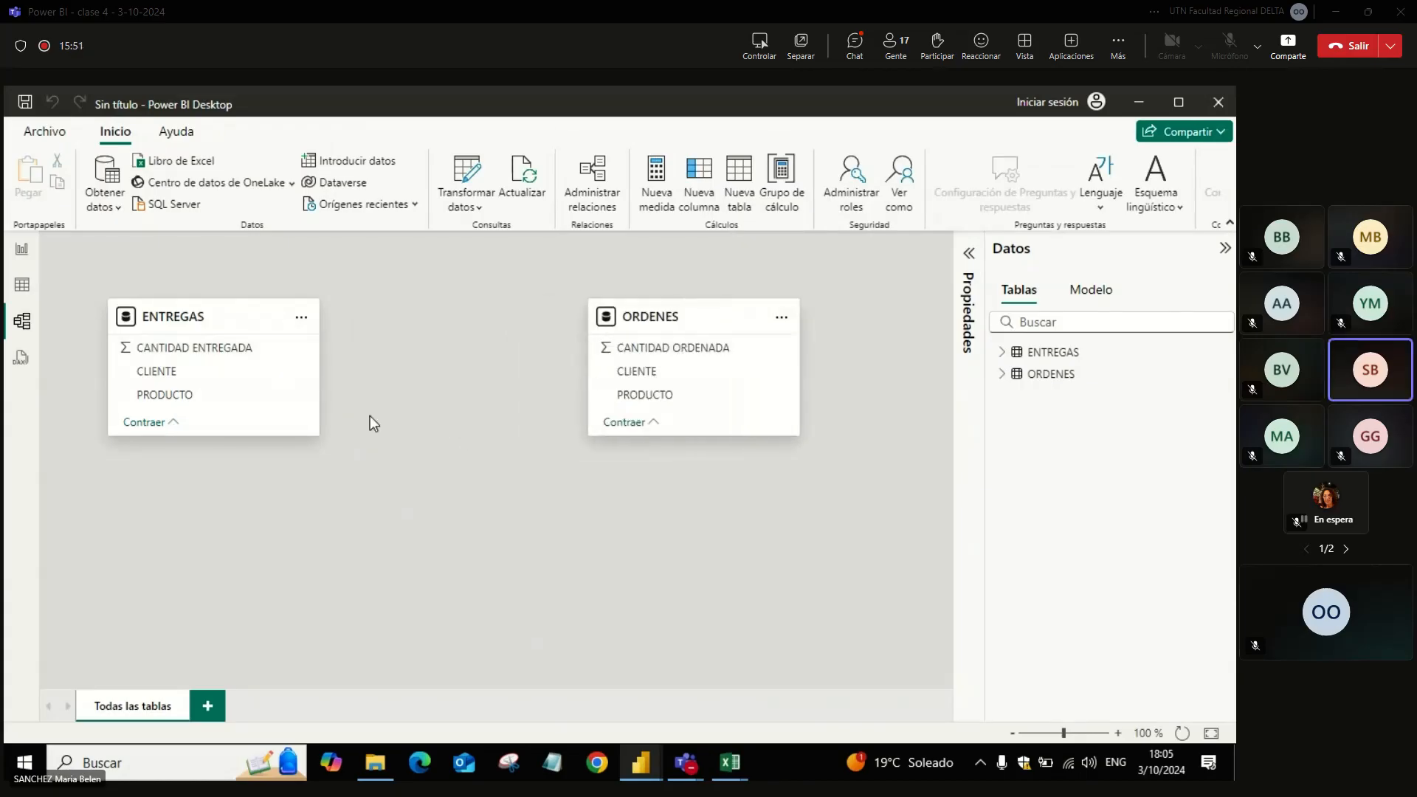
# Step: Relate ENTREGAS to ORDENES by CLIENTE as an active many-to-many relationship with cross-filtering in both directions
pyautogui.moveTo(231, 377); pyautogui.dragTo(602, 370)
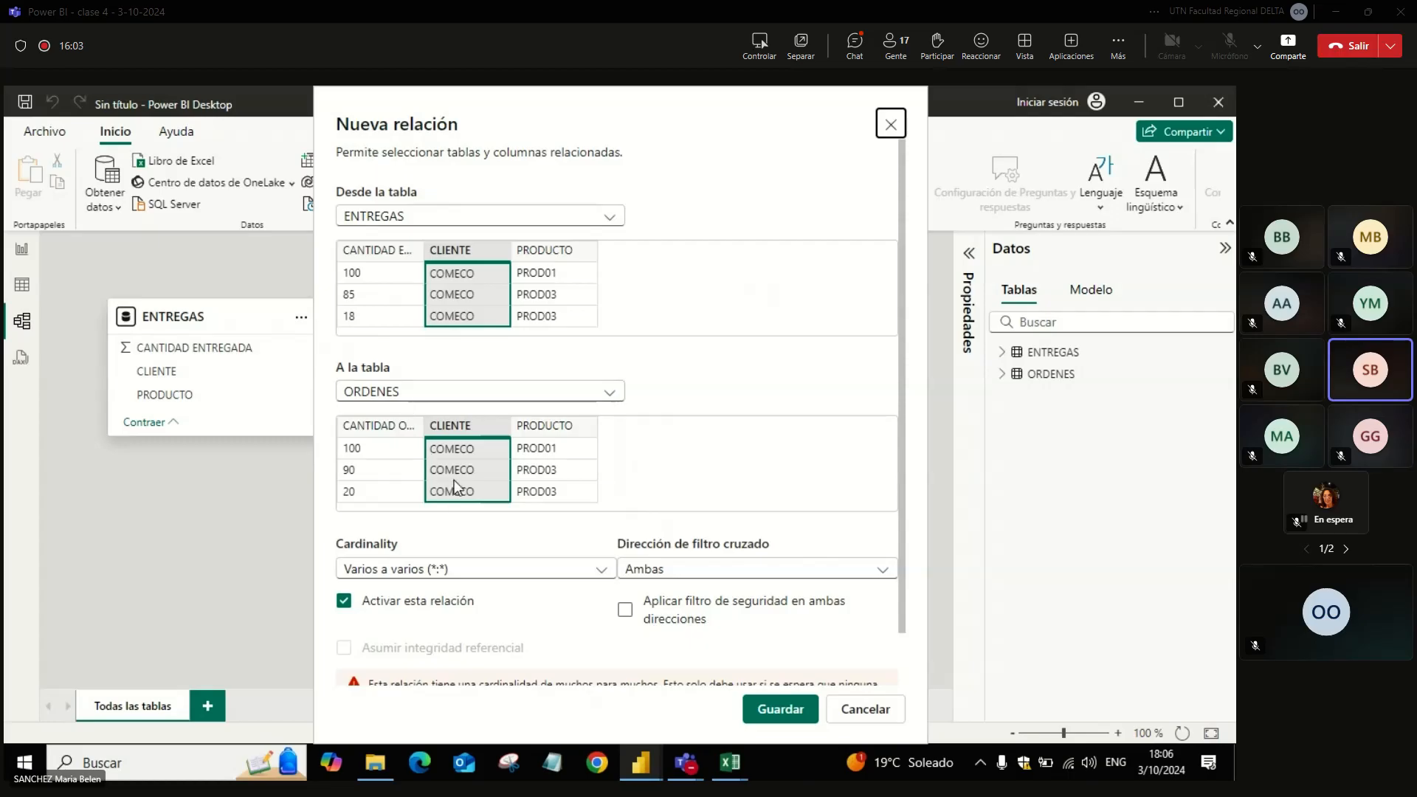
pyautogui.moveTo(901, 473); pyautogui.dragTo(901, 574)
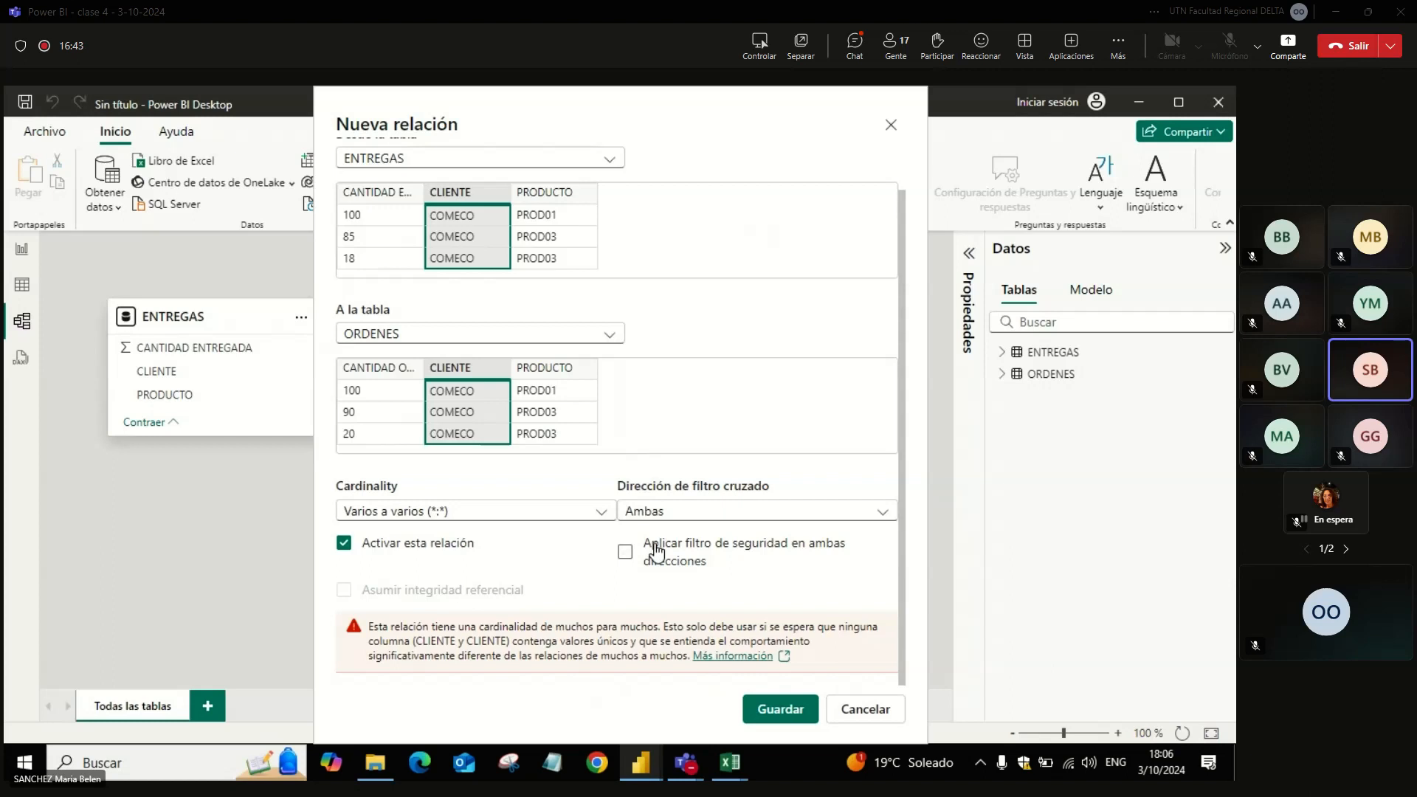
pyautogui.click(771, 710)
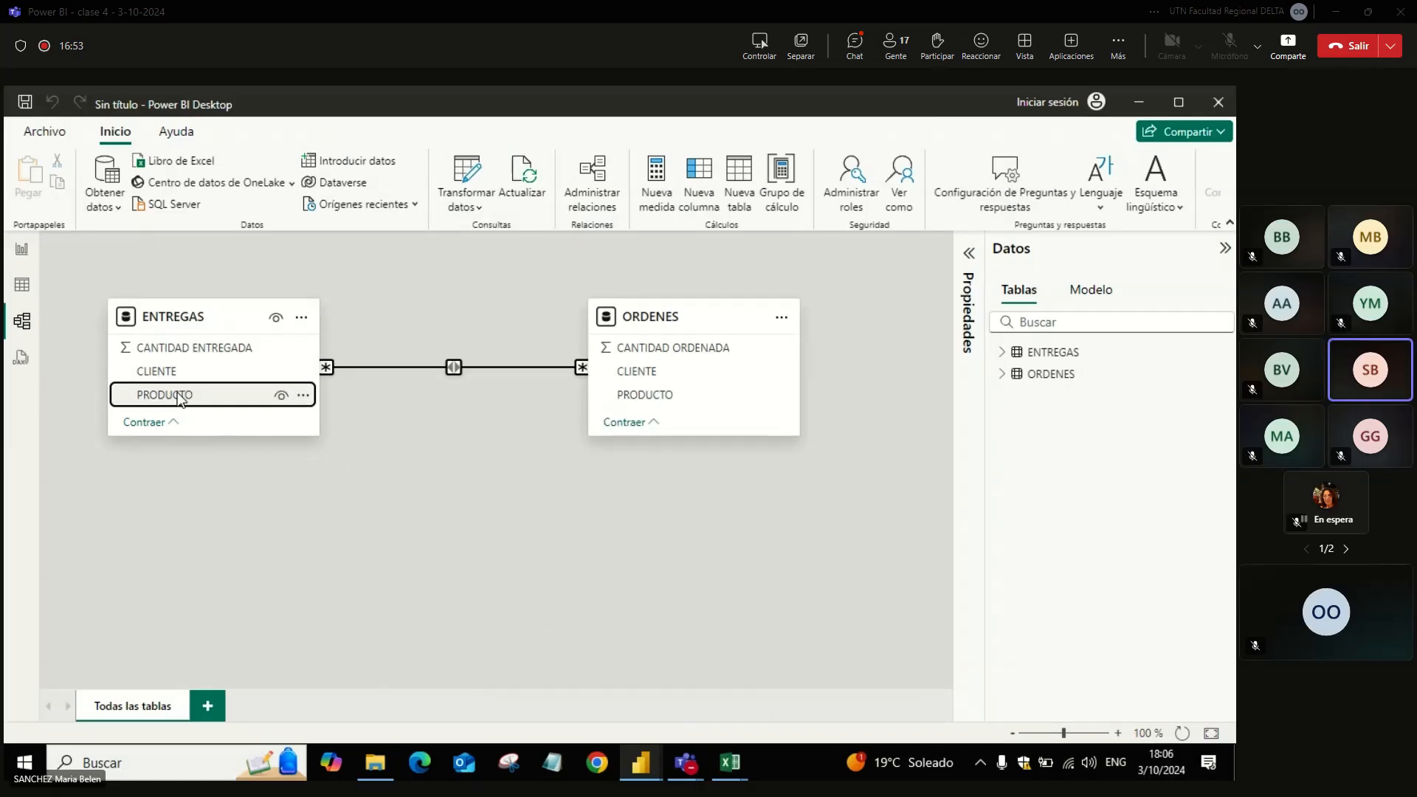
# Step: Try activating a second many-to-many relationship from ENTREGAS to ORDENES by PRODUCTO, and save it as inactive
pyautogui.moveTo(178, 398); pyautogui.dragTo(594, 402)
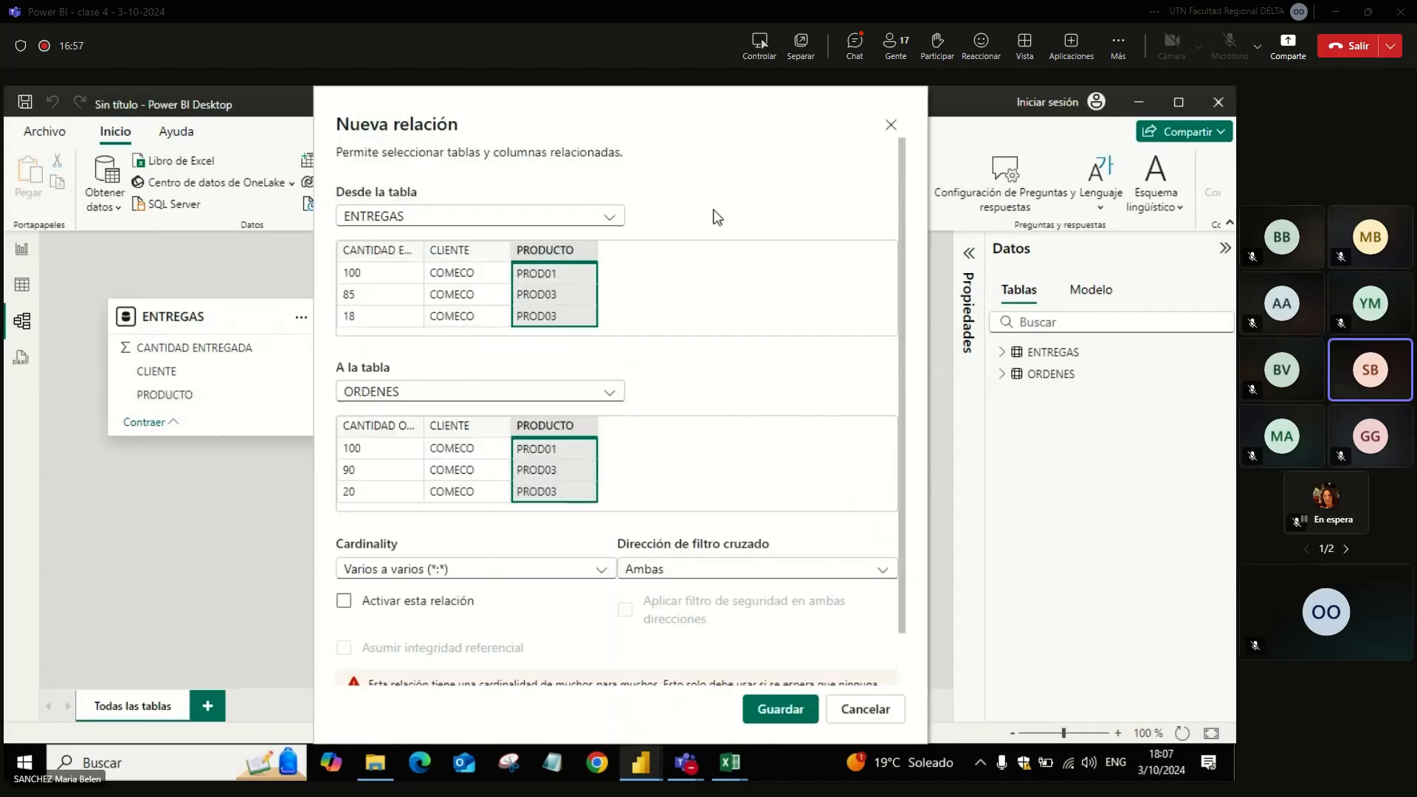
pyautogui.scroll(-1, 896, 439)
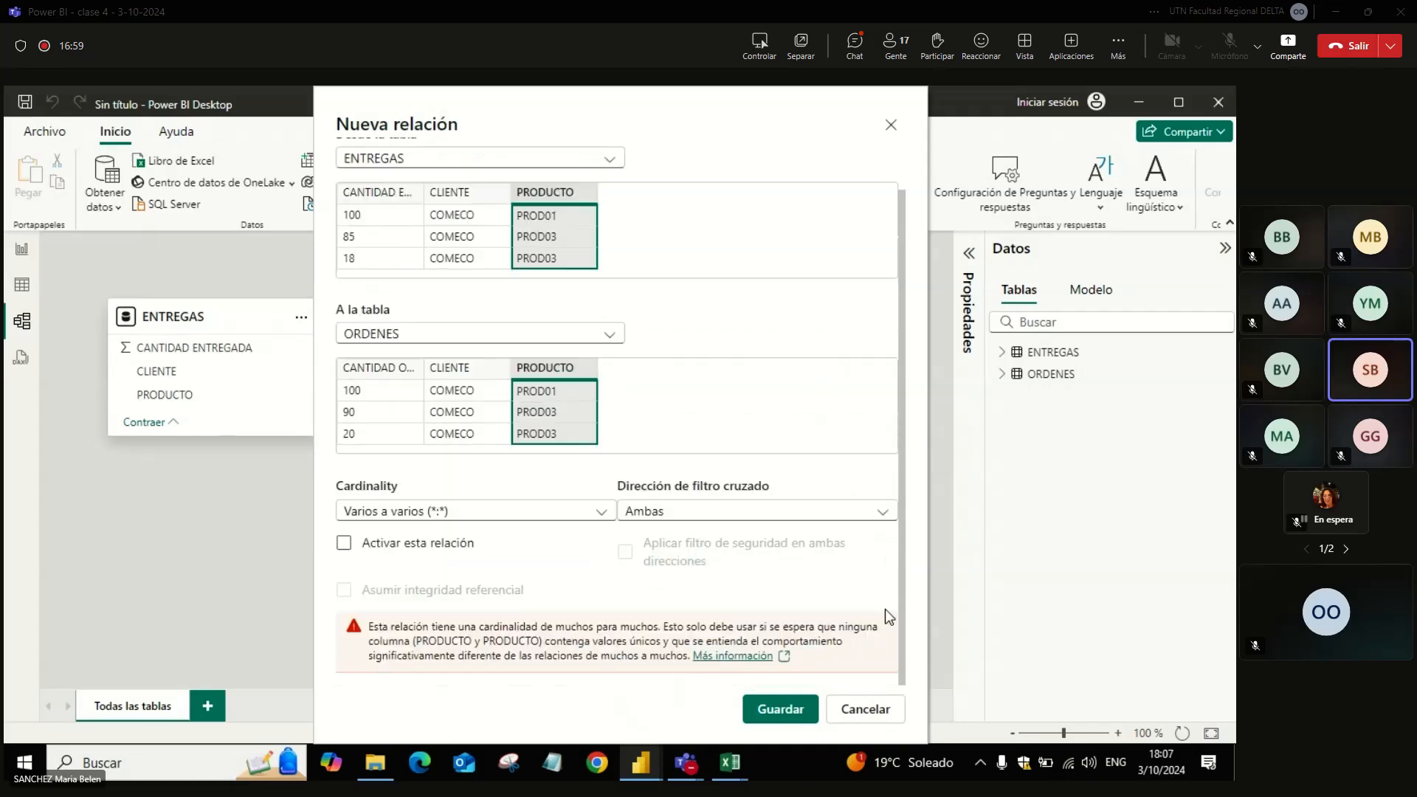
pyautogui.click(391, 555)
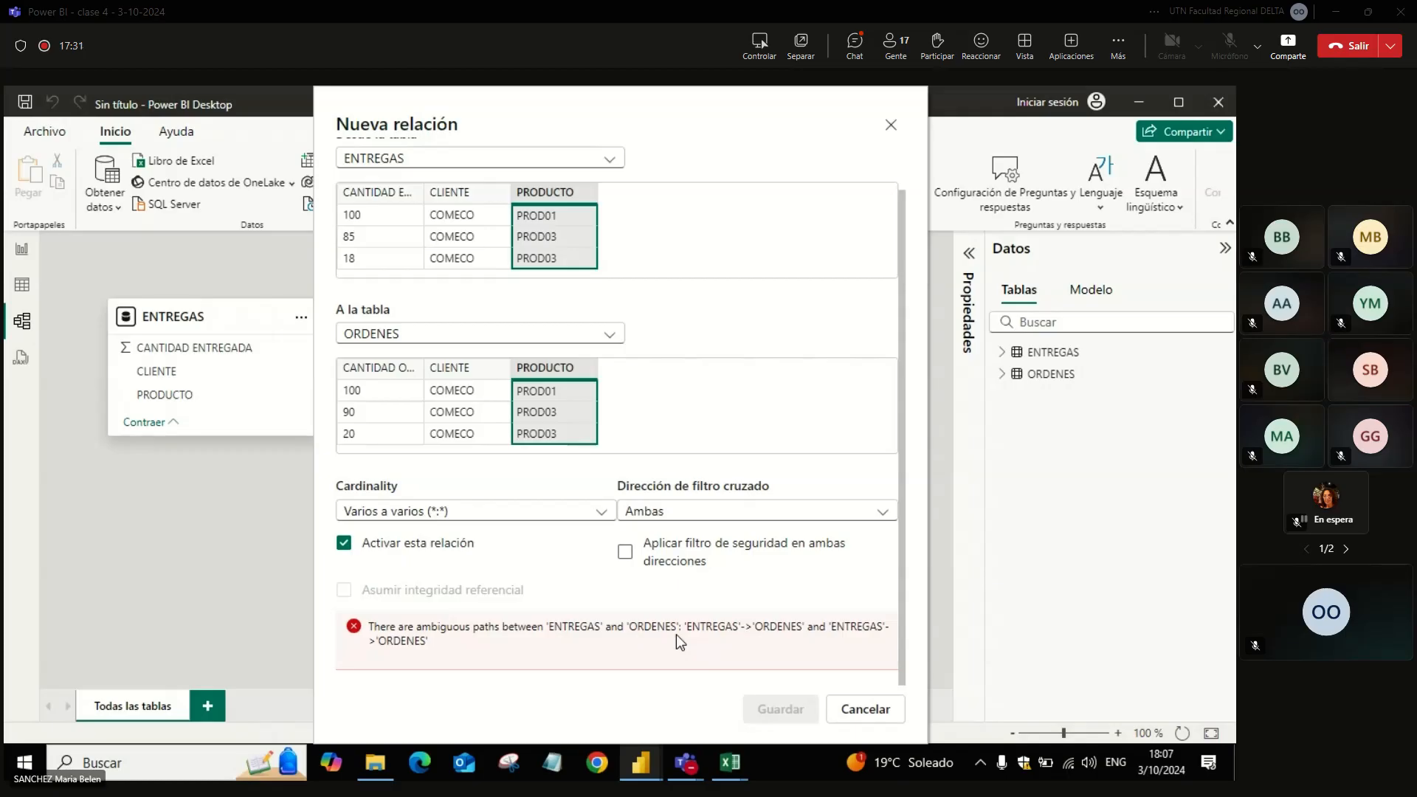
pyautogui.click(430, 543)
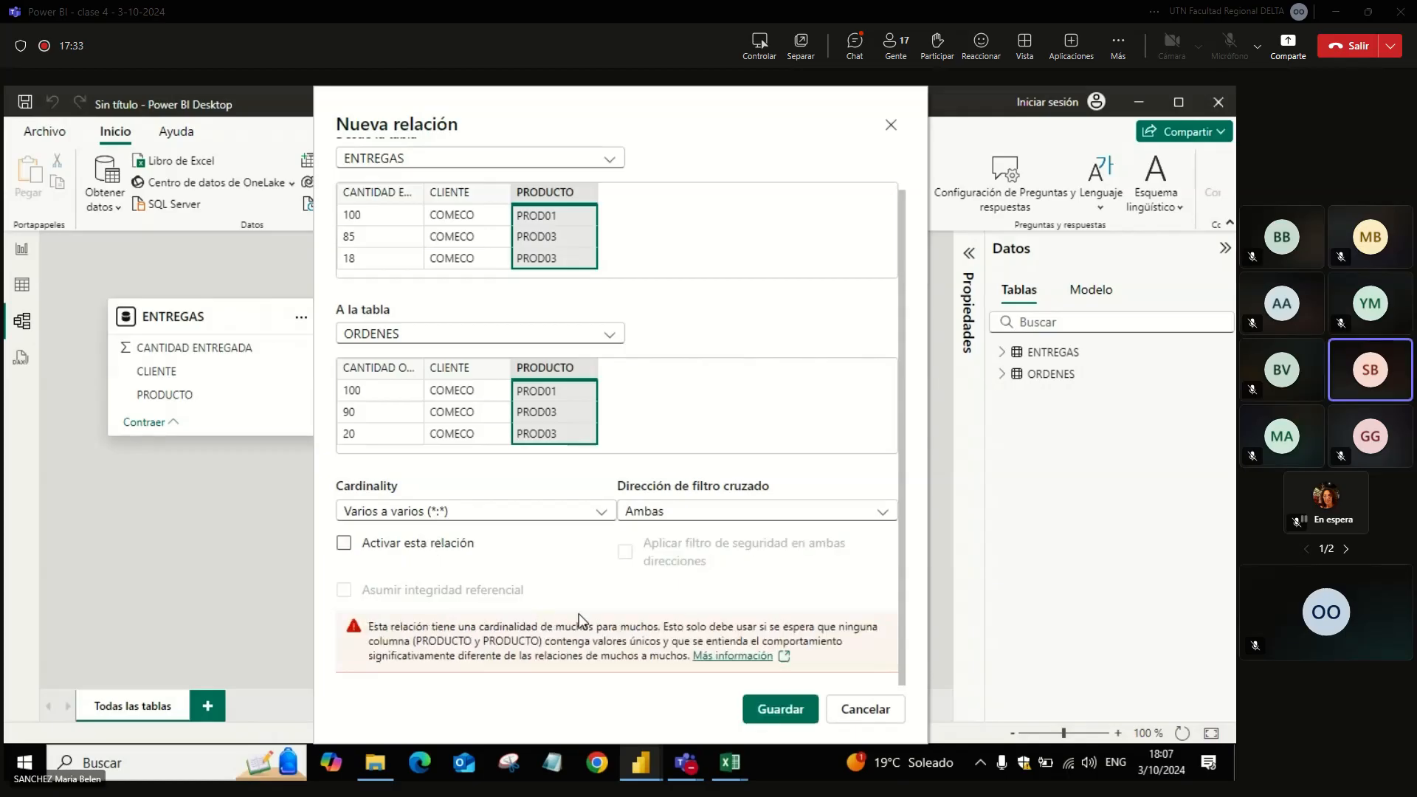
pyautogui.click(769, 711)
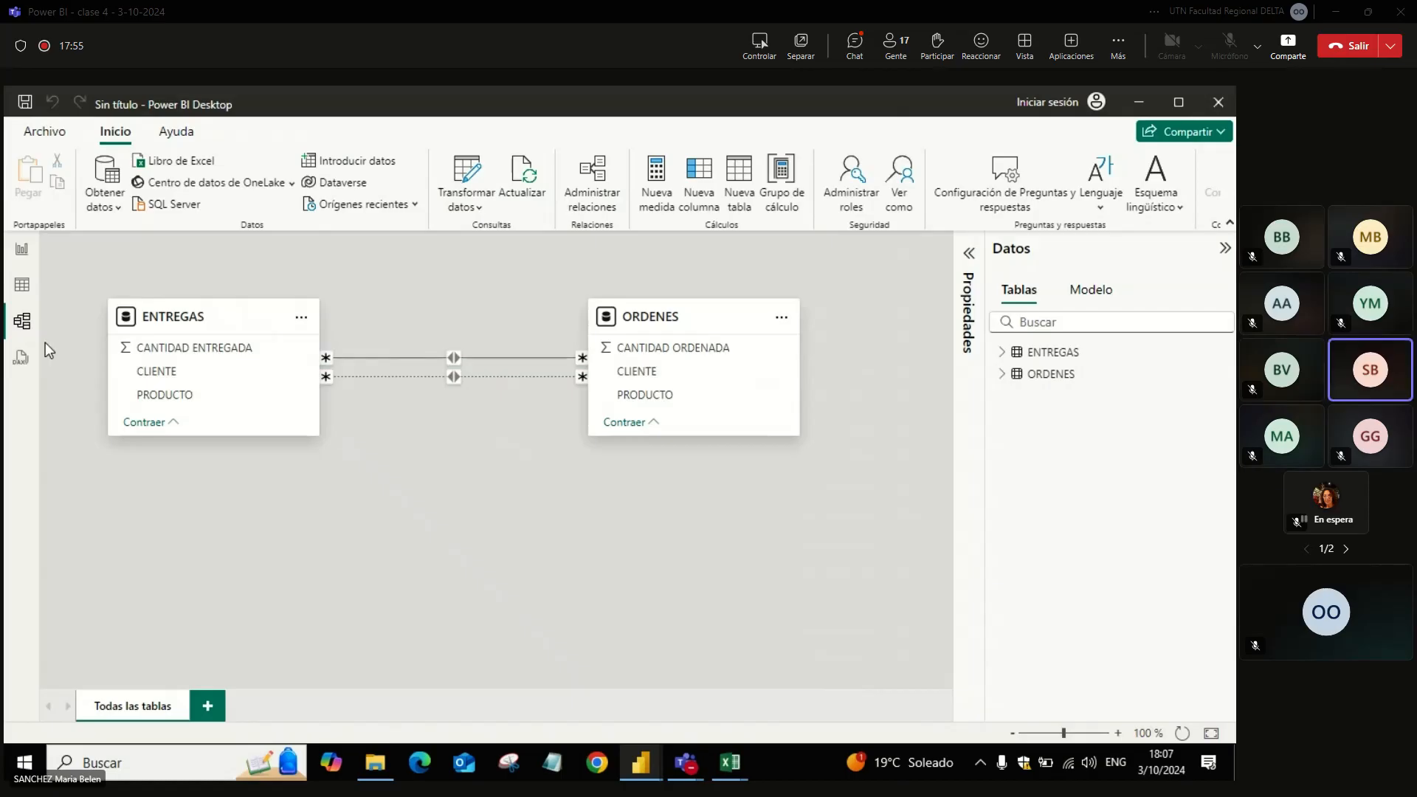
# Step: In the report view, create a table visual with the CLIENTE field of ENTREGAS
pyautogui.click(22, 251)
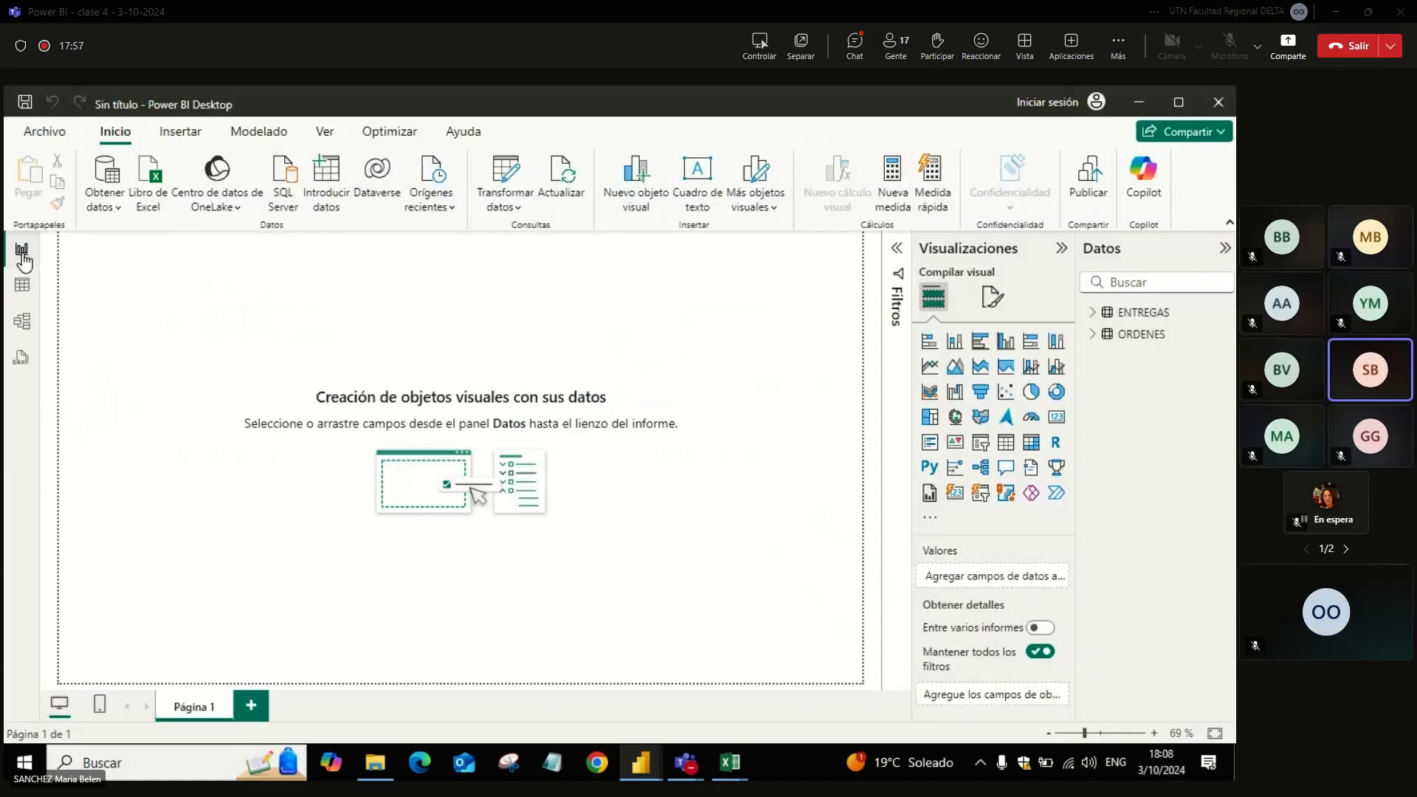
pyautogui.click(1092, 334)
pyautogui.click(1093, 314)
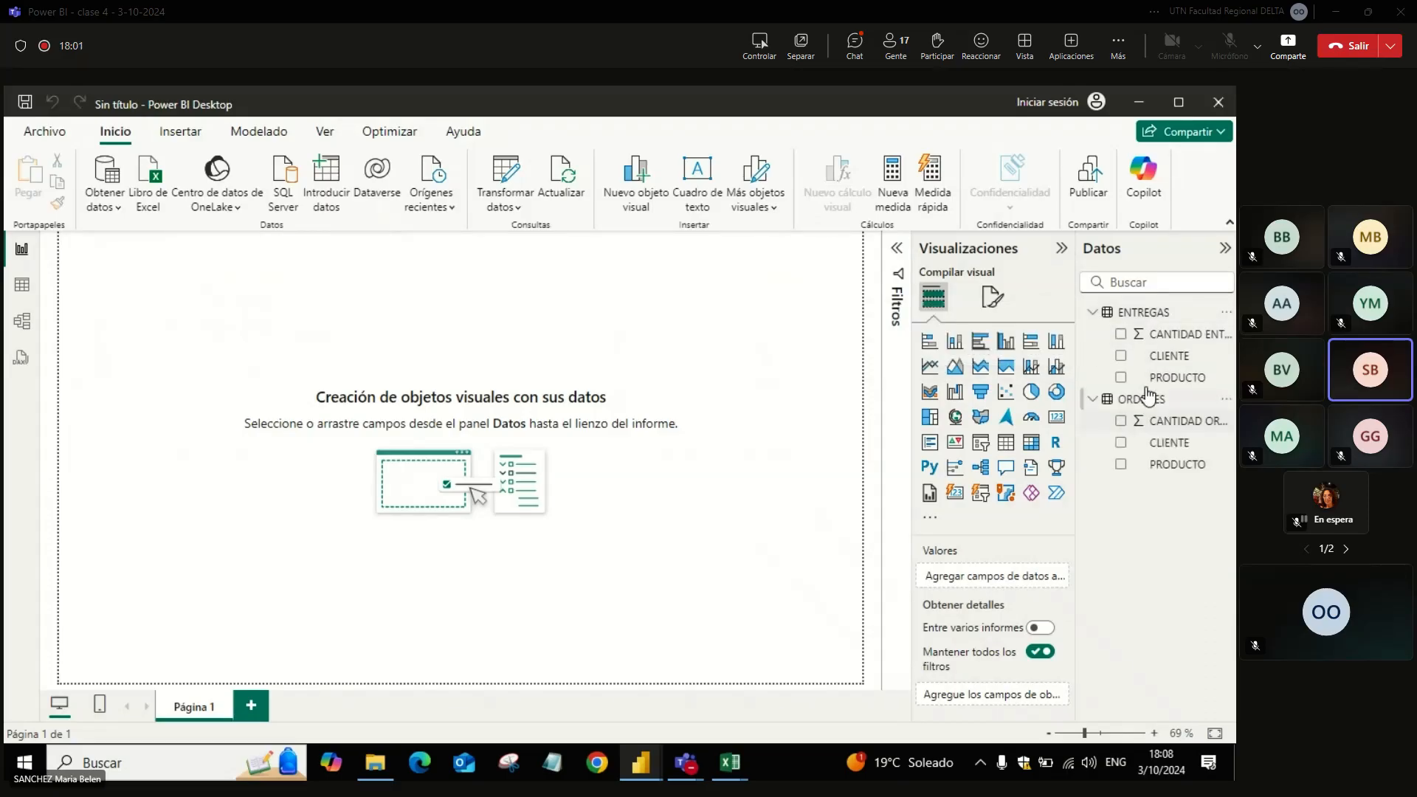
pyautogui.click(1121, 357)
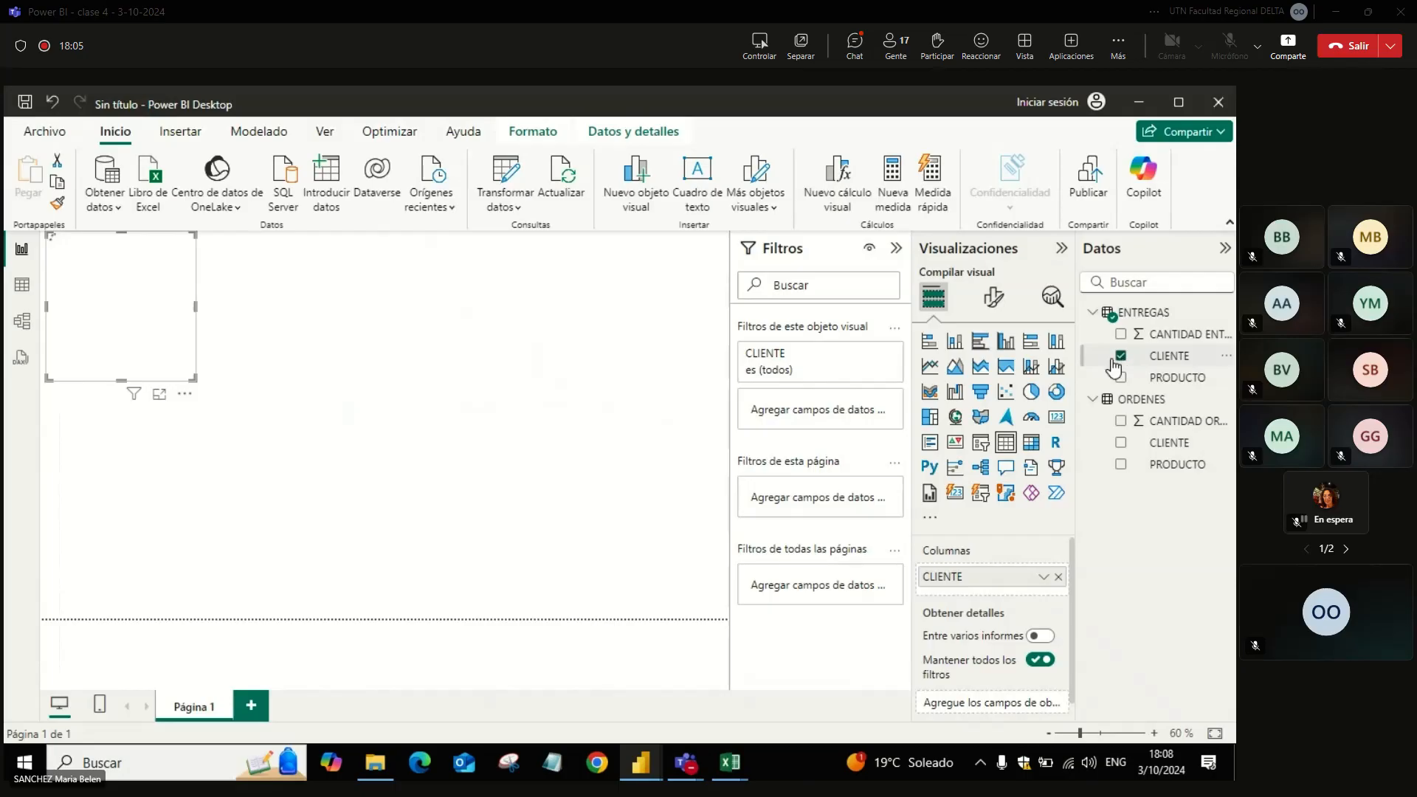
# Step: Set the font size of the client table's values to 16 and collapse the filters pane
pyautogui.click(994, 297)
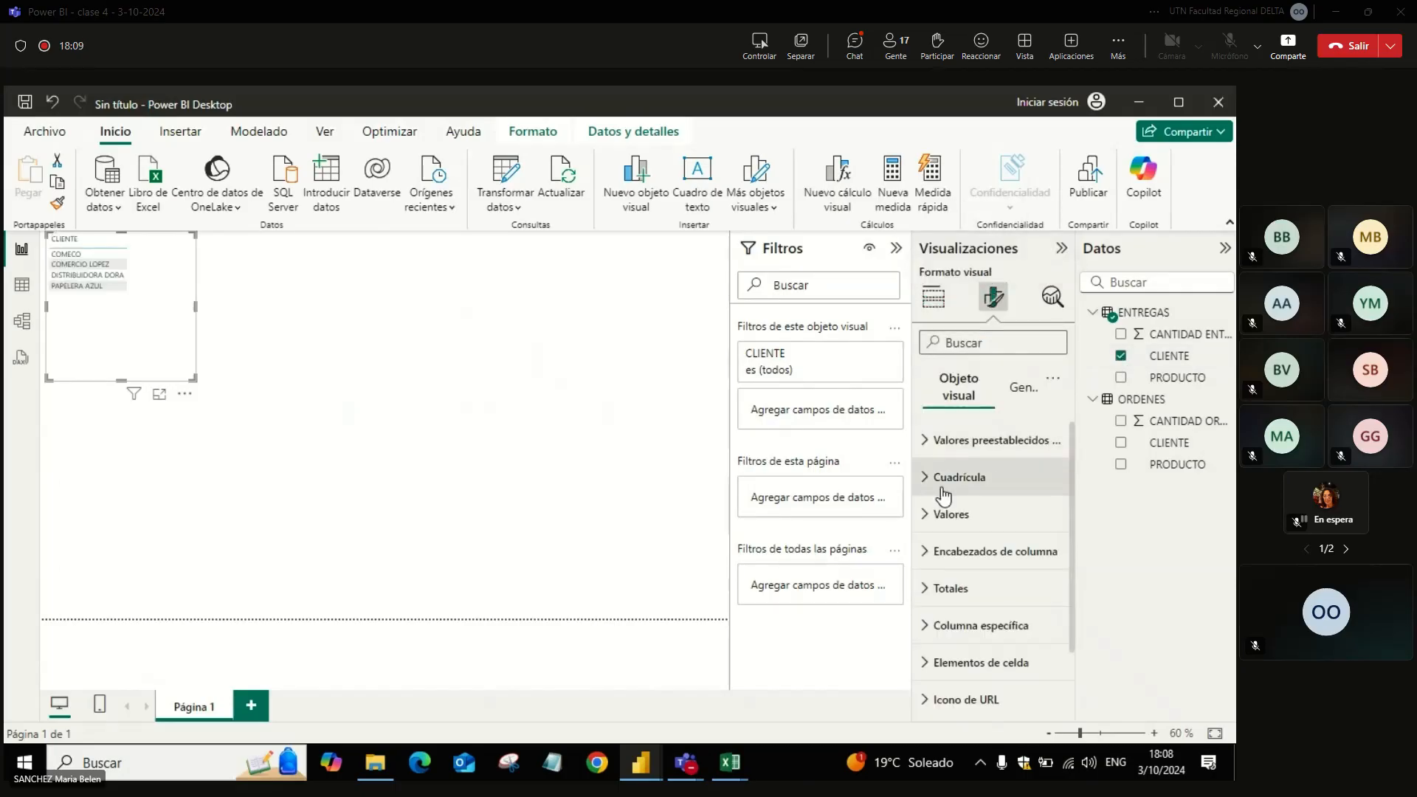
pyautogui.click(951, 516)
pyautogui.click(1055, 600)
pyautogui.click(1054, 601)
pyautogui.click(1054, 601)
pyautogui.click(1055, 601)
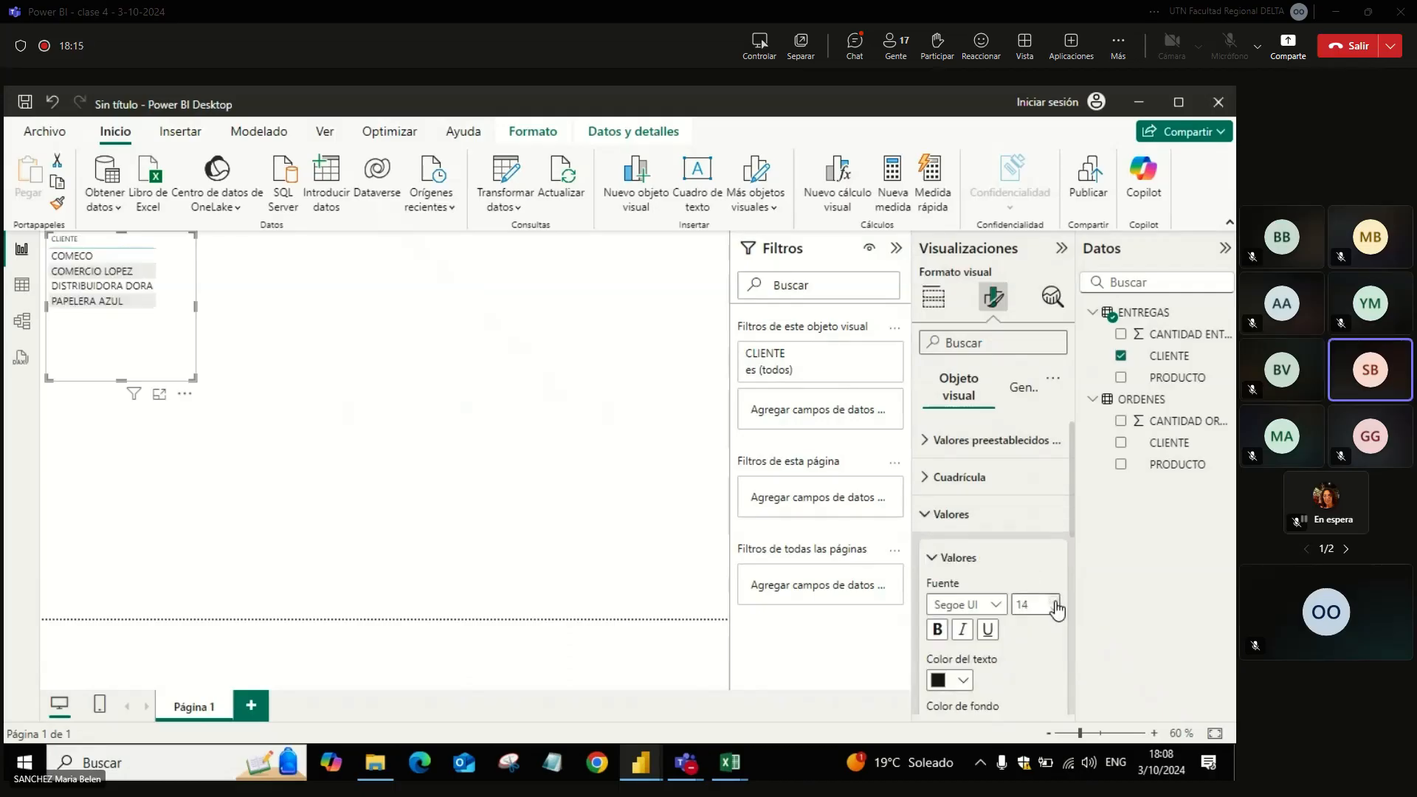
pyautogui.click(896, 248)
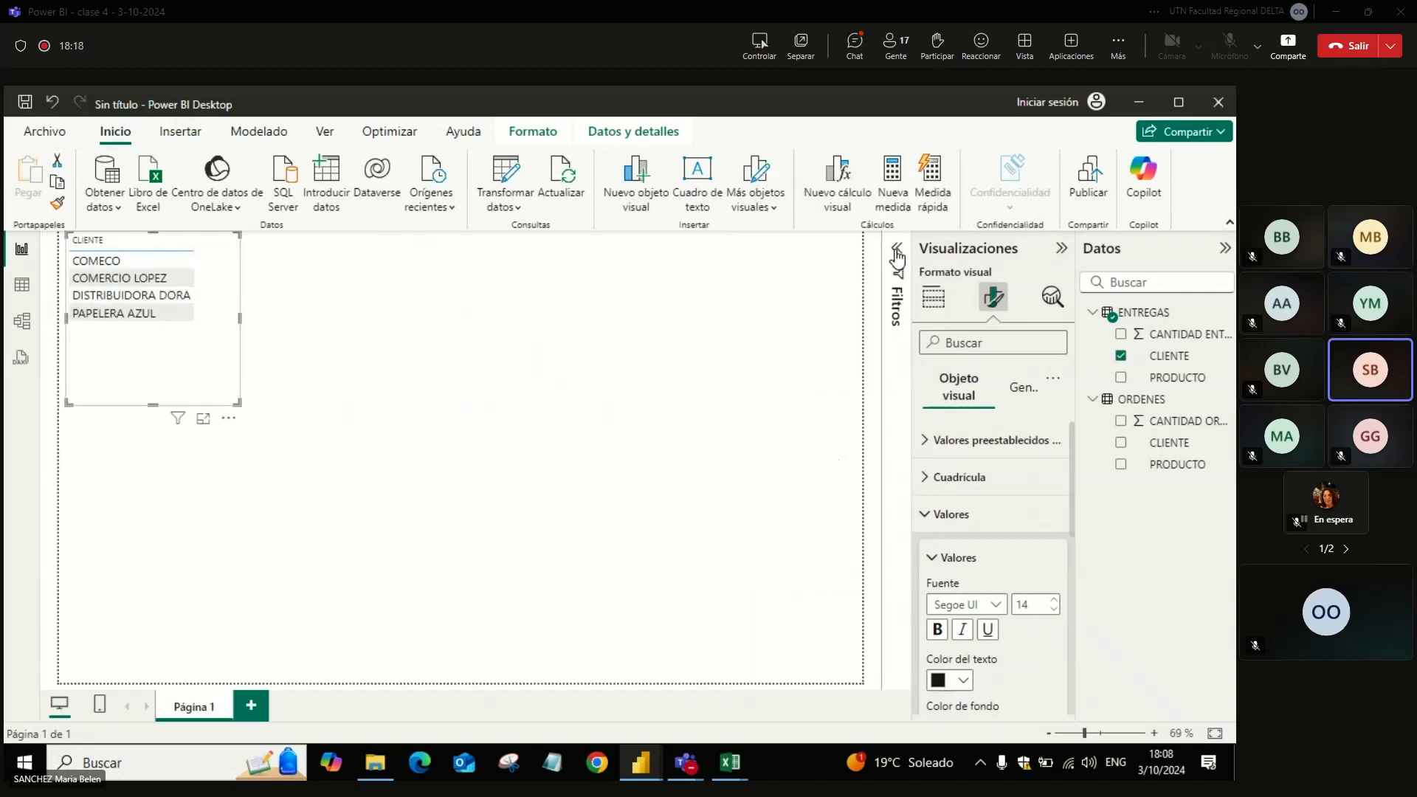
pyautogui.click(1054, 600)
# Step: Enlarge the client table near the middle of the page and add CANTIDAD ENTREGADA and CANTIDAD ORDENADA to it
pyautogui.moveTo(238, 402); pyautogui.dragTo(440, 433)
pyautogui.moveTo(347, 369); pyautogui.dragTo(548, 447)
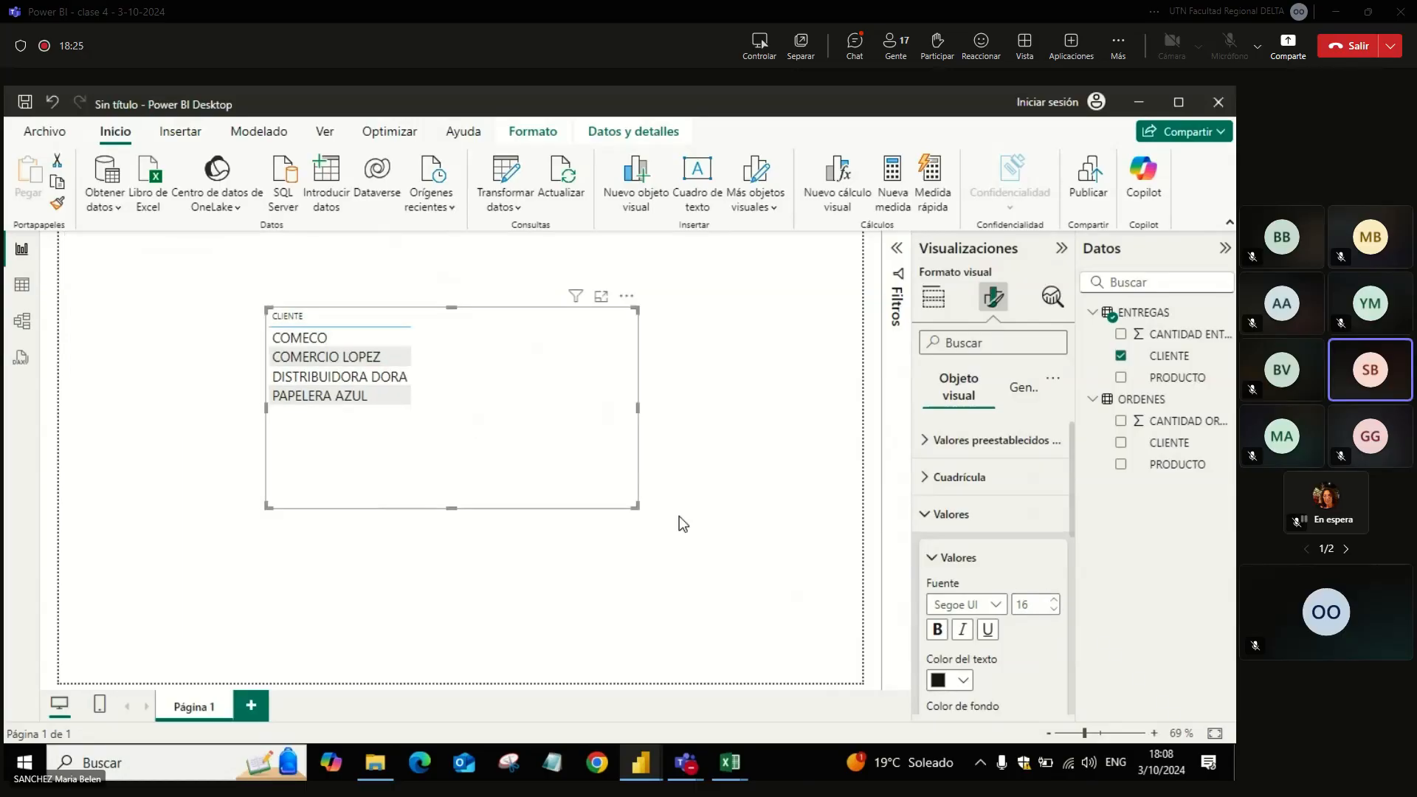
pyautogui.moveTo(640, 508); pyautogui.dragTo(712, 529)
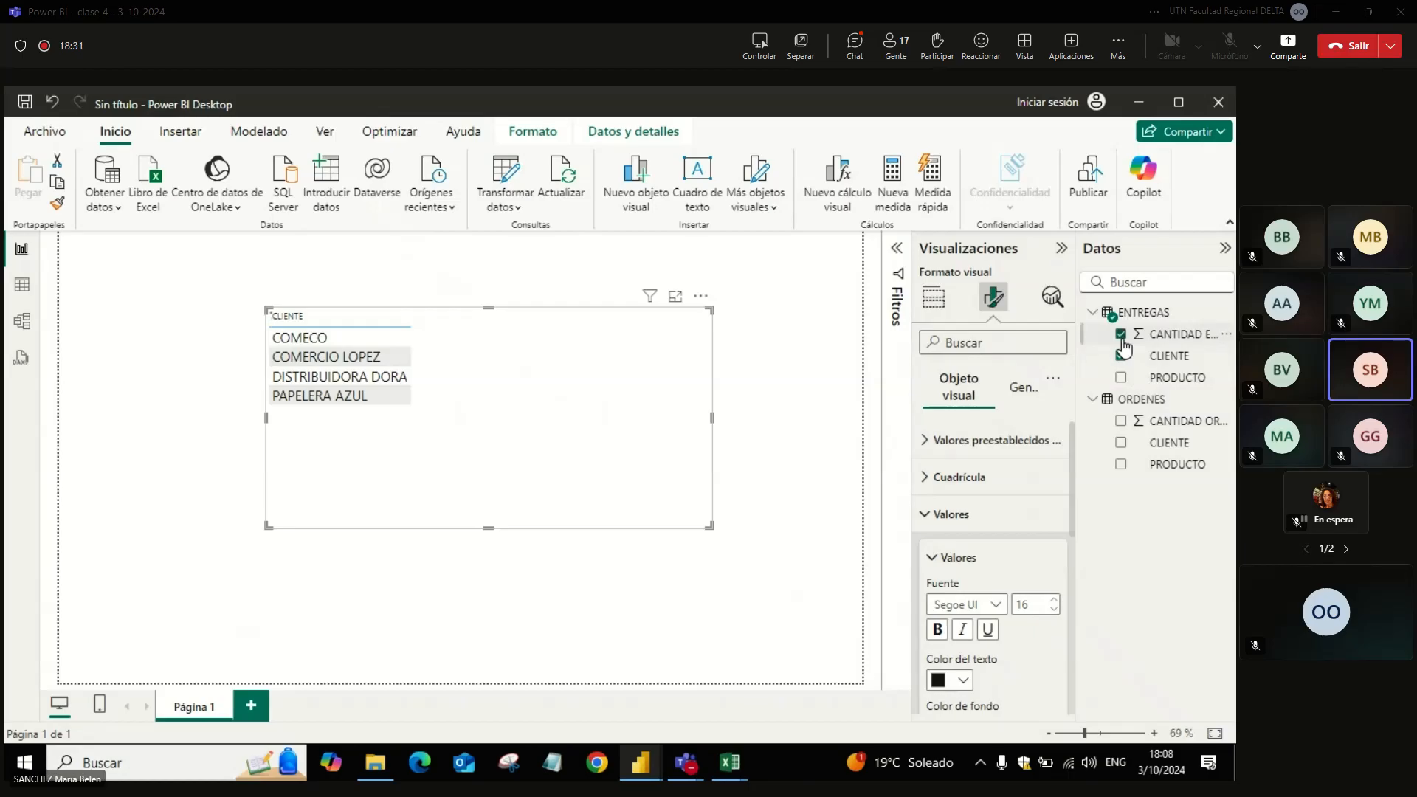
pyautogui.click(1121, 421)
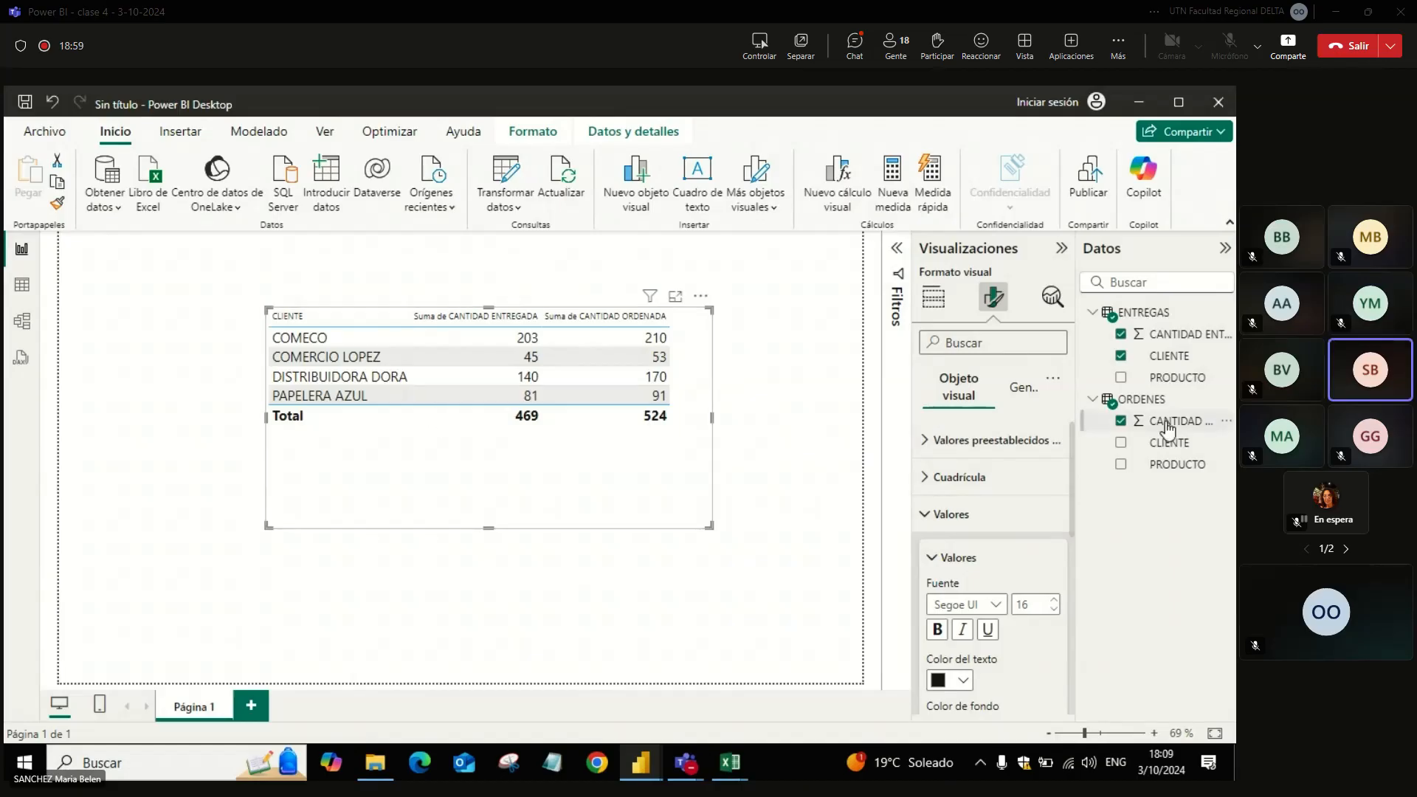
# Step: Add PRODUCTO from ORDENES as the column after CLIENTE and widen the table to fit all columns
pyautogui.click(934, 308)
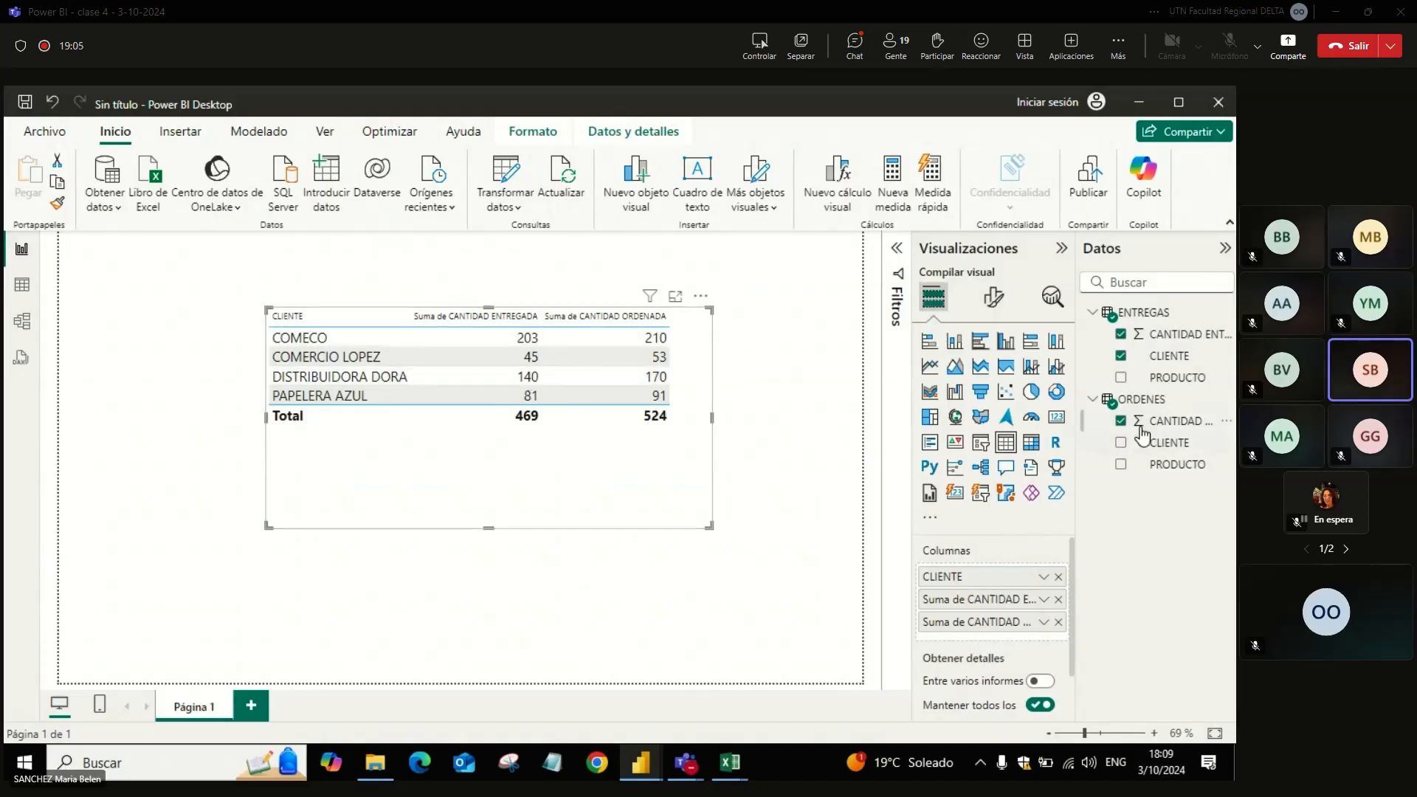
pyautogui.moveTo(1145, 473); pyautogui.dragTo(1007, 584)
pyautogui.click(1120, 464)
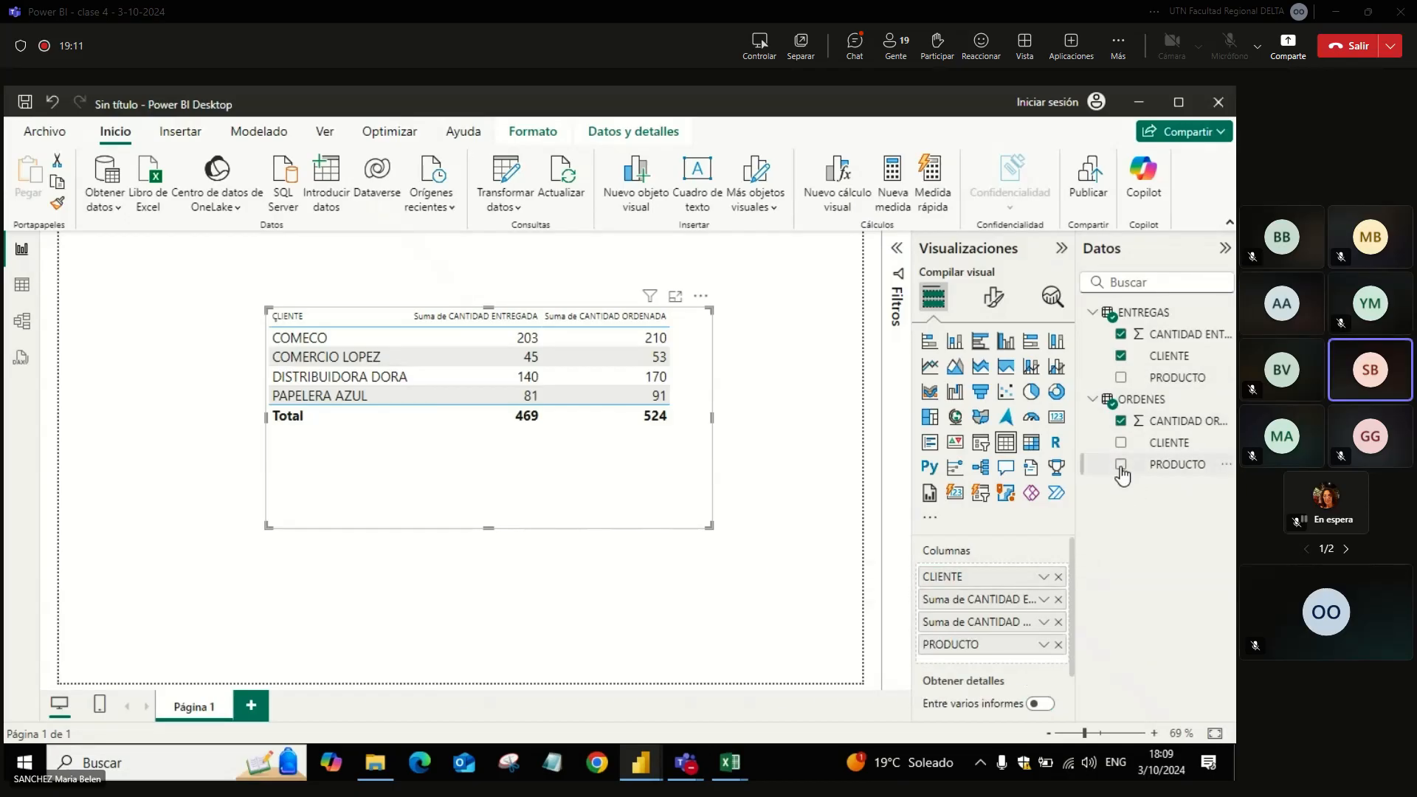
pyautogui.moveTo(994, 629); pyautogui.dragTo(989, 599)
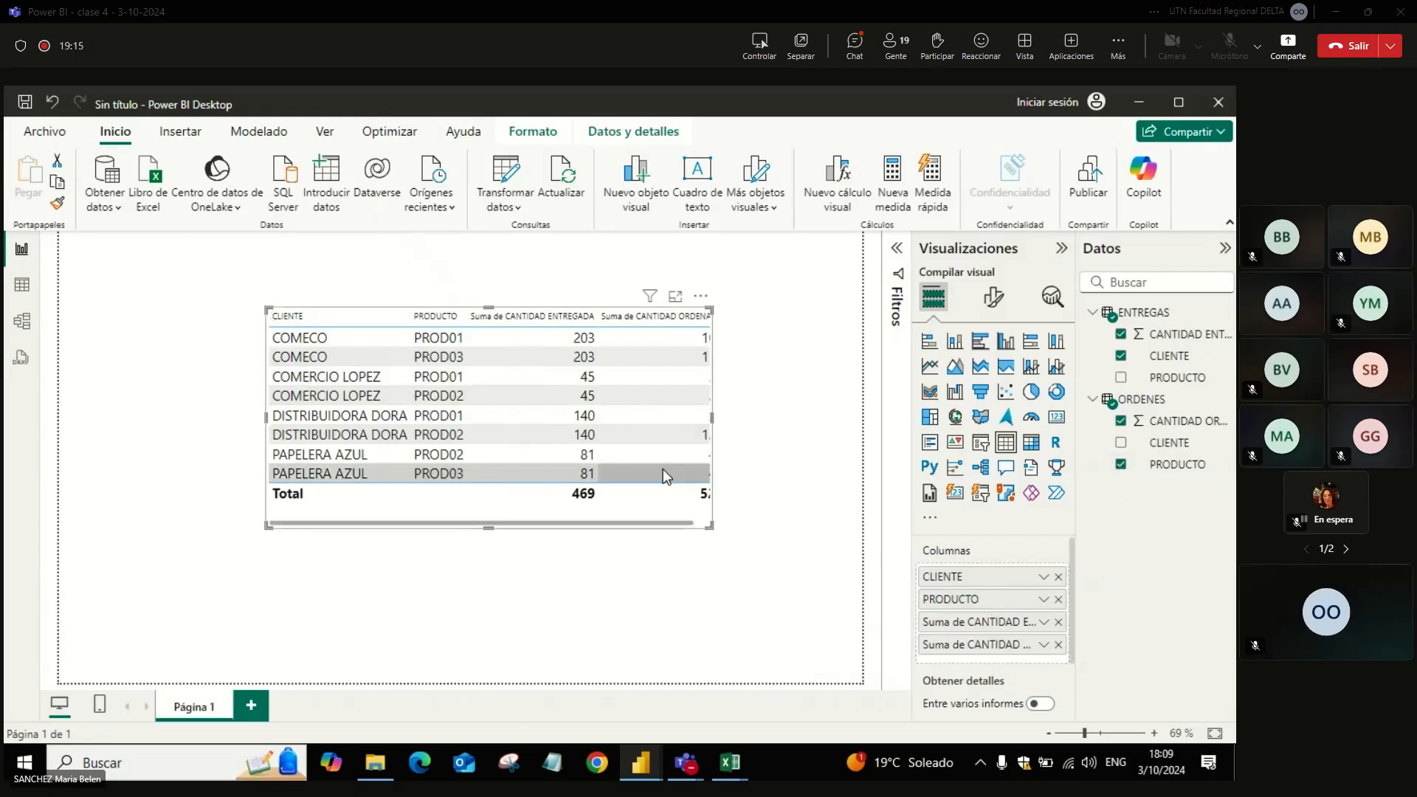
pyautogui.moveTo(712, 527); pyautogui.dragTo(816, 549)
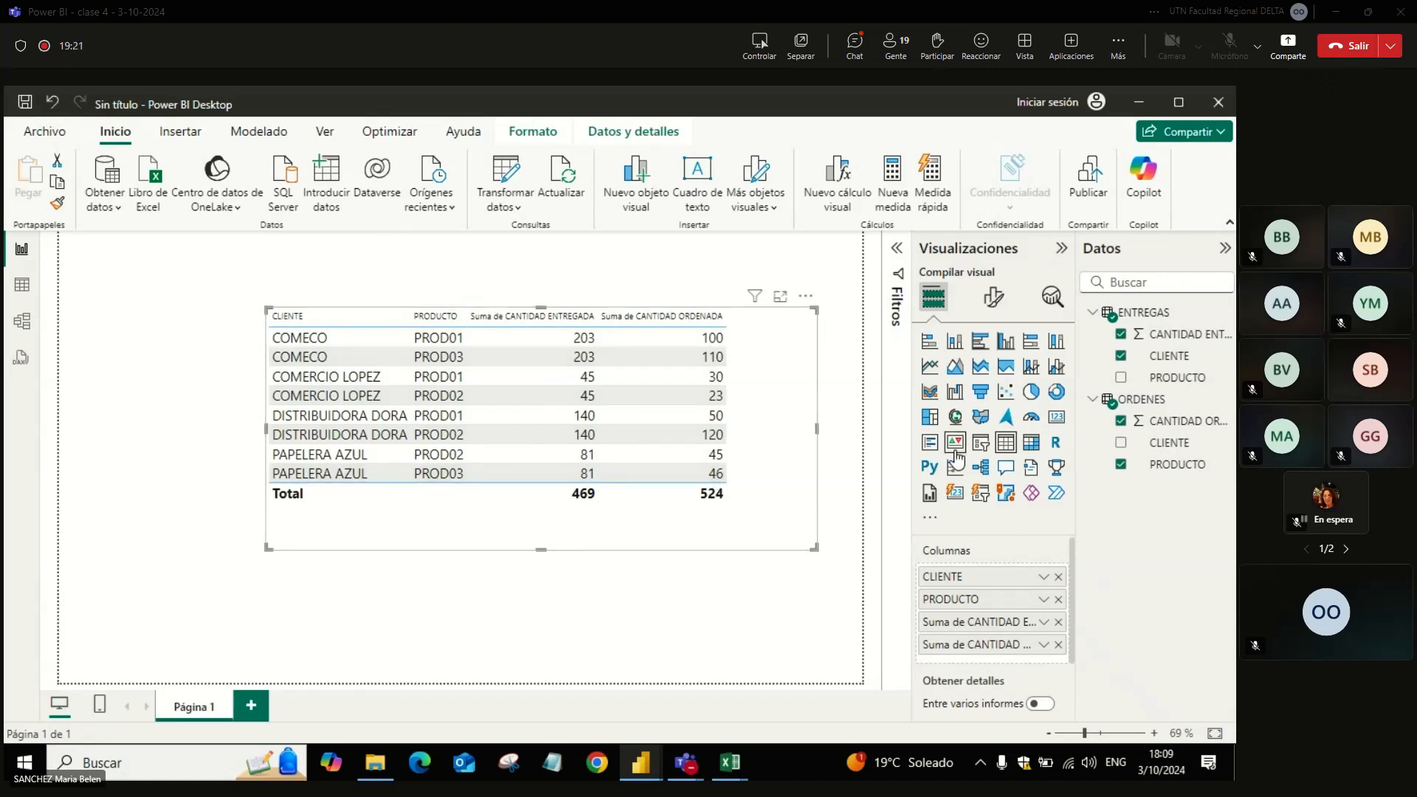
# Step: Replace the ORDENES product column with PRODUCTO from ENTREGAS, placed right after CLIENTE
pyautogui.click(1121, 465)
pyautogui.click(1121, 377)
pyautogui.moveTo(1002, 651); pyautogui.dragTo(1002, 602)
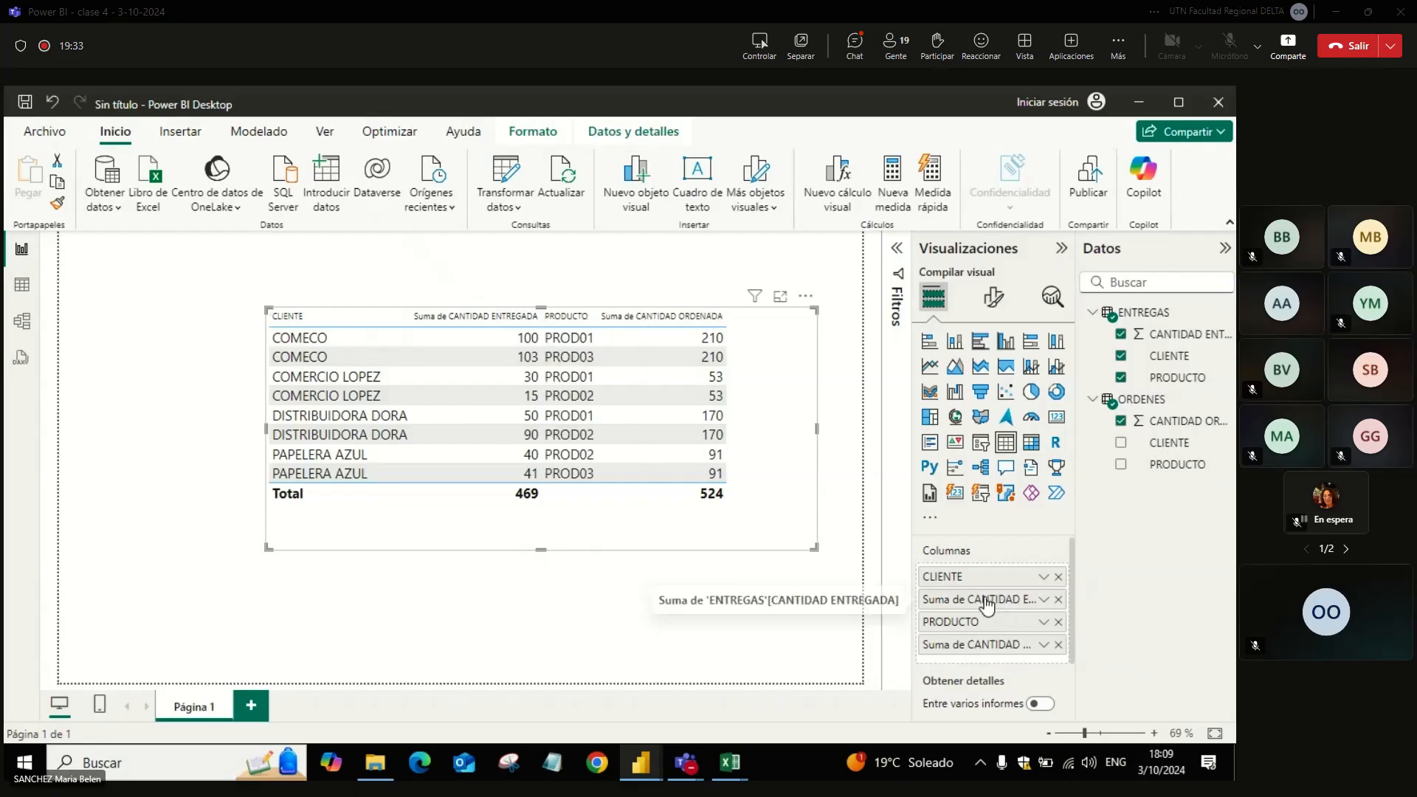
pyautogui.moveTo(963, 624); pyautogui.dragTo(963, 600)
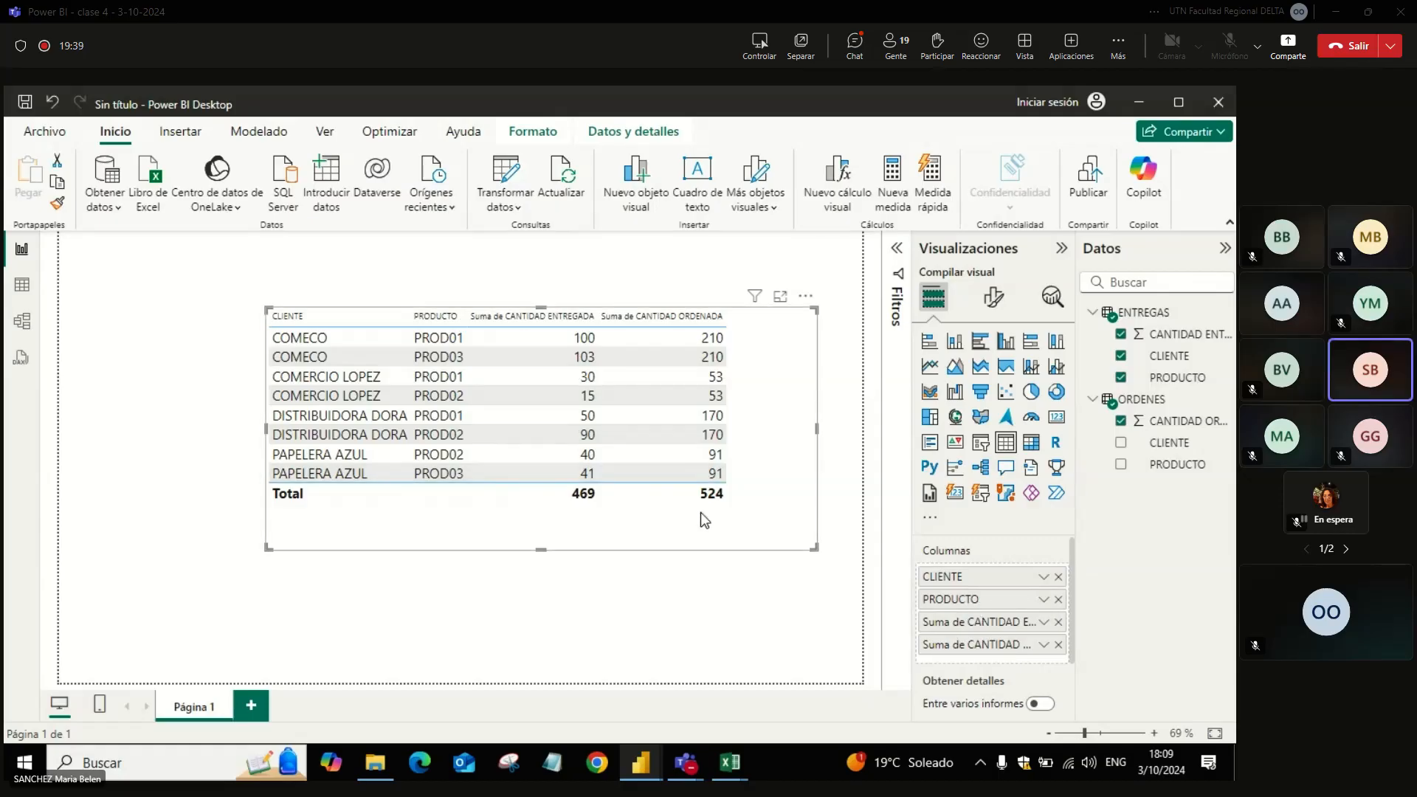
# Step: Reduce the table visual's size slightly and sort its rows by PRODUCTO in ascending order
pyautogui.moveTo(812, 546); pyautogui.dragTo(775, 529)
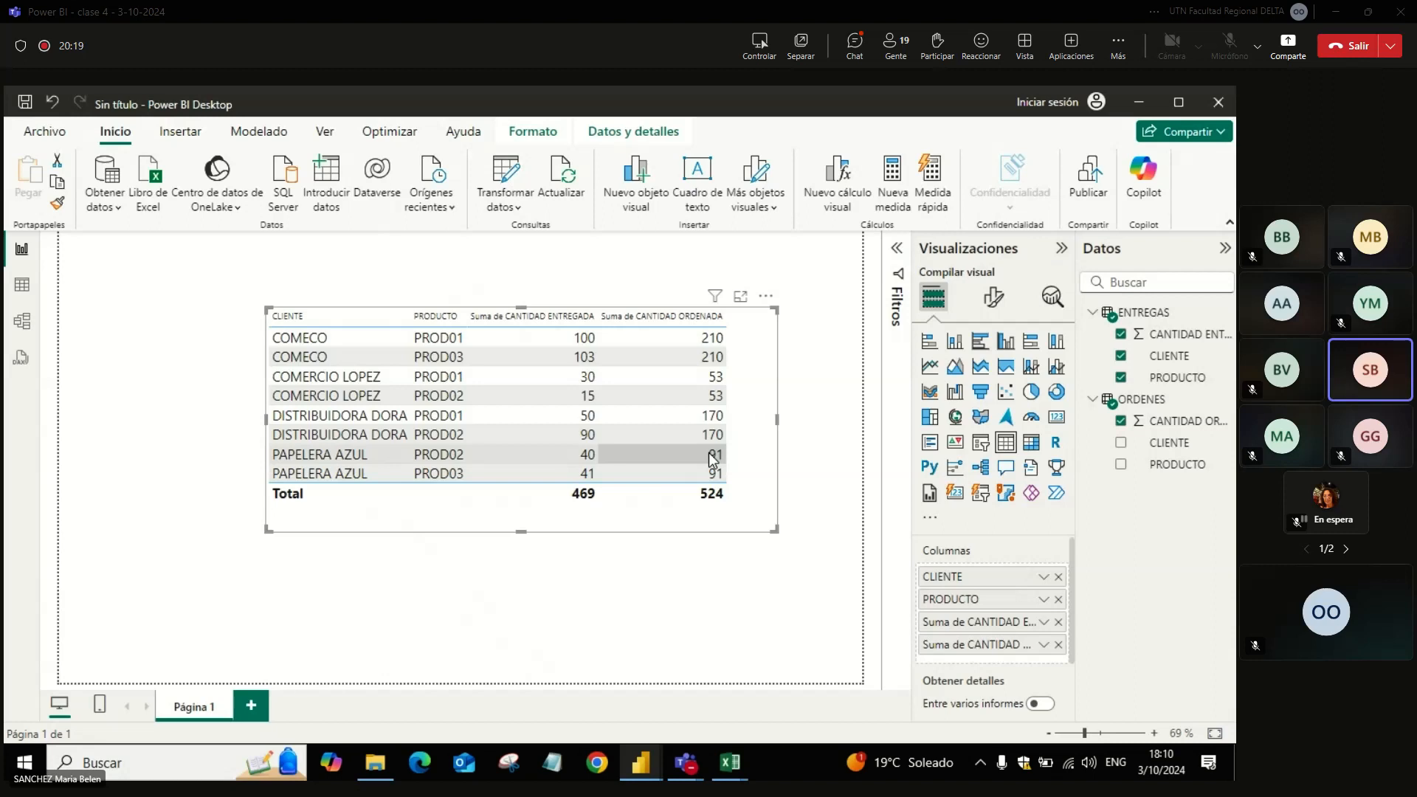
pyautogui.click(438, 320)
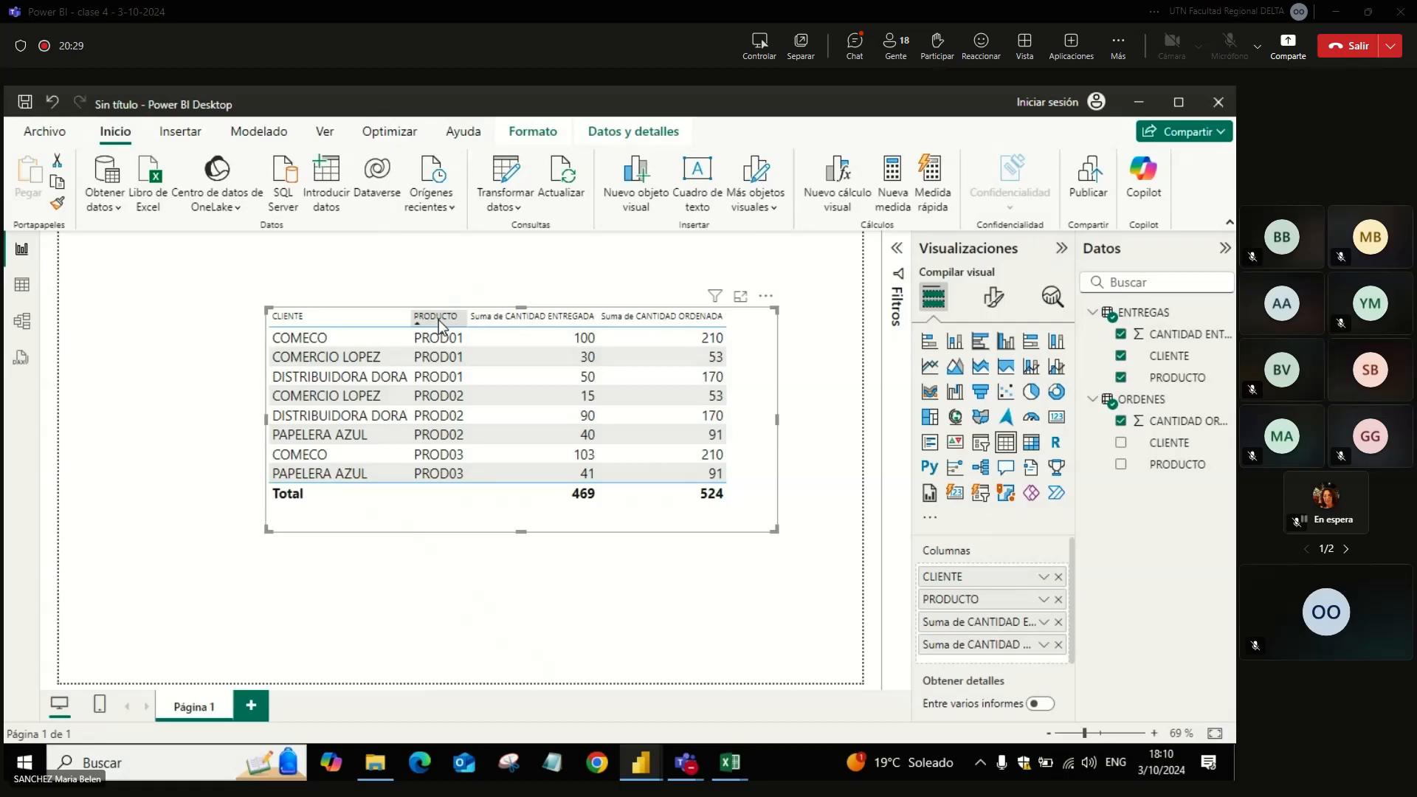
# Step: Switch to the Teams meeting, mute all participants, and return to the Power BI Desktop report
pyautogui.hotkey('alt', 'Tab')
pyautogui.hotkey('alt', 'Tab')
pyautogui.hotkey('alt', 'Tab')
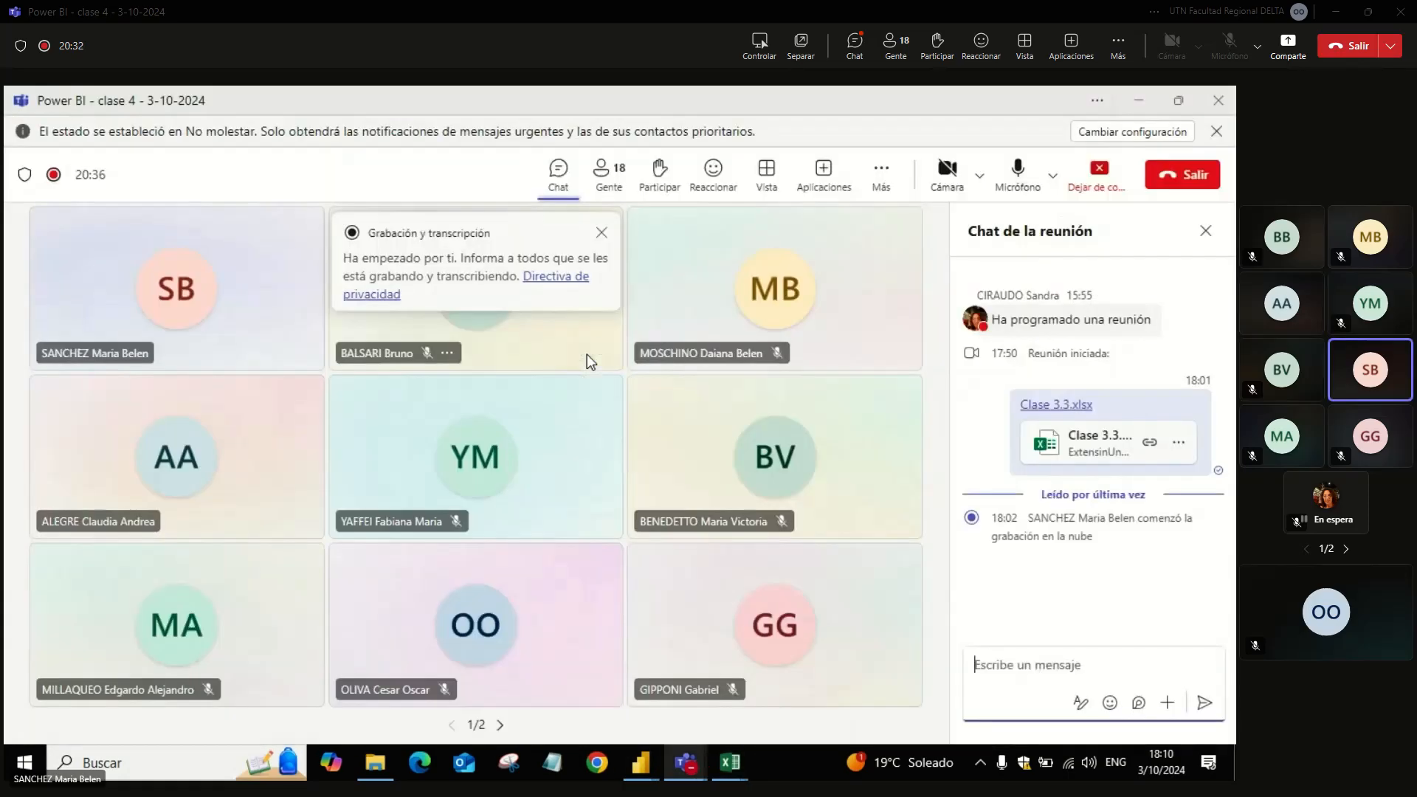
pyautogui.click(606, 174)
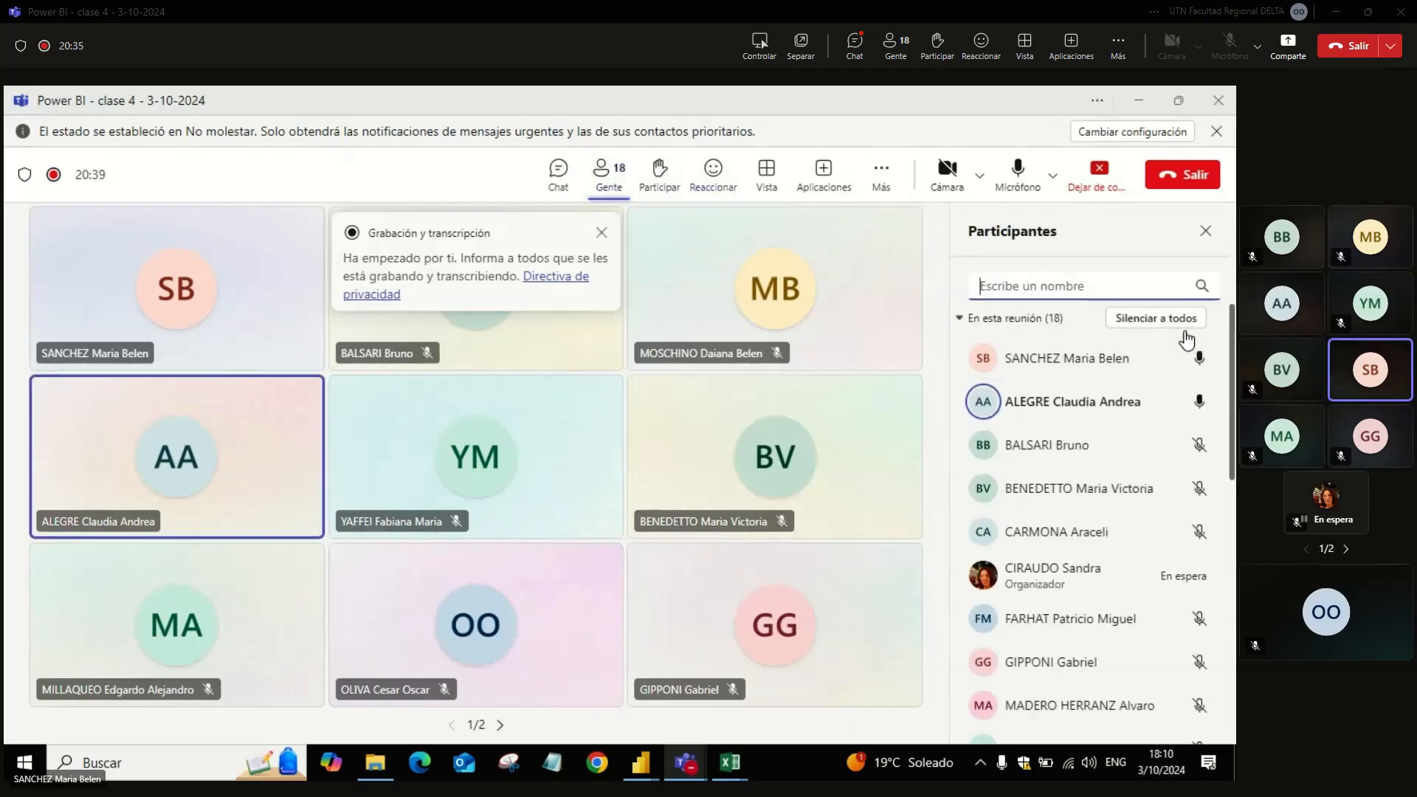
pyautogui.click(1180, 318)
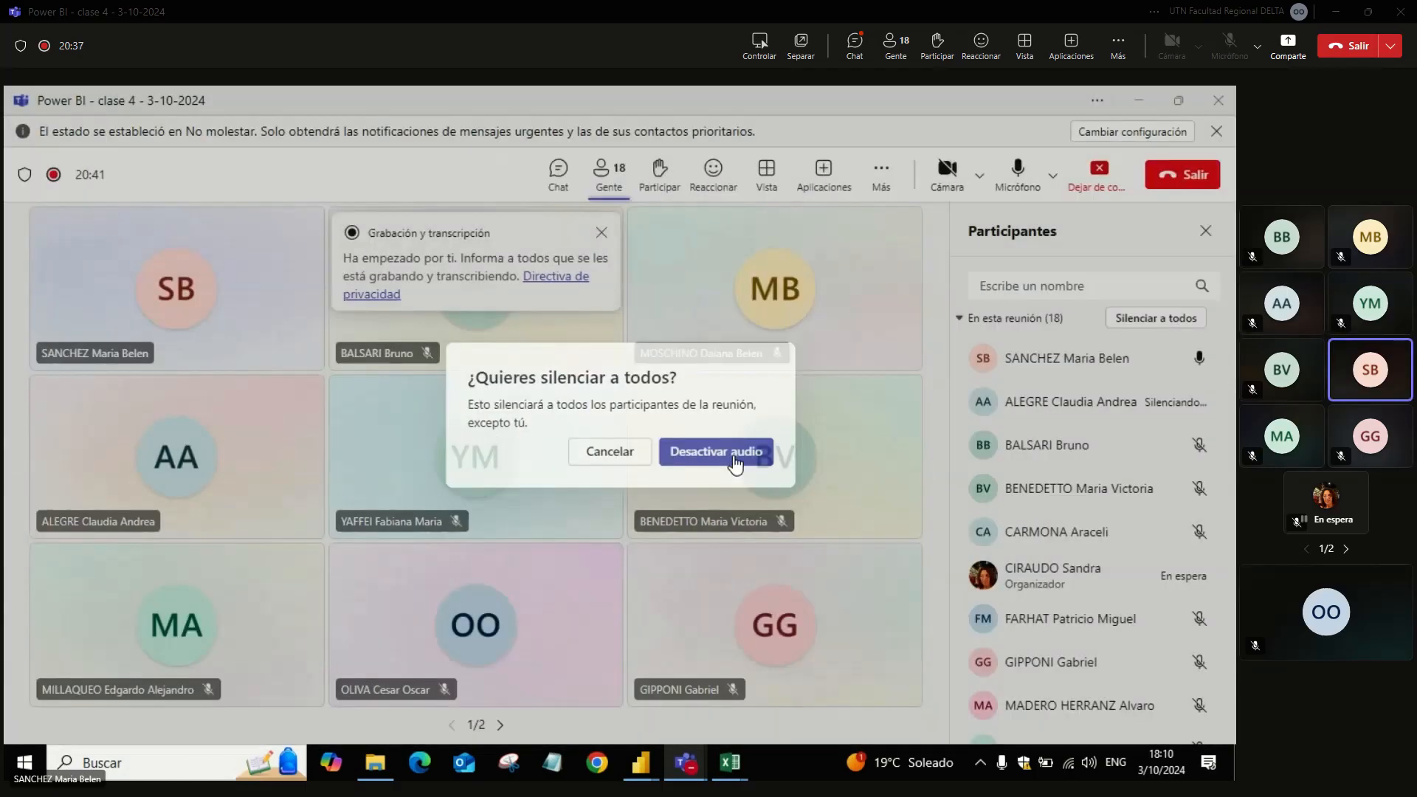
pyautogui.click(731, 454)
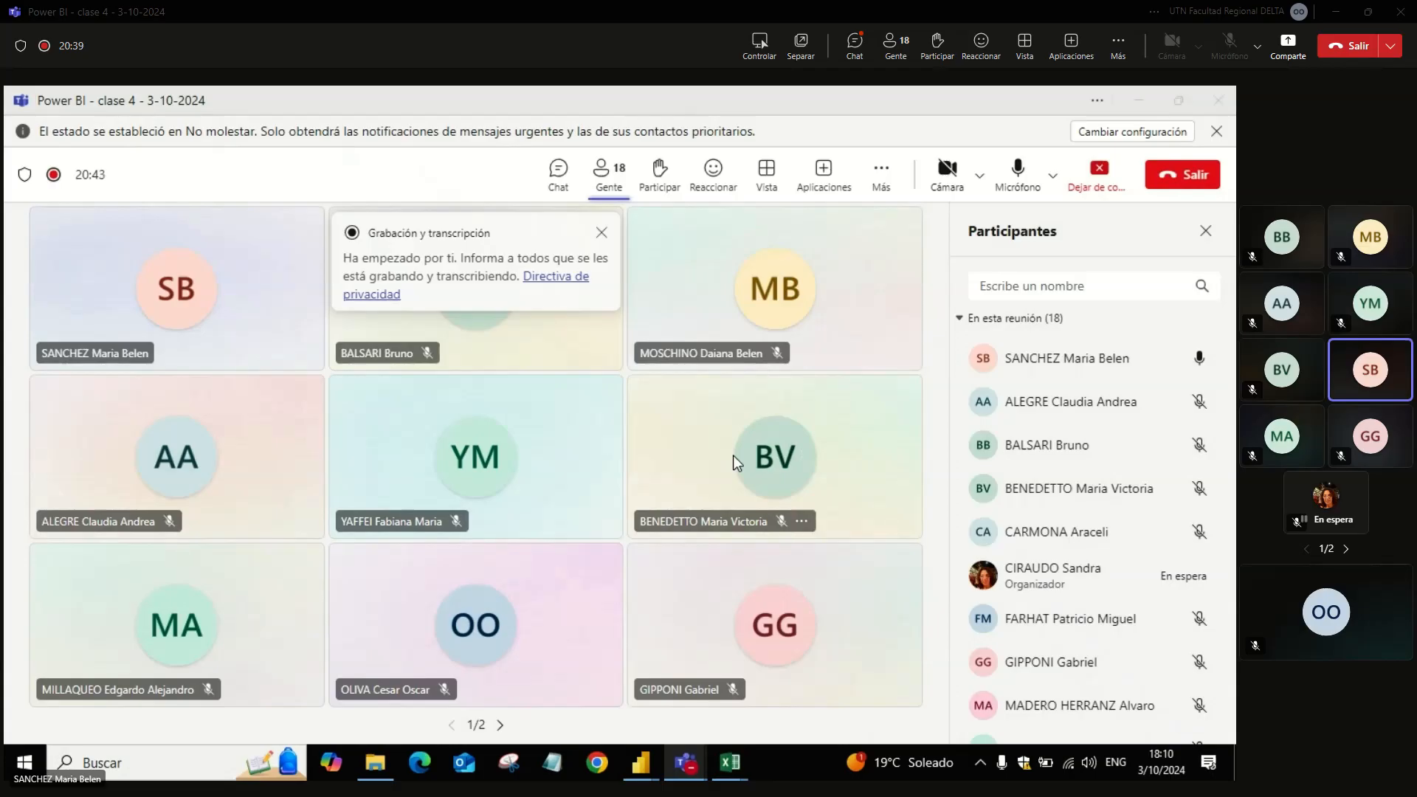
pyautogui.hotkey('alt', 'Tab')
pyautogui.hotkey('alt', 'Tab')
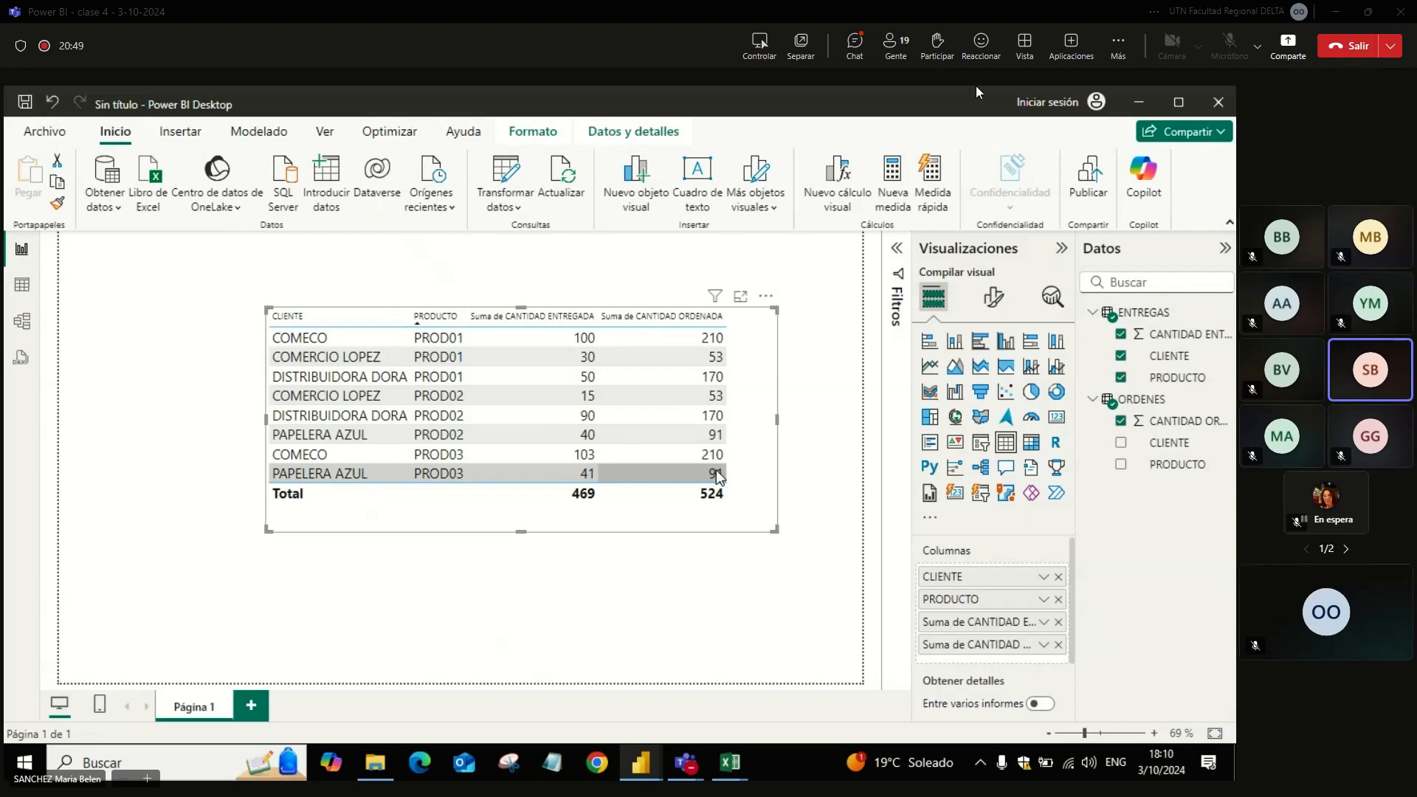
# Step: Set the Teams meeting view to Enfoque en el contenido and sort the report table by Suma de CANTIDAD ORDENADA in descending order
pyautogui.click(1027, 52)
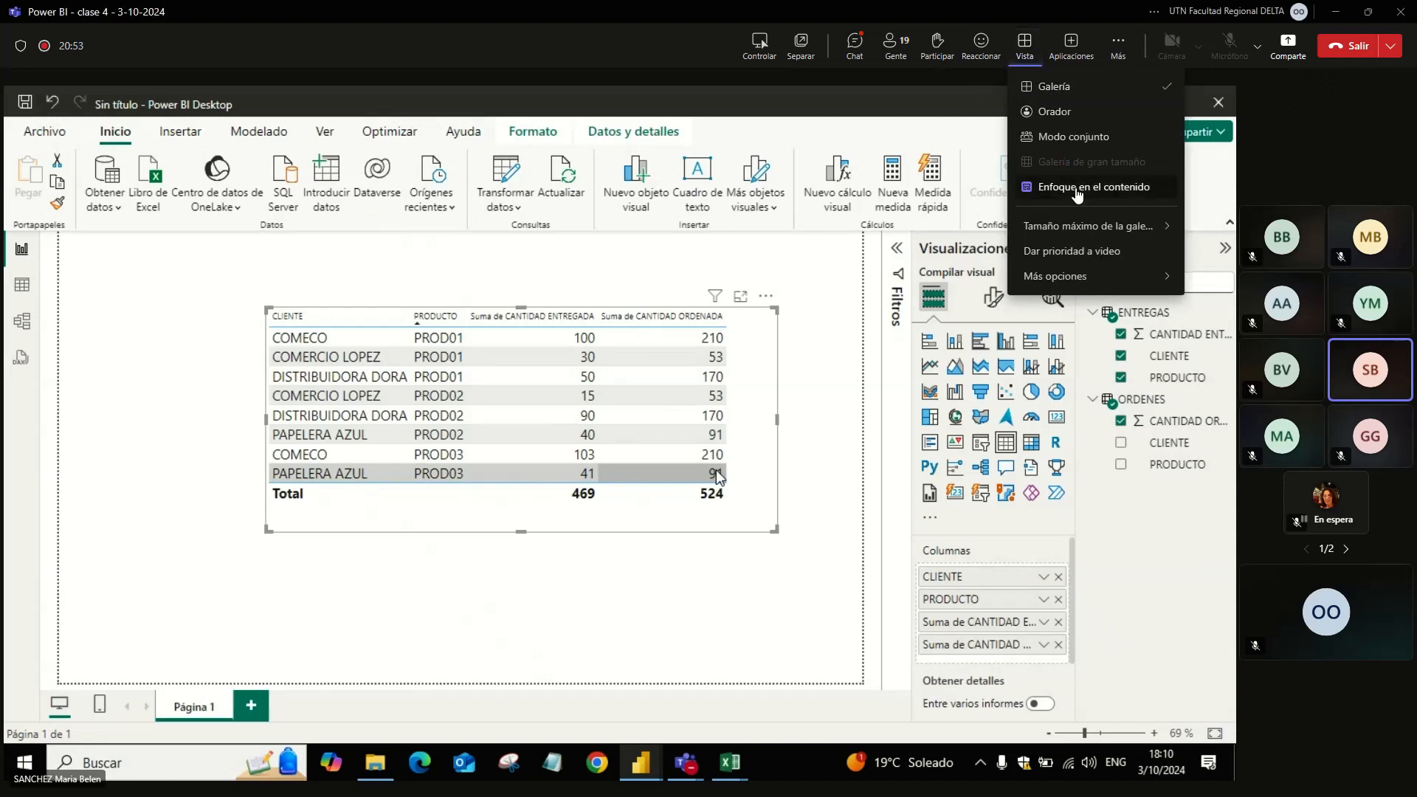
pyautogui.click(1093, 186)
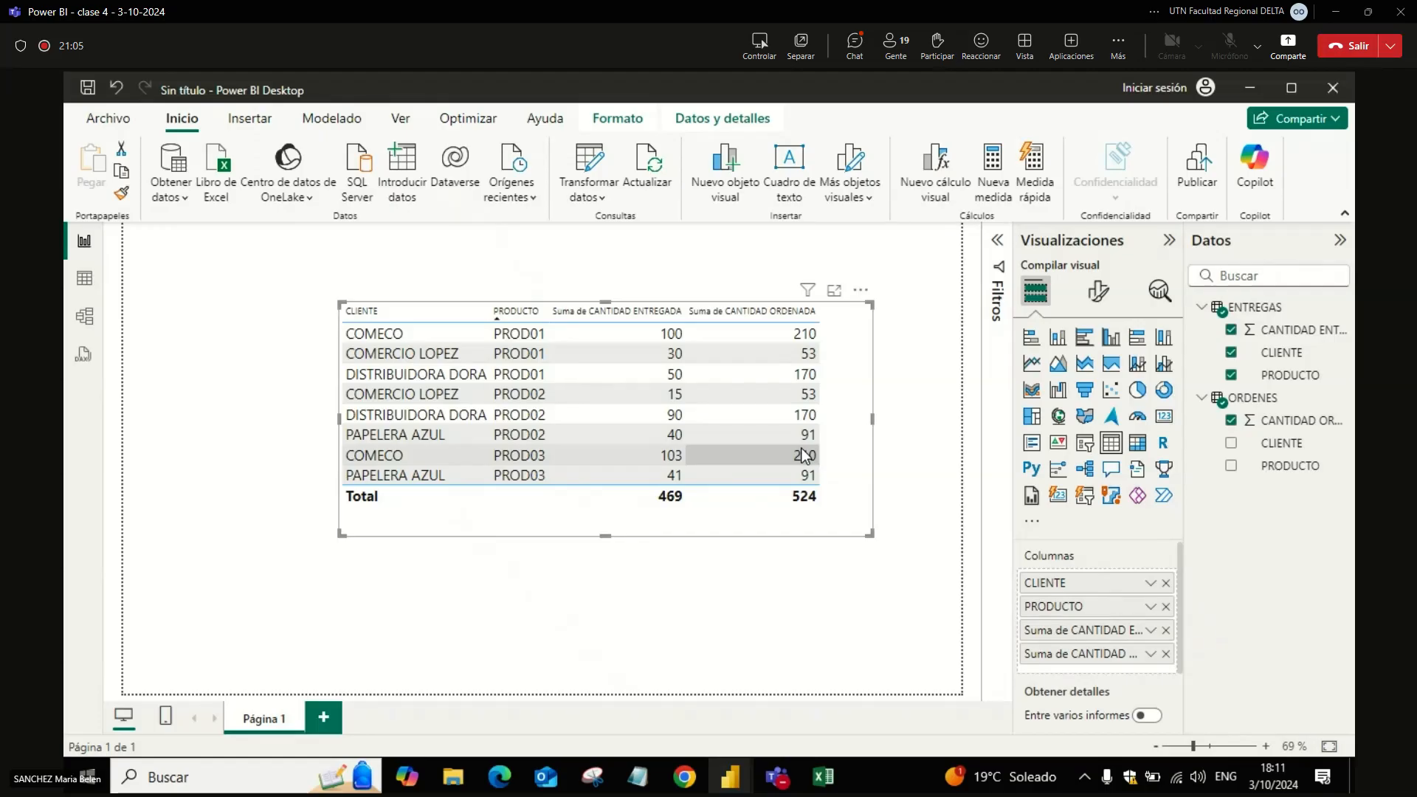
pyautogui.click(780, 313)
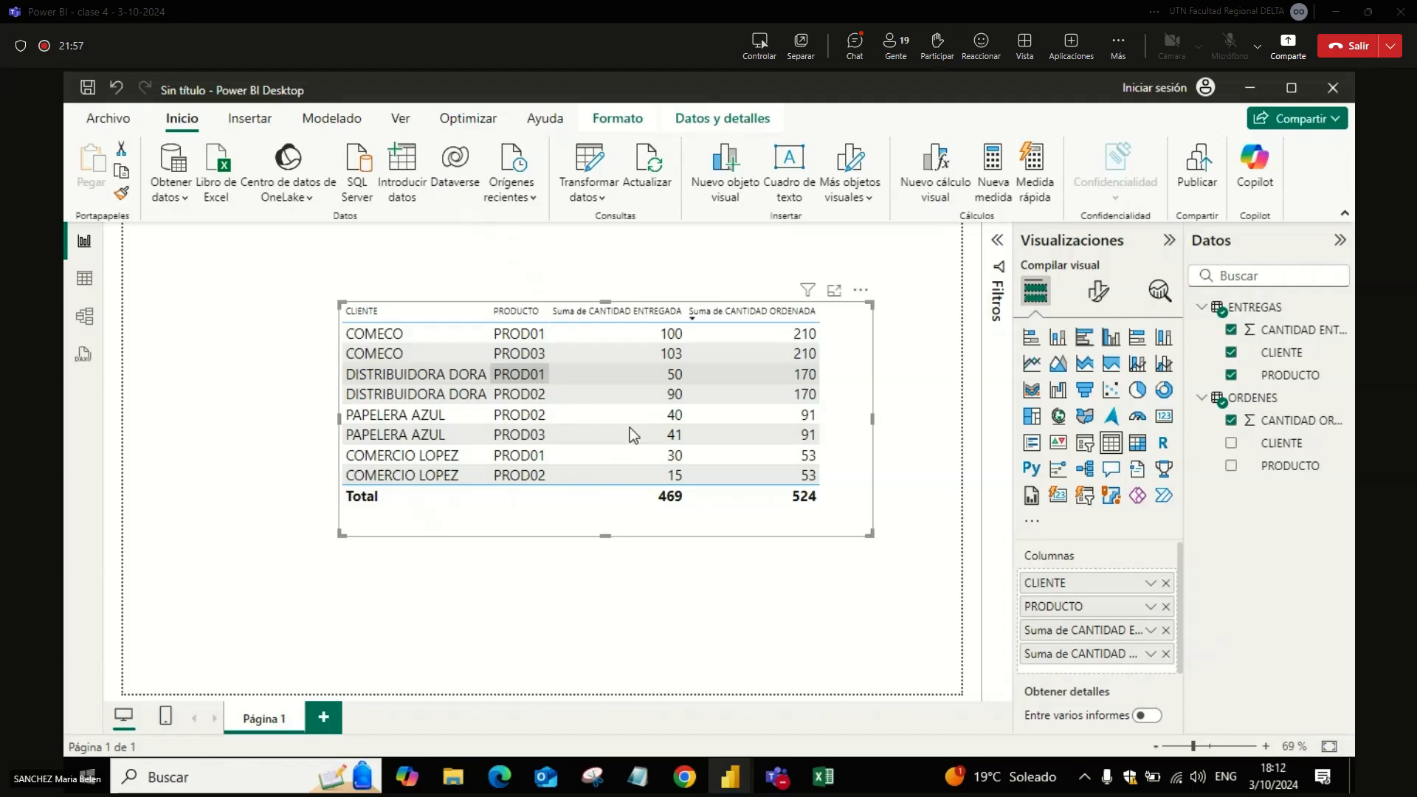
# Step: Delete both the inactive and the active relationship between ENTREGAS and ORDENES in the model view
pyautogui.click(83, 317)
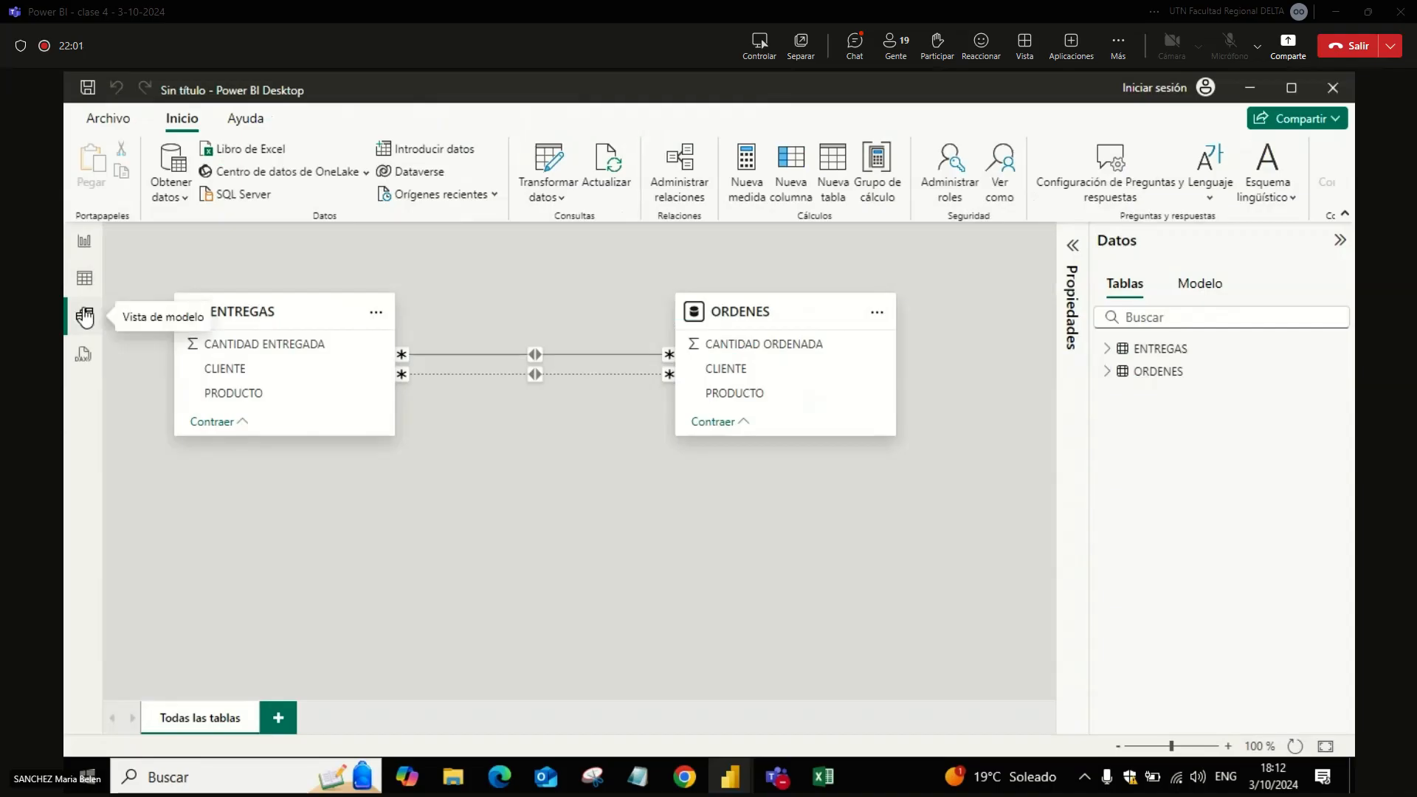
pyautogui.rightClick(541, 374)
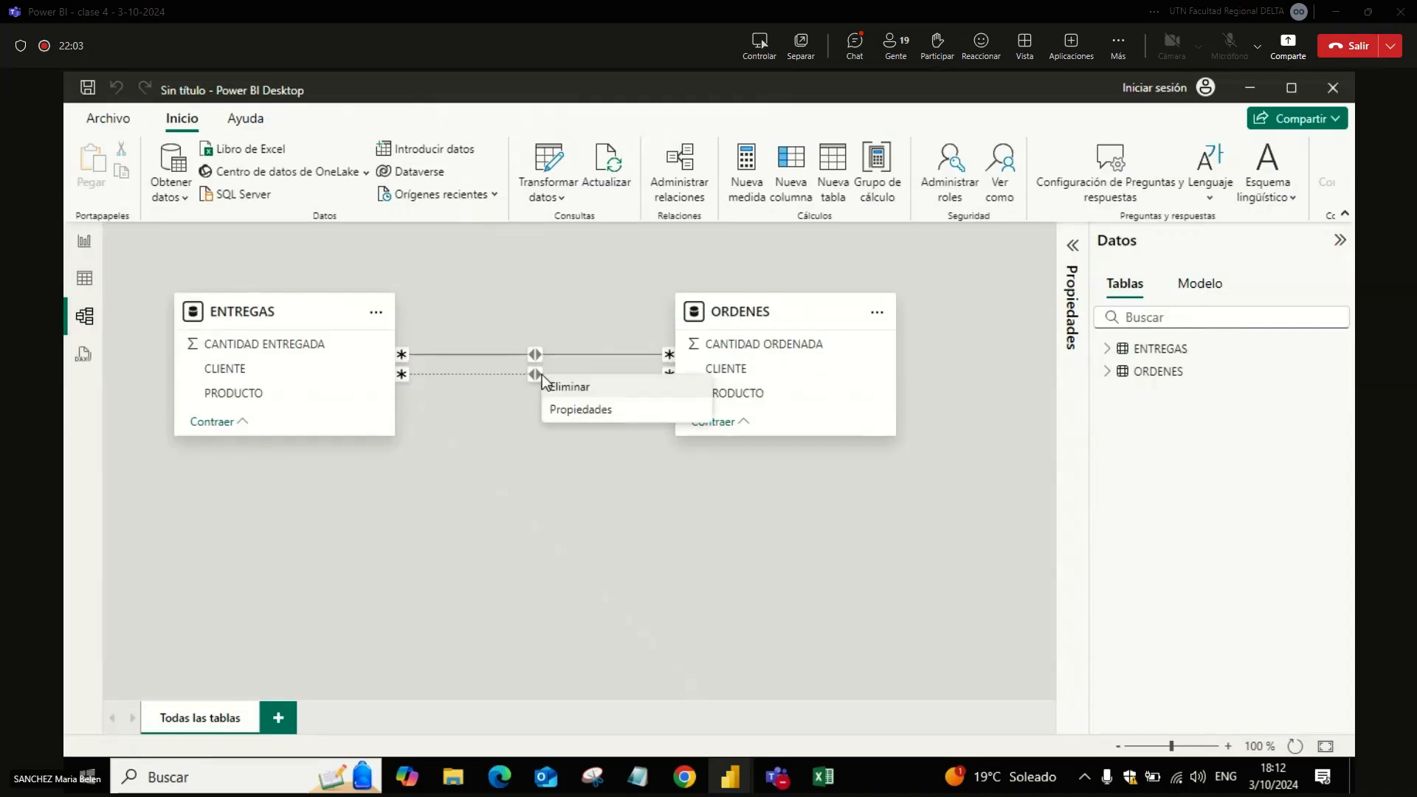
pyautogui.click(568, 387)
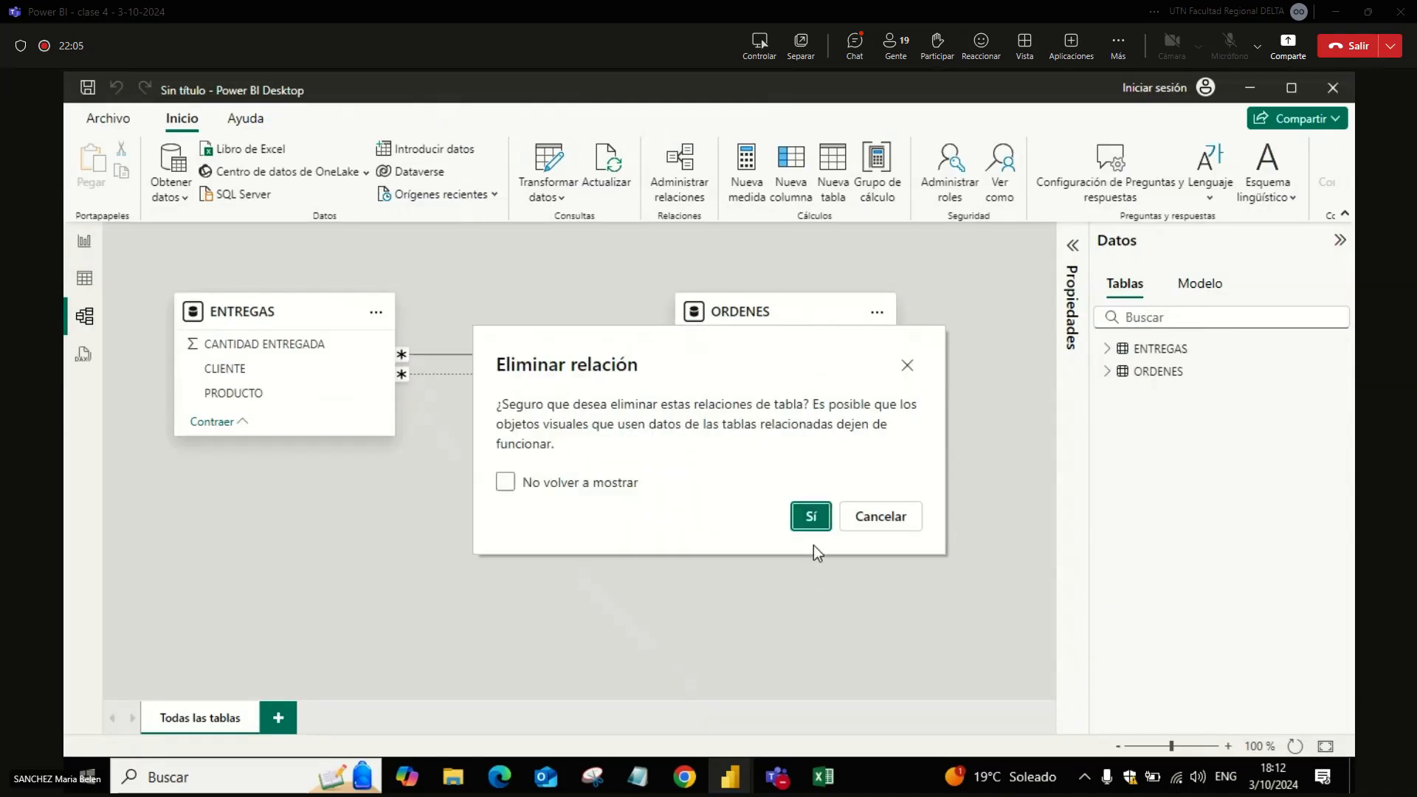
pyautogui.click(811, 517)
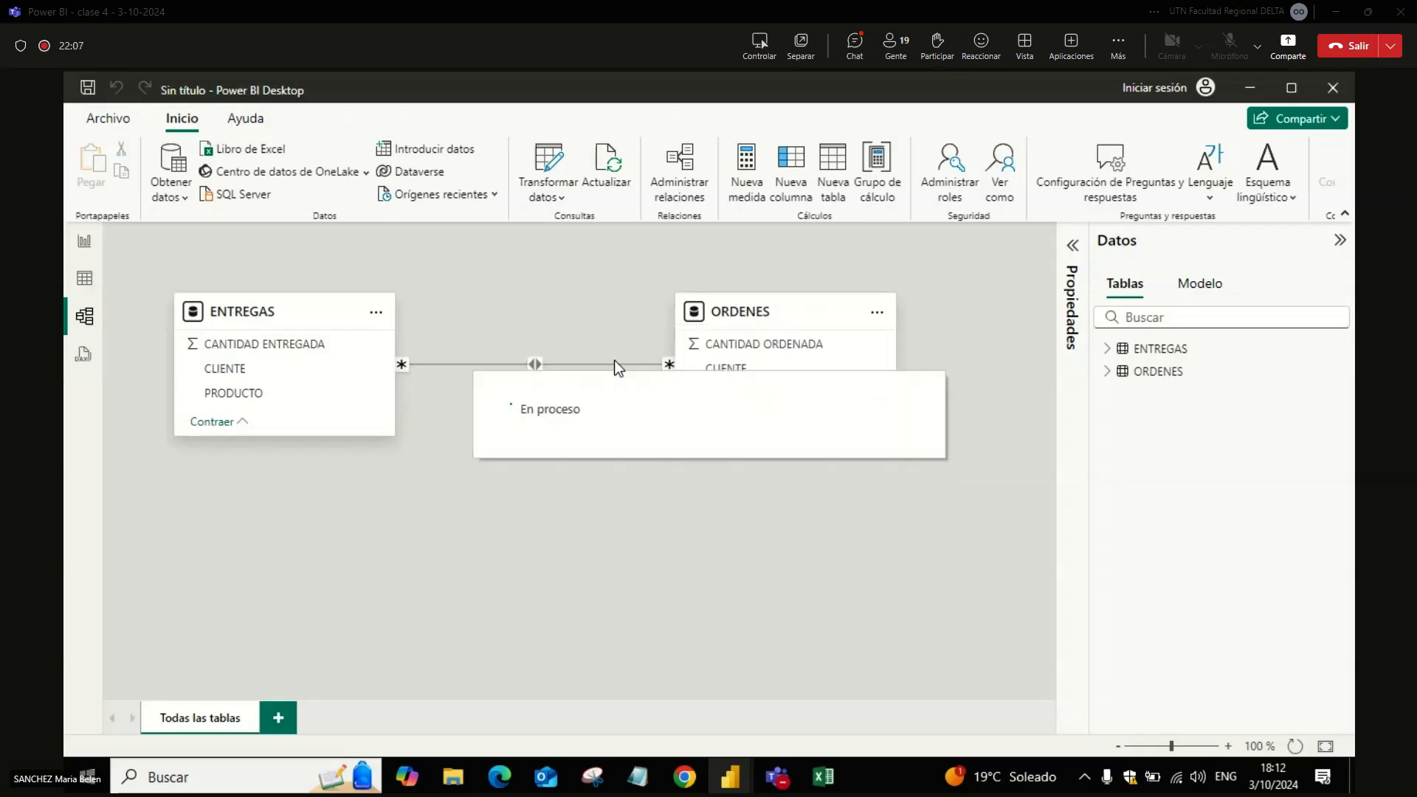
pyautogui.rightClick(617, 363)
pyautogui.click(639, 378)
pyautogui.click(811, 517)
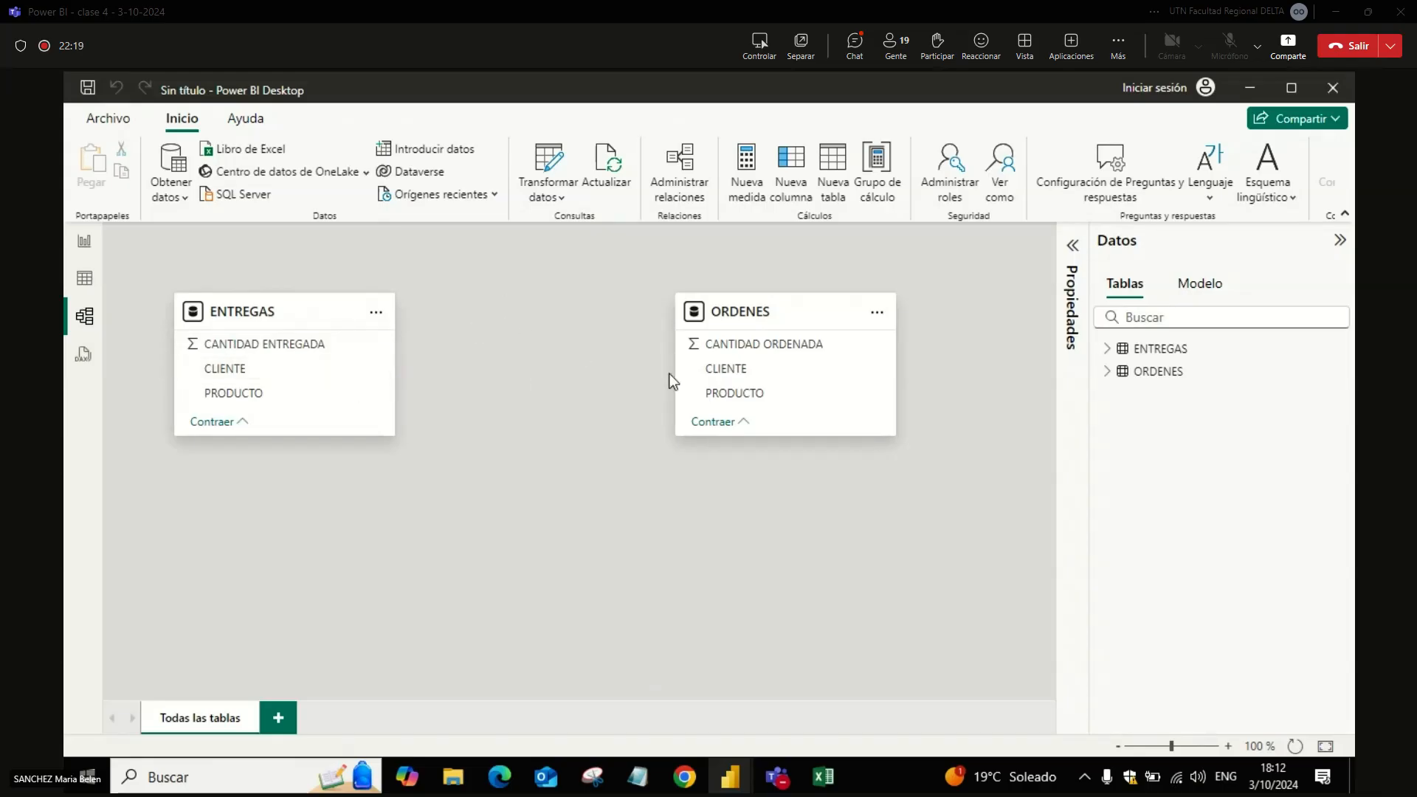
# Step: Move the ORDENES table farther from ENTREGAS in the model diagram and review the report table without the relationships
pyautogui.moveTo(721, 319); pyautogui.dragTo(775, 324)
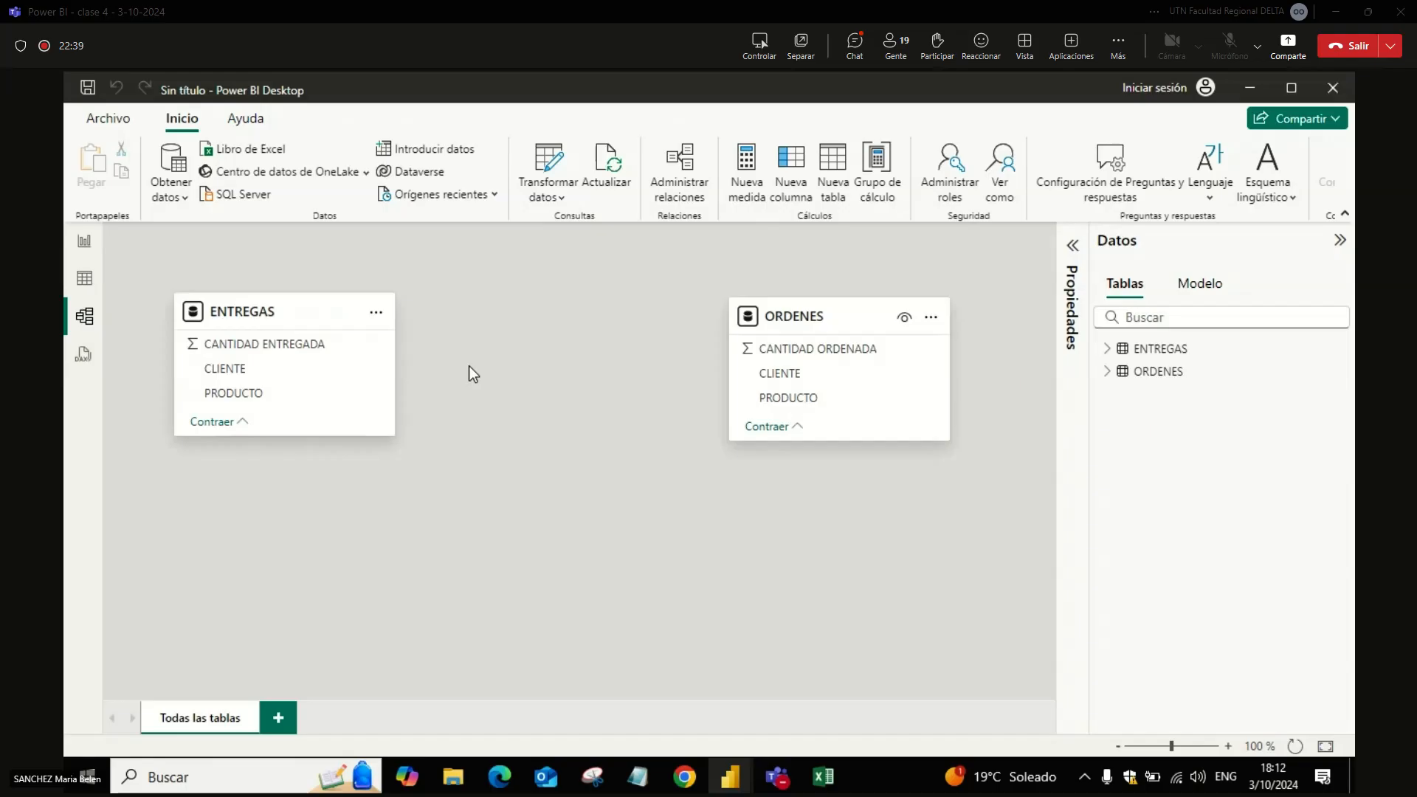
pyautogui.hotkey('alt', 'Tab')
pyautogui.hotkey('alt', 'Tab')
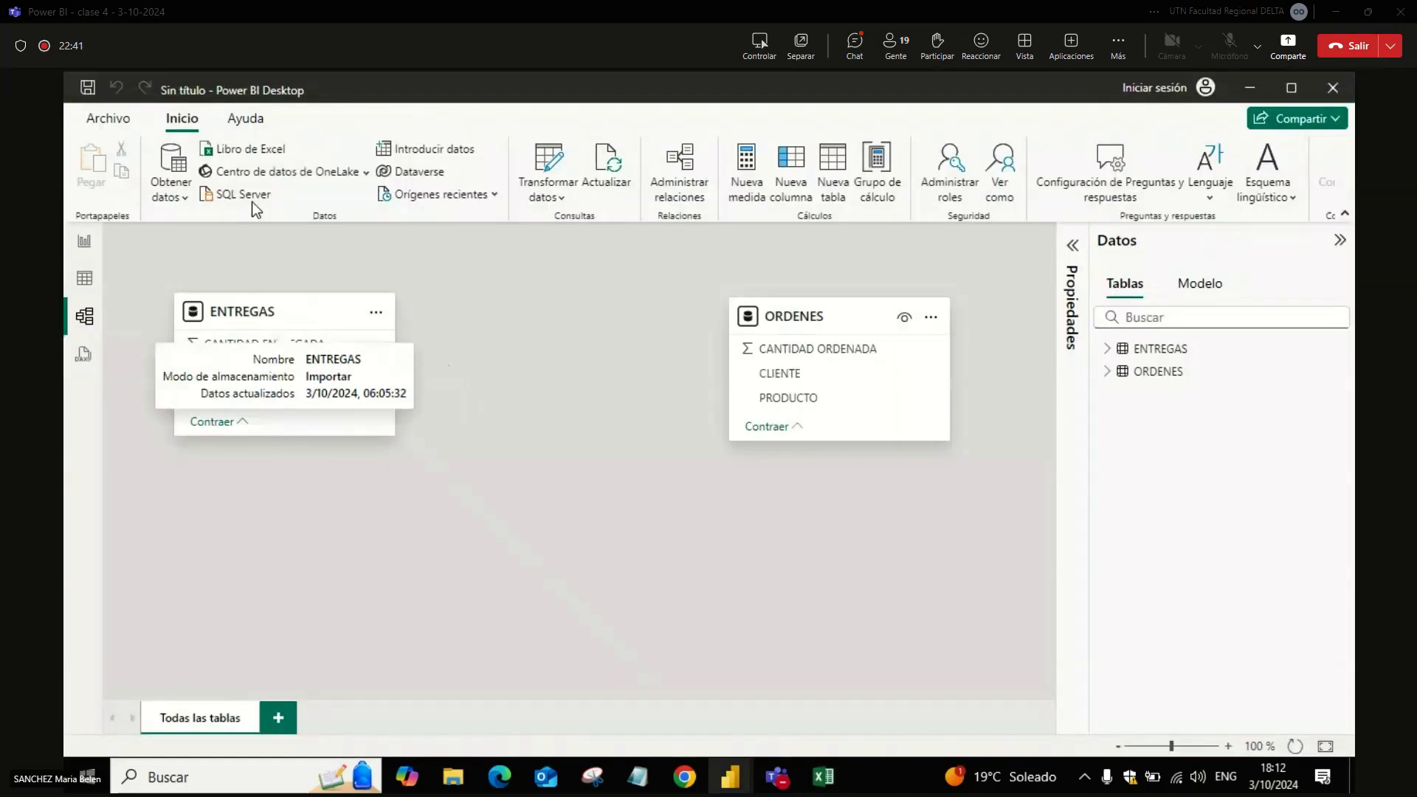
pyautogui.click(87, 244)
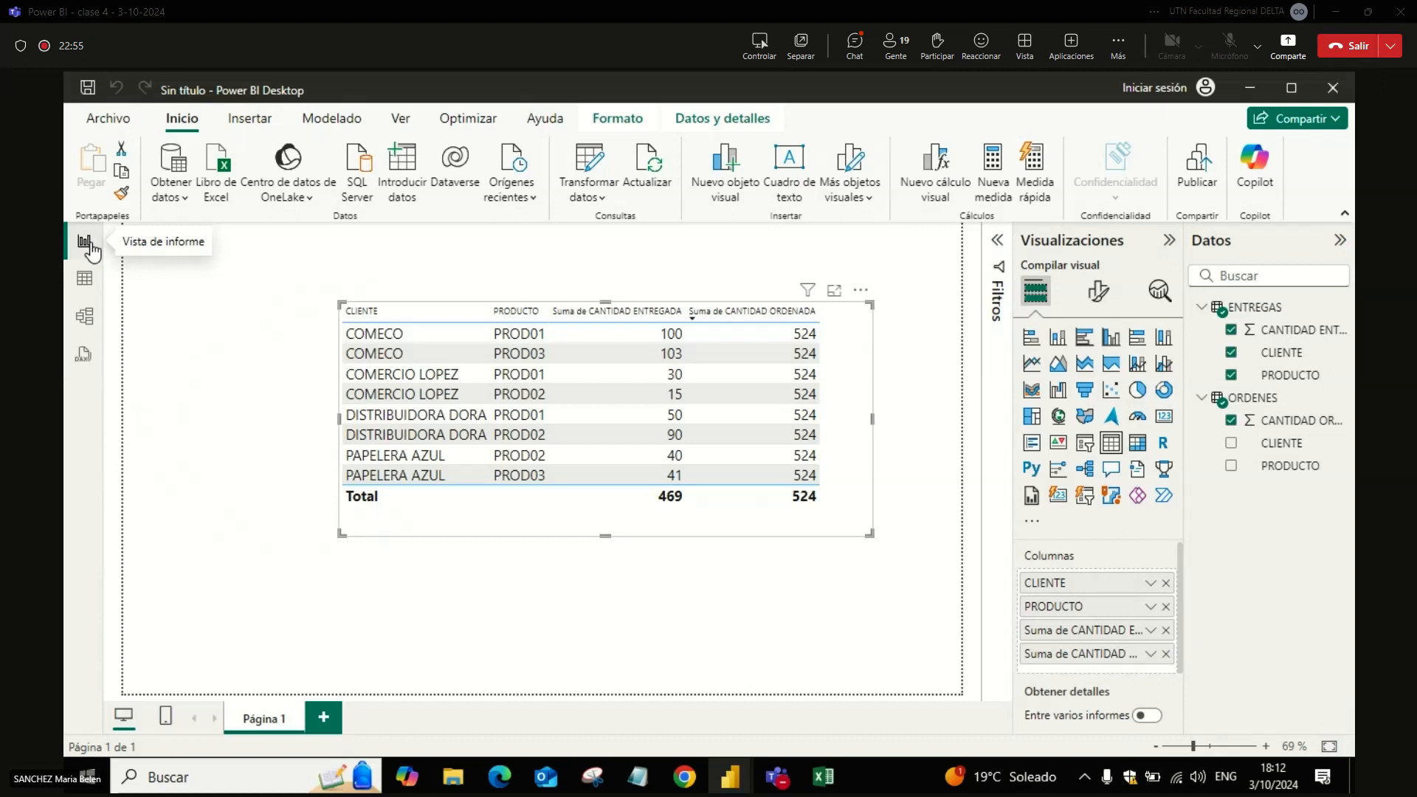
# Step: Move the ENTREGAS and ORDENES tables down in the model diagram to free space above them
pyautogui.click(84, 315)
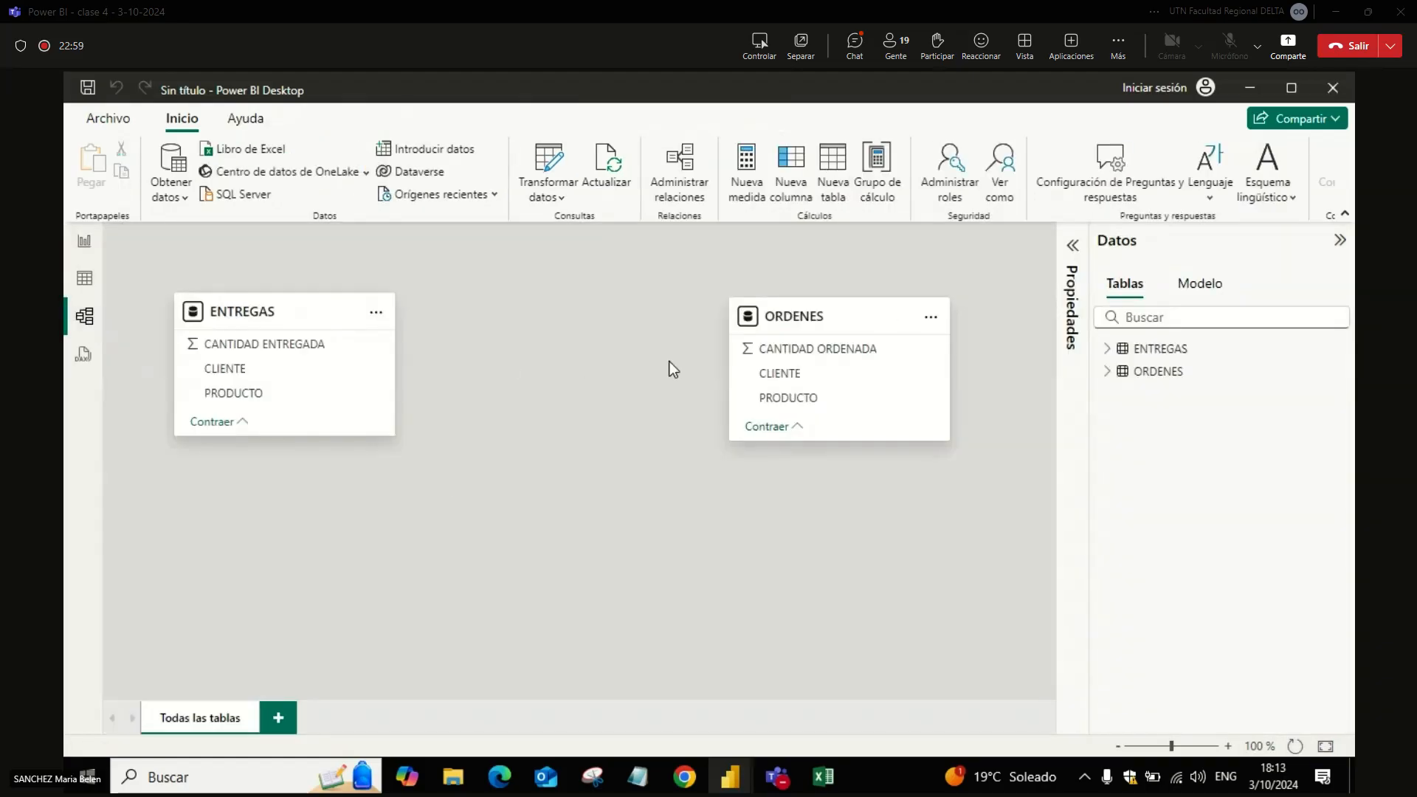
pyautogui.moveTo(328, 313); pyautogui.dragTo(329, 367)
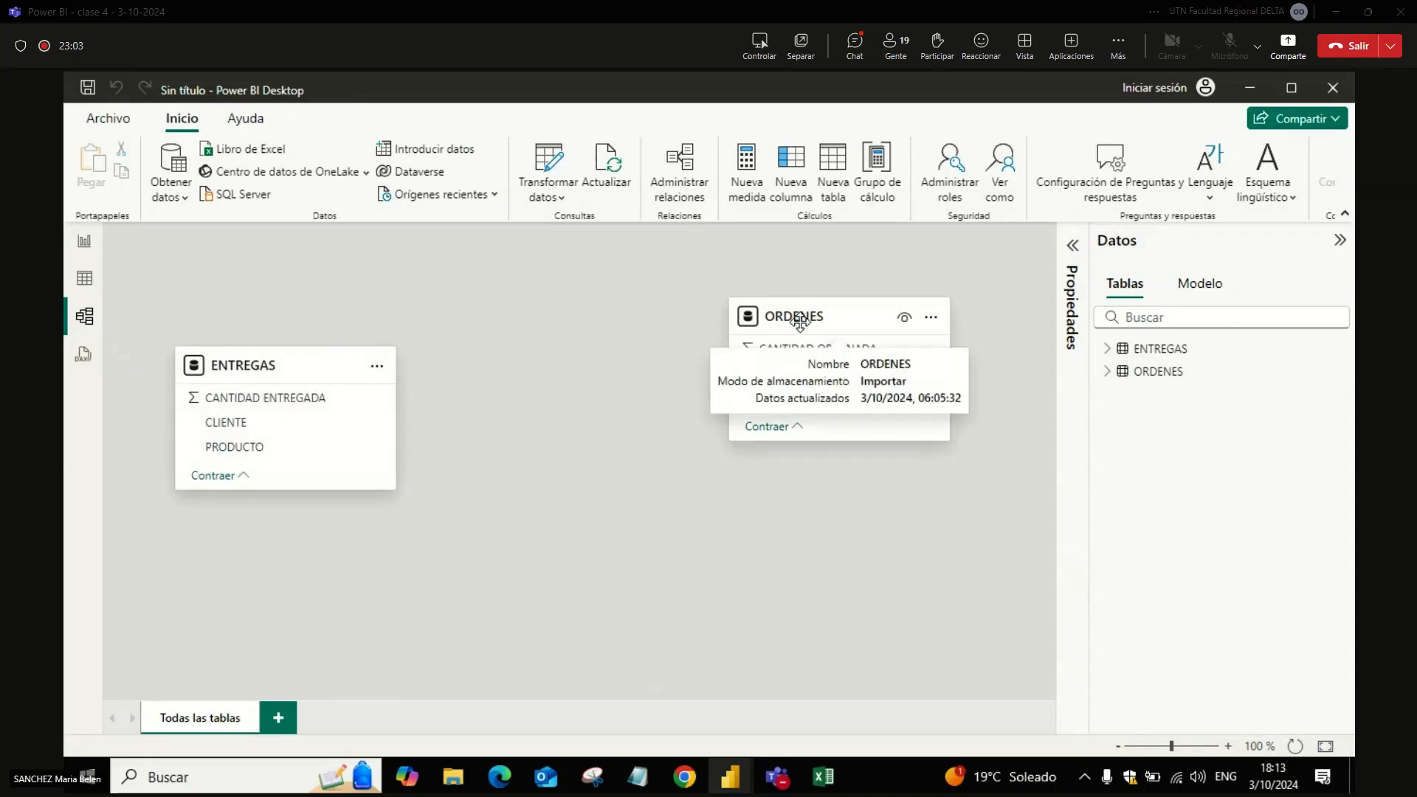
pyautogui.moveTo(799, 317); pyautogui.dragTo(796, 362)
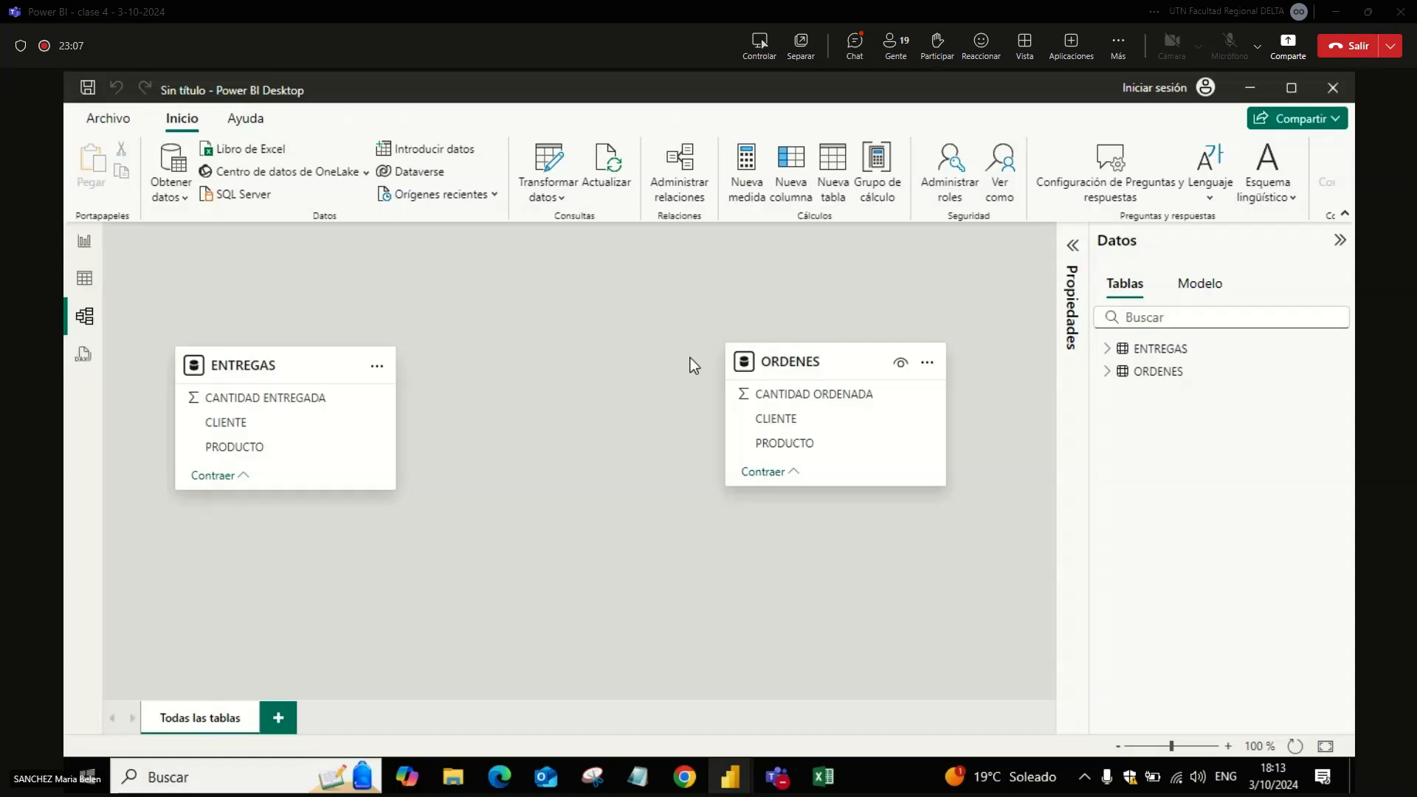
# Step: Start a new manually entered table from the report view and name it PRODUCTOS
pyautogui.click(84, 241)
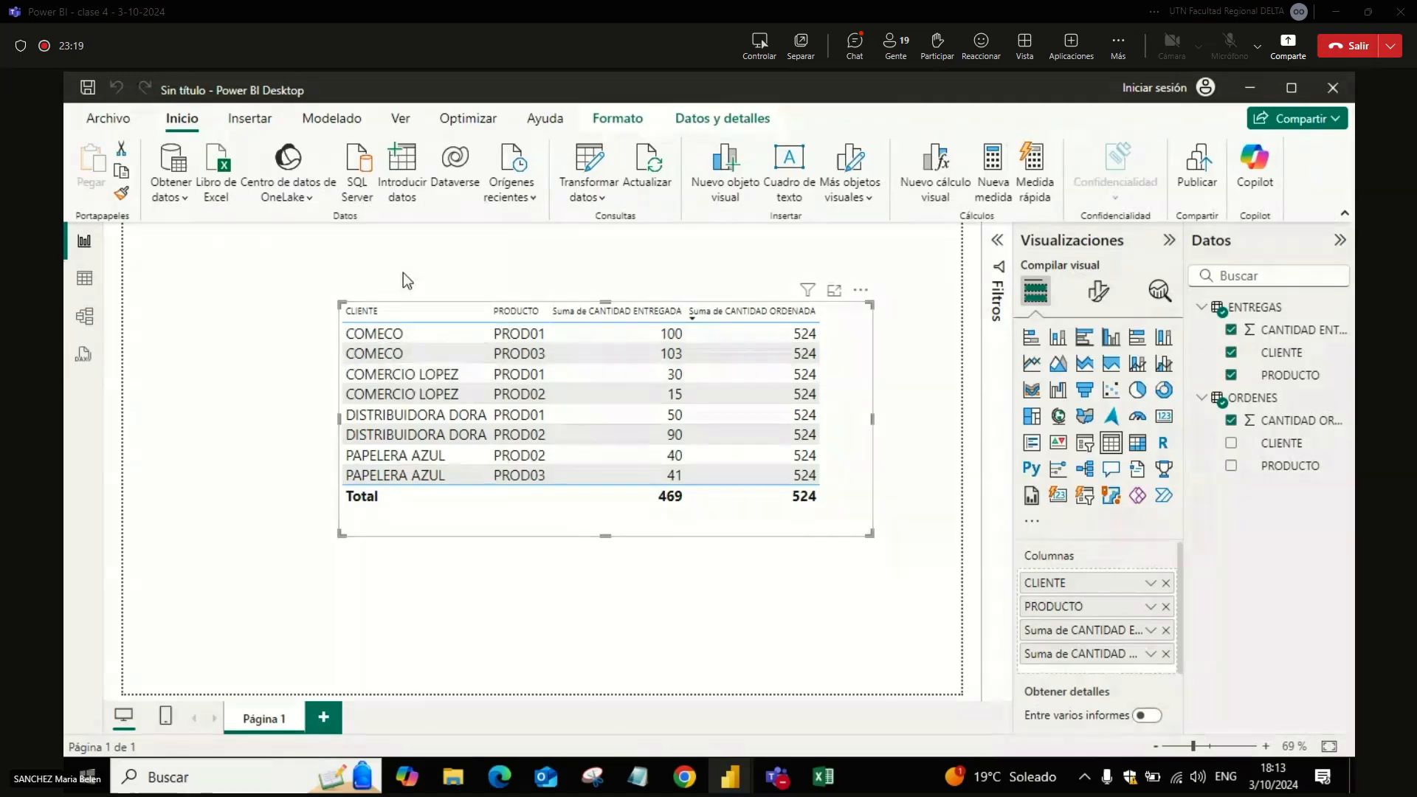
pyautogui.click(400, 185)
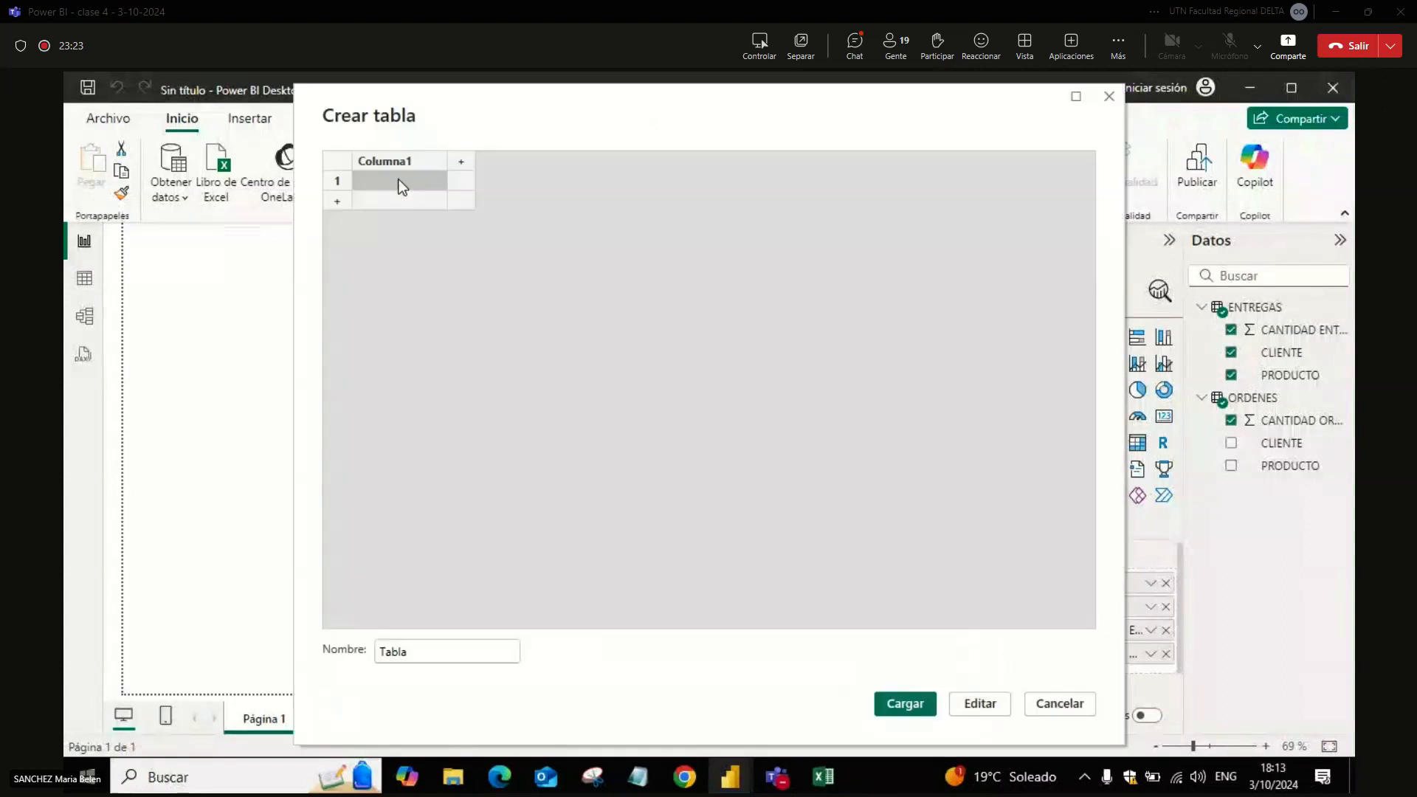
pyautogui.moveTo(489, 102); pyautogui.dragTo(870, 136)
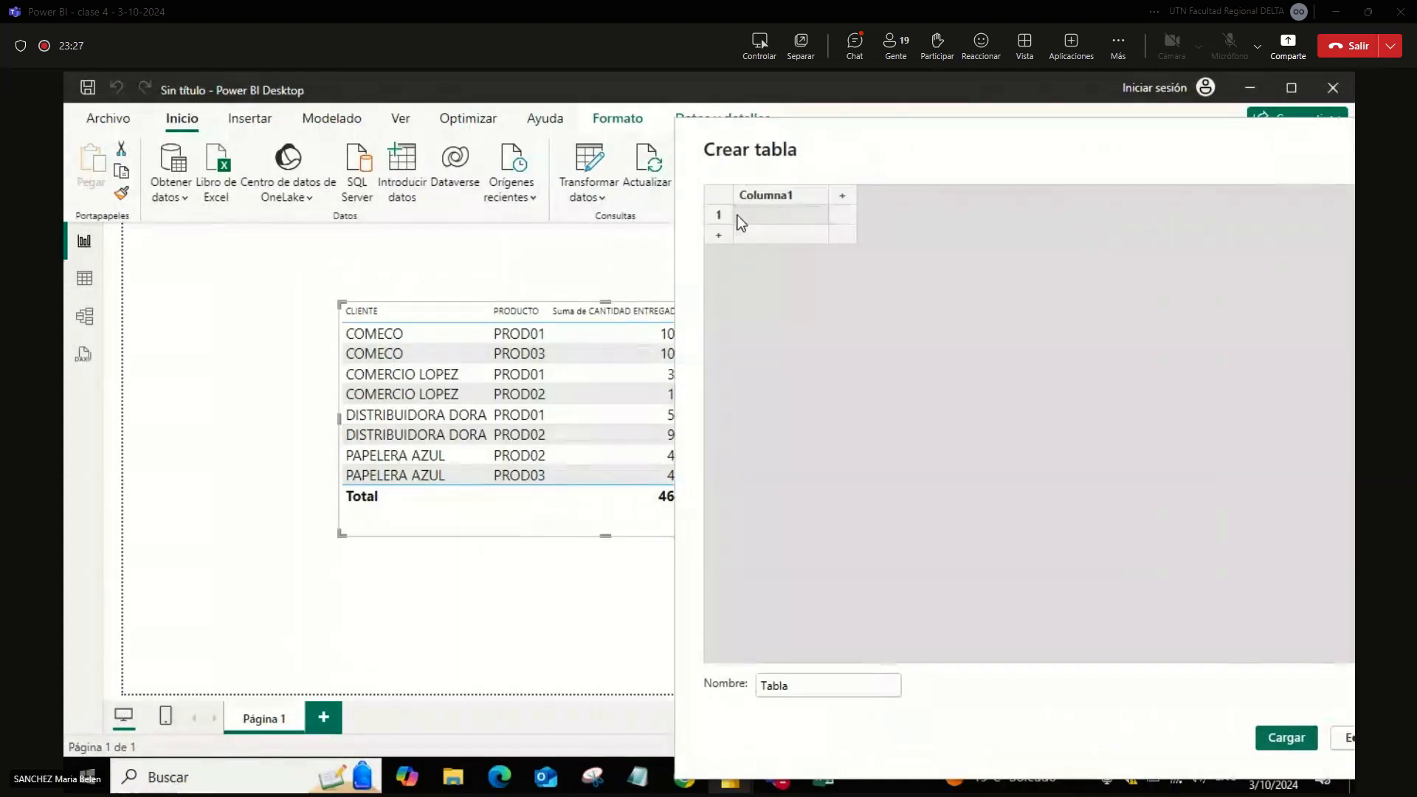
pyautogui.moveTo(808, 139); pyautogui.dragTo(607, 93)
pyautogui.moveTo(579, 641); pyautogui.dragTo(444, 631)
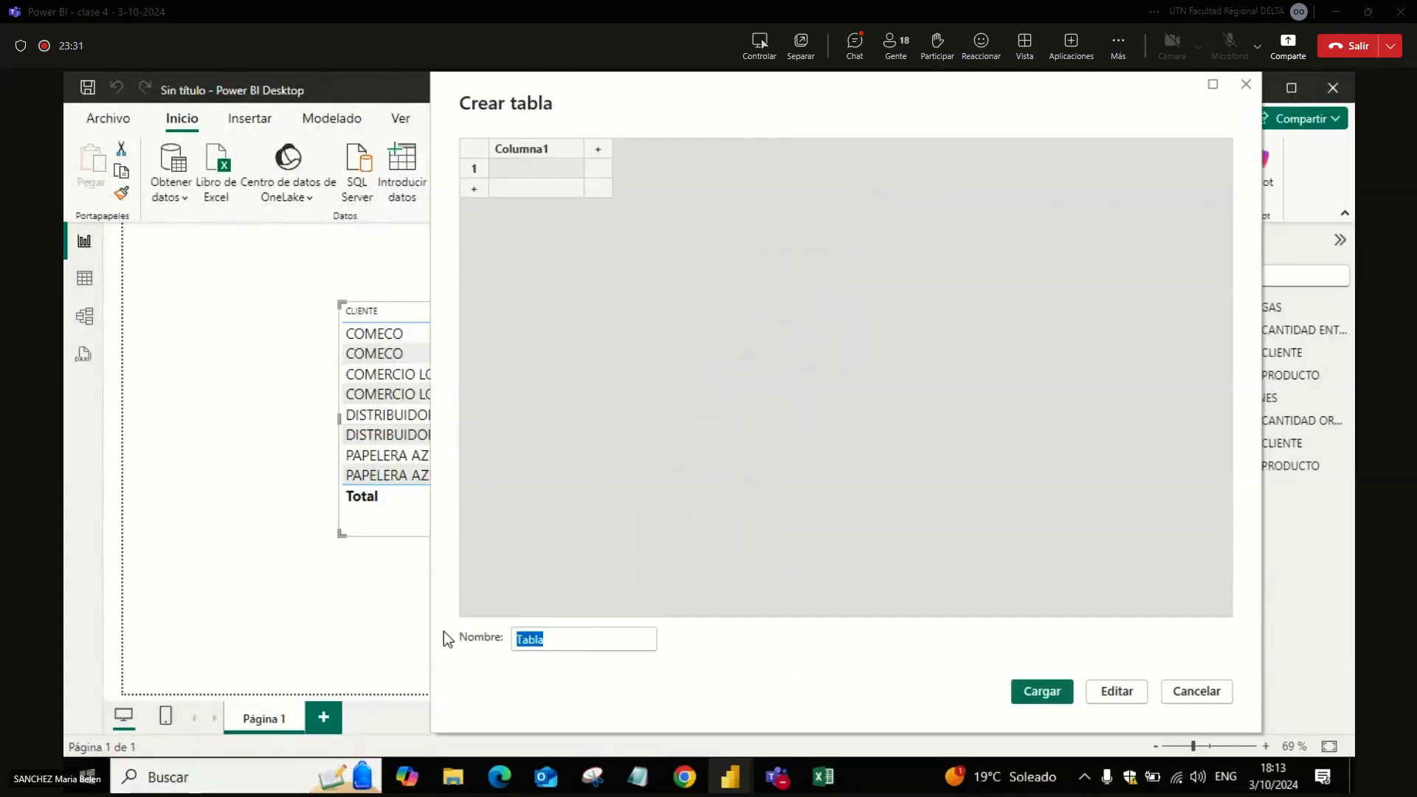
pyautogui.press('capslock')
pyautogui.write('pro')
pyautogui.press('BackSpace')
pyautogui.press('BackSpace')
pyautogui.press('BackSpace')
pyautogui.press('capslock')
pyautogui.write('PRO')
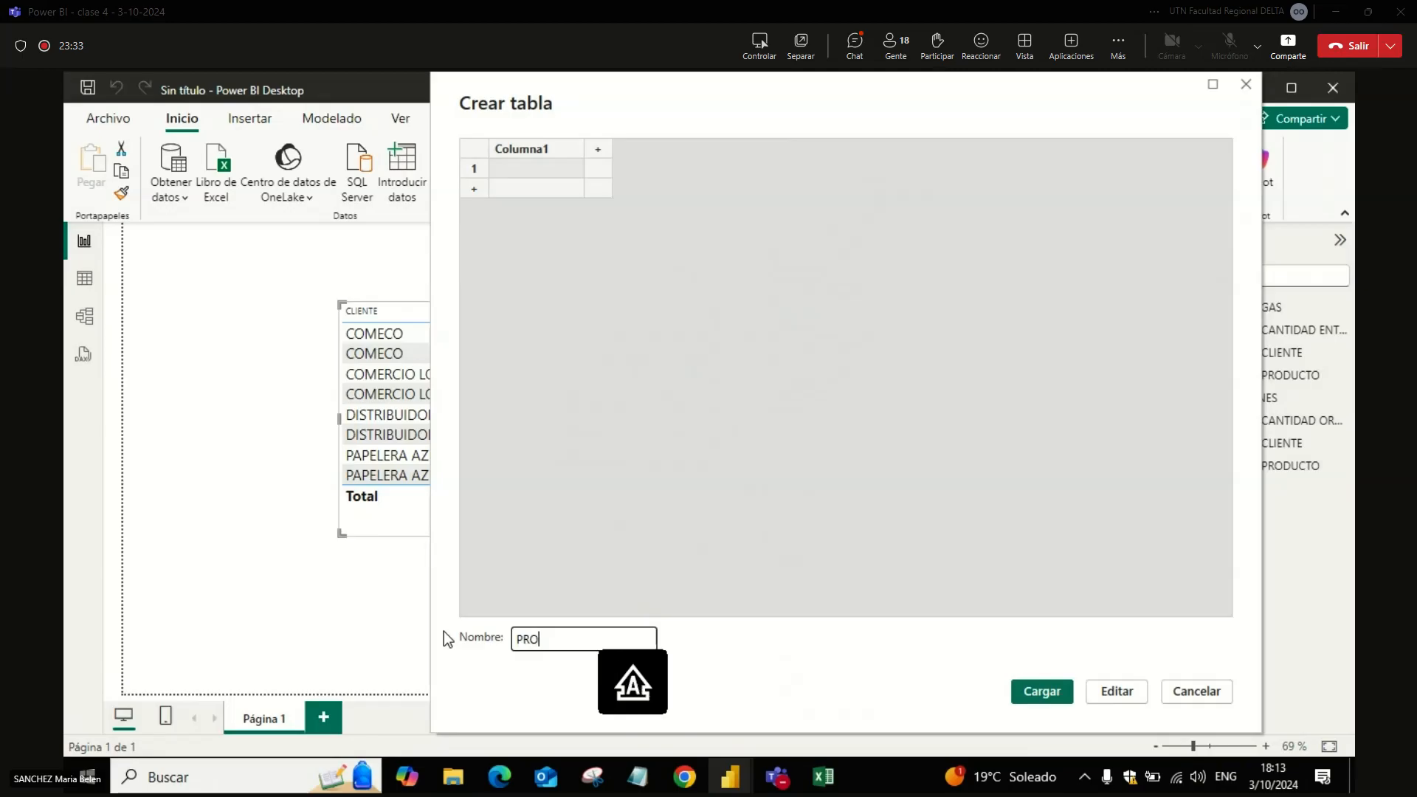
pyautogui.write('DUCTOS')
# Step: Rename the new table's first column PRODUCTOS and enter PROD01 in its first row
pyautogui.click(543, 144)
pyautogui.doubleClick(546, 144)
pyautogui.write('PRODU')
pyautogui.click(549, 166)
pyautogui.write('PROD01')
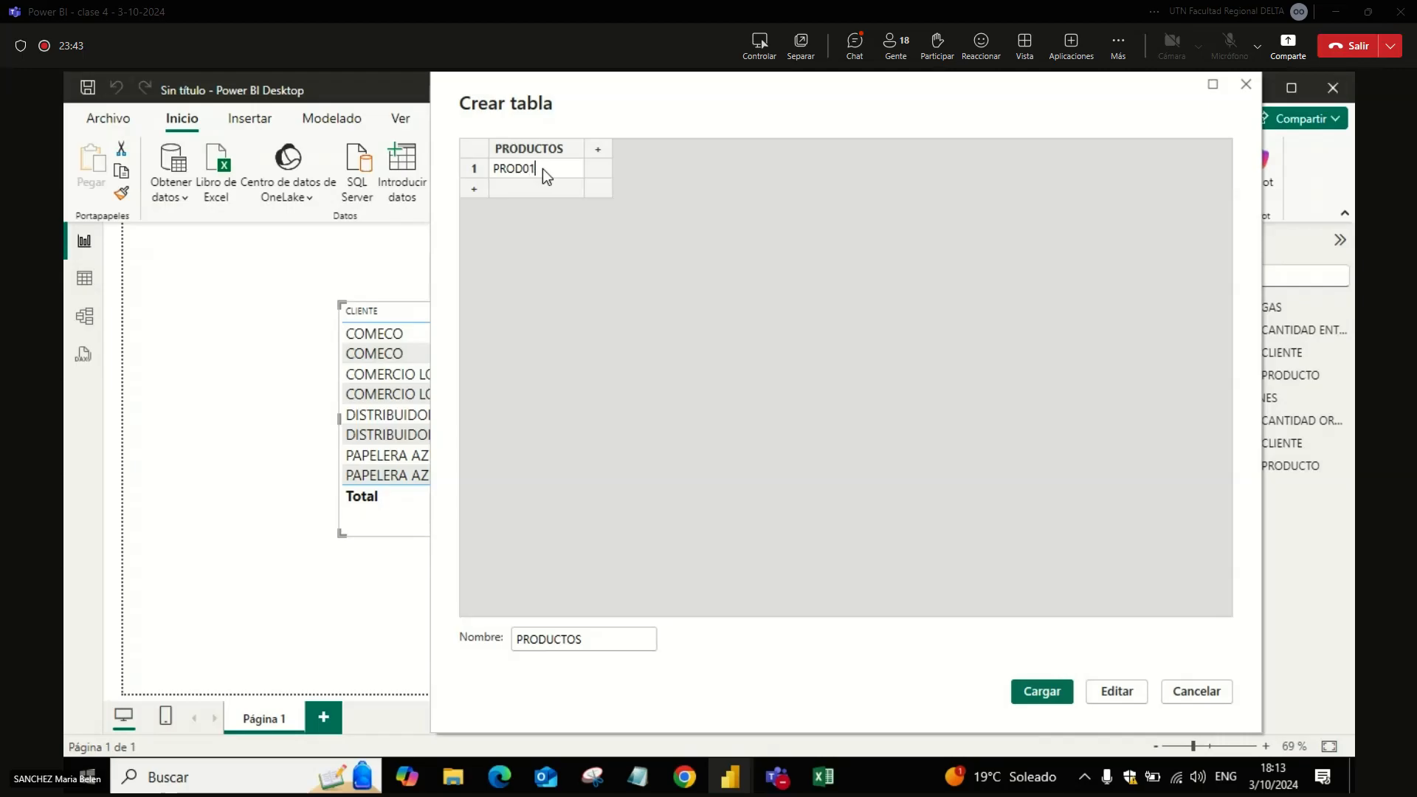
pyautogui.press('Return')
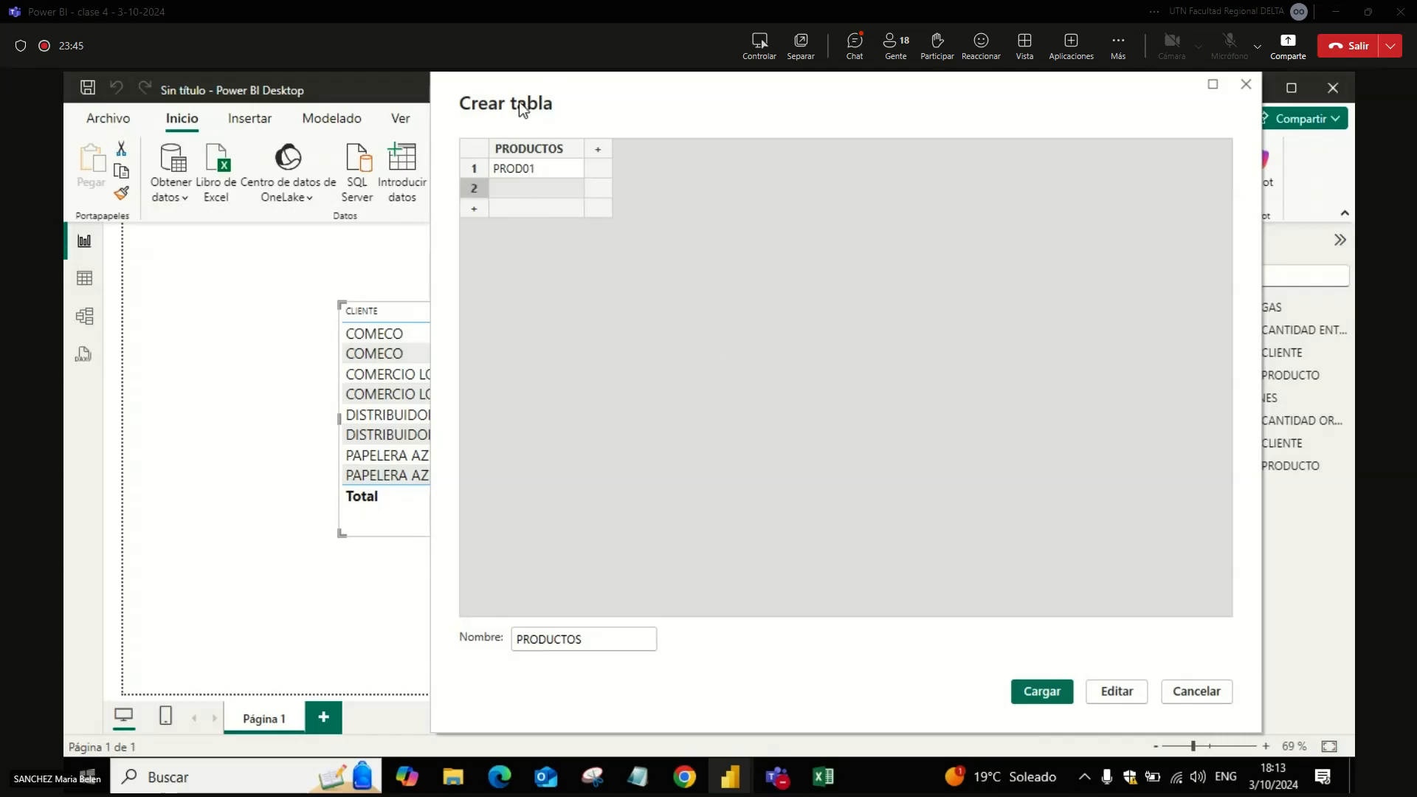
# Step: Enter PROD02 and PROD03 in the next rows and load the PRODUCTOS table into the model
pyautogui.moveTo(522, 104)
pyautogui.mouseDown()
pyautogui.moveTo(765, 182)
pyautogui.moveTo(526, 113)
pyautogui.mouseUp()
pyautogui.click(560, 211)
pyautogui.write('PROD0')
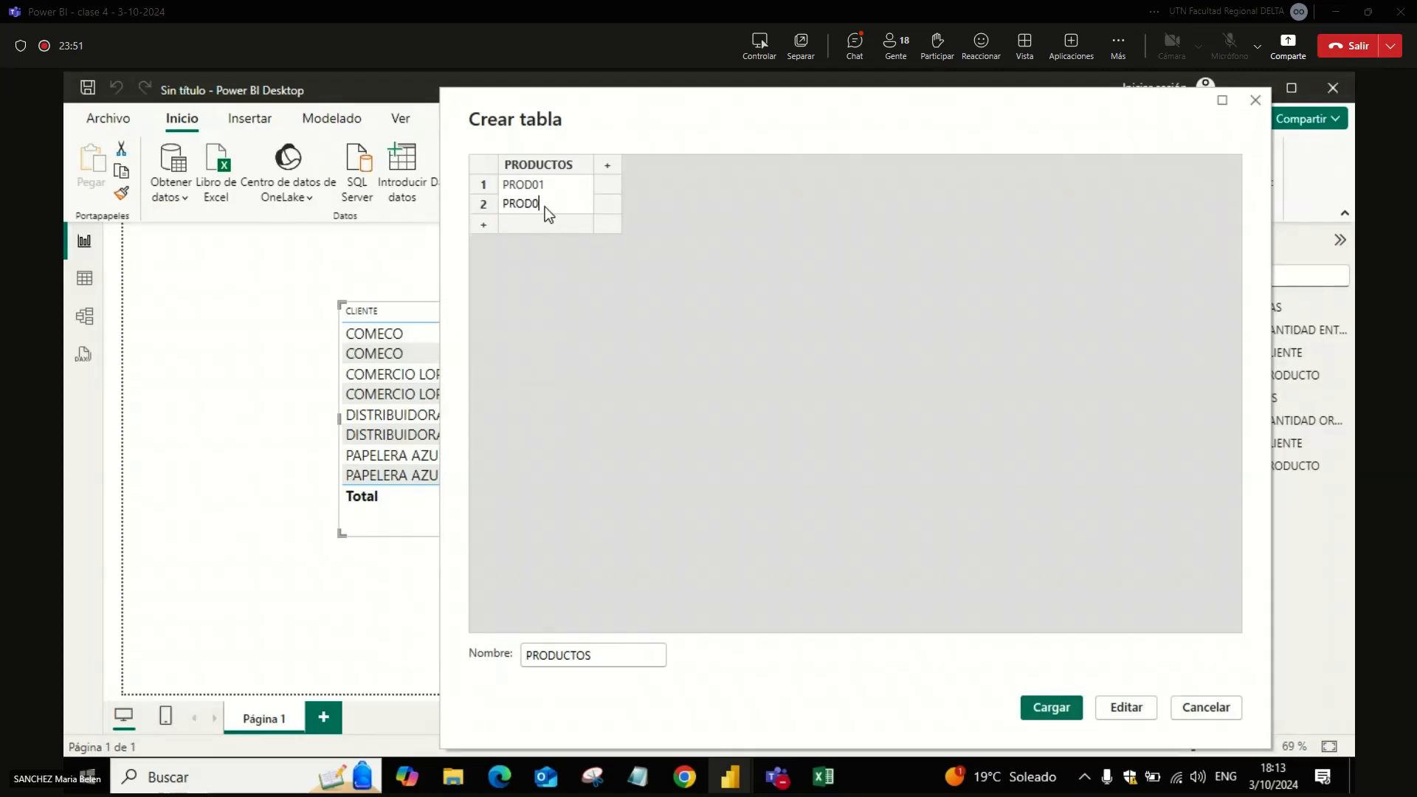
pyautogui.write('2')
pyautogui.press('Return')
pyautogui.write('PROD03')
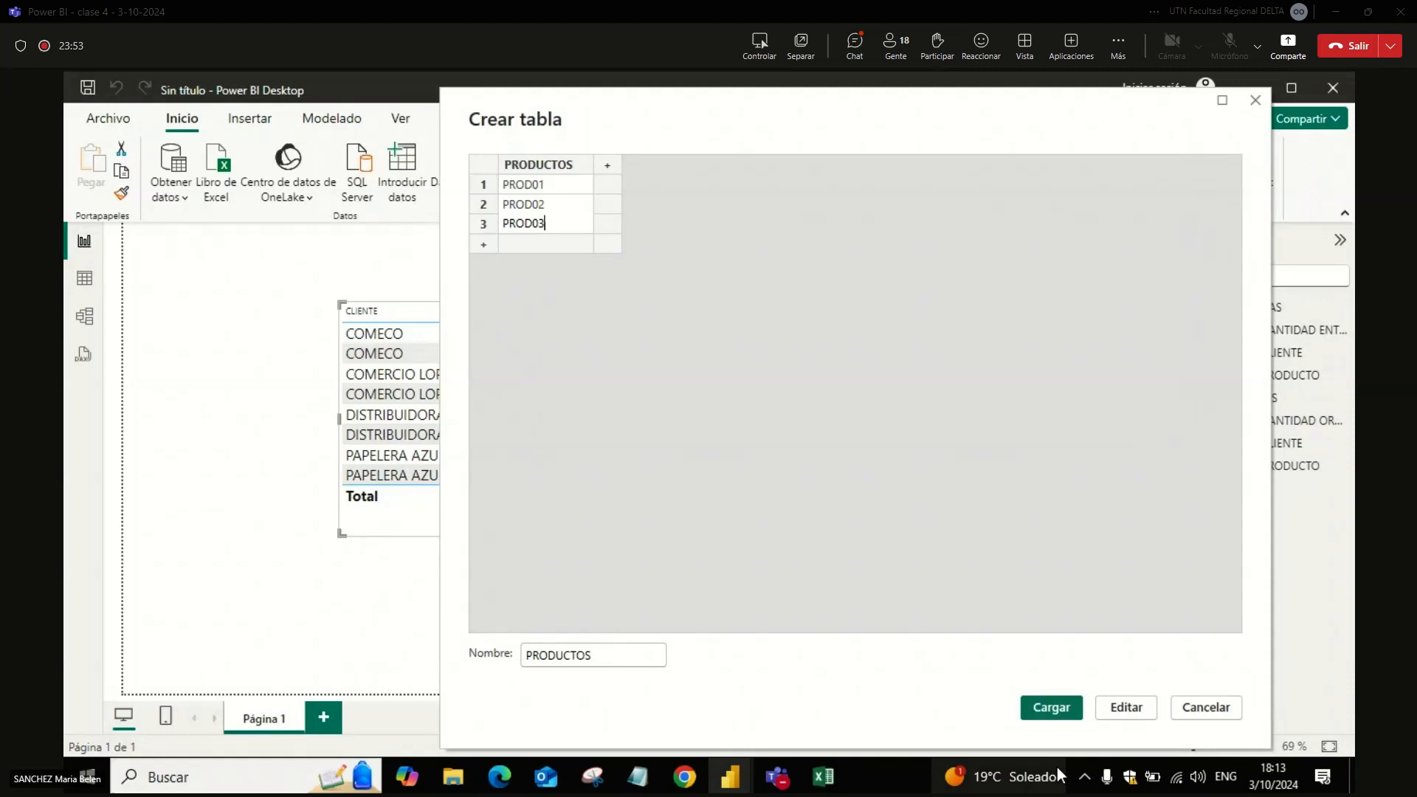
pyautogui.click(1054, 709)
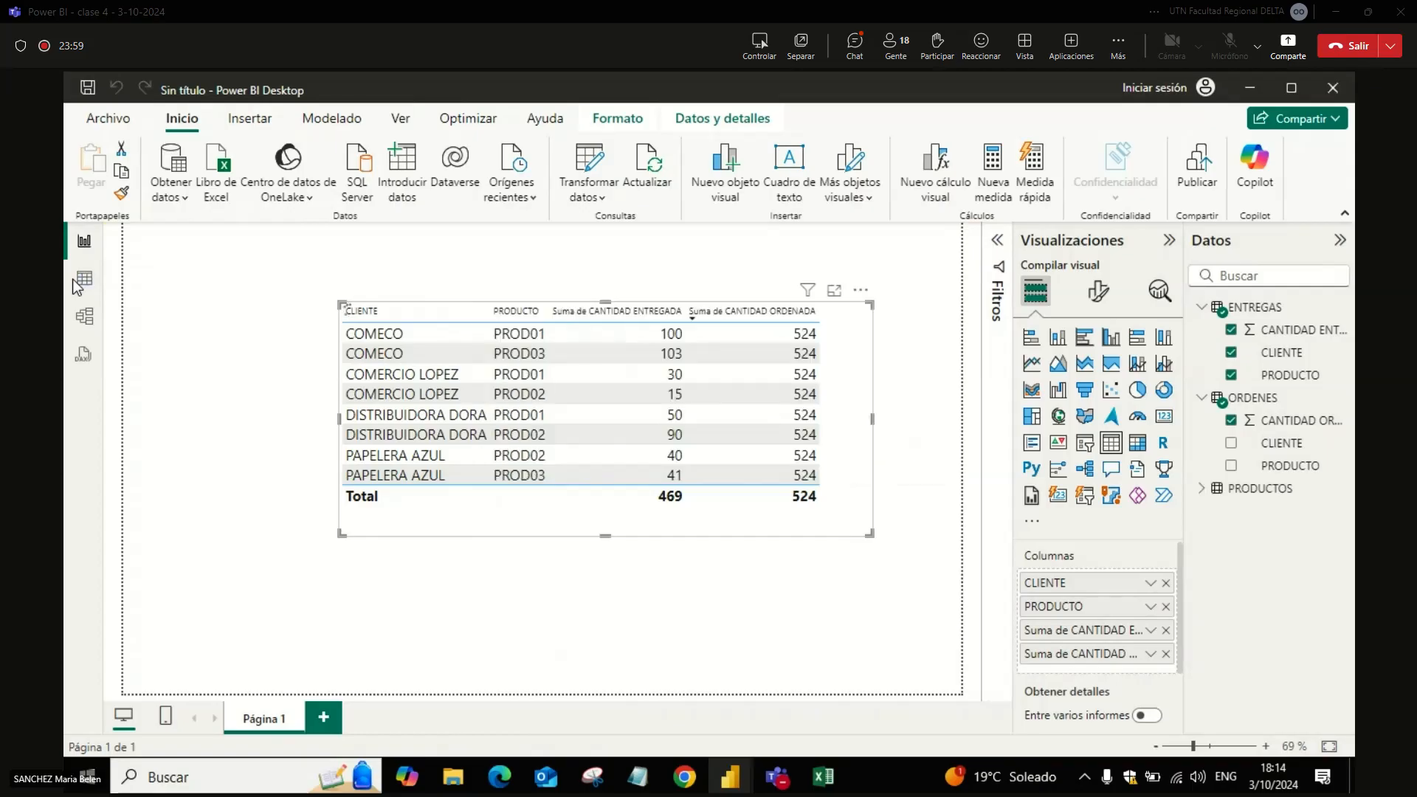
# Step: Place the PRODUCTOS table above and between ENTREGAS and ORDENES in the model diagram
pyautogui.click(87, 317)
pyautogui.moveTo(1008, 359); pyautogui.dragTo(686, 330)
pyautogui.moveTo(529, 288); pyautogui.dragTo(476, 271)
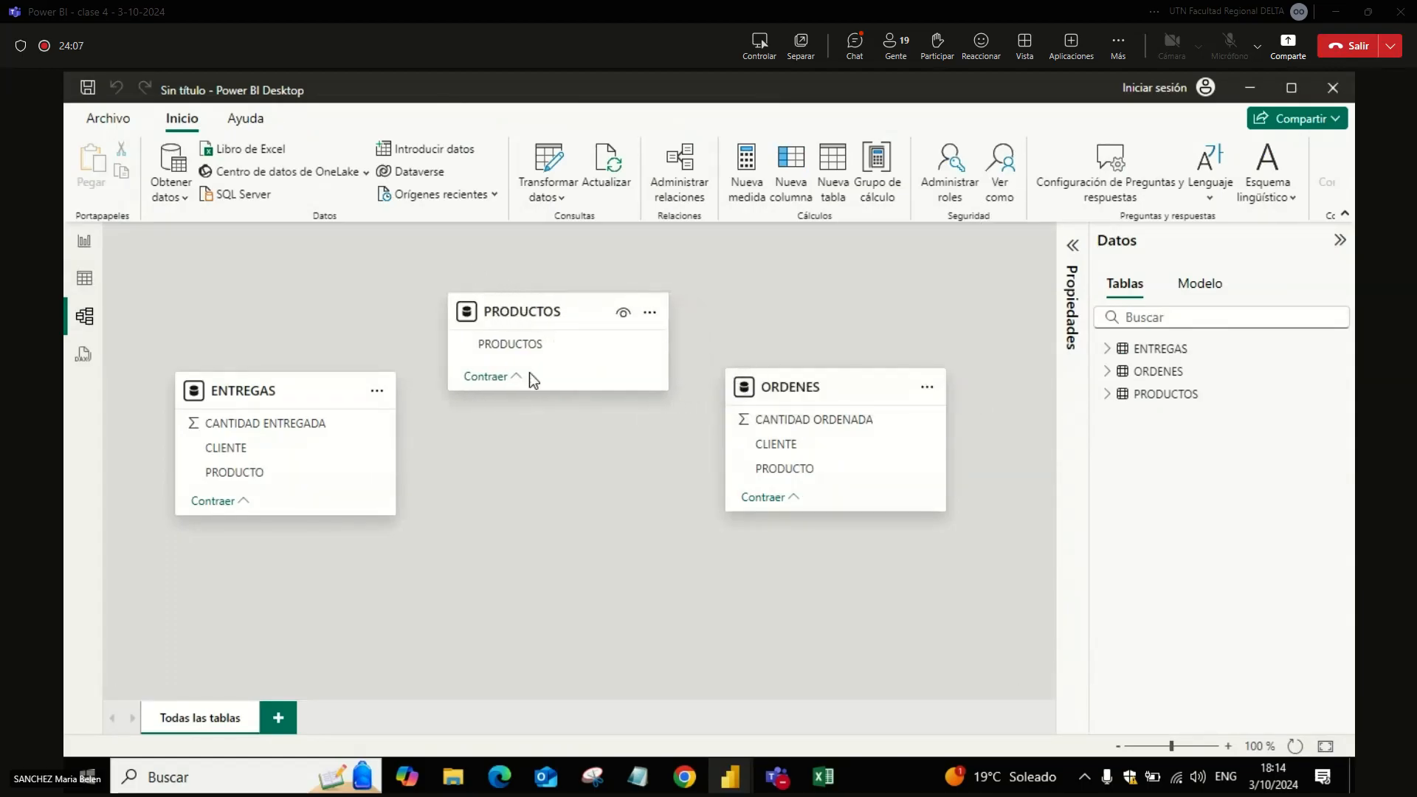
# Step: Create an active one-to-many relationship from PRODUCTOS in the PRODUCTOS table to PRODUCTO in ORDENES, with single cross-filter direction
pyautogui.moveTo(547, 344); pyautogui.dragTo(750, 469)
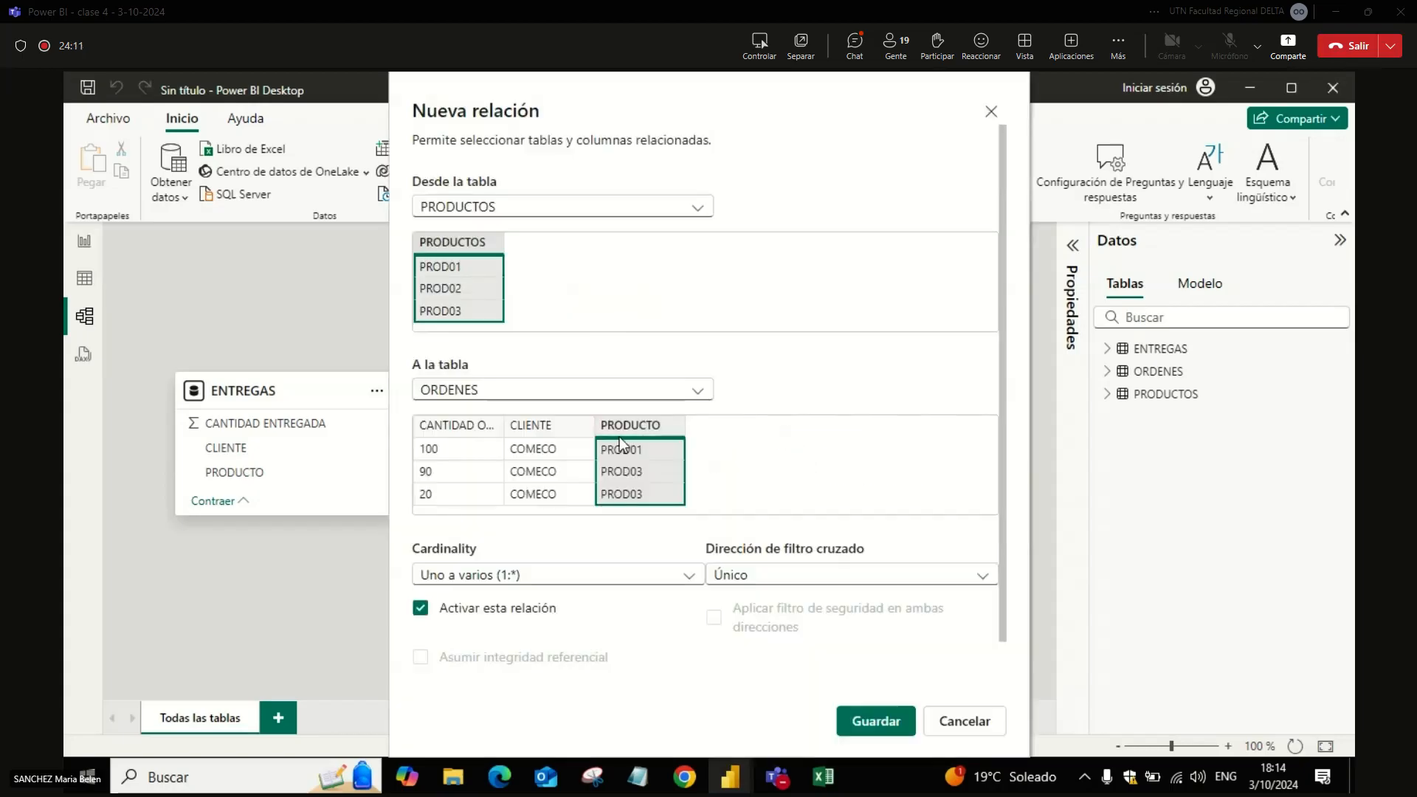
pyautogui.moveTo(1006, 534); pyautogui.dragTo(1002, 600)
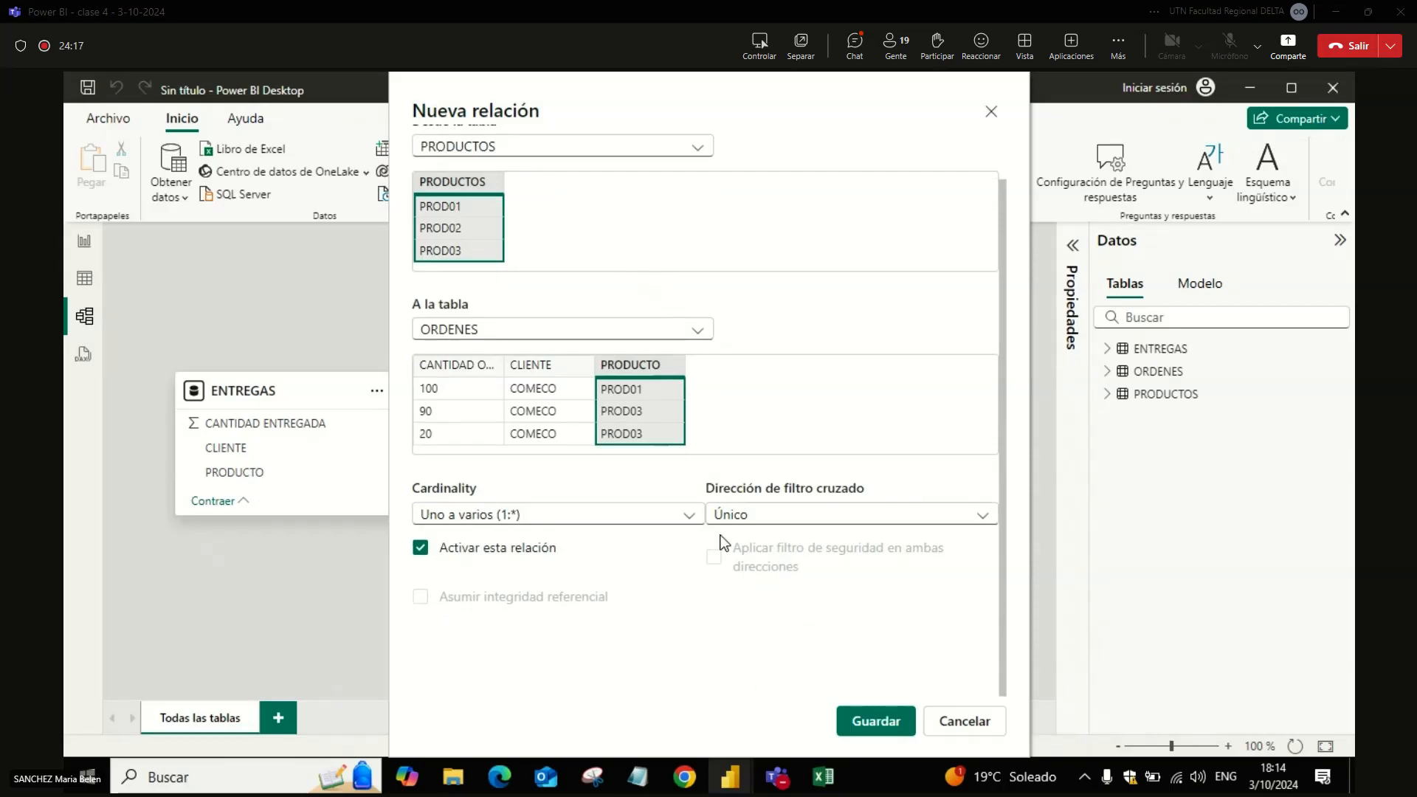
pyautogui.click(872, 721)
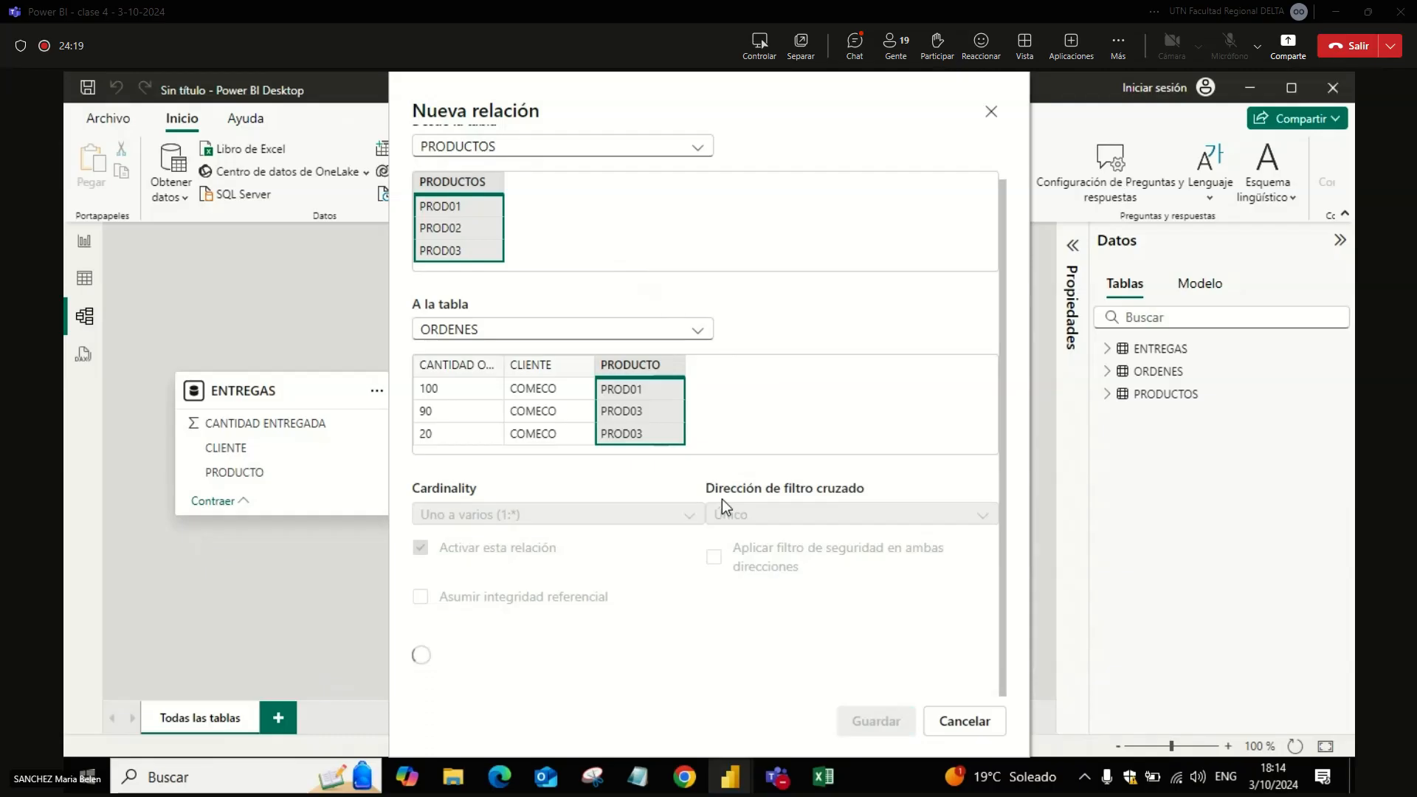
# Step: Create an active one-to-many relationship from PRODUCTOS in the PRODUCTOS table to PRODUCTO in ENTREGAS, with single cross-filter direction
pyautogui.moveTo(521, 347); pyautogui.dragTo(311, 473)
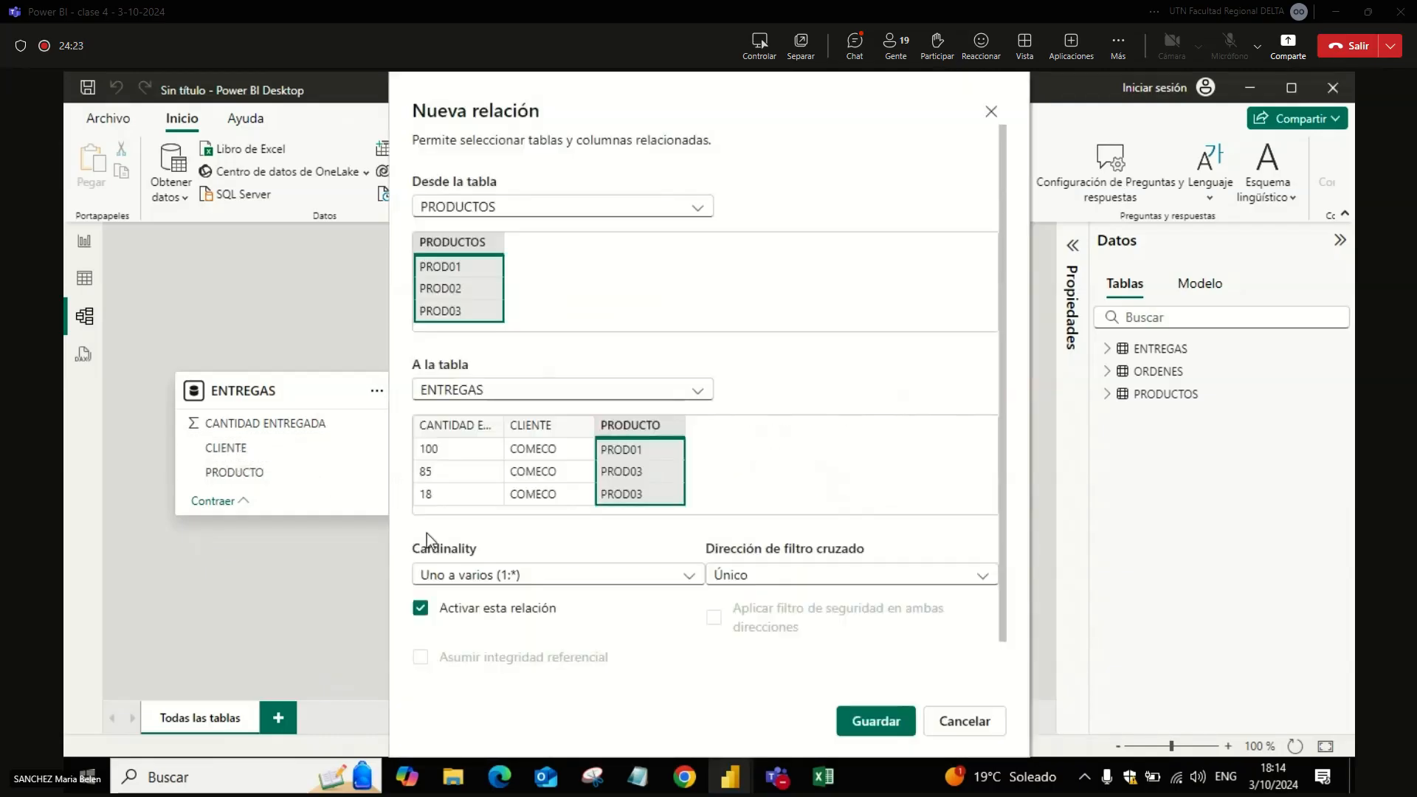
pyautogui.moveTo(1001, 516); pyautogui.dragTo(1007, 627)
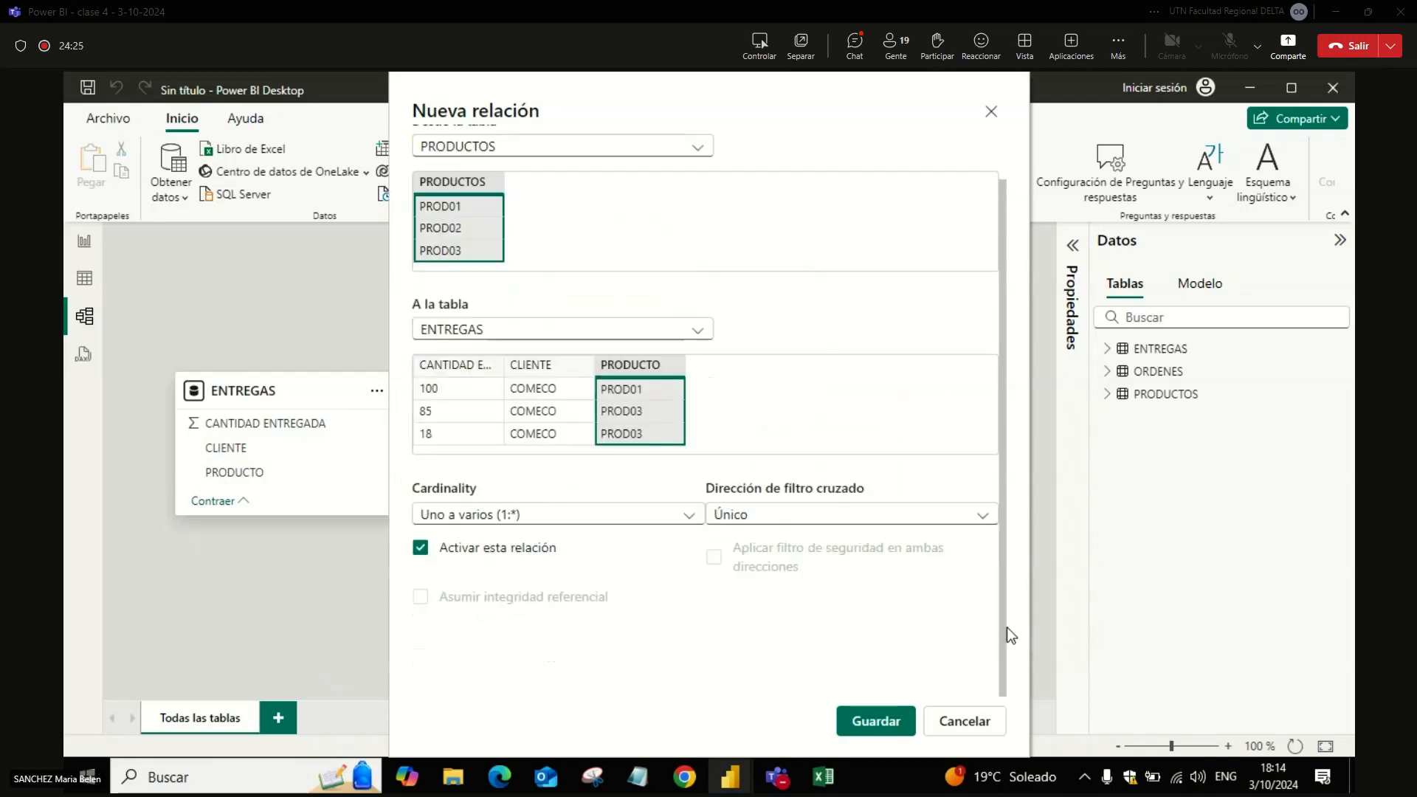
pyautogui.click(895, 727)
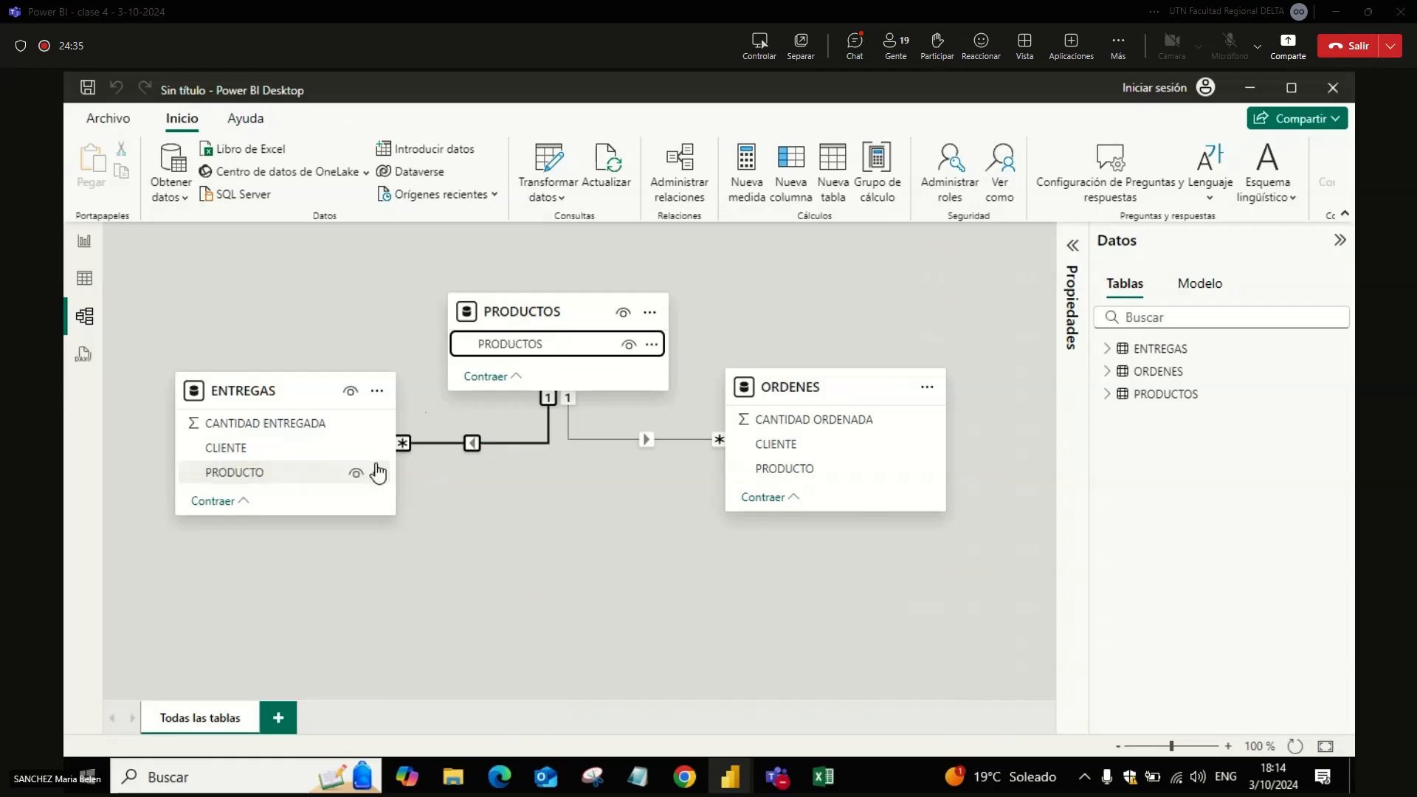
# Step: Hide the PRODUCTO field of both ENTREGAS and ORDENES from the report view
pyautogui.click(357, 476)
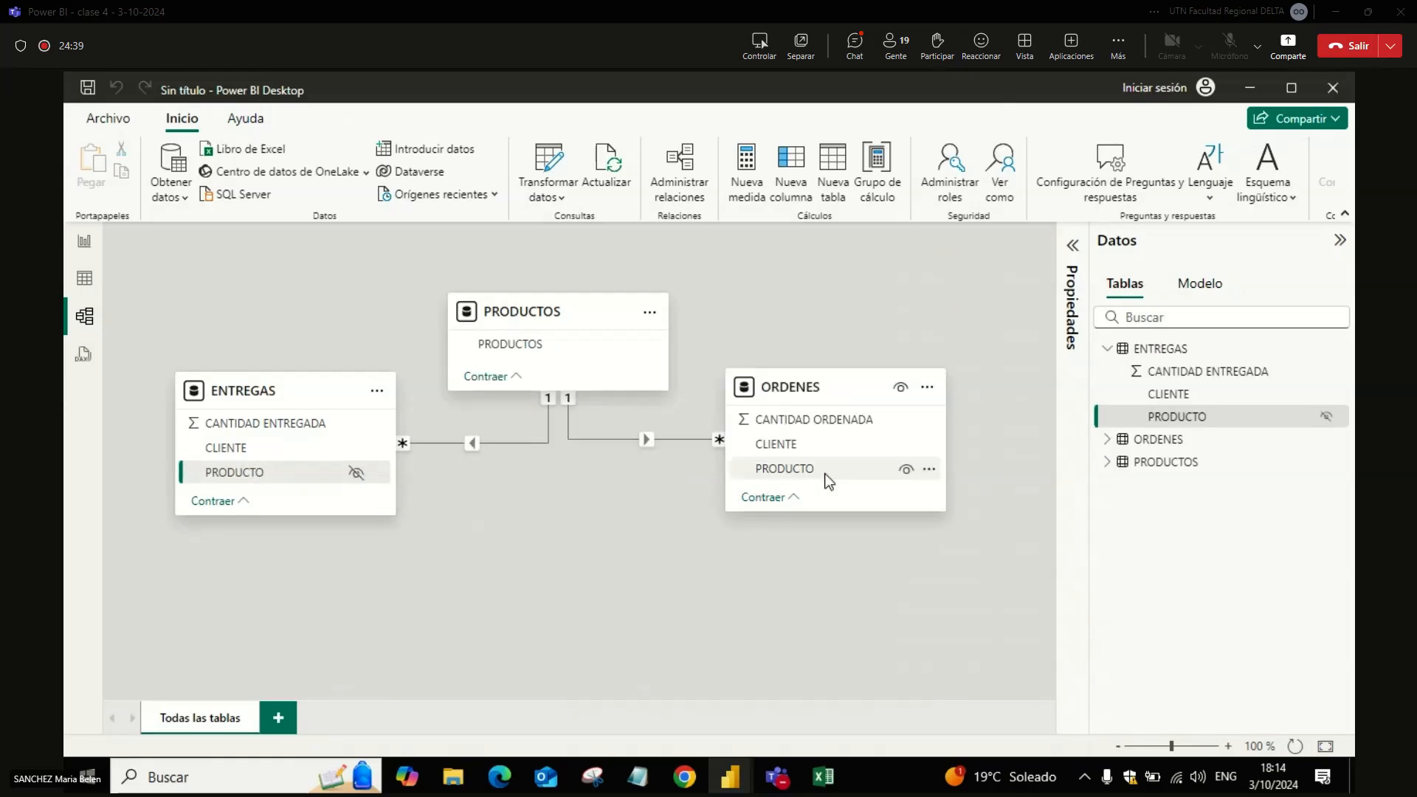
pyautogui.click(909, 475)
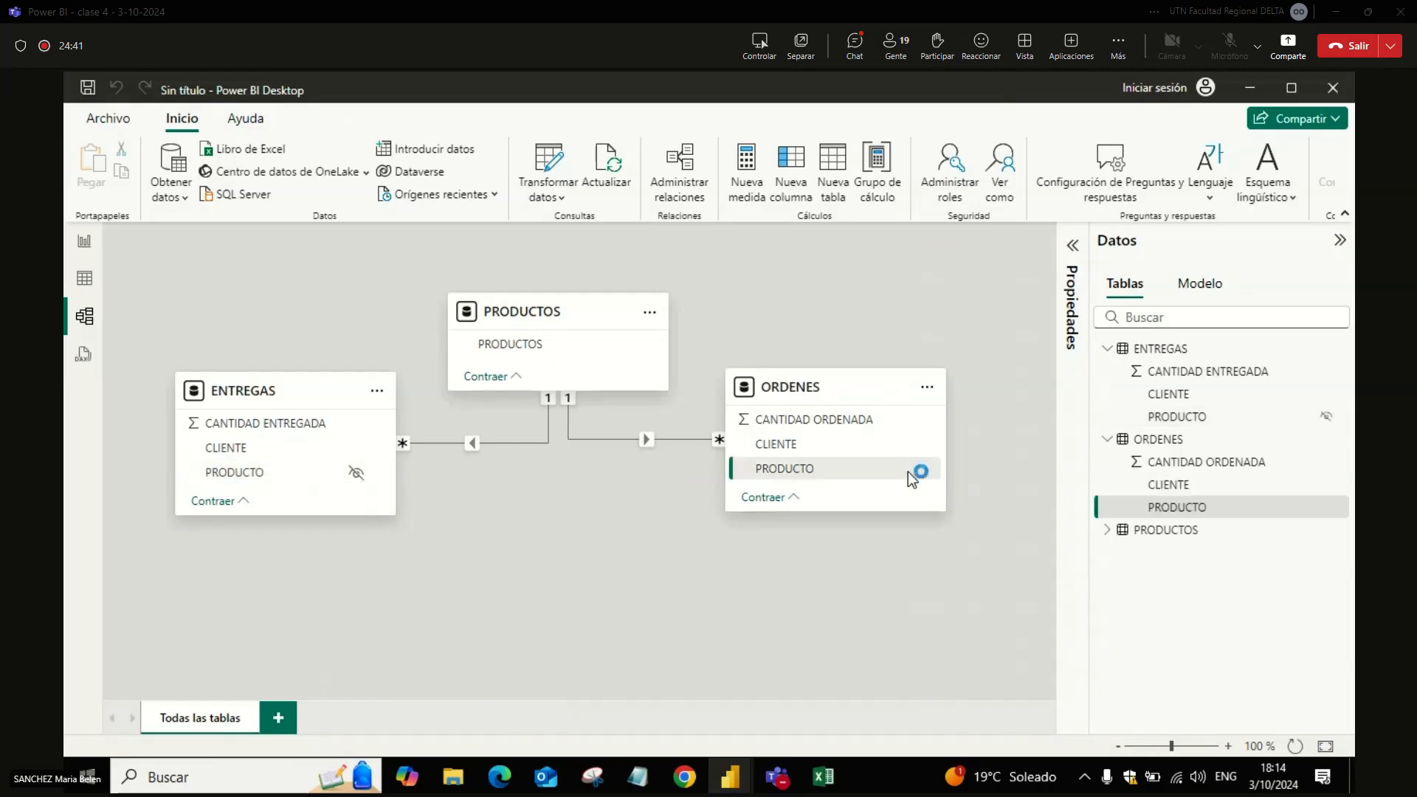
pyautogui.click(907, 471)
# Step: Duplicate the ORDENES query in the Power Query Editor, dismissing the outdated-preview notices
pyautogui.click(83, 251)
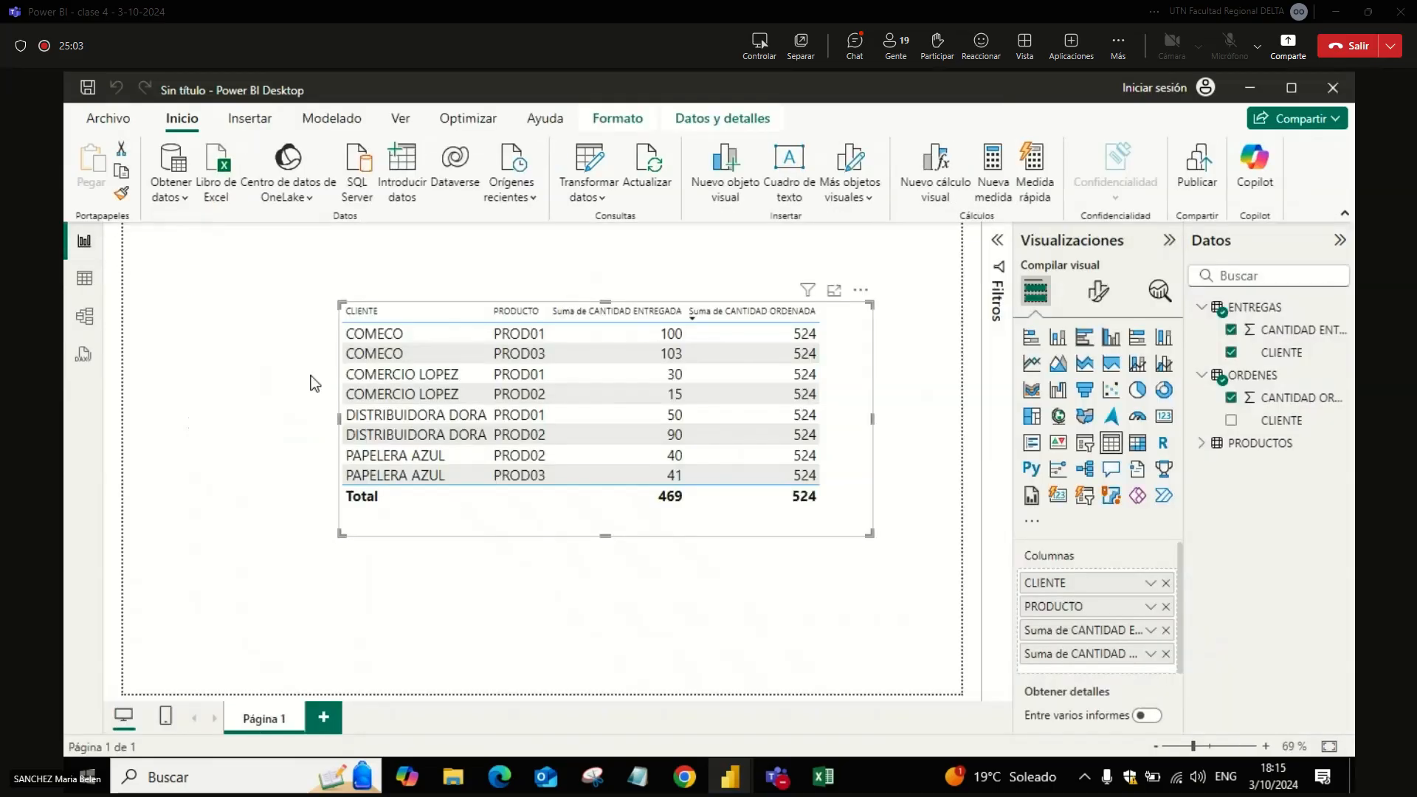
pyautogui.hotkey('alt', 'Tab')
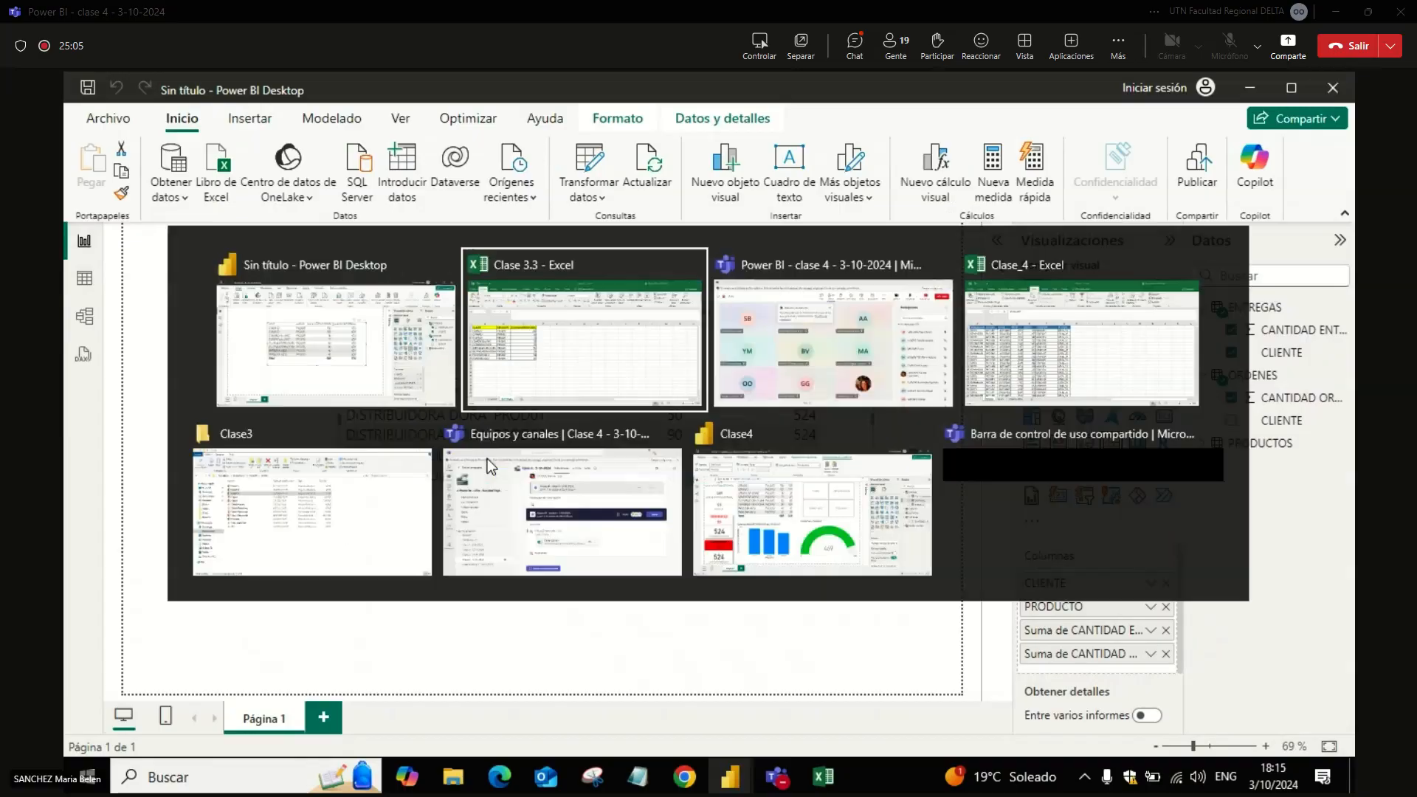
pyautogui.hotkey('alt', 'Tab')
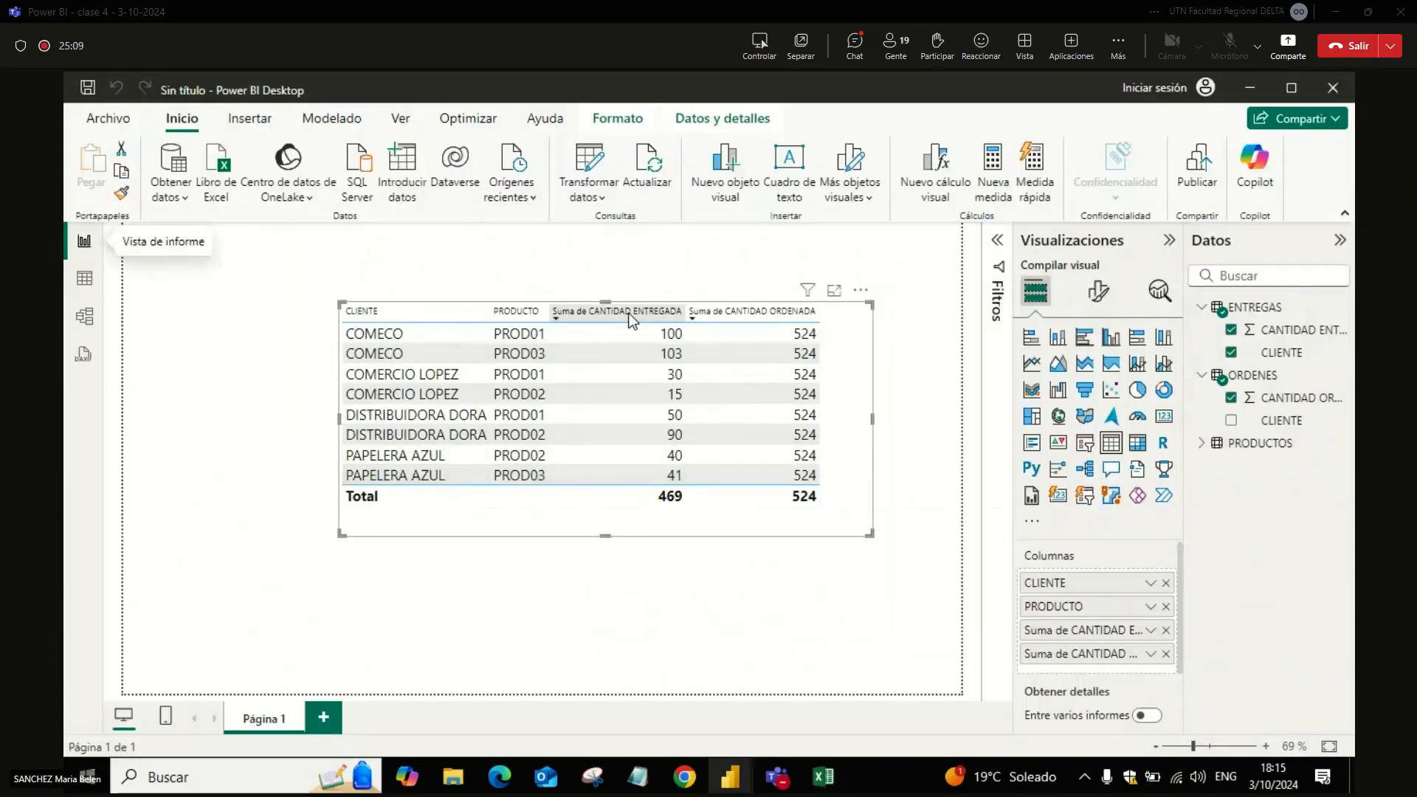
pyautogui.click(591, 163)
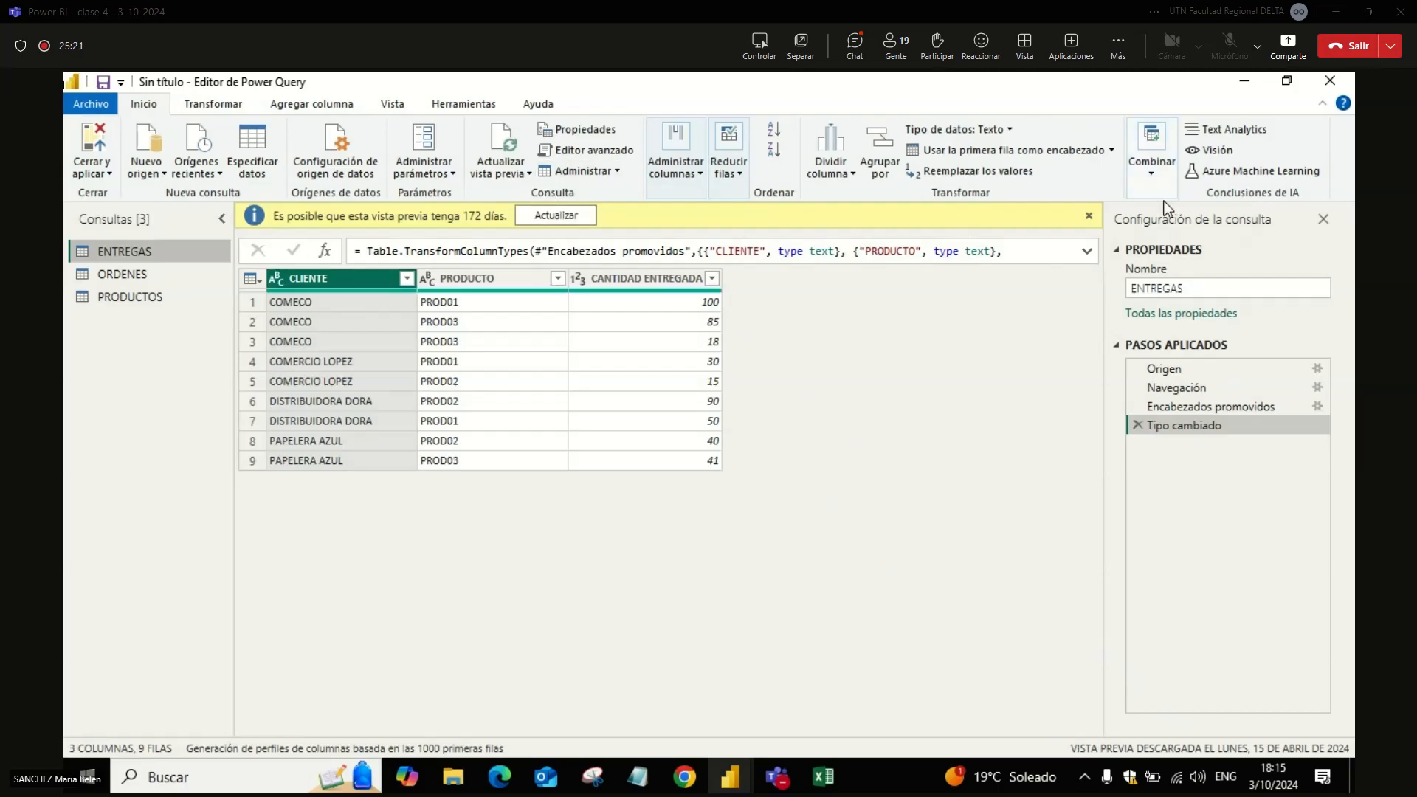
pyautogui.click(1088, 216)
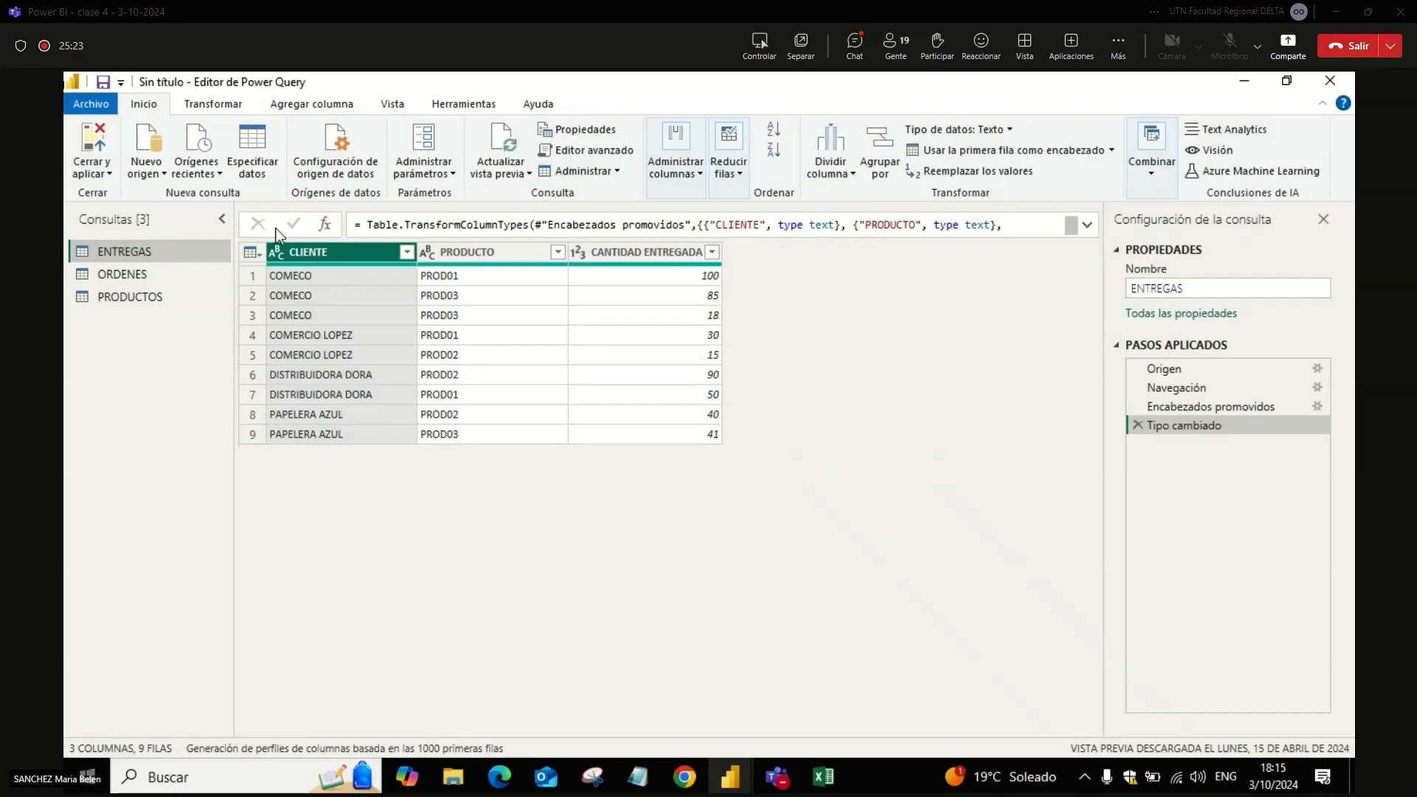
pyautogui.click(143, 275)
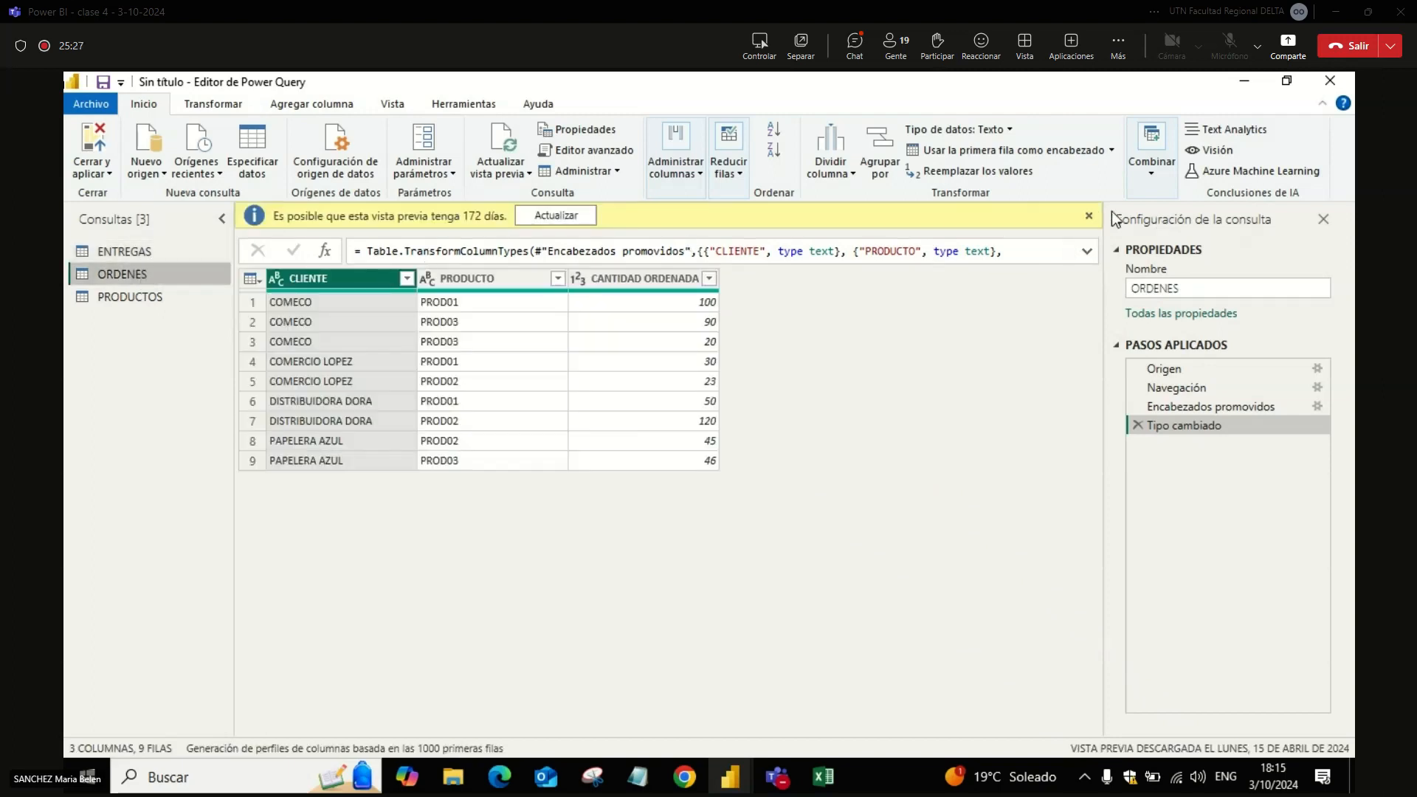
pyautogui.click(1088, 215)
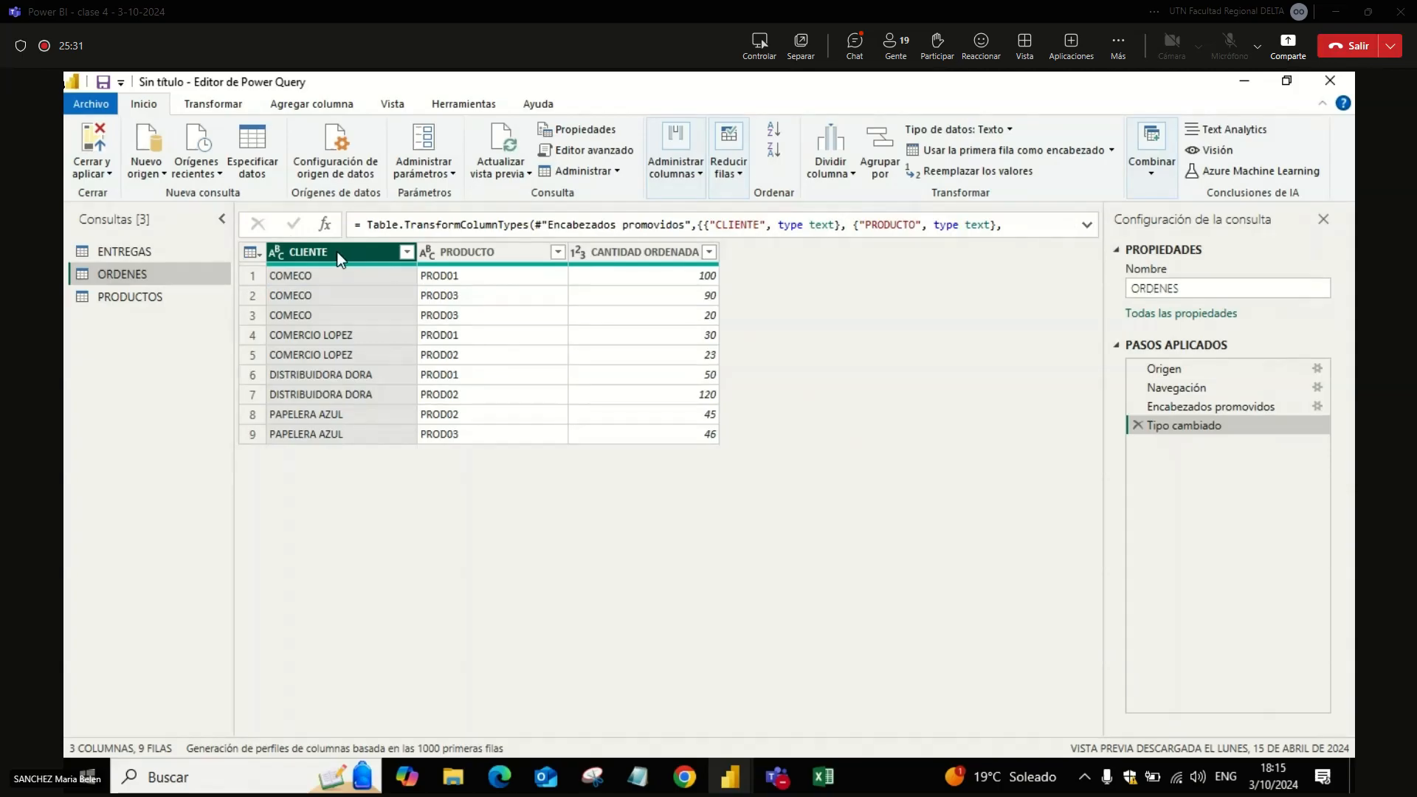
pyautogui.rightClick(170, 277)
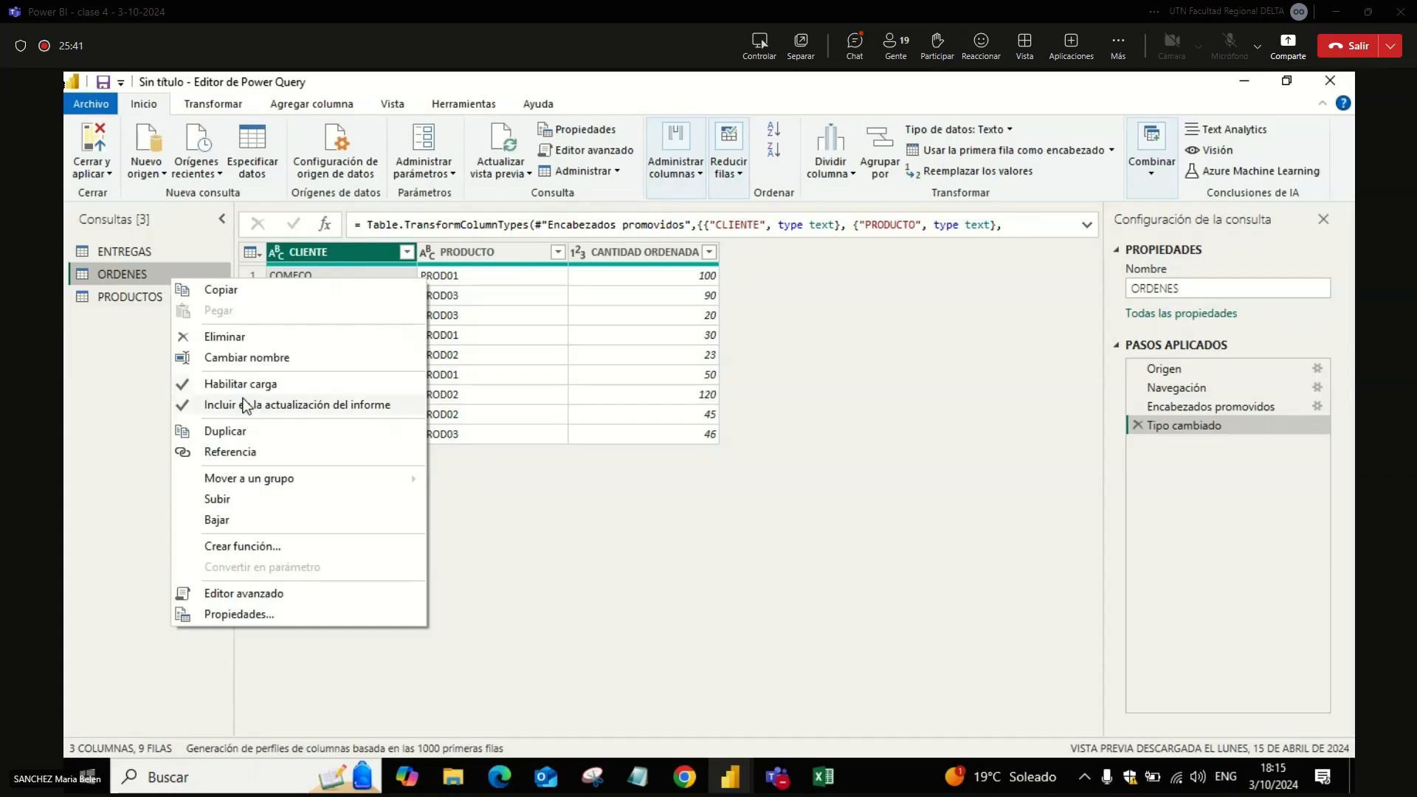
pyautogui.click(253, 435)
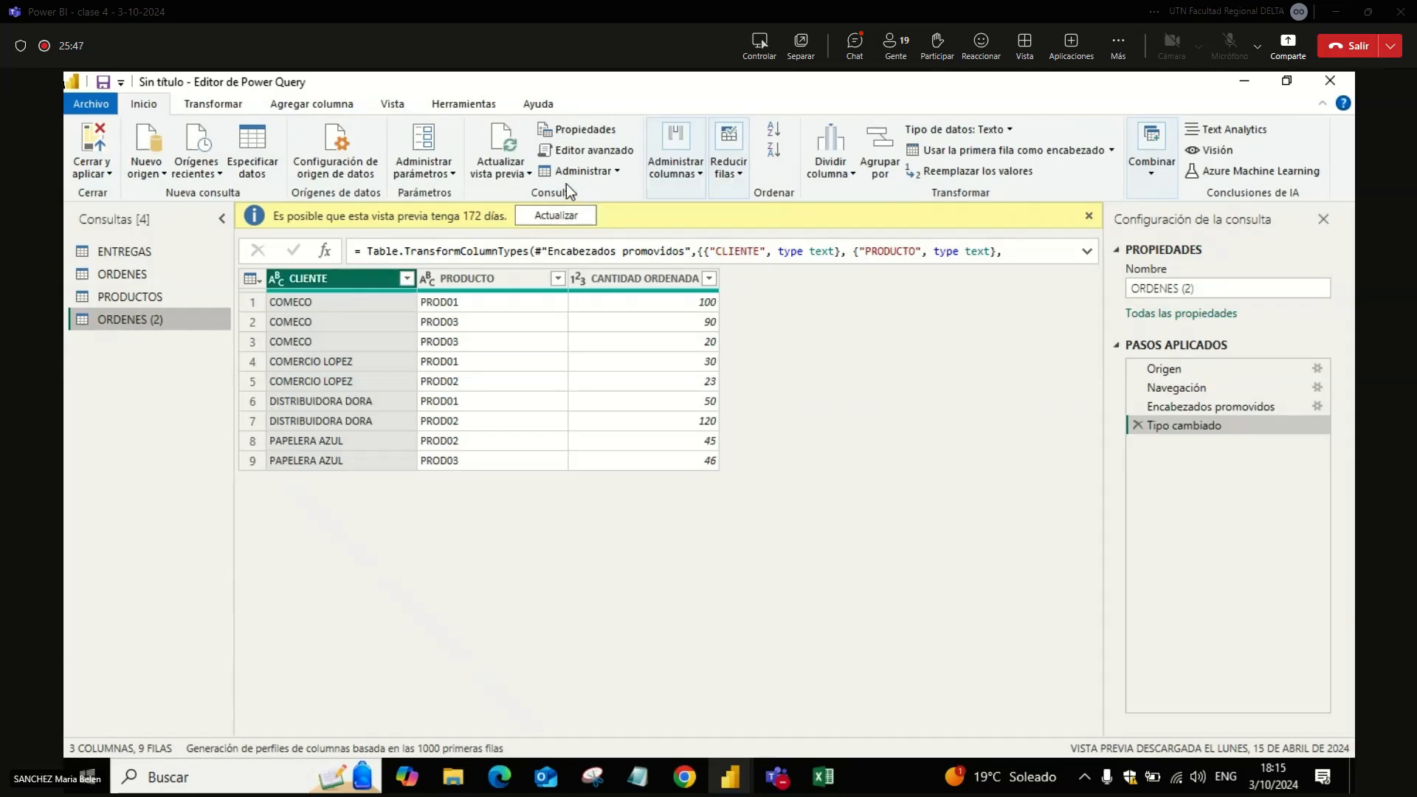
pyautogui.click(1090, 216)
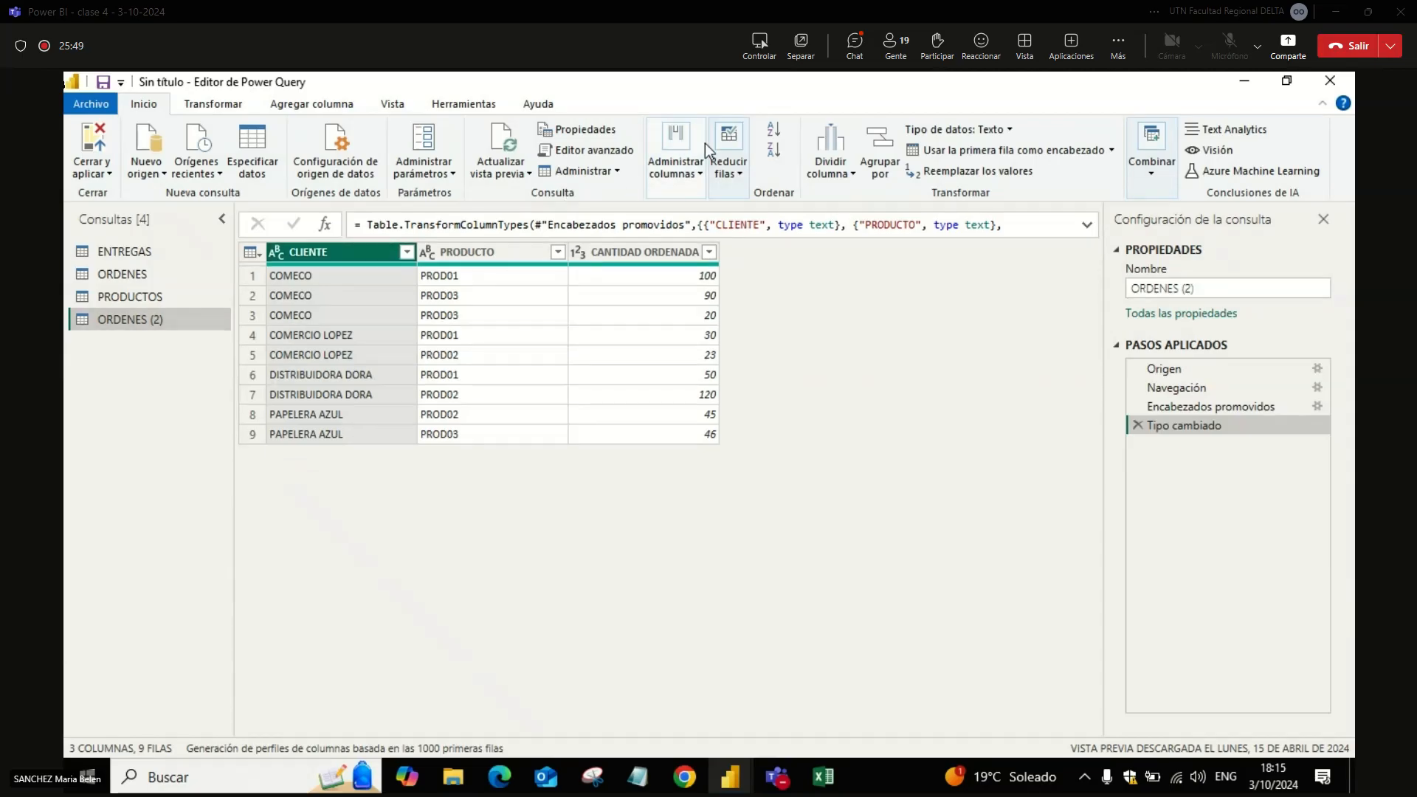
# Step: Remove the PRODUCTO and CANTIDAD ORDENADA columns from the duplicated query, and remove duplicate values from CLIENTE
pyautogui.click(444, 251)
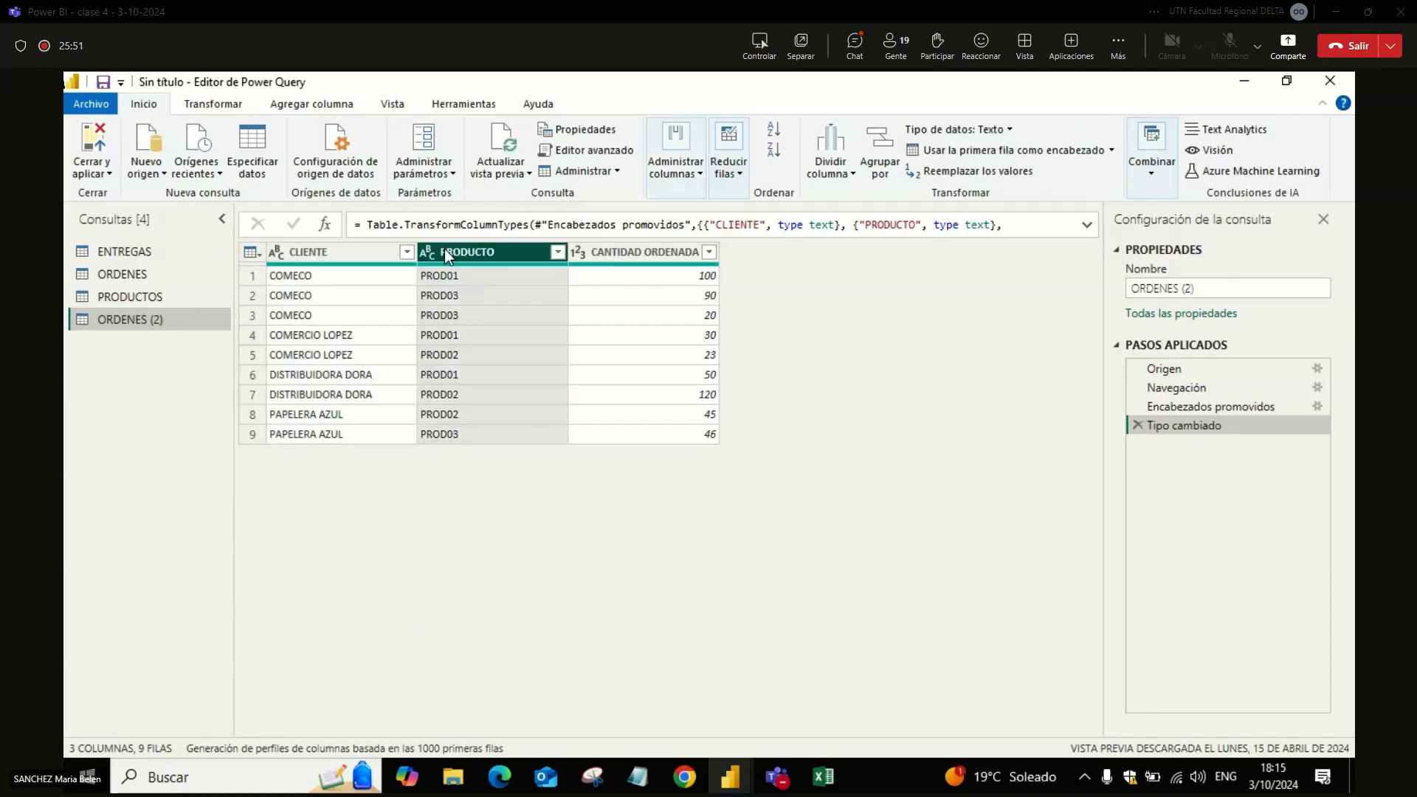
pyautogui.rightClick(445, 249)
pyautogui.click(444, 249)
pyautogui.hotkey('shift', 'Right')
pyautogui.rightClick(444, 249)
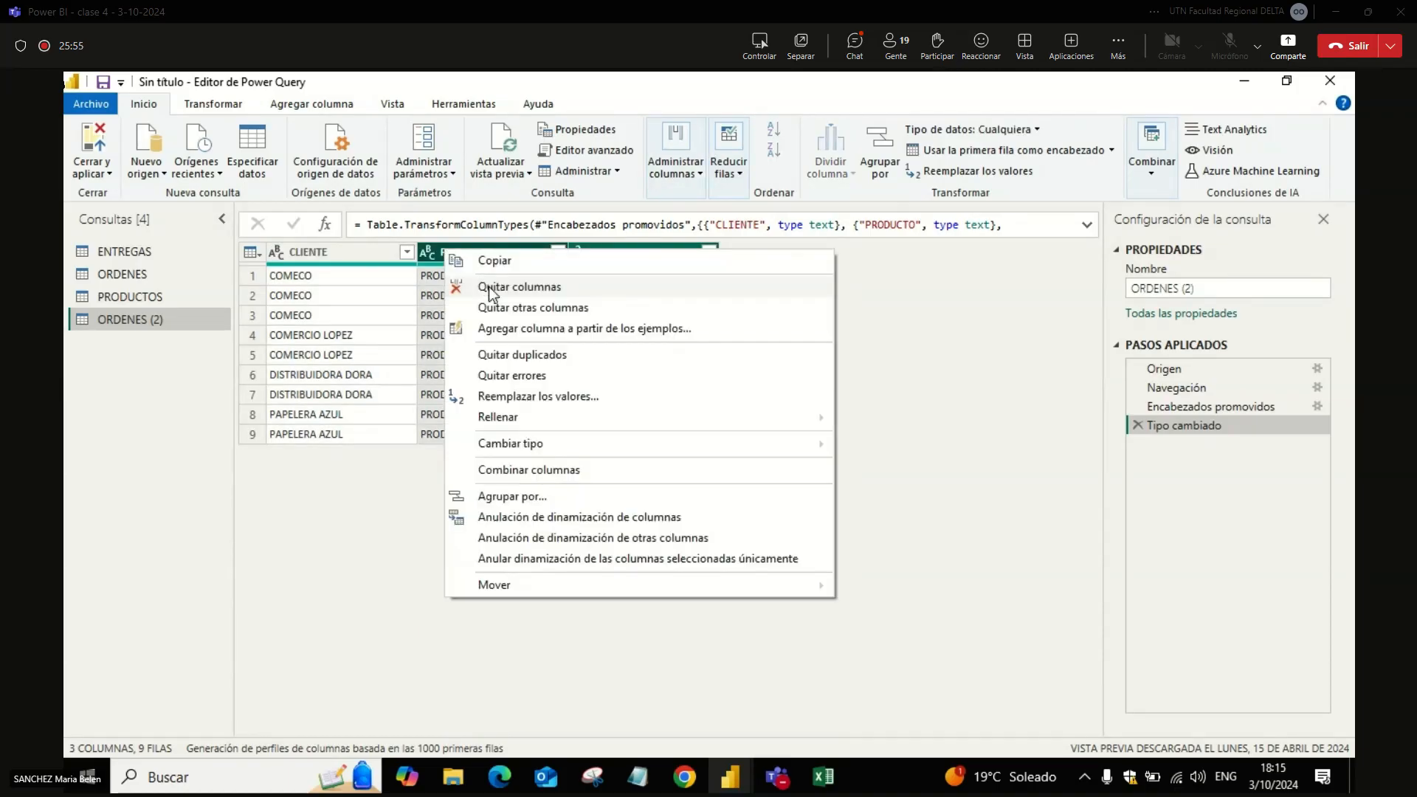
pyautogui.click(489, 291)
pyautogui.rightClick(377, 251)
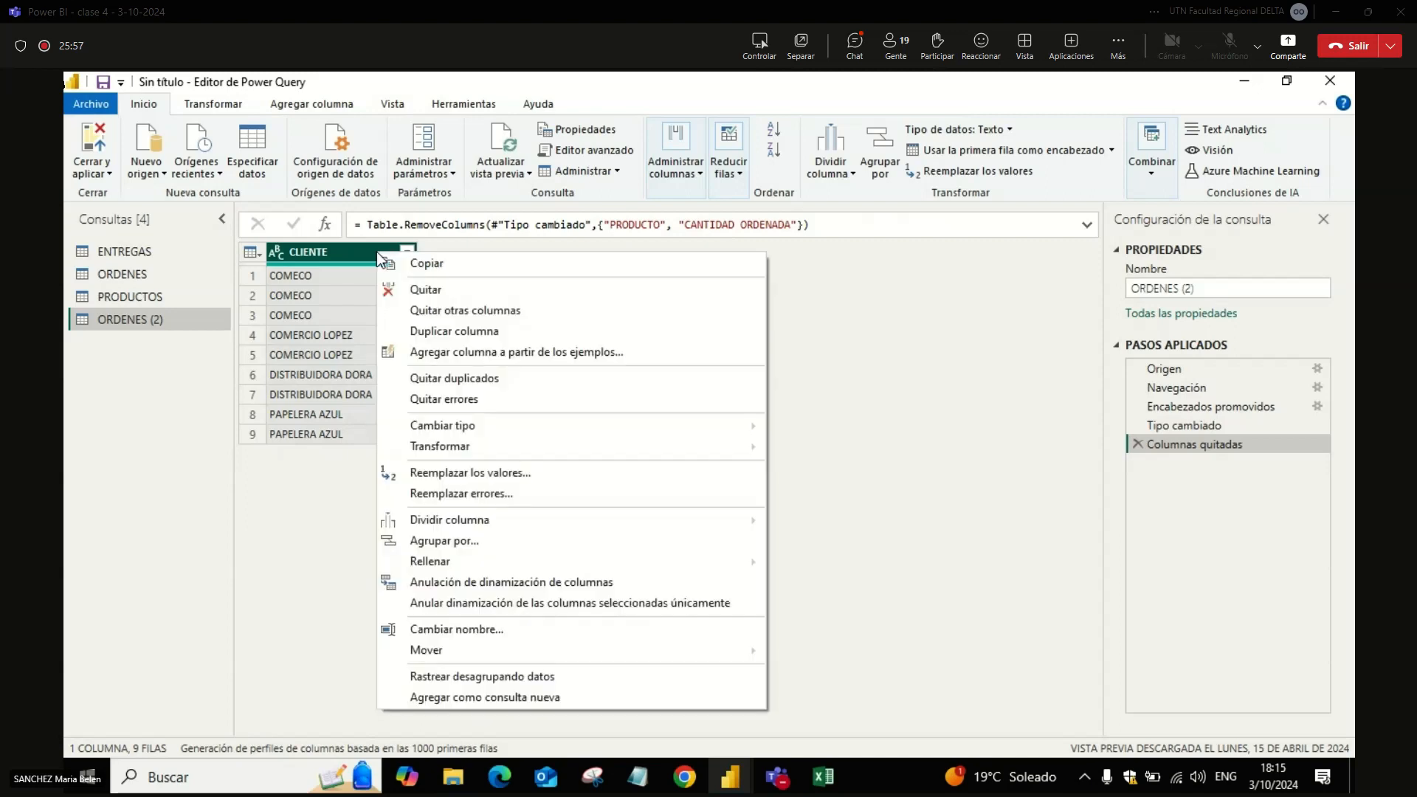
pyautogui.click(465, 380)
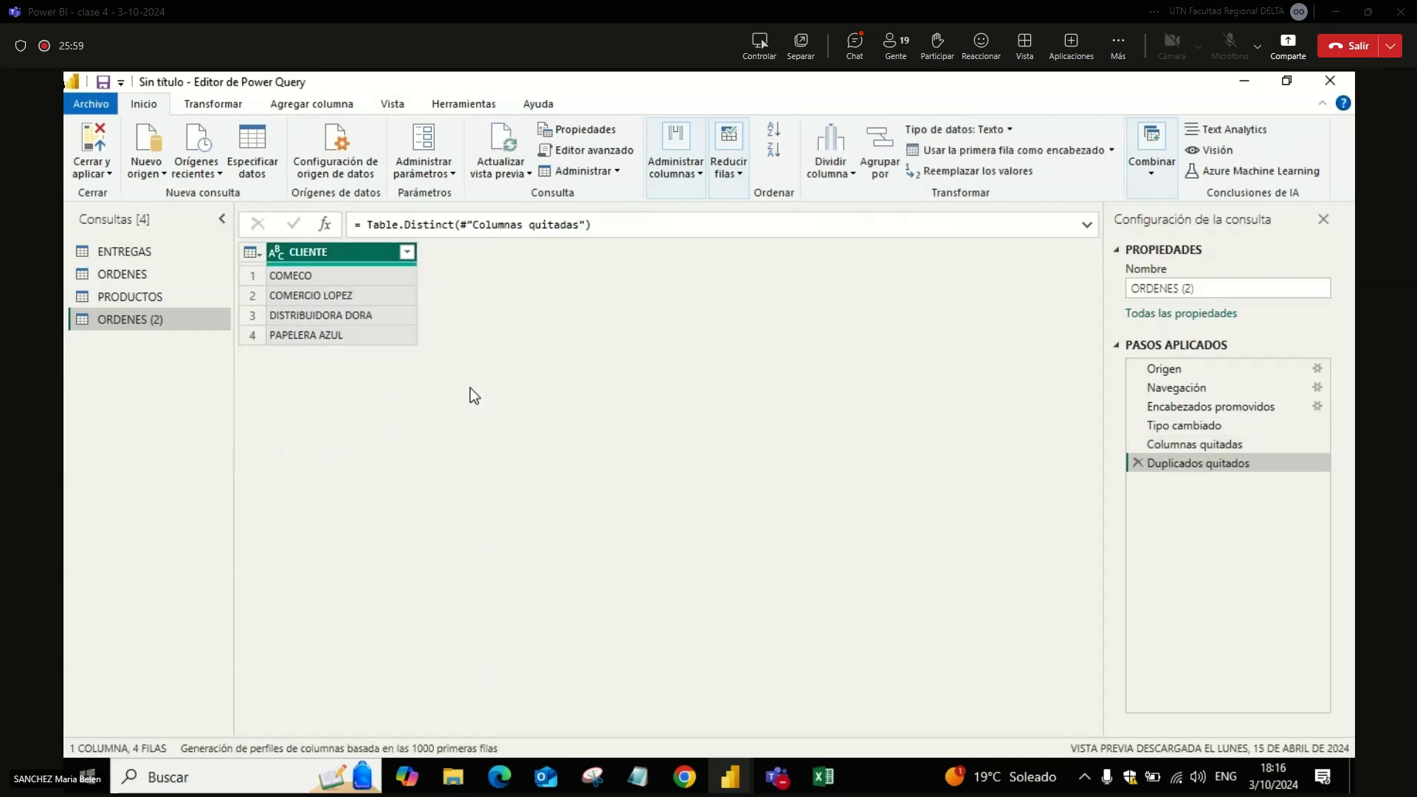
# Step: Rename the duplicated query CLIENTES and apply the query changes to the Power BI model
pyautogui.doubleClick(190, 319)
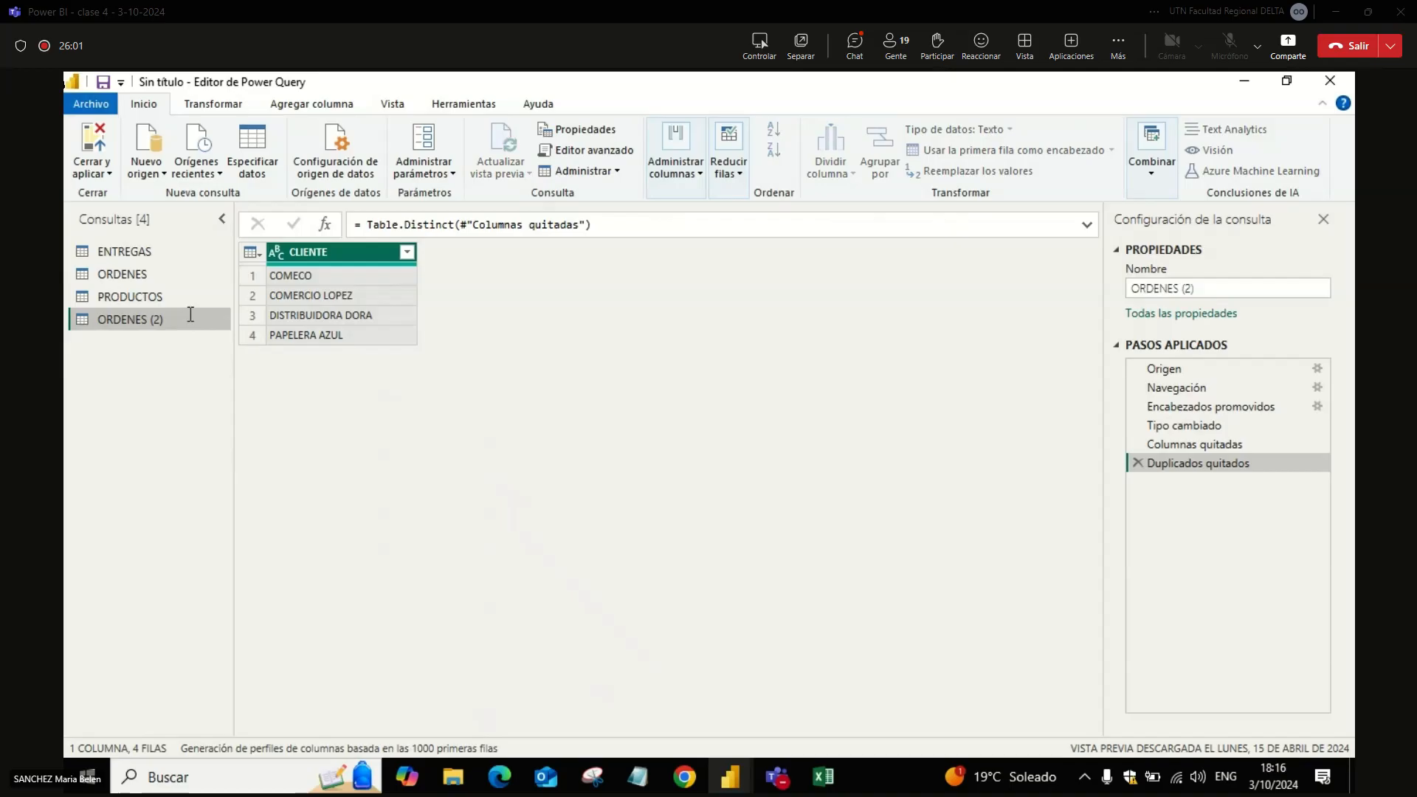
pyautogui.write('CLIENTES')
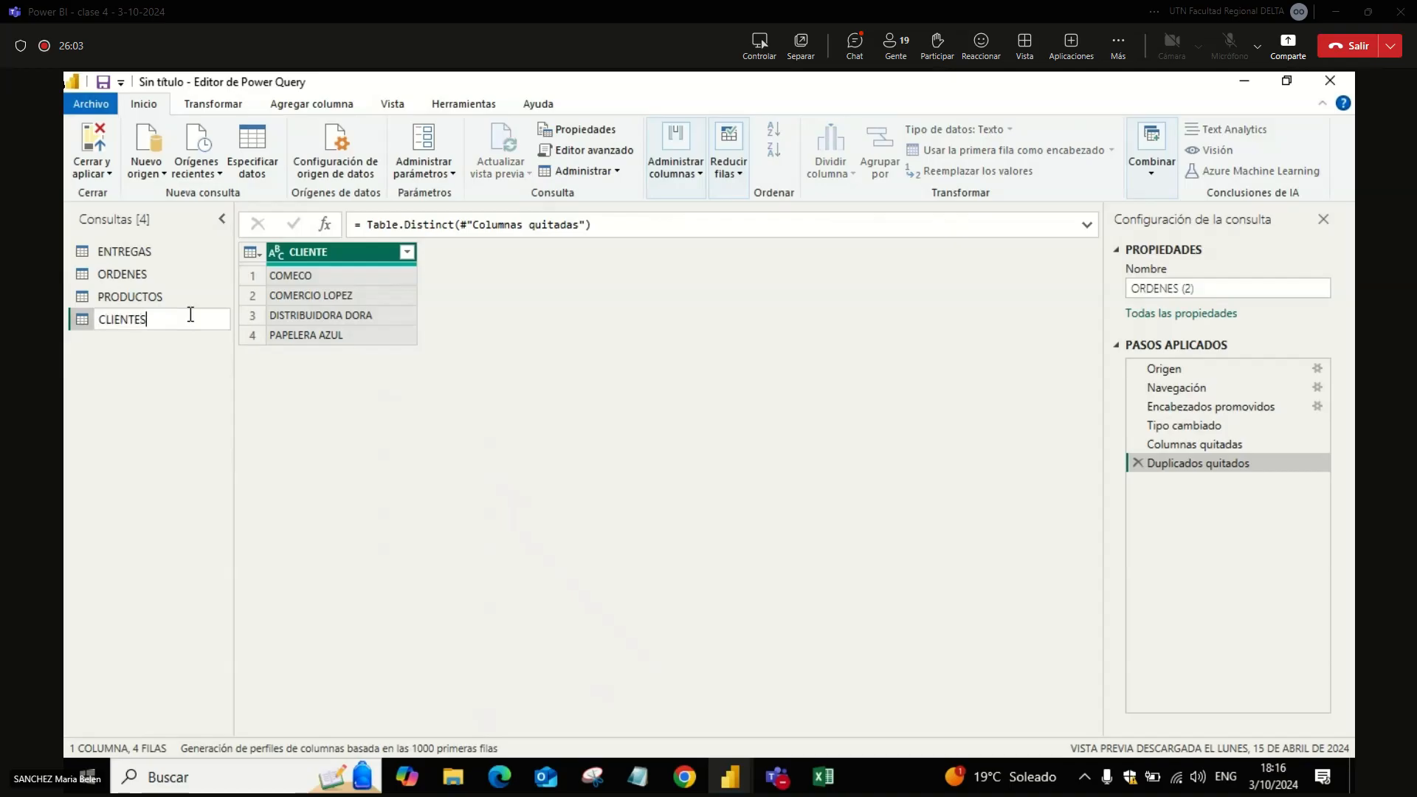
pyautogui.press('Return')
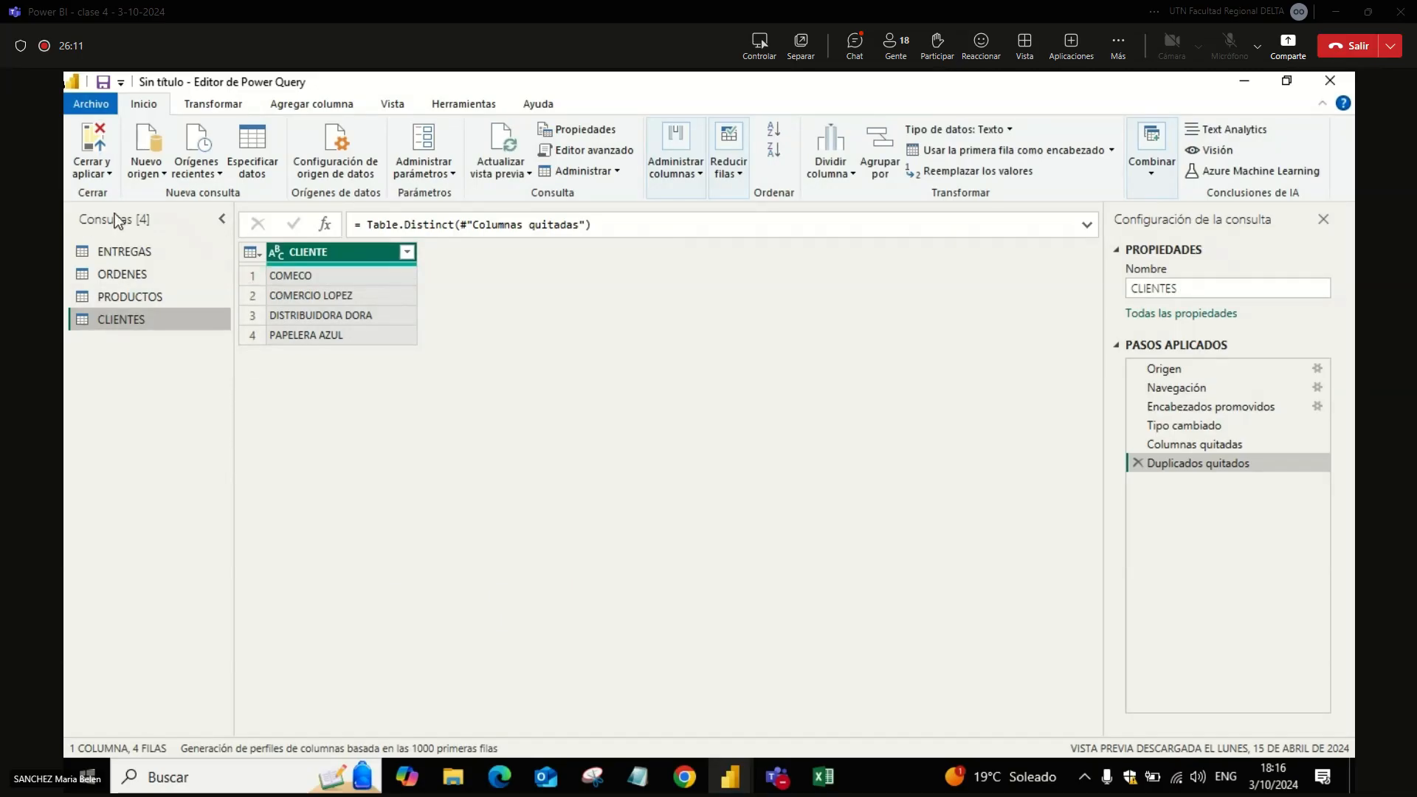
pyautogui.click(110, 179)
pyautogui.click(126, 195)
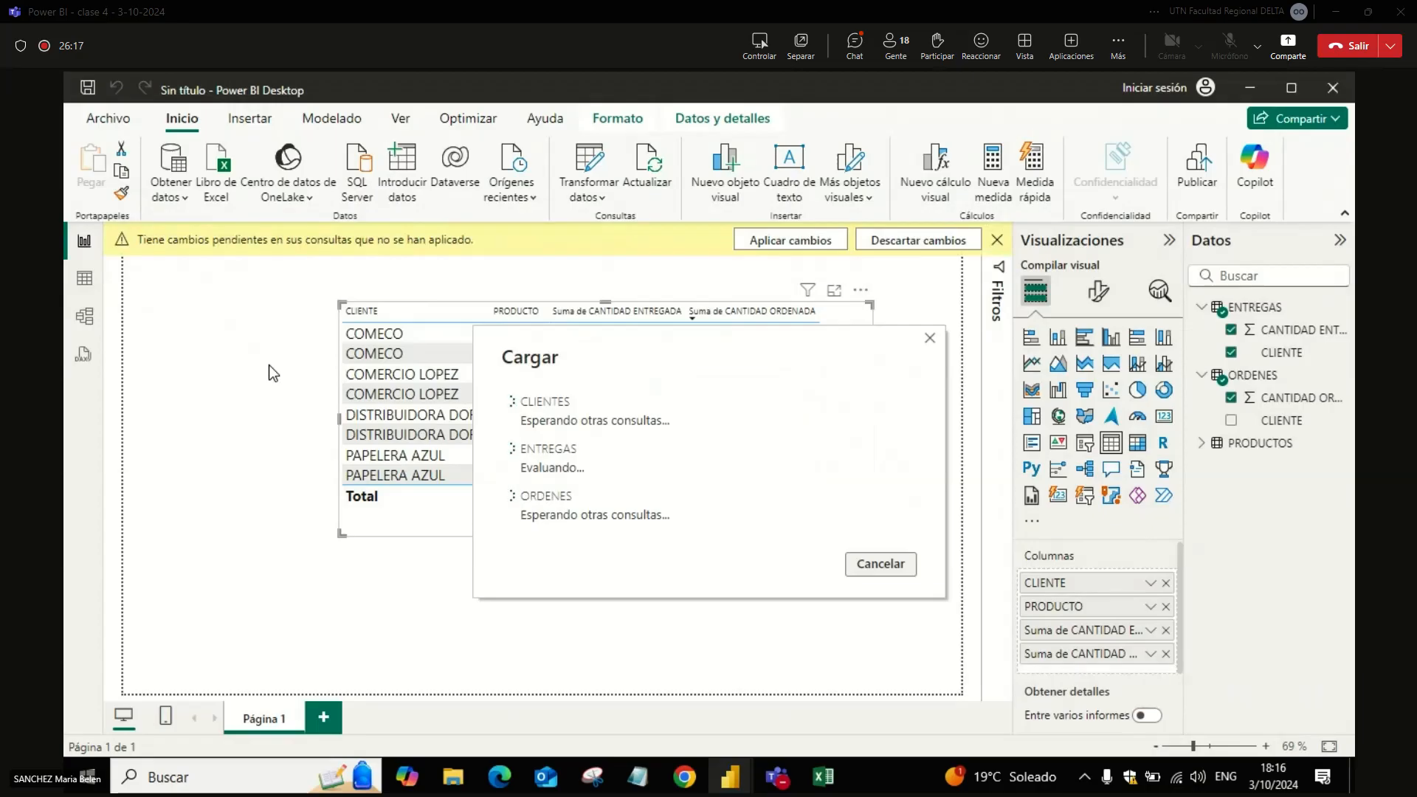
# Step: Place the CLIENTES table below PRODUCTOS in the model diagram and hide the CLIENTE field of both ORDENES and ENTREGAS from the report view
pyautogui.click(85, 317)
pyautogui.moveTo(1030, 383); pyautogui.dragTo(484, 525)
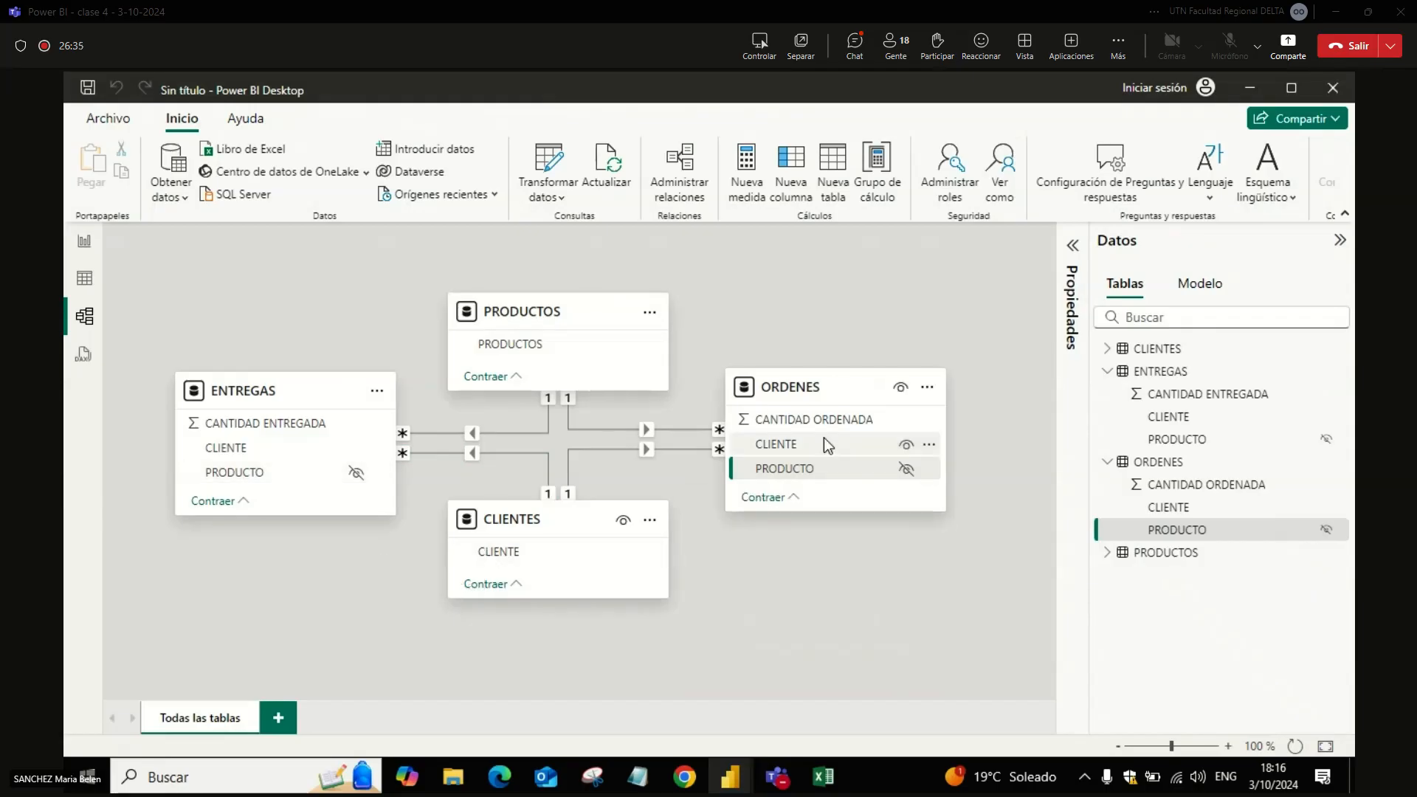
pyautogui.click(905, 445)
pyautogui.click(905, 447)
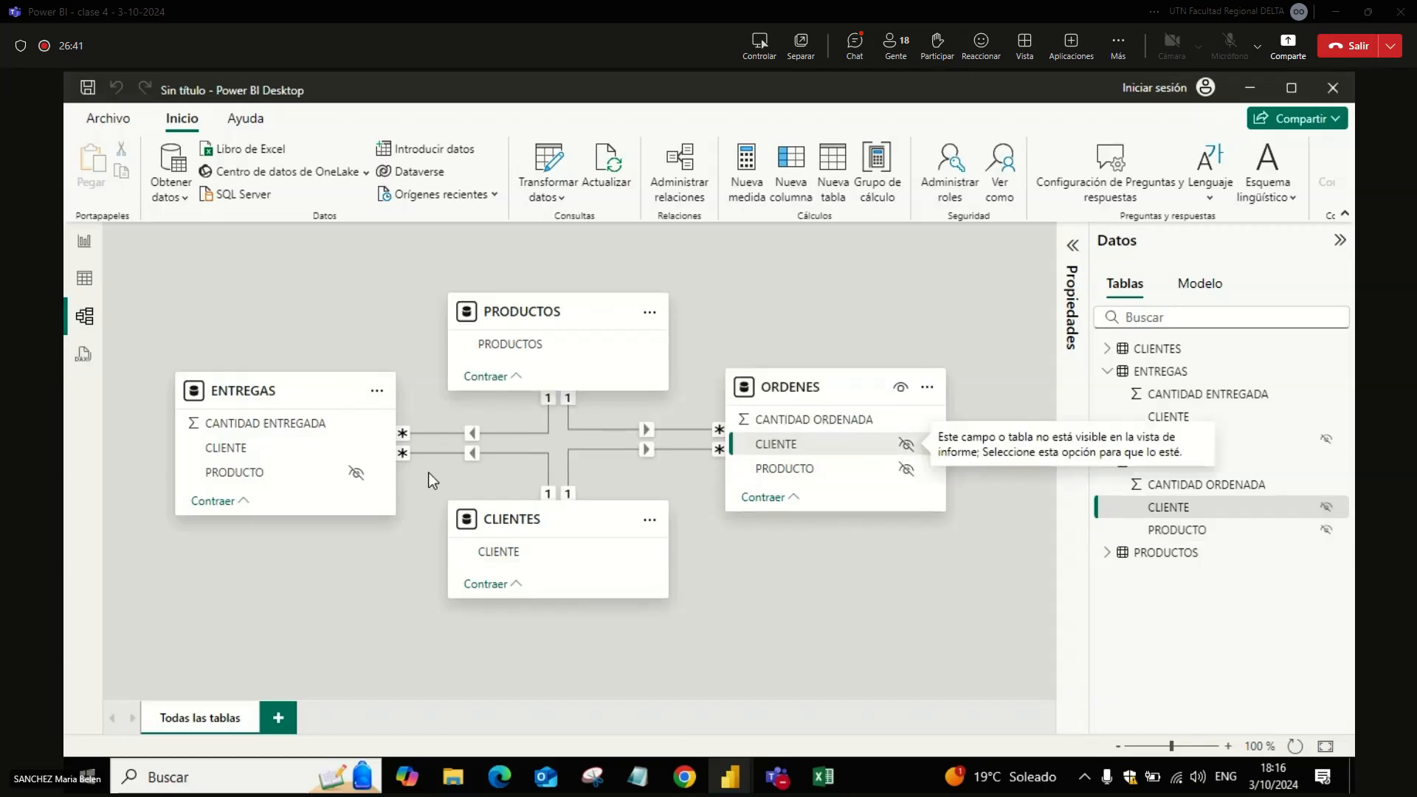
pyautogui.click(353, 450)
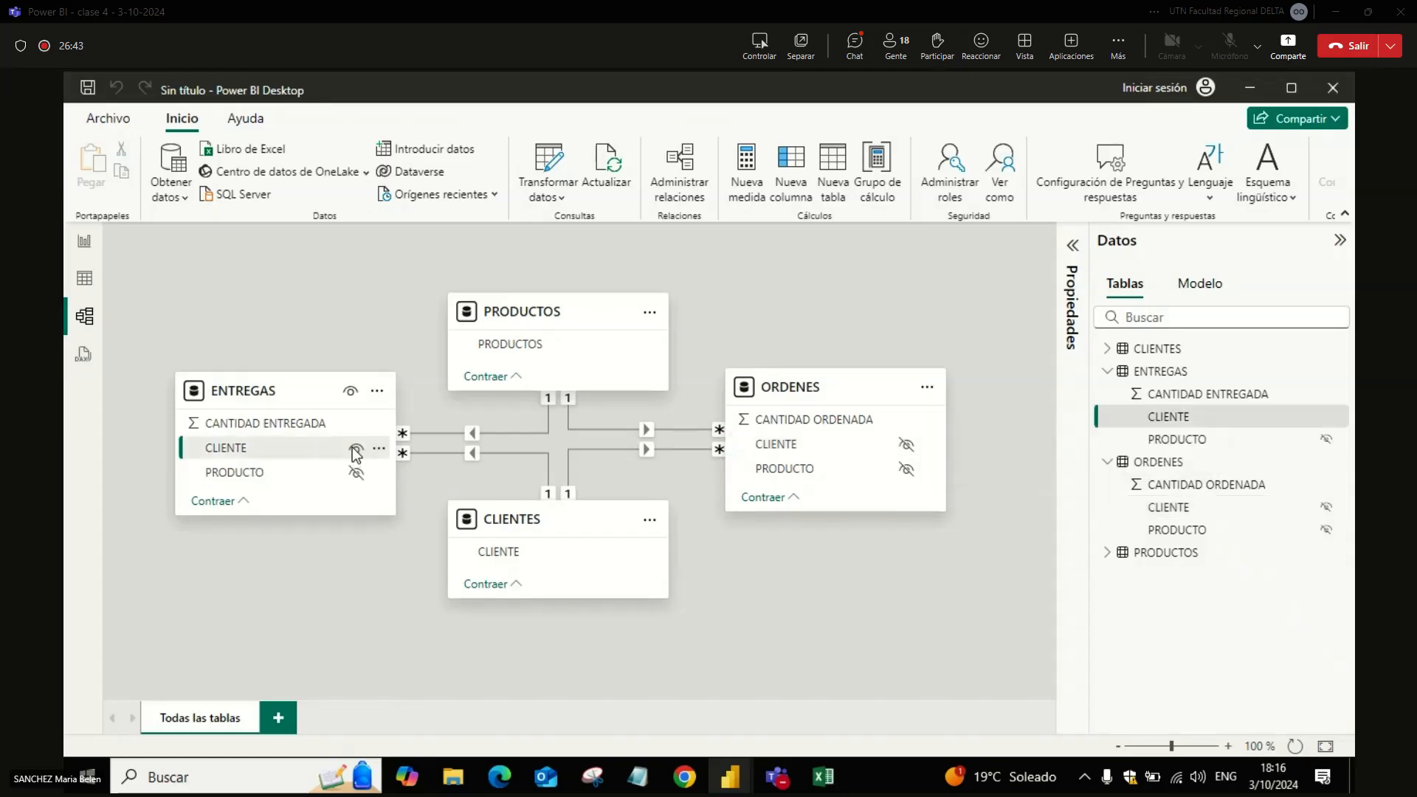
pyautogui.click(355, 449)
# Step: Switch to the Teams meeting to check its chat, and return to the Power BI model diagram
pyautogui.moveTo(777, 777)
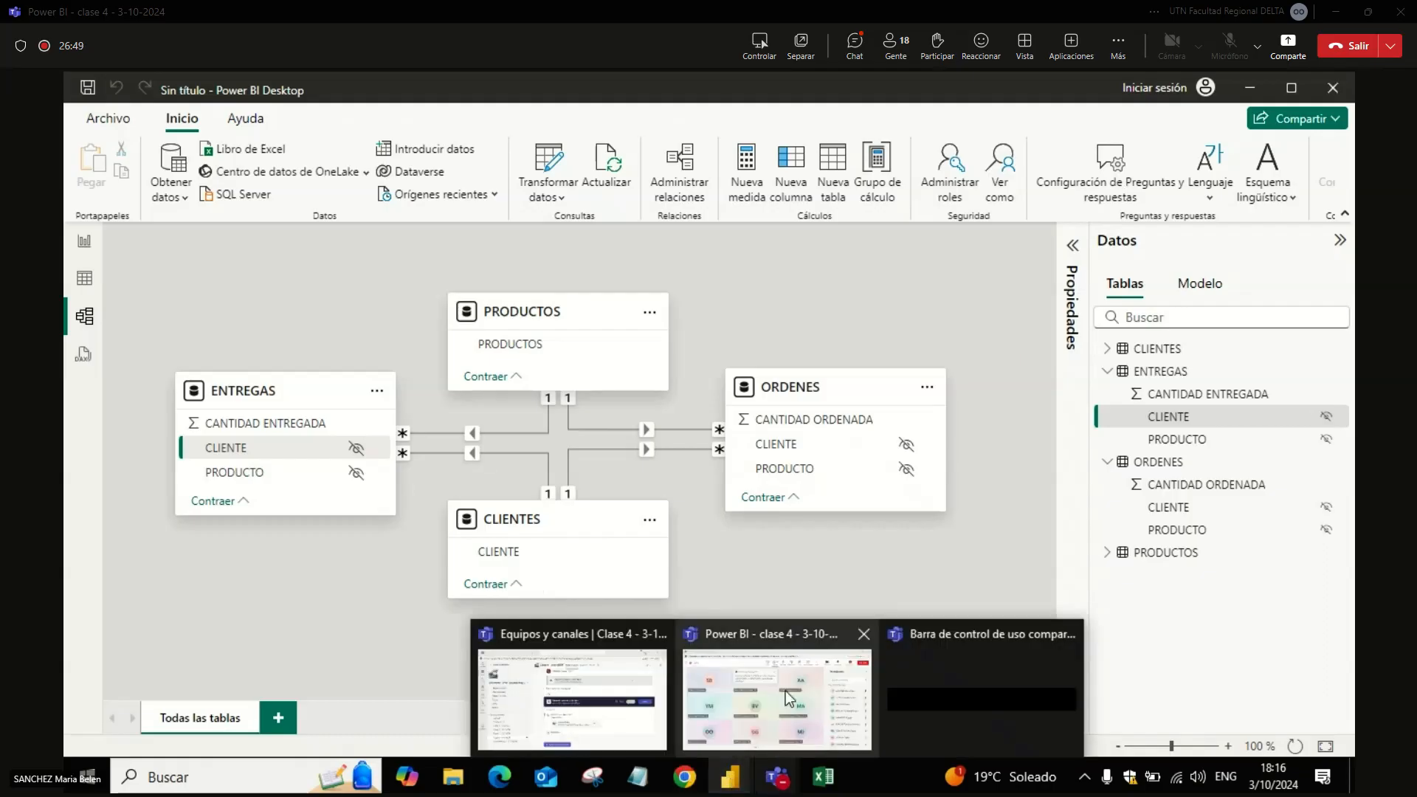
pyautogui.click(786, 691)
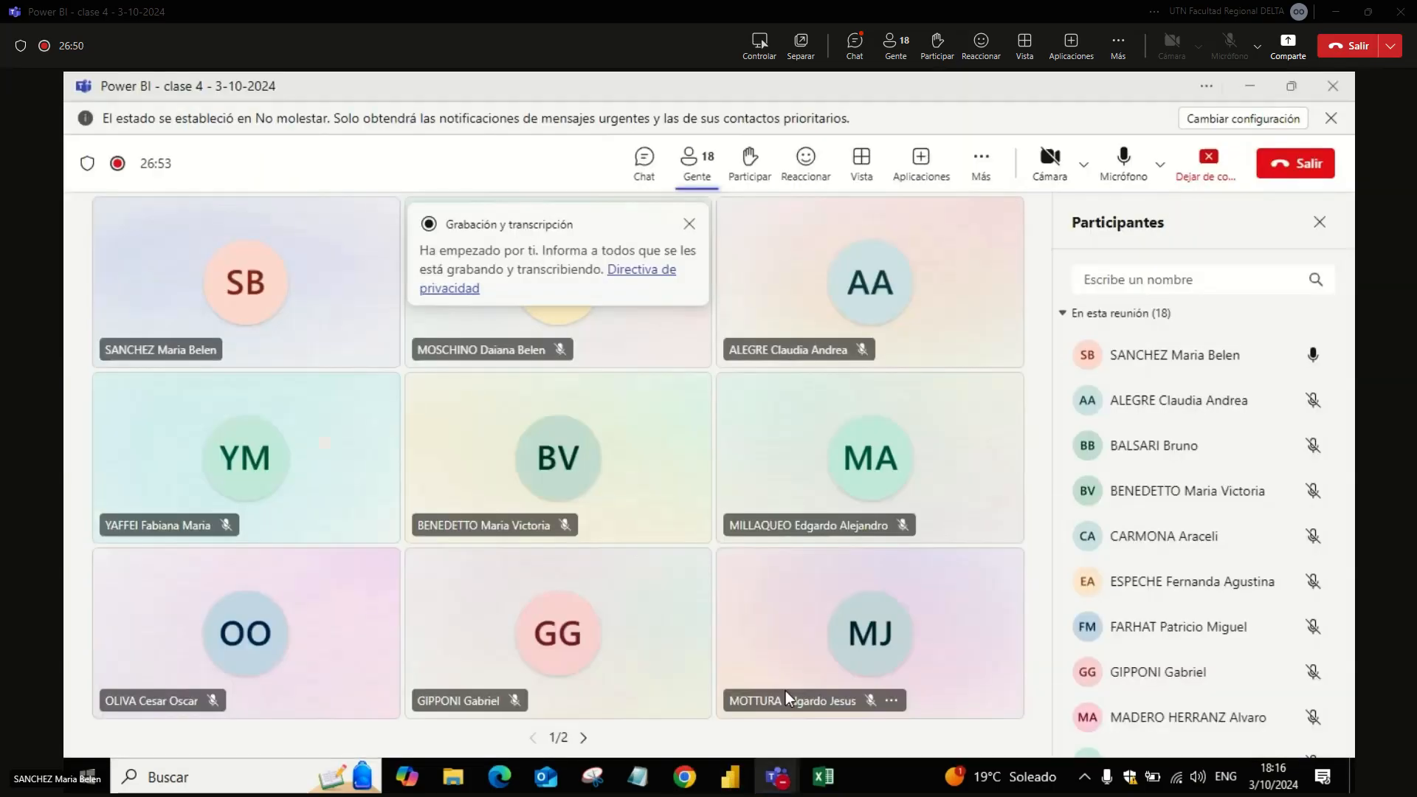
pyautogui.click(647, 183)
pyautogui.hotkey('alt', 'Tab')
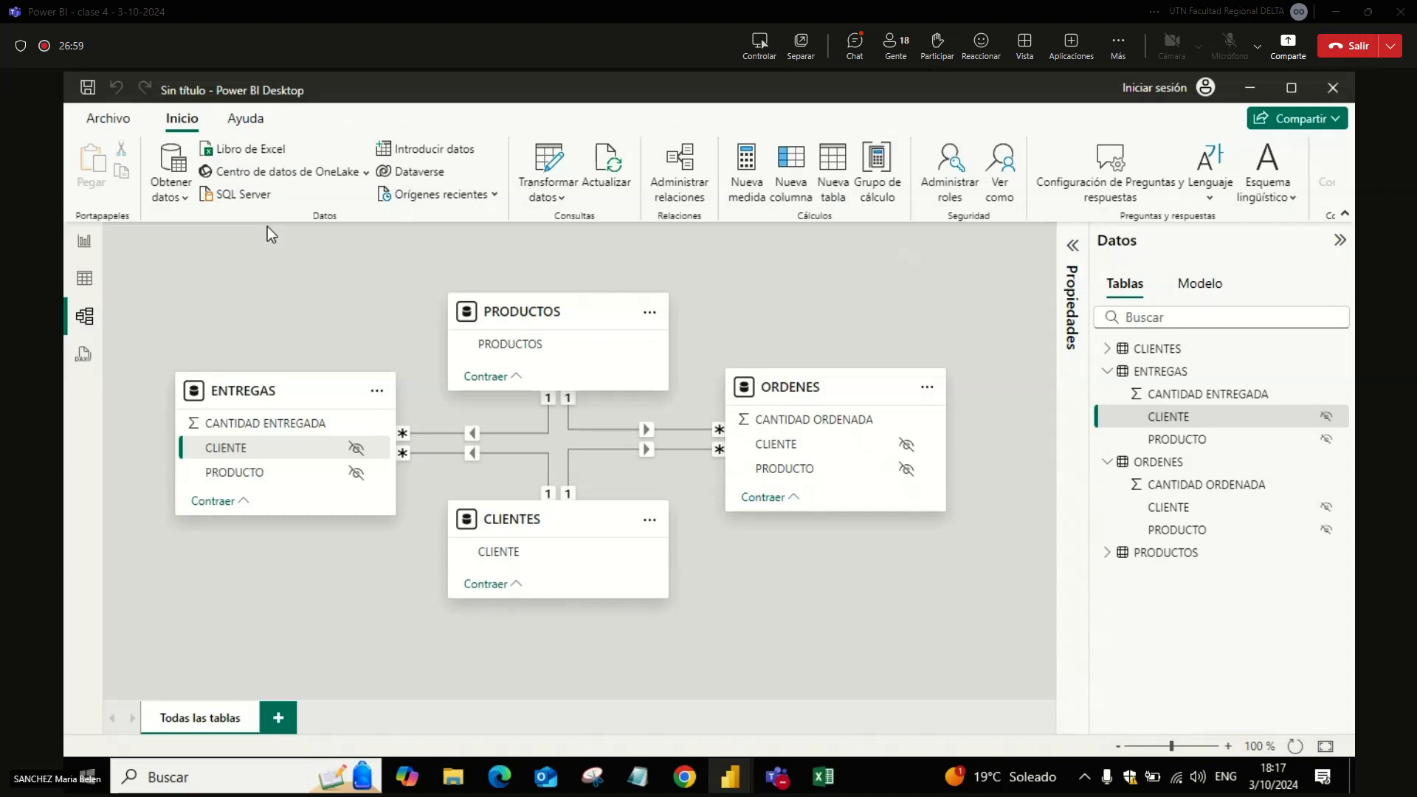
pyautogui.hotkey('alt', 'Tab')
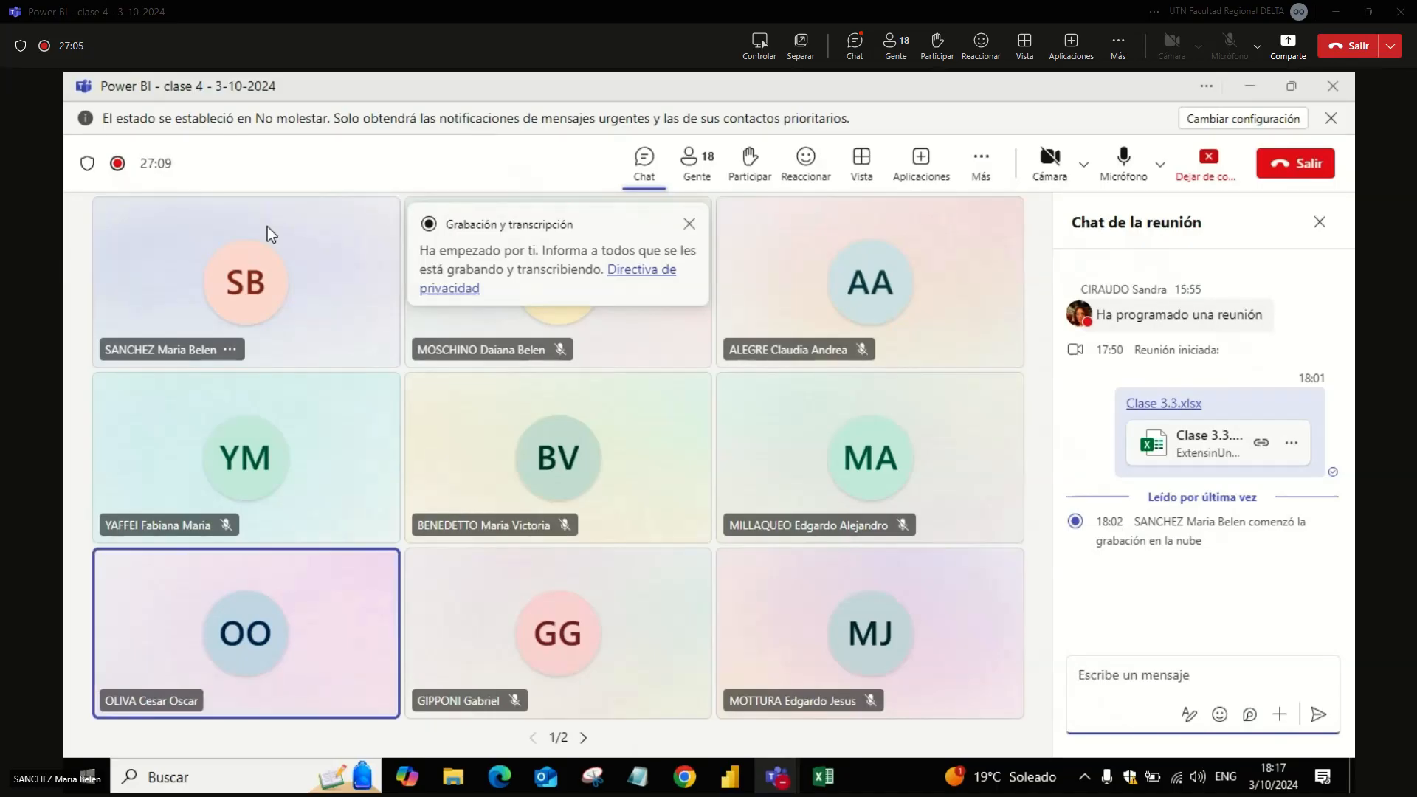
pyautogui.hotkey('alt', 'Tab')
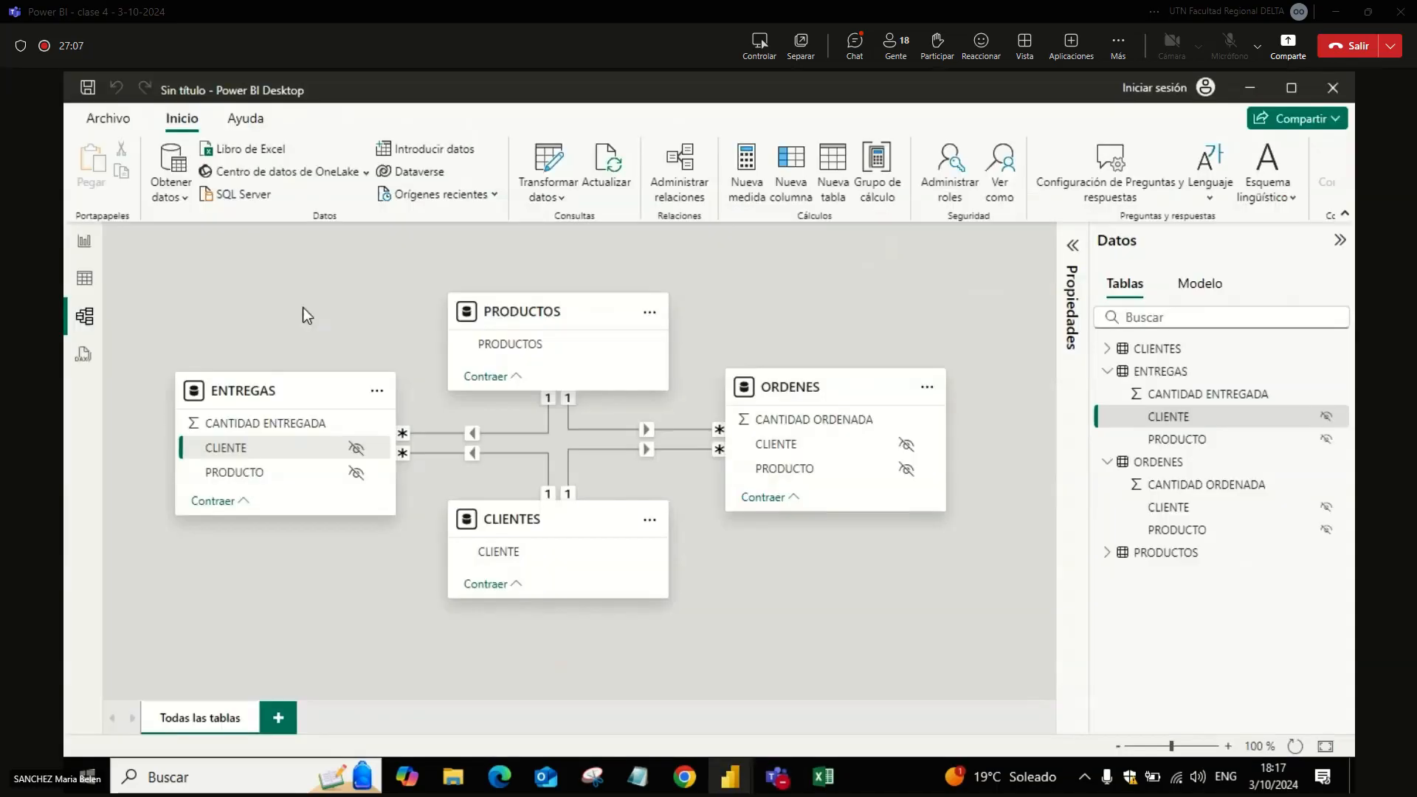
# Step: Resize the existing table visual on the report page and move it to the page's upper-left corner
pyautogui.click(84, 240)
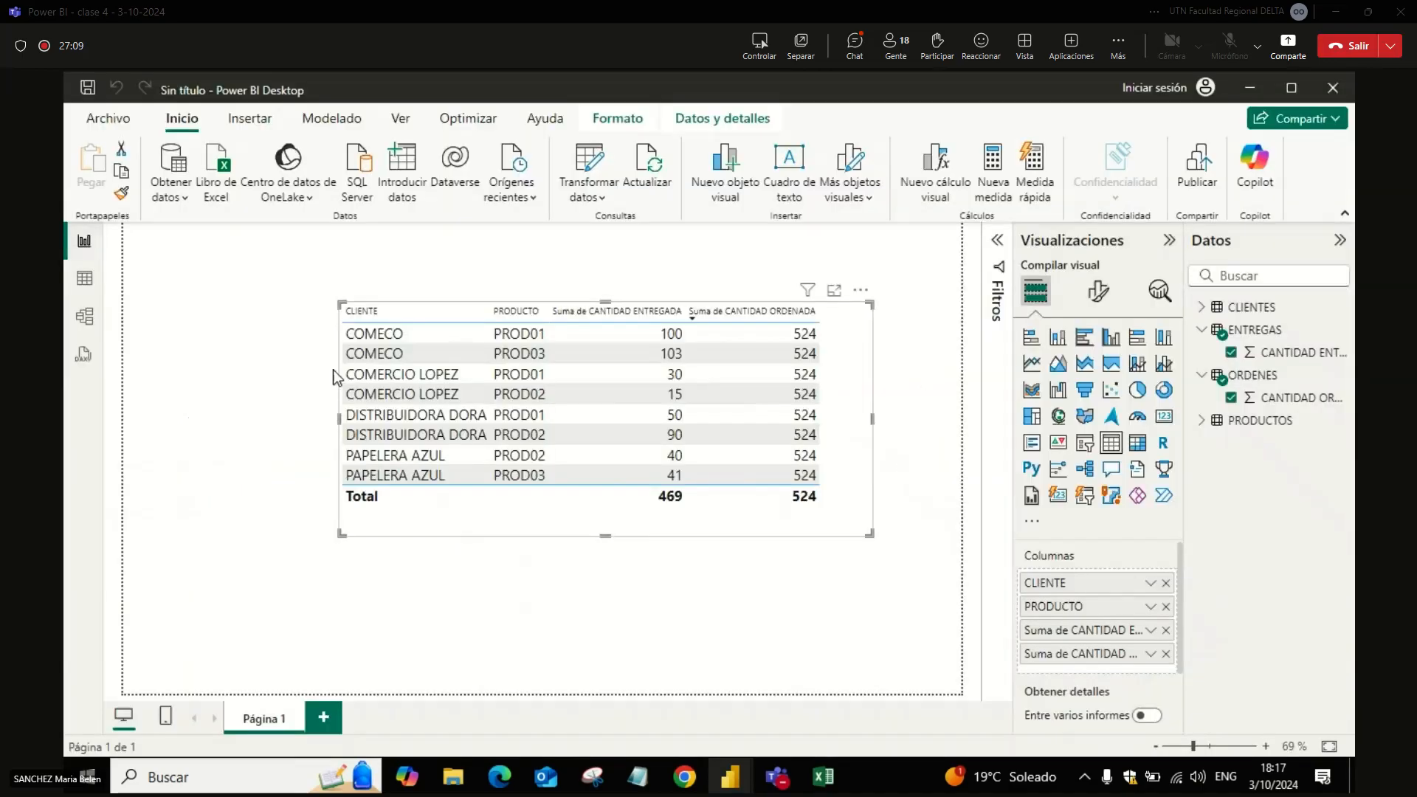
pyautogui.moveTo(861, 537); pyautogui.dragTo(889, 515)
pyautogui.moveTo(847, 449); pyautogui.dragTo(646, 374)
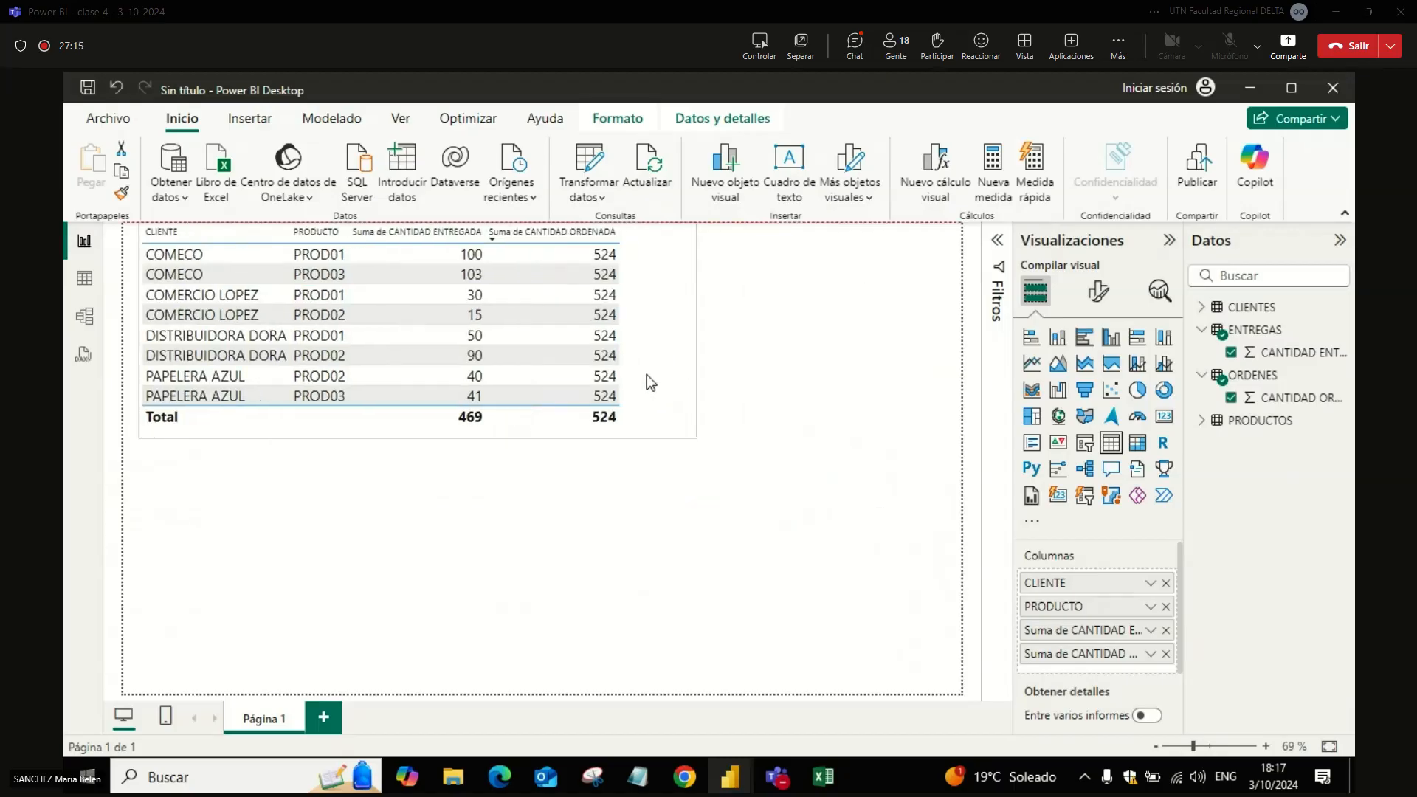
# Step: Add a second table visual below the existing one, showing the CLIENTE field from the CLIENTES table
pyautogui.click(915, 440)
pyautogui.click(1110, 442)
pyautogui.click(1203, 308)
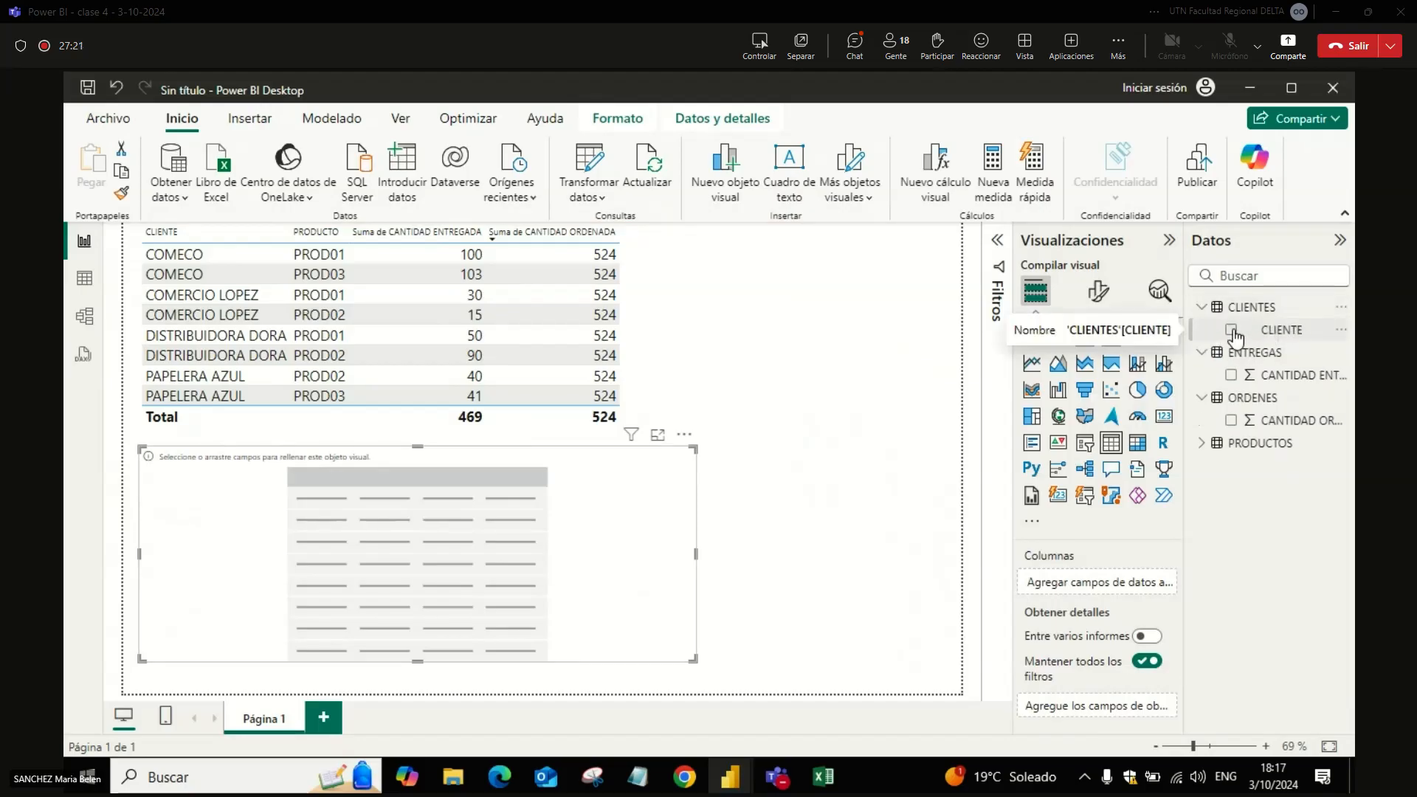
pyautogui.click(1231, 330)
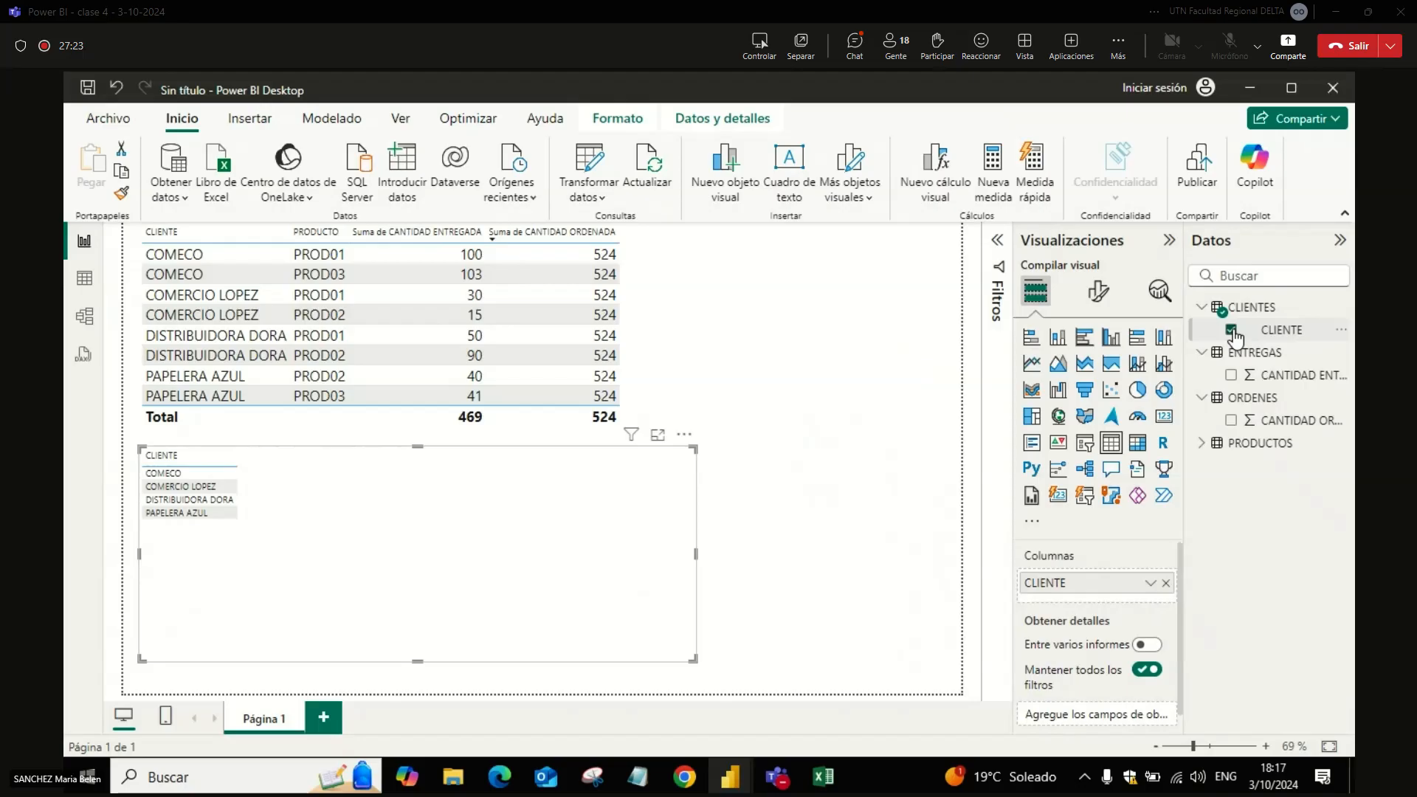
# Step: Copy the formatting of the upper table visual onto the new CLIENTE table
pyautogui.click(656, 338)
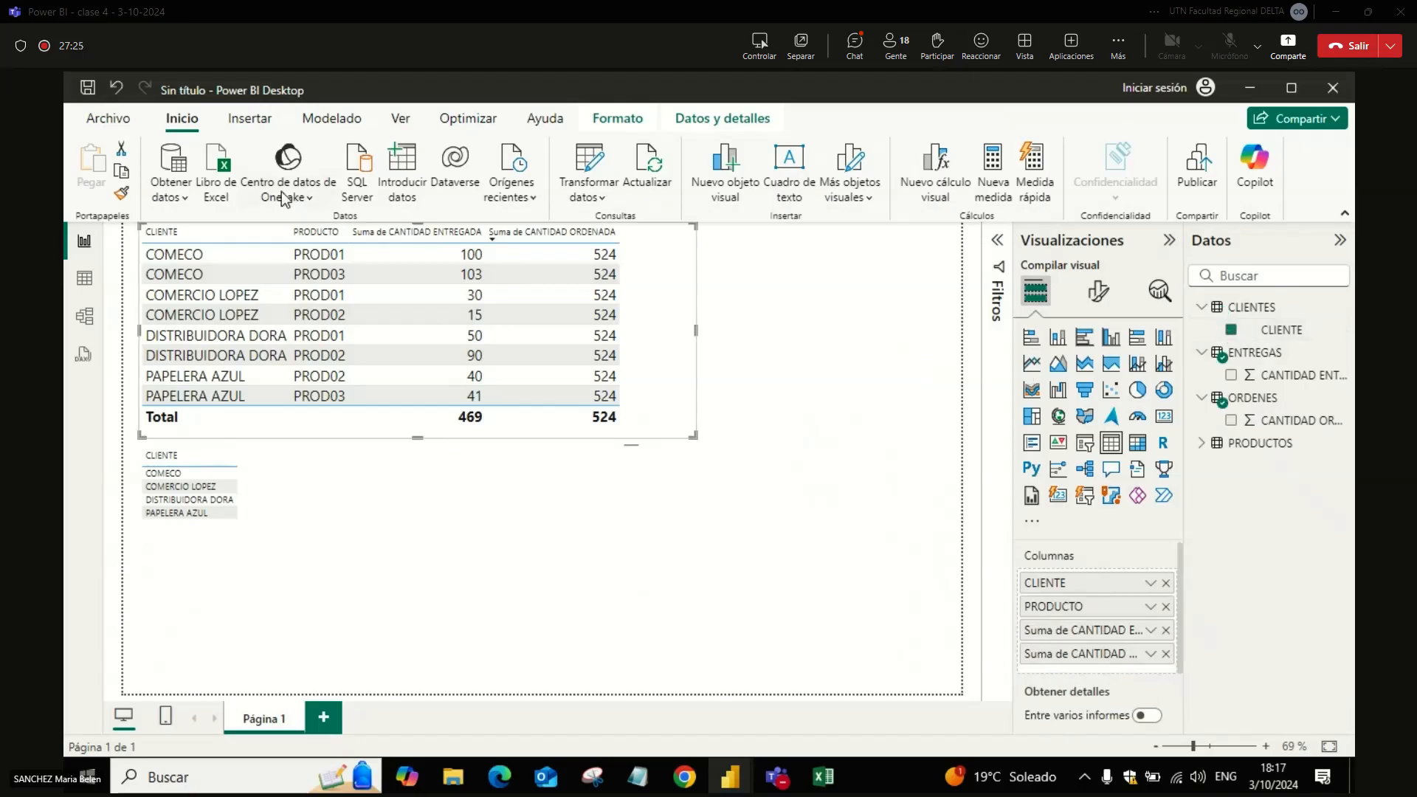
pyautogui.click(122, 193)
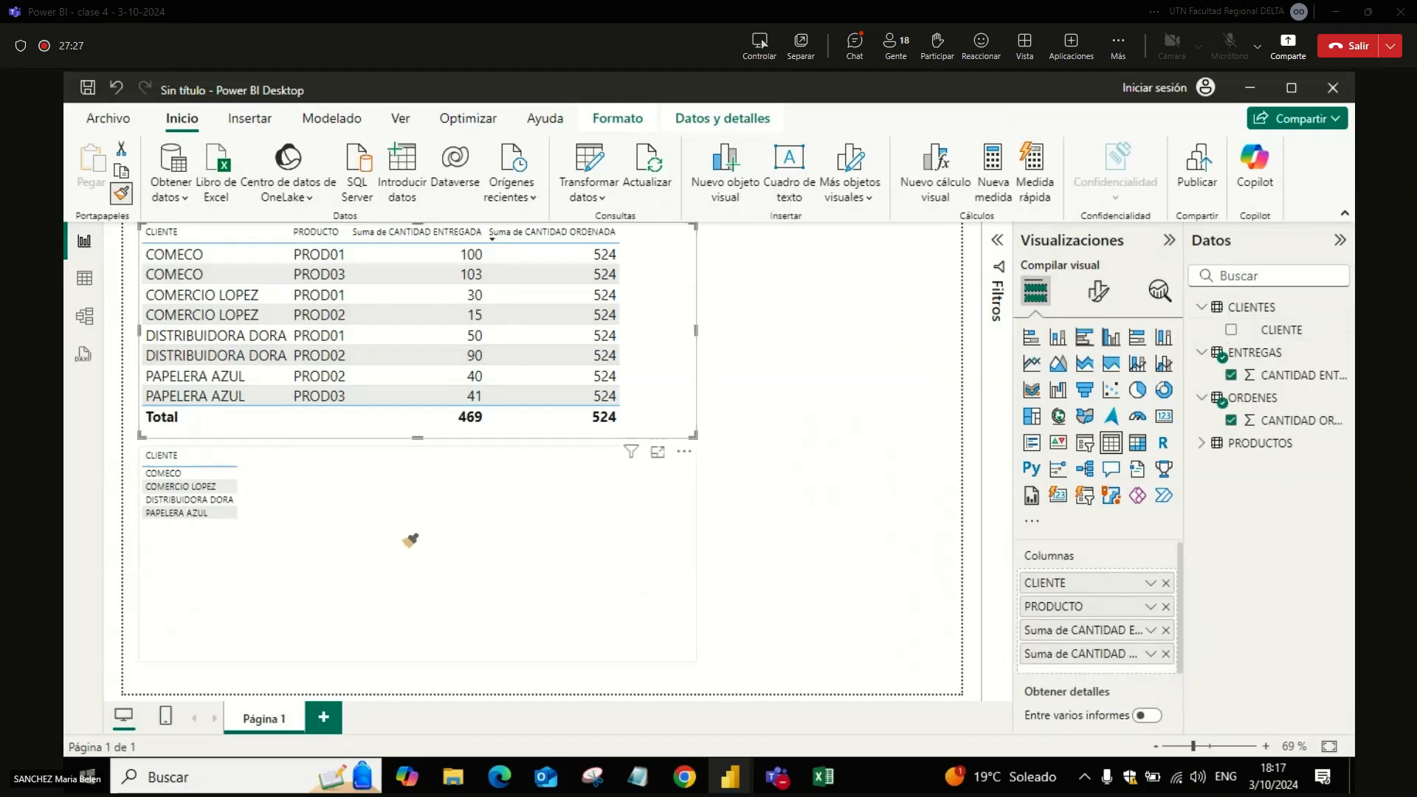
pyautogui.click(569, 556)
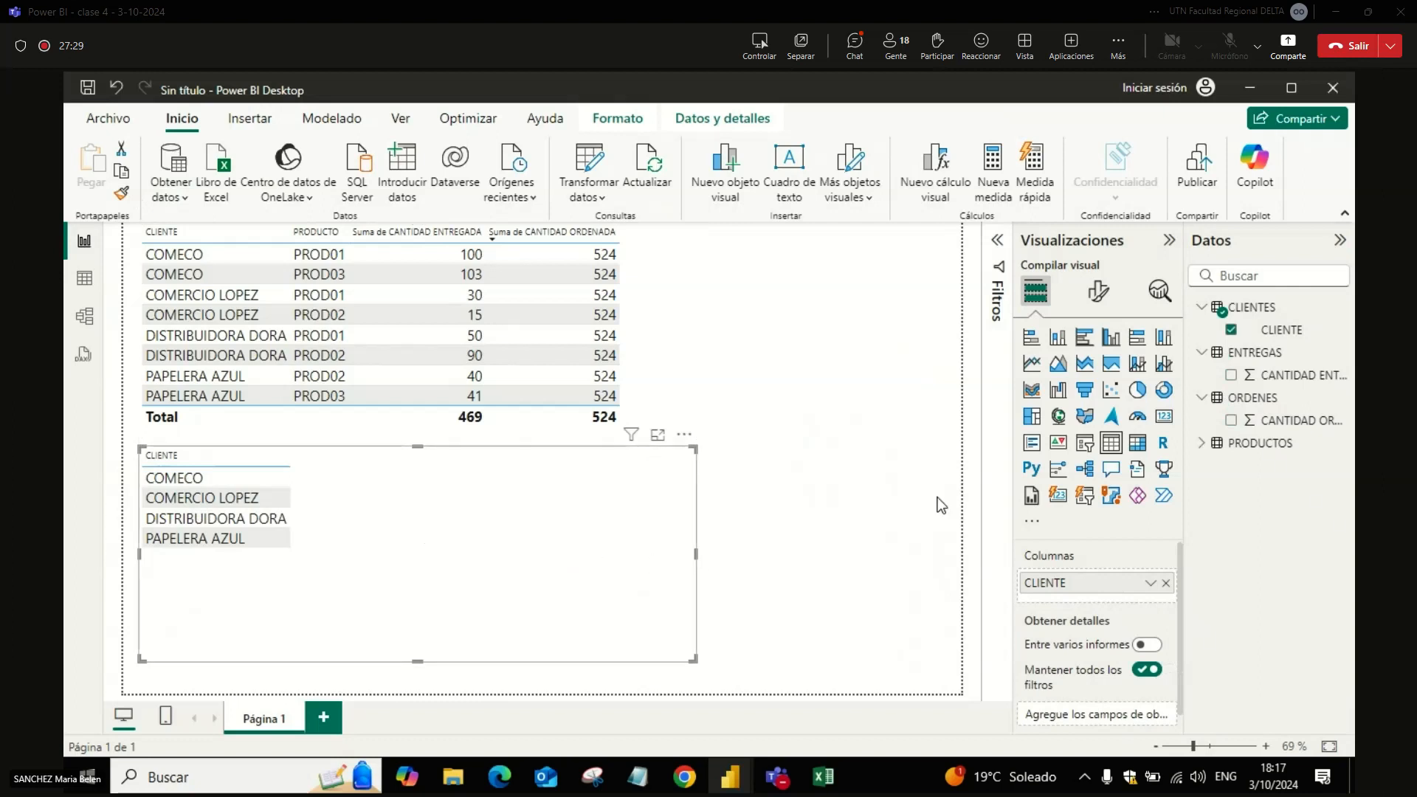
# Step: Add the PRODUCTOS field and the CANTIDAD ENTREGADA and CANTIDAD ORDENADA sums to the lower CLIENTE table
pyautogui.click(1211, 443)
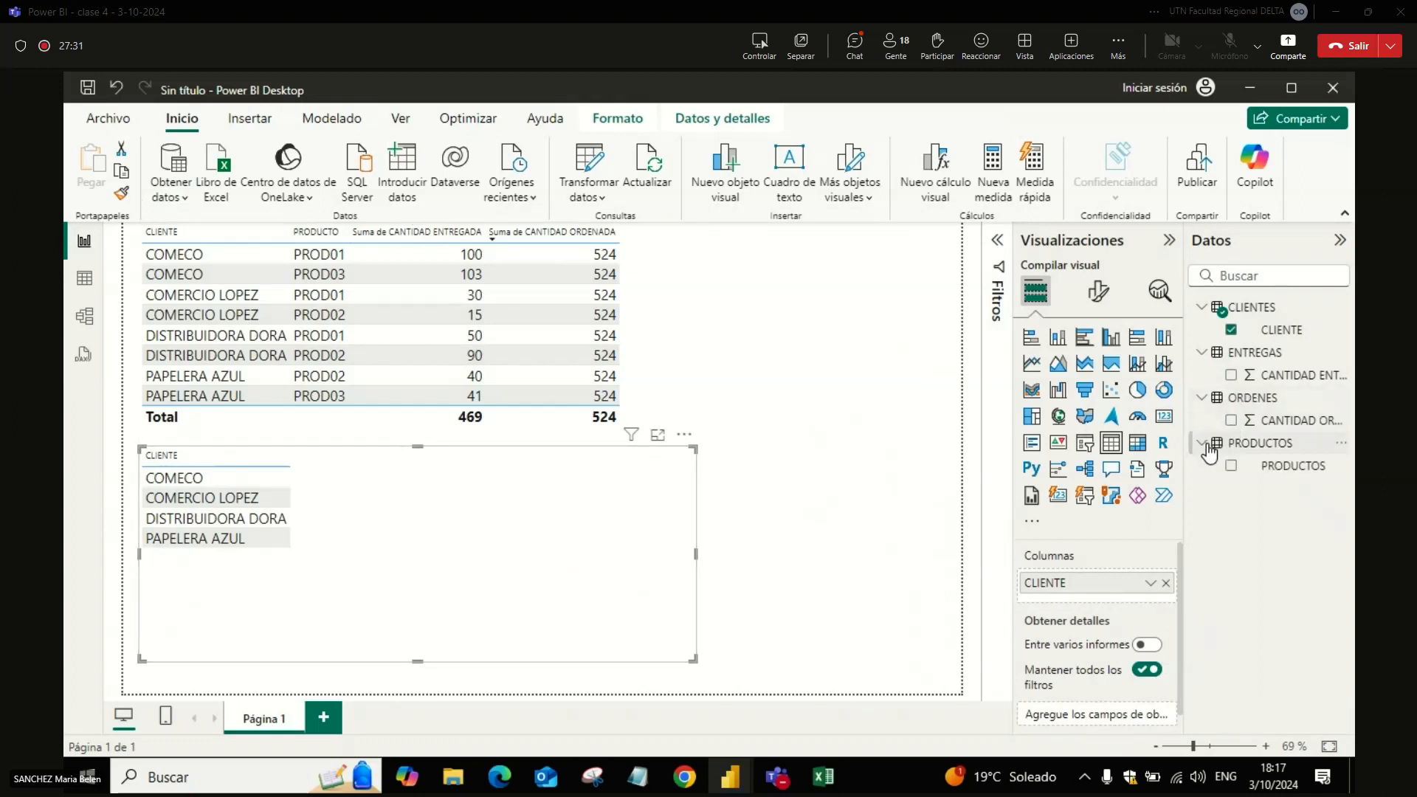
pyautogui.click(1230, 466)
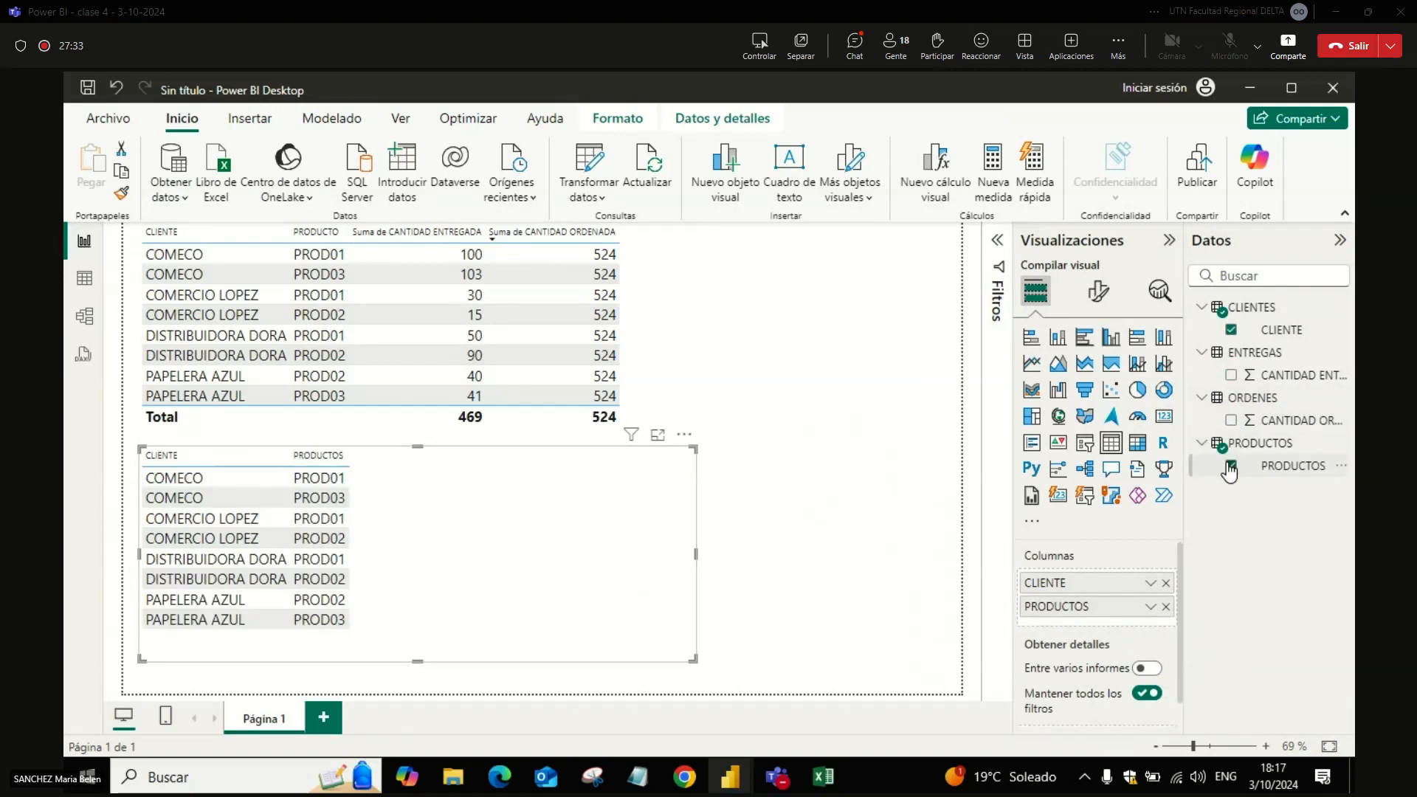
pyautogui.click(1230, 375)
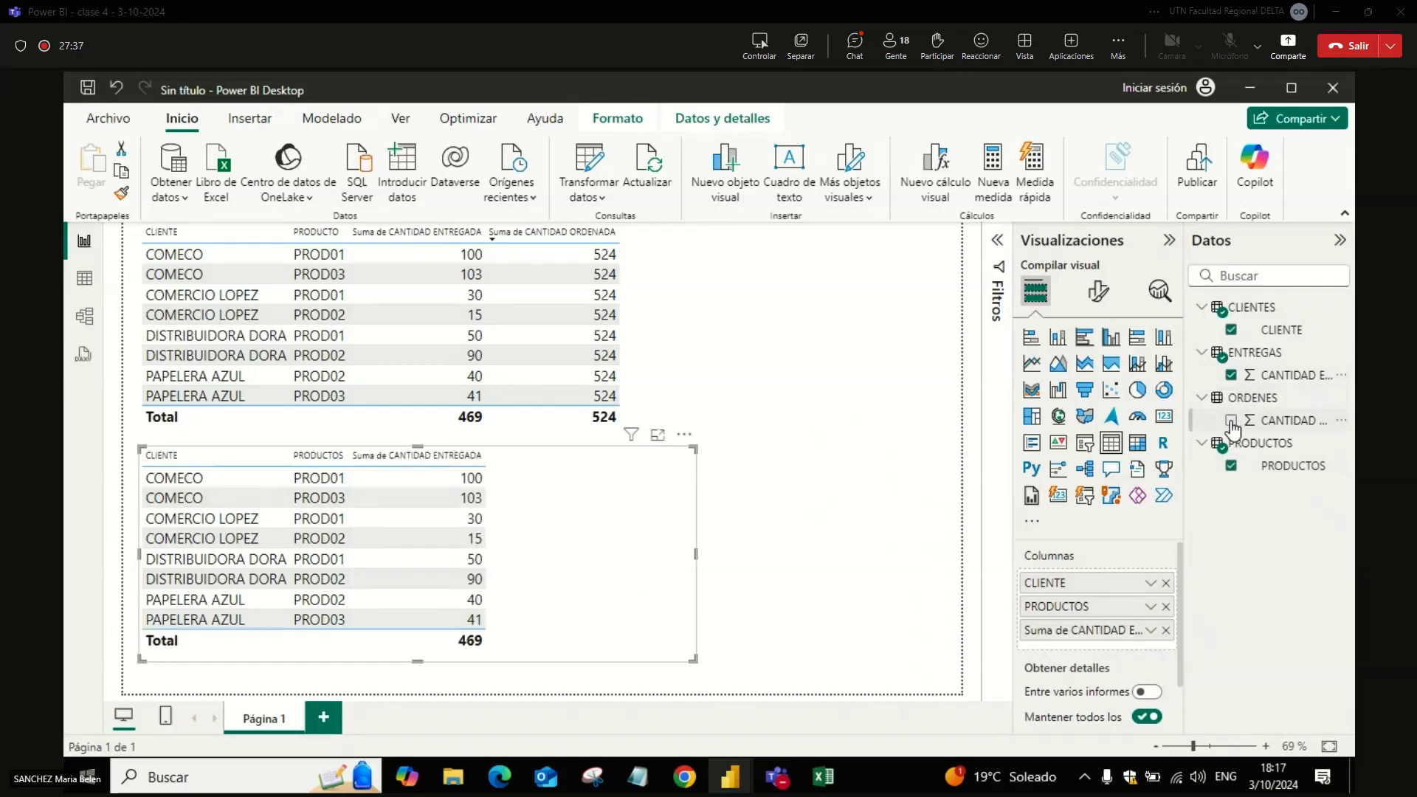
pyautogui.click(1231, 420)
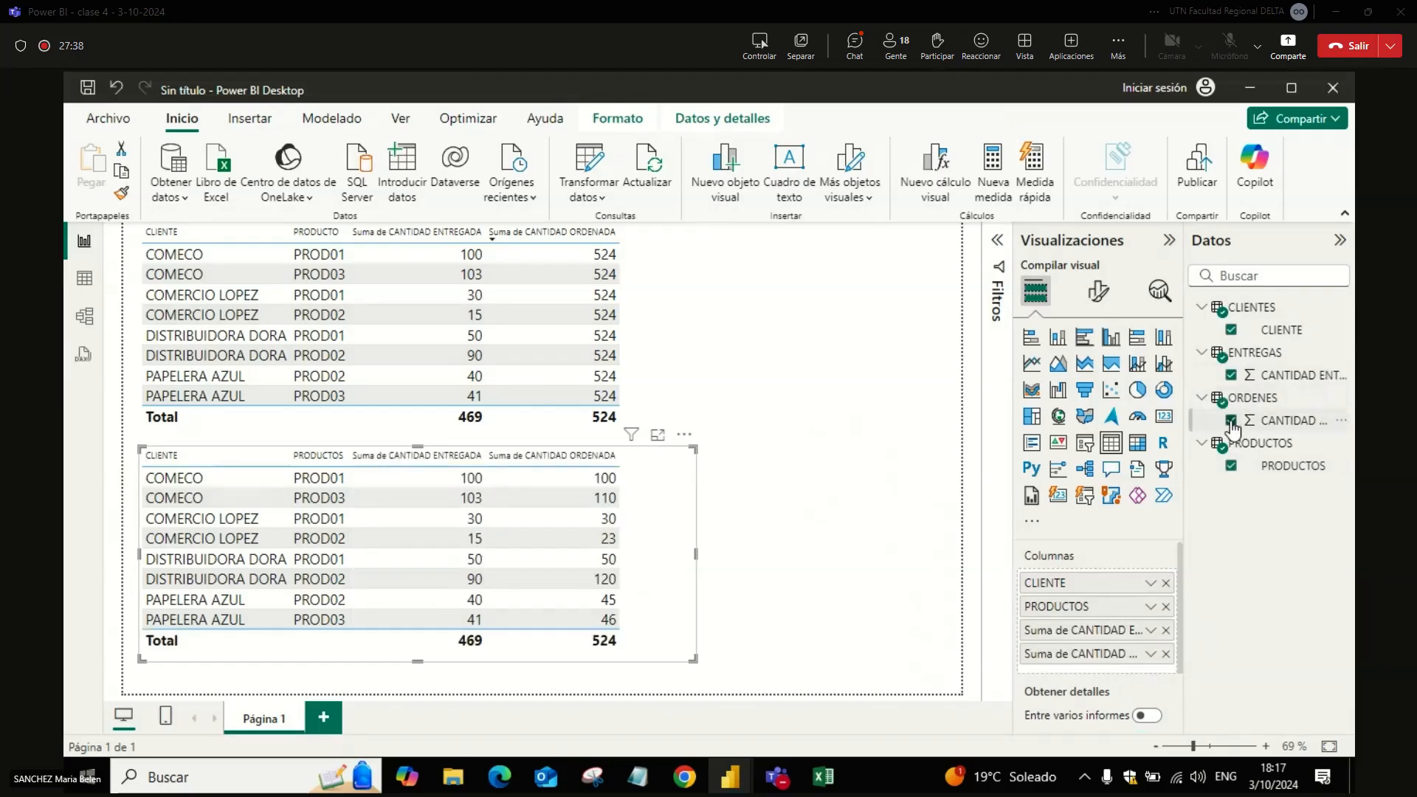
# Step: Try sorting the lower table by CANTIDAD ENTREGADA in both directions, and sort it ascending by CANTIDAD ORDENADA
pyautogui.click(639, 366)
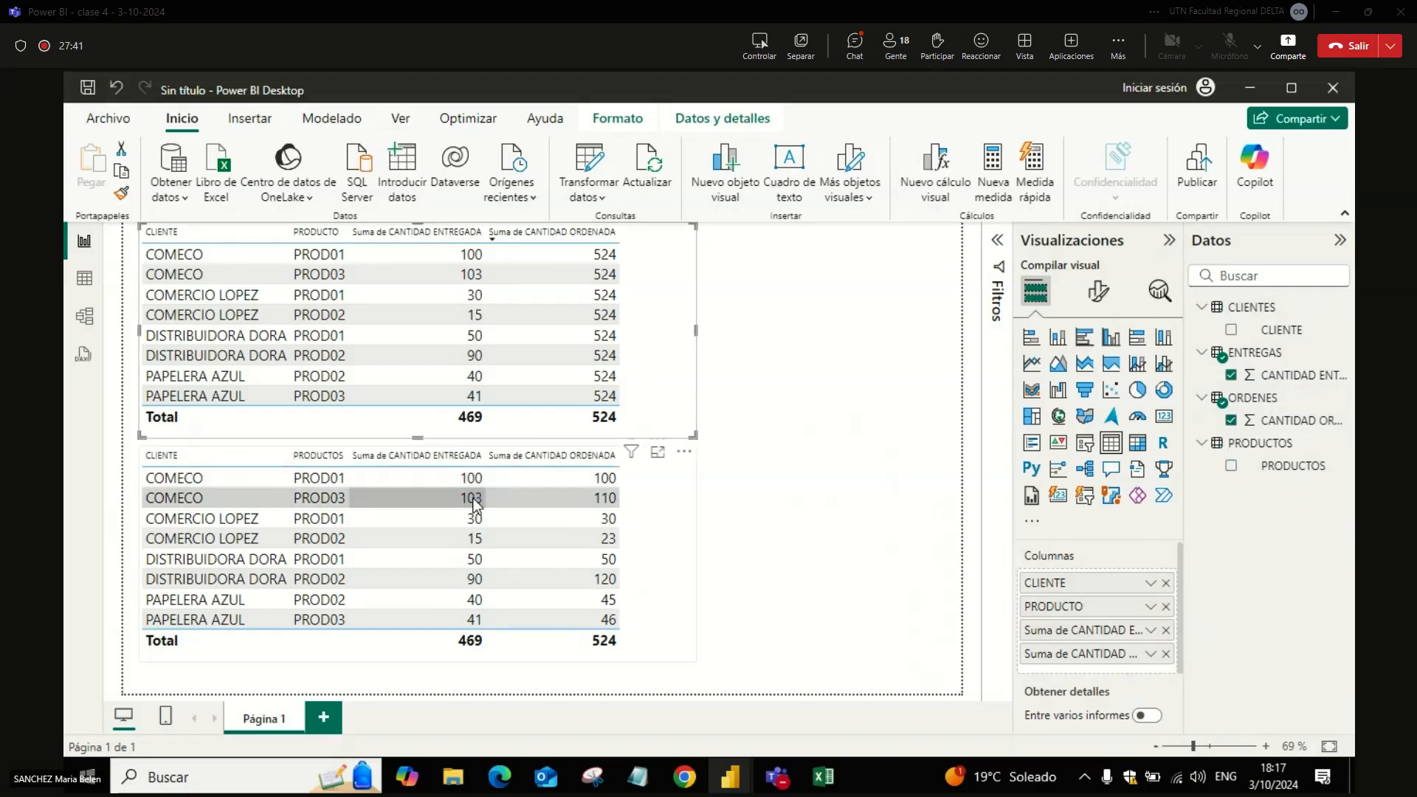
pyautogui.click(462, 456)
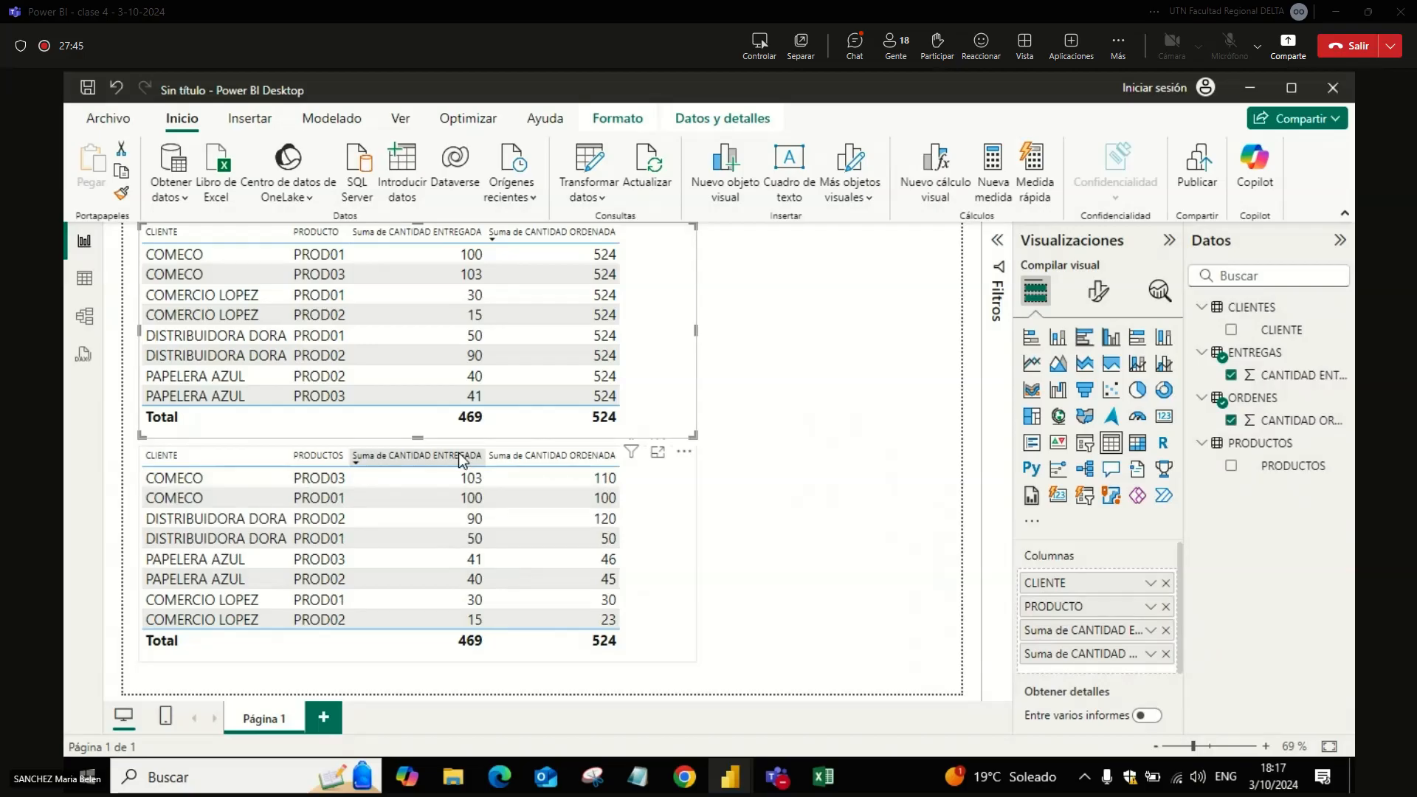
pyautogui.click(462, 457)
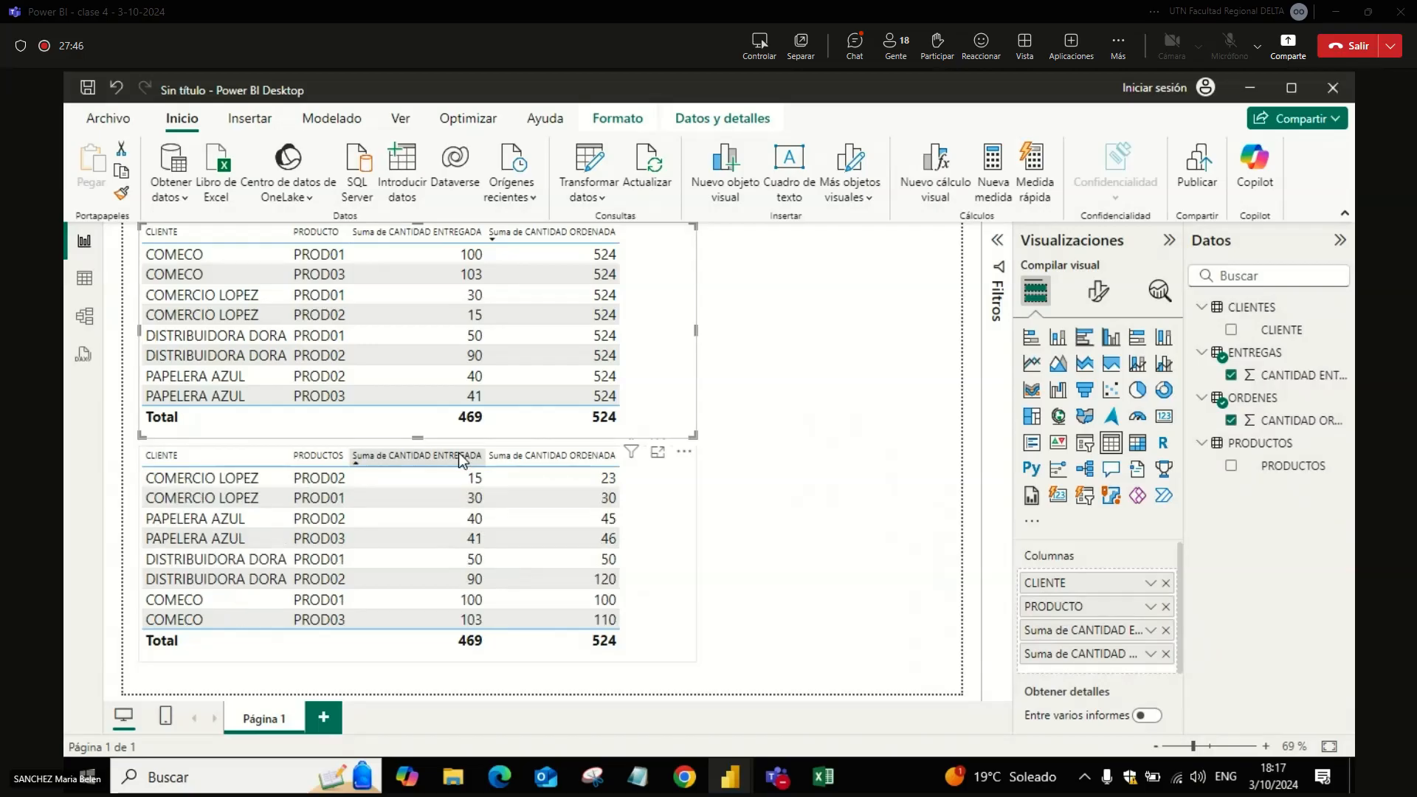
pyautogui.click(569, 456)
pyautogui.click(569, 457)
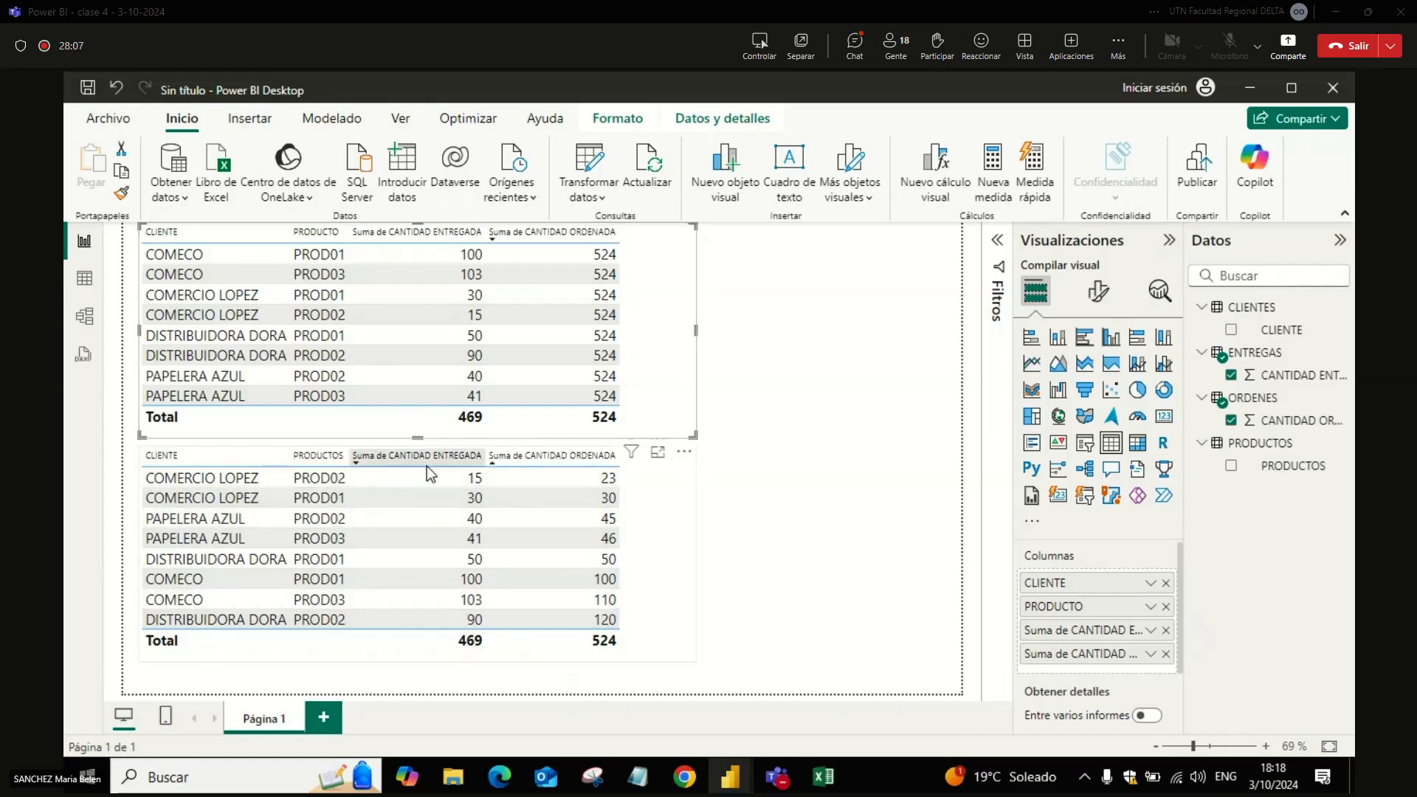
# Step: Delete the upper table, move the remaining one into the page's upper-left area, and shrink it to fit its columns
pyautogui.moveTo(684, 430); pyautogui.dragTo(649, 430)
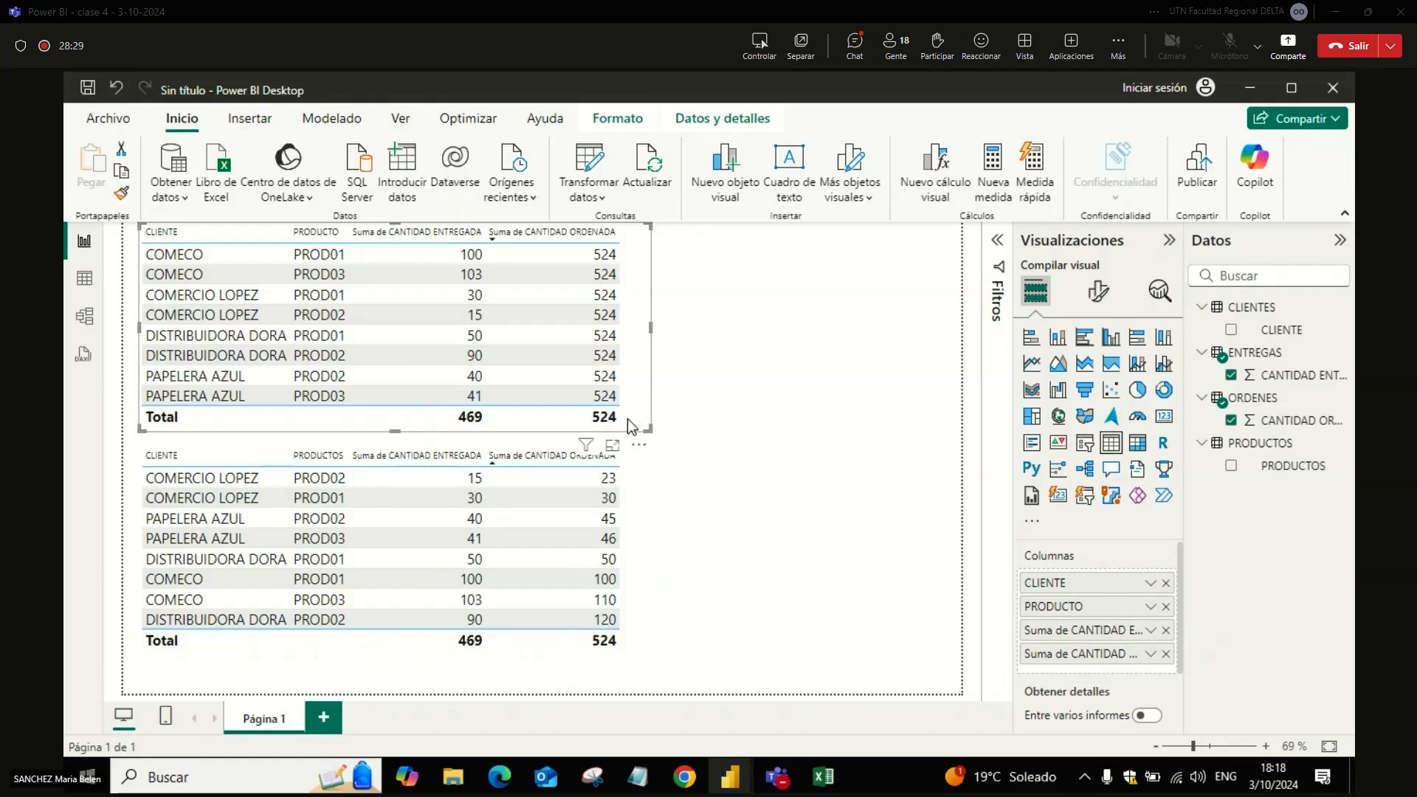
pyautogui.press('Delete')
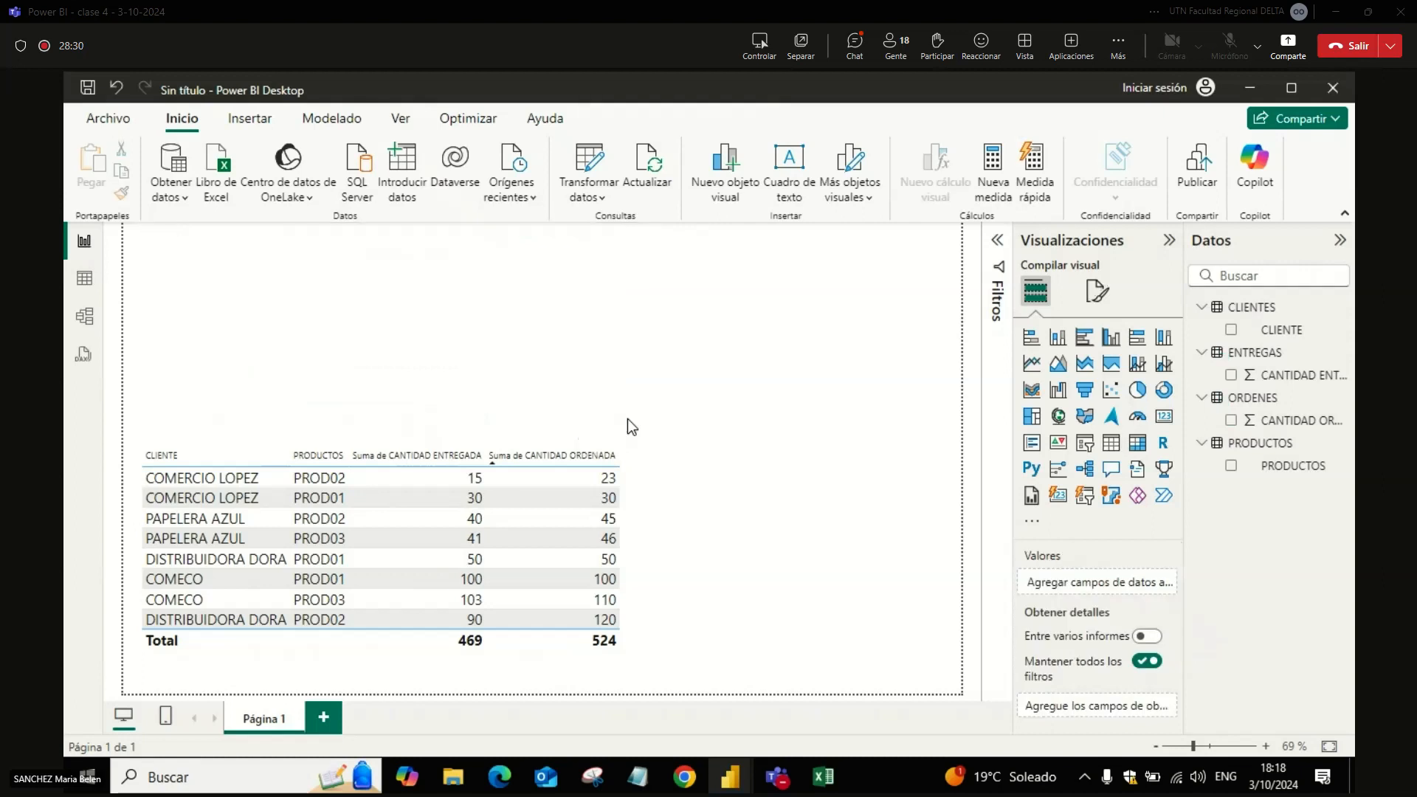
pyautogui.click(637, 483)
pyautogui.moveTo(654, 524); pyautogui.dragTo(641, 295)
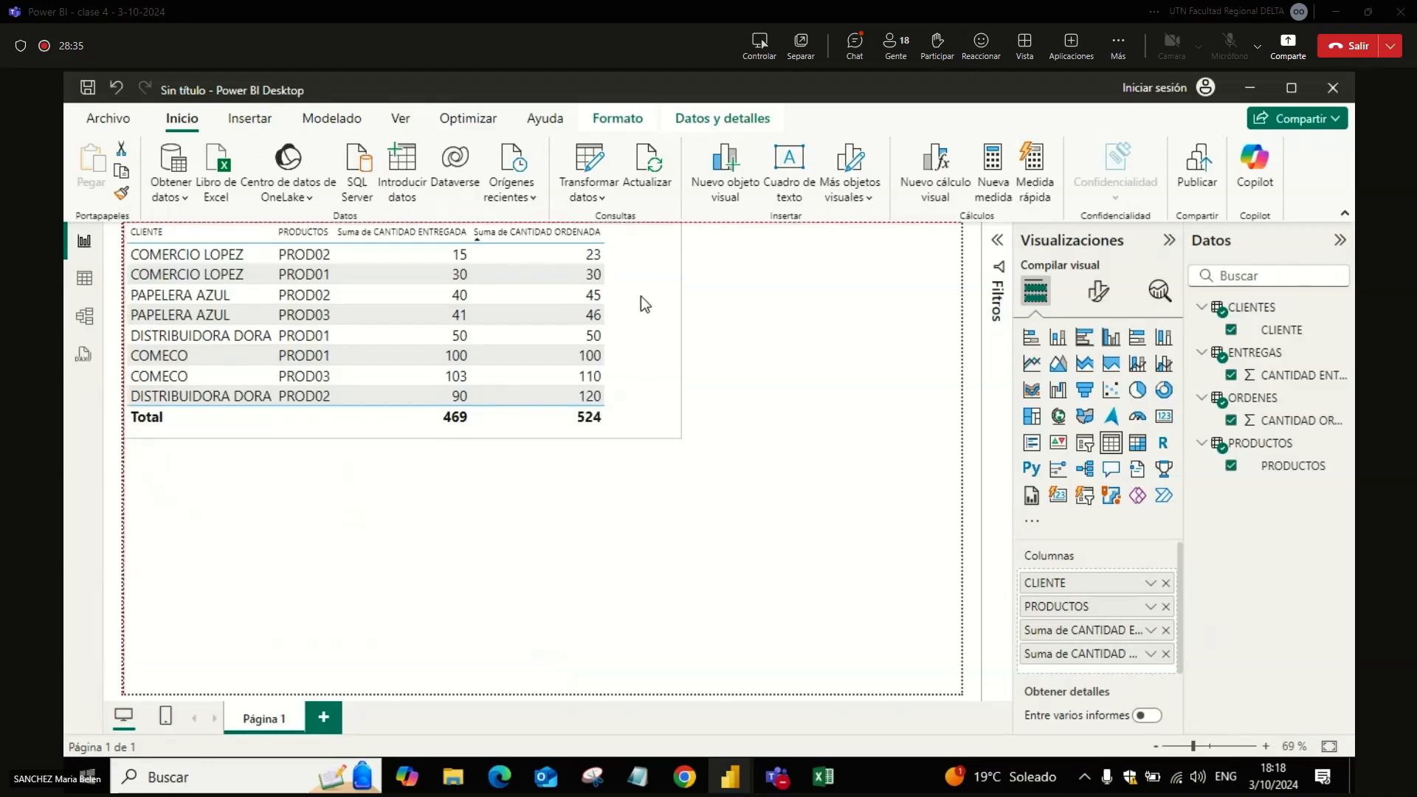
pyautogui.moveTo(680, 439); pyautogui.dragTo(627, 428)
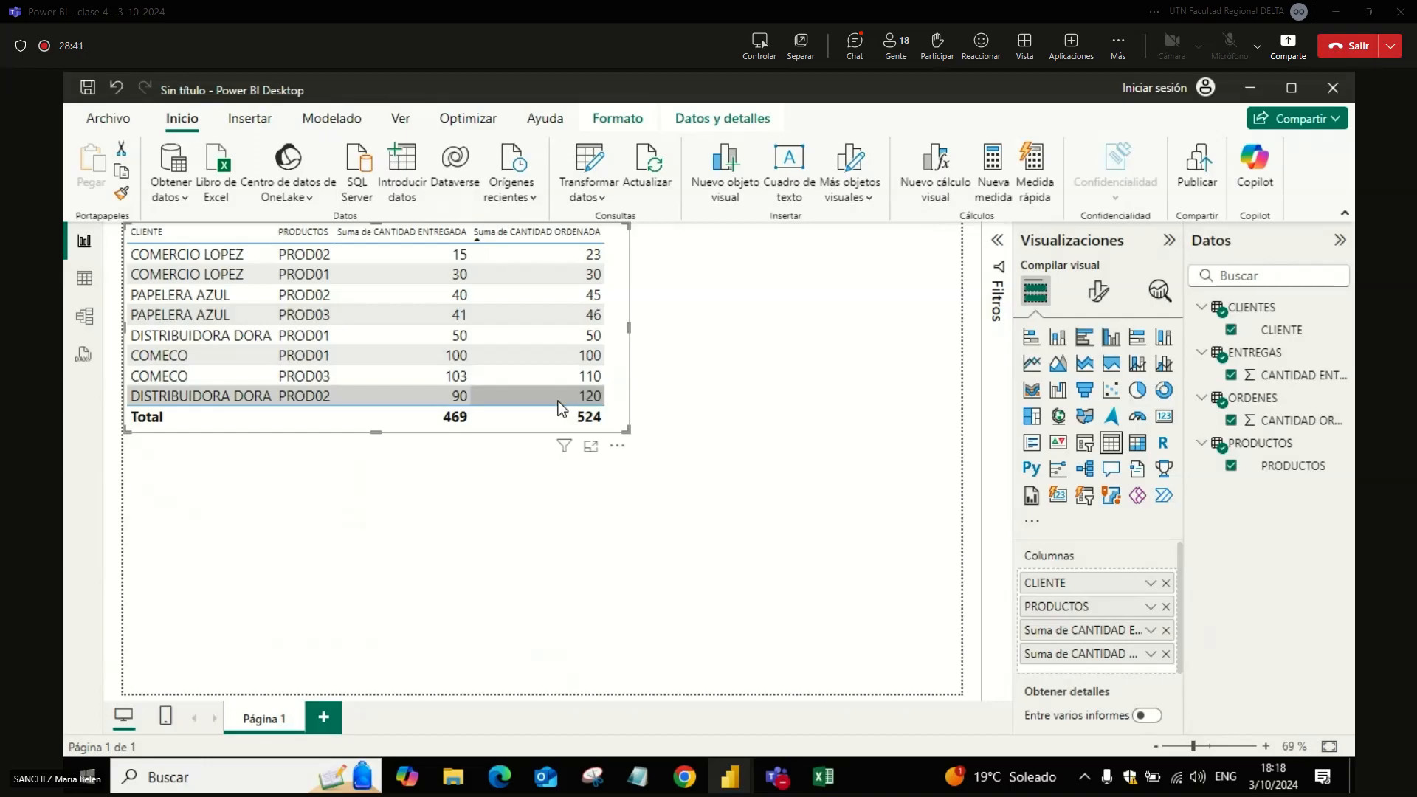
pyautogui.click(668, 490)
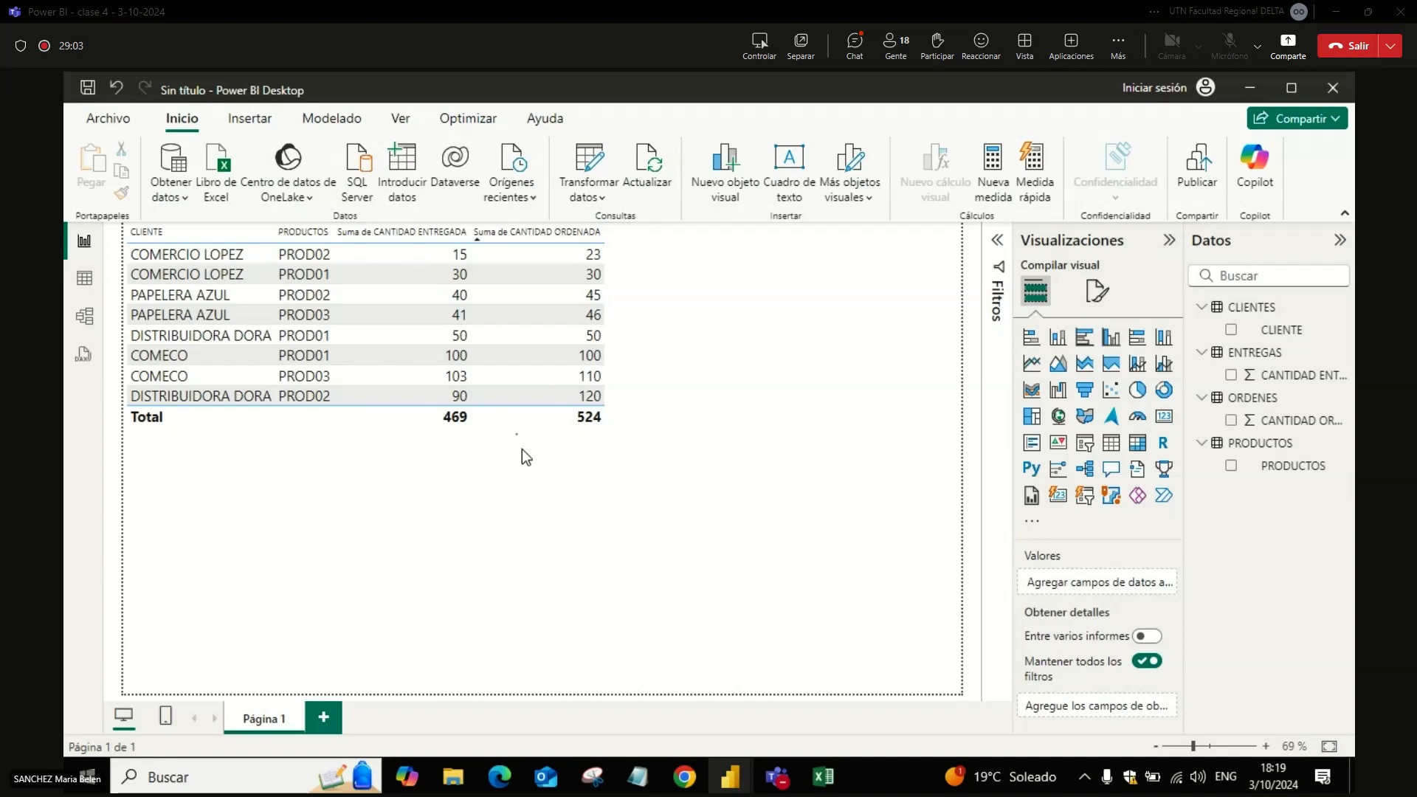
pyautogui.moveTo(499, 419); pyautogui.dragTo(515, 454)
pyautogui.click(933, 508)
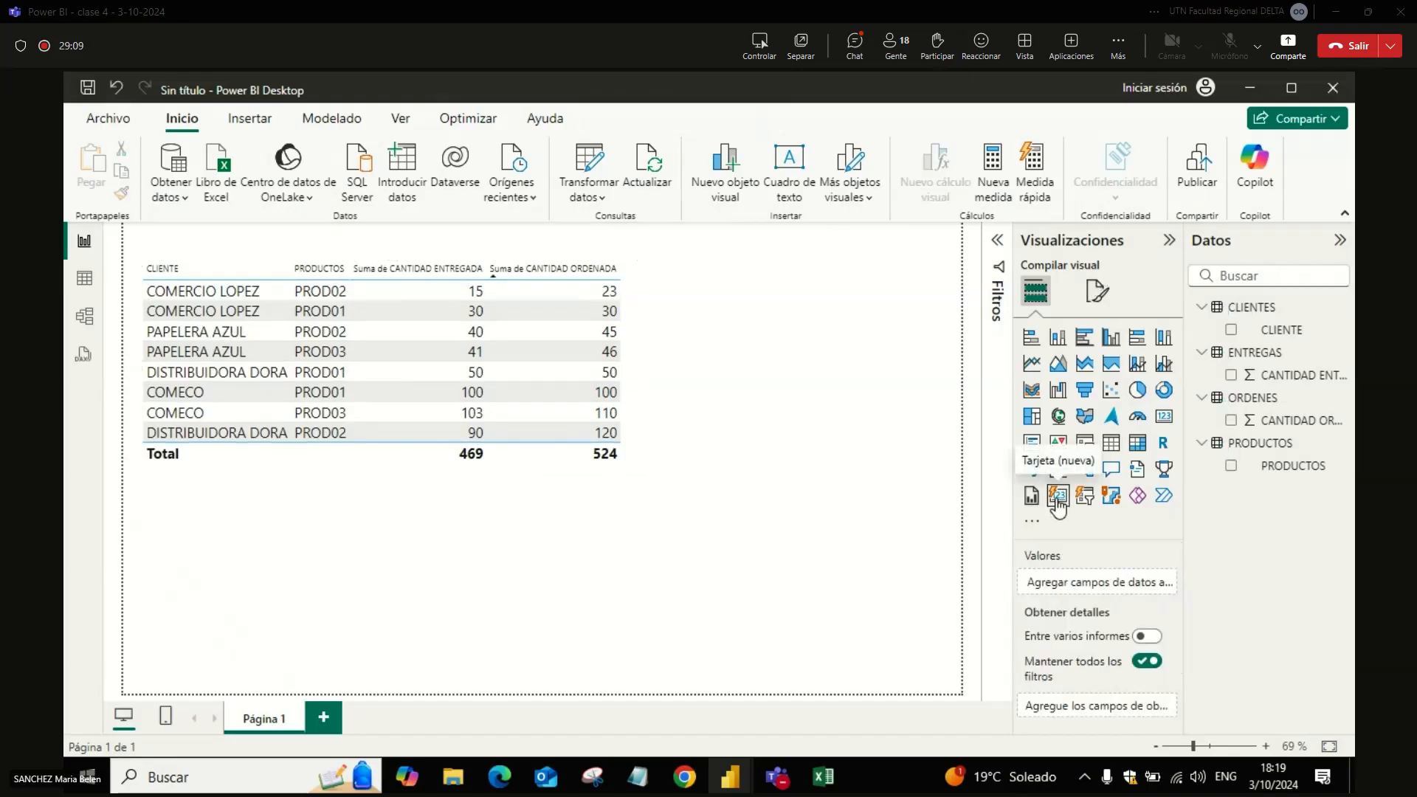
# Step: Add a standard slicer on the CLIENTE field from CLIENTES below the table and set its style to Mosaico
pyautogui.click(1084, 497)
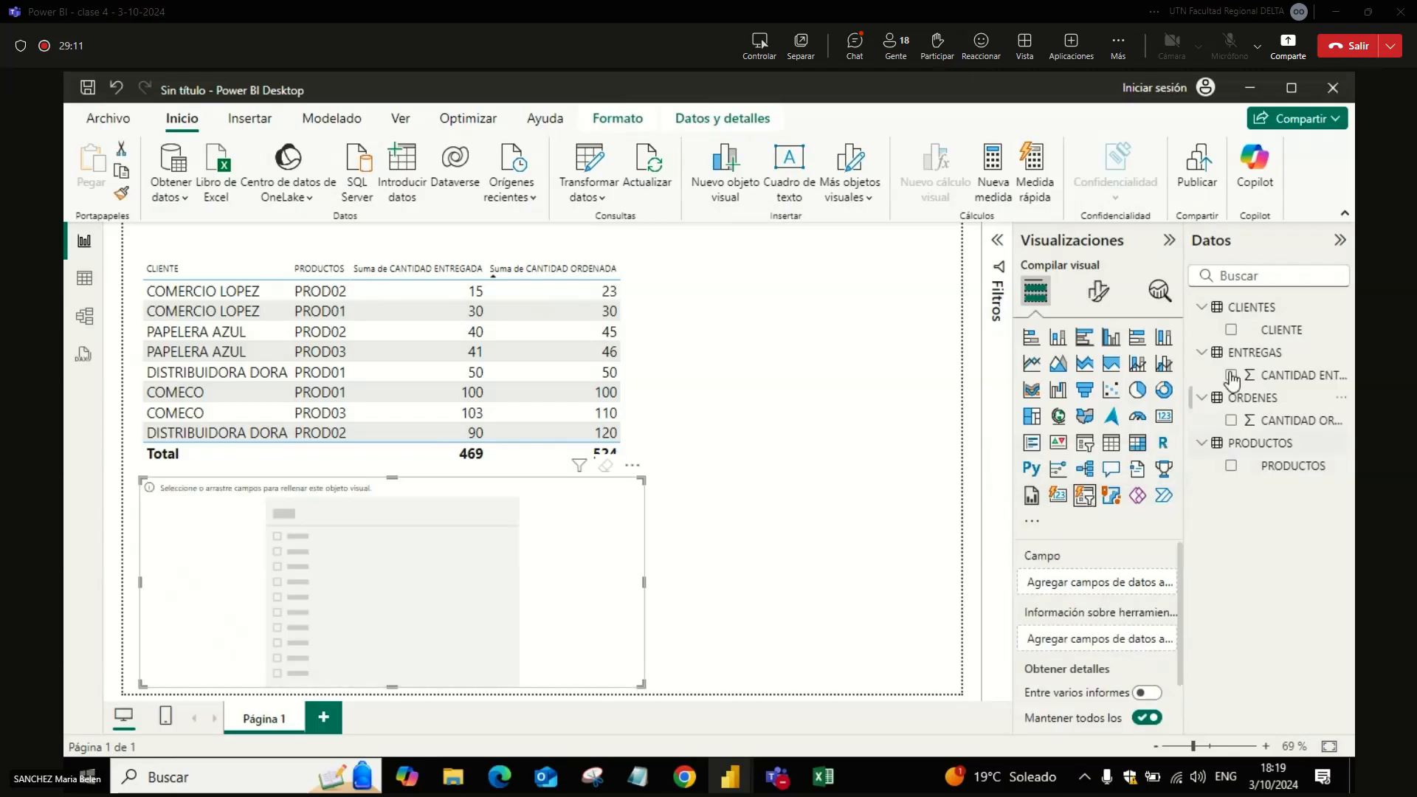
pyautogui.click(1231, 329)
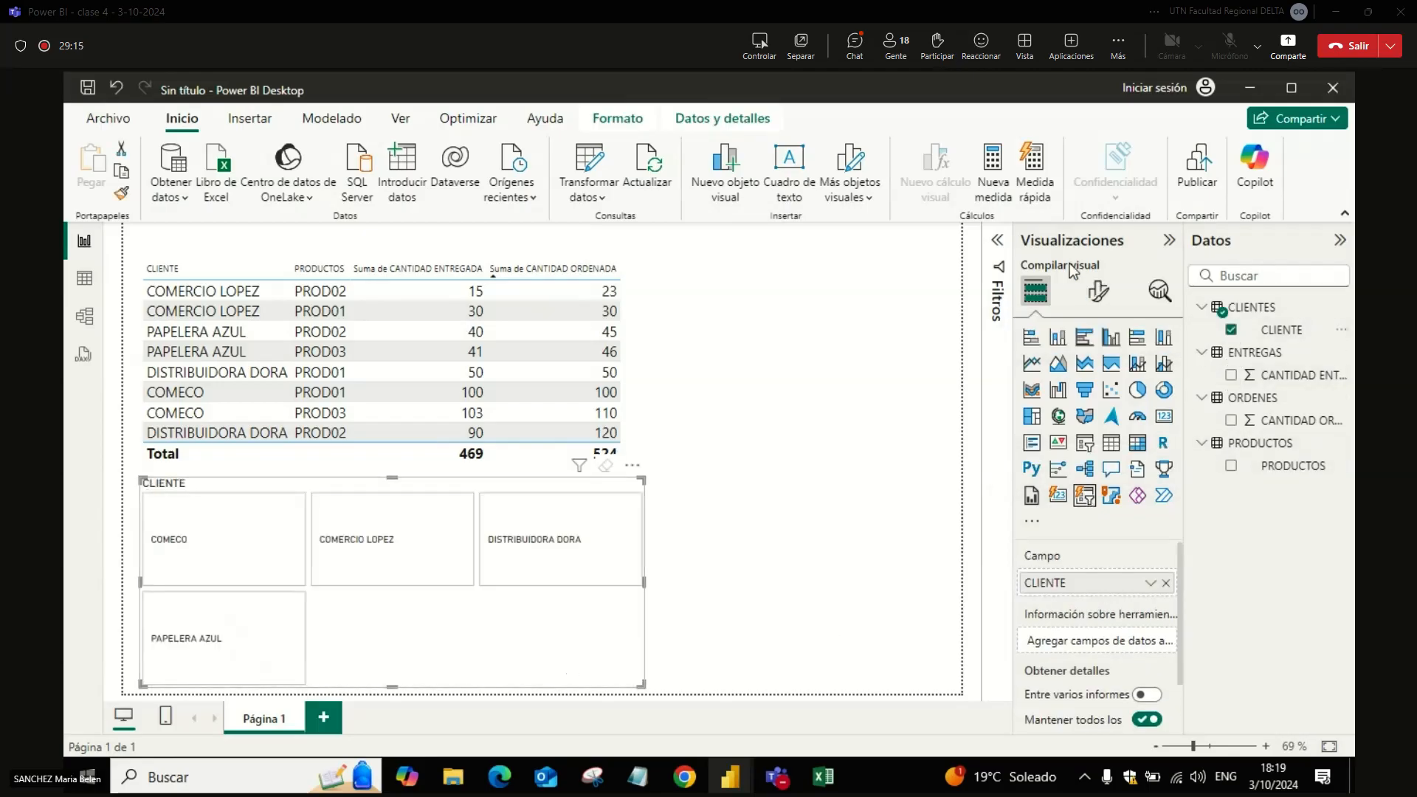
pyautogui.click(1094, 447)
pyautogui.click(1096, 290)
pyautogui.click(1092, 441)
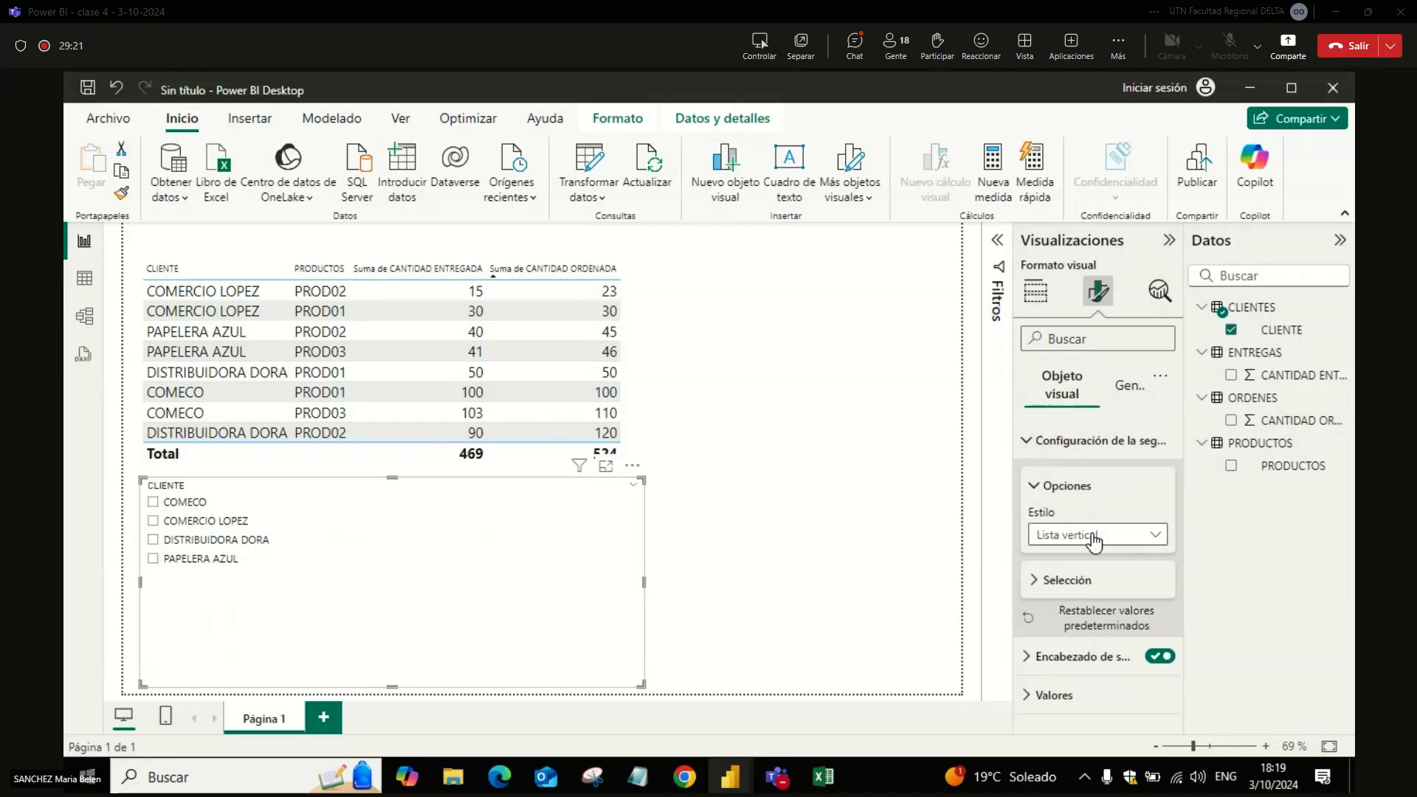
pyautogui.click(1093, 534)
pyautogui.click(1083, 581)
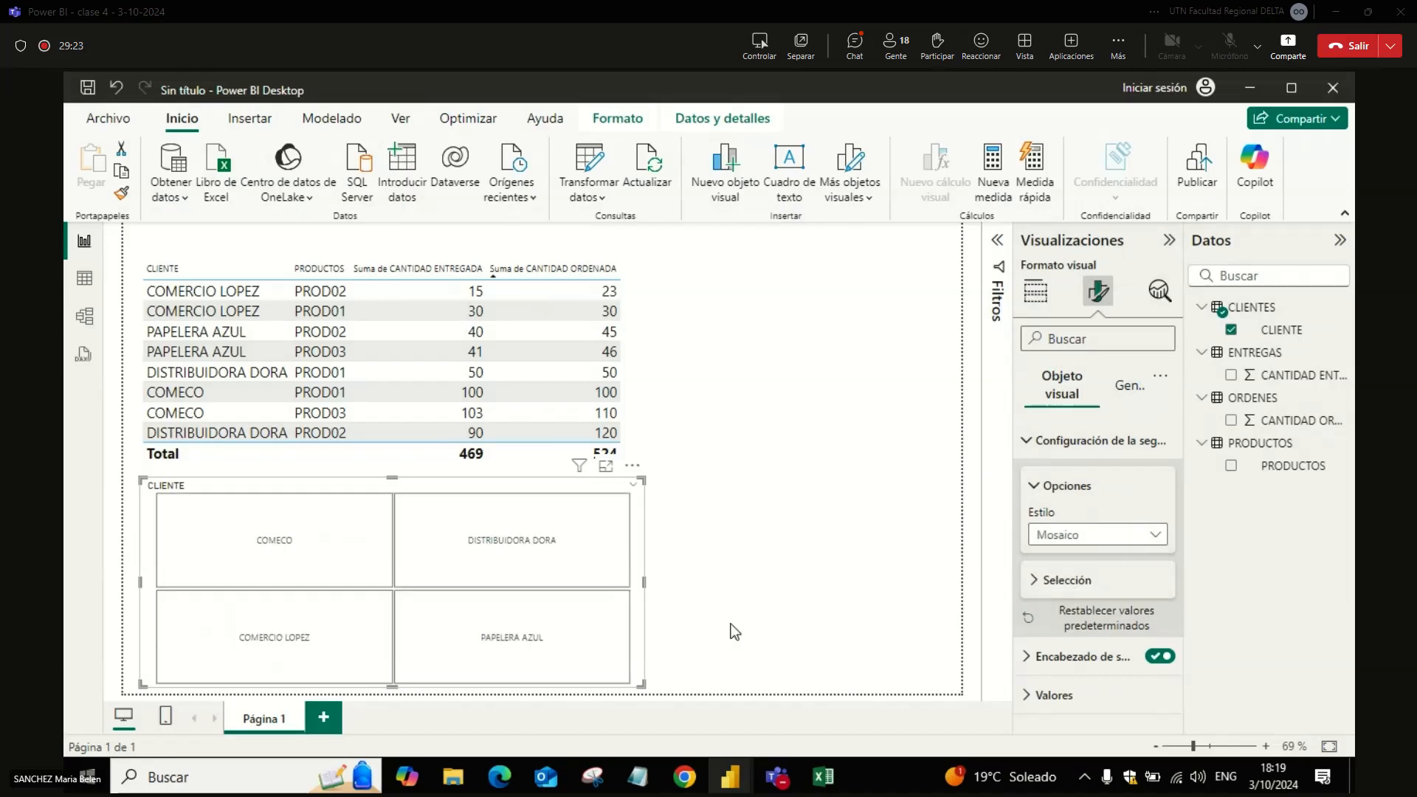
# Step: Move the CLIENTE slicer to the right of the table and narrow it so the two visuals do not overlap
pyautogui.moveTo(640, 637); pyautogui.dragTo(948, 420)
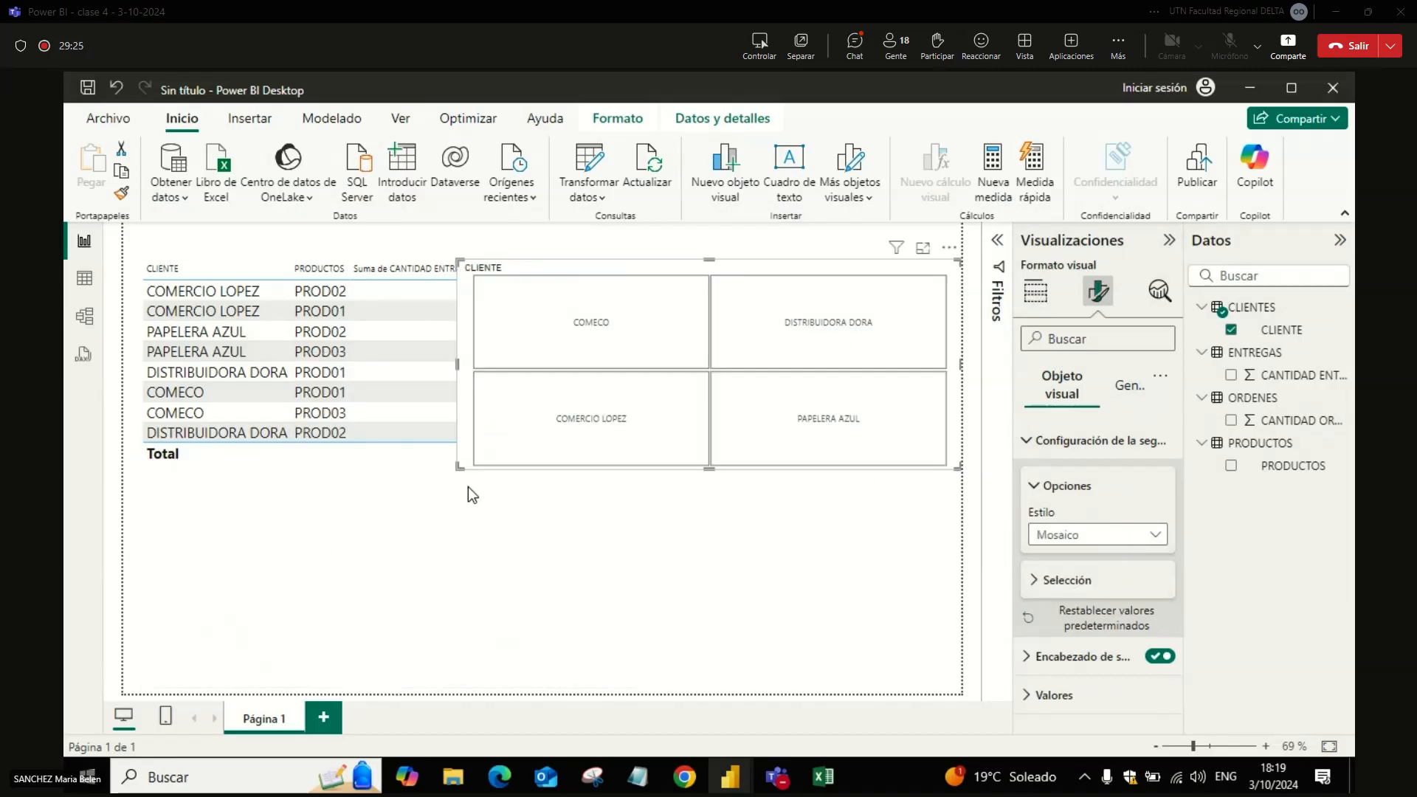
pyautogui.moveTo(456, 467); pyautogui.dragTo(636, 462)
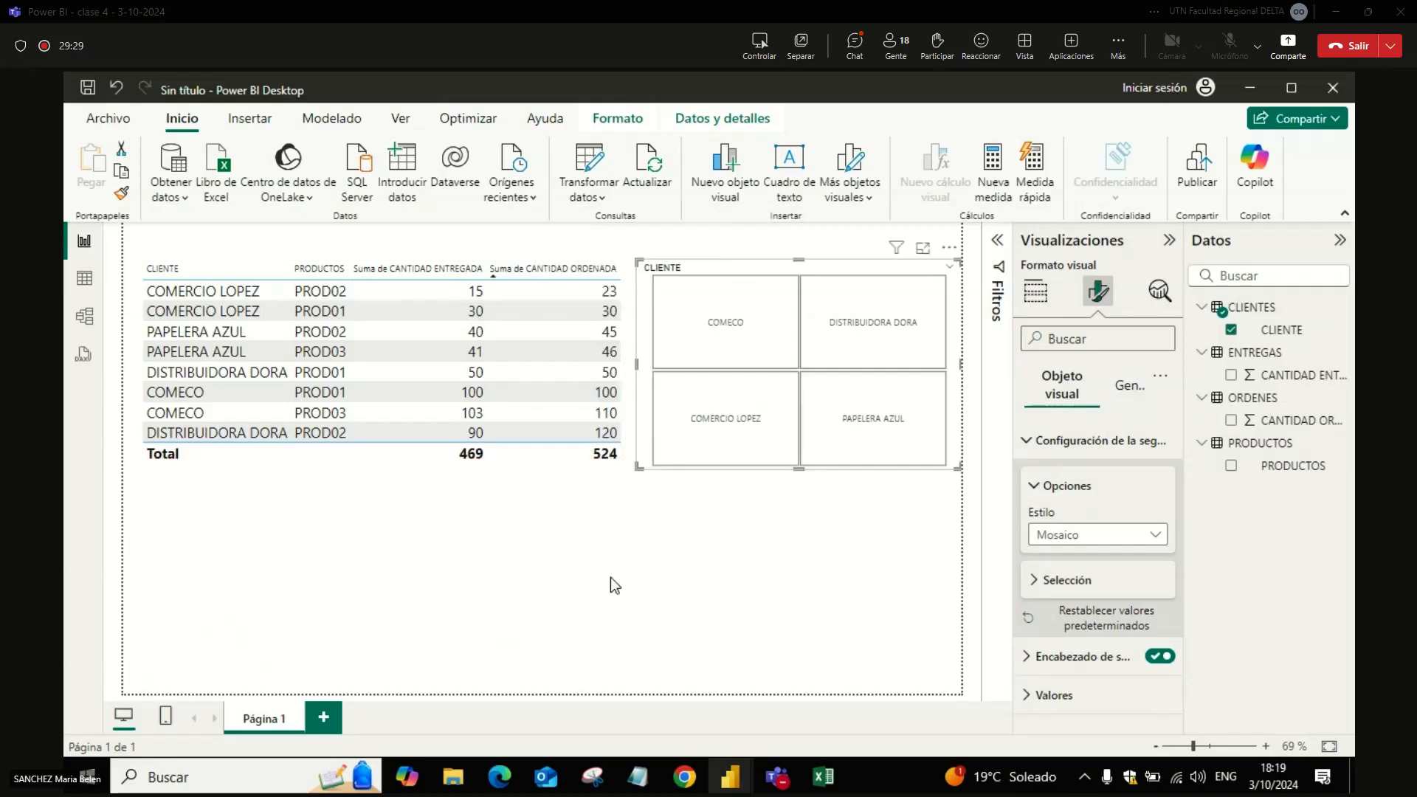
pyautogui.click(909, 510)
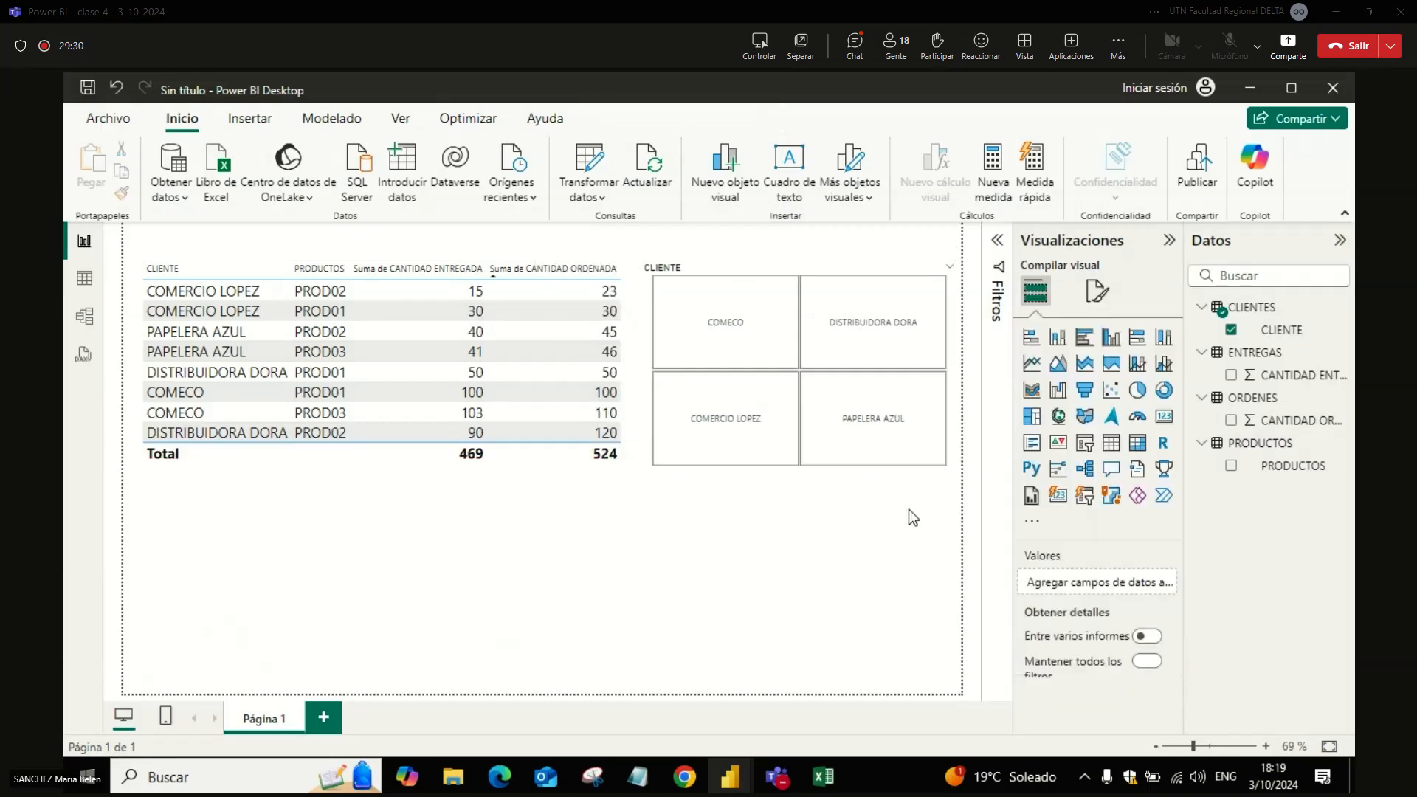
# Step: Add a clustered column chart of CANTIDAD ORDENADA by PRODUCTOS below the table and reduce its size slightly
pyautogui.click(1113, 339)
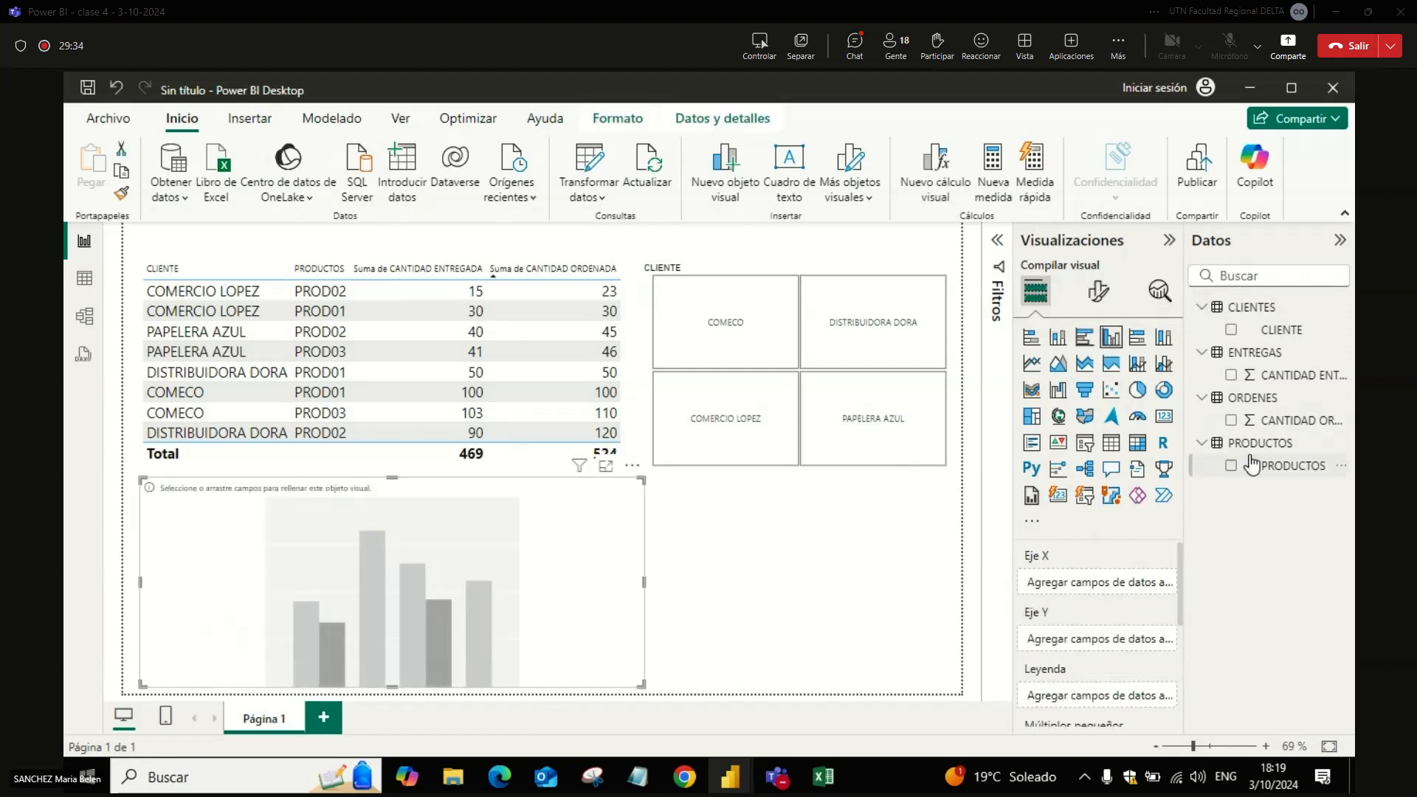
pyautogui.click(1231, 421)
pyautogui.click(1231, 466)
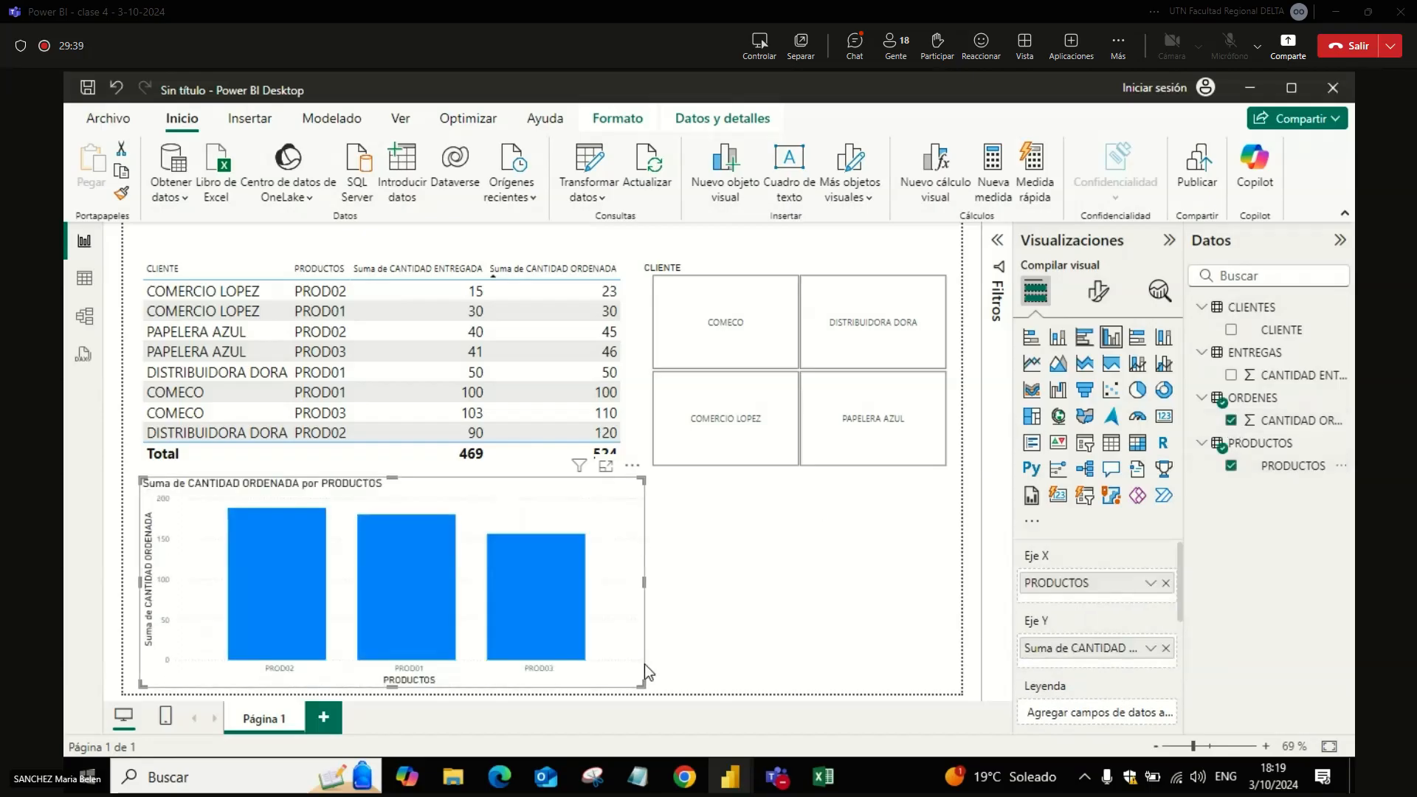
pyautogui.moveTo(643, 478)
pyautogui.mouseDown()
pyautogui.moveTo(607, 495)
pyautogui.moveTo(620, 492)
pyautogui.mouseUp()
pyautogui.click(849, 494)
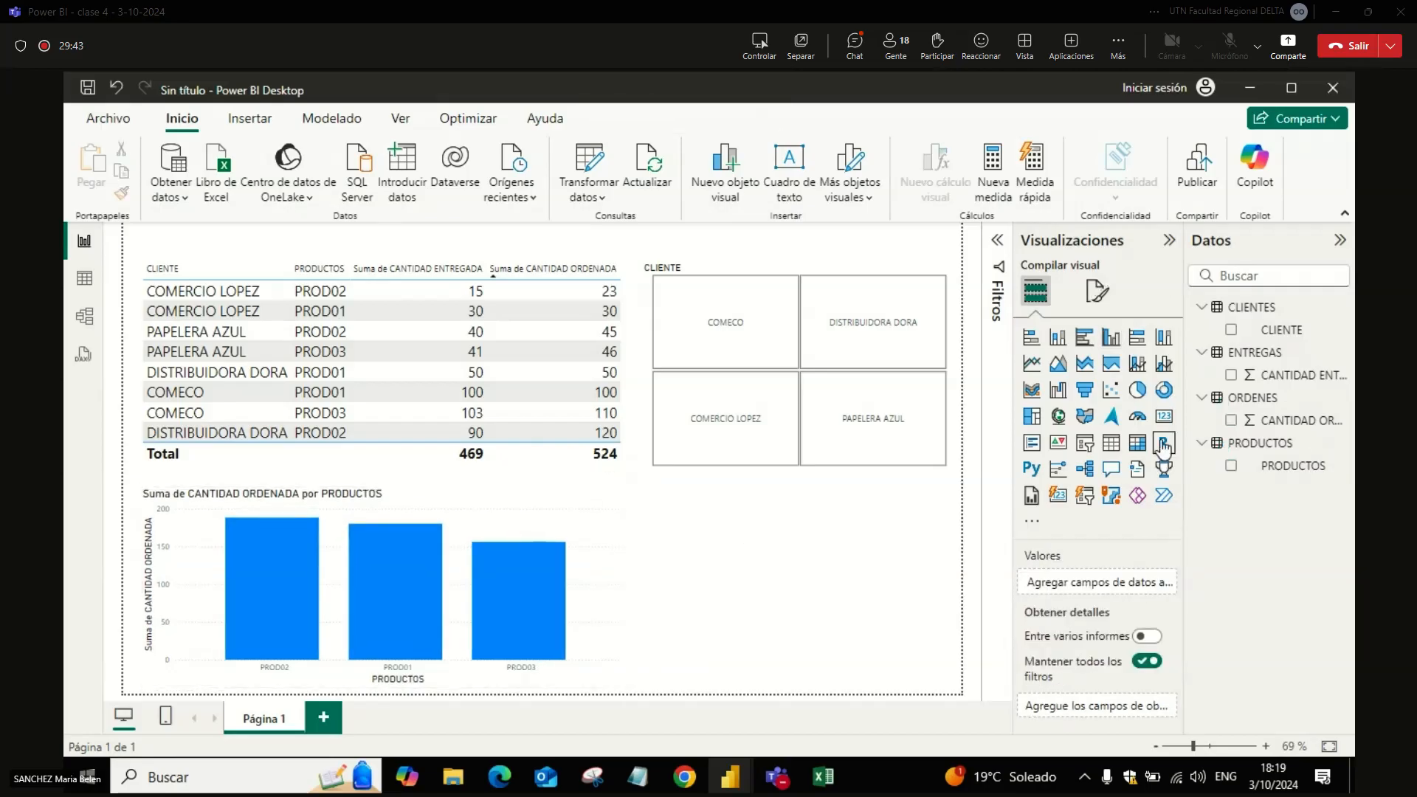
# Step: Add a gauge beside the column chart with CANTIDAD ENTREGADA as its value and CANTIDAD ORDENADA as its maximum
pyautogui.click(1137, 416)
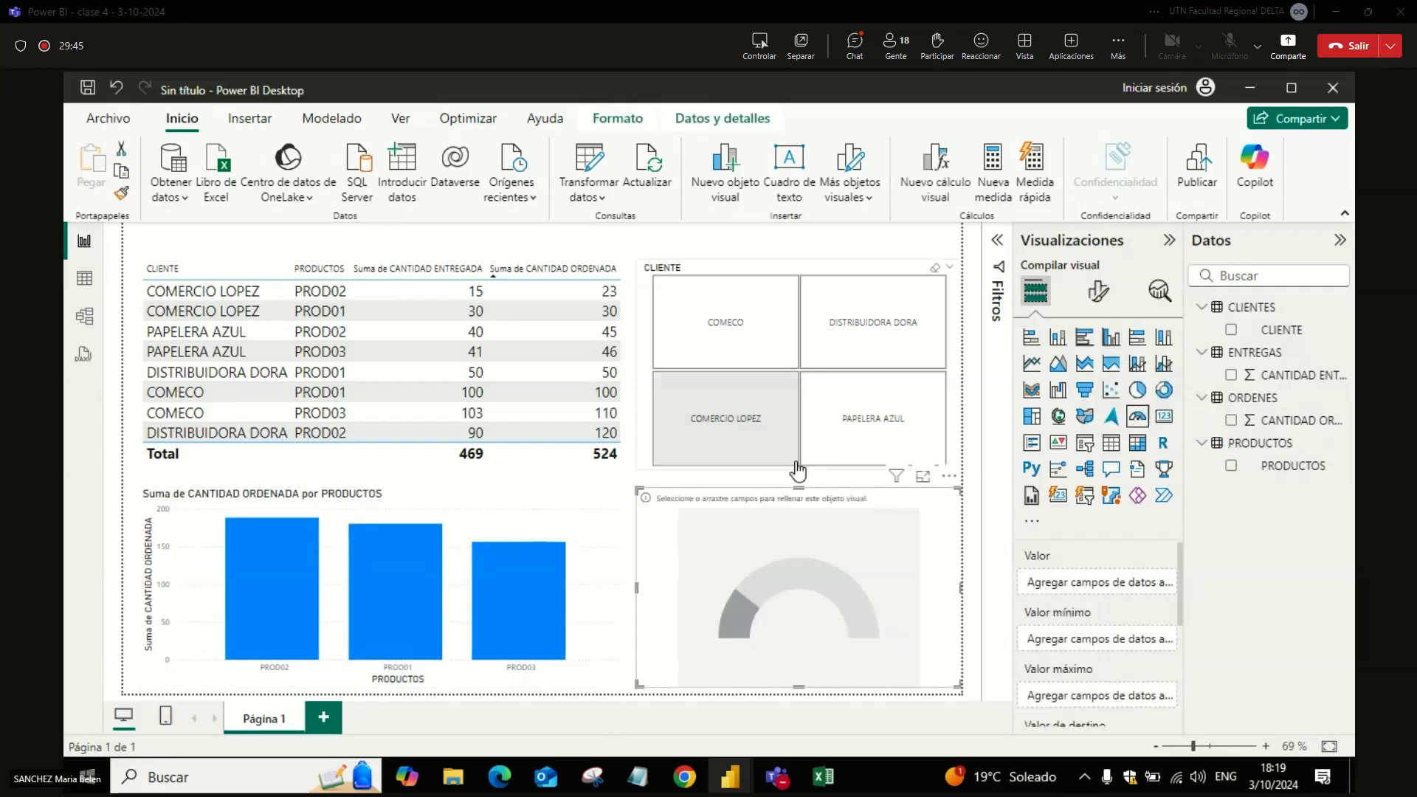
pyautogui.moveTo(827, 523); pyautogui.dragTo(816, 519)
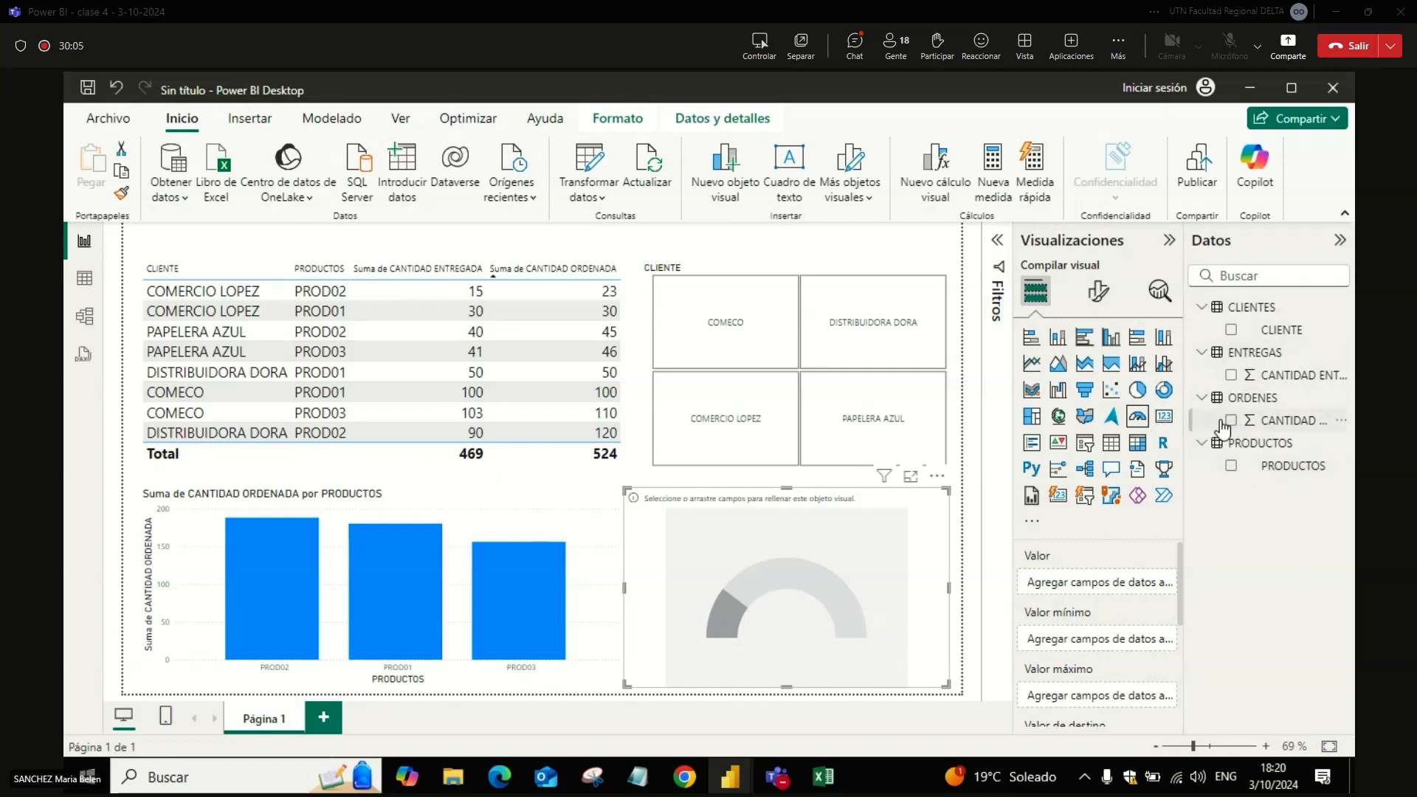
pyautogui.click(1231, 375)
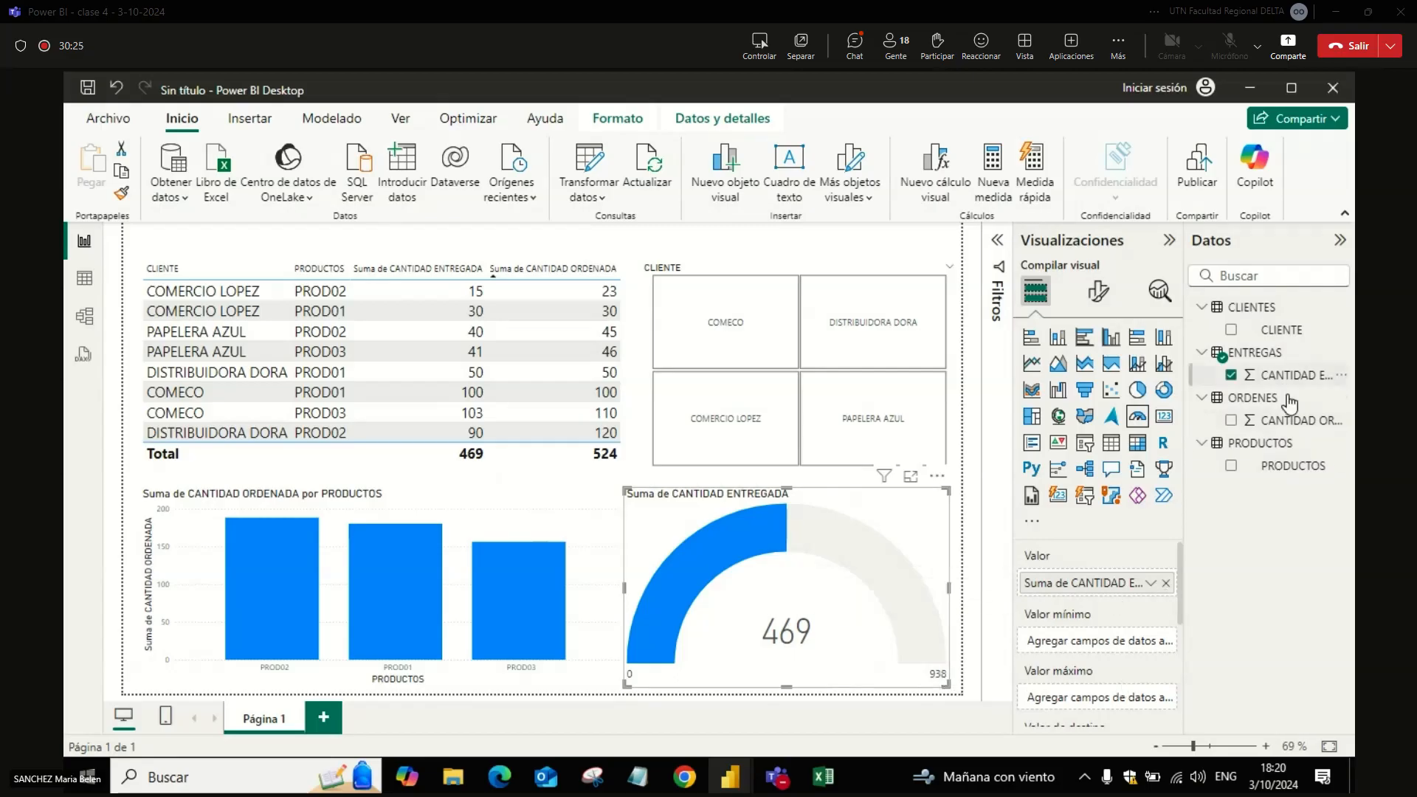
pyautogui.moveTo(1295, 427); pyautogui.dragTo(1127, 688)
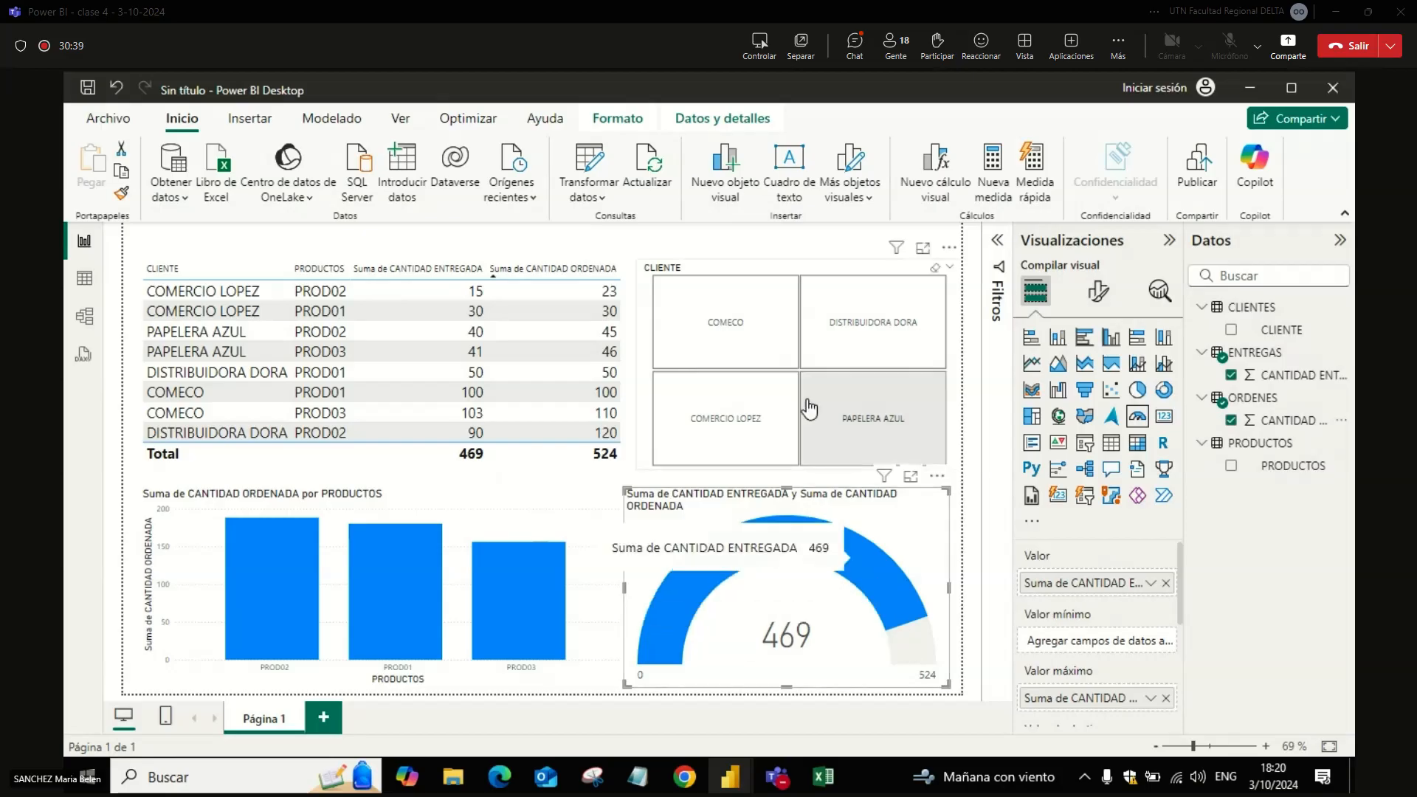
# Step: Test the slicer by filtering the report by COMECO, DISTRIBUIDORA DORA, COMERCIO LOPEZ and PAPELERA AZUL, and clear the selection
pyautogui.click(766, 325)
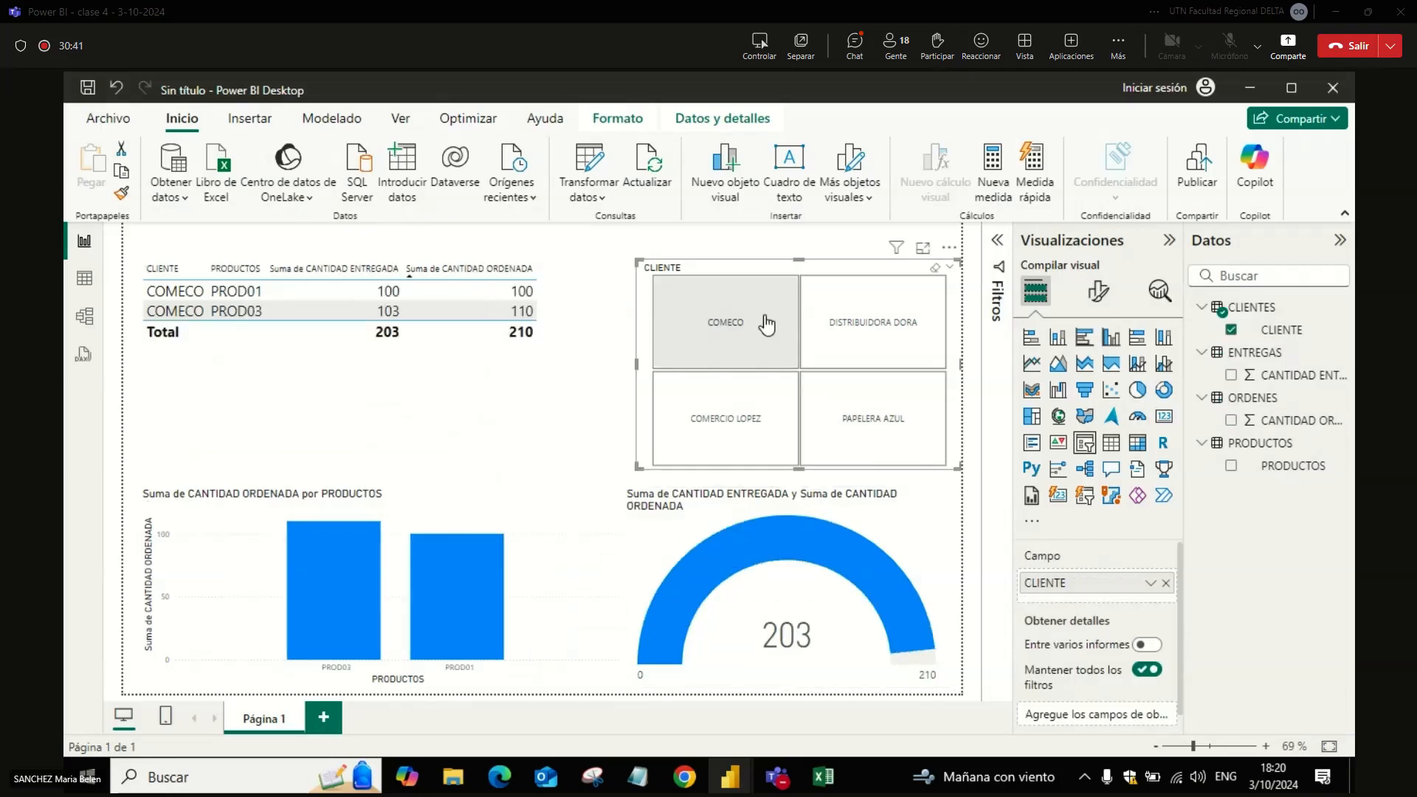
pyautogui.click(831, 338)
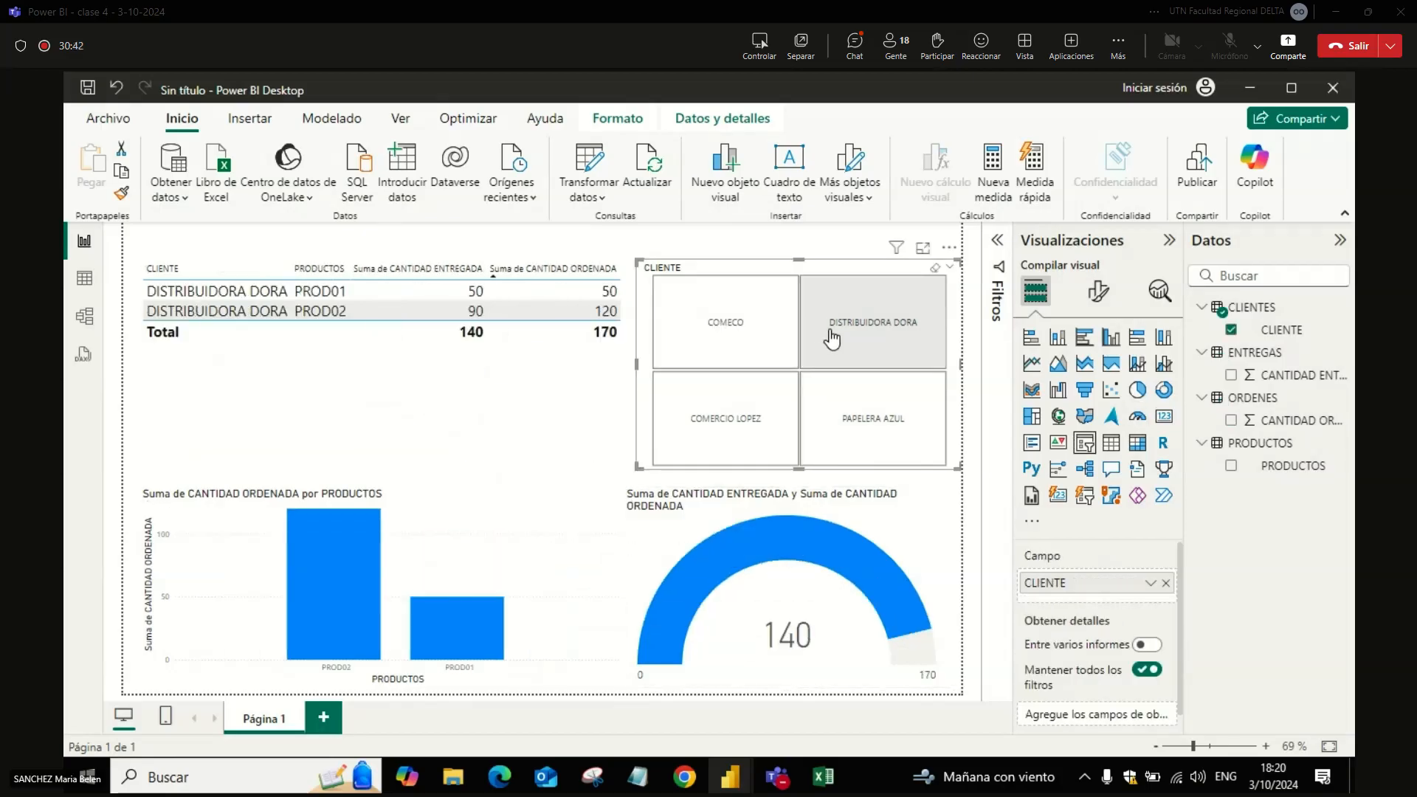
pyautogui.click(738, 419)
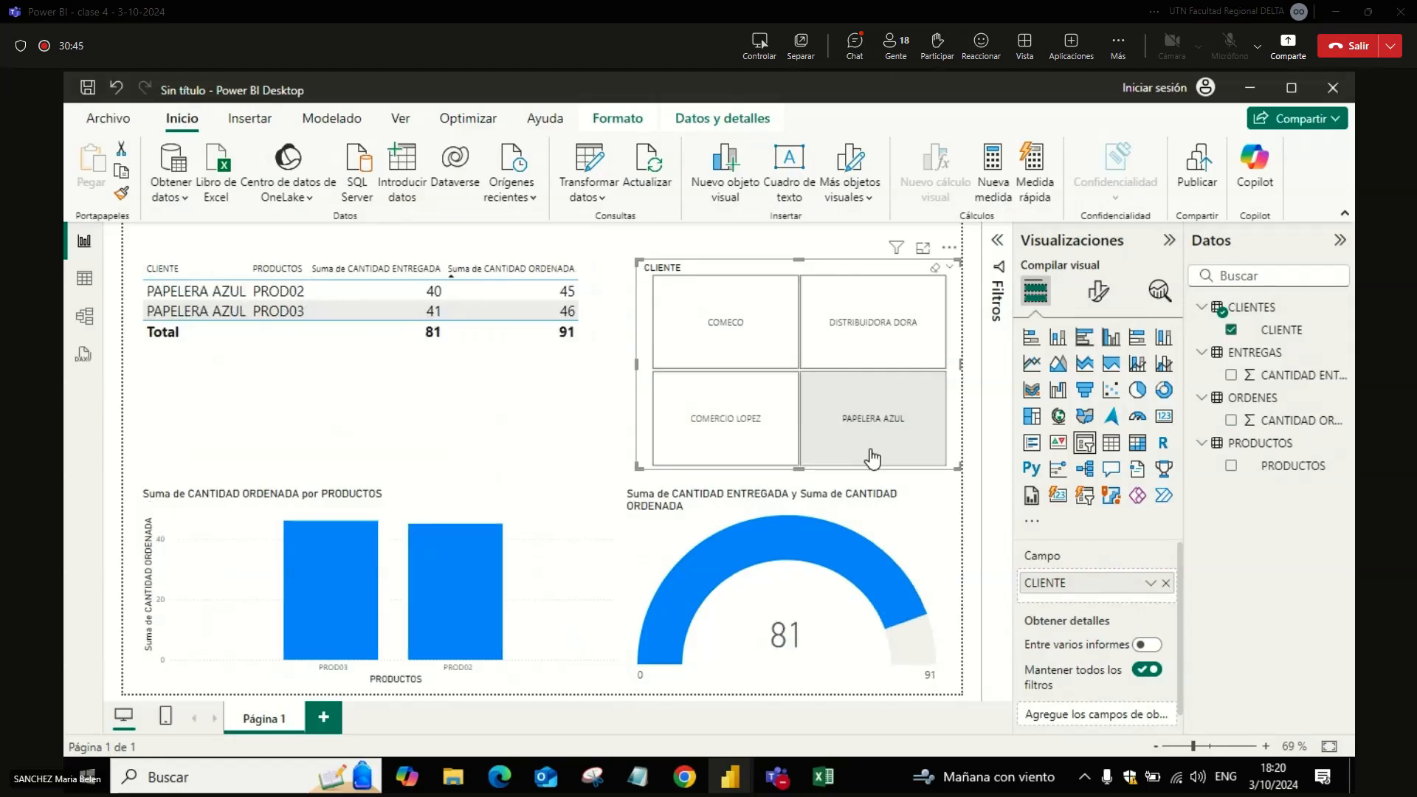
pyautogui.click(807, 440)
pyautogui.click(797, 435)
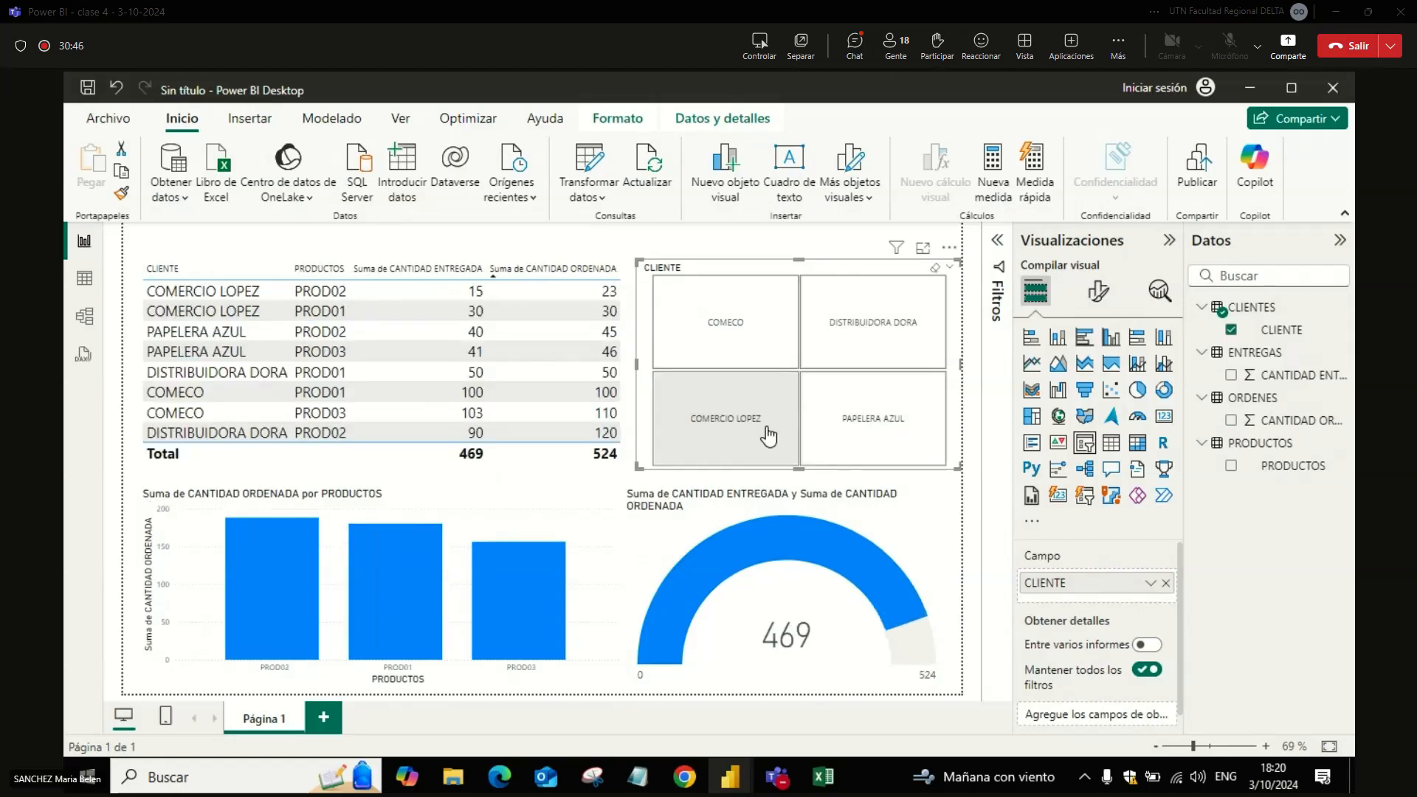
pyautogui.click(819, 440)
pyautogui.click(841, 443)
pyautogui.hotkey('alt', 'Tab')
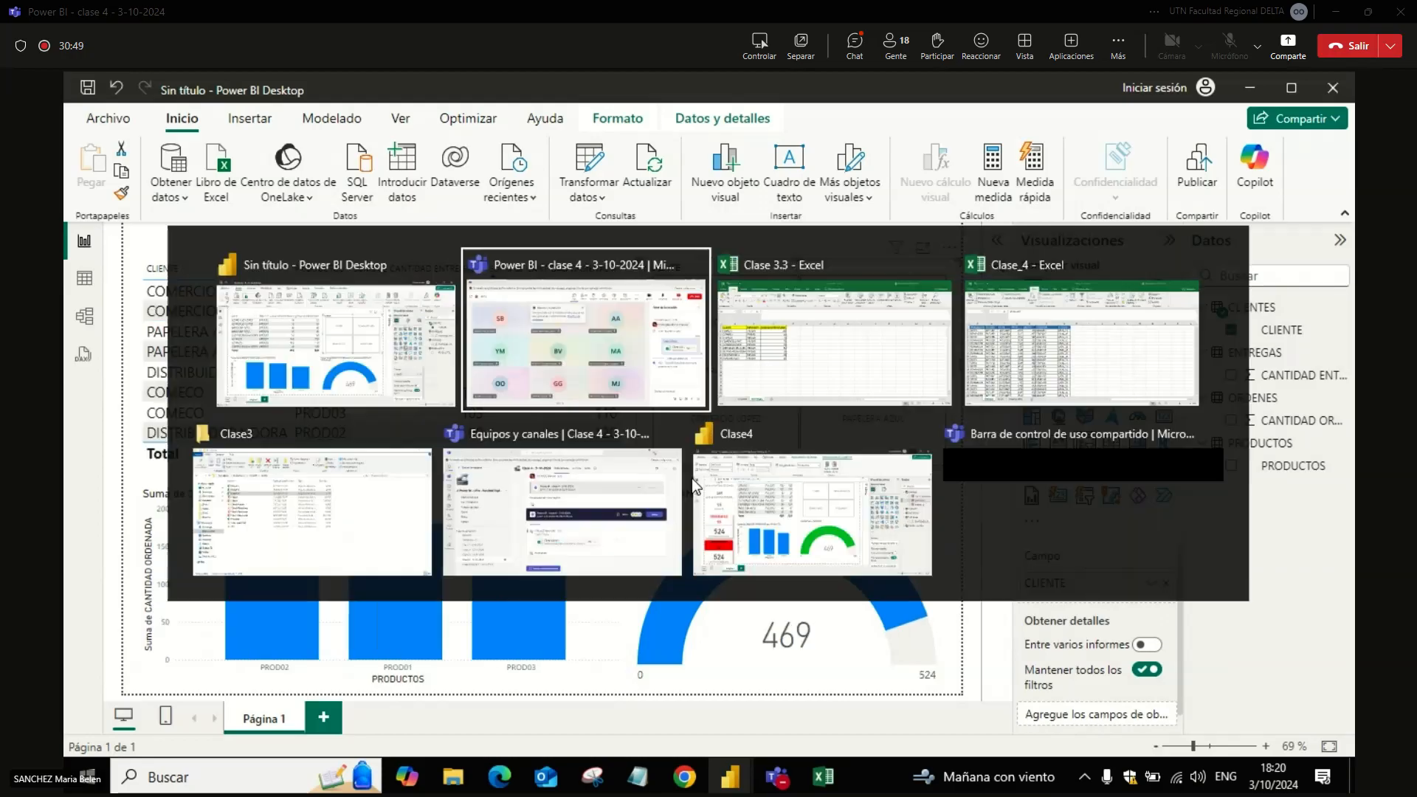
pyautogui.hotkey('alt', 'Tab')
pyautogui.moveTo(759, 533)
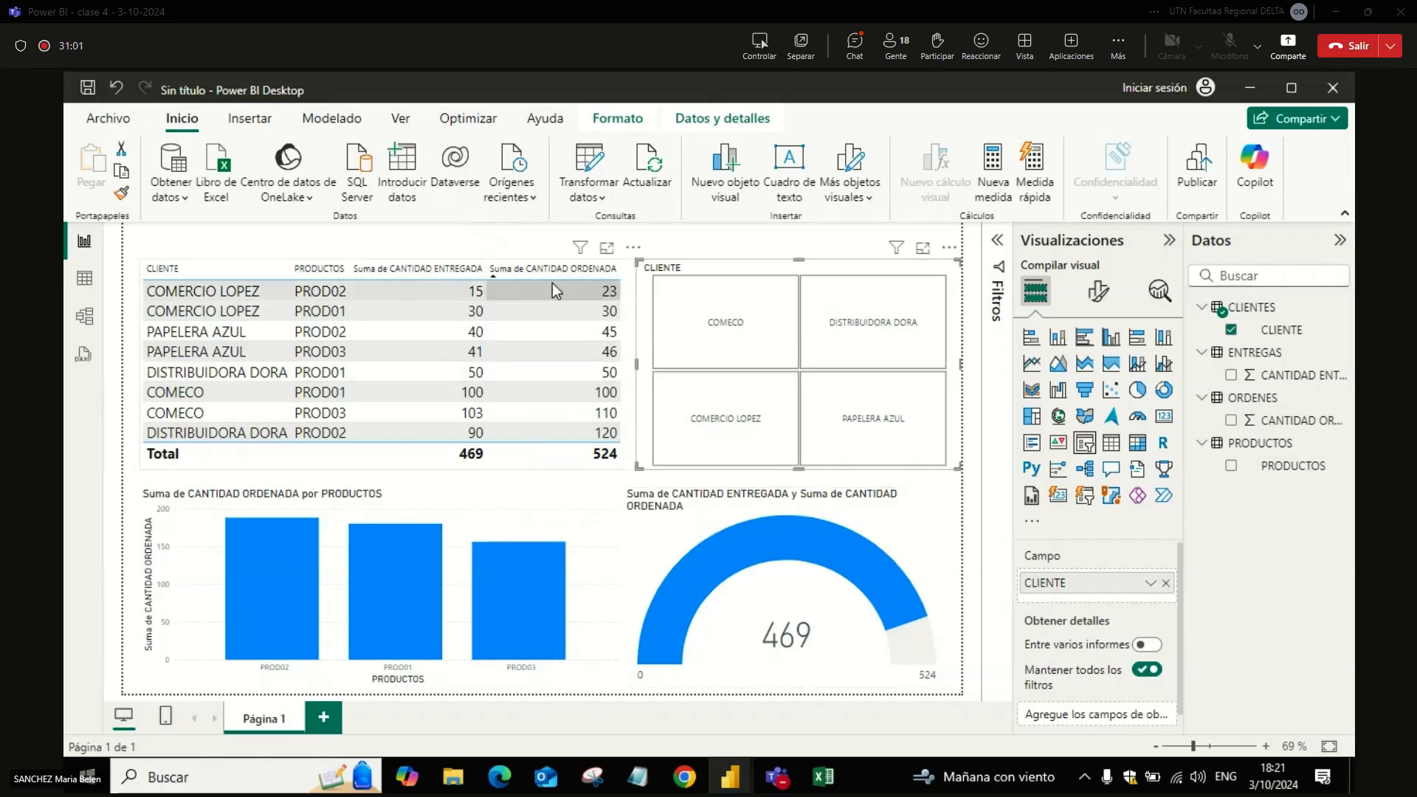
pyautogui.rightClick(574, 462)
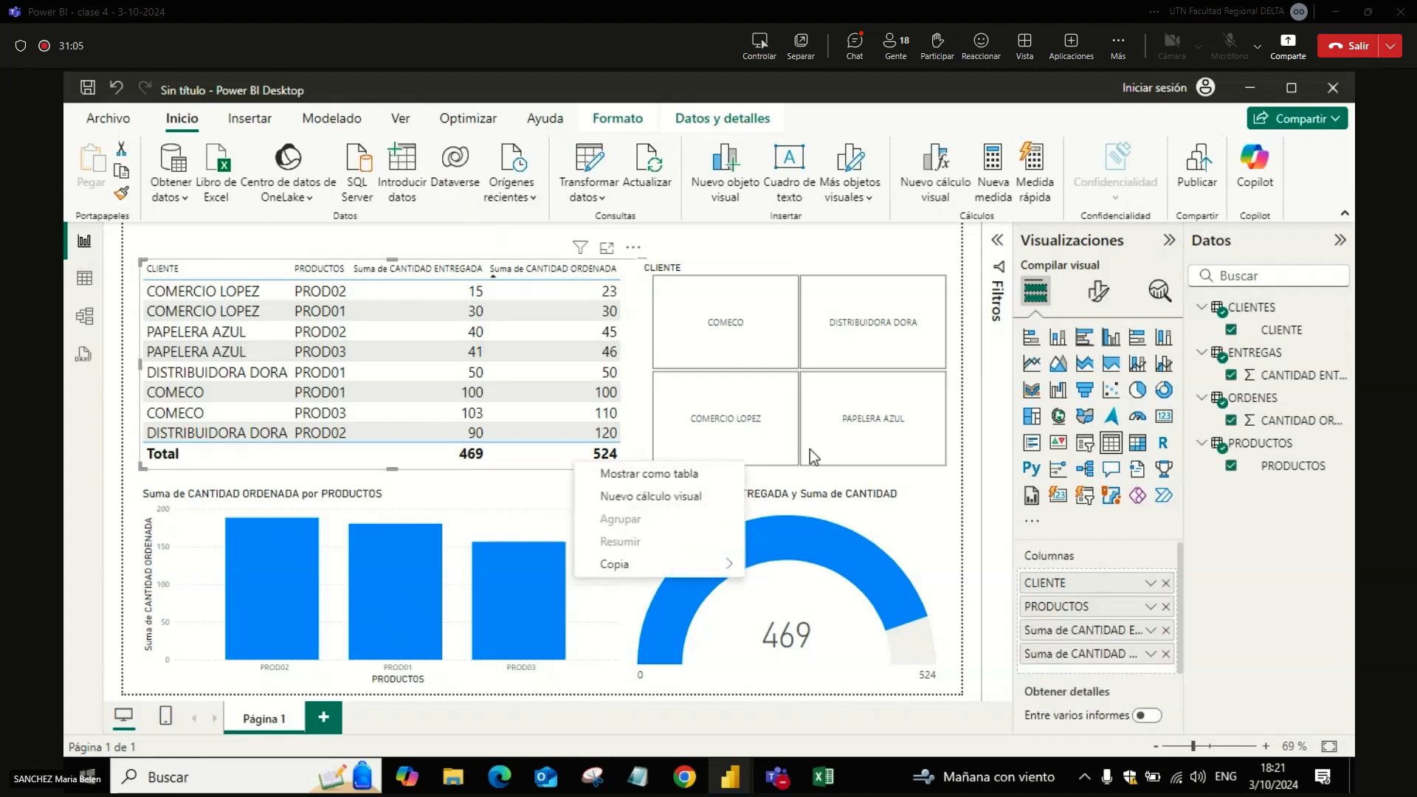
pyautogui.rightClick(921, 470)
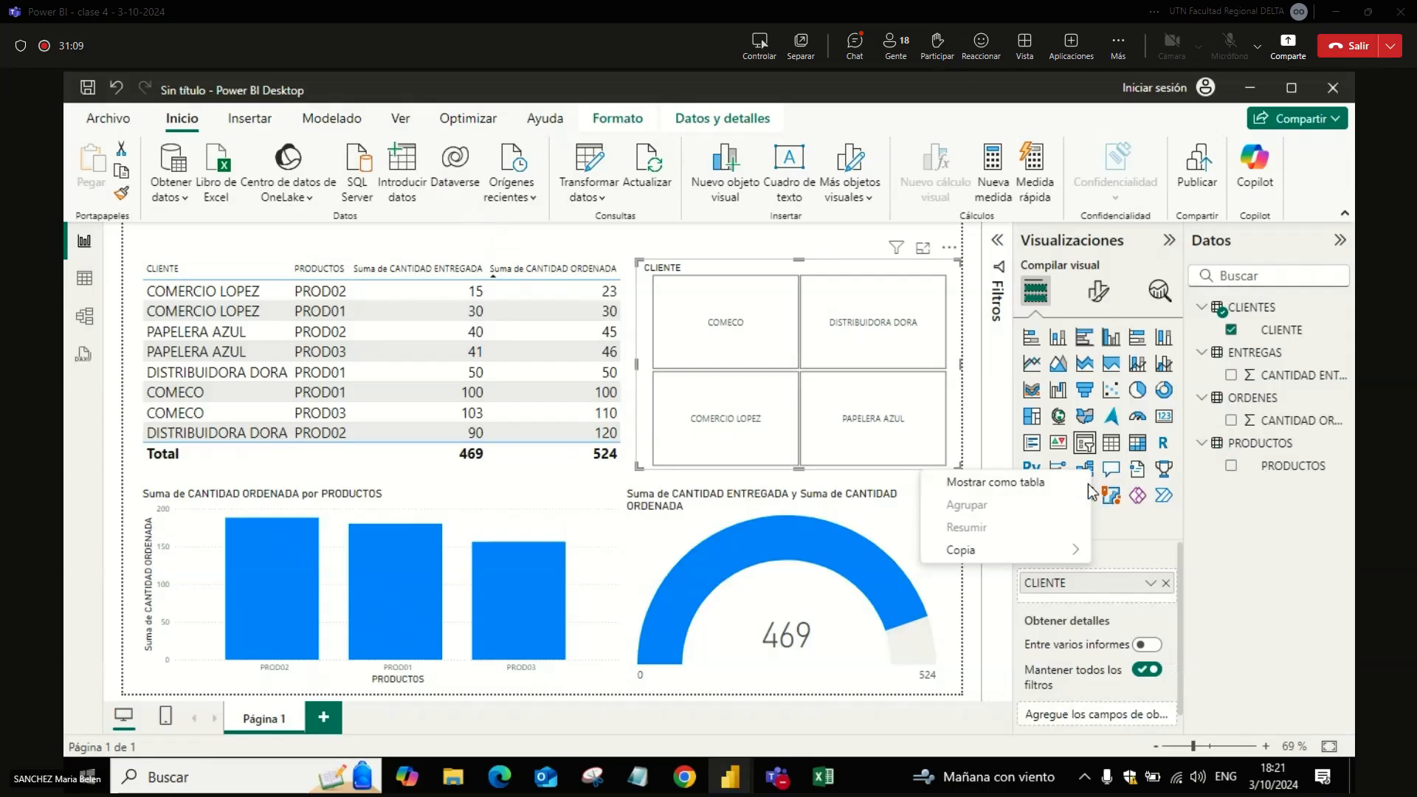
pyautogui.click(802, 470)
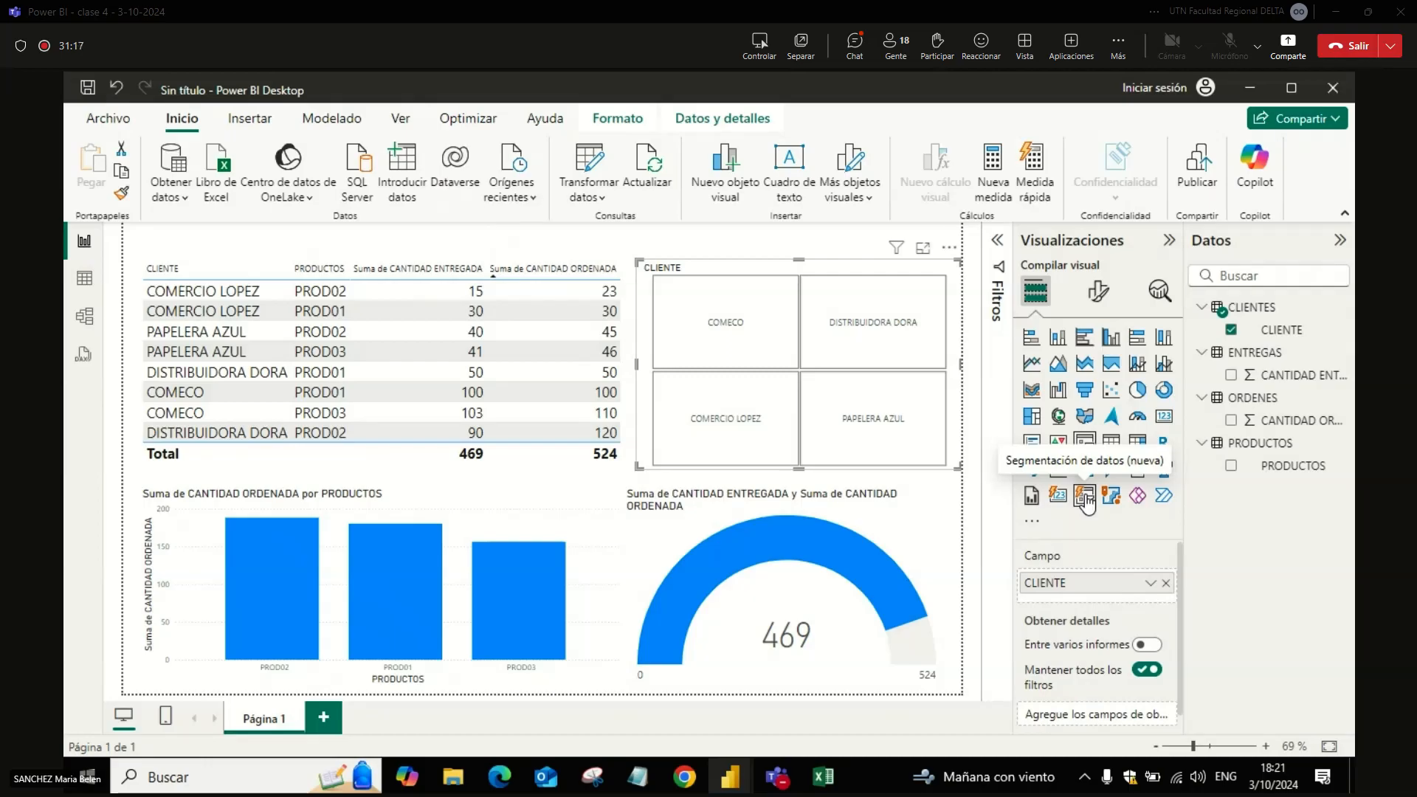
# Step: Convert the CLIENTE slicer to the new slicer visual and shape its buttons as rounded rectangles with 45 px corners
pyautogui.click(1085, 499)
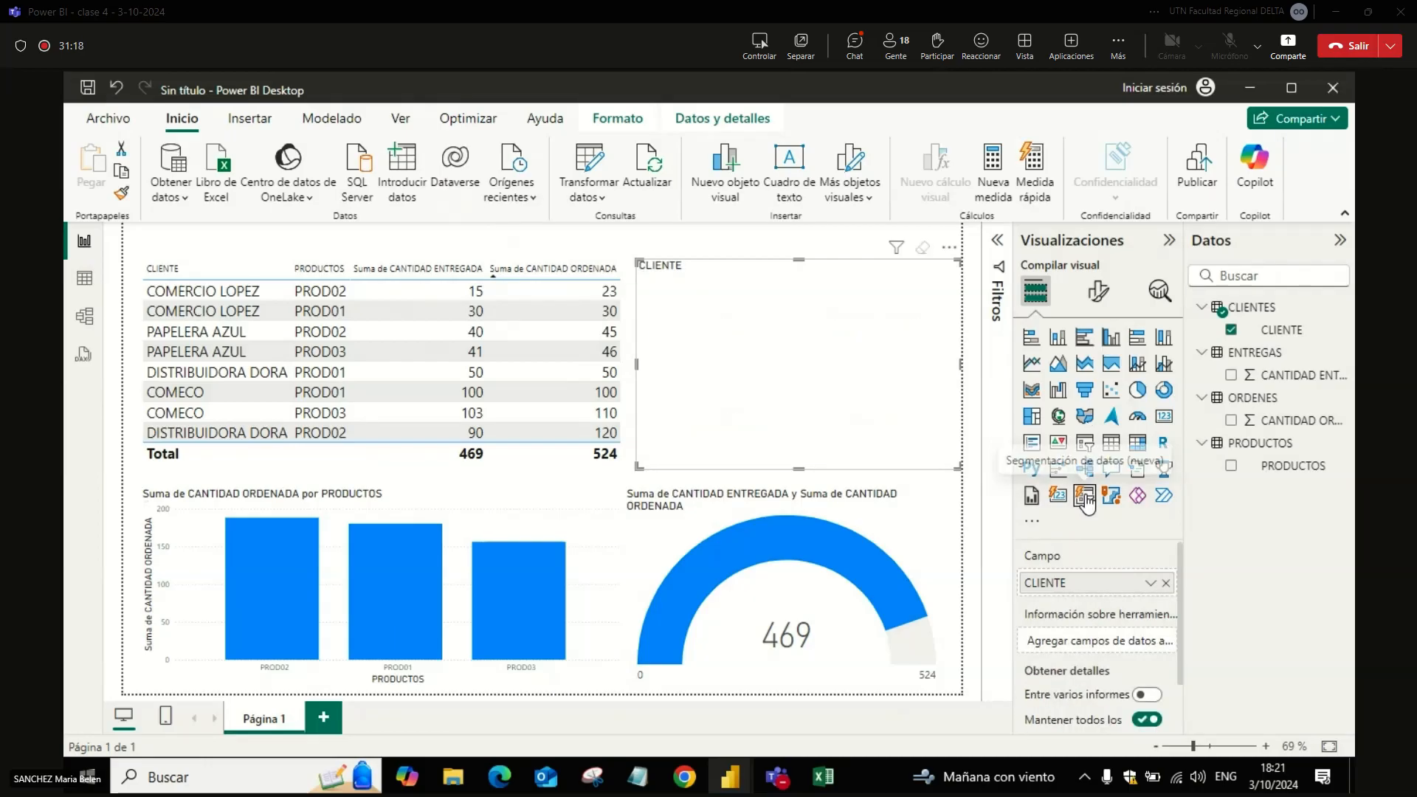
pyautogui.click(1099, 304)
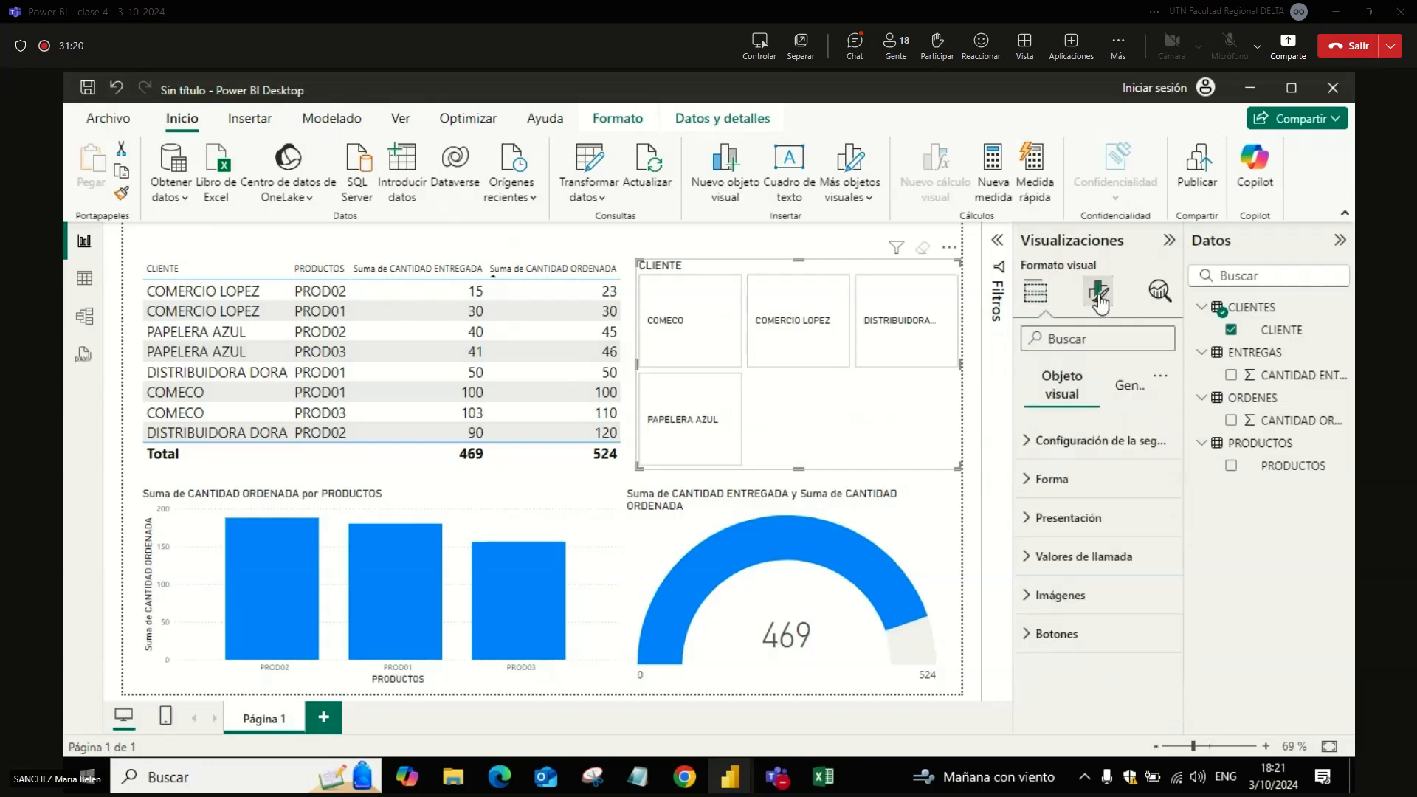
pyautogui.click(1055, 480)
pyautogui.click(1053, 544)
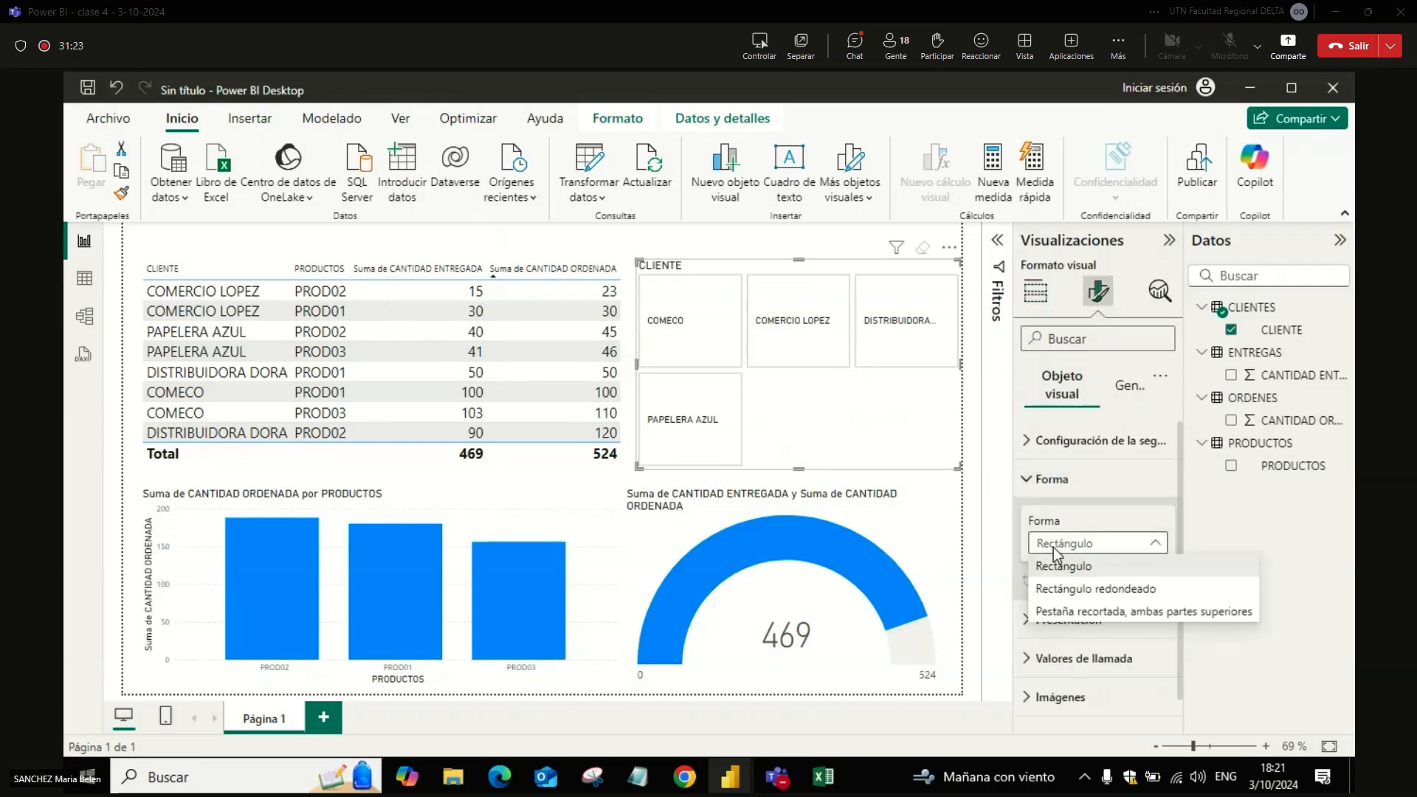
pyautogui.click(1073, 584)
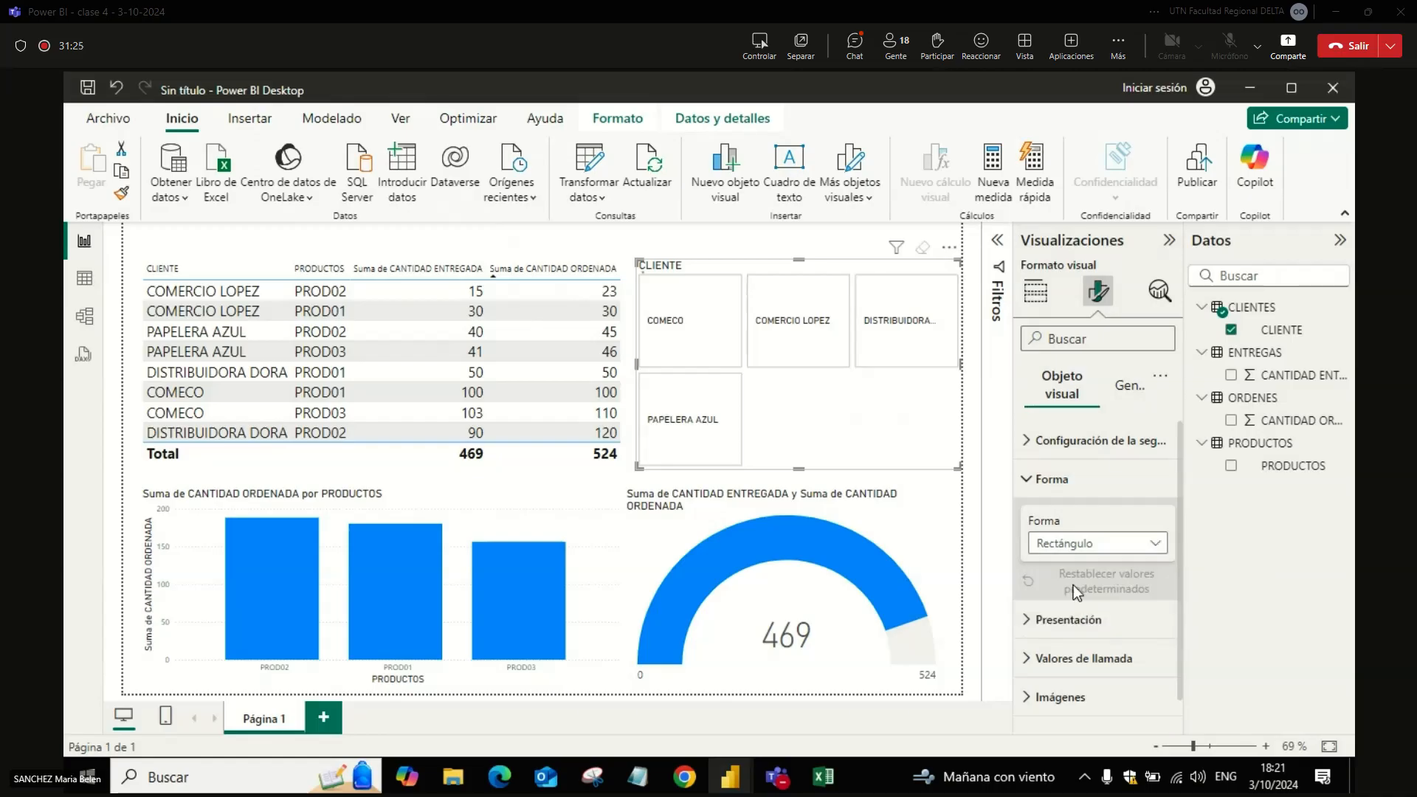
pyautogui.moveTo(1123, 598); pyautogui.dragTo(1159, 599)
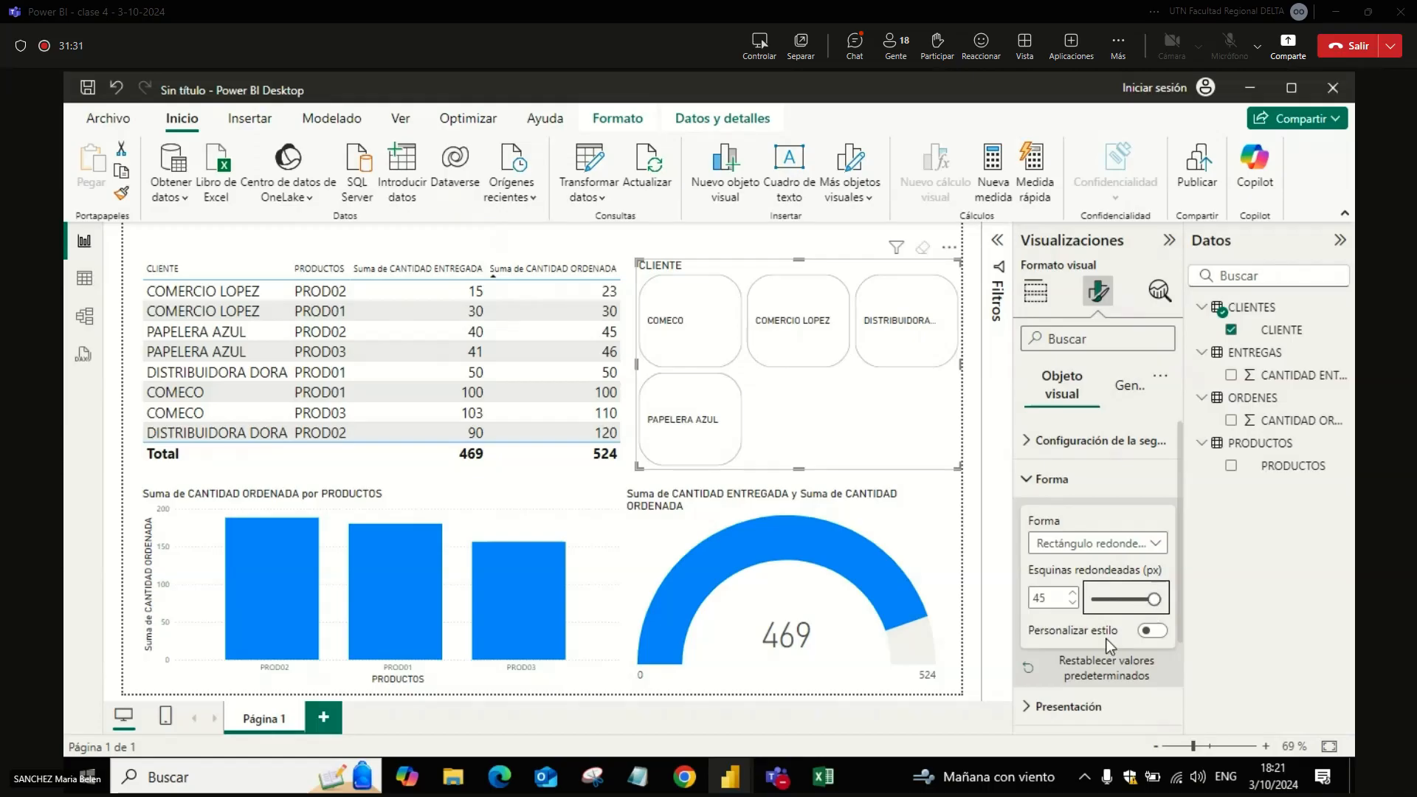
pyautogui.click(1069, 482)
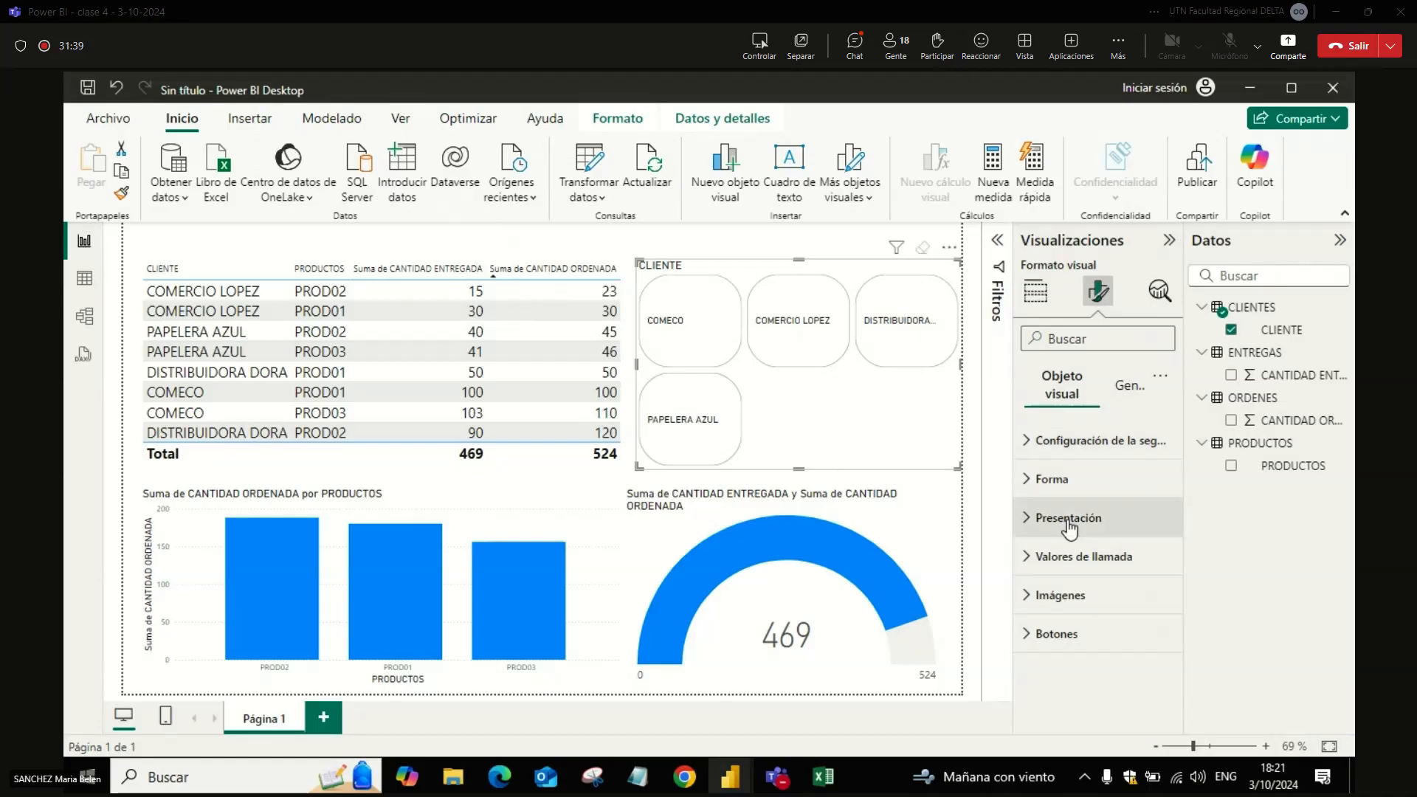
# Step: Turn on the shadow for the CLIENTE slicer's buttons
pyautogui.click(1074, 633)
pyautogui.moveTo(1180, 538); pyautogui.dragTo(1188, 657)
pyautogui.click(1152, 685)
pyautogui.moveTo(1182, 639); pyautogui.dragTo(1173, 521)
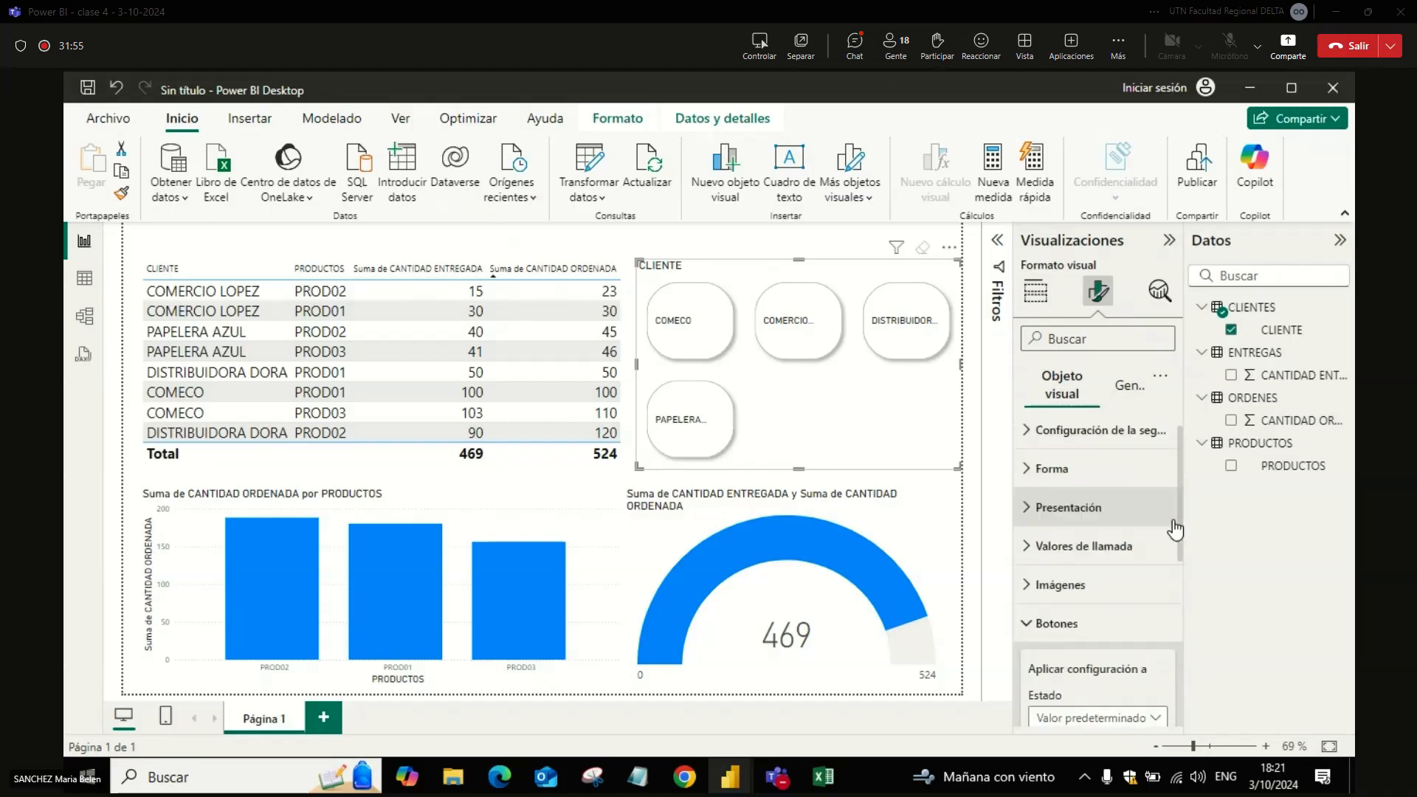
# Step: Set the CLIENTE slicer's grid layout to 2 displayed columns and make the visual slightly smaller
pyautogui.click(1112, 508)
pyautogui.click(1091, 516)
pyautogui.click(1091, 517)
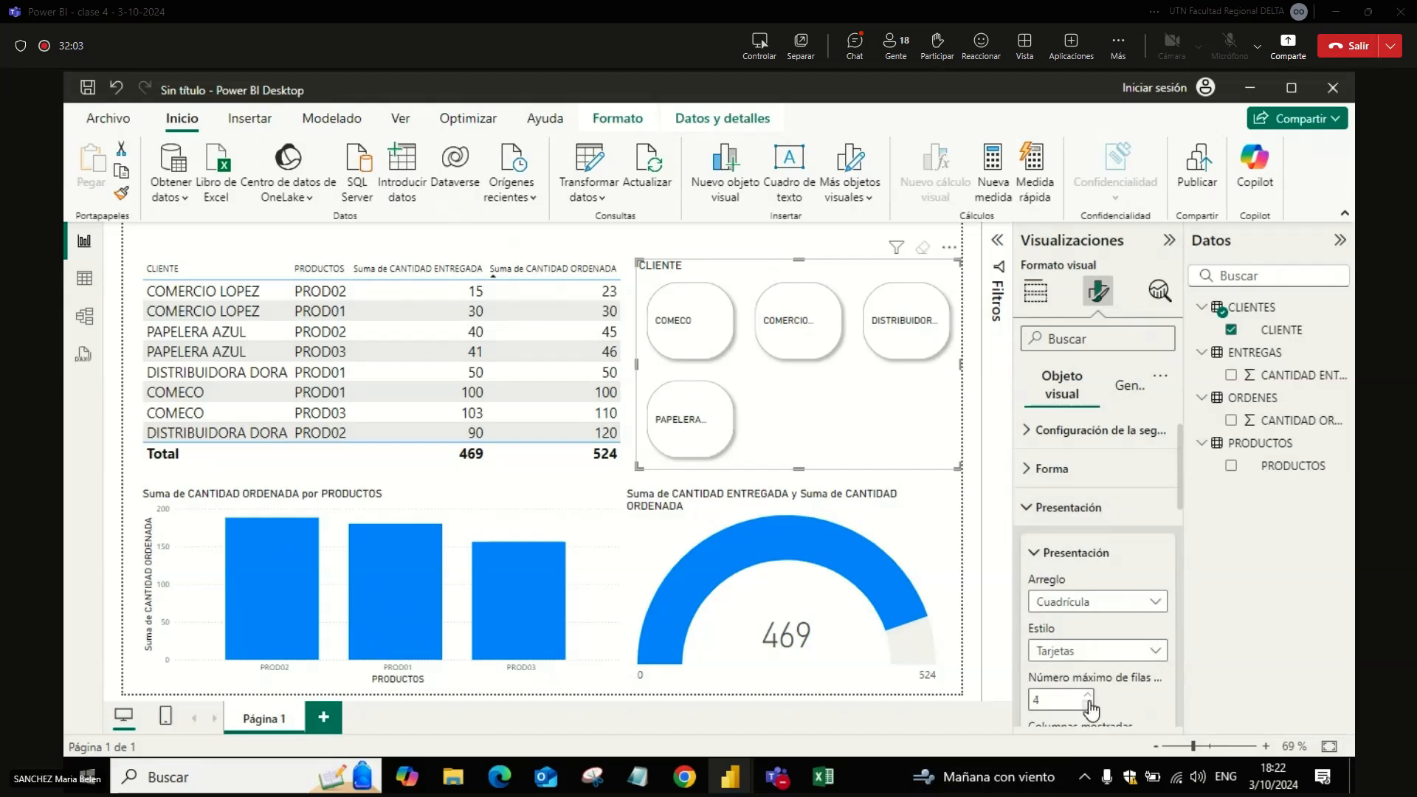
pyautogui.moveTo(1179, 499); pyautogui.dragTo(1179, 526)
pyautogui.click(1088, 626)
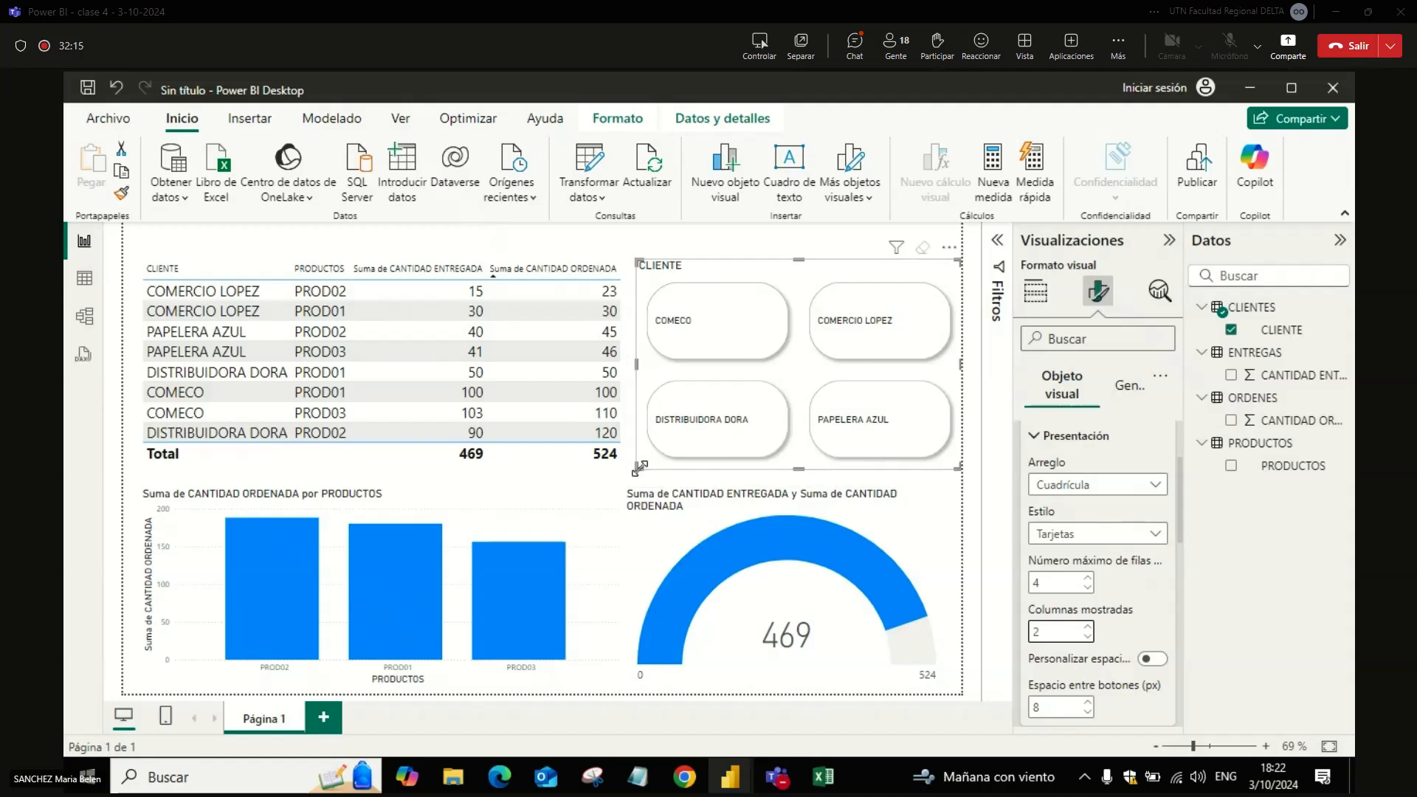
pyautogui.moveTo(637, 468); pyautogui.dragTo(643, 450)
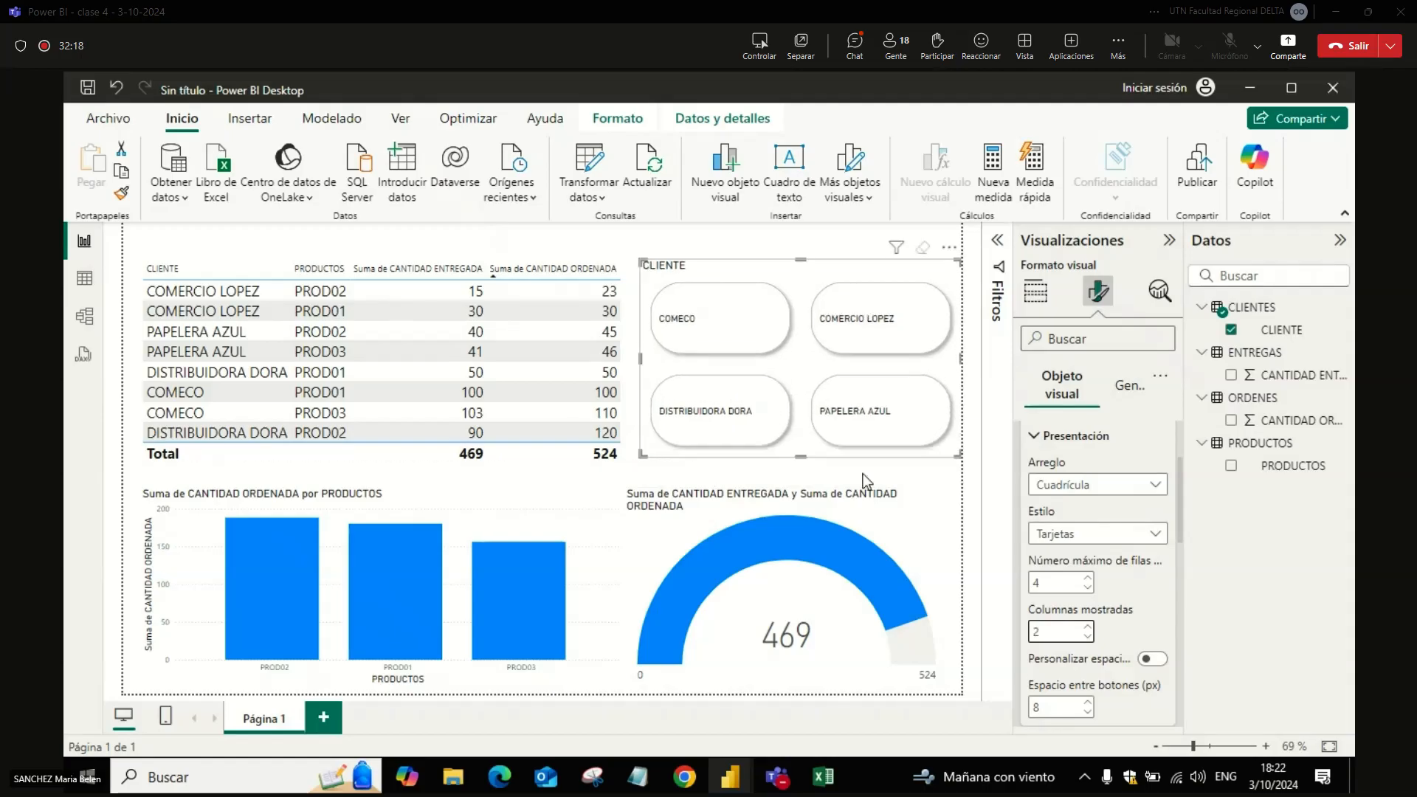
pyautogui.click(1035, 290)
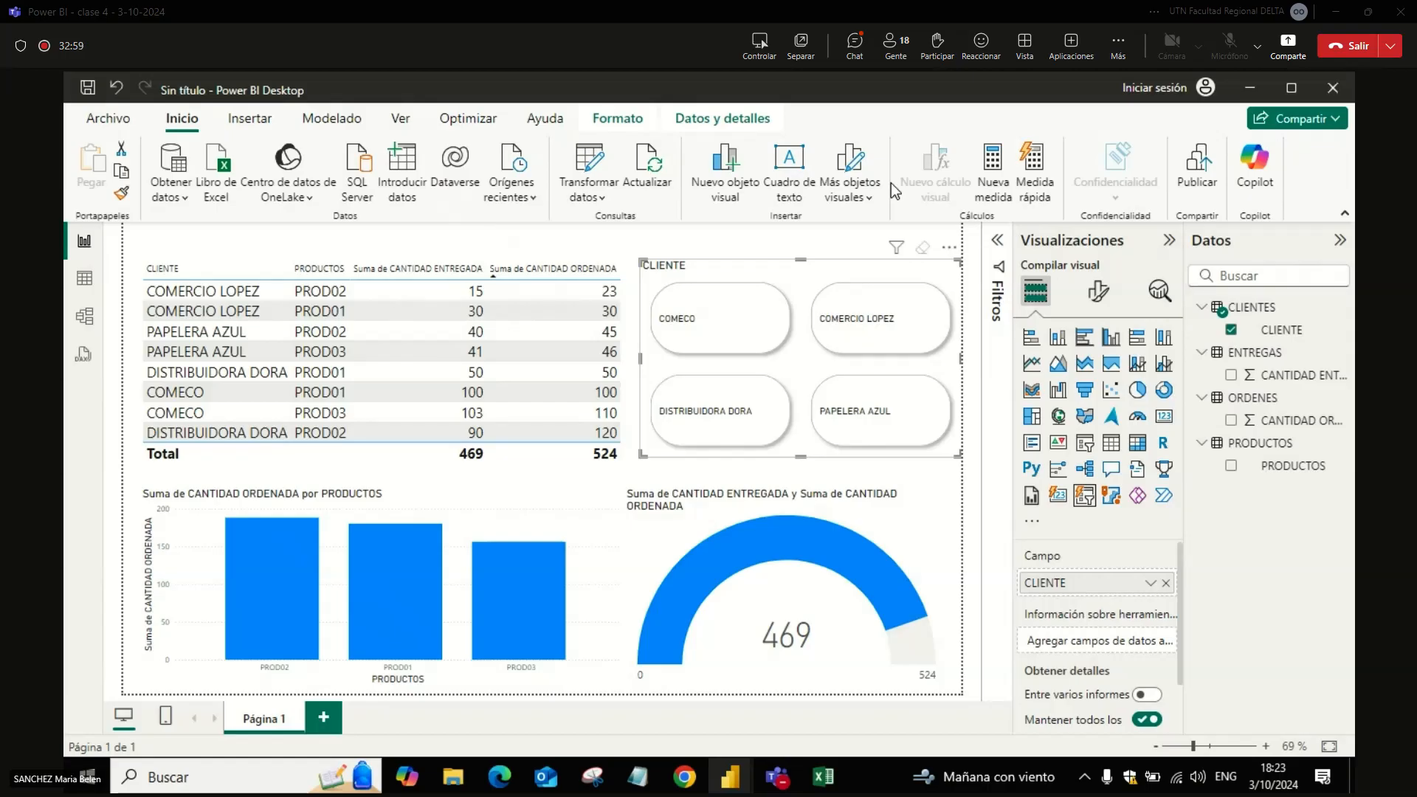
pyautogui.hotkey('alt', 'Tab')
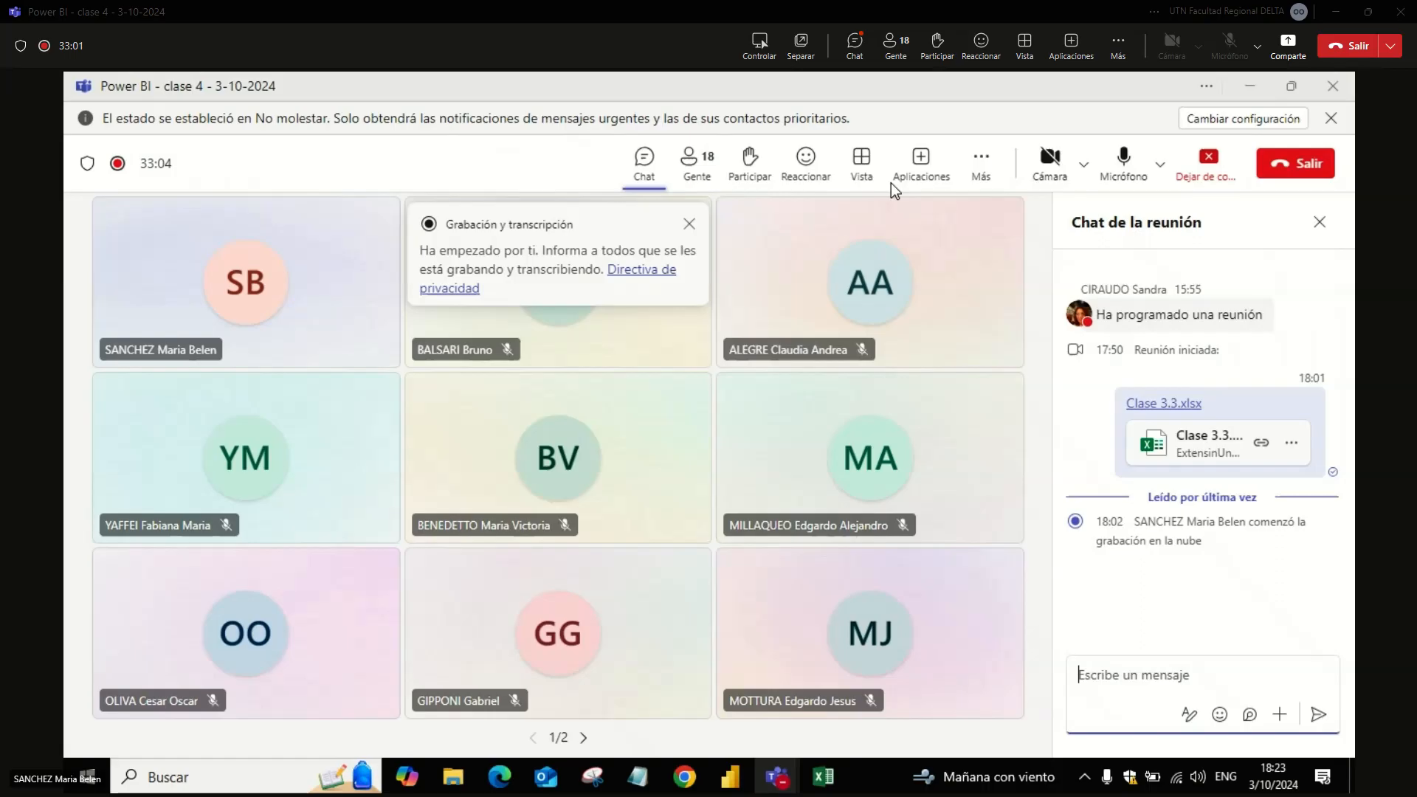
pyautogui.hotkey('alt', 'Tab')
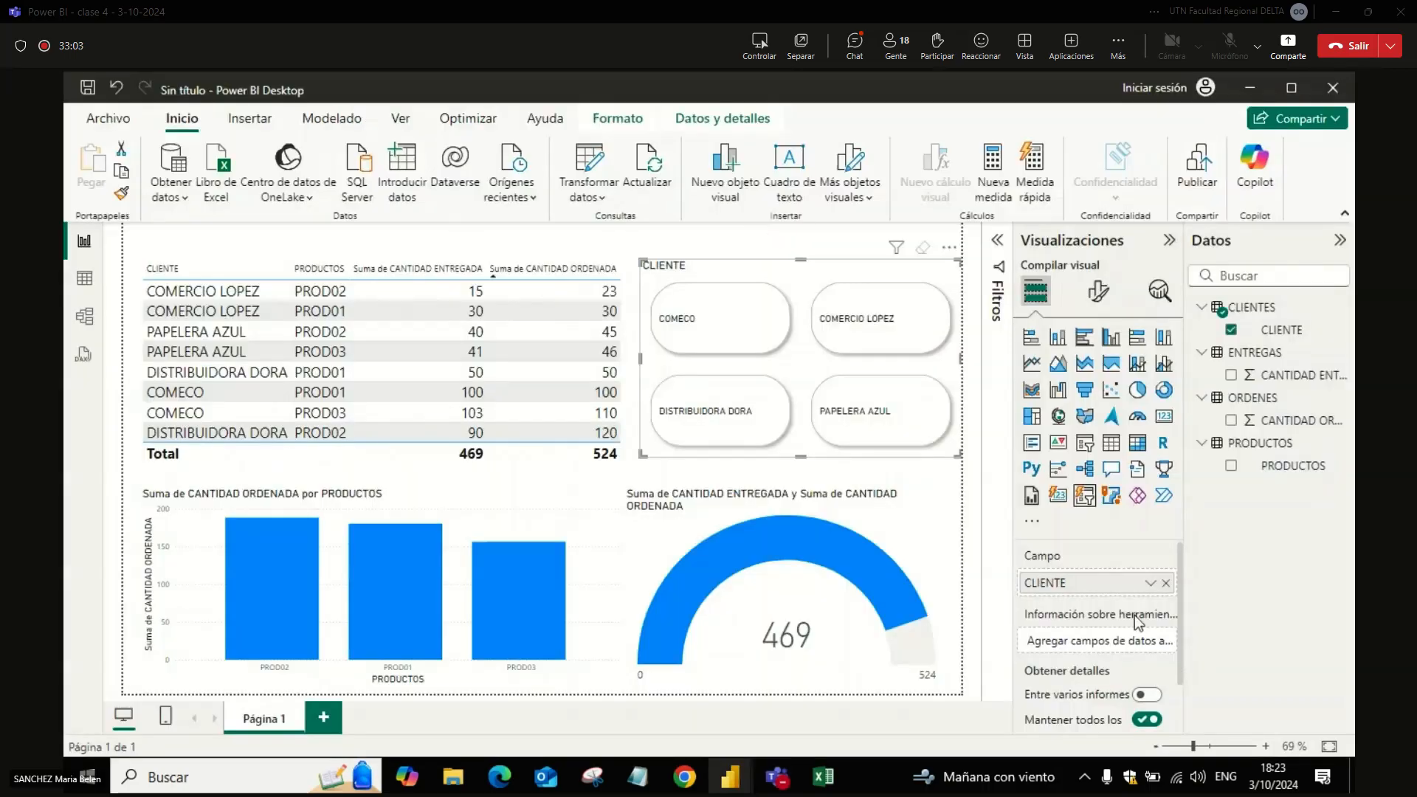
pyautogui.click(622, 538)
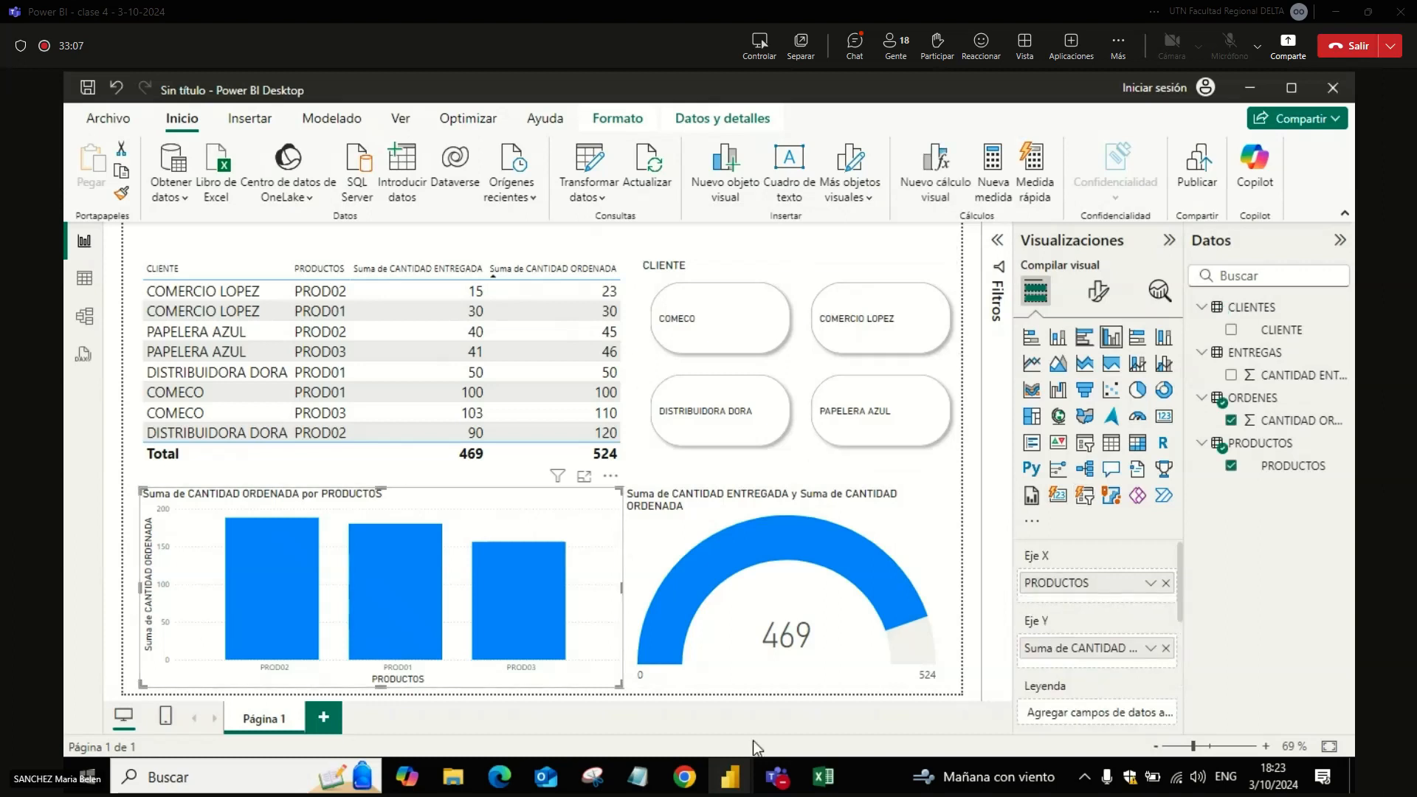
# Step: Switch to File Explorer, open the Clase4 PowerPoint presentation from the Power BI\Clase4 folder, and start its slide show from the first slide
pyautogui.moveTo(456, 779)
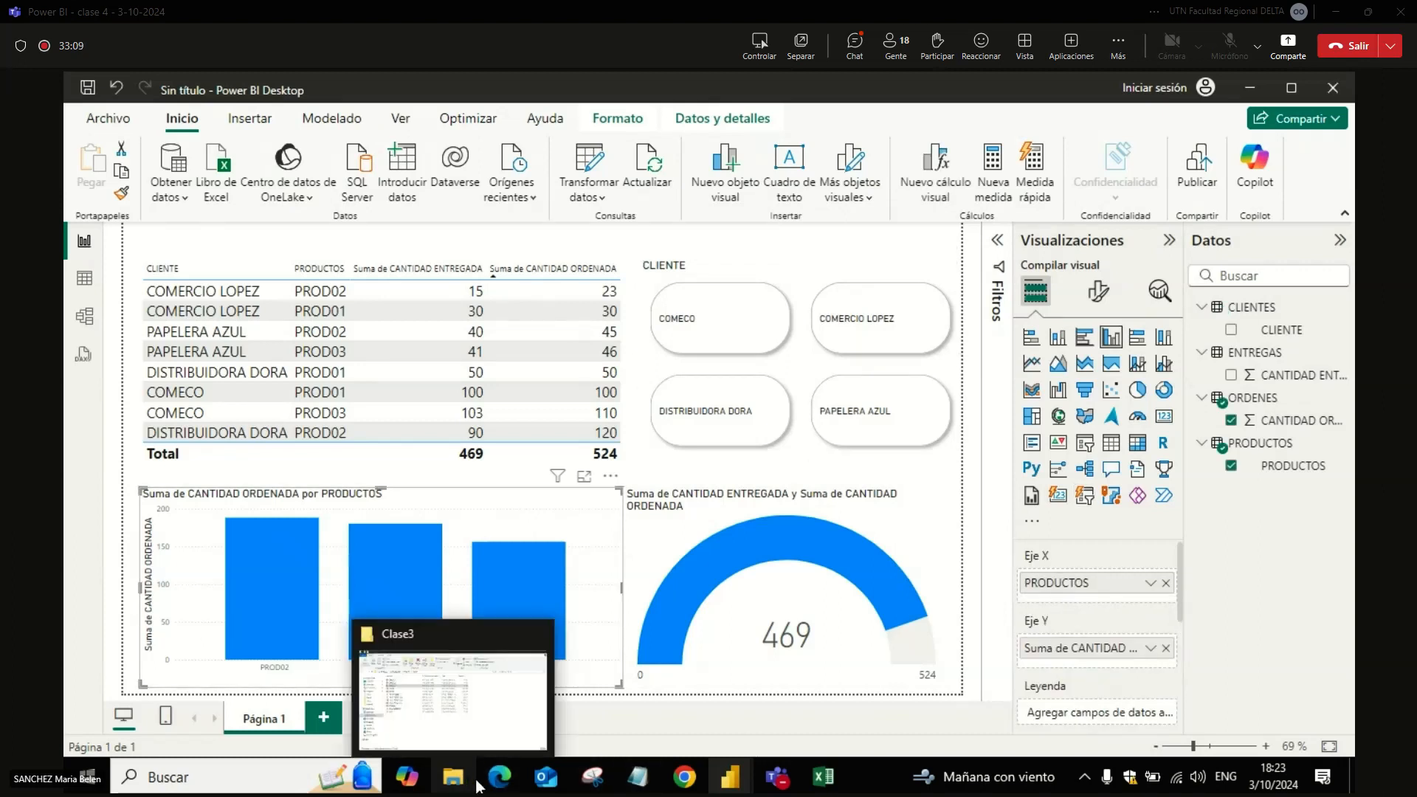
pyautogui.click(463, 698)
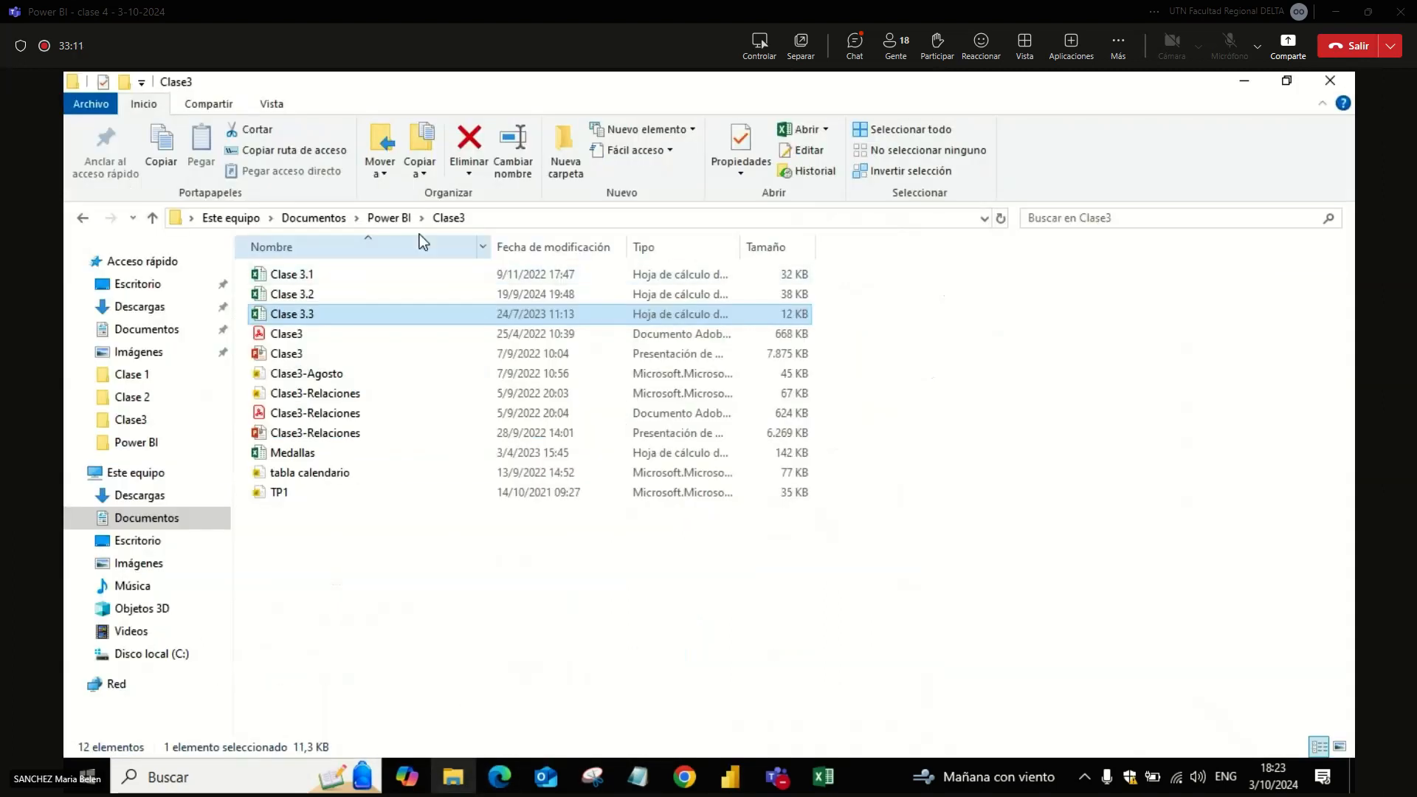
pyautogui.click(401, 221)
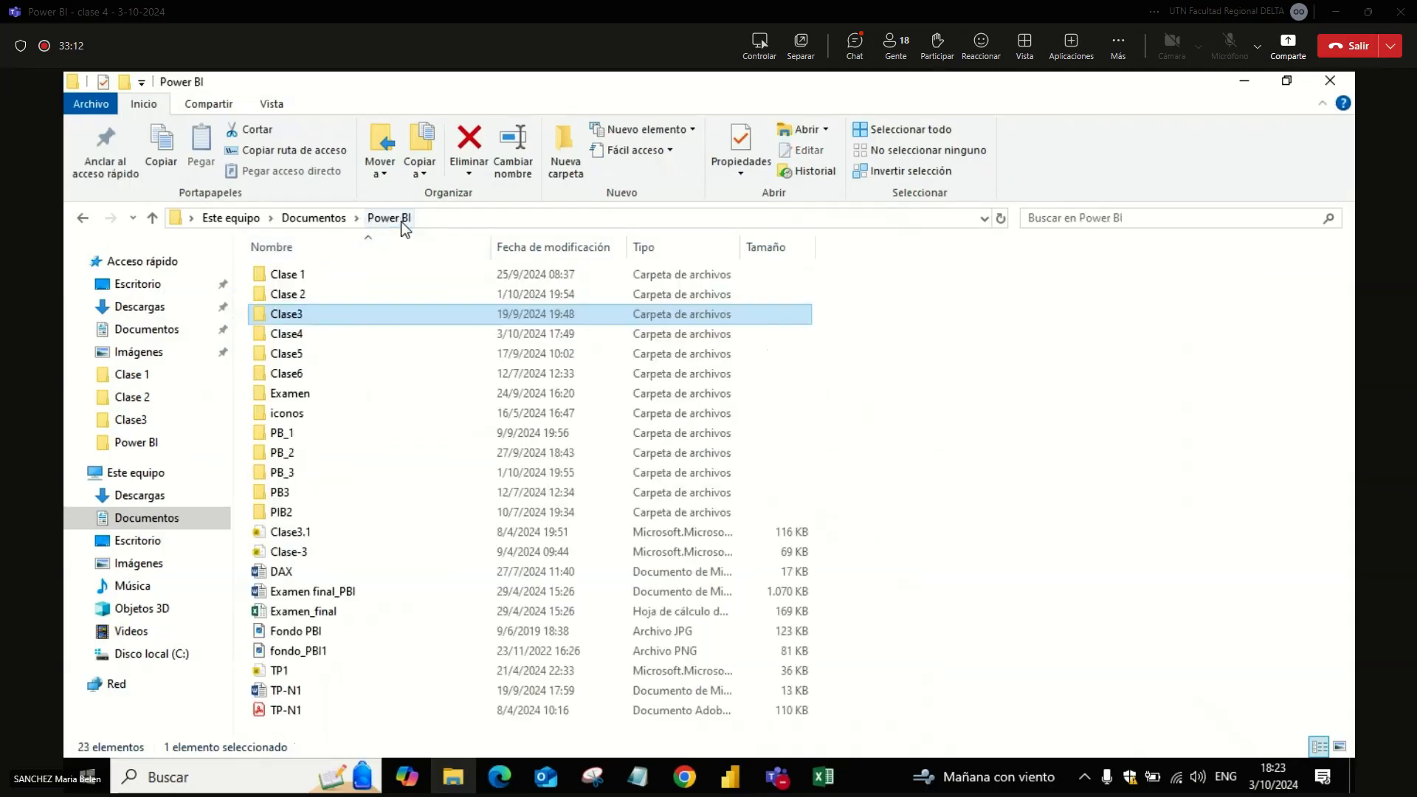
pyautogui.doubleClick(295, 336)
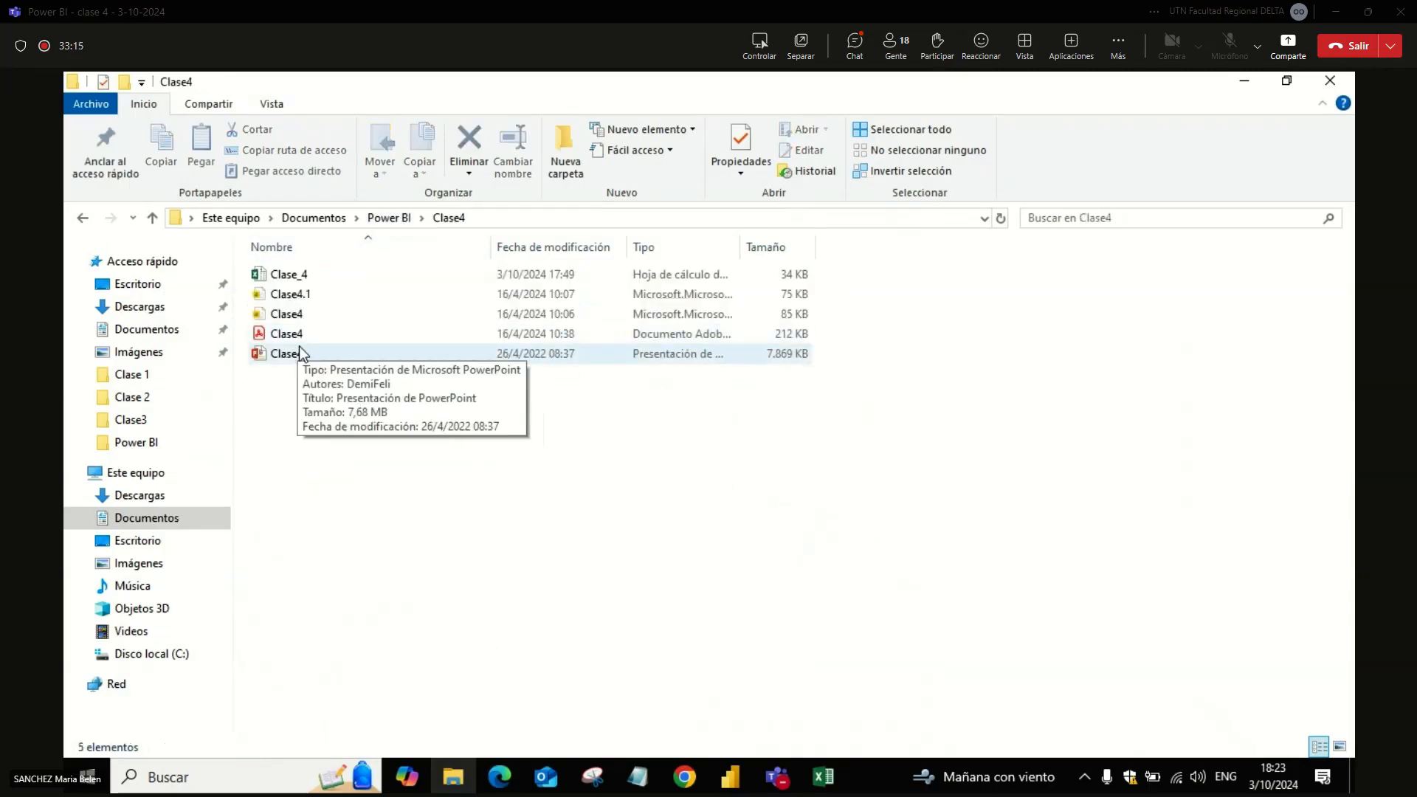
pyautogui.doubleClick(301, 352)
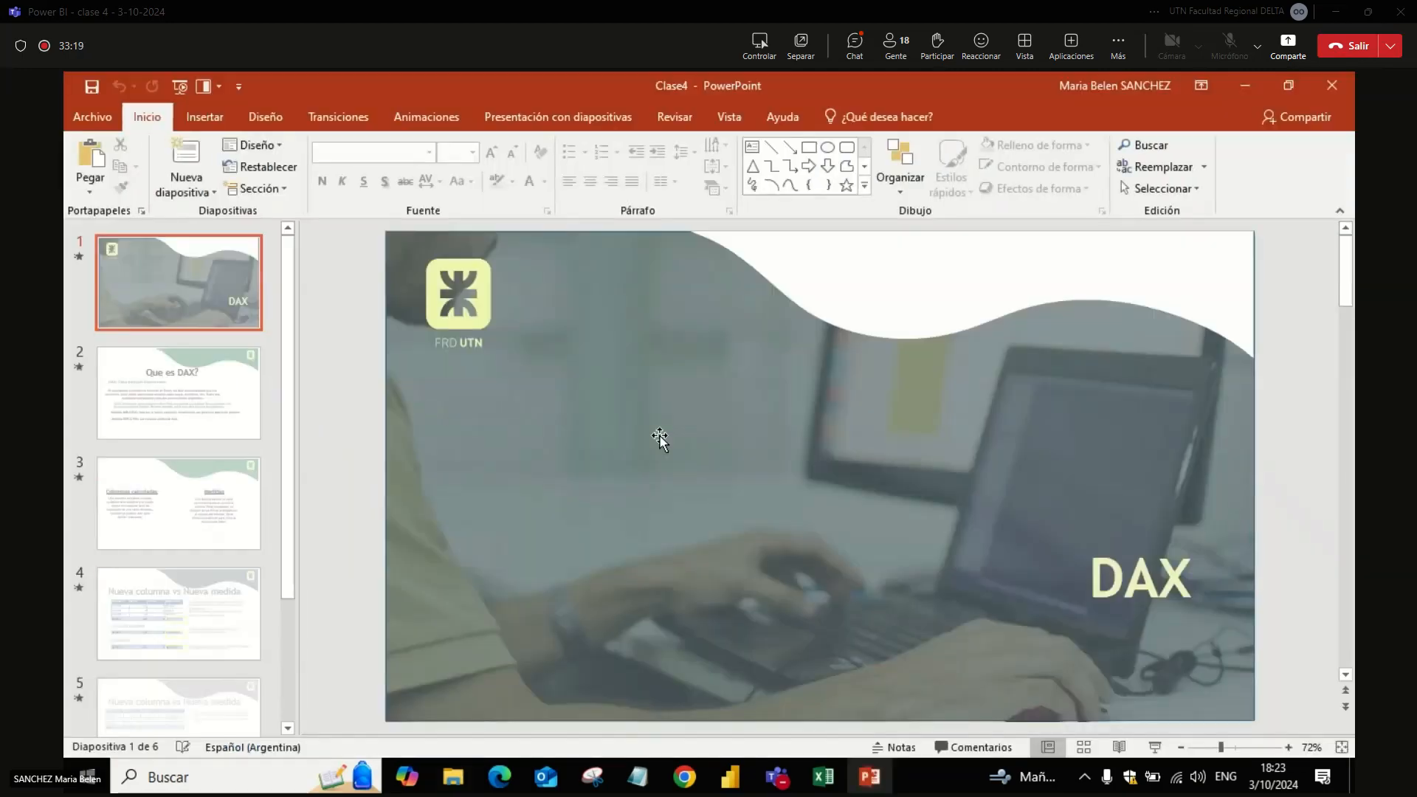
pyautogui.click(181, 87)
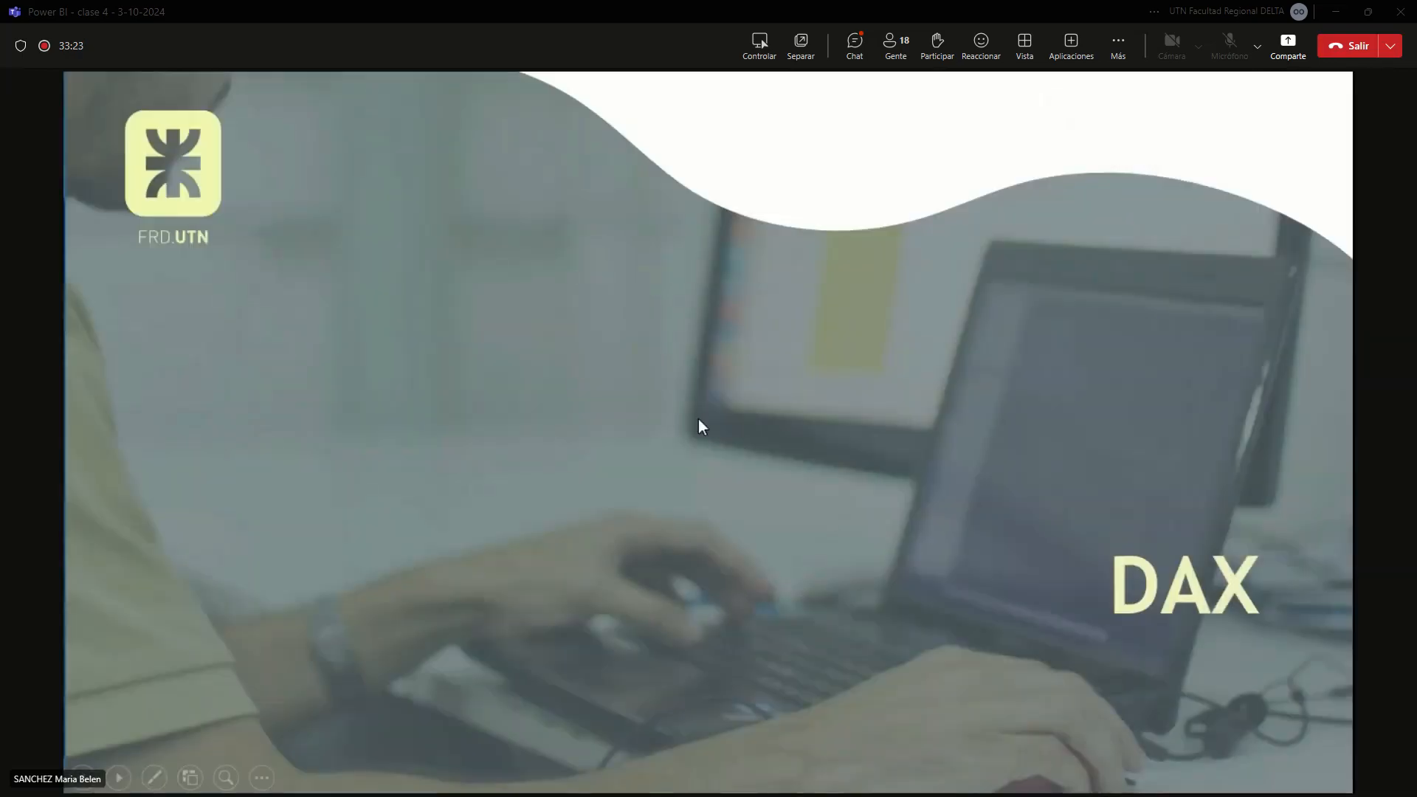
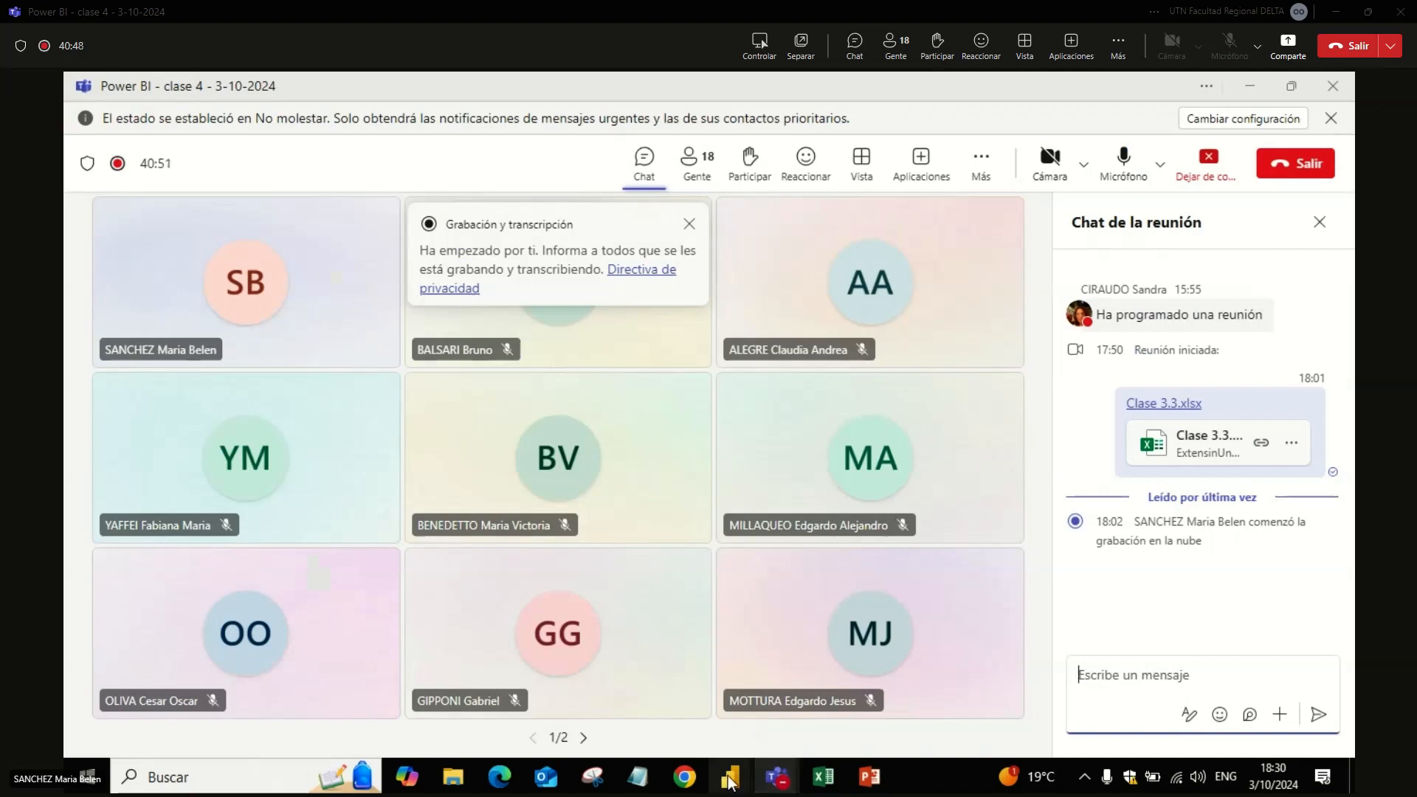
# Step: Switch to Power BI Desktop and review the ORDENES and ENTREGAS tables' data, ending back in the report view
pyautogui.click(775, 733)
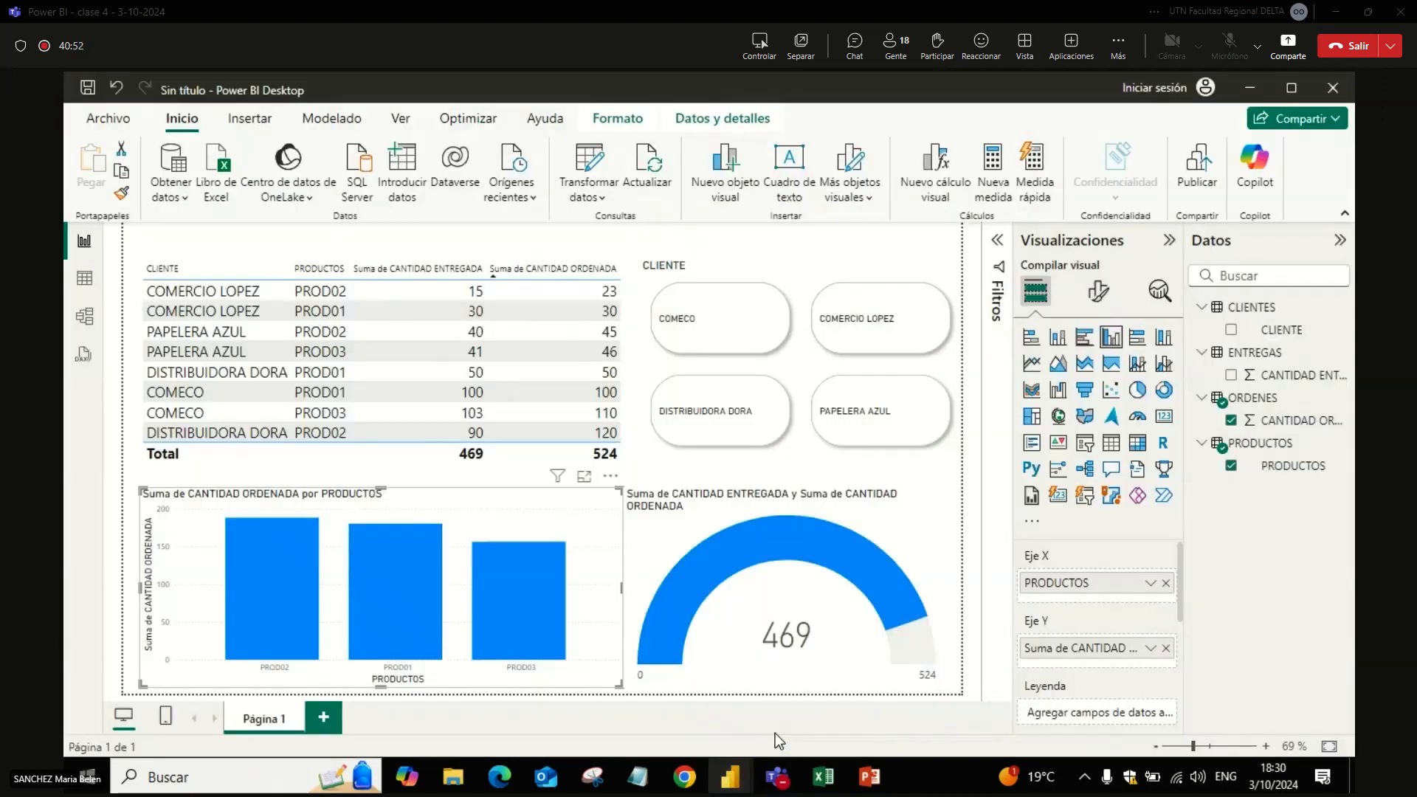
pyautogui.click(85, 282)
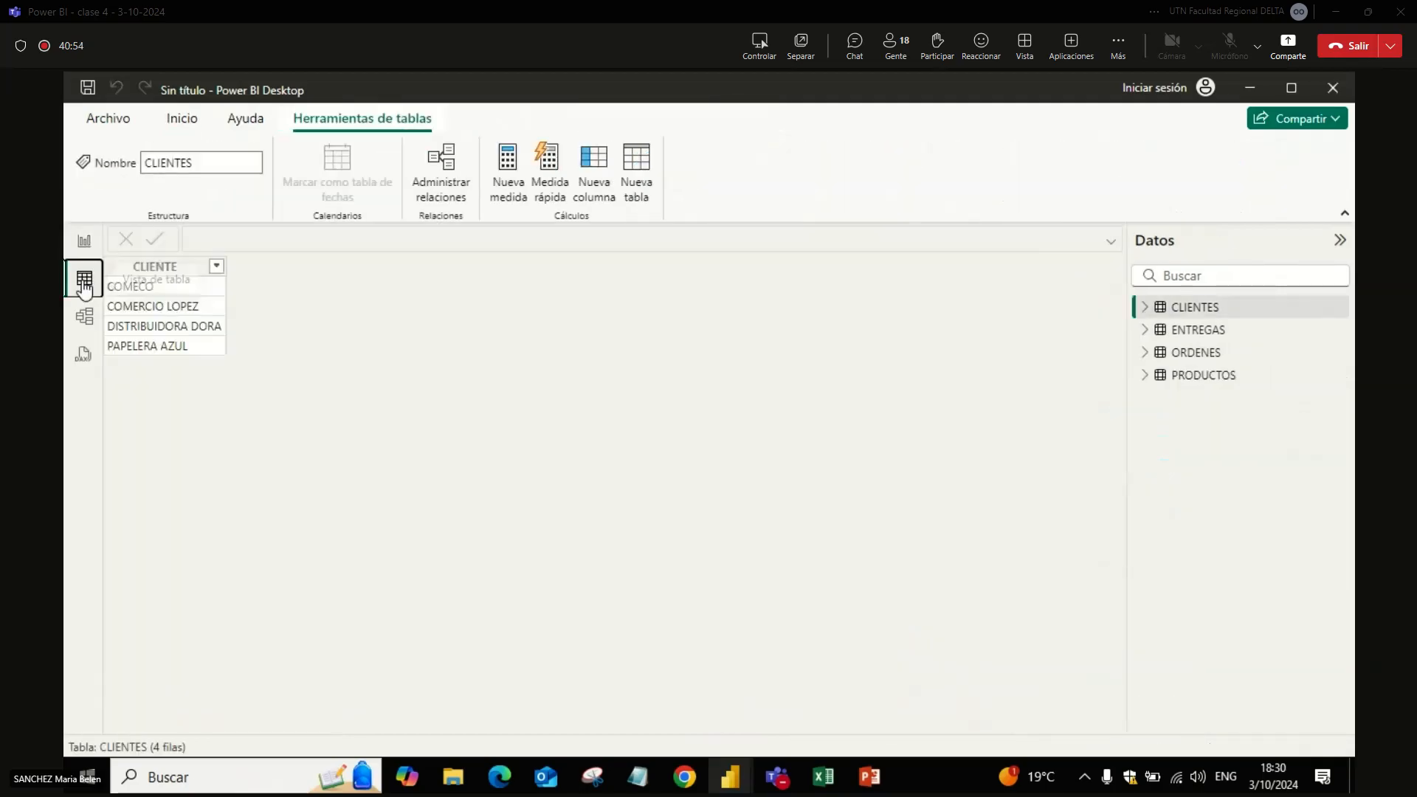
pyautogui.click(1199, 333)
pyautogui.click(1203, 356)
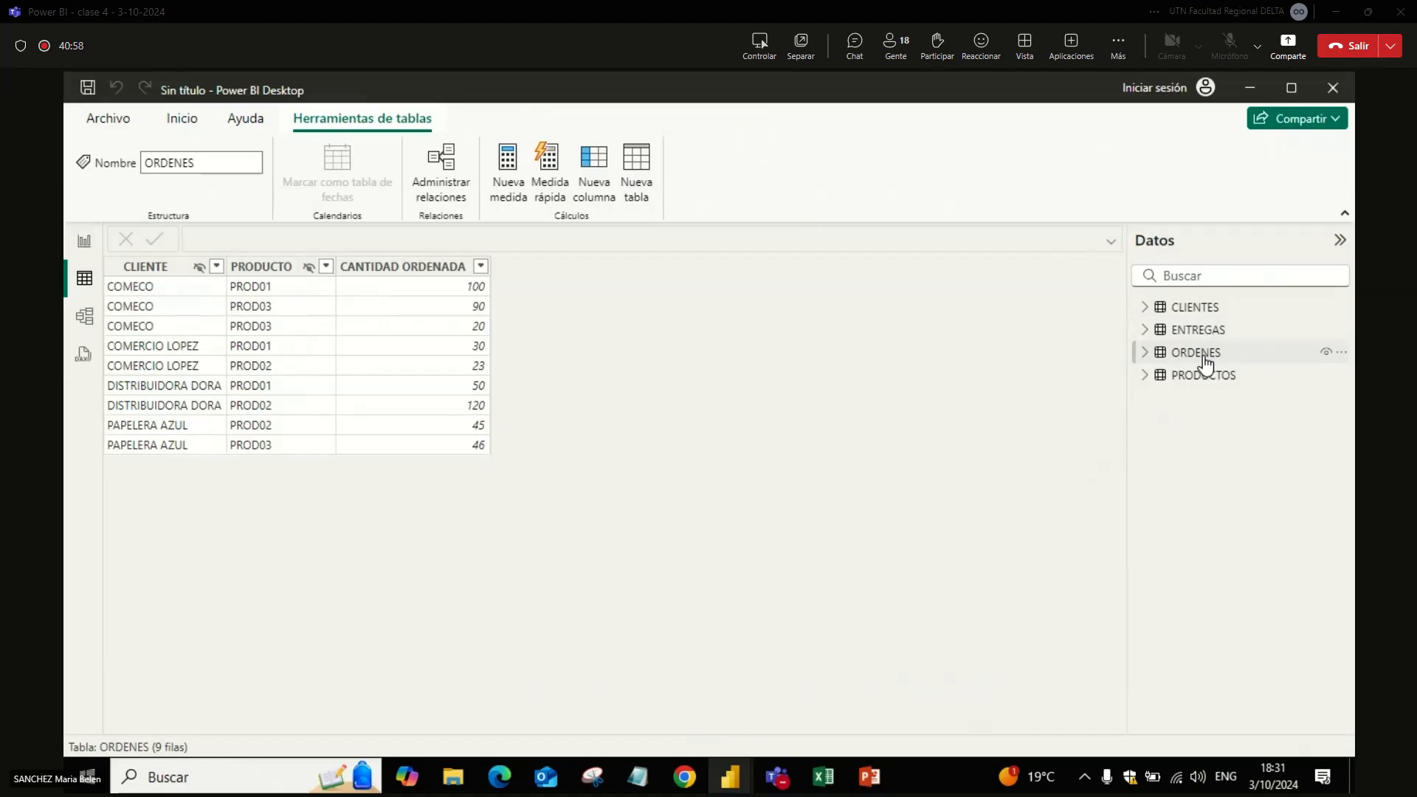
pyautogui.click(1197, 332)
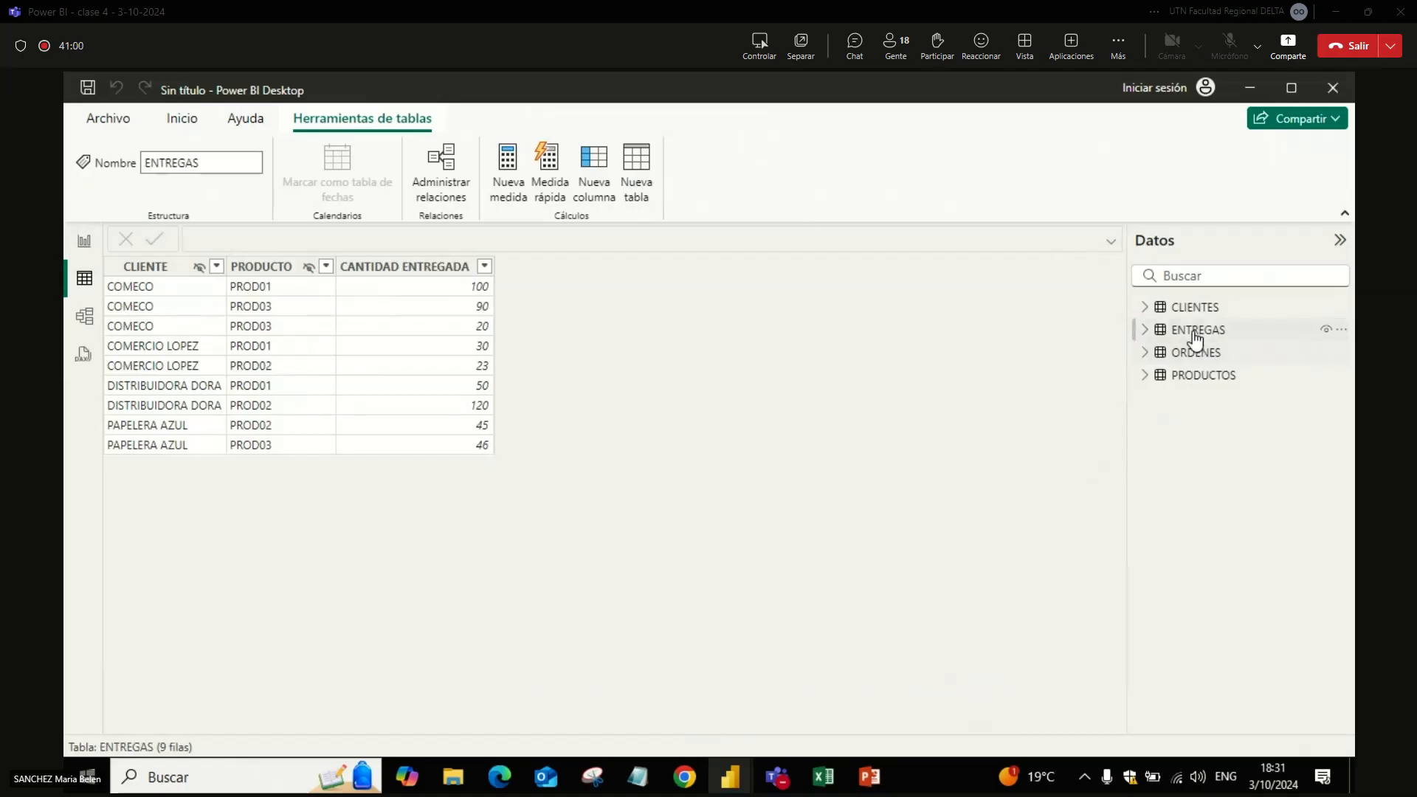
pyautogui.click(85, 244)
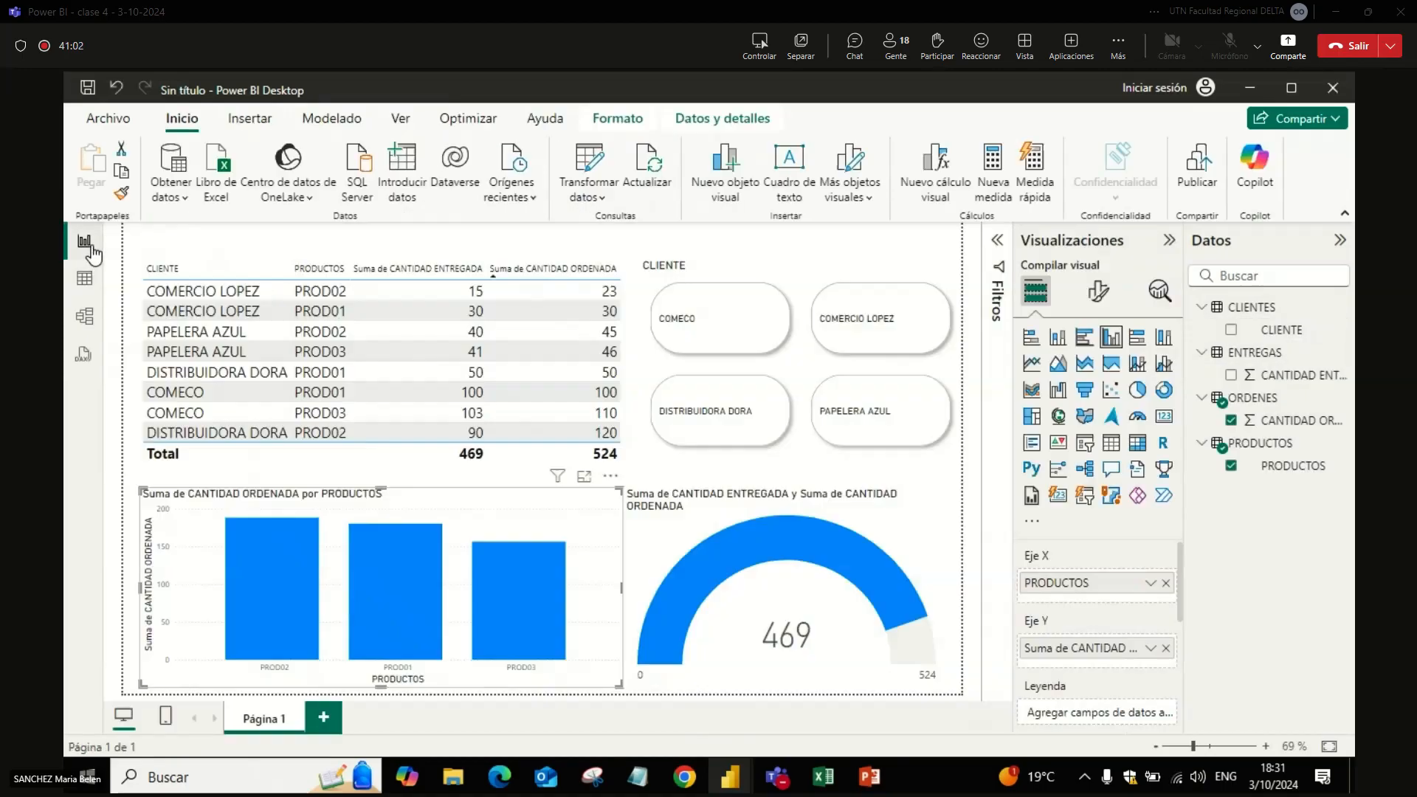
# Step: Rename the table visual's Suma de CANTIDAD ENTREGADA column as ENTREGAS
pyautogui.click(500, 464)
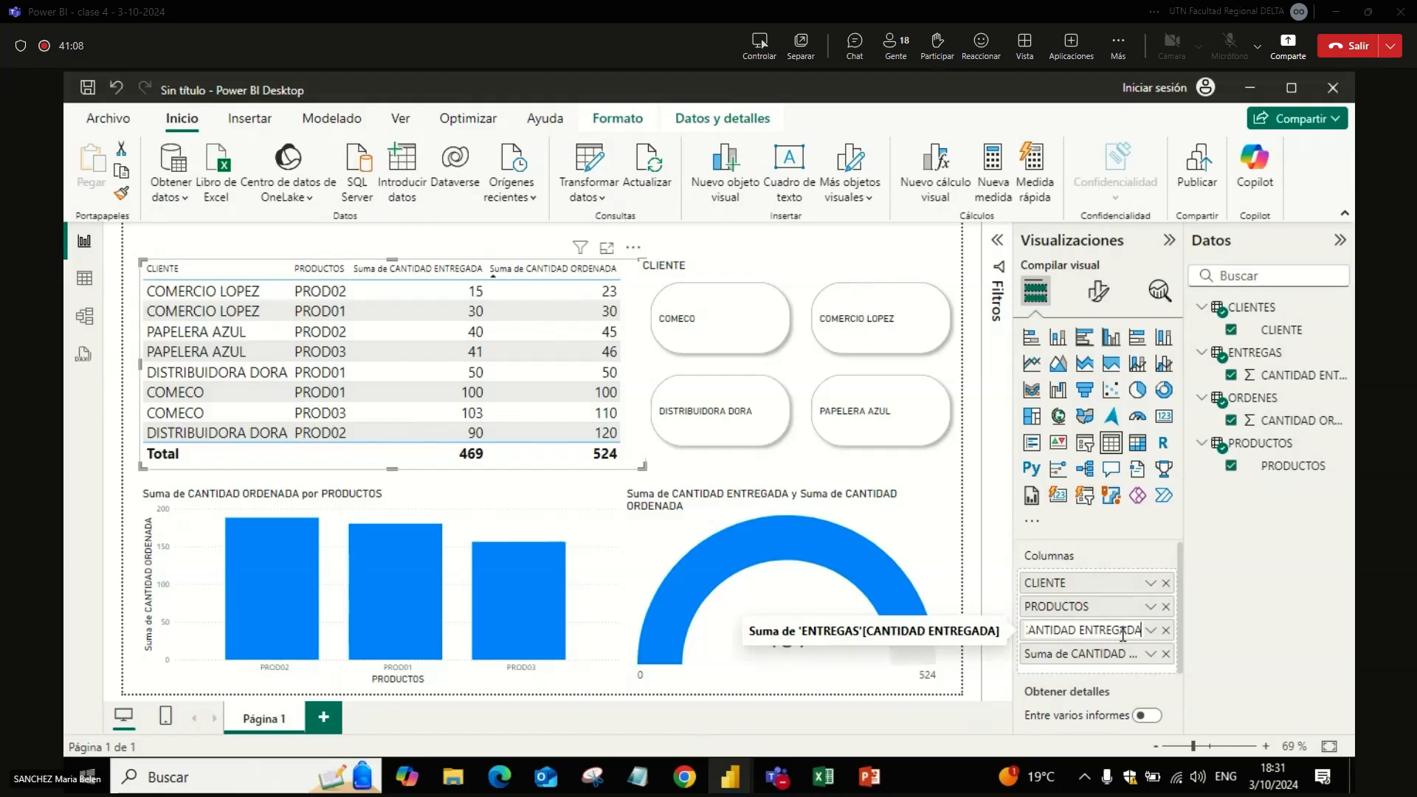
pyautogui.press('BackSpace')
pyautogui.press('BackSpace')
pyautogui.write('A')
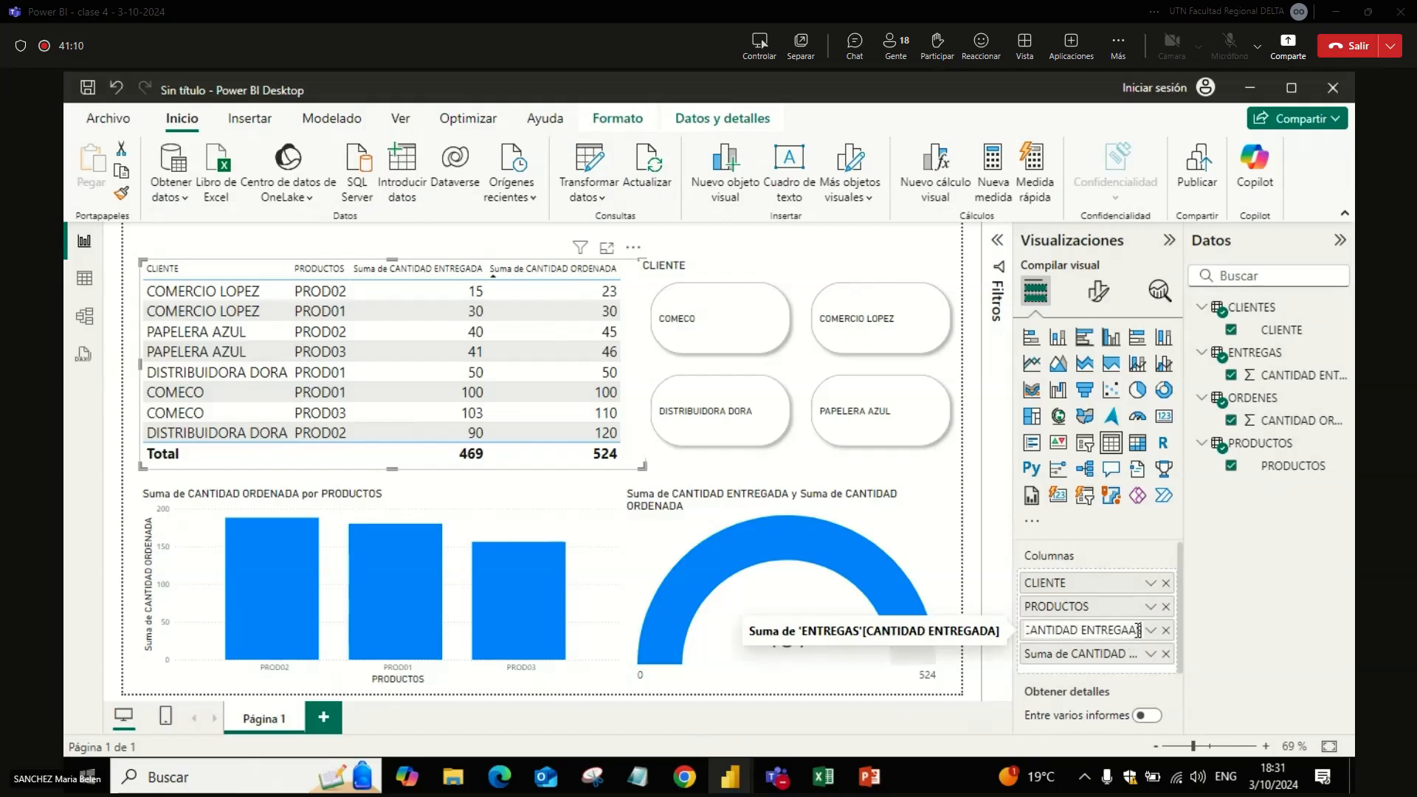
pyautogui.press('BackSpace')
pyautogui.press('BackSpace')
pyautogui.press('BackSpace')
pyautogui.press('BackSpace')
pyautogui.press('BackSpace')
pyautogui.press('BackSpace')
pyautogui.press('BackSpace')
pyautogui.press('BackSpace')
pyautogui.press('BackSpace')
pyautogui.press('BackSpace')
pyautogui.press('BackSpace')
pyautogui.press('BackSpace')
pyautogui.press('BackSpace')
pyautogui.press('BackSpace')
pyautogui.press('BackSpace')
pyautogui.press('BackSpace')
pyautogui.press('BackSpace')
pyautogui.press('BackSpace')
pyautogui.press('Return')
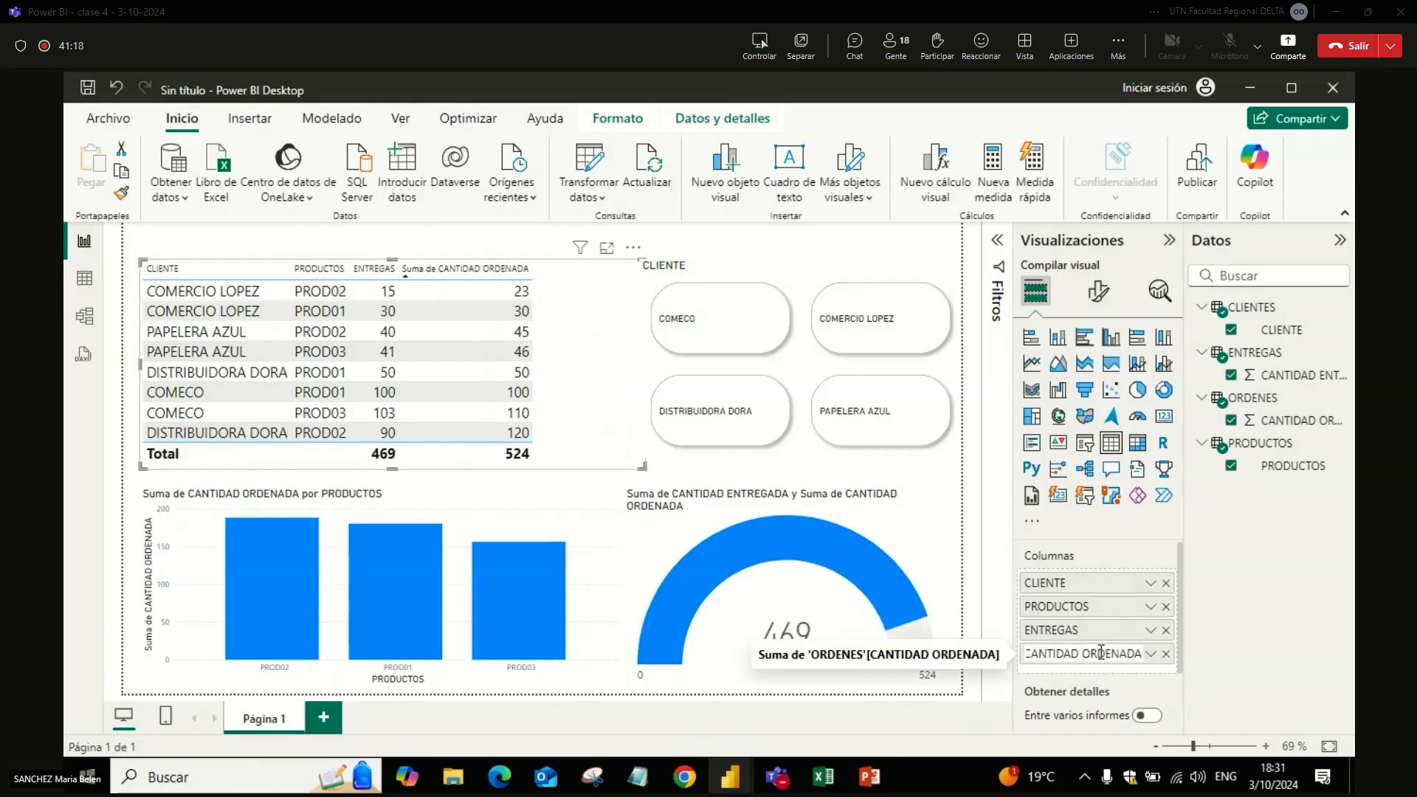
# Step: Rename the table visual's Suma de CANTIDAD ORDENADA column as ORDENES
pyautogui.doubleClick(1124, 655)
pyautogui.press('BackSpace')
pyautogui.press('End')
pyautogui.press('BackSpace')
pyautogui.press('BackSpace')
pyautogui.write('ES')
pyautogui.press('Return')
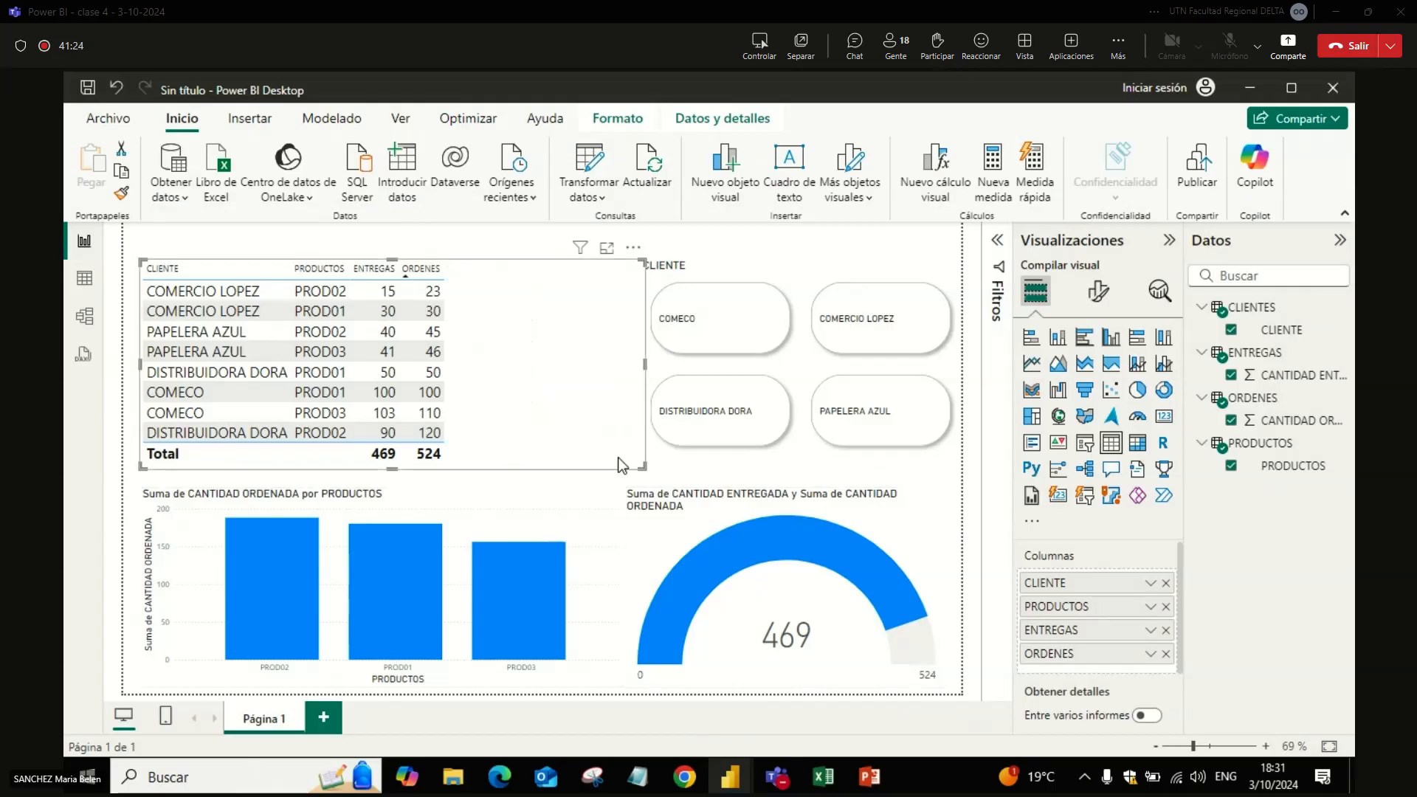
# Step: Narrow the table visual to fit its columns and place it beside the CLIENTE slicer, above the column chart
pyautogui.moveTo(643, 463); pyautogui.dragTo(604, 465)
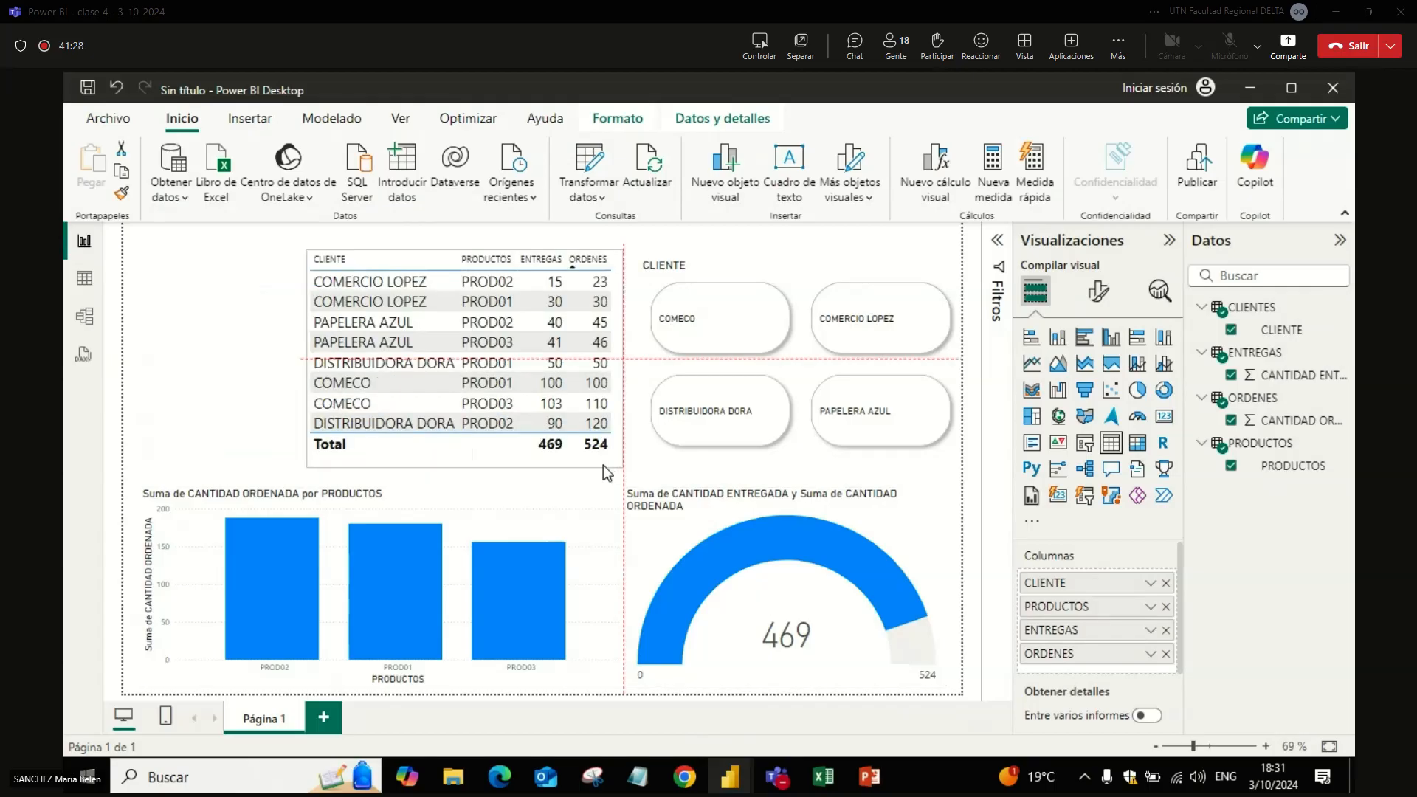
pyautogui.click(275, 366)
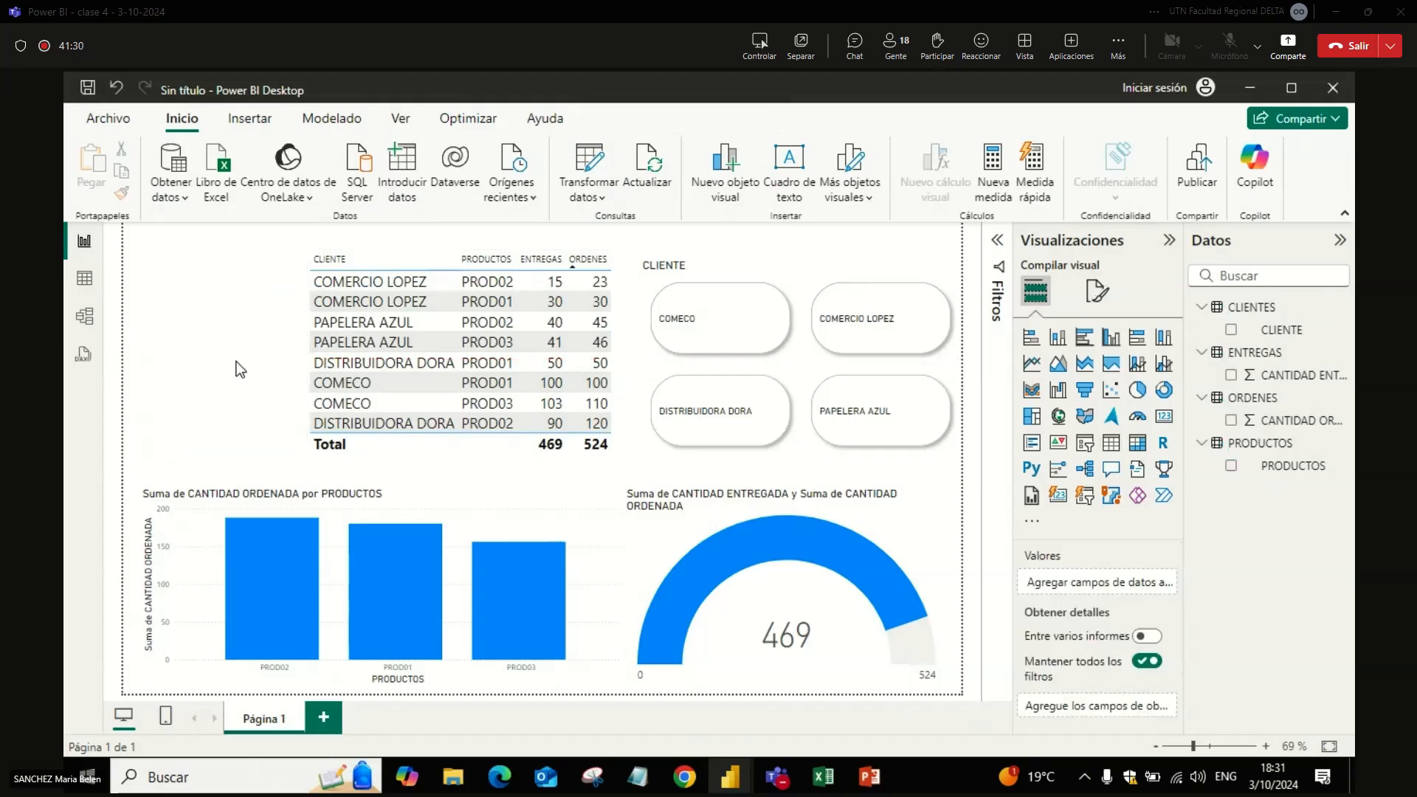
pyautogui.click(417, 454)
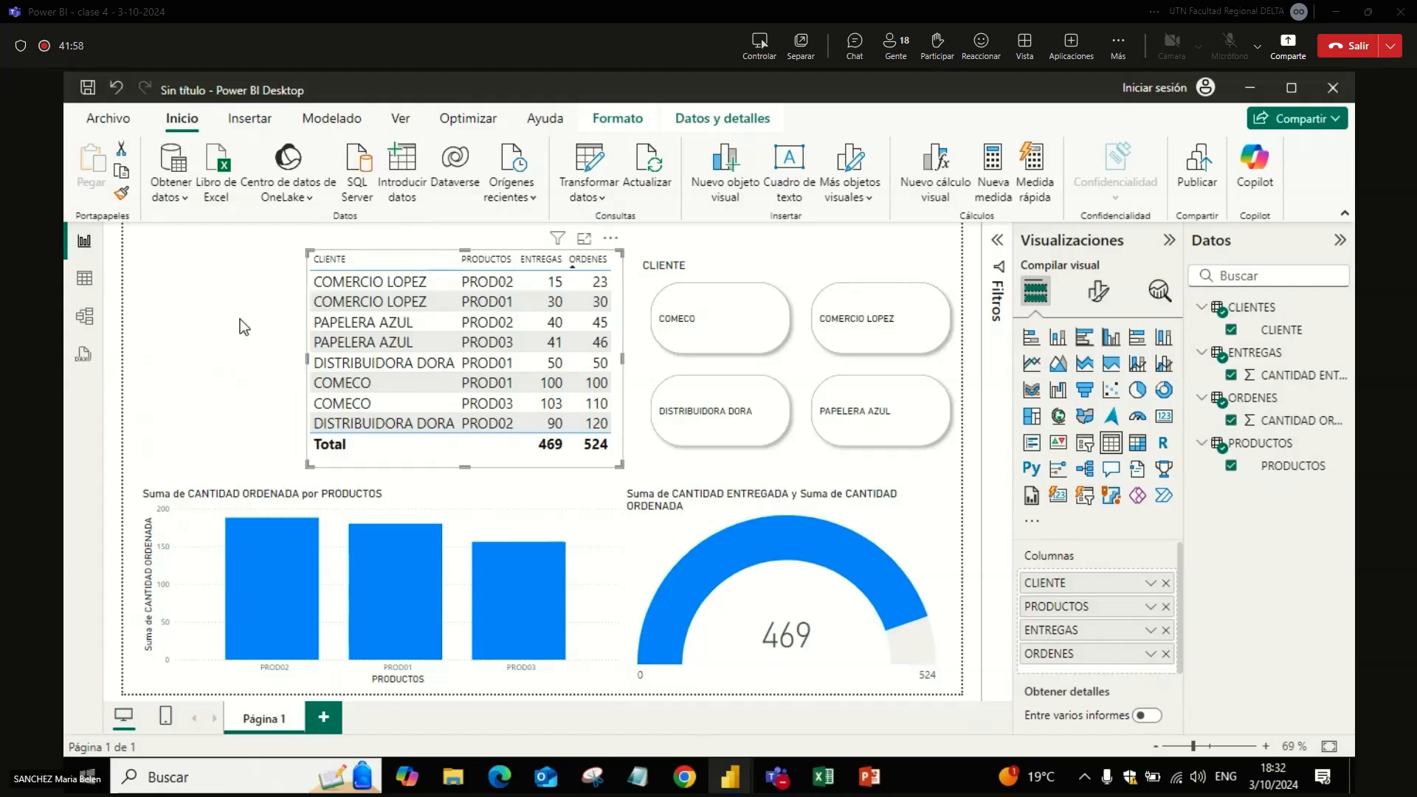
pyautogui.click(261, 360)
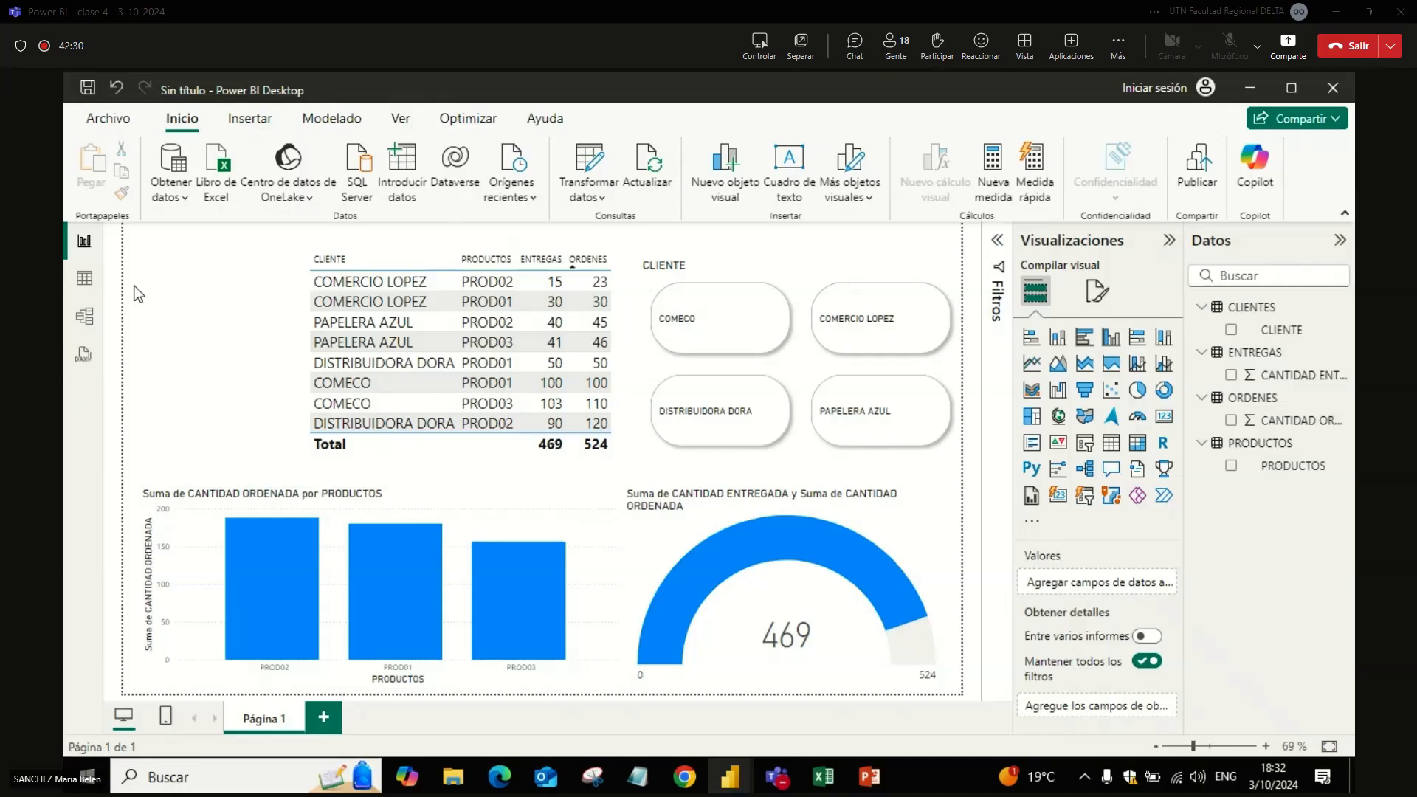
# Step: Examine the fields of the ENTREGAS and ORDENES tables in the table view, ending back in the report view
pyautogui.click(84, 278)
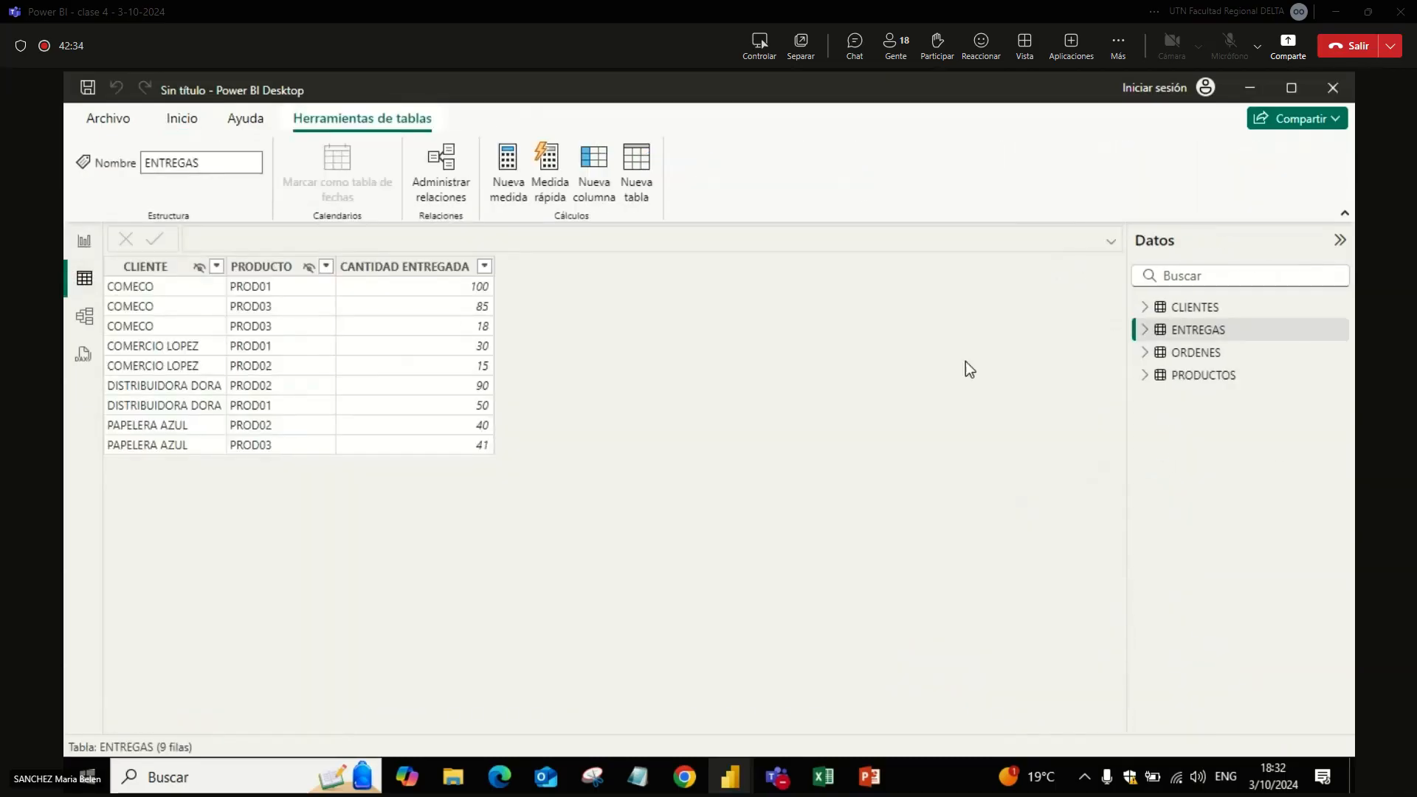
pyautogui.click(1145, 329)
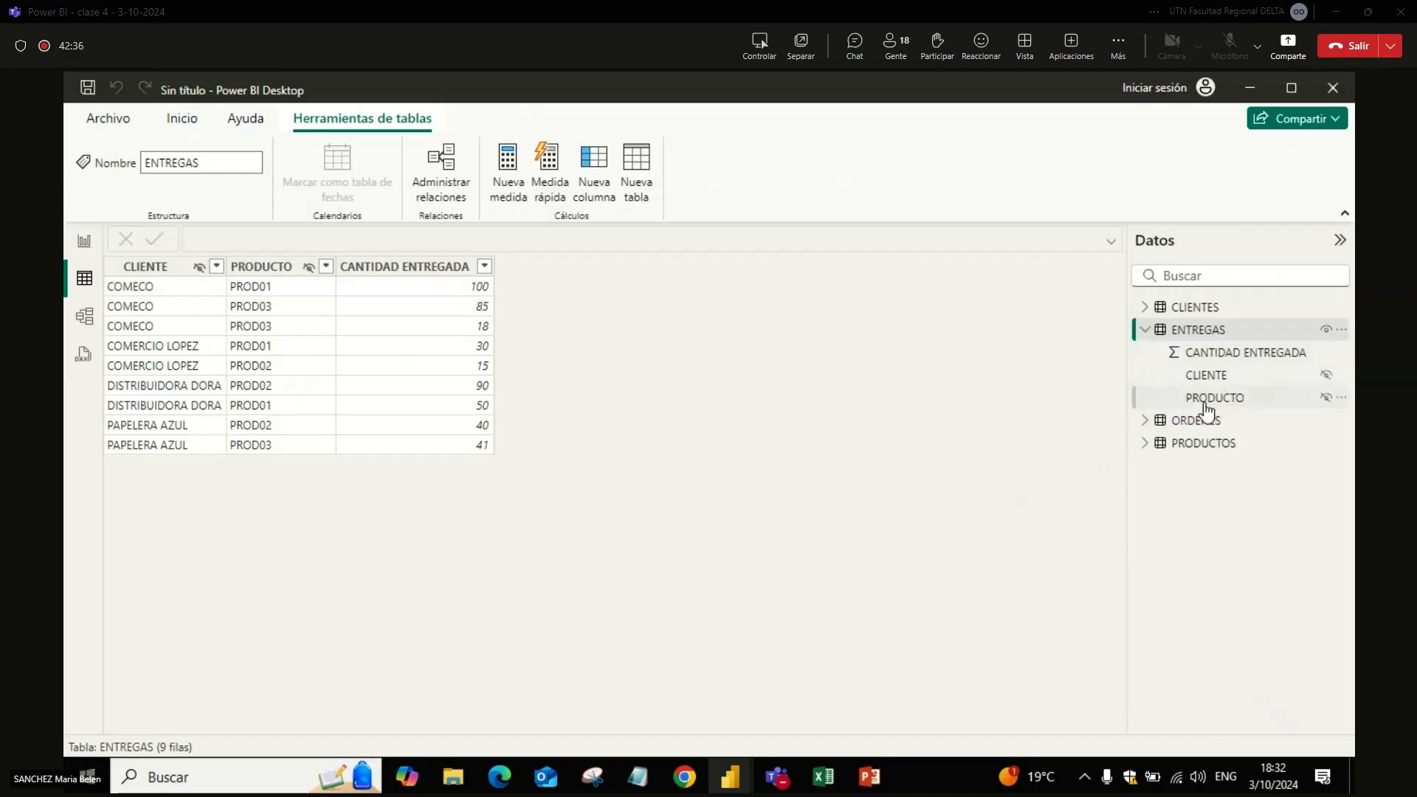
pyautogui.click(1145, 420)
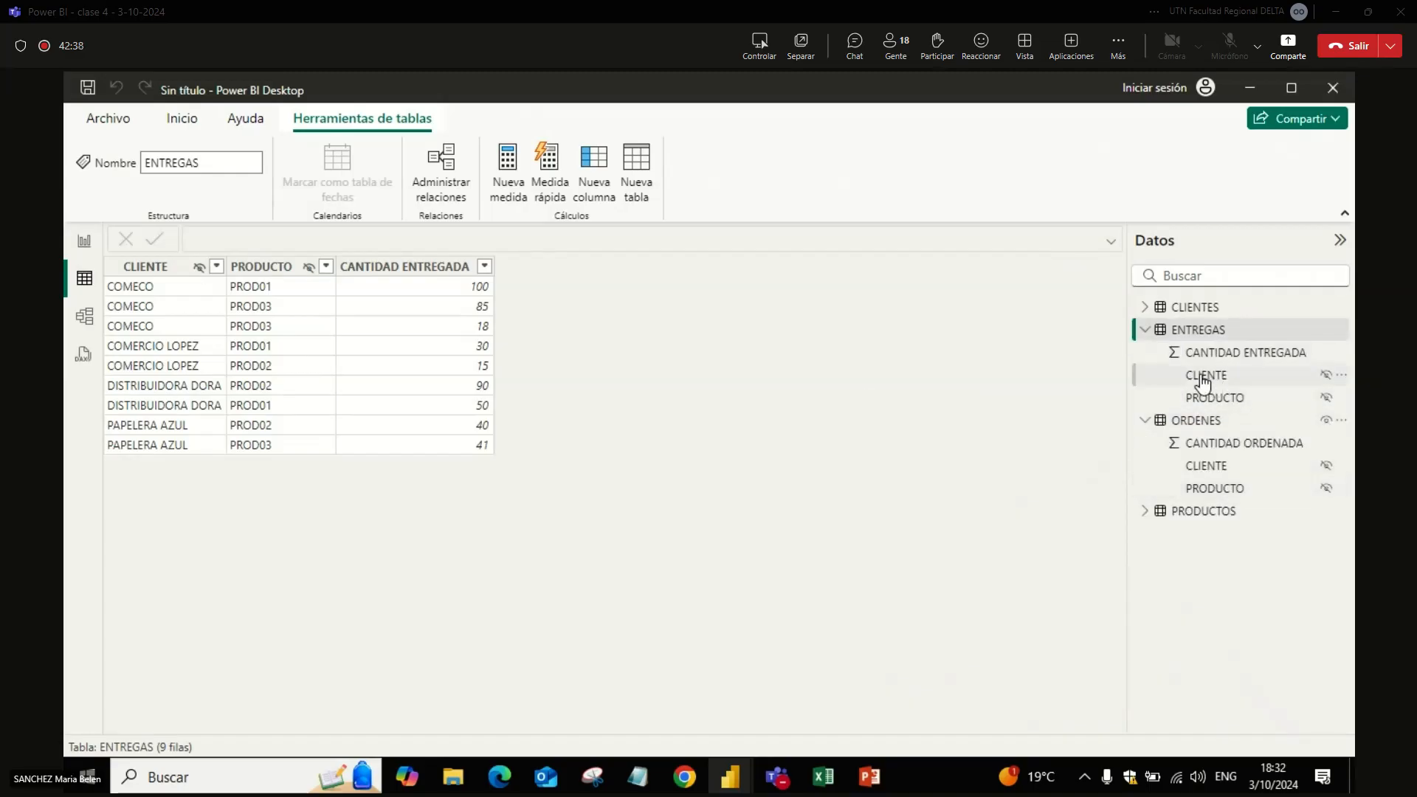
pyautogui.click(1145, 330)
pyautogui.click(1145, 352)
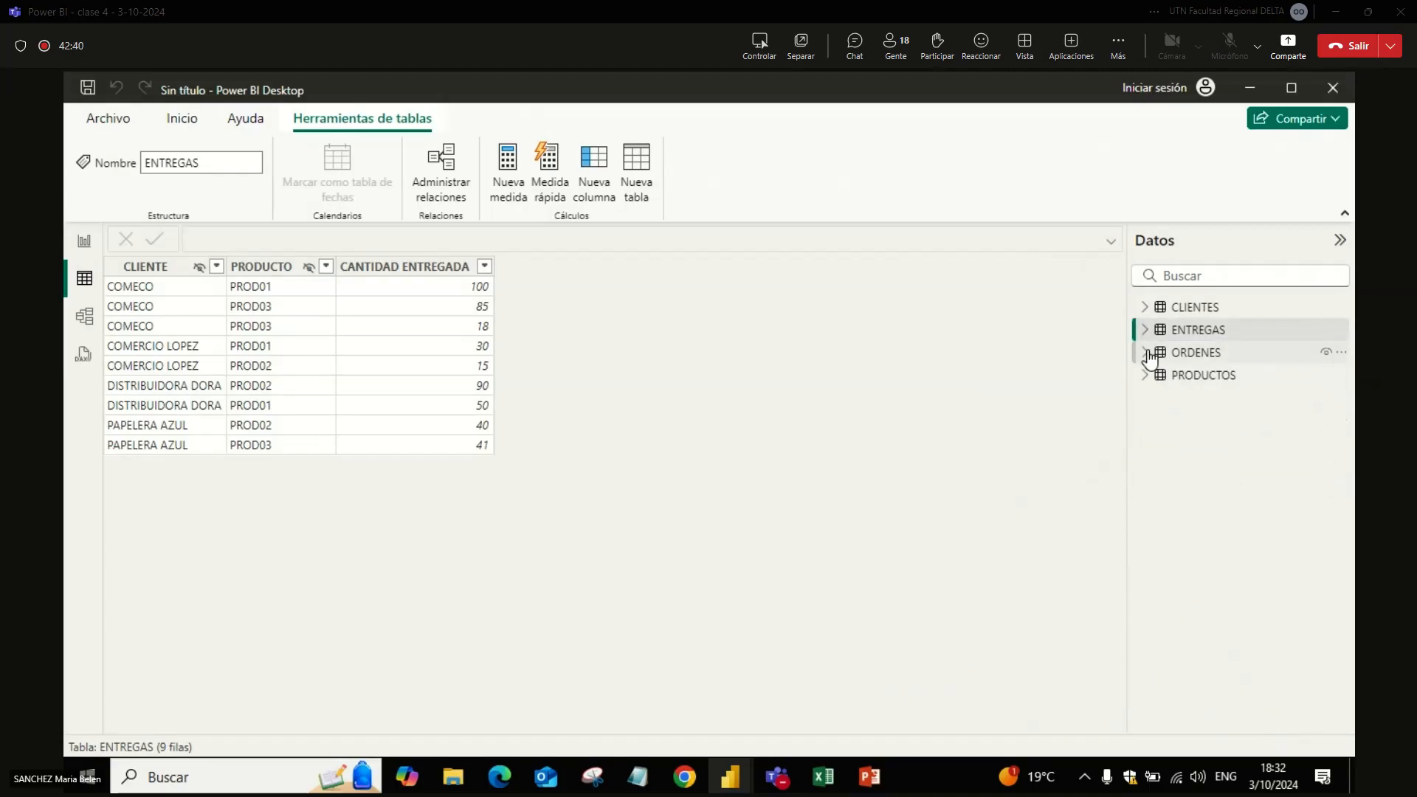
pyautogui.click(85, 244)
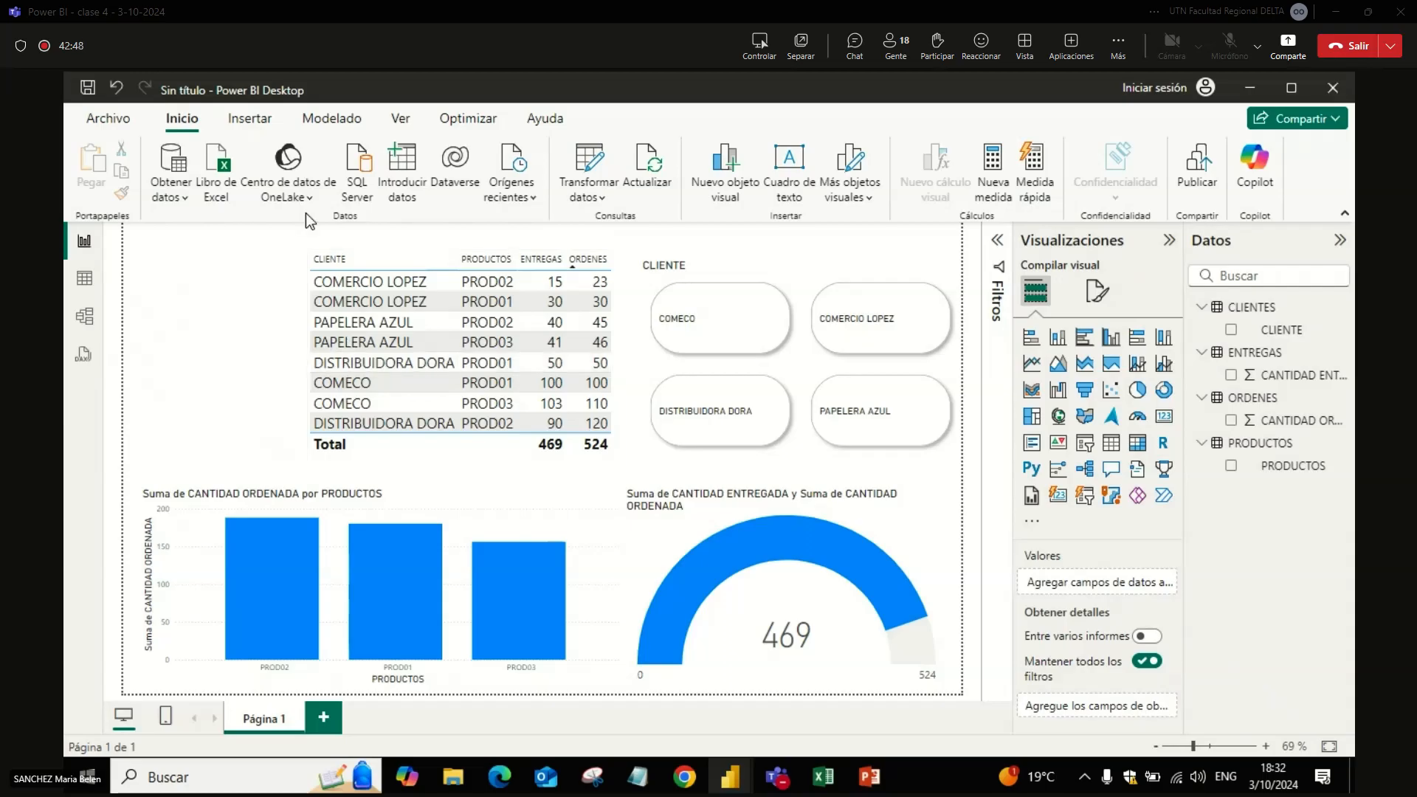
# Step: Create a manually entered table named MEDIDAS with the value 1 in Columna1, and load it into the model
pyautogui.click(407, 194)
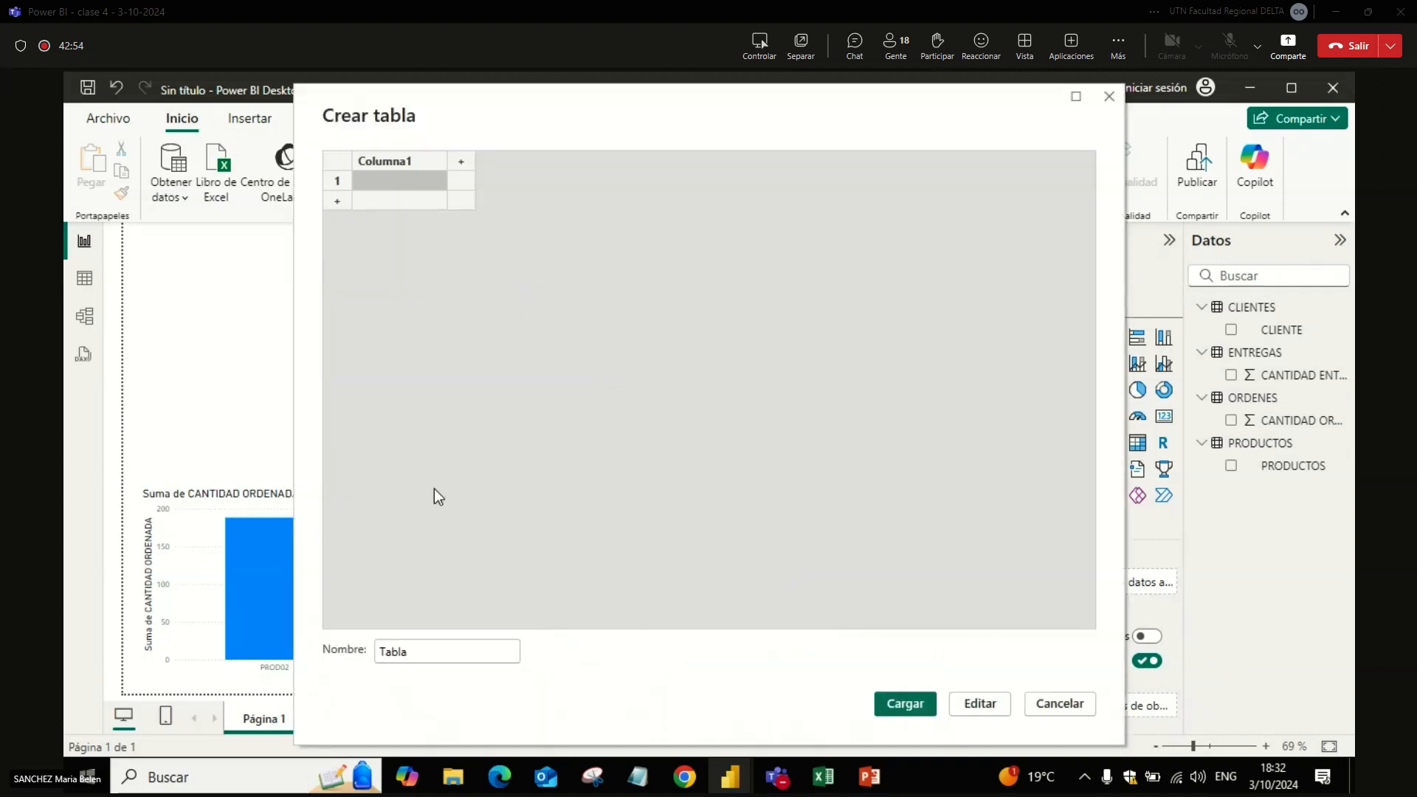
pyautogui.doubleClick(429, 652)
pyautogui.press('capslock')
pyautogui.write('ME')
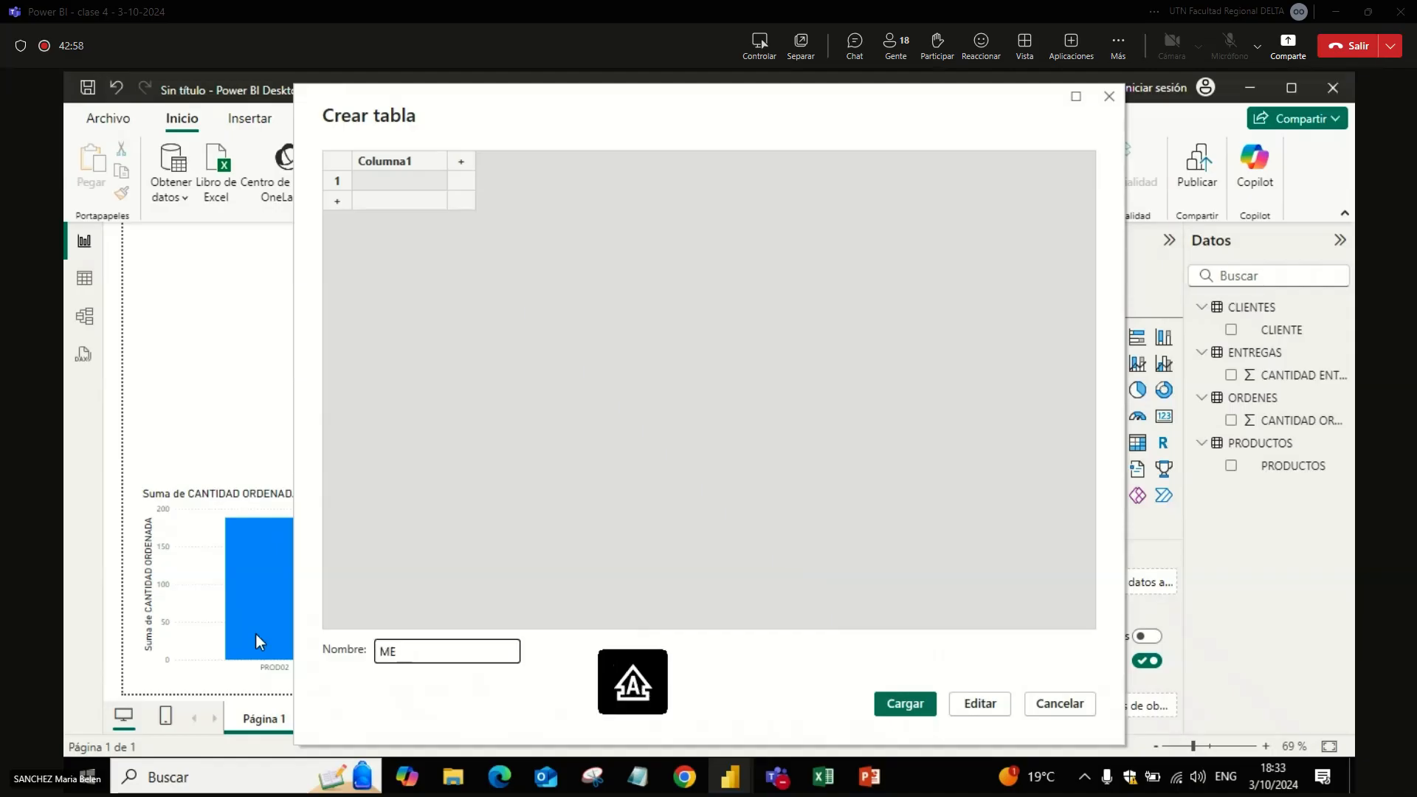
pyautogui.write('DIDAS')
pyautogui.click(387, 177)
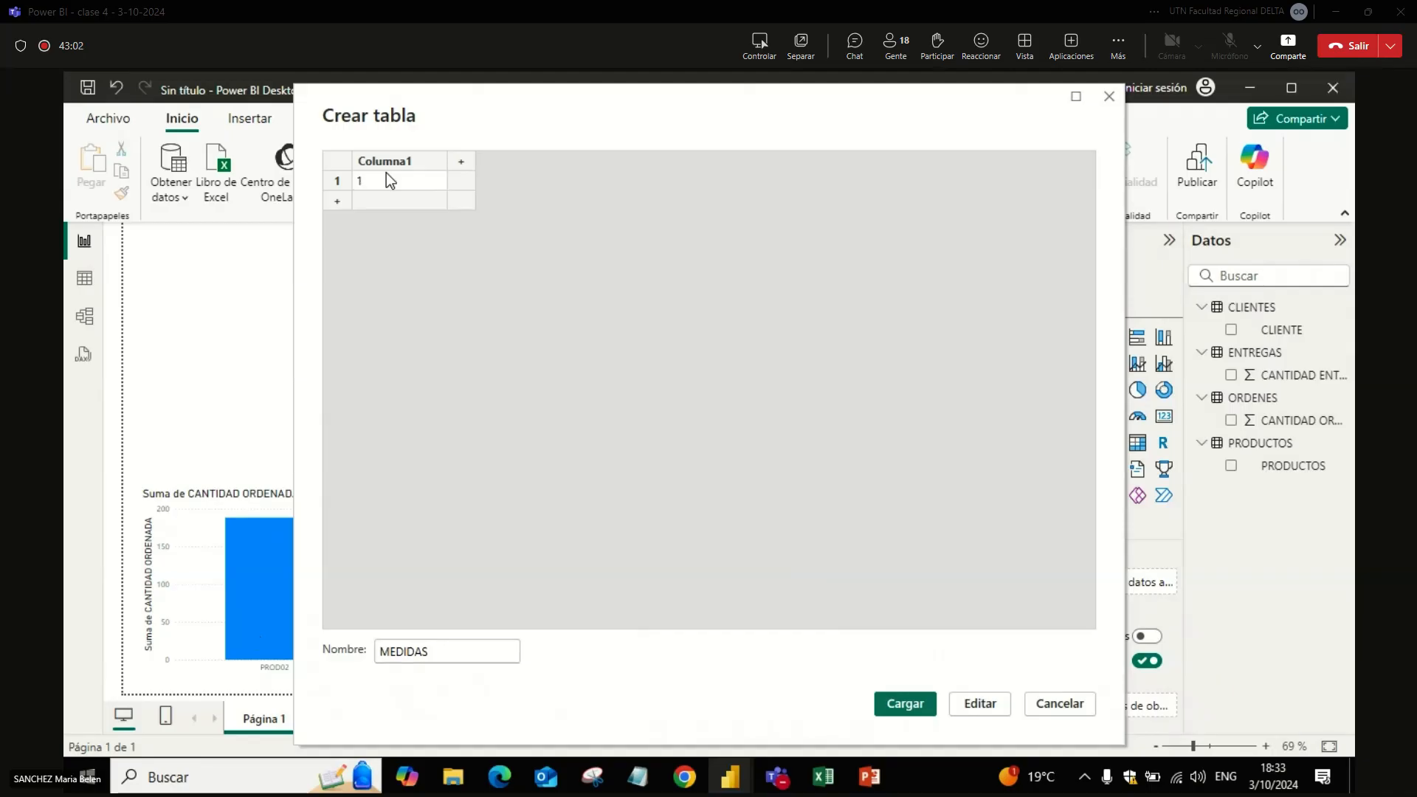
pyautogui.click(905, 702)
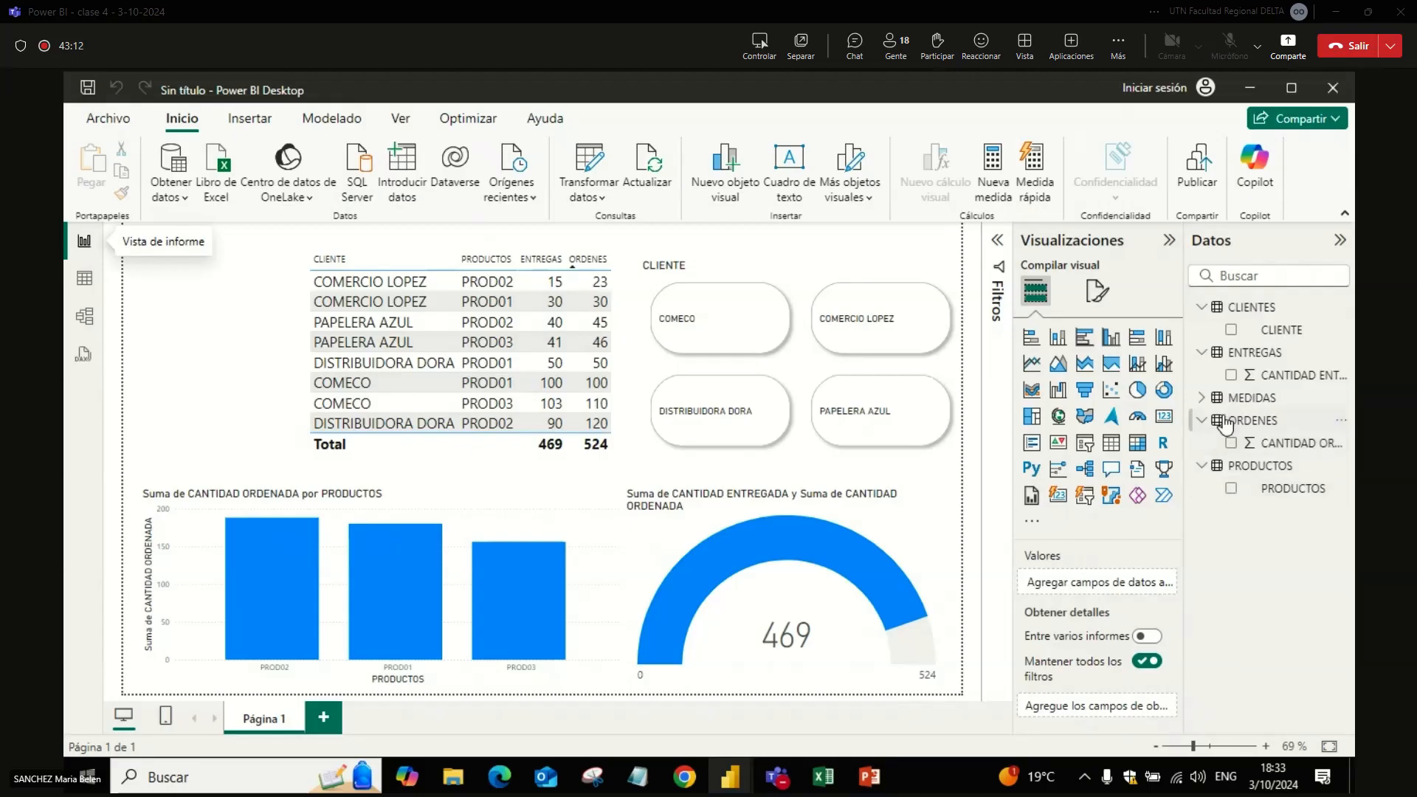
# Step: Inspect the MEDIDAS table's fields and the measure-creation options available for it
pyautogui.click(1203, 400)
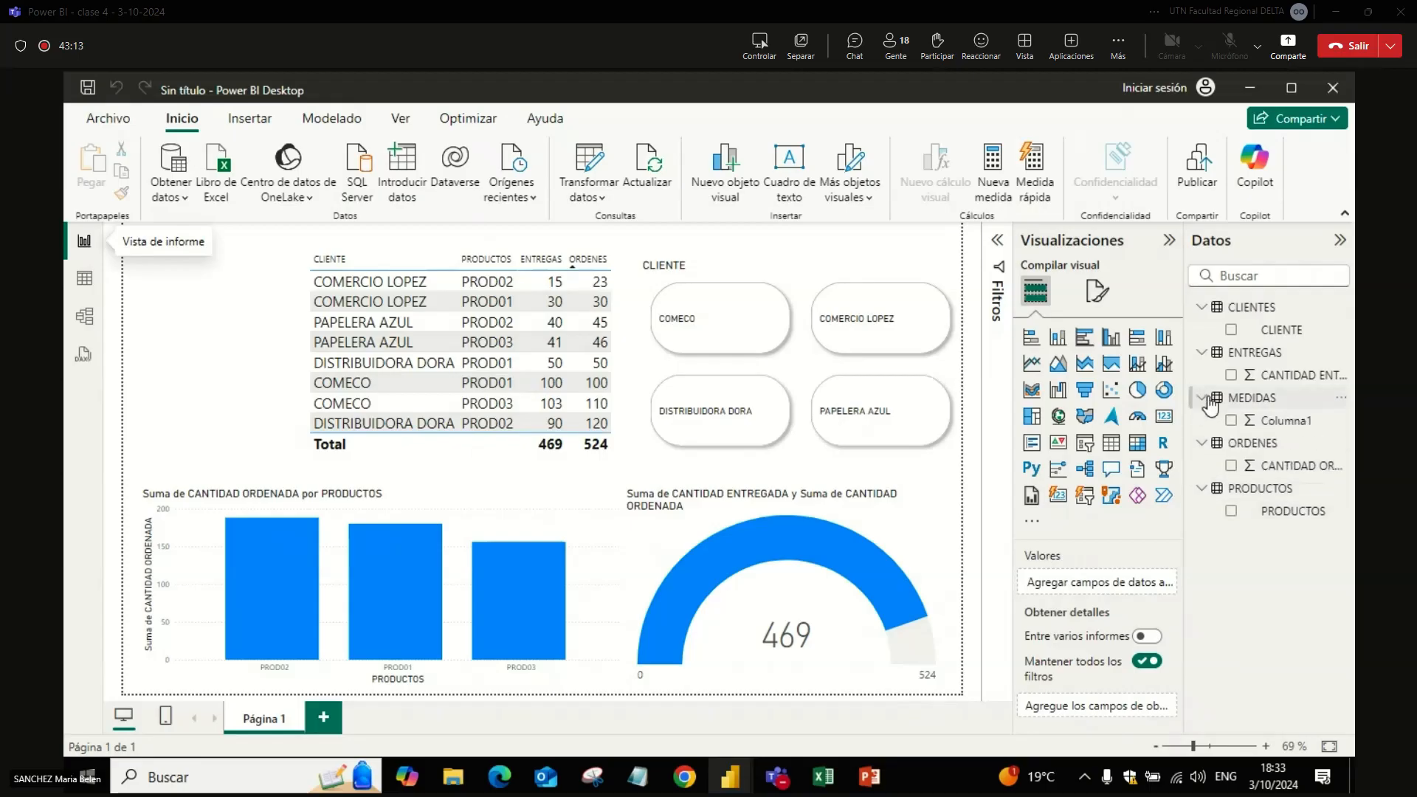
pyautogui.click(1253, 405)
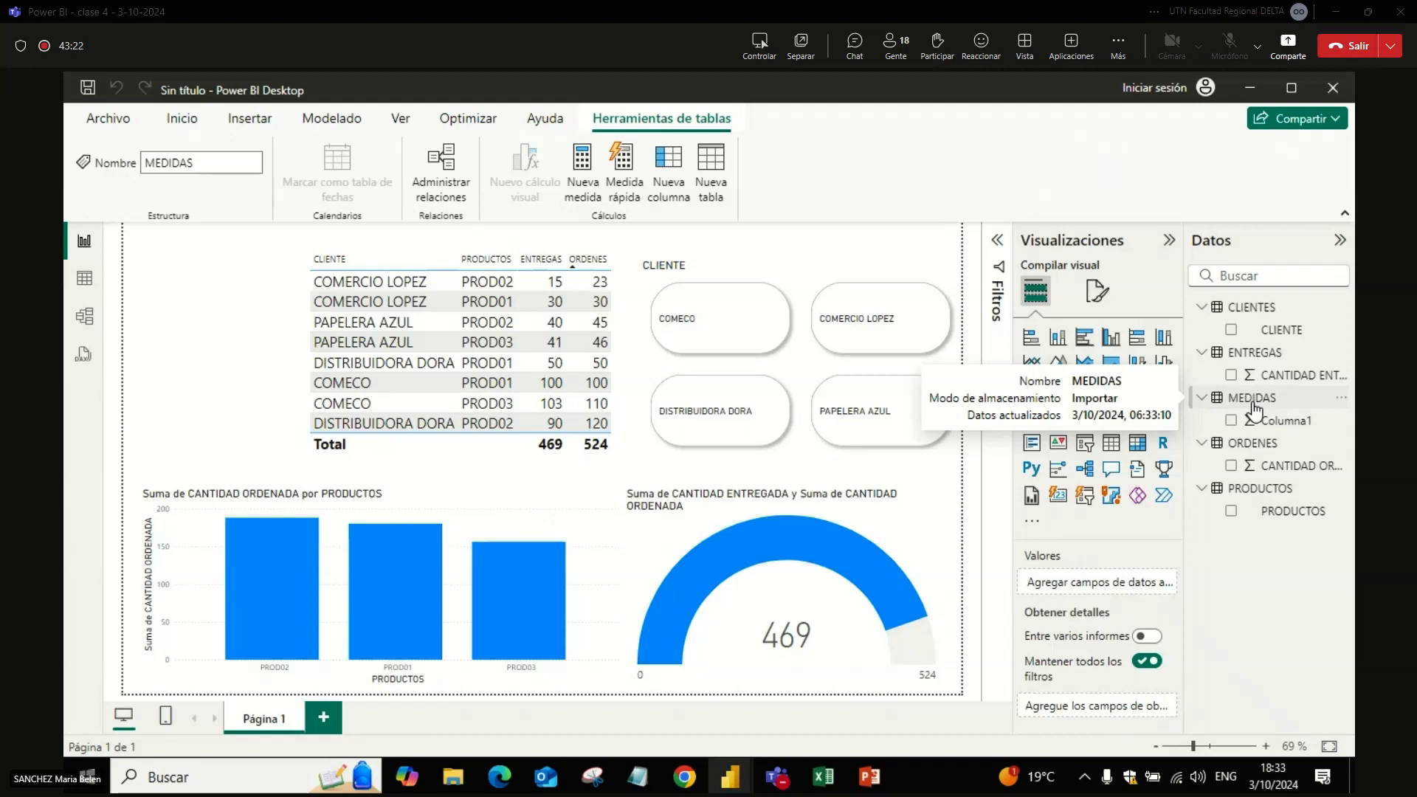
pyautogui.rightClick(1253, 407)
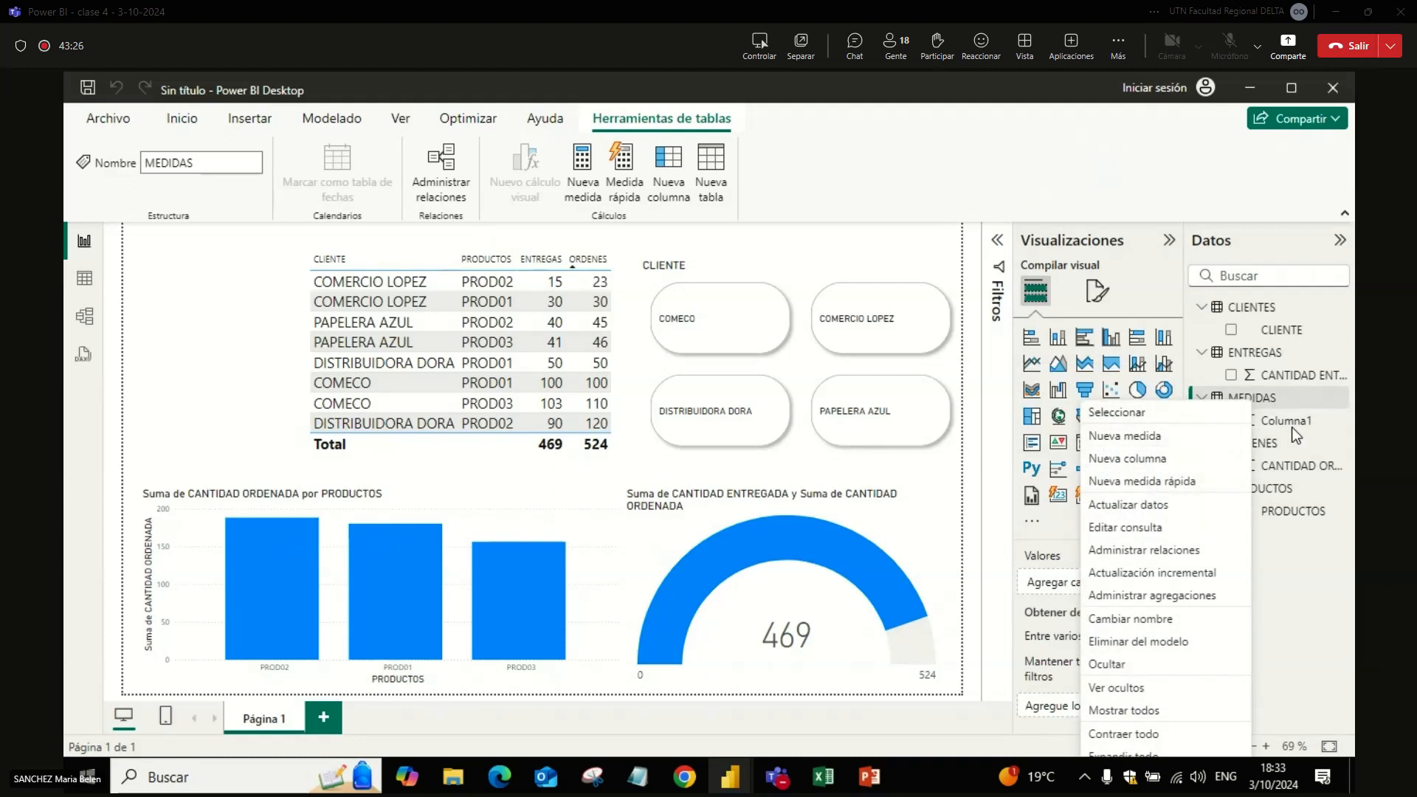
pyautogui.click(1276, 408)
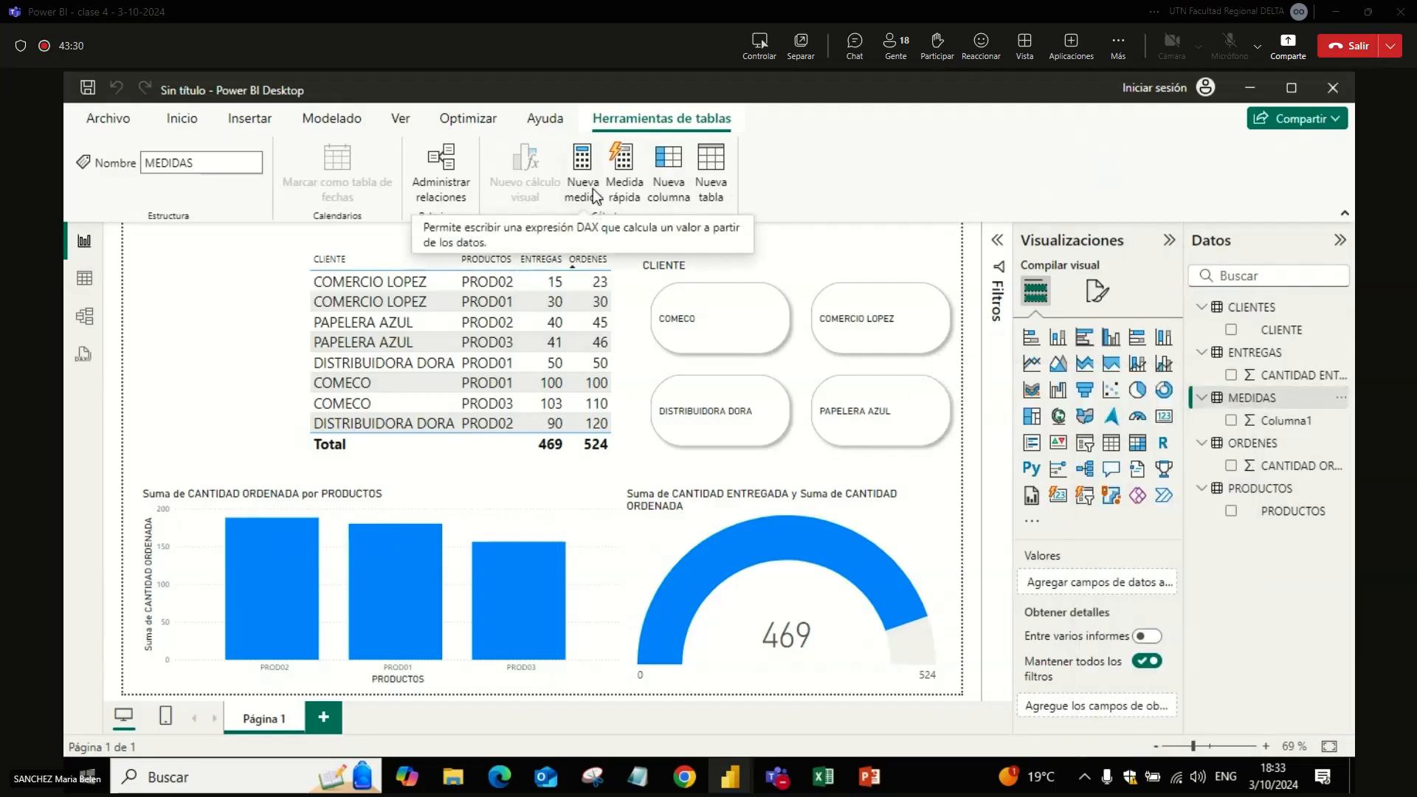
# Step: In the table view, add a new measure to the MEDIDAS table and name it Diferencia
pyautogui.click(85, 280)
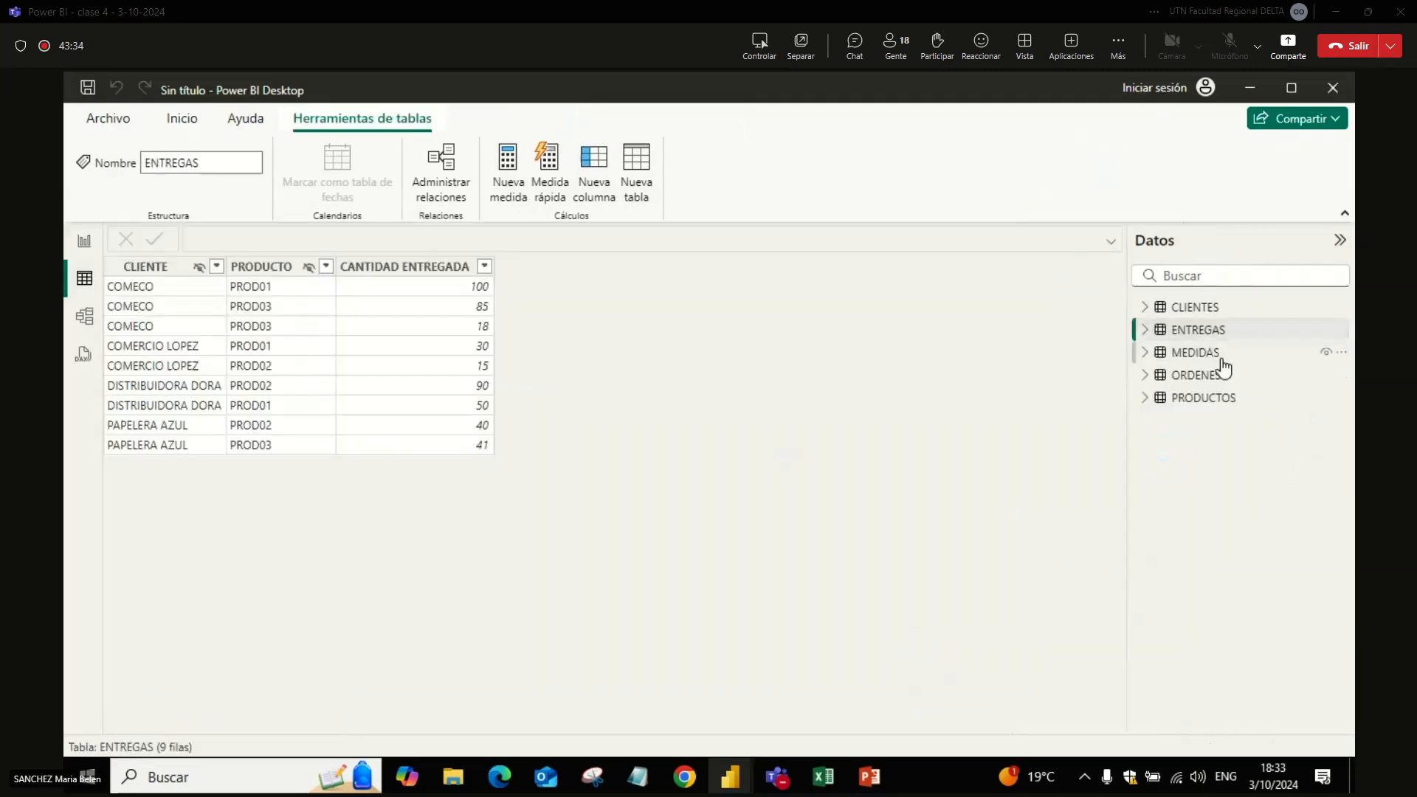
pyautogui.click(1197, 360)
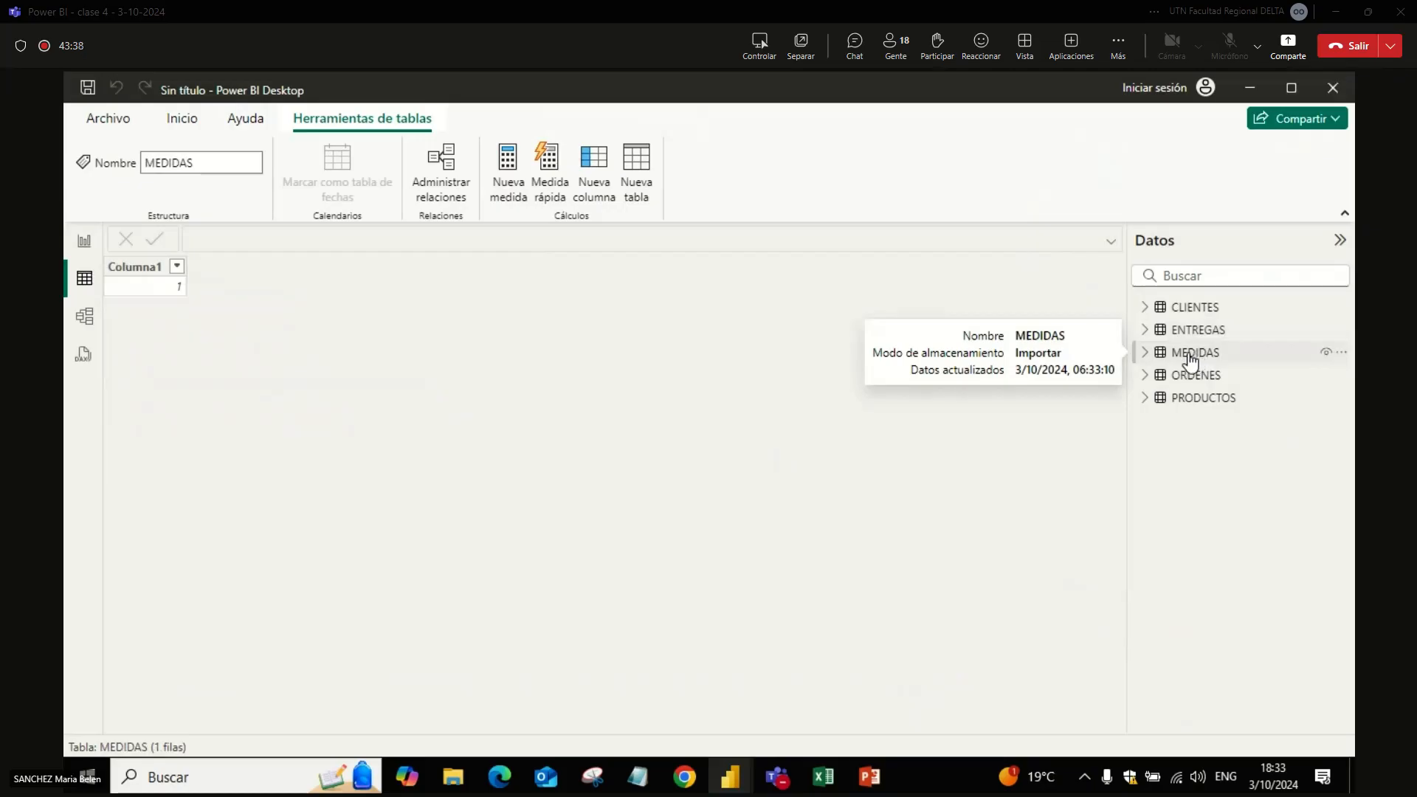
pyautogui.click(510, 192)
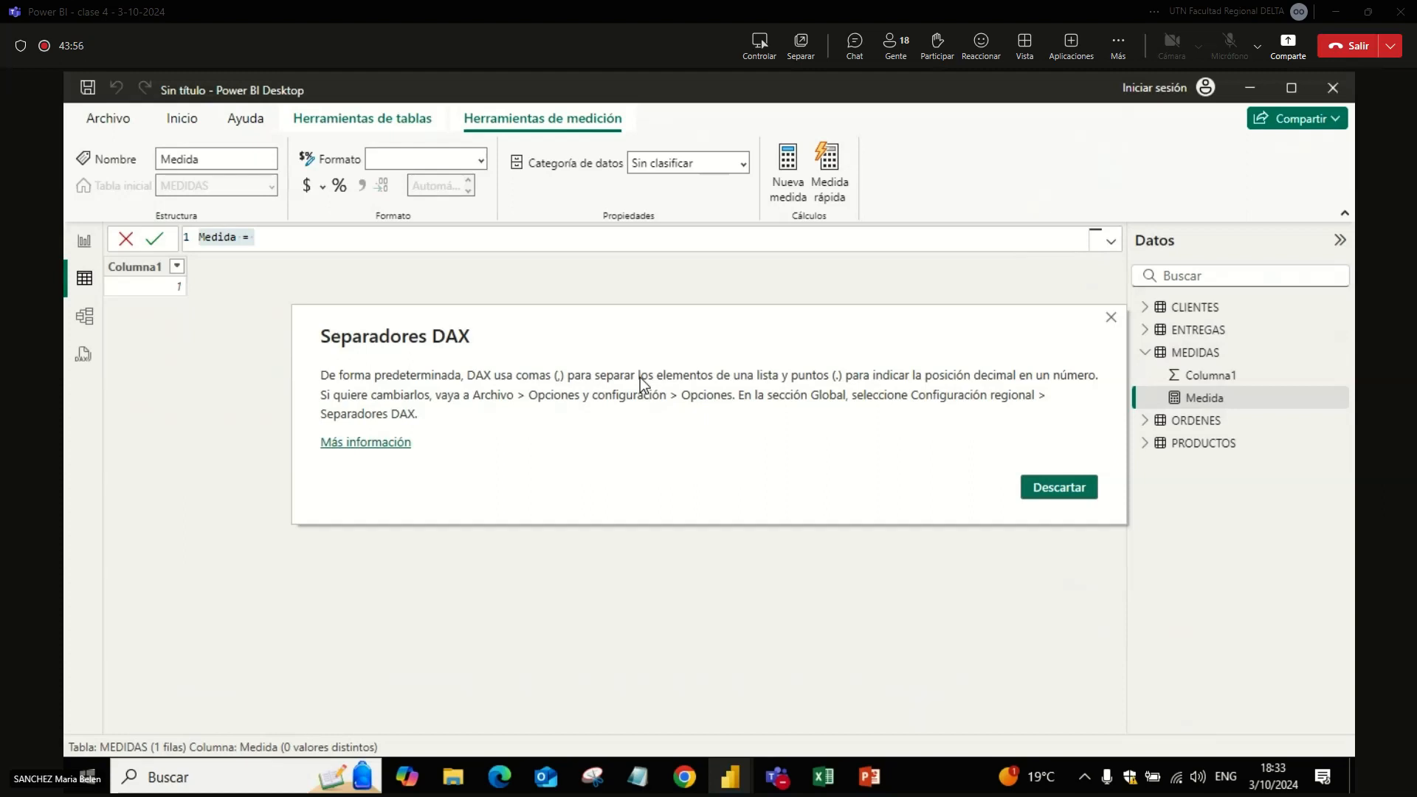
pyautogui.click(1063, 493)
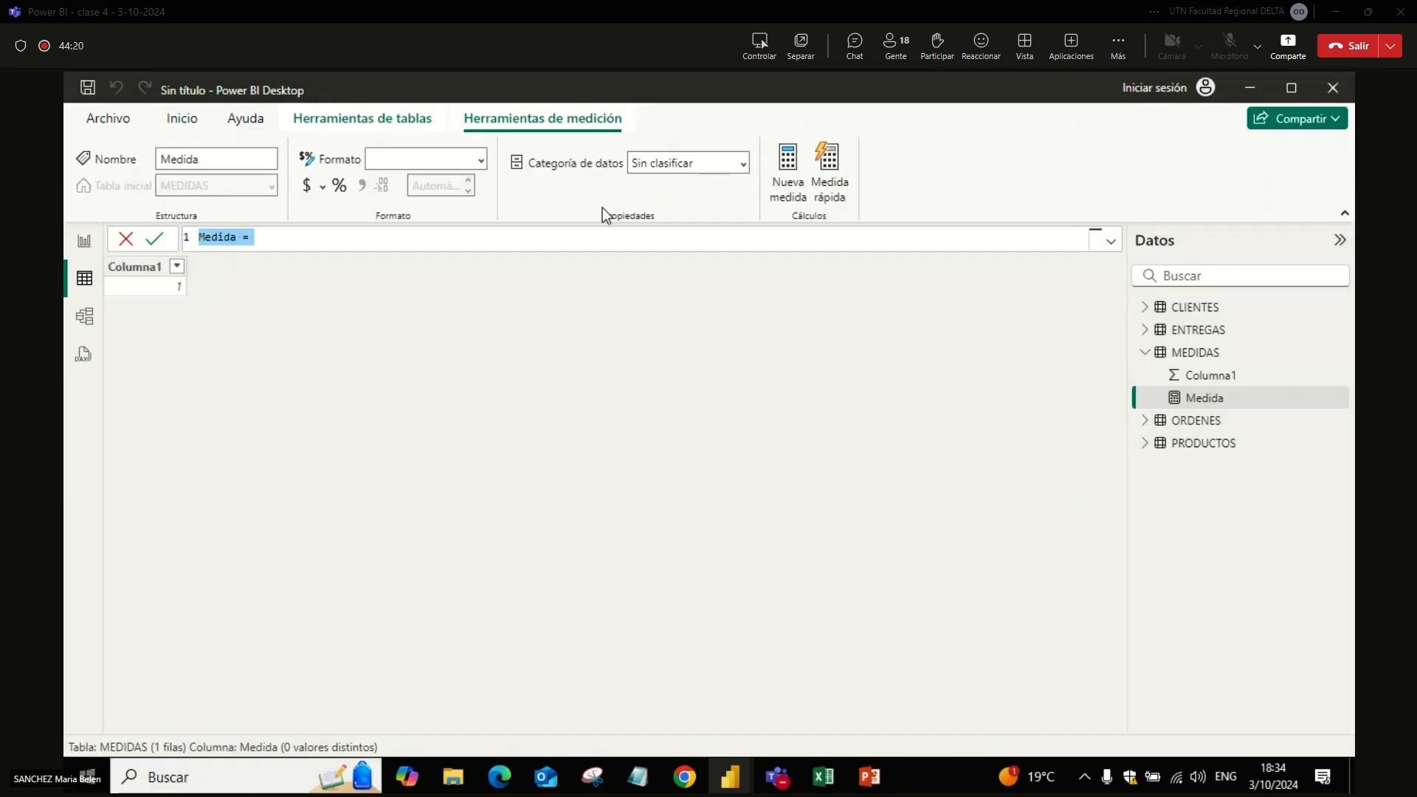
pyautogui.doubleClick(219, 244)
pyautogui.press('capslock')
pyautogui.press('BackSpace')
pyautogui.press('capslock')
pyautogui.write('D')
pyautogui.press('capslock')
pyautogui.write('iferencia')
# Step: Try SUM of ORDENES[CANTIDAD ORDENADA] as the Diferencia measure's expression, and clear it again
pyautogui.click(404, 233)
pyautogui.write('sum')
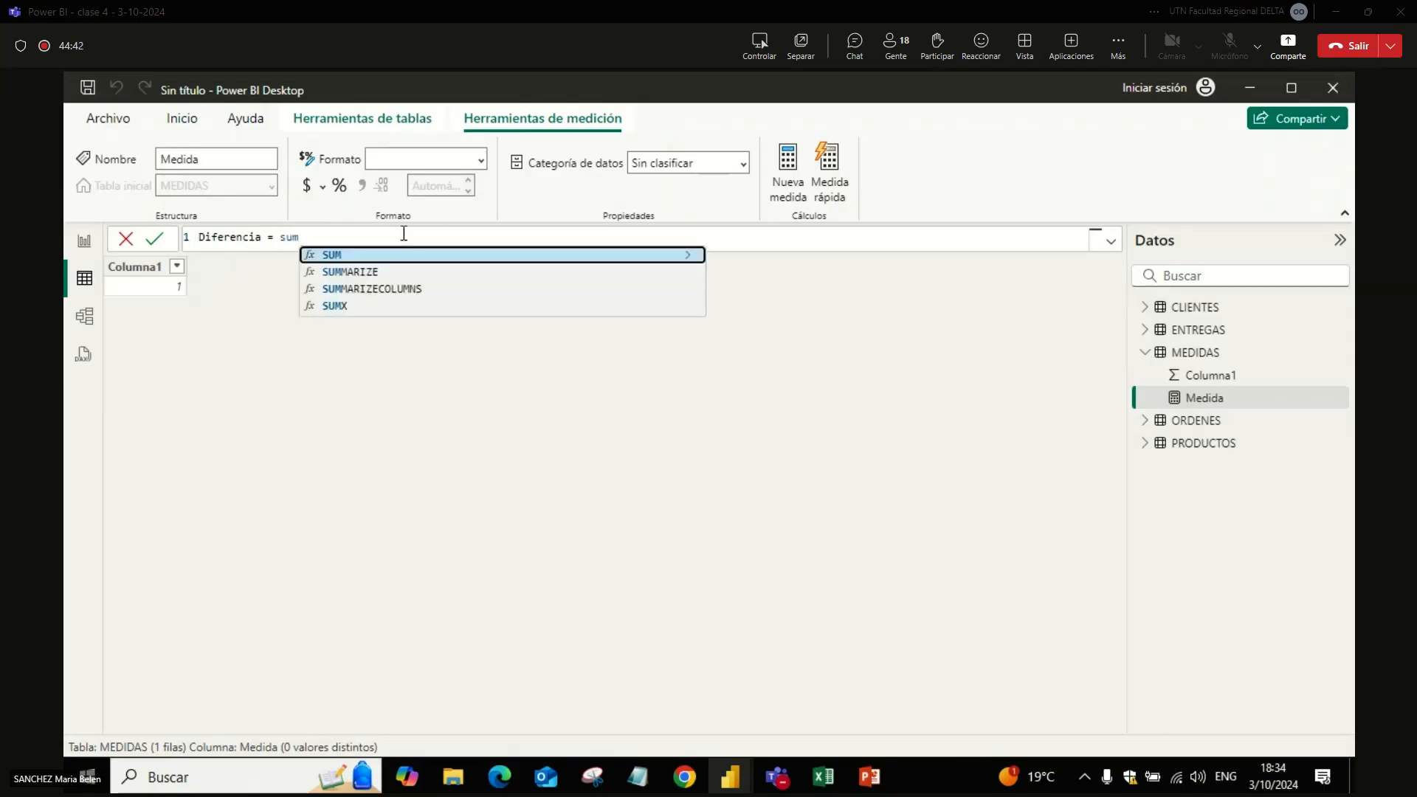
pyautogui.press('Tab')
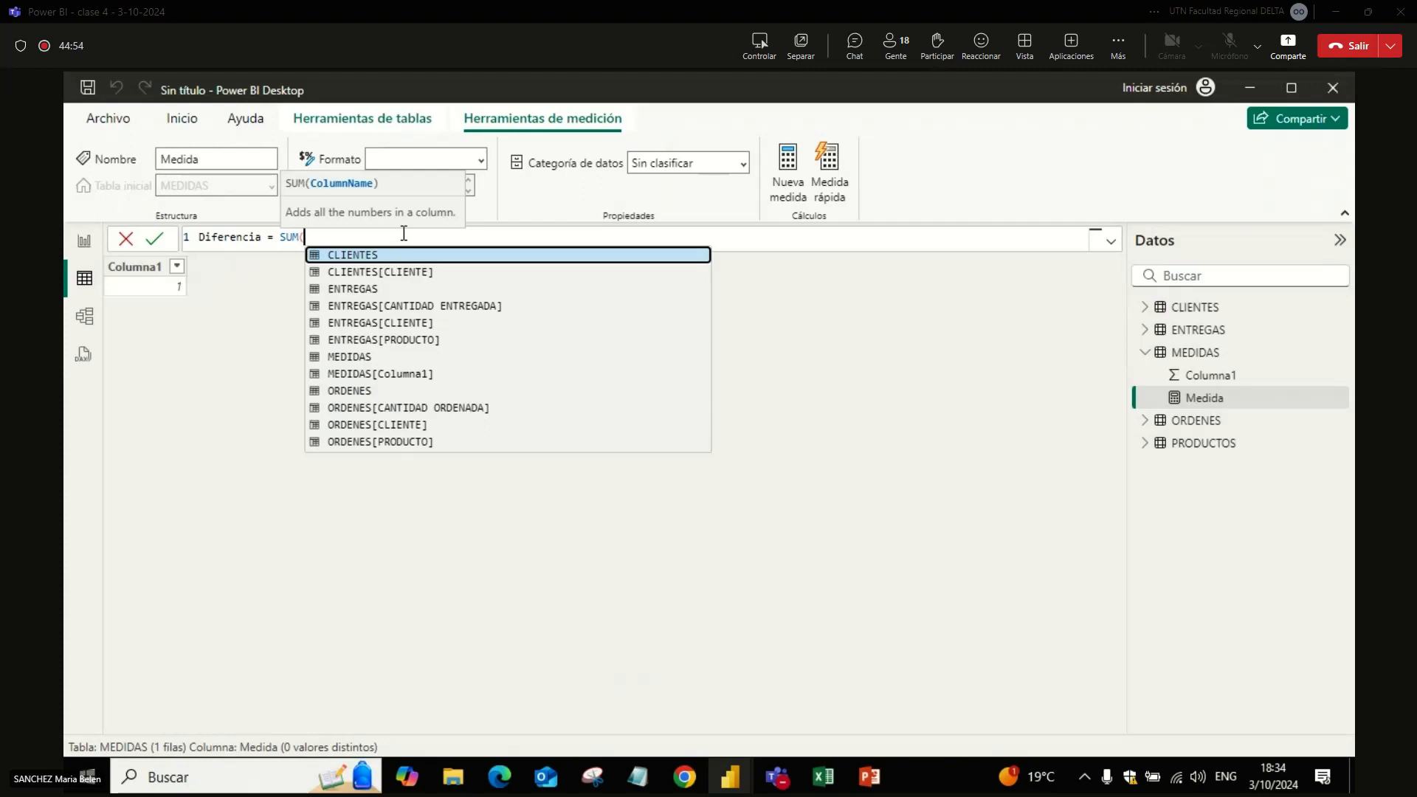
pyautogui.press('Down')
pyautogui.press('Down')
pyautogui.press('Down')
pyautogui.press('Down')
pyautogui.press('Down')
pyautogui.press('Down')
pyautogui.press('Down')
pyautogui.press('Down')
pyautogui.press('Down')
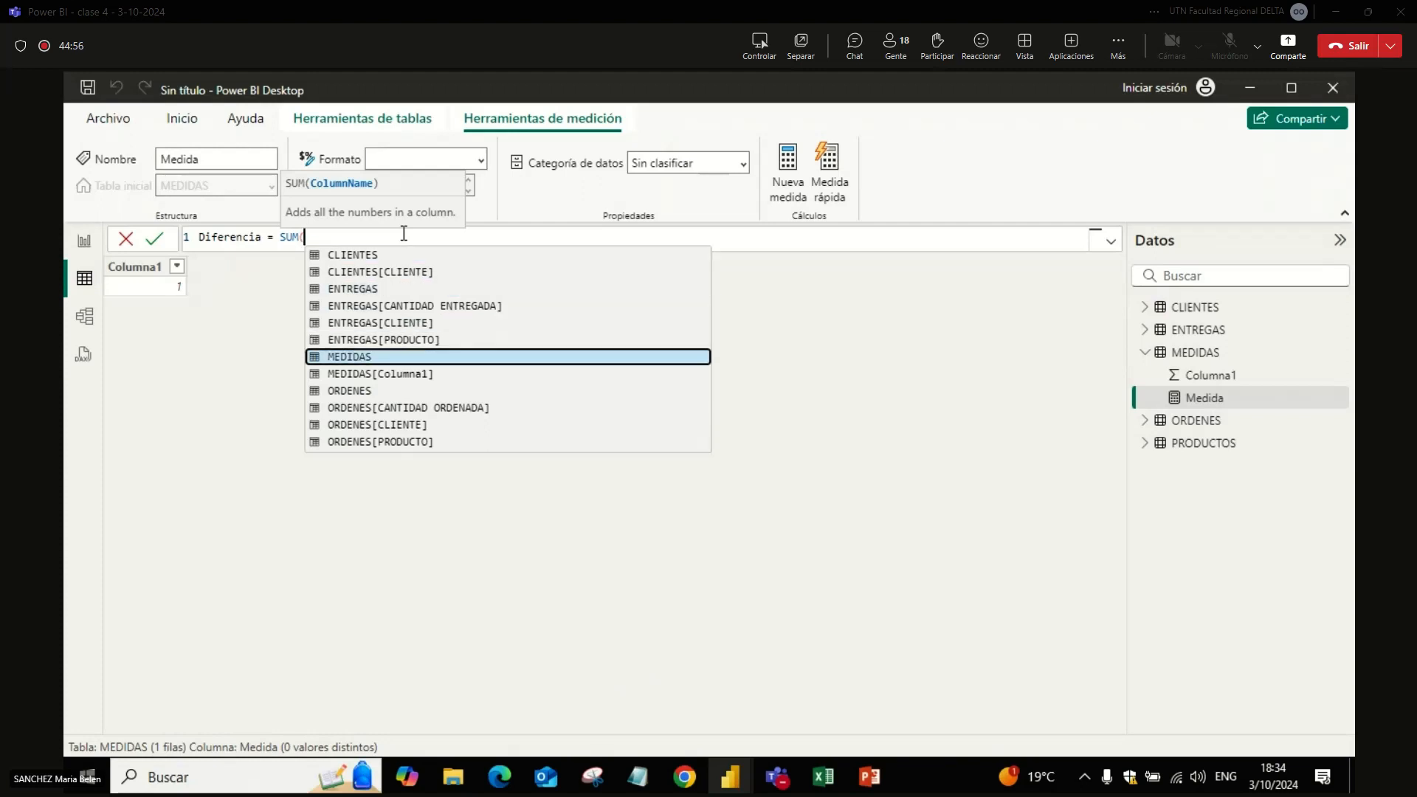
pyautogui.press('Tab')
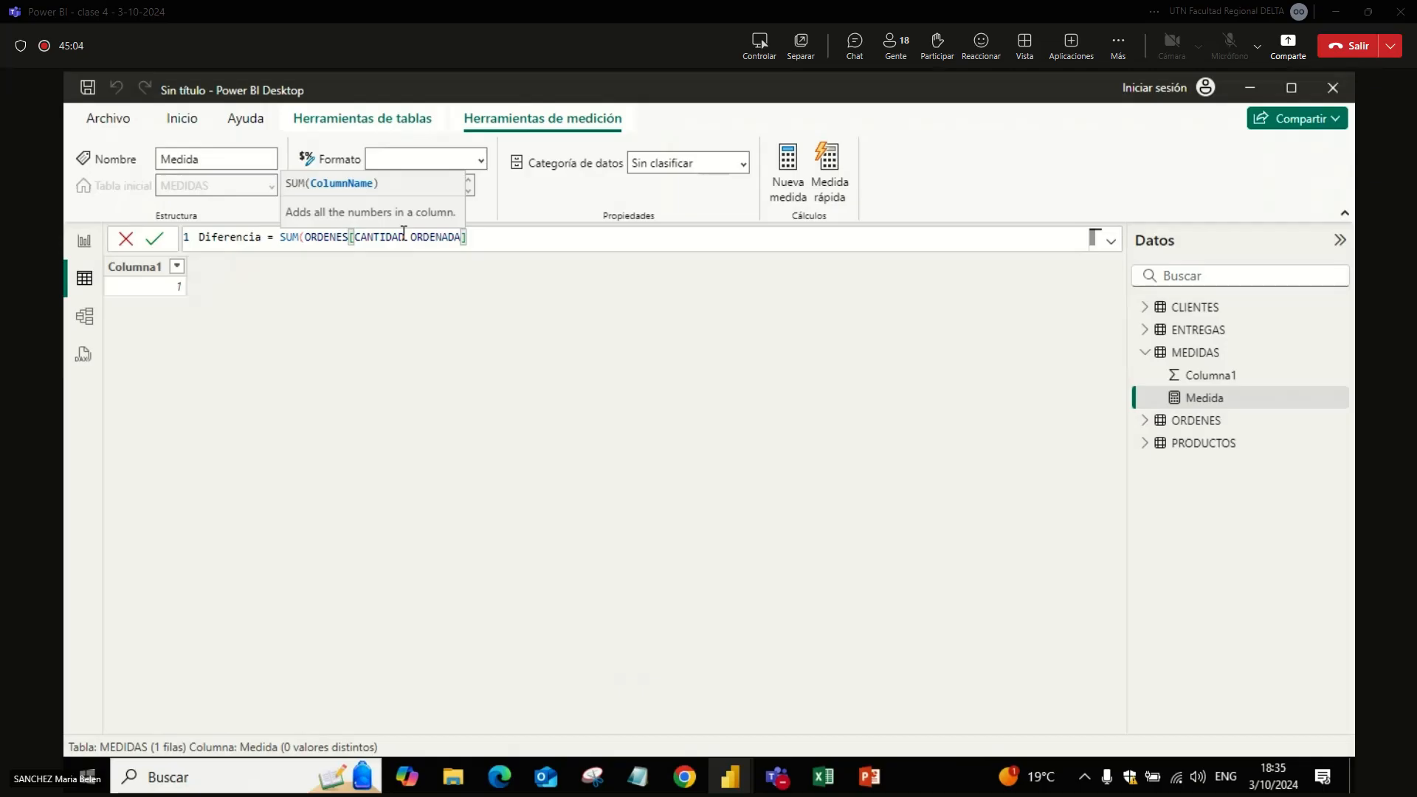
pyautogui.press('BackSpace')
pyautogui.press('BackSpace')
pyautogui.press('BackSpace')
pyautogui.press('BackSpace')
pyautogui.press('BackSpace')
pyautogui.press('BackSpace')
pyautogui.press('BackSpace')
pyautogui.press('BackSpace')
pyautogui.press('BackSpace')
pyautogui.press('BackSpace')
pyautogui.press('BackSpace')
pyautogui.press('BackSpace')
pyautogui.press('BackSpace')
pyautogui.press('BackSpace')
pyautogui.press('BackSpace')
pyautogui.press('BackSpace')
pyautogui.press('BackSpace')
pyautogui.press('BackSpace')
pyautogui.press('BackSpace')
pyautogui.press('BackSpace')
pyautogui.press('BackSpace')
pyautogui.press('BackSpace')
pyautogui.press('BackSpace')
pyautogui.press('BackSpace')
pyautogui.press('BackSpace')
pyautogui.press('BackSpace')
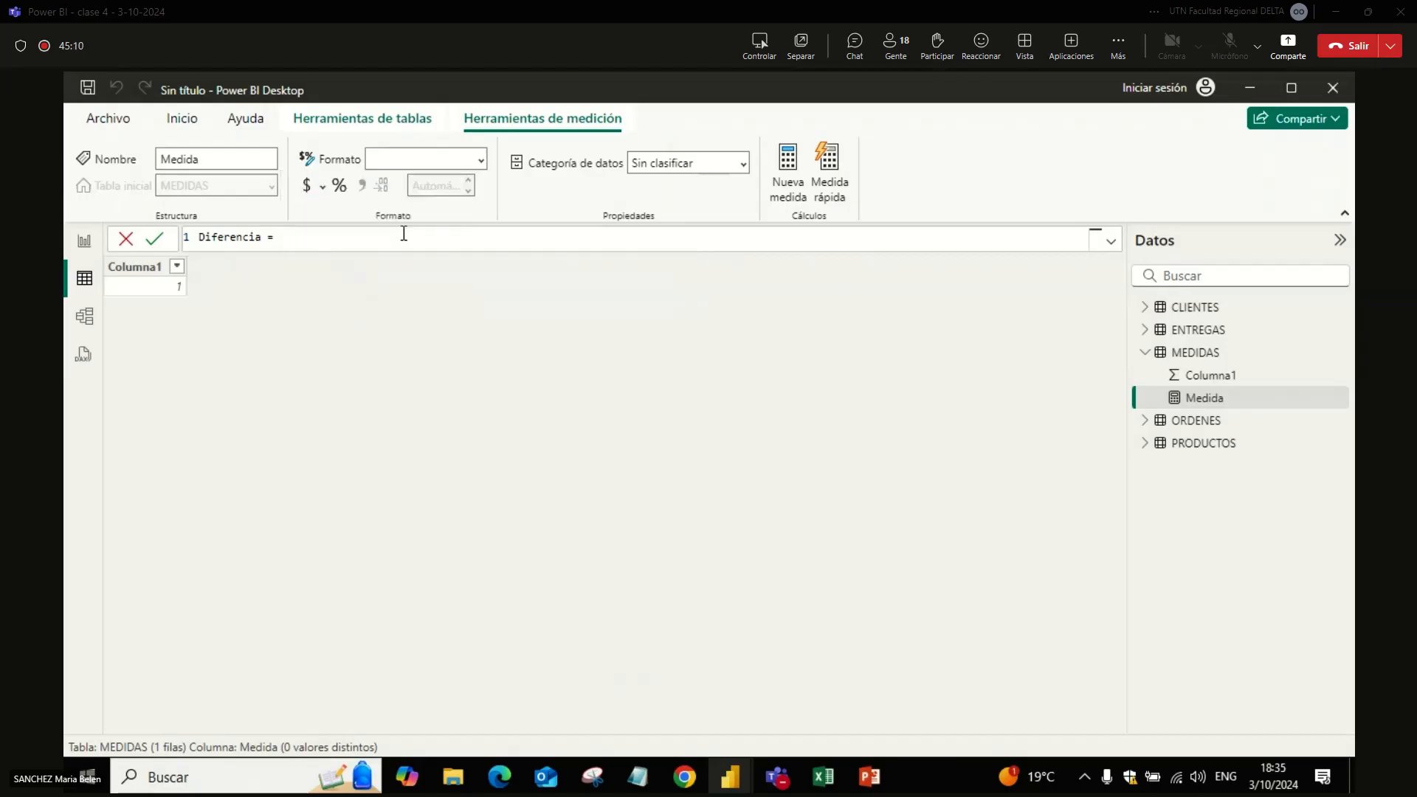
# Step: Begin the Diferencia measure's expression with SUM(ORDENES[CANTIDAD ORDENADA])
pyautogui.write('S')
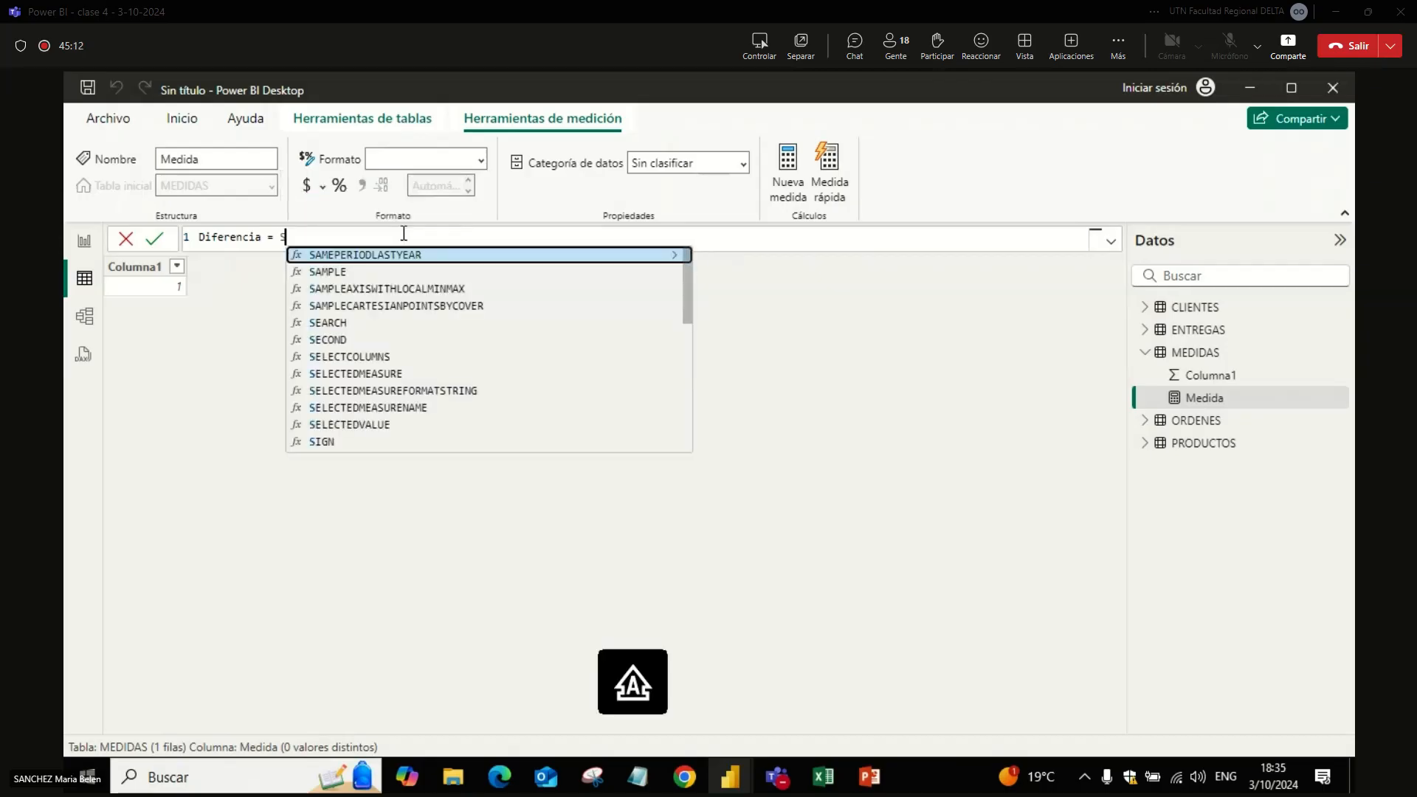
pyautogui.write('U')
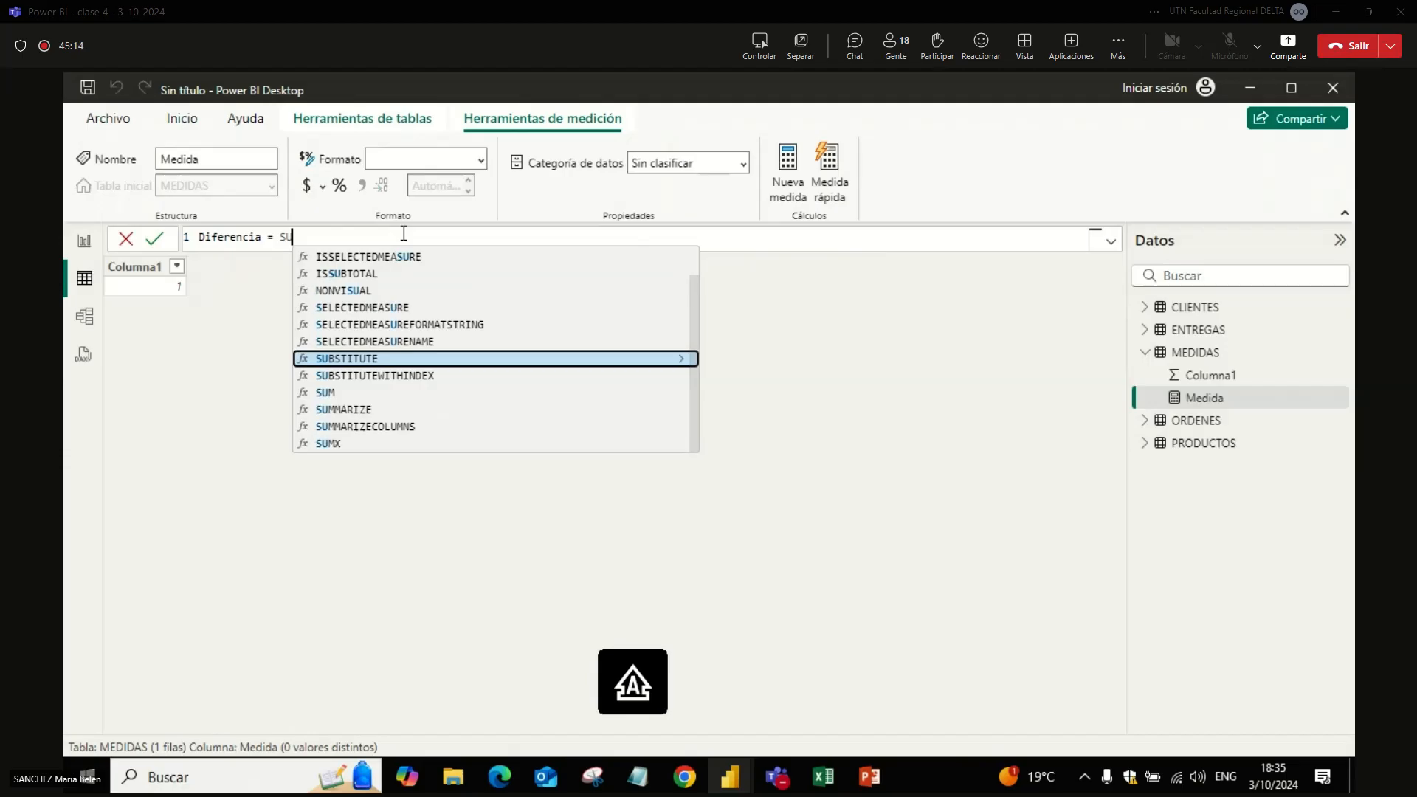
pyautogui.write('M')
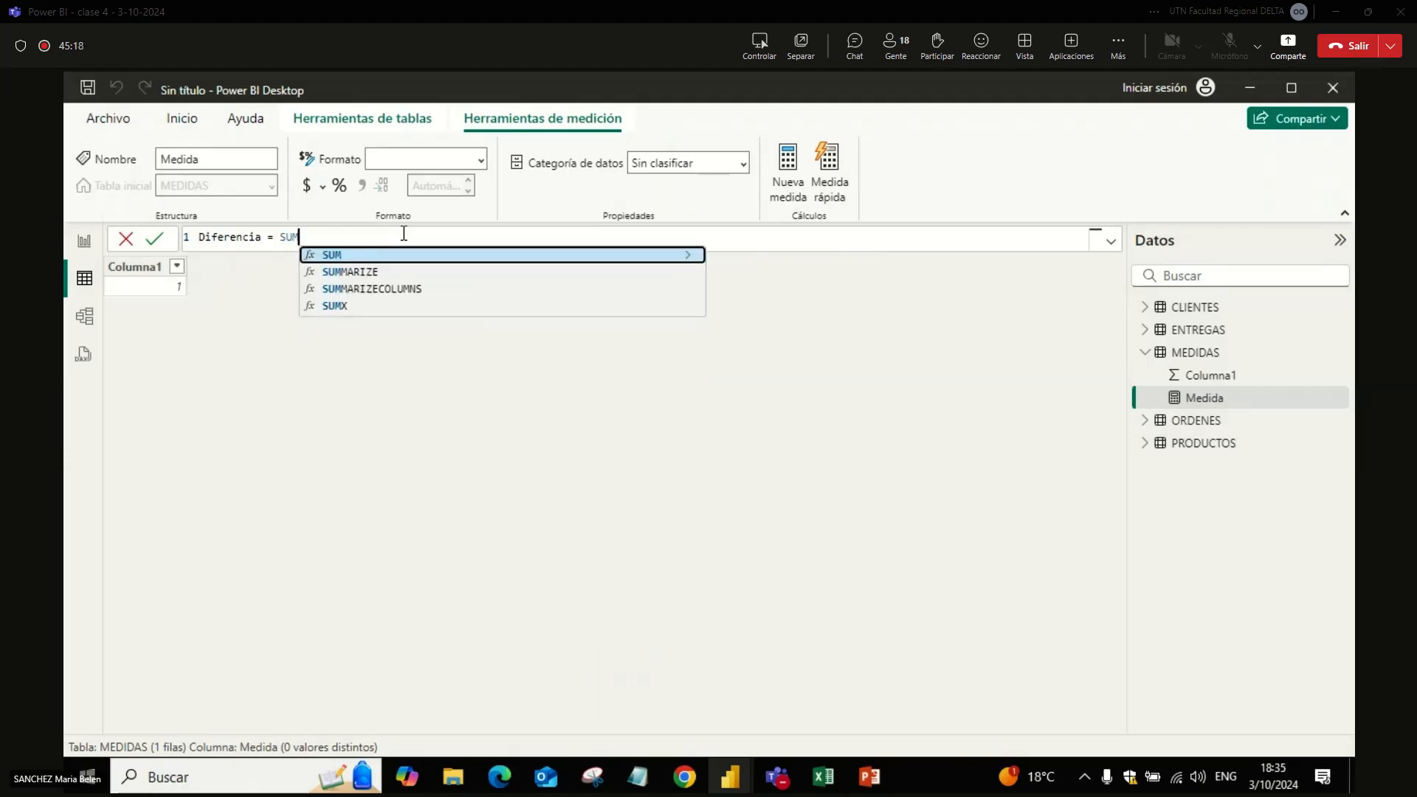
pyautogui.write('(')
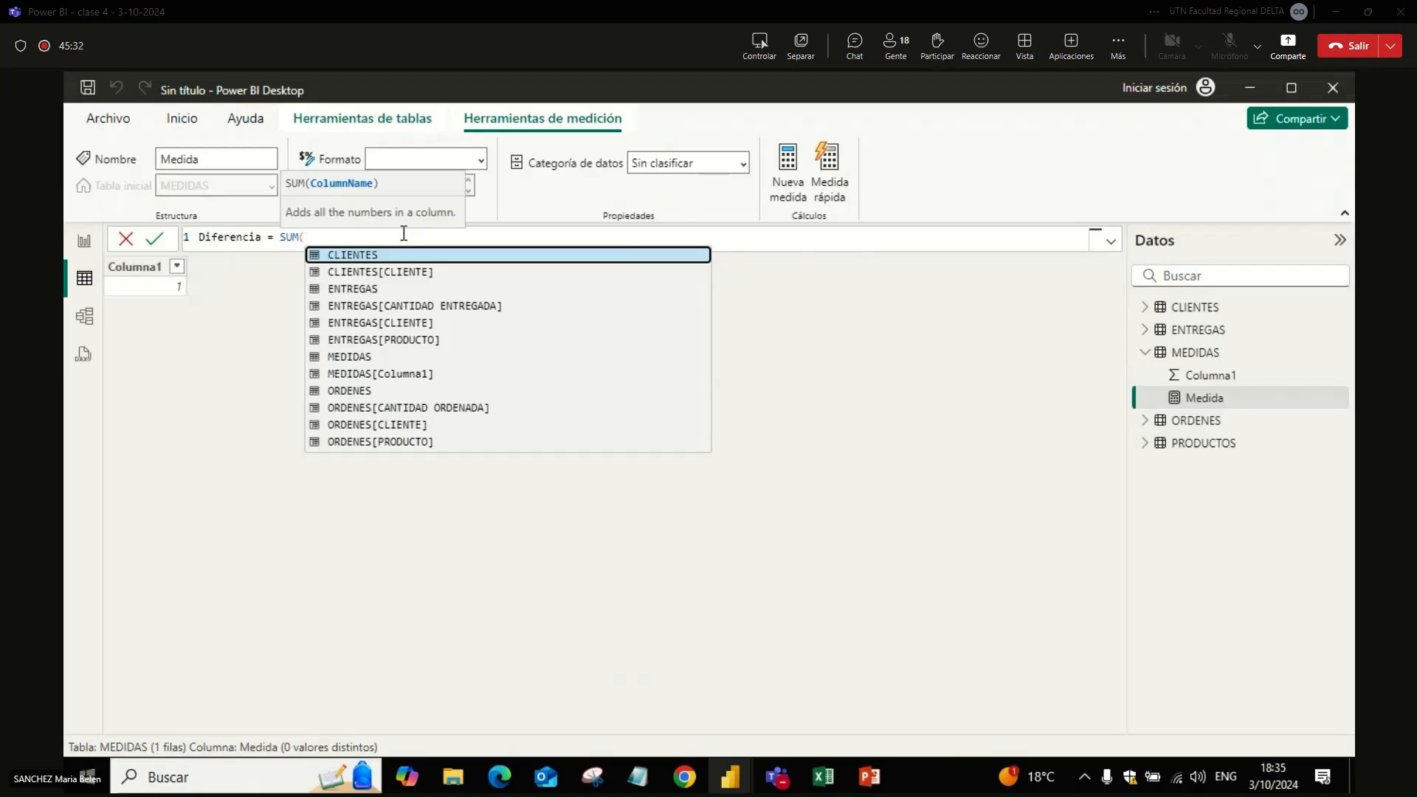
pyautogui.write('O')
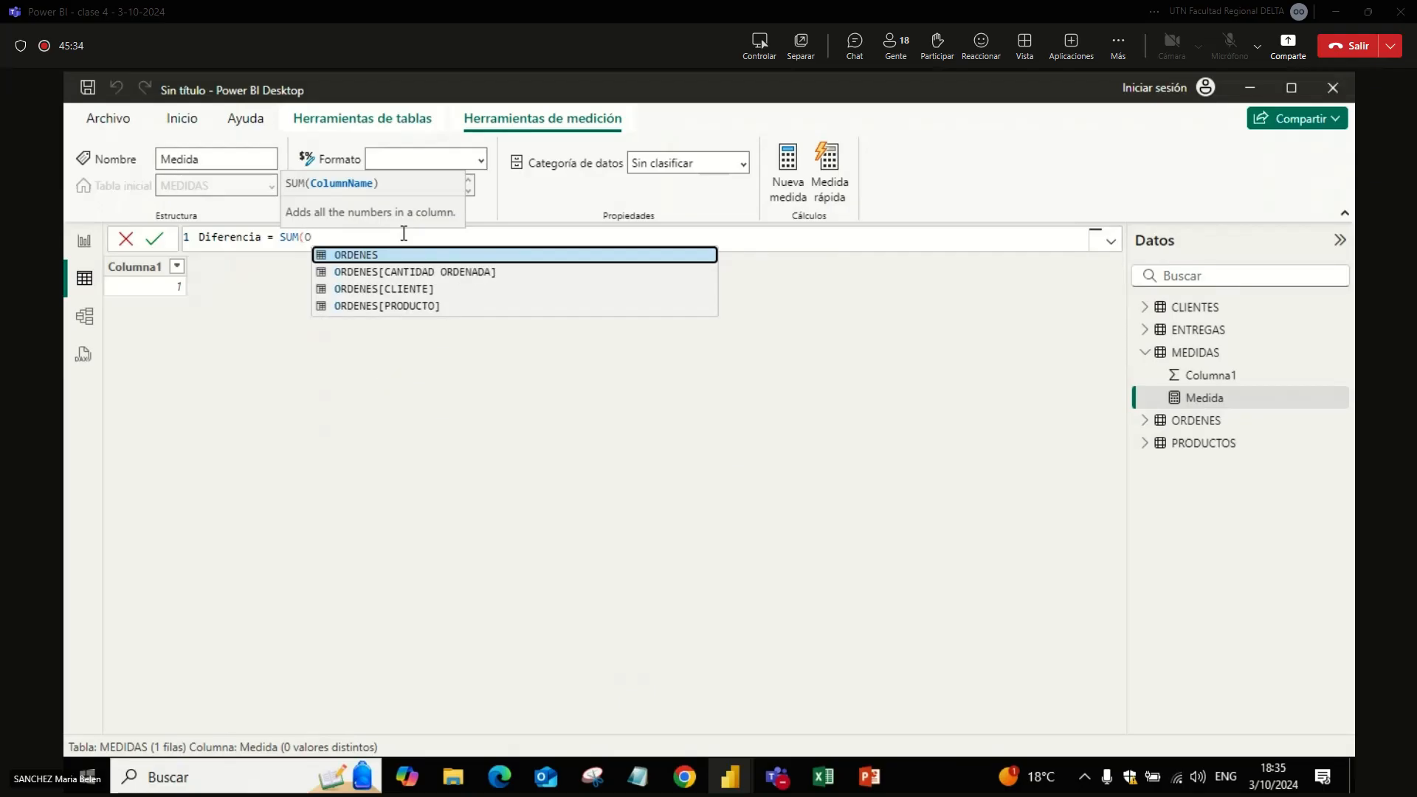
pyautogui.press('Down')
pyautogui.press('Tab')
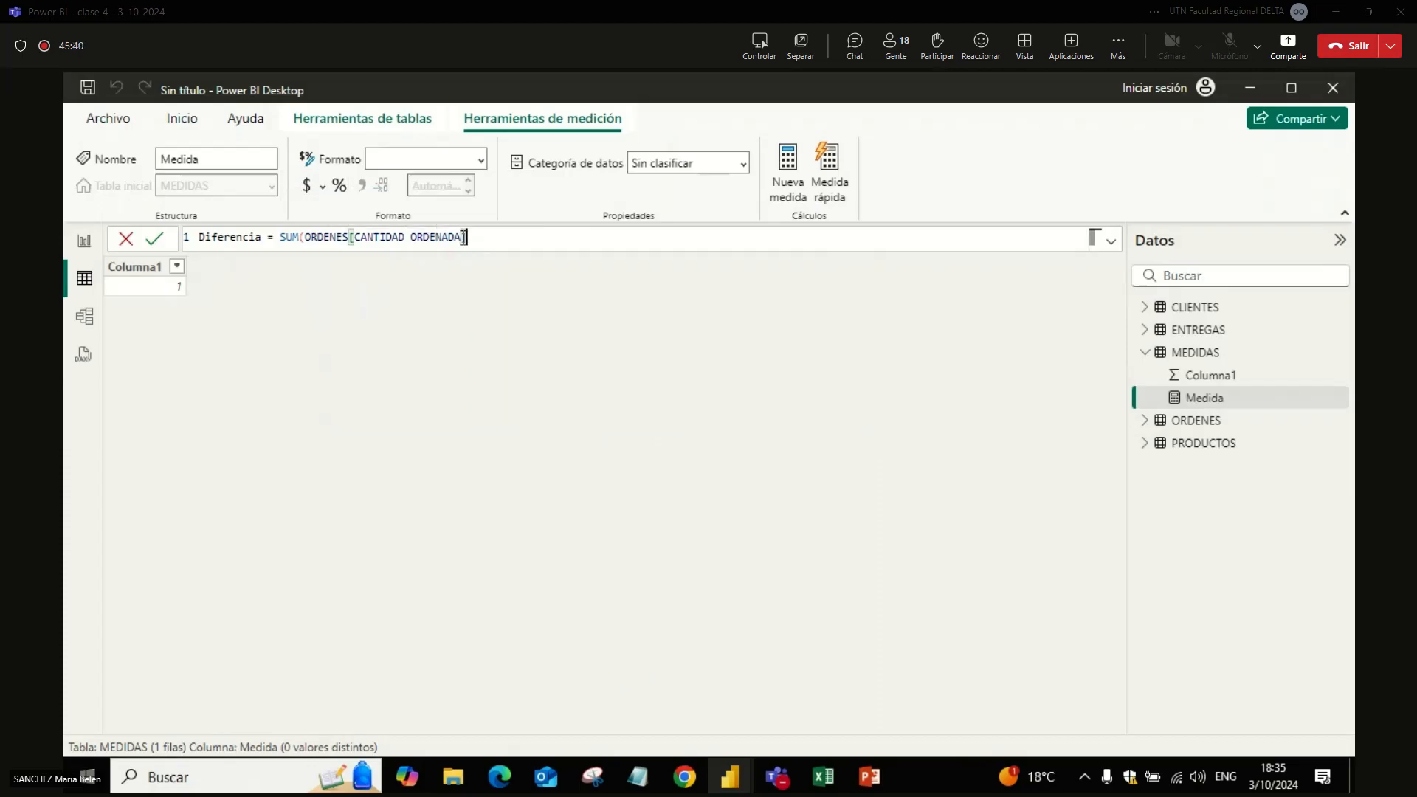
pyautogui.write(')-SUM(')
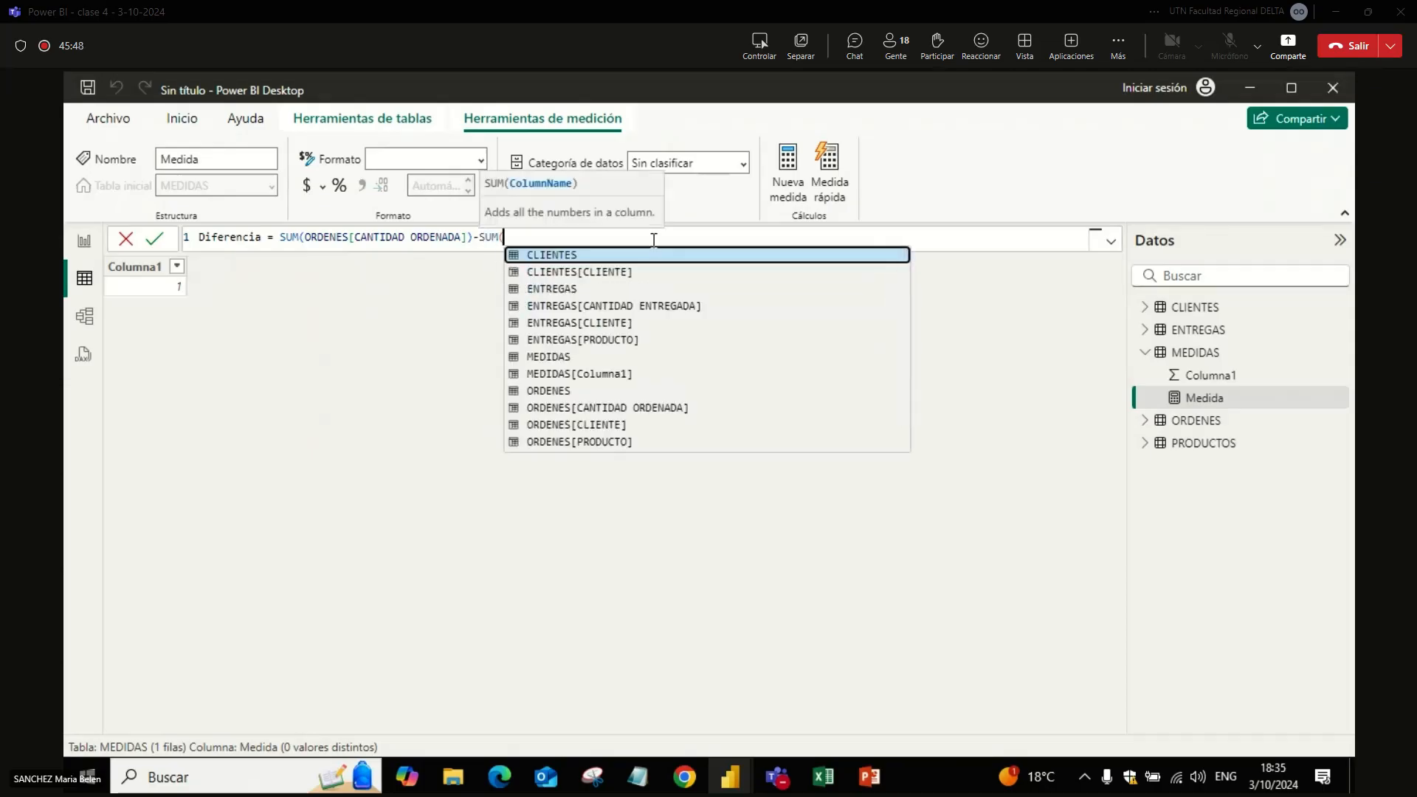
pyautogui.write('ENT')
# Step: Subtract SUM(ENTREGAS[CANTIDAD ENTREGADA]) from the Diferencia measure's expression and commit the formula
pyautogui.press('Down')
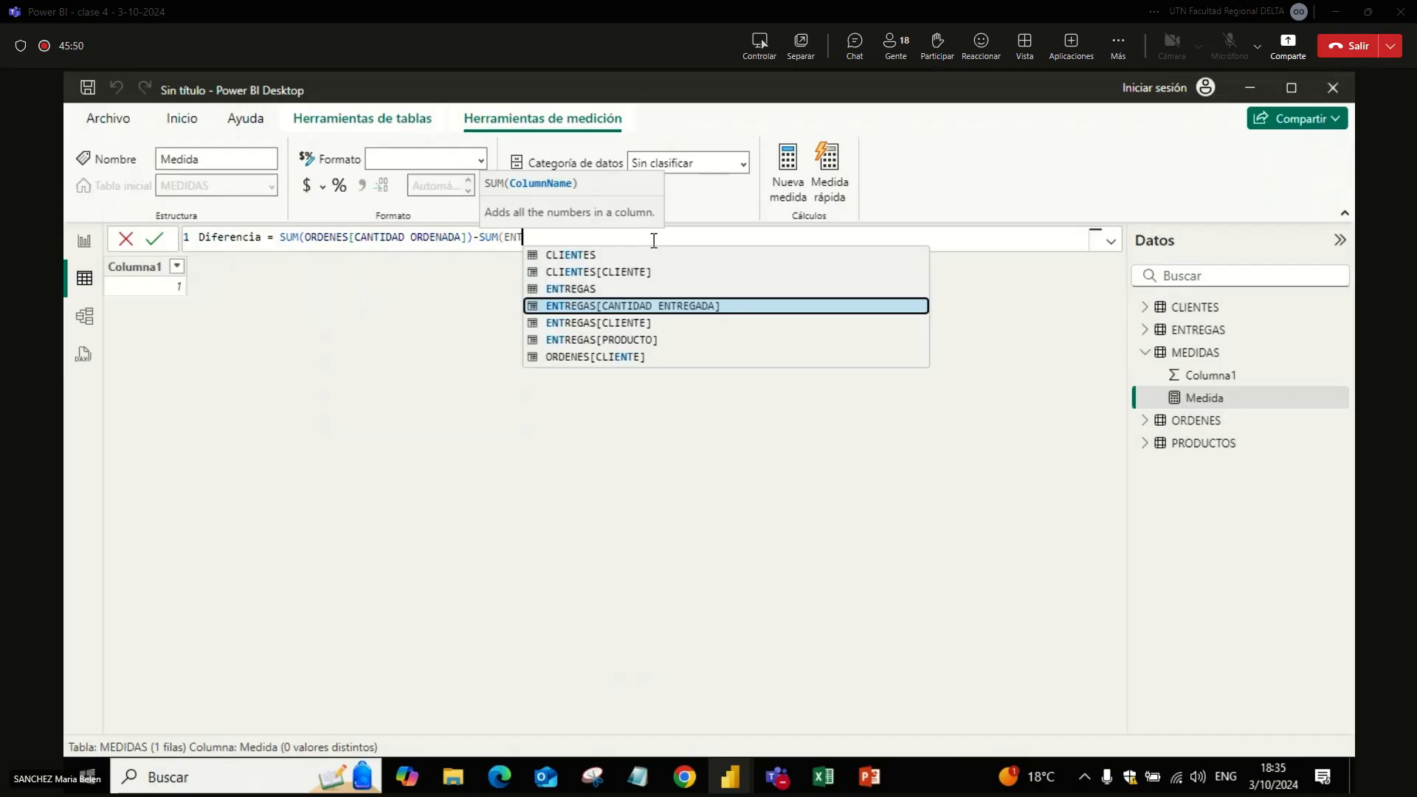
pyautogui.press('Tab')
pyautogui.write(')')
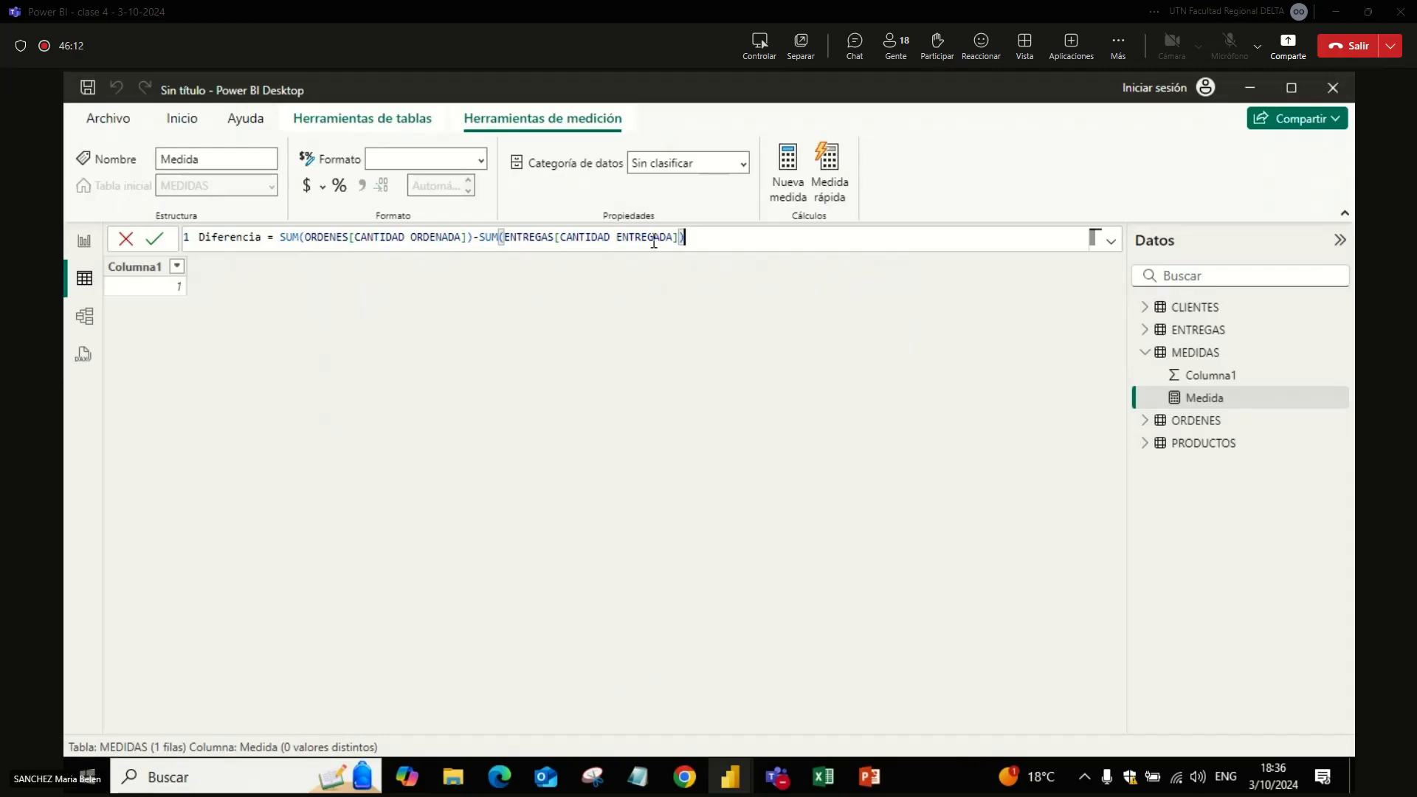
pyautogui.press('Return')
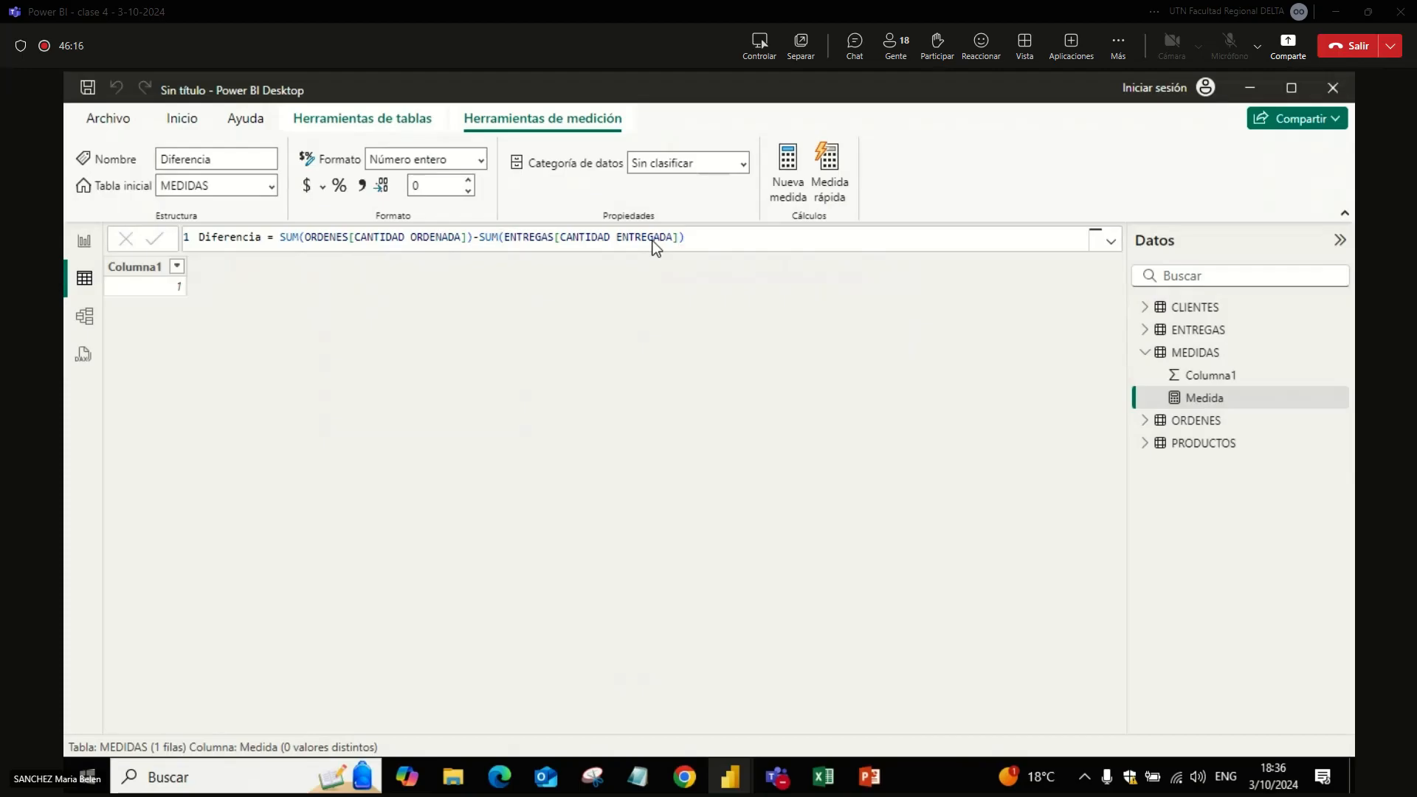
# Step: Copy the complete Diferencia formula and send it as a message in the Teams meeting chat
pyautogui.tripleClick(736, 237)
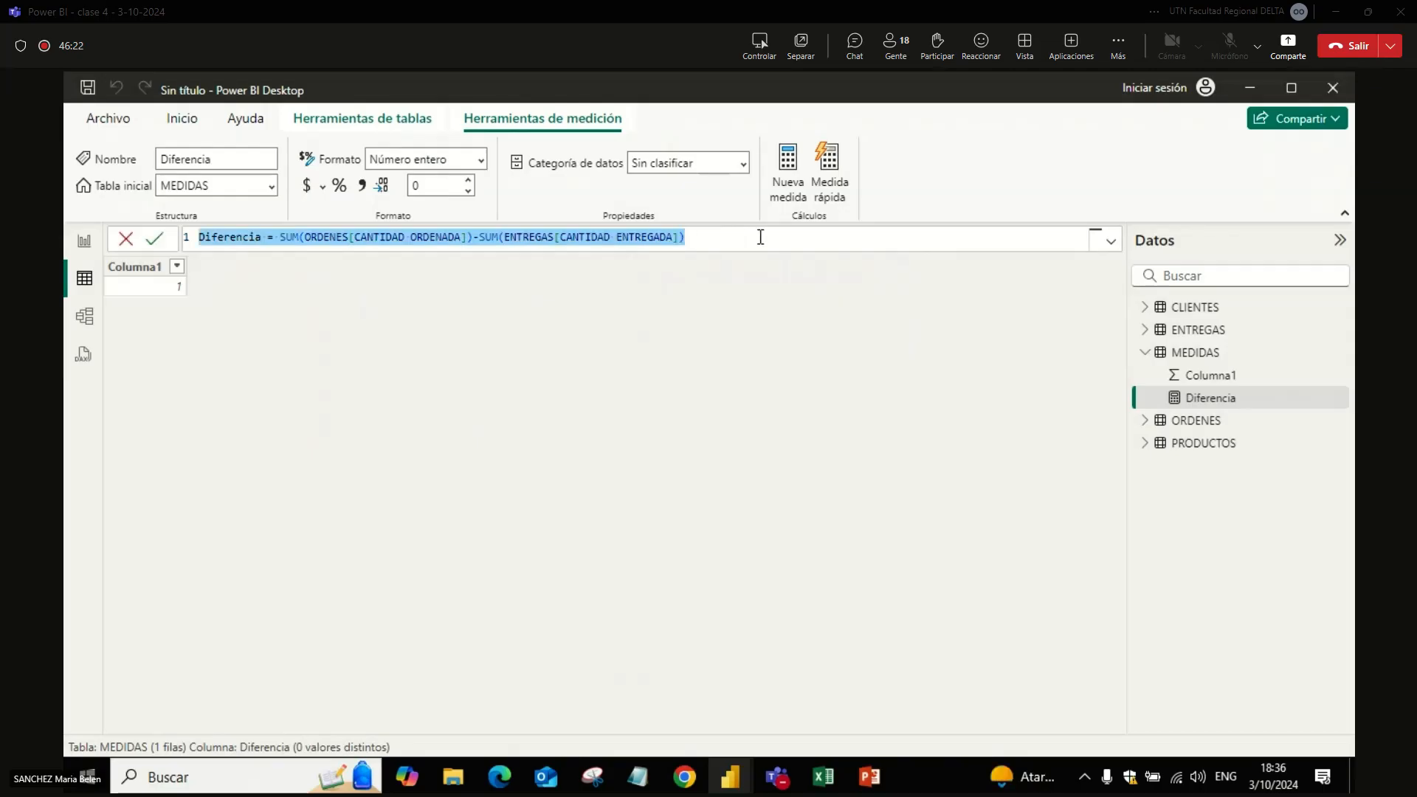
pyautogui.hotkey('ctrl', 'c')
pyautogui.hotkey('alt', 'Tab')
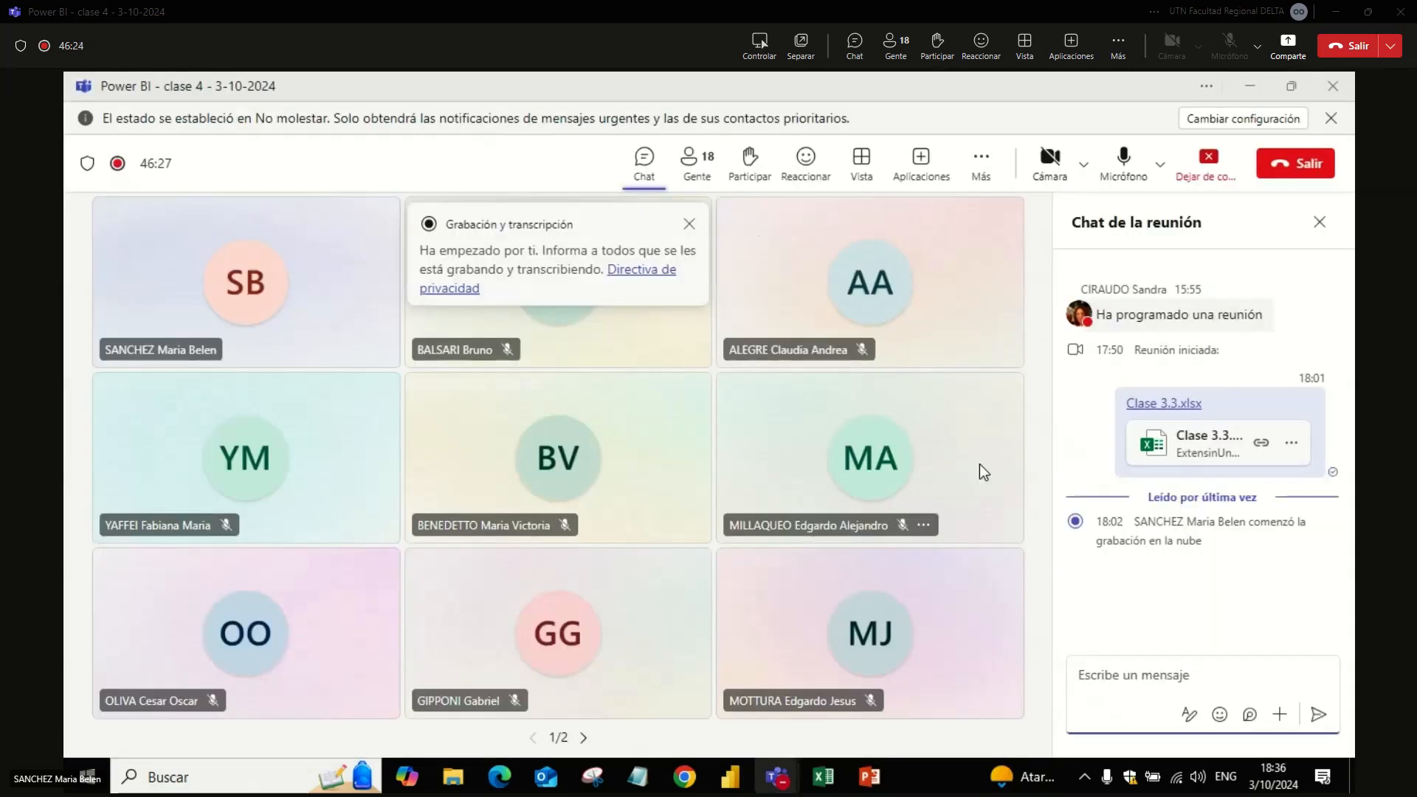
pyautogui.hotkey('ctrl', 'v')
pyautogui.press('Return')
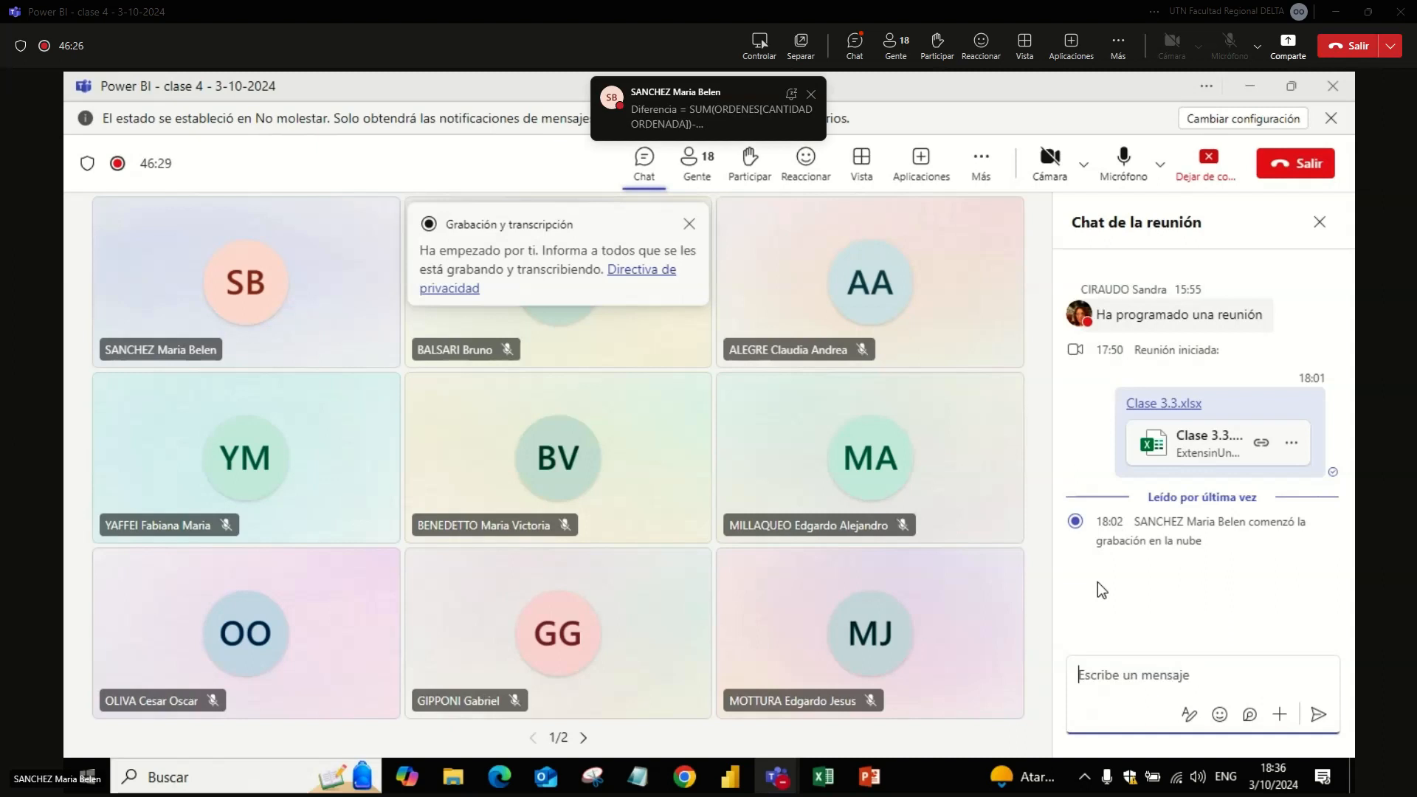
# Step: Back in Power BI's report view, add a new-style card showing the Diferencia measure and shrink it beside the table
pyautogui.hotkey('alt', 'Tab')
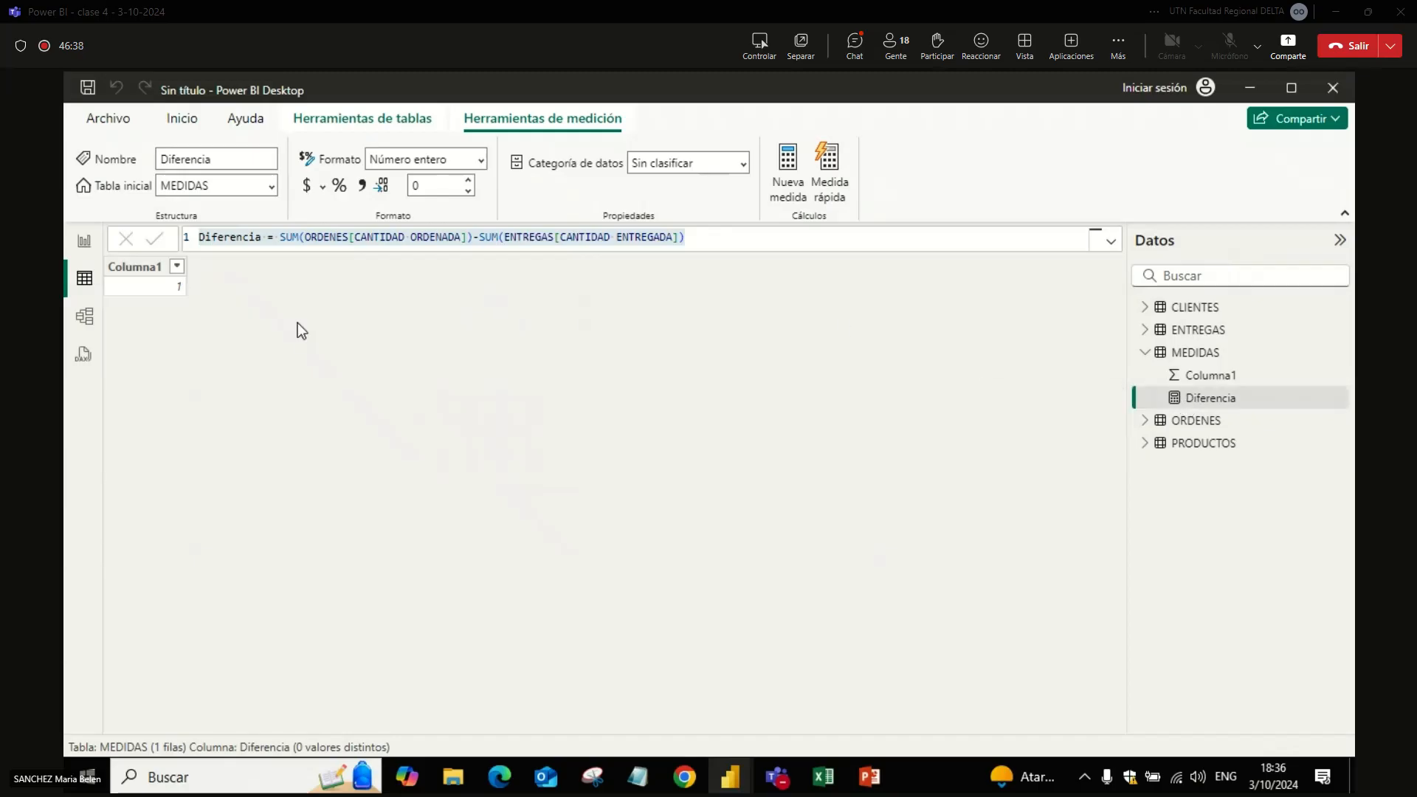
pyautogui.click(90, 250)
pyautogui.click(144, 278)
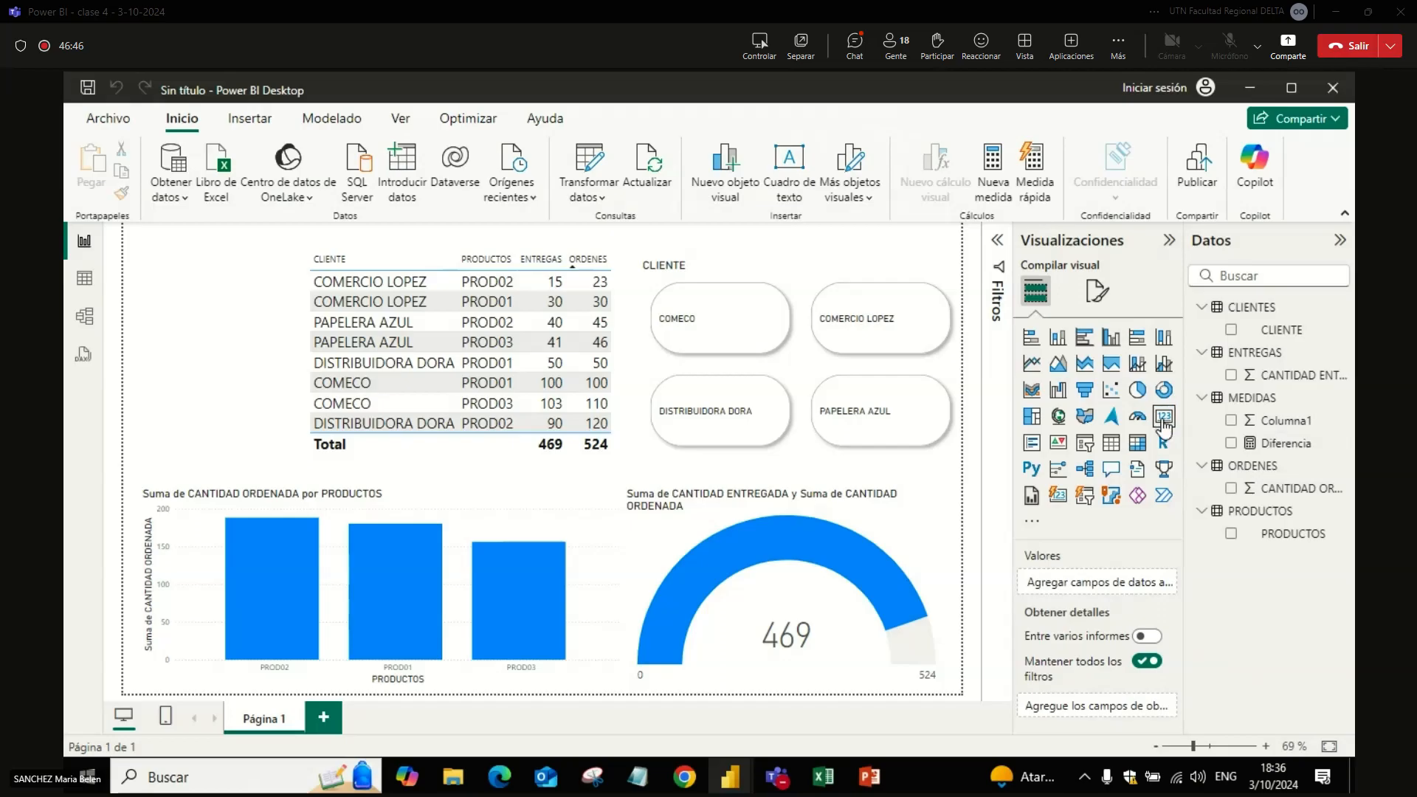
pyautogui.click(1059, 495)
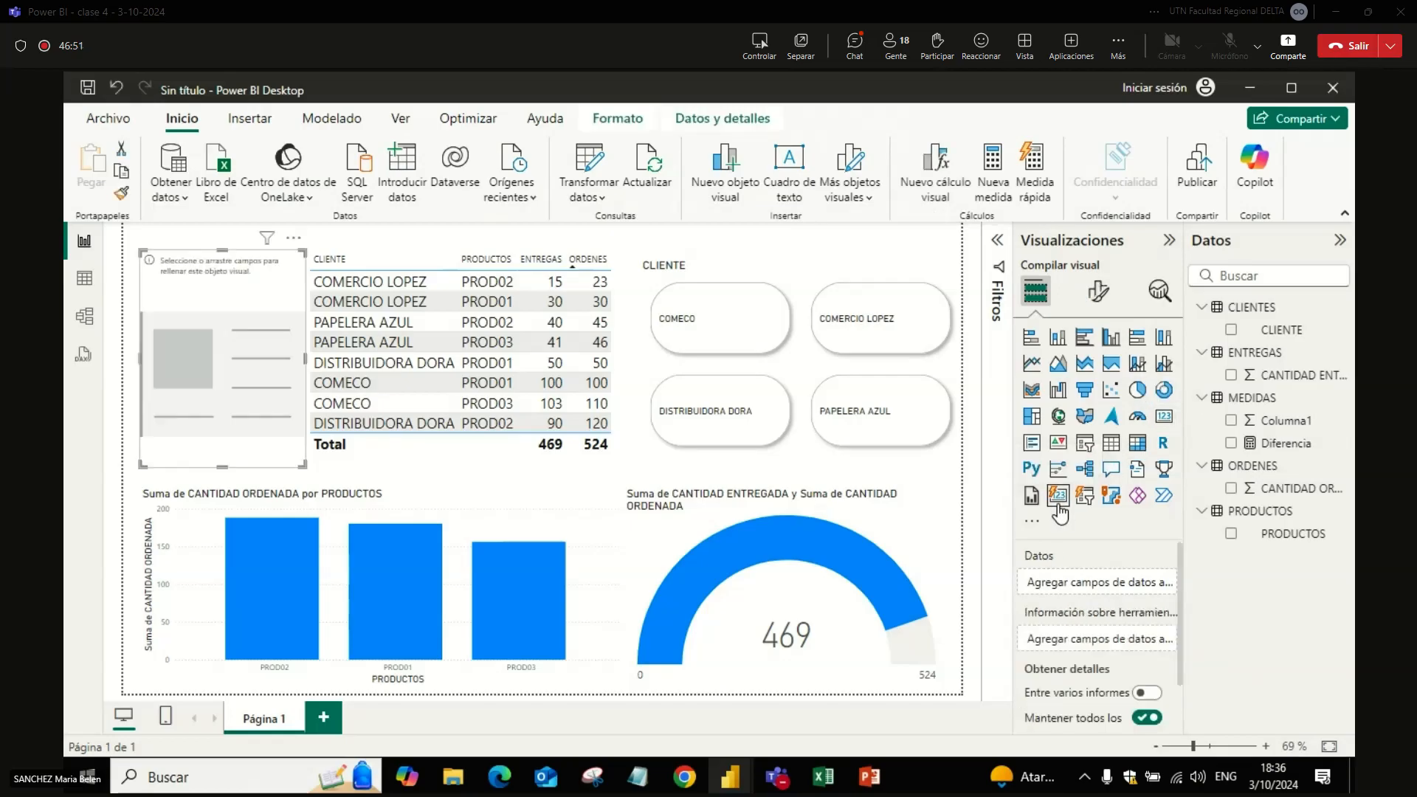
pyautogui.click(1231, 444)
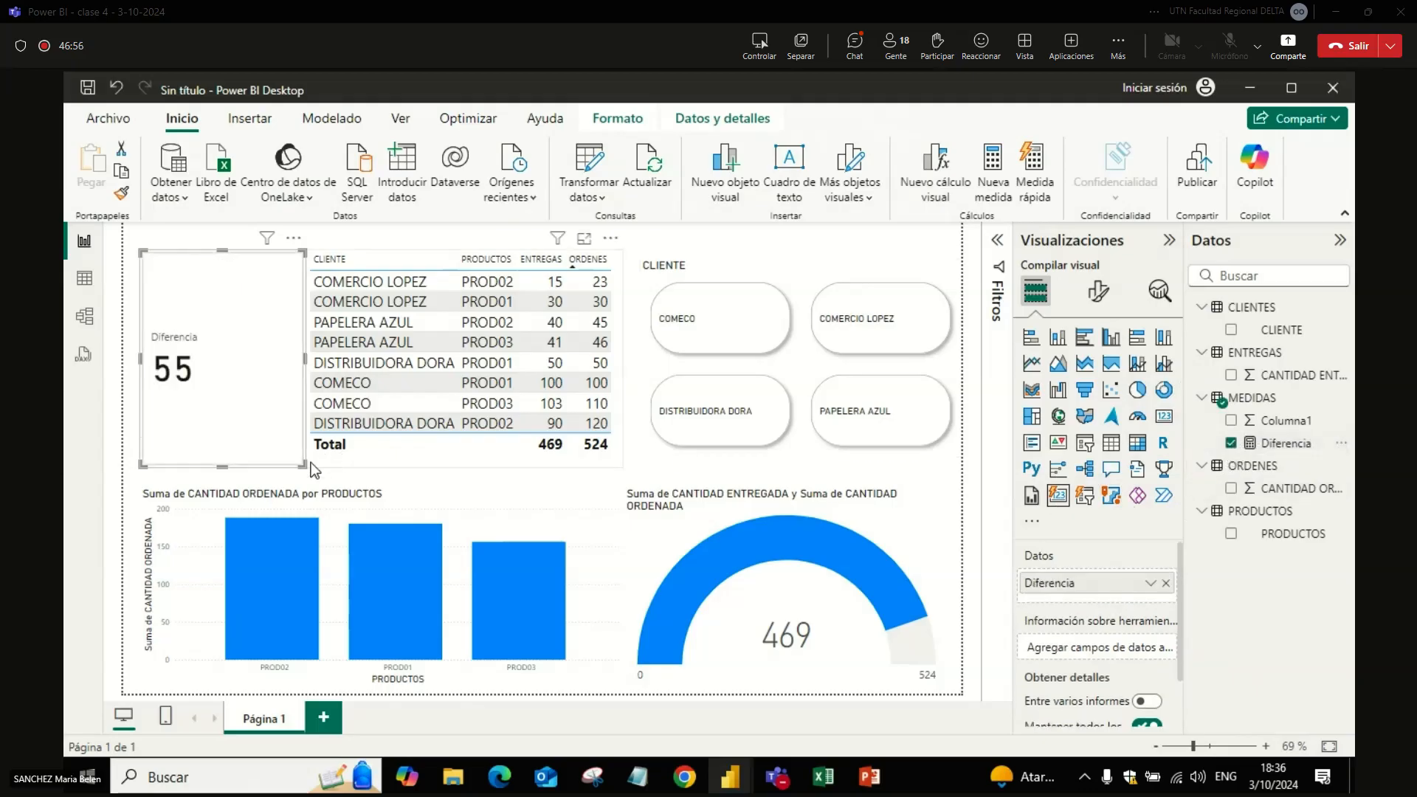
pyautogui.moveTo(303, 465); pyautogui.dragTo(290, 345)
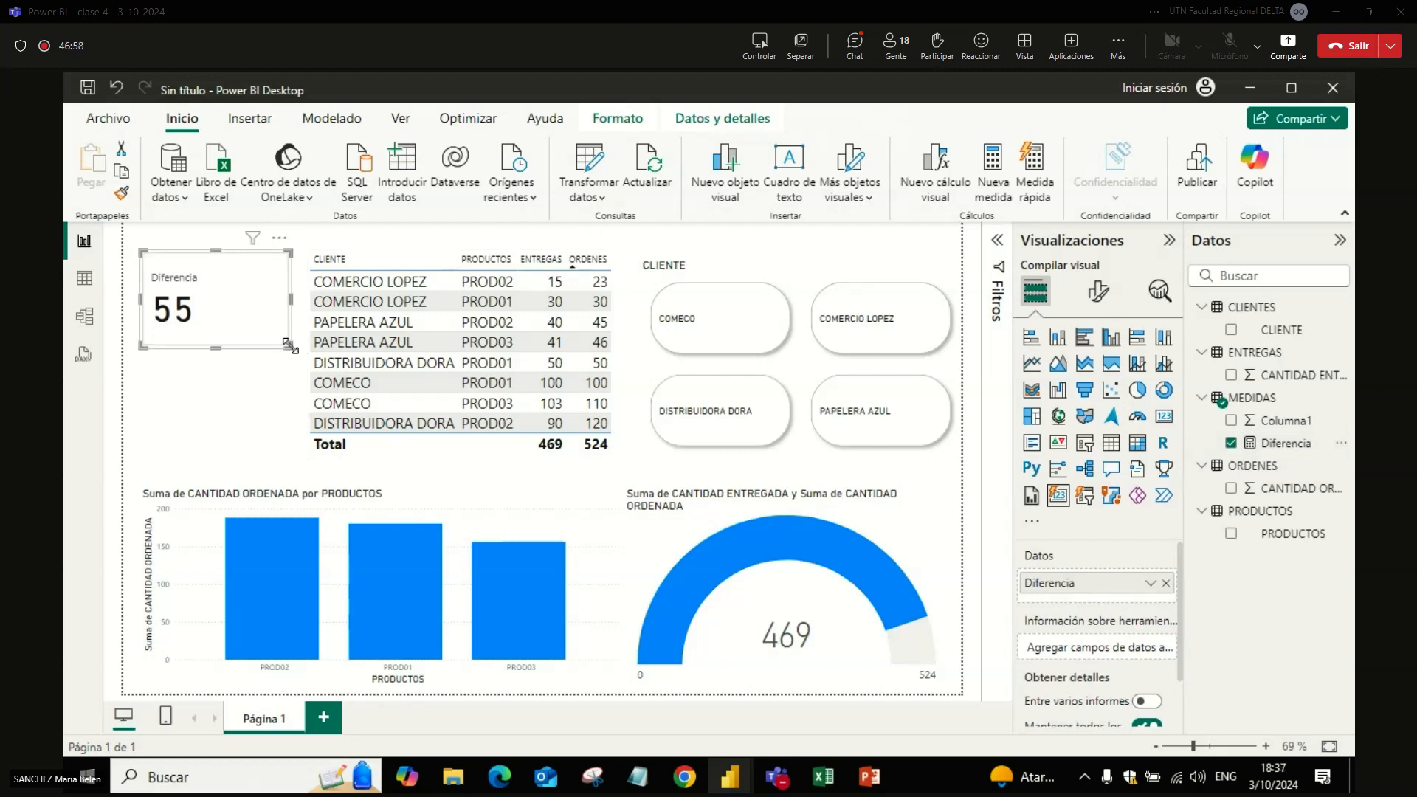
# Step: Check the Diferencia card with the CLIENTE slicer filtered to COMECO, and clear the filter
pyautogui.click(701, 336)
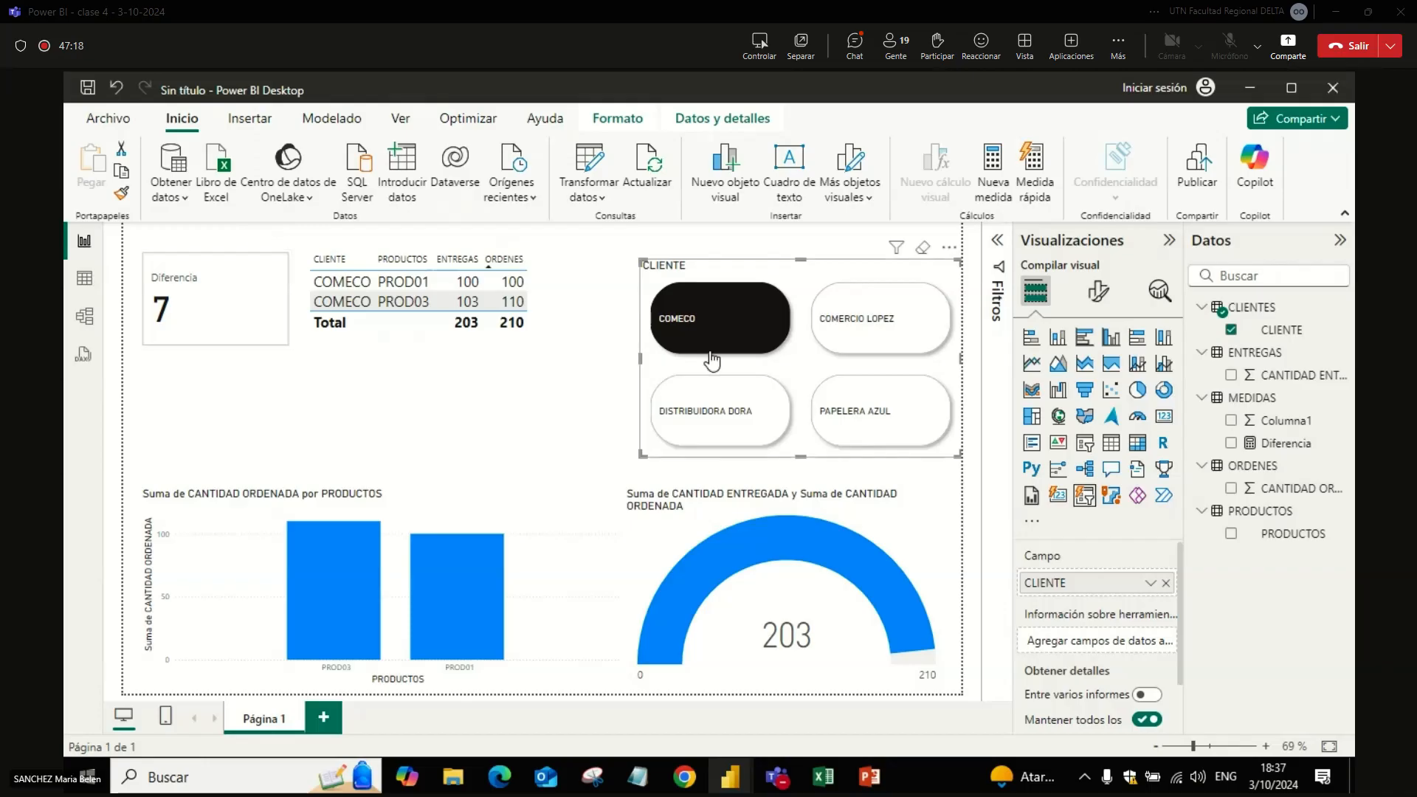
pyautogui.click(715, 316)
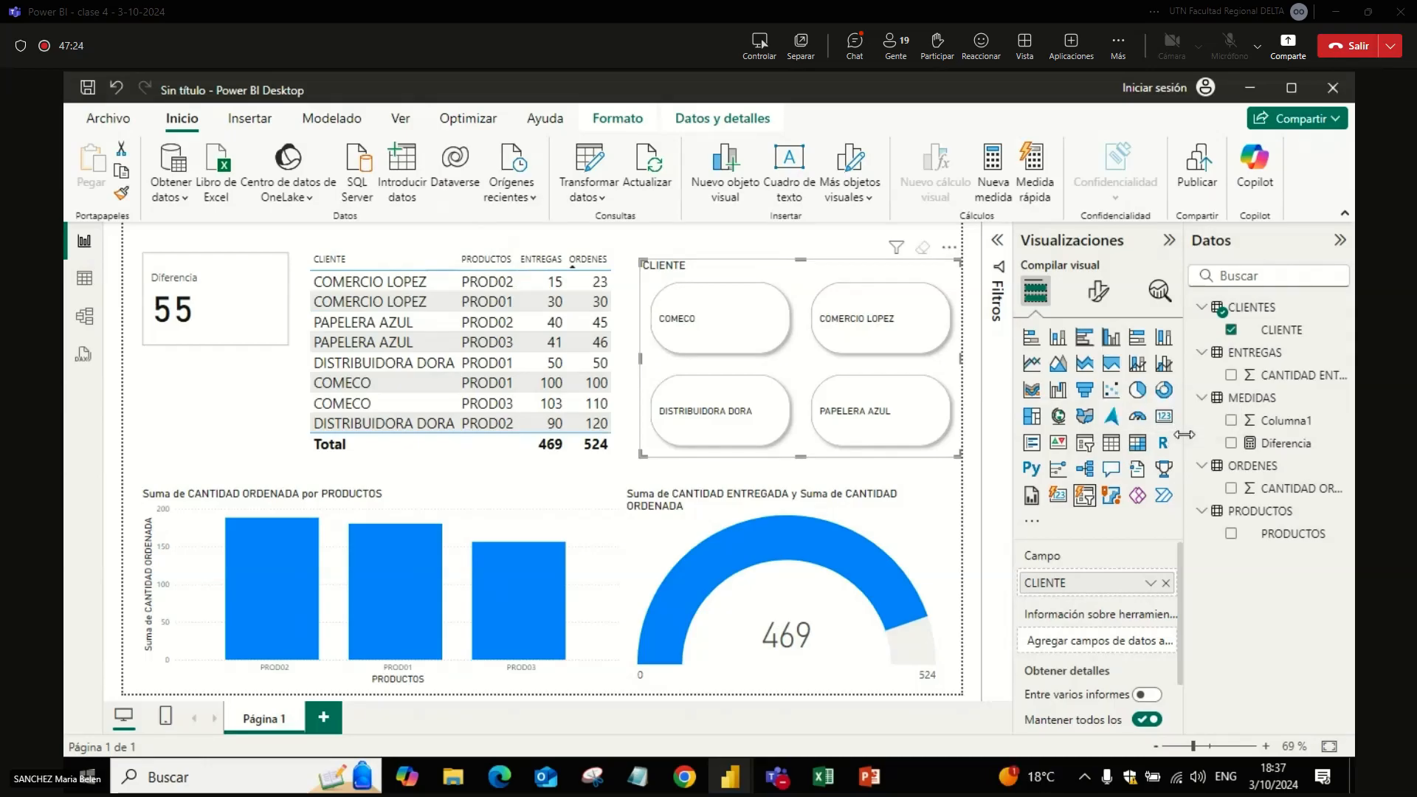
# Step: Try converting the CLIENTE slicer into a Tarjeta visual, and undo the conversion
pyautogui.click(1164, 417)
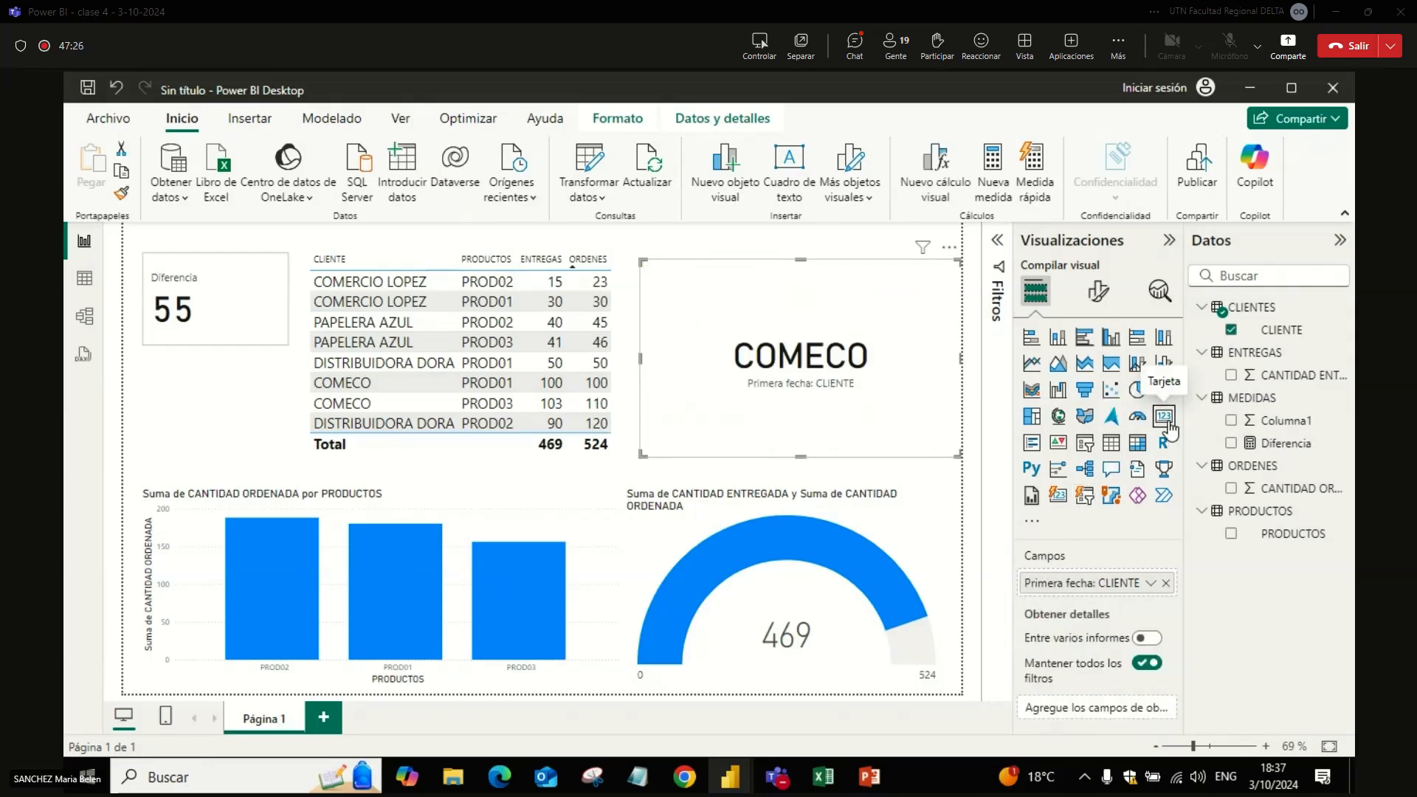
pyautogui.click(116, 88)
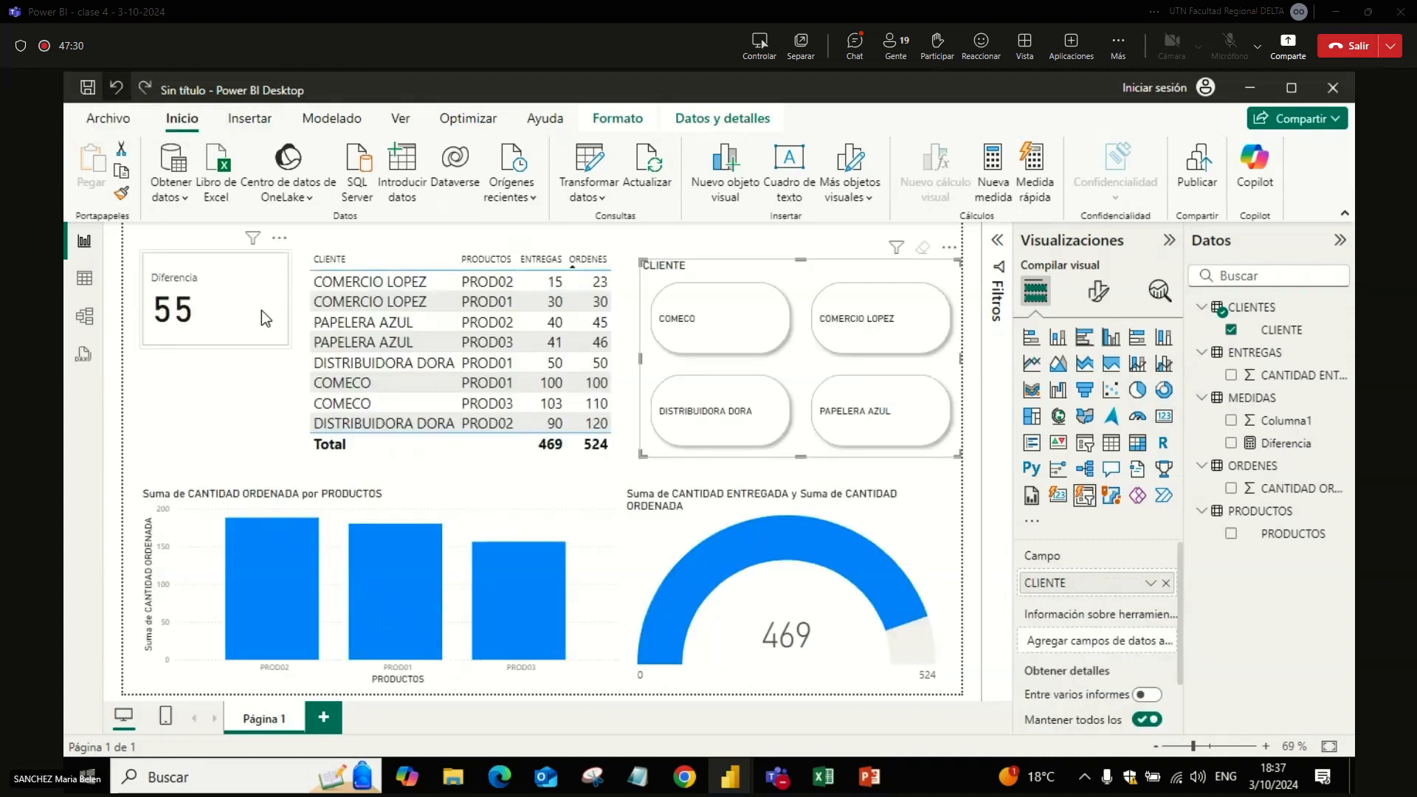
# Step: Convert the Diferencia card to the Tarjeta visual type and reduce its height
pyautogui.click(262, 312)
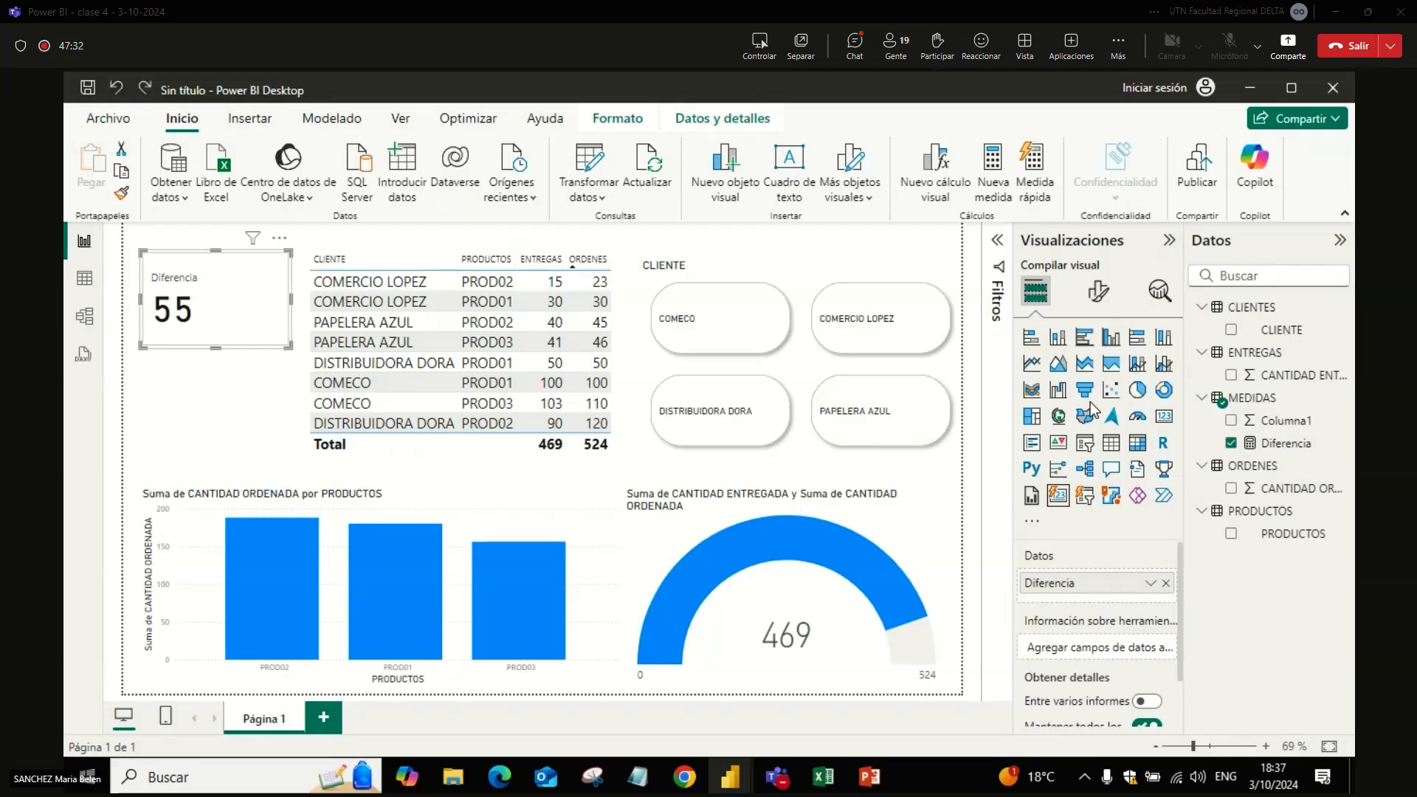
pyautogui.click(1164, 416)
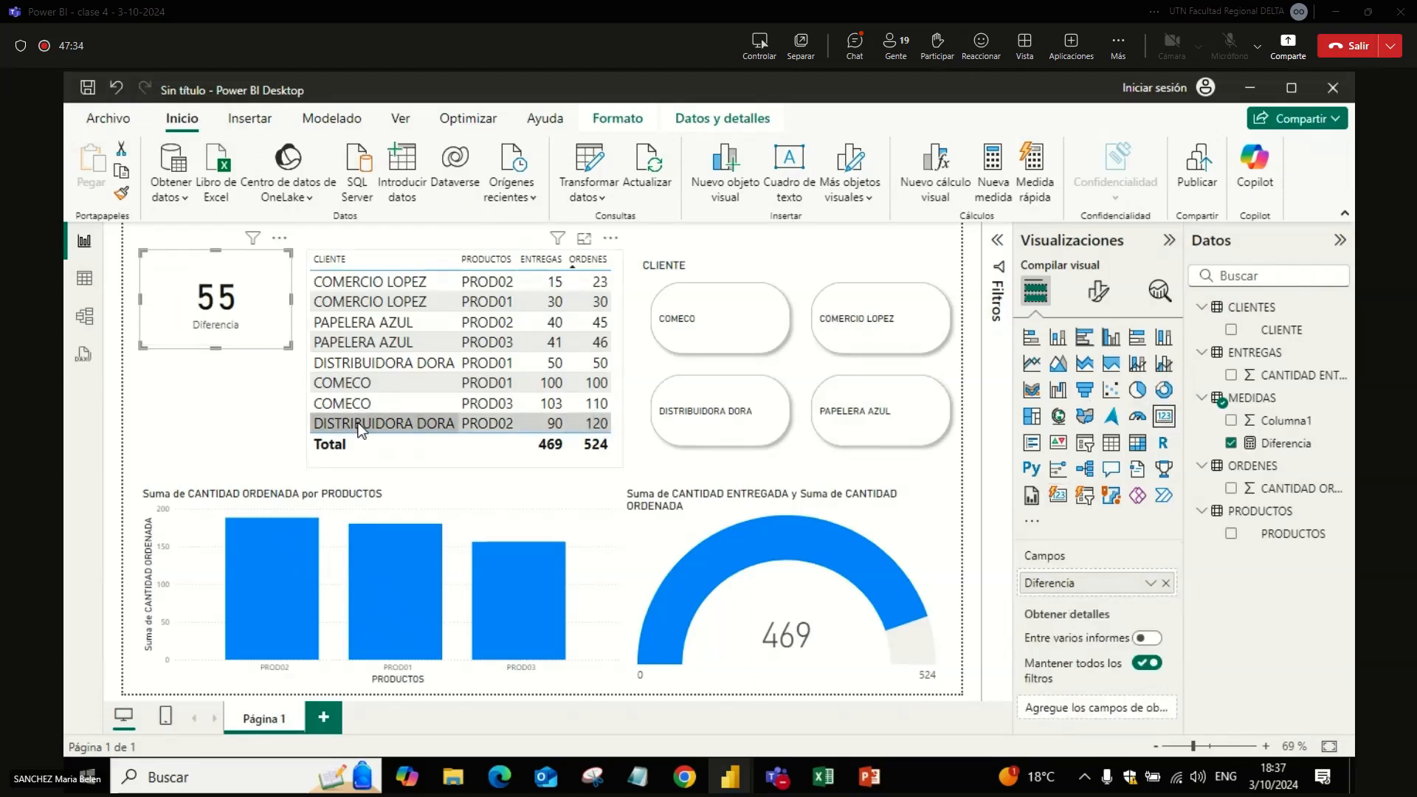
pyautogui.click(260, 397)
pyautogui.click(259, 323)
pyautogui.moveTo(290, 344); pyautogui.dragTo(291, 319)
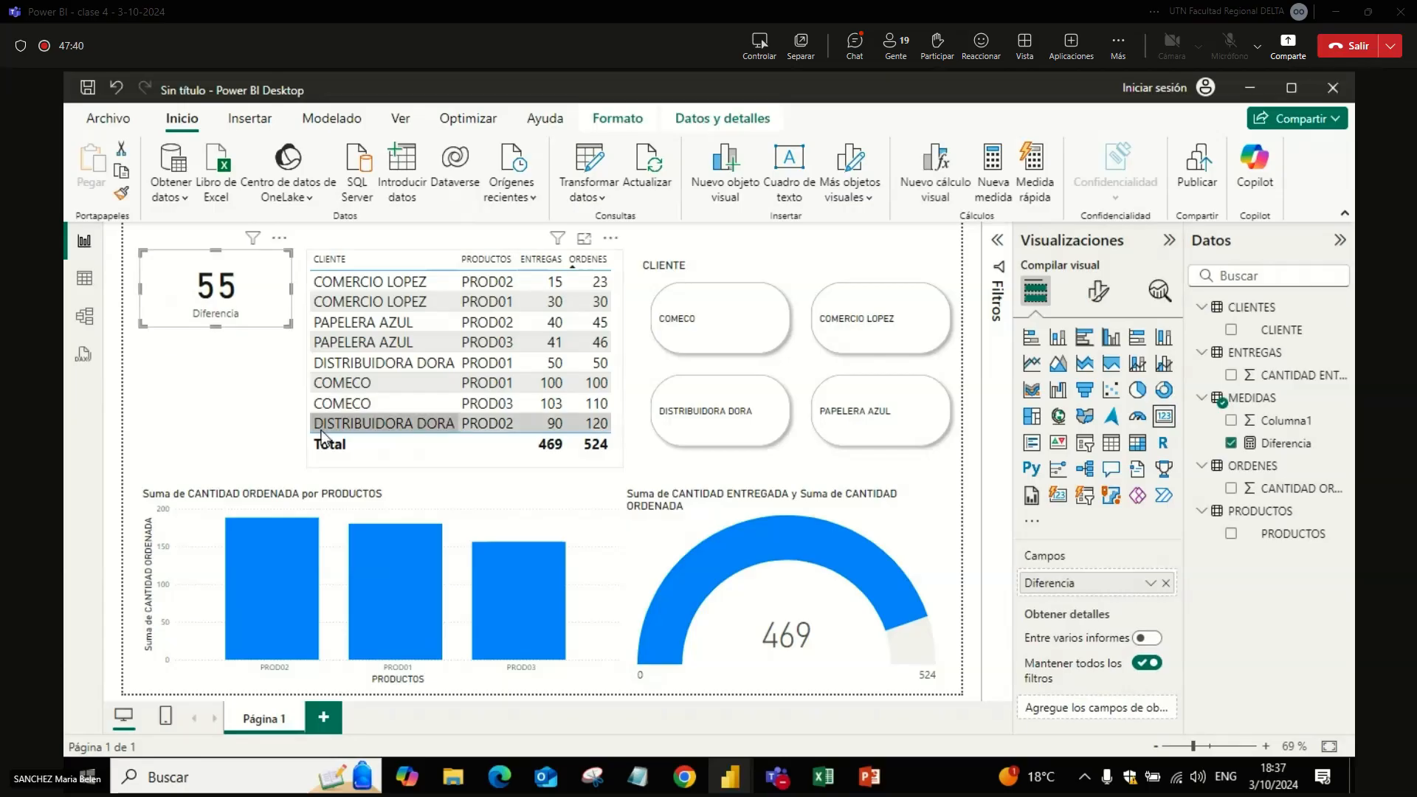
# Step: Check the Diferencia card with the slicer set to COMERCIO LOPEZ and DISTRIBUIDORA DORA, and clear the filter
pyautogui.click(852, 328)
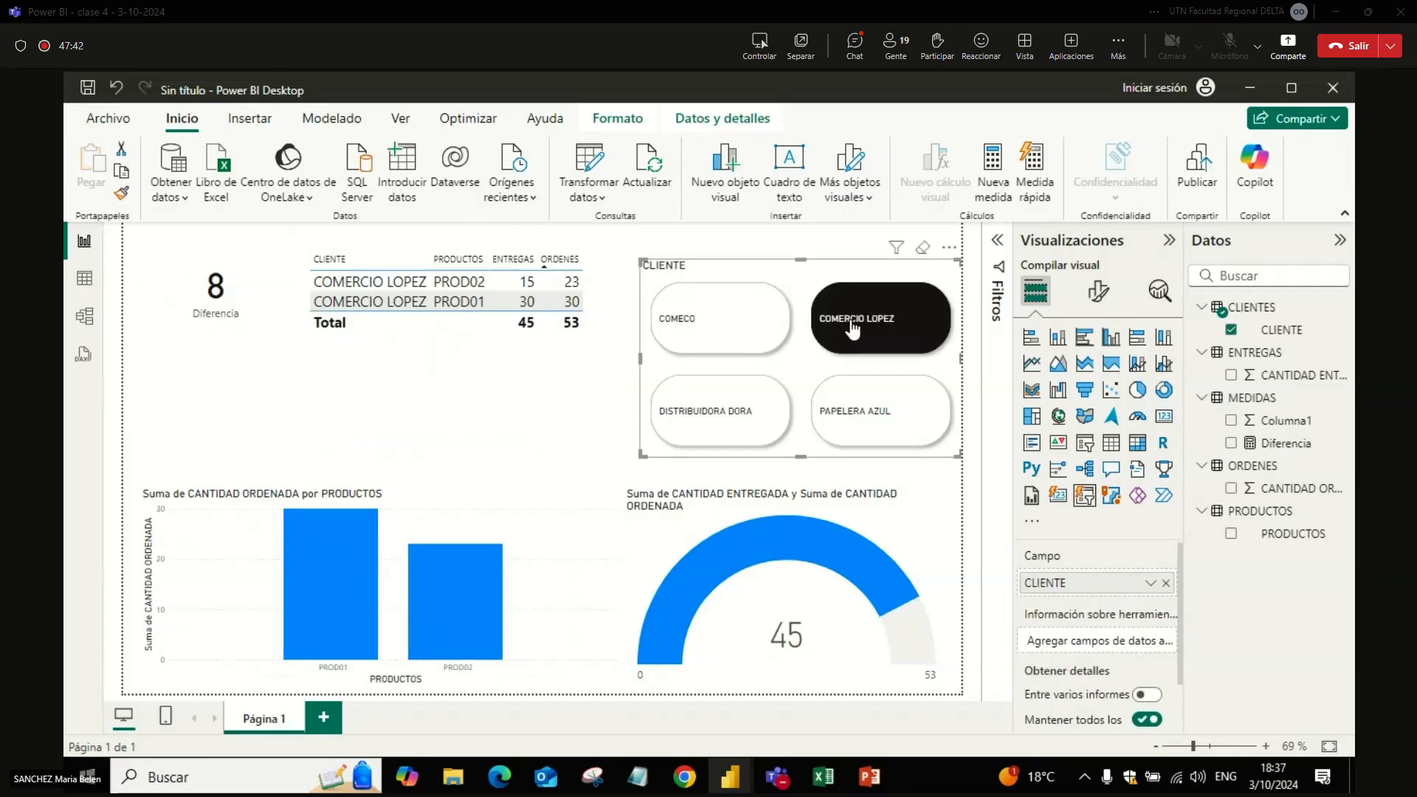
pyautogui.click(718, 428)
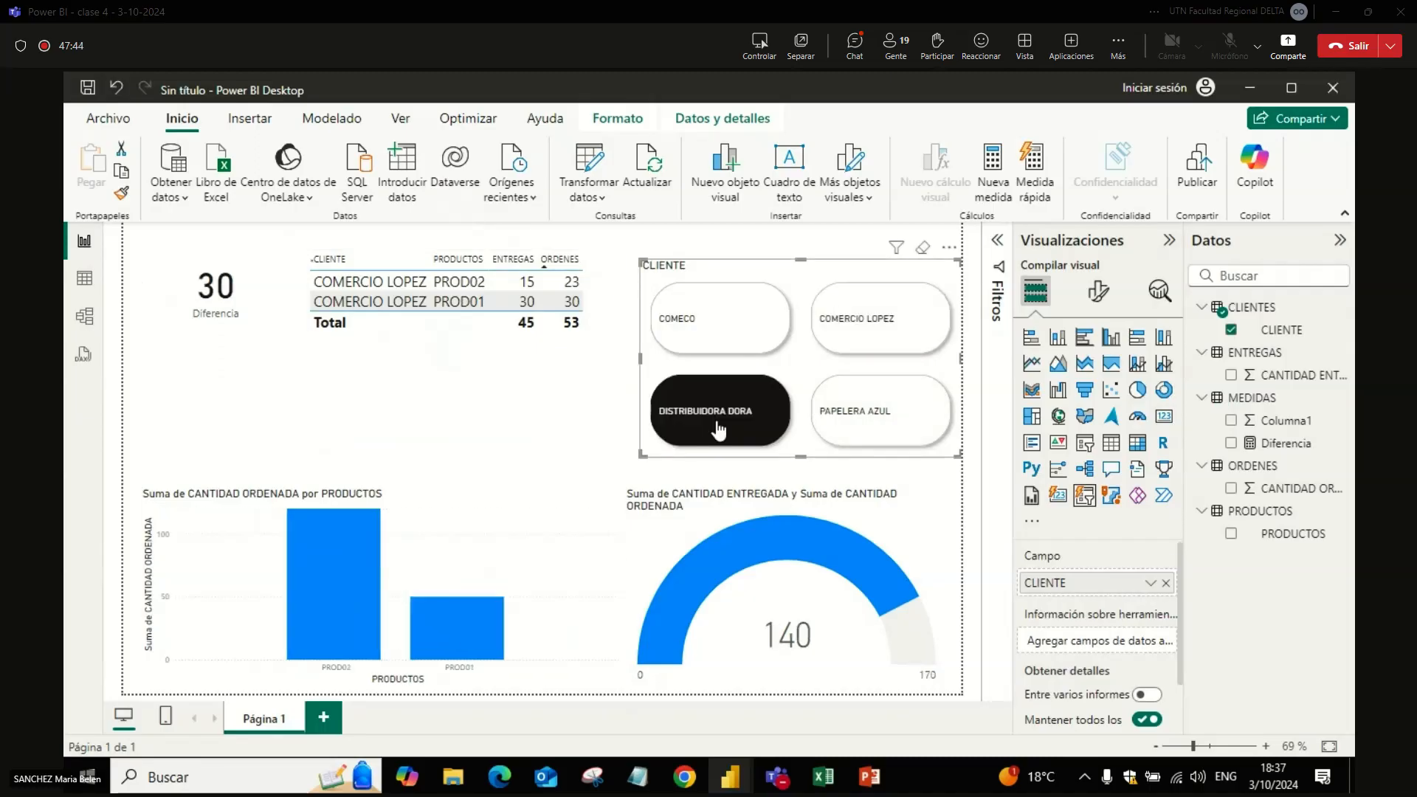
pyautogui.click(717, 429)
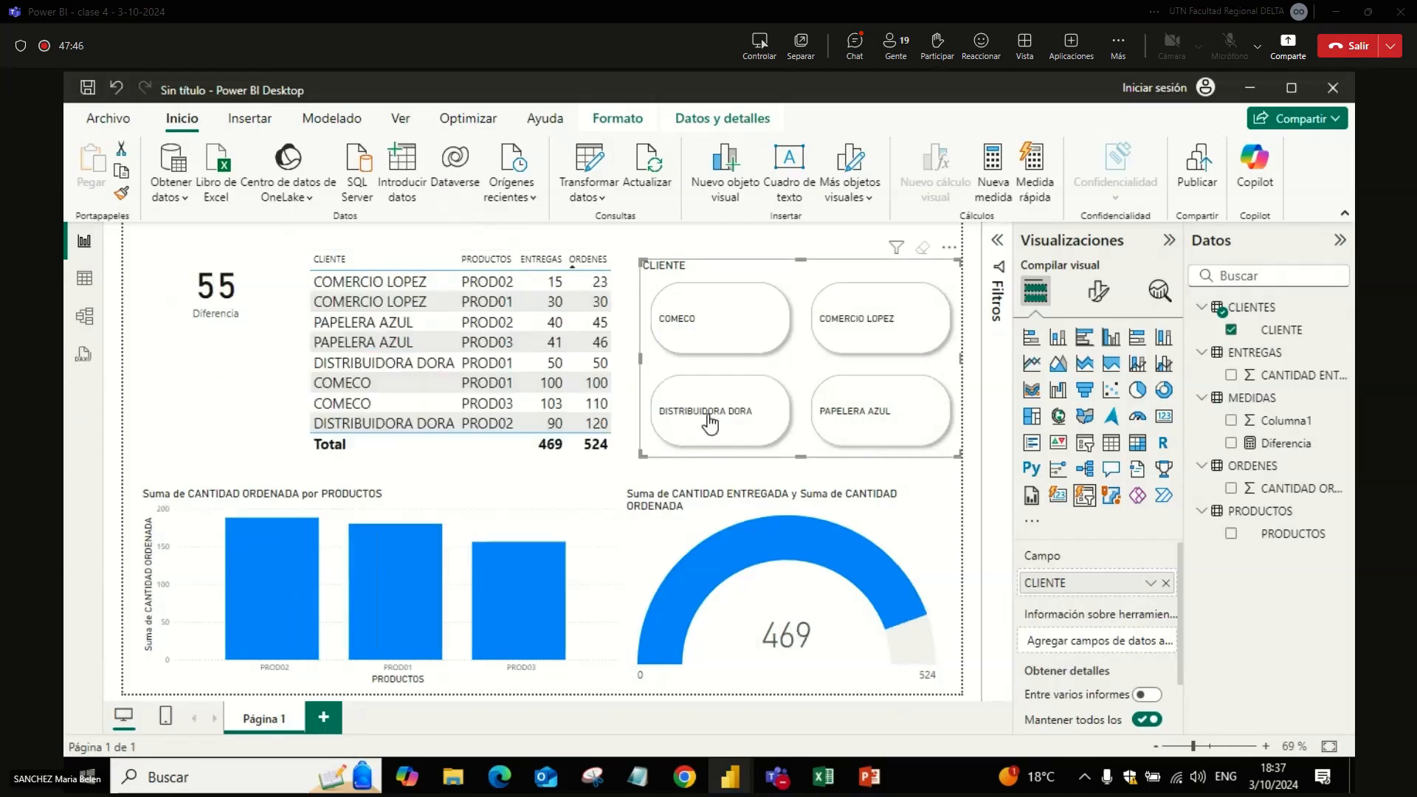
pyautogui.click(258, 310)
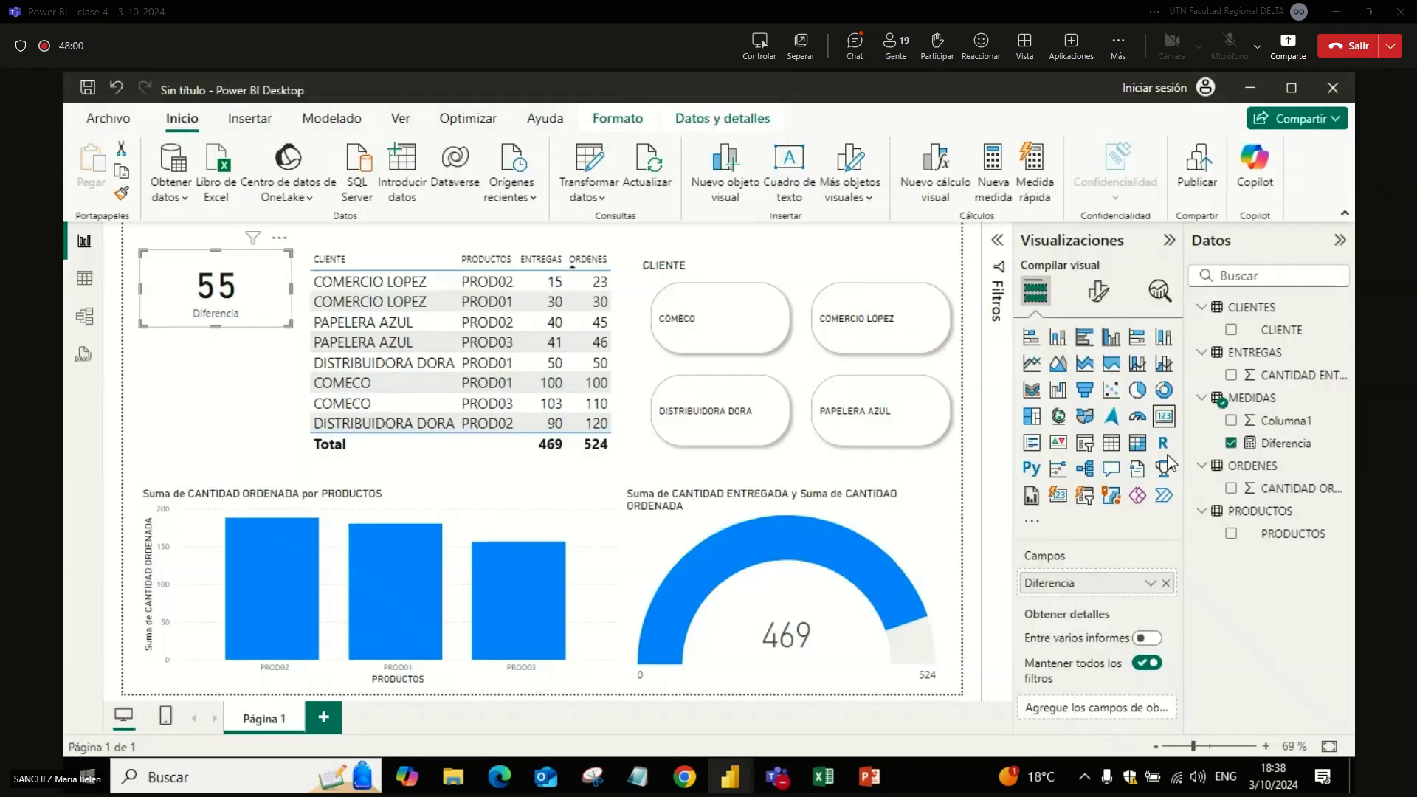
pyautogui.click(291, 392)
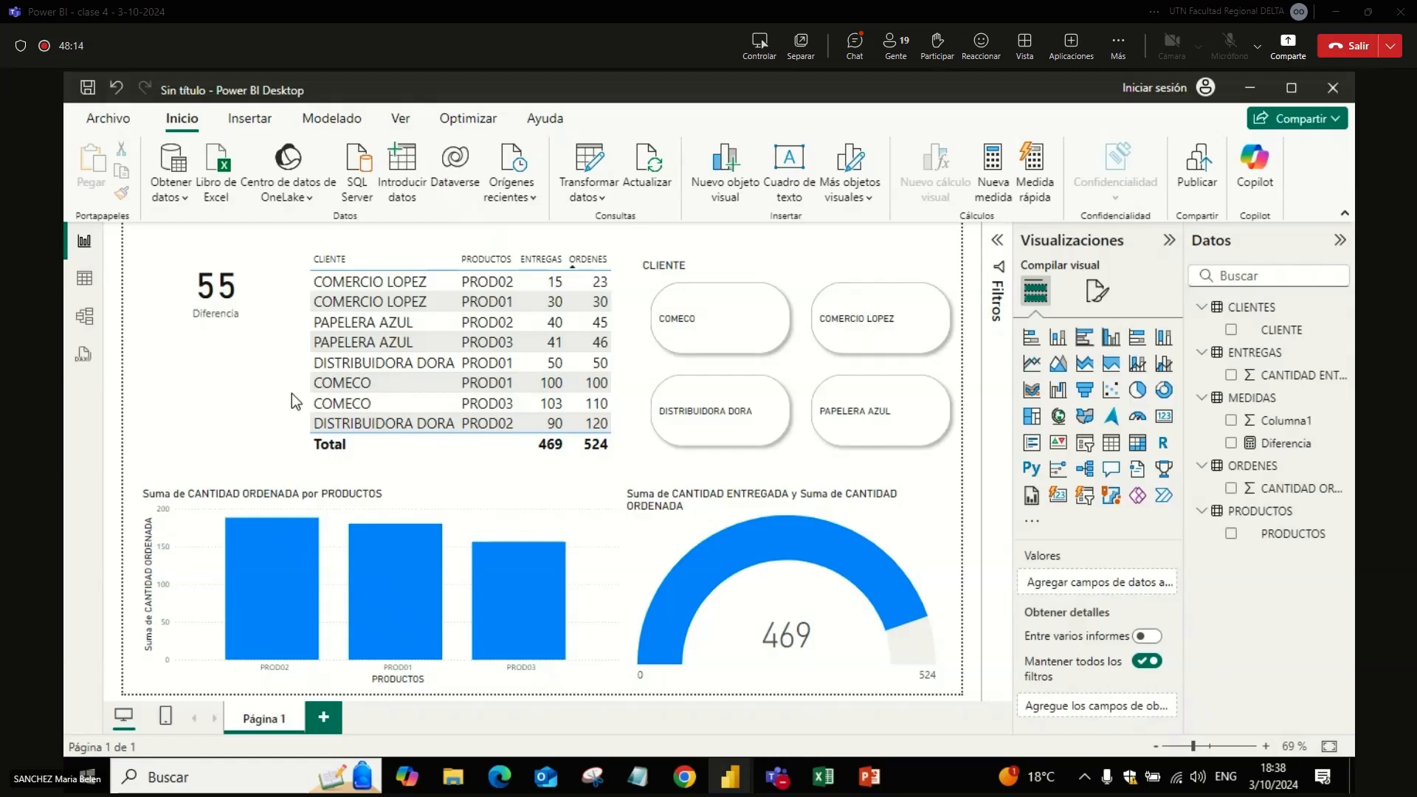
# Step: Open the Diferencia measure's formula from the MEDIDAS table and review its expression
pyautogui.hotkey('alt', 'Tab')
pyautogui.click(1284, 444)
pyautogui.tripleClick(723, 236)
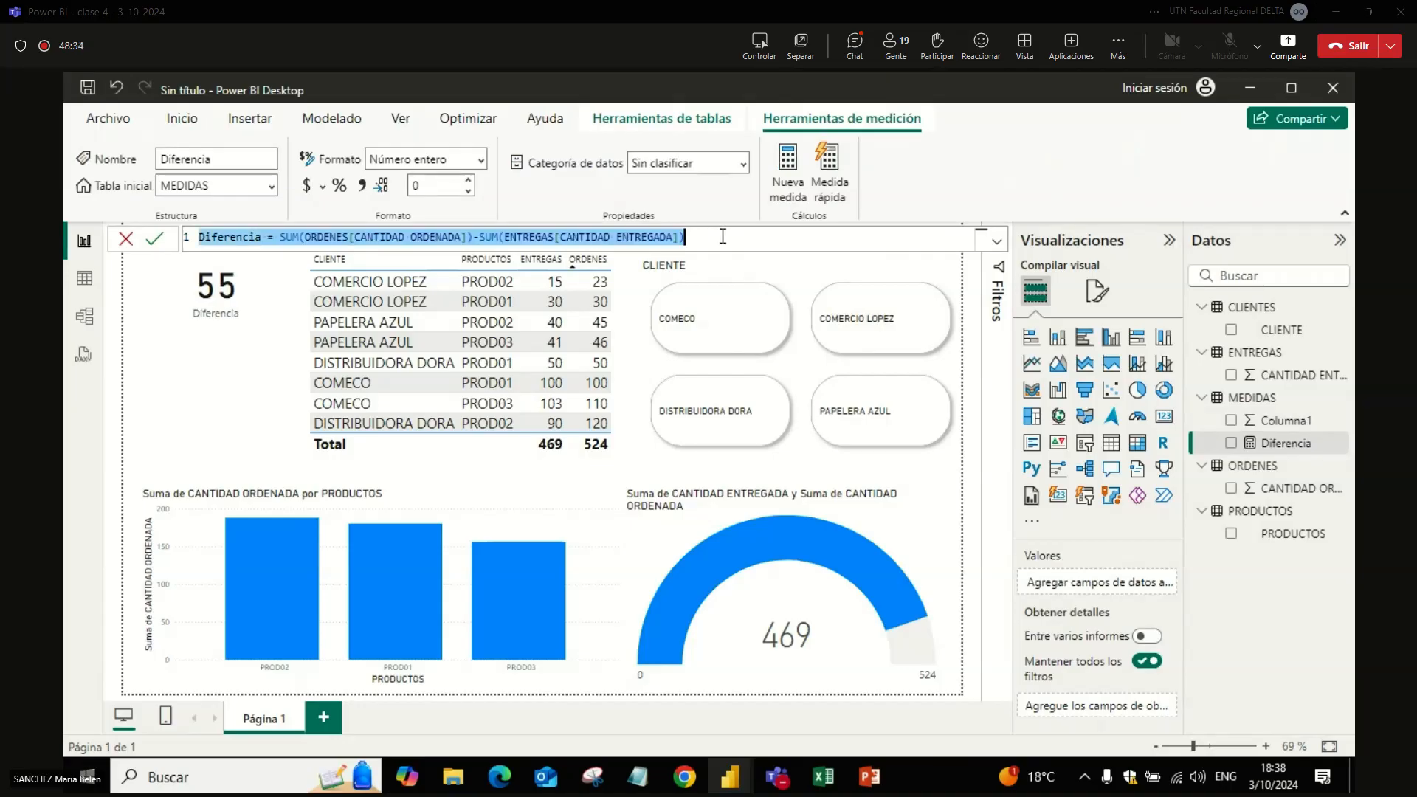
pyautogui.click(676, 237)
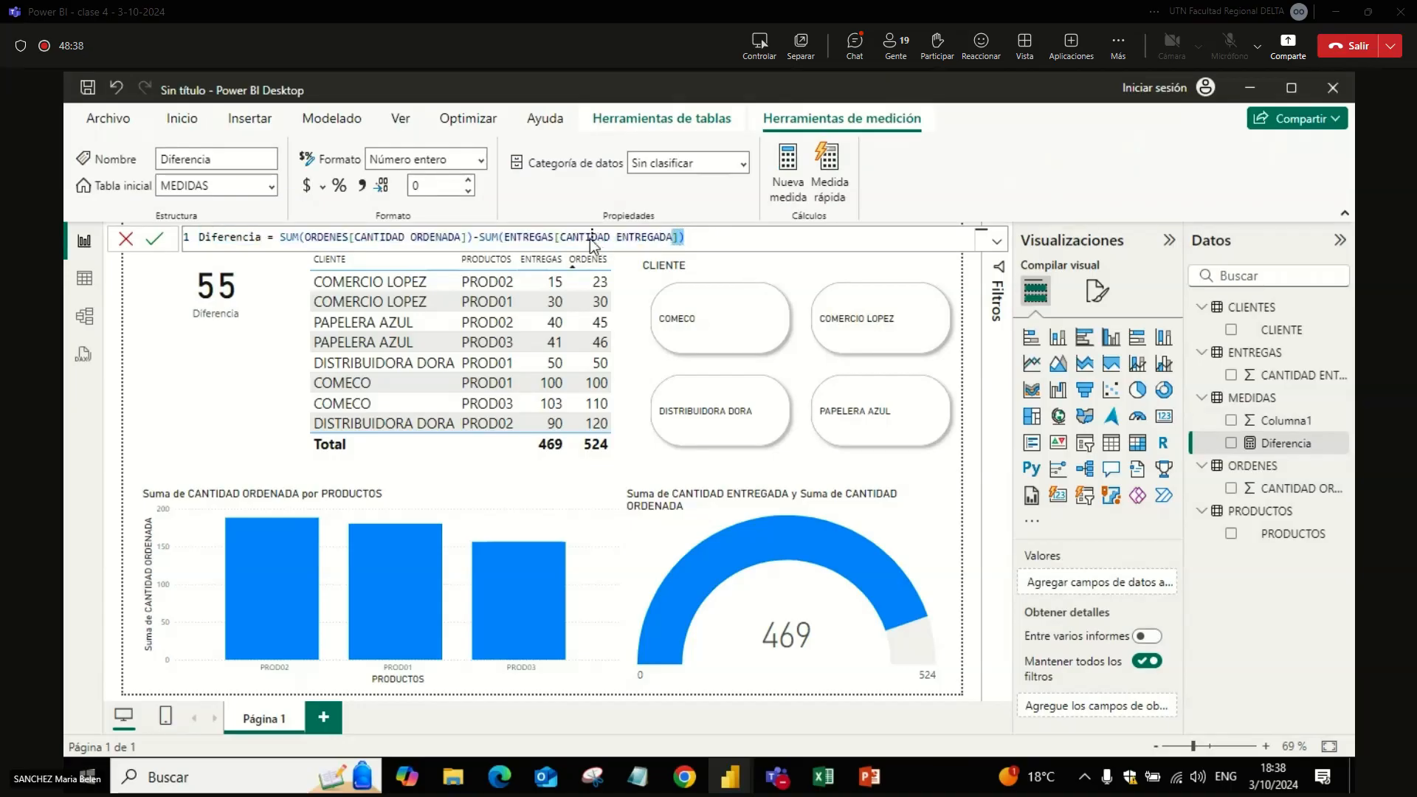
pyautogui.click(689, 239)
# Step: Delete "-SU" between the two sums in the Diferencia formula, commit the edit, and return the cursor to the deletion point
pyautogui.click(490, 236)
pyautogui.press('BackSpace')
pyautogui.press('BackSpace')
pyautogui.press('BackSpace')
pyautogui.click(717, 244)
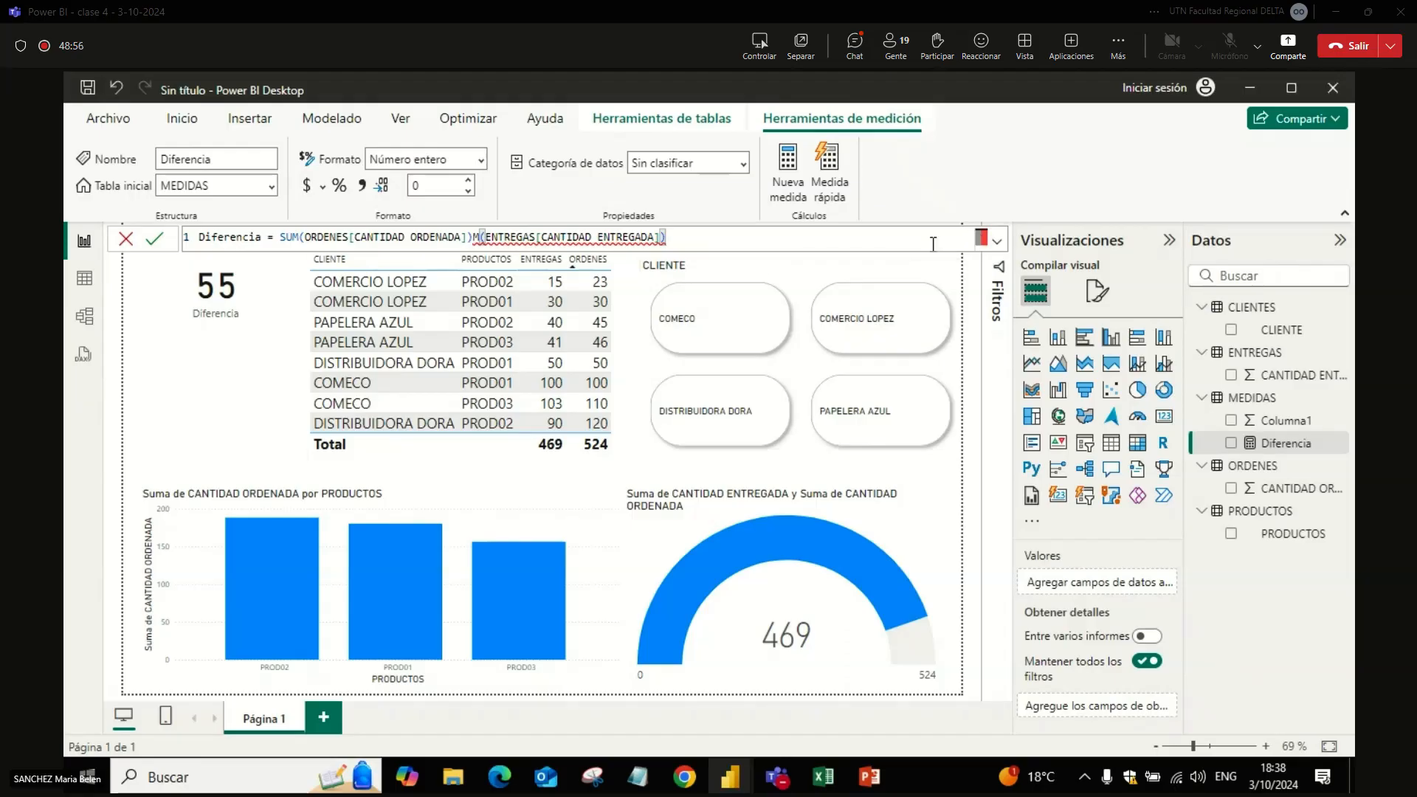
pyautogui.press('Return')
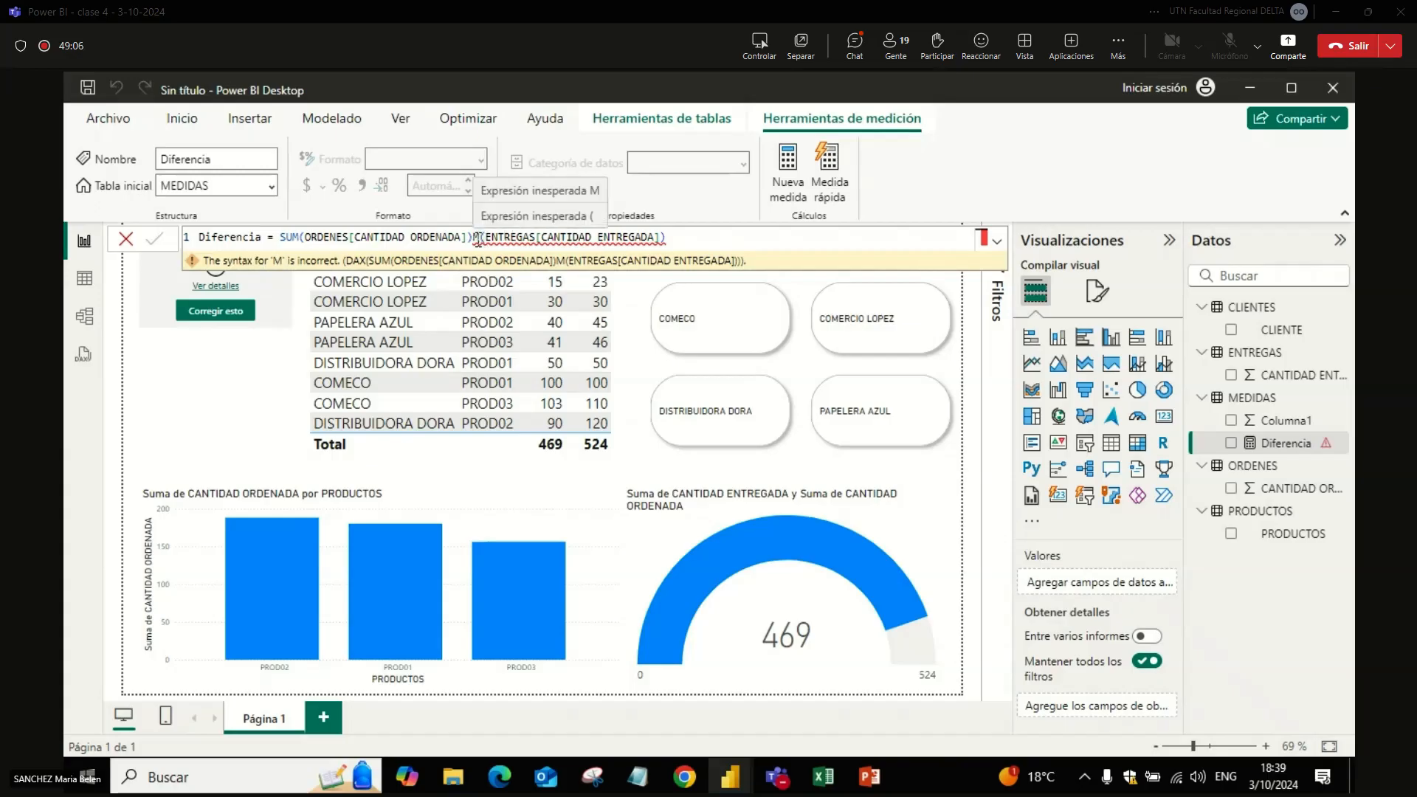
pyautogui.click(475, 240)
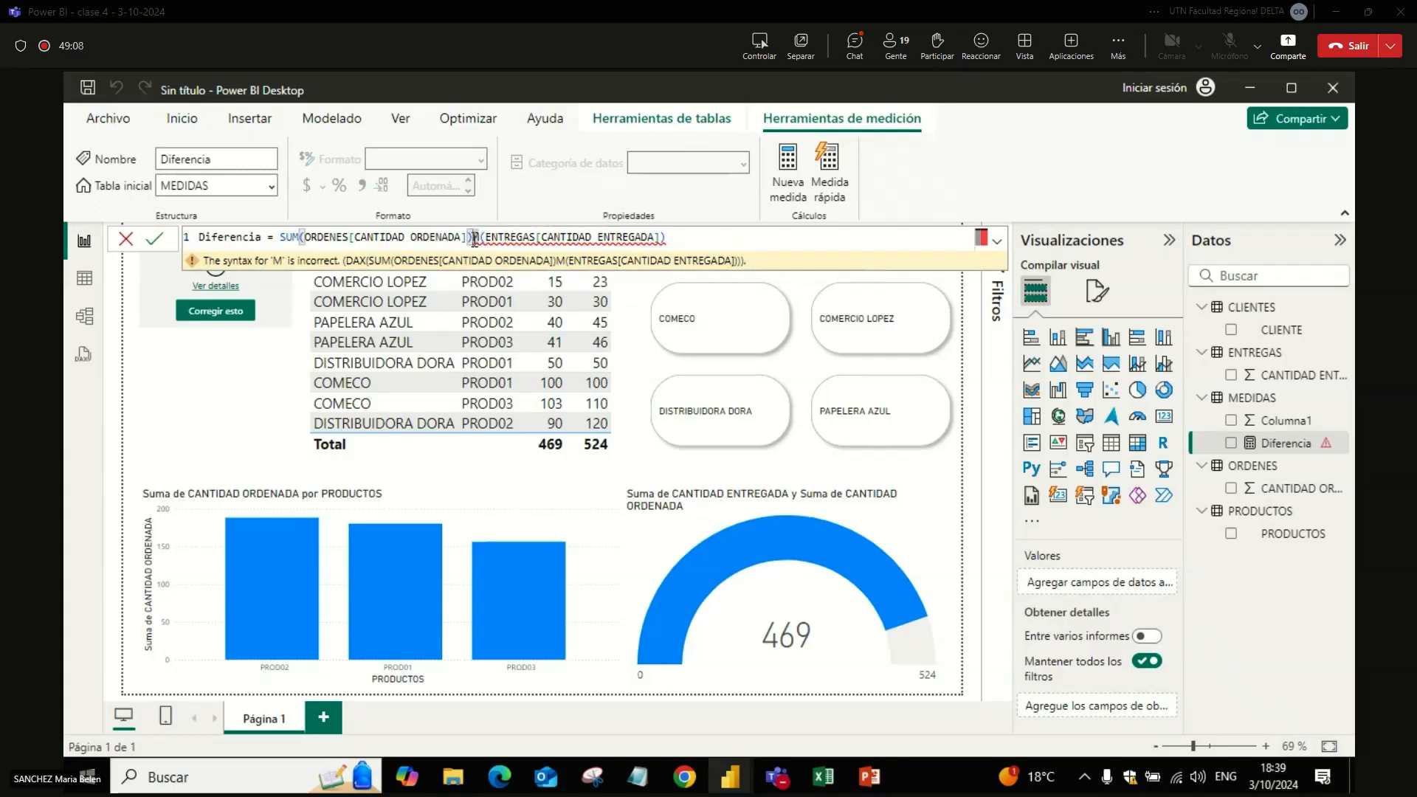
# Step: Remove "M(ENTREGAS[CANTIDAD ENTREGADA])" from the Diferencia formula and continue it with "-SUM(" after SUM(ORDENES[CANTIDAD ORDENADA])
pyautogui.press('BackSpace')
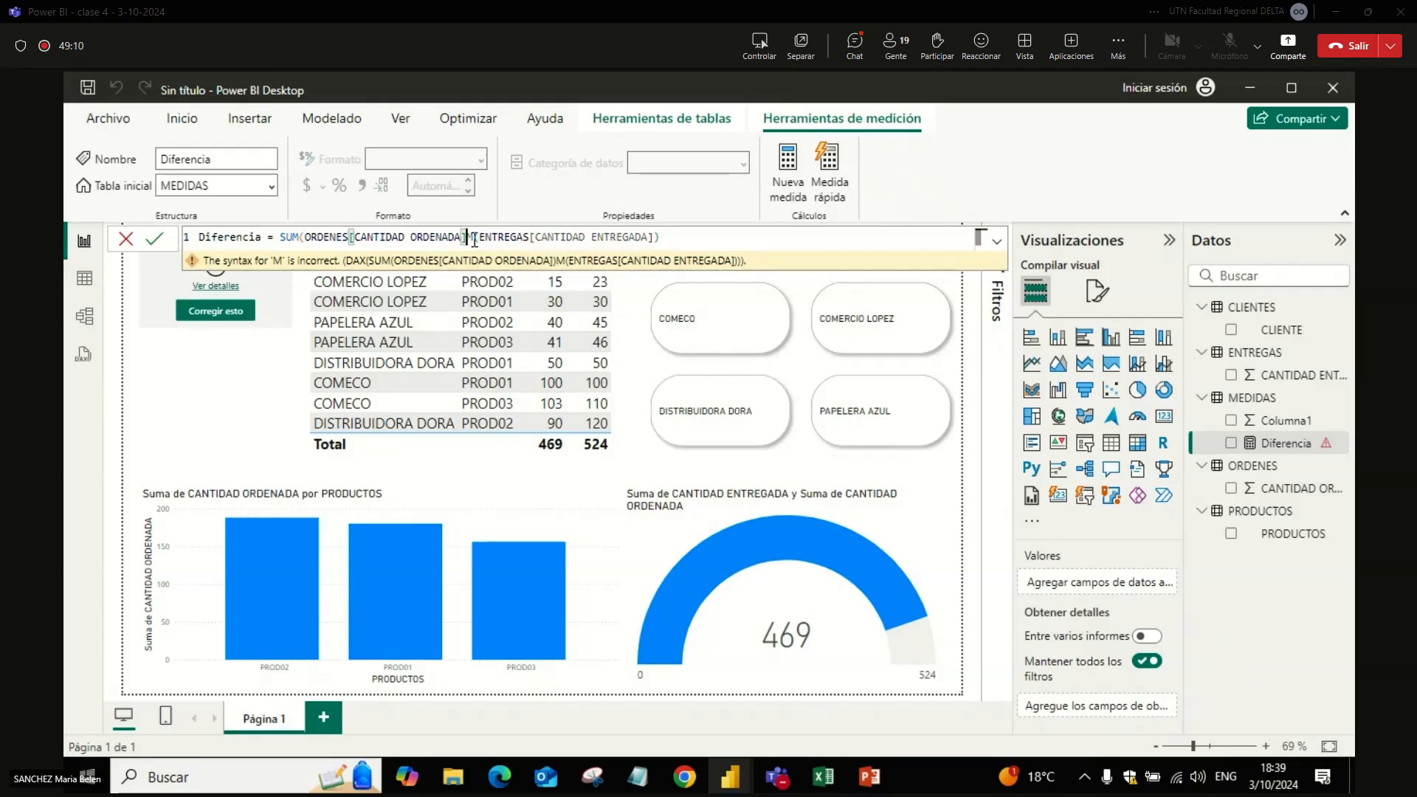
pyautogui.press('Delete')
pyautogui.hotkey('shift', 'End')
pyautogui.press('BackSpace')
pyautogui.press('BackSpace')
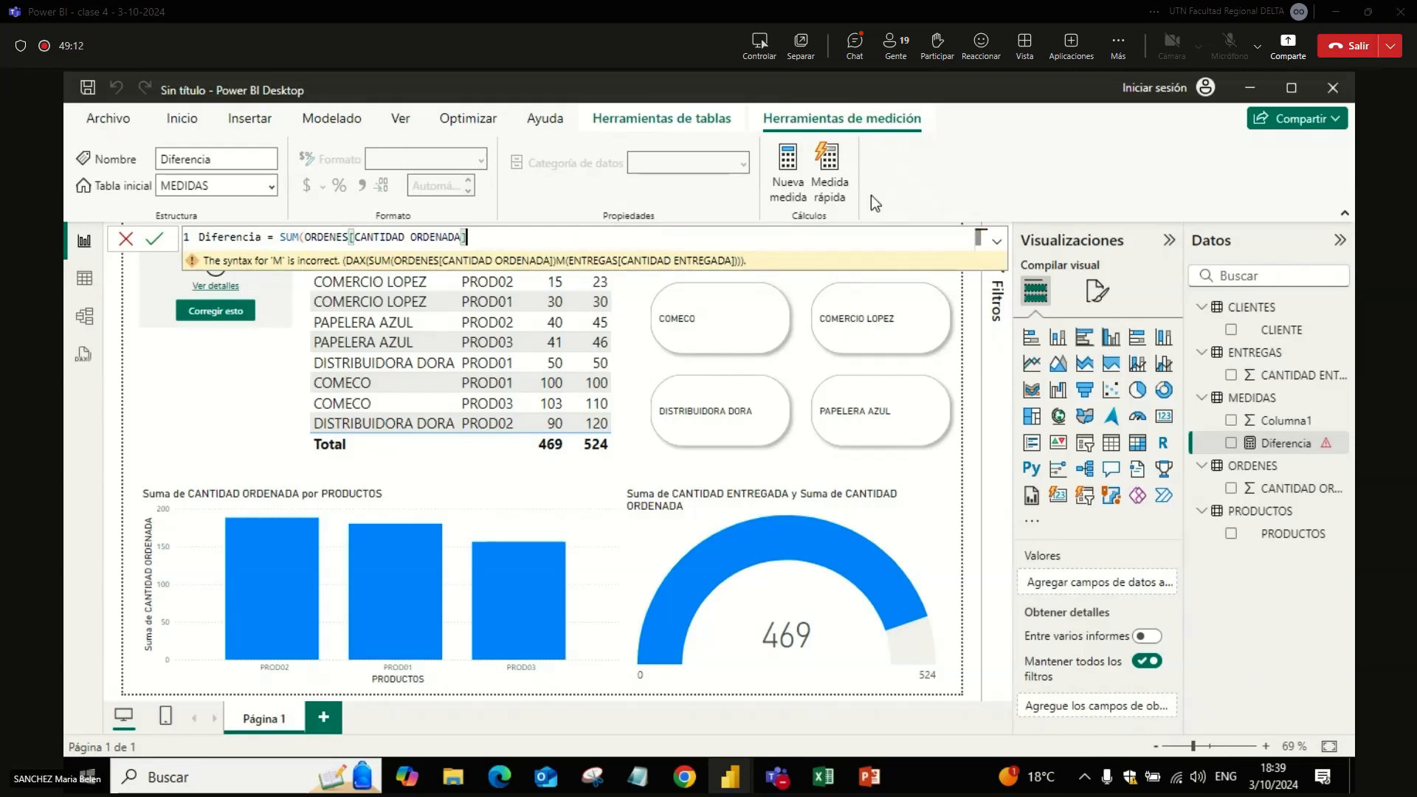
pyautogui.write('])-SU')
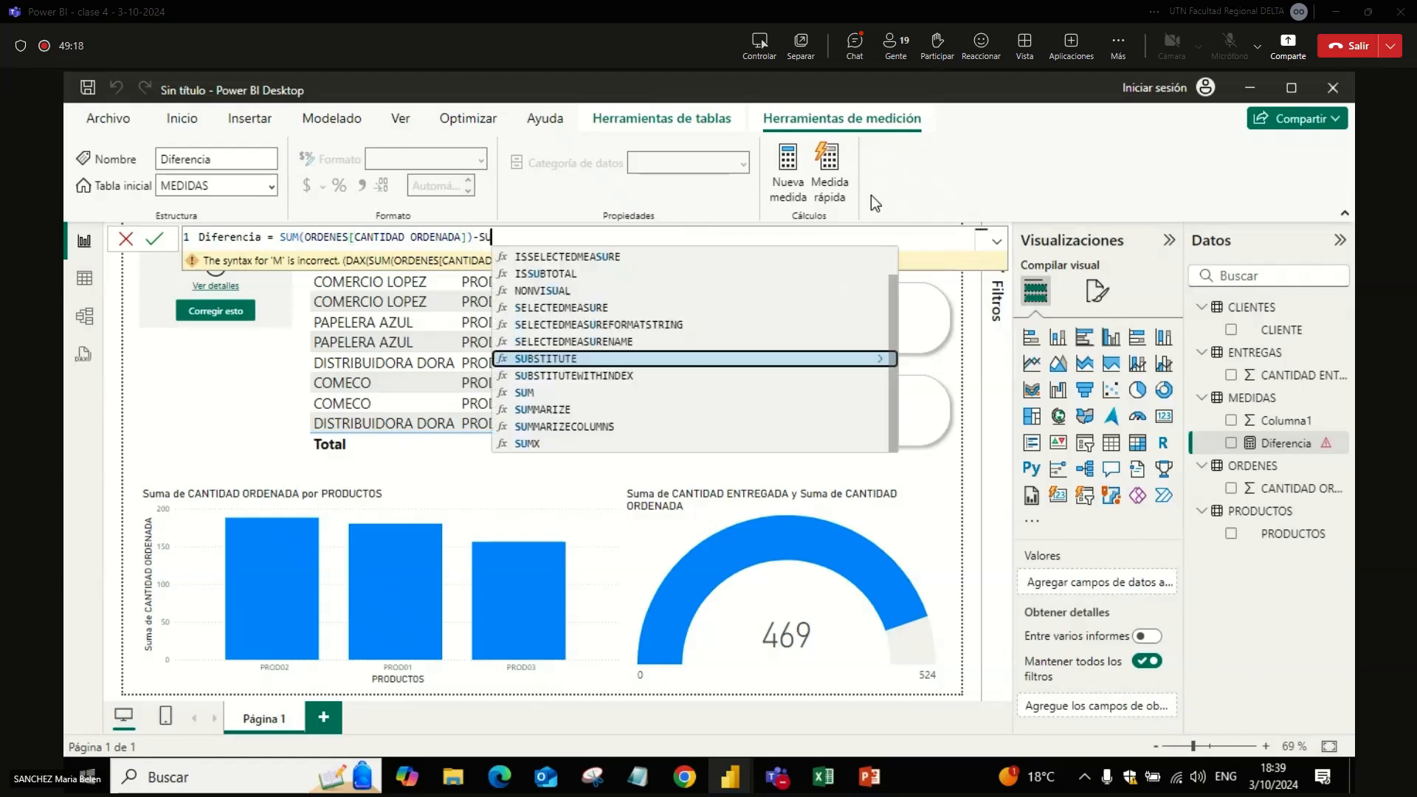
pyautogui.write('M(')
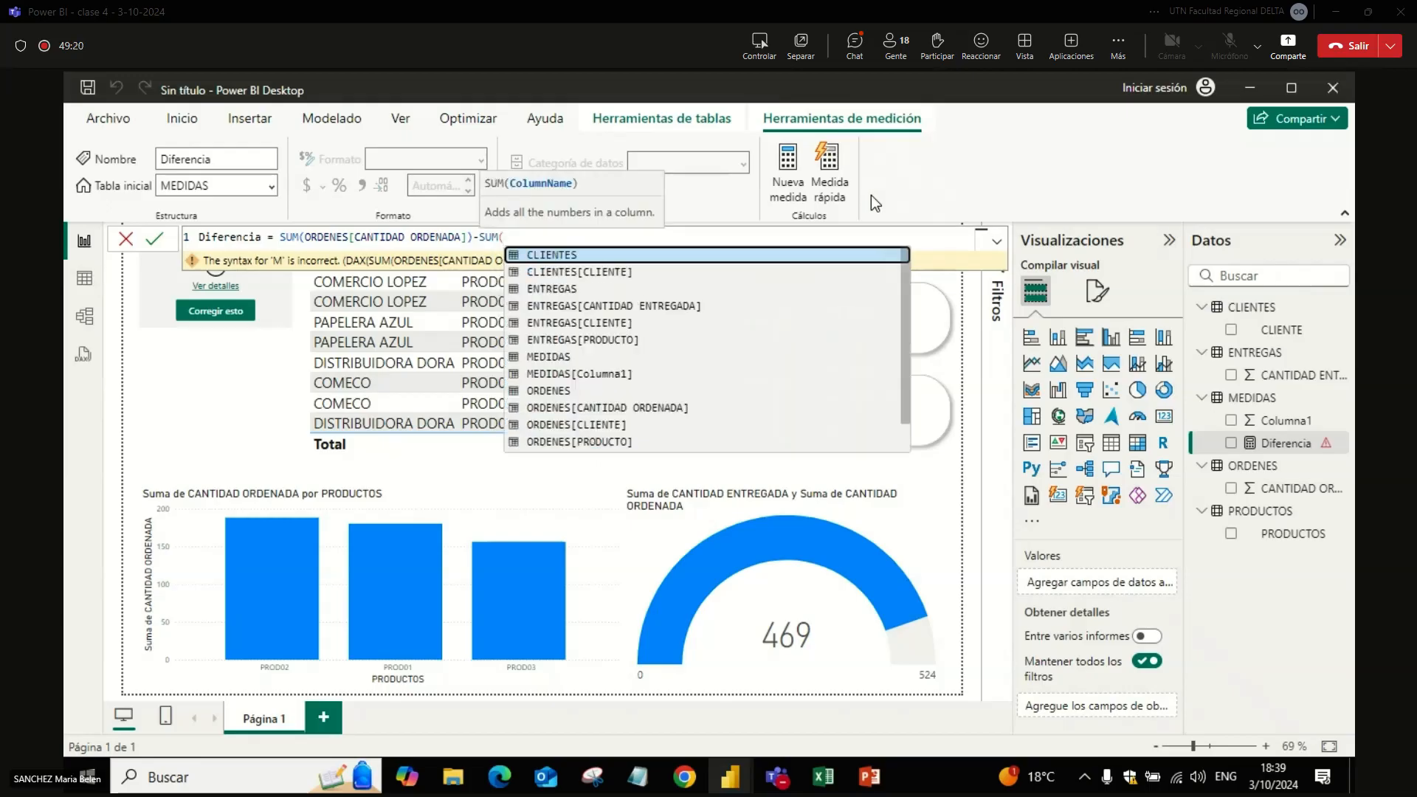
# Step: Complete the second sum of the Diferencia formula with CLIENTES[CLIENTE], commit it, and select the Diferencia card to check it
pyautogui.press('Down')
pyautogui.press('Tab')
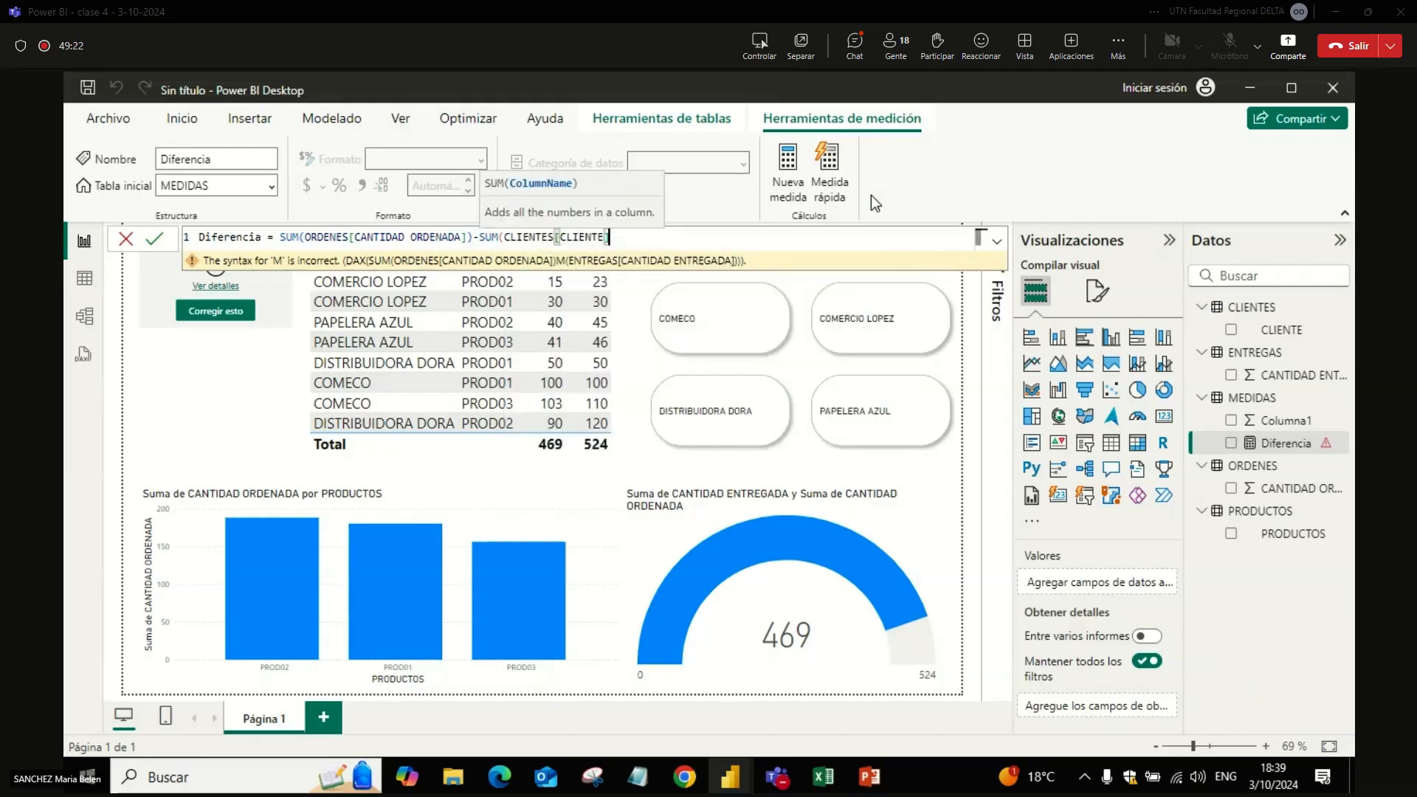
pyautogui.write(')')
pyautogui.press('Return')
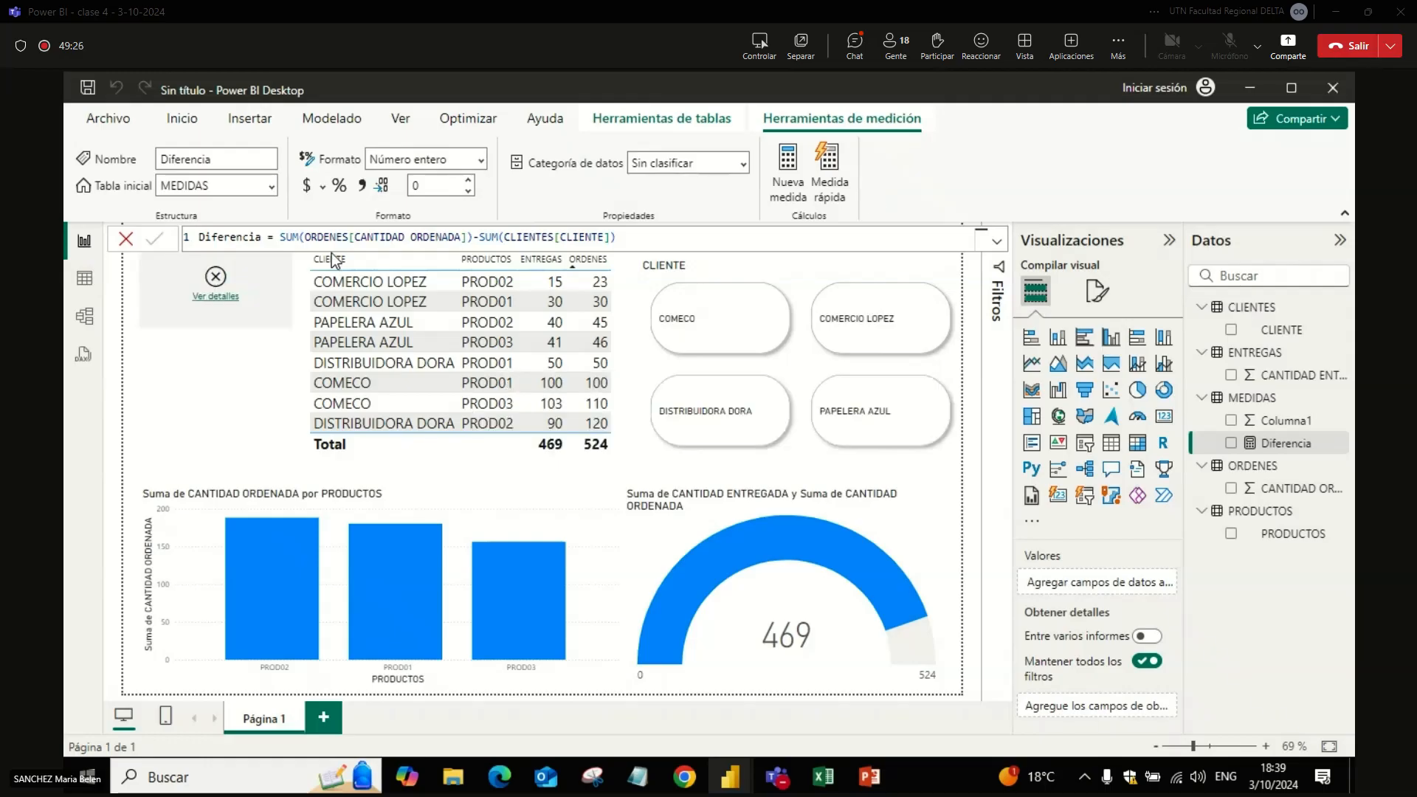
pyautogui.click(272, 302)
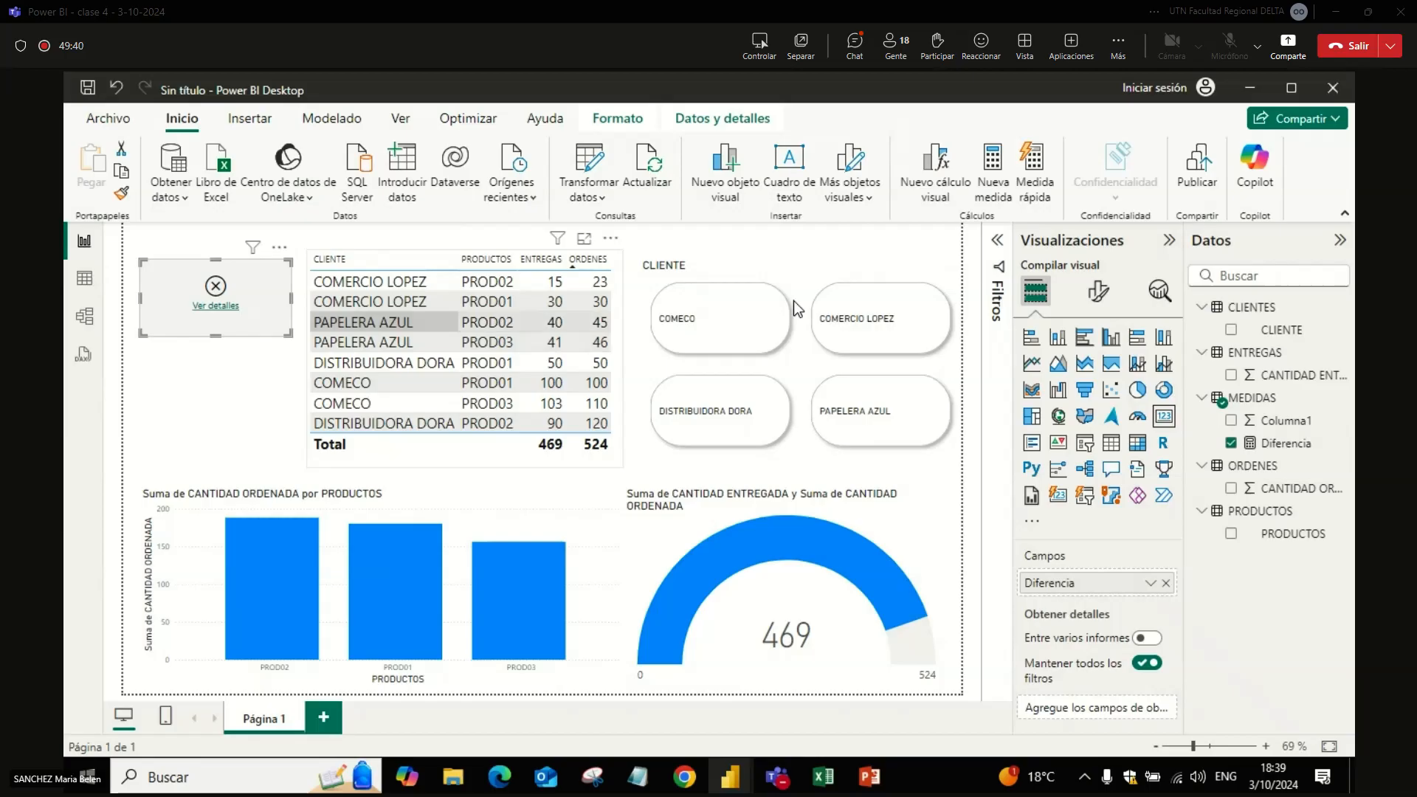
# Step: Reopen the Diferencia formula and remove the CLIENTES[CLIENTE] argument from its second sum
pyautogui.click(1288, 444)
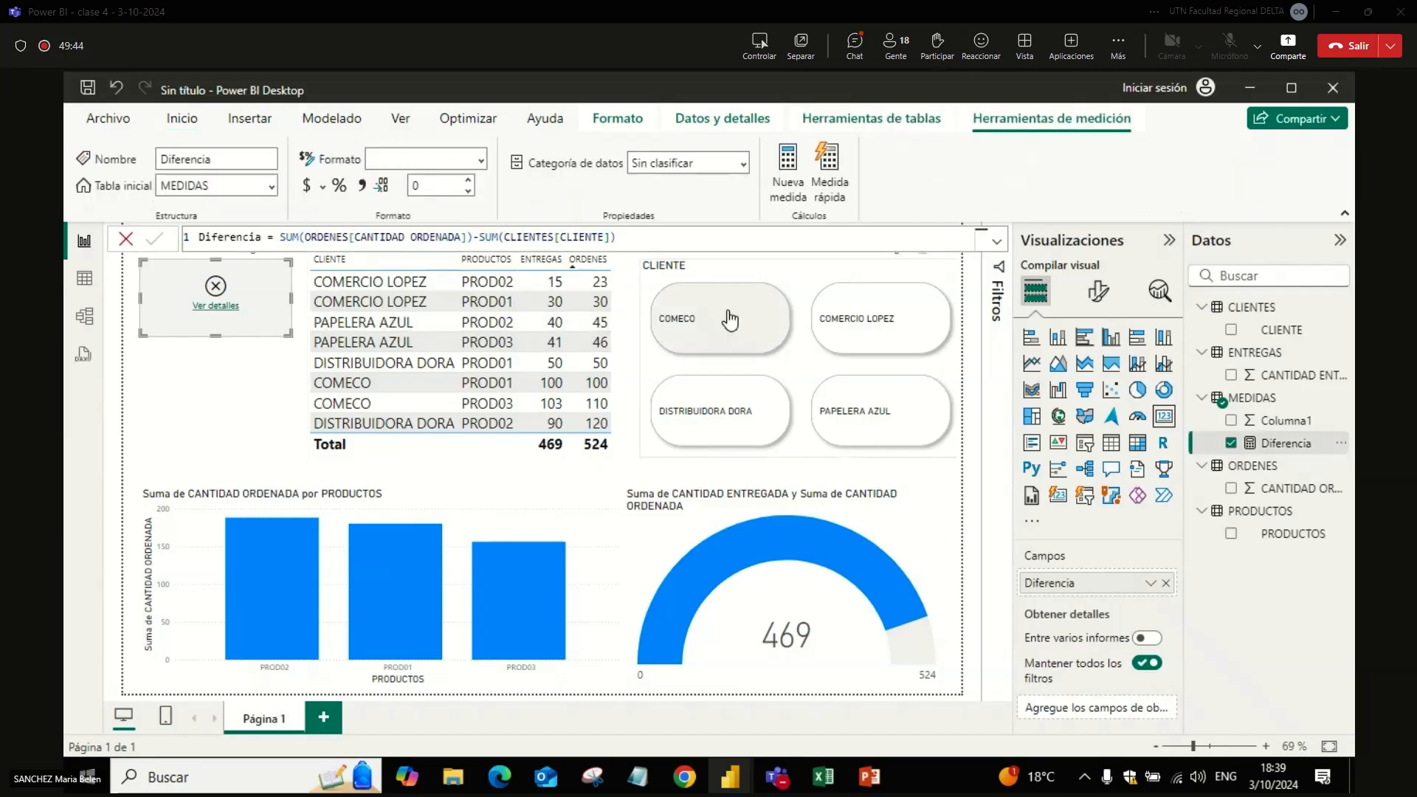
pyautogui.tripleClick(643, 234)
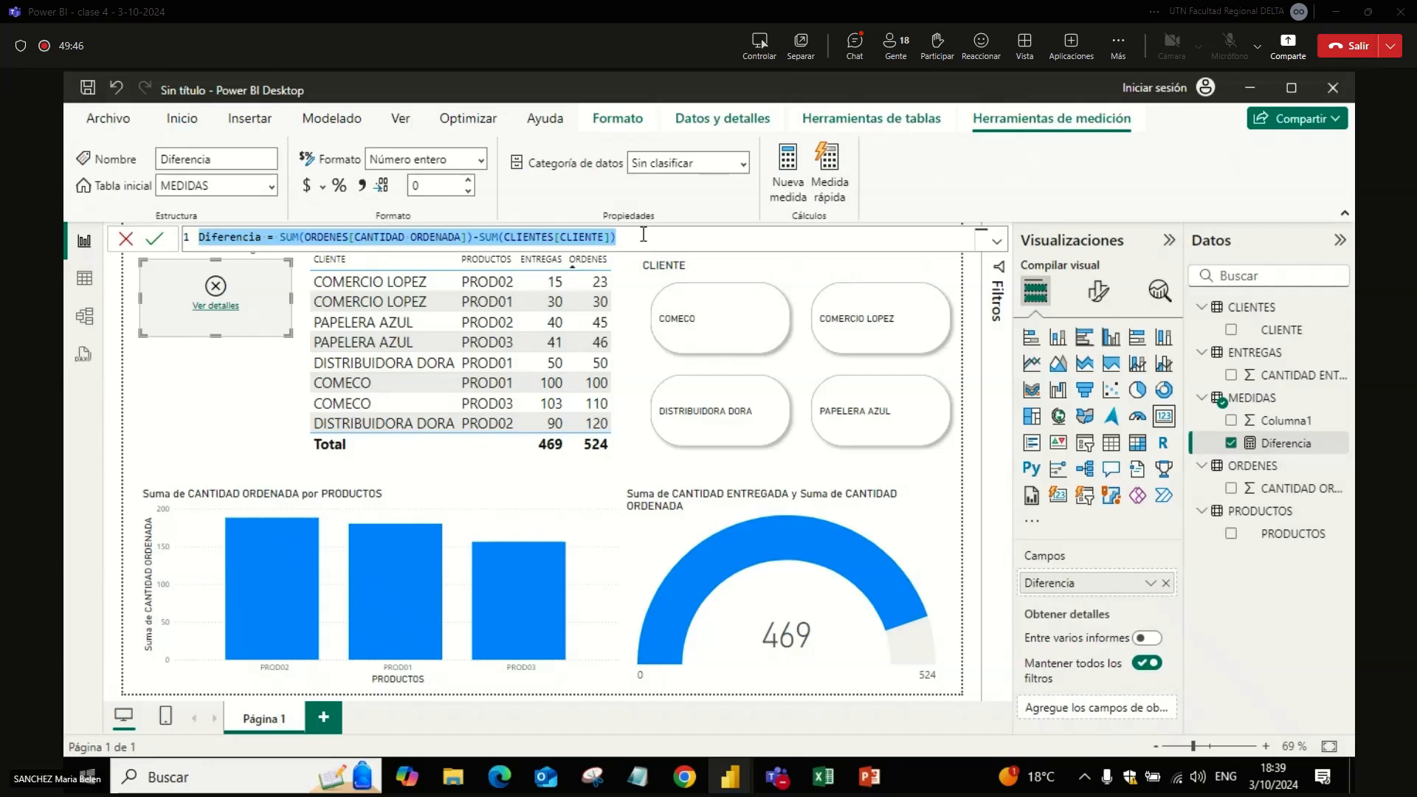
pyautogui.click(643, 235)
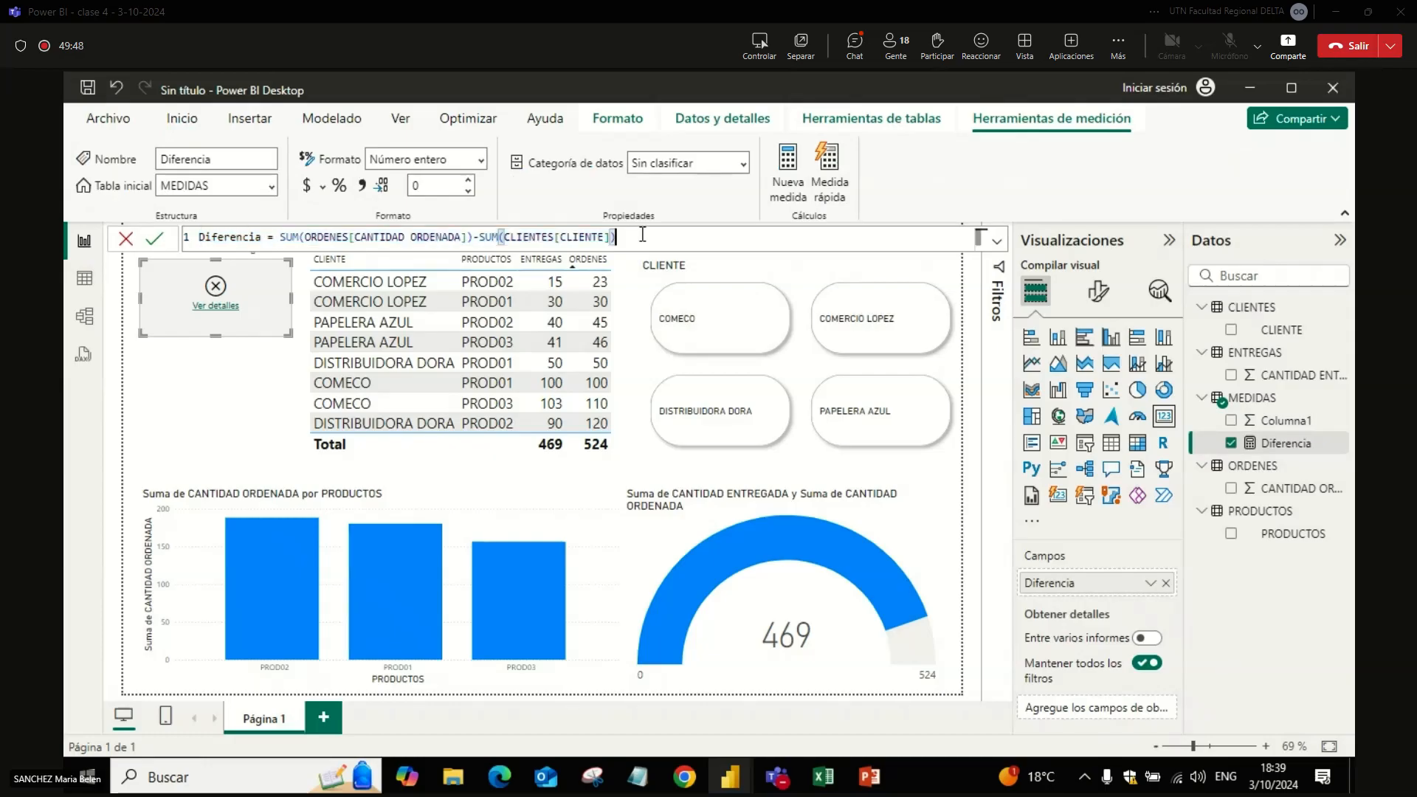
pyautogui.press('BackSpace')
pyautogui.press('BackSpace')
pyautogui.press('BackSpace')
pyautogui.press('BackSpace')
pyautogui.press('BackSpace')
pyautogui.press('BackSpace')
pyautogui.press('BackSpace')
pyautogui.press('BackSpace')
pyautogui.press('BackSpace')
pyautogui.press('BackSpace')
pyautogui.press('BackSpace')
pyautogui.press('BackSpace')
pyautogui.press('BackSpace')
pyautogui.press('BackSpace')
pyautogui.press('BackSpace')
pyautogui.press('BackSpace')
pyautogui.press('BackSpace')
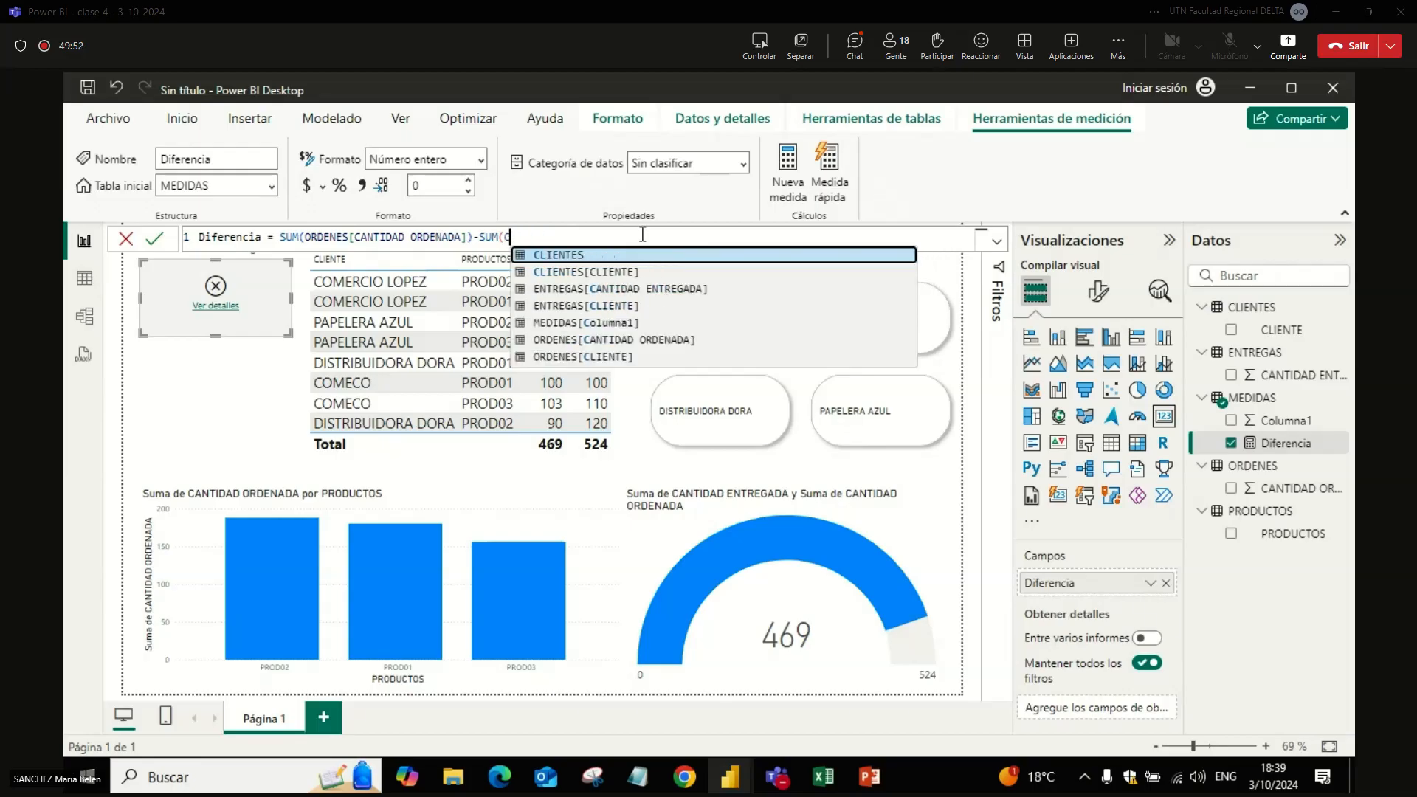
pyautogui.press('BackSpace')
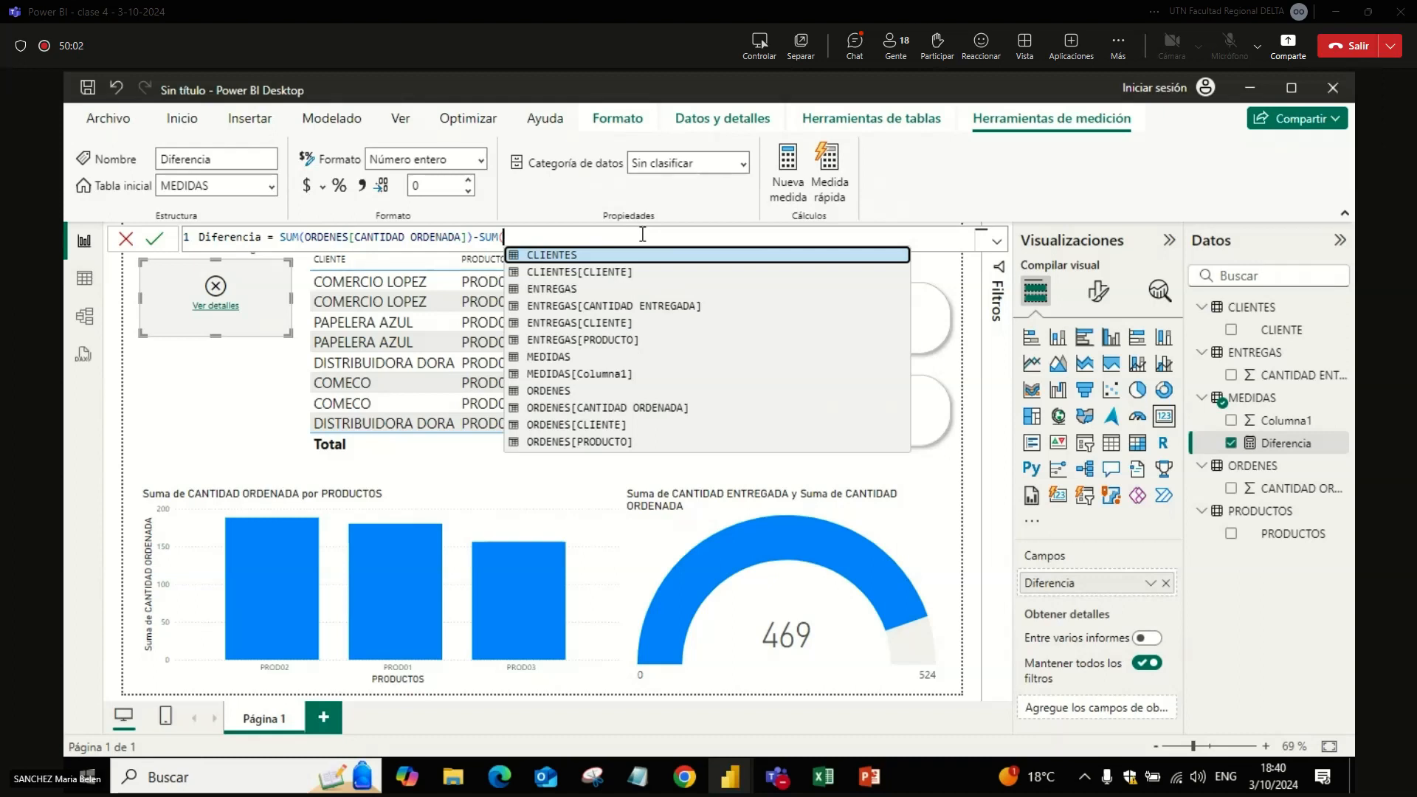
# Step: Use ENTREGAS[CANTIDAD ENTREGADA] as the argument of the second sum in the Diferencia formula and commit it
pyautogui.press('Down')
pyautogui.press('Down')
pyautogui.press('Down')
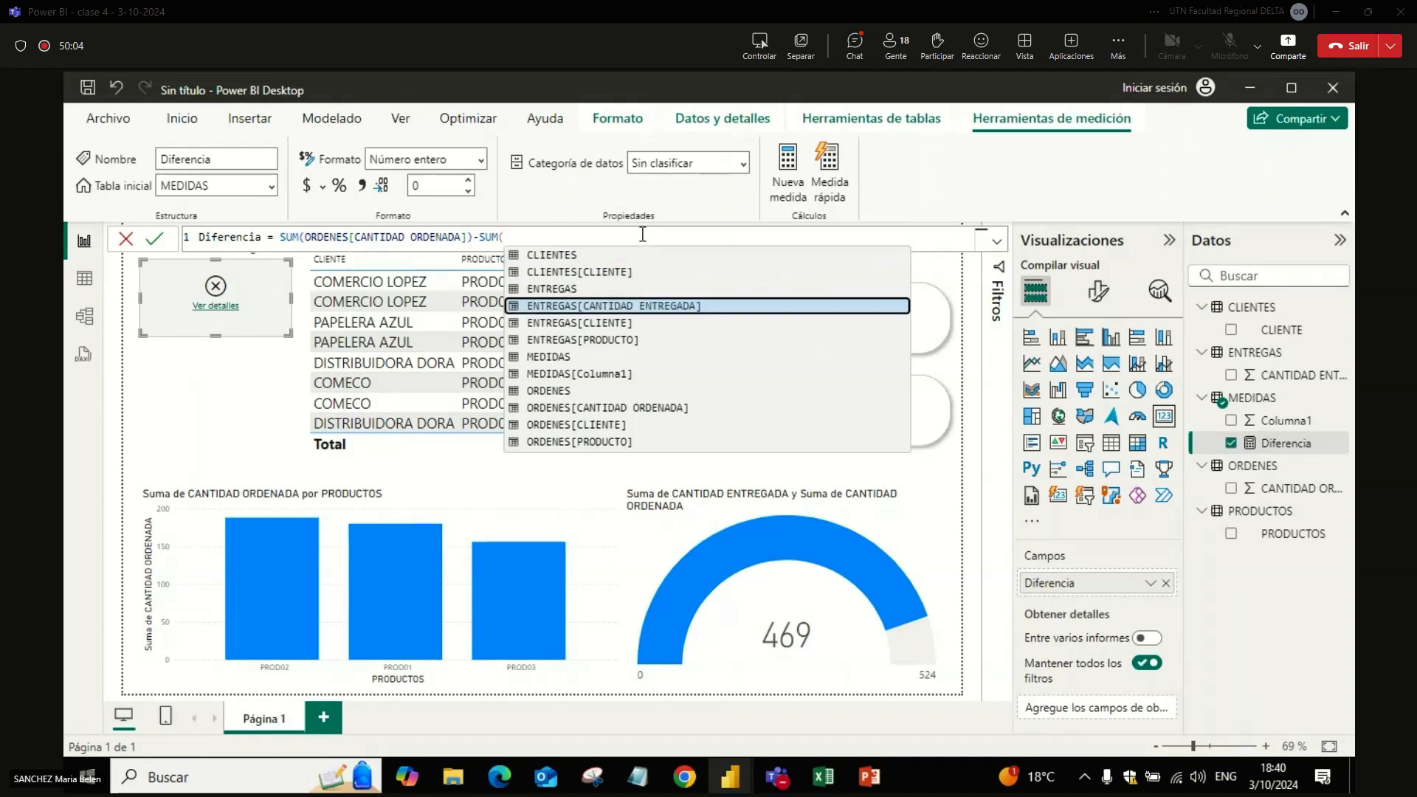
pyautogui.press('Tab')
pyautogui.write(')')
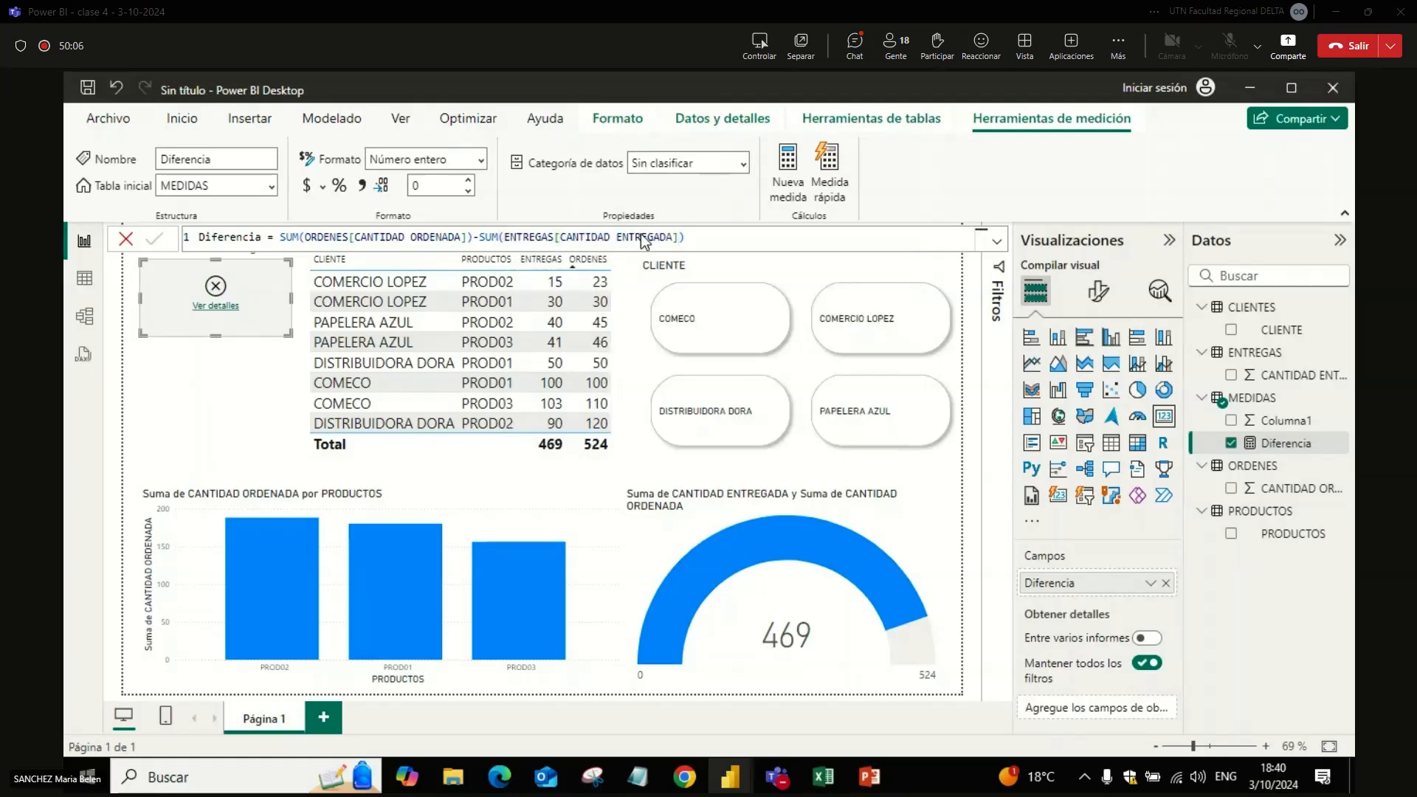
pyautogui.press('Return')
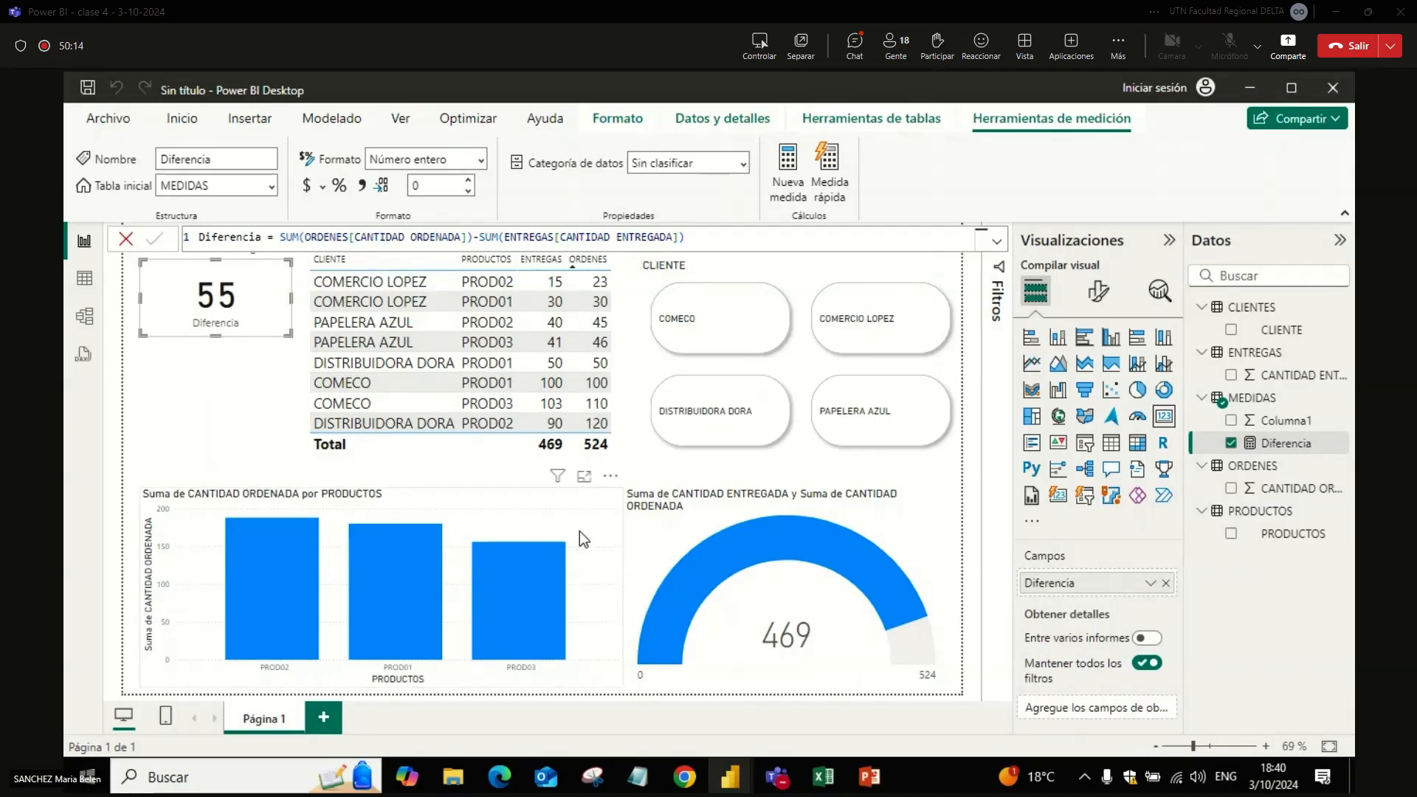
# Step: Chart Diferencia and CANTIDAD ENTREGADA as a pie below the card, and convert it to an enlarged clustered column chart
pyautogui.click(276, 387)
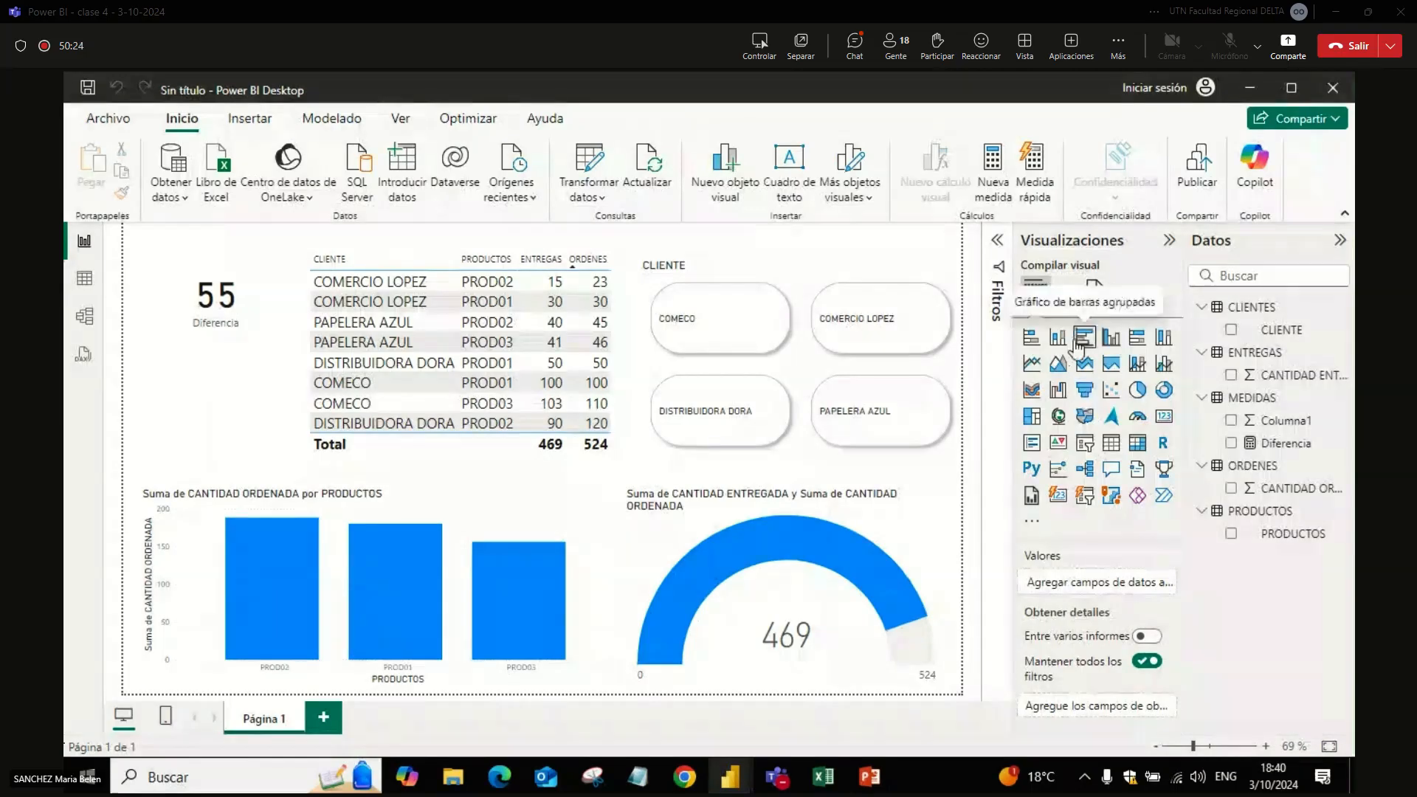
pyautogui.click(1110, 339)
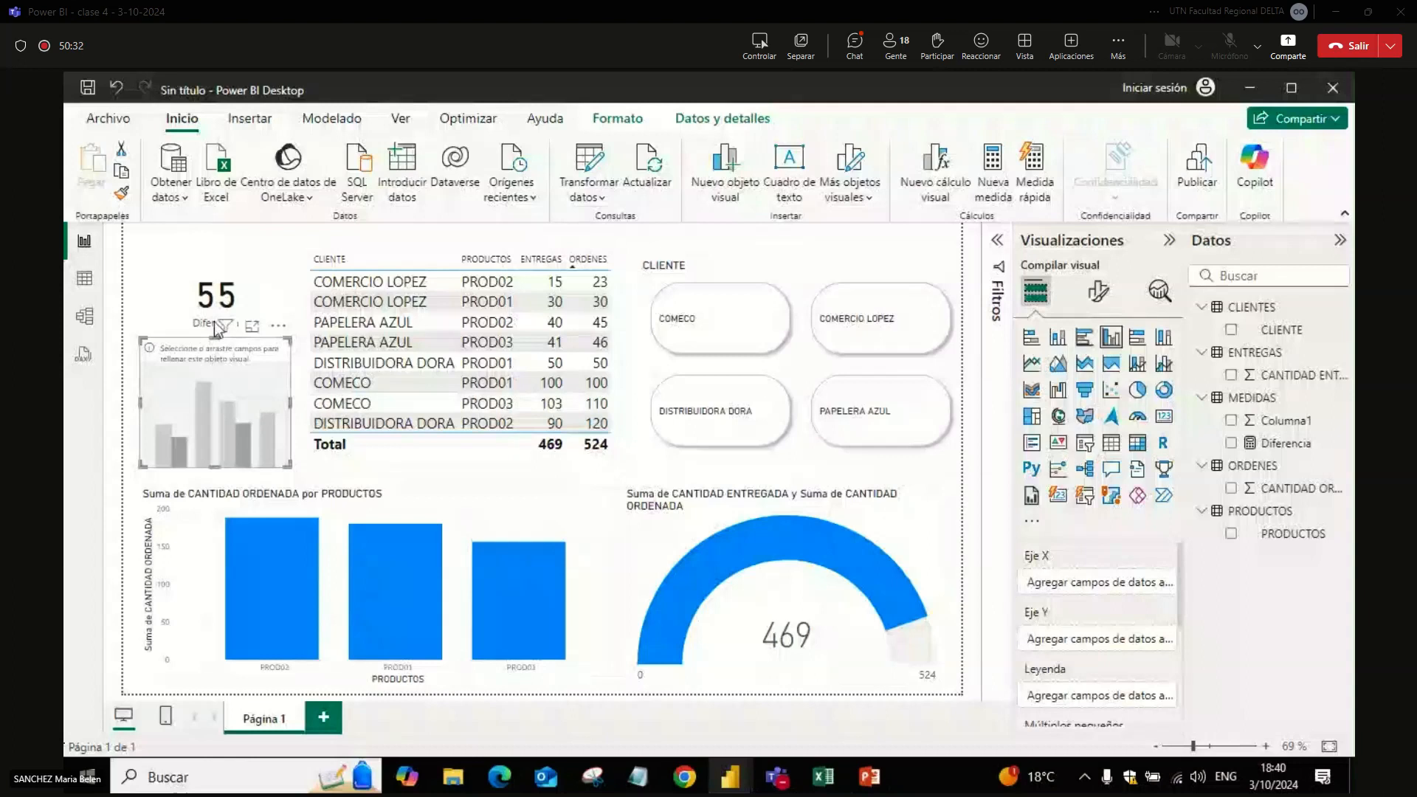
pyautogui.click(1136, 391)
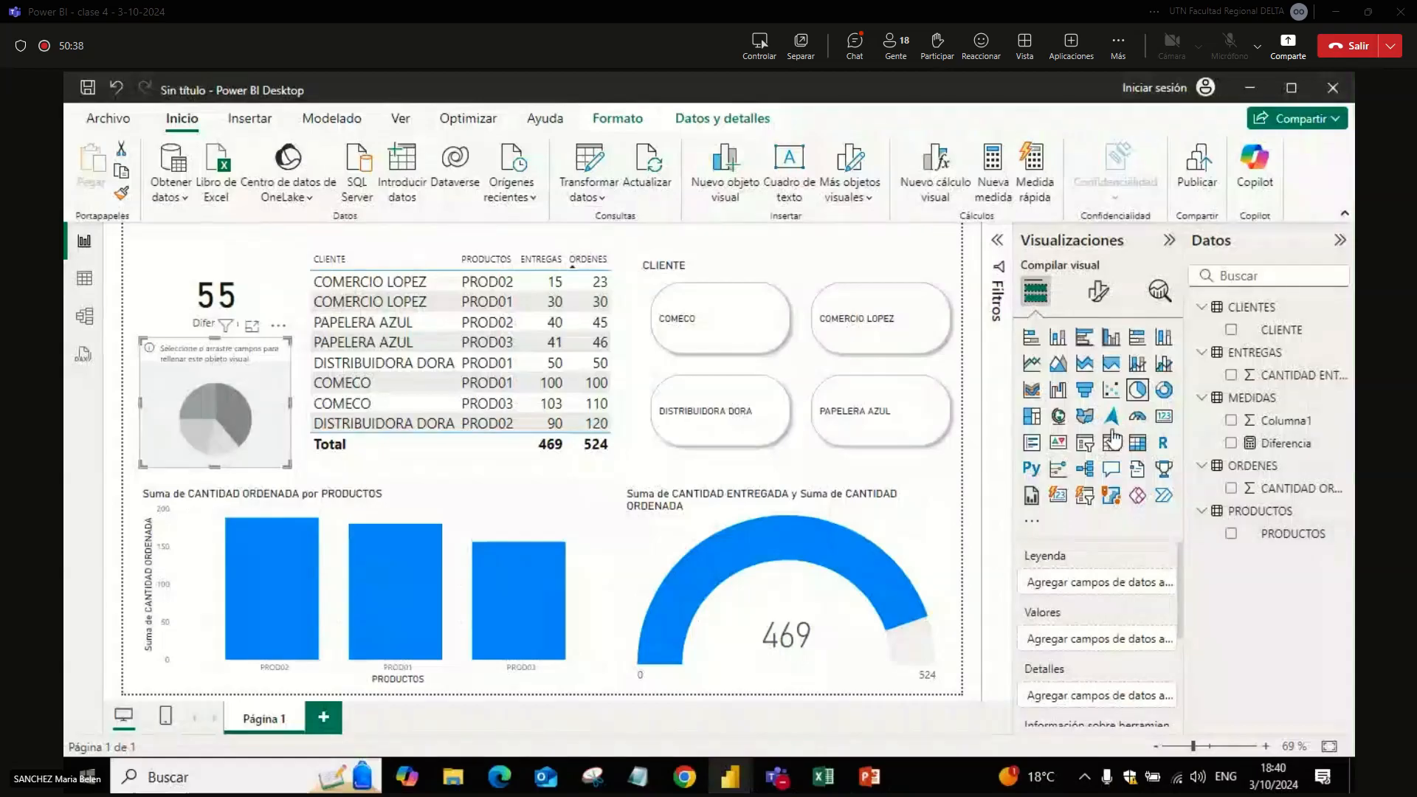
pyautogui.click(1230, 443)
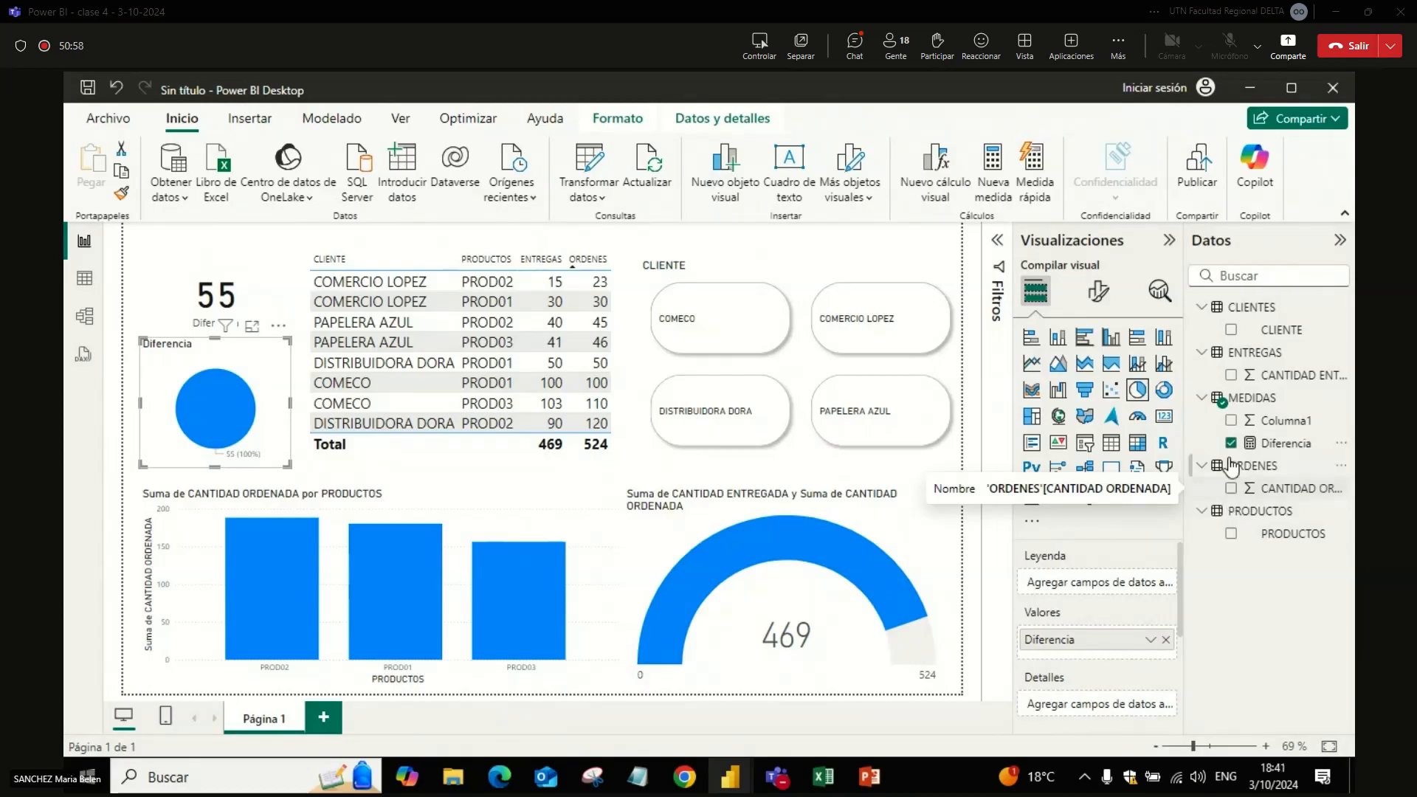
pyautogui.click(1231, 375)
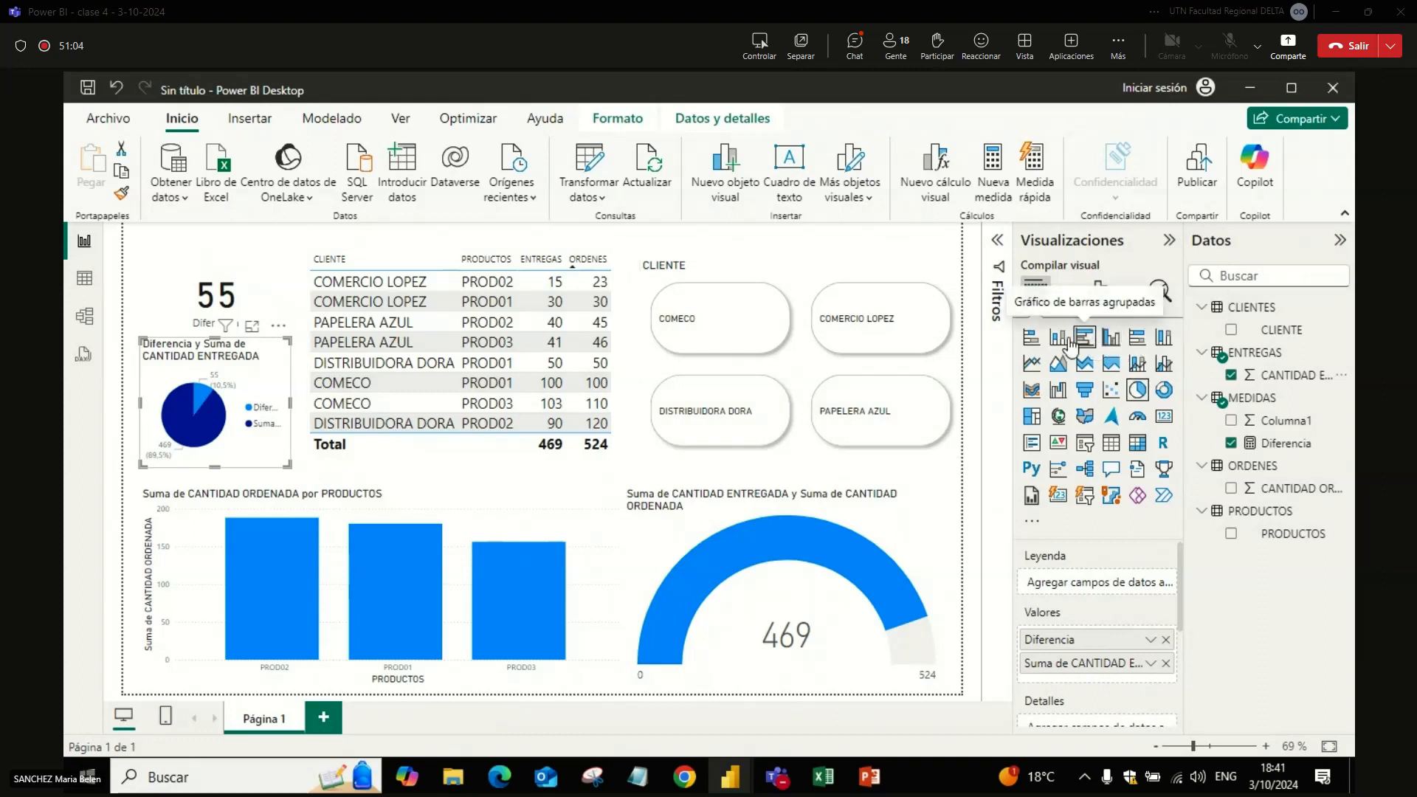
pyautogui.click(1110, 343)
pyautogui.moveTo(286, 462); pyautogui.dragTo(576, 662)
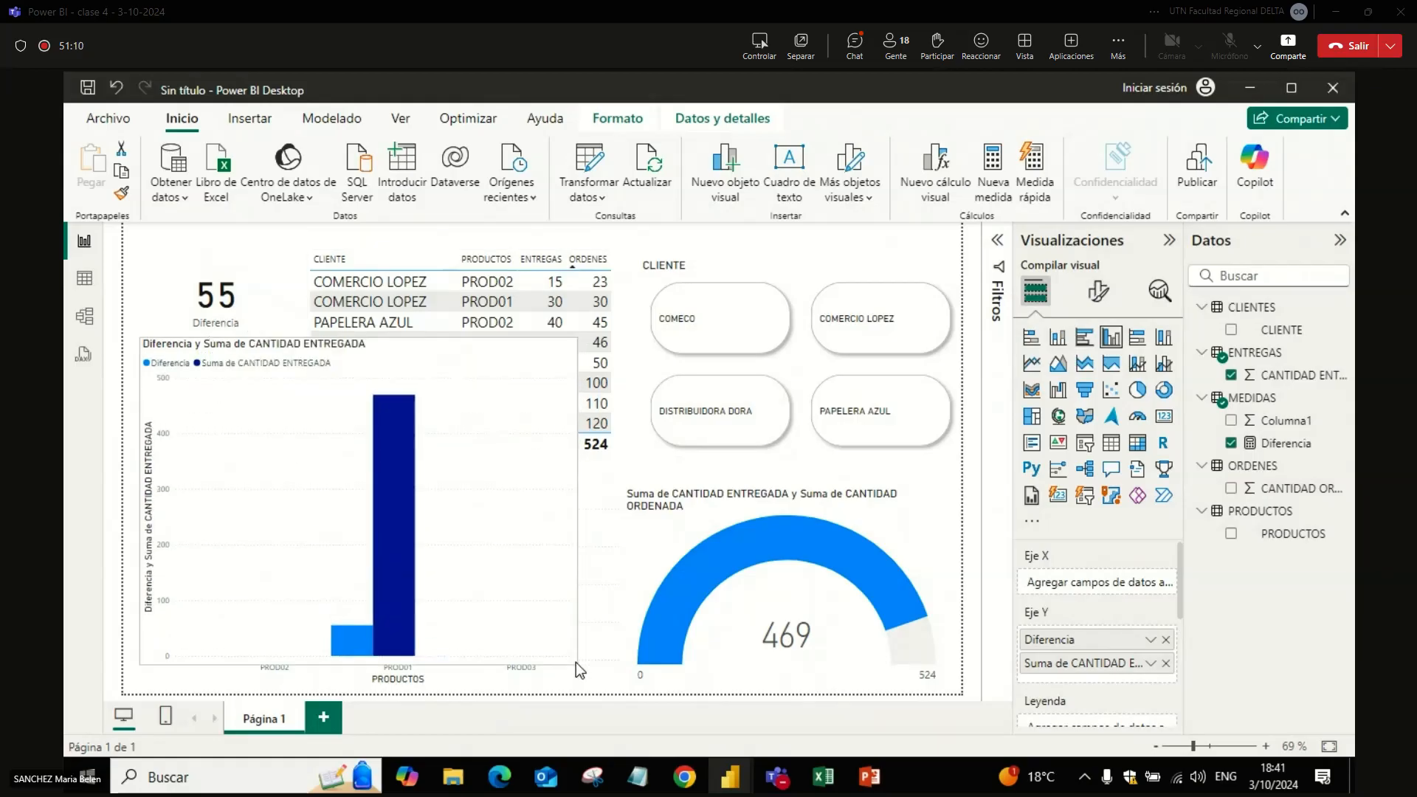
# Step: Check the new column chart with the slicer set to COMECO and PAPELERA AZUL, and clear the filter
pyautogui.click(698, 337)
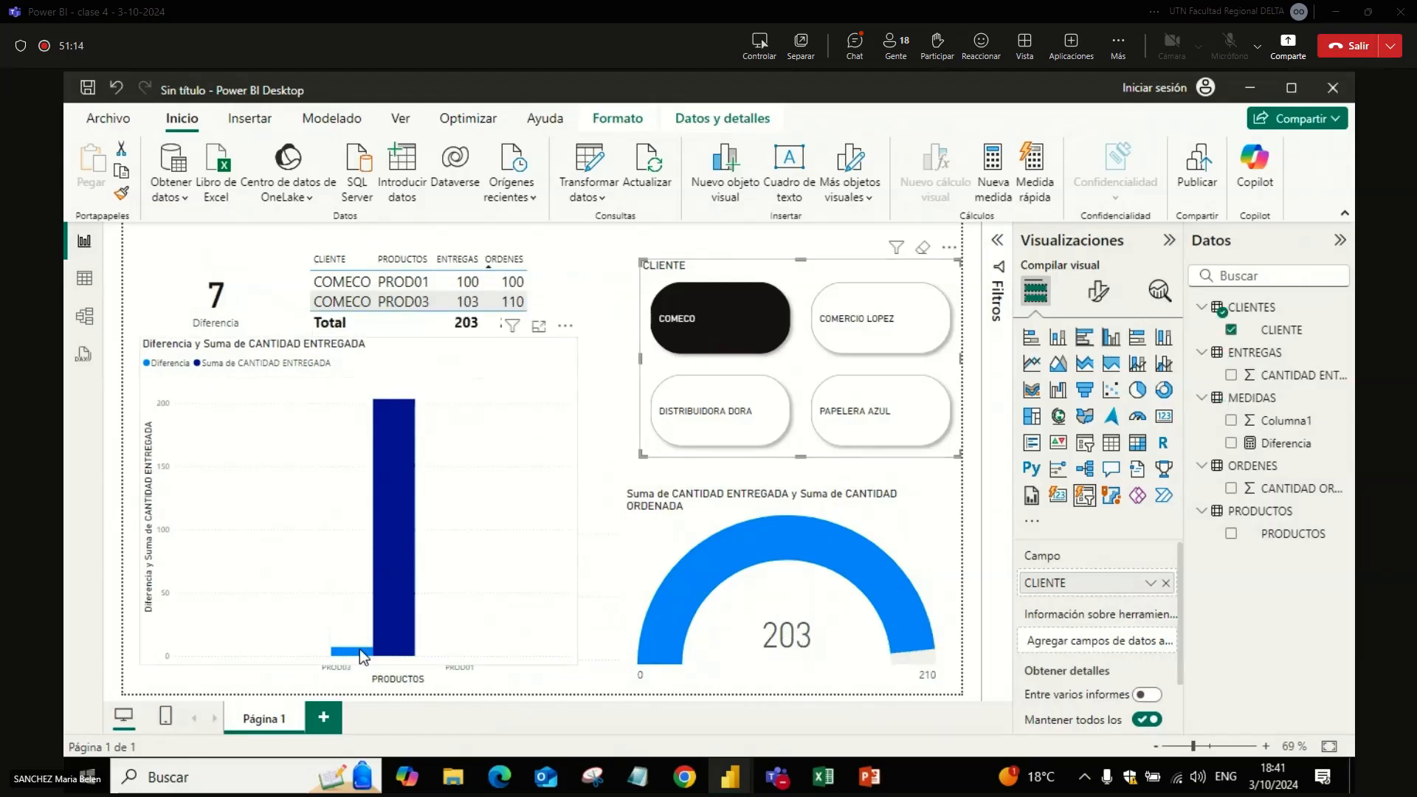
pyautogui.moveTo(360, 649)
pyautogui.moveTo(387, 587)
pyautogui.moveTo(743, 323); pyautogui.dragTo(747, 331)
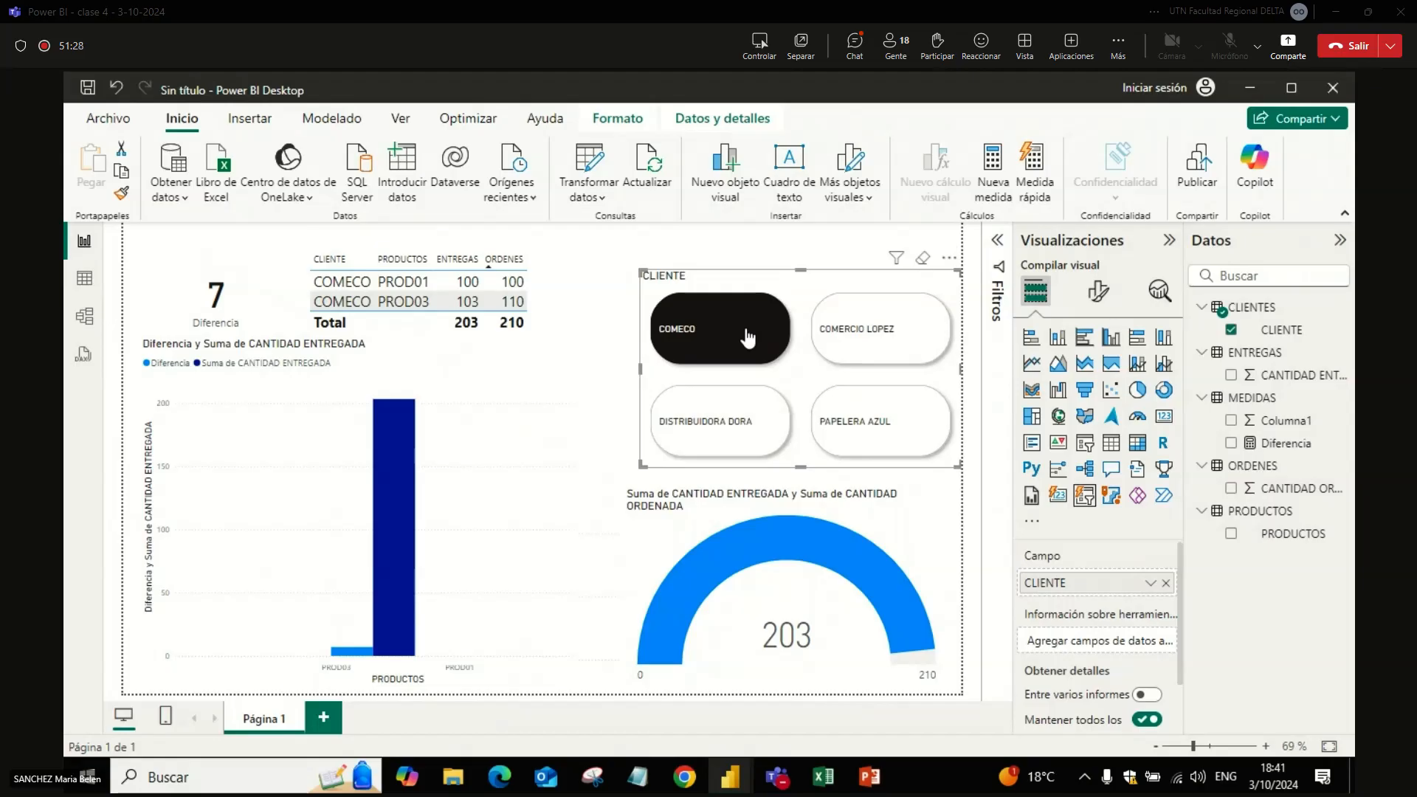
pyautogui.click(923, 258)
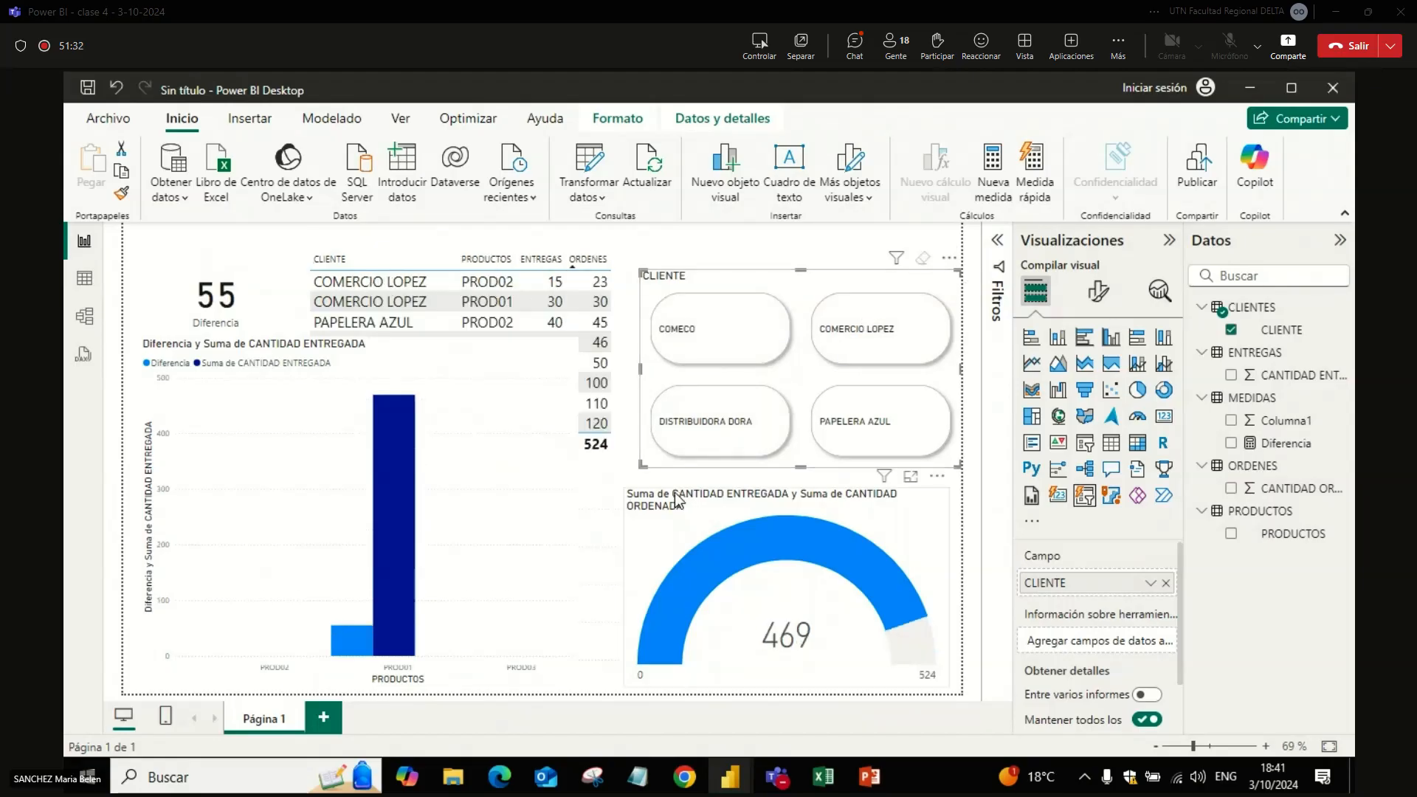
pyautogui.click(845, 417)
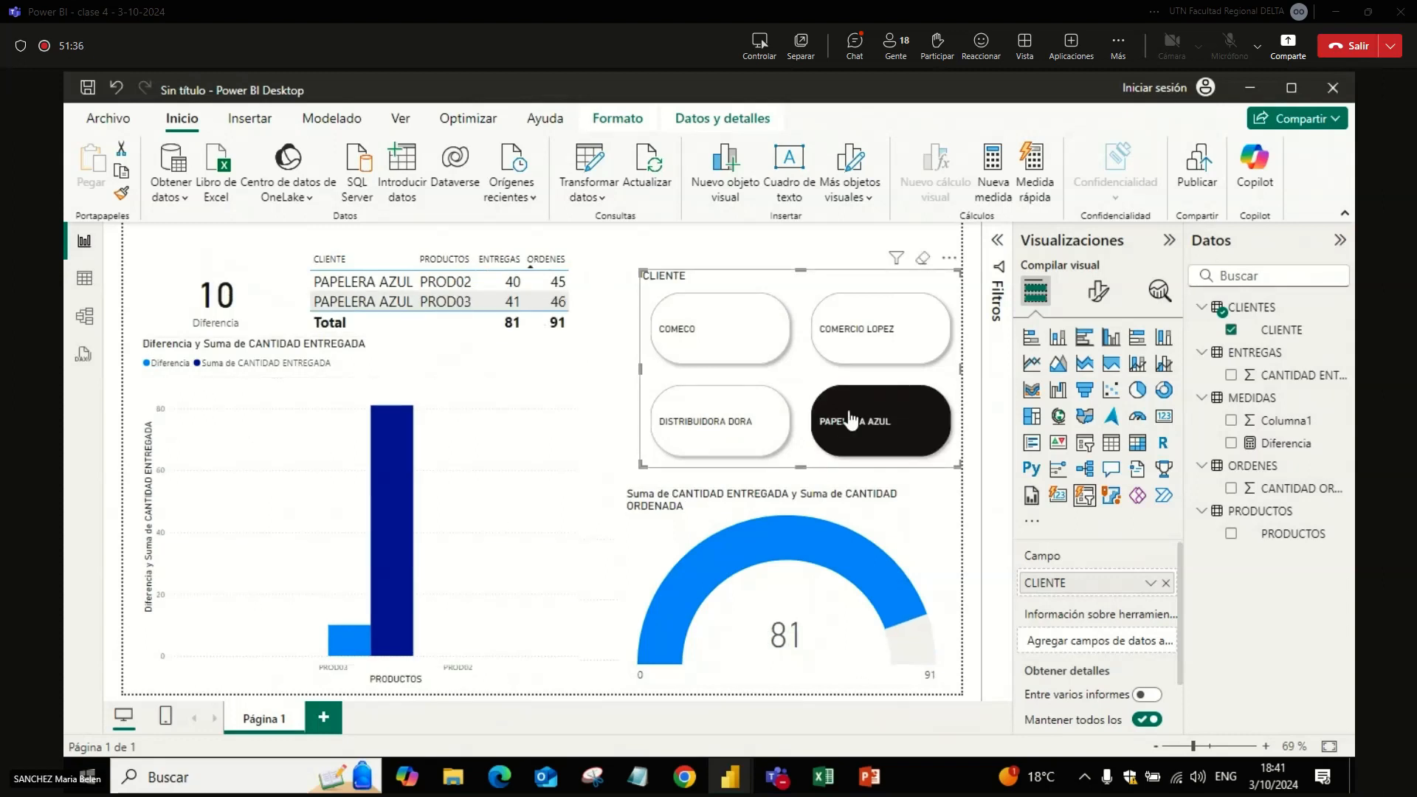
pyautogui.click(848, 420)
# Step: Replace CANTIDAD ENTREGADA with CANTIDAD ORDENADA in the Diferencia column chart, and delete the chart
pyautogui.click(500, 485)
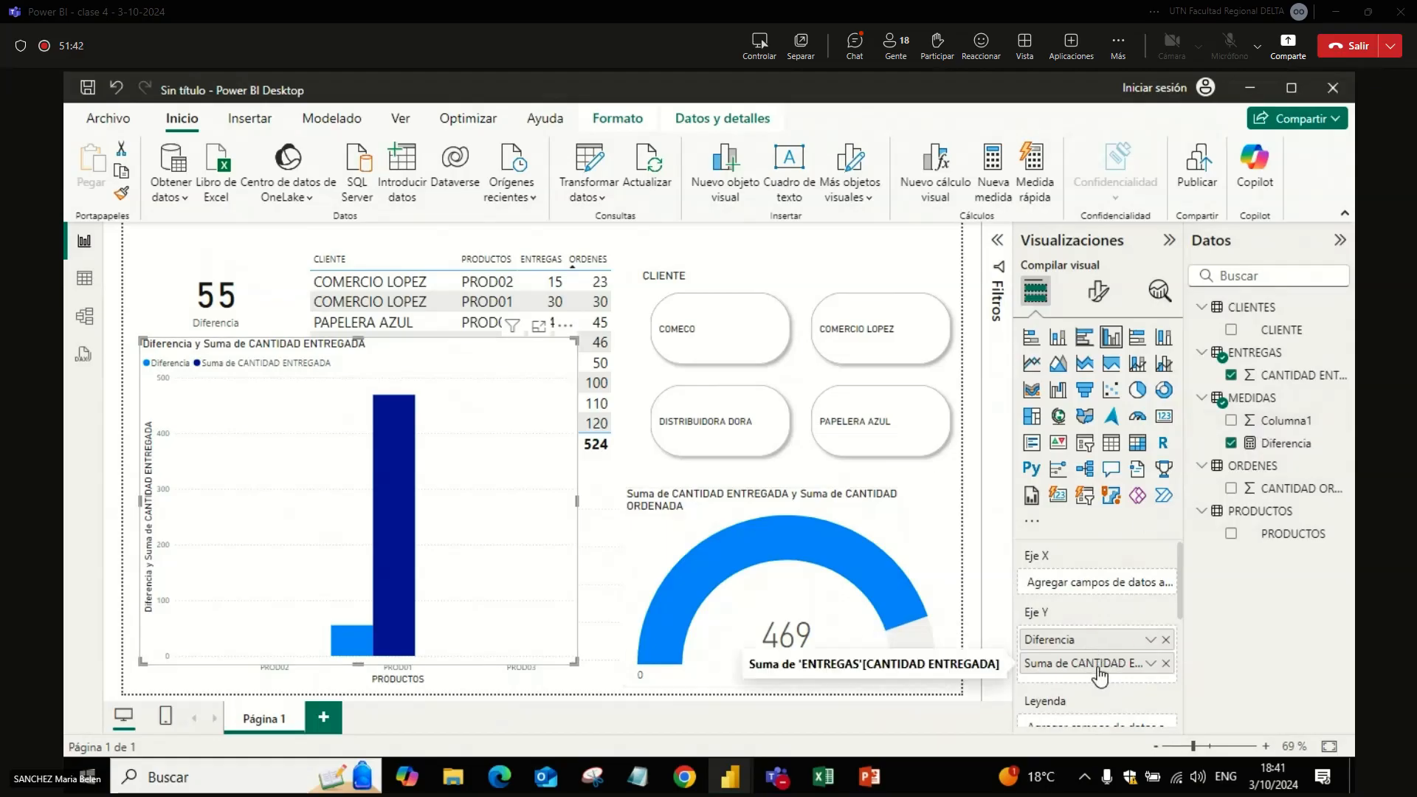
pyautogui.click(1166, 662)
pyautogui.click(1231, 488)
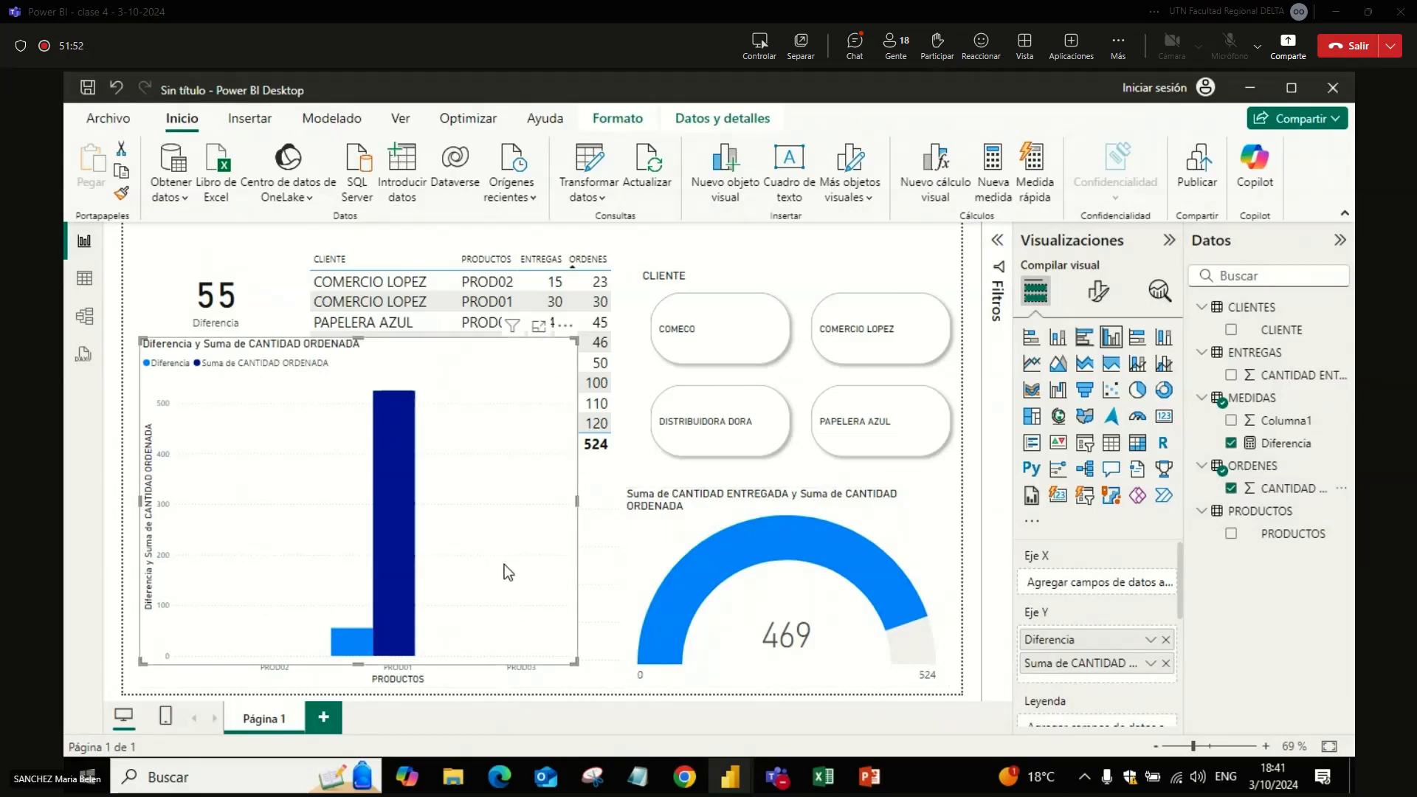
pyautogui.press('Delete')
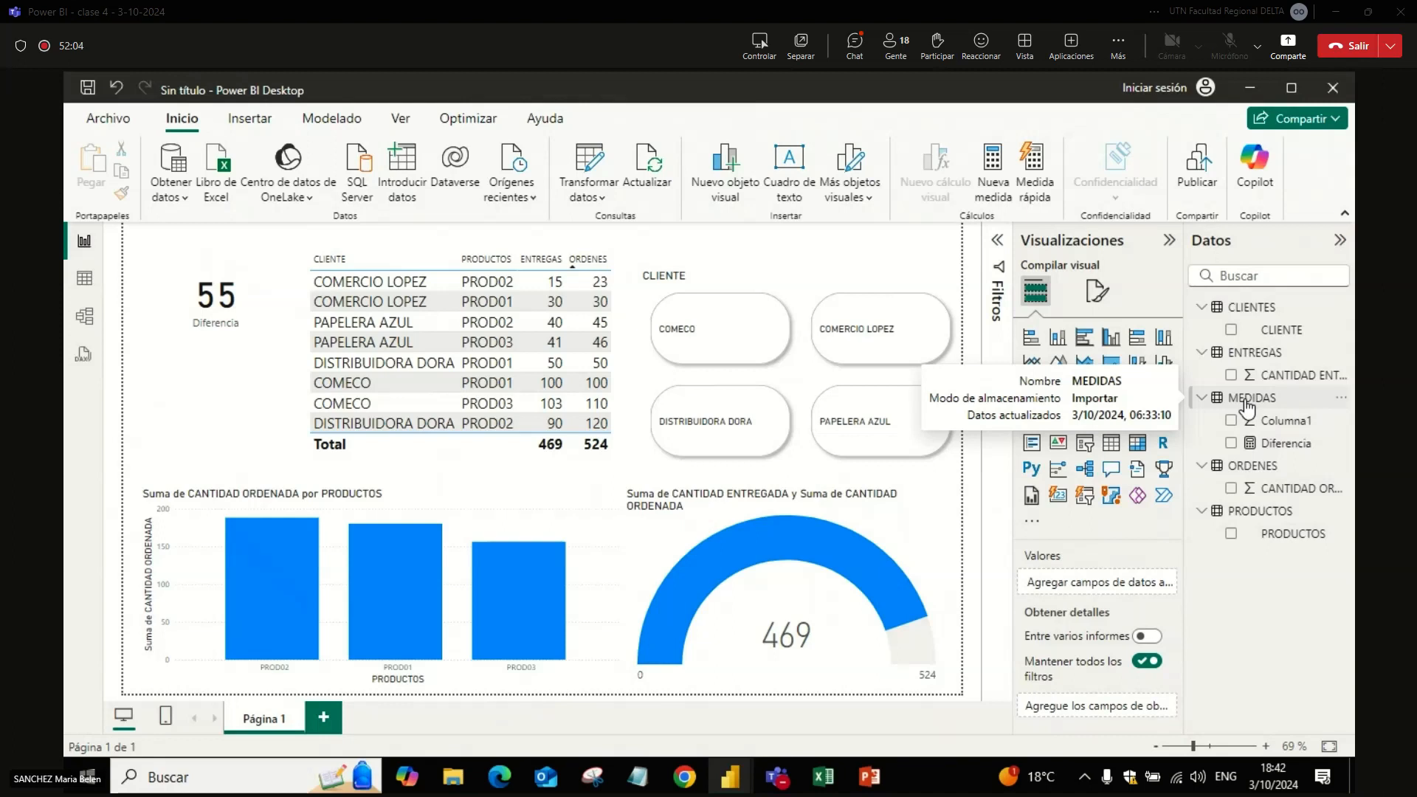
# Step: Delete Columna1 of the MEDIDAS table from the model and confirm the deletion
pyautogui.rightClick(1275, 426)
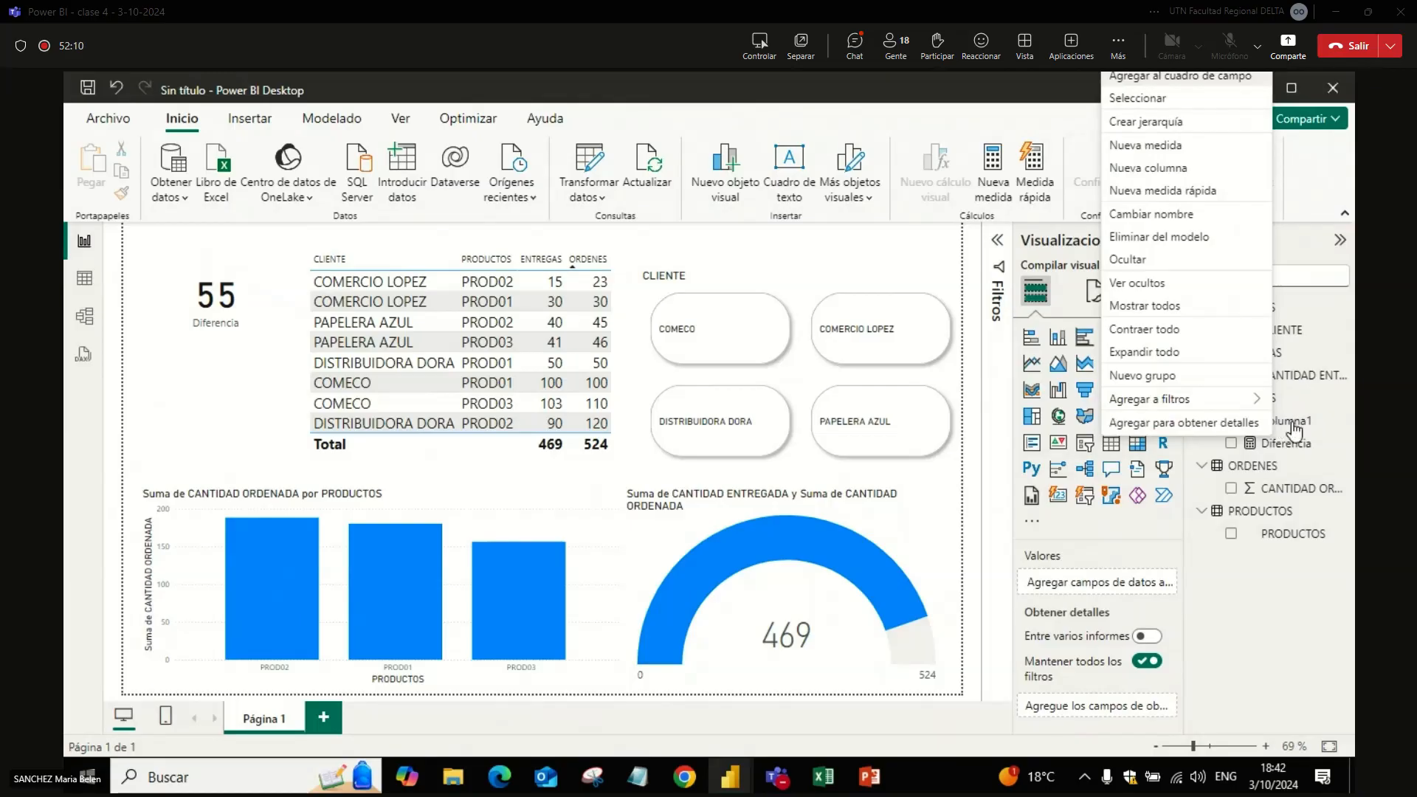
pyautogui.rightClick(1293, 425)
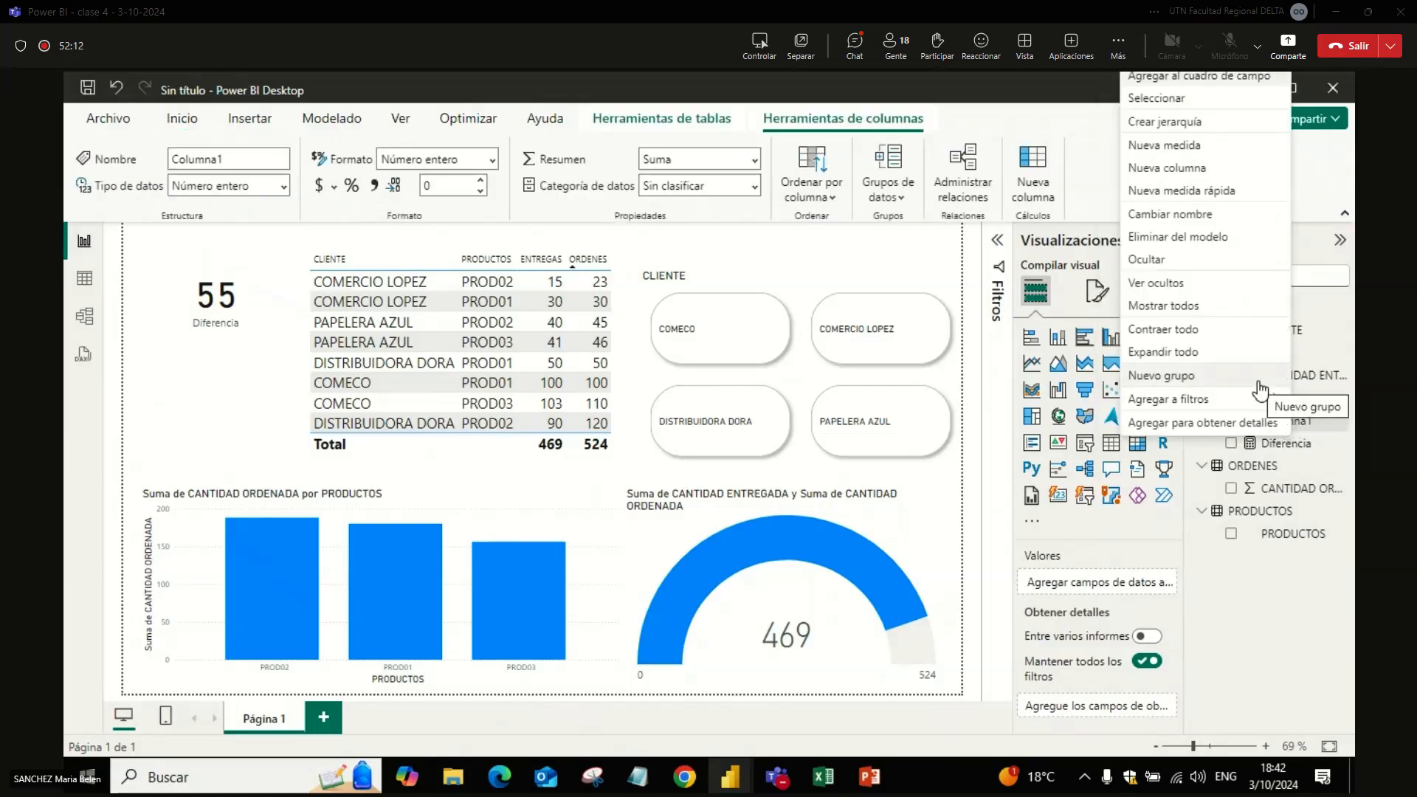
pyautogui.click(1212, 237)
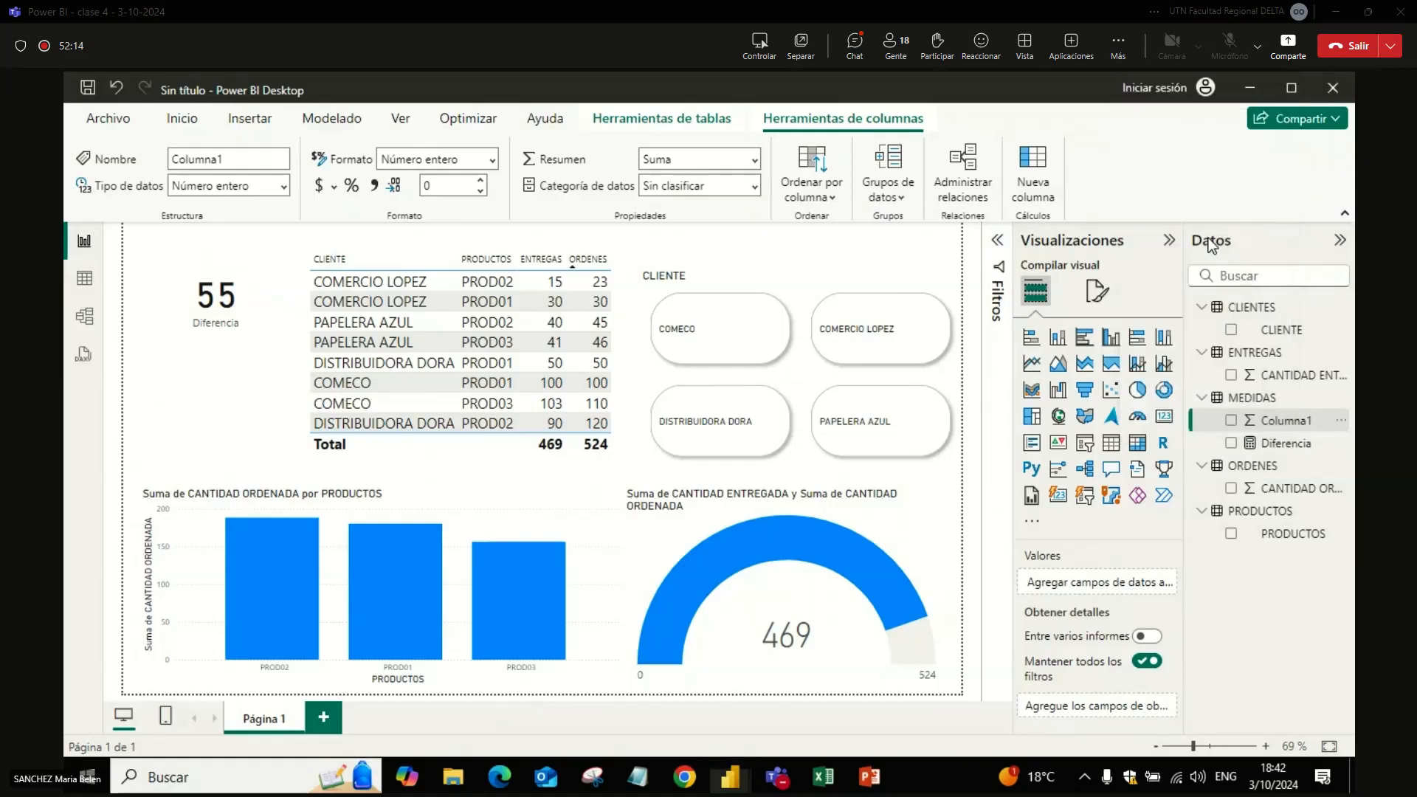
pyautogui.click(820, 467)
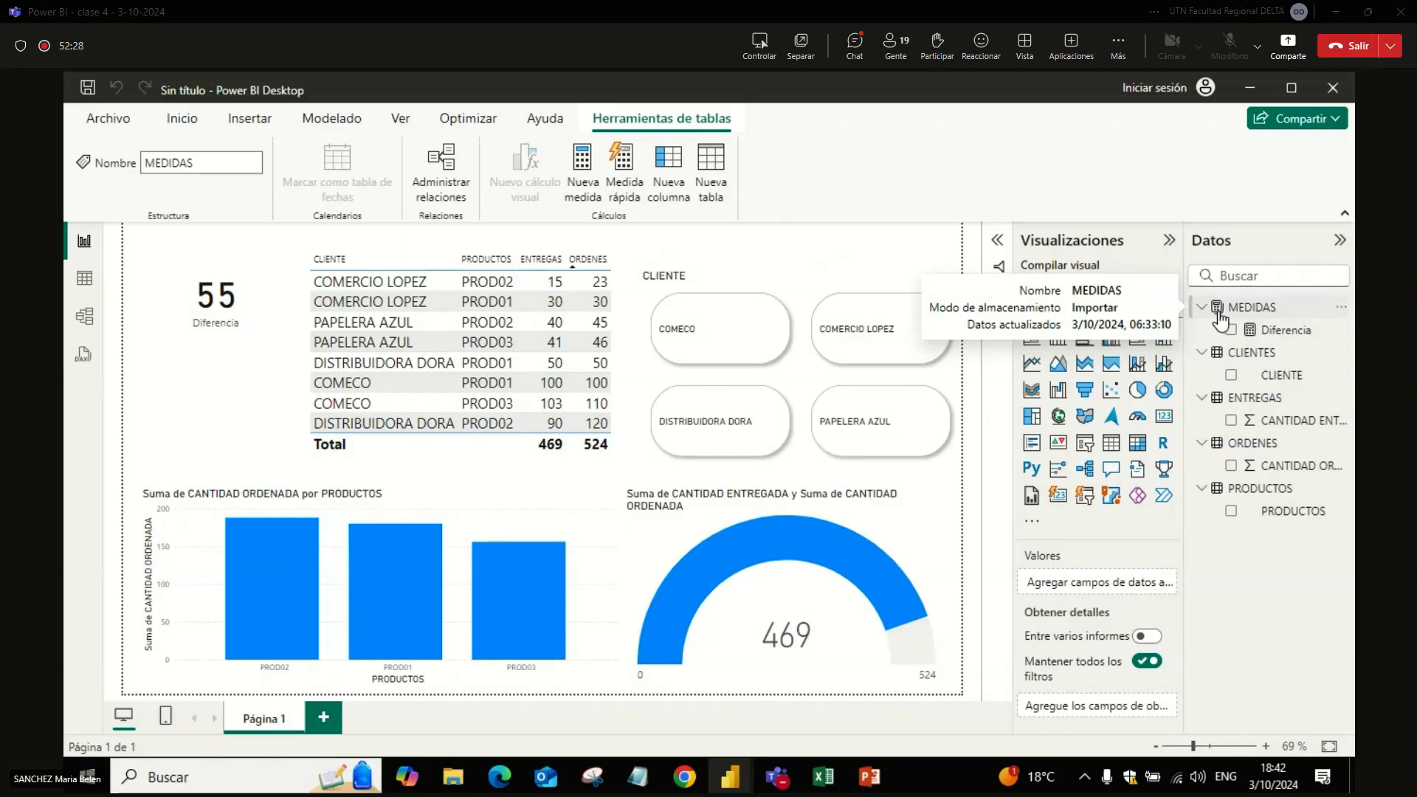
# Step: Enlarge the Diferencia card slightly downward on the report page
pyautogui.click(1222, 319)
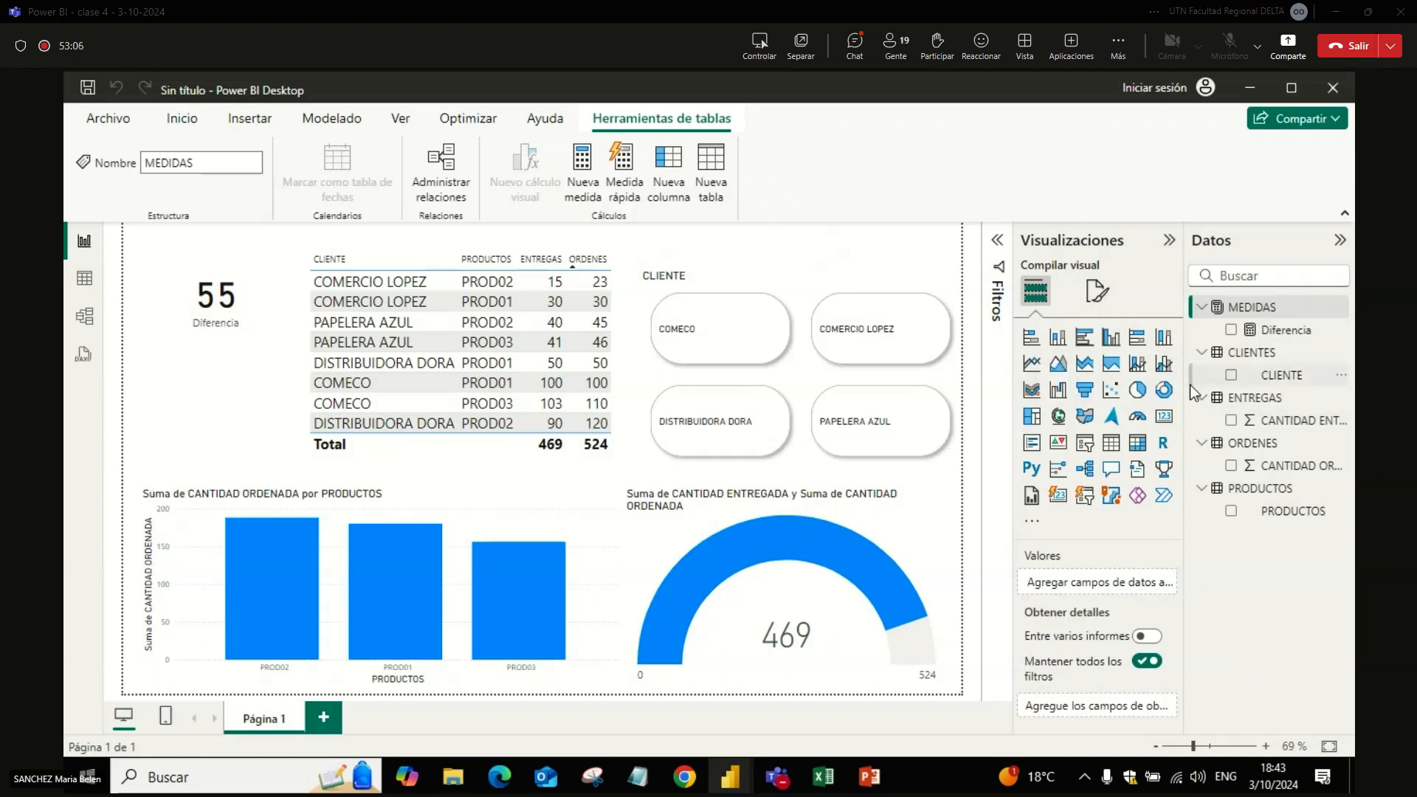
pyautogui.click(233, 406)
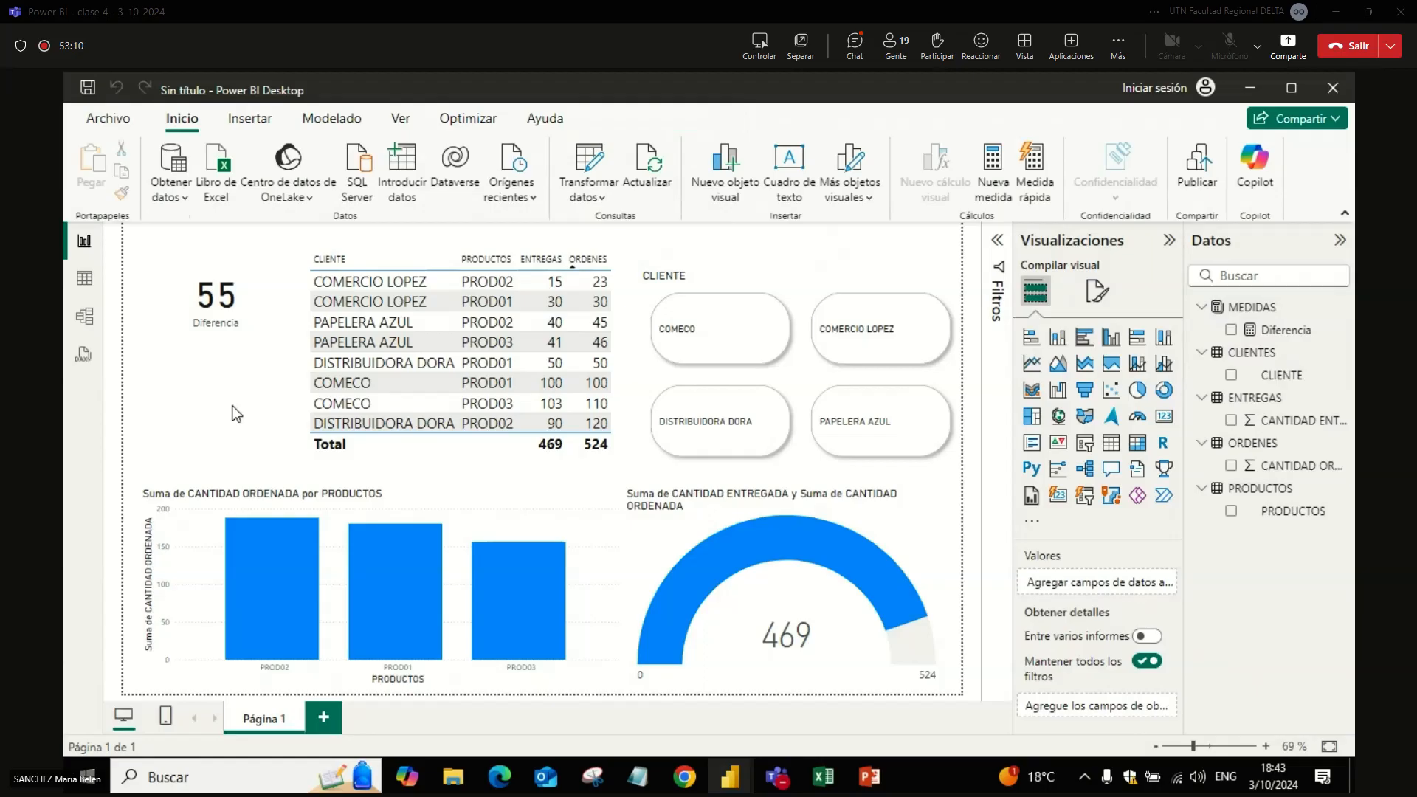
pyautogui.click(268, 319)
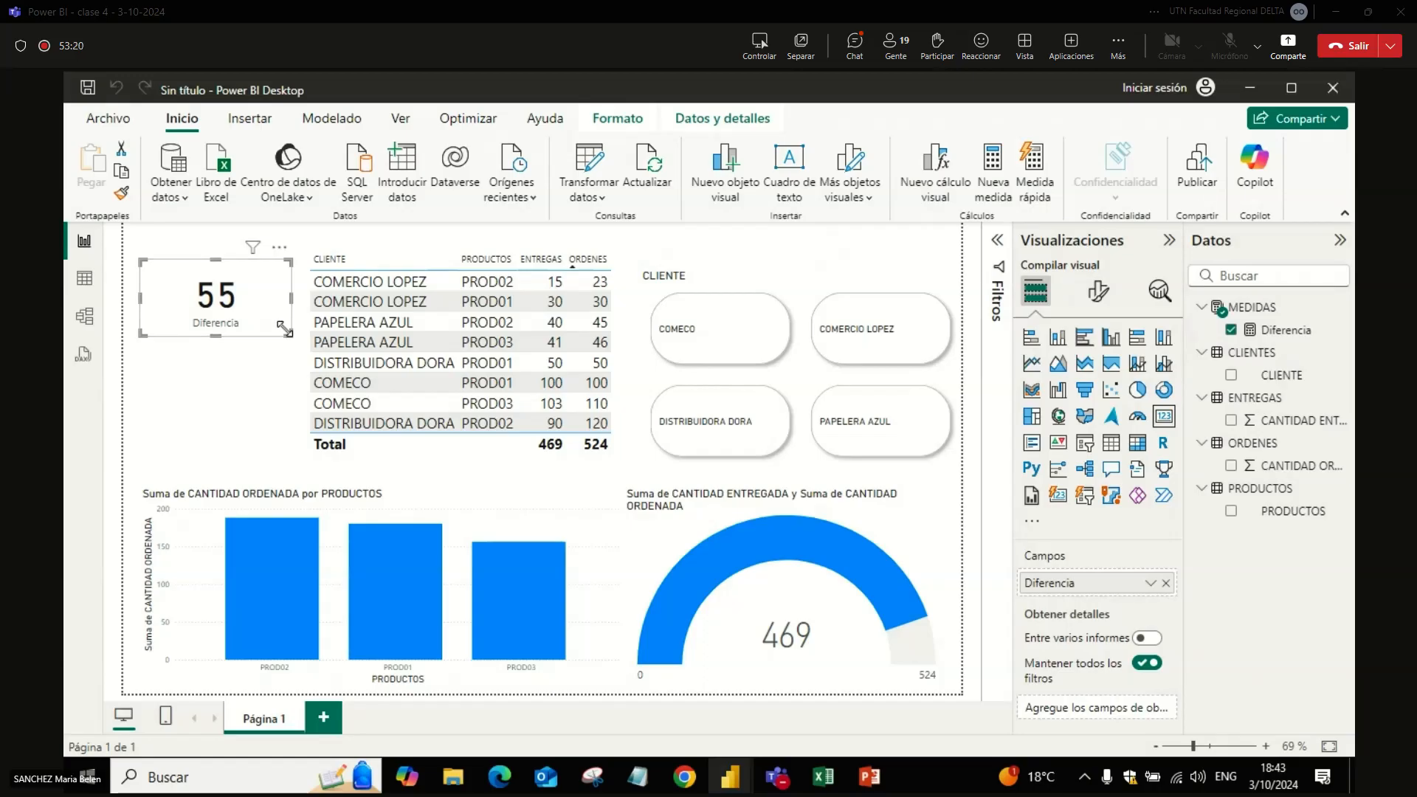
pyautogui.moveTo(291, 335); pyautogui.dragTo(291, 352)
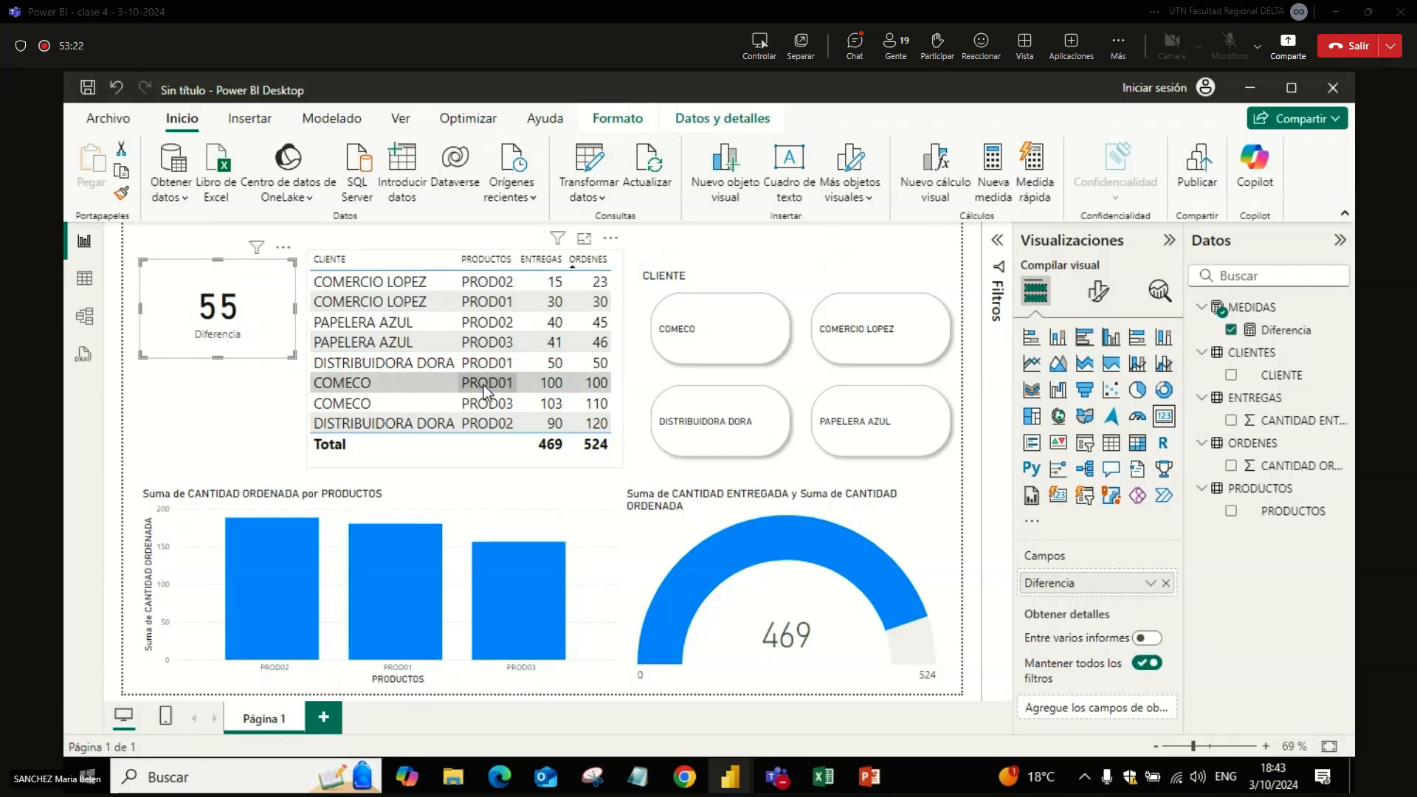
# Step: Examine which fields can drive the conditional colour of the Diferencia card's value with the Valor de campo style, and close without applying
pyautogui.click(1099, 295)
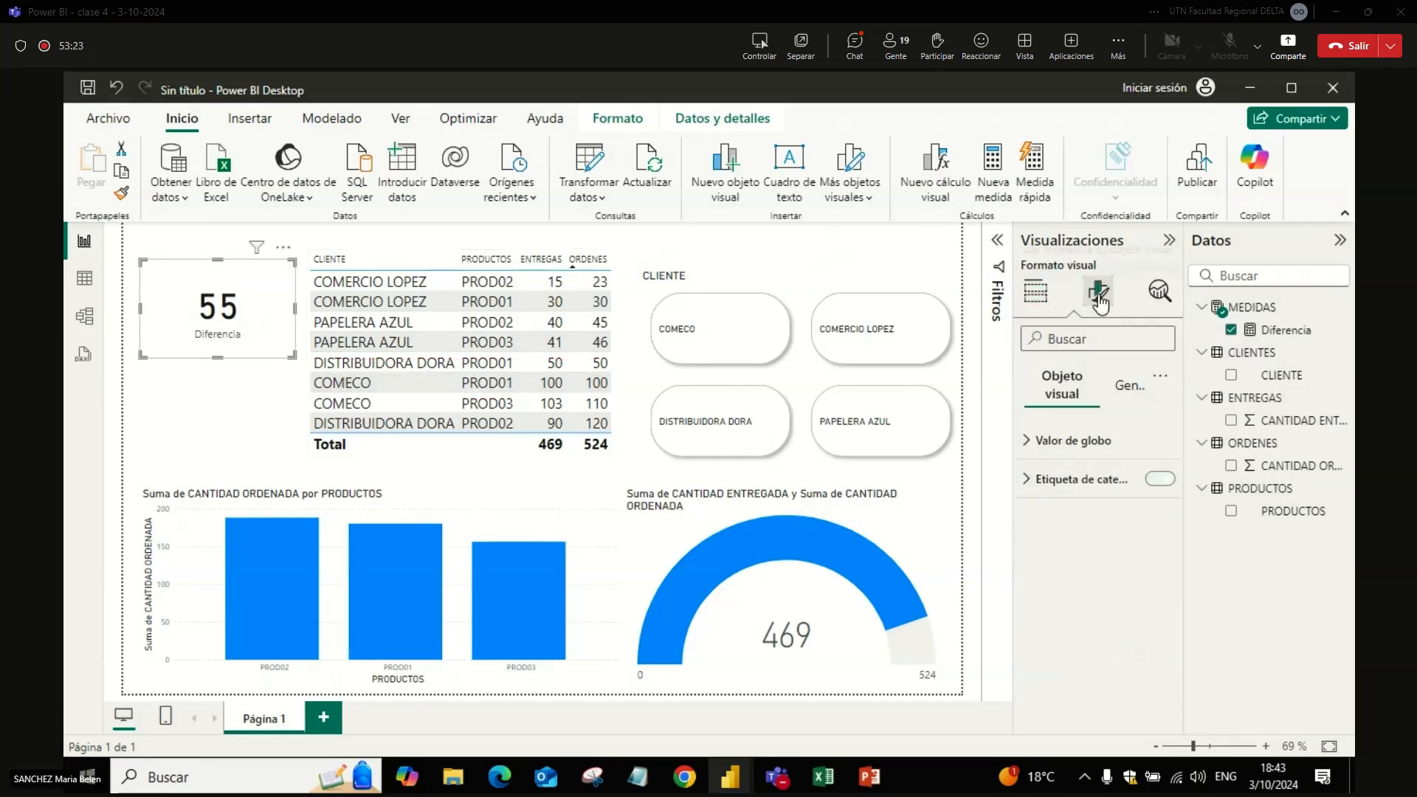
pyautogui.click(1043, 443)
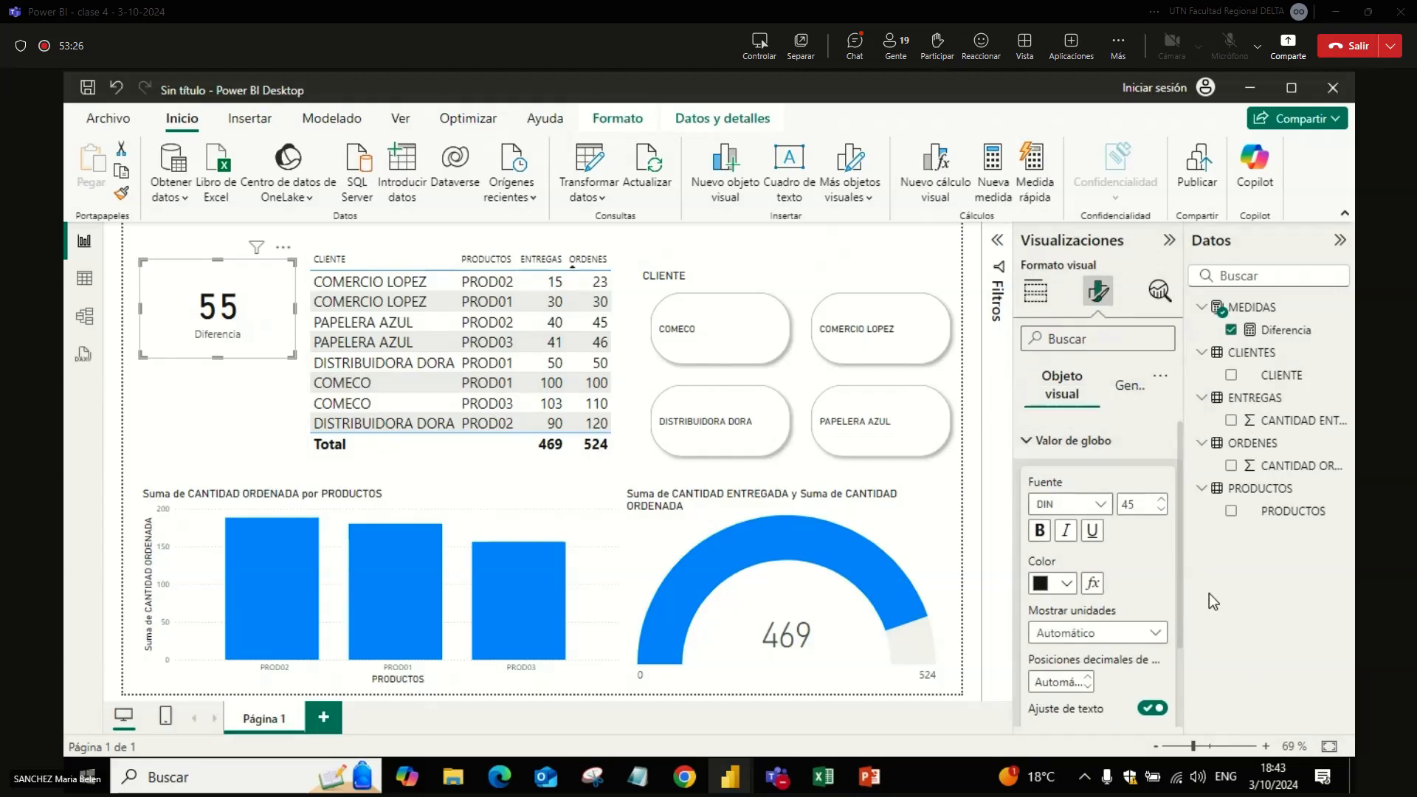
pyautogui.click(1093, 585)
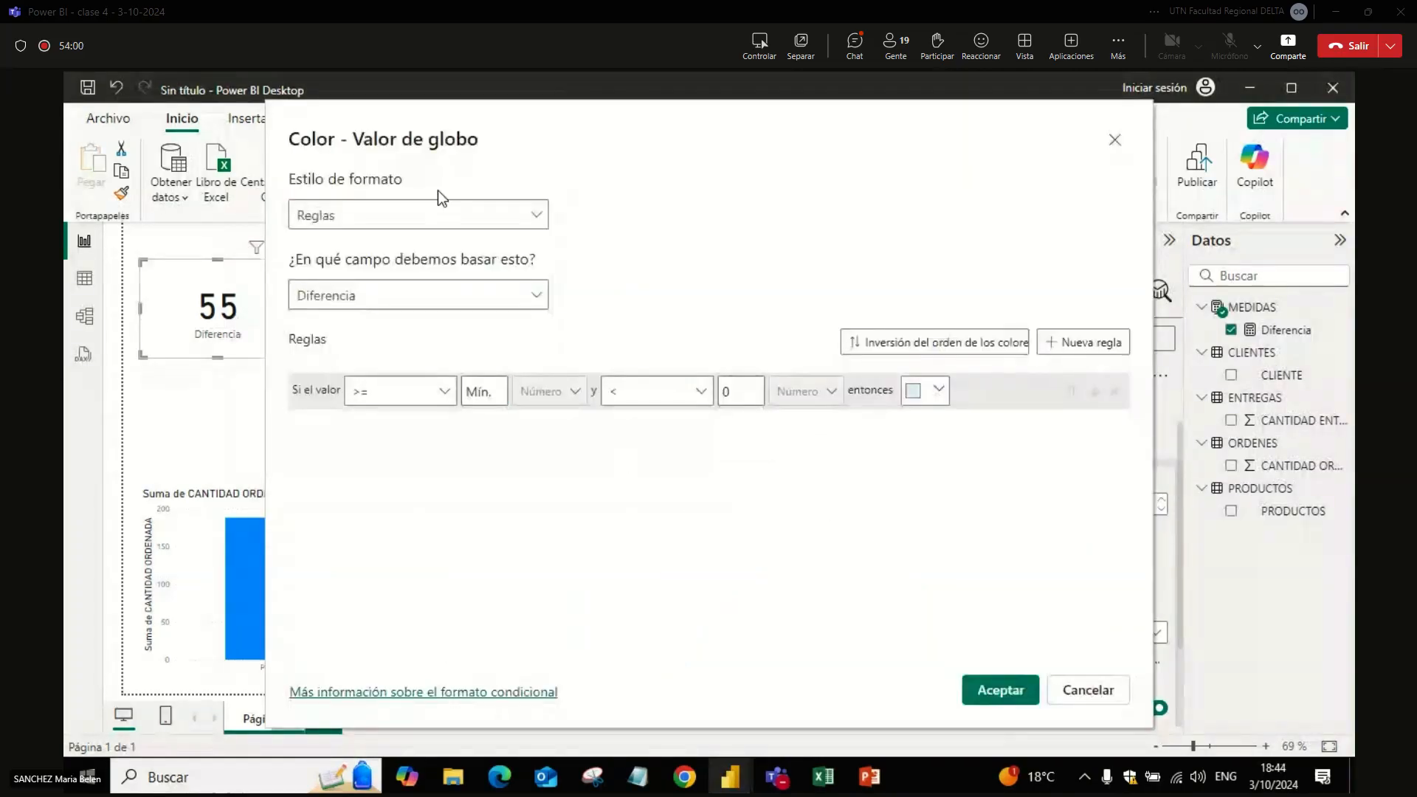
pyautogui.click(427, 229)
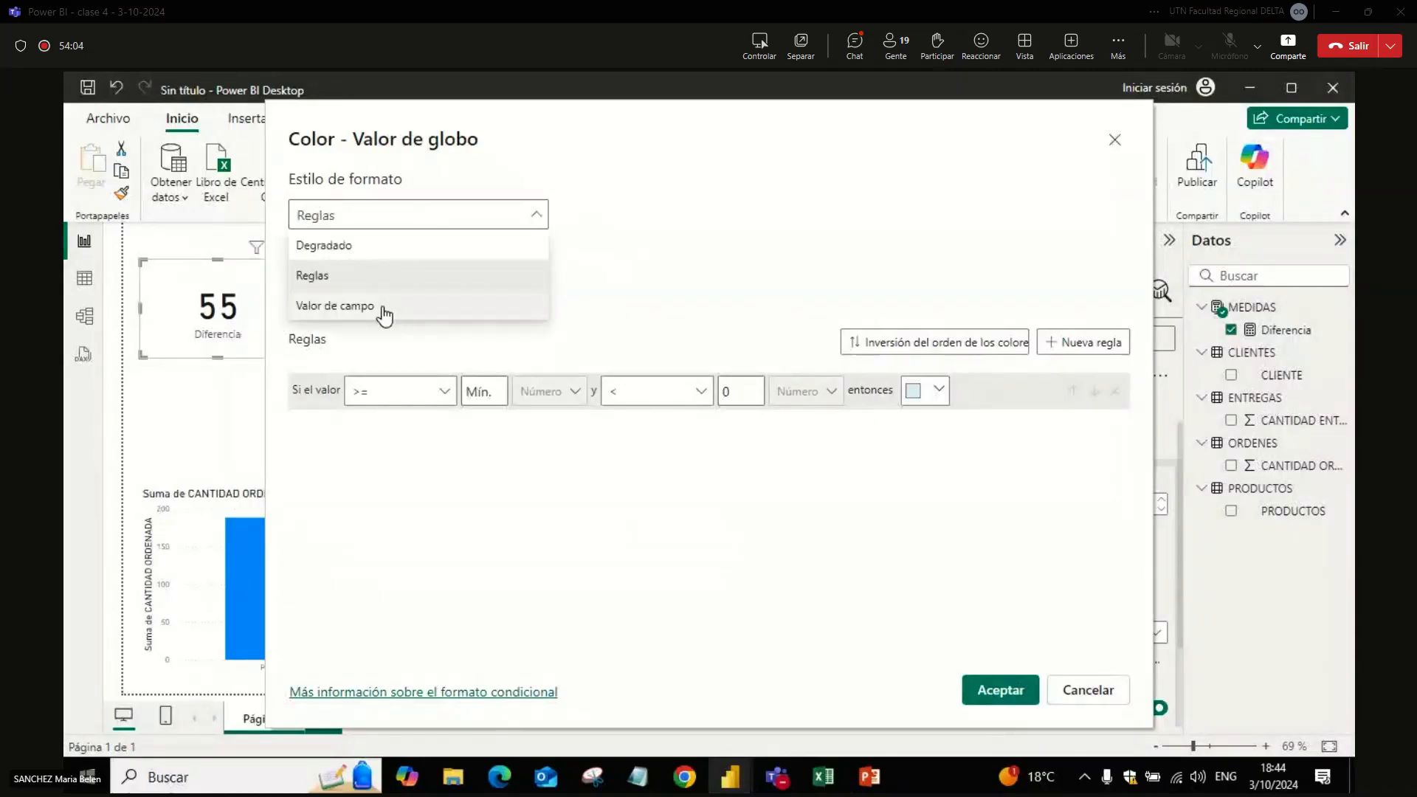
pyautogui.click(384, 311)
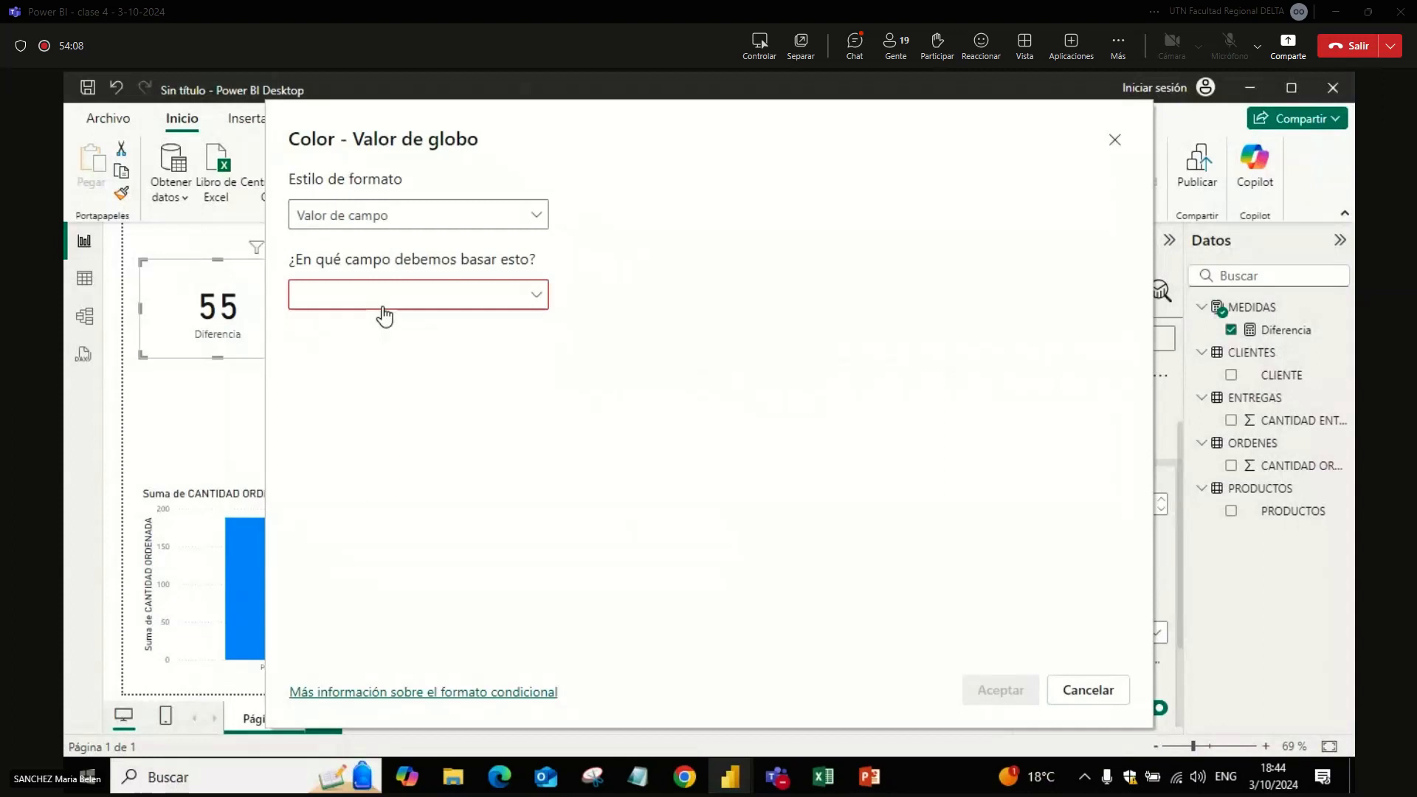
pyautogui.click(384, 310)
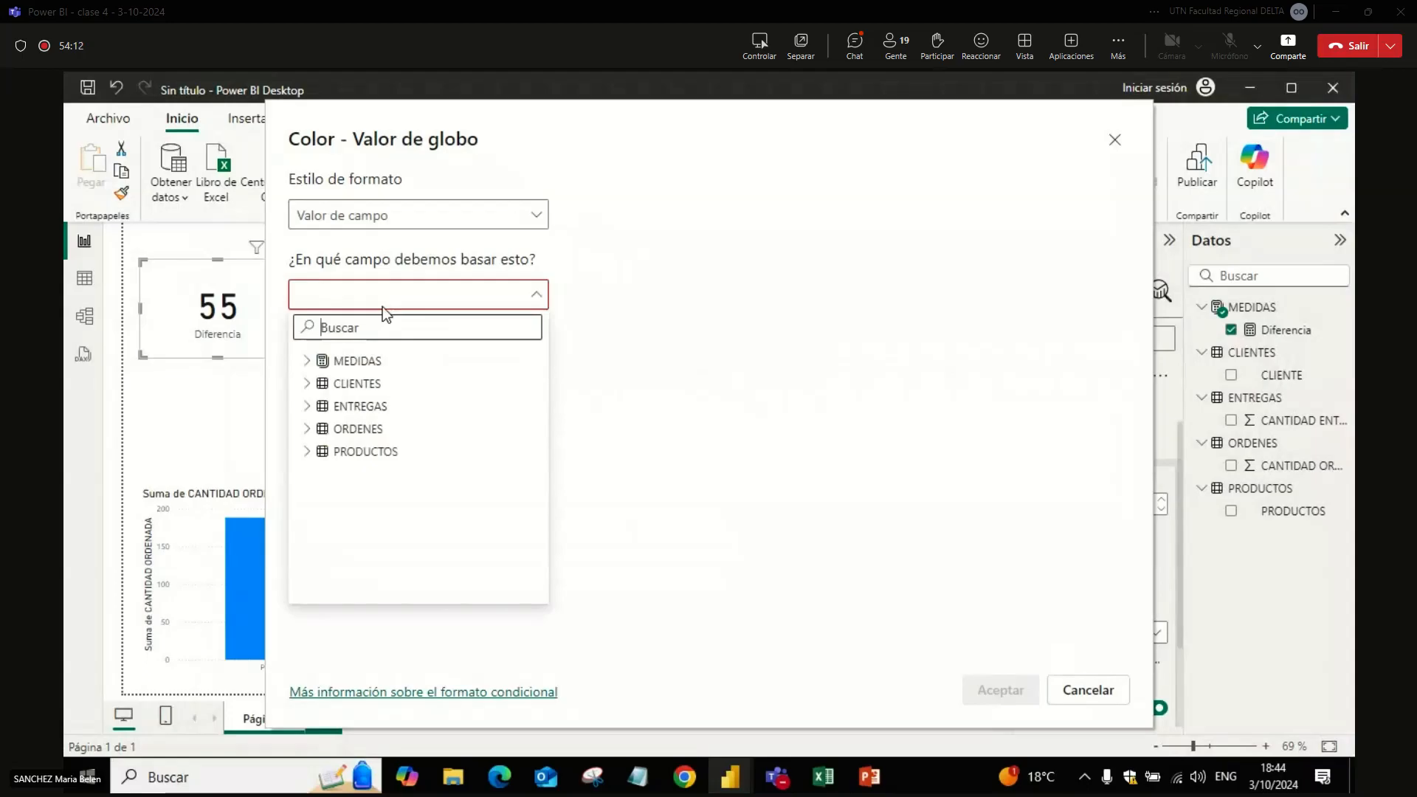
pyautogui.click(307, 360)
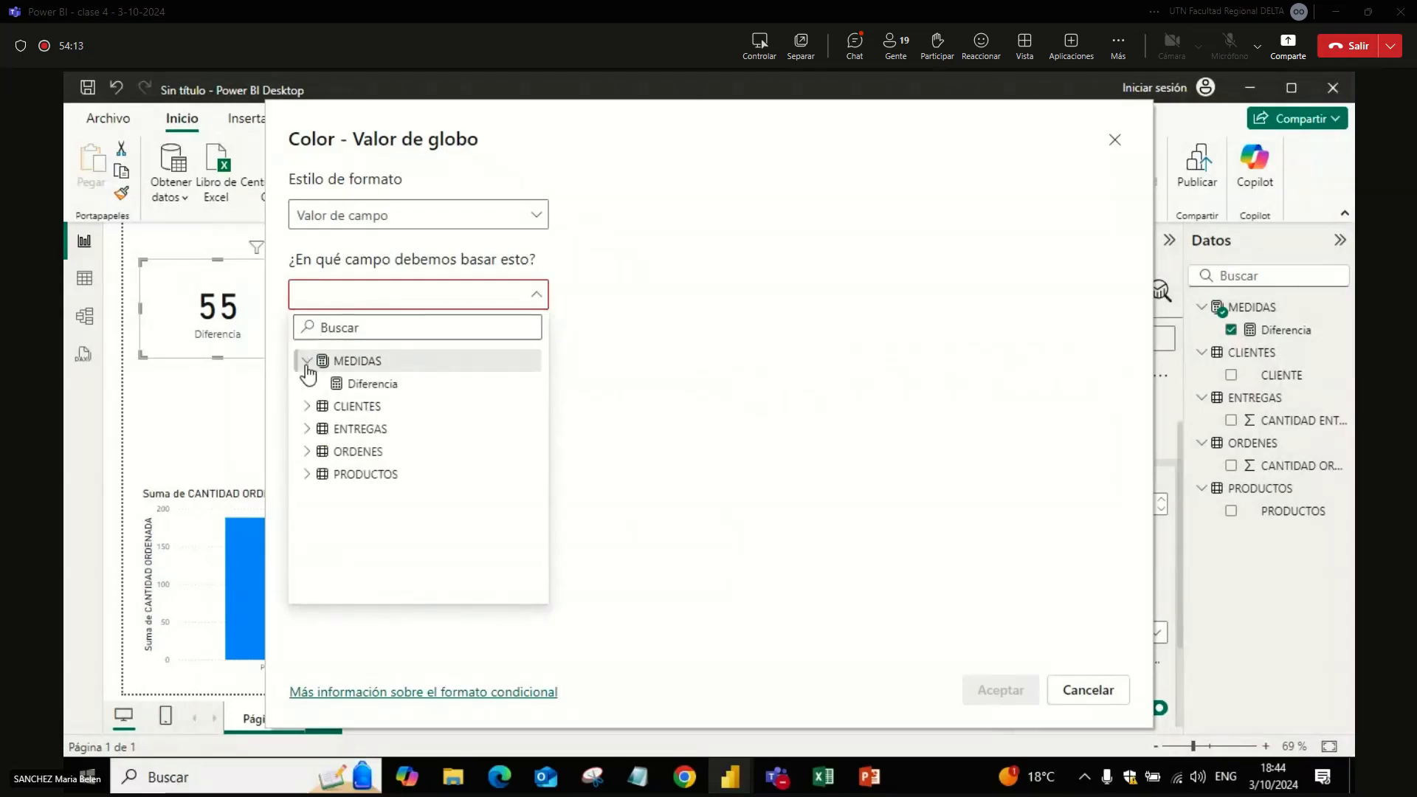
pyautogui.click(308, 407)
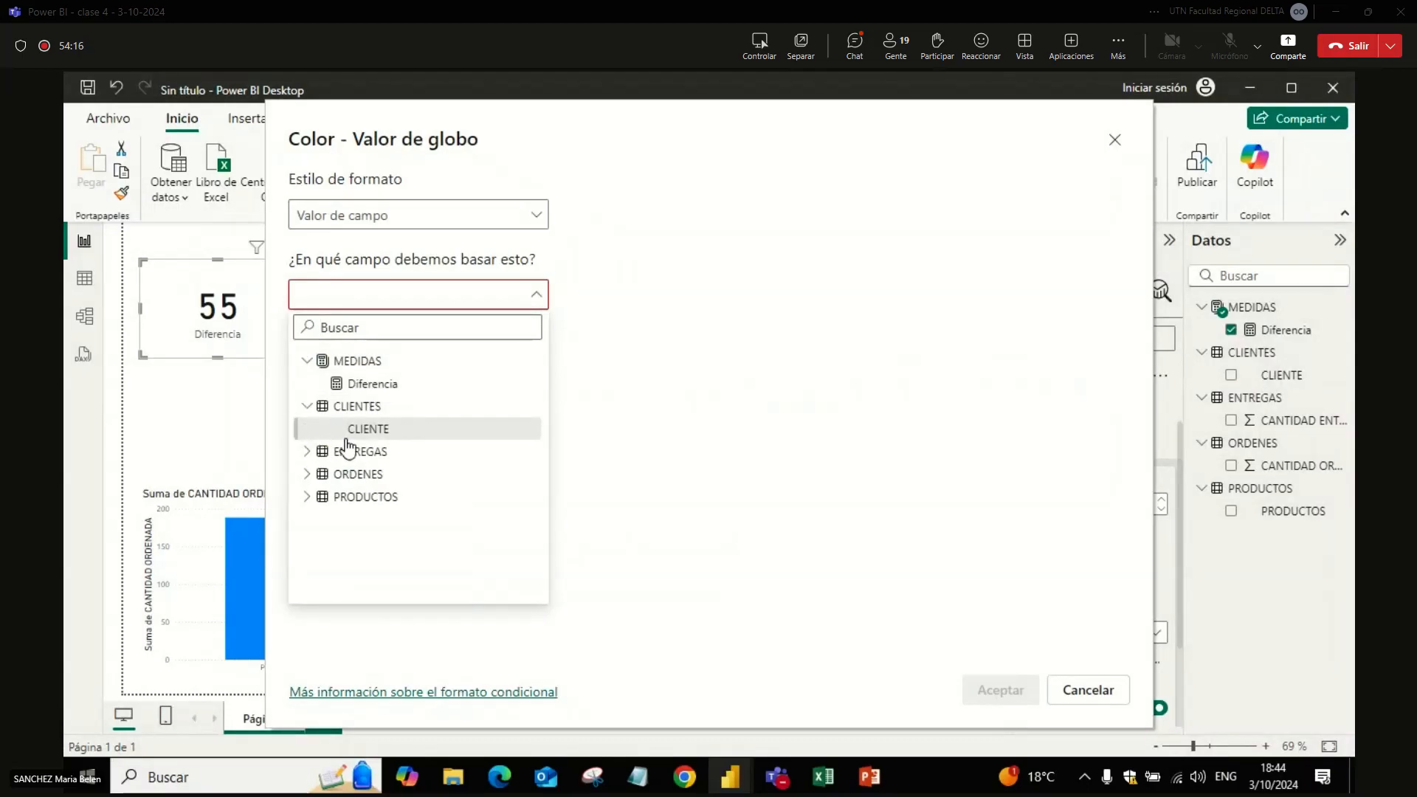
pyautogui.click(510, 496)
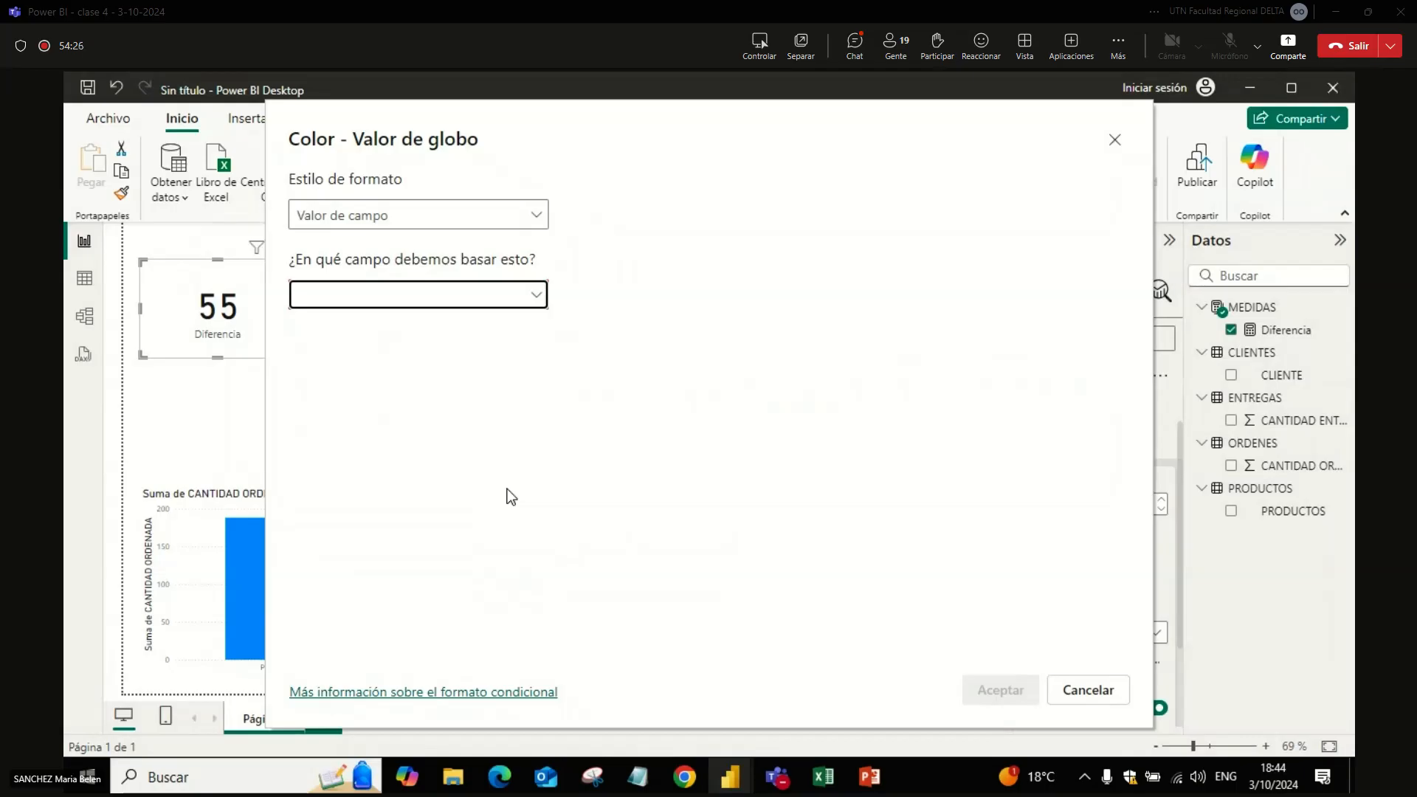
pyautogui.press('Escape')
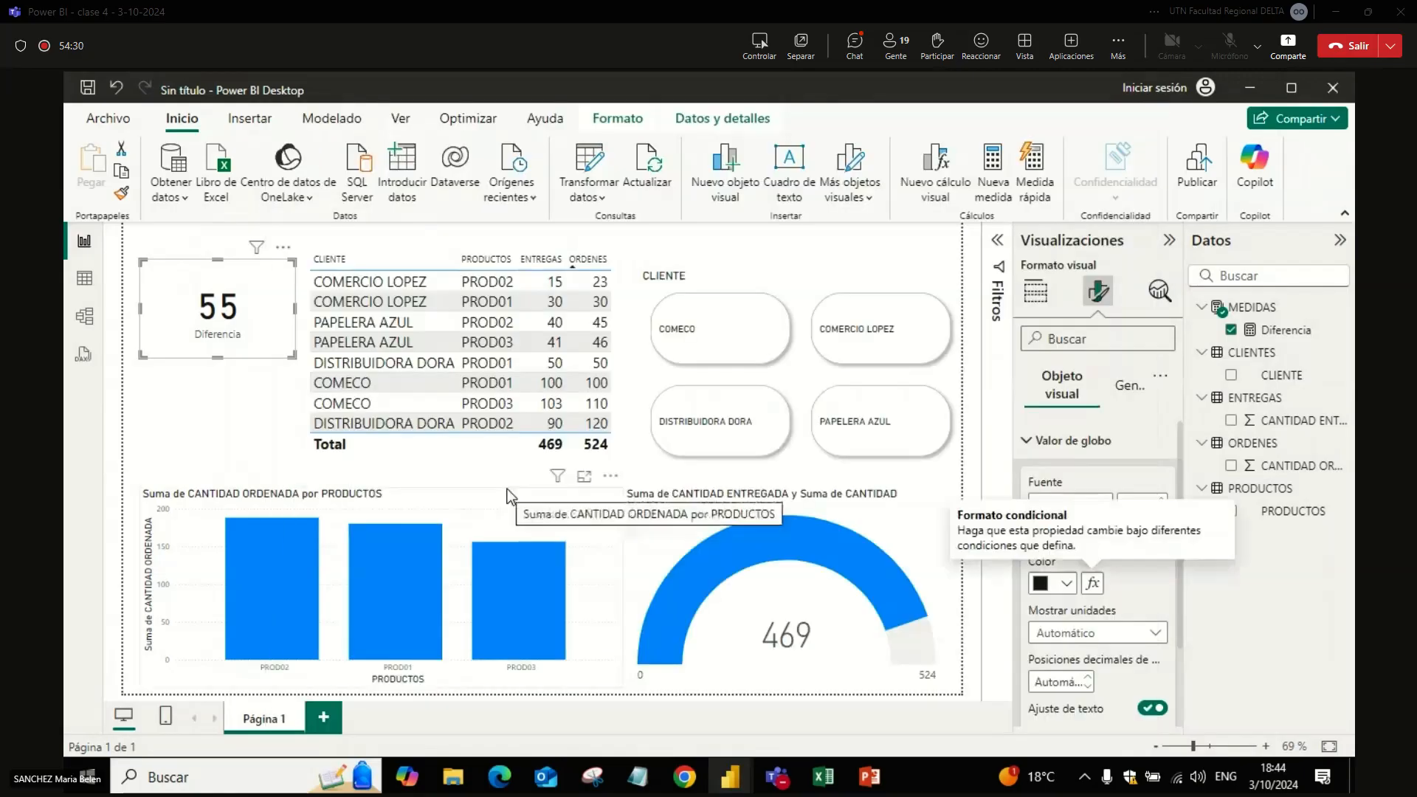
# Step: Check the Diferencia card and visuals by filtering the CLIENTE slicer through each of the four clients, and clear the filter
pyautogui.click(247, 419)
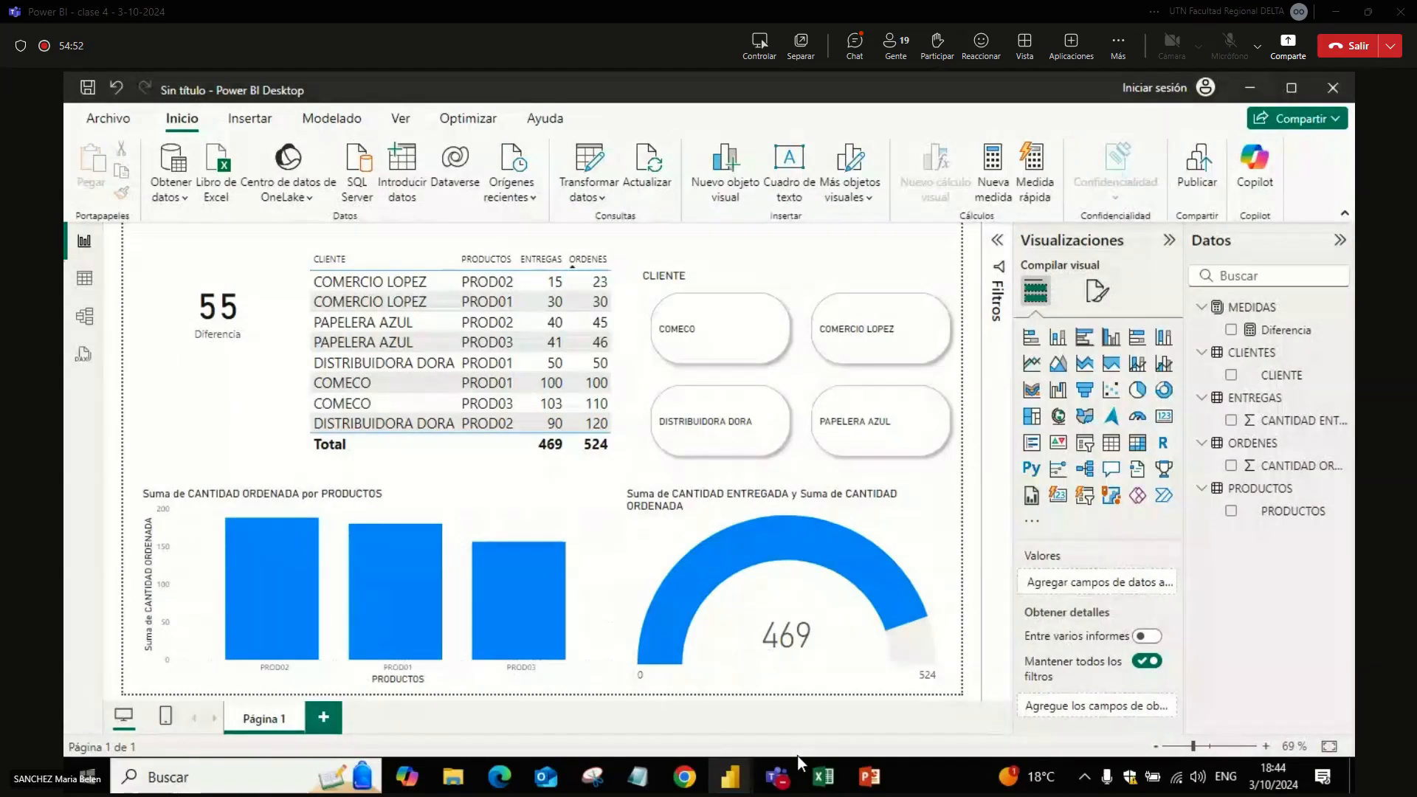
pyautogui.click(909, 422)
pyautogui.click(856, 336)
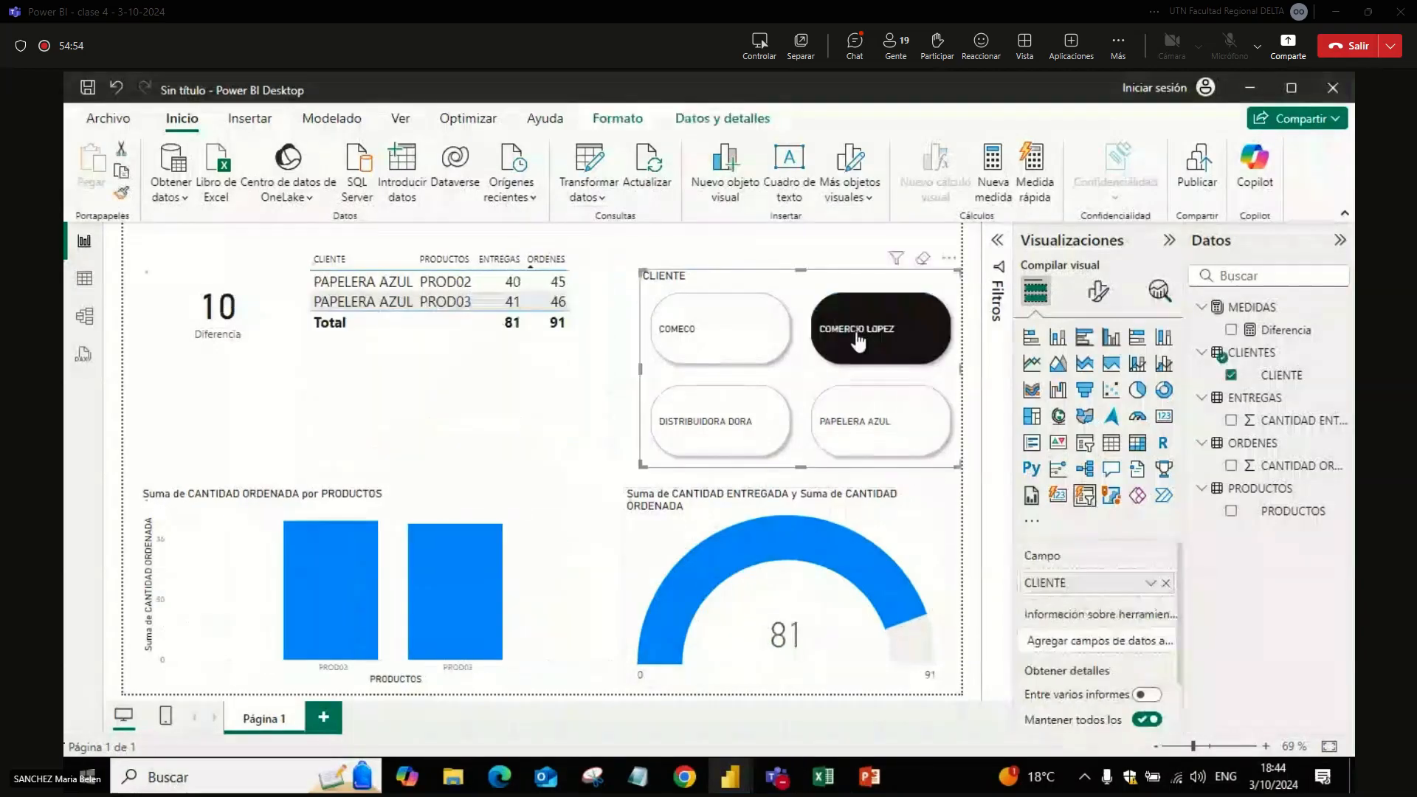
pyautogui.click(740, 354)
pyautogui.click(731, 417)
pyautogui.click(879, 439)
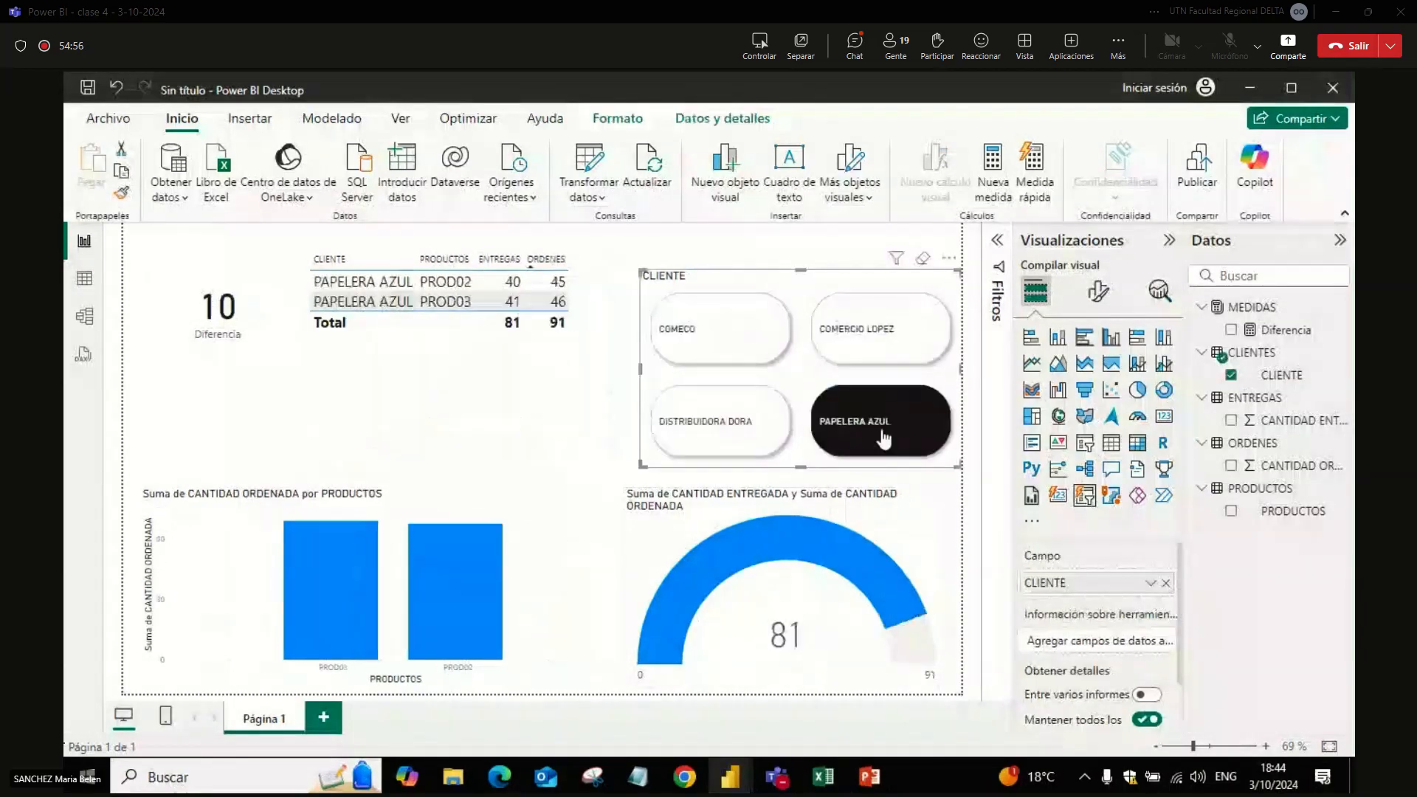
pyautogui.click(884, 438)
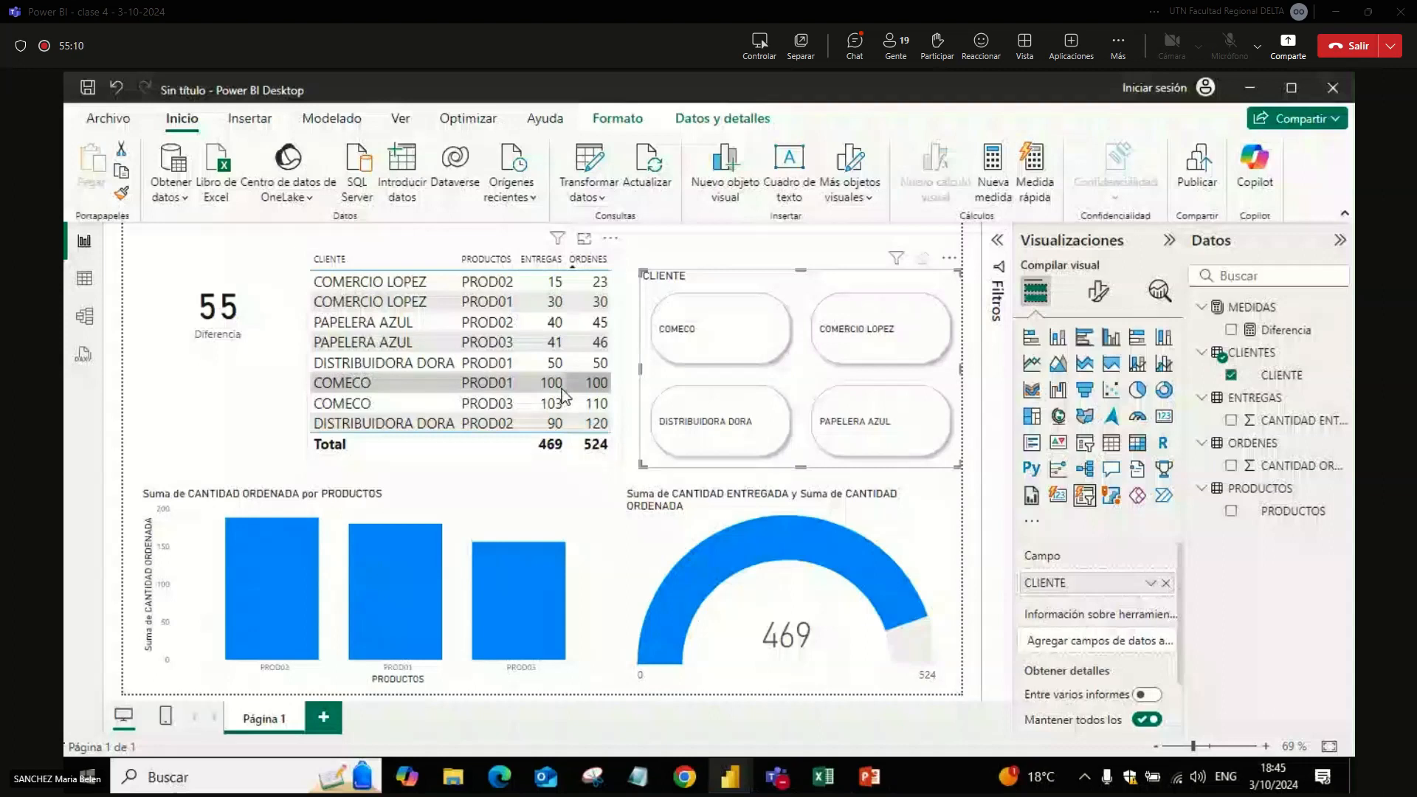
pyautogui.click(251, 424)
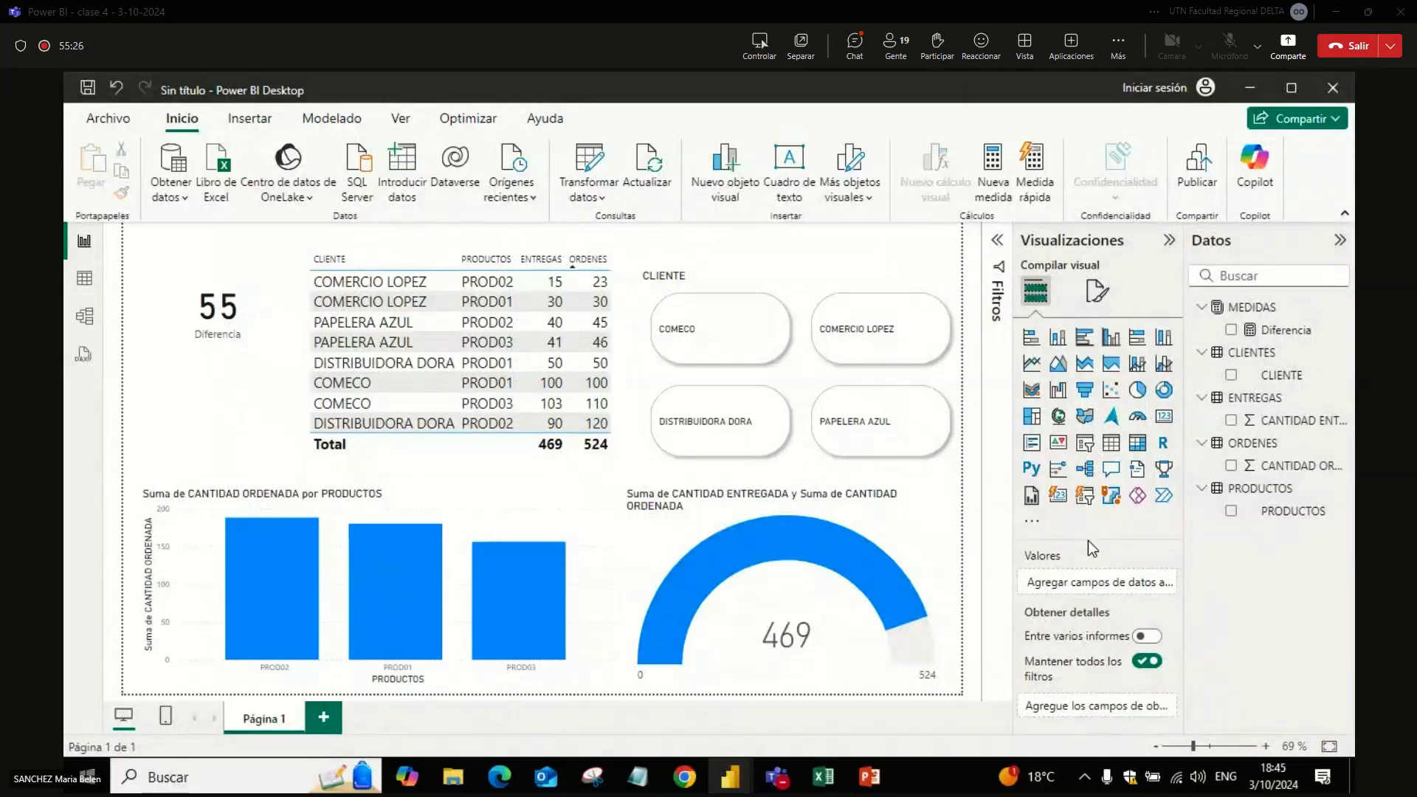
# Step: Add a new measure to the MEDIDAS table and name it COLOR in its formula
pyautogui.click(1247, 312)
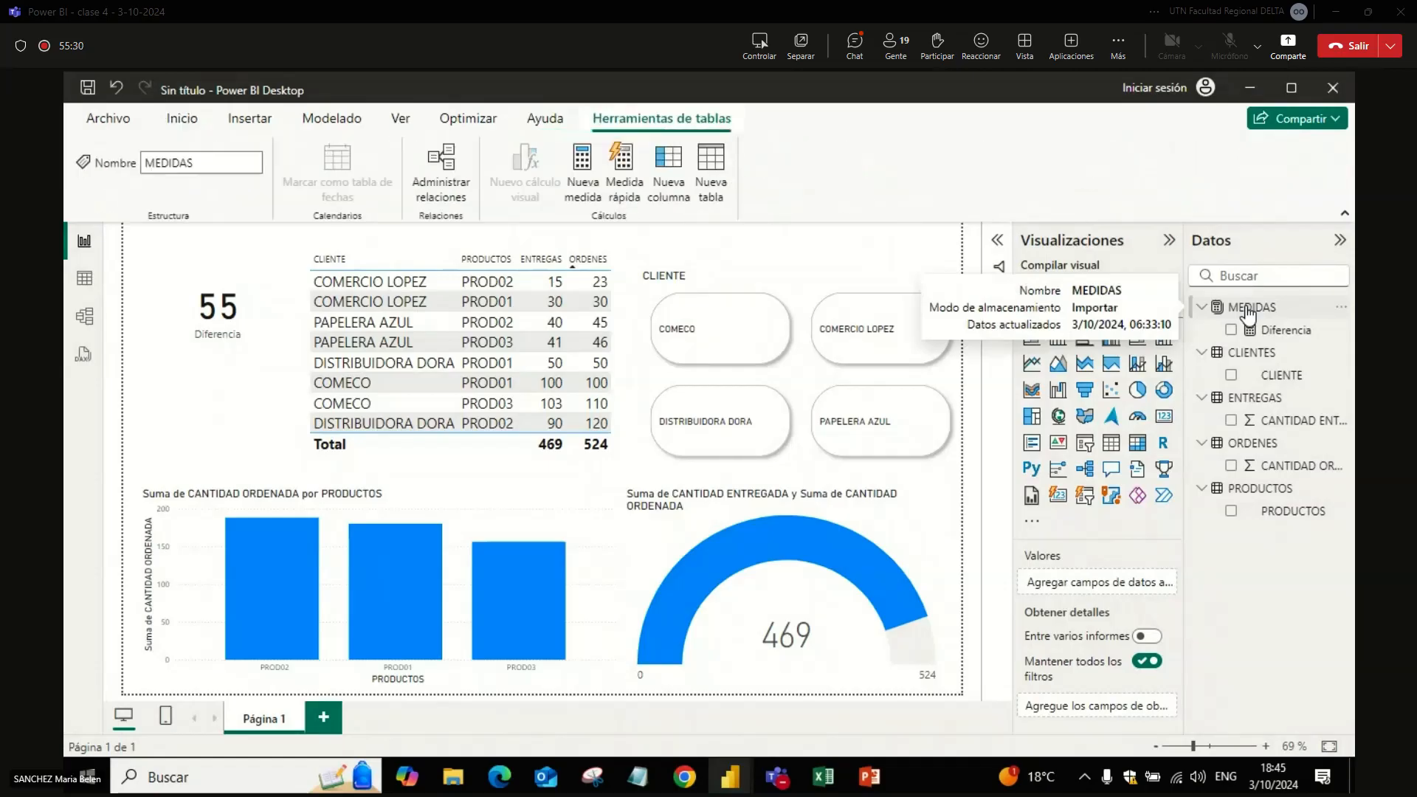
pyautogui.rightClick(1247, 314)
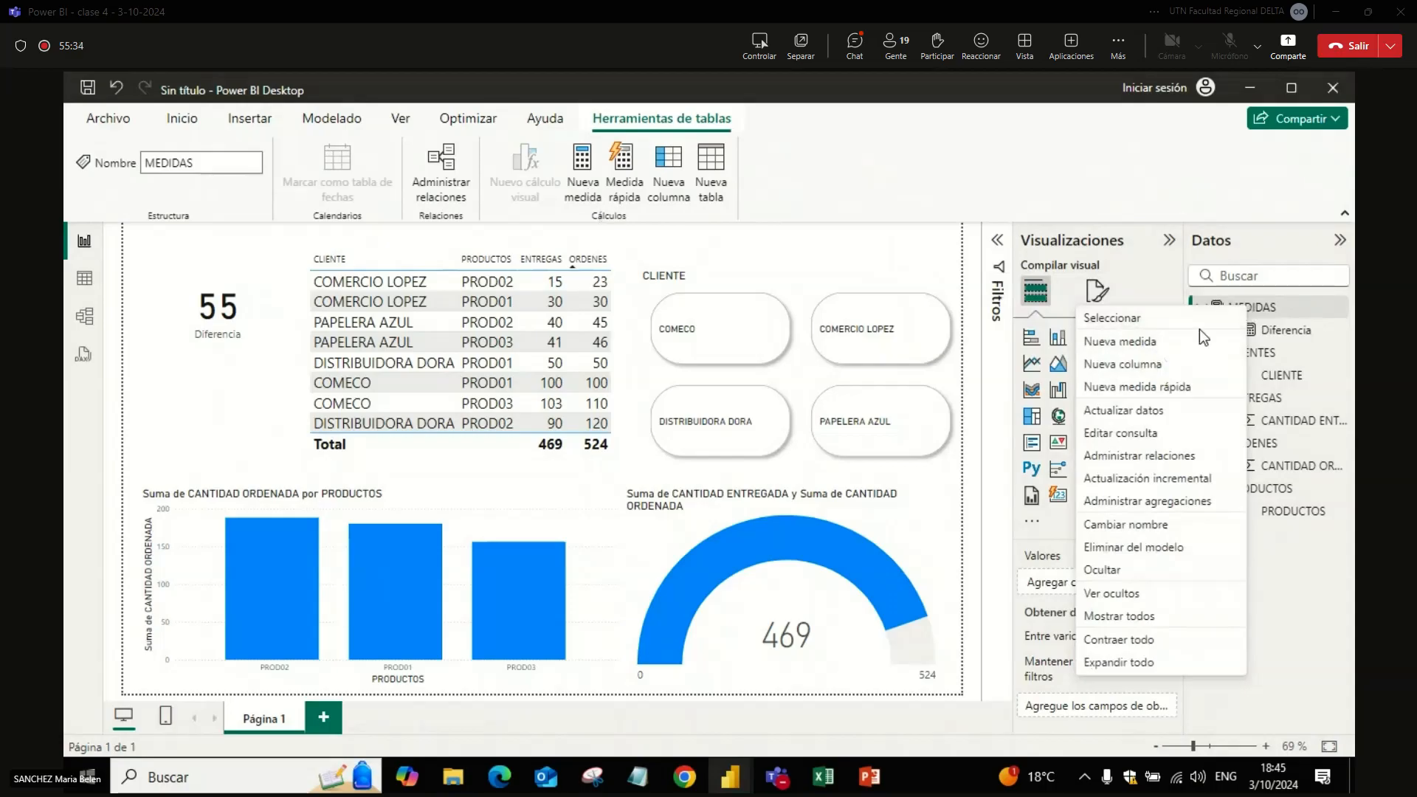
pyautogui.click(1164, 345)
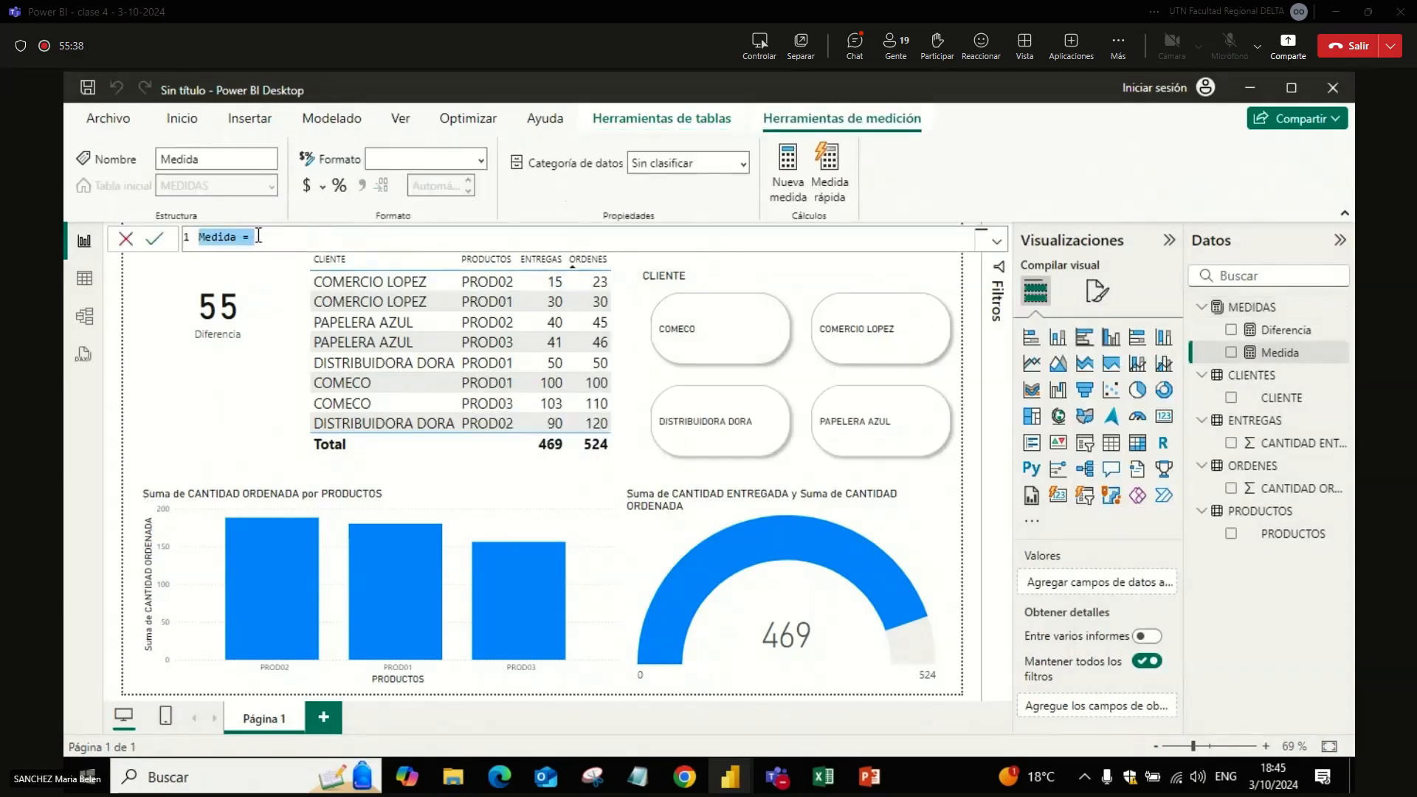
pyautogui.doubleClick(218, 237)
pyautogui.write('co')
pyautogui.press('BackSpace')
pyautogui.press('BackSpace')
pyautogui.write('COLOR = ')
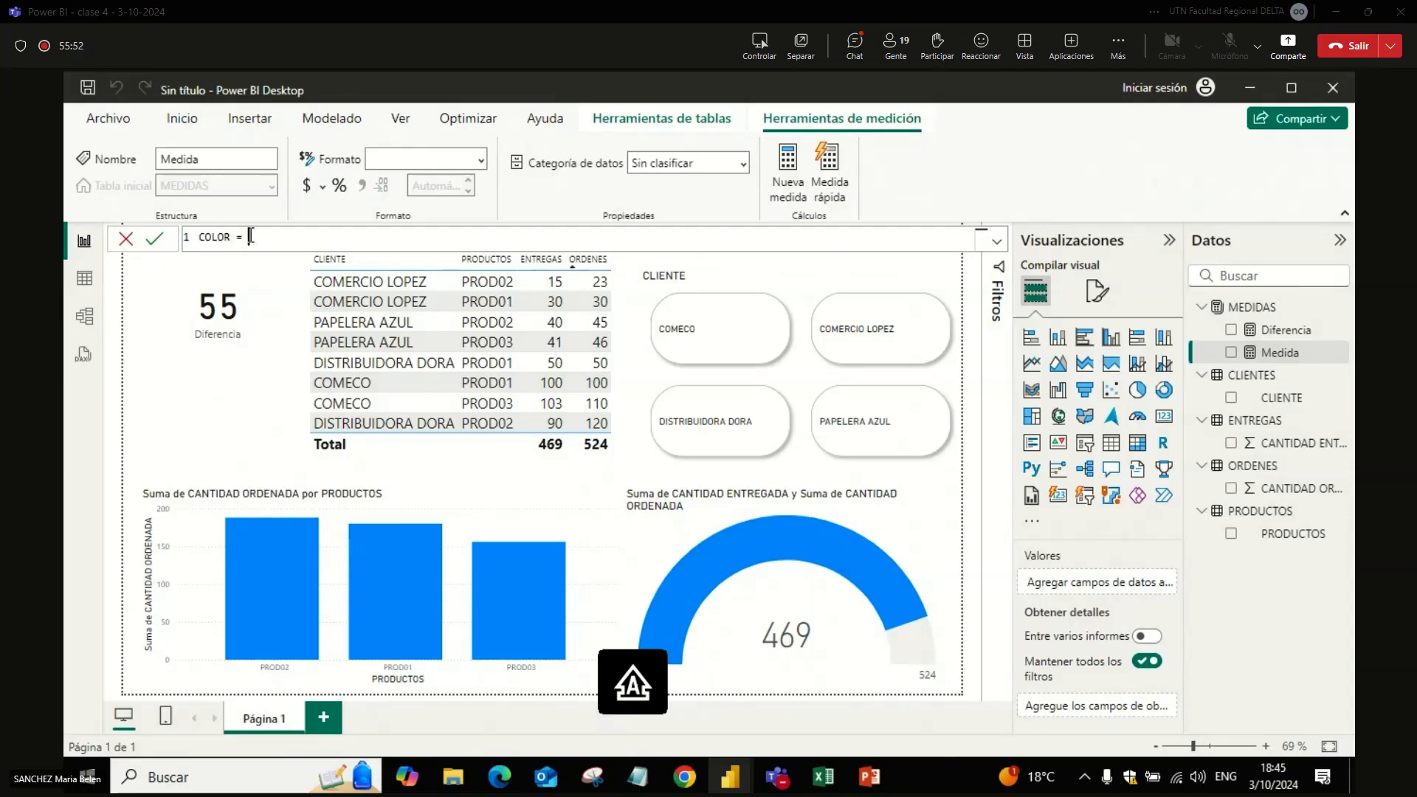
pyautogui.write('IF')
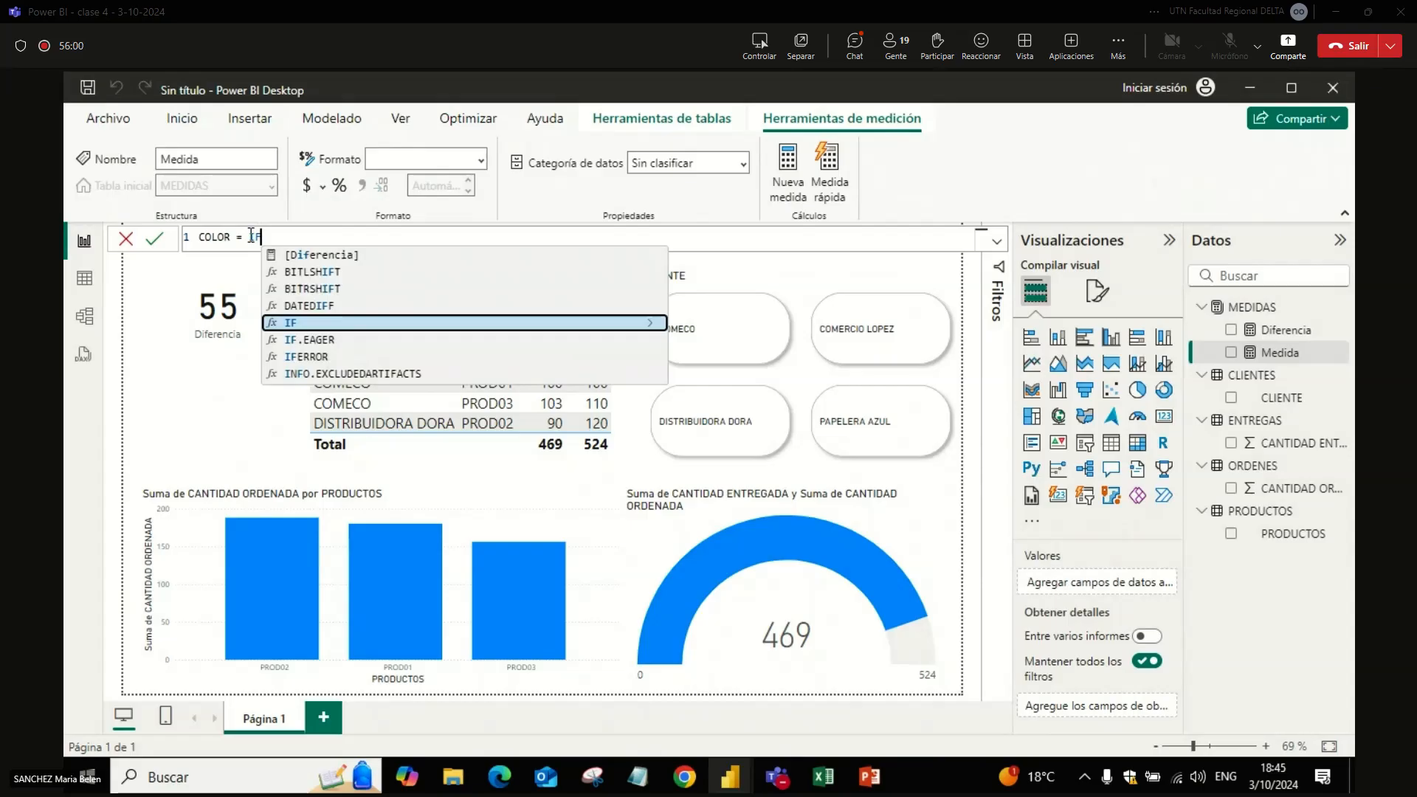
# Step: Define the COLOR measure as IF([Diferencia]>0,"red","green") and commit the formula
pyautogui.write('(')
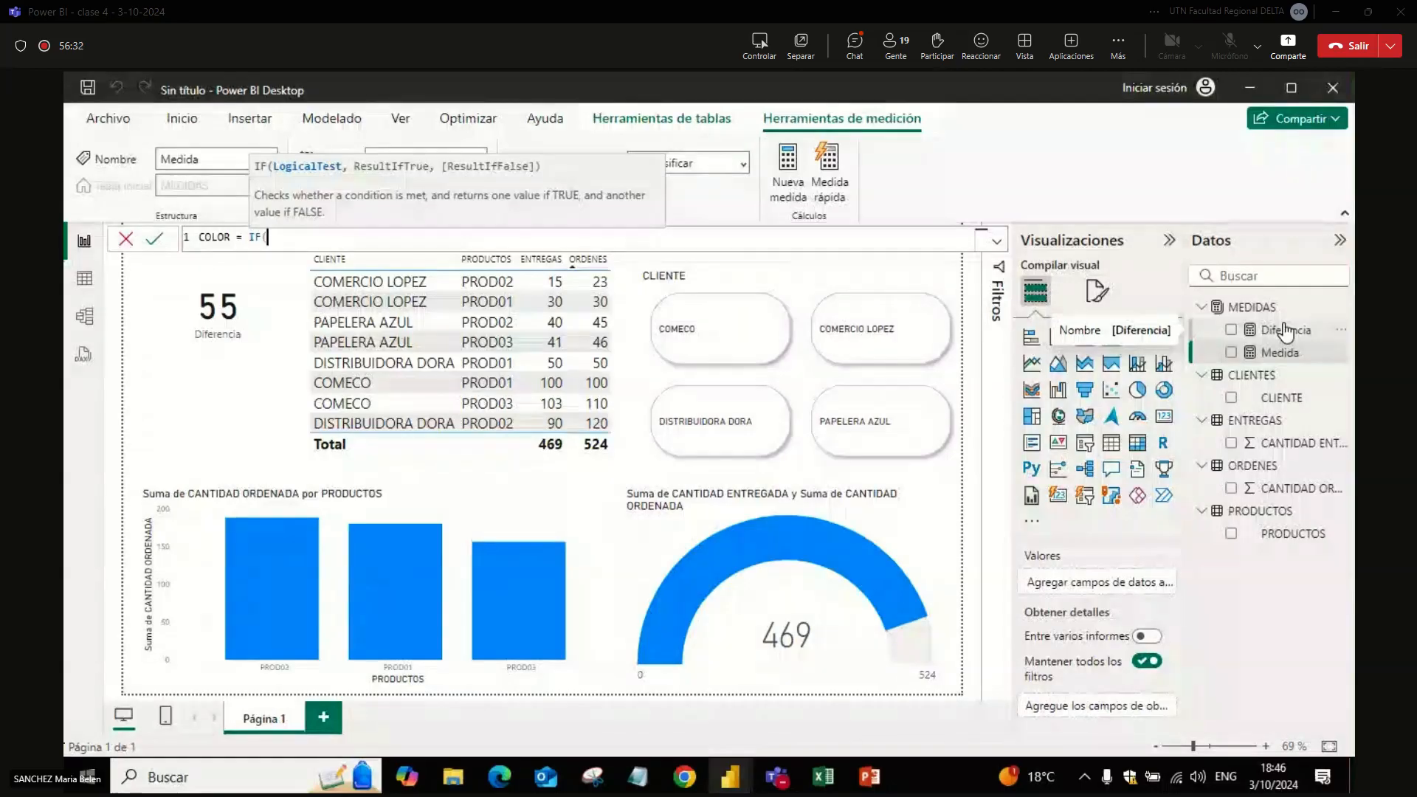
pyautogui.write('DIFE')
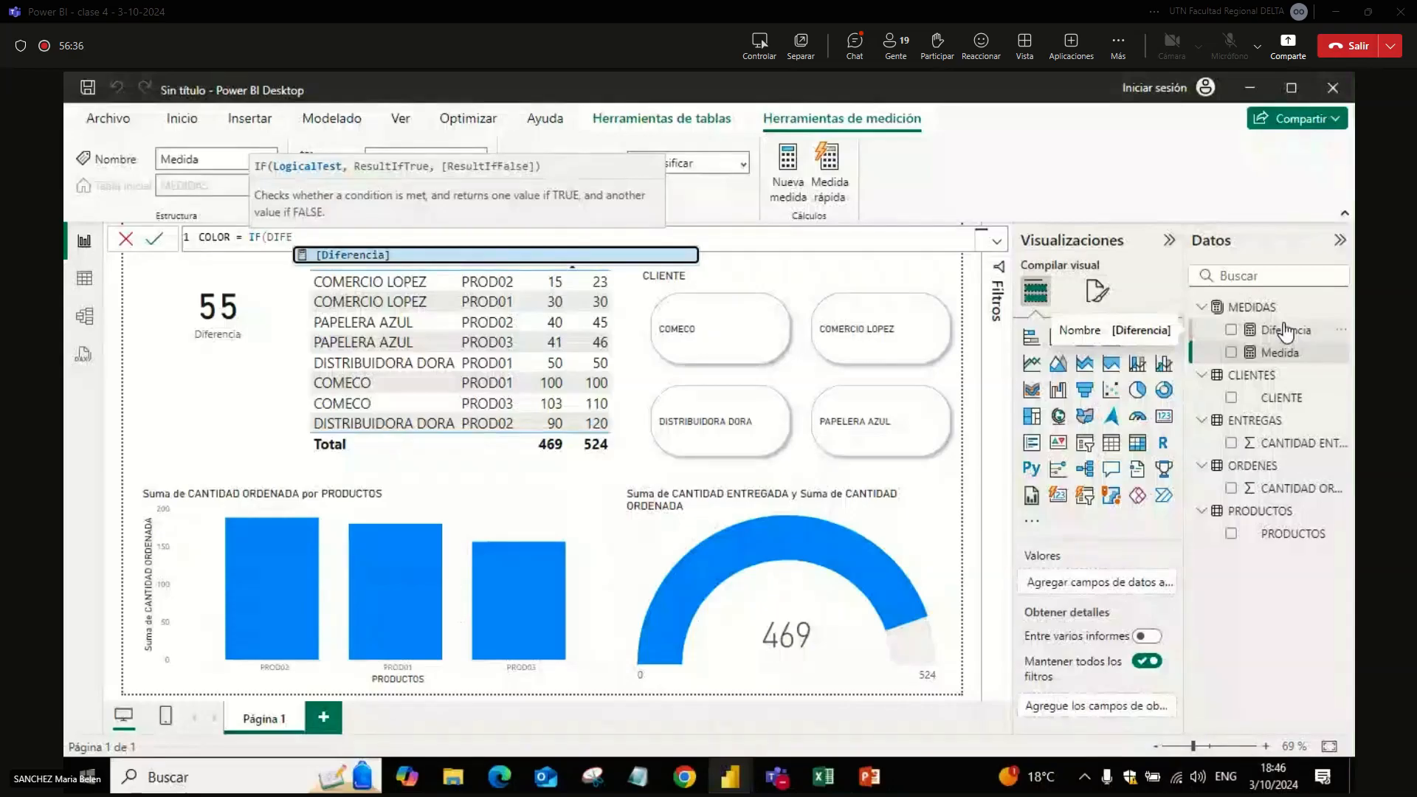
pyautogui.press('Tab')
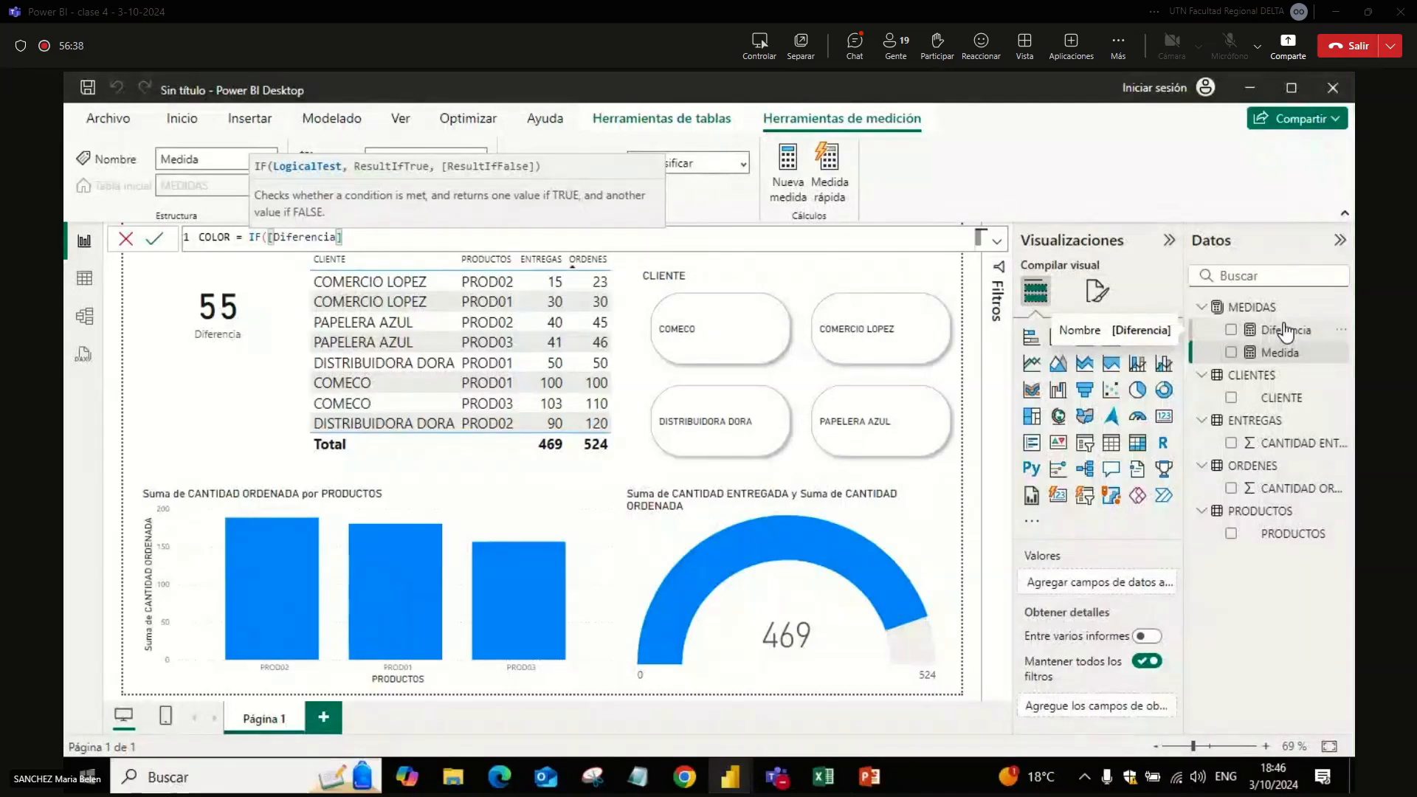
pyautogui.write('>0,')
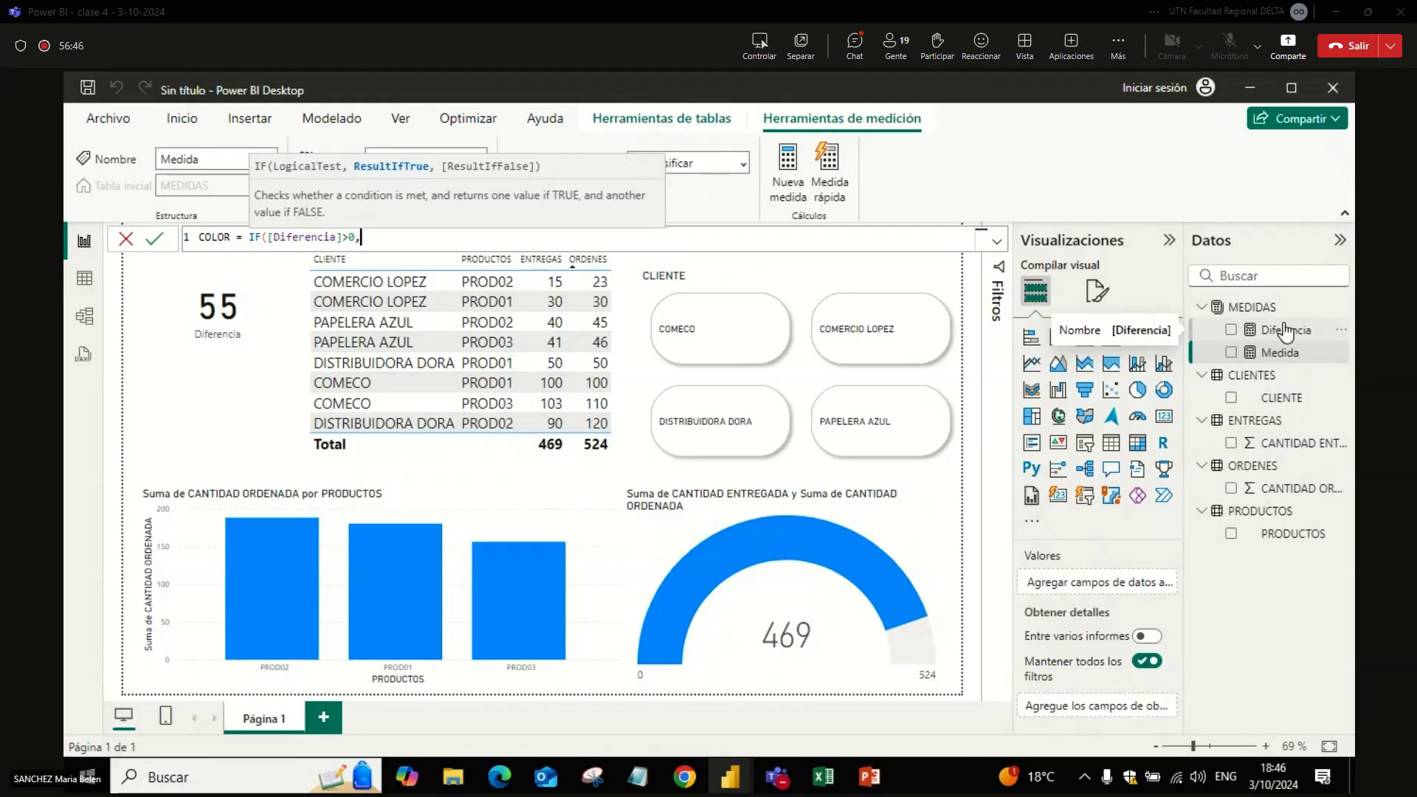
pyautogui.write('"red"')
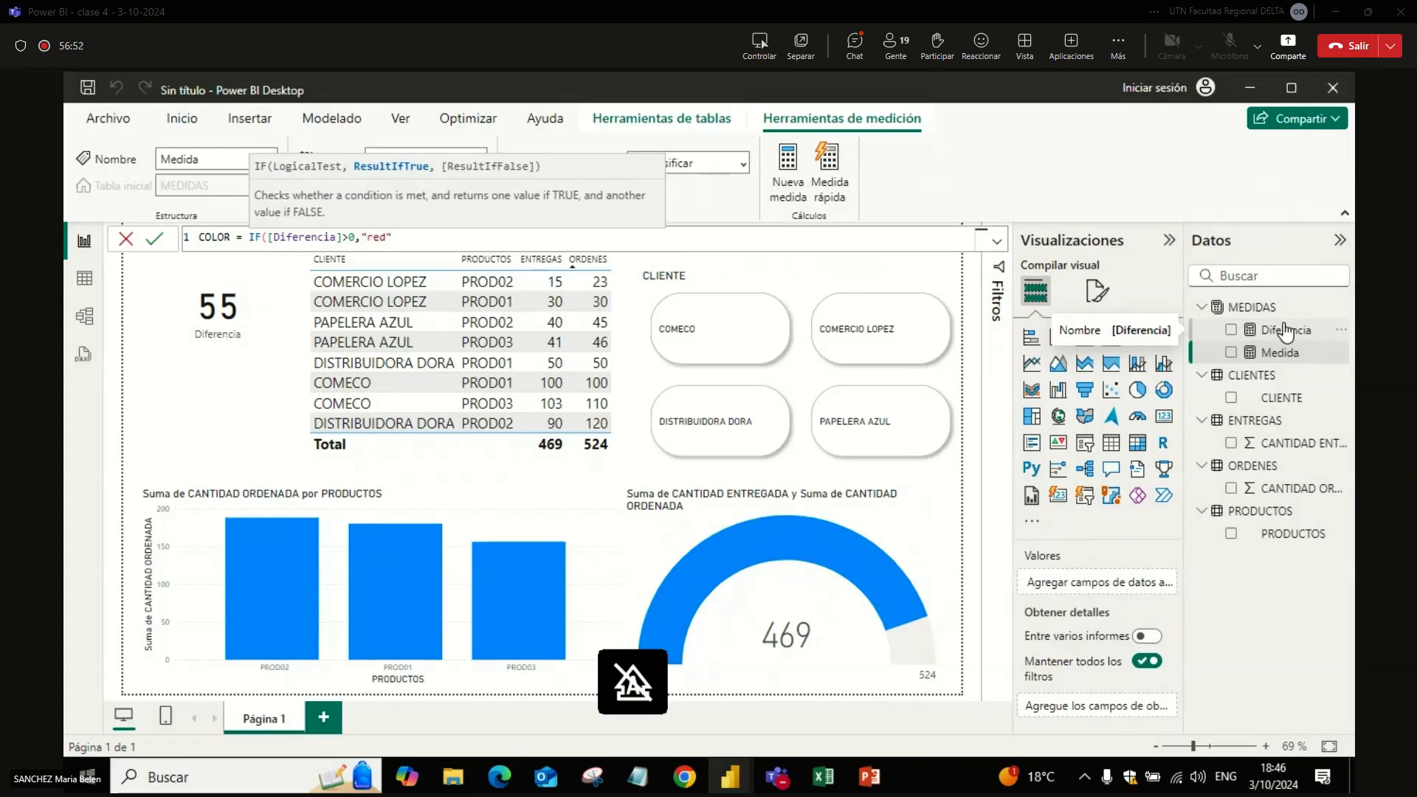
pyautogui.write(',')
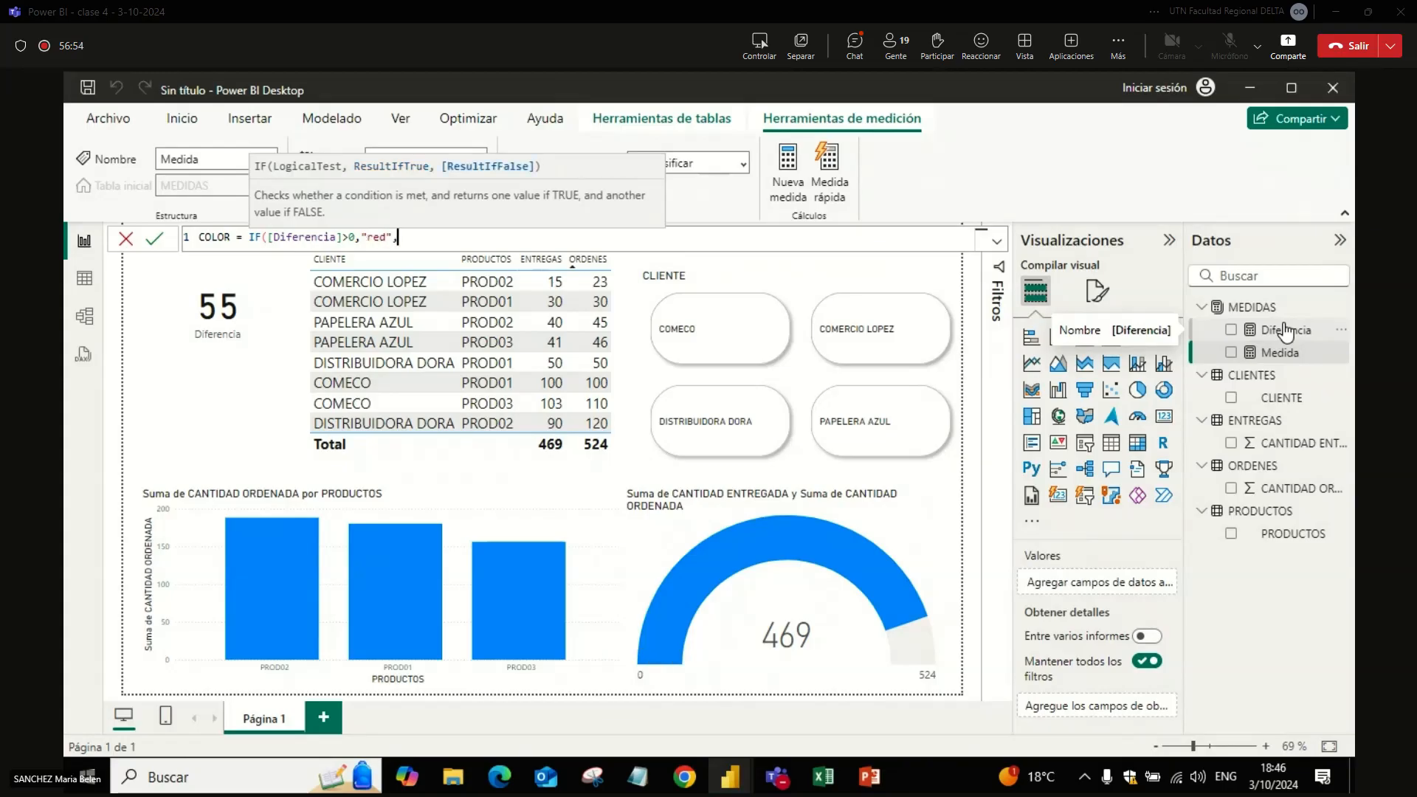
pyautogui.write('"green")')
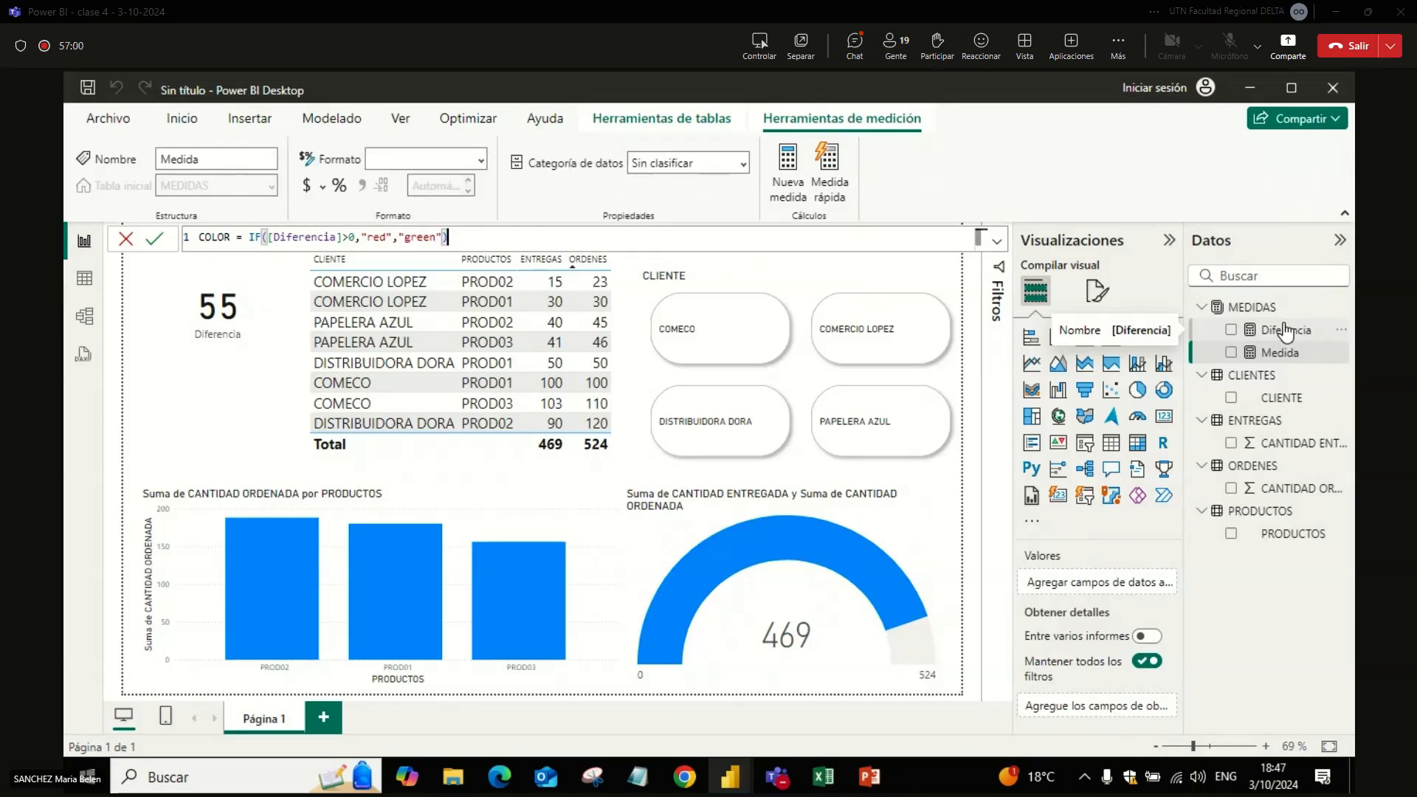
pyautogui.press('Return')
# Step: Copy the whole COLOR measure formula, send it in the Teams meeting chat, and return to Power BI Desktop
pyautogui.click(478, 242)
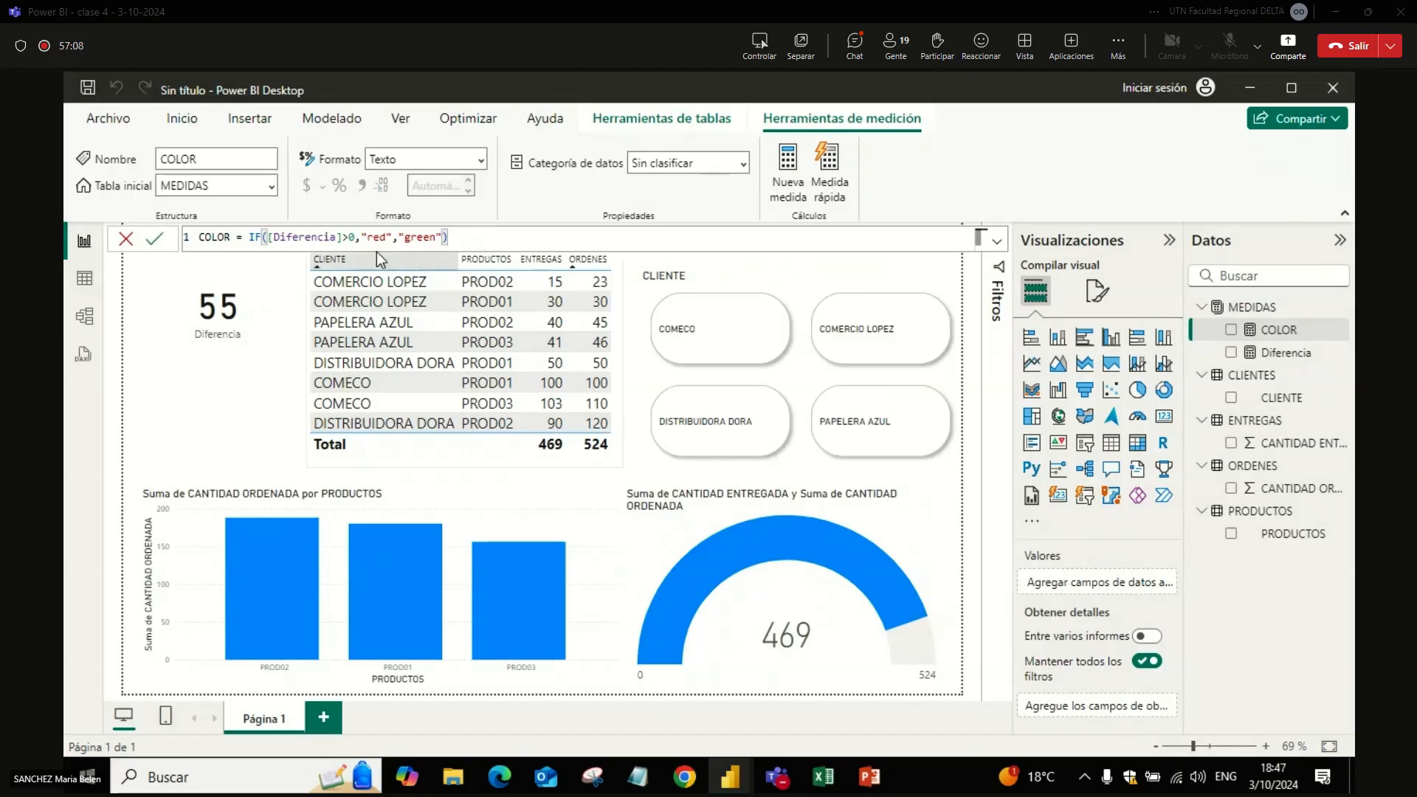
pyautogui.hotkey('ctrl', 'a')
pyautogui.hotkey('ctrl', 'c')
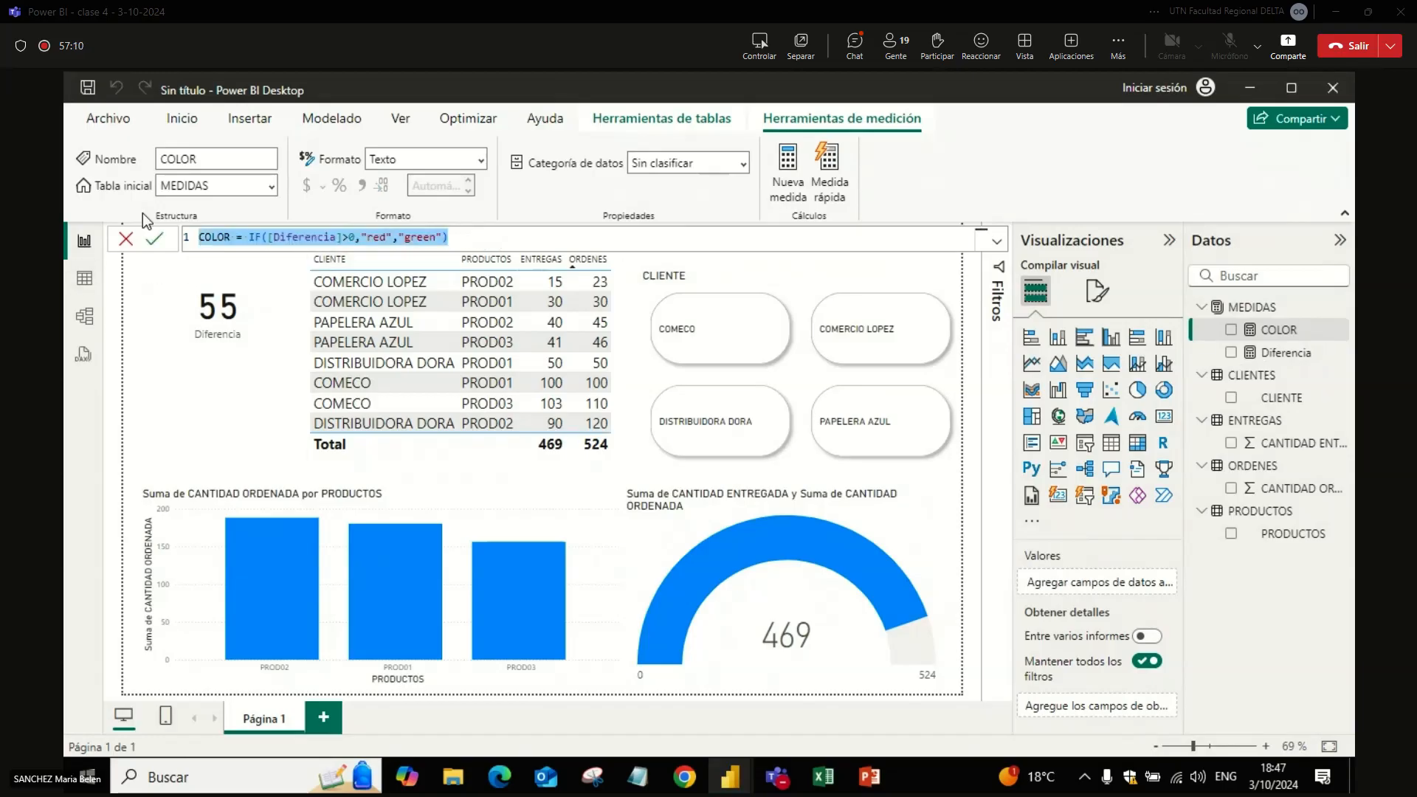
pyautogui.hotkey('alt', 'Tab')
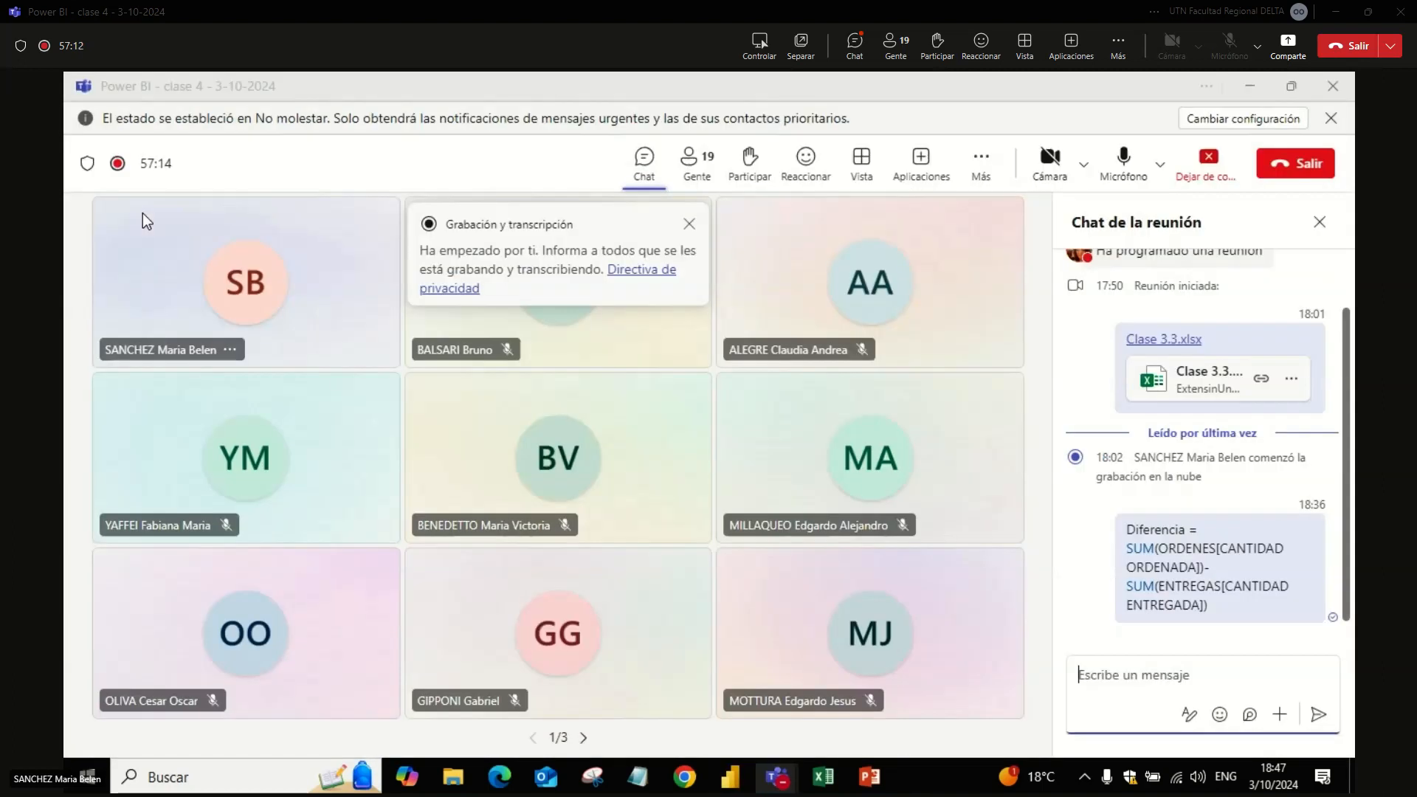
pyautogui.hotkey('ctrl', 'v')
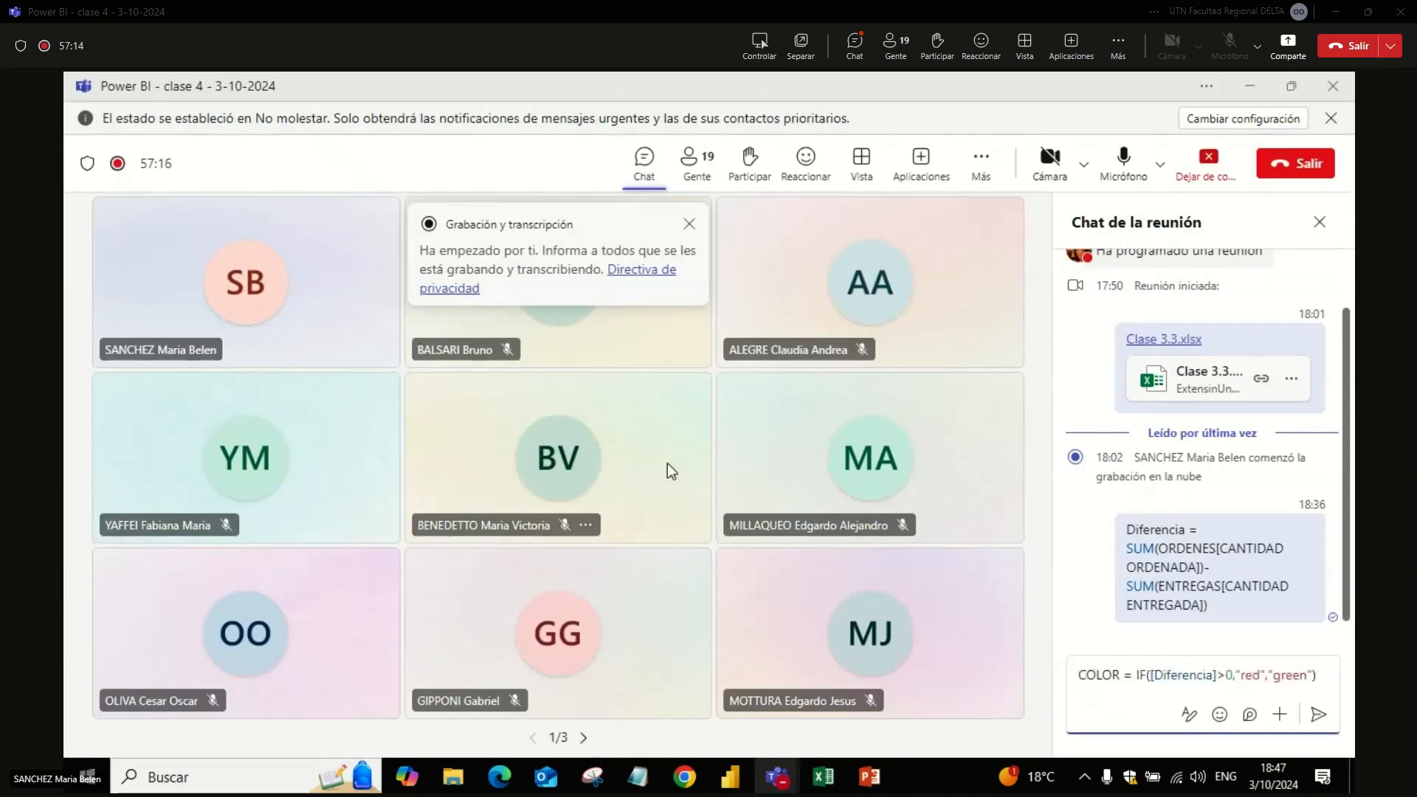
pyautogui.press('Return')
pyautogui.hotkey('alt', 'Tab')
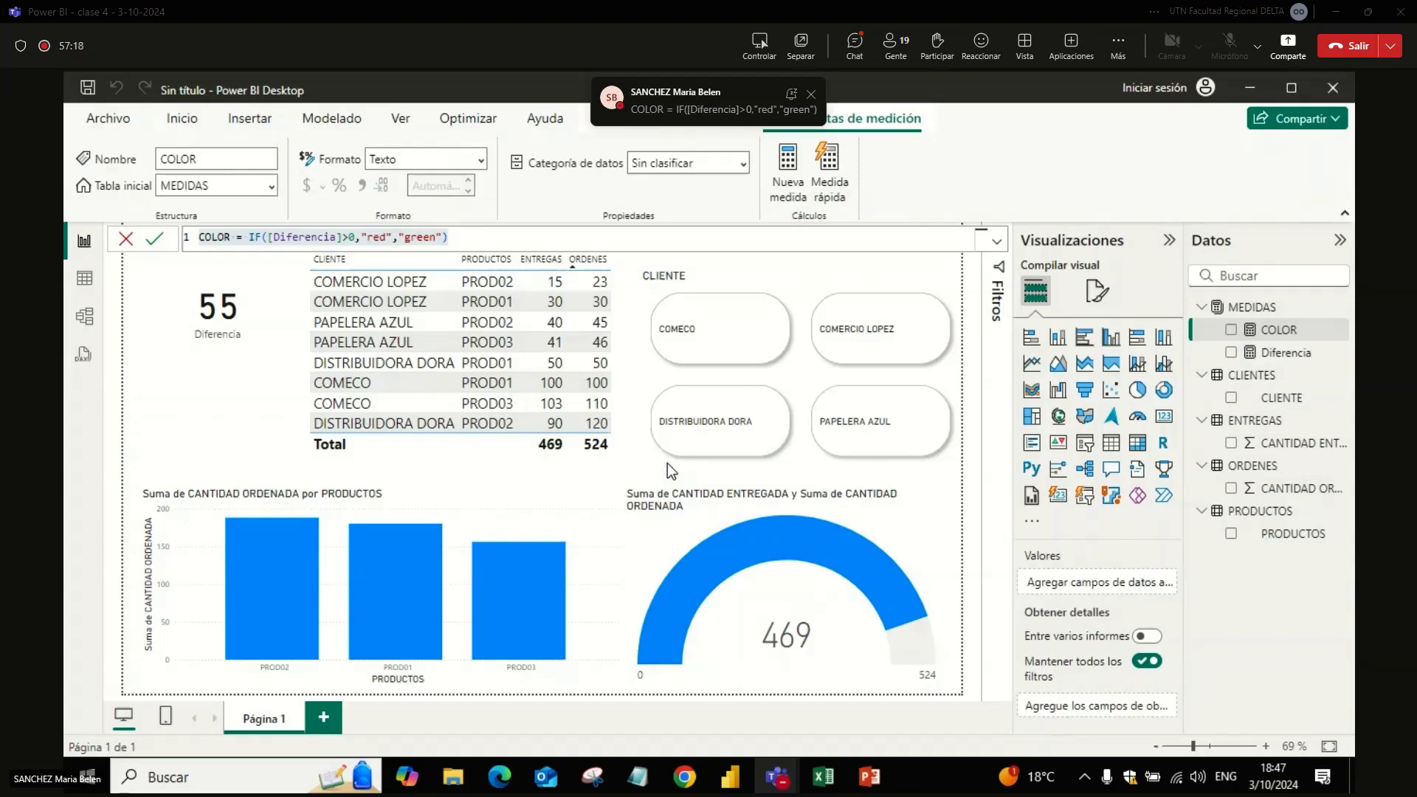
# Step: Move the Diferencia card slightly lower on the page and look through its Valor de globo formatting
pyautogui.click(273, 338)
pyautogui.moveTo(274, 338); pyautogui.dragTo(273, 366)
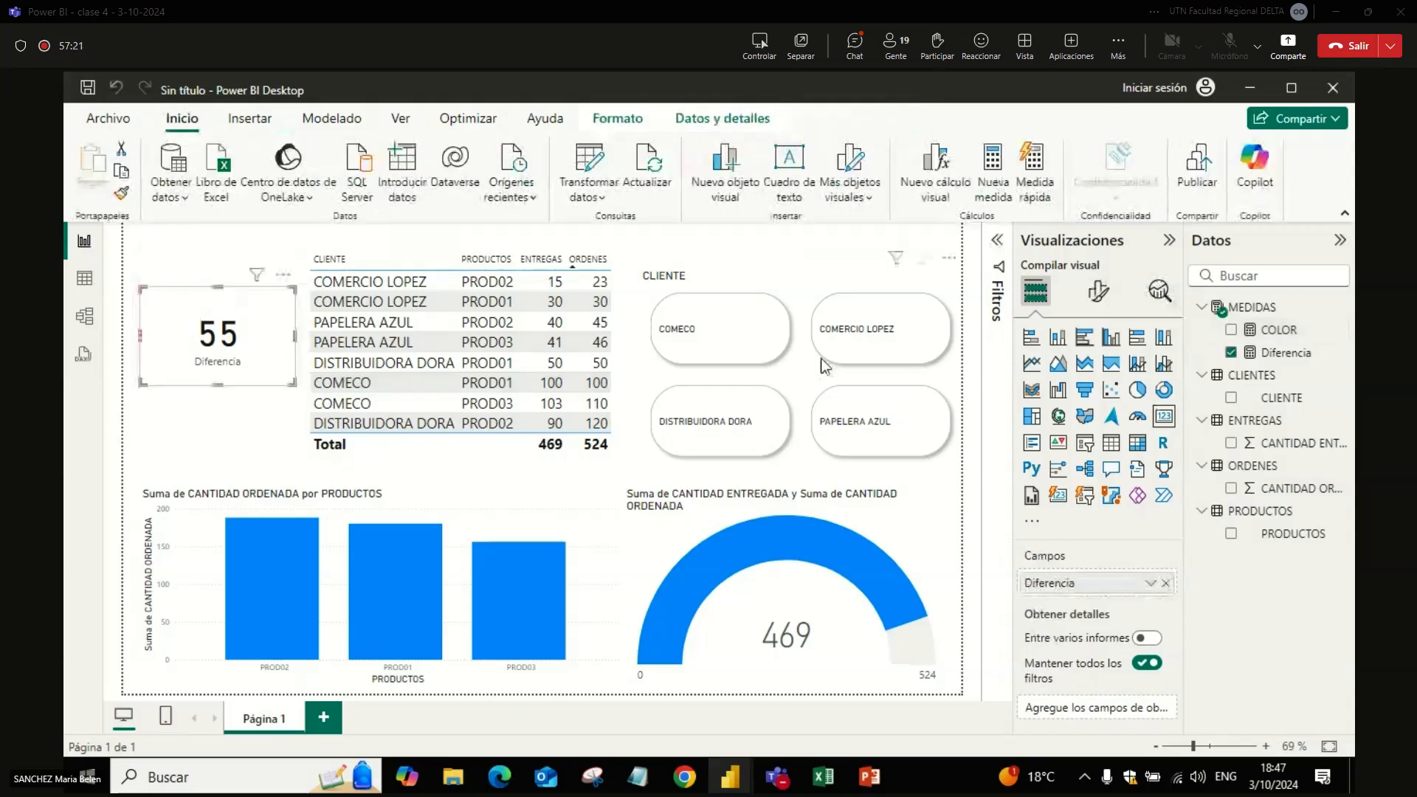
pyautogui.click(1098, 291)
pyautogui.click(1063, 440)
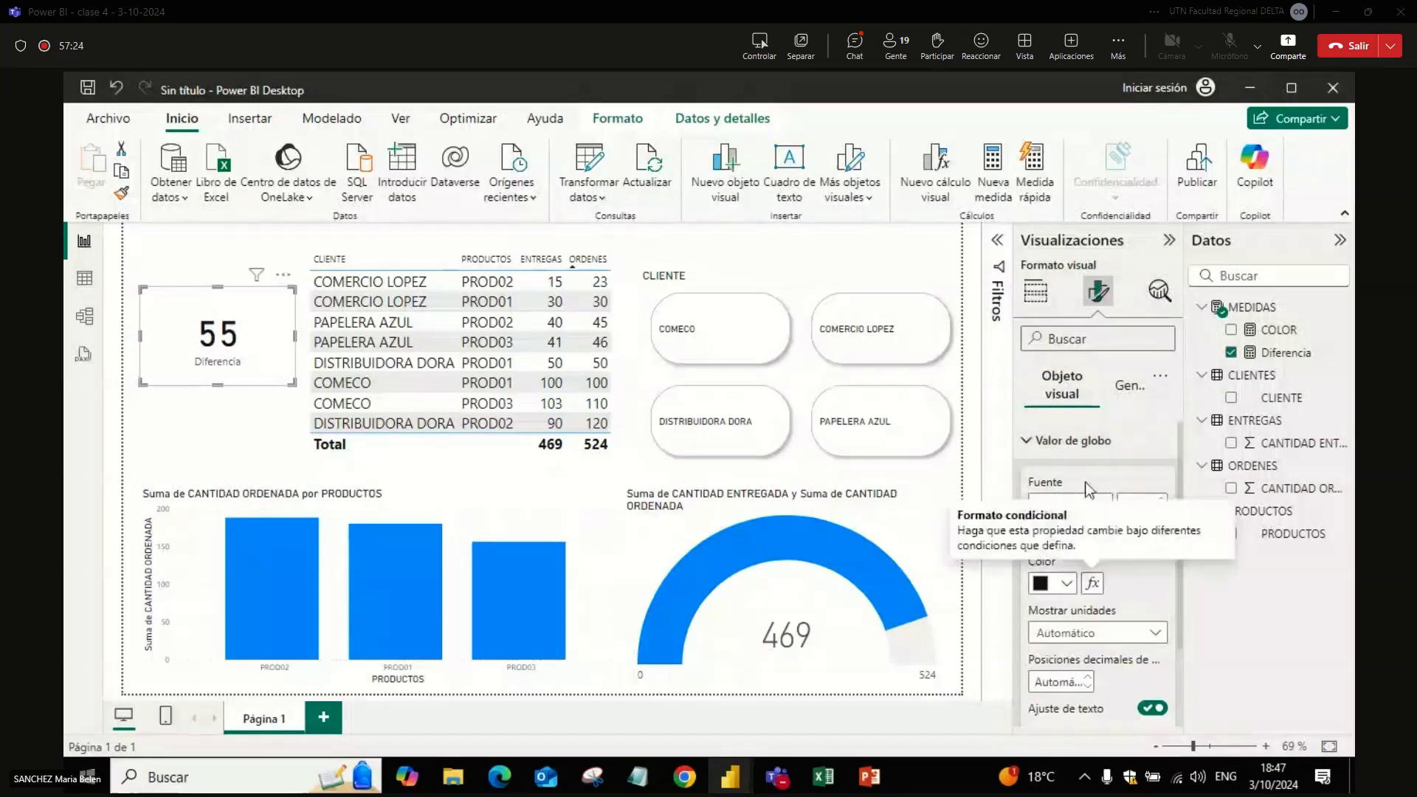
pyautogui.click(1066, 441)
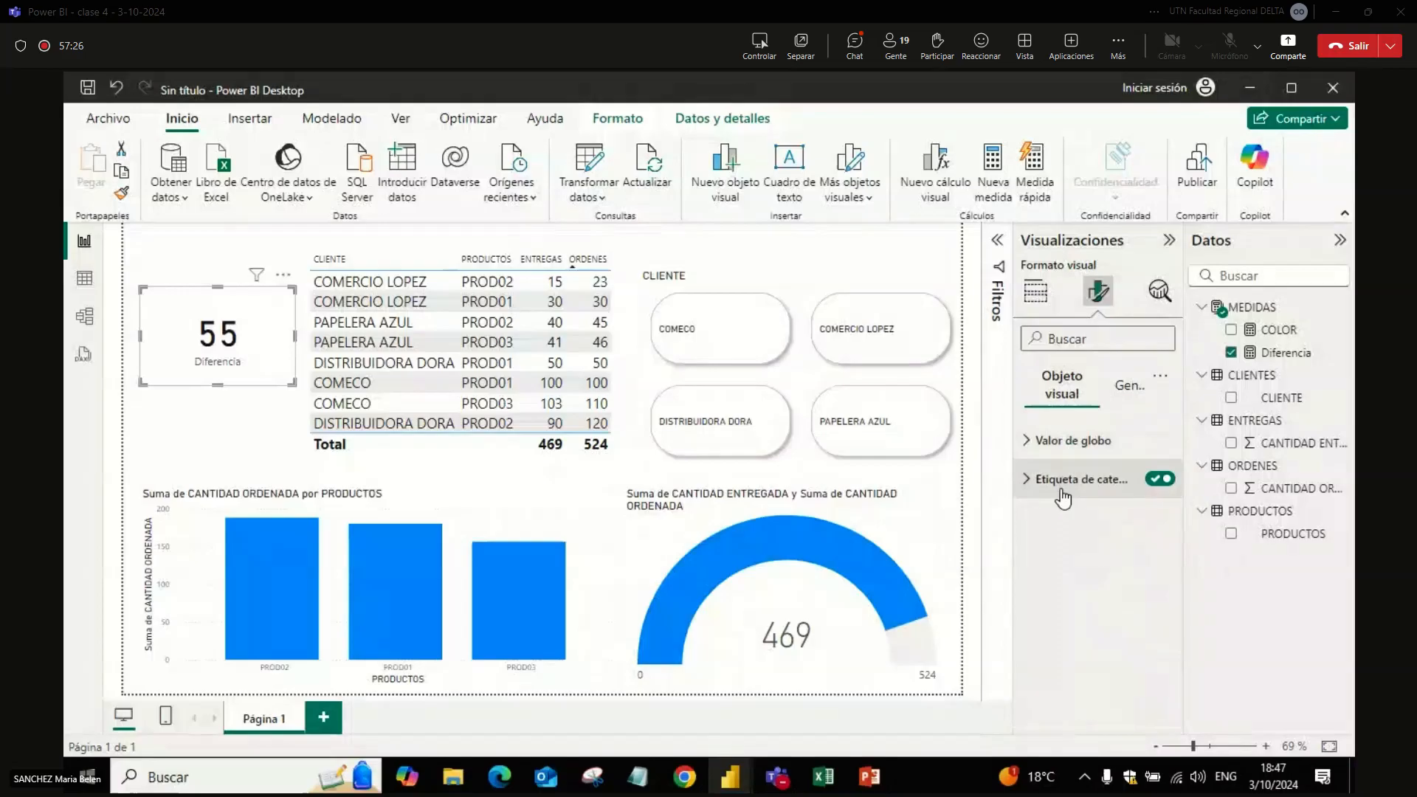
# Step: Turn on the Diferencia card's title and set its text to PENDIENTES
pyautogui.click(1125, 379)
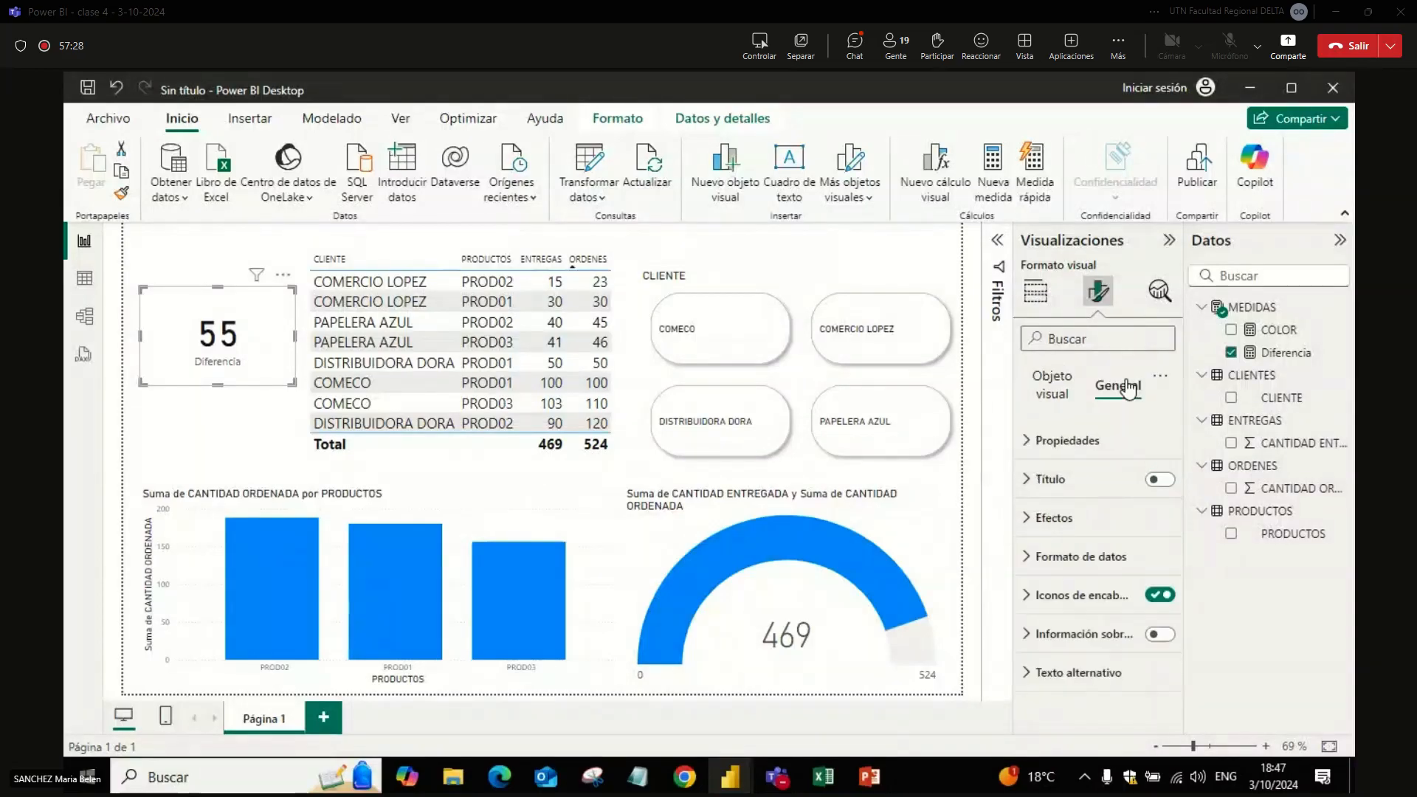
pyautogui.click(1089, 488)
pyautogui.click(1060, 575)
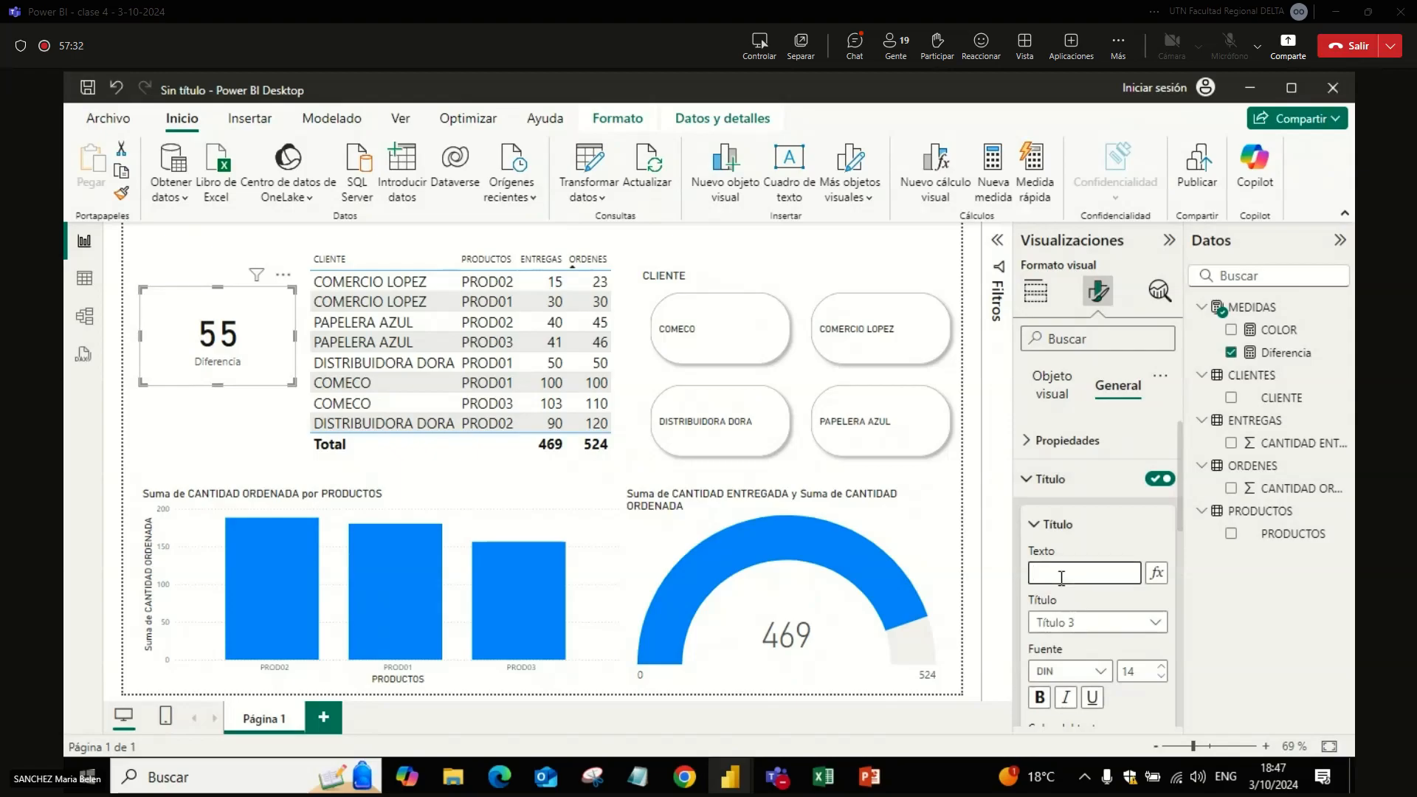
pyautogui.write('pendiente')
pyautogui.press('BackSpace')
pyautogui.press('BackSpace')
pyautogui.press('BackSpace')
pyautogui.press('BackSpace')
pyautogui.press('BackSpace')
pyautogui.press('BackSpace')
pyautogui.press('BackSpace')
pyautogui.press('BackSpace')
pyautogui.press('BackSpace')
pyautogui.press('capslock')
pyautogui.write('PENDIENTES')
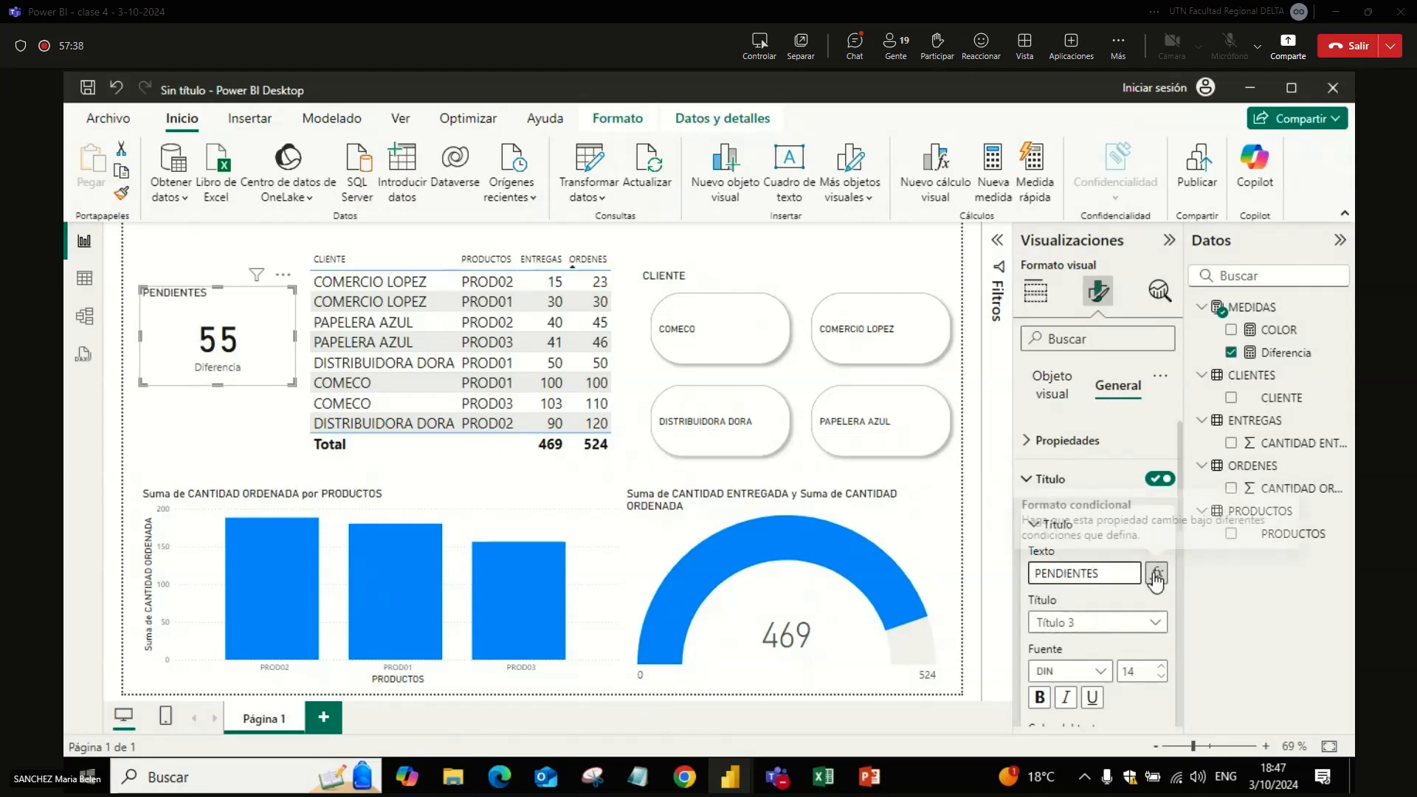
# Step: Try bold on the PENDIENTES title, turn it off again, and centre the title horizontally
pyautogui.click(1043, 695)
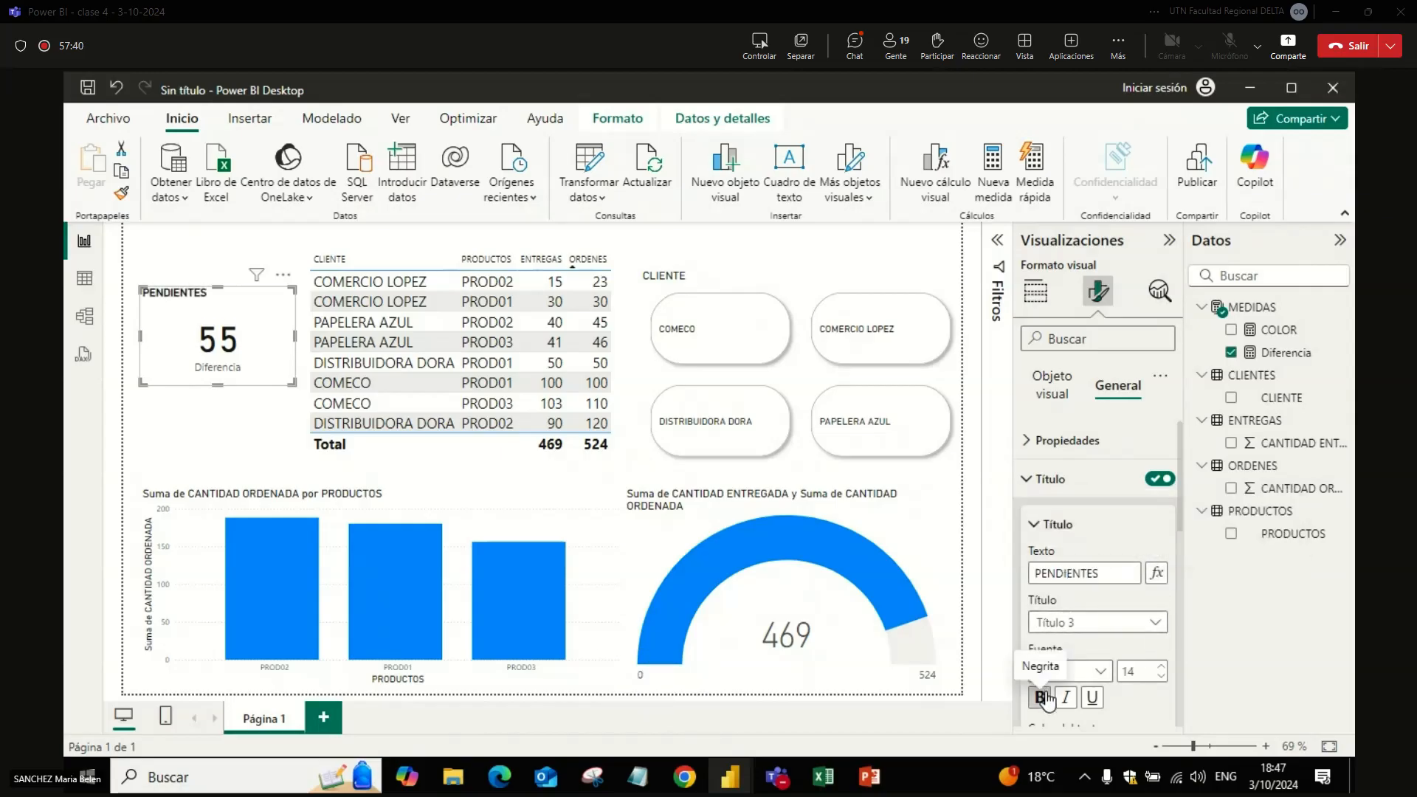
pyautogui.click(1043, 695)
pyautogui.moveTo(1180, 512); pyautogui.dragTo(1181, 573)
pyautogui.click(1066, 681)
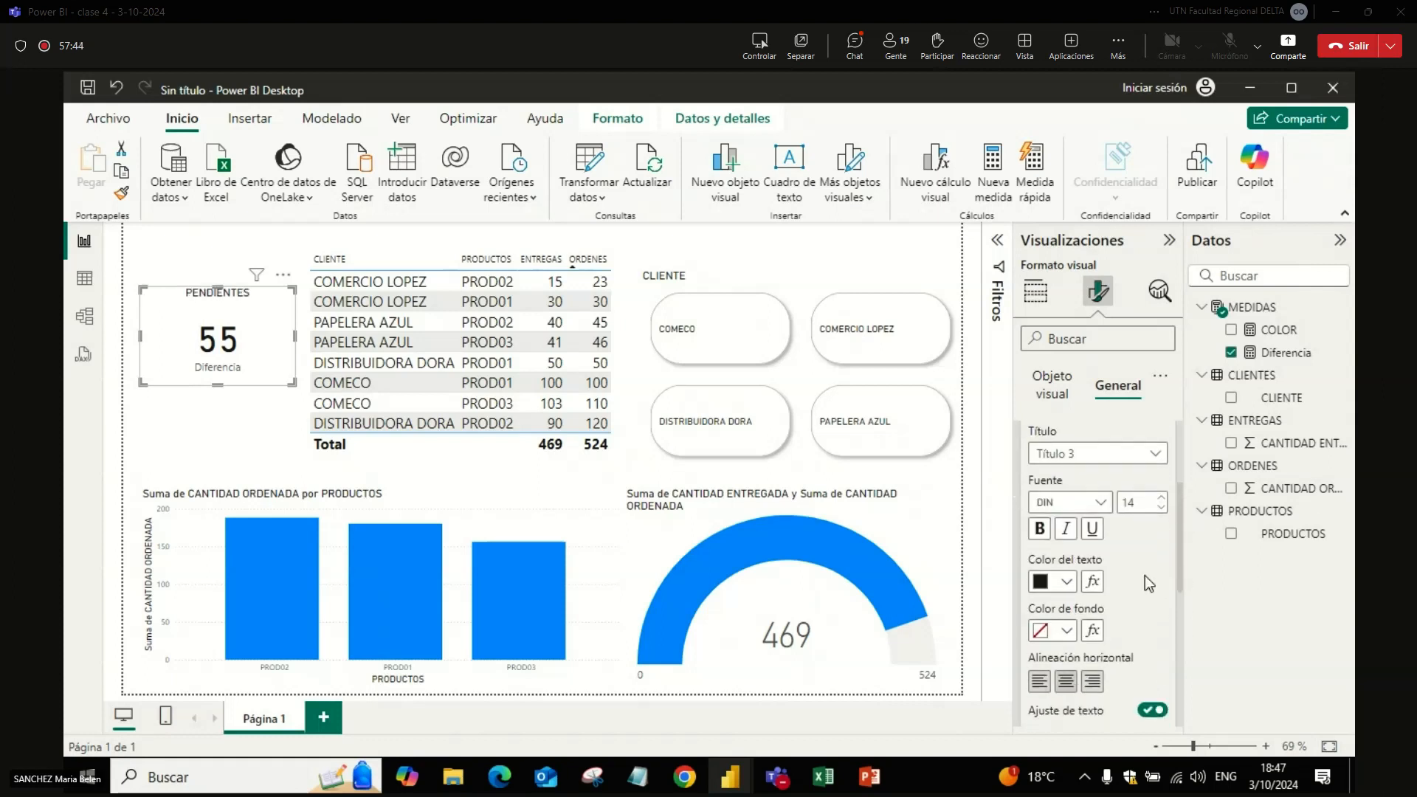
# Step: Colour the PENDIENTES title text conditionally with the Valor de campo style based on the COLOR measure
pyautogui.click(1091, 583)
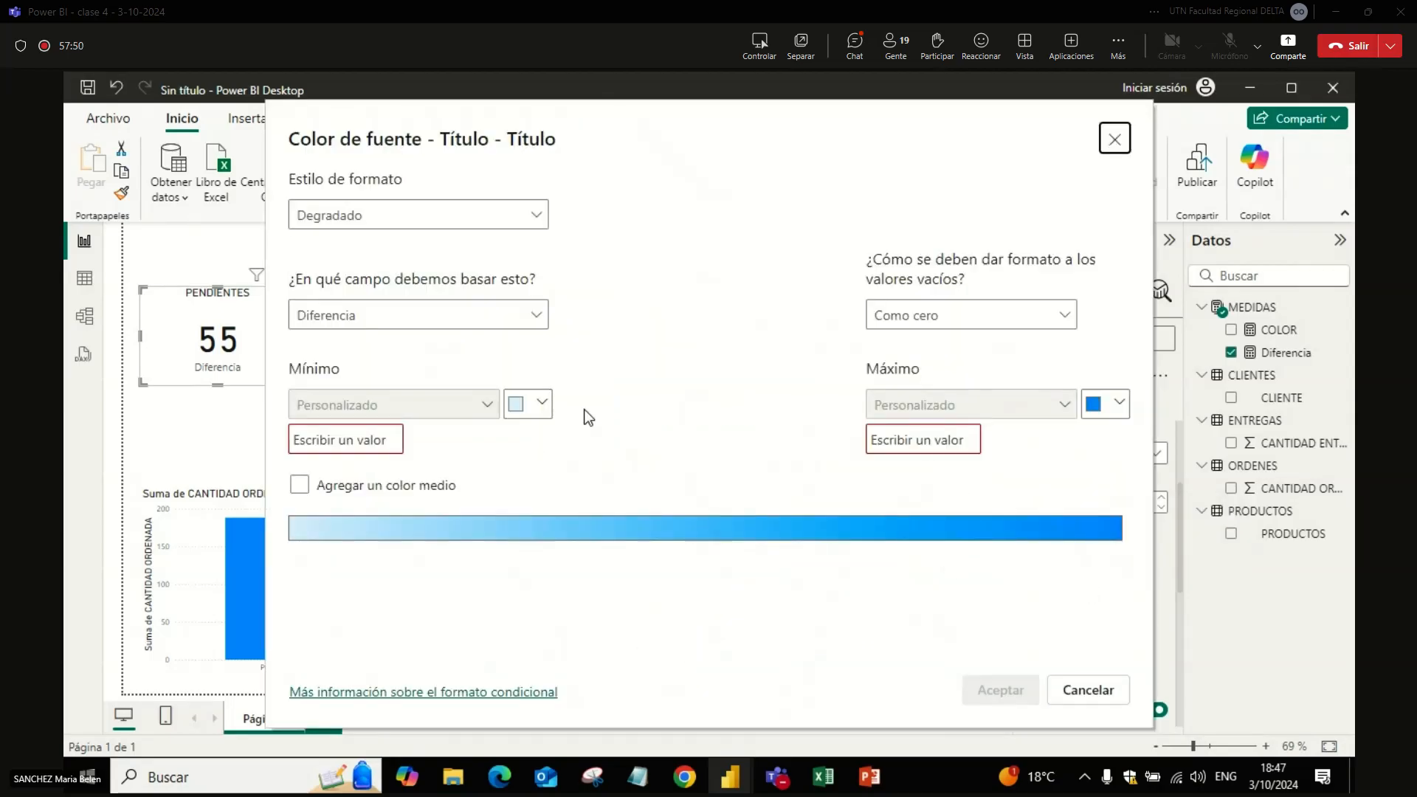
pyautogui.click(424, 219)
pyautogui.click(341, 304)
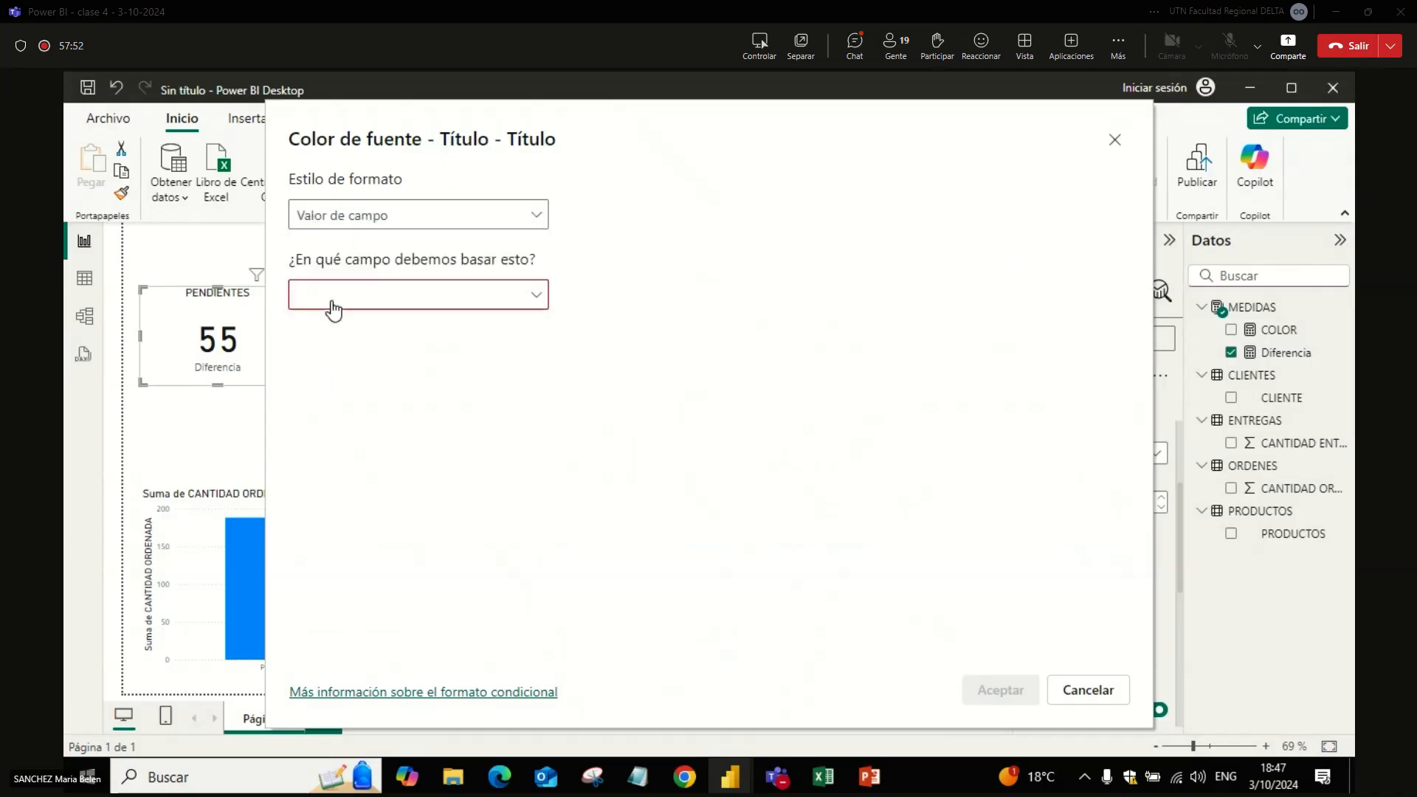
pyautogui.click(343, 297)
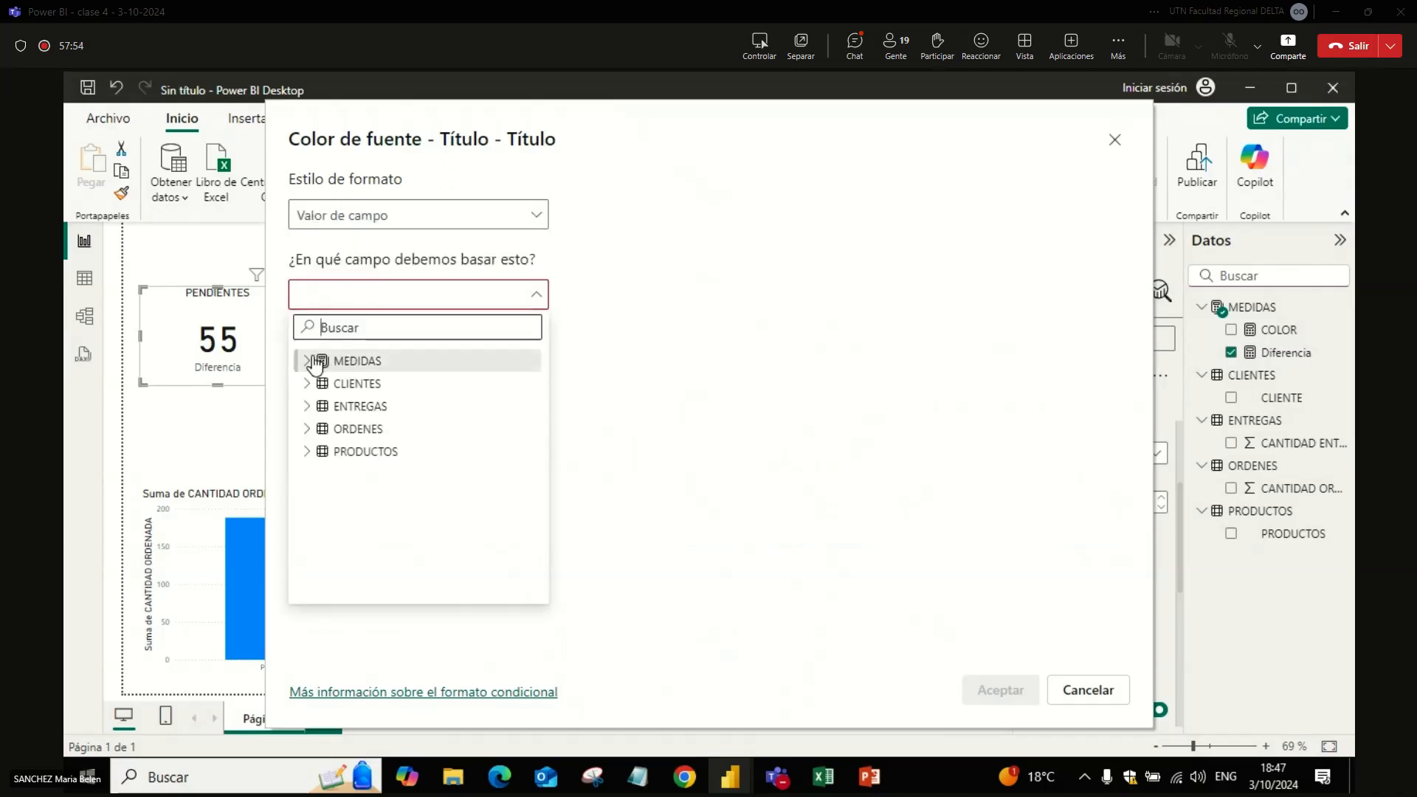
pyautogui.click(351, 361)
pyautogui.click(389, 395)
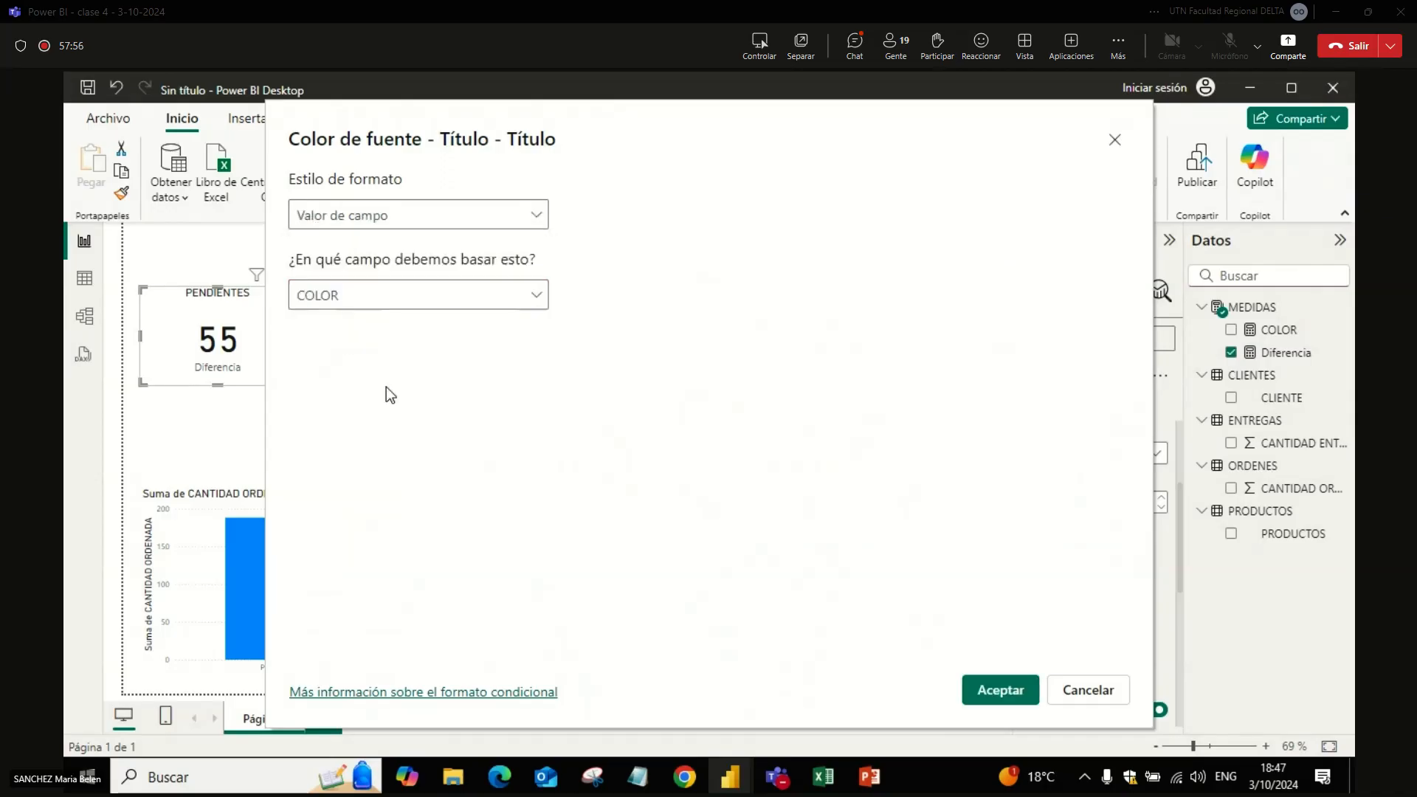
pyautogui.click(1010, 694)
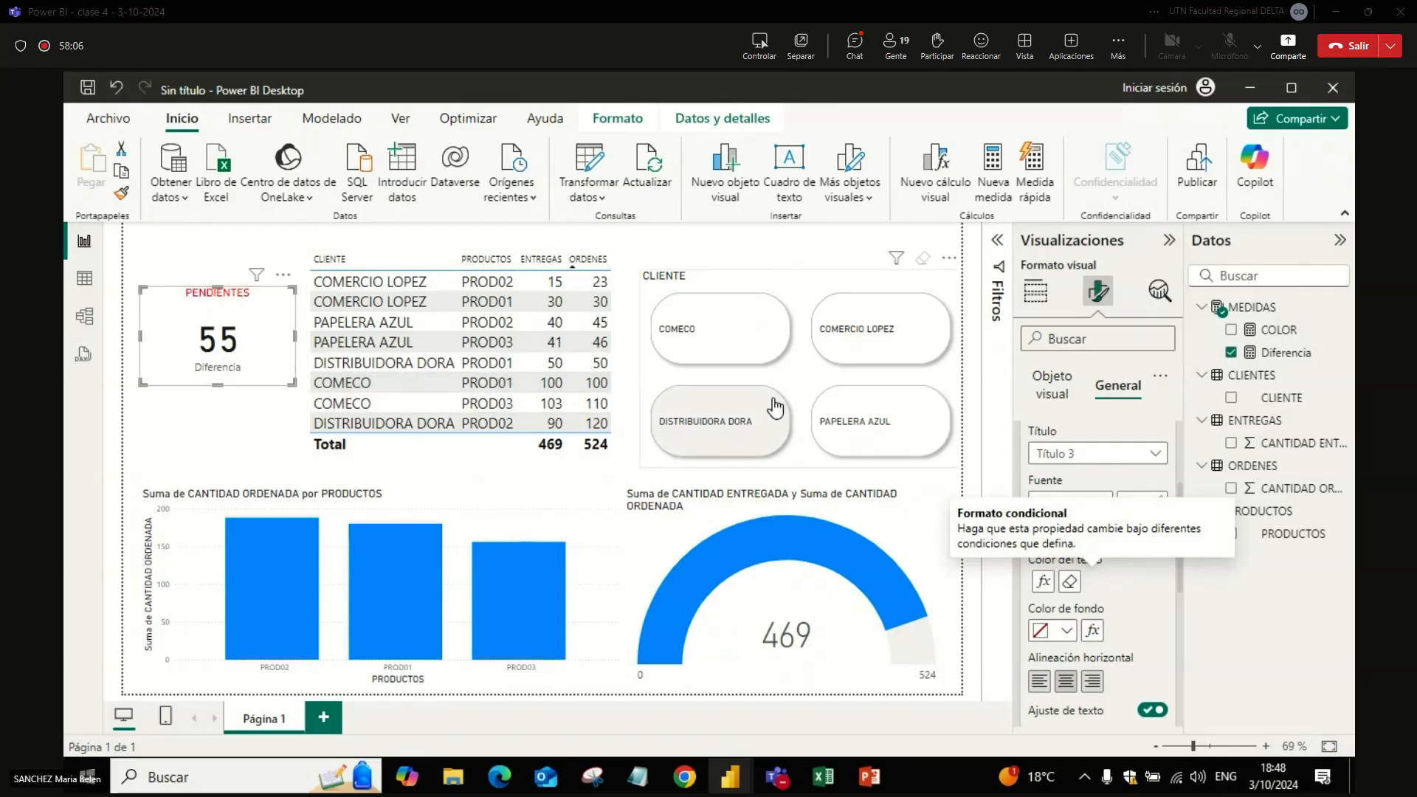
# Step: Check the title's colour by filtering to COMECO, its PROD01 row, DISTRIBUIDORA DORA and PAPELERA AZUL, and clear the filters
pyautogui.click(717, 332)
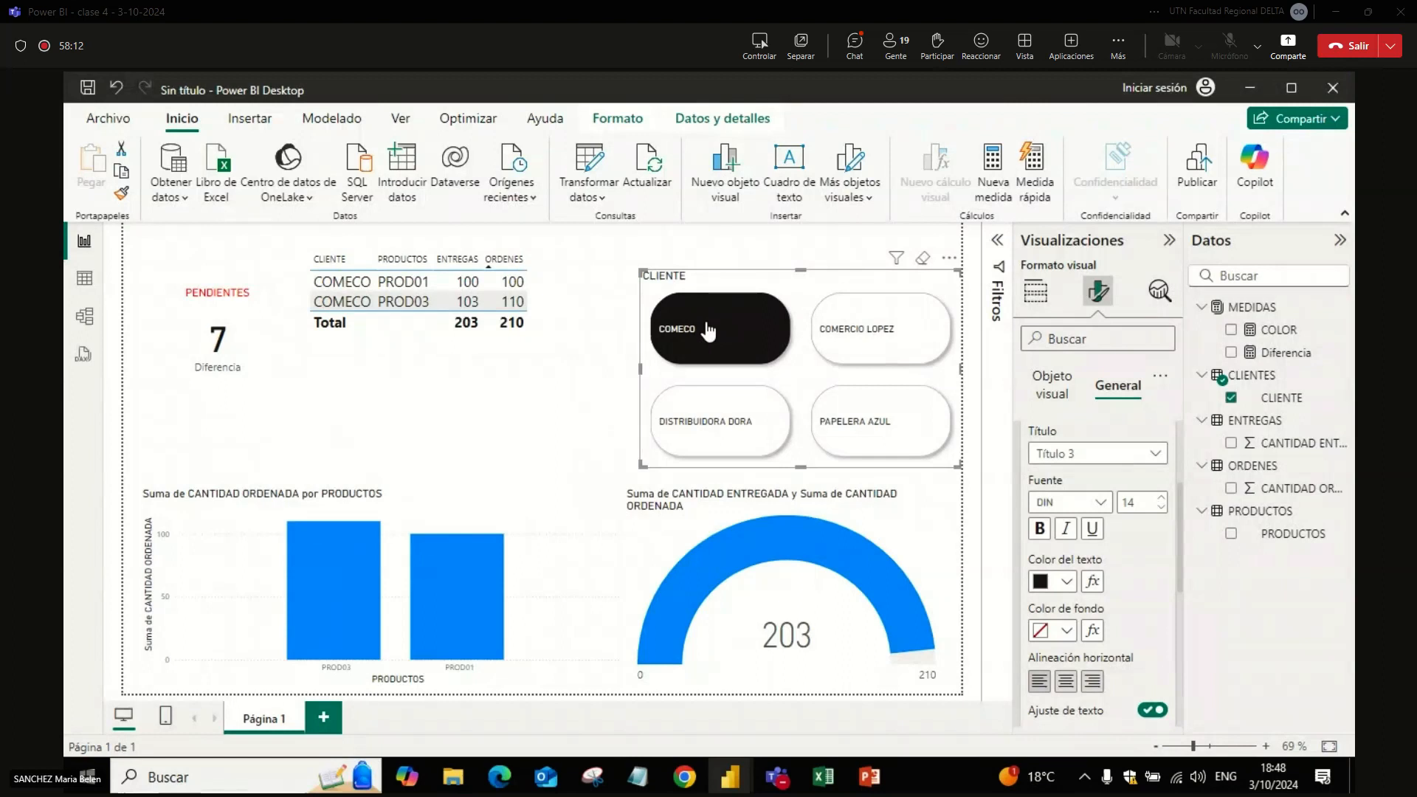
pyautogui.click(418, 285)
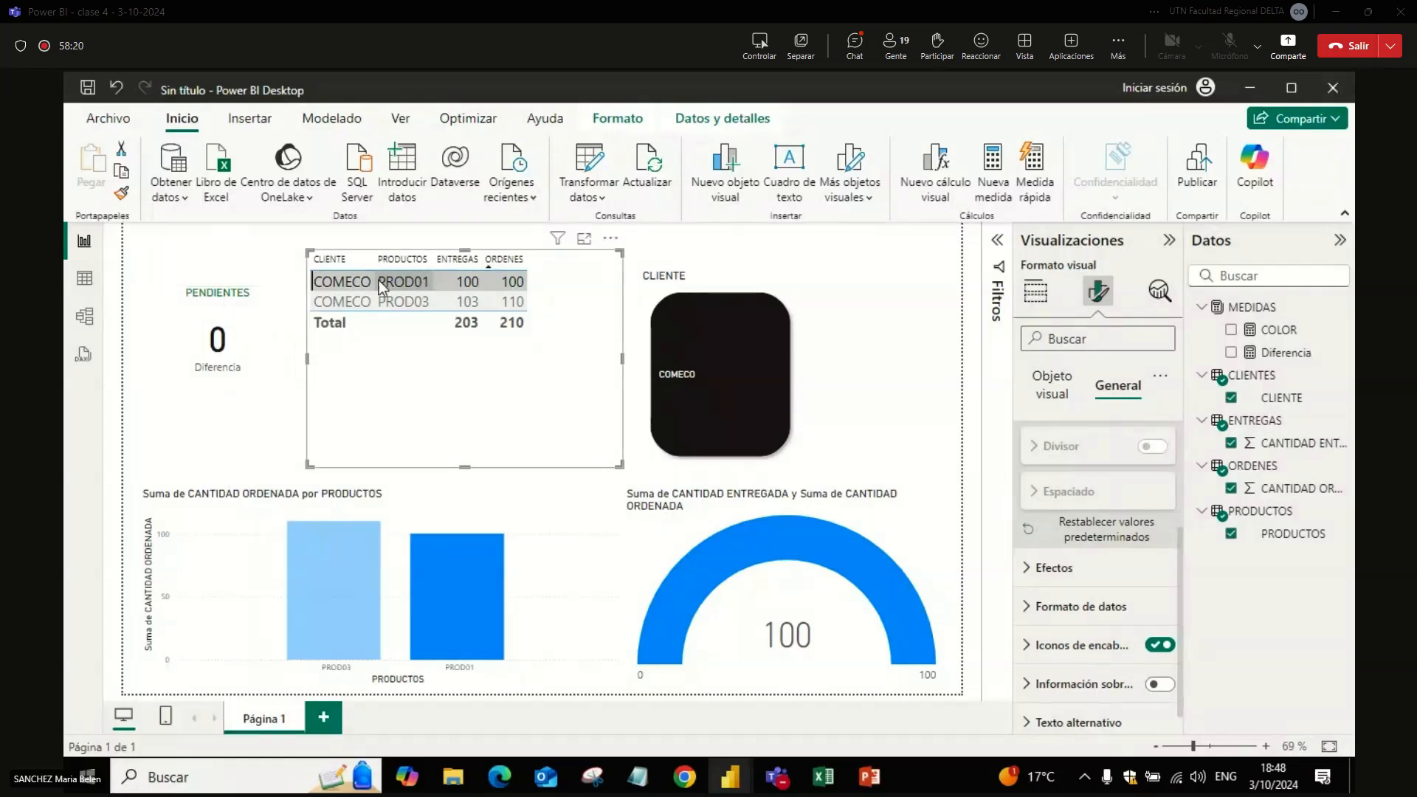
pyautogui.click(356, 288)
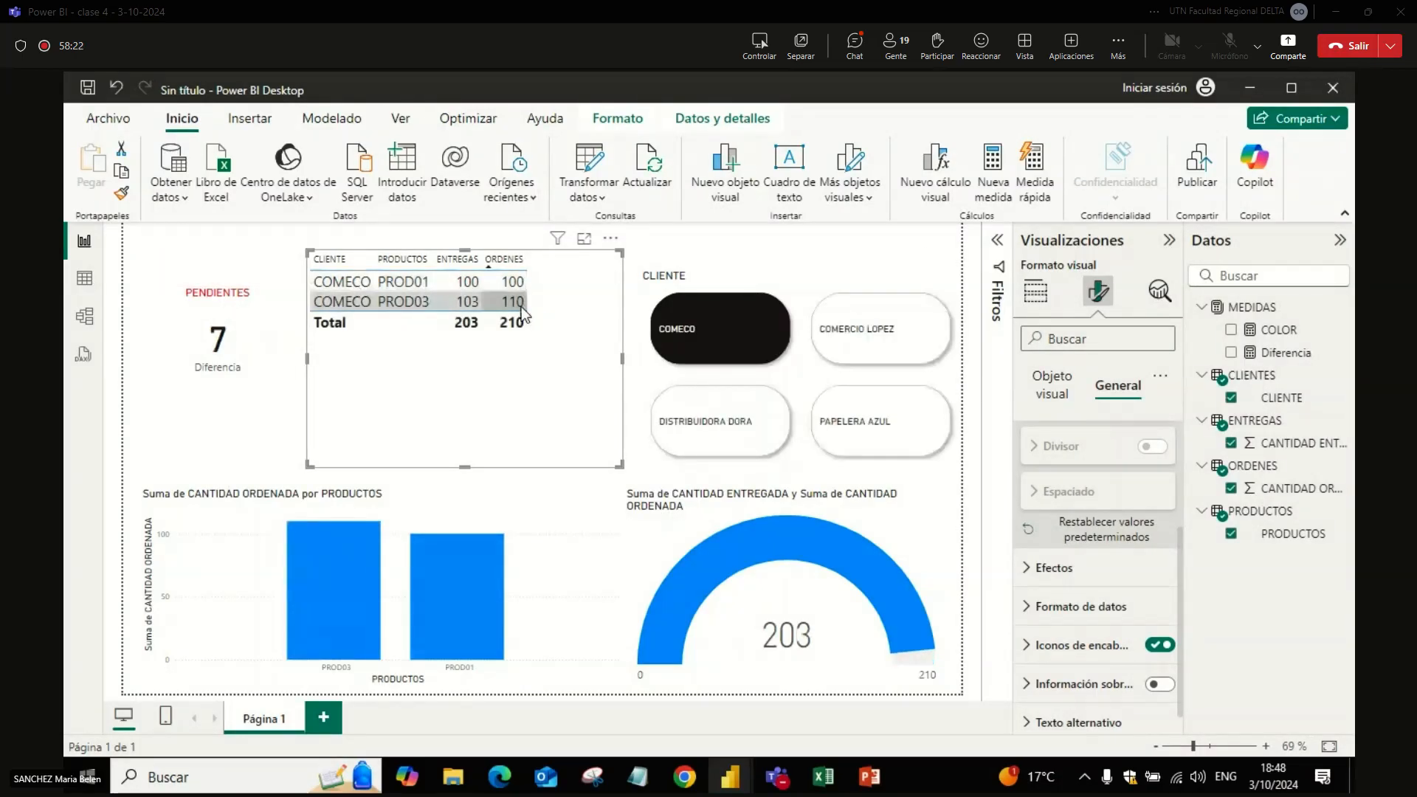
pyautogui.click(741, 437)
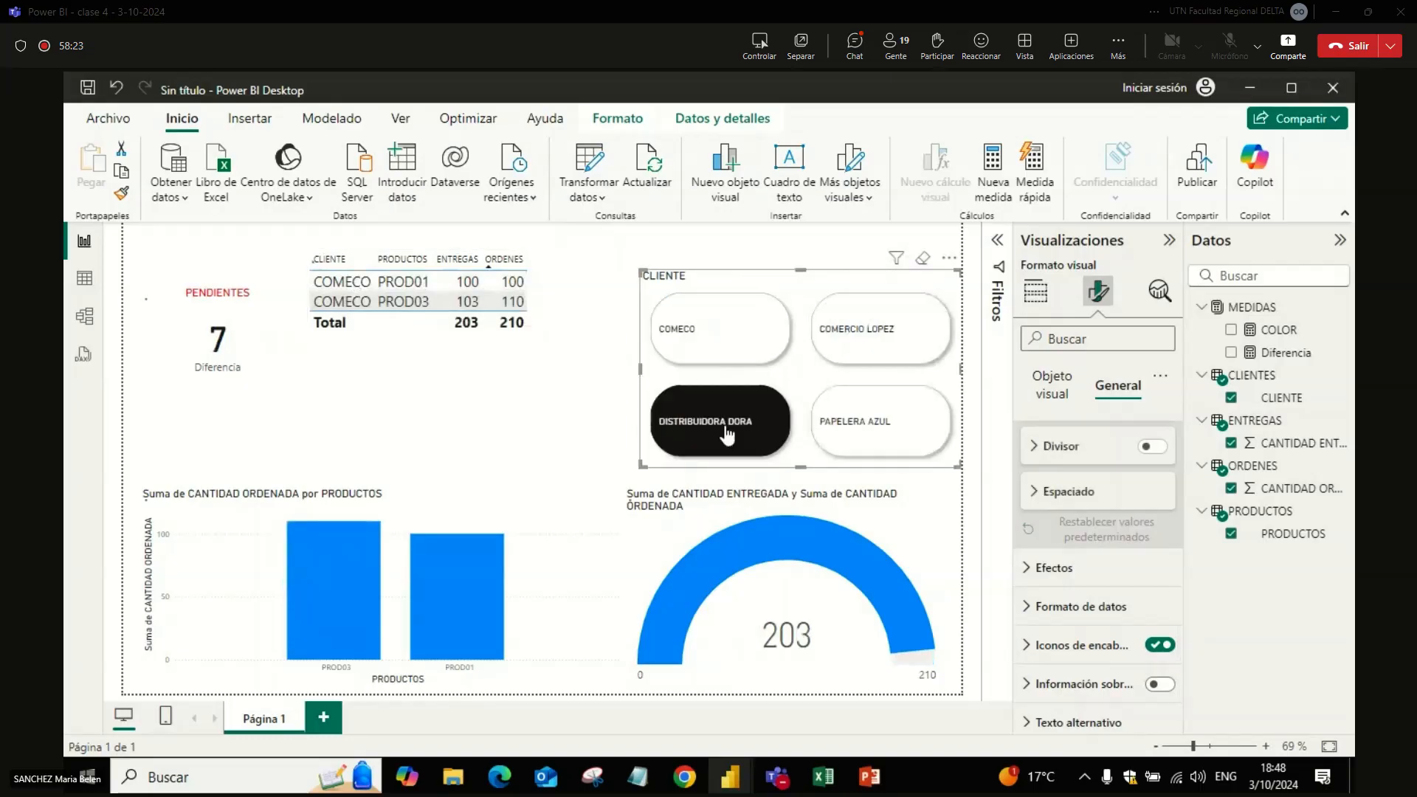
pyautogui.click(885, 462)
pyautogui.click(885, 460)
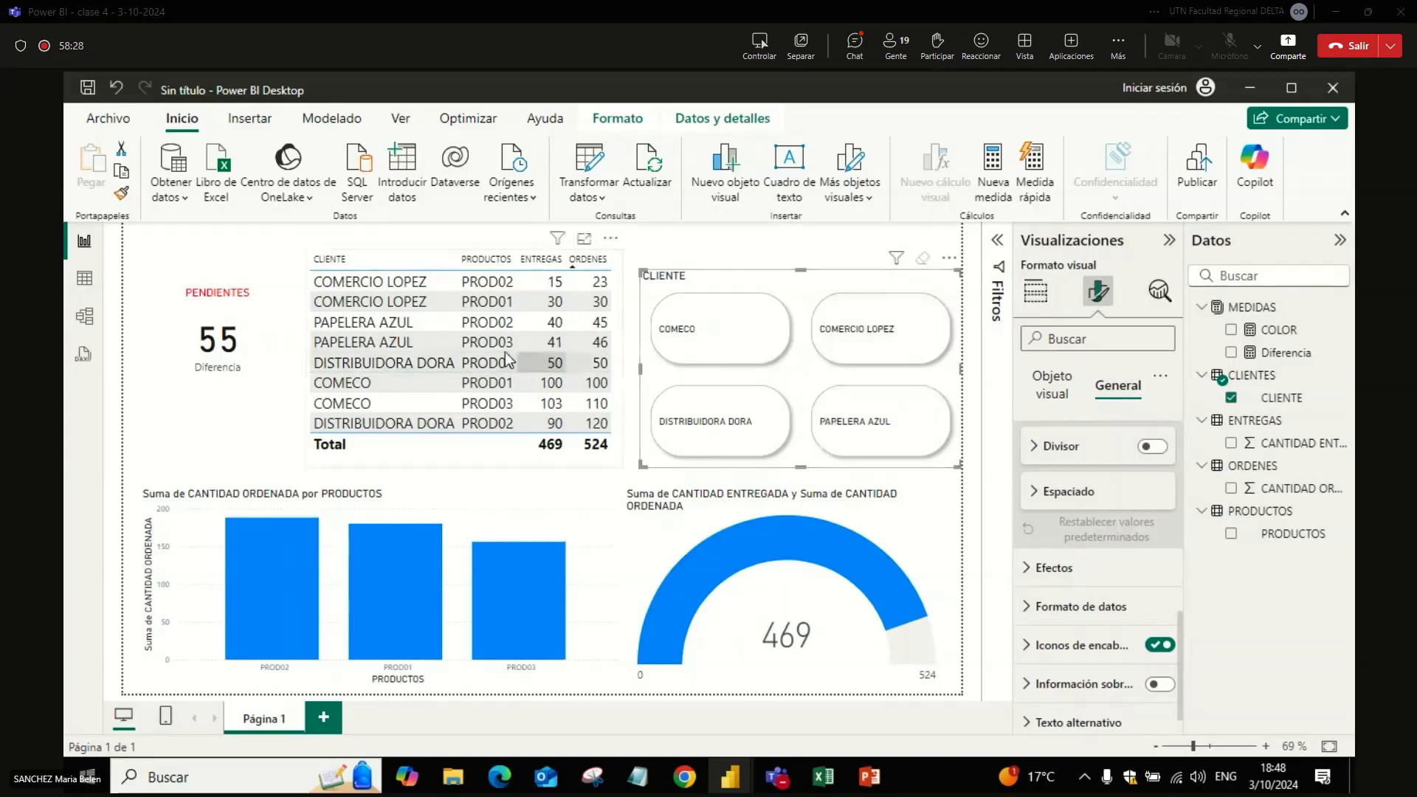
# Step: Duplicate the PENDIENTES card, arrange the two cards one above the other beside the table, and shorten the upper one
pyautogui.click(264, 346)
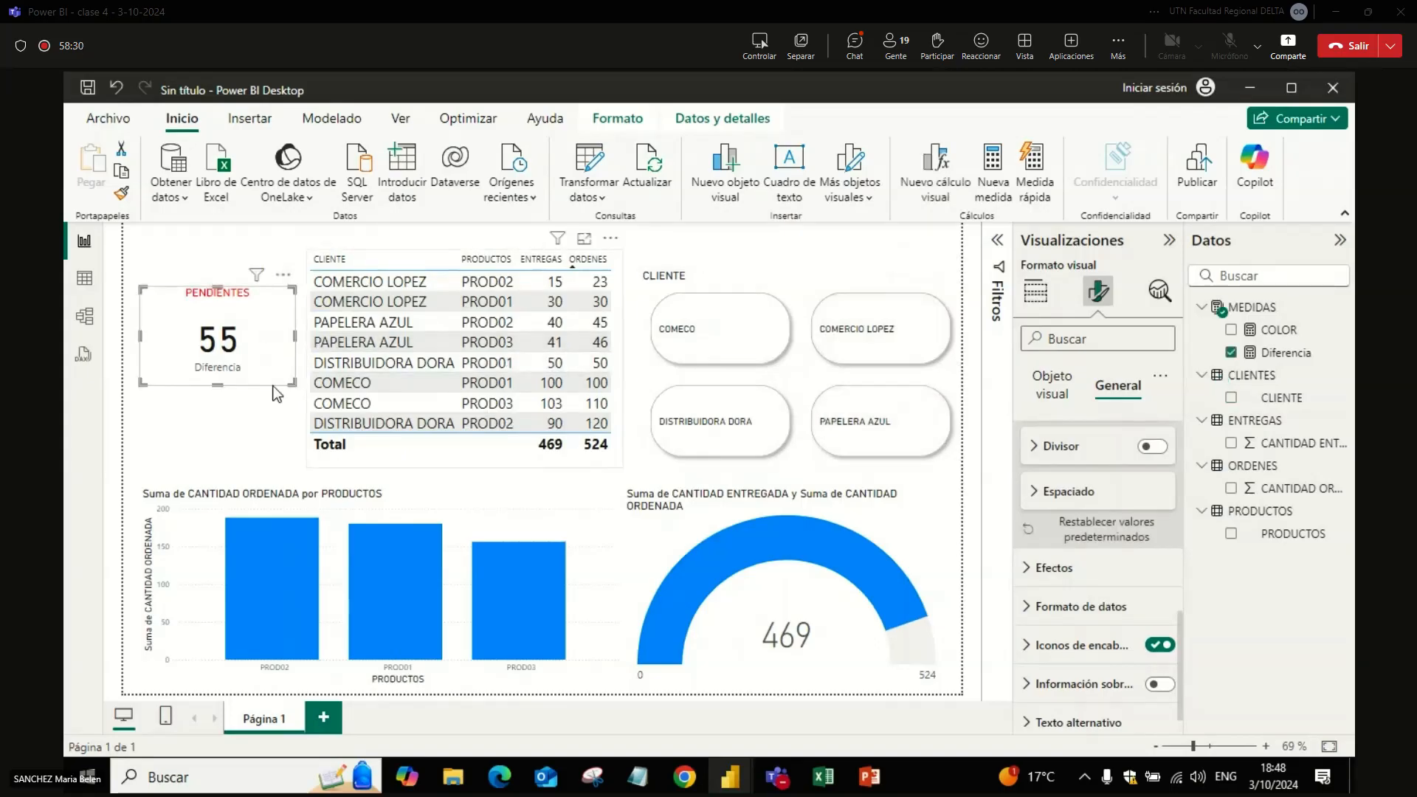
pyautogui.hotkey('ctrl', 'c')
pyautogui.hotkey('ctrl', 'v')
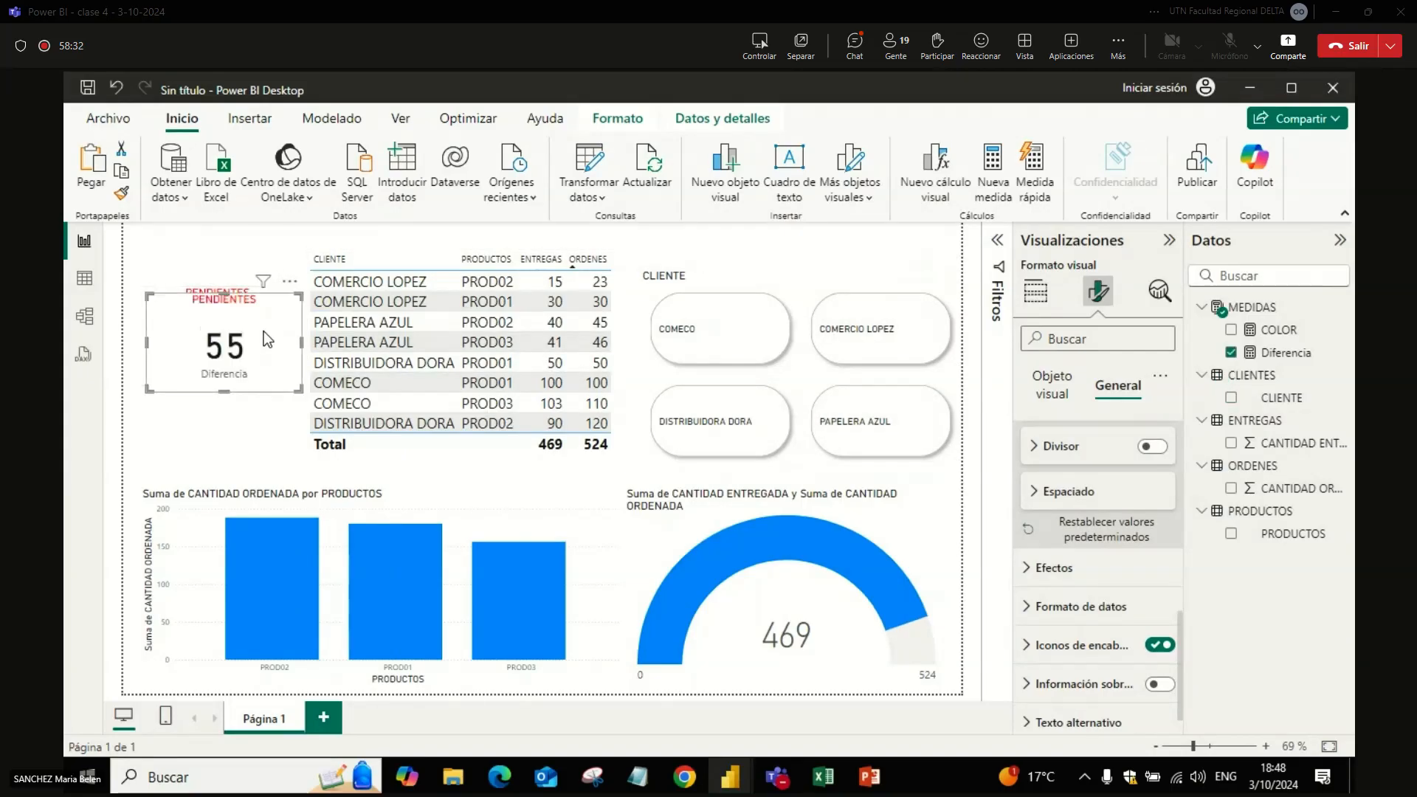
pyautogui.moveTo(267, 339); pyautogui.dragTo(277, 267)
pyautogui.click(243, 347)
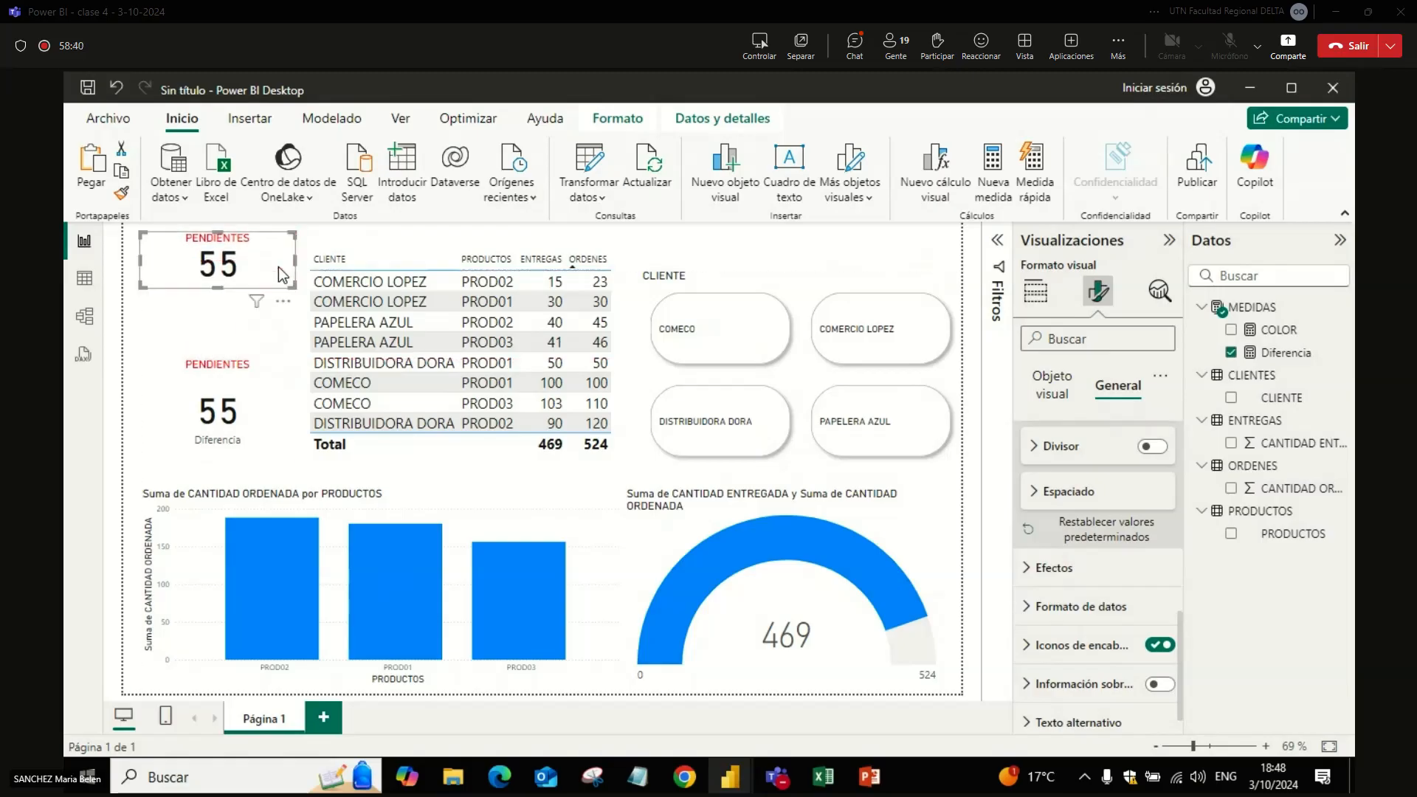
# Step: Remove the conditional text colour from the lower PENDIENTES card's title
pyautogui.click(271, 397)
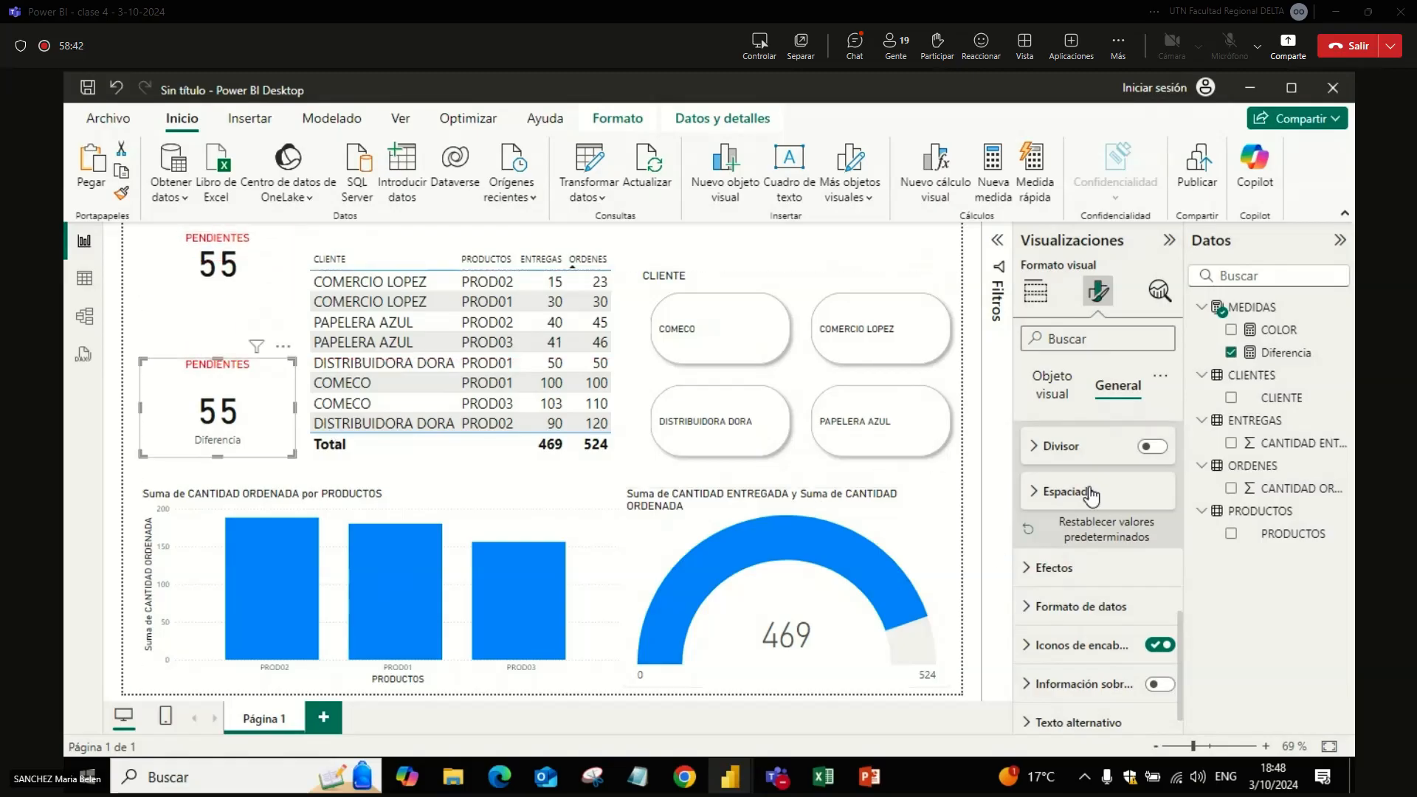
pyautogui.moveTo(1181, 670); pyautogui.dragTo(1167, 483)
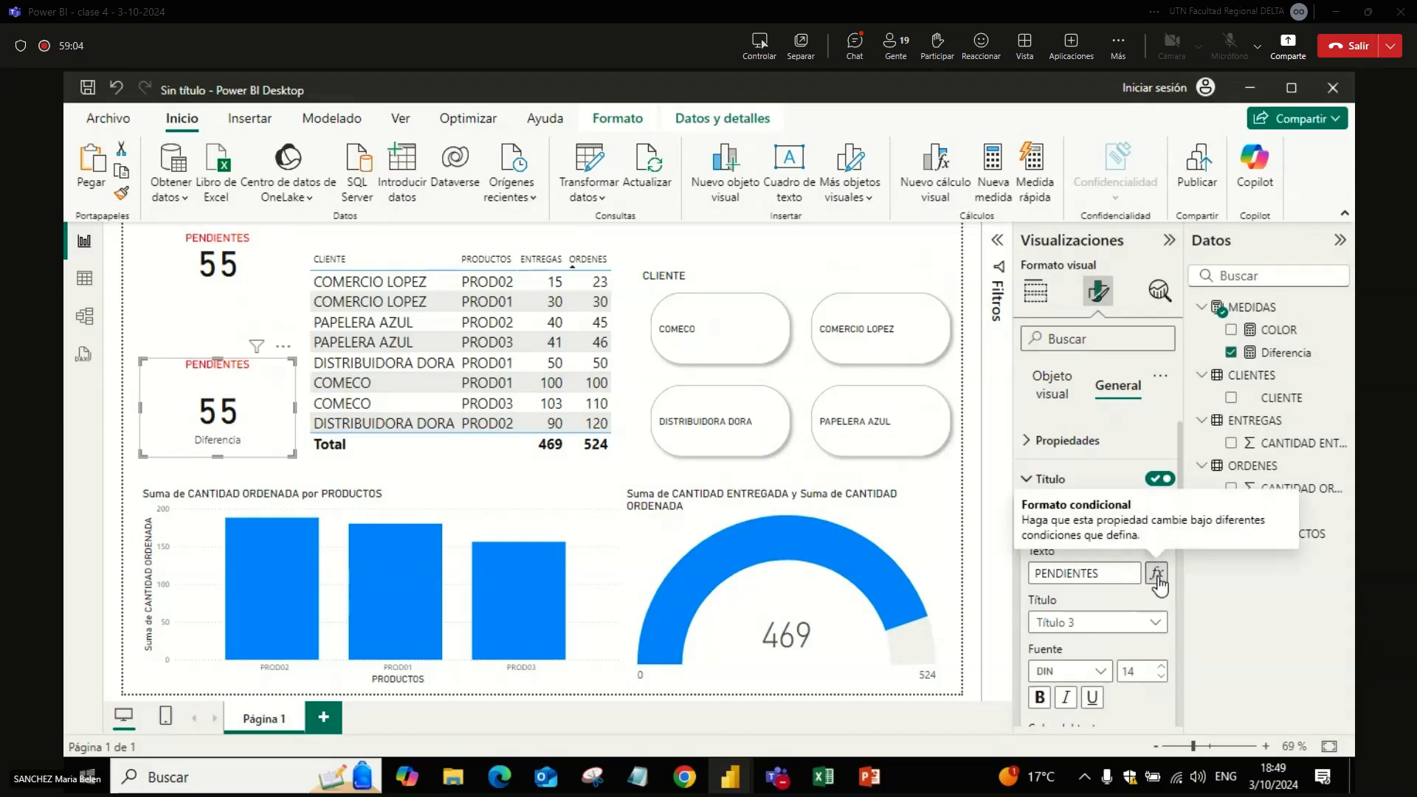
pyautogui.scroll(-3, 1181, 508)
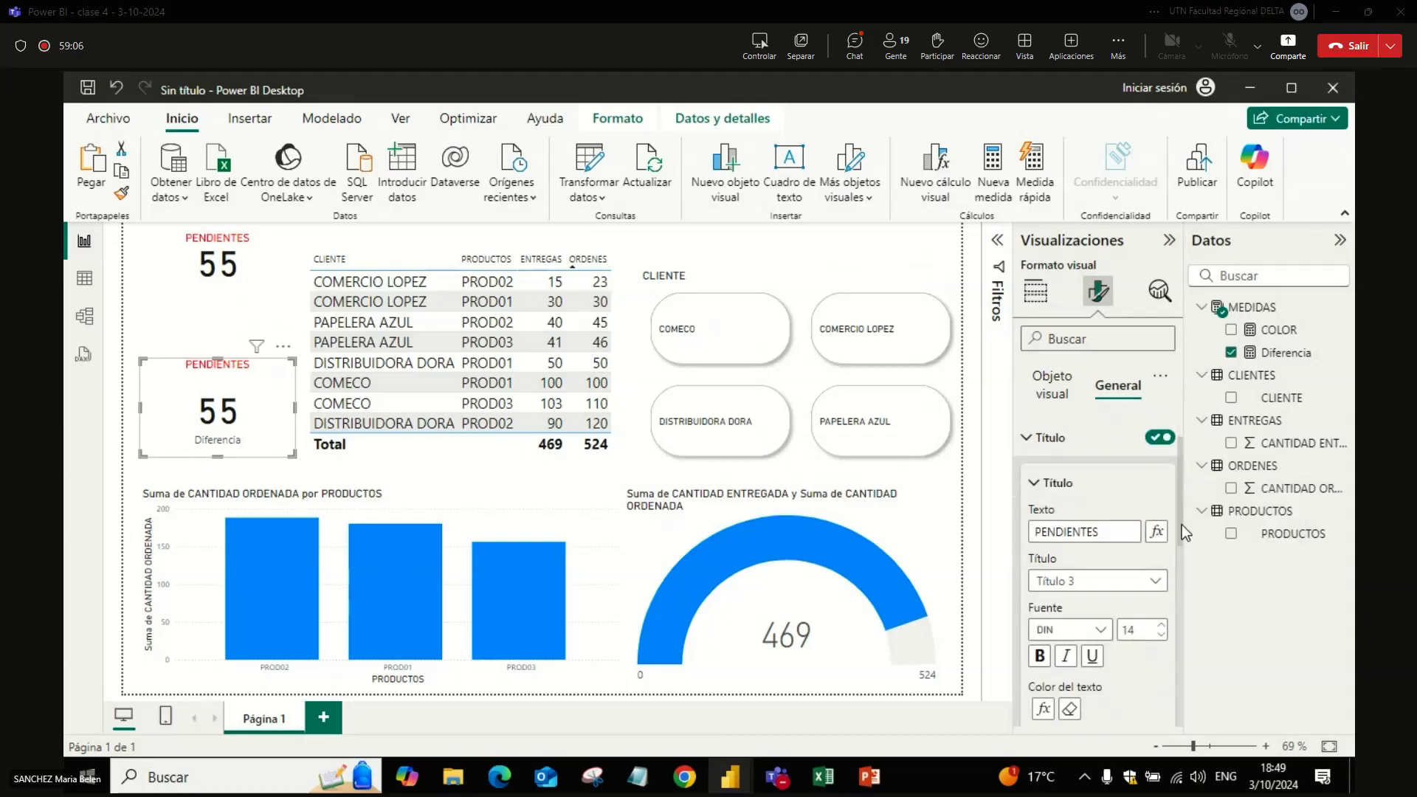
pyautogui.click(1070, 633)
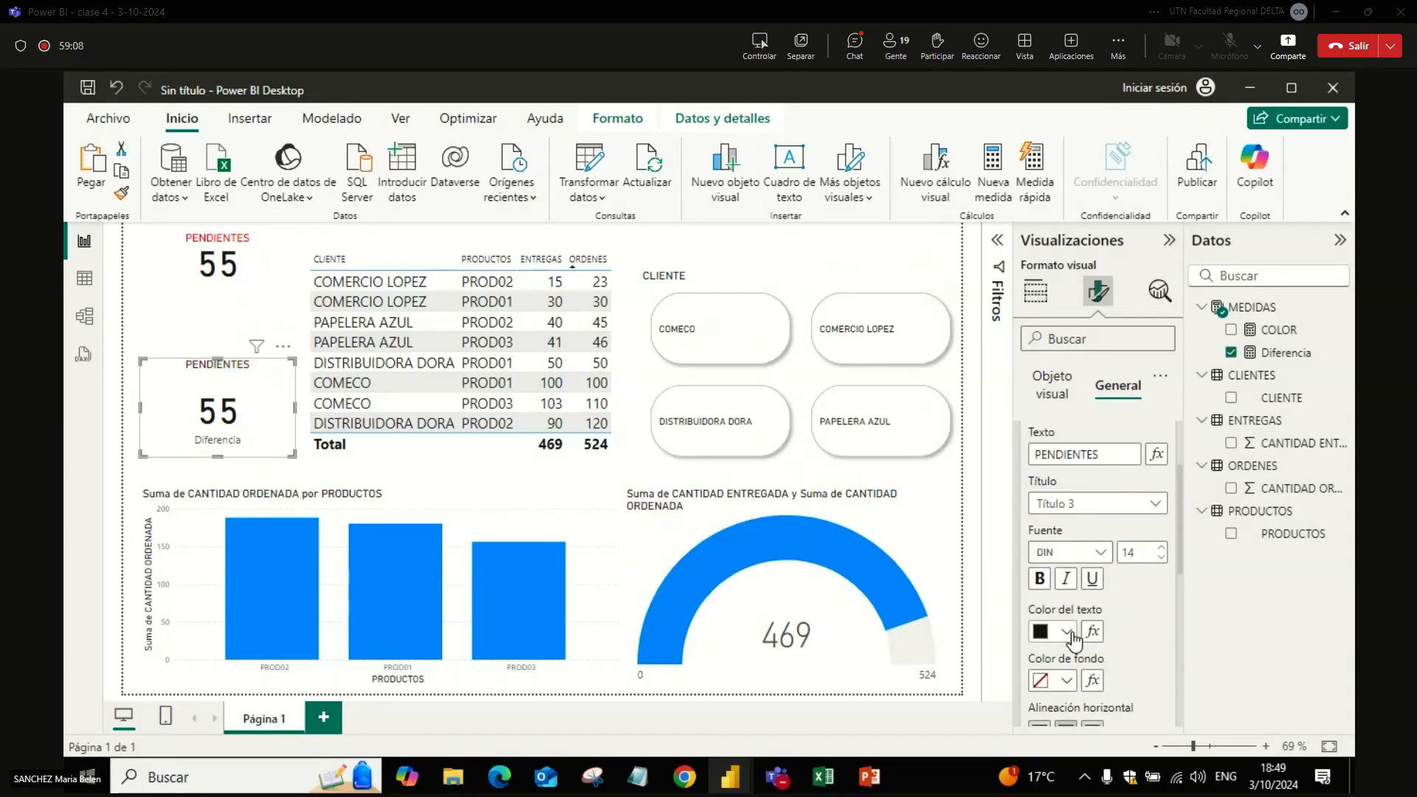
# Step: Colour the lower card's title background conditionally with the Valor de campo style based on the COLOR measure
pyautogui.click(1065, 681)
pyautogui.click(1092, 681)
pyautogui.click(1093, 680)
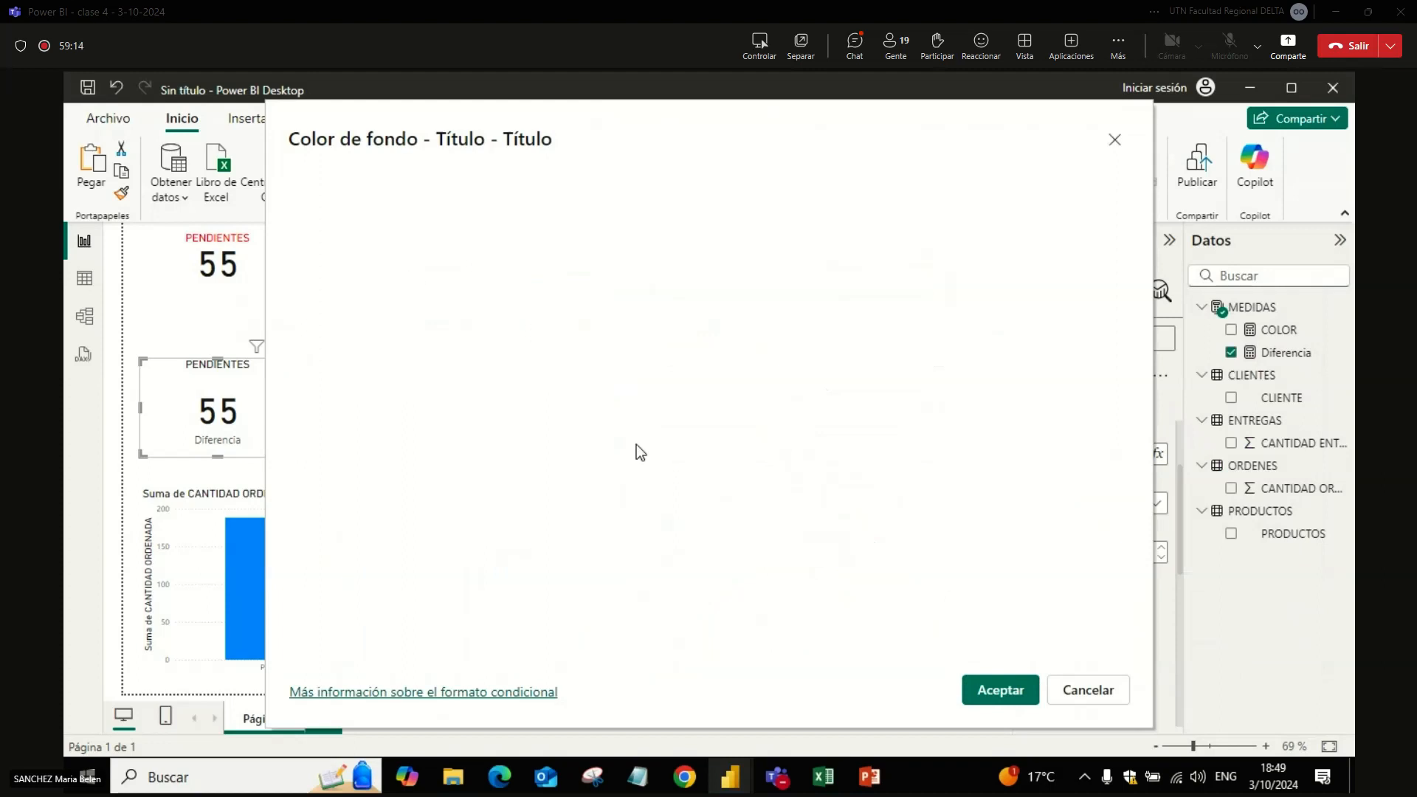
pyautogui.click(405, 215)
pyautogui.click(385, 307)
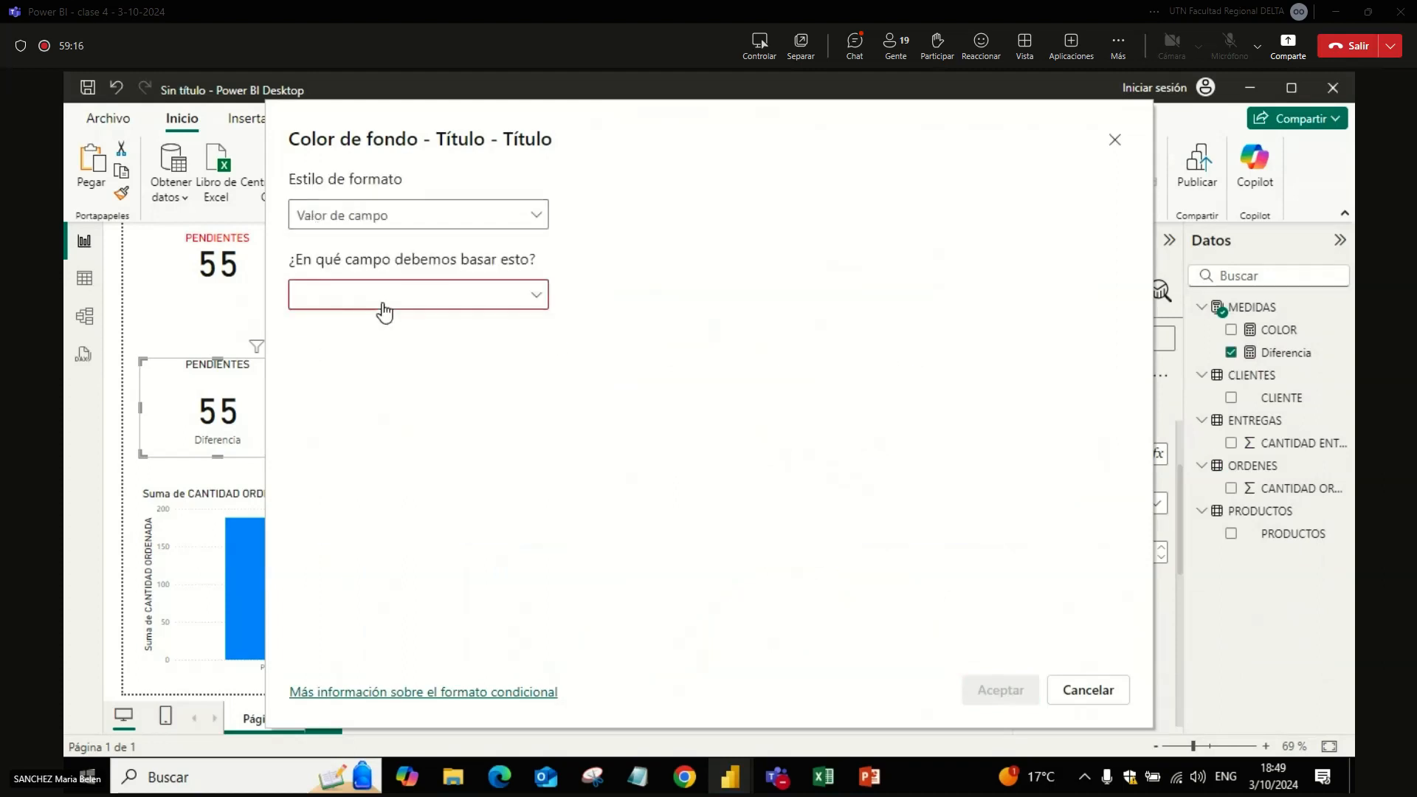
pyautogui.click(367, 301)
pyautogui.click(326, 361)
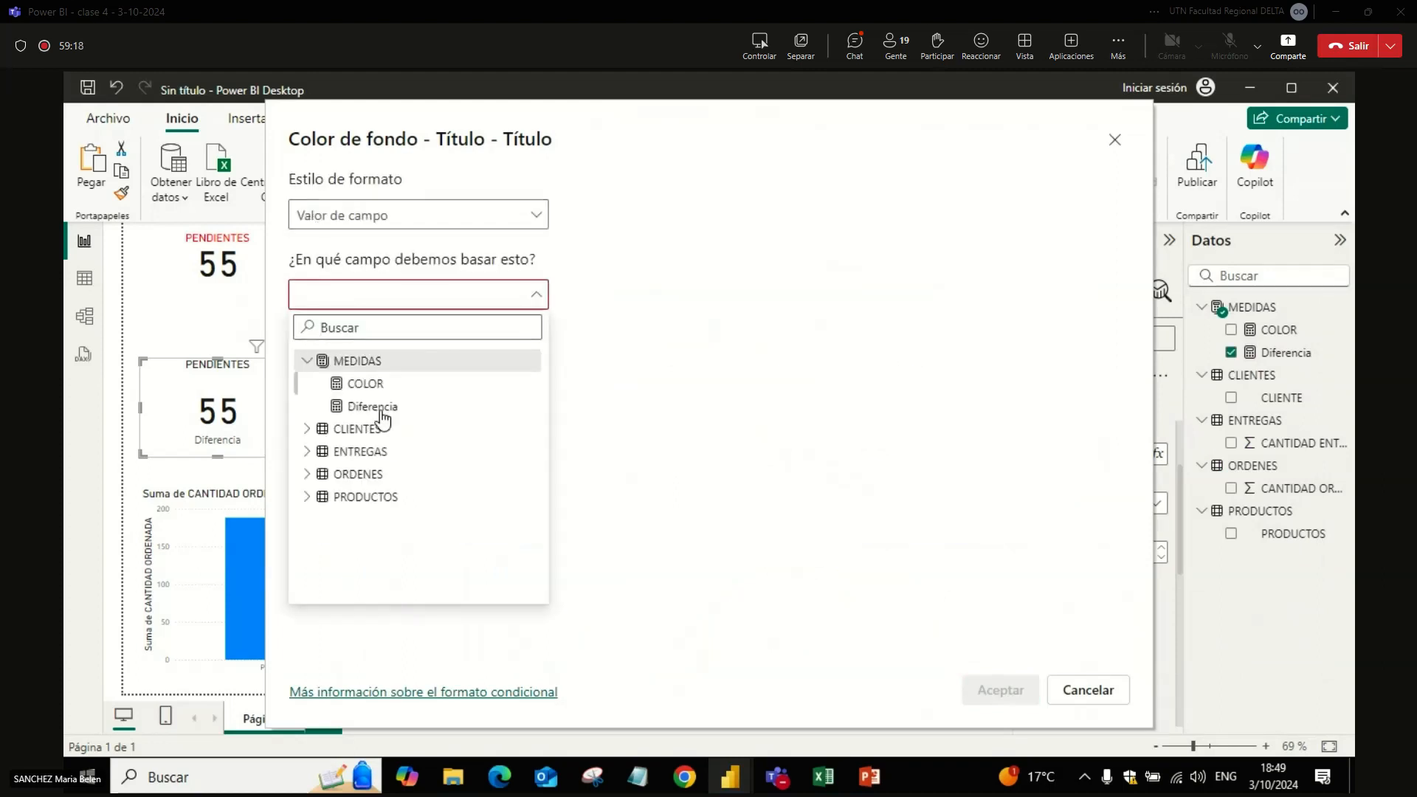
pyautogui.click(375, 386)
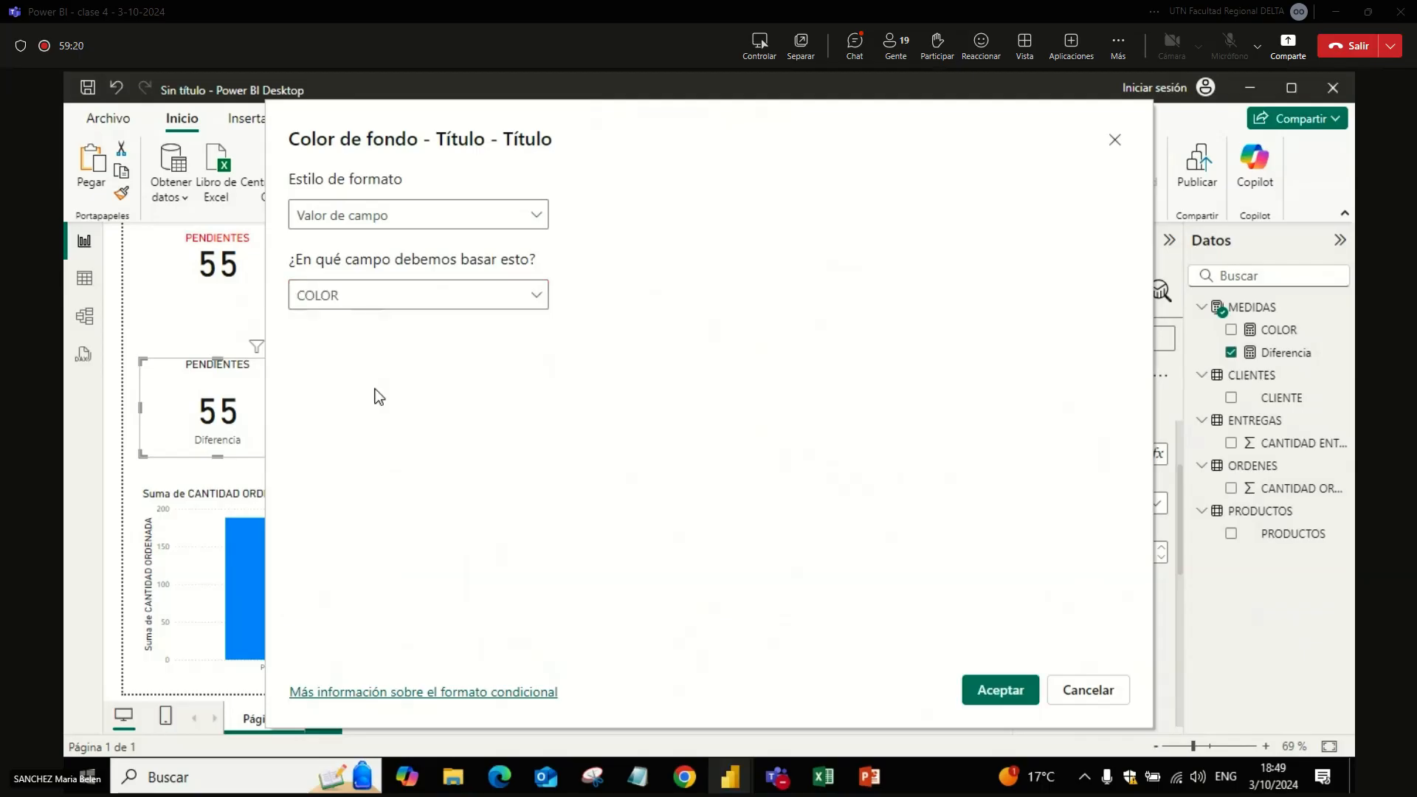
pyautogui.click(1005, 692)
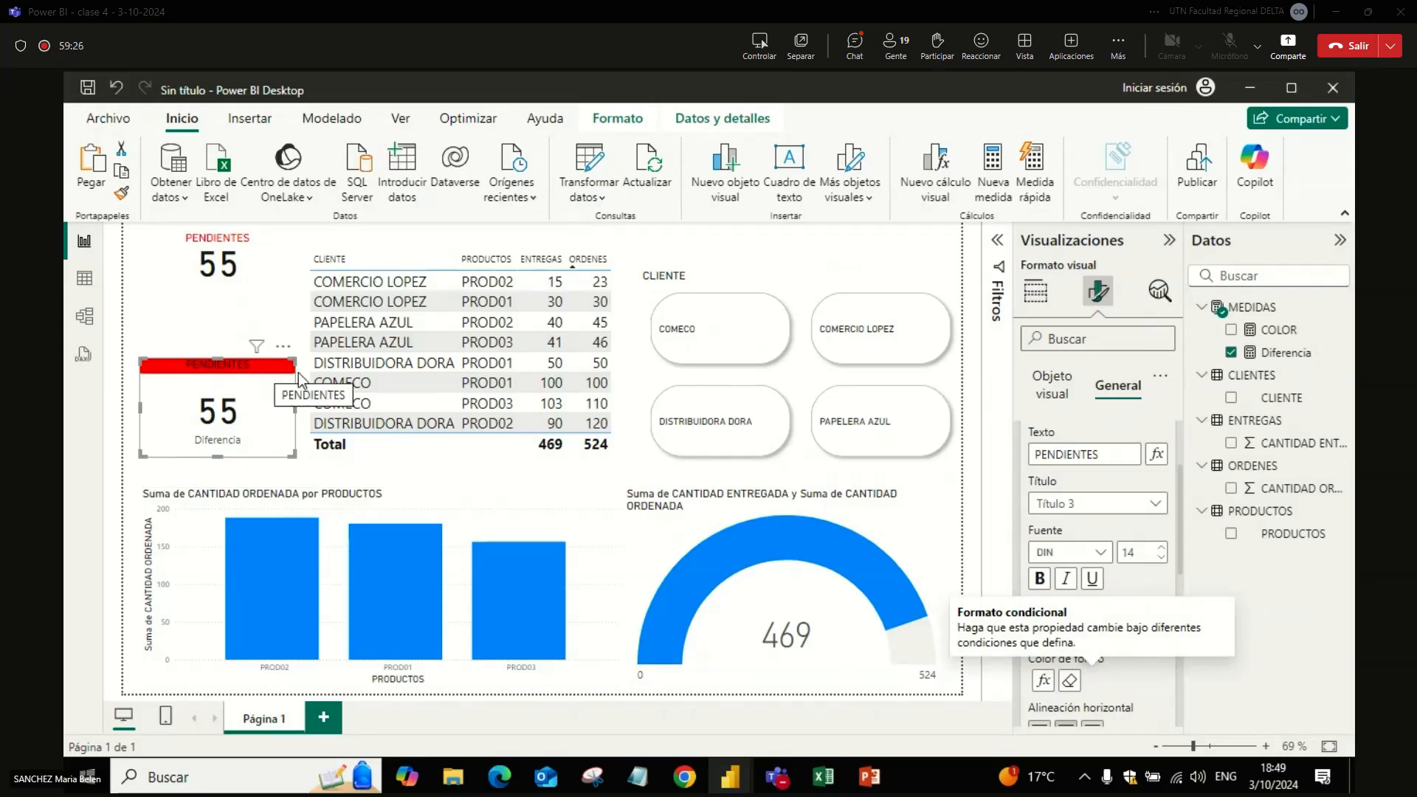
# Step: Try to colour the lower PENDIENTES card's callout value conditionally with the Valor de campo style based on the Diferencia measure
pyautogui.moveTo(1181, 509); pyautogui.dragTo(1207, 644)
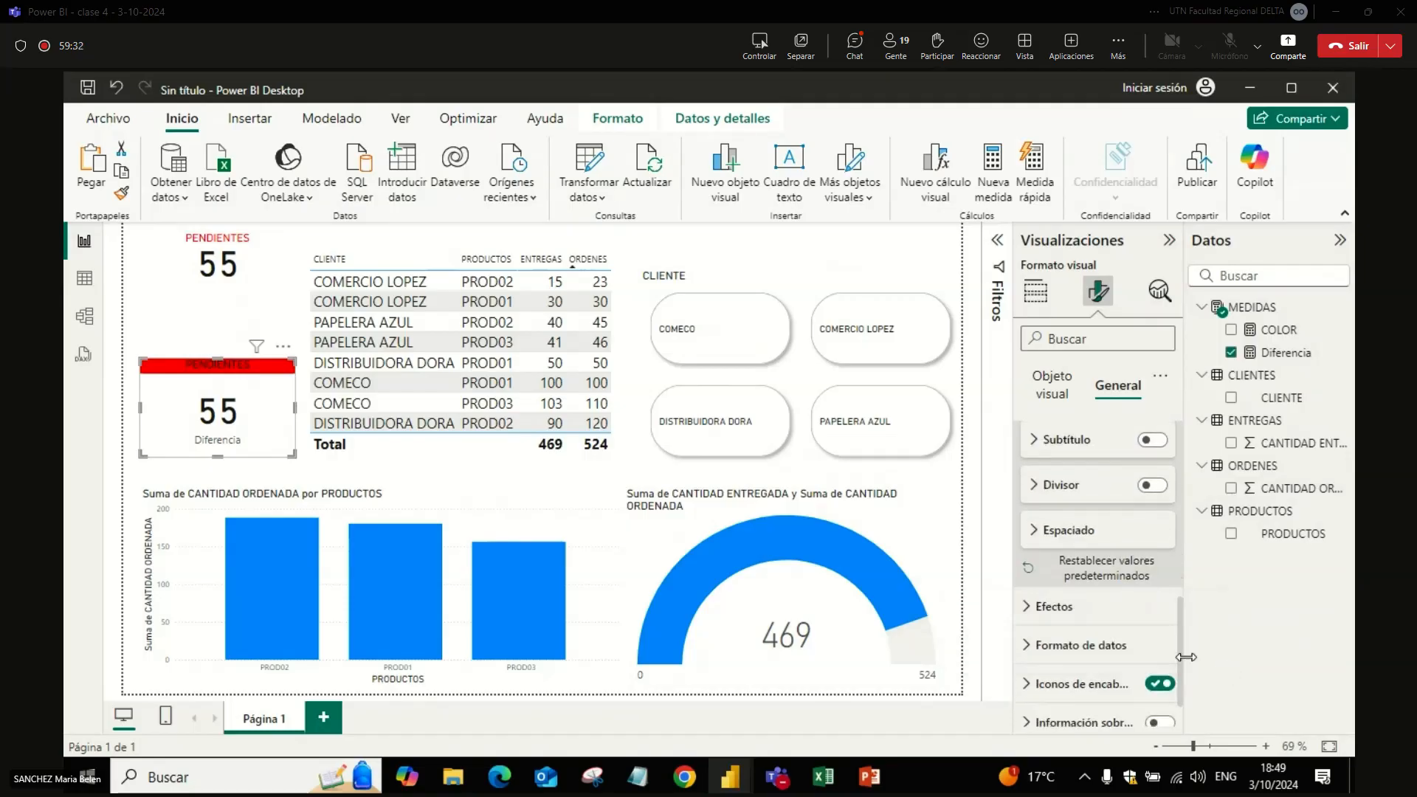
pyautogui.moveTo(1180, 640); pyautogui.dragTo(1174, 478)
pyautogui.click(1051, 481)
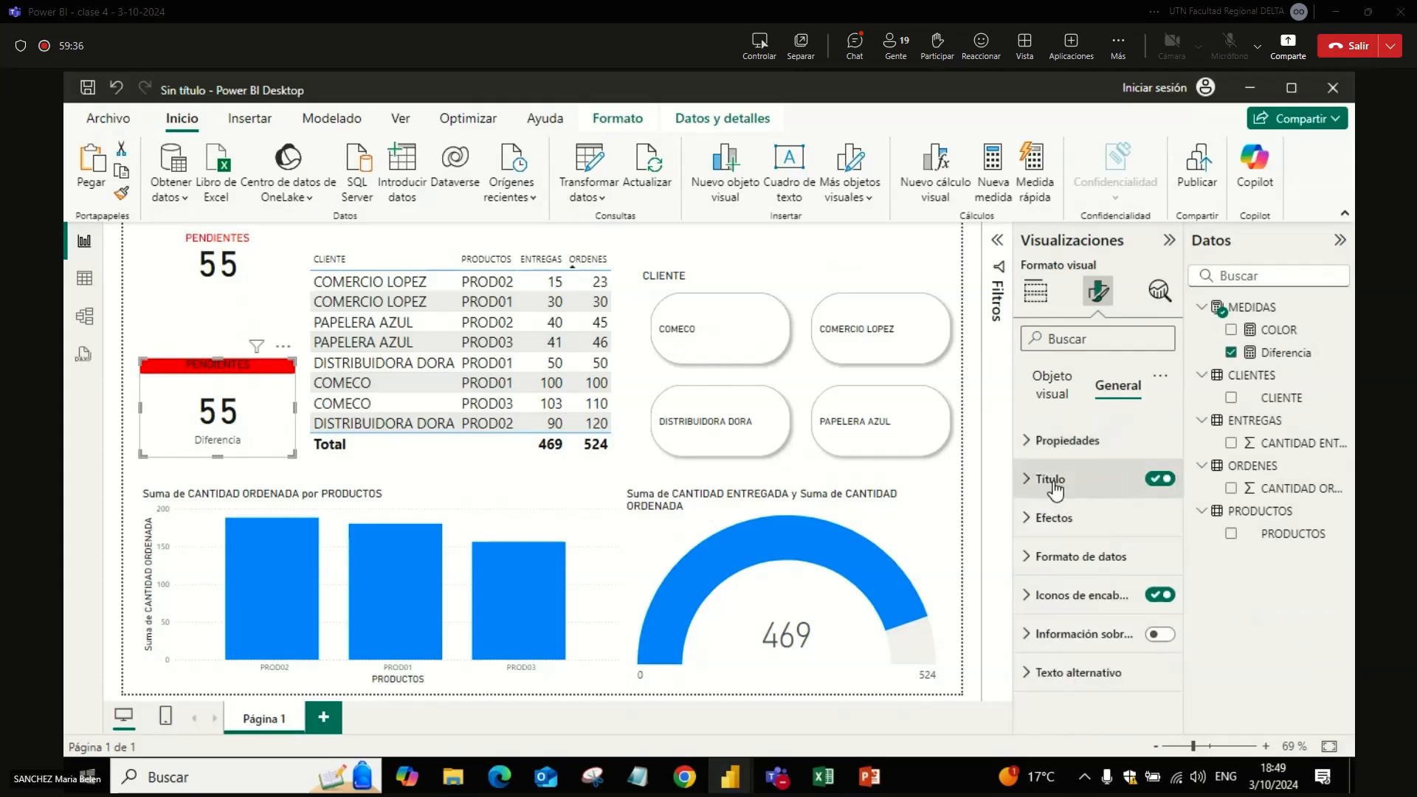
pyautogui.click(1053, 399)
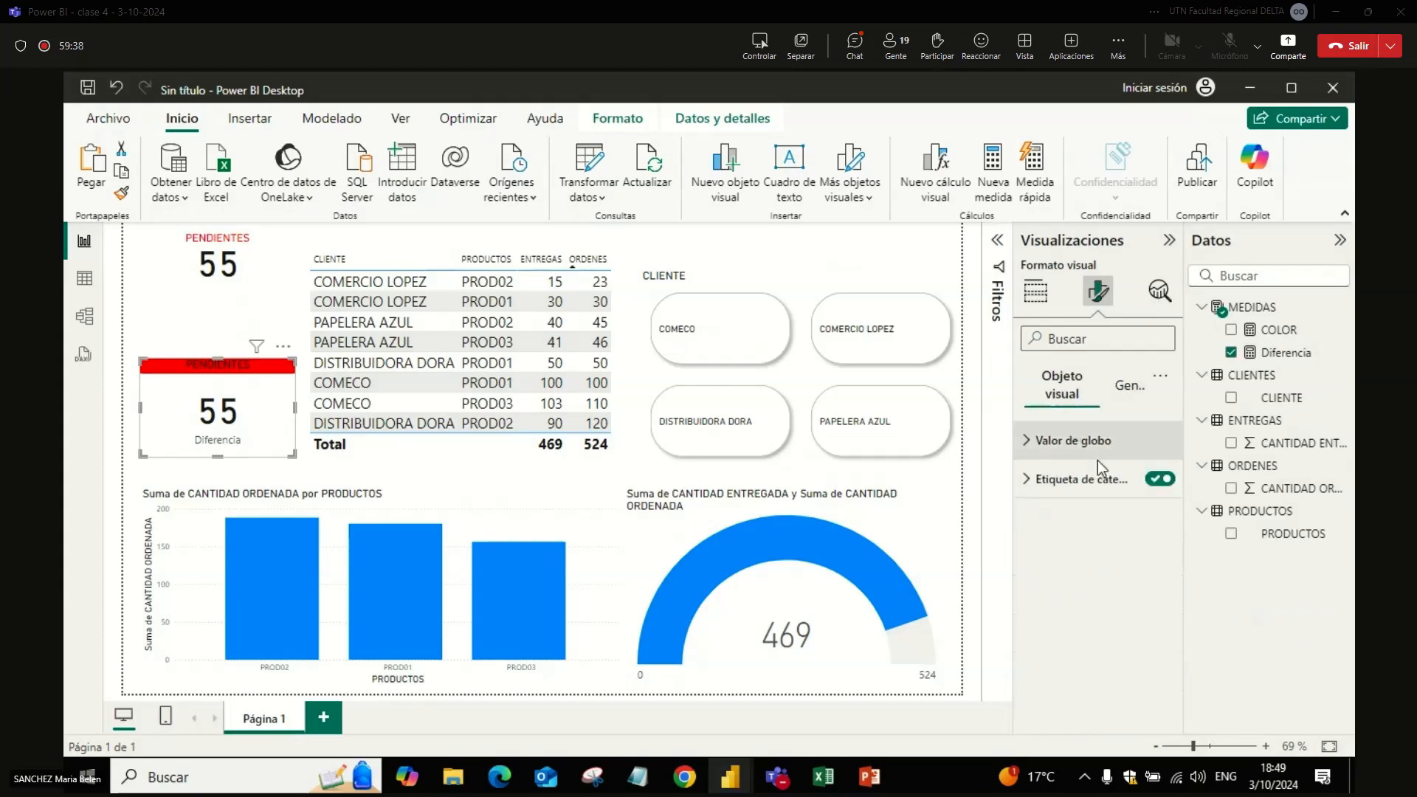
pyautogui.click(1043, 443)
pyautogui.click(1088, 583)
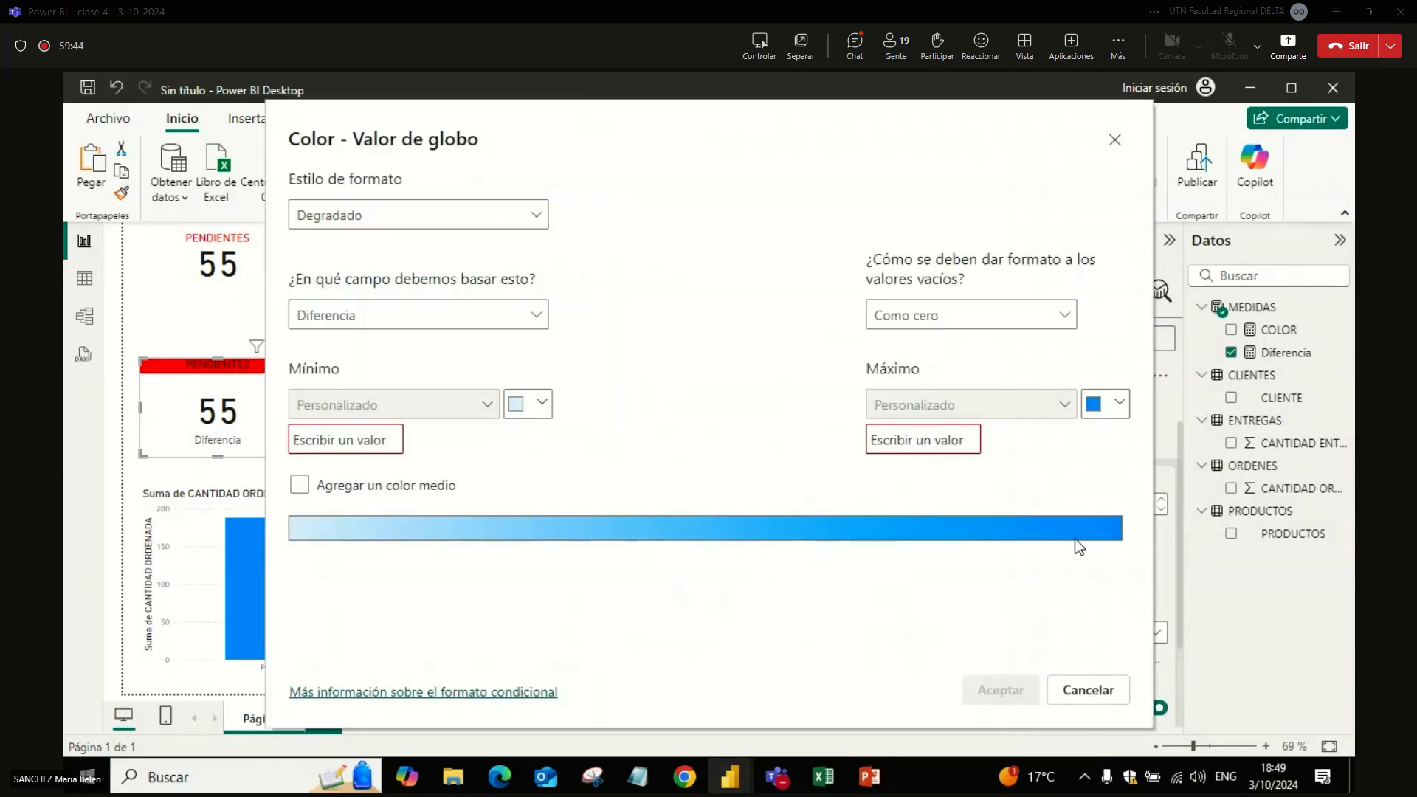
pyautogui.click(490, 220)
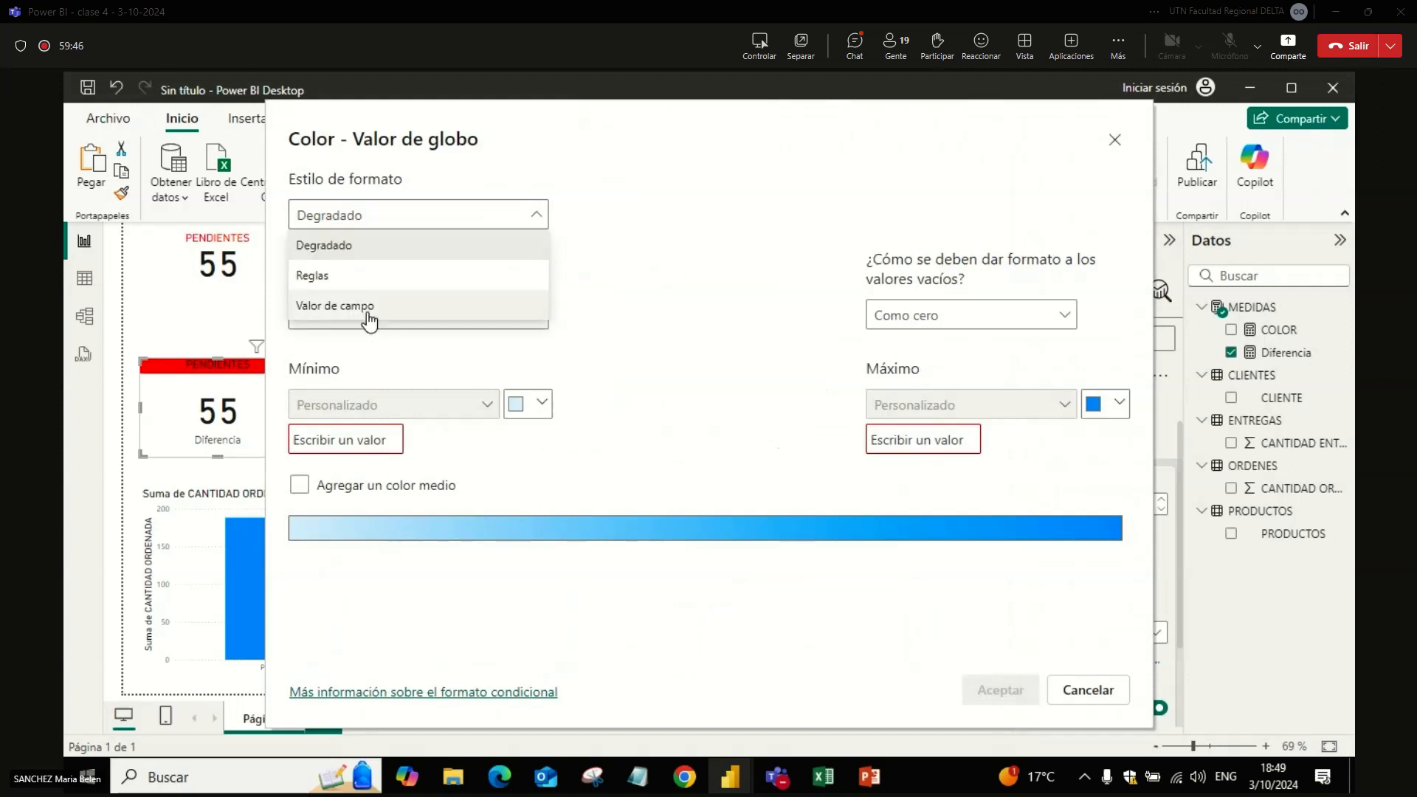
pyautogui.click(369, 306)
pyautogui.click(368, 299)
pyautogui.click(309, 363)
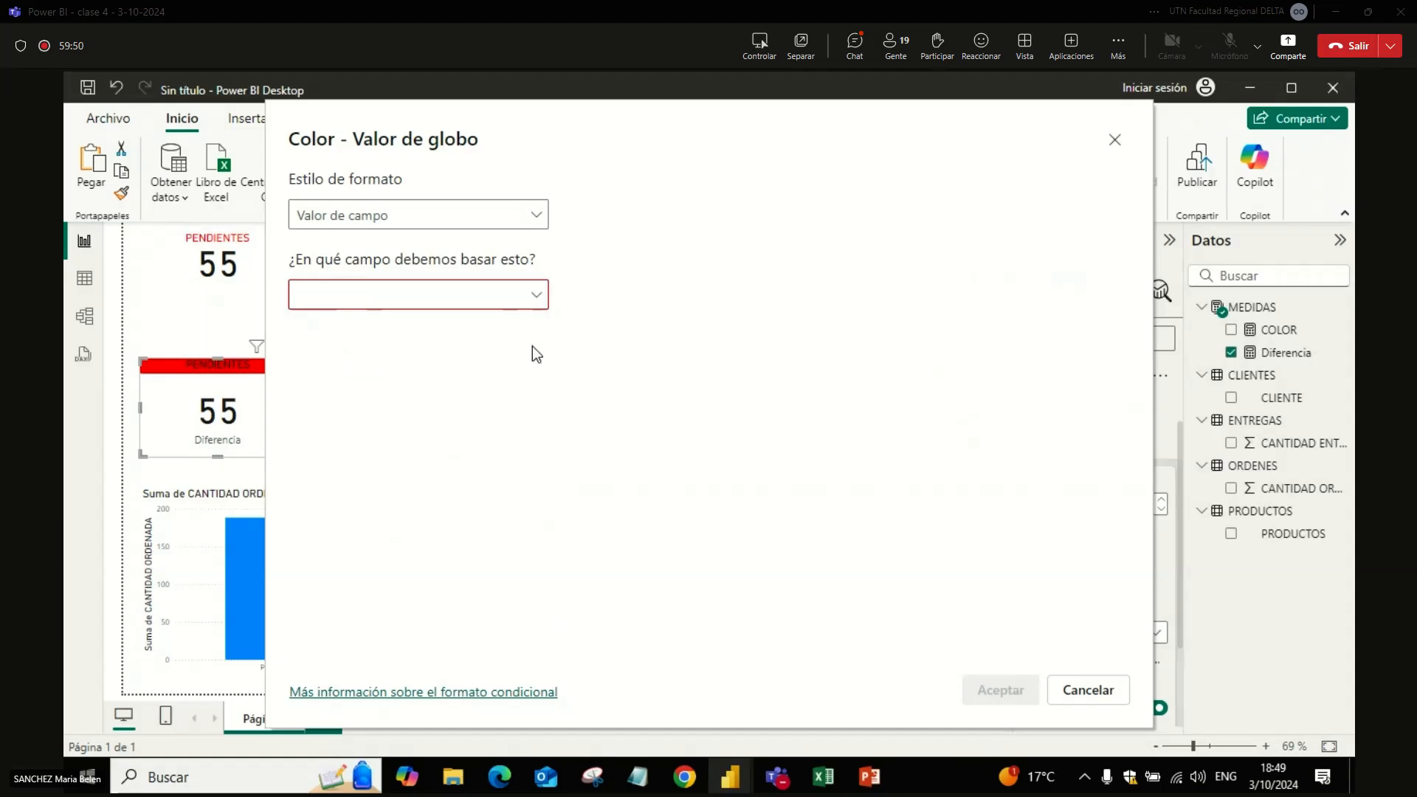
pyautogui.click(465, 299)
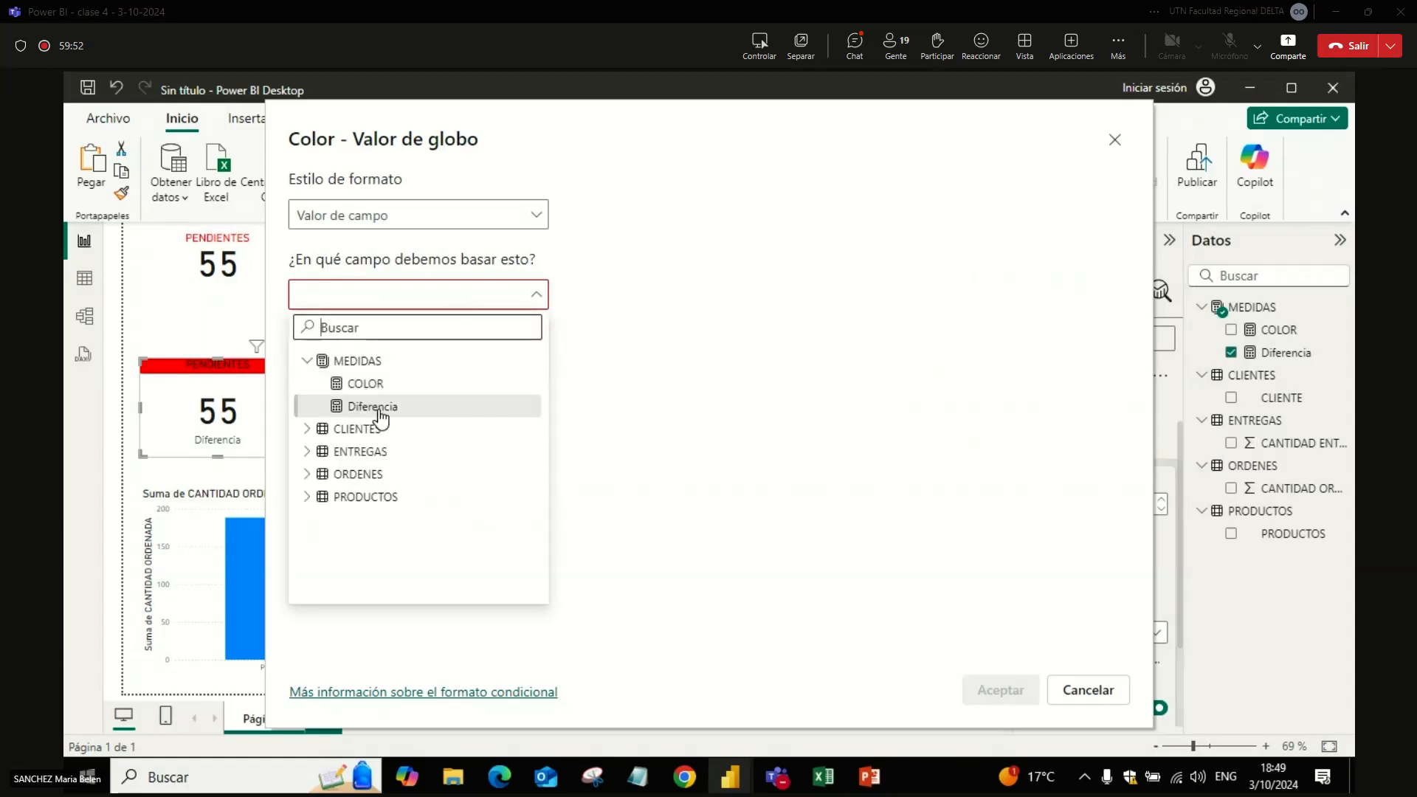
pyautogui.click(366, 406)
pyautogui.click(399, 310)
pyautogui.click(385, 406)
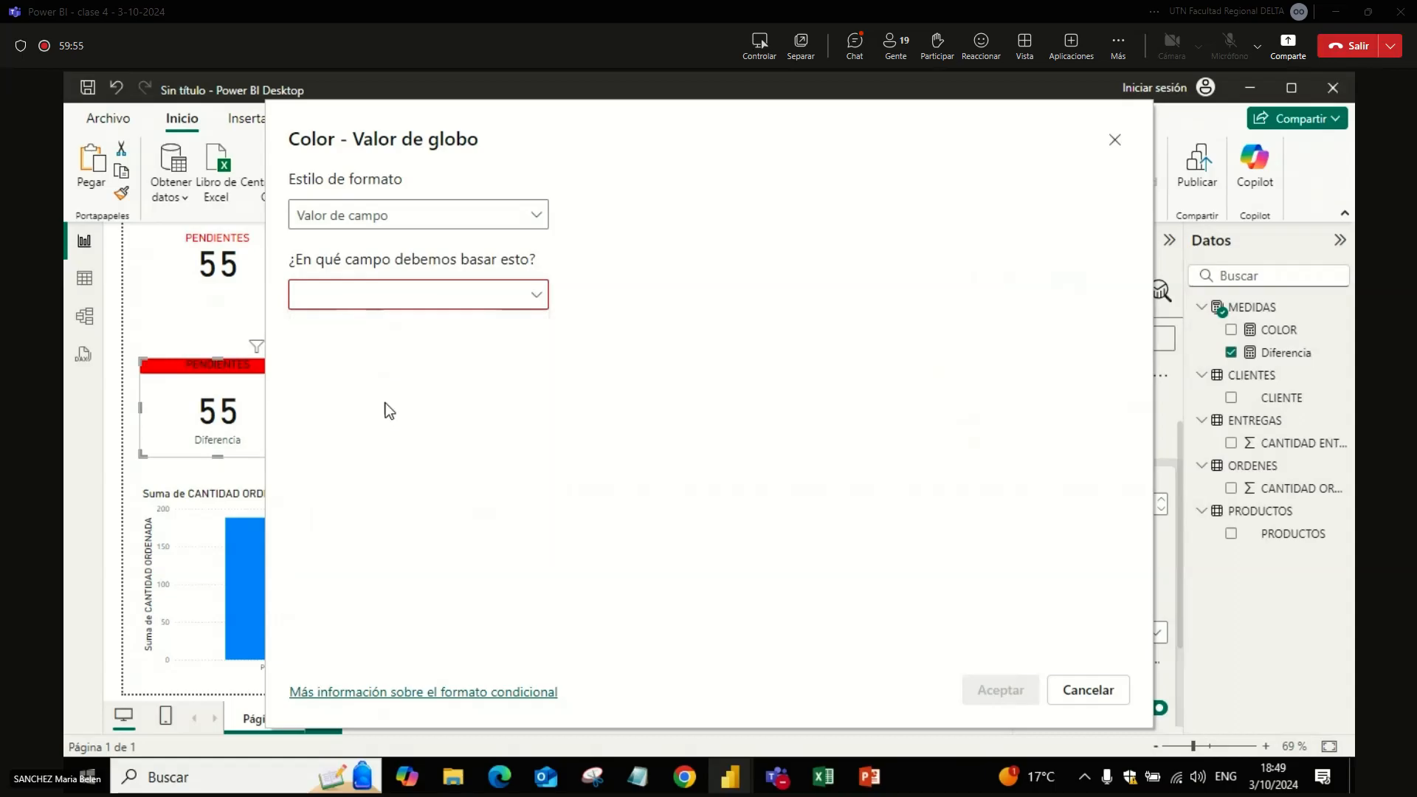
pyautogui.click(372, 308)
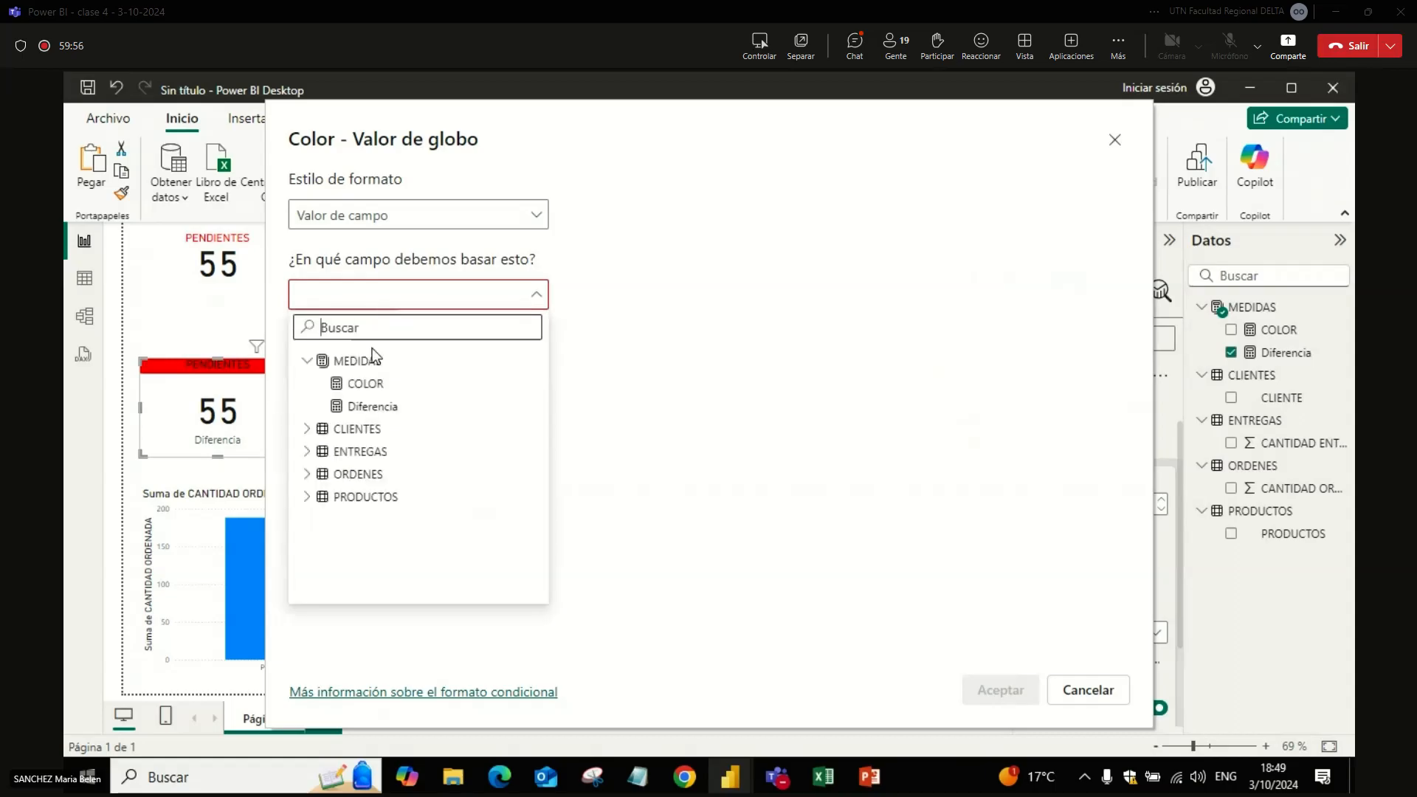
pyautogui.click(375, 408)
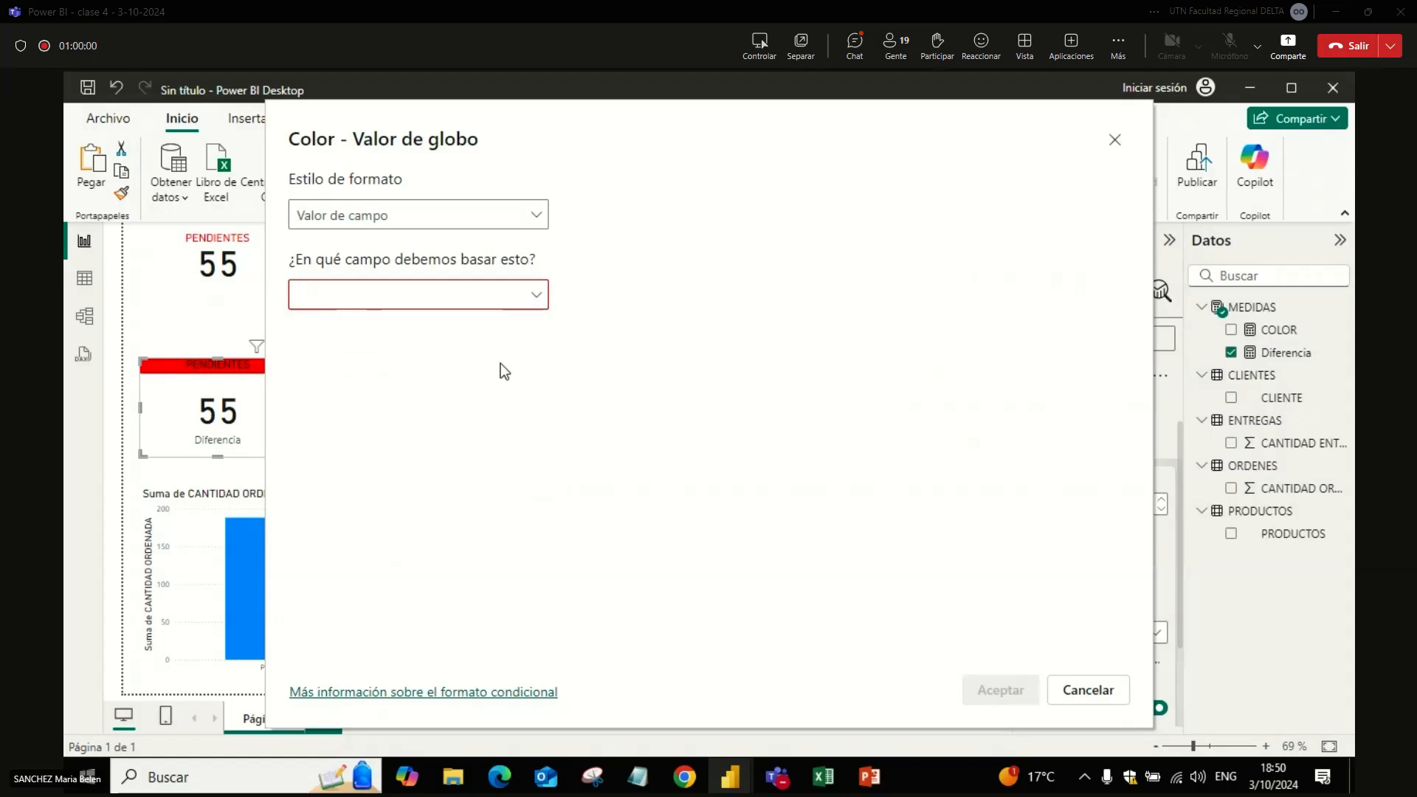
pyautogui.press('Escape')
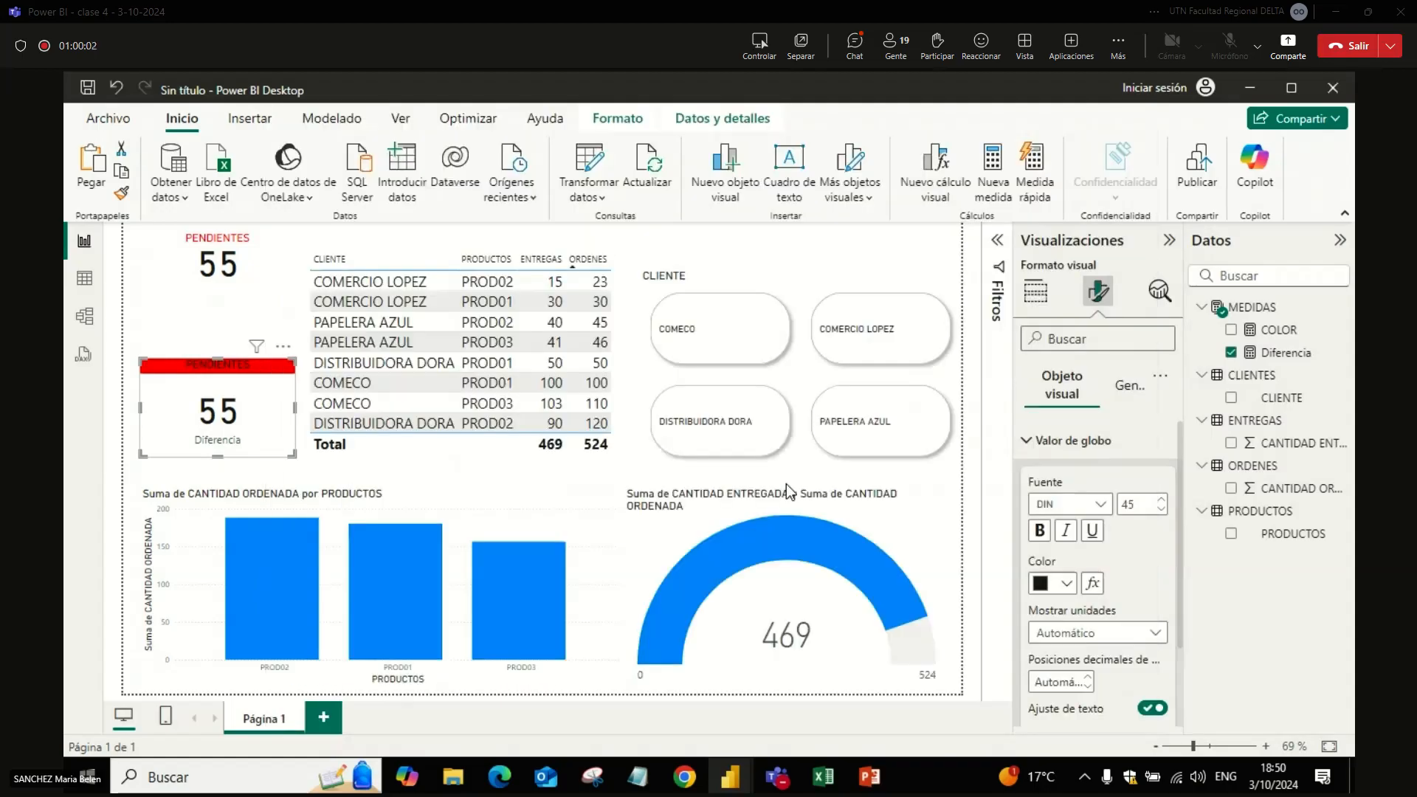
pyautogui.click(1092, 585)
pyautogui.click(485, 210)
pyautogui.click(485, 211)
pyautogui.click(436, 216)
pyautogui.click(401, 304)
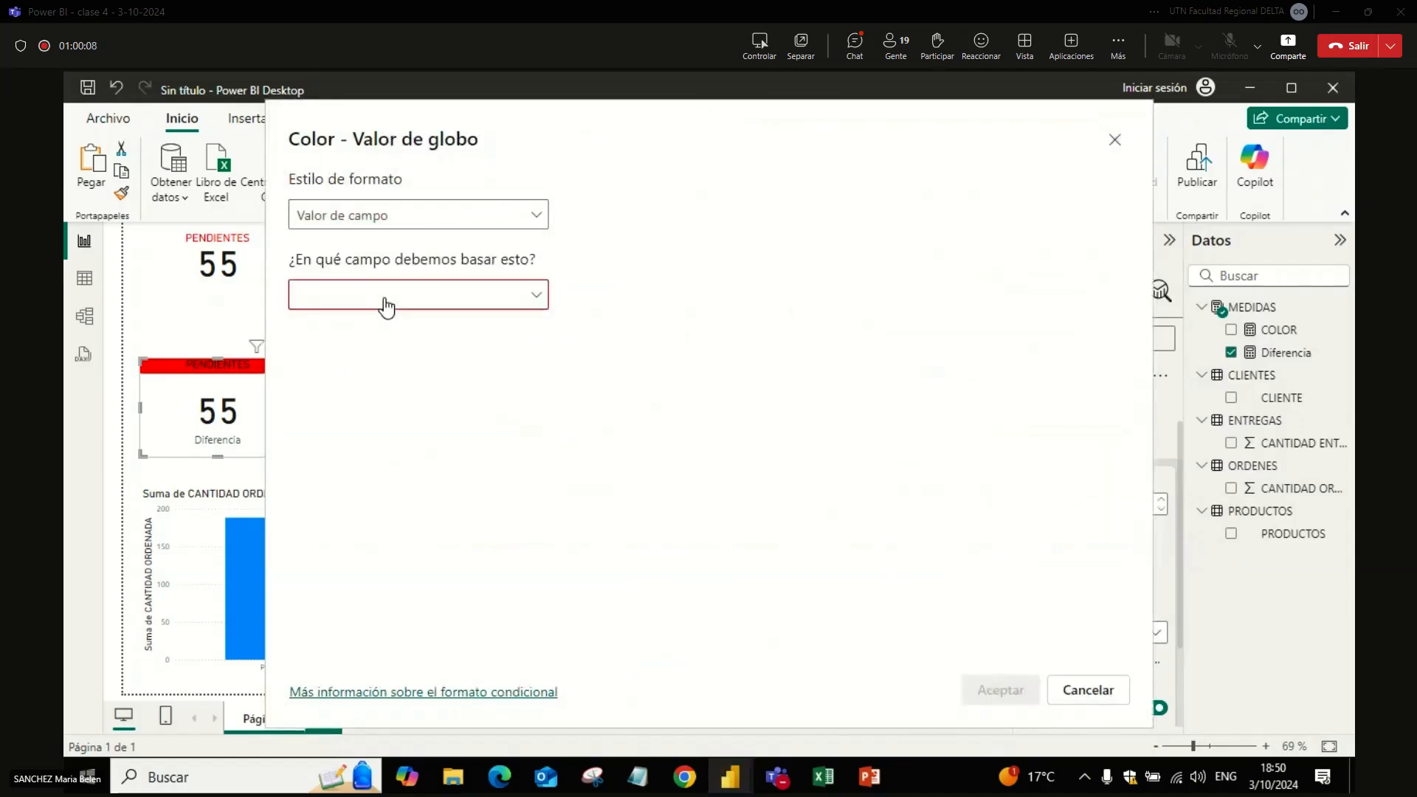
pyautogui.click(371, 299)
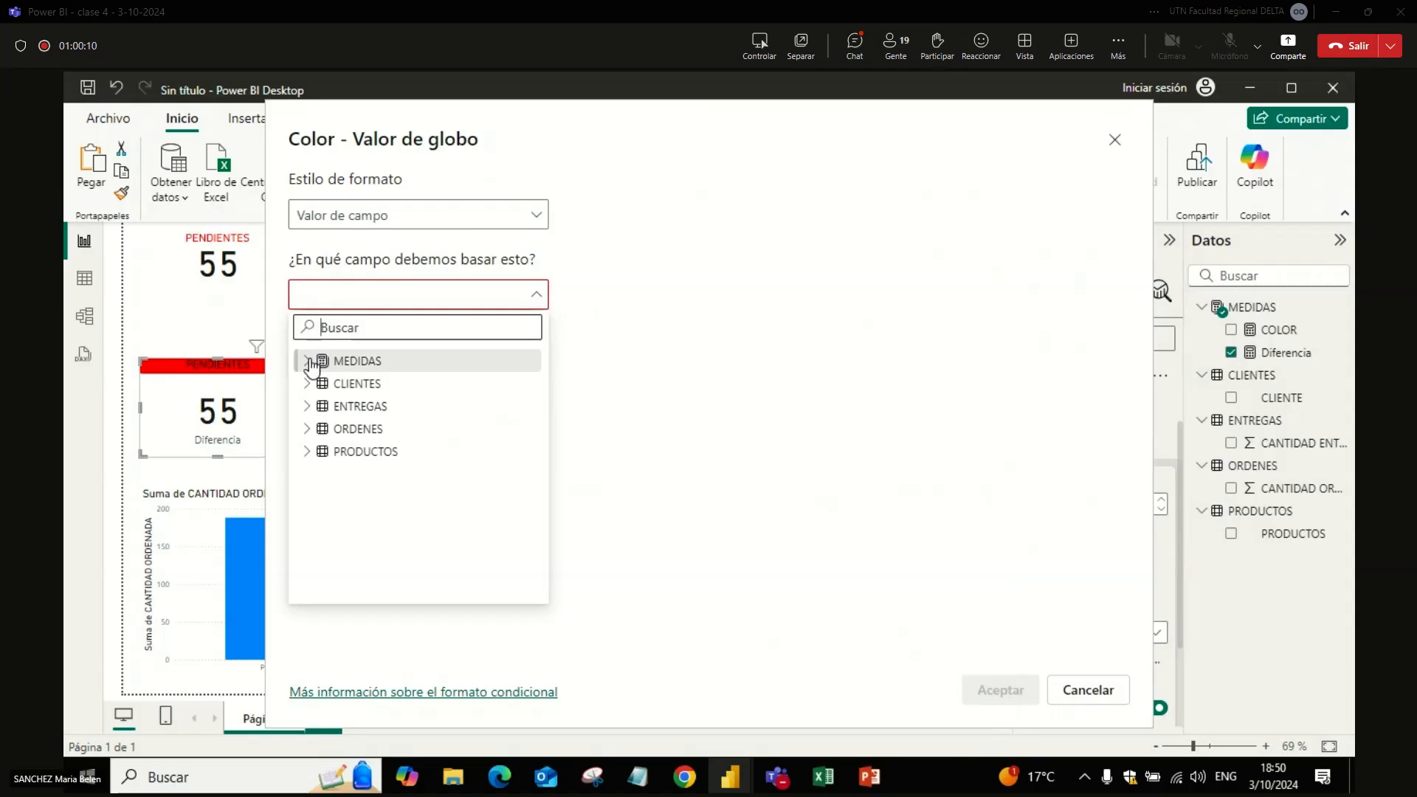
pyautogui.click(324, 362)
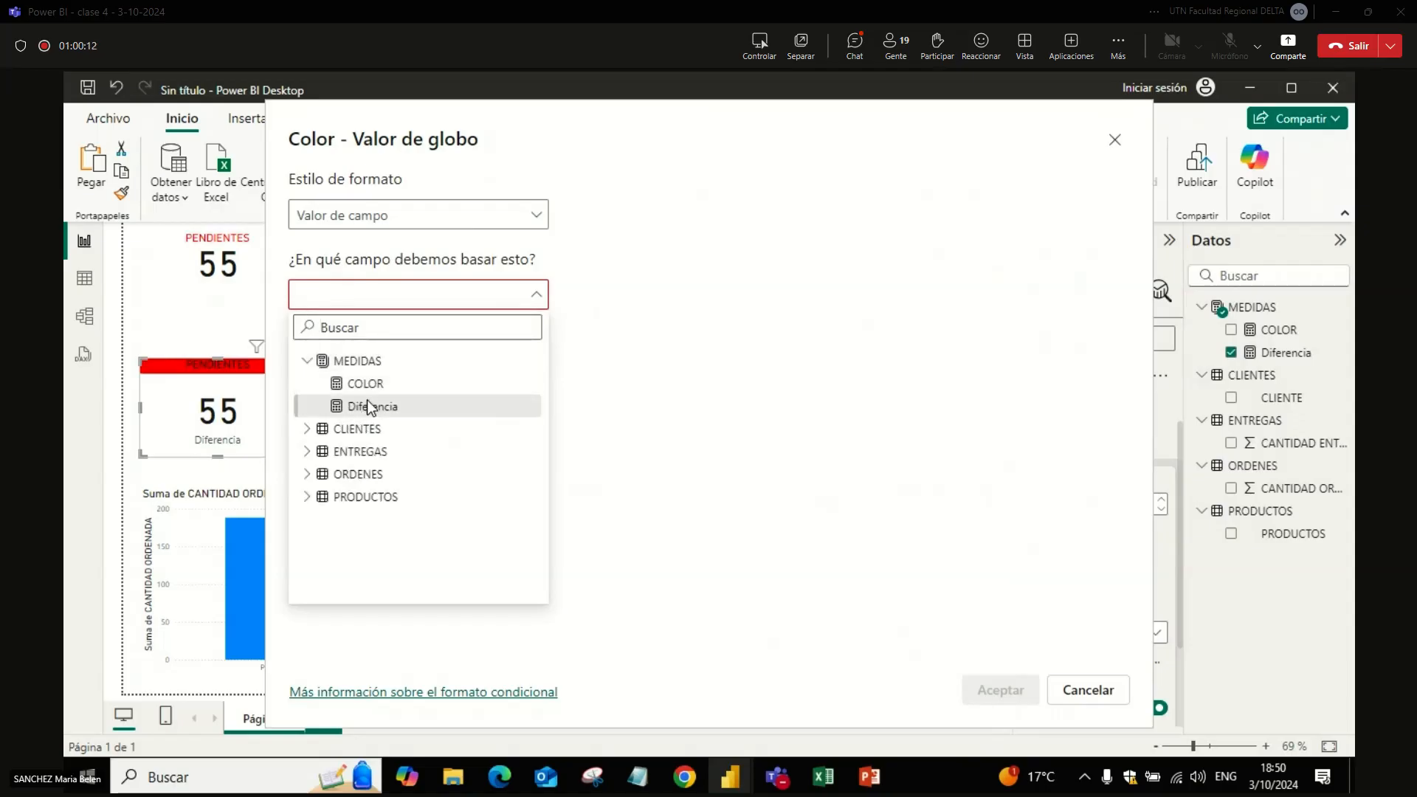
pyautogui.click(870, 597)
pyautogui.click(1068, 690)
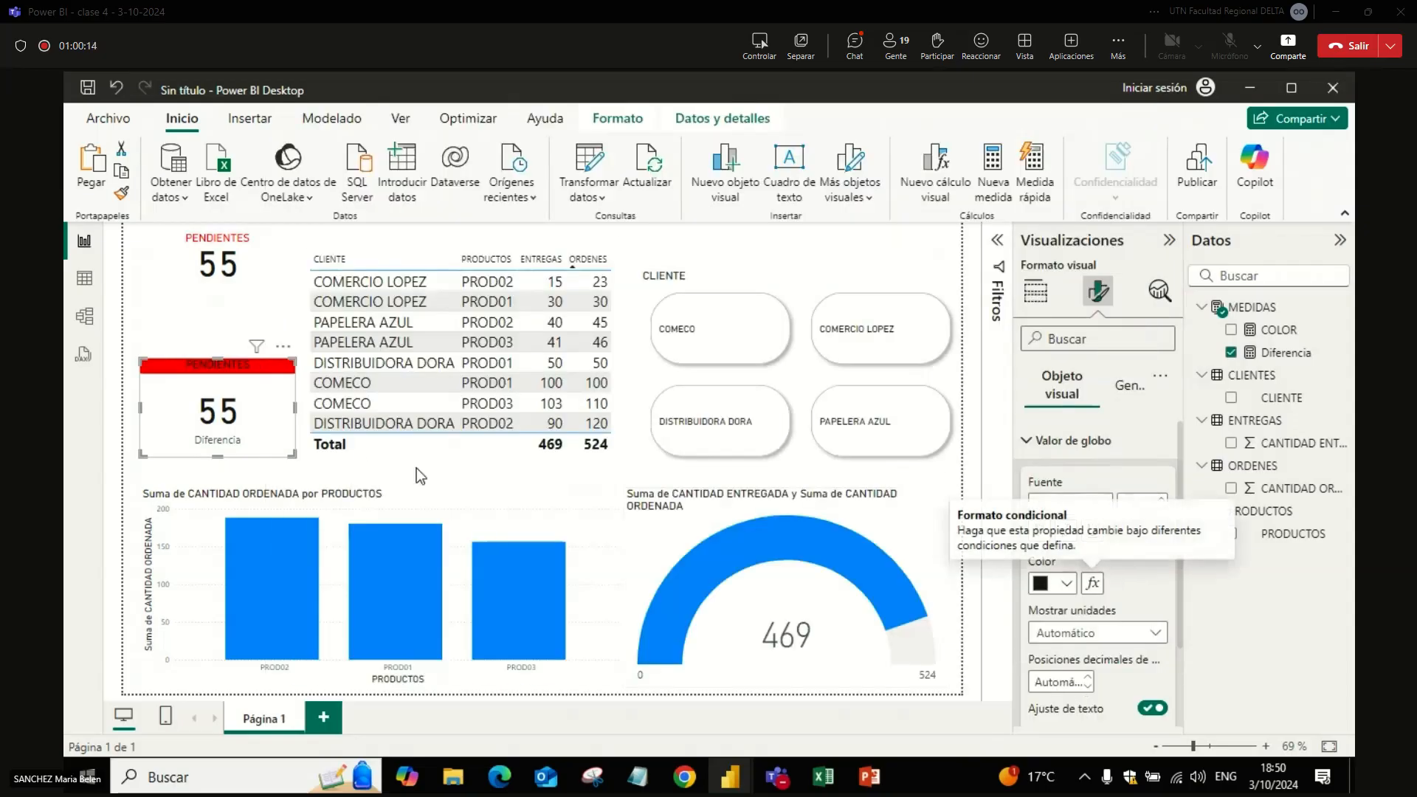
# Step: Move the lower PENDIENTES card directly beneath the upper one and reduce its height
pyautogui.click(302, 476)
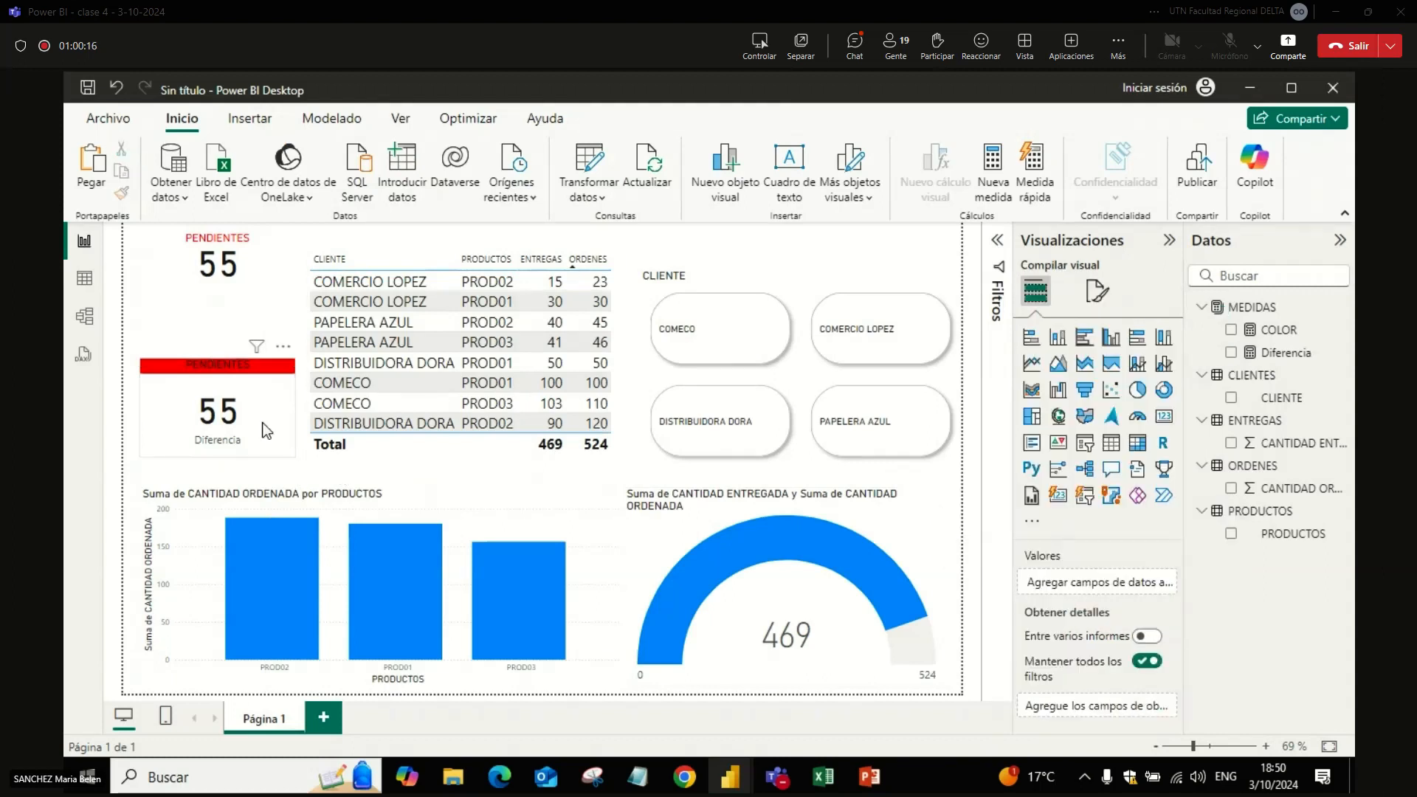
pyautogui.click(272, 411)
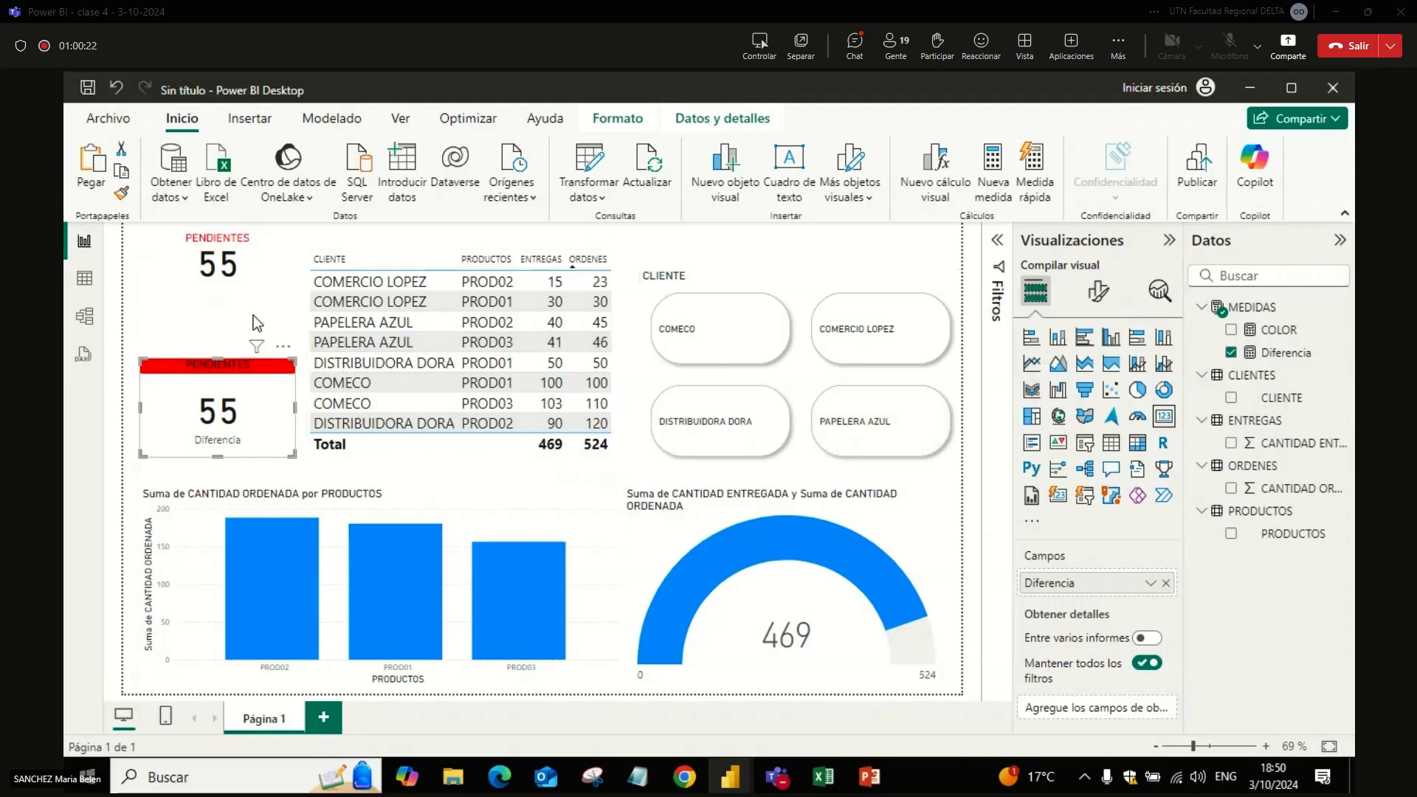
pyautogui.click(254, 276)
pyautogui.click(245, 363)
pyautogui.moveTo(290, 455); pyautogui.dragTo(291, 361)
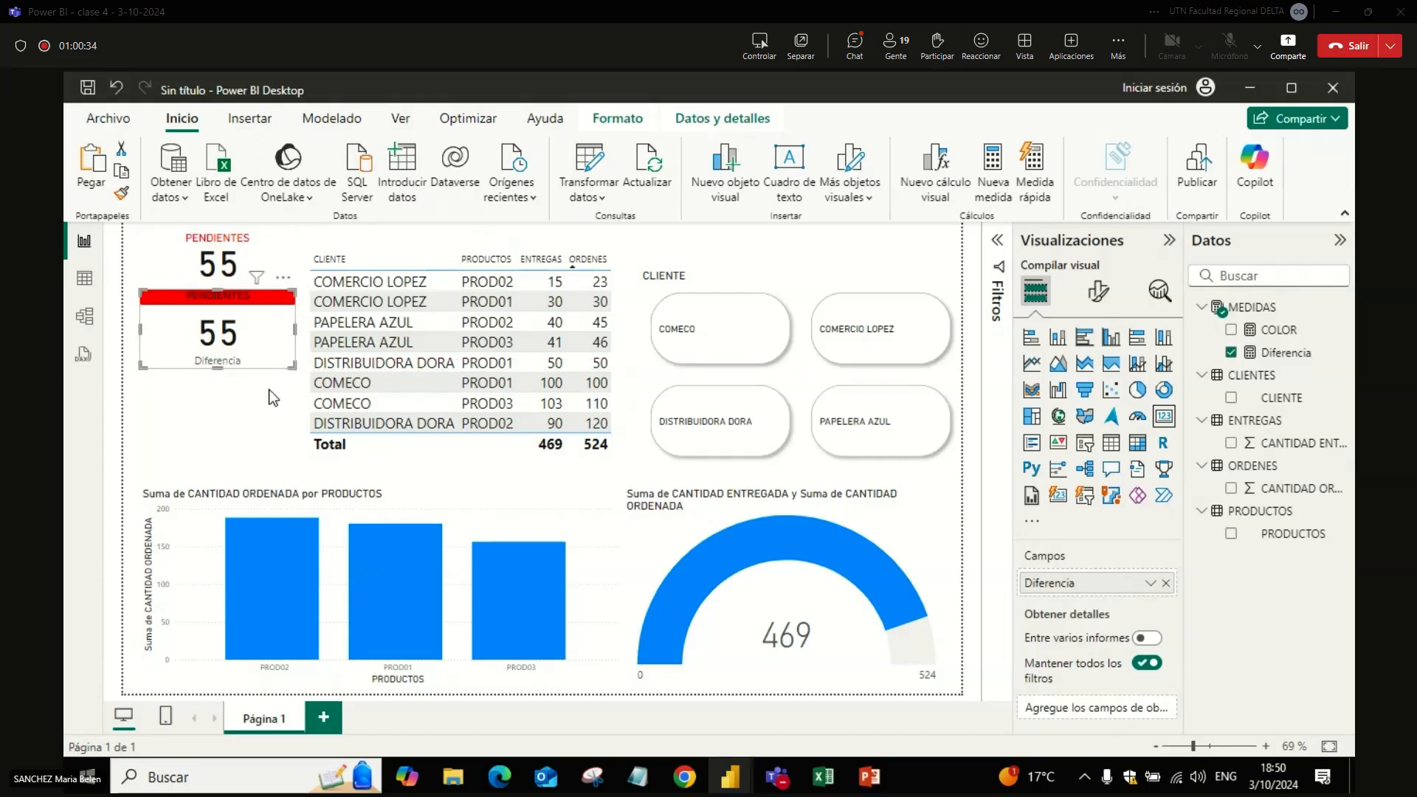
pyautogui.click(269, 388)
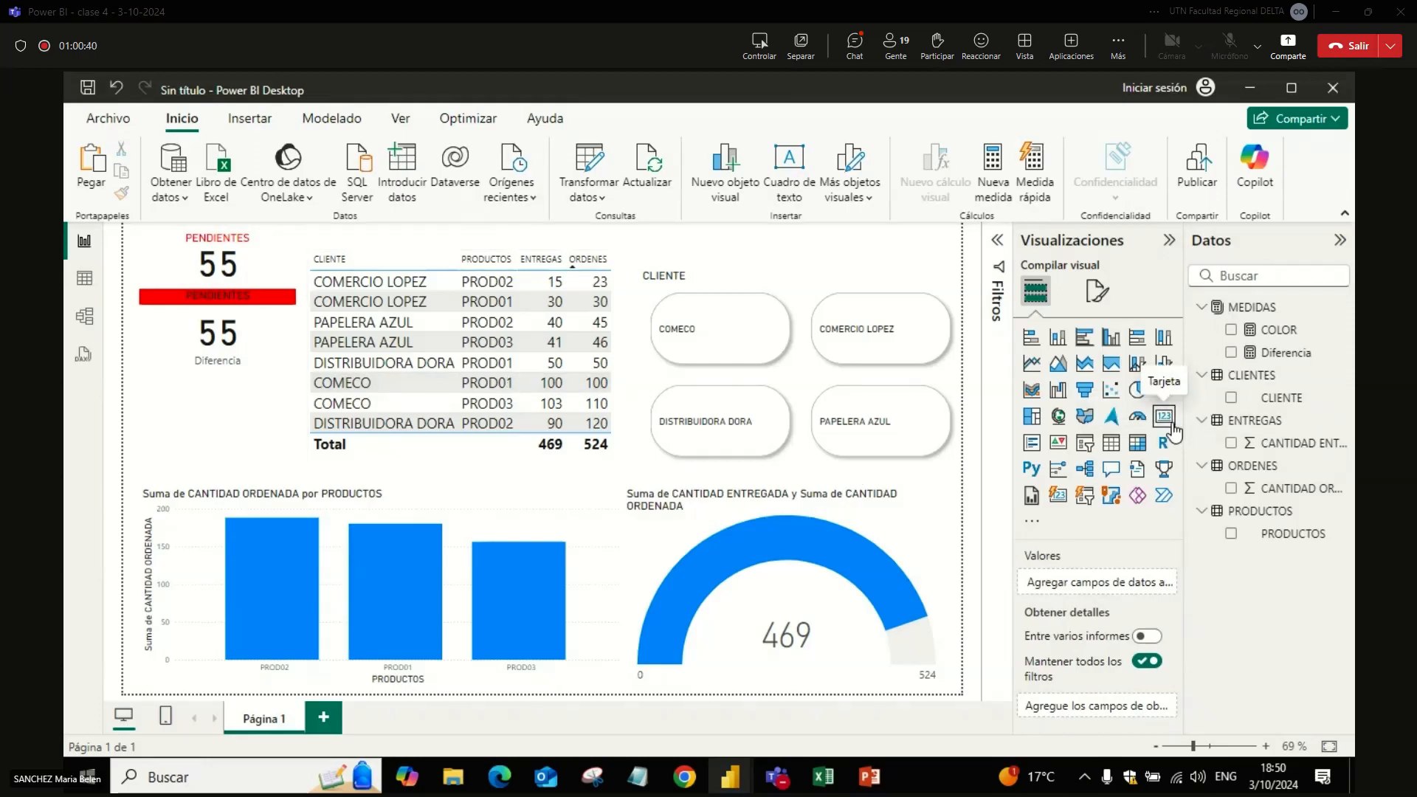
# Step: Colour the lower PENDIENTES card's callout value conditionally with the Valor de campo style based on the COLOR measure
pyautogui.click(1097, 290)
pyautogui.click(1073, 441)
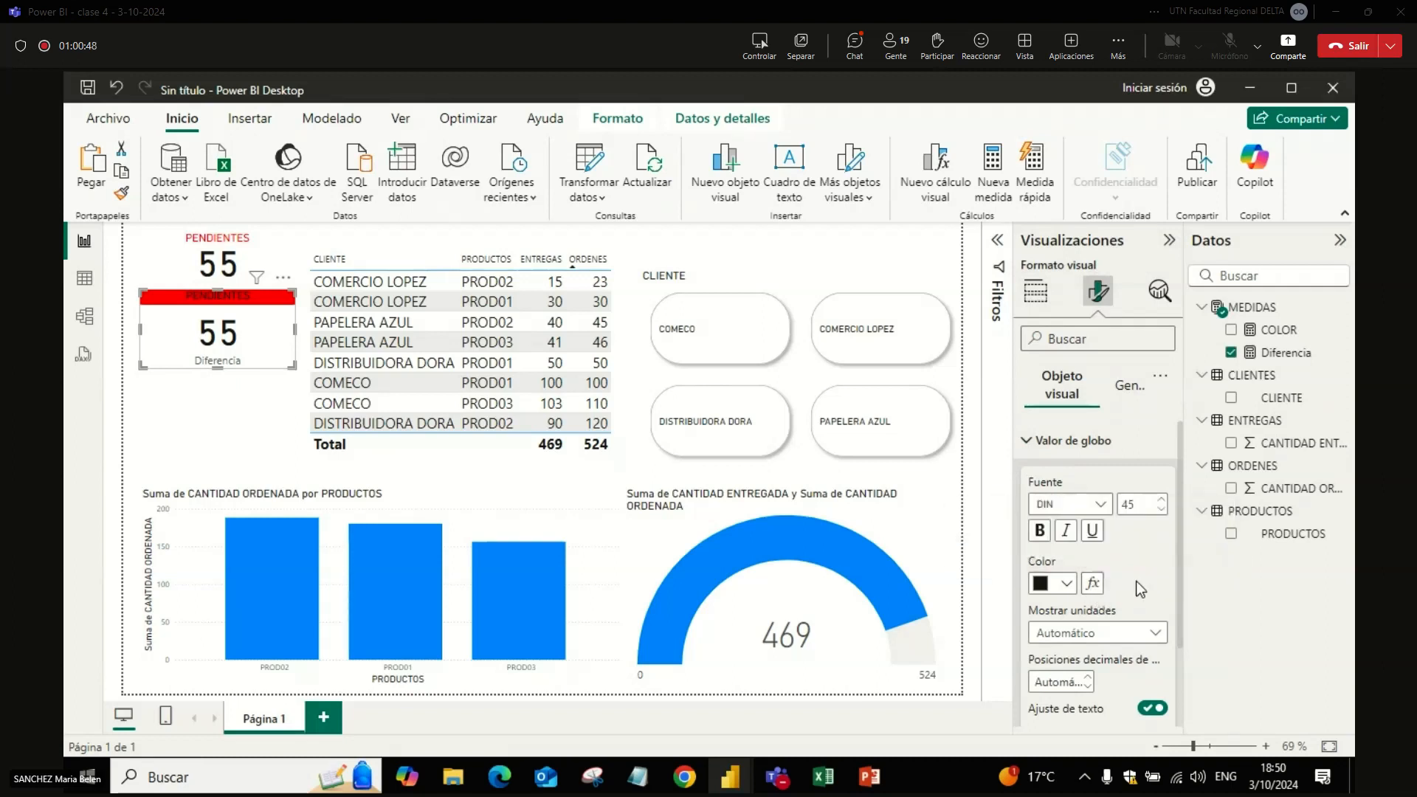
pyautogui.click(1098, 584)
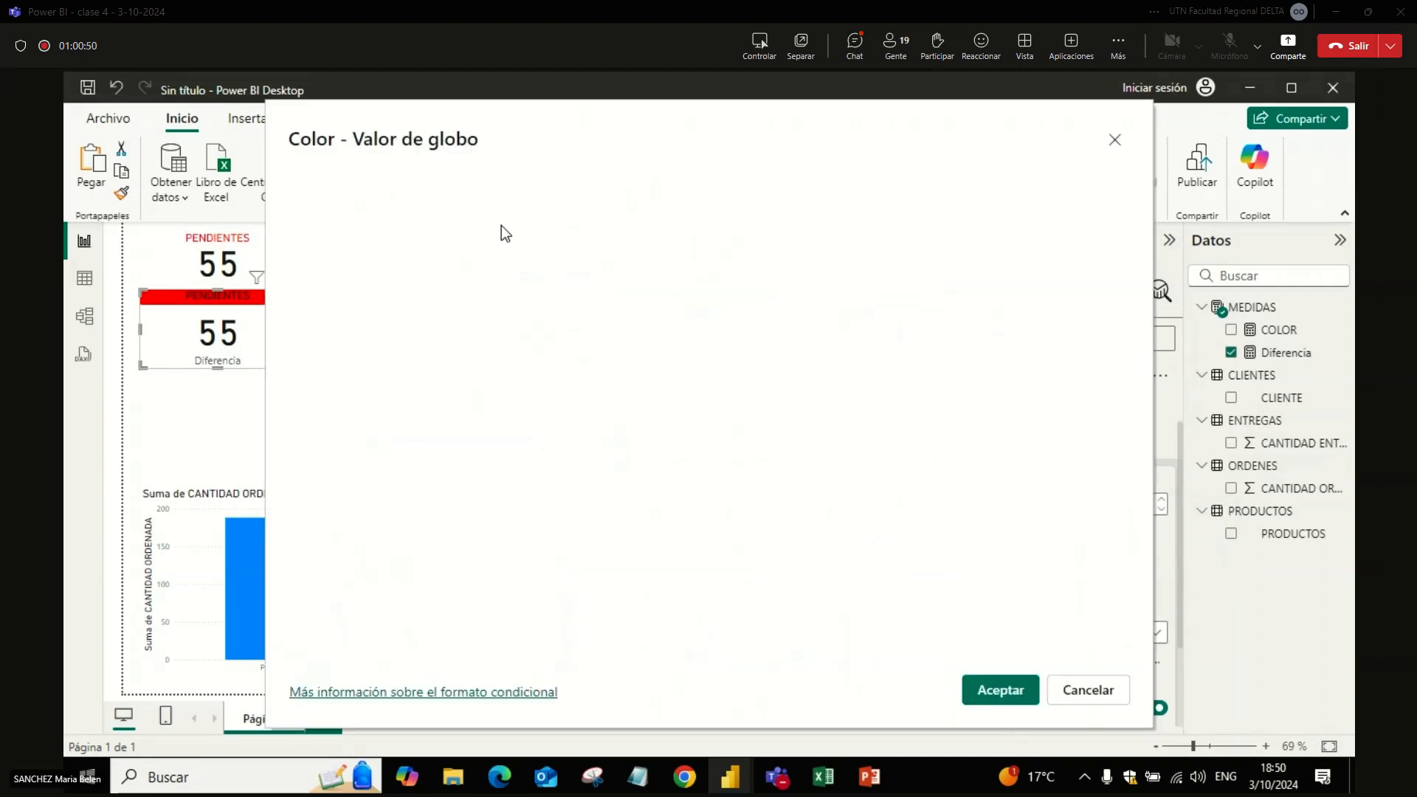
pyautogui.click(376, 215)
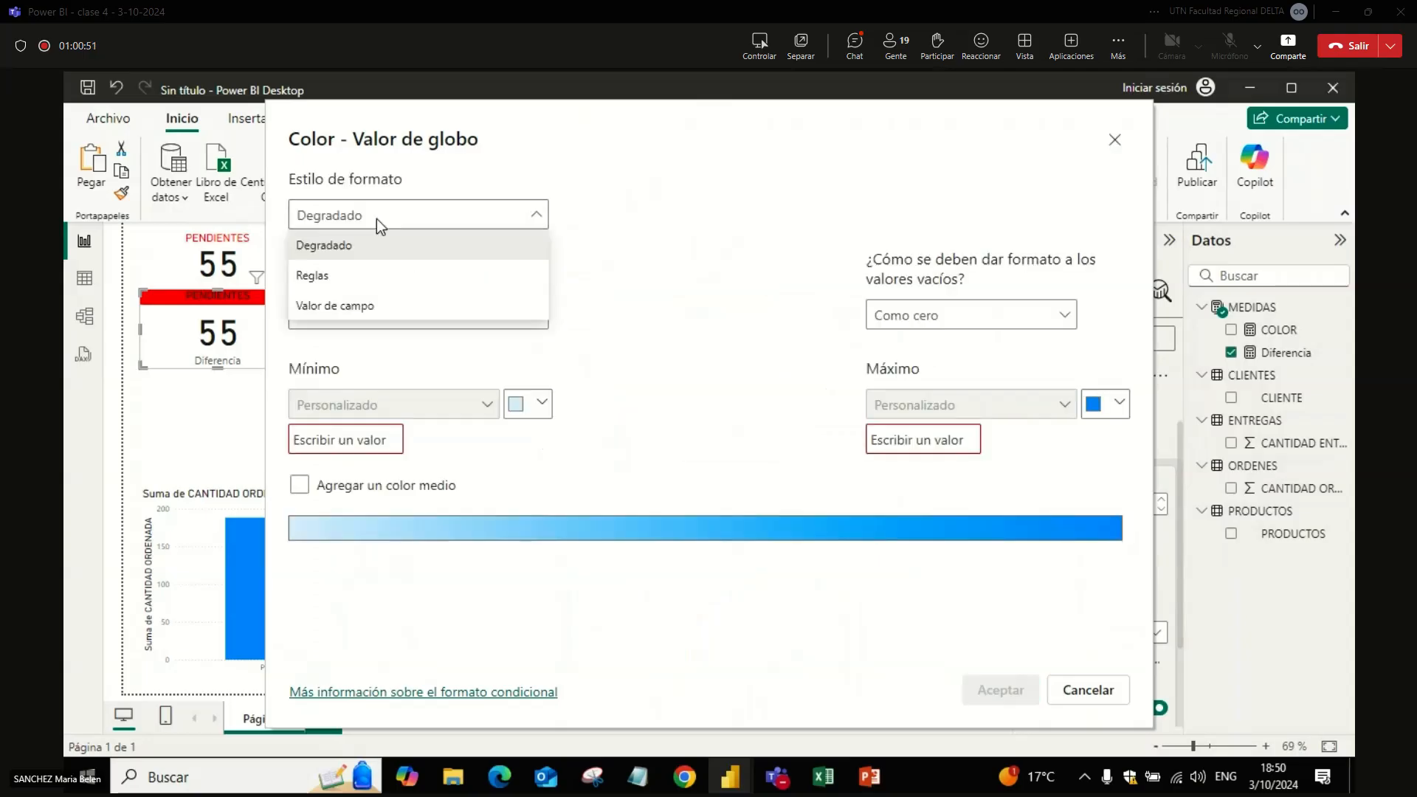
pyautogui.click(363, 304)
pyautogui.click(362, 310)
pyautogui.click(308, 361)
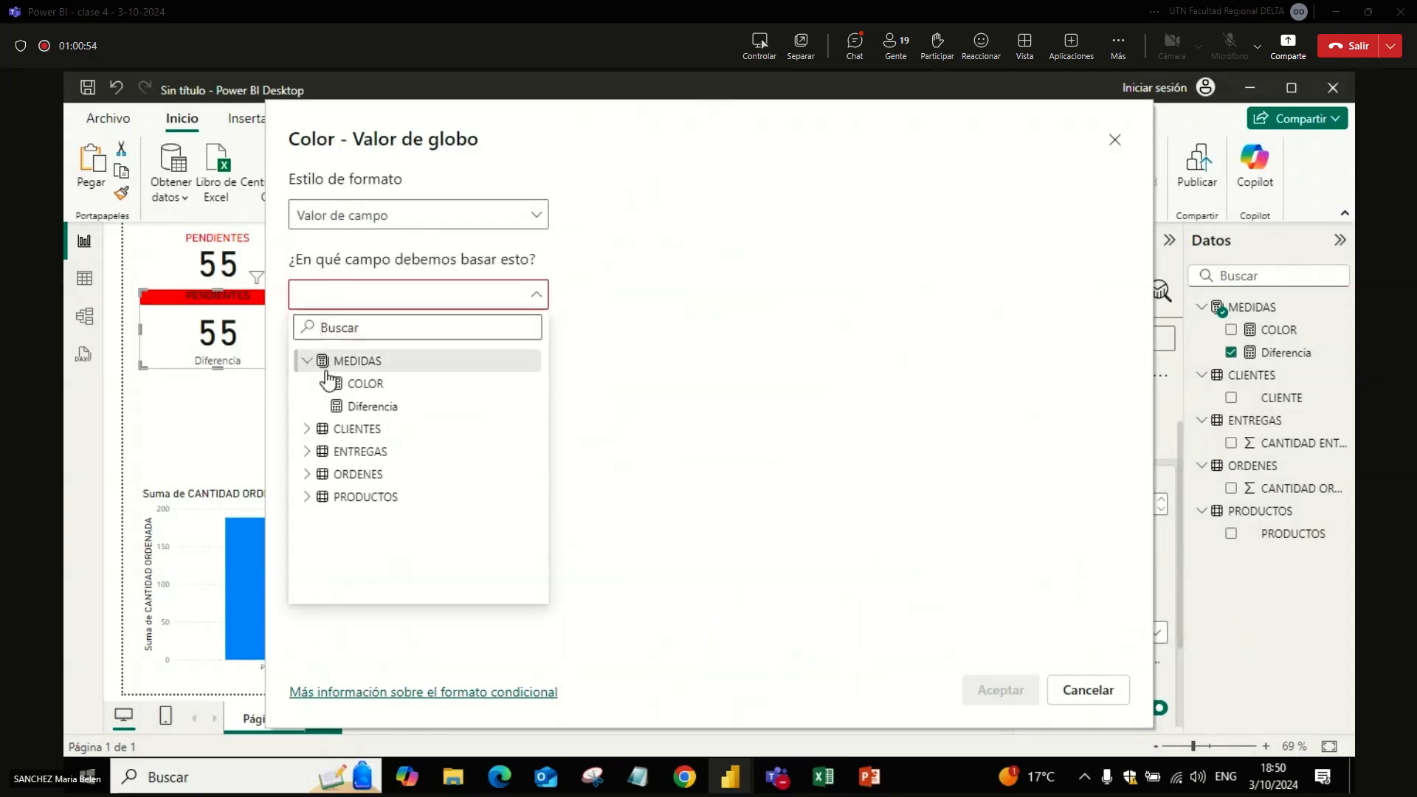
pyautogui.click(361, 408)
pyautogui.click(367, 303)
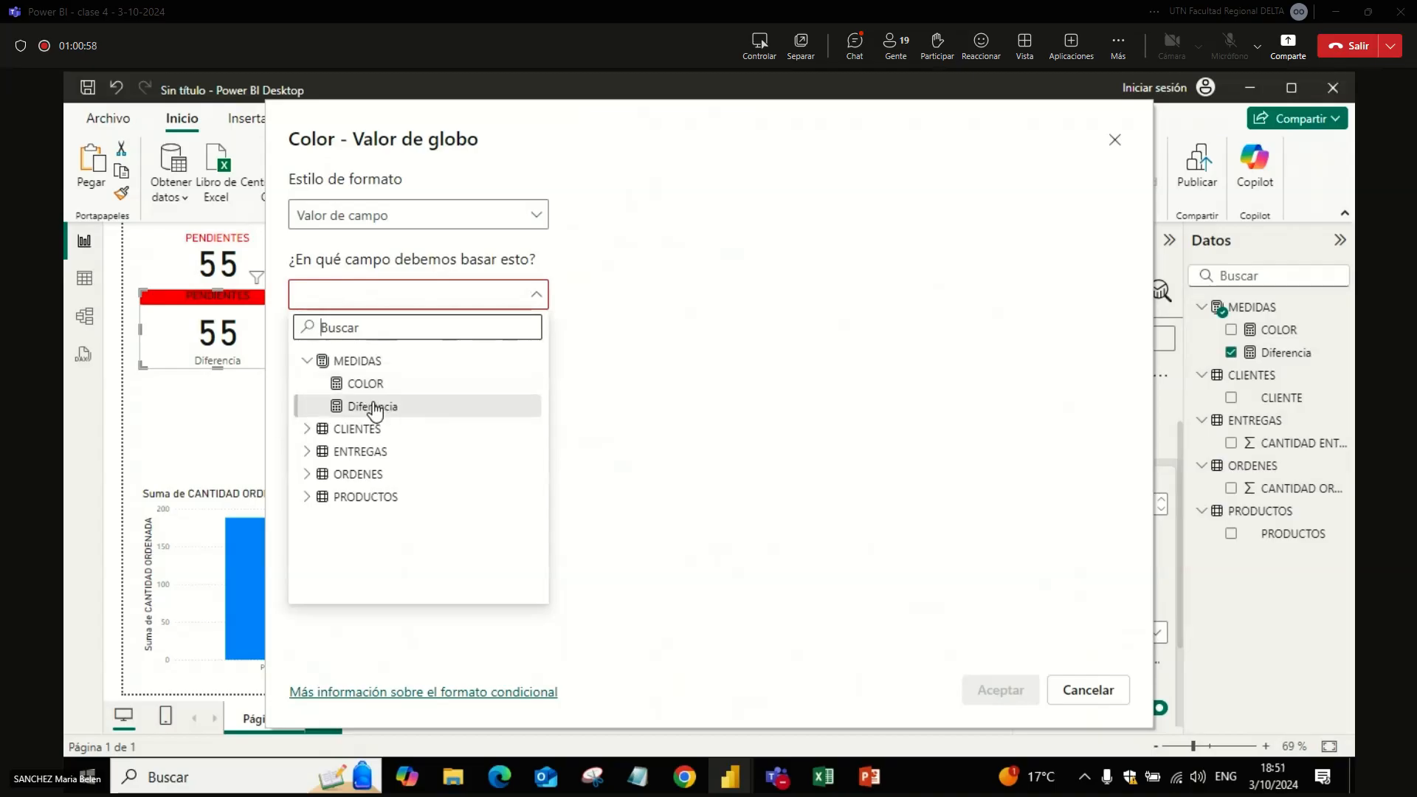
pyautogui.click(365, 384)
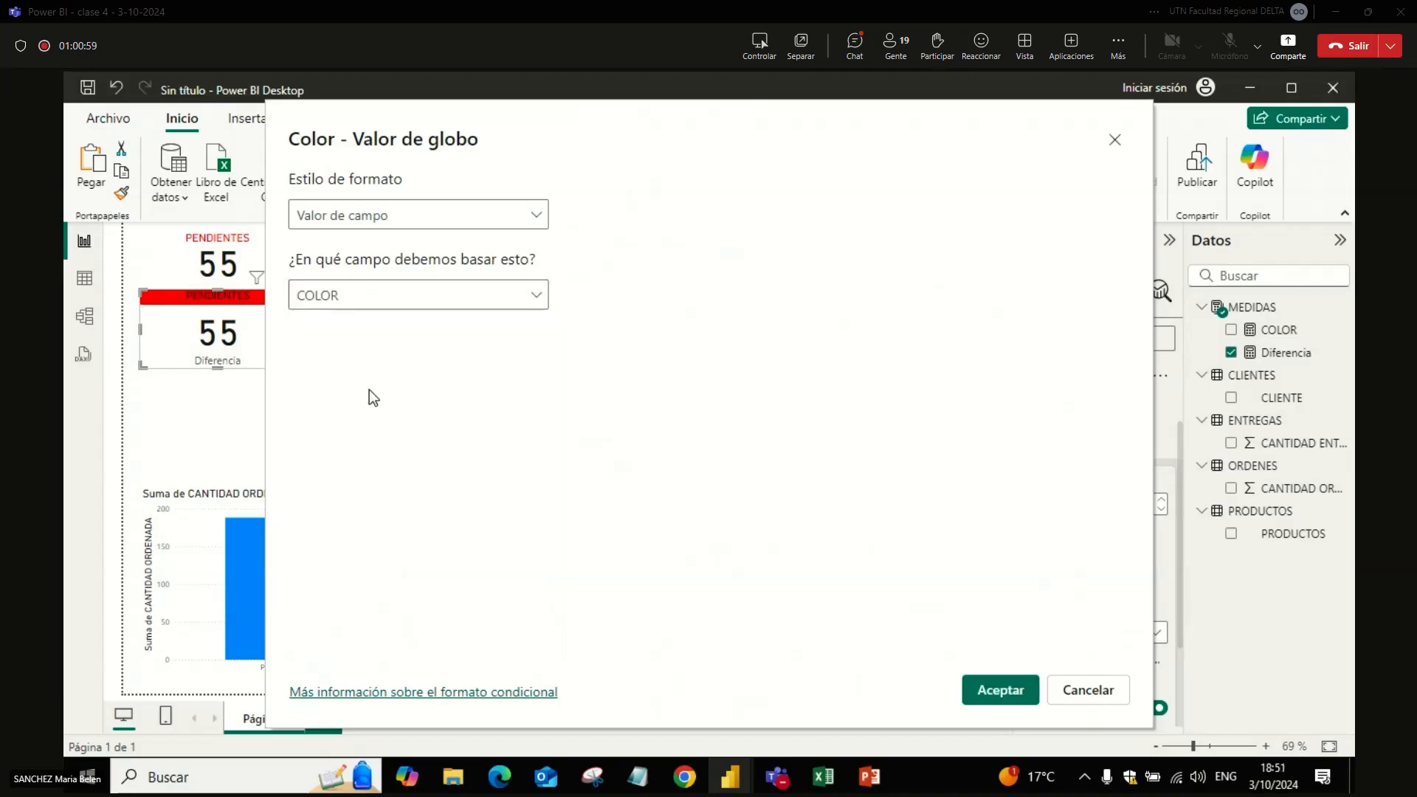
pyautogui.click(999, 690)
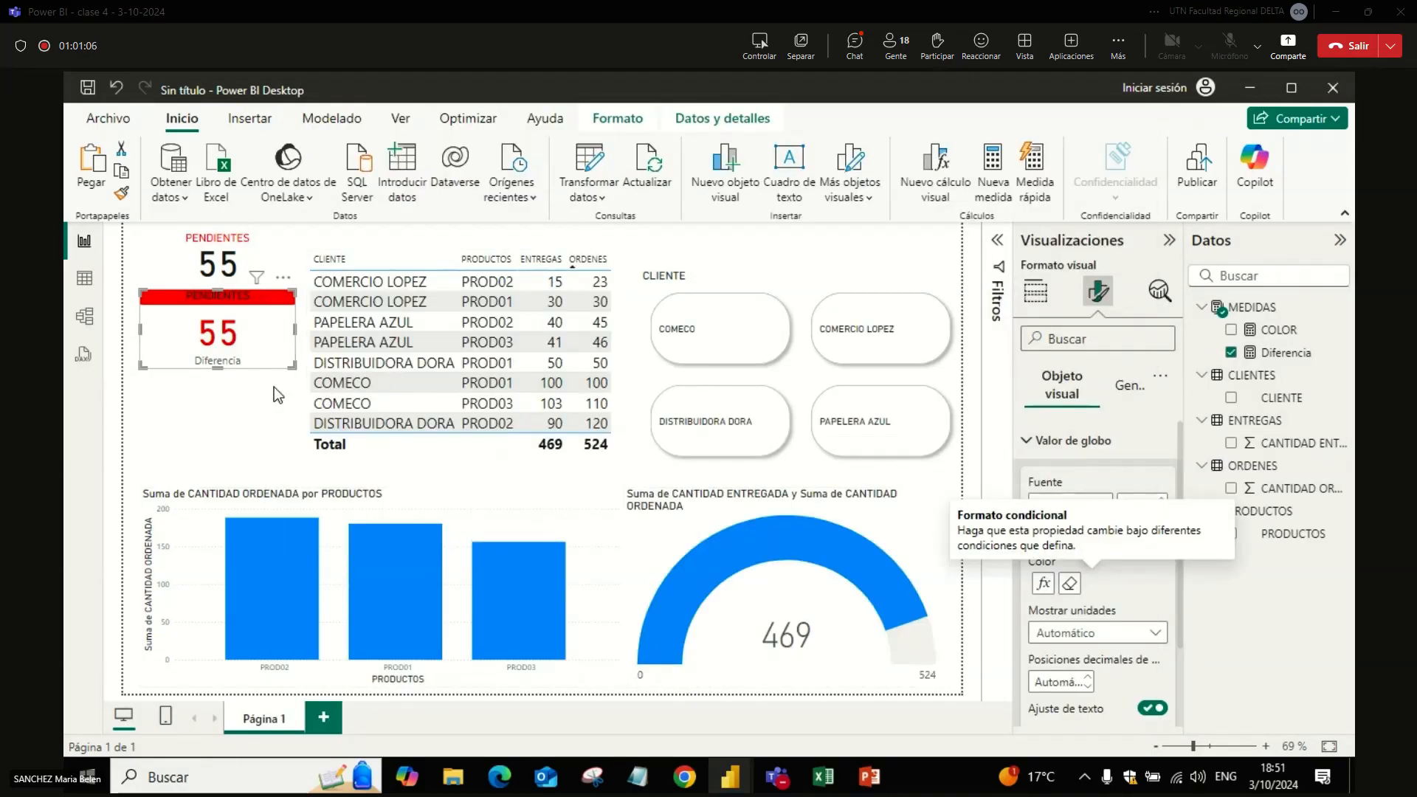
# Step: Shorten the lower PENDIENTES card slightly from its bottom edge
pyautogui.click(285, 404)
pyautogui.click(288, 361)
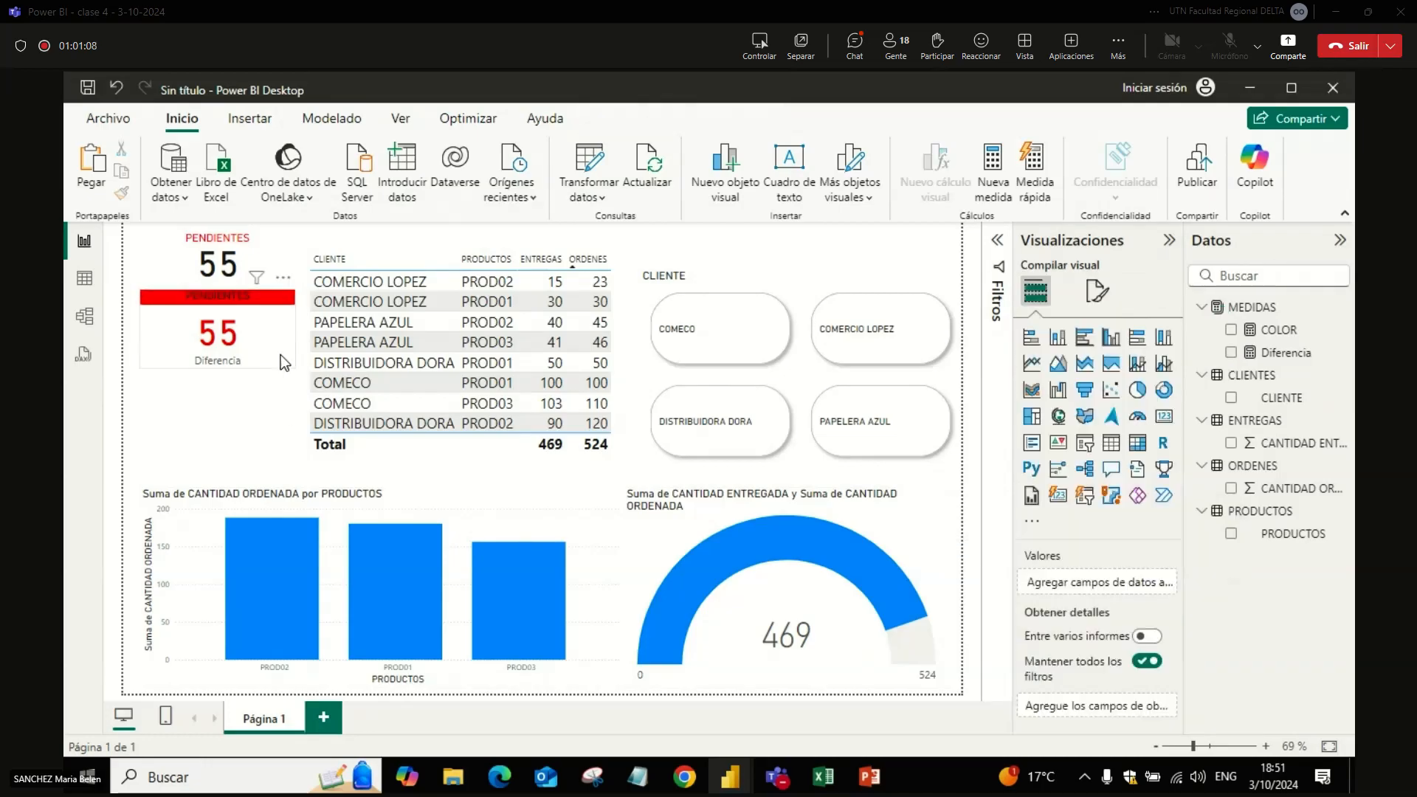
pyautogui.moveTo(293, 363); pyautogui.dragTo(295, 358)
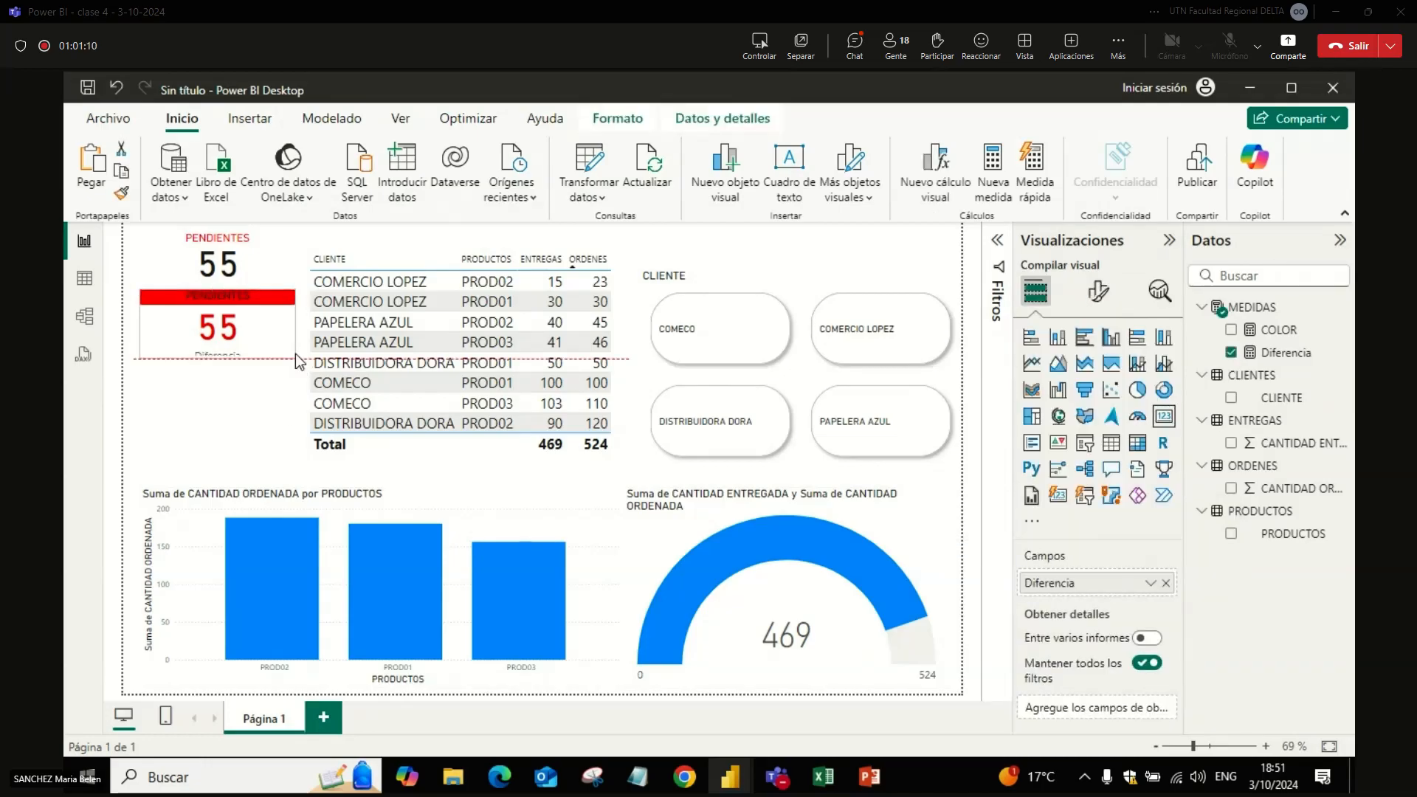
# Step: Add a new card beneath the two PENDIENTES cards showing CANTIDAD ORDENADA from the ORDENES table
pyautogui.click(250, 429)
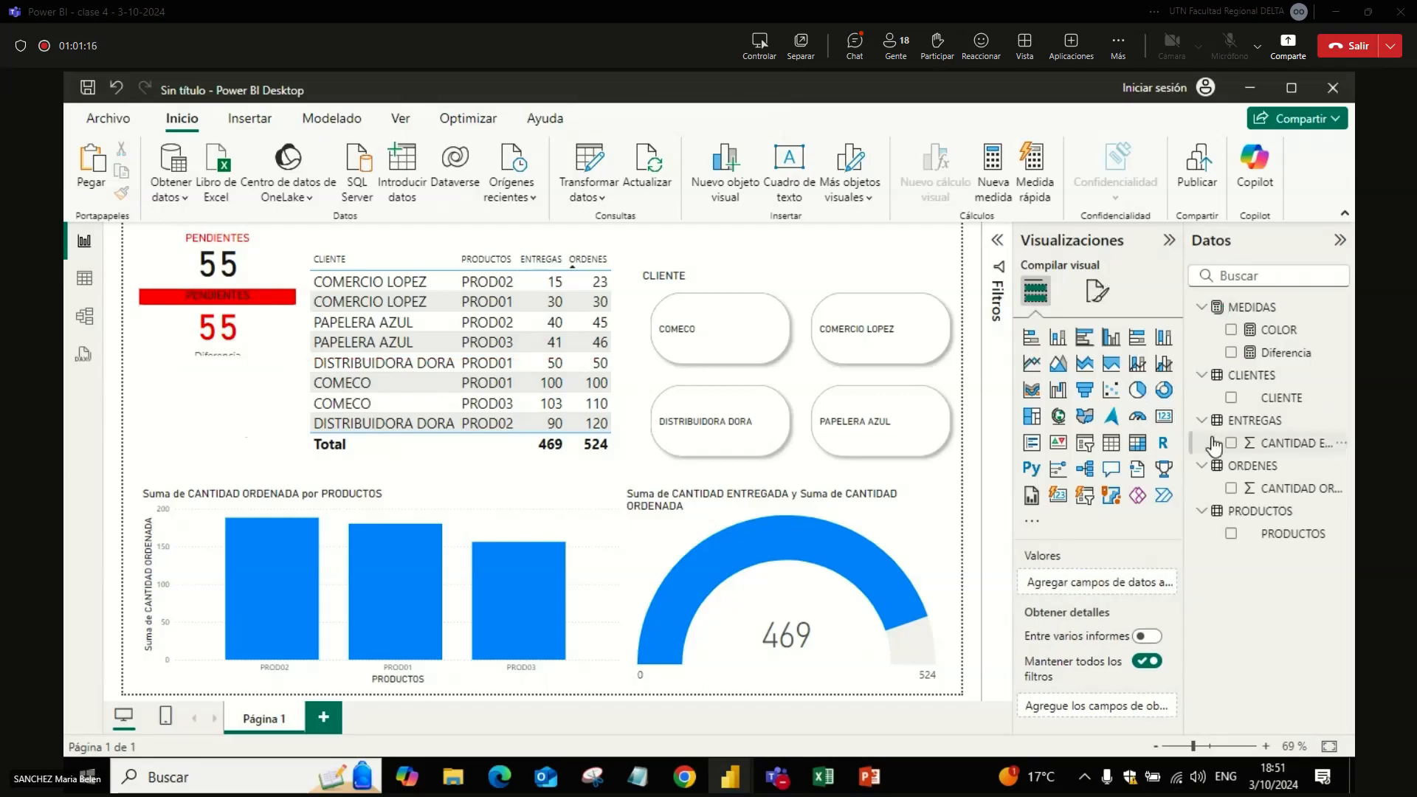
pyautogui.click(1168, 424)
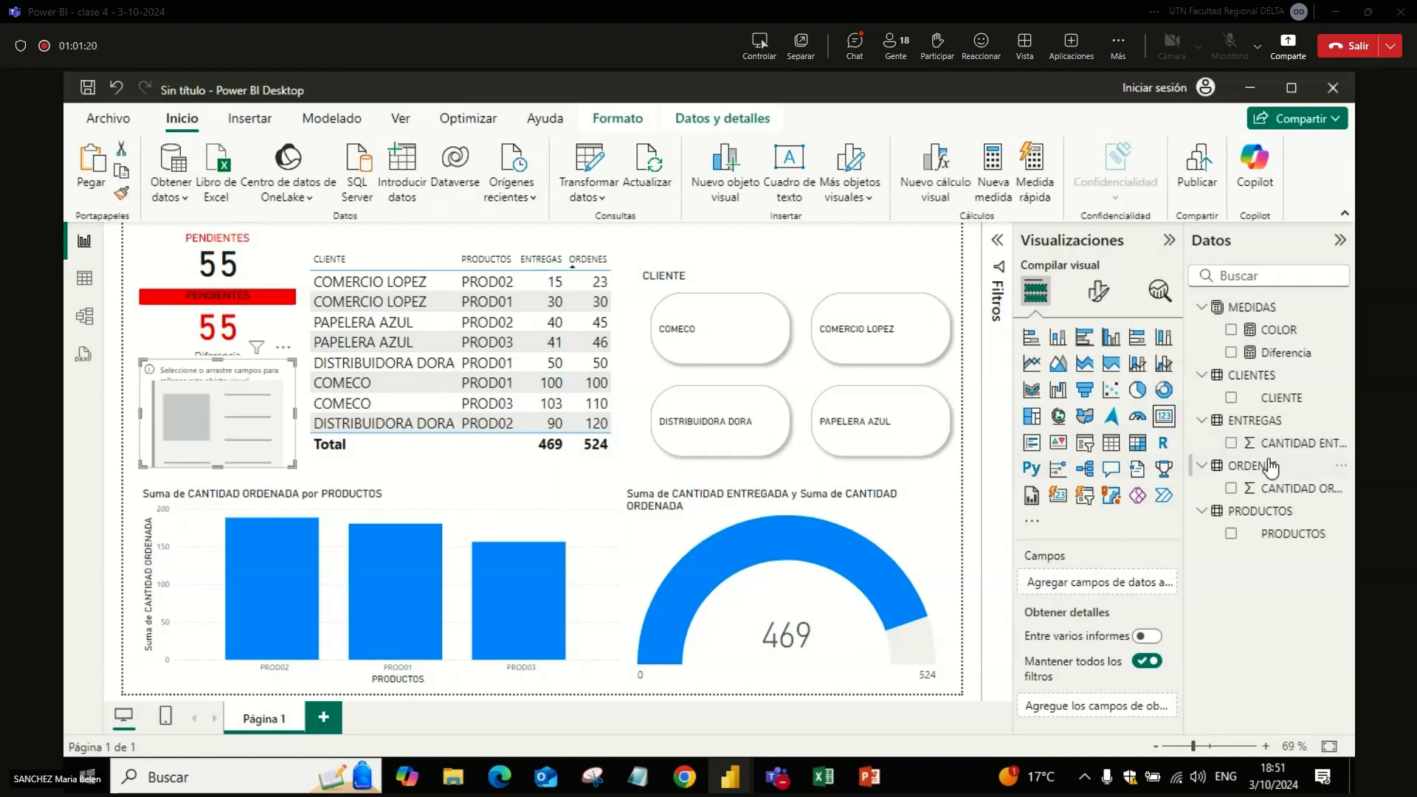
pyautogui.click(1230, 489)
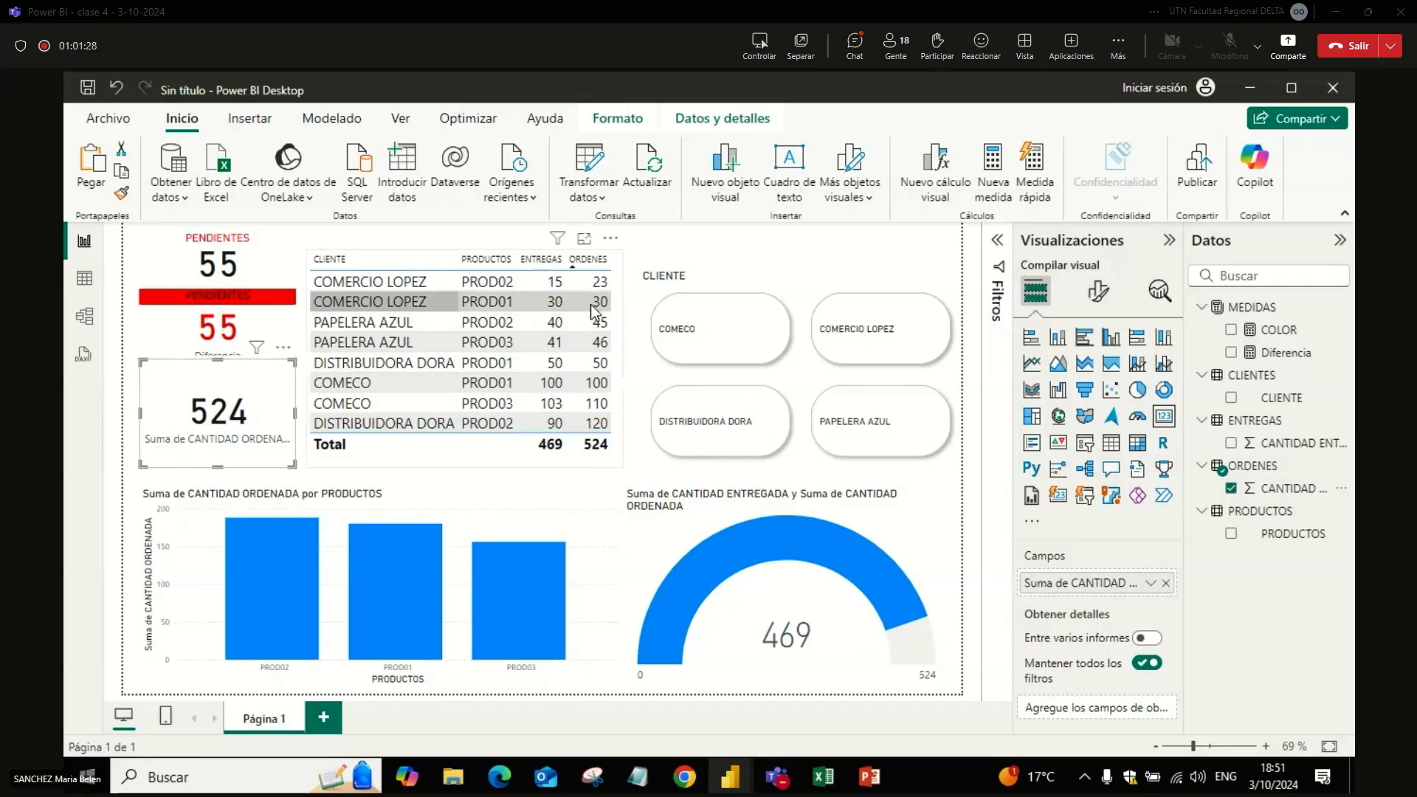
# Step: Turn on the new card's title and set its text to PENDIENTE
pyautogui.click(1100, 289)
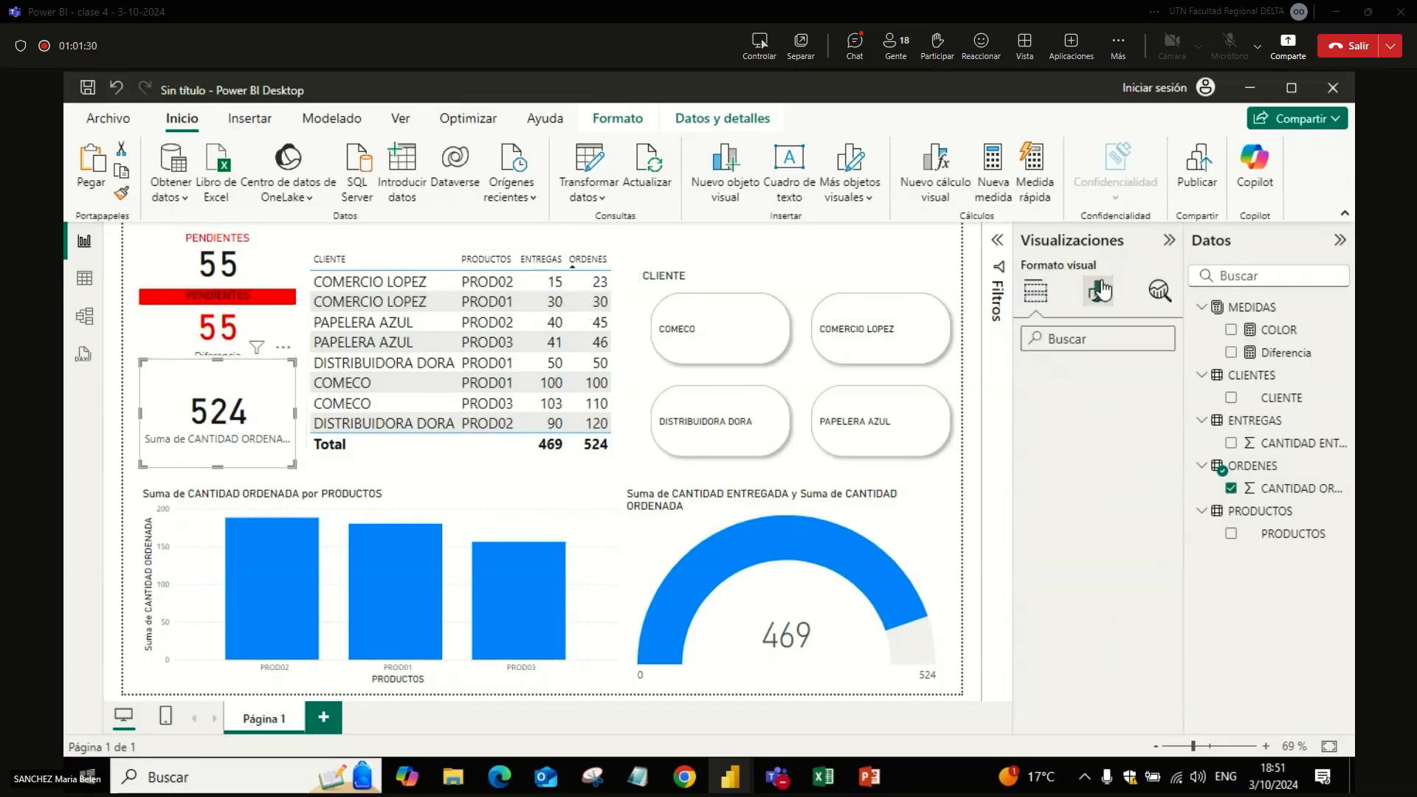
pyautogui.click(1133, 383)
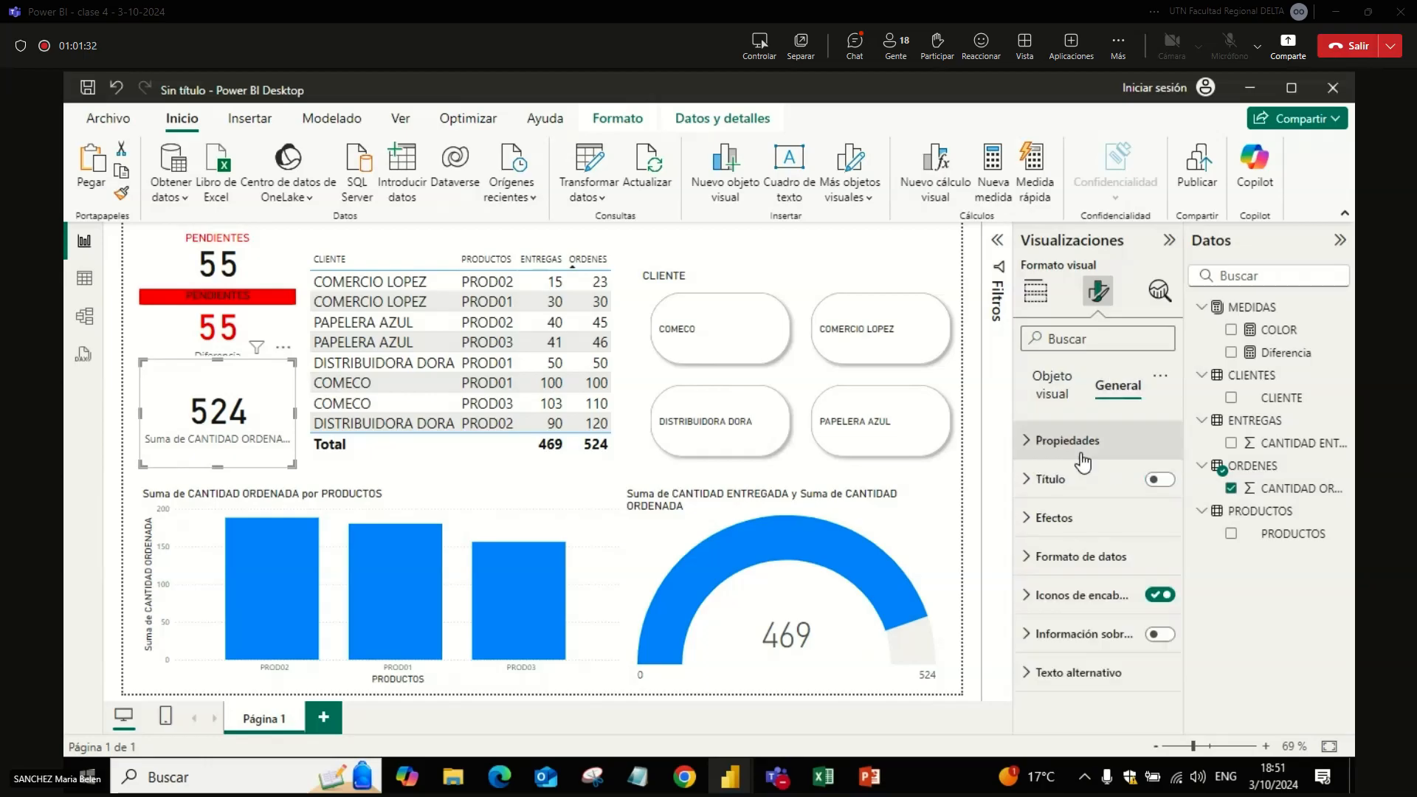
pyautogui.click(1050, 480)
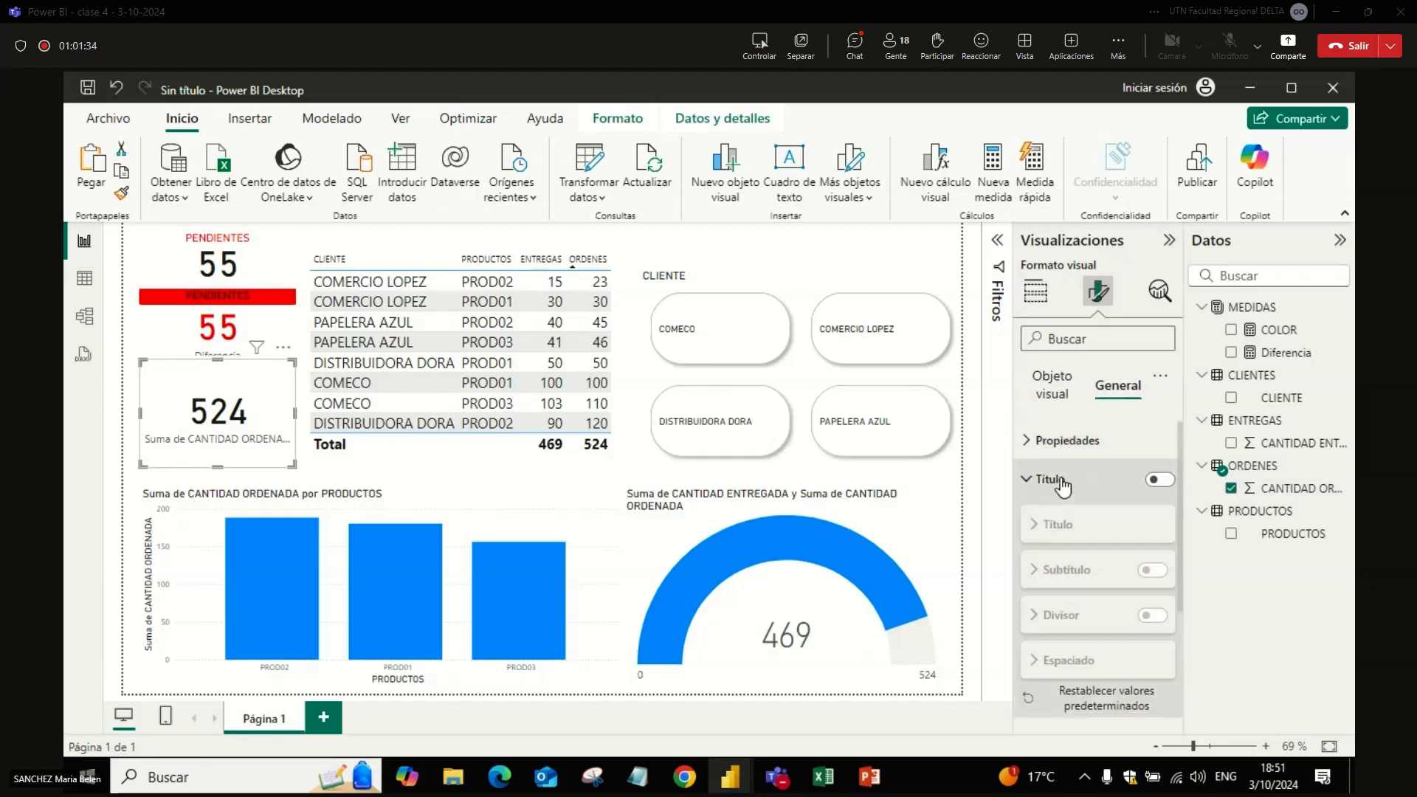
pyautogui.click(1159, 480)
pyautogui.click(1079, 575)
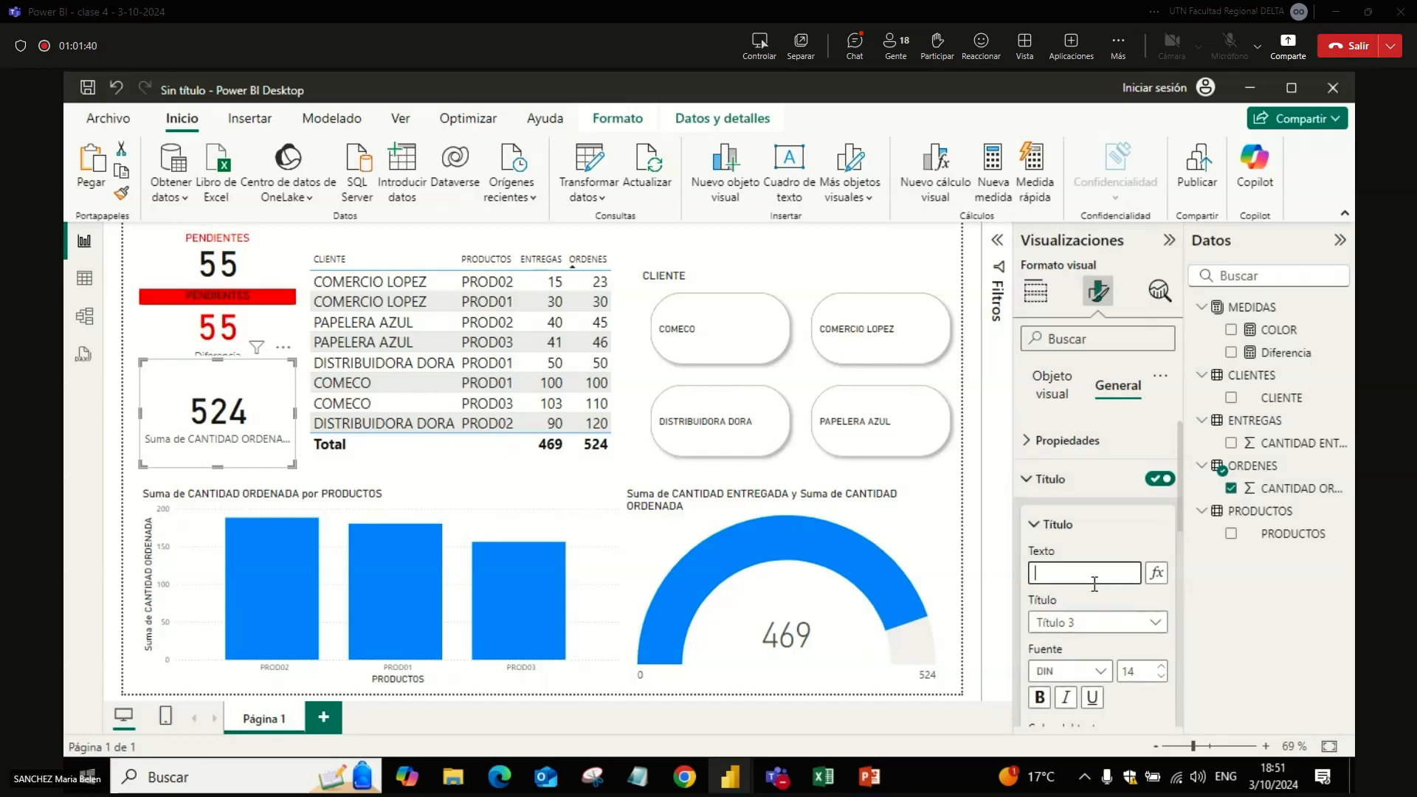
pyautogui.write('PENDIENTE')
# Step: Turn on the subtitle of the PENDIENTE card
pyautogui.moveTo(1180, 516); pyautogui.dragTo(1179, 612)
pyautogui.click(1146, 620)
pyautogui.click(1088, 666)
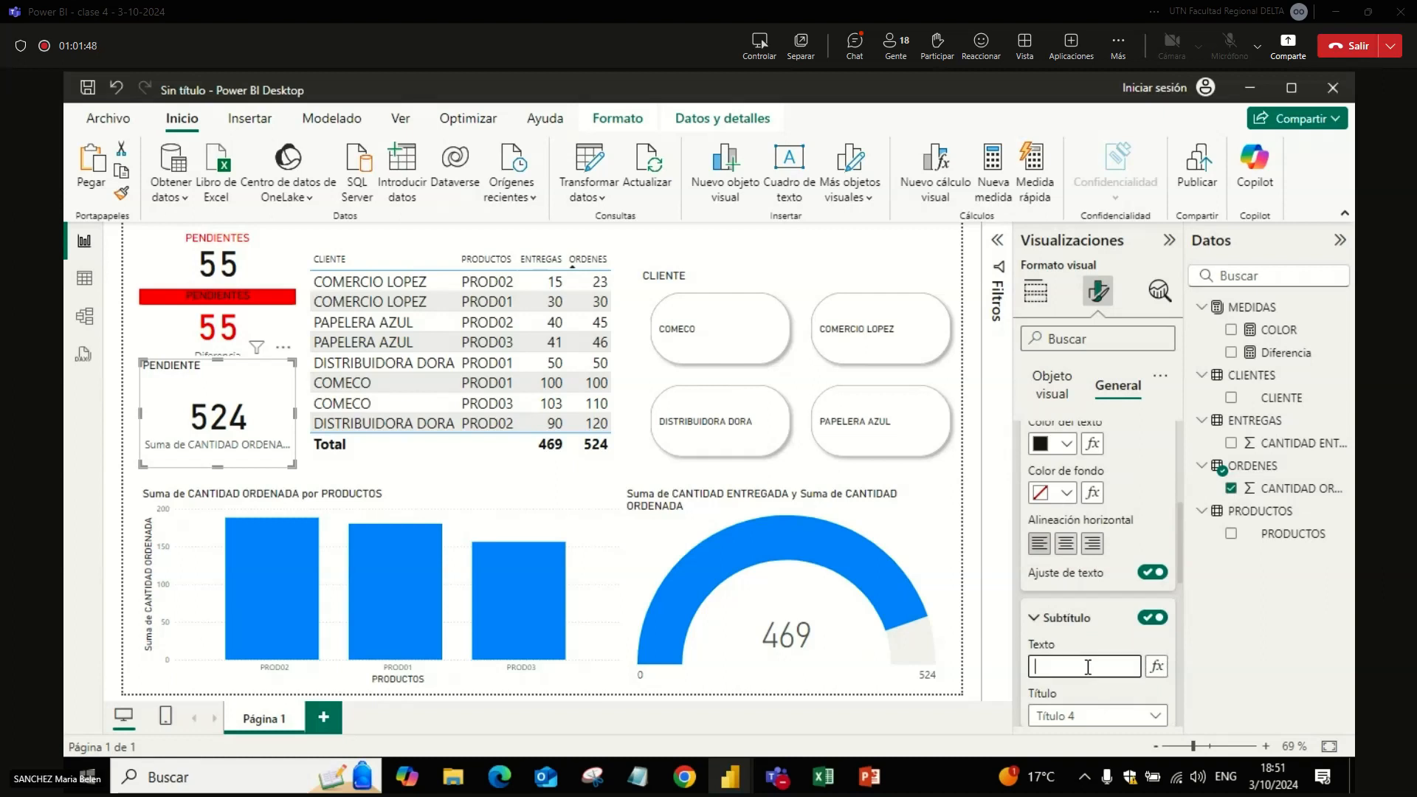
# Step: Try to base the card's subtitle text on the Diferencia measure with the Valor de campo style
pyautogui.click(1156, 673)
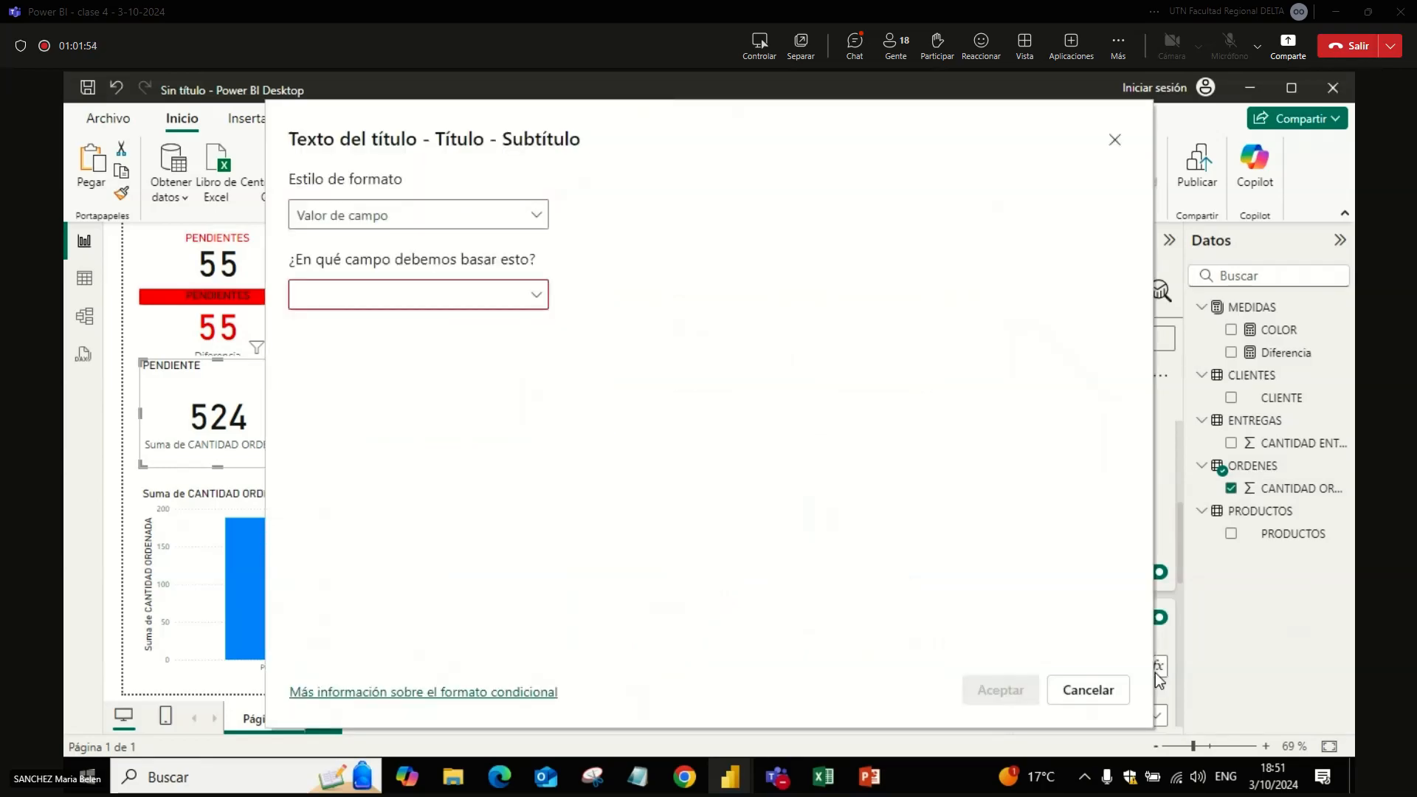
pyautogui.click(474, 294)
pyautogui.click(307, 362)
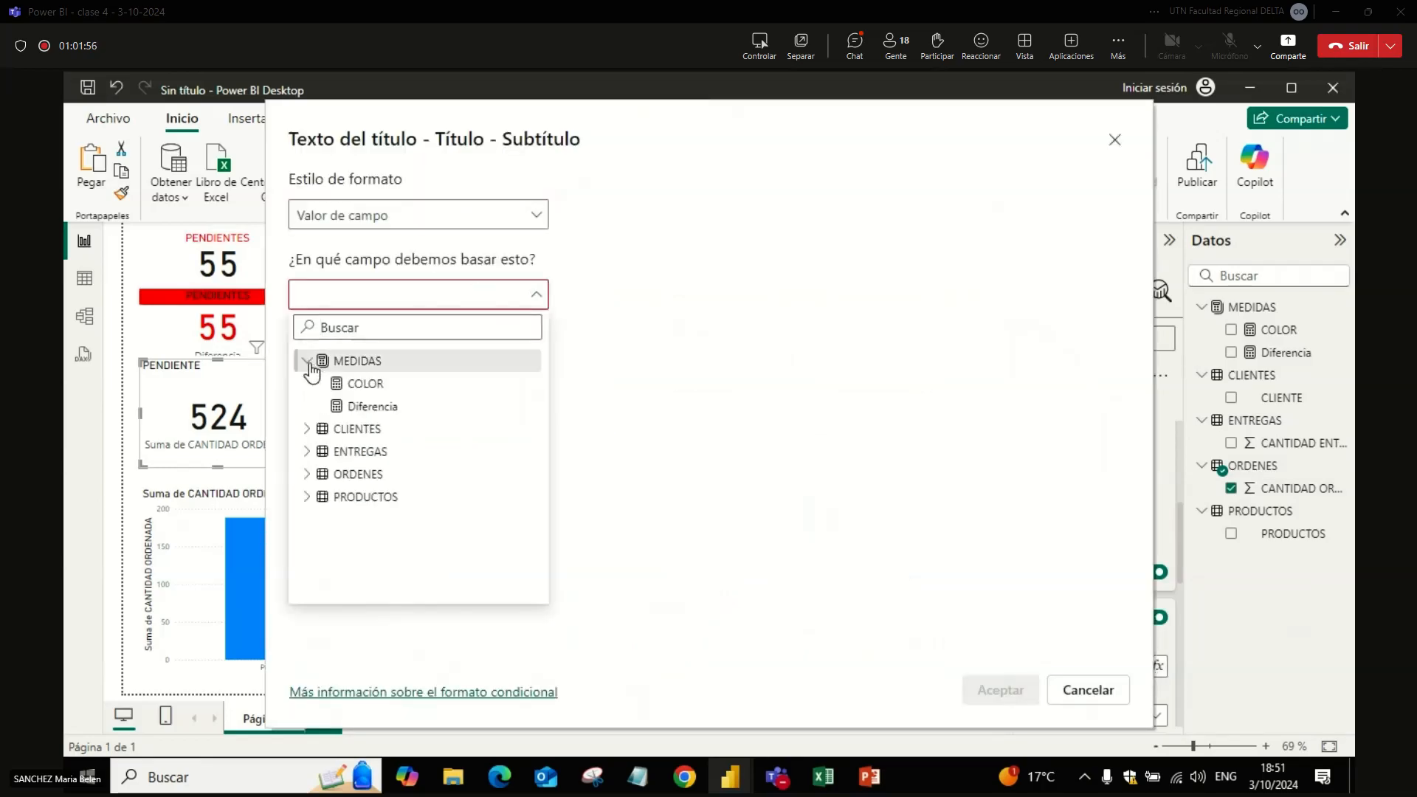
pyautogui.click(373, 412)
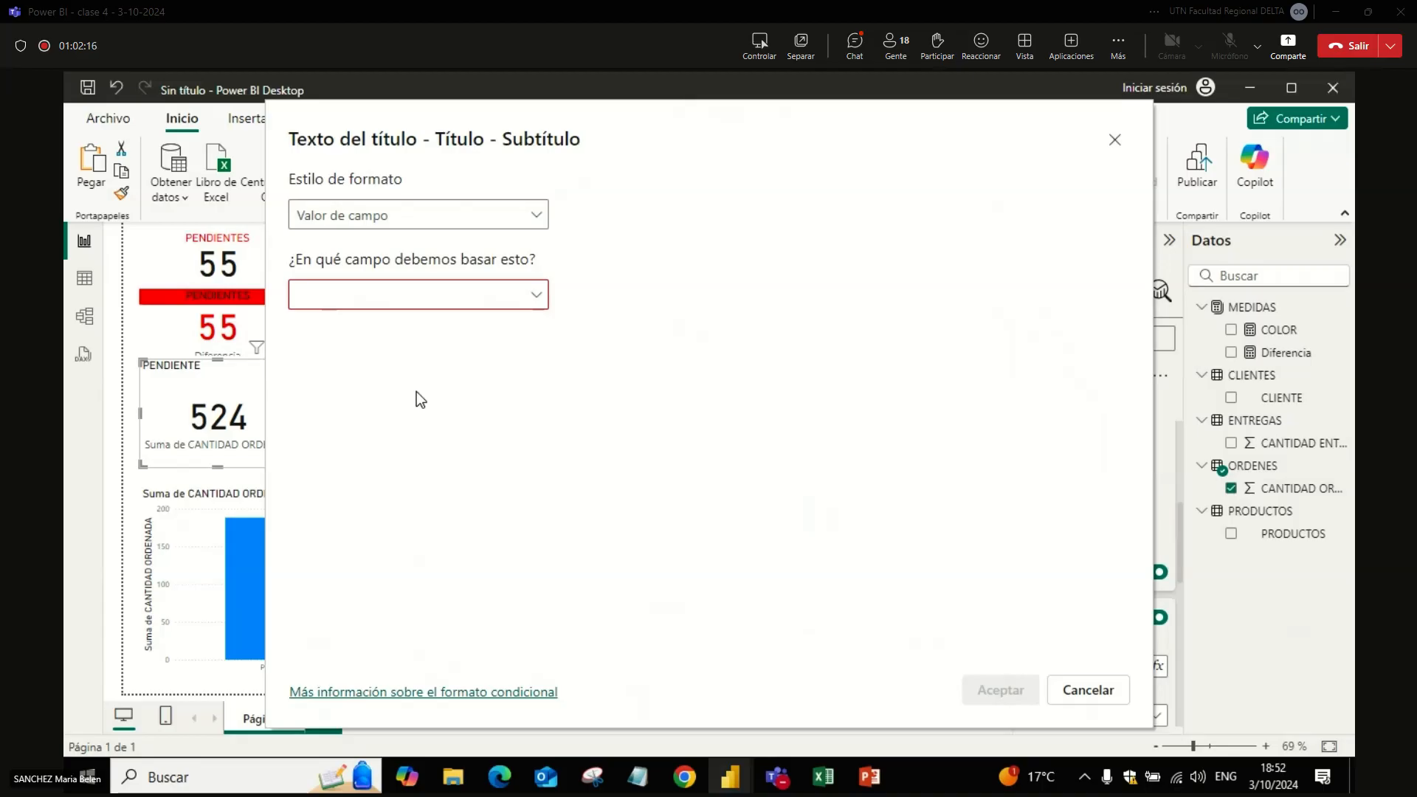
pyautogui.press('Escape')
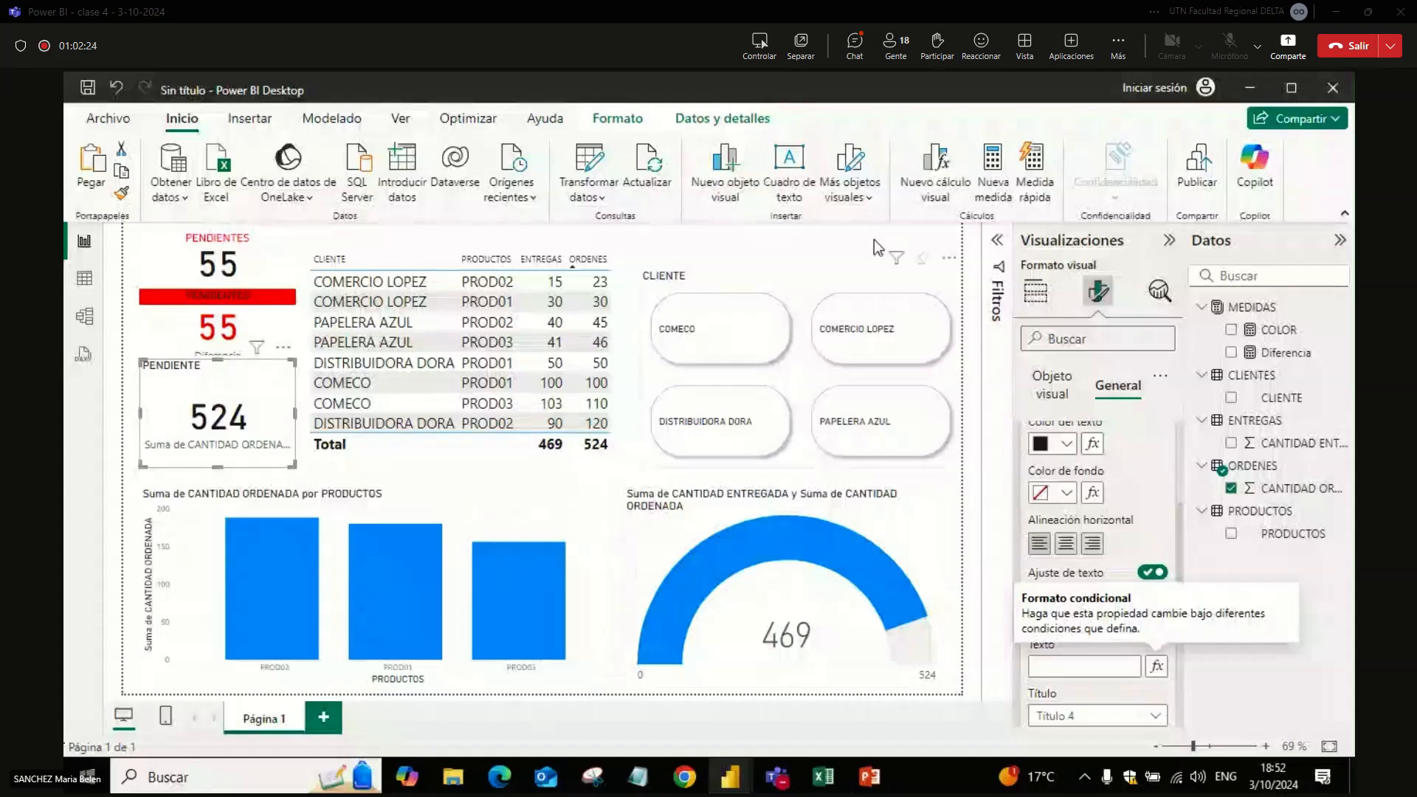
# Step: Add a new measure to the MEDIDAS table and name it Dif-formato
pyautogui.click(1262, 318)
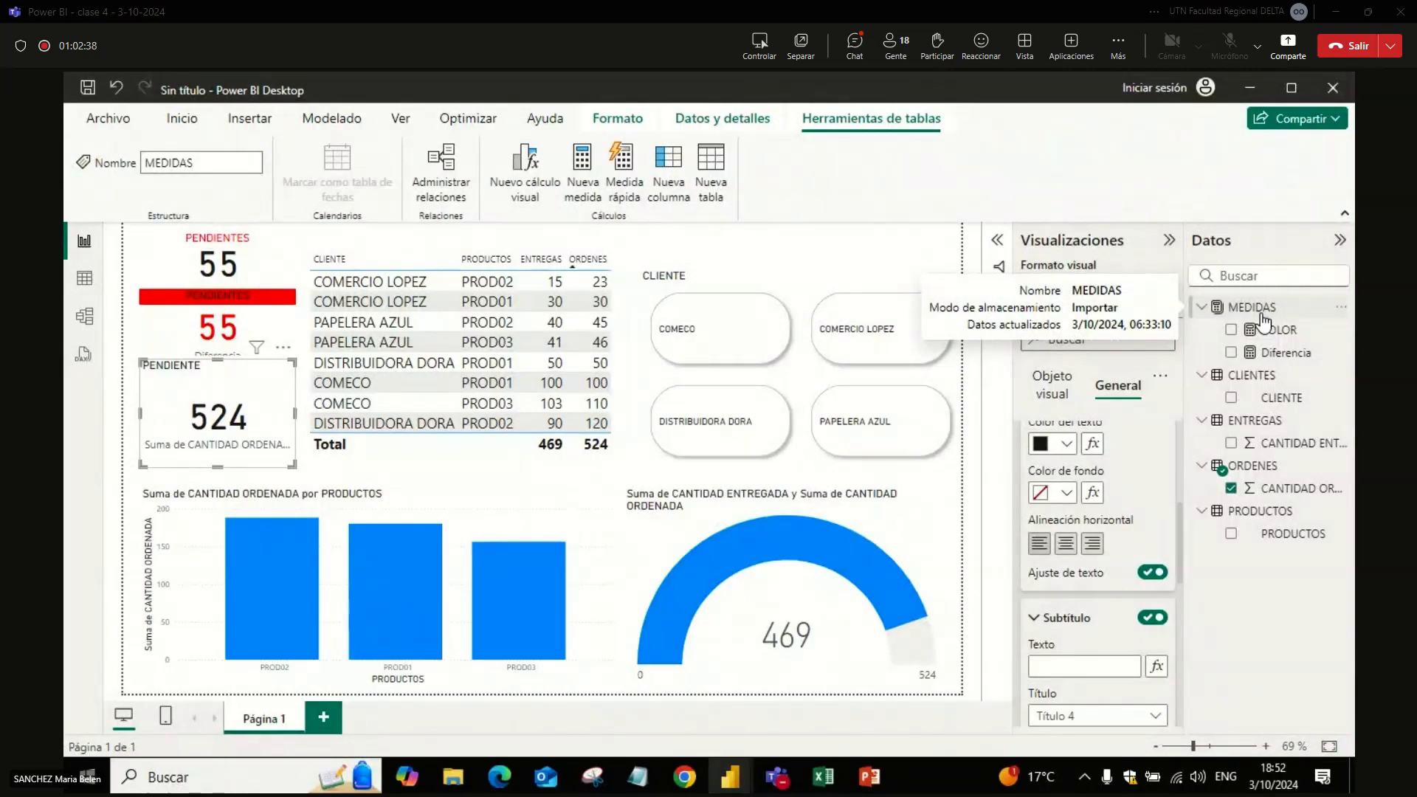
pyautogui.rightClick(1262, 317)
pyautogui.click(1188, 349)
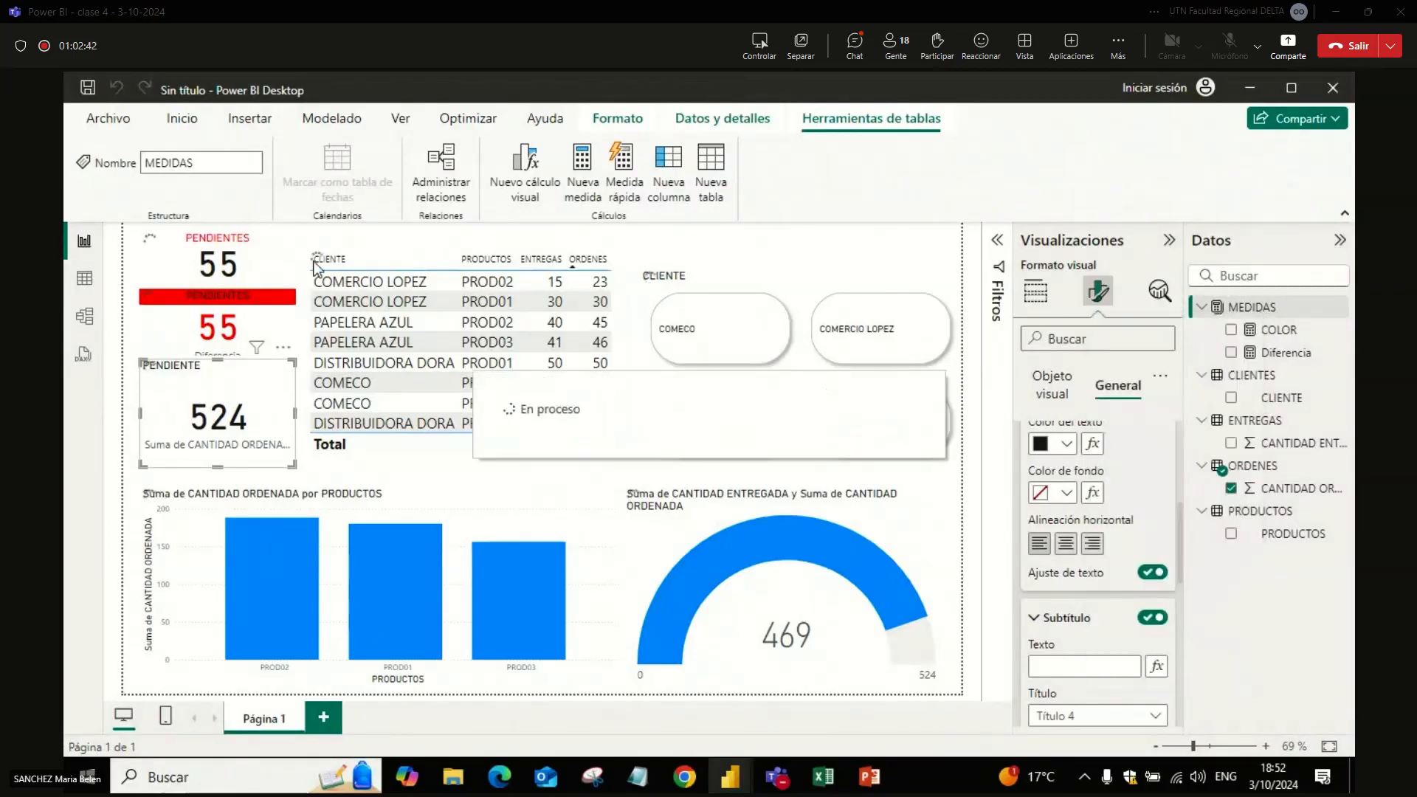
pyautogui.doubleClick(235, 237)
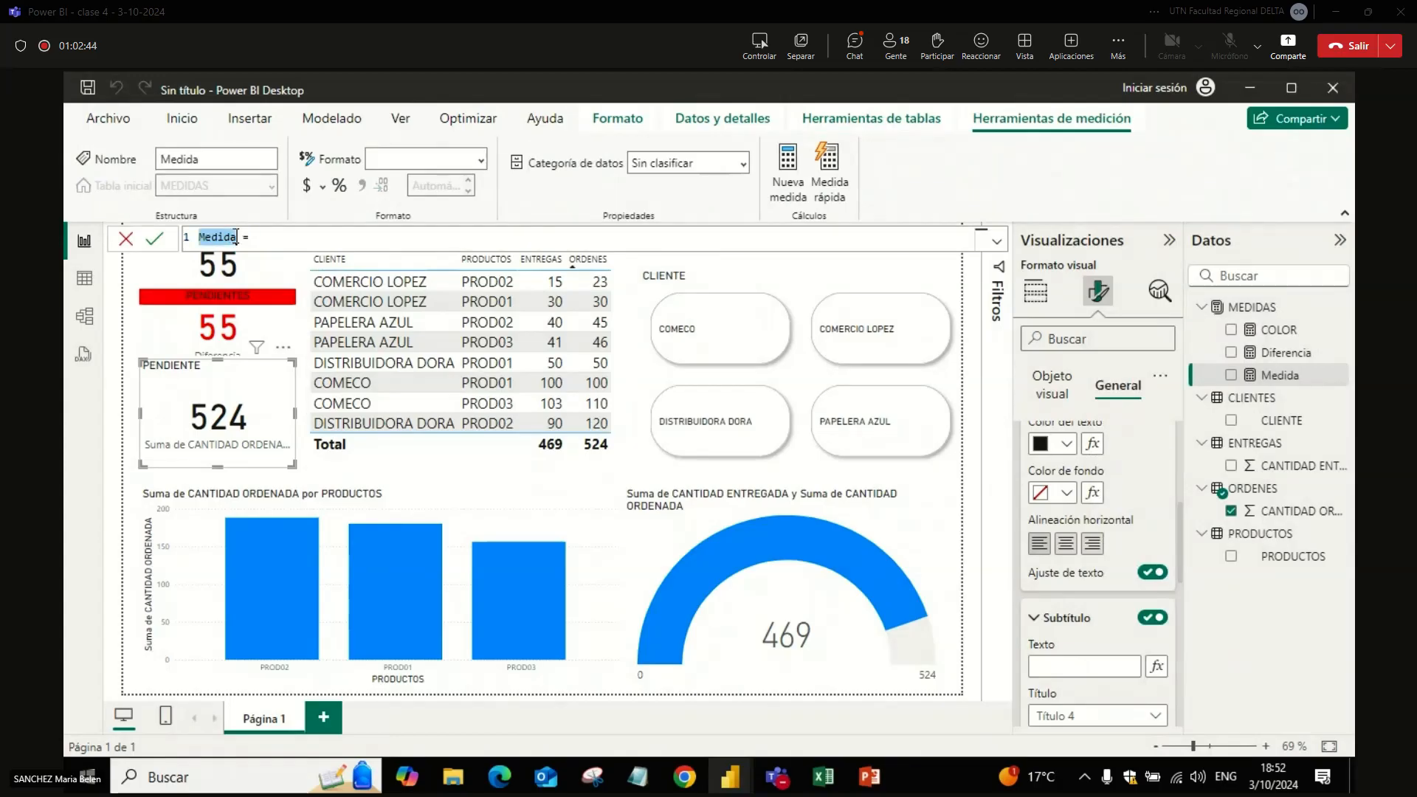
pyautogui.press('capslock')
pyautogui.write('d')
pyautogui.press('BackSpace')
pyautogui.write('Dif')
pyautogui.write('-')
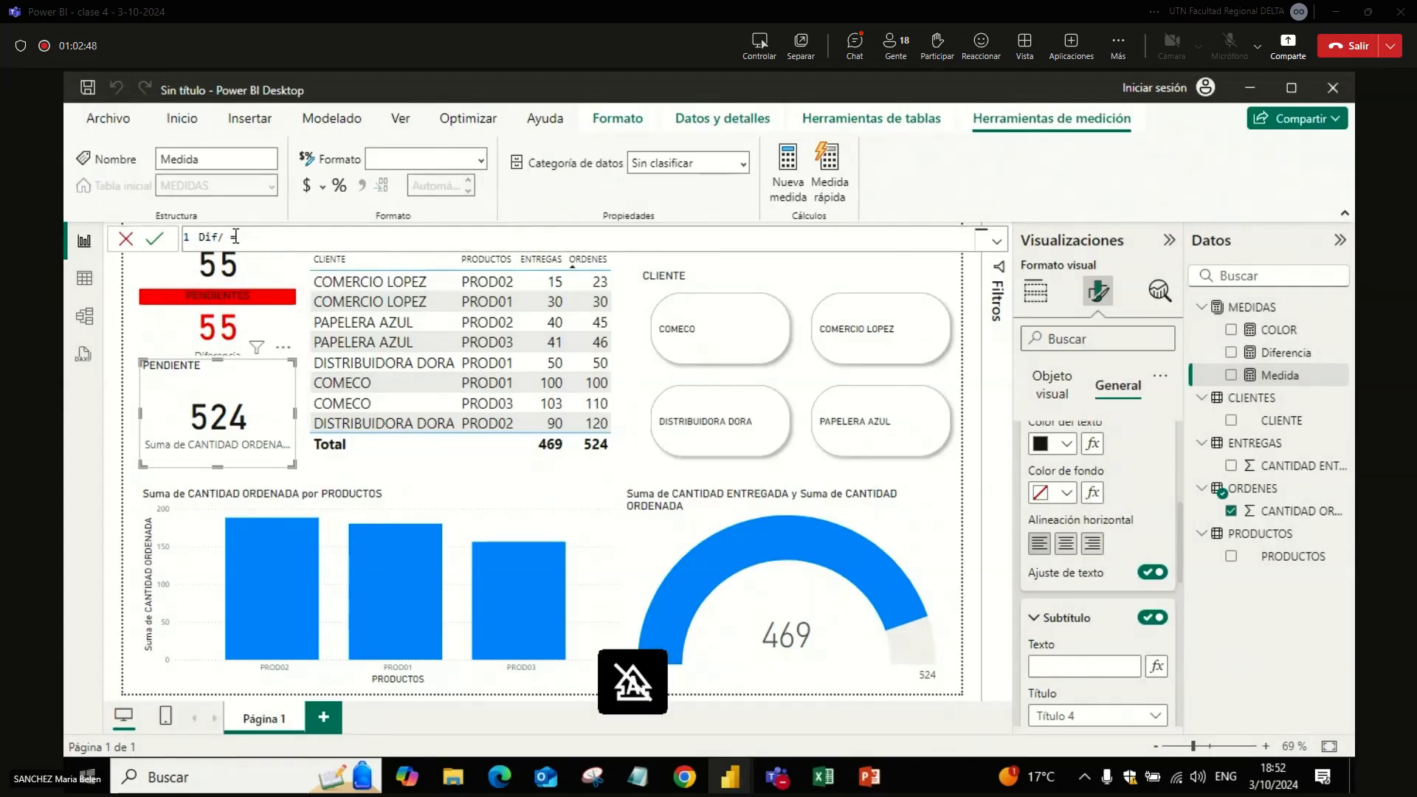
pyautogui.write('formato')
# Step: Define the Dif-formato measure as FORMAT([Diferencia],"#")
pyautogui.click(313, 235)
pyautogui.write('for')
pyautogui.press('Tab')
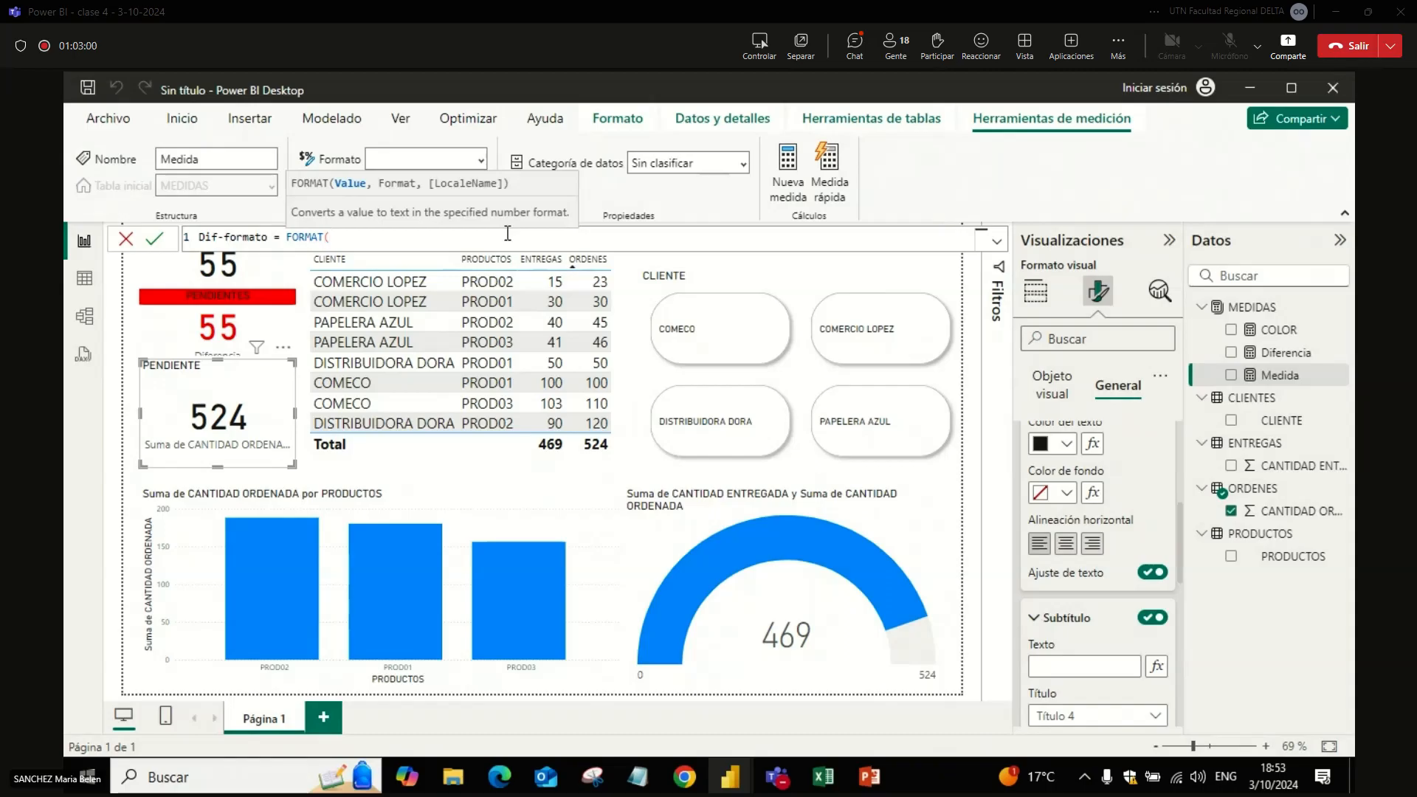
pyautogui.write('dife')
pyautogui.press('Tab')
pyautogui.write(',"#")')
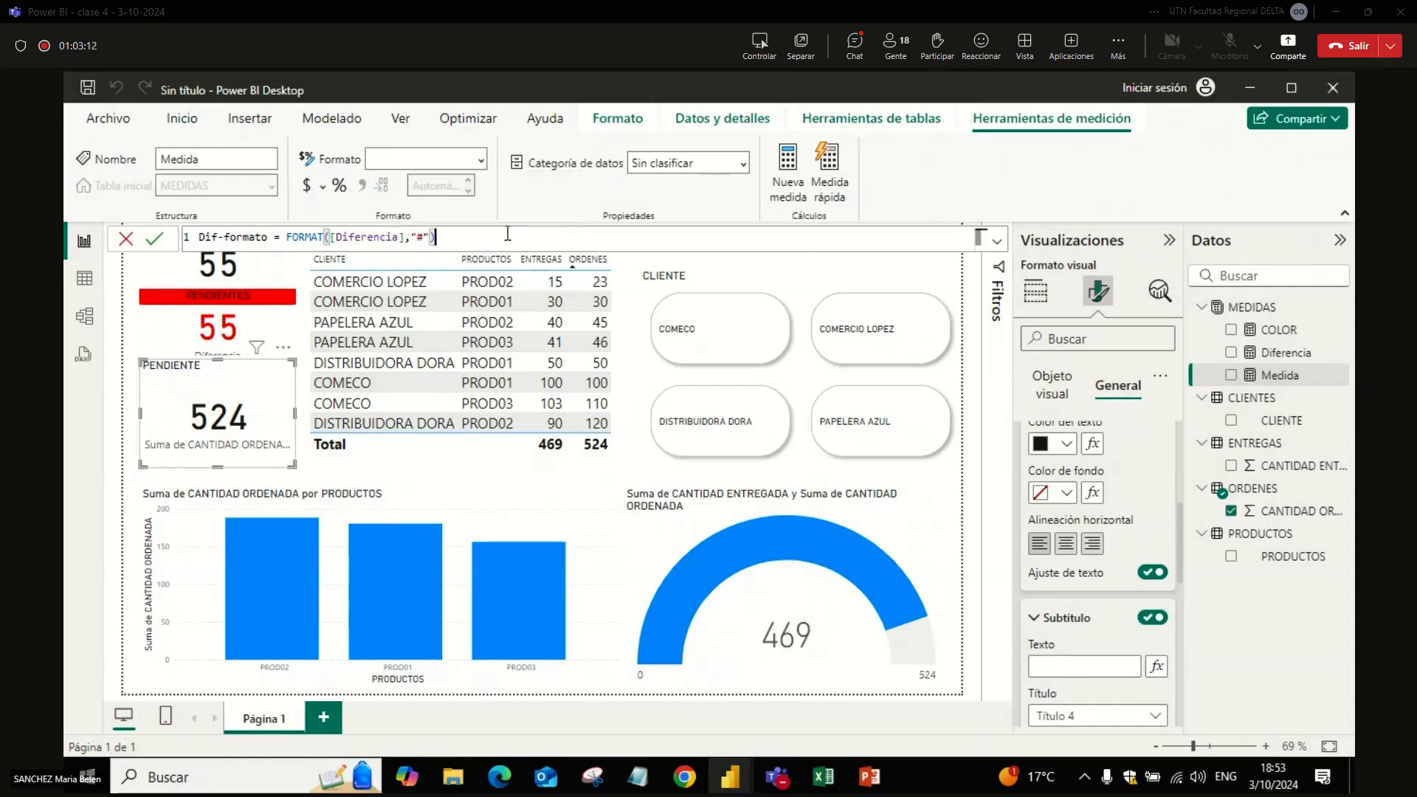
pyautogui.press('Return')
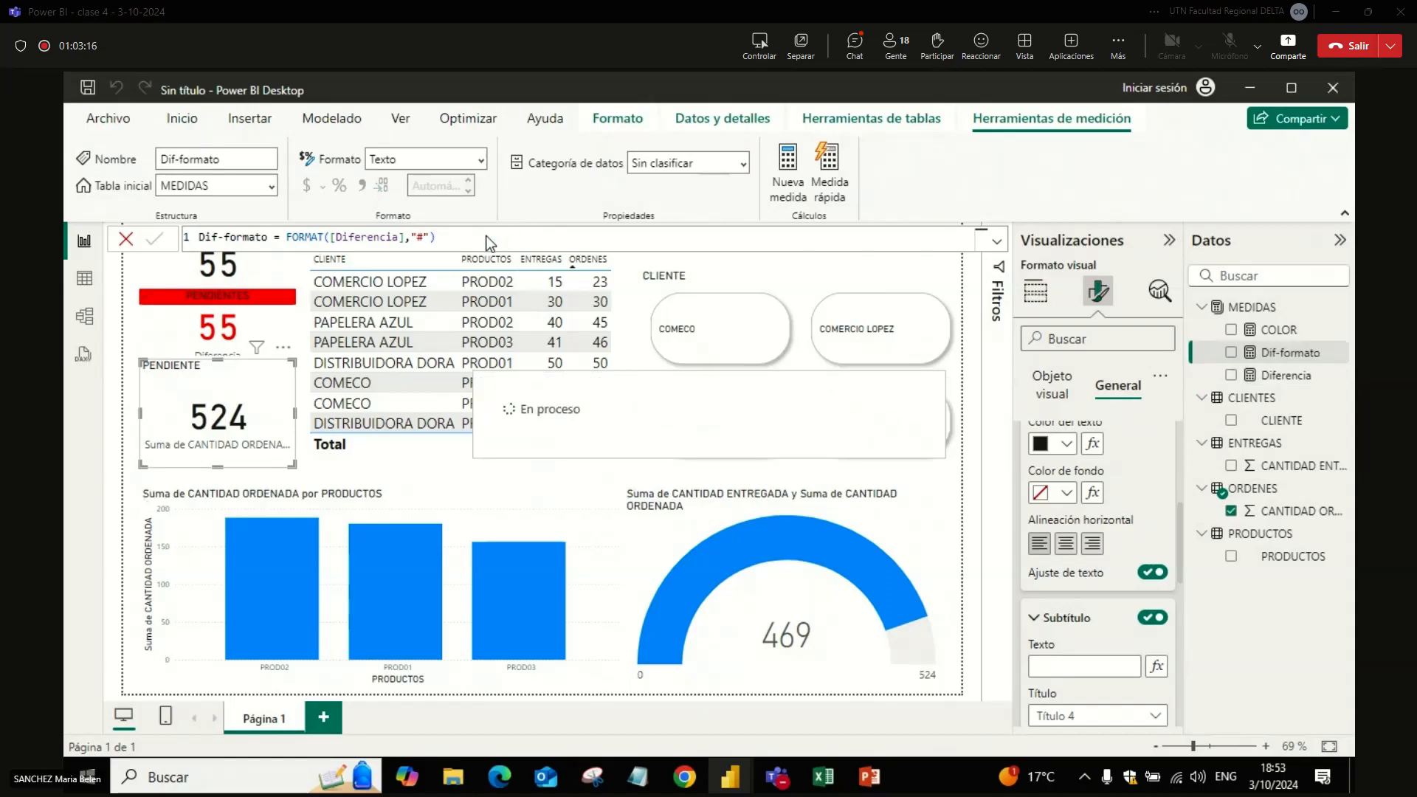
# Step: Copy the complete Dif-formato formula, post it in the Teams meeting chat and return to Power BI Desktop
pyautogui.click(476, 236)
pyautogui.moveTo(480, 236); pyautogui.dragTo(72, 201)
pyautogui.hotkey('ctrl', 'c')
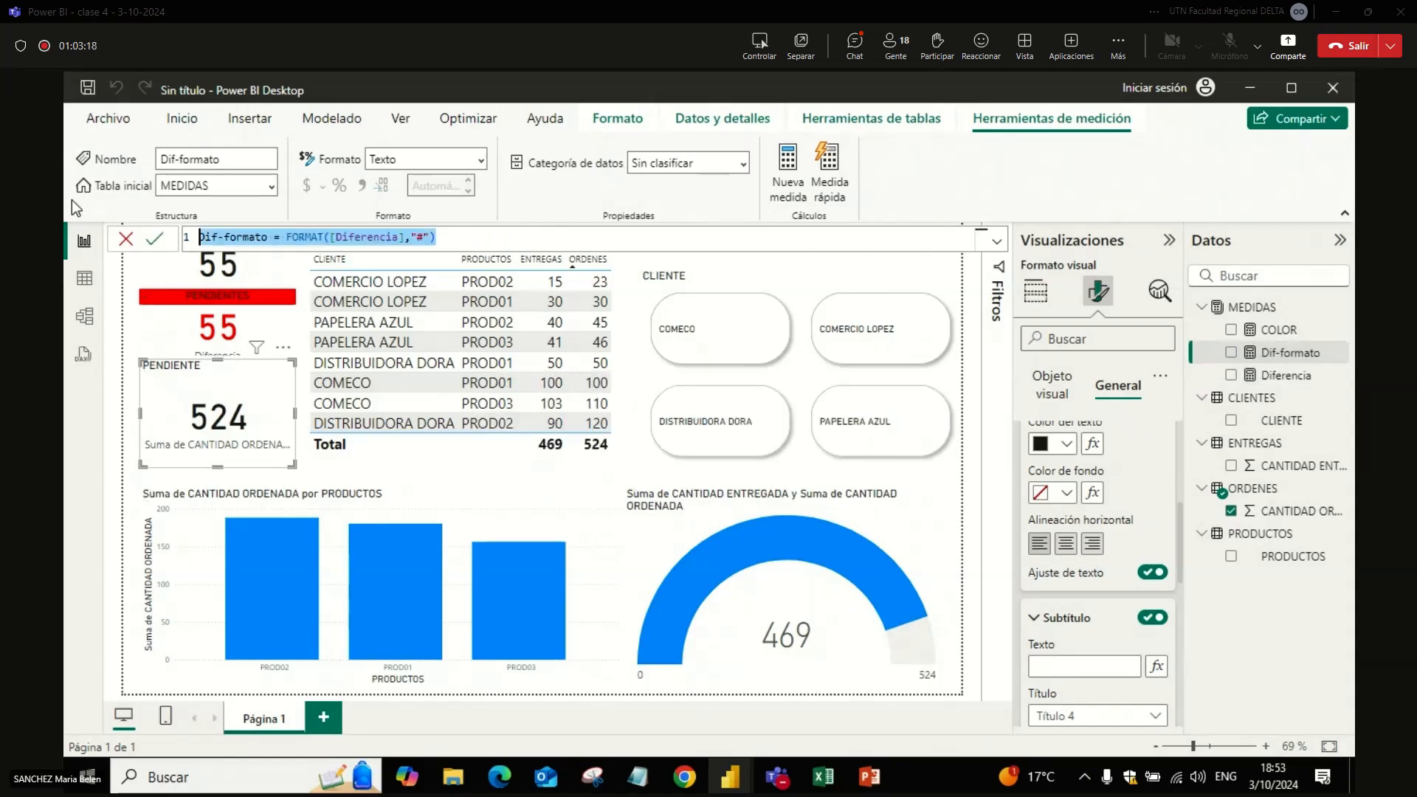
pyautogui.hotkey('alt', 'Tab')
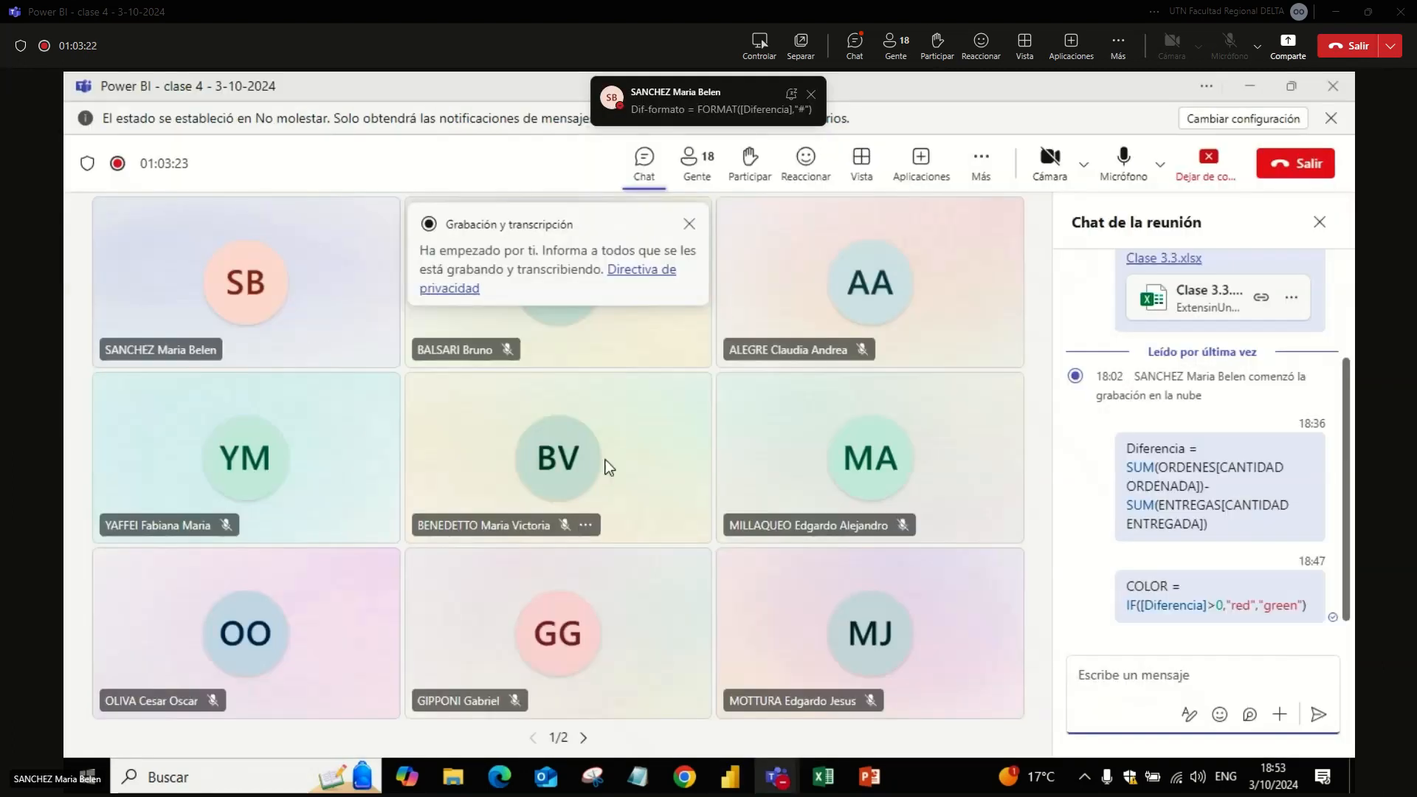
pyautogui.hotkey('ctrl', 'v')
pyautogui.press('Return')
pyautogui.hotkey('alt', 'Tab')
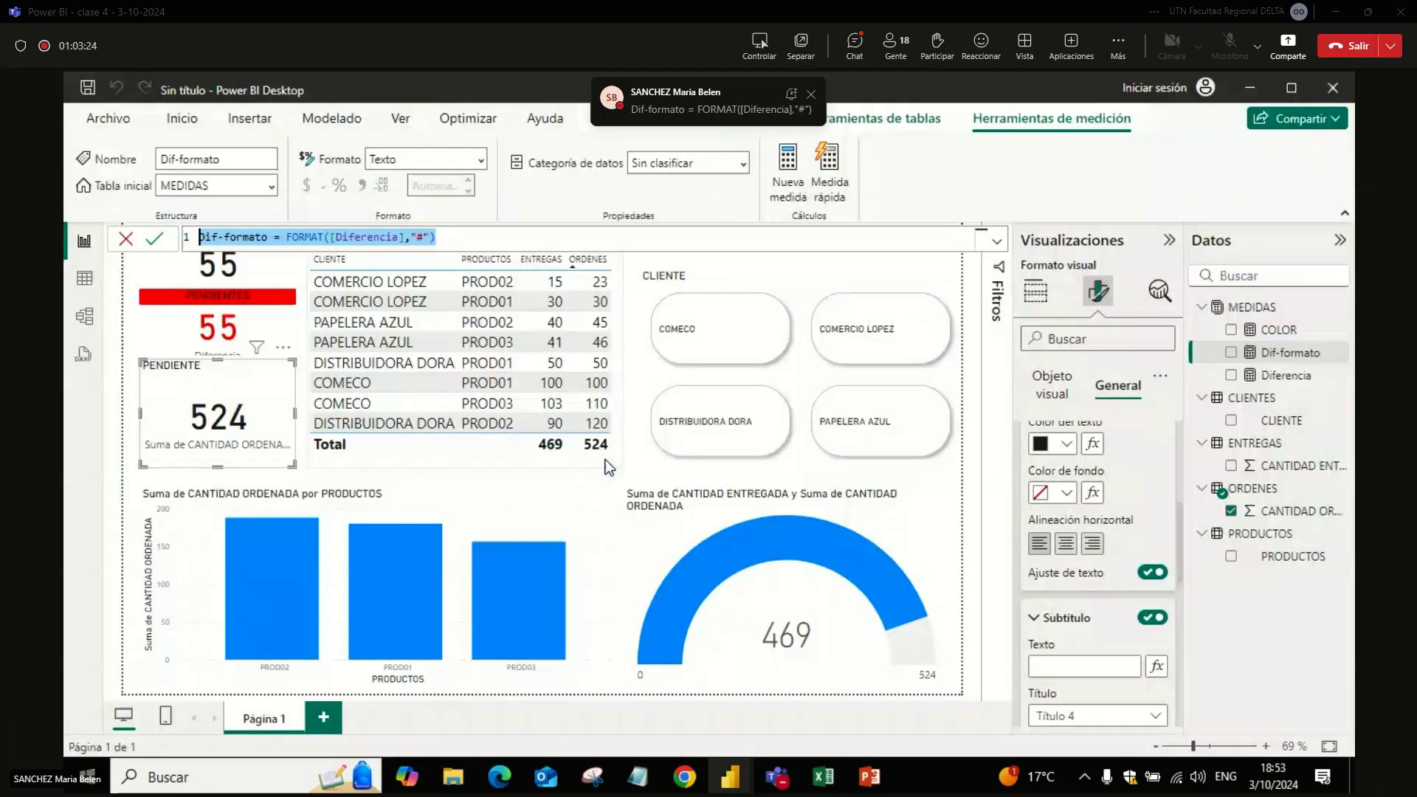
# Step: Enlarge the PENDIENTE card from its lower-right corner over part of the column chart, and centre its title horizontally
pyautogui.click(292, 366)
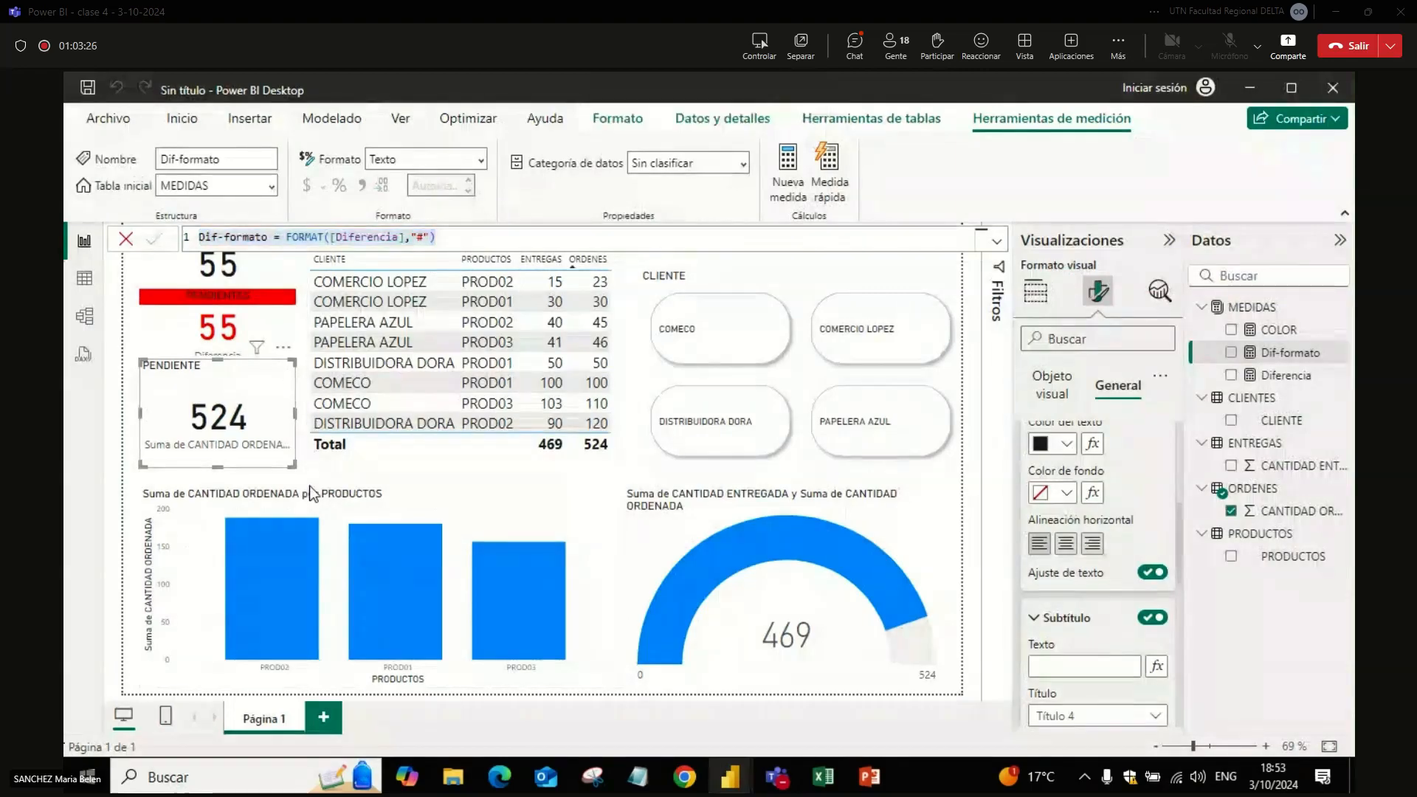
pyautogui.moveTo(294, 463); pyautogui.dragTo(610, 585)
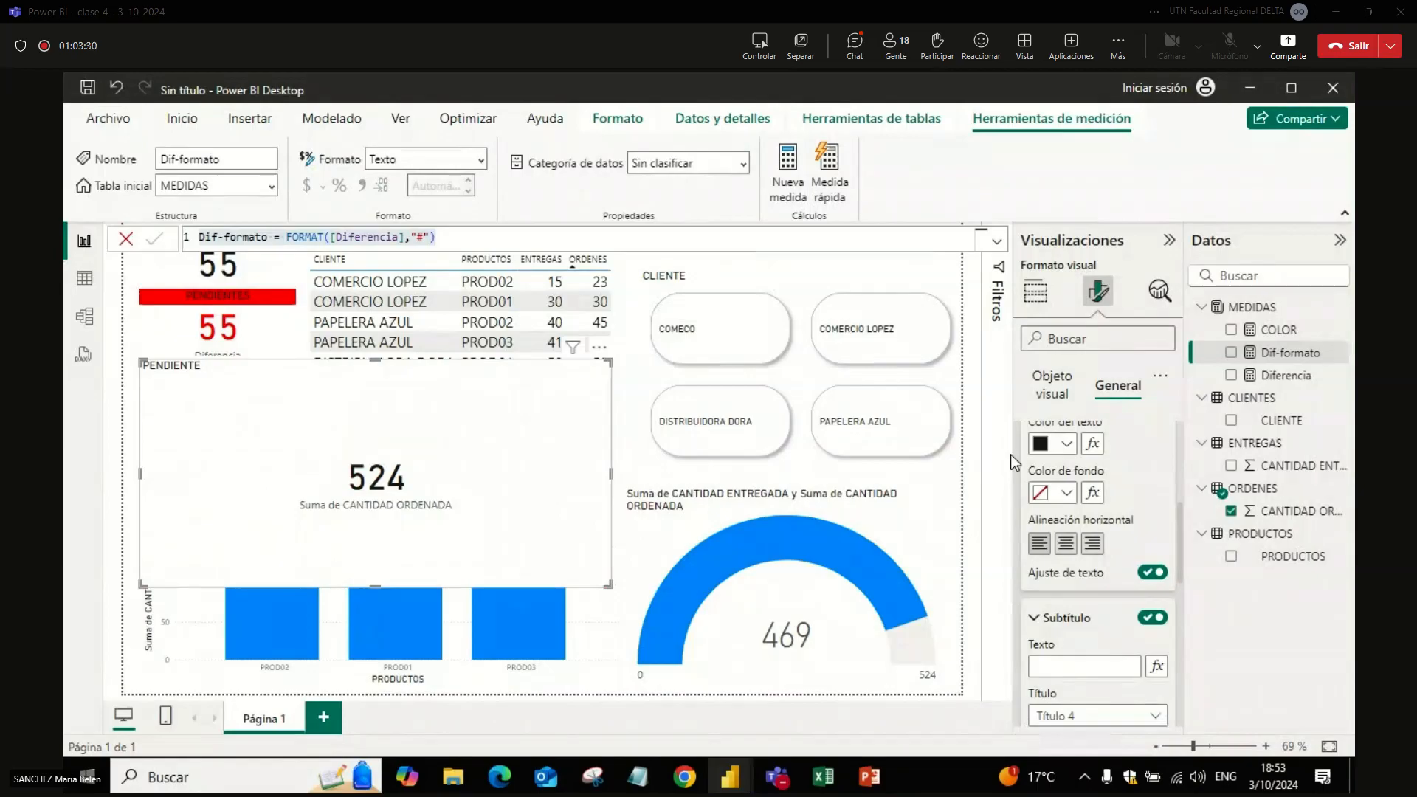
pyautogui.scroll(4, 1179, 495)
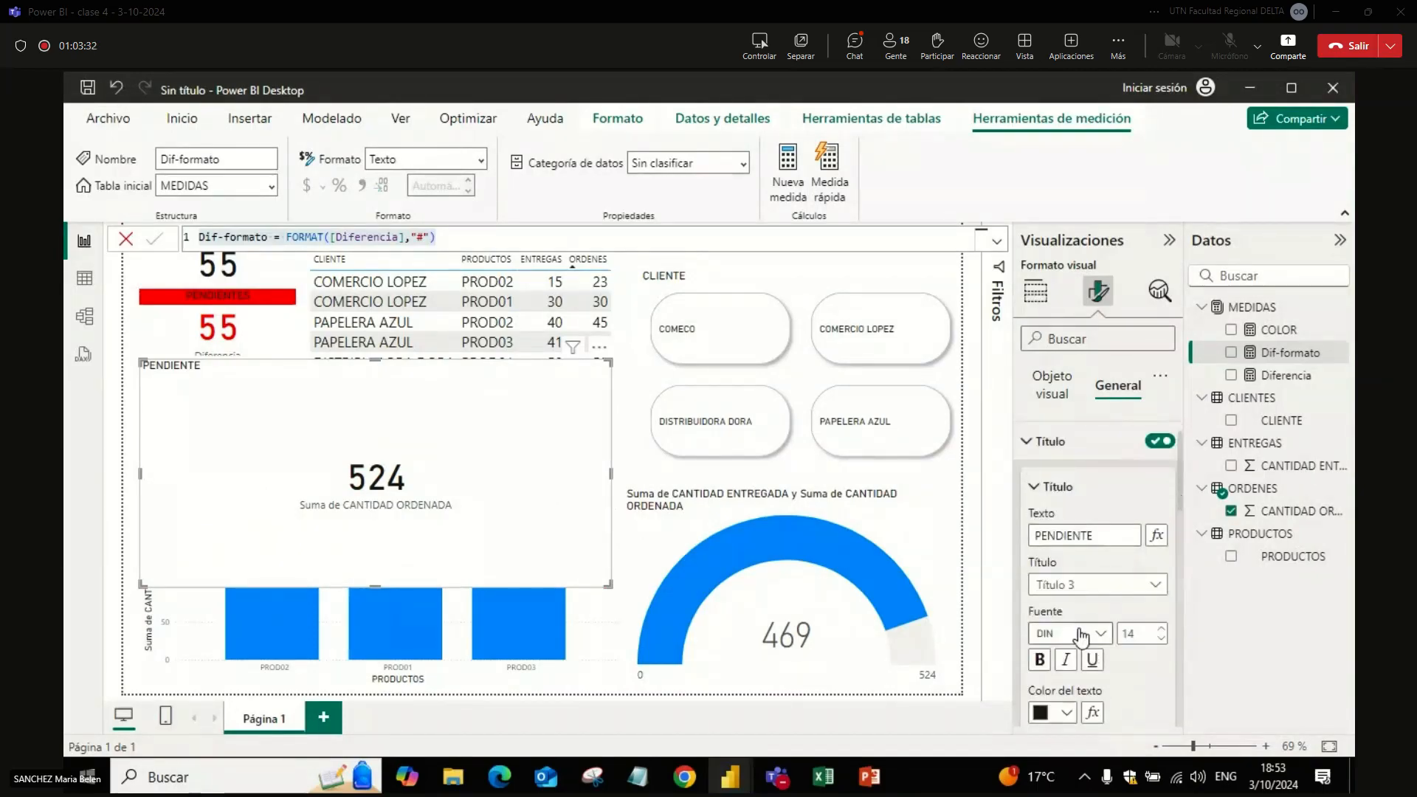
pyautogui.scroll(-3, 1082, 635)
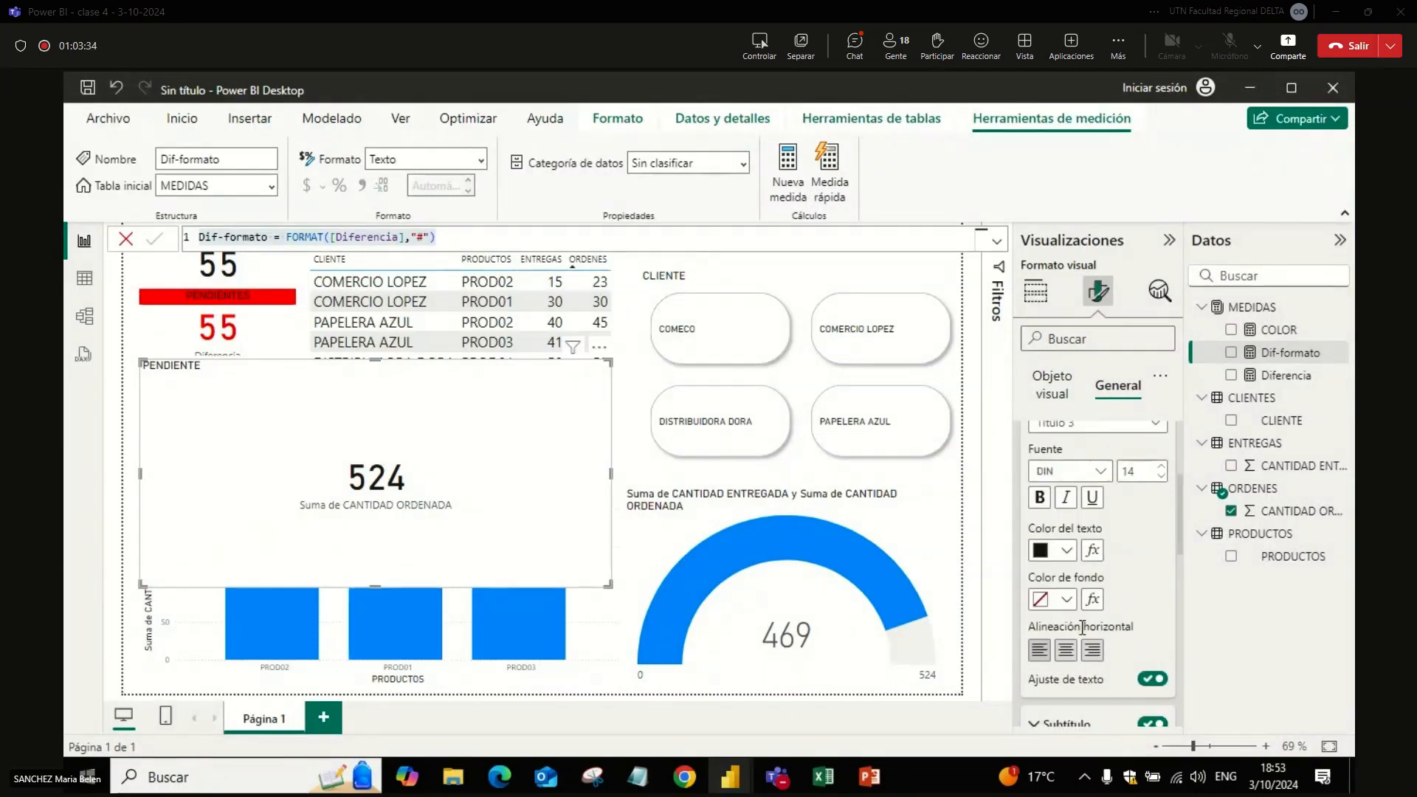
pyautogui.hotkey('alt', 'Tab')
pyautogui.hotkey('alt', 'Tab')
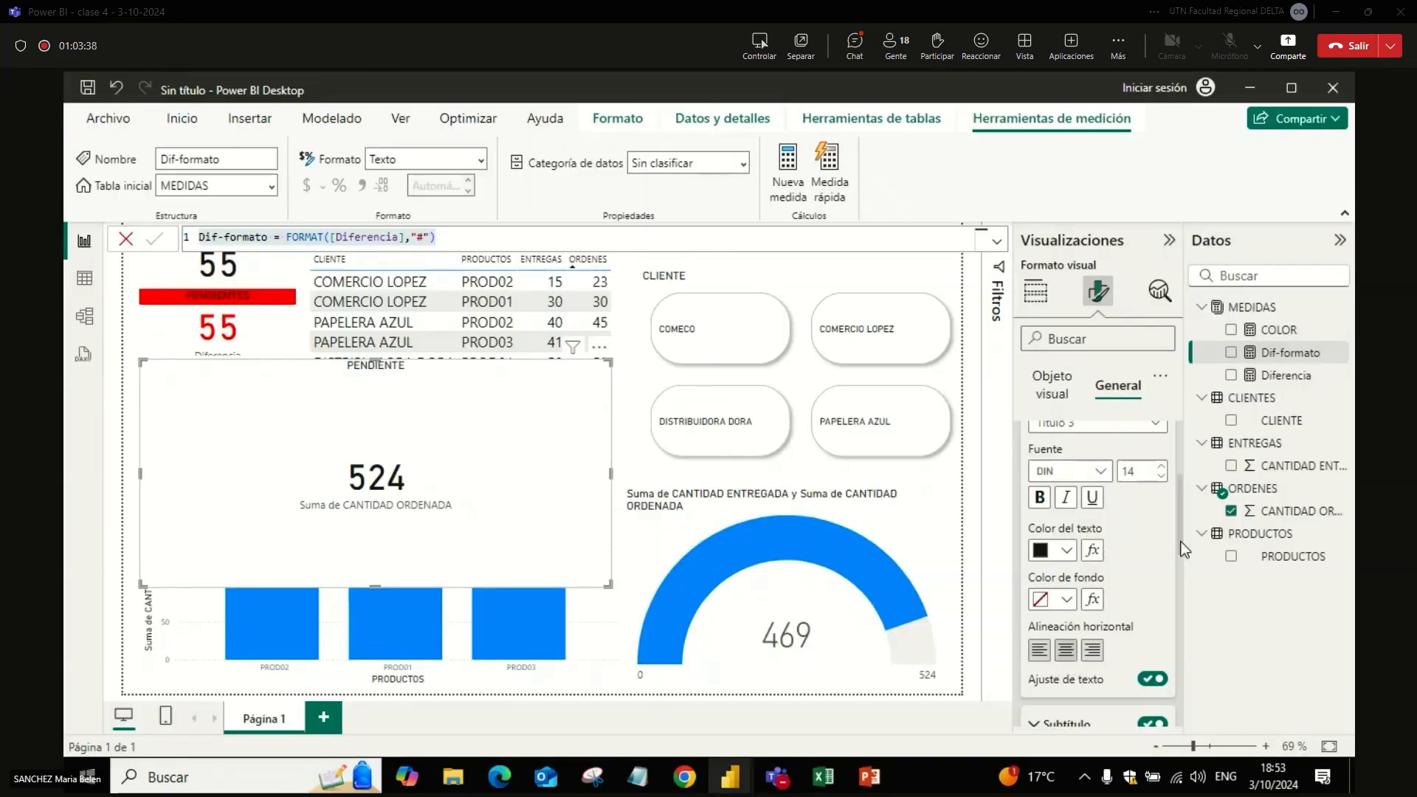
# Step: Base the PENDIENTE card's subtitle text on the Dif-formato measure using the Valor de campo style
pyautogui.scroll(-4, 1181, 536)
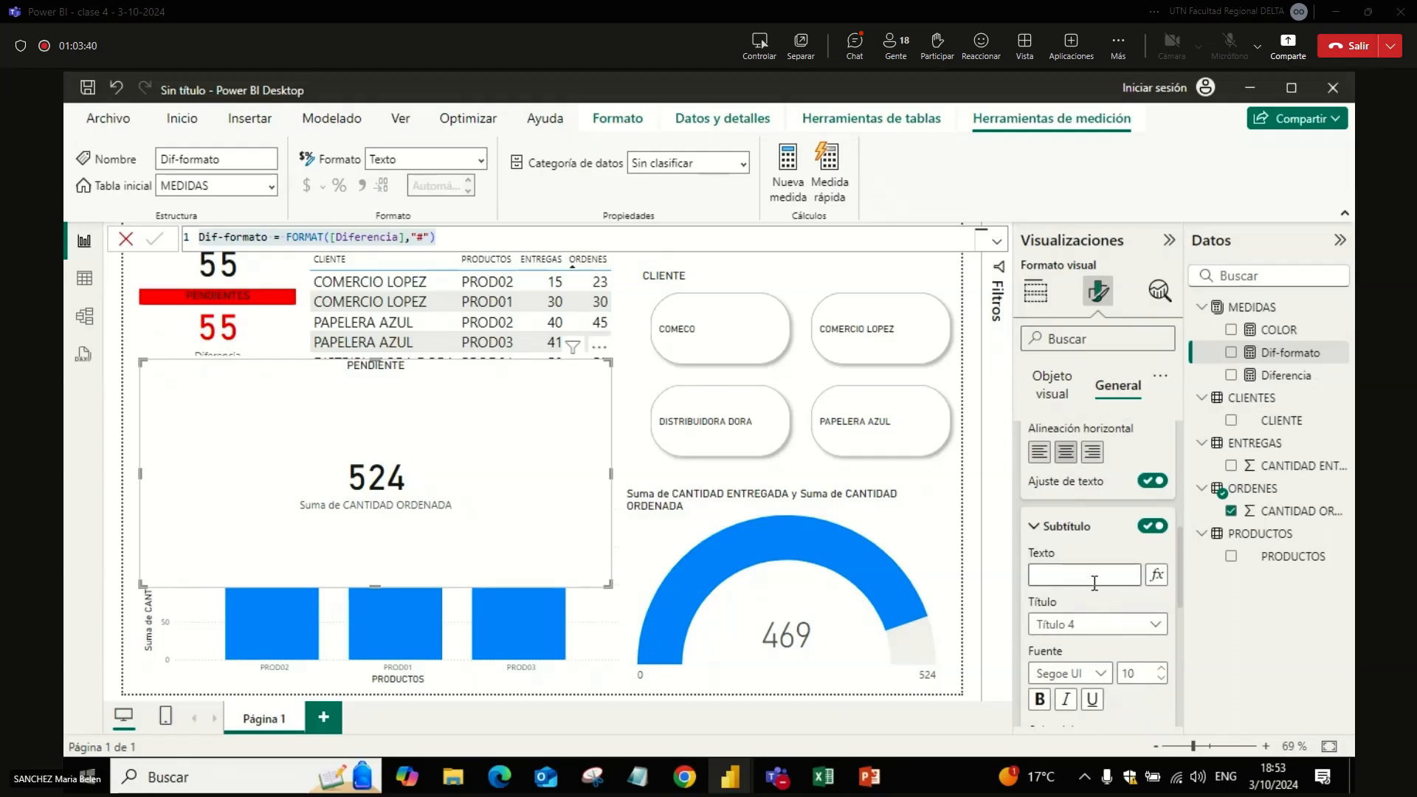
pyautogui.click(1091, 579)
pyautogui.moveTo(1181, 536)
pyautogui.mouseDown()
pyautogui.moveTo(1175, 457)
pyautogui.moveTo(1177, 551)
pyautogui.mouseUp()
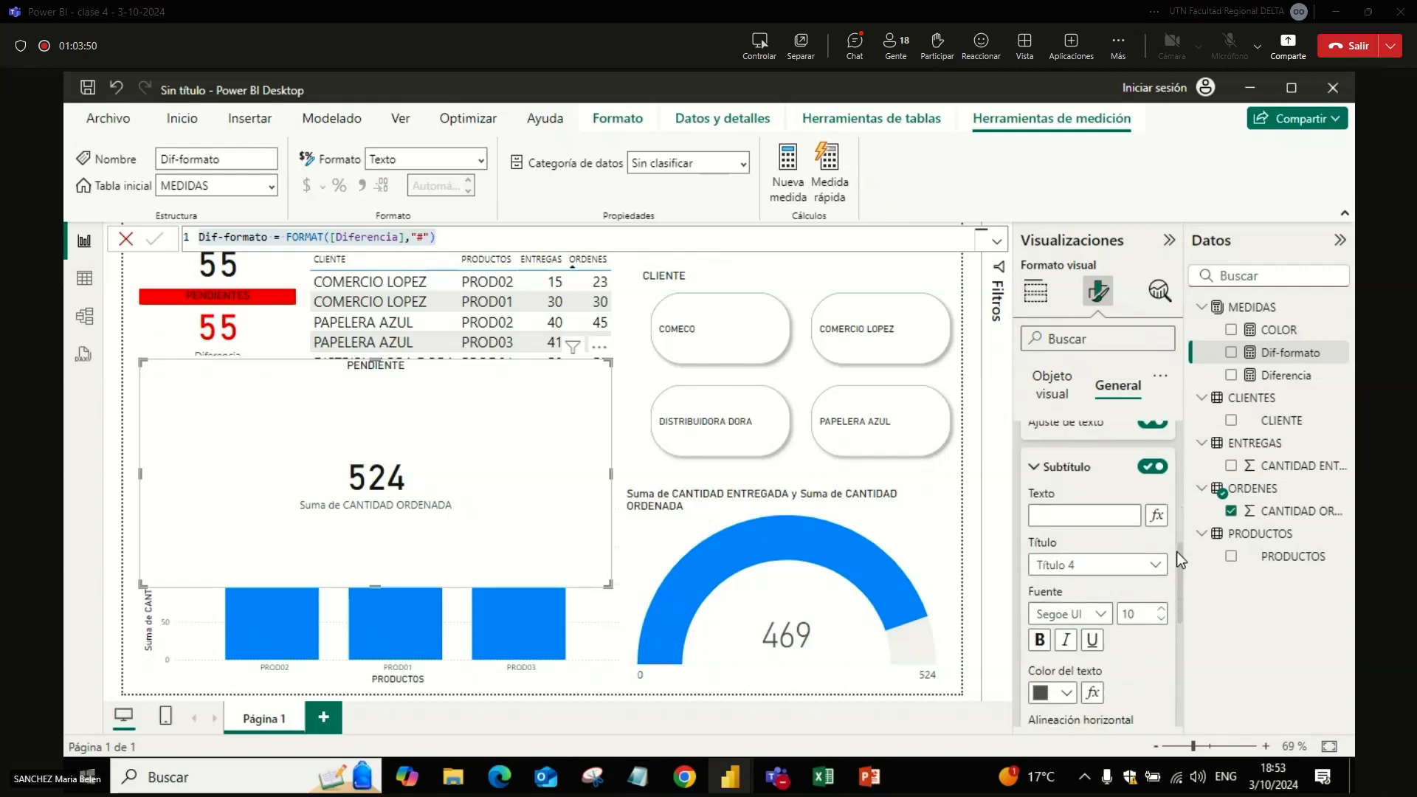
pyautogui.click(1156, 516)
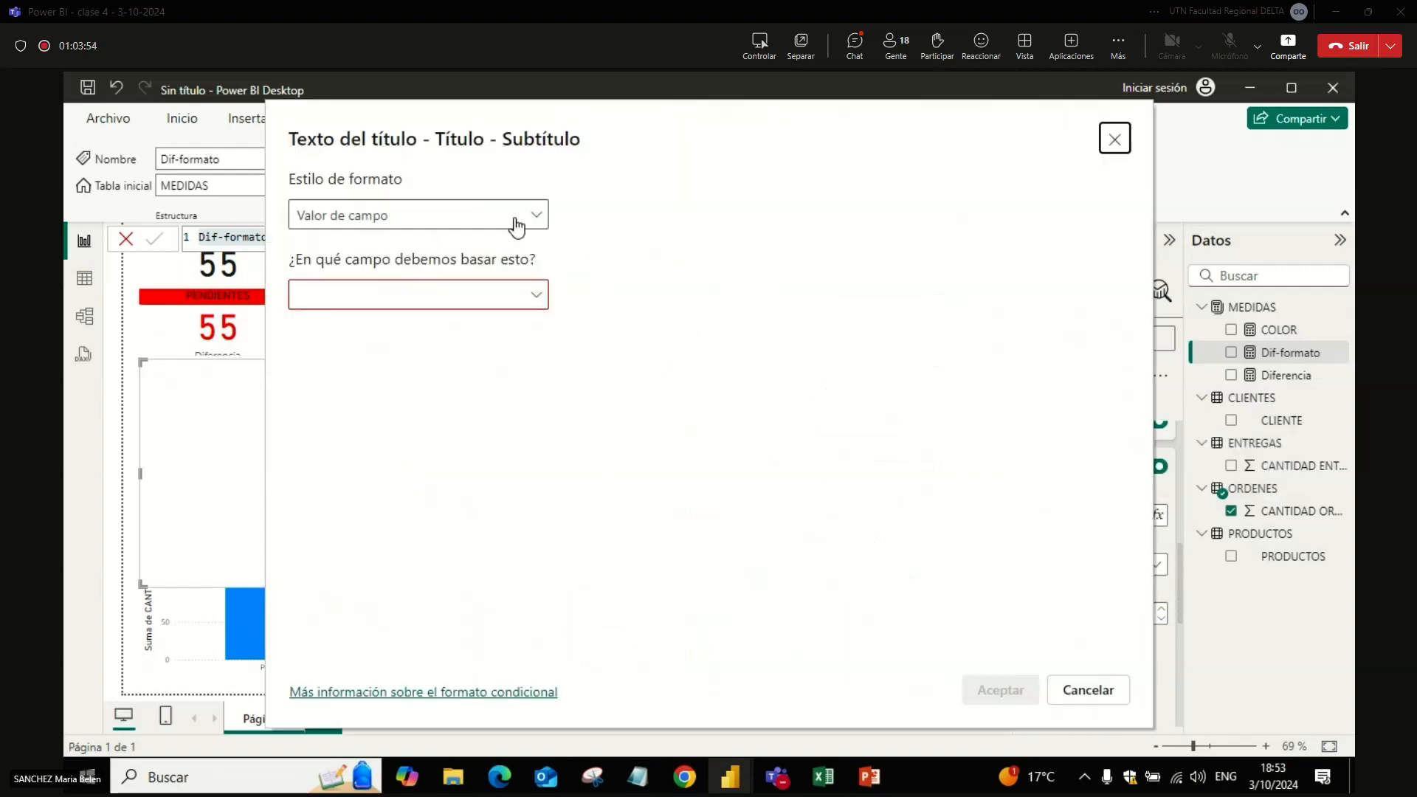
pyautogui.click(516, 221)
pyautogui.click(399, 247)
pyautogui.click(383, 294)
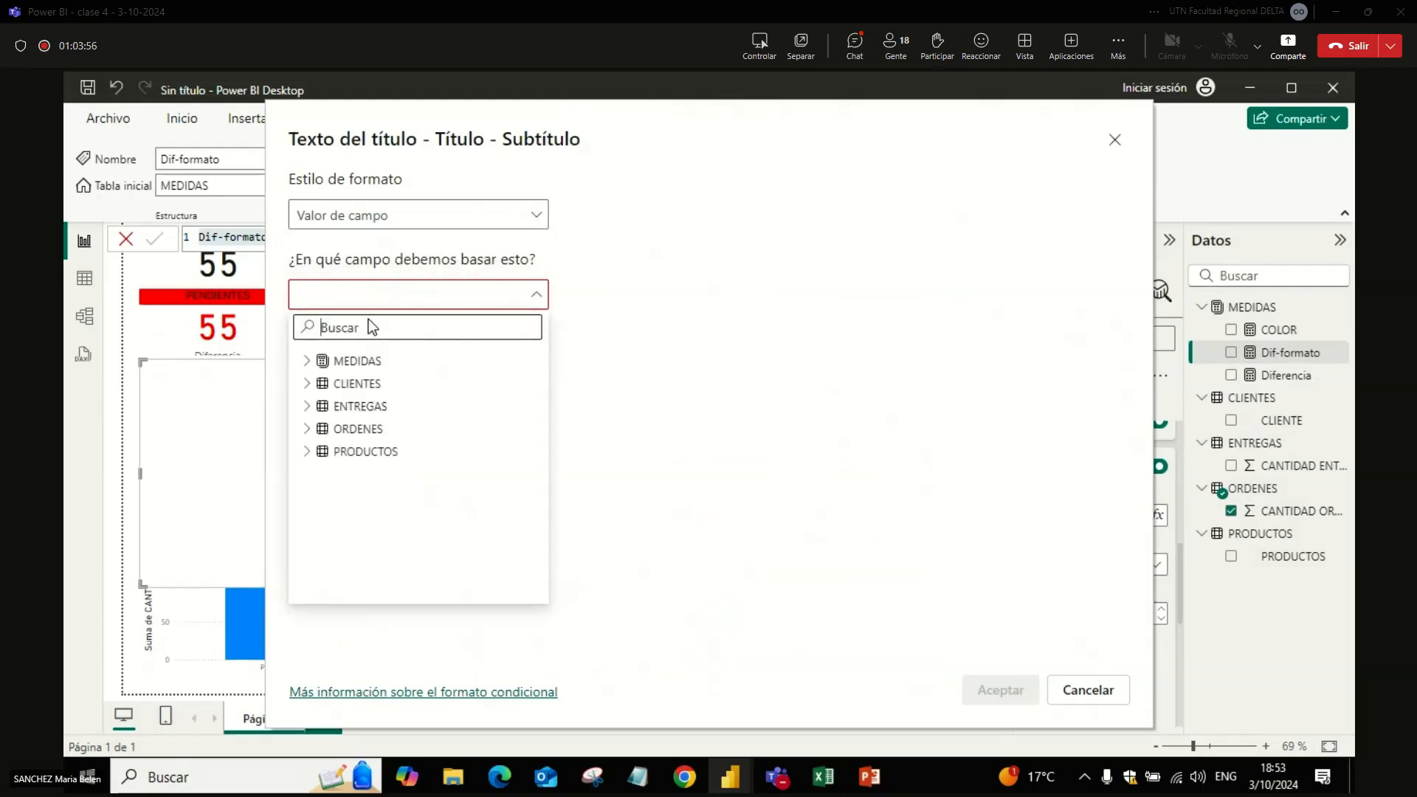
pyautogui.click(308, 361)
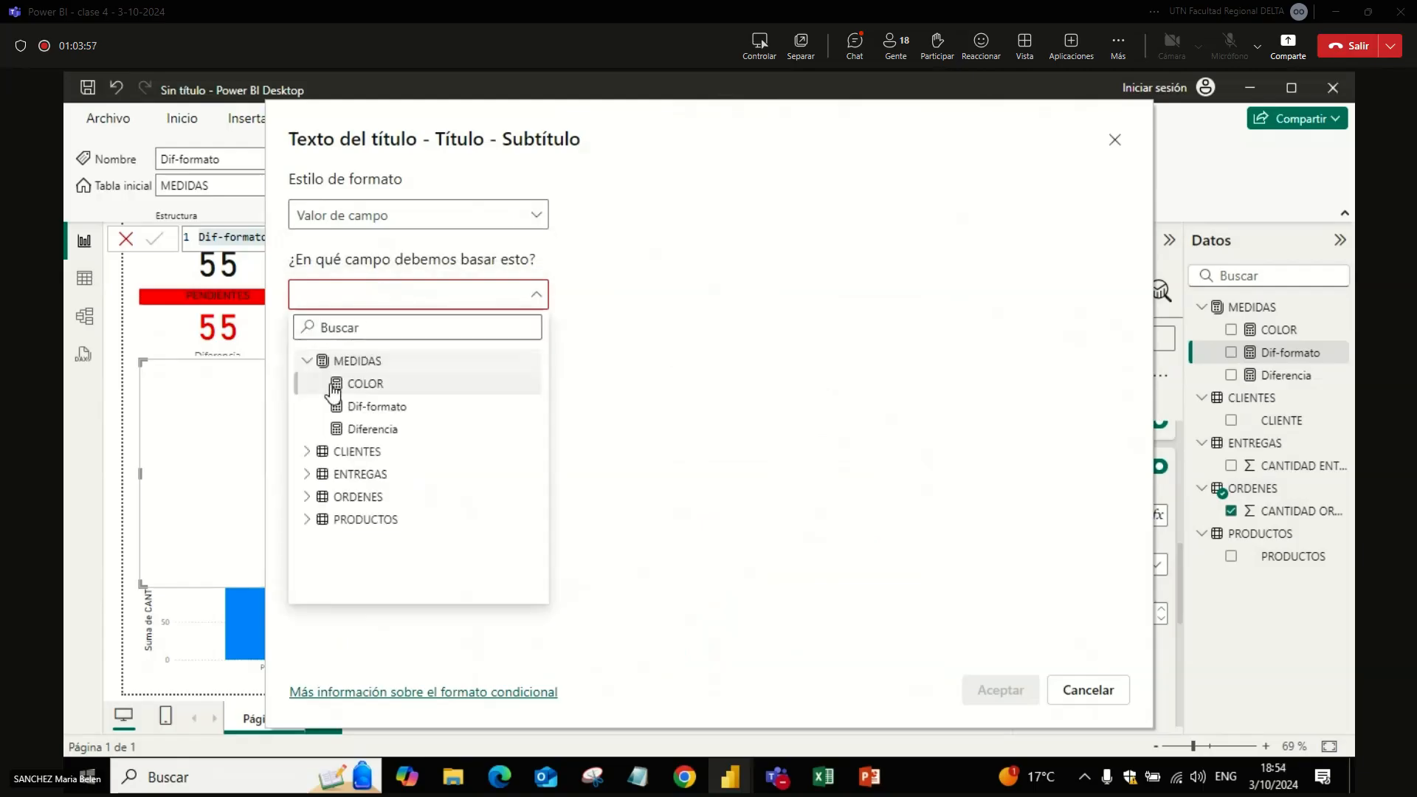
pyautogui.click(374, 417)
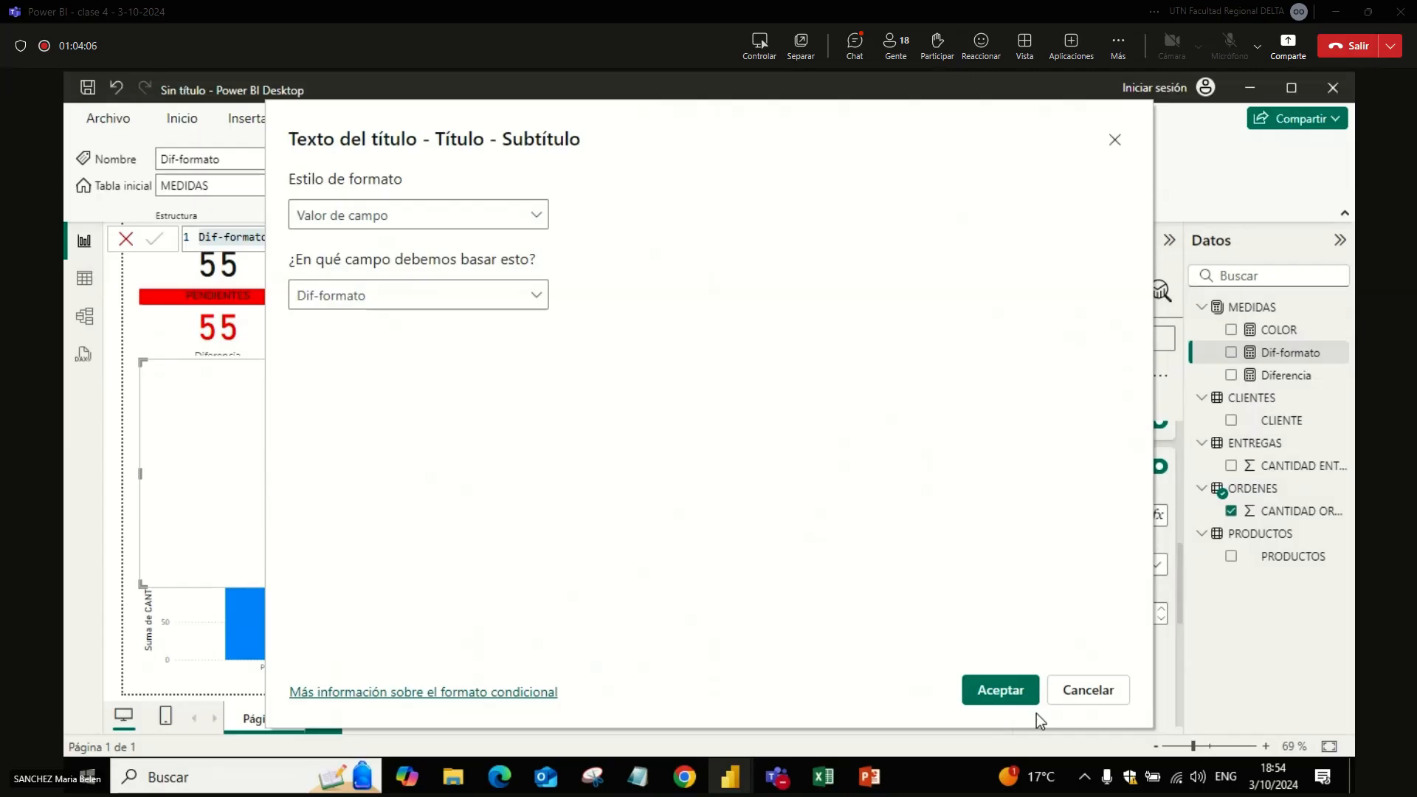
pyautogui.click(1019, 693)
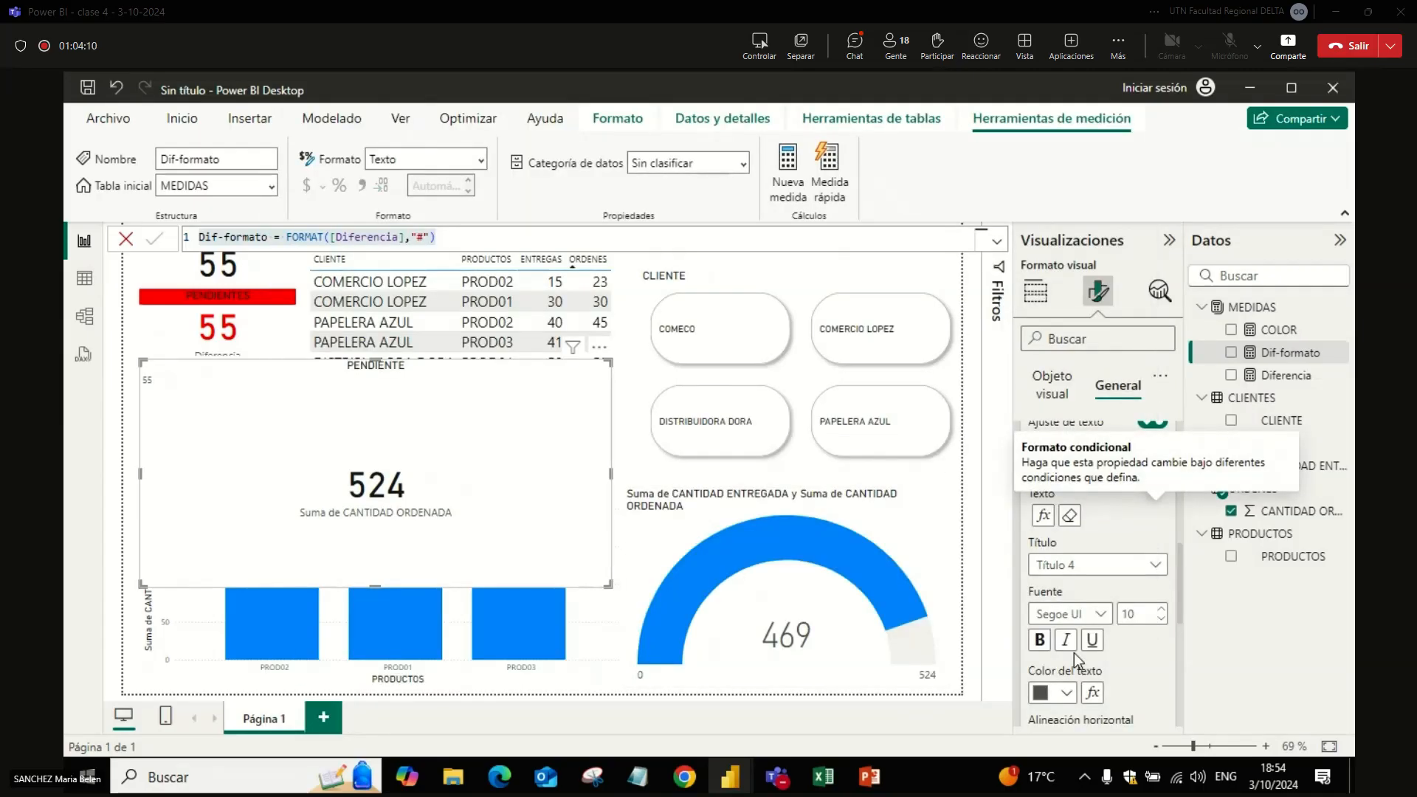
# Step: Set the card subtitle's font size to 22 and centre it horizontally
pyautogui.click(1162, 609)
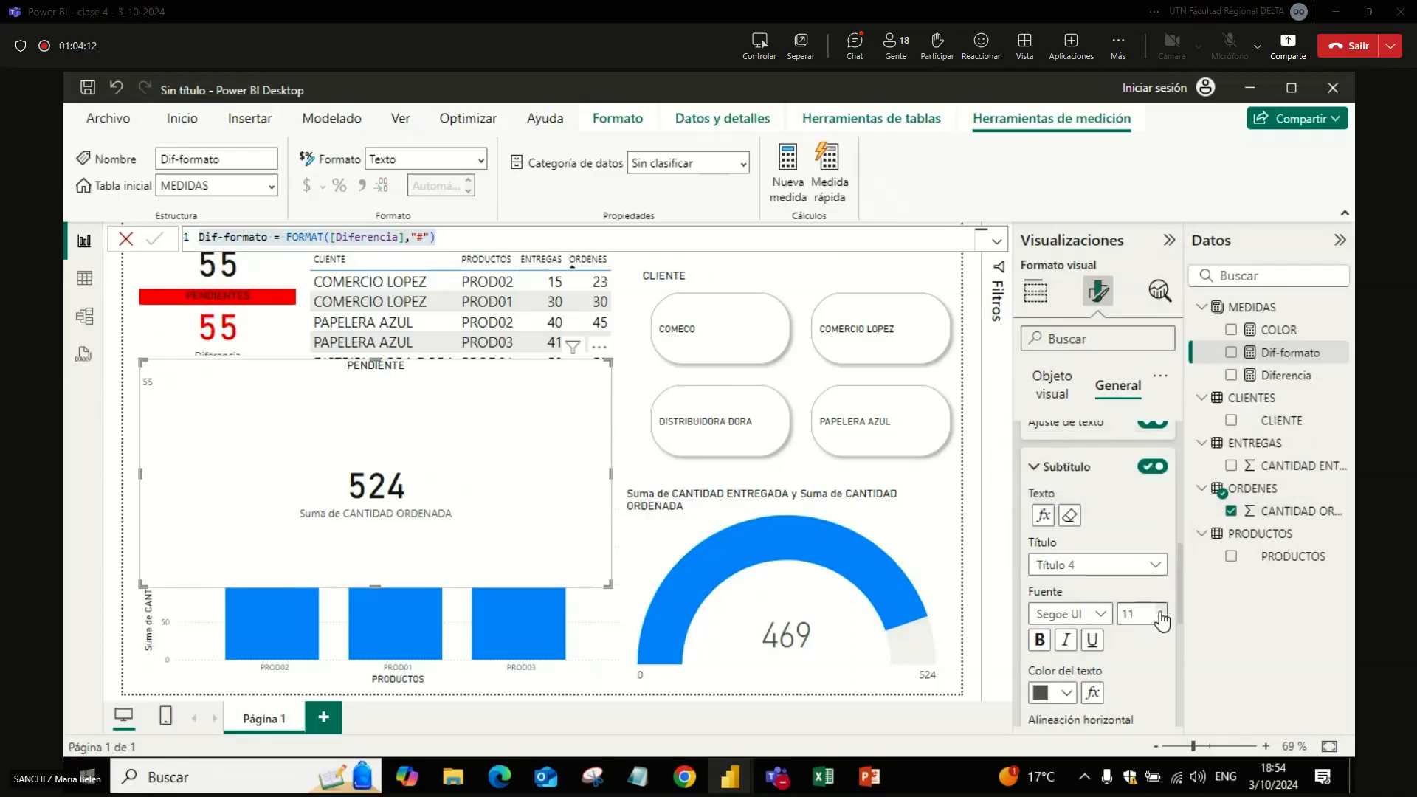
pyautogui.click(1161, 611)
pyautogui.click(1161, 611)
pyautogui.click(1161, 611)
pyautogui.click(1161, 611)
pyautogui.click(1162, 611)
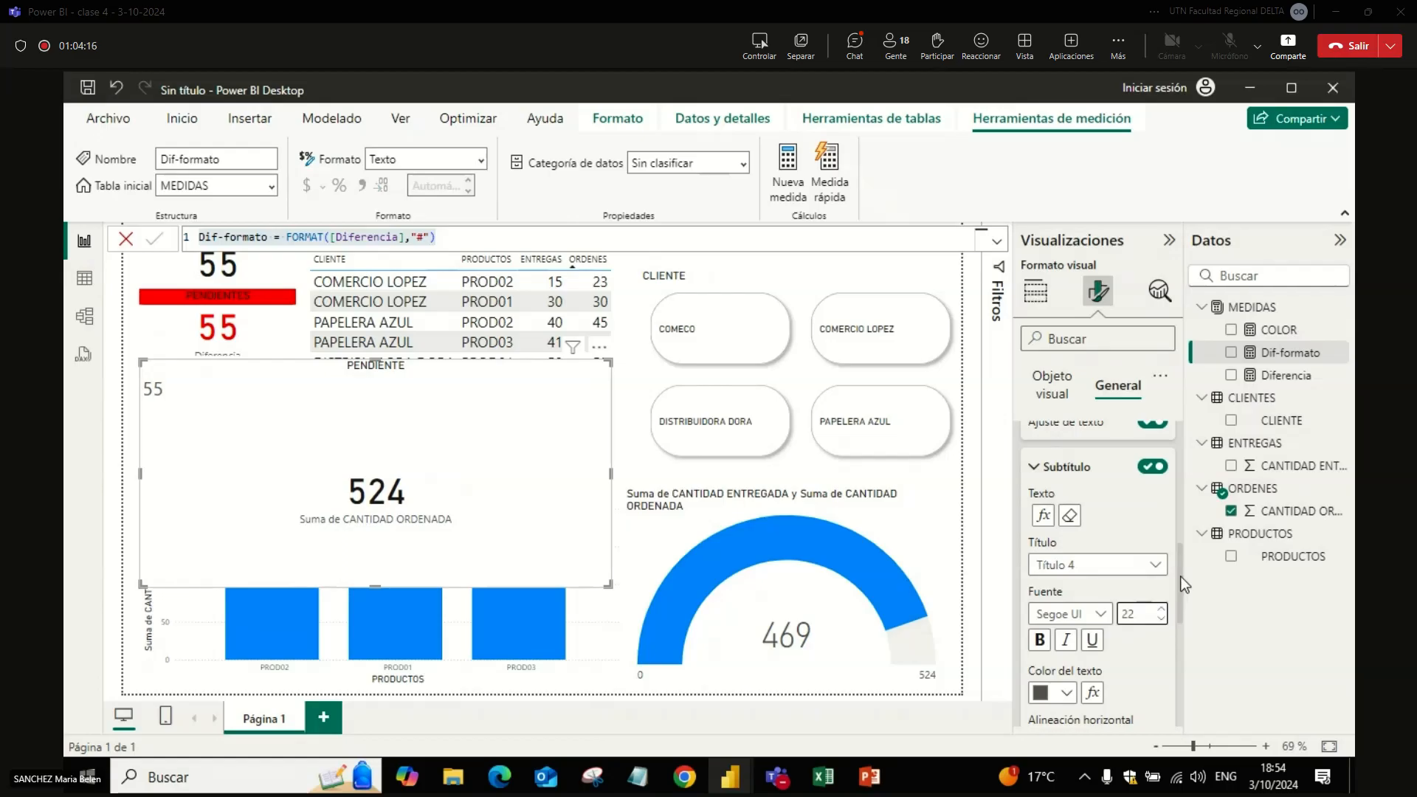
pyautogui.moveTo(1181, 573); pyautogui.dragTo(1180, 624)
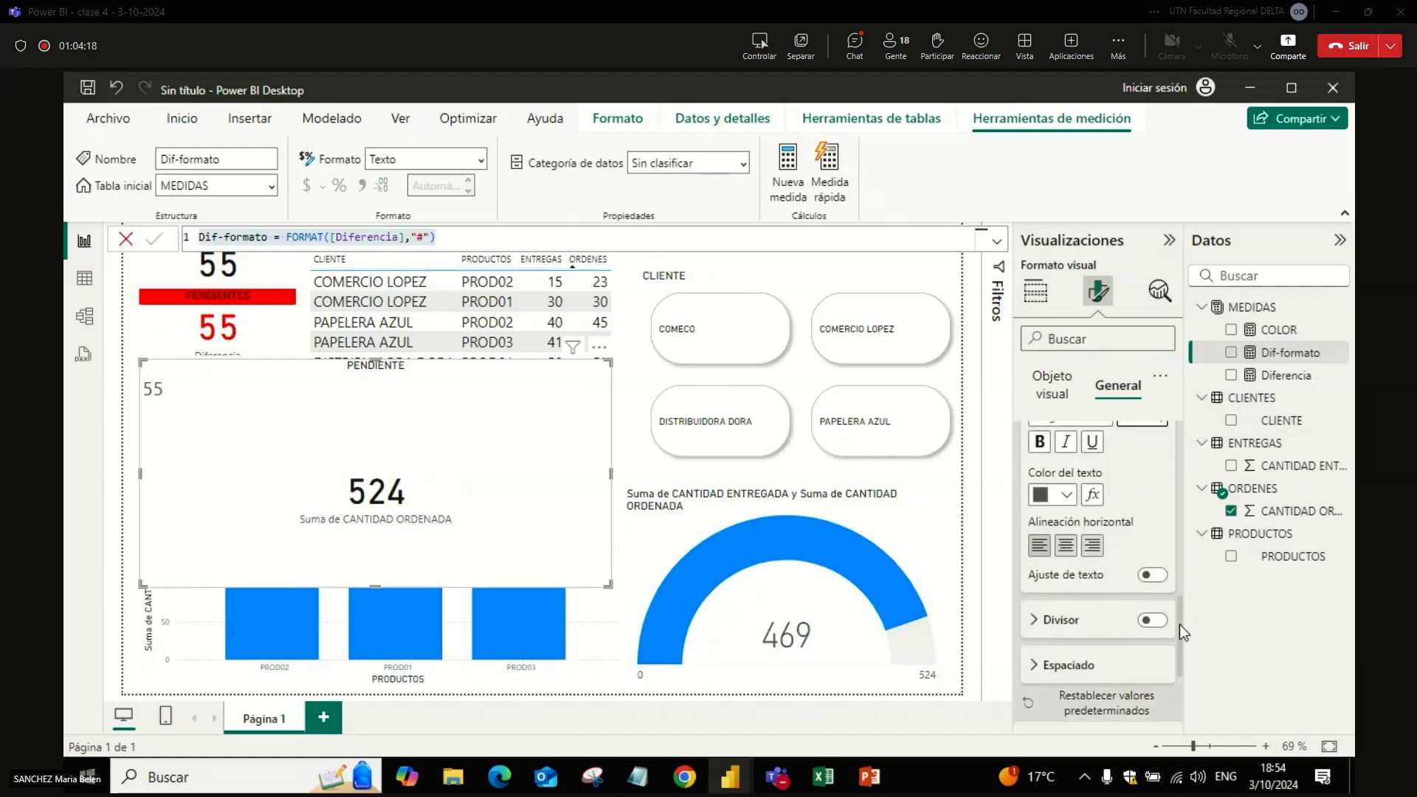
pyautogui.click(1068, 546)
# Step: Turn on the card's divider and customise its spacing, with 0 below the subtitle
pyautogui.click(1152, 620)
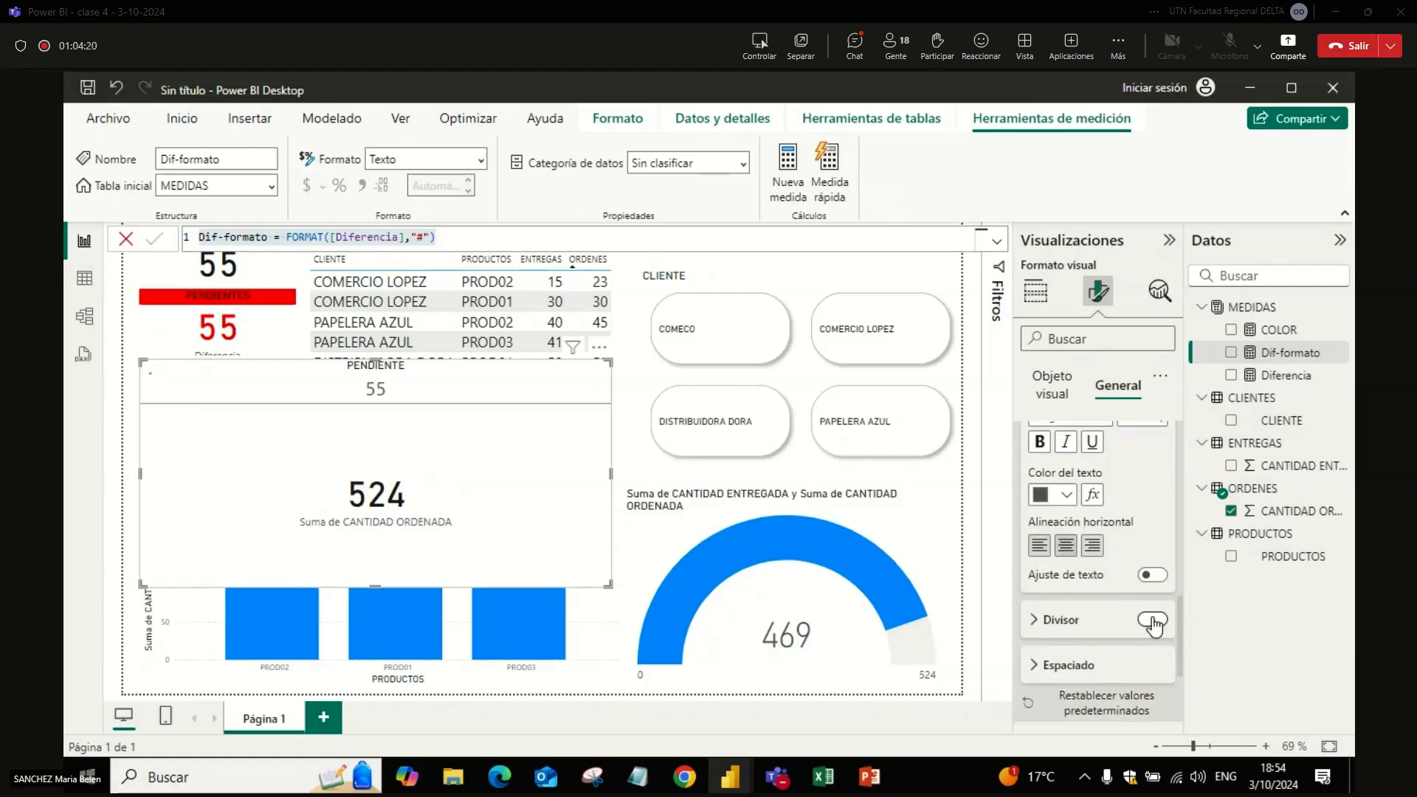
pyautogui.click(1107, 668)
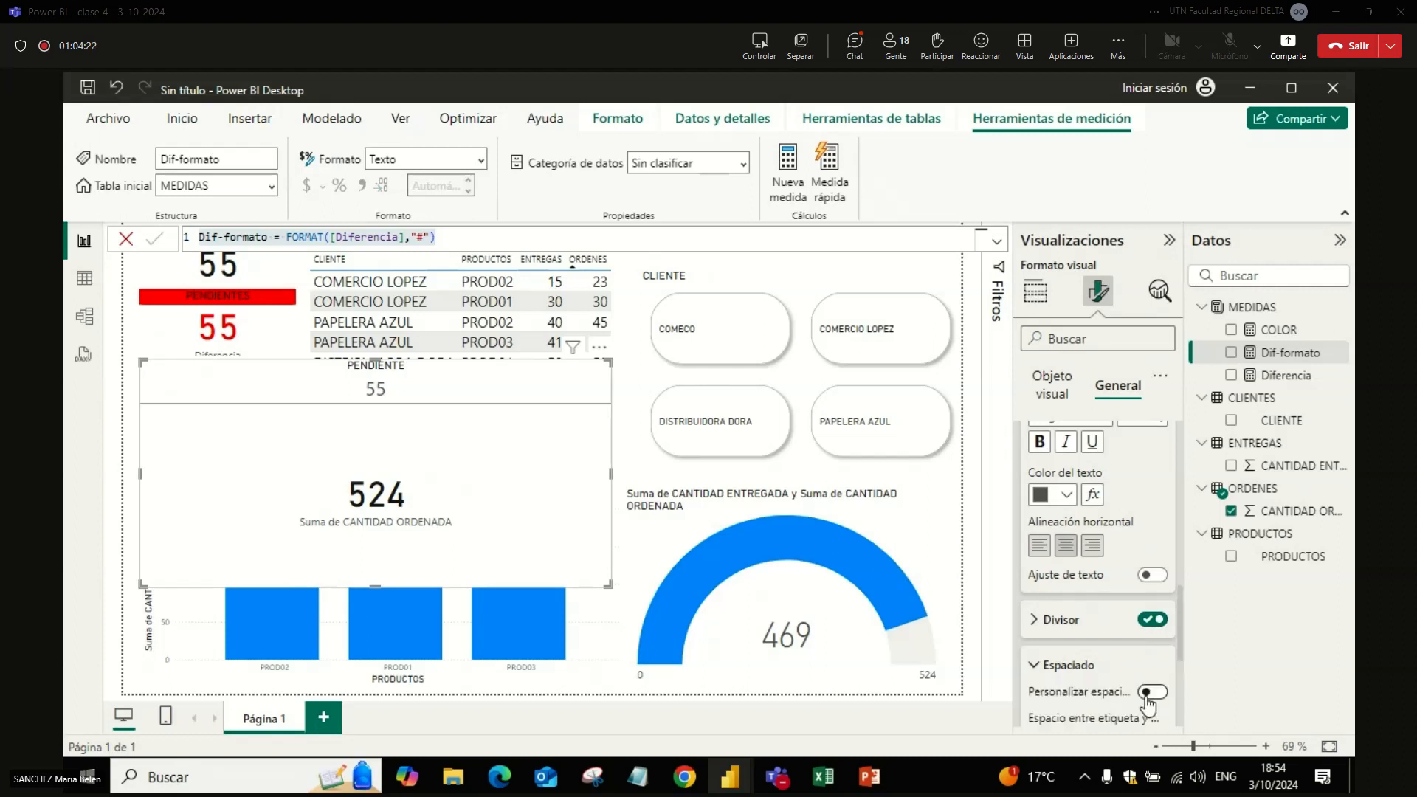
pyautogui.click(1152, 683)
pyautogui.scroll(-3, 1180, 636)
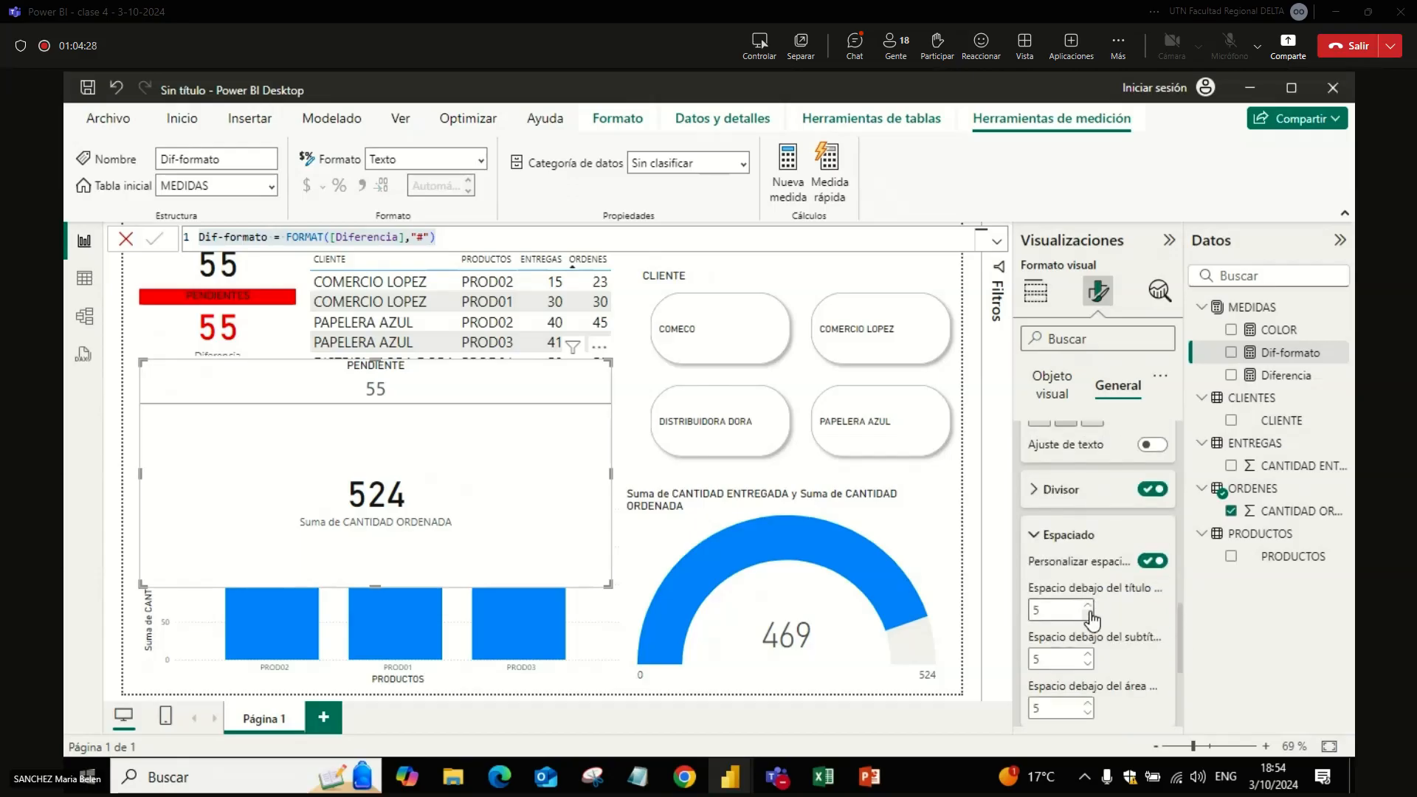
pyautogui.click(1089, 664)
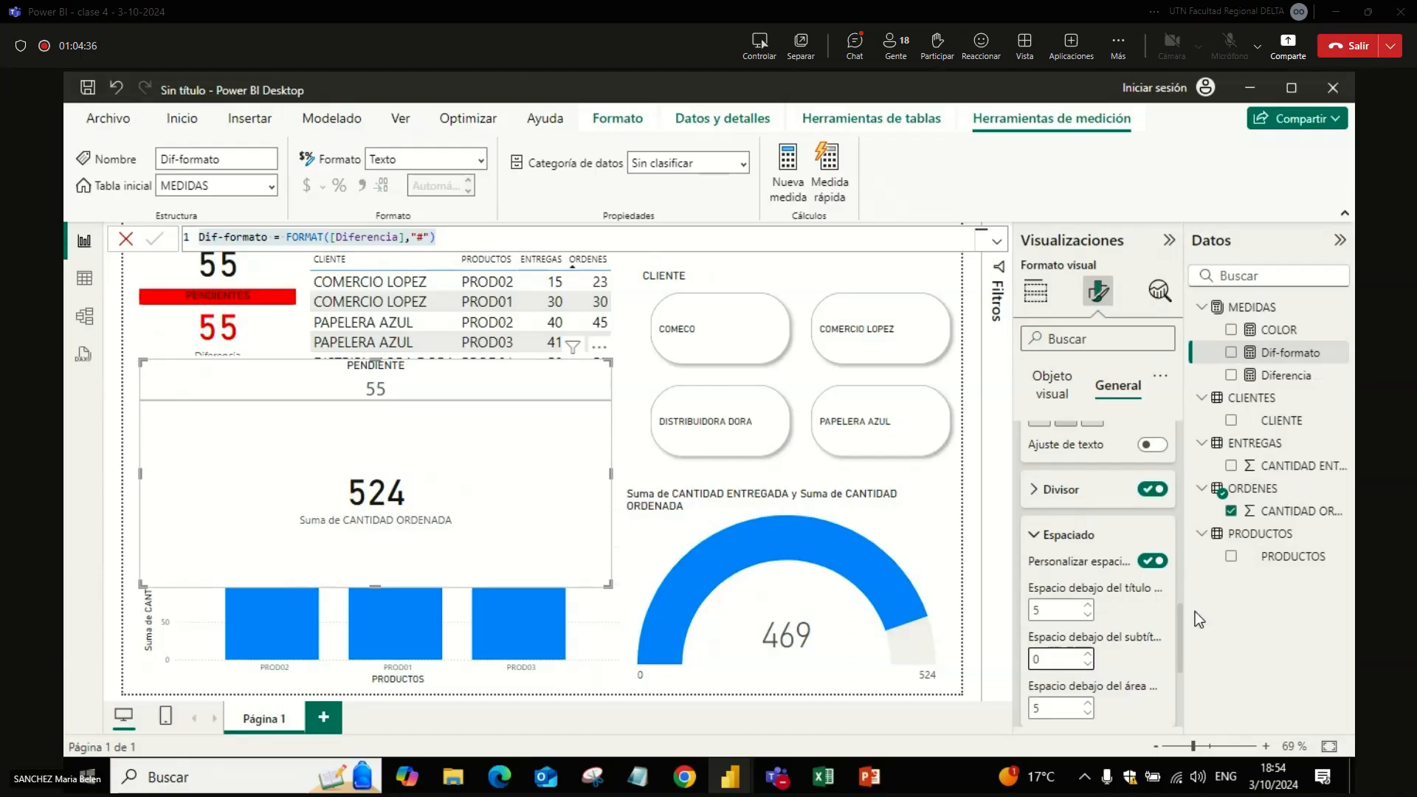
# Step: Turn on the visual border of the PENDIENTE card
pyautogui.moveTo(1179, 621); pyautogui.dragTo(1180, 676)
pyautogui.click(1176, 628)
pyautogui.click(1150, 624)
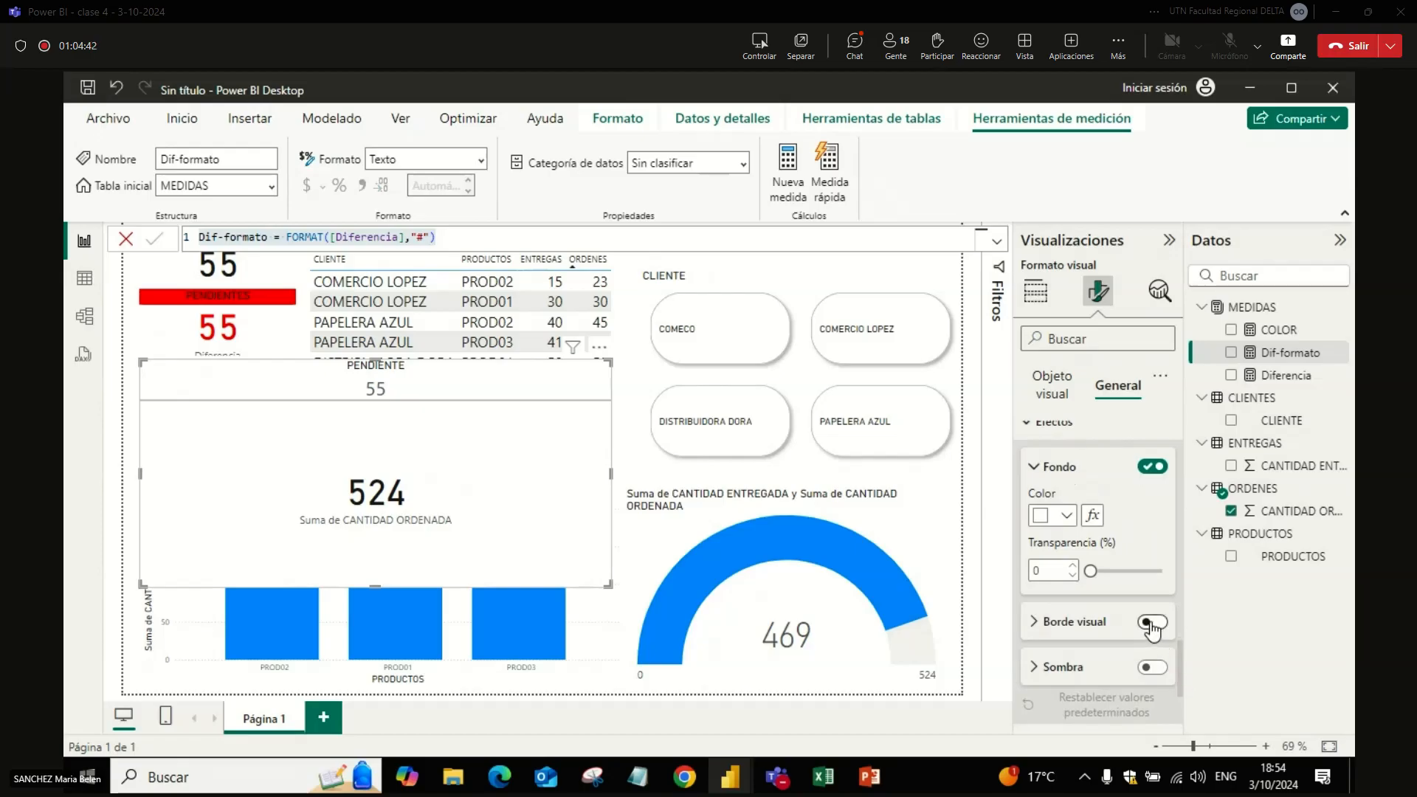
# Step: Turn on the shadow of the PENDIENTE card
pyautogui.click(1152, 666)
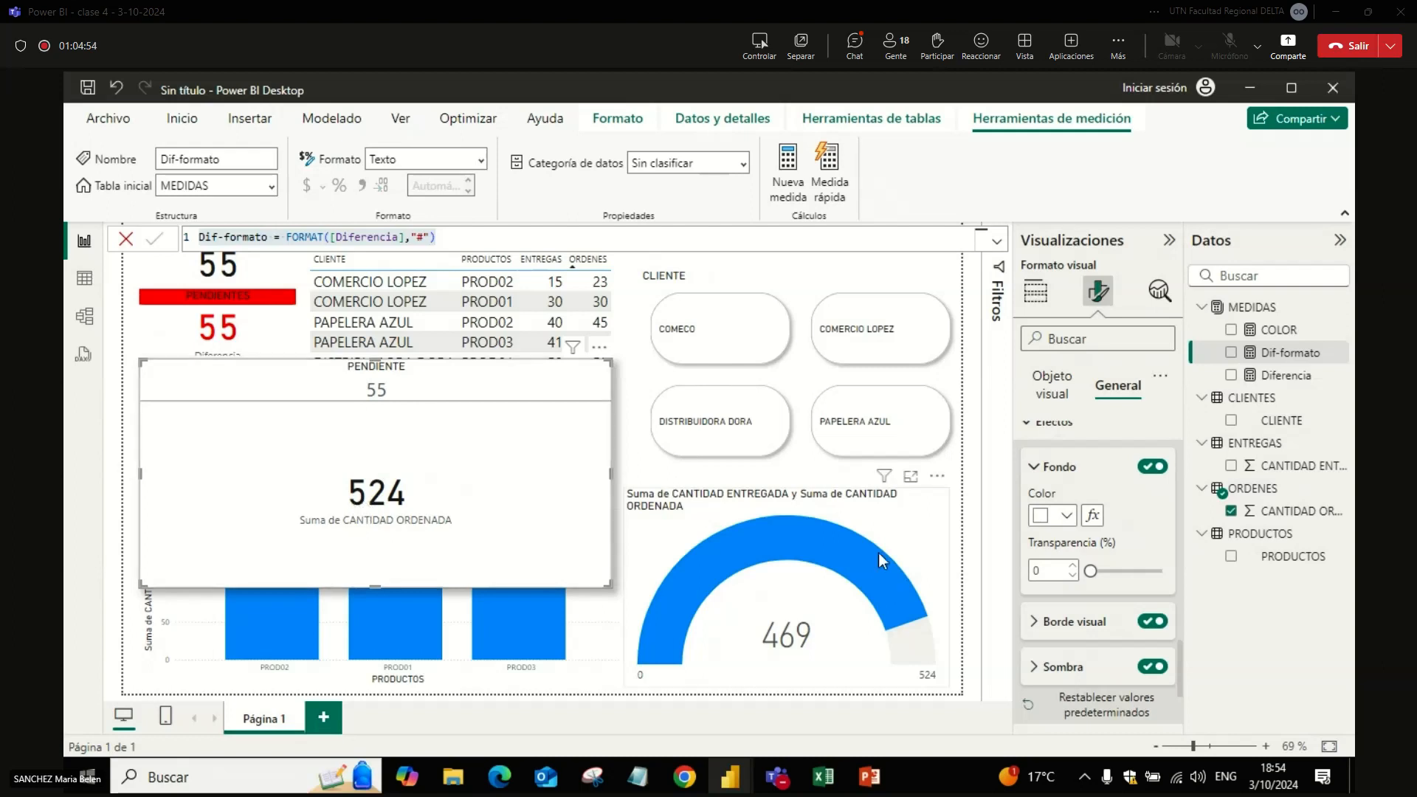
# Step: Base the PENDIENTE card's subtitle text colour on the COLOR measure using the Valor de campo style
pyautogui.scroll(5, 1179, 648)
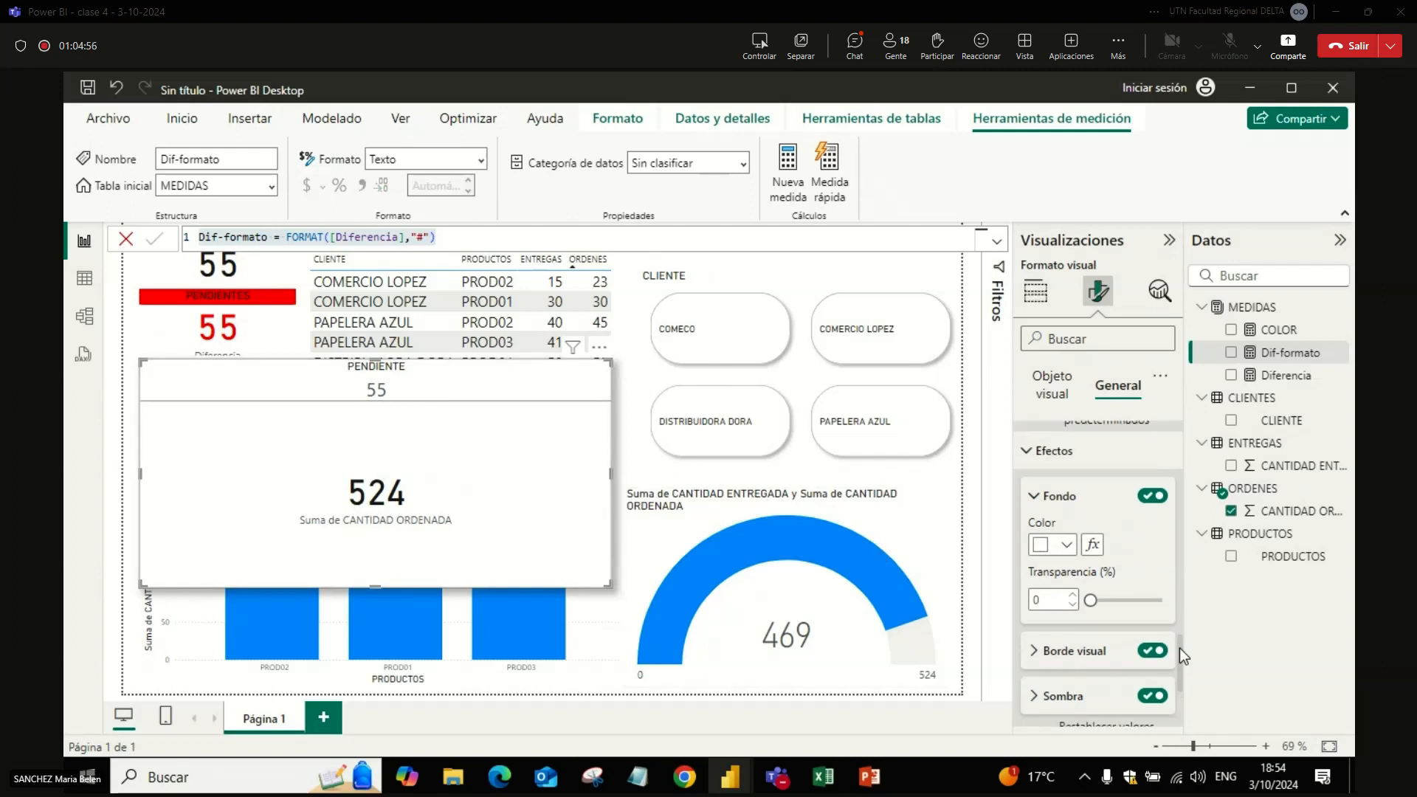
pyautogui.scroll(2, 1168, 536)
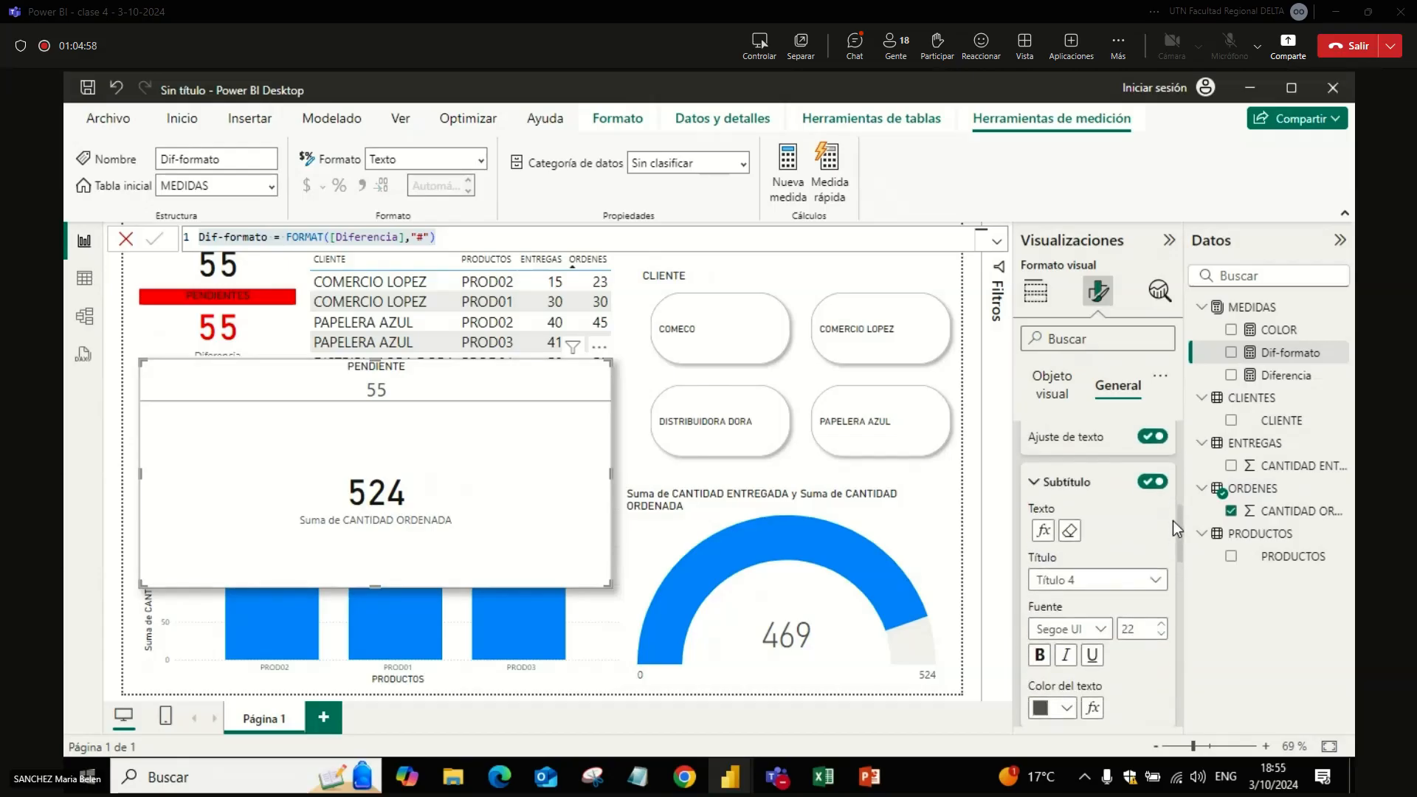
pyautogui.scroll(3, 1179, 502)
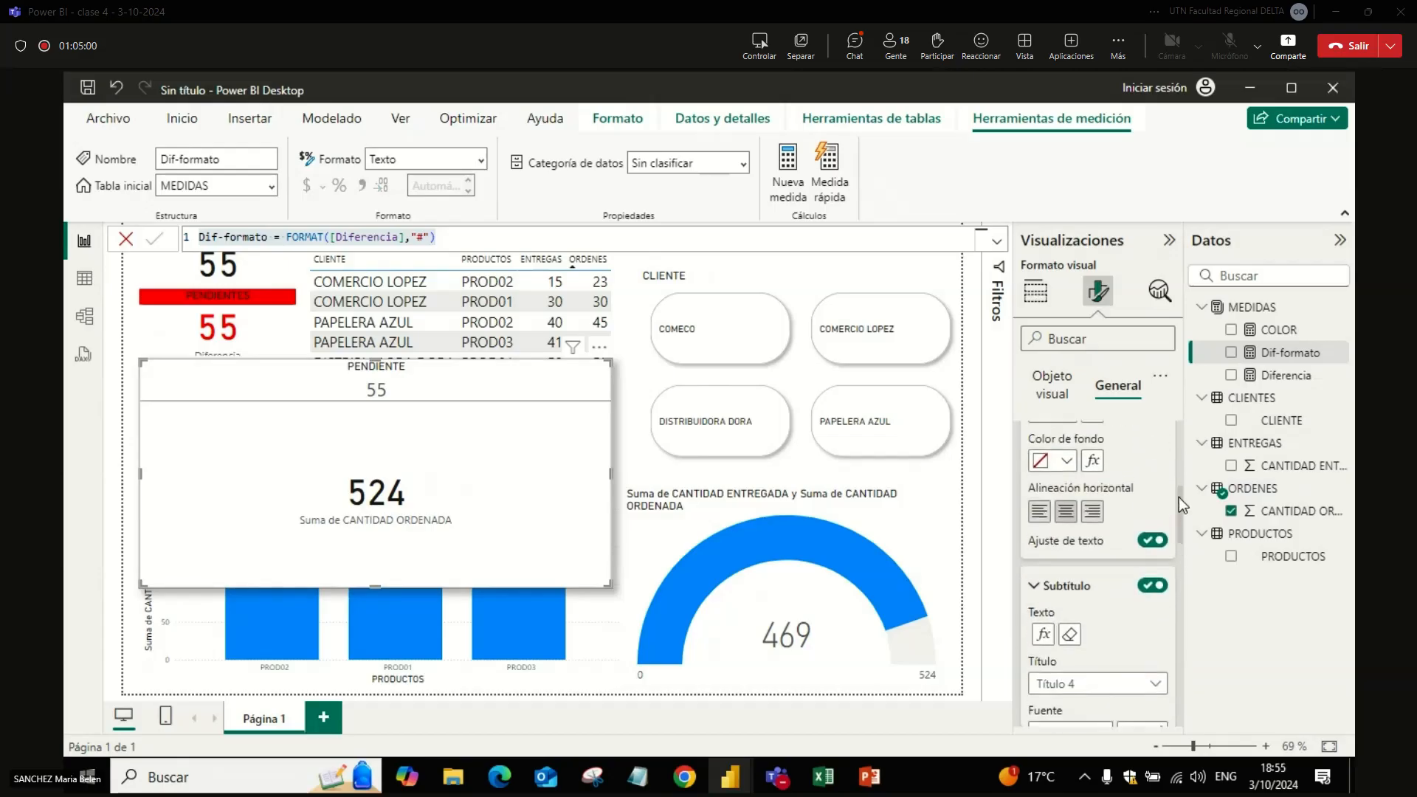
pyautogui.moveTo(1181, 493); pyautogui.dragTo(1184, 538)
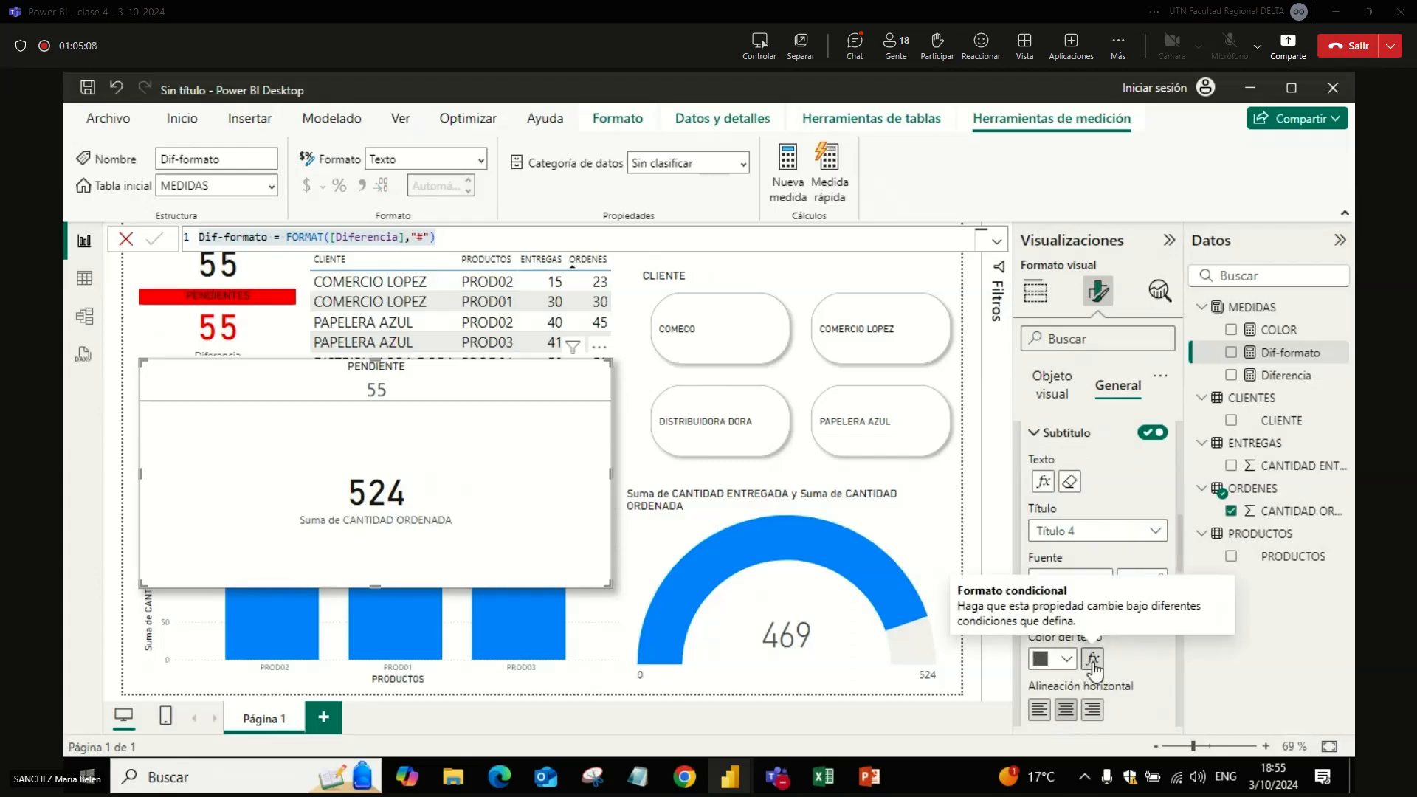
pyautogui.click(1092, 659)
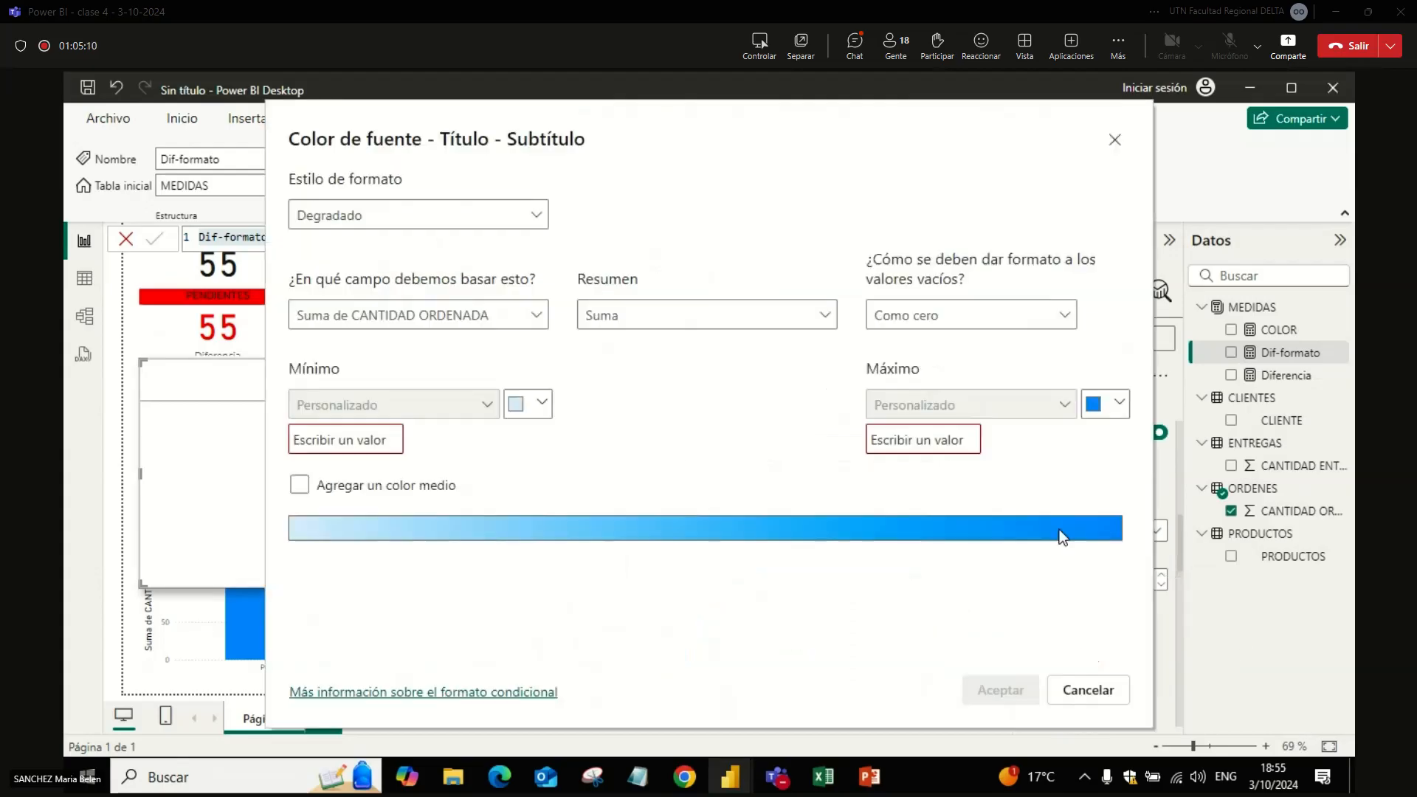
pyautogui.press('Escape')
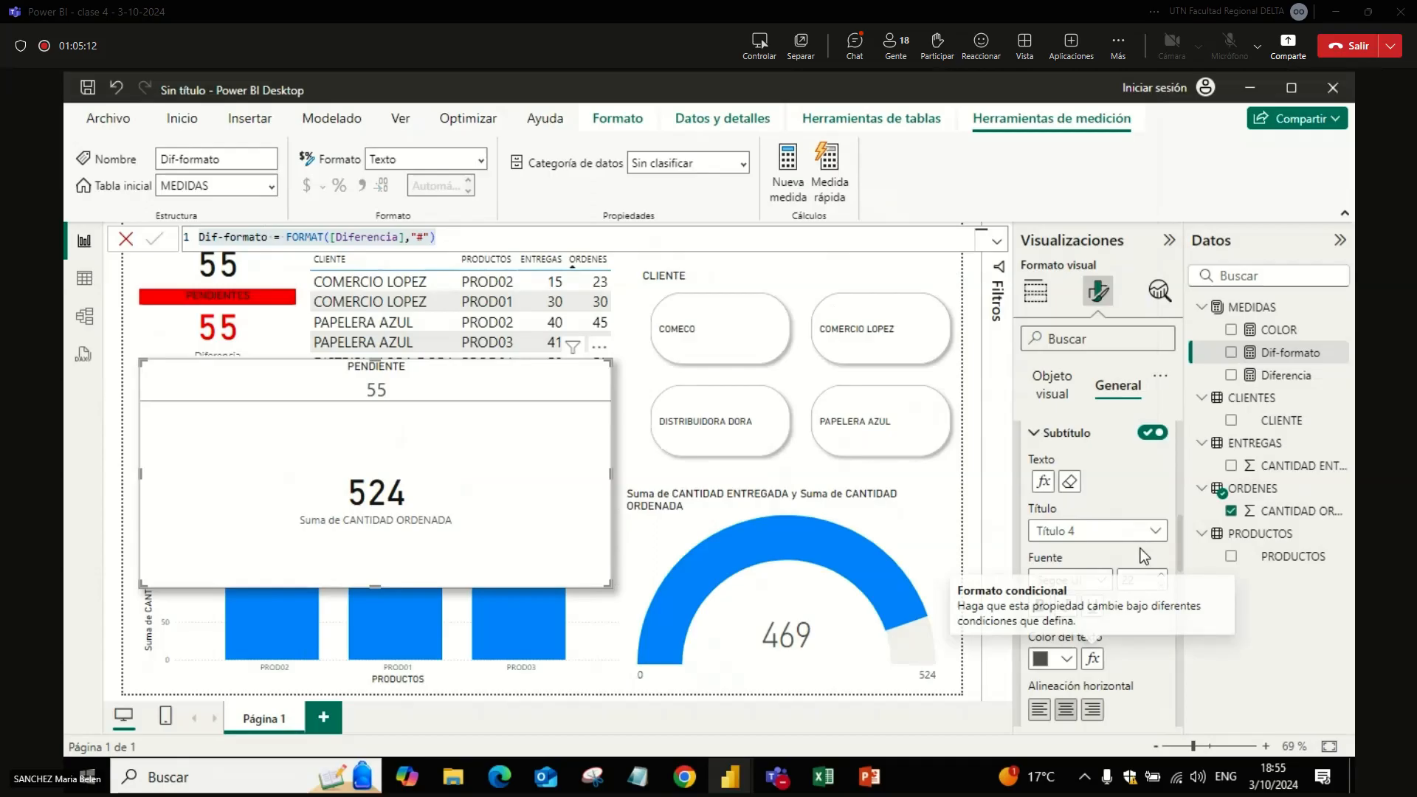
pyautogui.moveTo(1181, 550); pyautogui.dragTo(1178, 567)
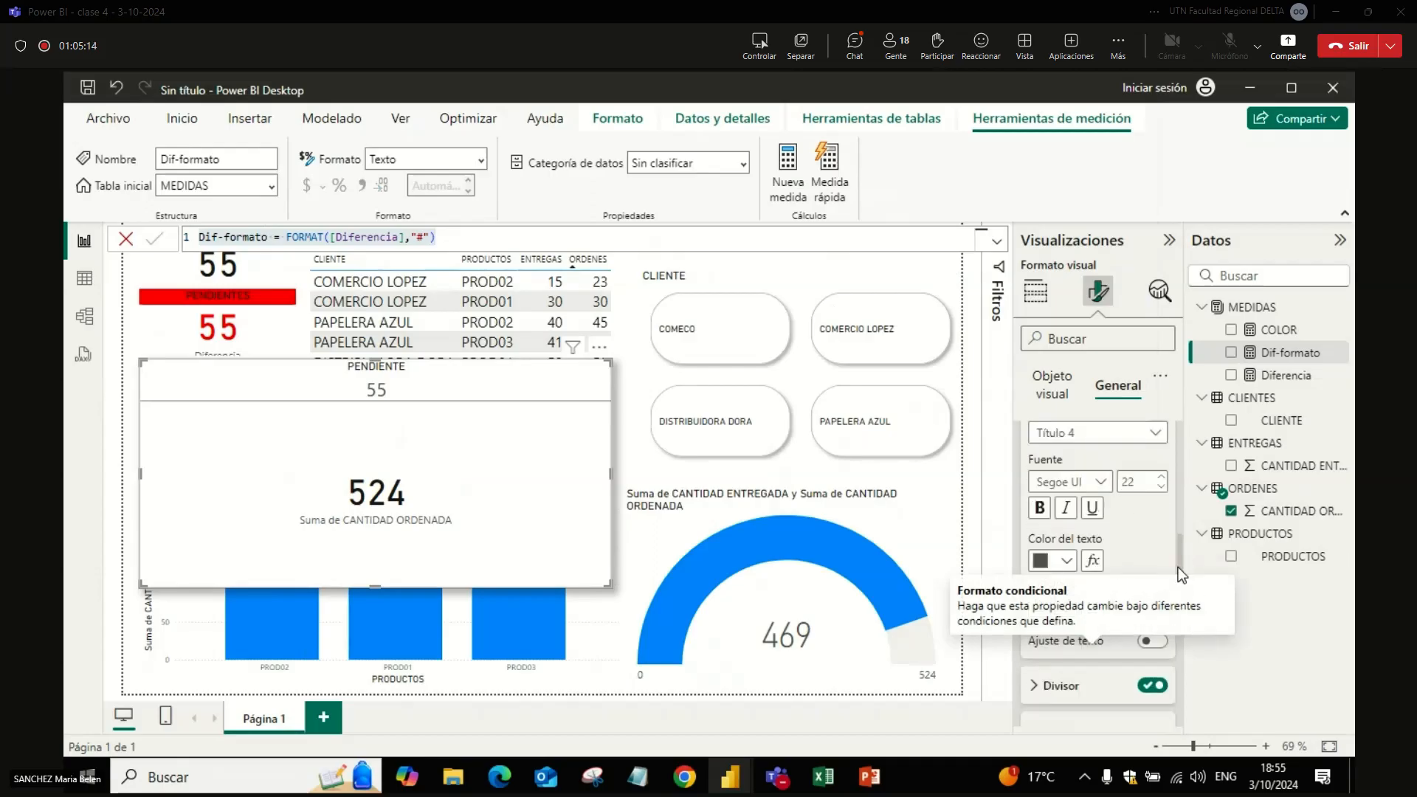
pyautogui.click(1094, 572)
pyautogui.click(462, 229)
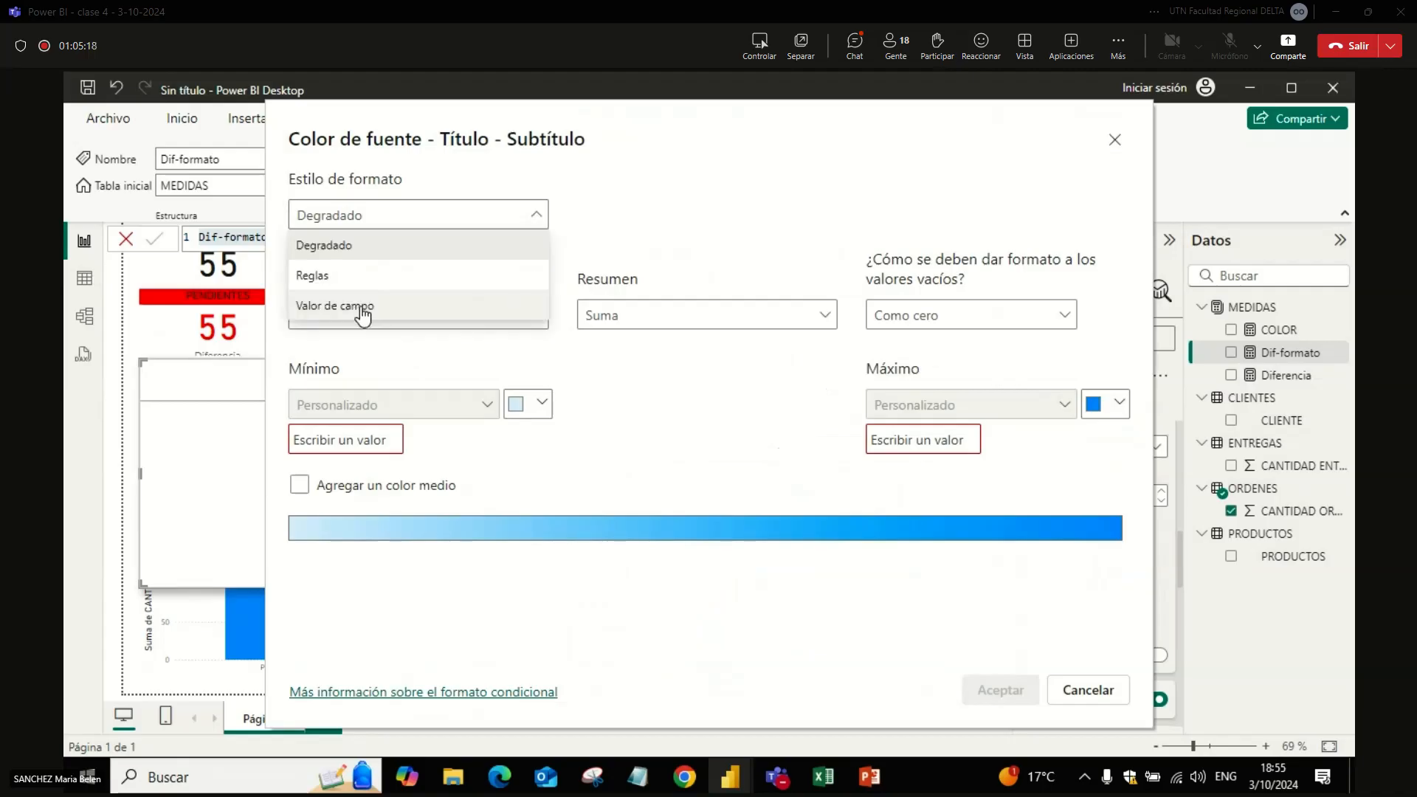
pyautogui.click(364, 307)
pyautogui.click(367, 302)
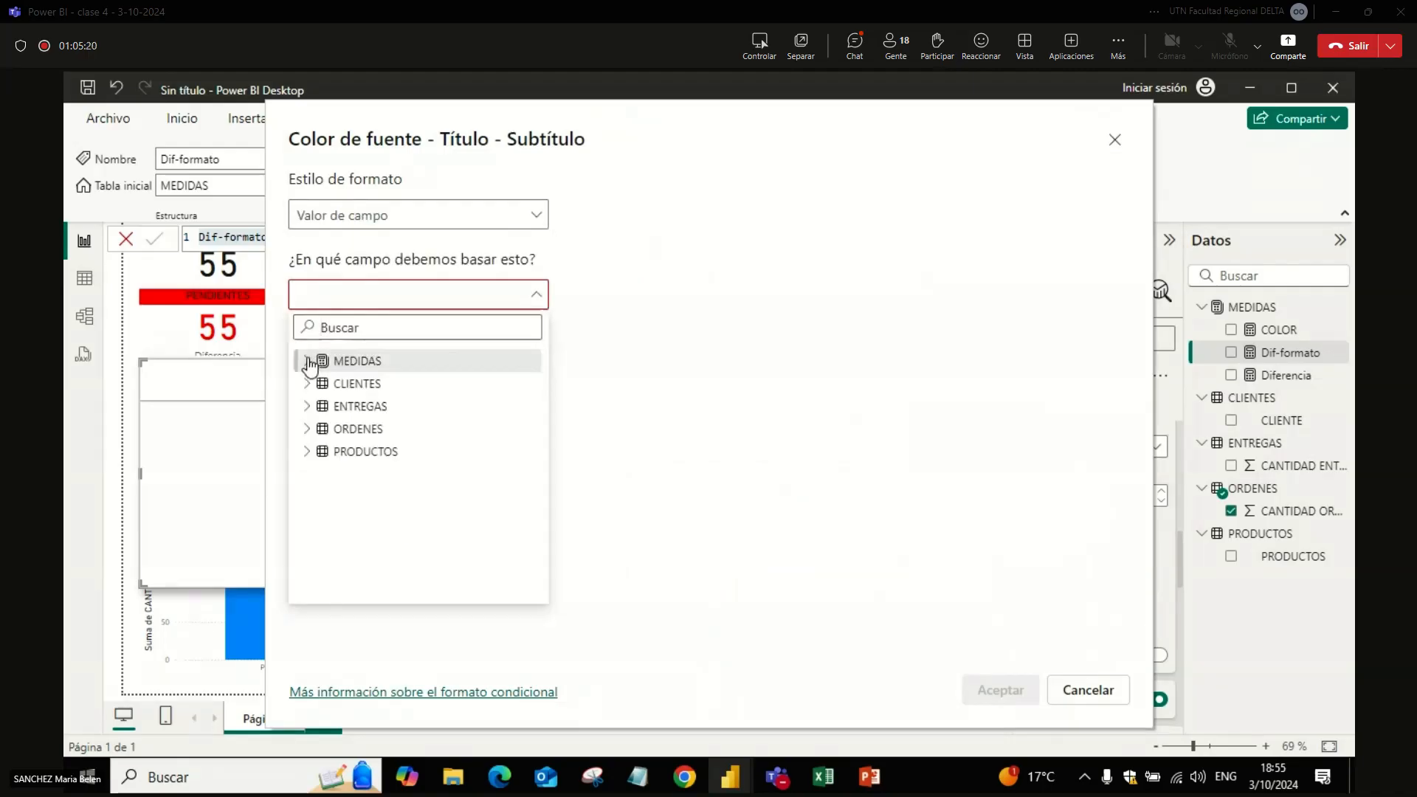
pyautogui.click(340, 360)
pyautogui.click(357, 383)
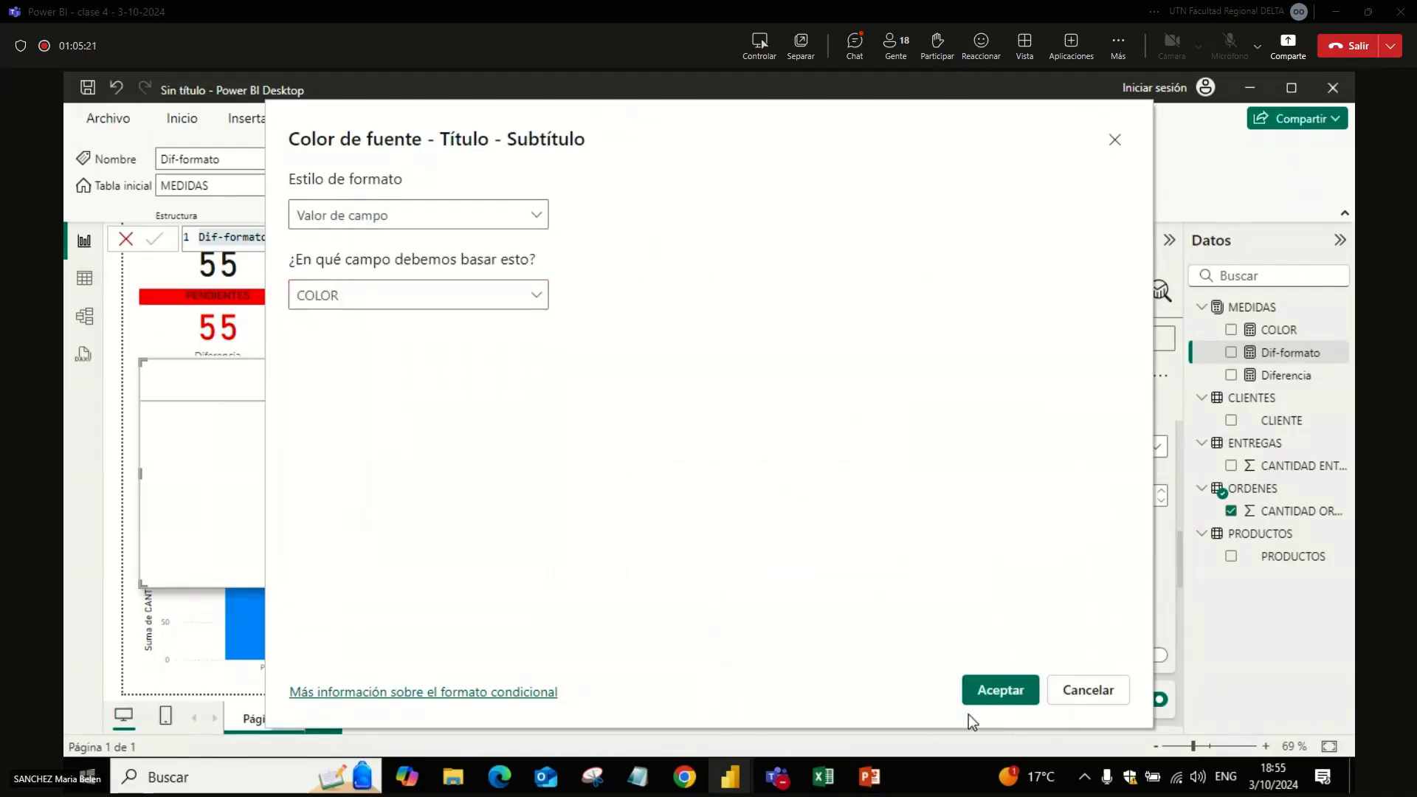
pyautogui.click(993, 686)
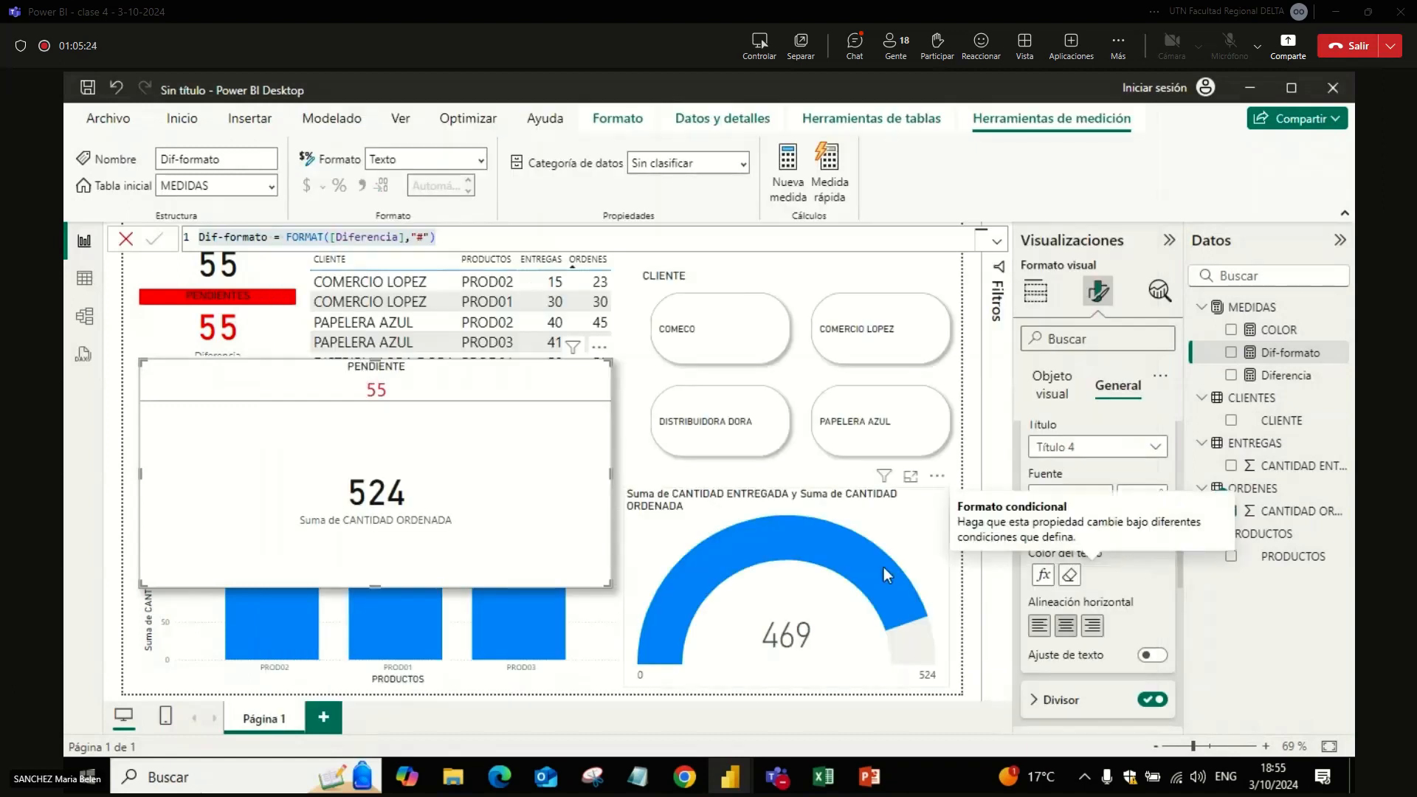
# Step: Base the PENDIENTE card's title text colour on the COLOR measure using the Valor de campo style
pyautogui.scroll(3, 1175, 505)
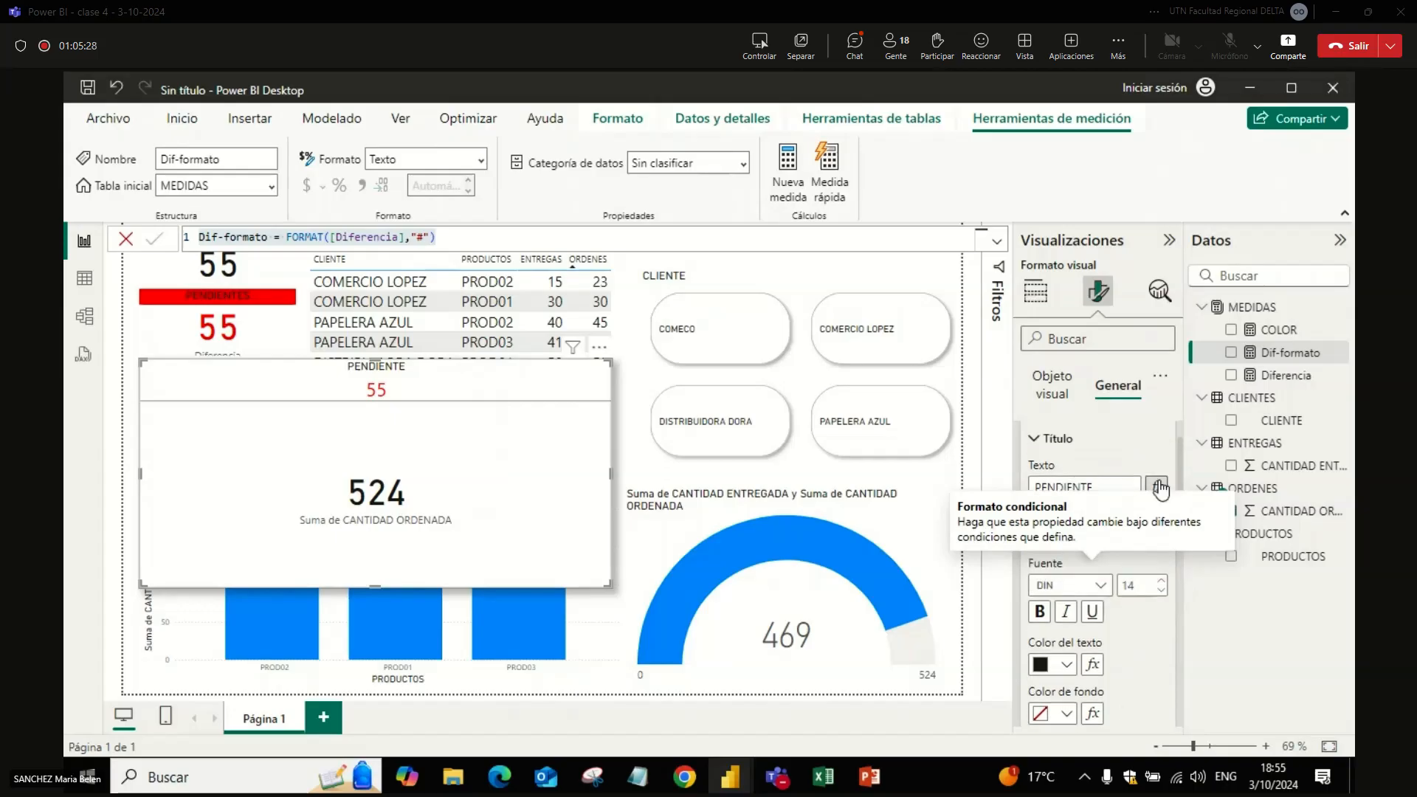
pyautogui.click(1092, 666)
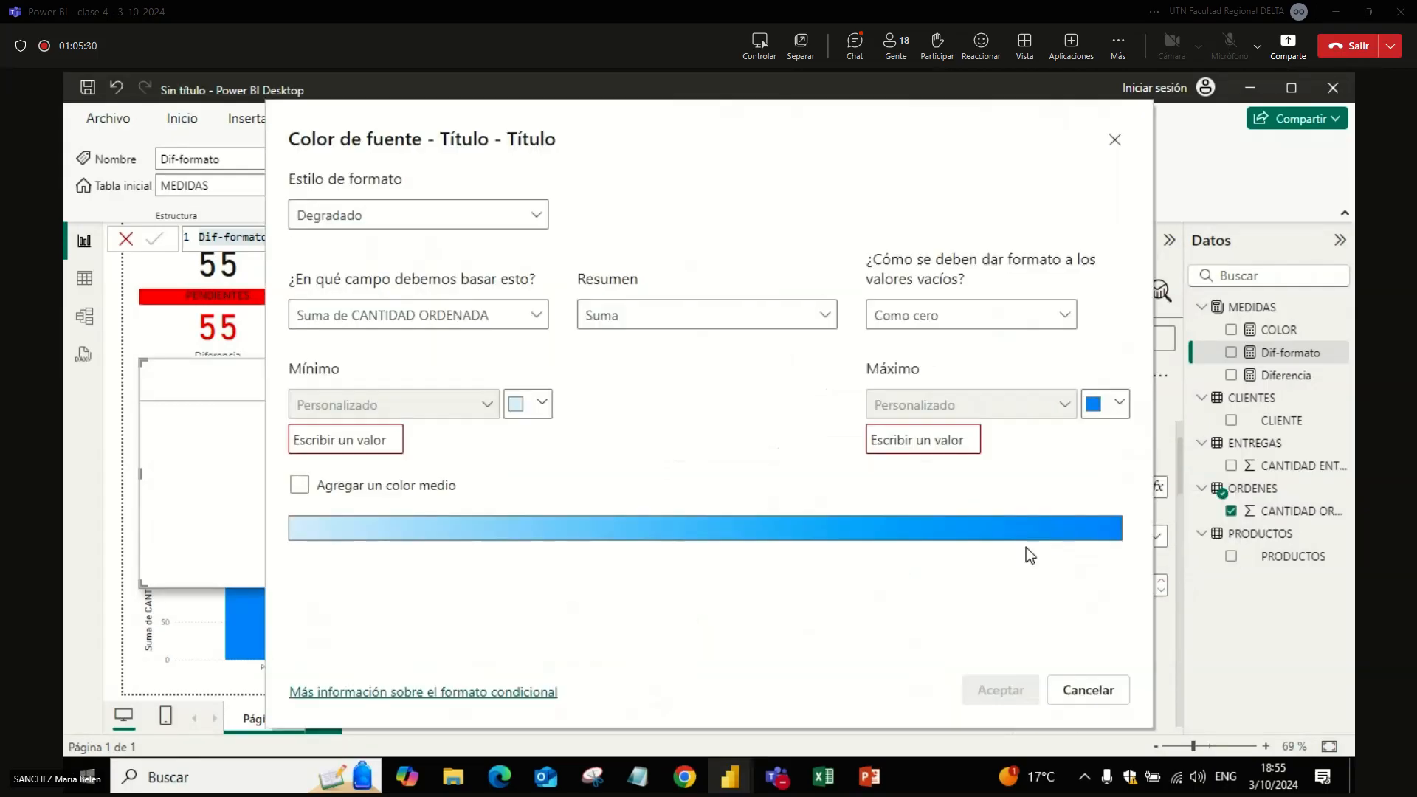
pyautogui.click(459, 222)
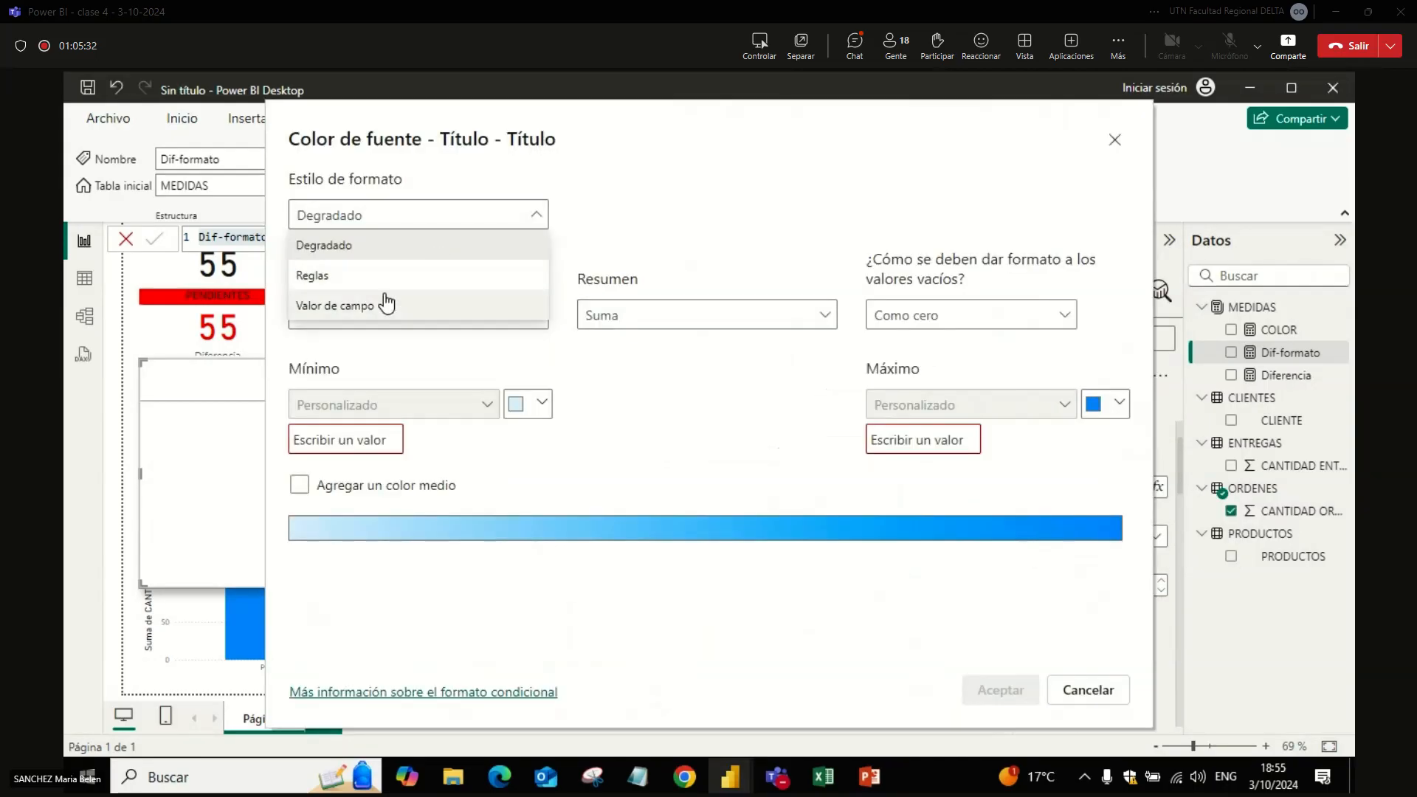
pyautogui.click(384, 304)
pyautogui.click(365, 295)
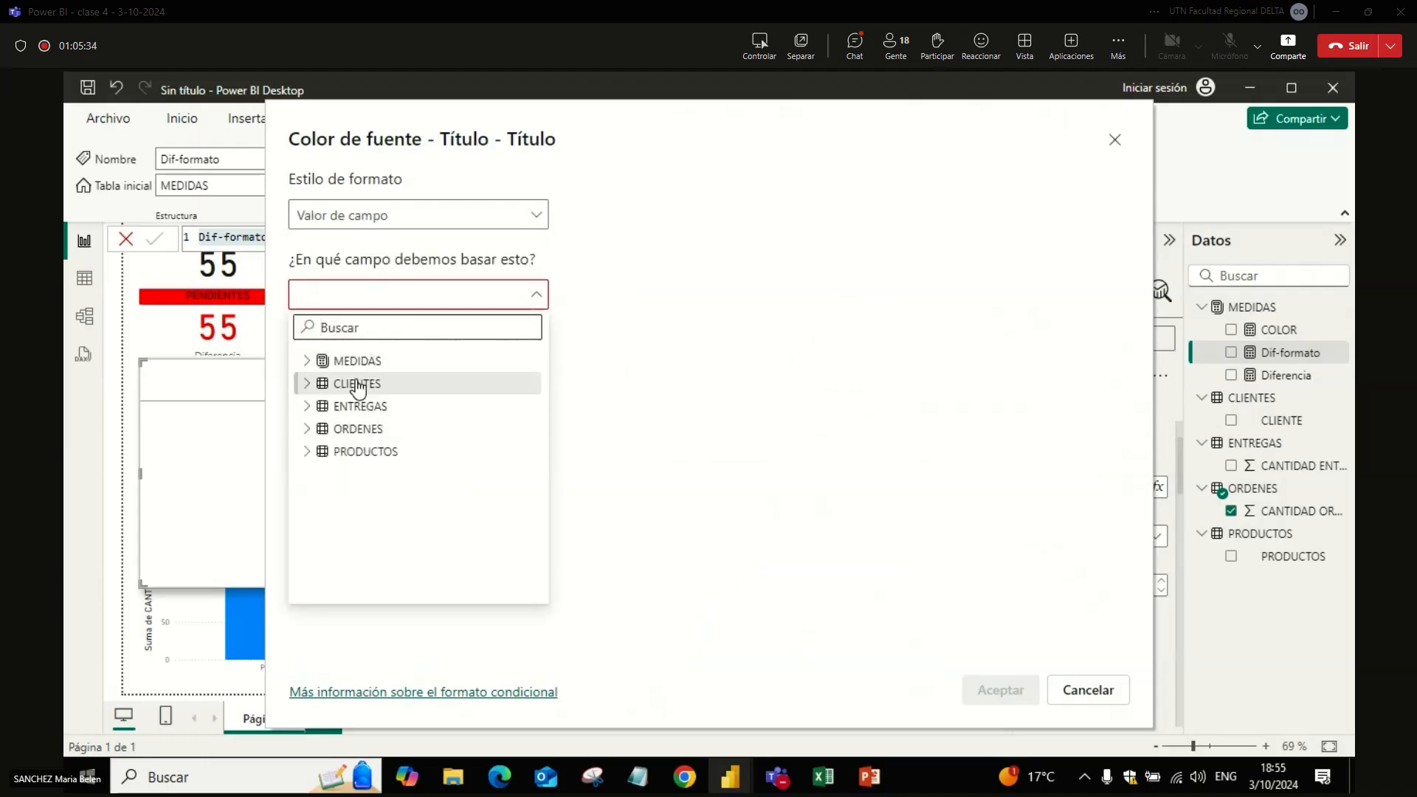
pyautogui.click(308, 361)
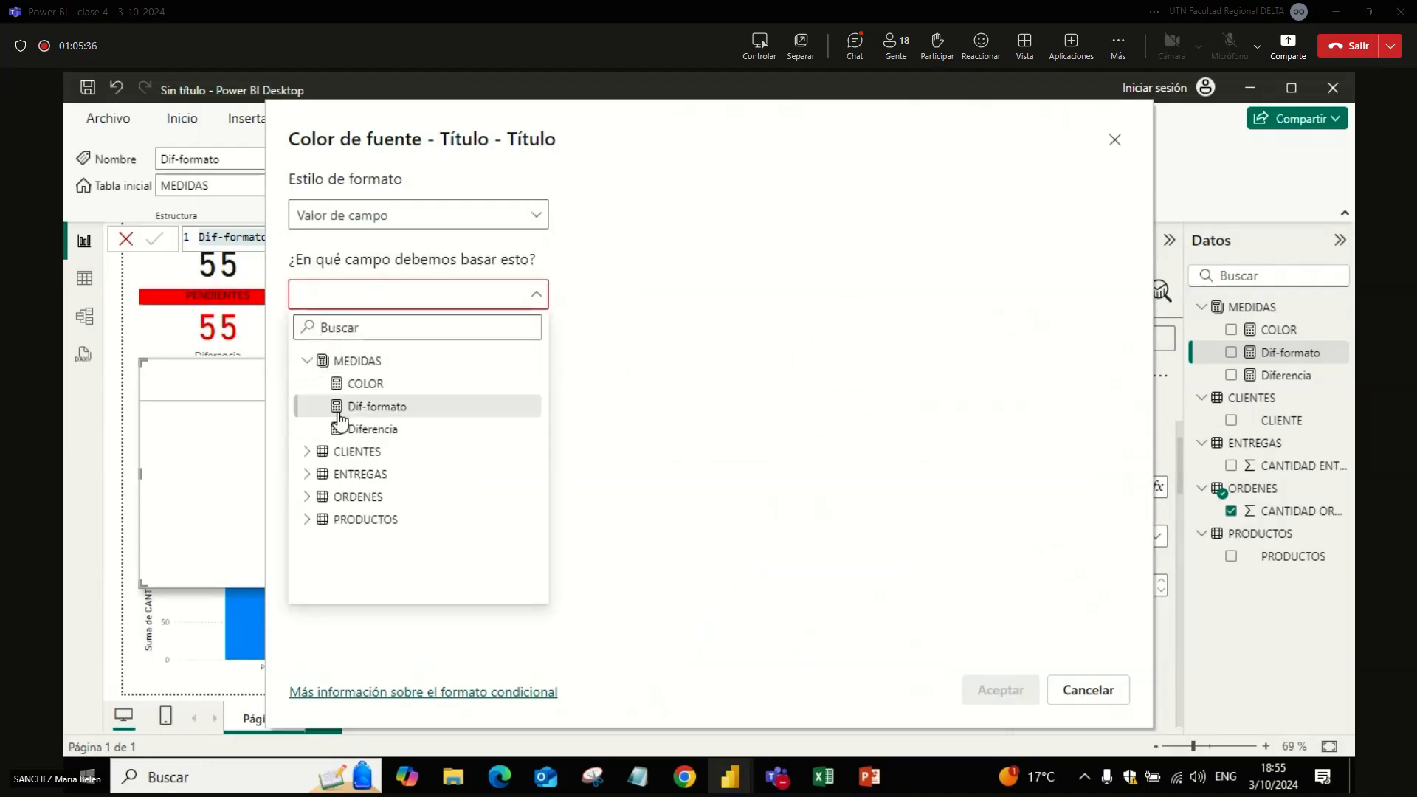
pyautogui.click(357, 384)
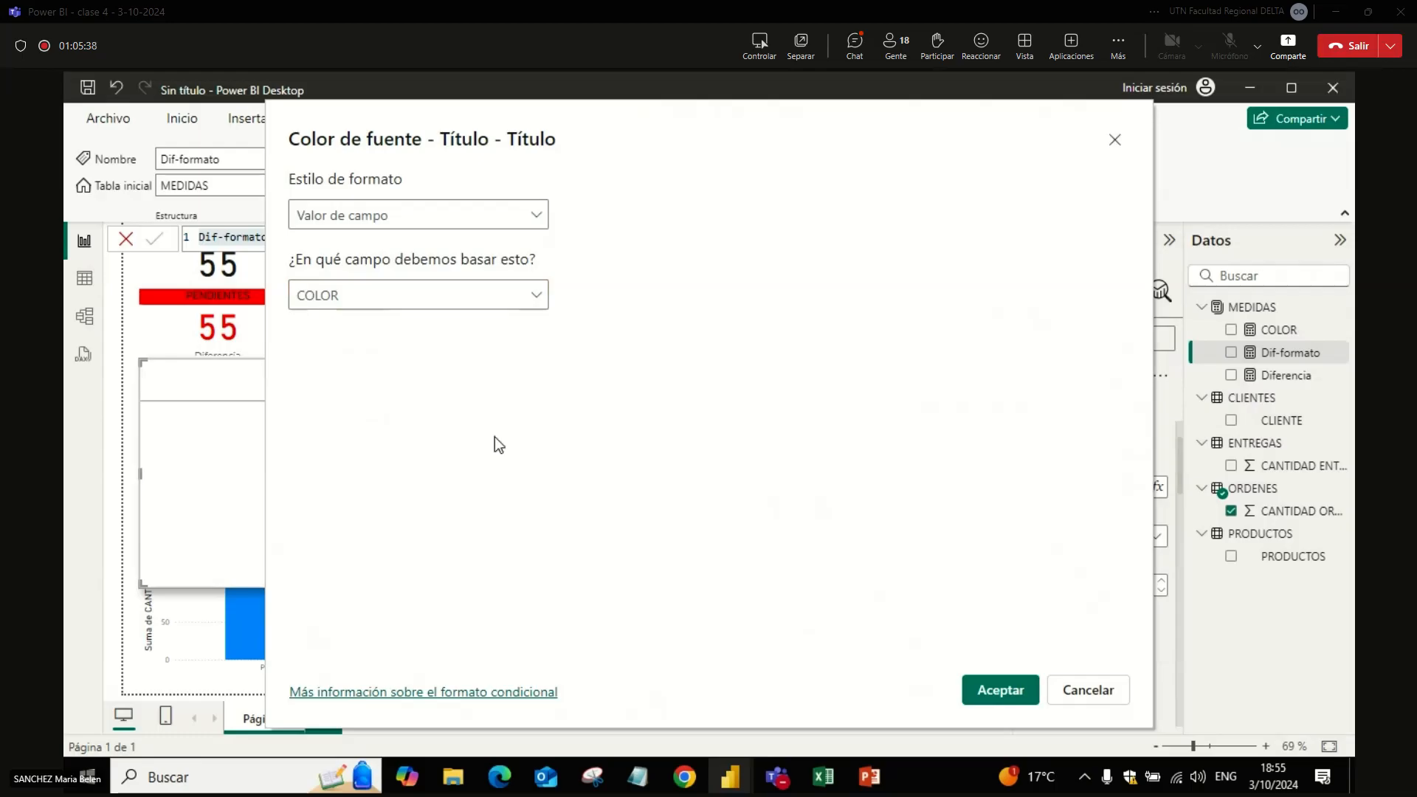
pyautogui.click(1000, 690)
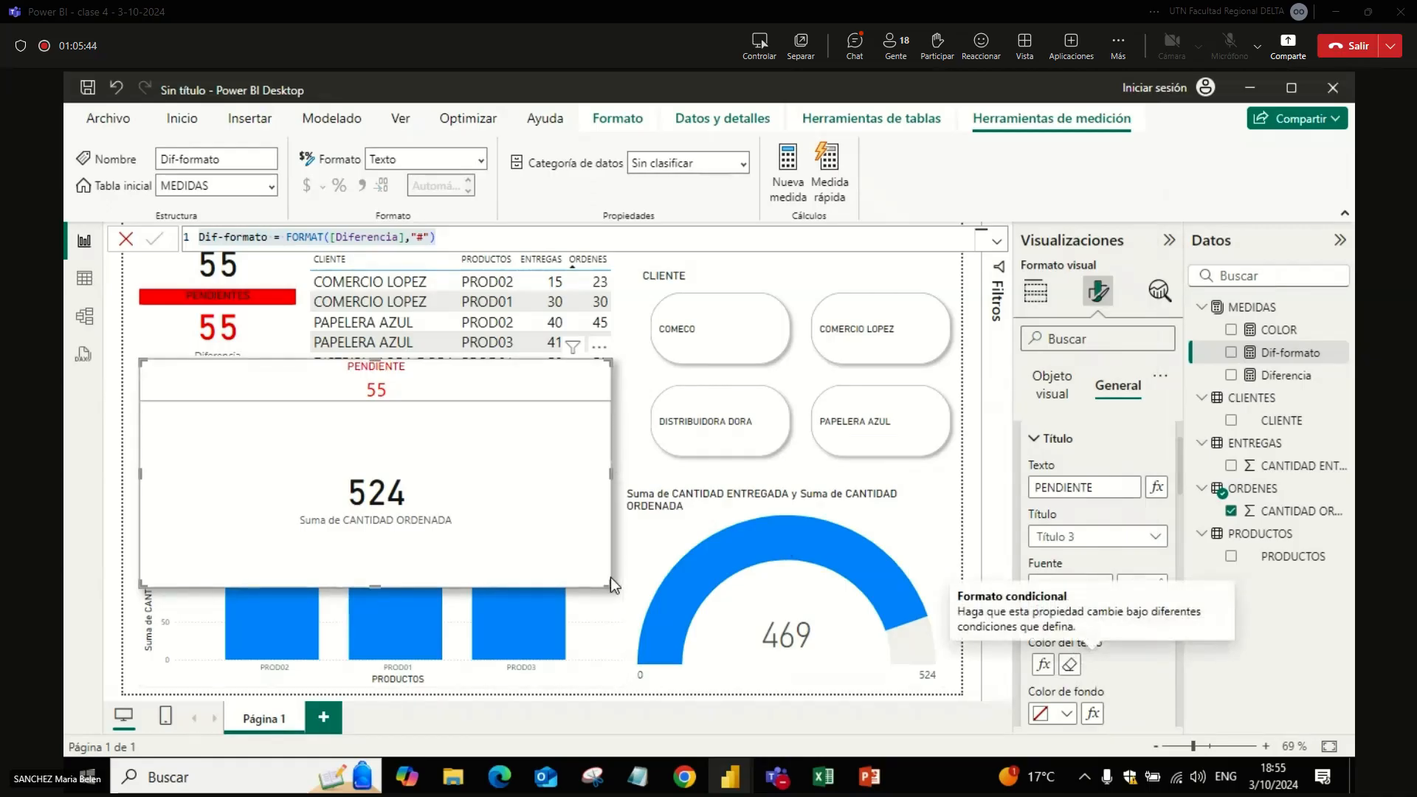
# Step: Shrink the PENDIENTE card to the width of the other cards and place it below them, above the bar chart
pyautogui.moveTo(608, 581); pyautogui.dragTo(293, 458)
pyautogui.moveTo(276, 383)
pyautogui.mouseDown()
pyautogui.moveTo(276, 468)
pyautogui.moveTo(269, 390)
pyautogui.mouseUp()
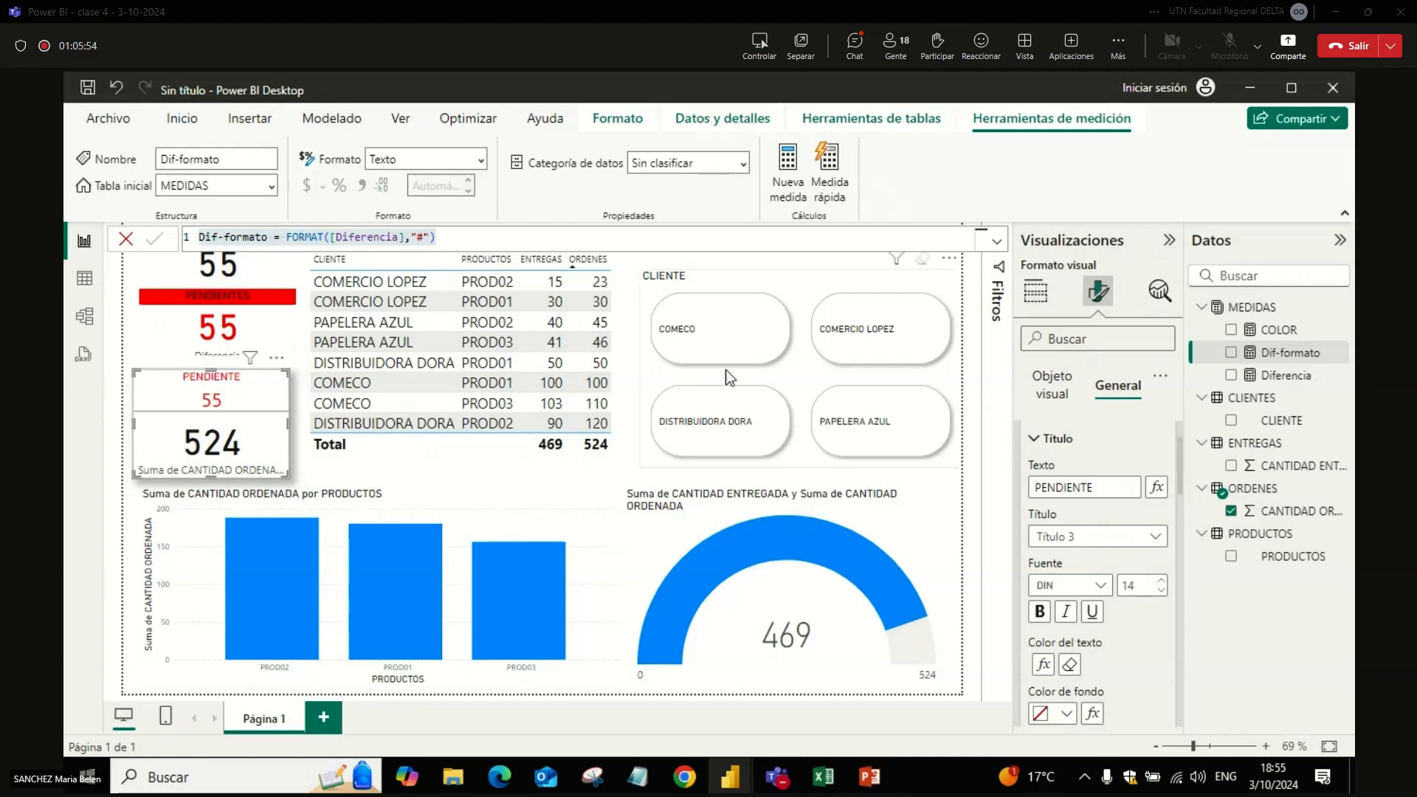
# Step: Check the cards' colours by filtering on client COMECO and its PROD01 table row, and clear both selections
pyautogui.click(729, 349)
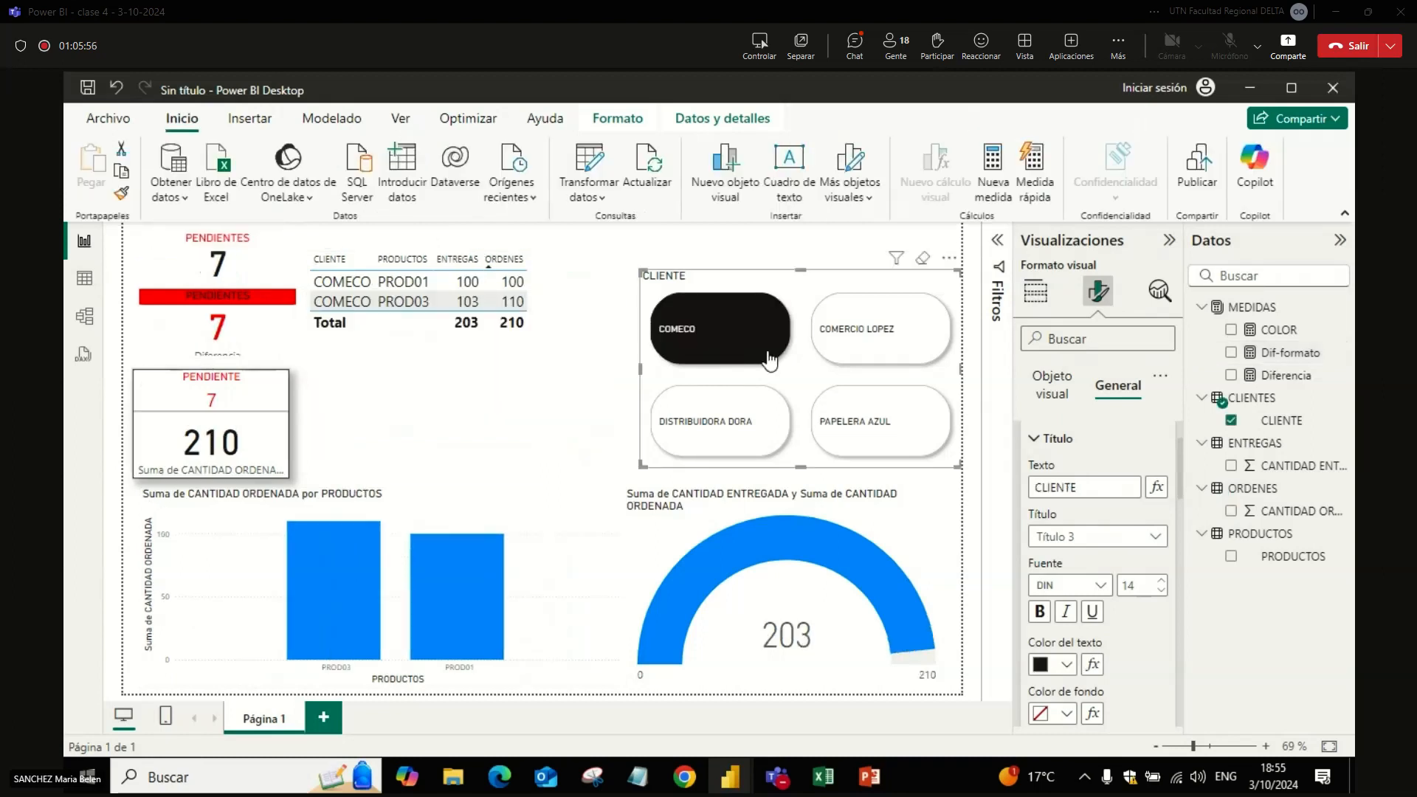
pyautogui.click(414, 282)
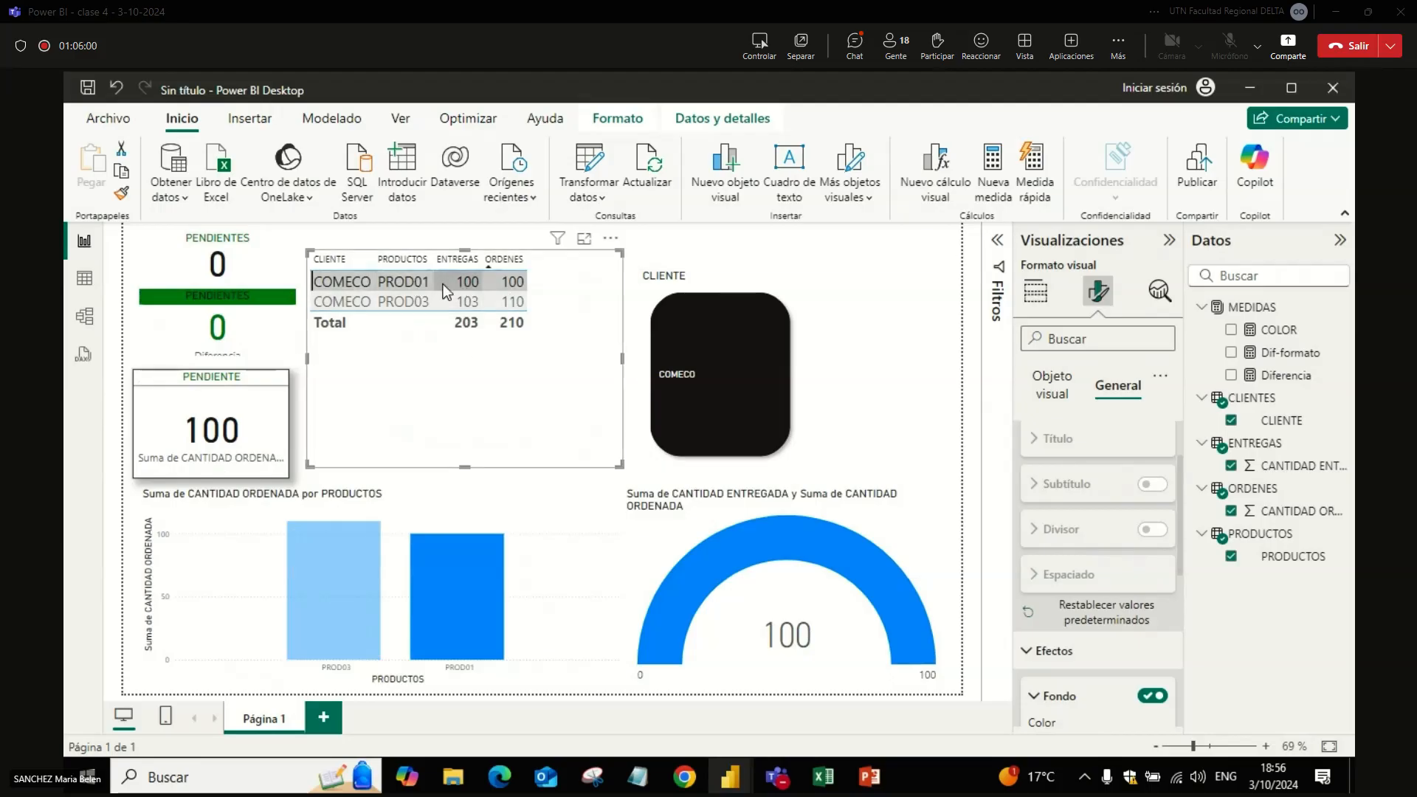
pyautogui.click(421, 281)
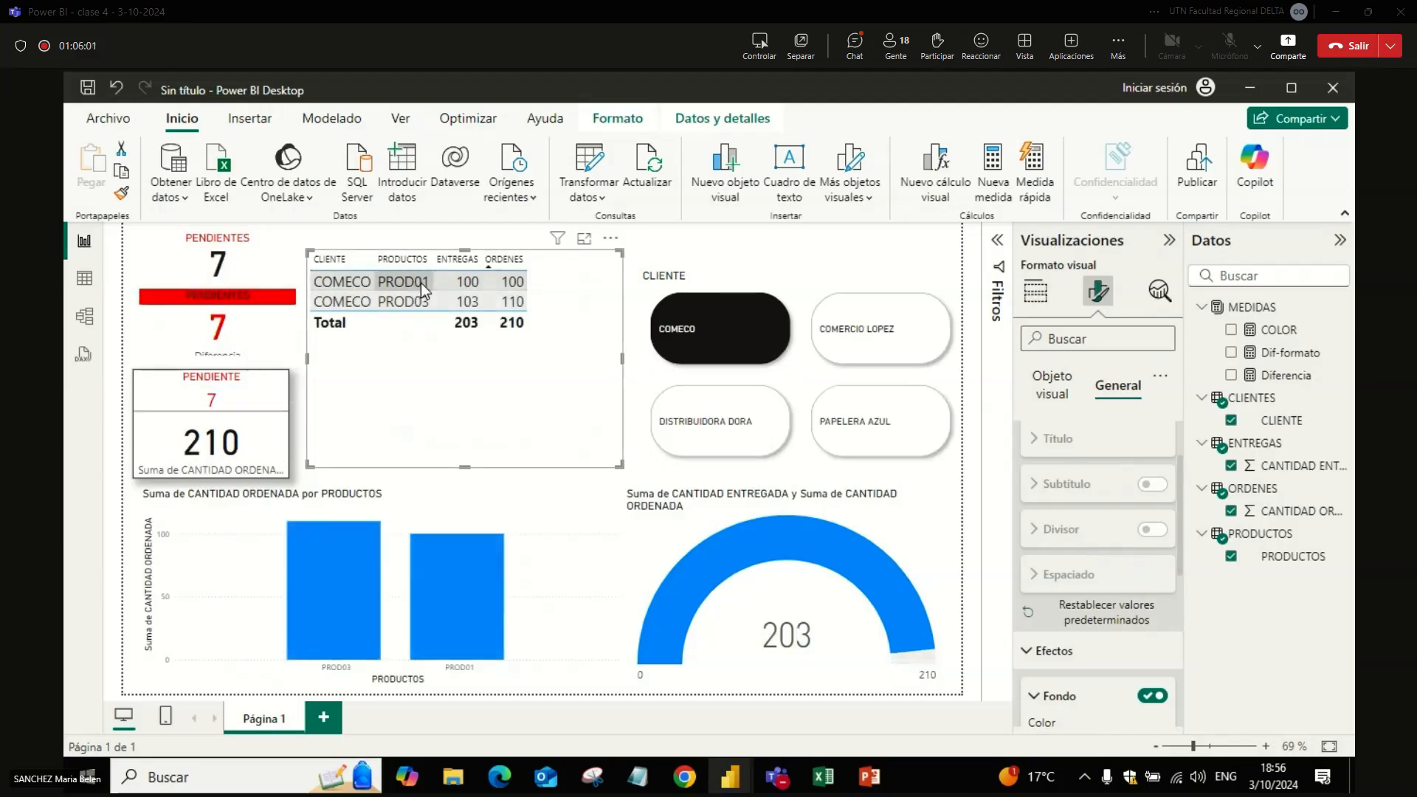
pyautogui.click(738, 341)
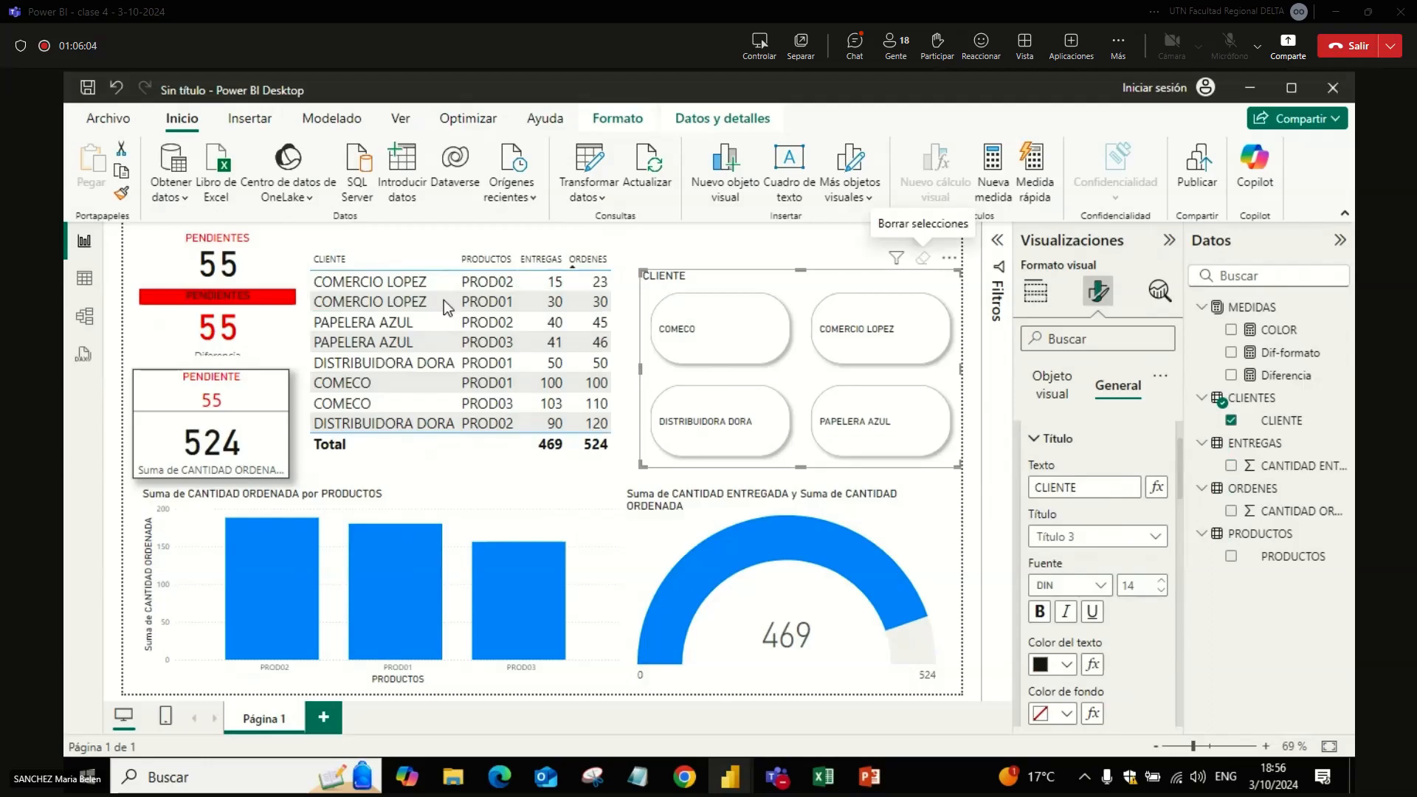
# Step: Narrow the bar chart to start beneath the table and spread the three pending cards vertically in one column beside it
pyautogui.click(480, 515)
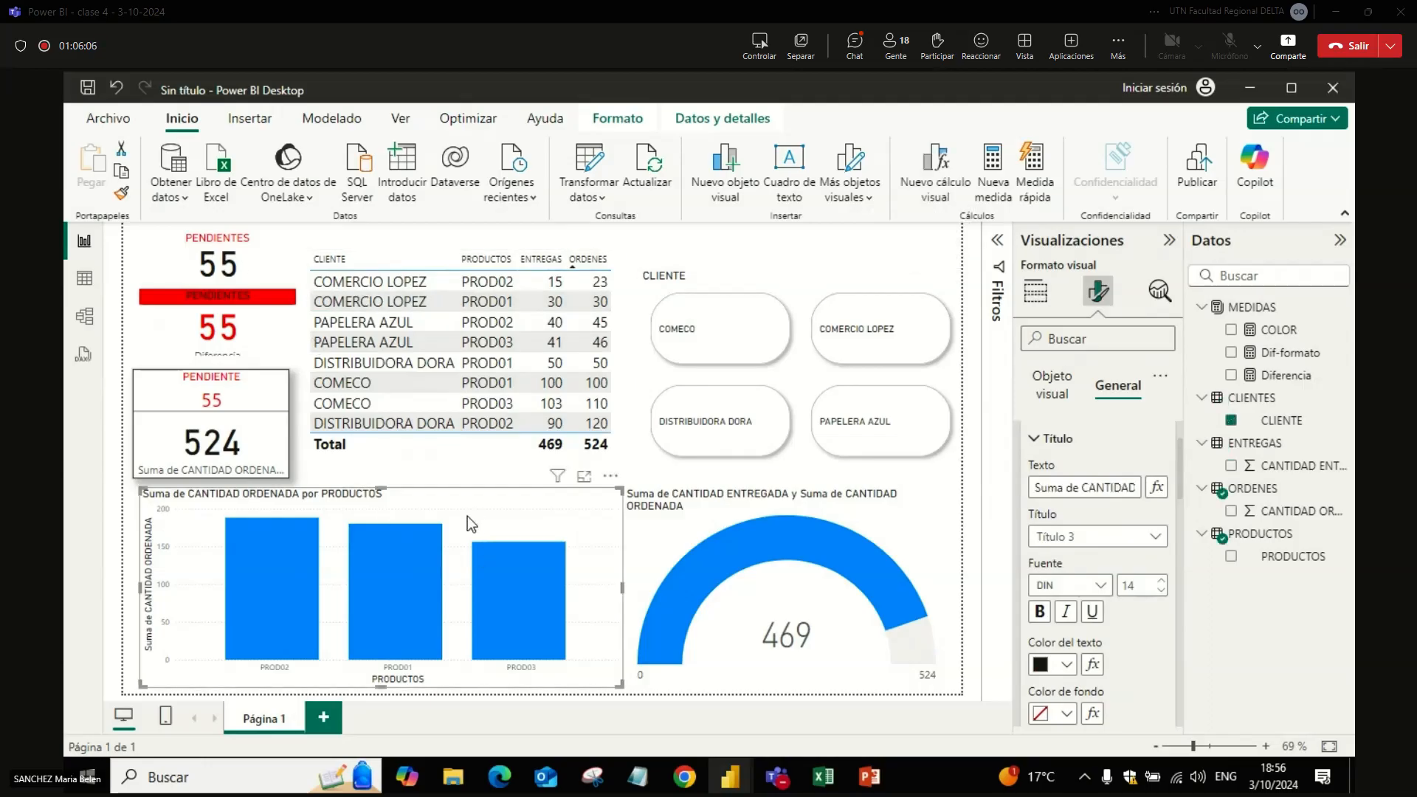
pyautogui.moveTo(158, 685); pyautogui.dragTo(326, 675)
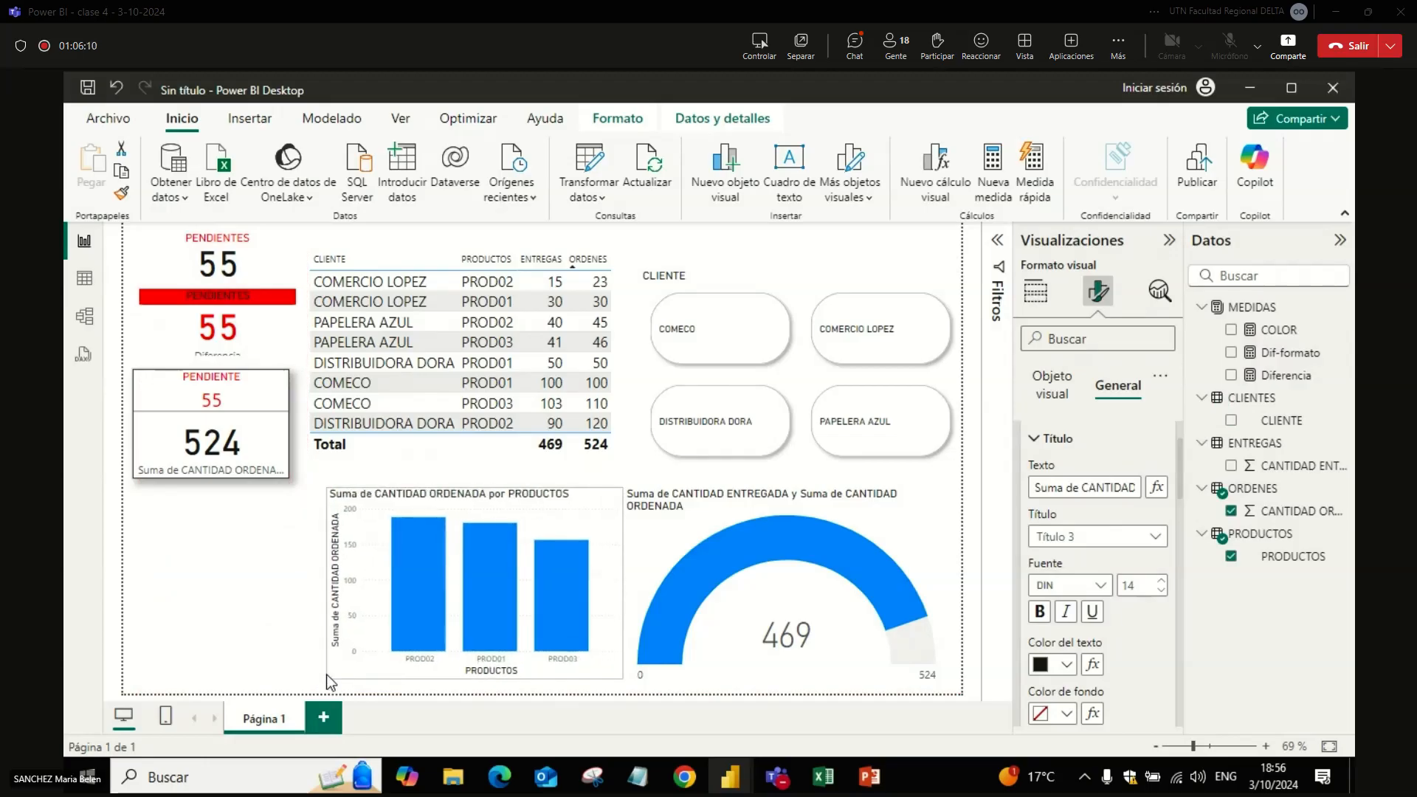
pyautogui.moveTo(289, 436); pyautogui.dragTo(286, 608)
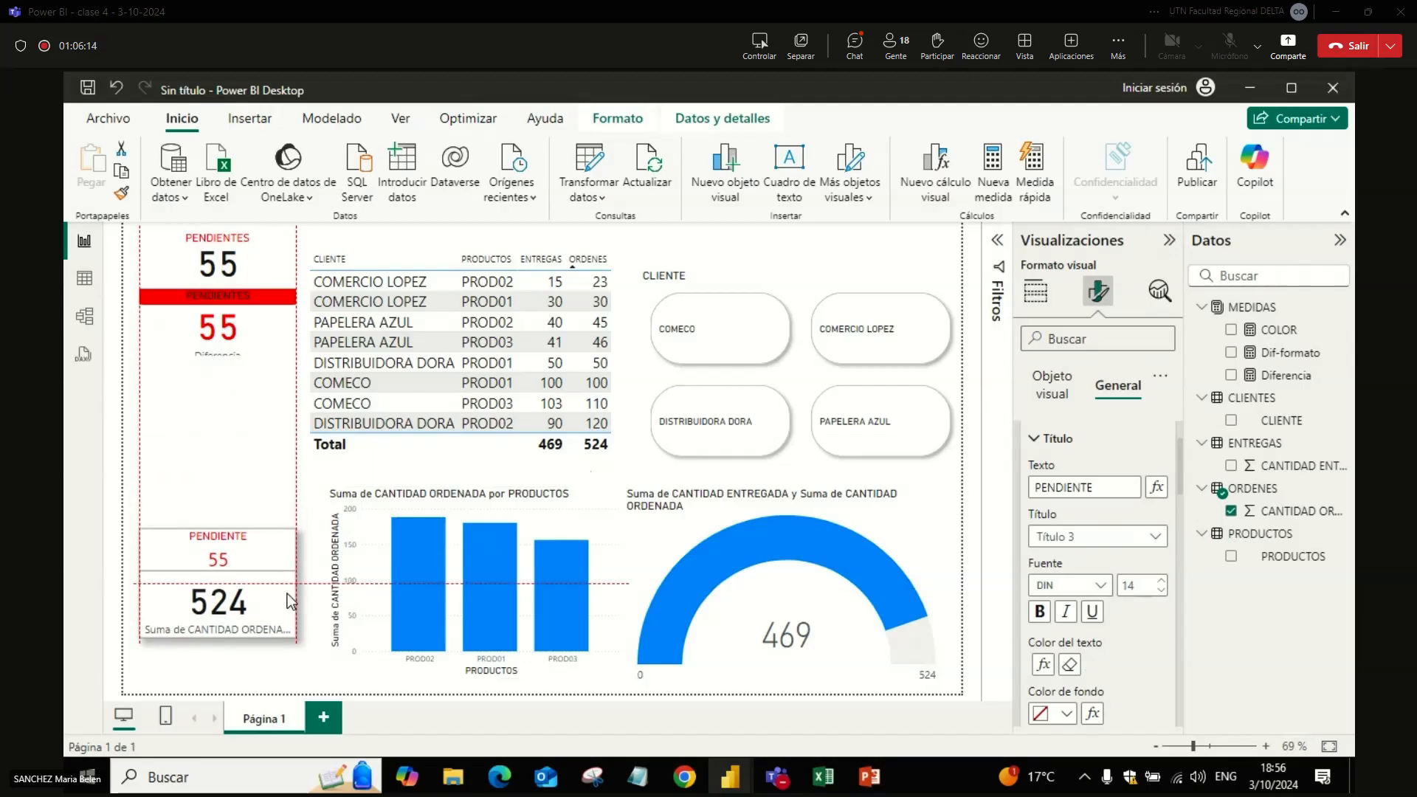
pyautogui.moveTo(238, 338); pyautogui.dragTo(246, 409)
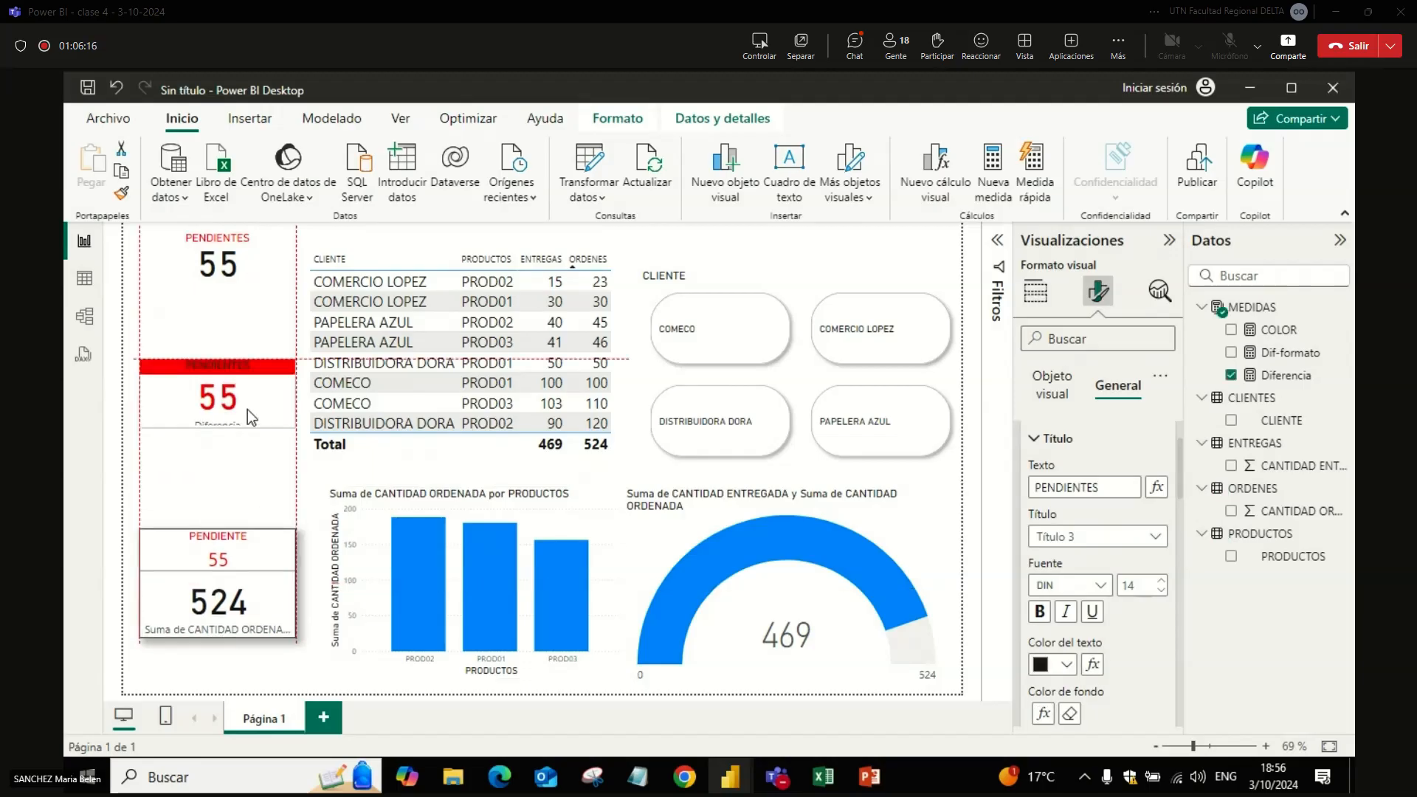
pyautogui.moveTo(254, 289)
pyautogui.mouseDown()
pyautogui.moveTo(260, 273)
pyautogui.moveTo(261, 312)
pyautogui.mouseUp()
# Step: Switch to the Teams meeting window and look through the second page of participants
pyautogui.press('alt')
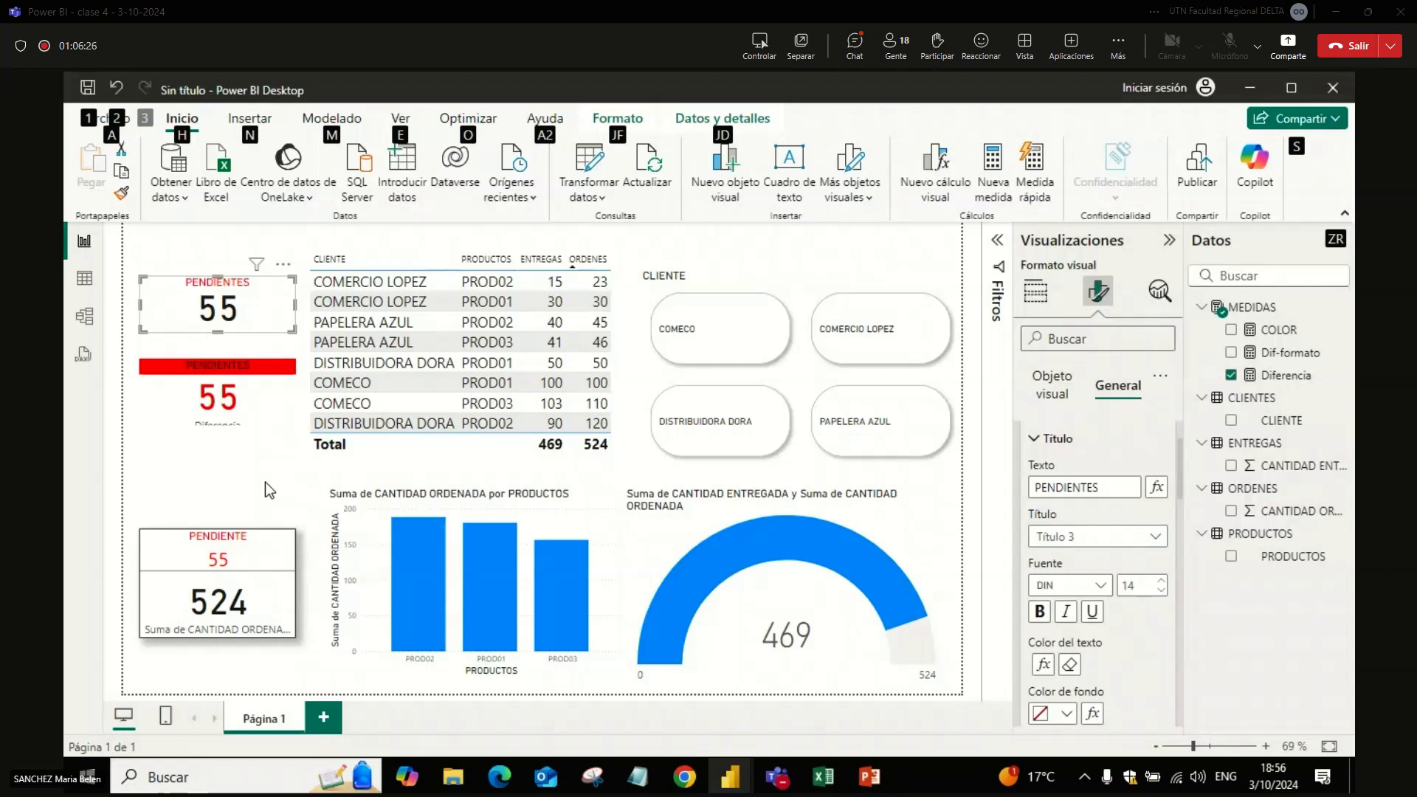
pyautogui.hotkey('alt', 'Tab')
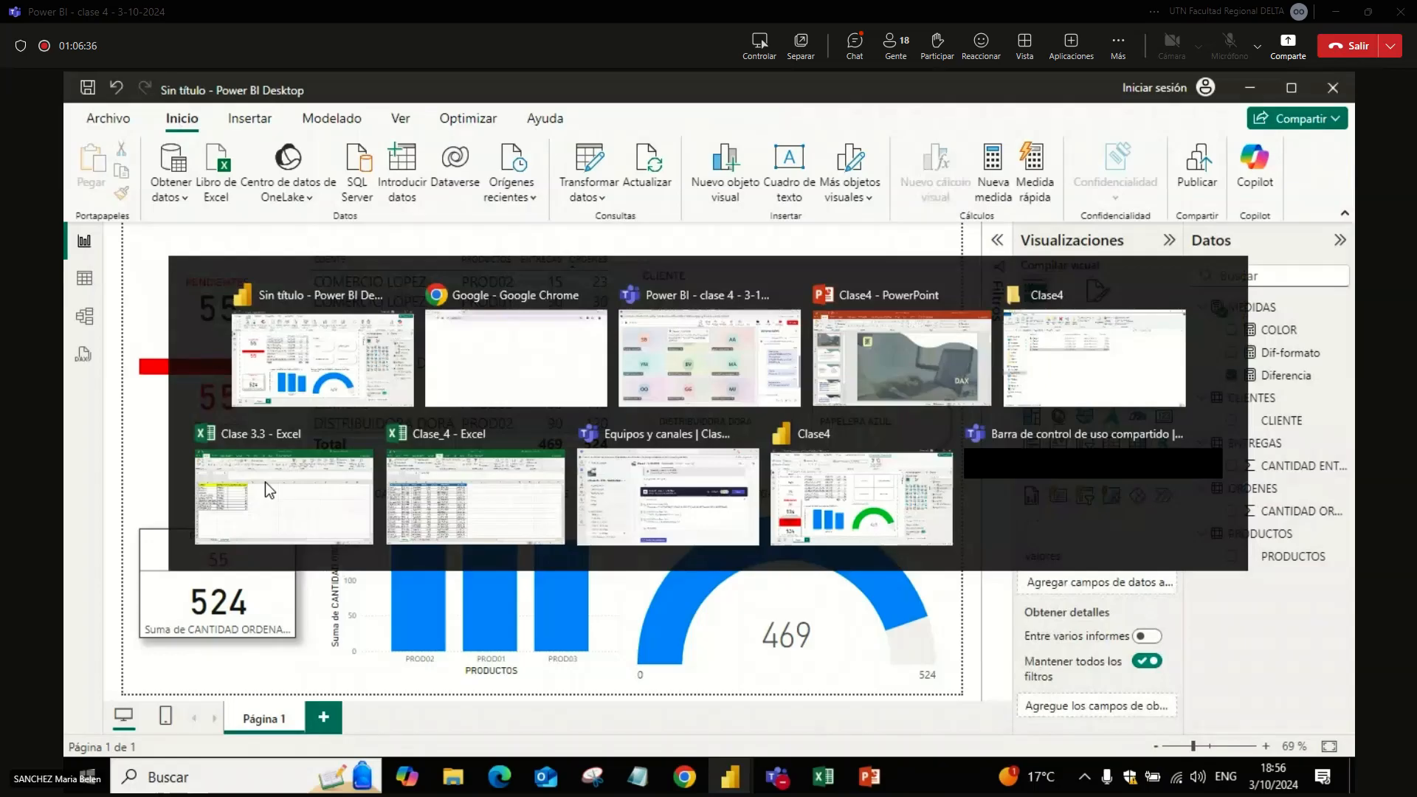
pyautogui.click(701, 361)
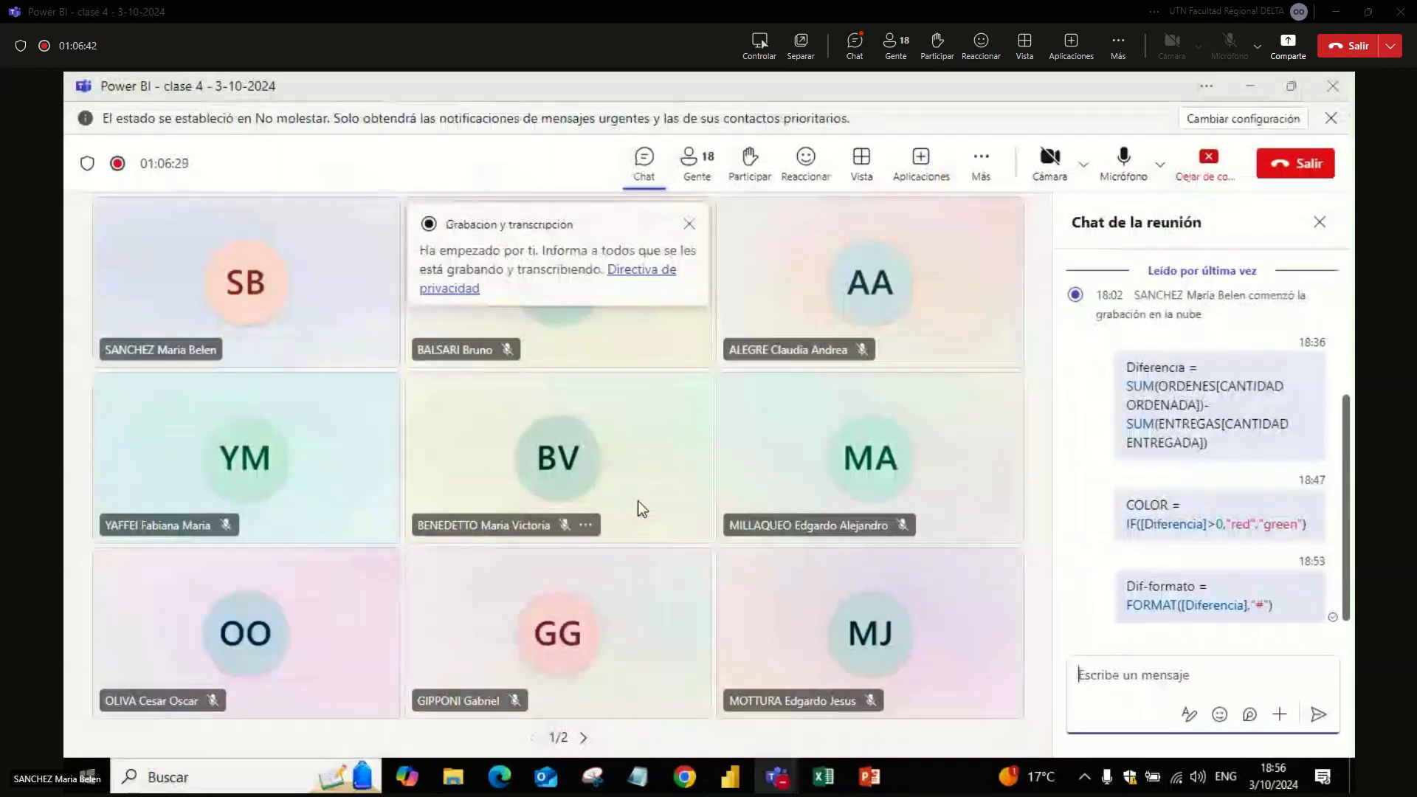
pyautogui.click(583, 738)
pyautogui.hotkey('alt', 'Tab')
pyautogui.hotkey('alt', 'Tab')
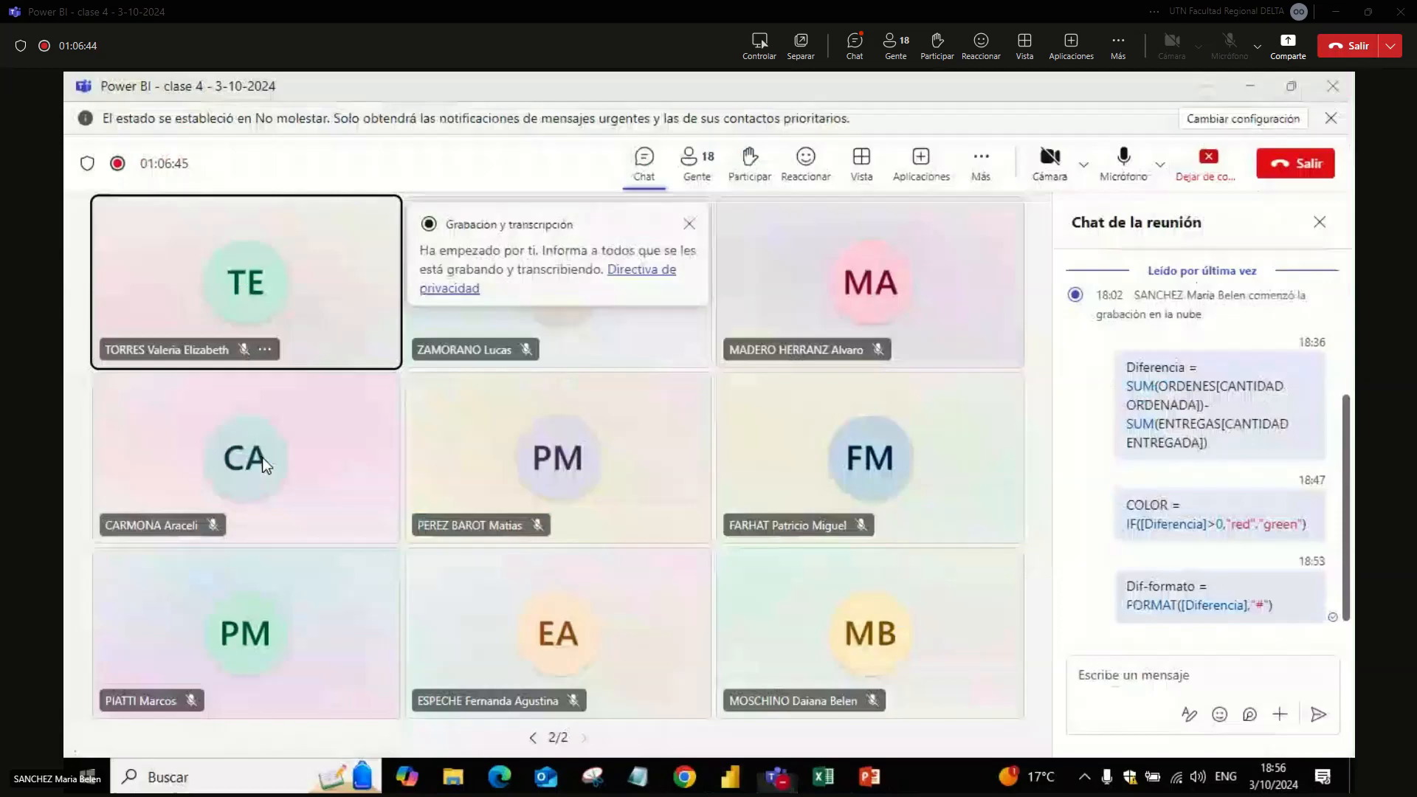
pyautogui.click(262, 457)
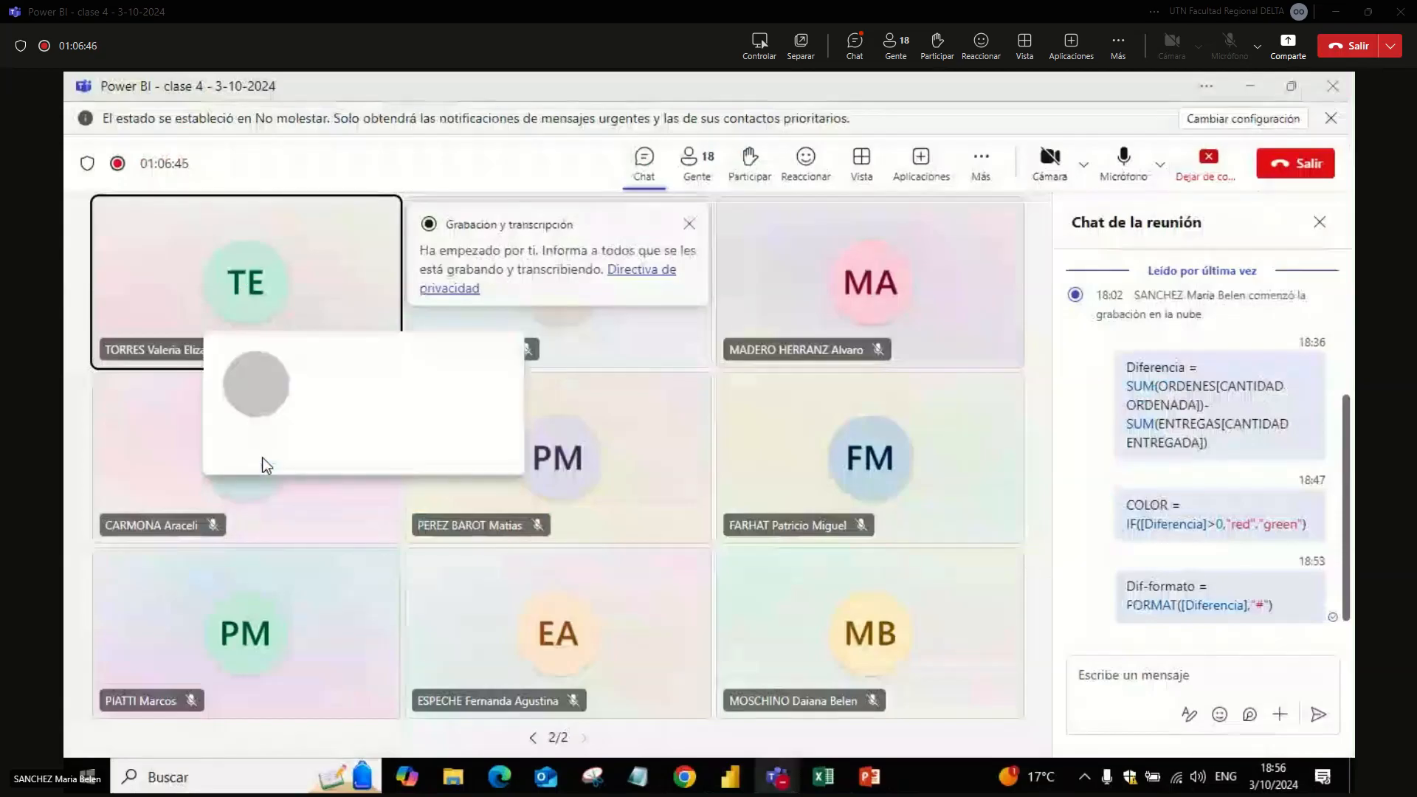
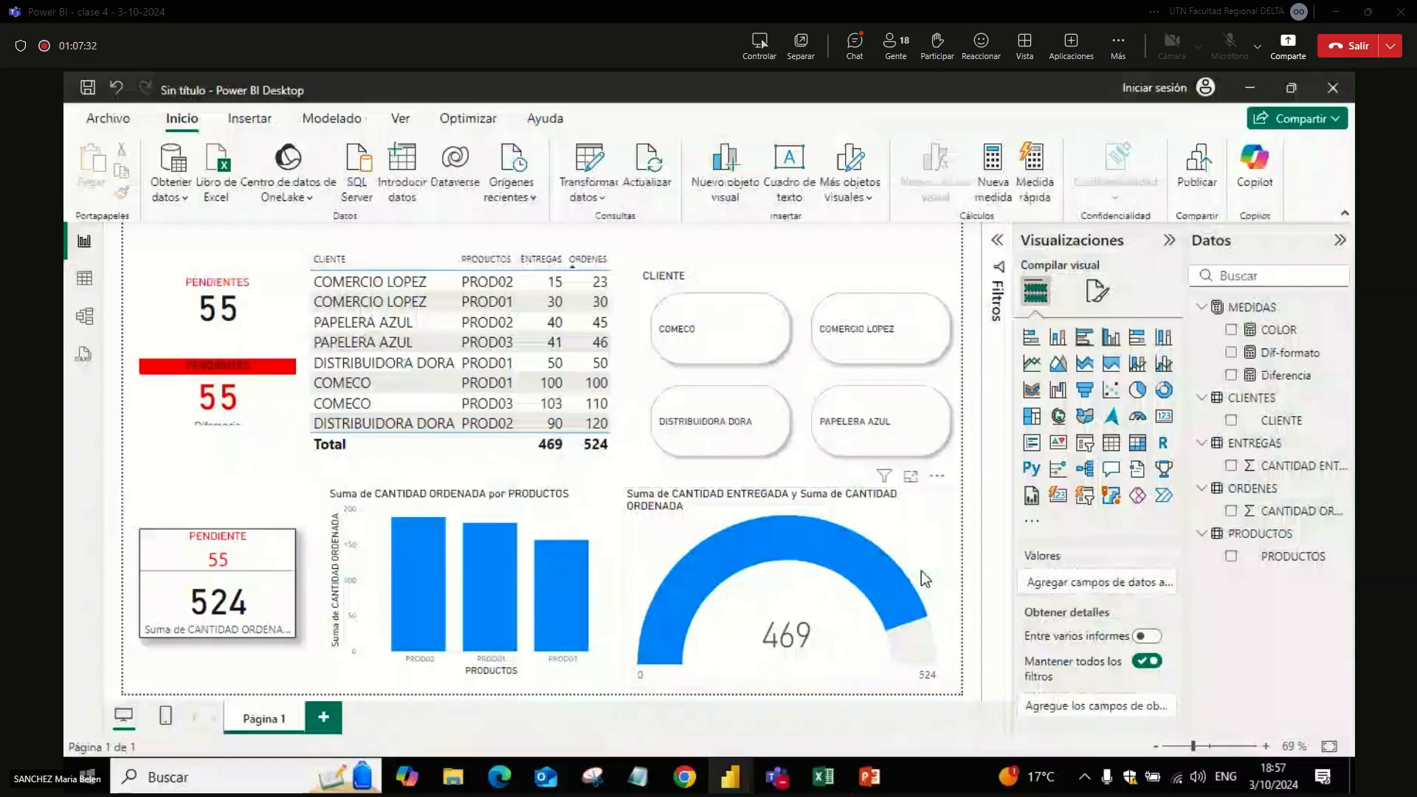
# Step: Switch to the Teams window and open the shared files of the Clase 4 - 3-10-2024 channel
pyautogui.click(290, 412)
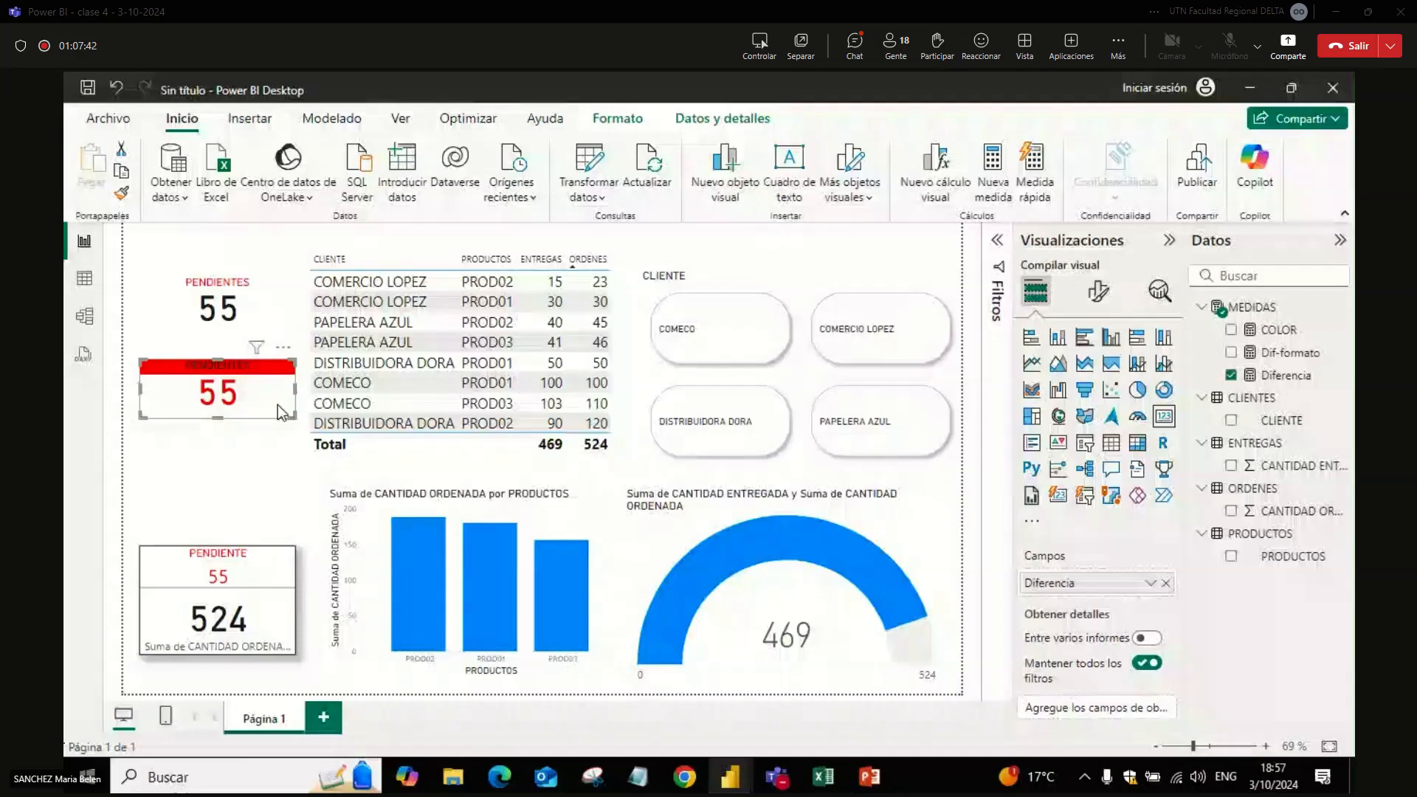
pyautogui.hotkey('alt', 'Tab')
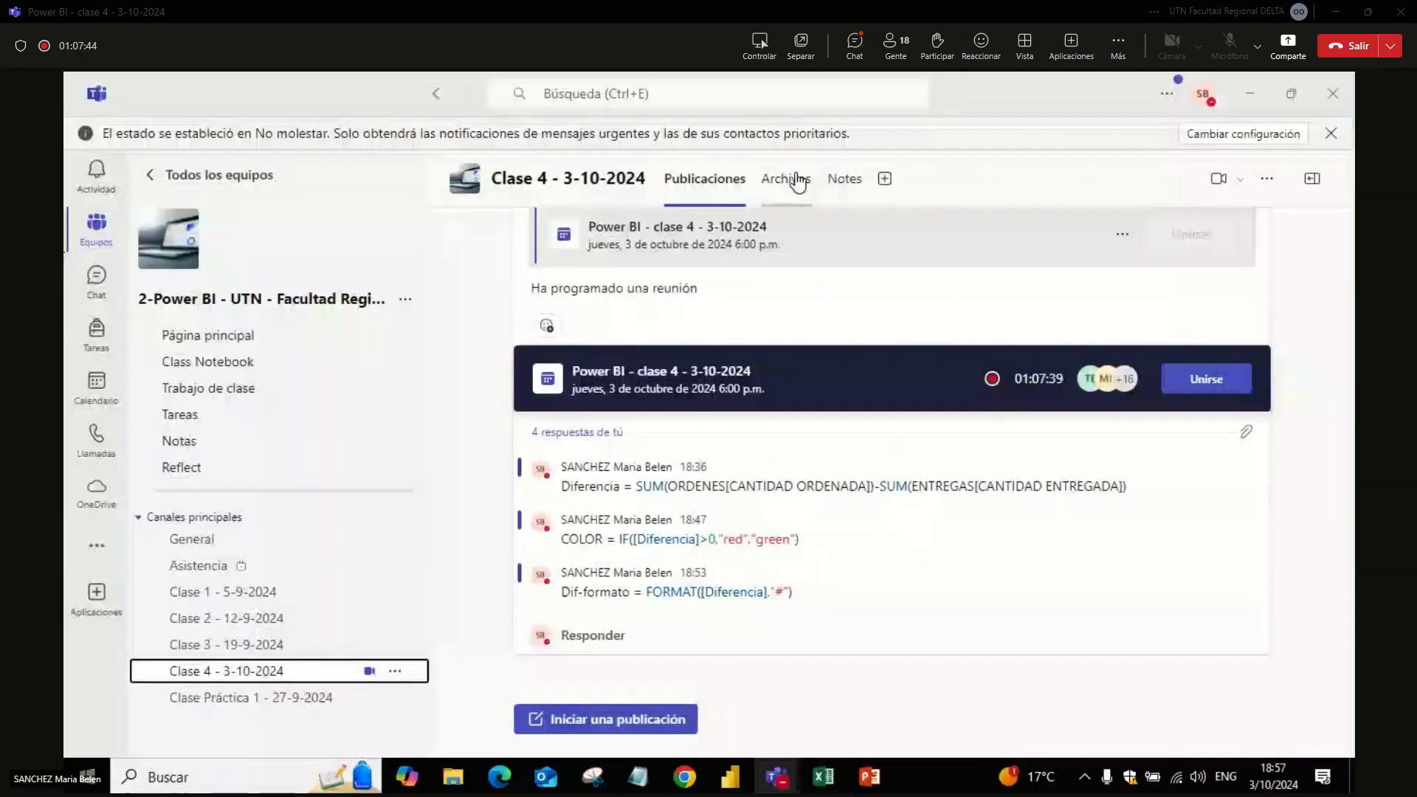
pyautogui.click(797, 181)
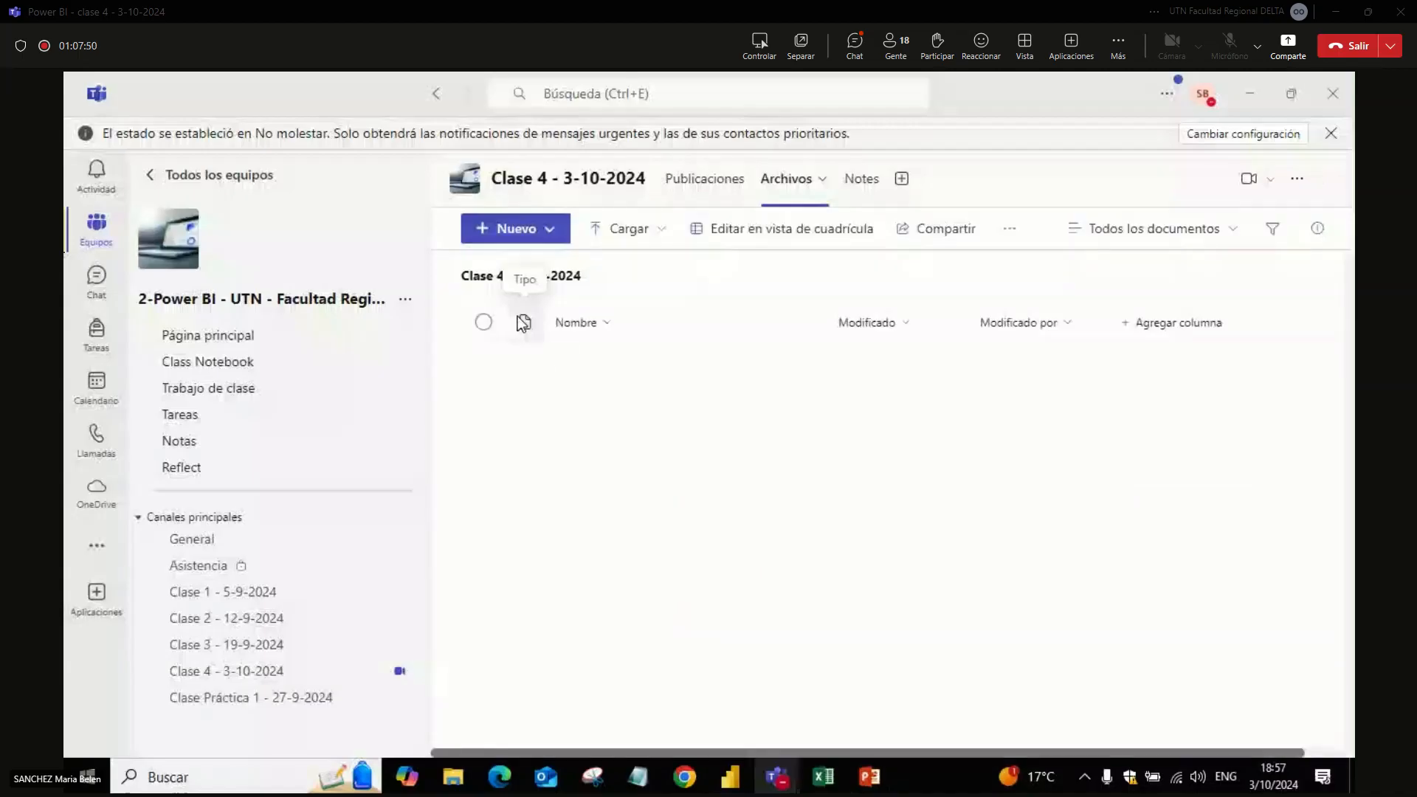
pyautogui.click(591, 364)
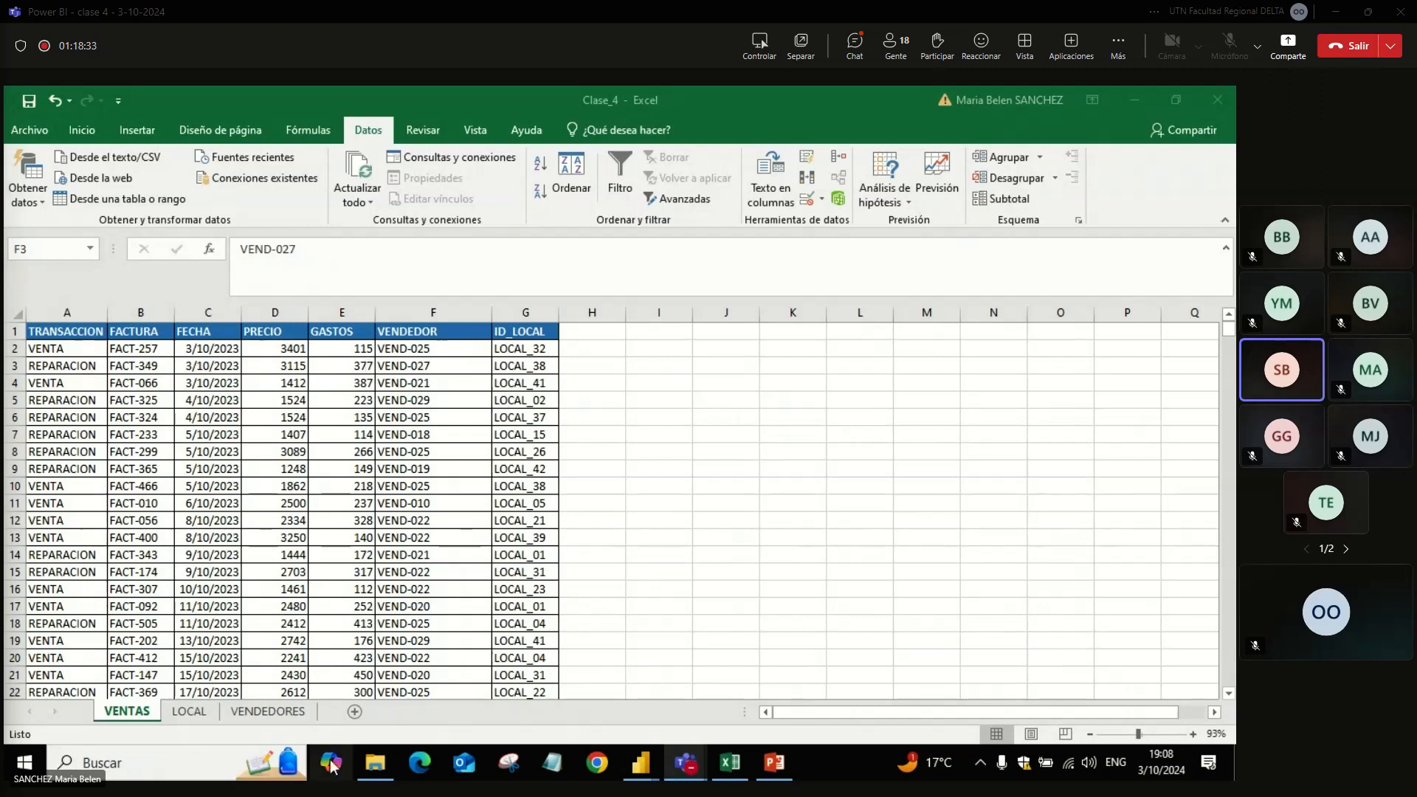
# Step: Review the LOCAL, VENDEDORES and VENTAS sheets of the Clase_4 Excel workbook, including the FECHA column in VENTAS
pyautogui.click(190, 720)
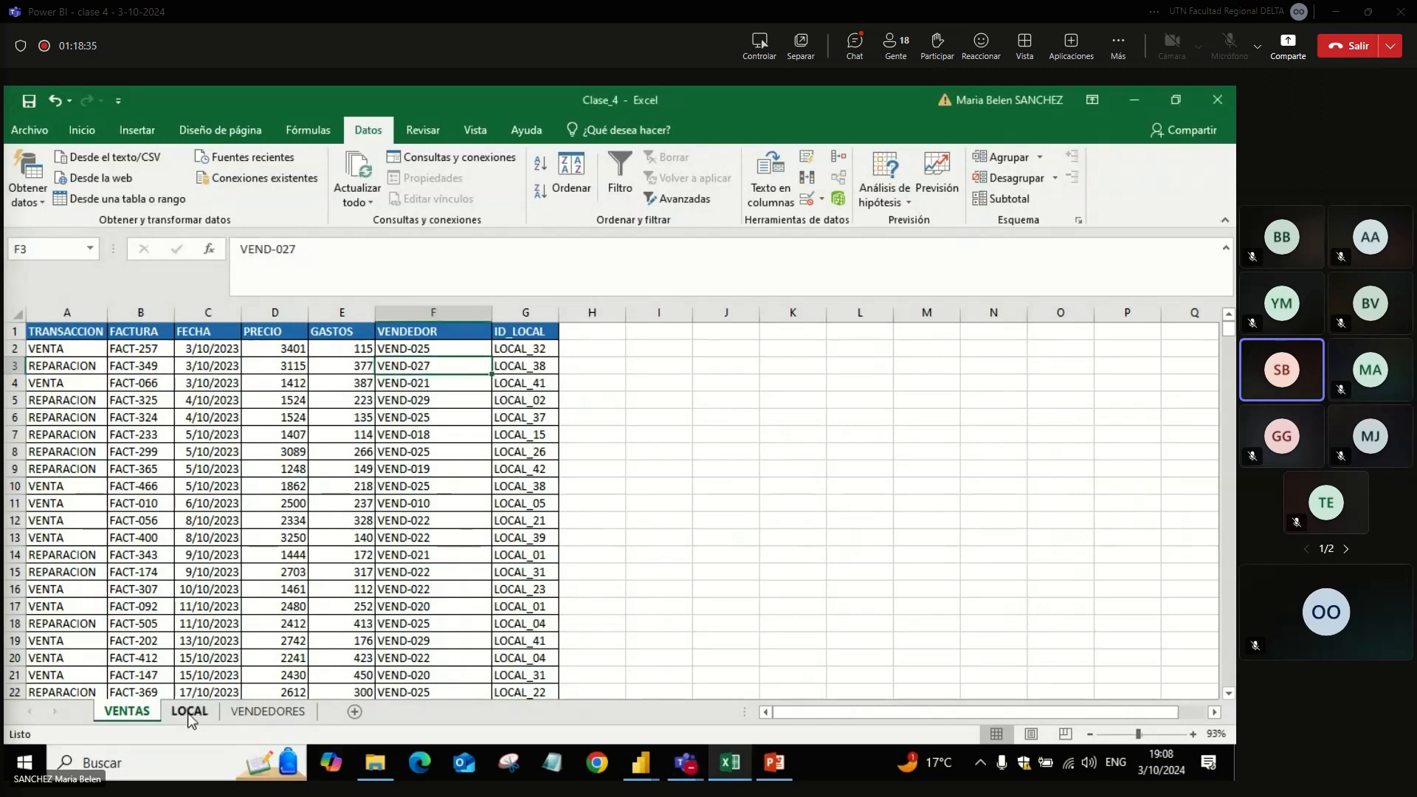
pyautogui.click(190, 716)
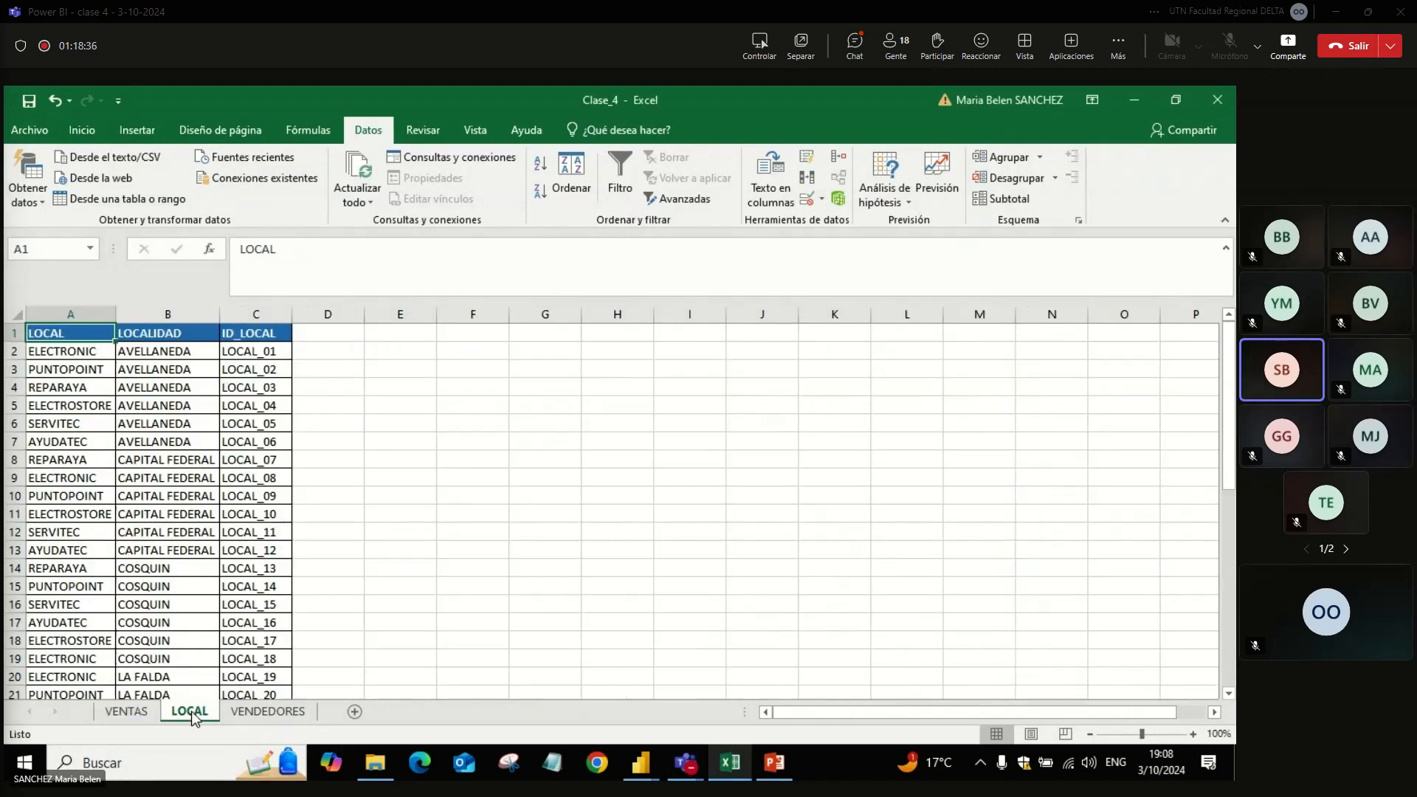
pyautogui.click(254, 713)
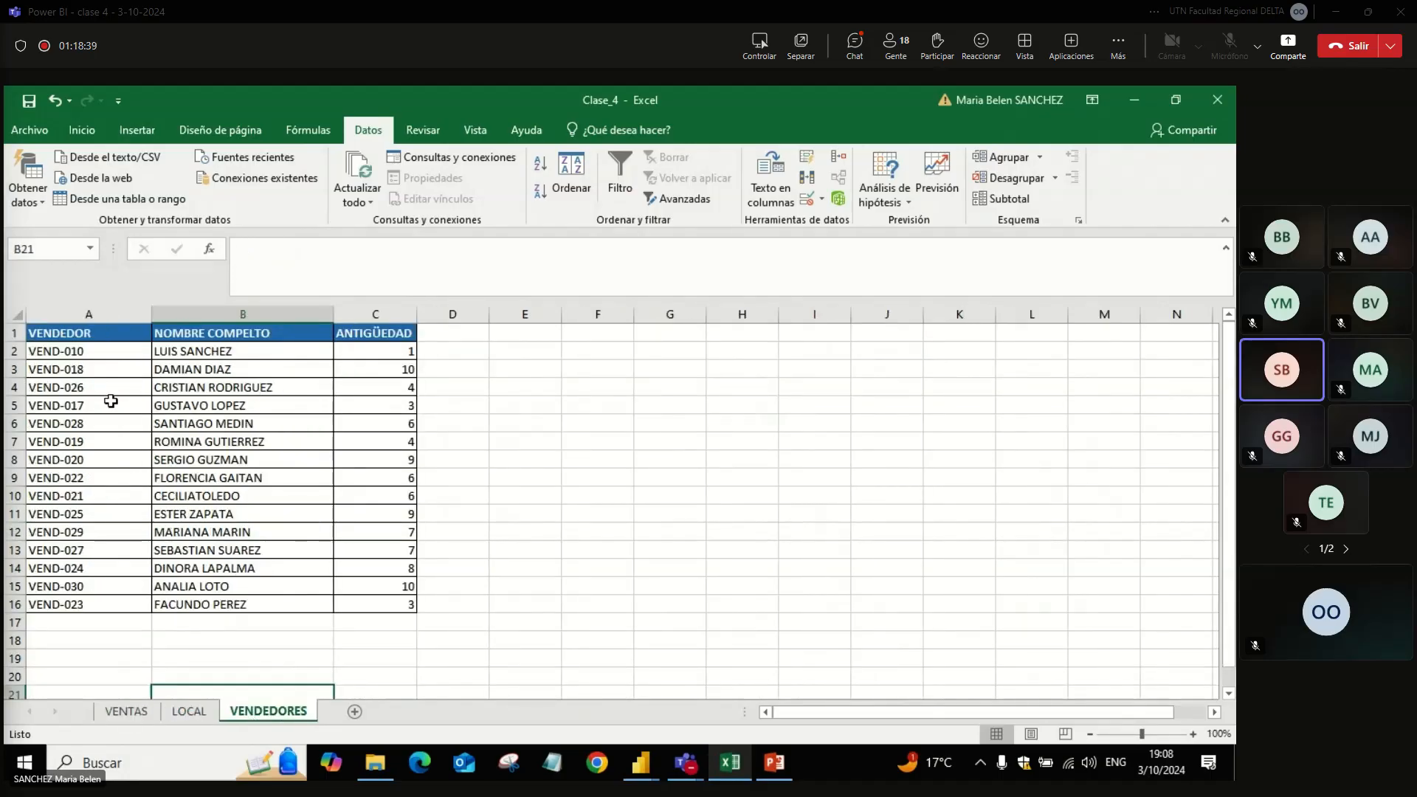
pyautogui.click(130, 711)
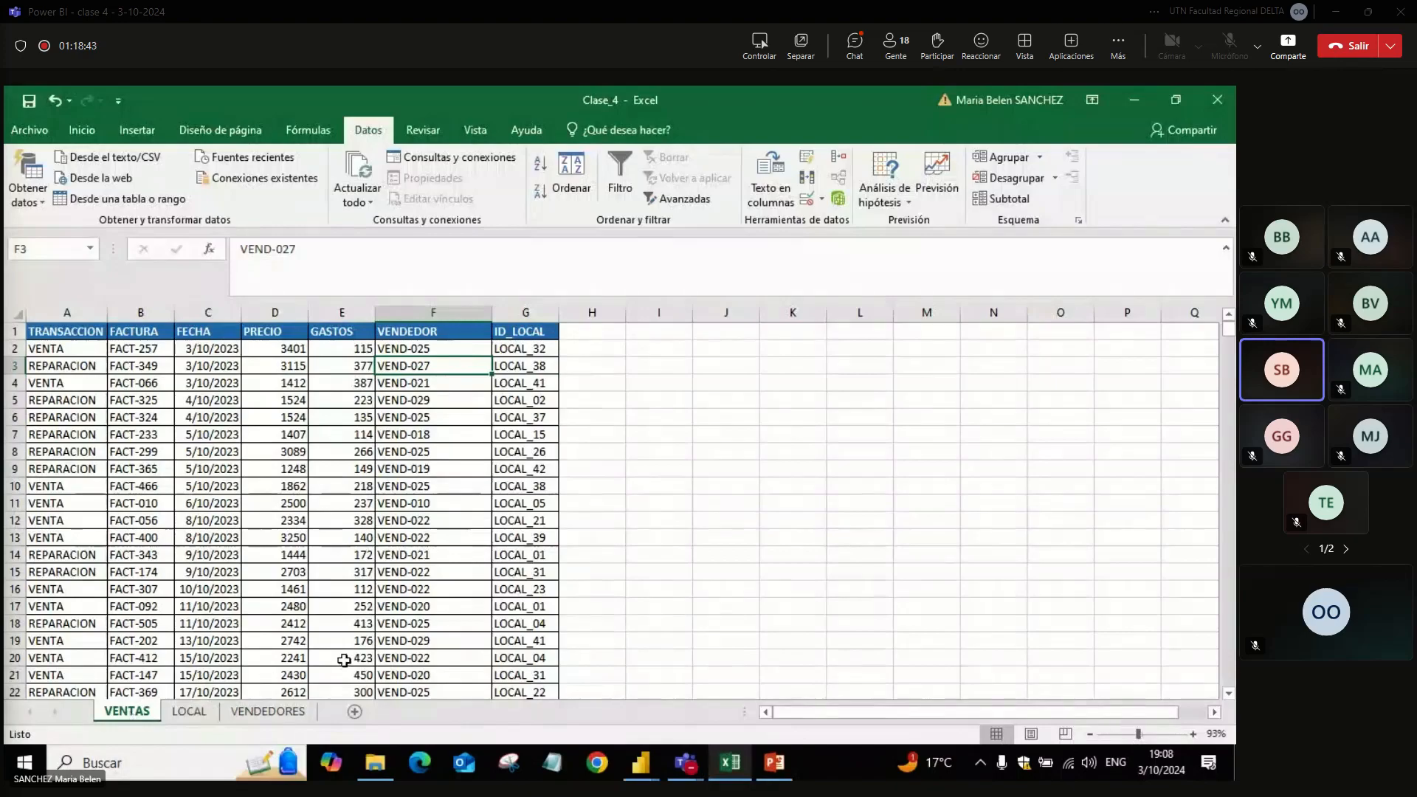
pyautogui.click(220, 316)
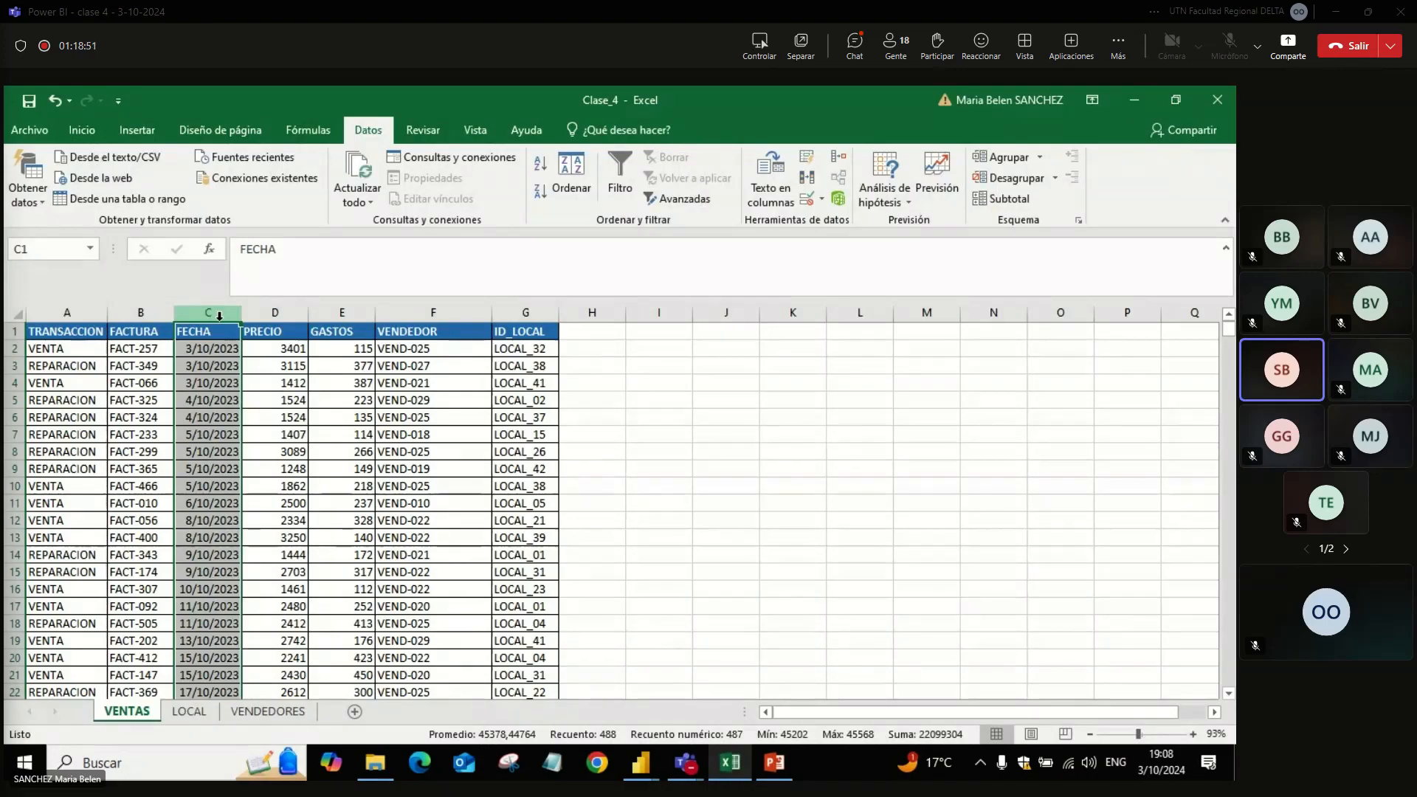
pyautogui.click(416, 520)
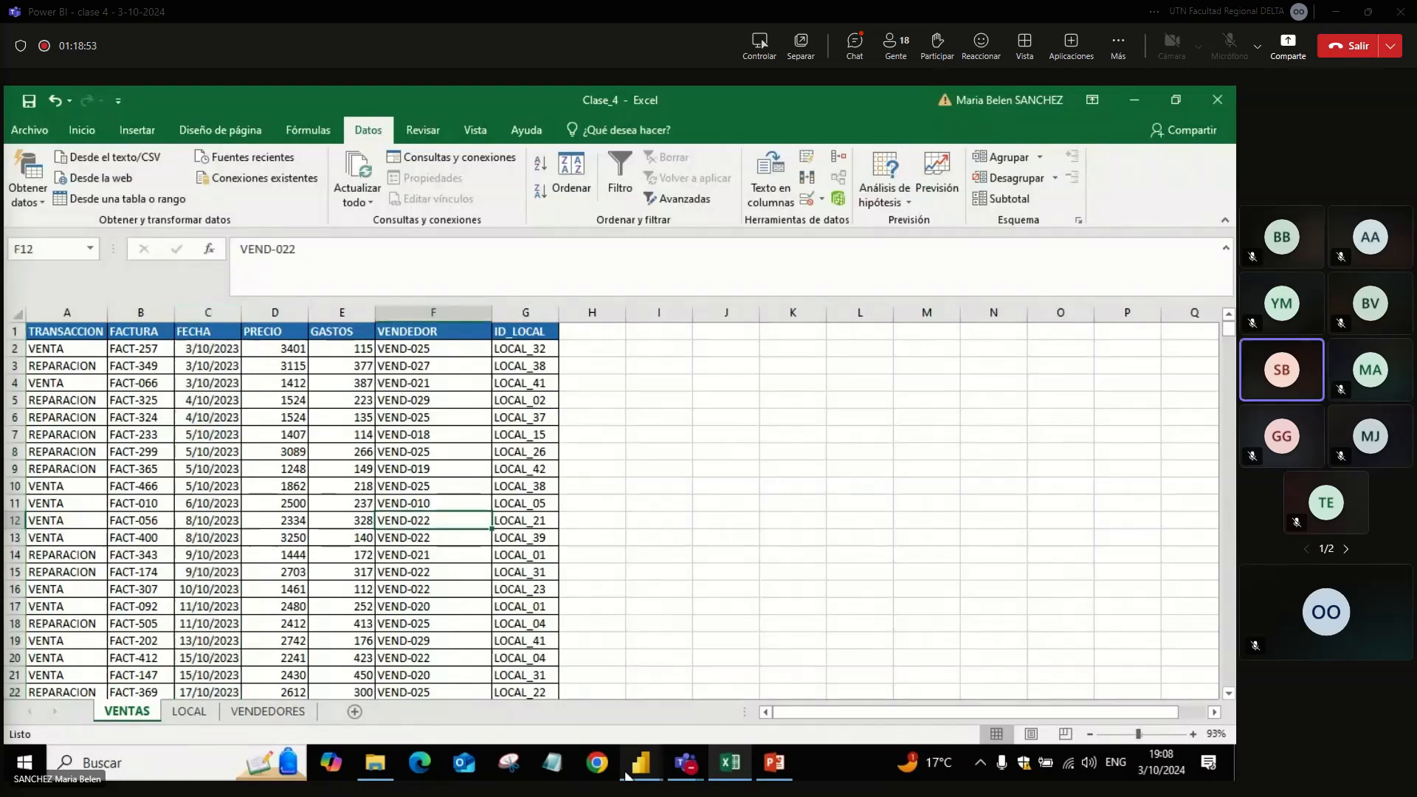
# Step: Switch to Power BI Desktop and open a second, blank report window
pyautogui.click(679, 699)
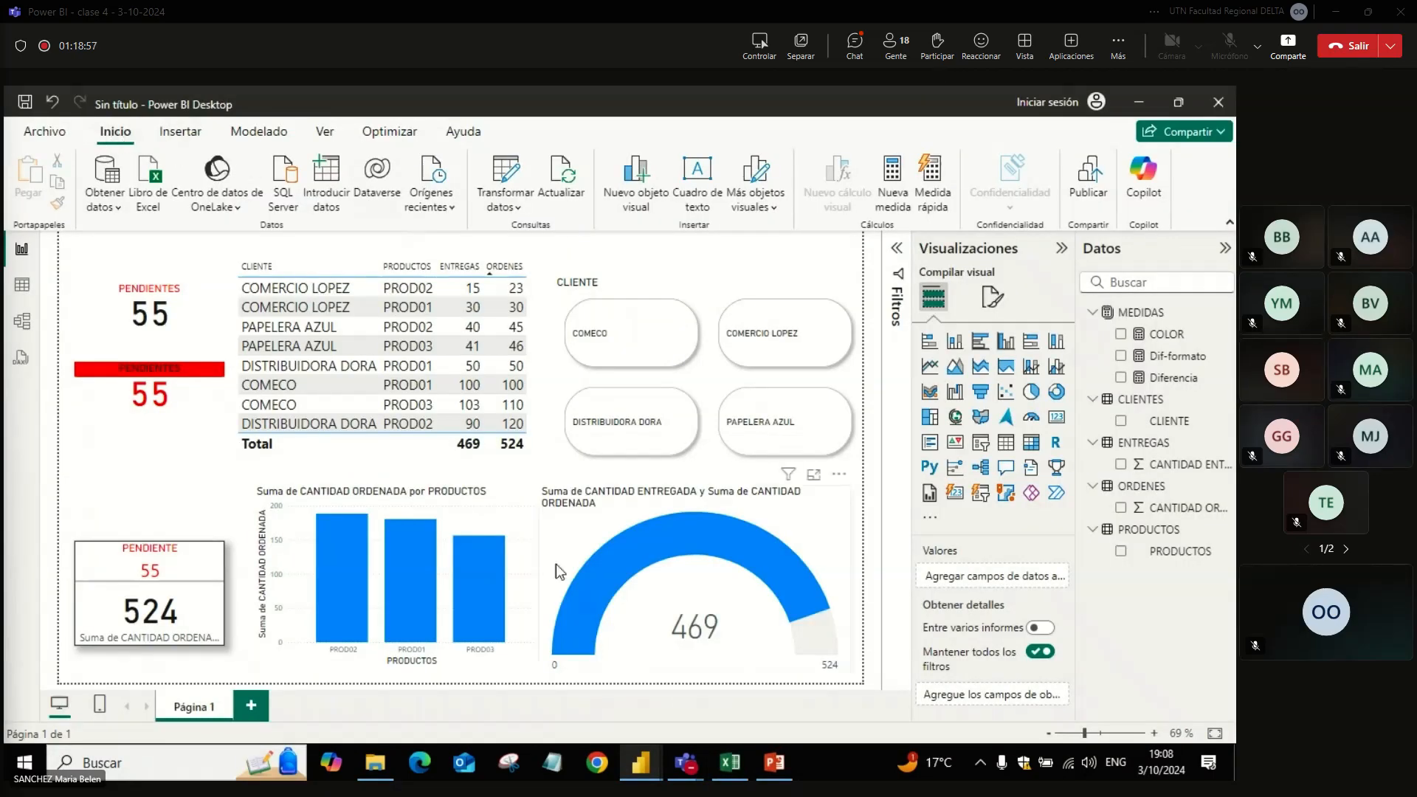
pyautogui.rightClick(652, 767)
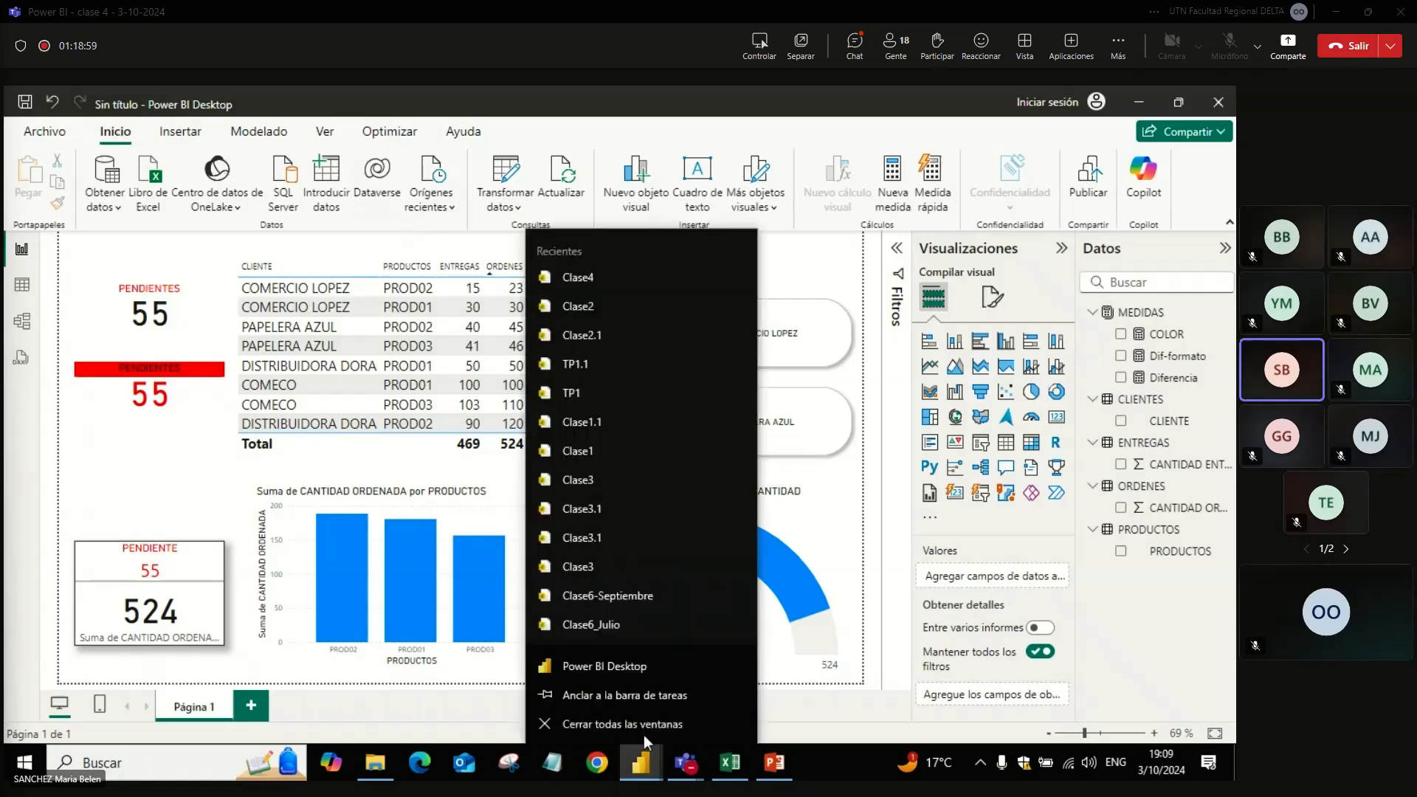
pyautogui.click(620, 670)
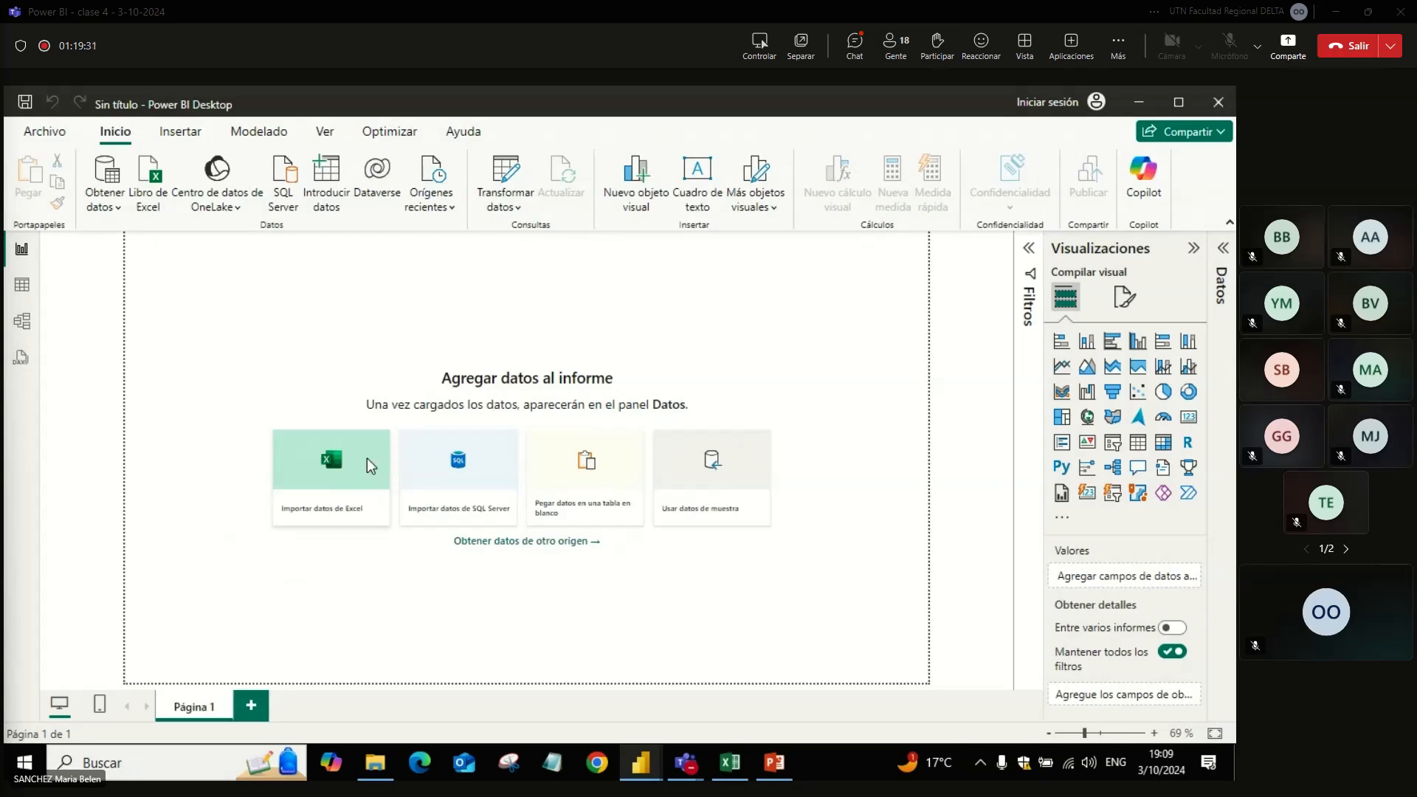
# Step: Import the Excel workbook Clase_4 from the Clase4 folder inside the Power BI documents folder
pyautogui.click(366, 458)
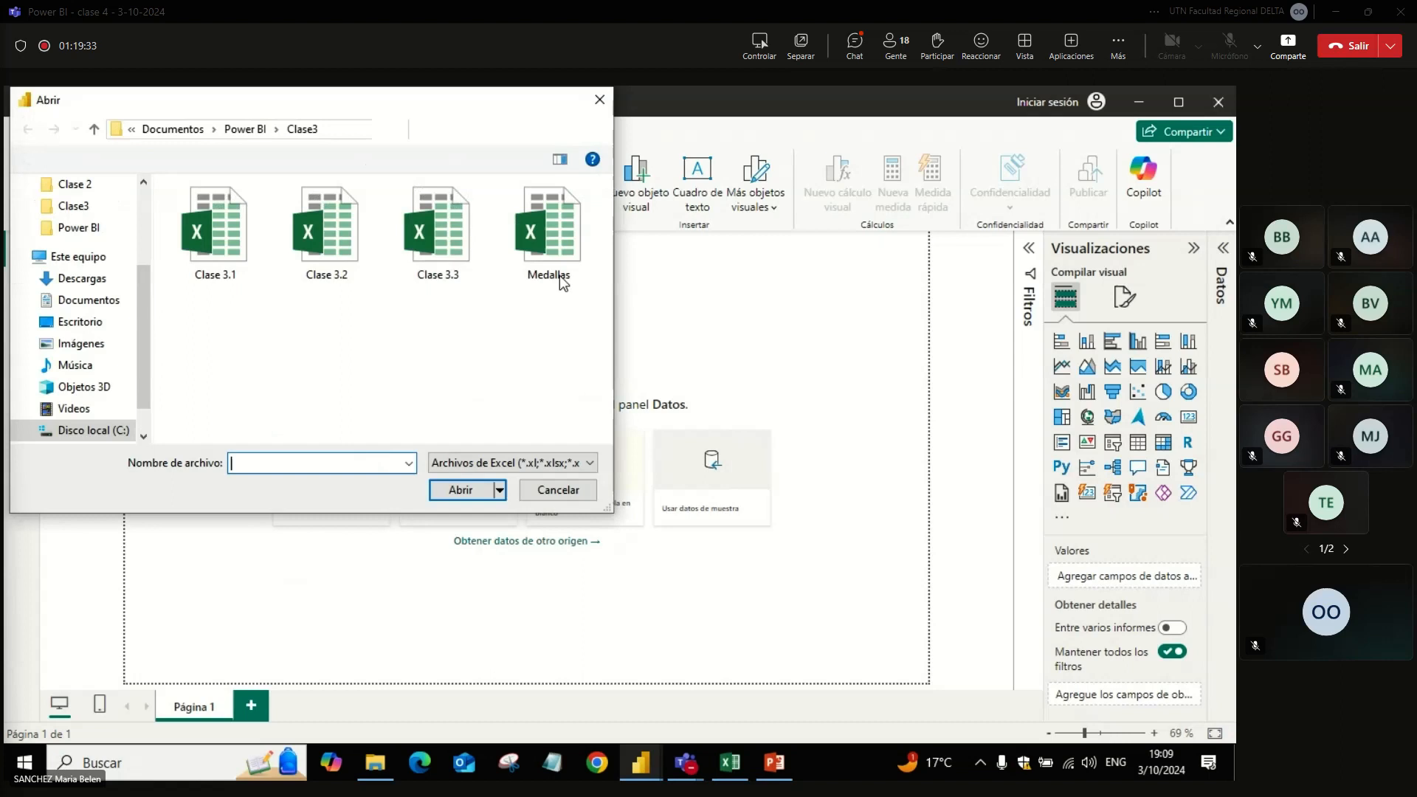
pyautogui.click(248, 131)
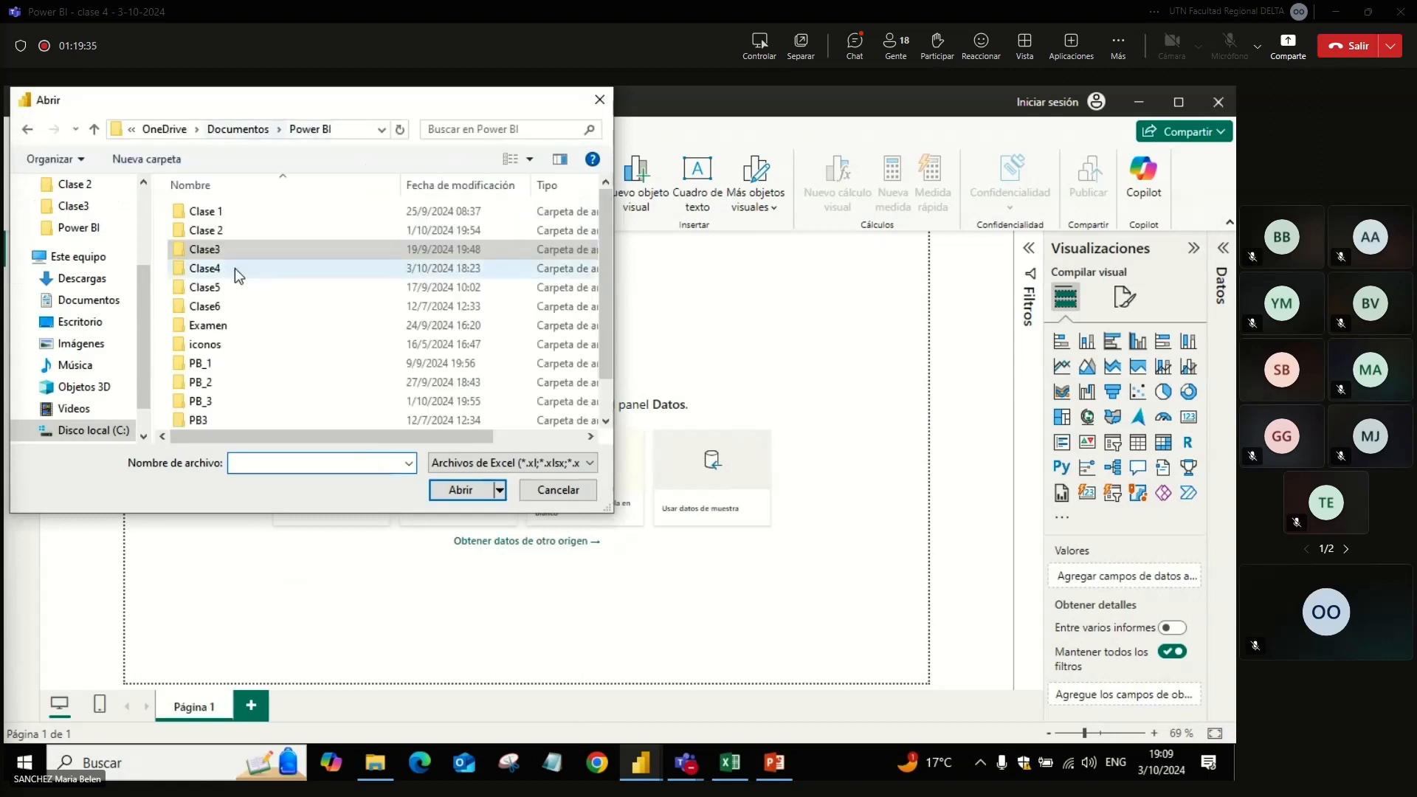
pyautogui.doubleClick(235, 268)
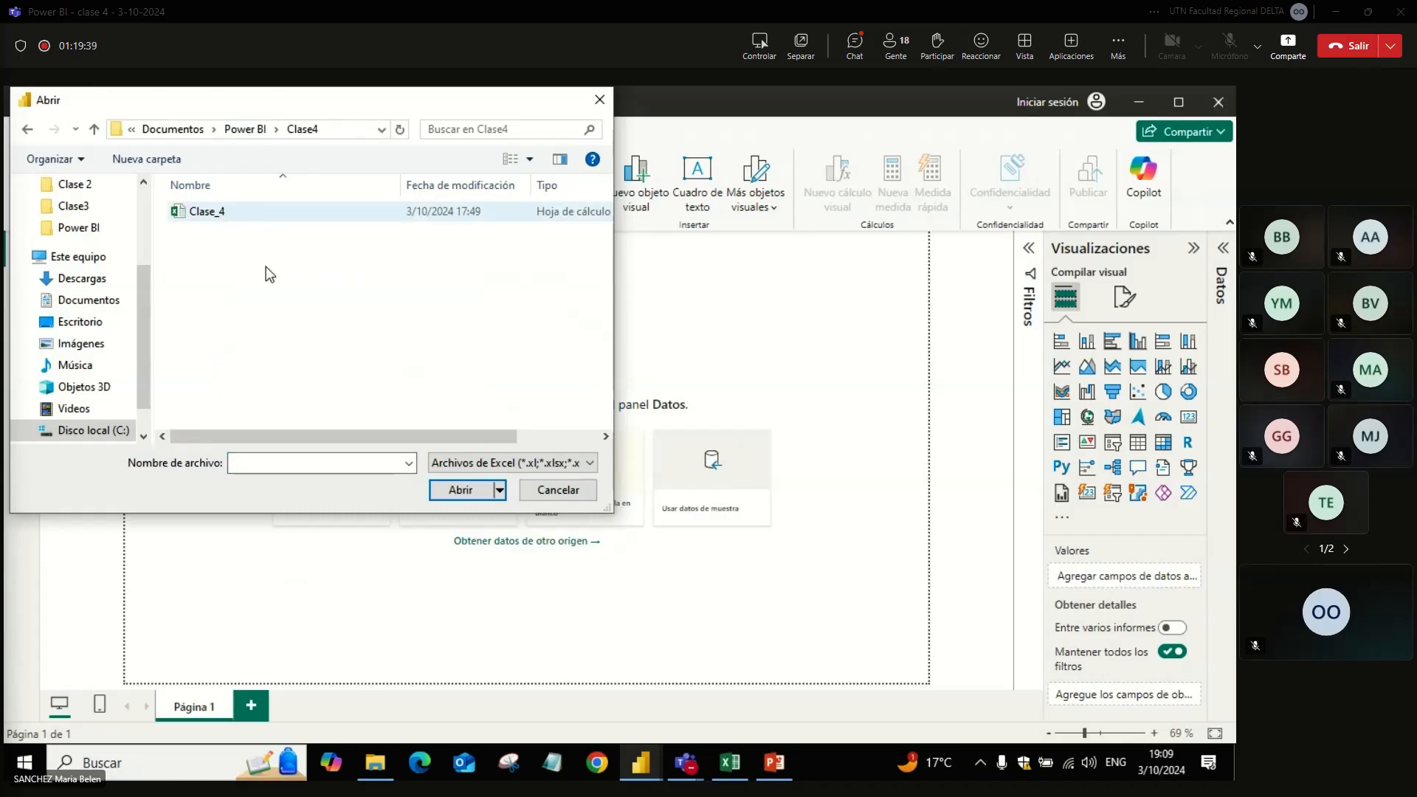
pyautogui.doubleClick(210, 214)
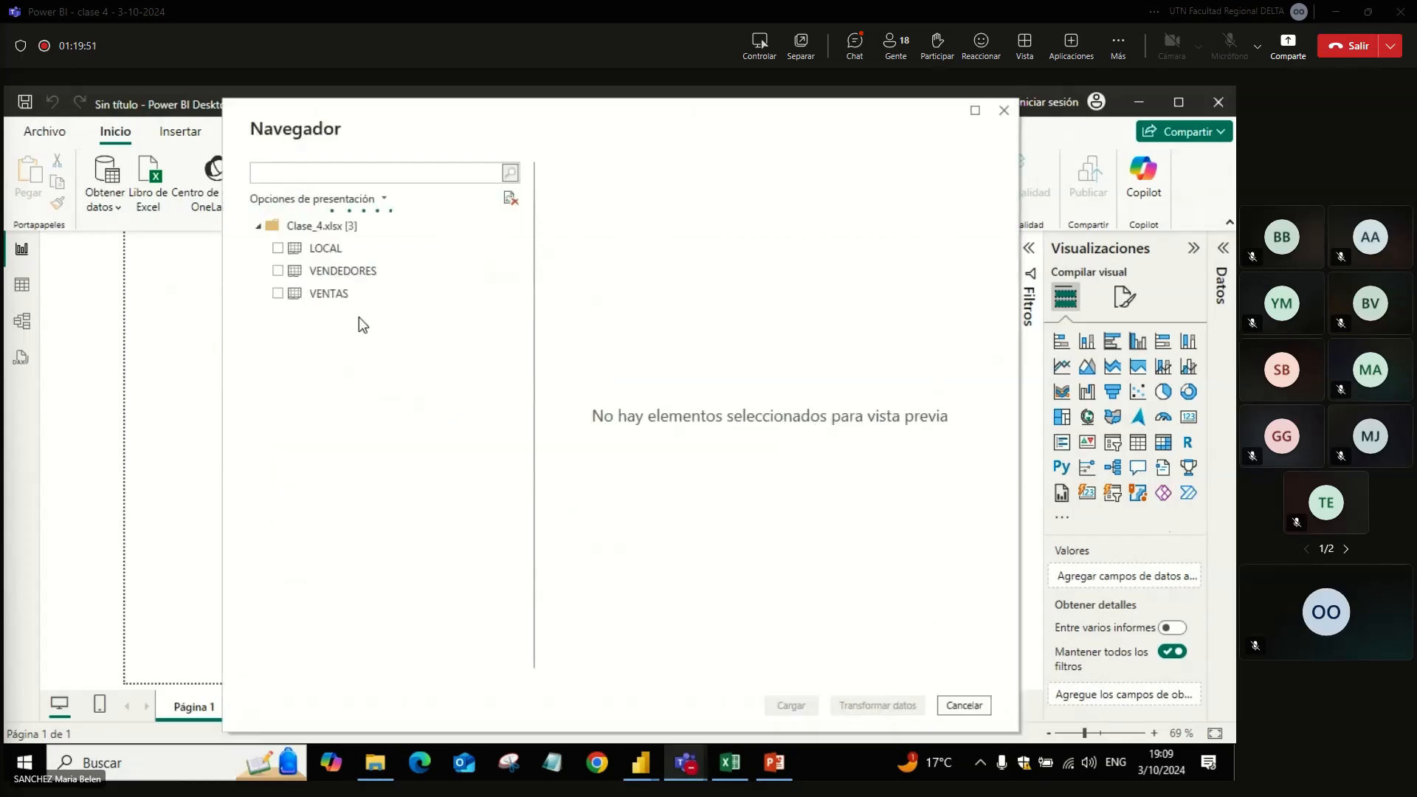
# Step: Preview and select the LOCAL, VENDEDORES and VENTAS tables, and open them for transformation in Power Query
pyautogui.click(316, 250)
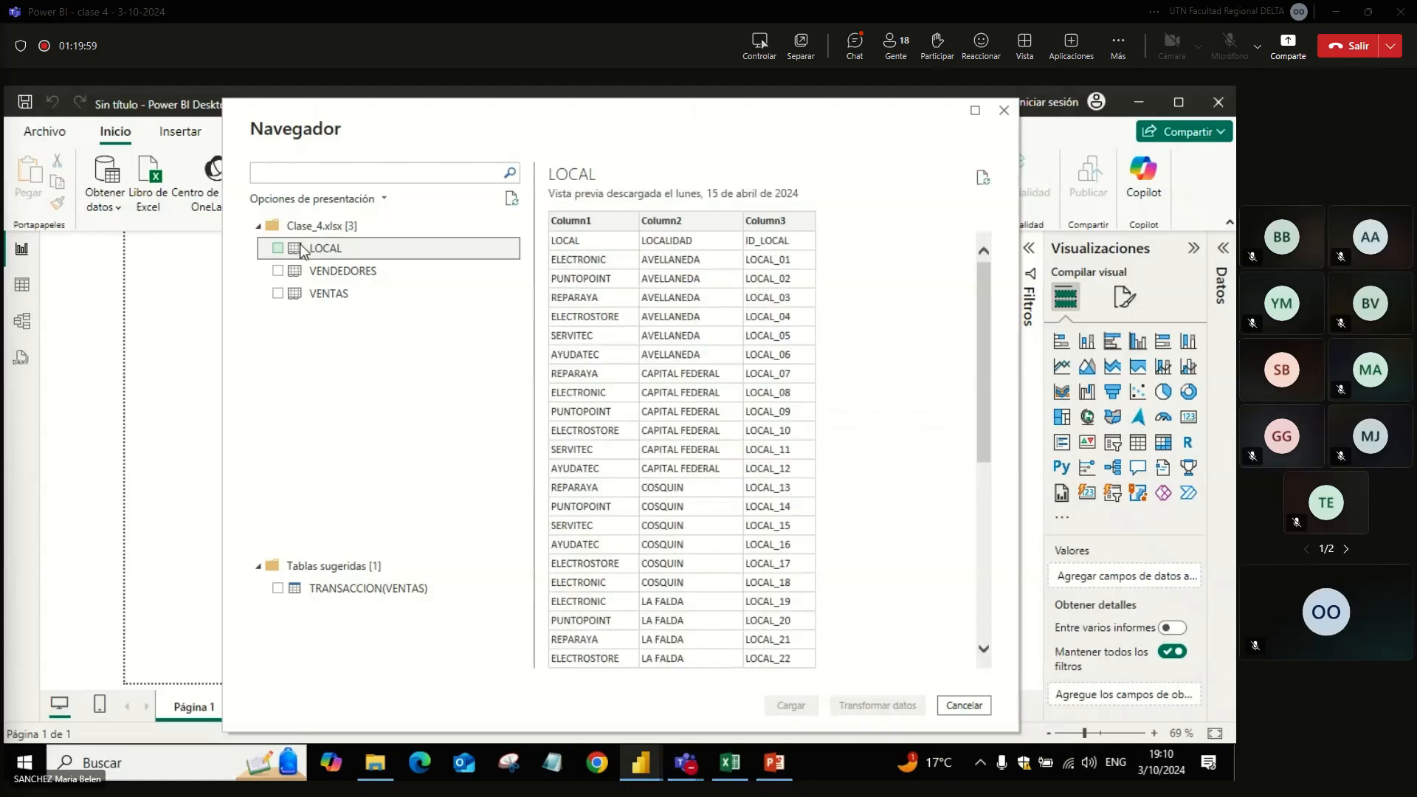
pyautogui.click(279, 249)
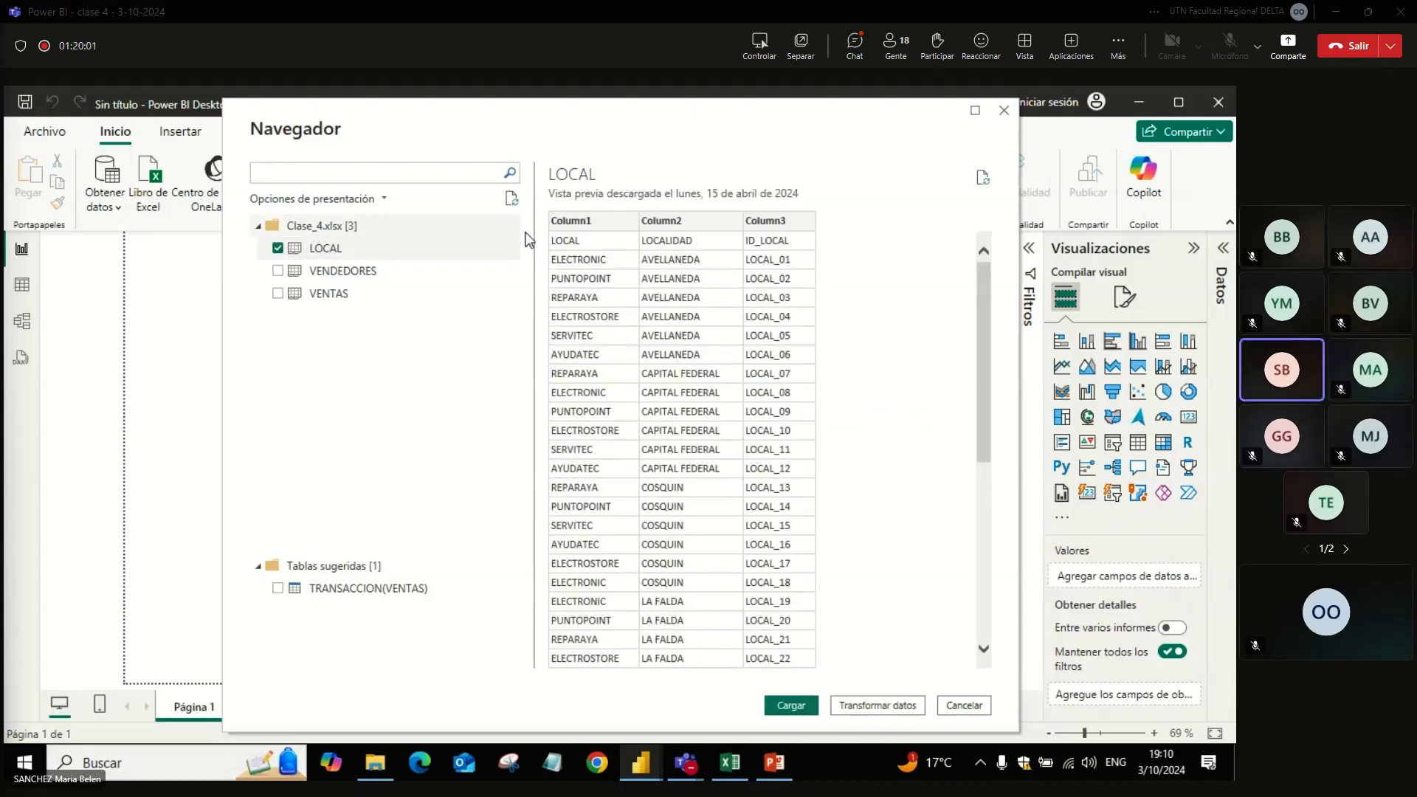
pyautogui.click(344, 275)
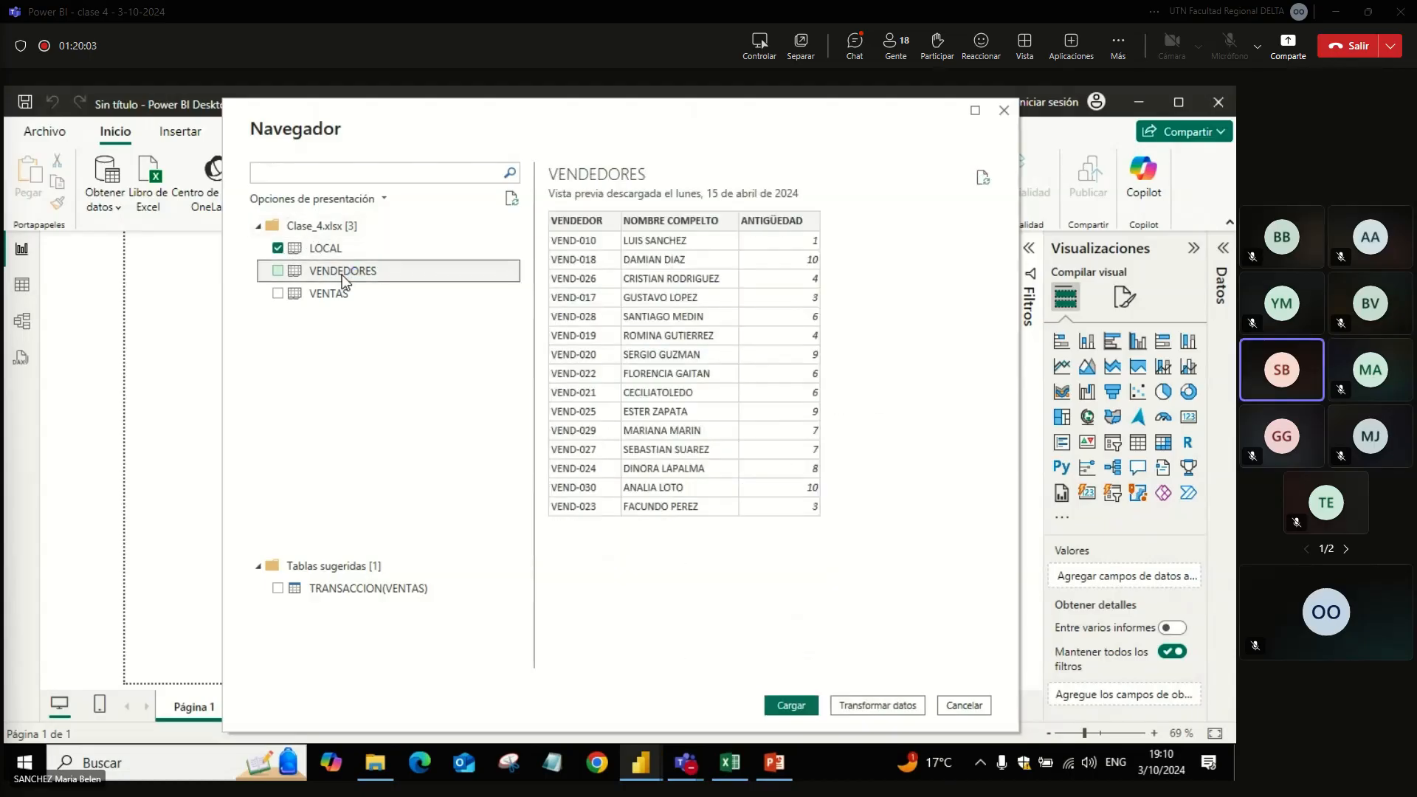
pyautogui.click(277, 271)
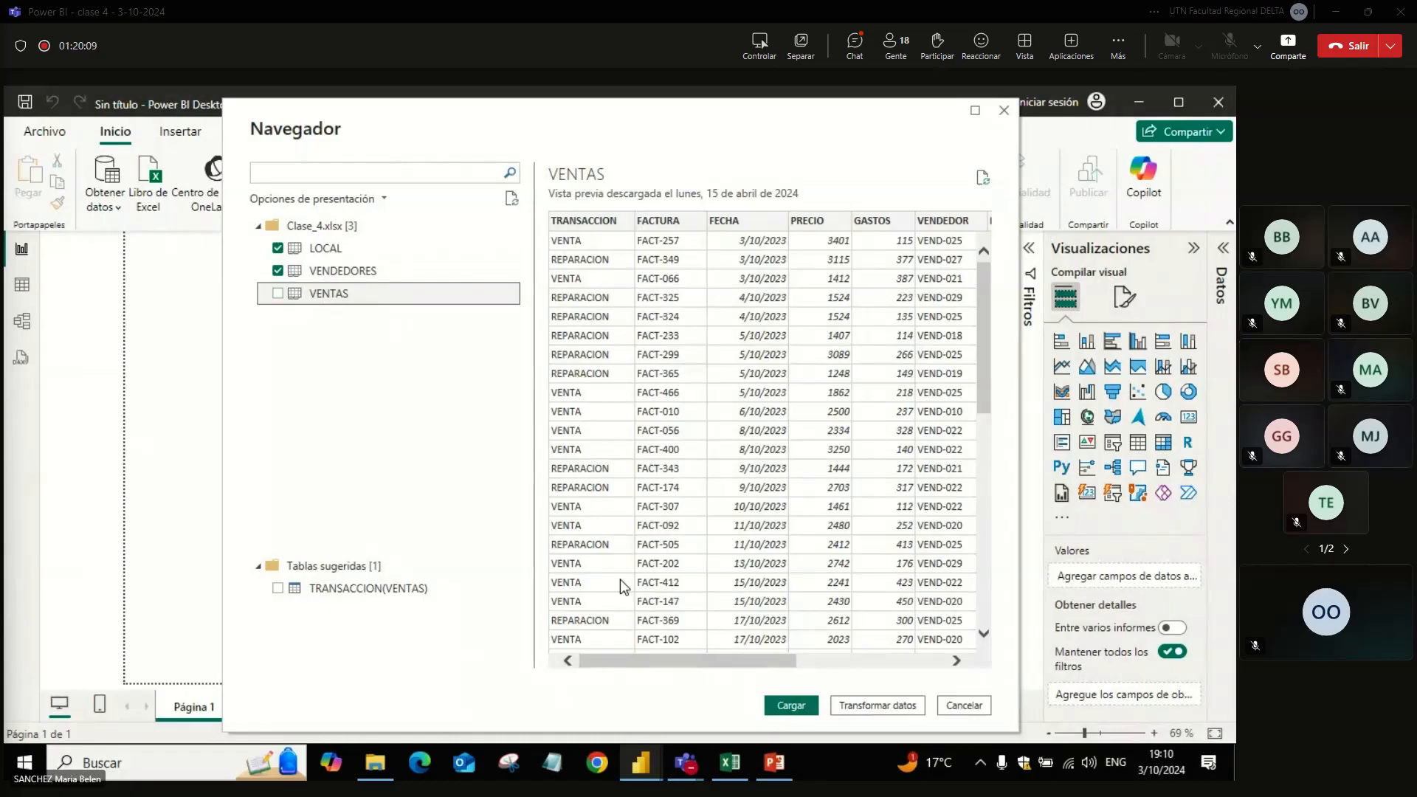
pyautogui.moveTo(643, 660); pyautogui.dragTo(573, 659)
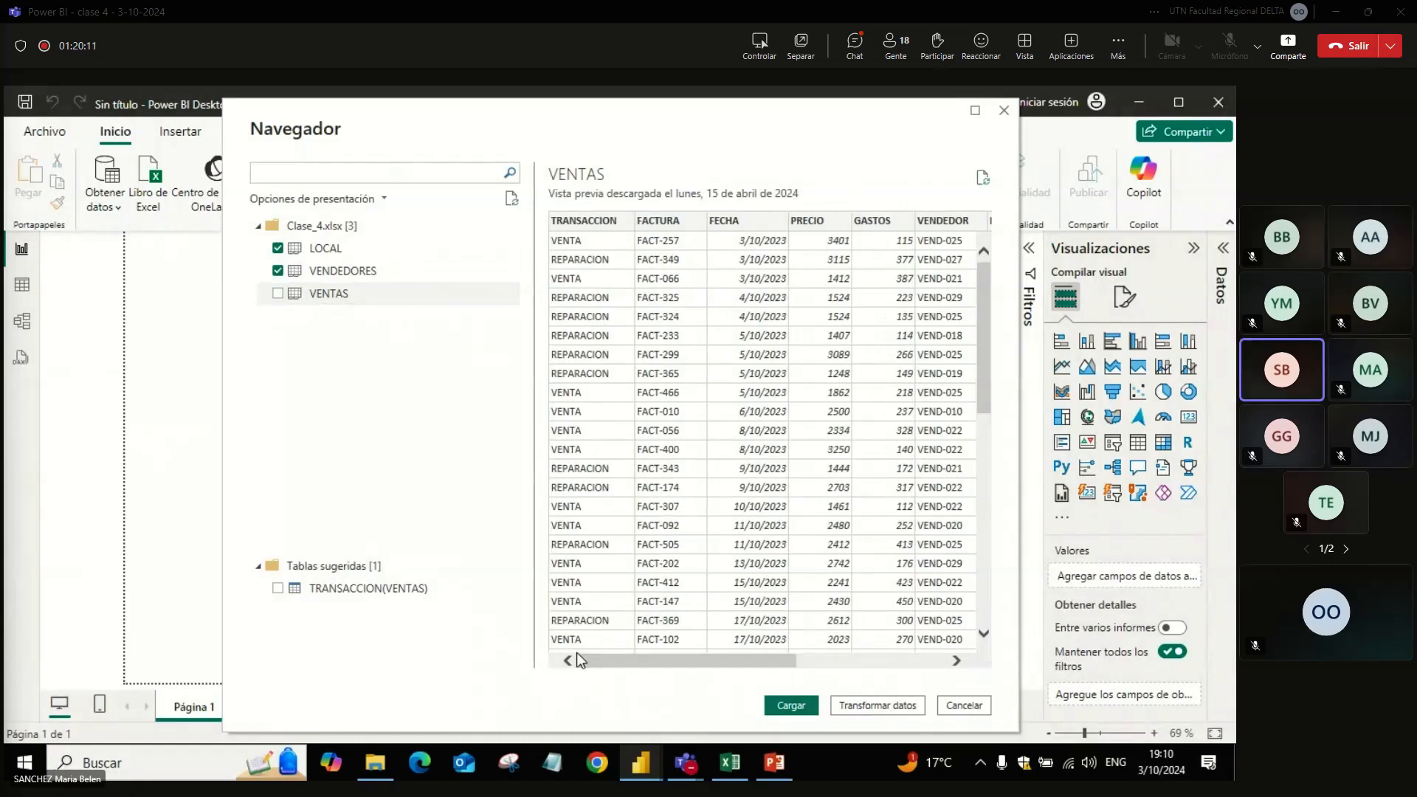
pyautogui.click(276, 294)
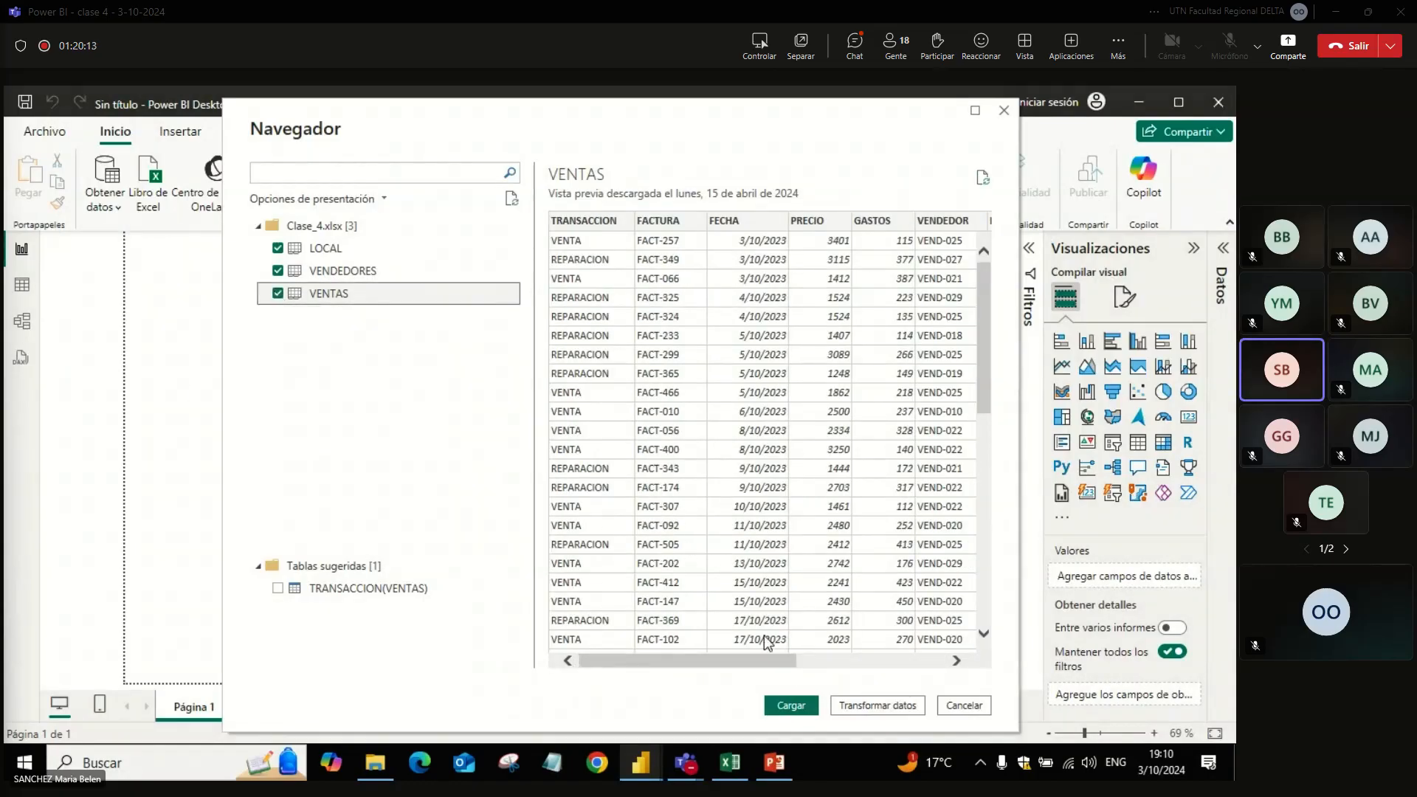
pyautogui.click(865, 705)
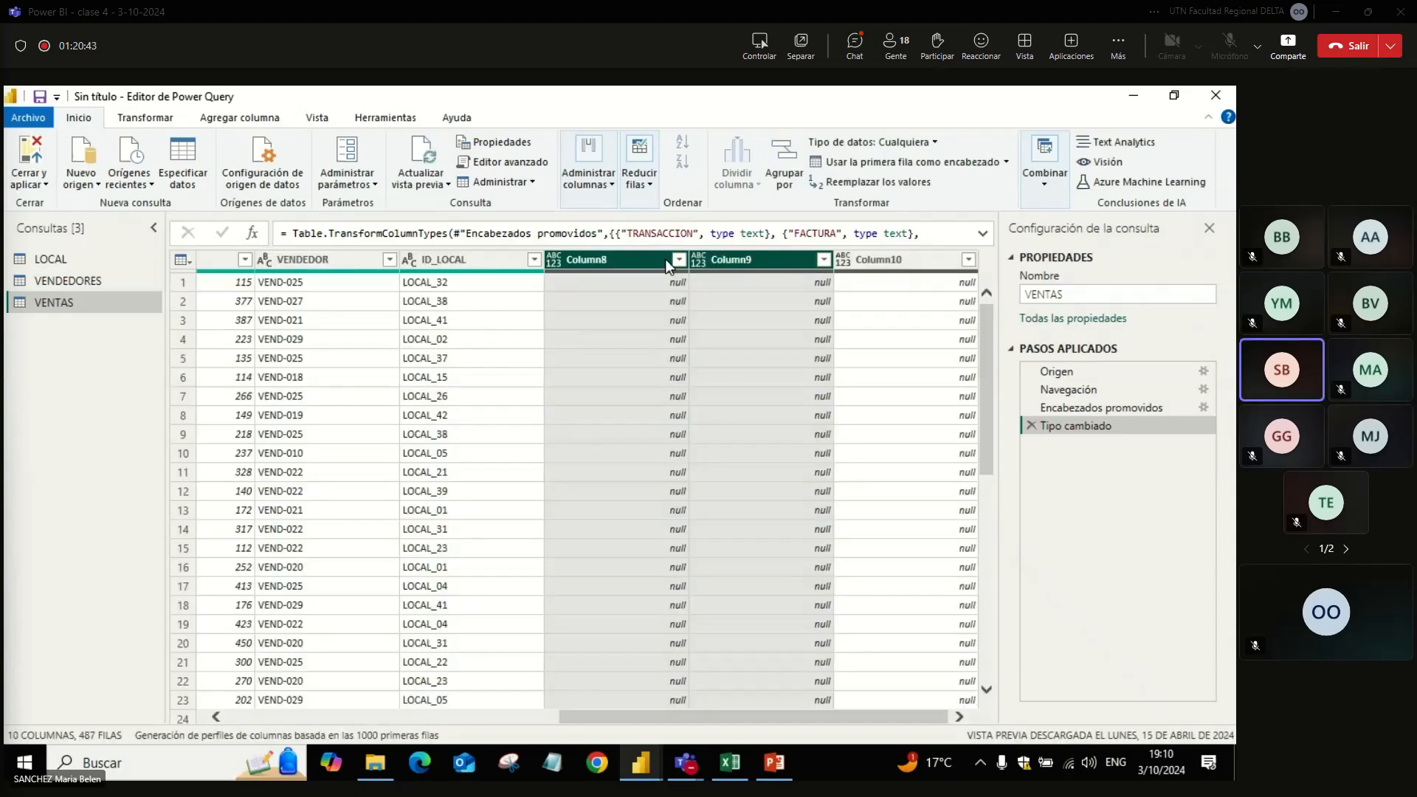
# Step: Remove Column8, Column9 and Column10 from the VENTAS query, and close the editor applying the changes
pyautogui.rightClick(666, 264)
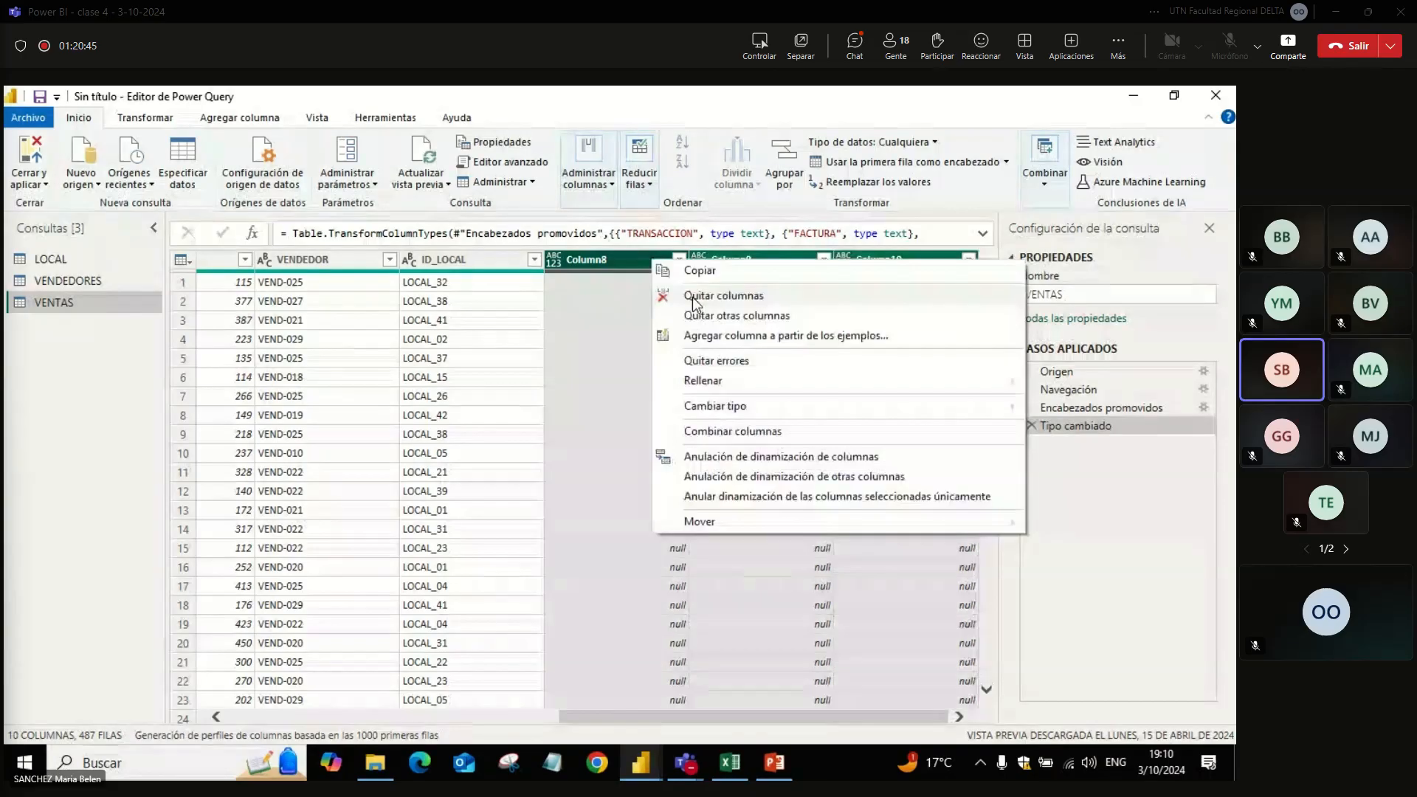
pyautogui.click(719, 294)
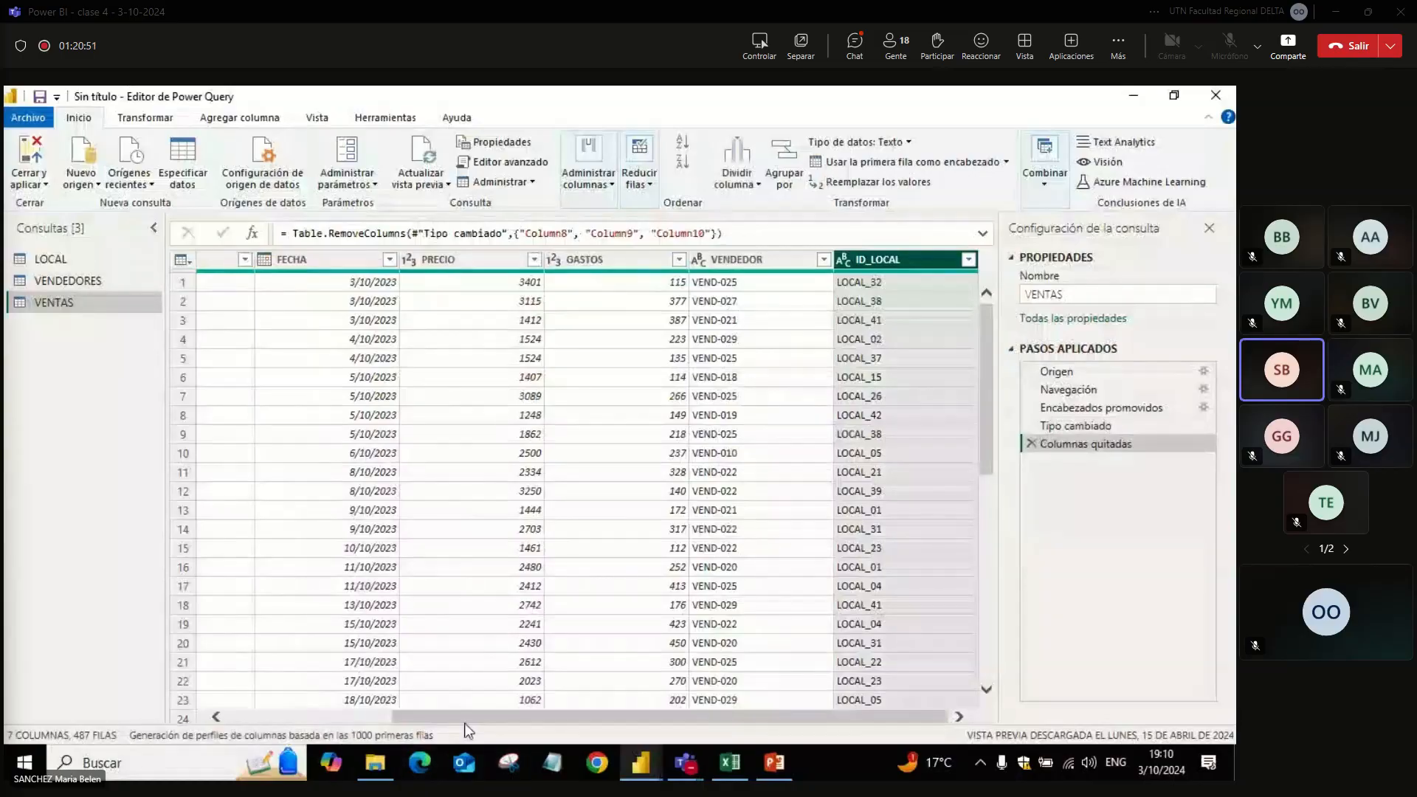
pyautogui.moveTo(466, 731); pyautogui.dragTo(298, 720)
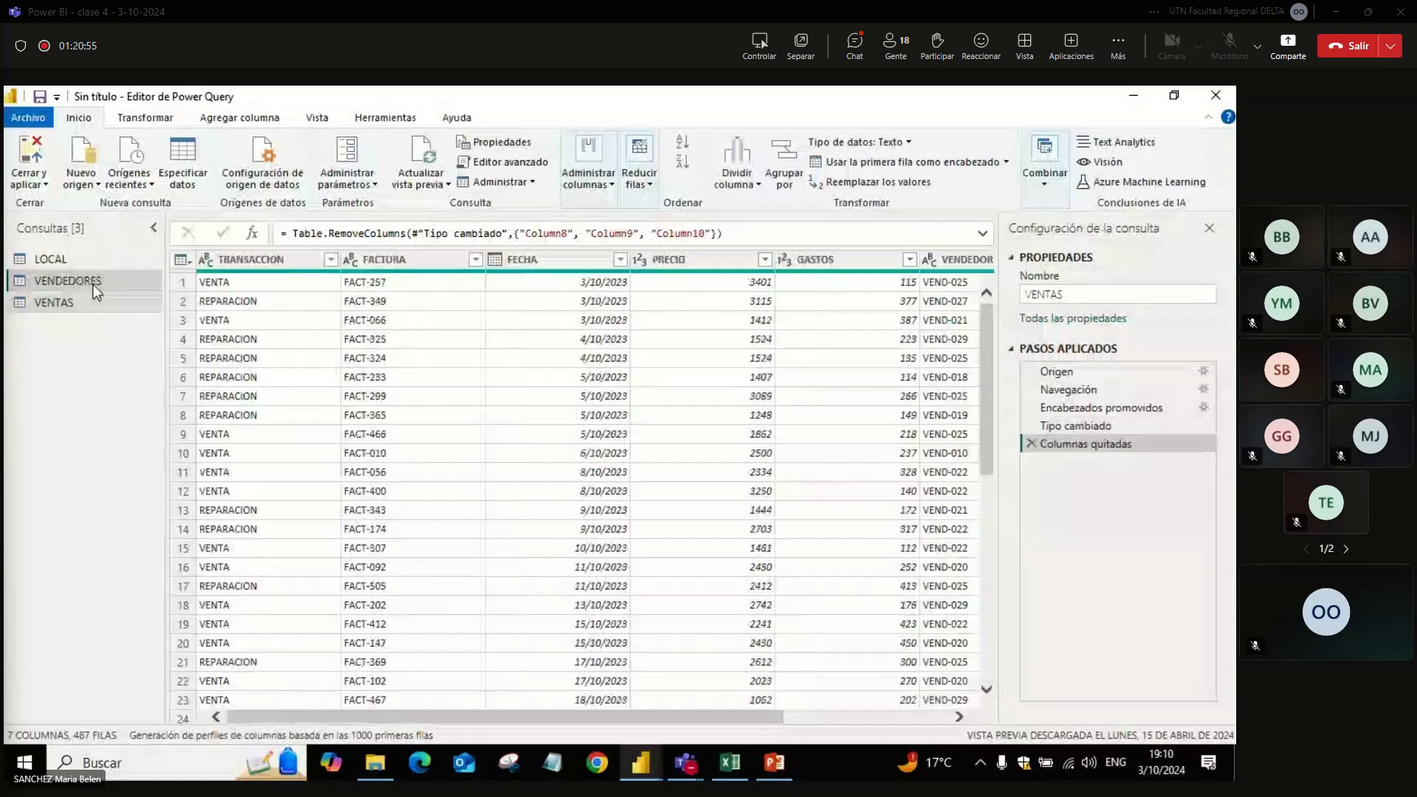
pyautogui.click(55, 259)
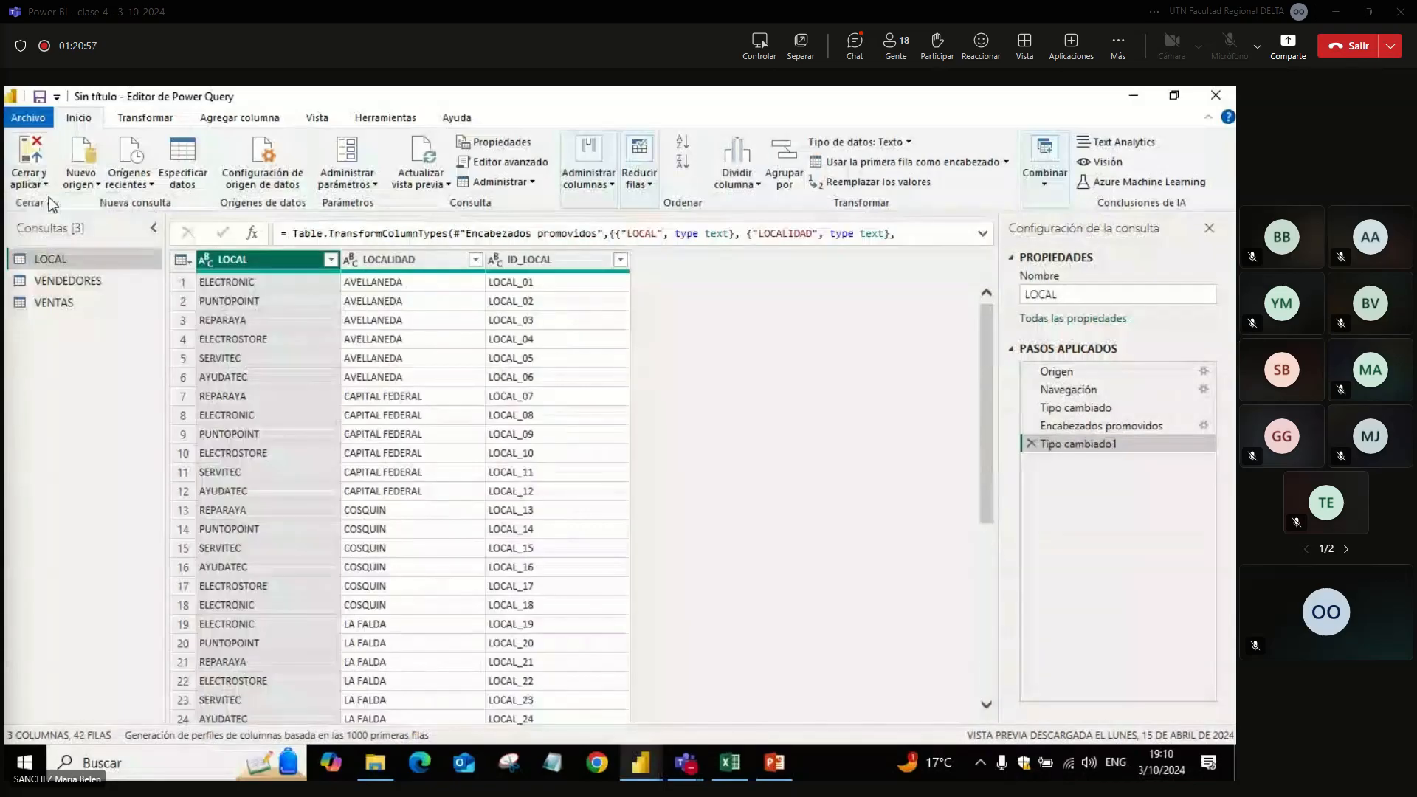
pyautogui.click(49, 197)
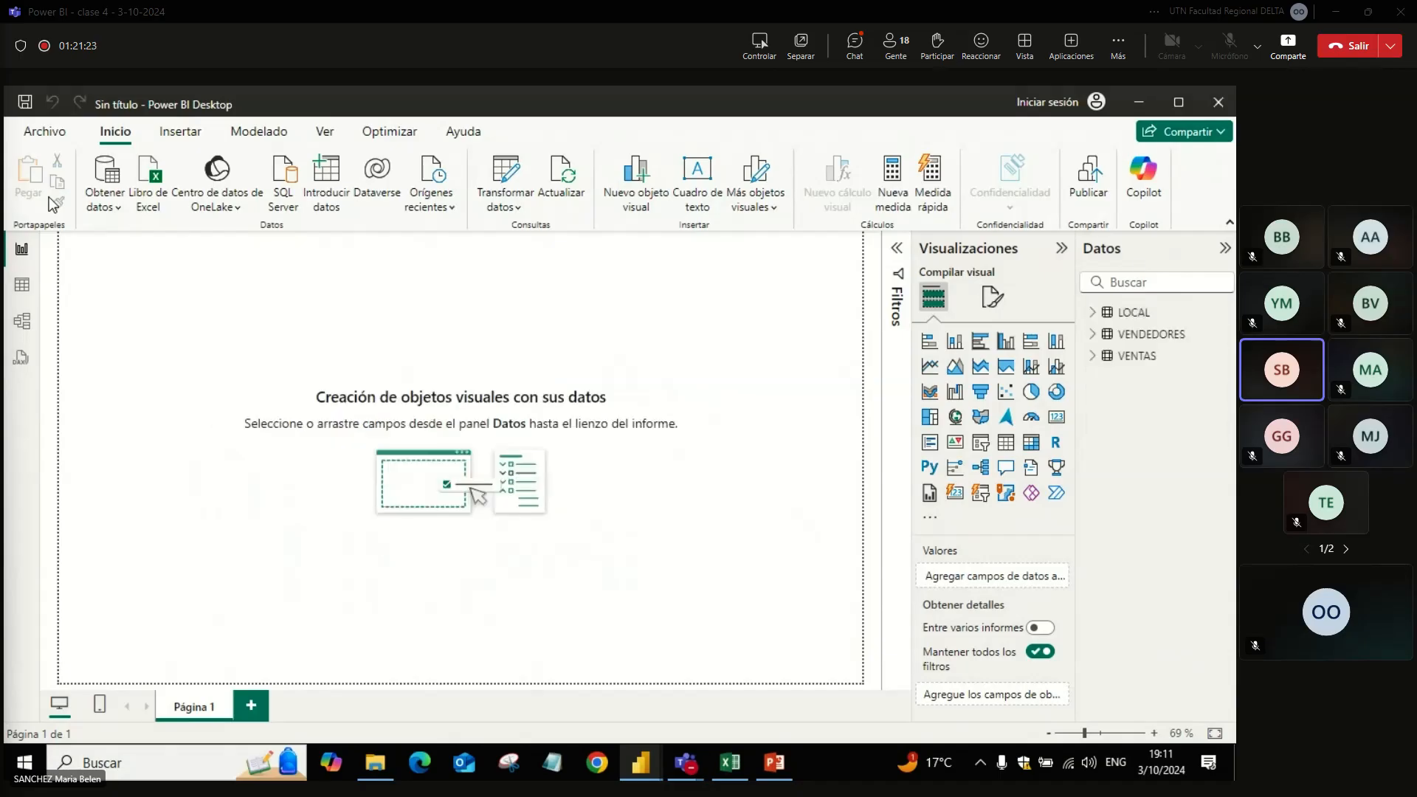
# Step: Expand the VENTAS table's fields down to the levels of the FECHA date hierarchy
pyautogui.click(1094, 358)
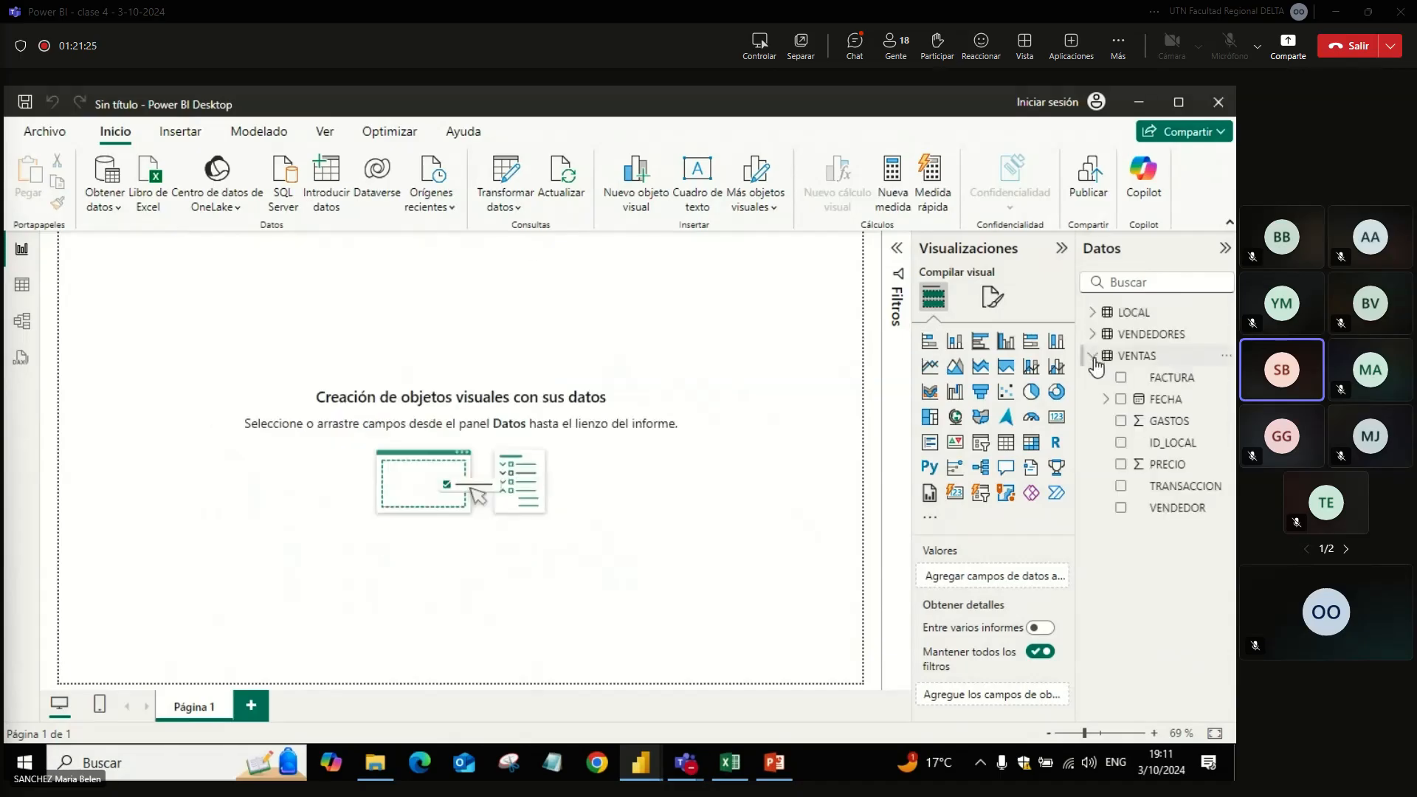
pyautogui.click(1105, 400)
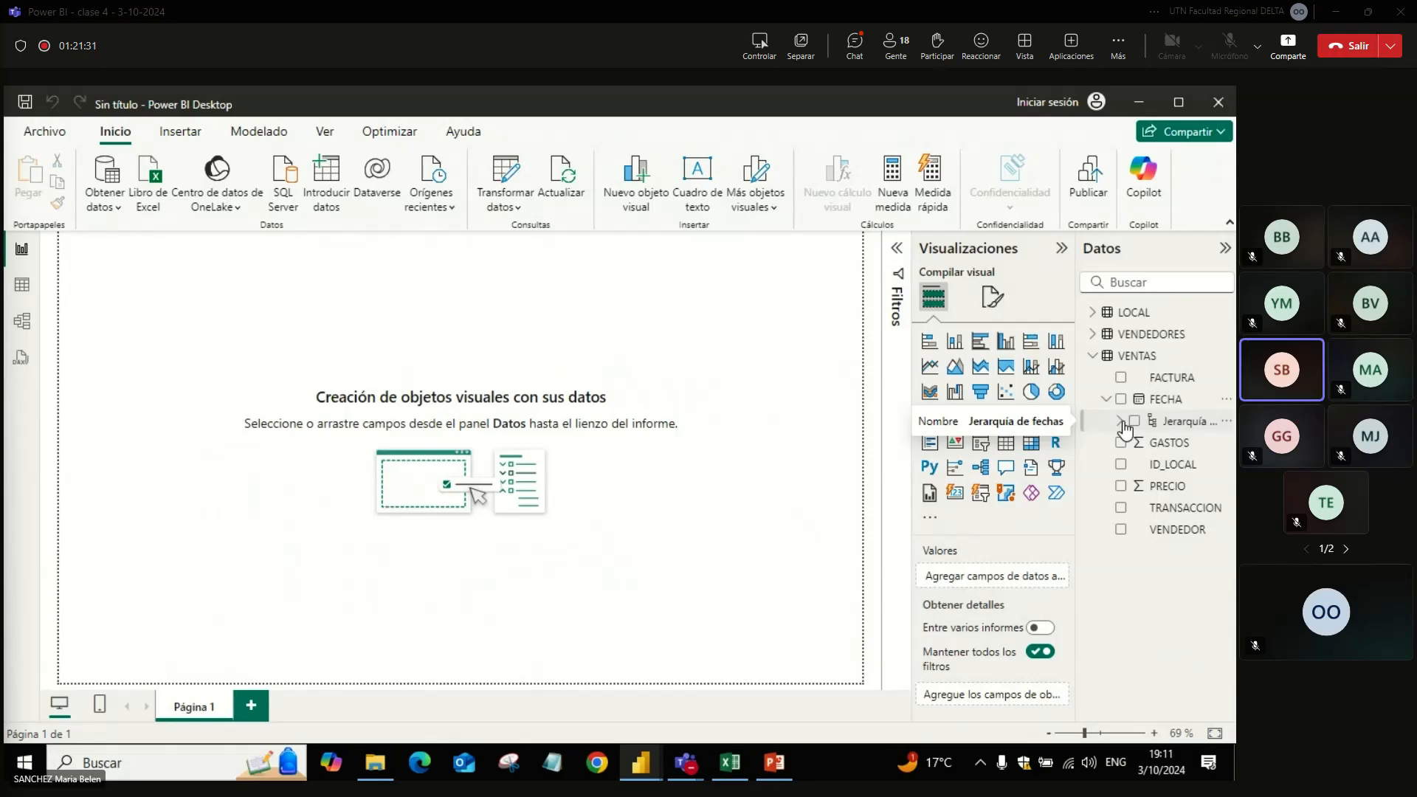
pyautogui.click(1121, 422)
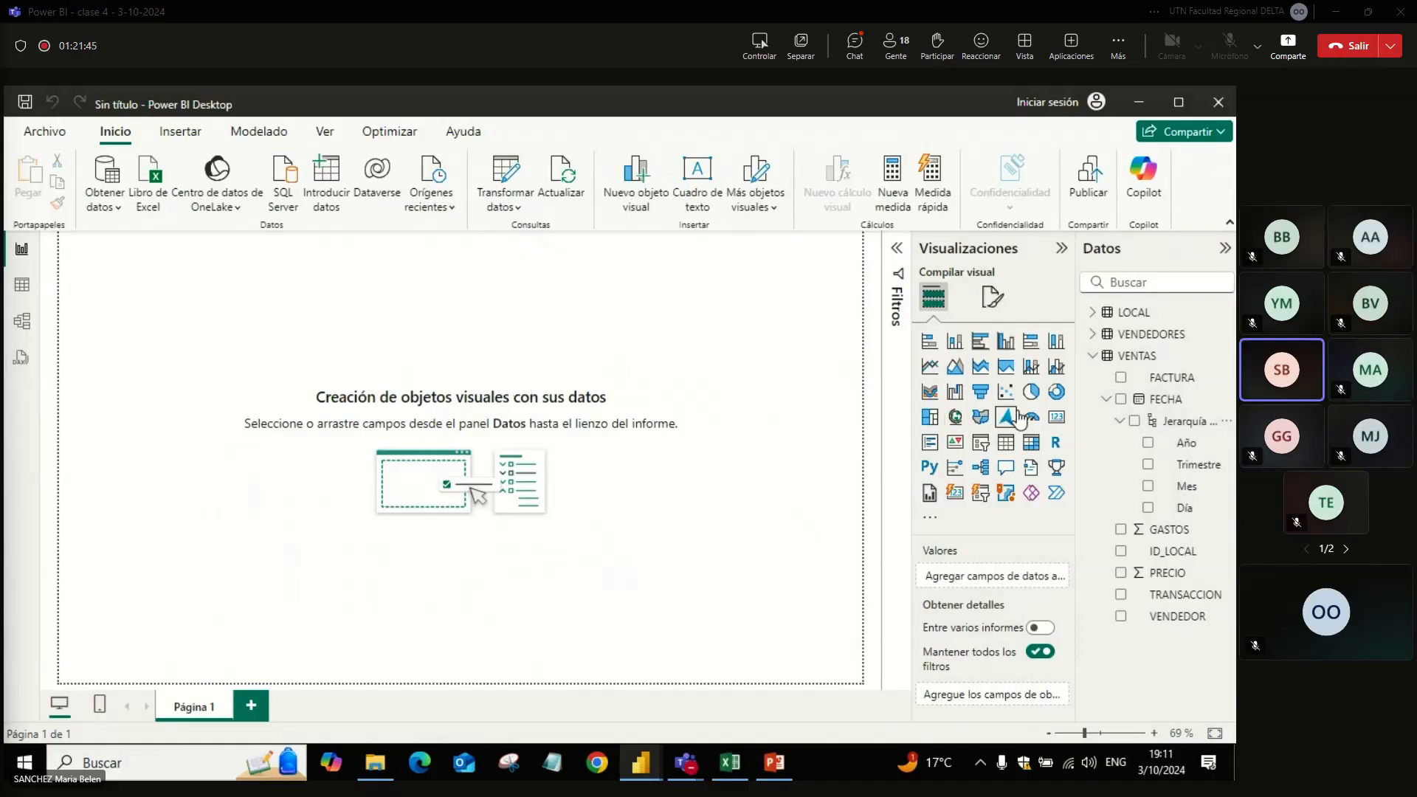
# Step: Add a clustered column chart with the sum of PRECIO on its Y axis, and collapse the filters pane
pyautogui.click(1005, 341)
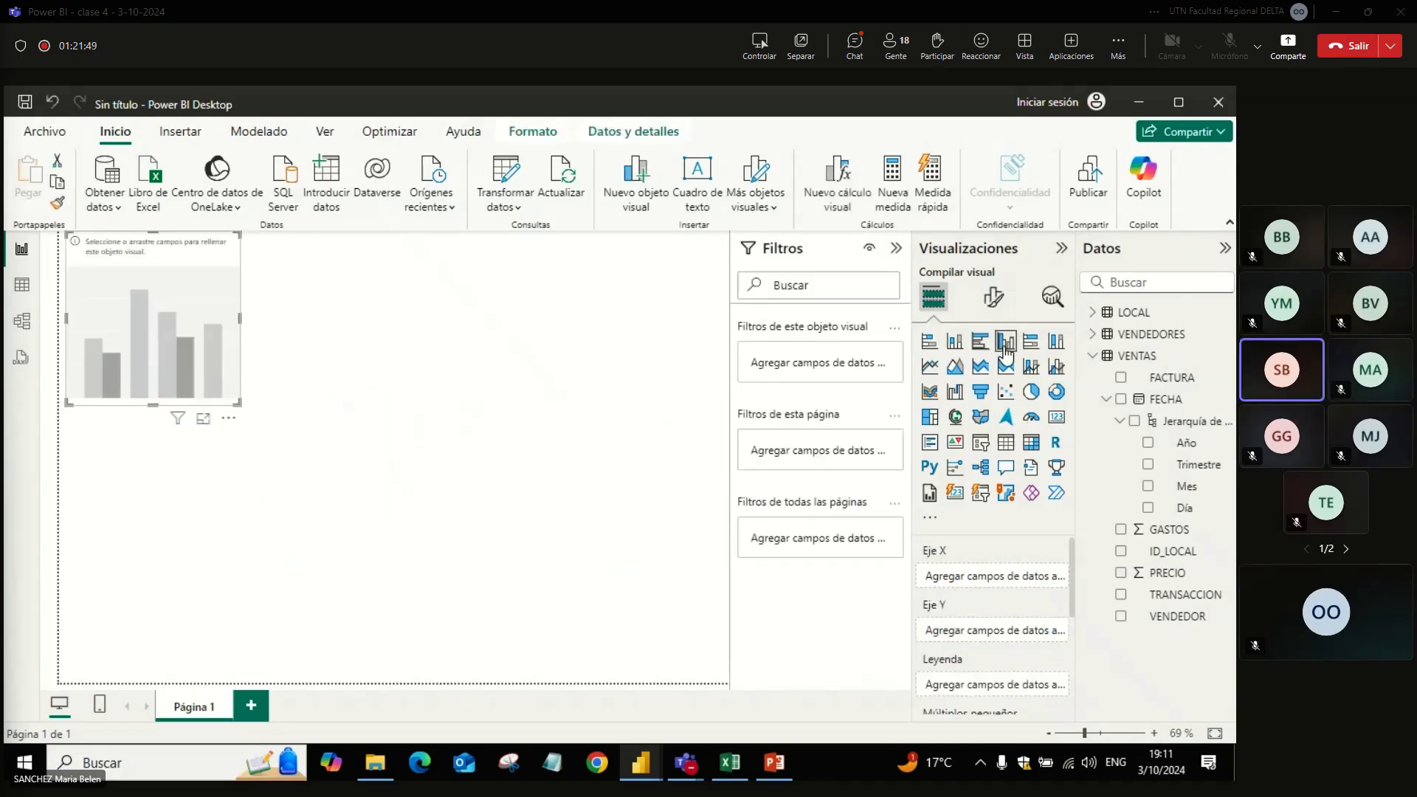
pyautogui.click(896, 248)
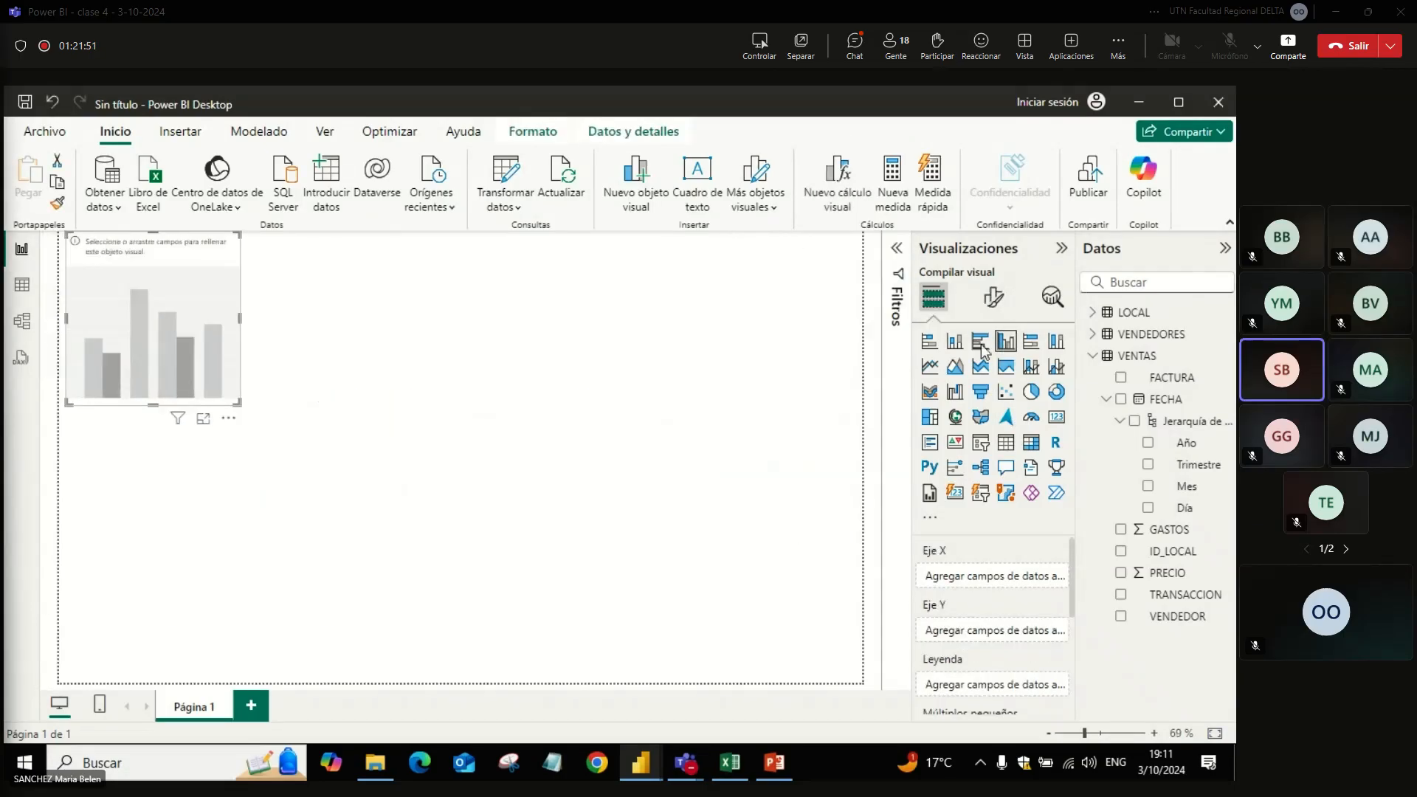
pyautogui.click(1121, 574)
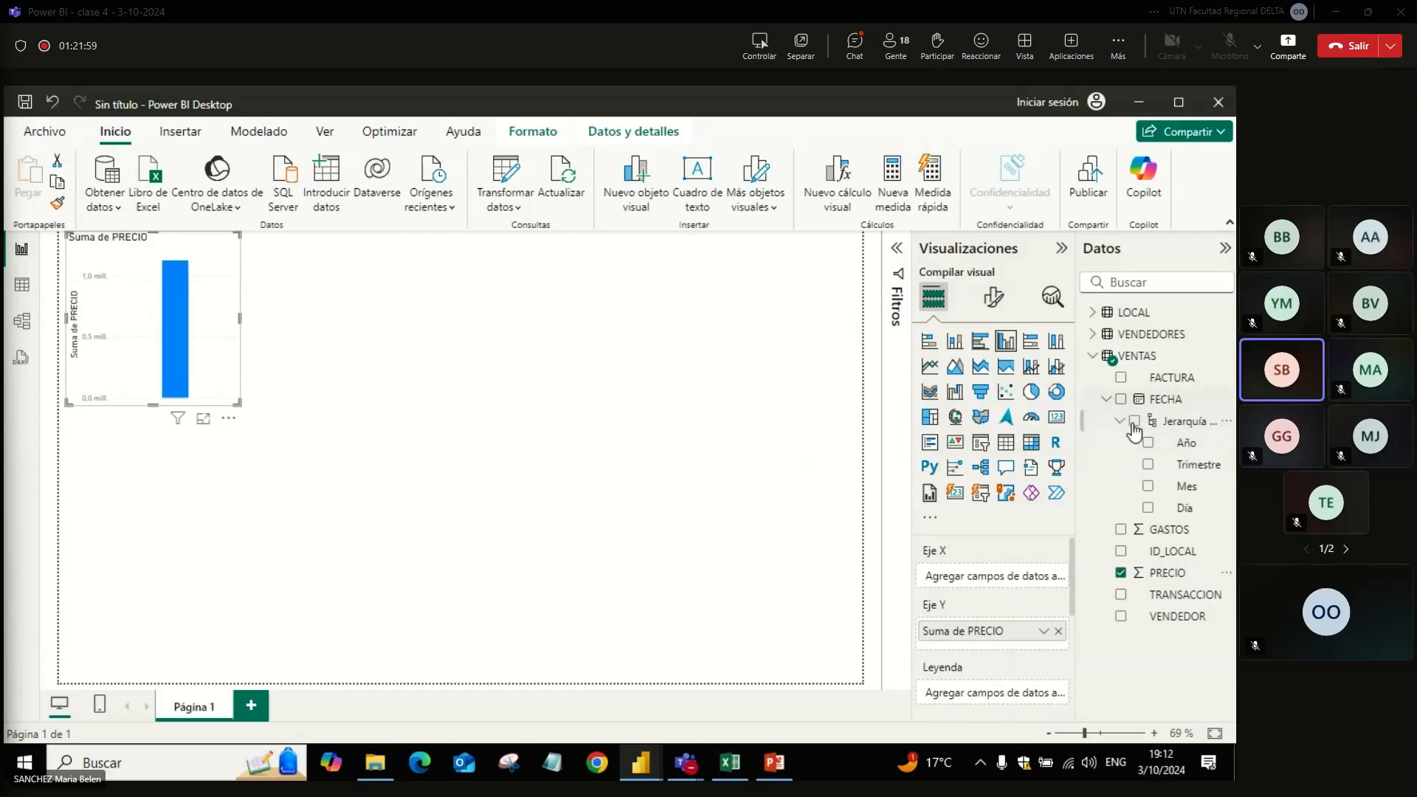
# Step: Add the FECHA date hierarchy to the chart's X axis, and enlarge the chart to the page's full width
pyautogui.click(1141, 400)
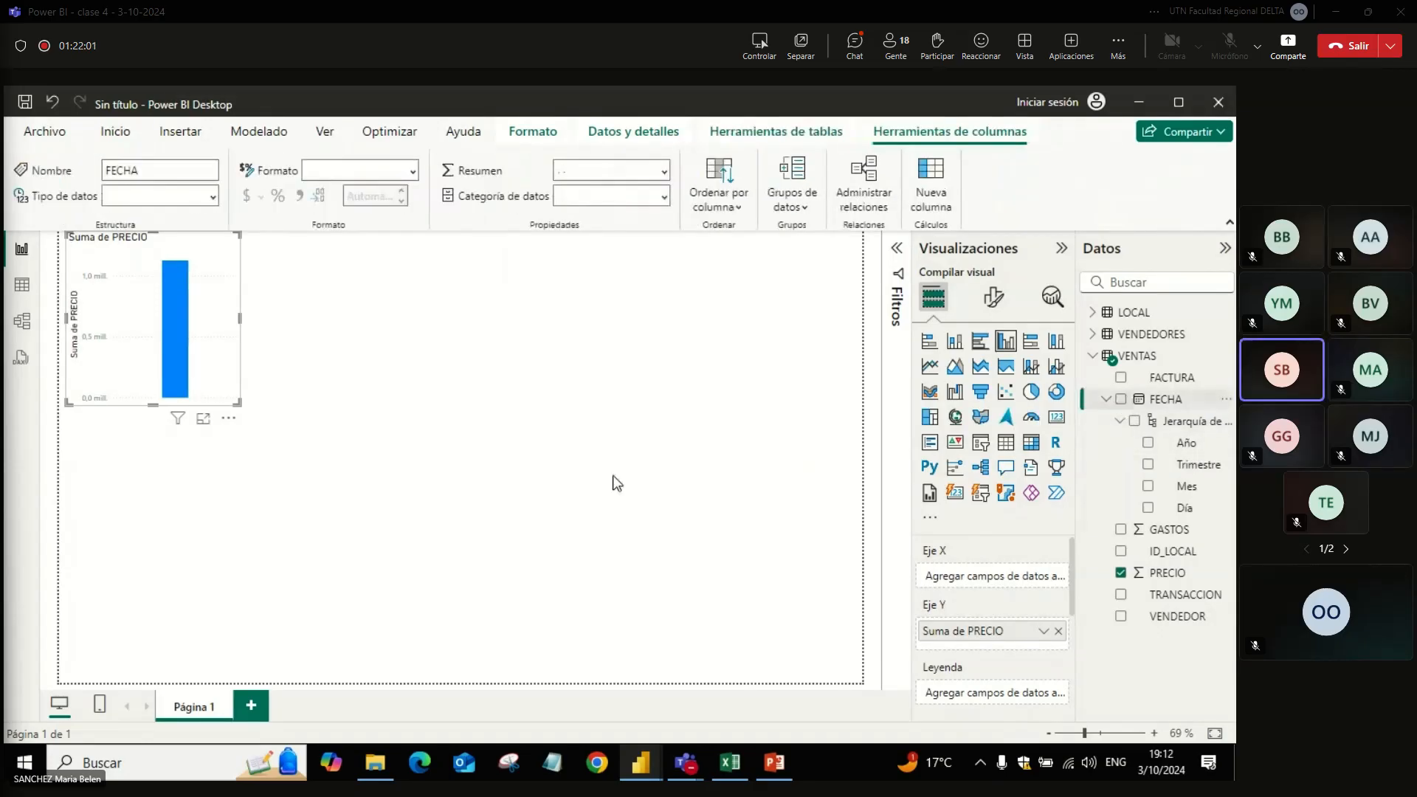
pyautogui.click(1121, 399)
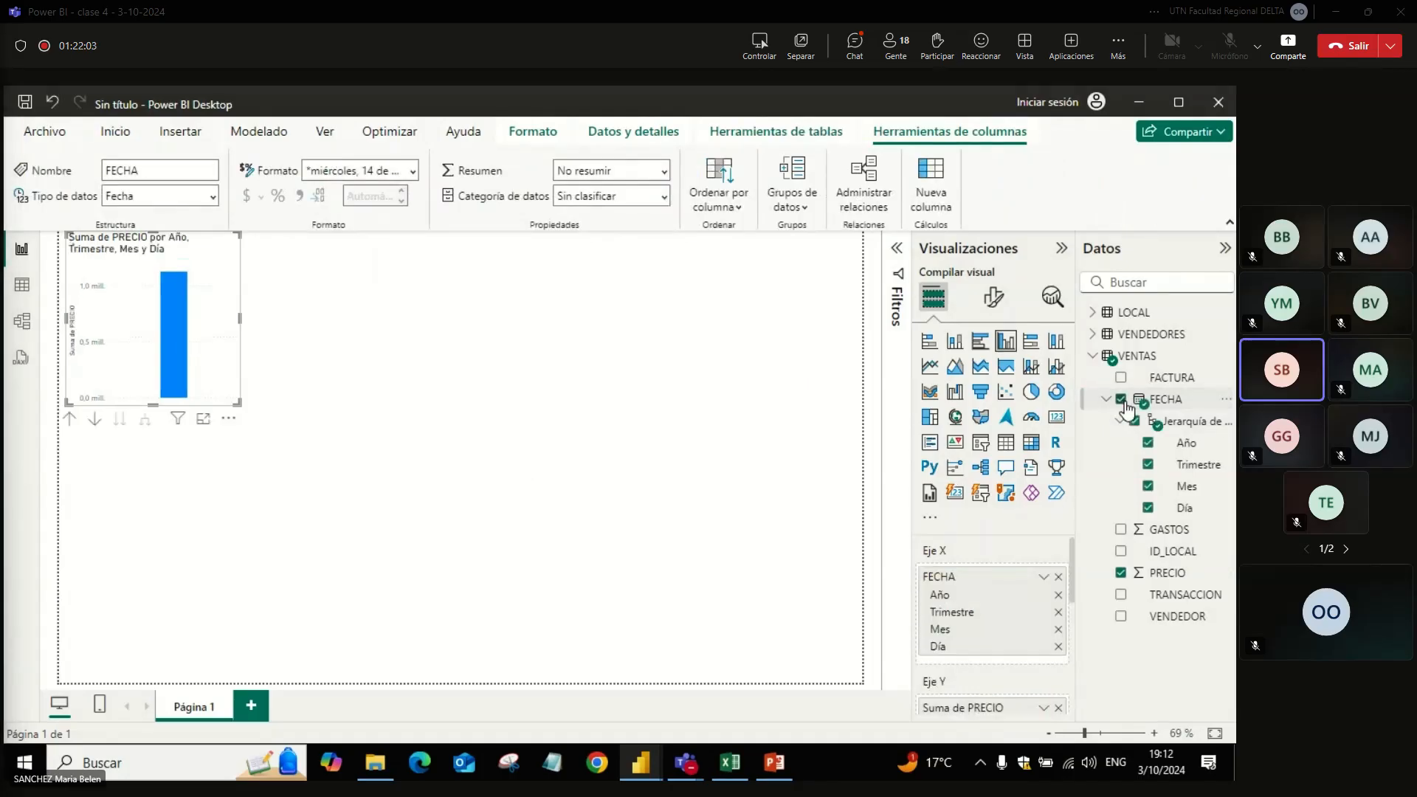
pyautogui.moveTo(238, 401); pyautogui.dragTo(862, 548)
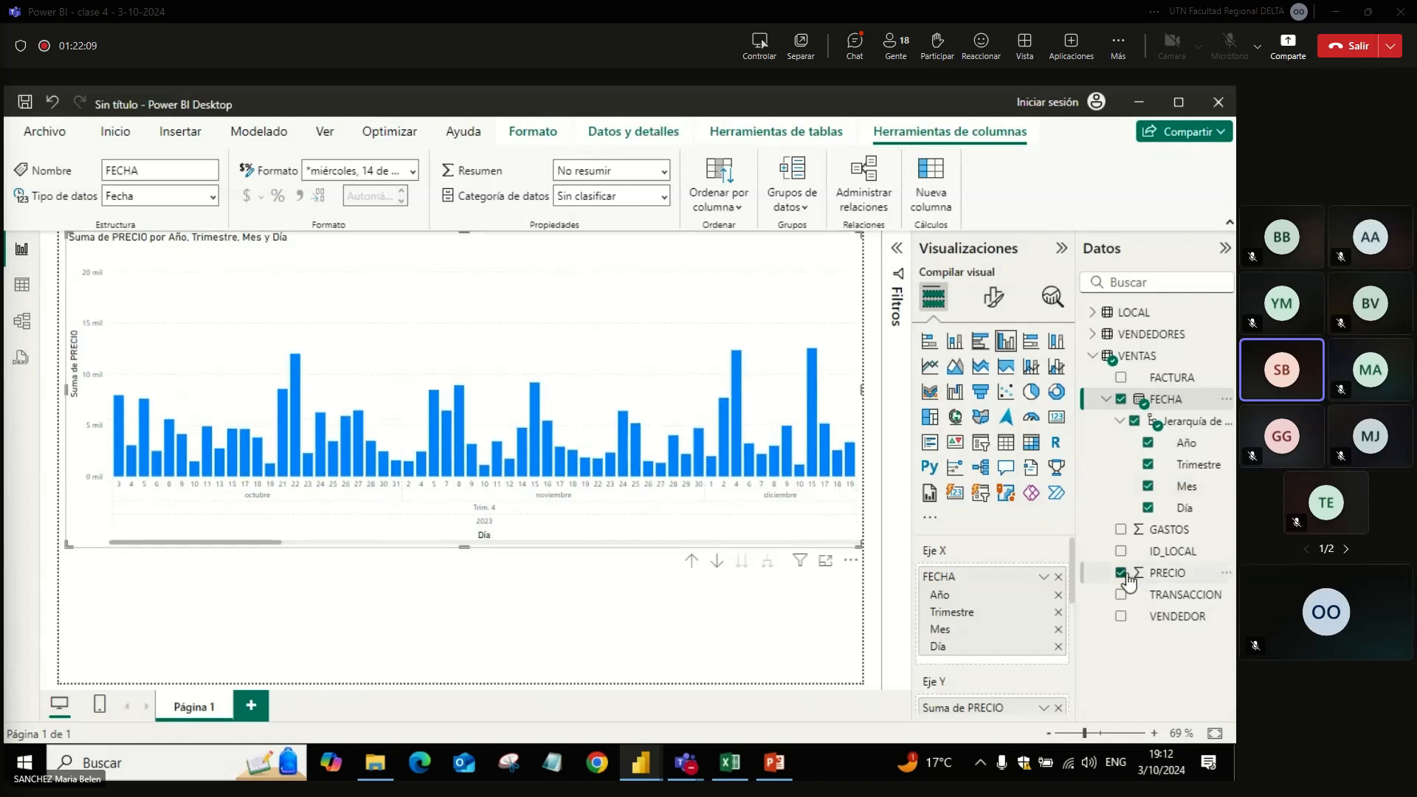
pyautogui.moveTo(457, 546); pyautogui.dragTo(484, 577)
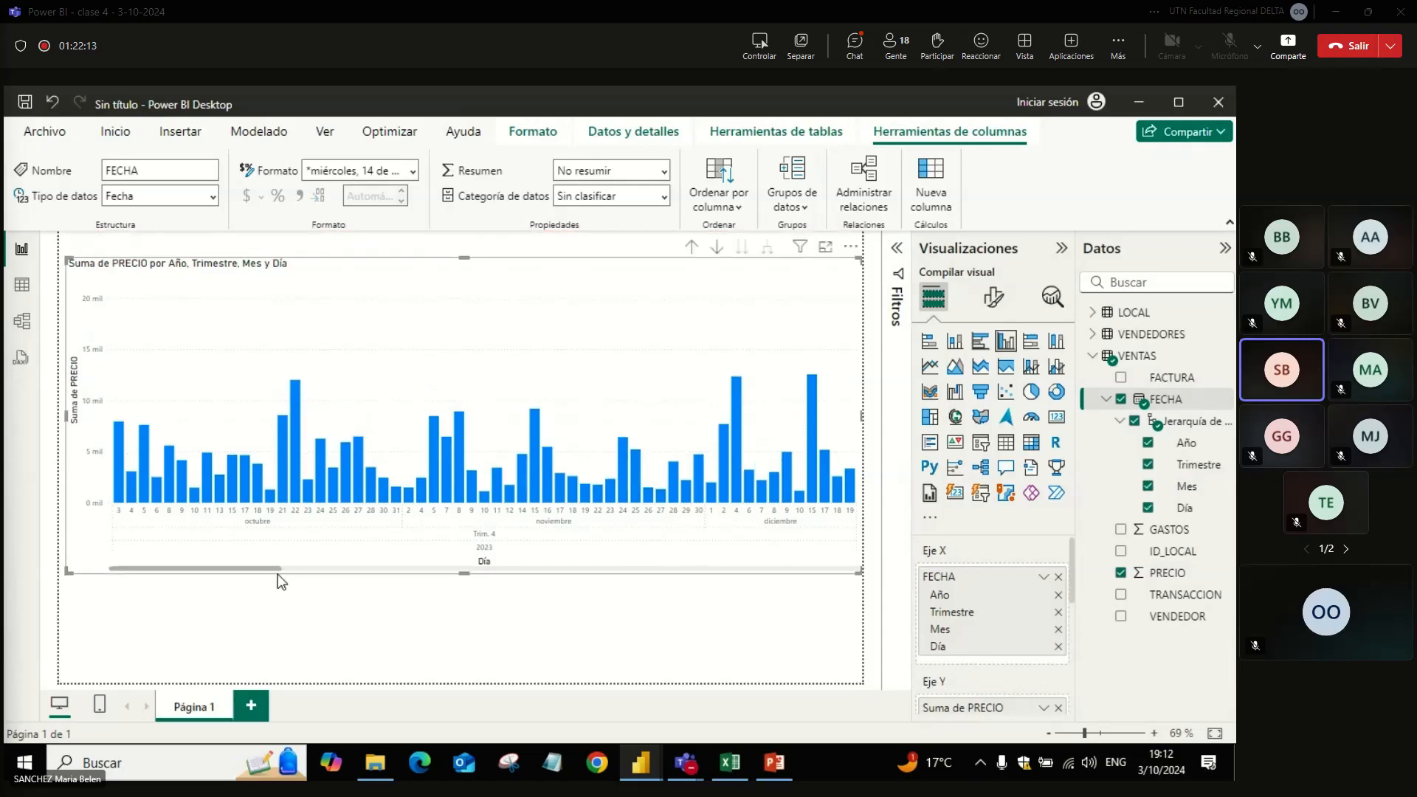
pyautogui.moveTo(269, 570); pyautogui.dragTo(152, 544)
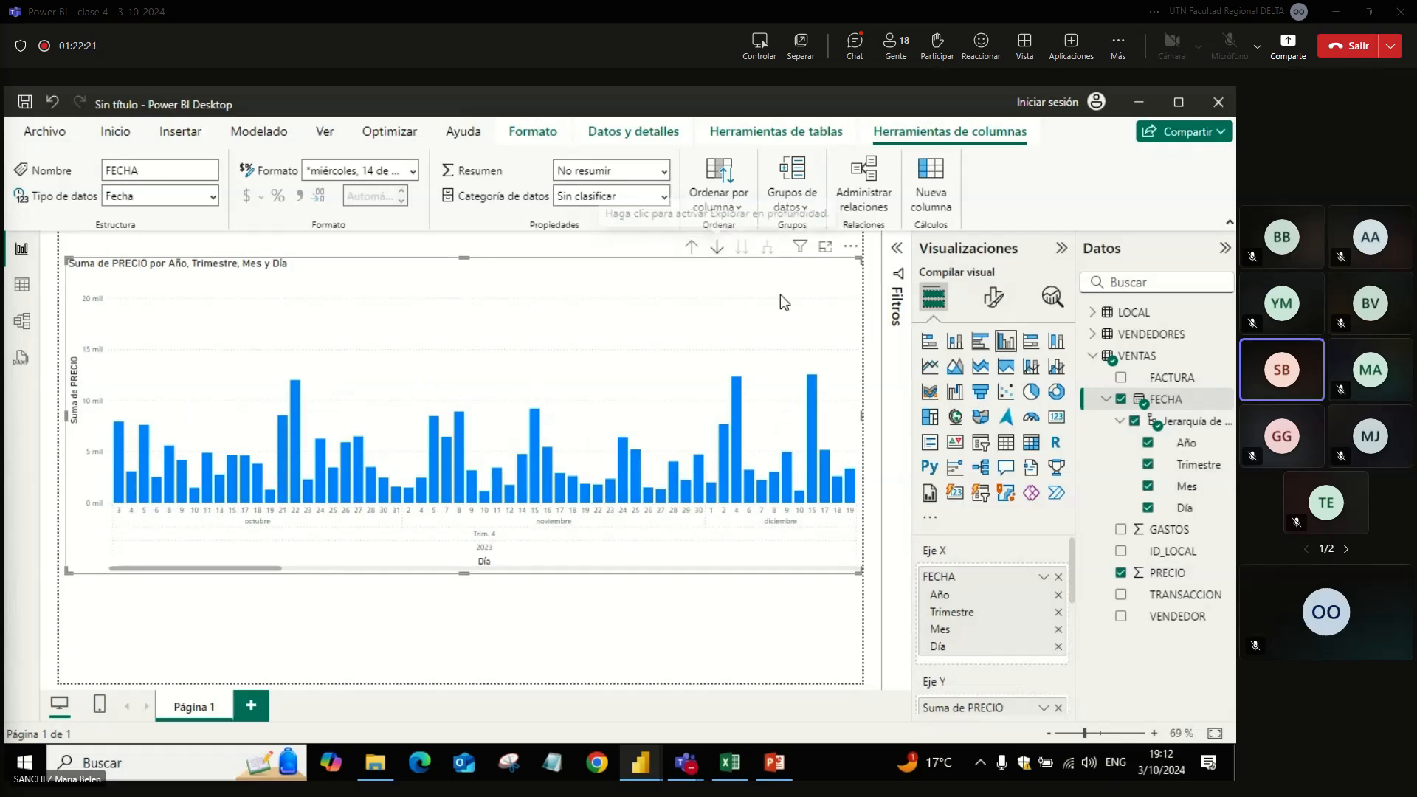
# Step: Clear PRECIO and FECHA from the chart and re-add FECHA, followed by PRECIO; narrow the chart to just under half the page width
pyautogui.click(1120, 573)
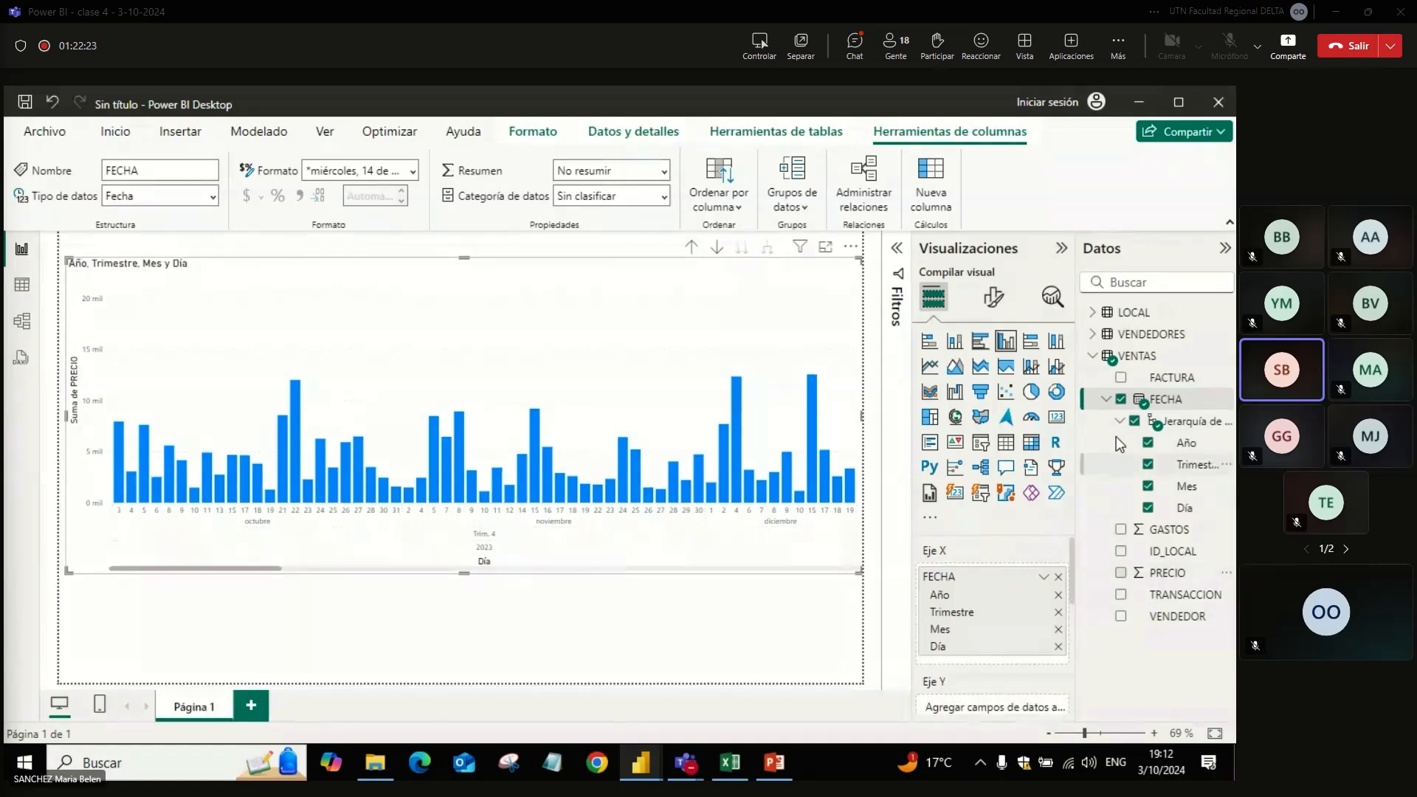
pyautogui.click(1121, 399)
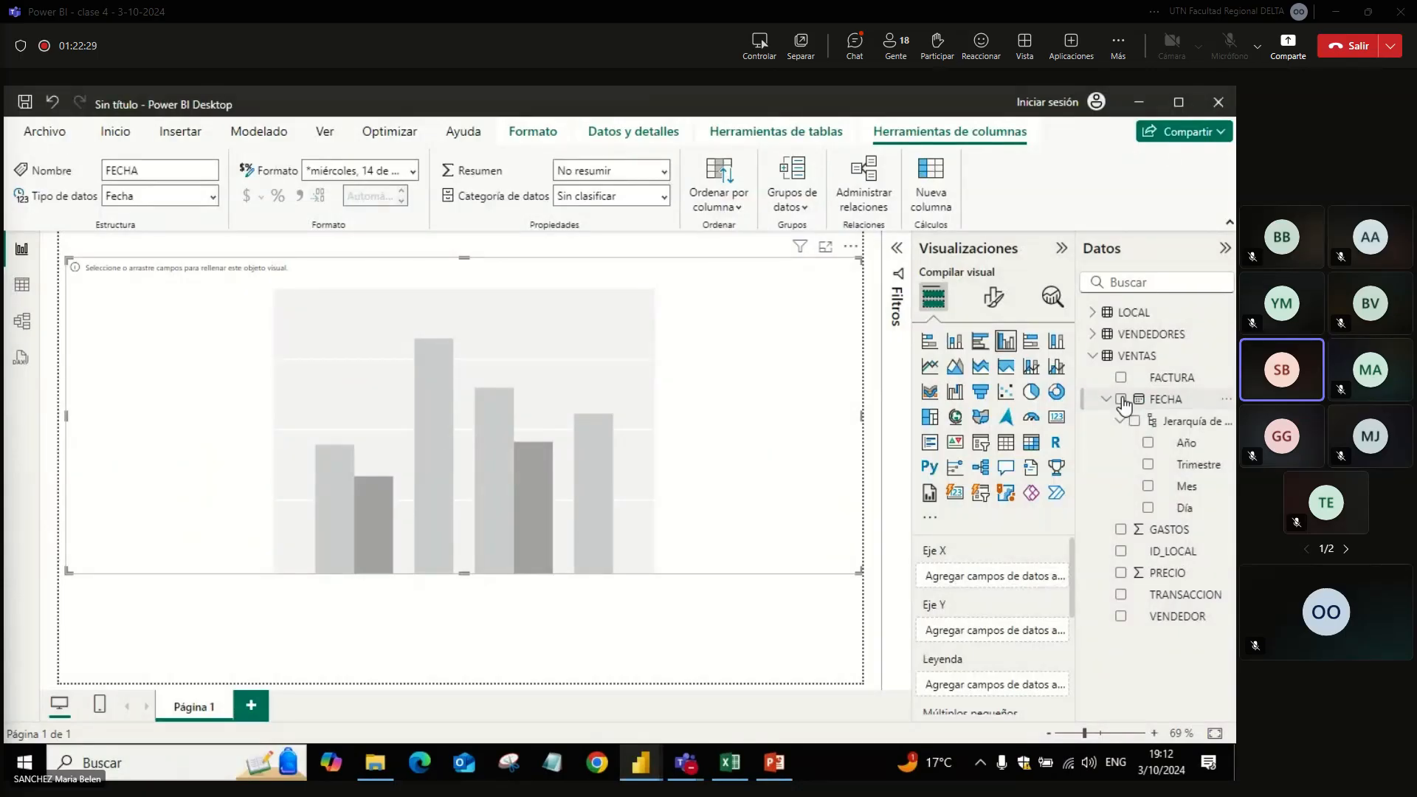
pyautogui.click(1121, 400)
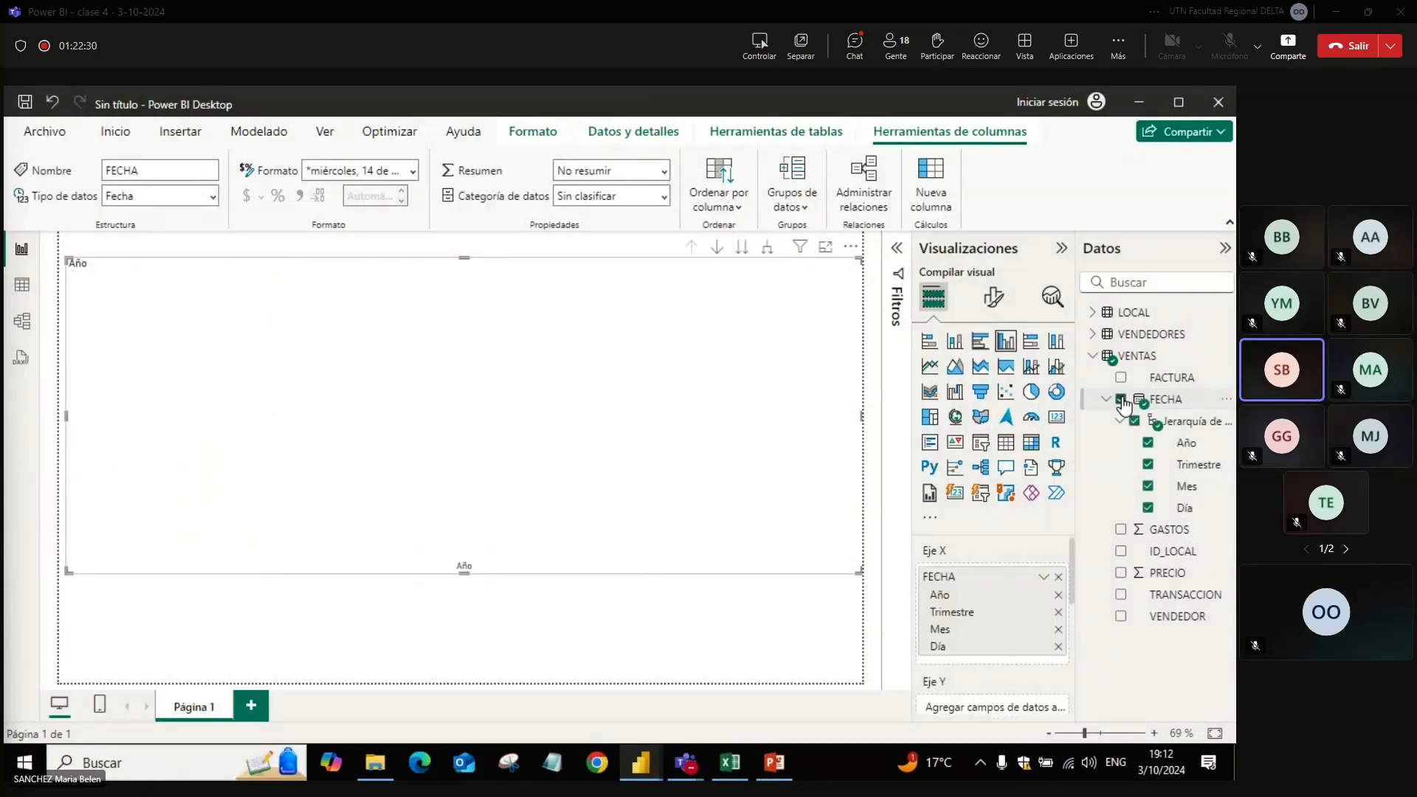
pyautogui.click(1121, 574)
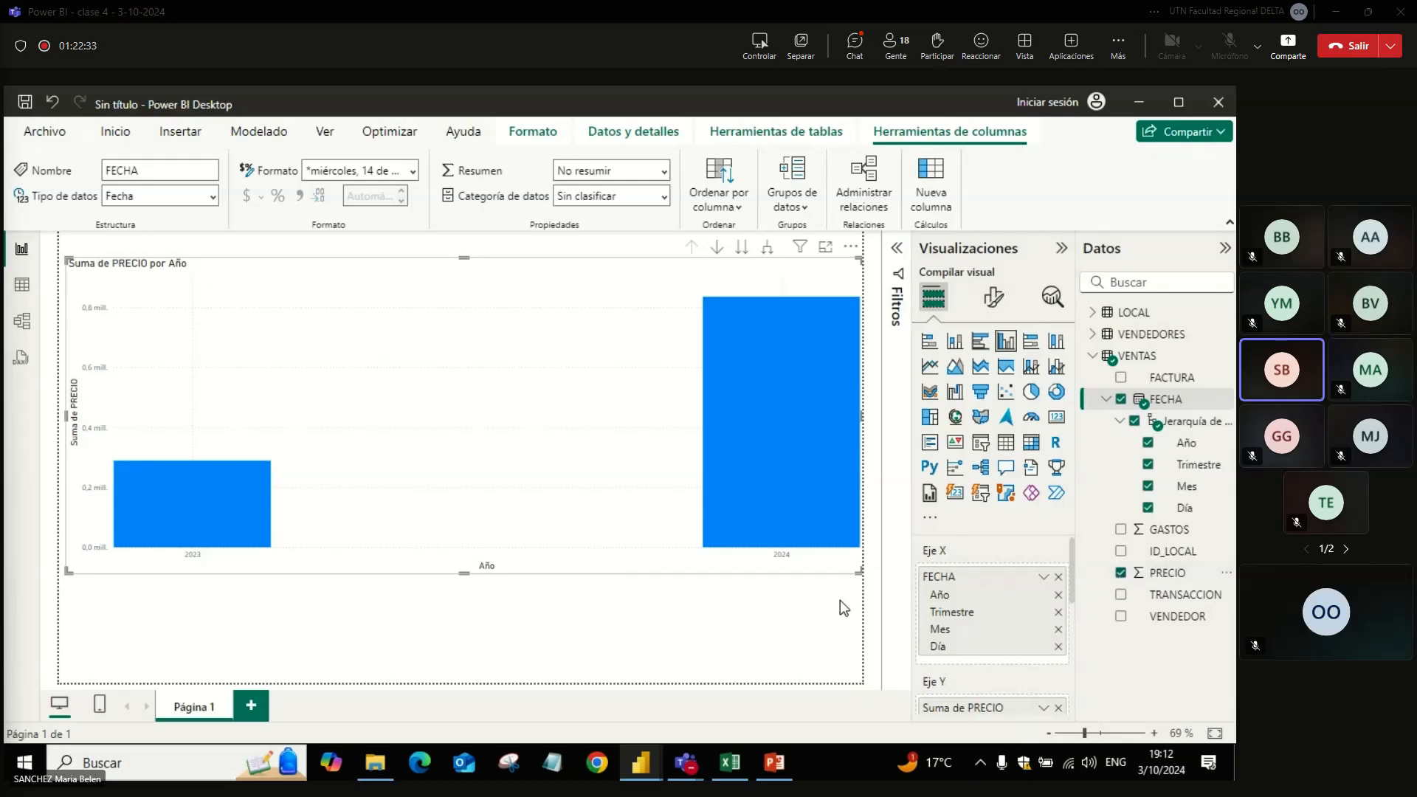
pyautogui.moveTo(858, 572); pyautogui.dragTo(410, 569)
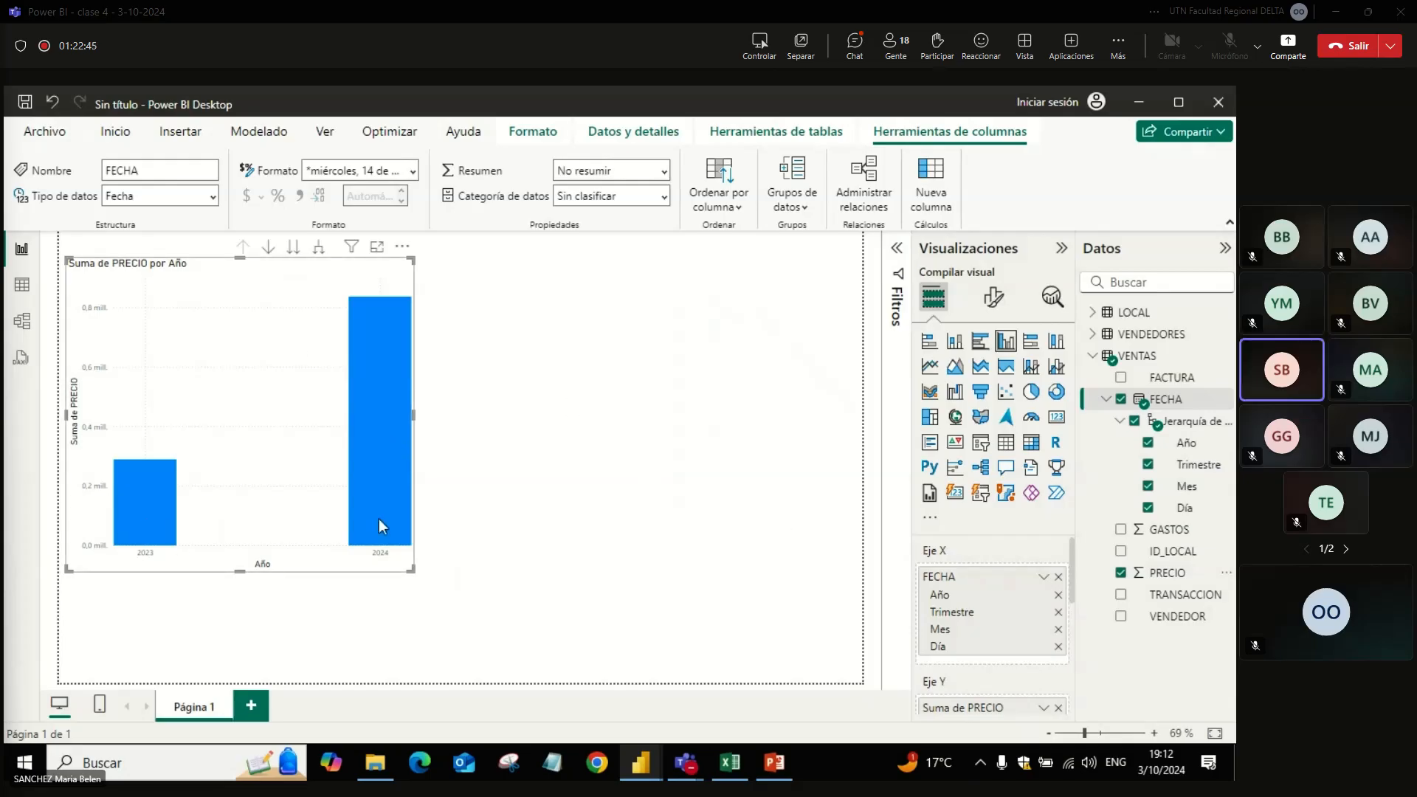
# Step: Expand the chart's date hierarchy to quarters, and in focus mode expand it further through months to days, reviewing the full date range
pyautogui.click(320, 249)
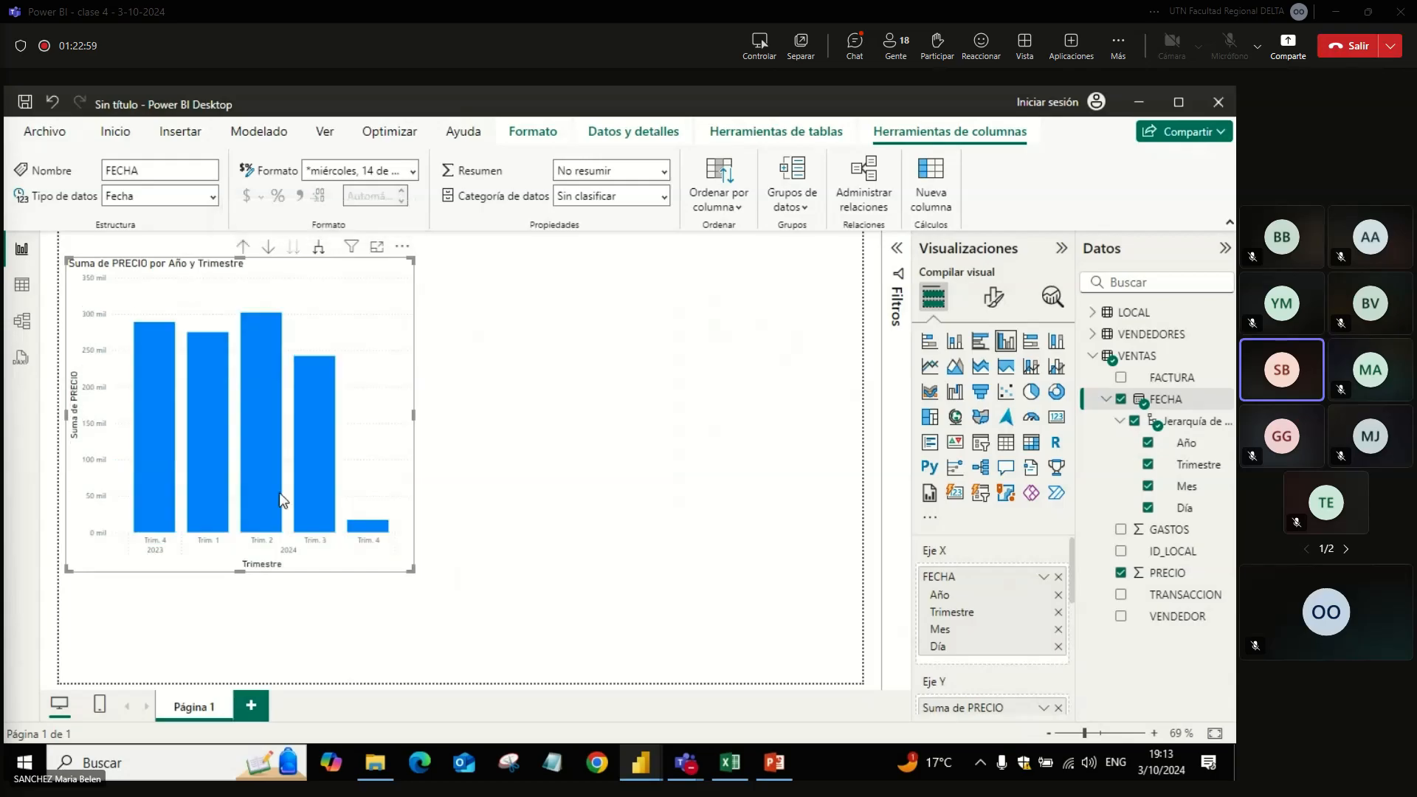
pyautogui.click(373, 249)
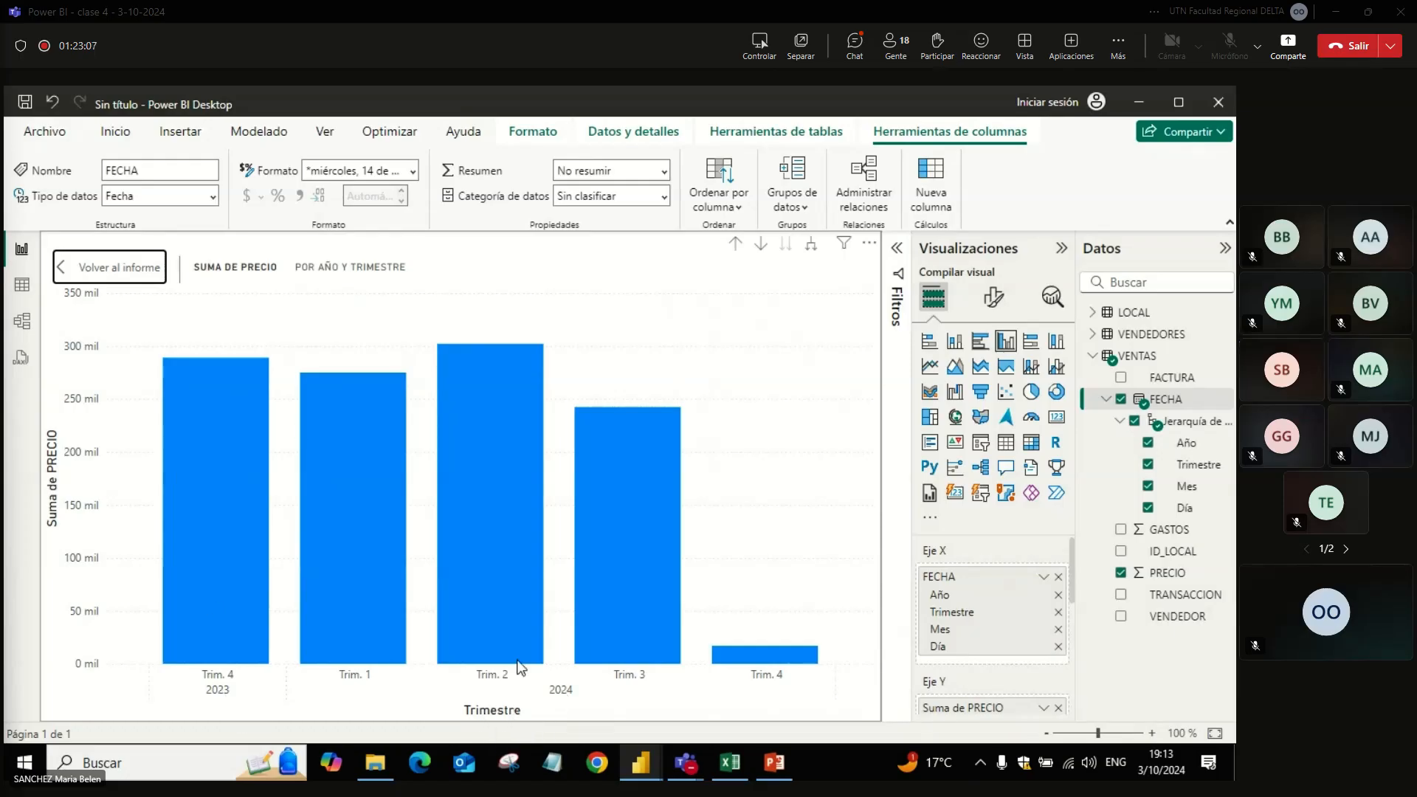
pyautogui.click(811, 250)
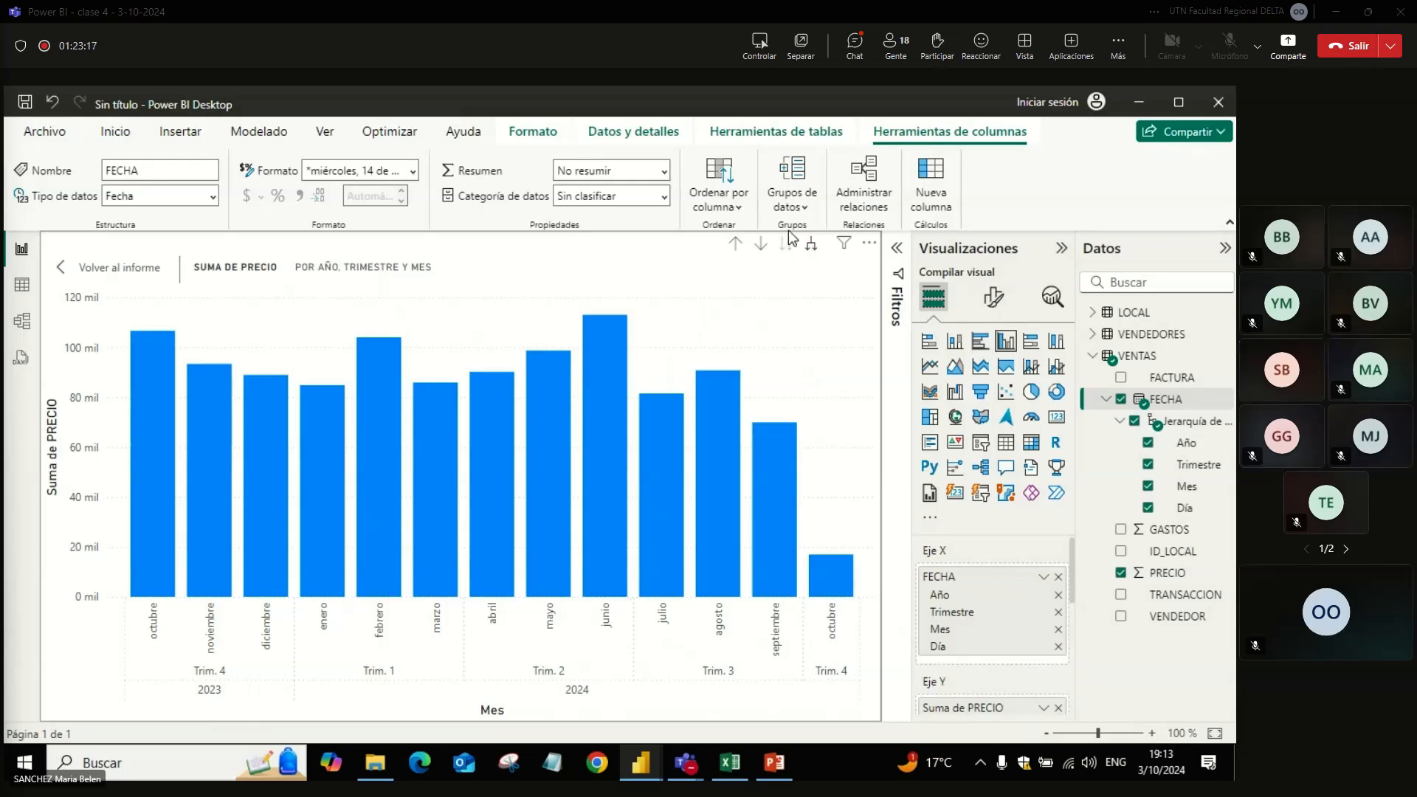
pyautogui.click(812, 248)
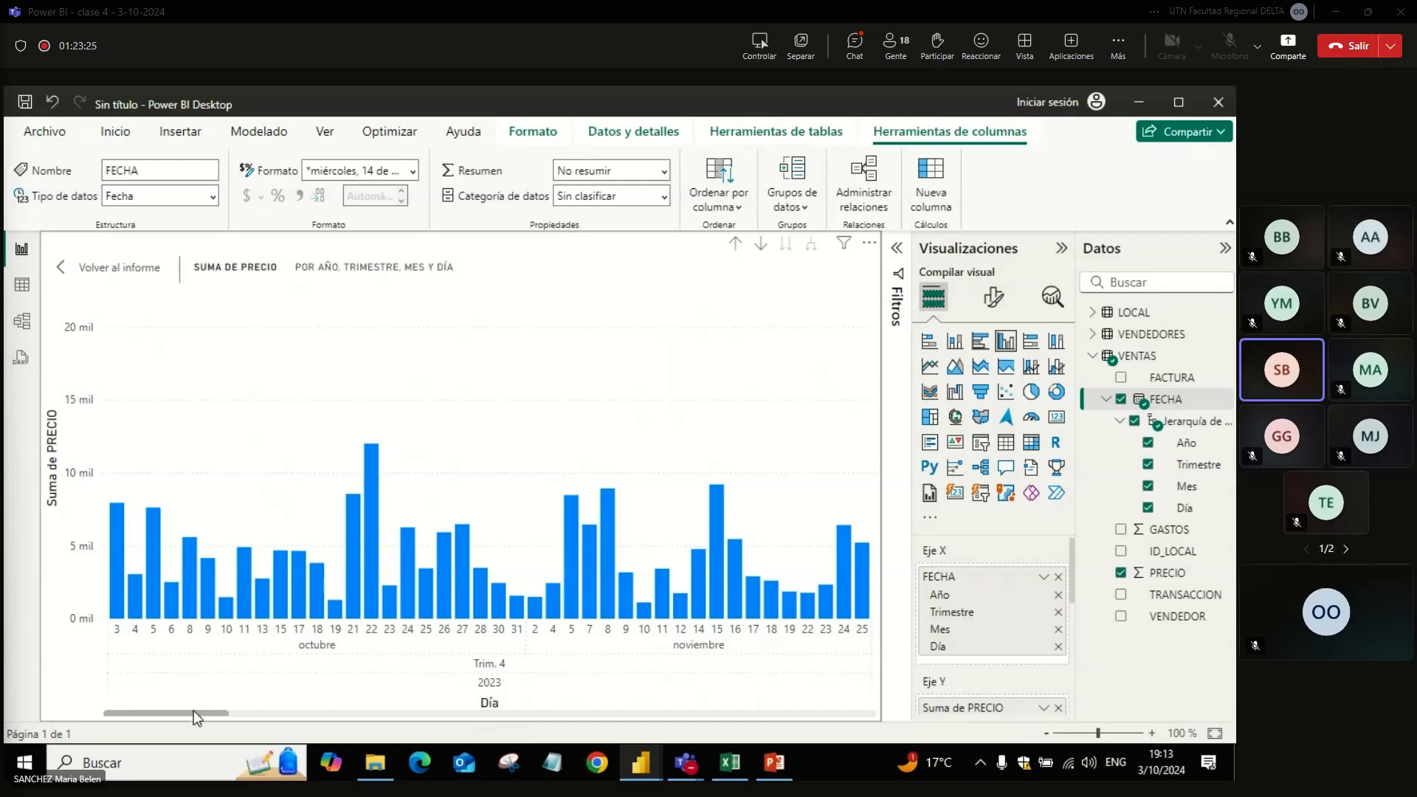
pyautogui.moveTo(178, 713); pyautogui.dragTo(116, 714)
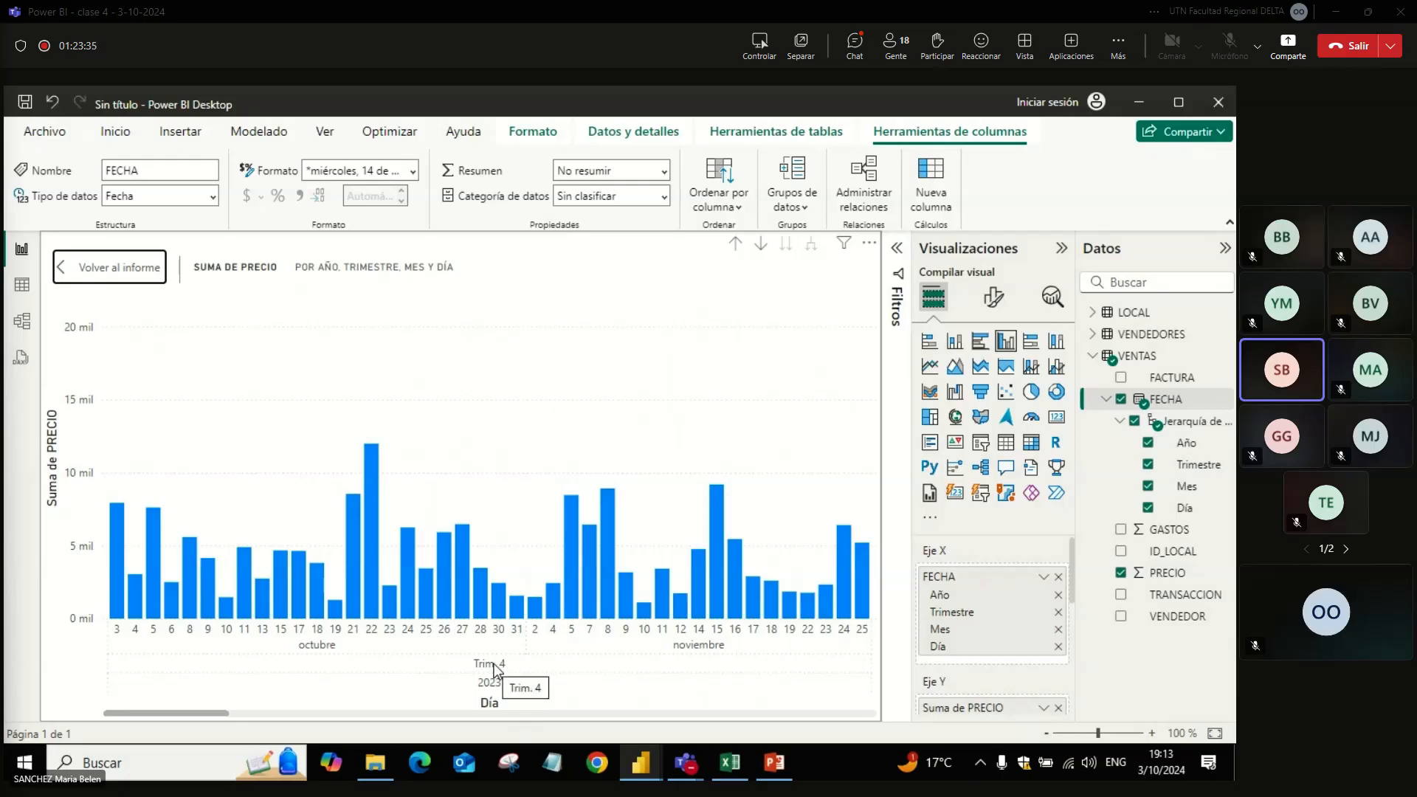
pyautogui.moveTo(199, 710); pyautogui.dragTo(812, 710)
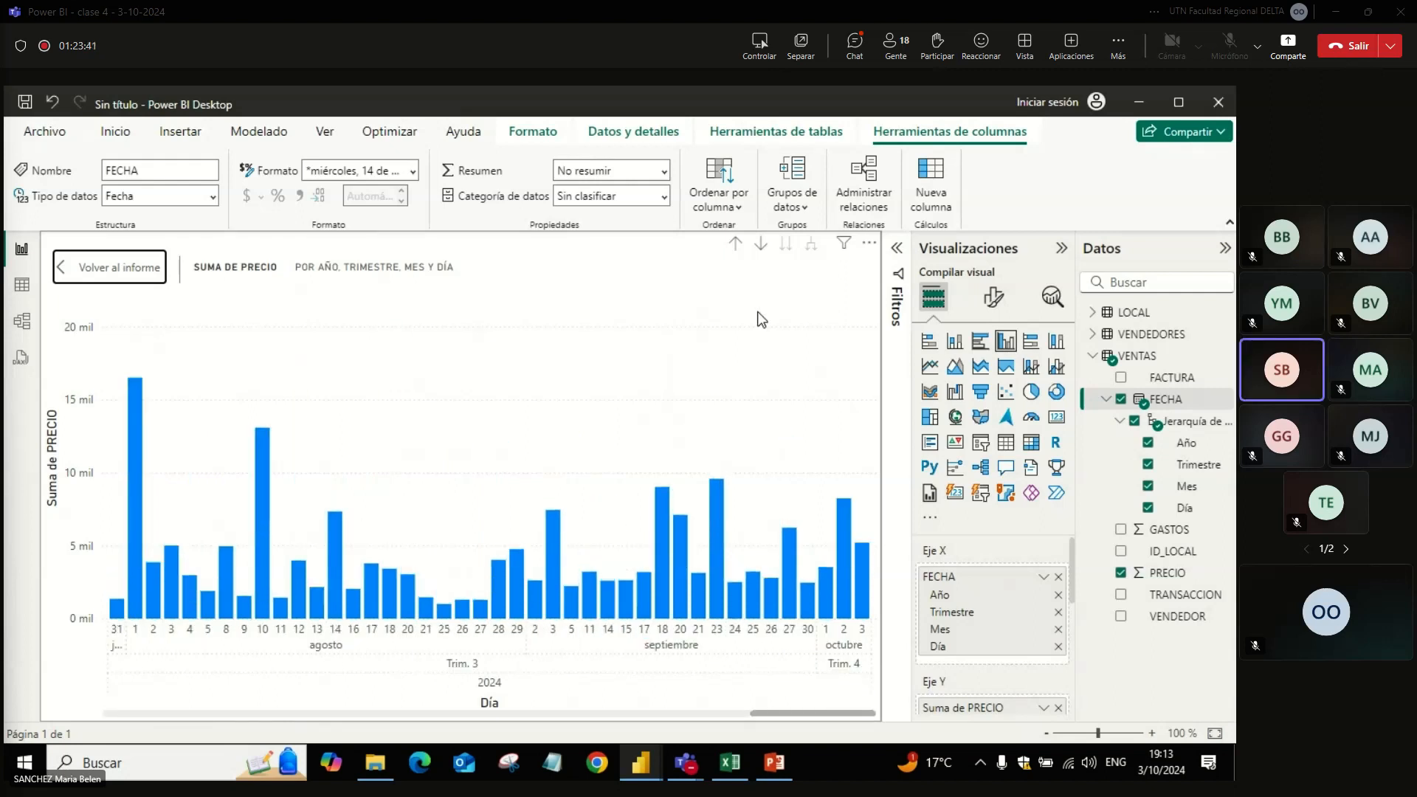
# Step: Drill the chart up to the year level, and expand the hierarchy again through quarters to months
pyautogui.click(736, 244)
pyautogui.click(735, 244)
pyautogui.click(735, 245)
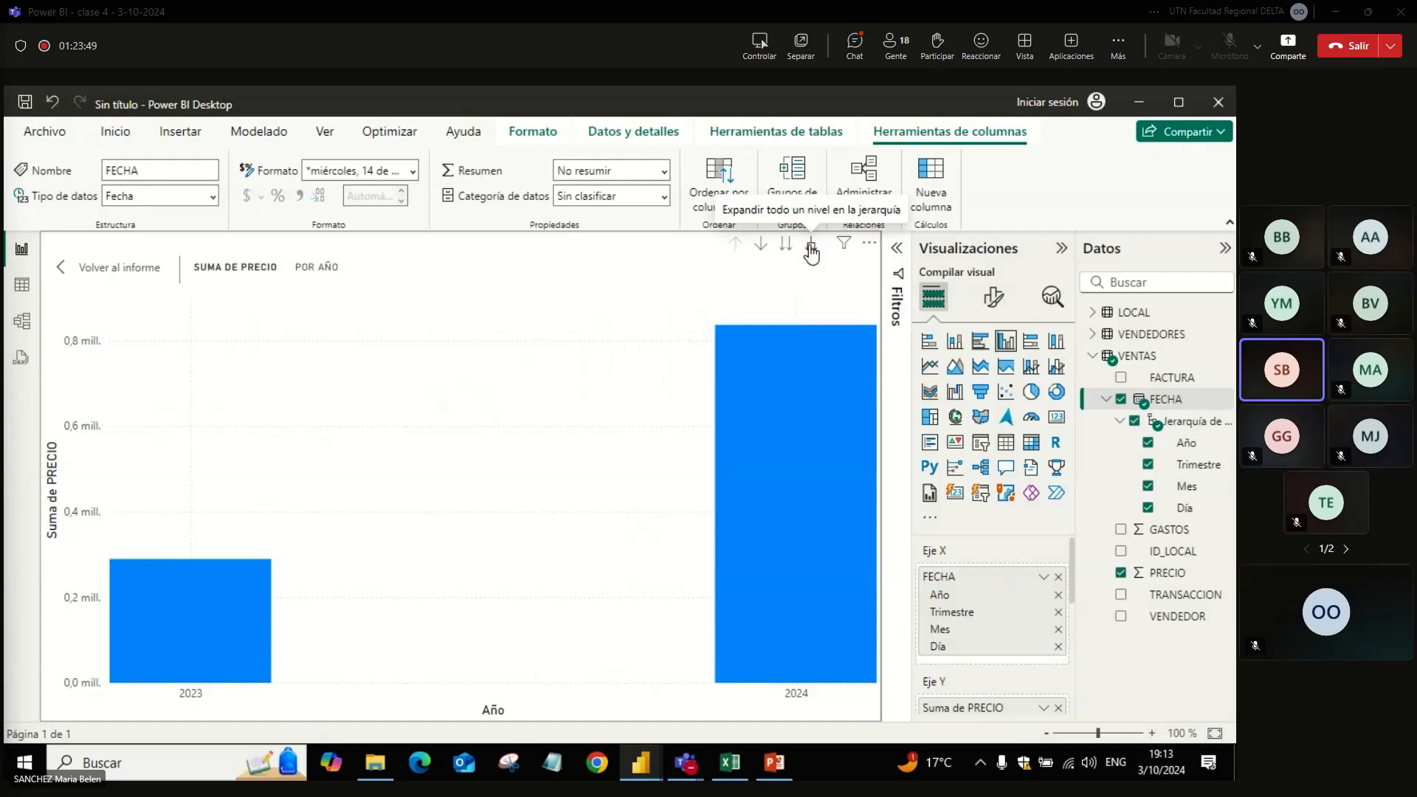
pyautogui.click(812, 248)
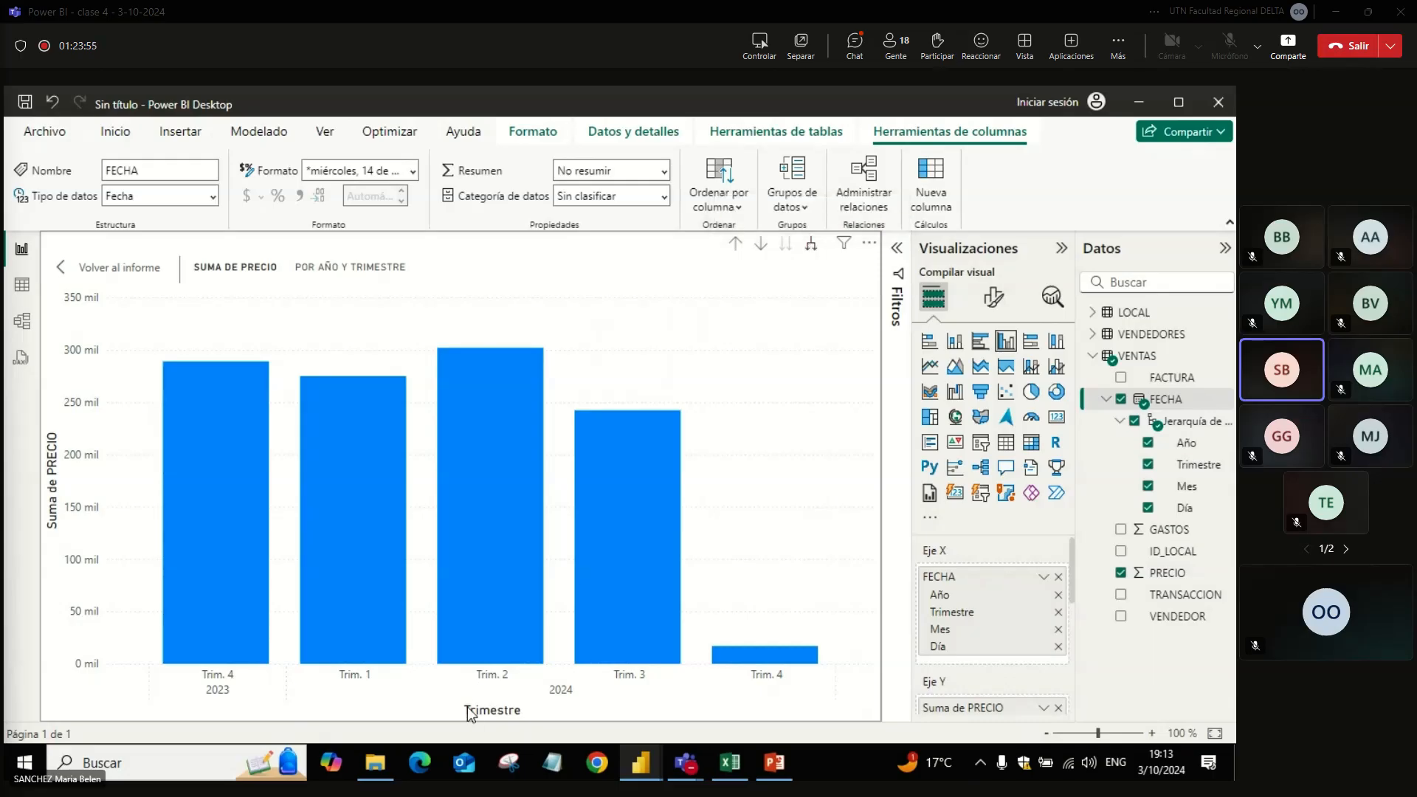
pyautogui.click(811, 248)
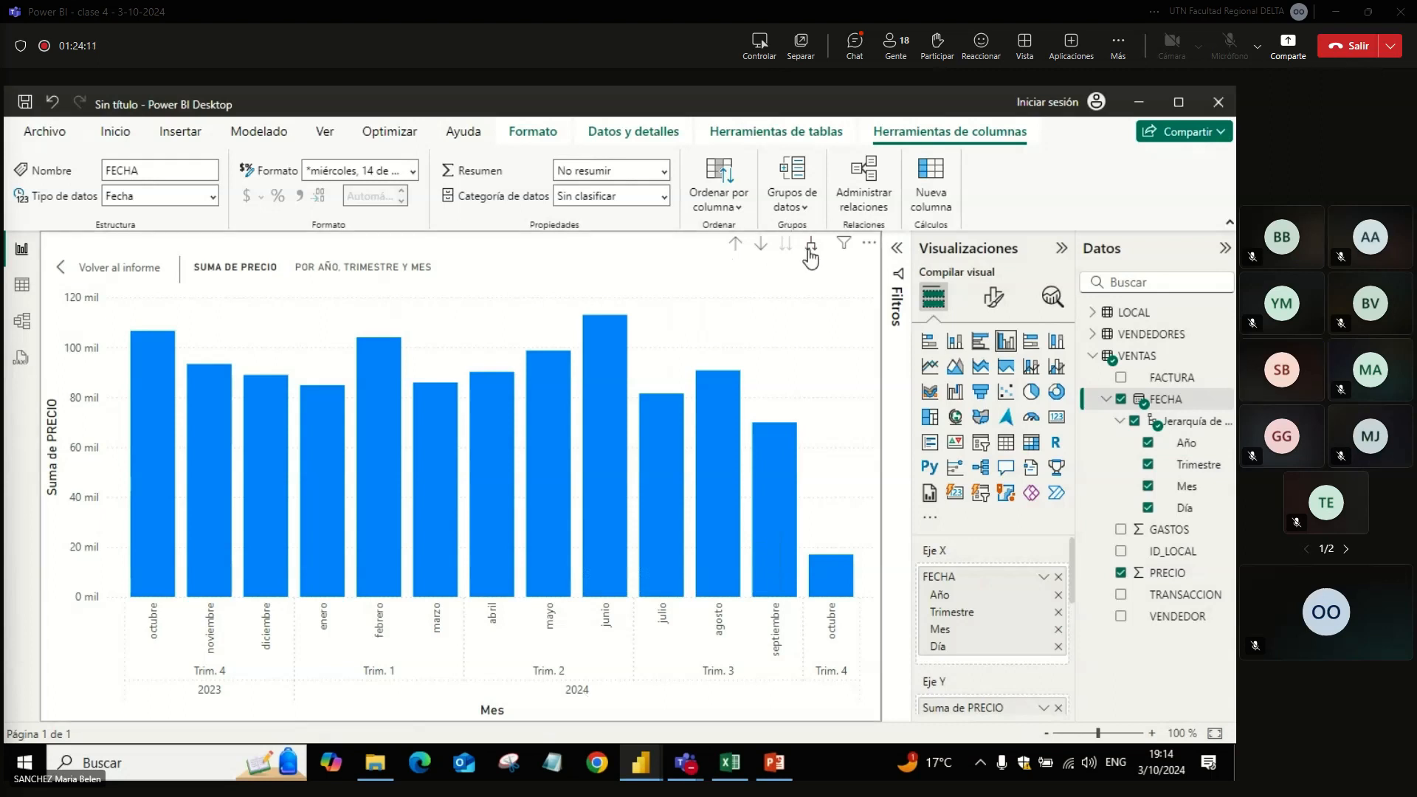
# Step: Return the chart to years, and go to the next hierarchy level through quarters and months to days, combining all years
pyautogui.click(736, 246)
pyautogui.click(741, 247)
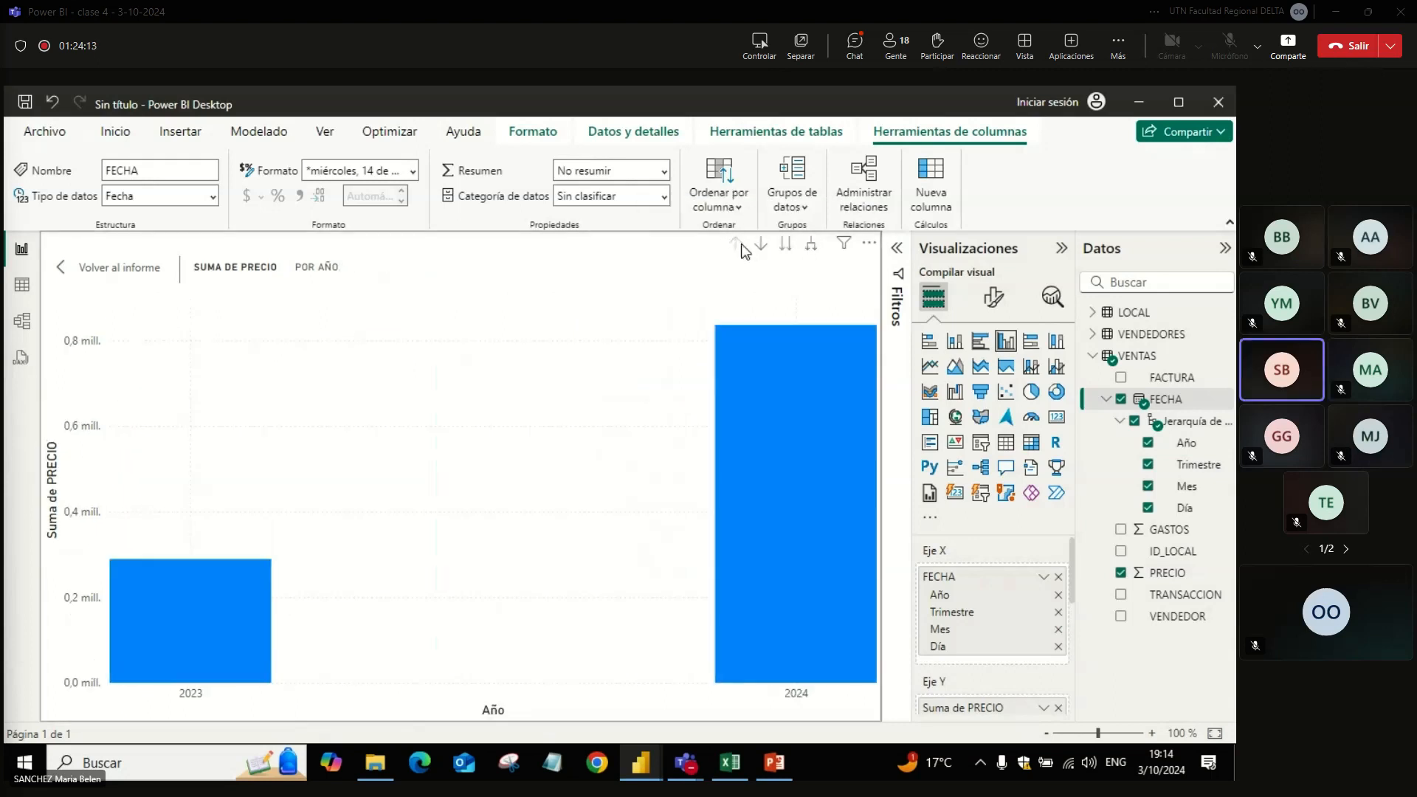
pyautogui.click(786, 248)
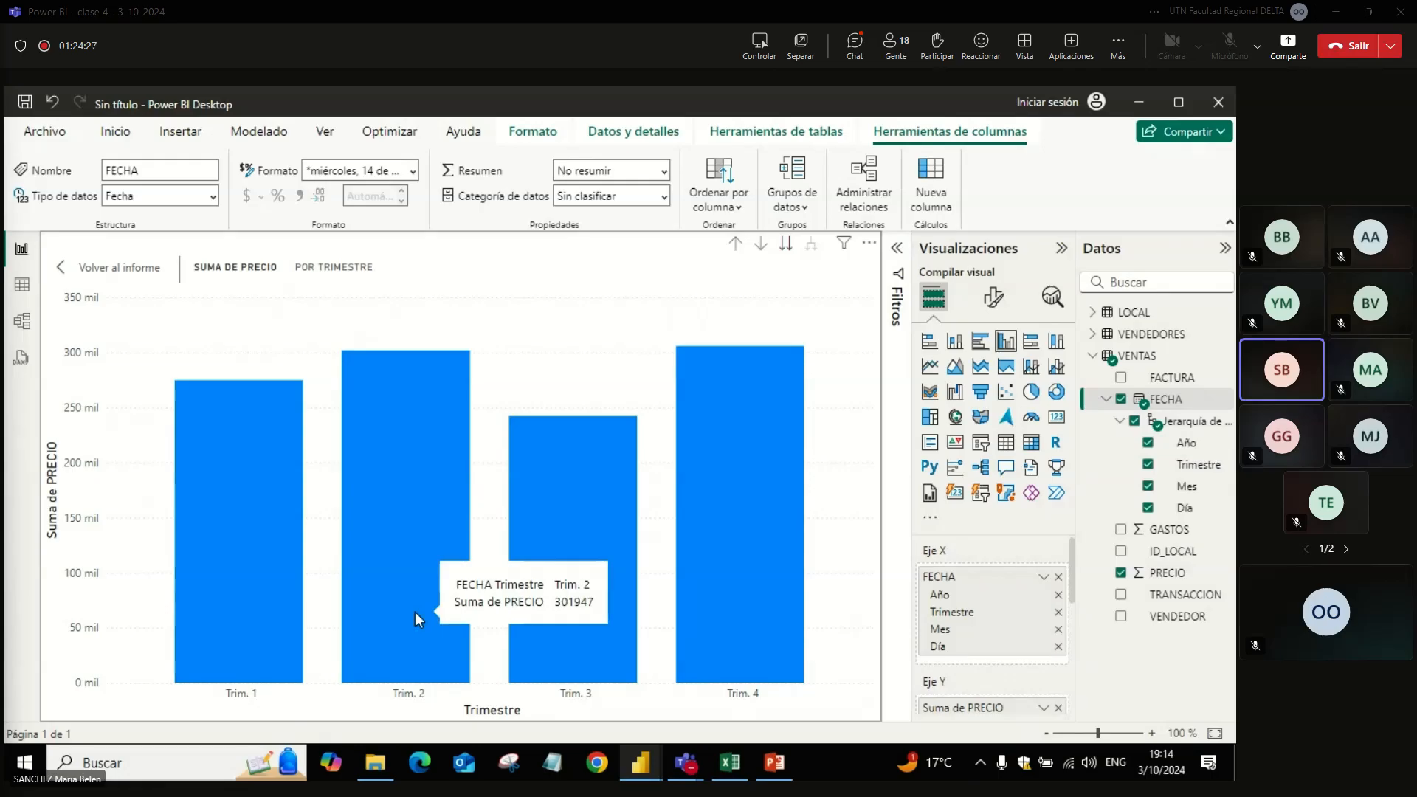
pyautogui.click(763, 245)
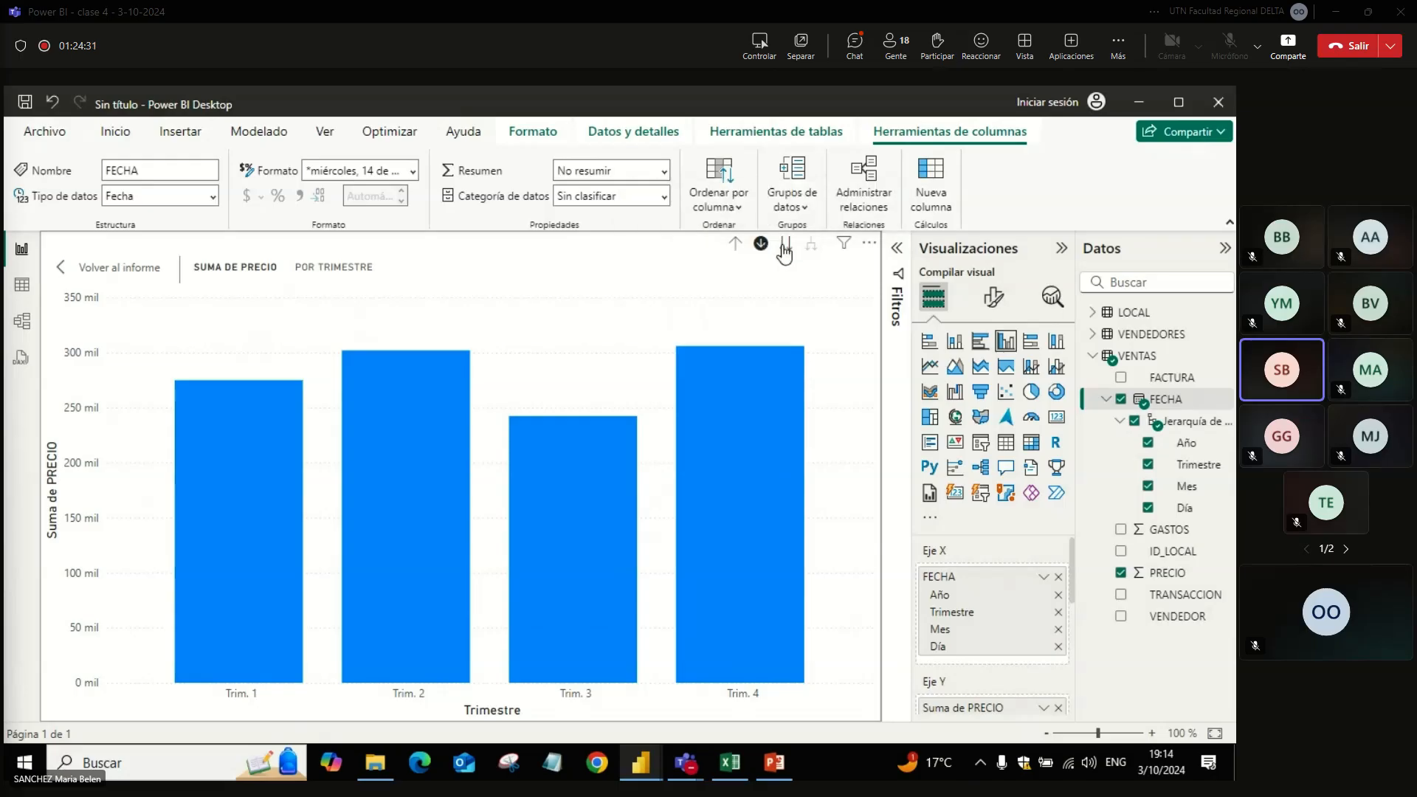
pyautogui.click(763, 245)
pyautogui.click(786, 245)
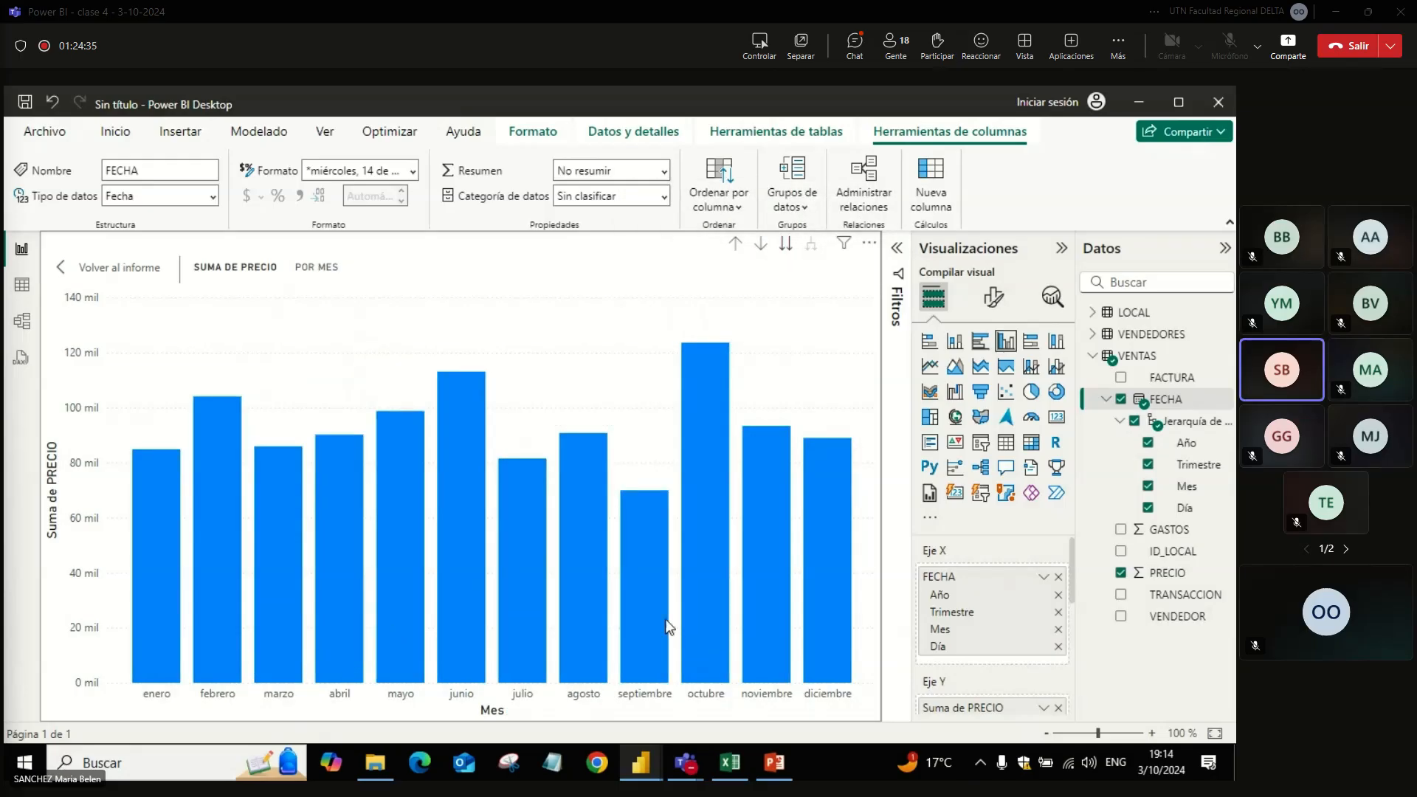
pyautogui.moveTo(668, 627)
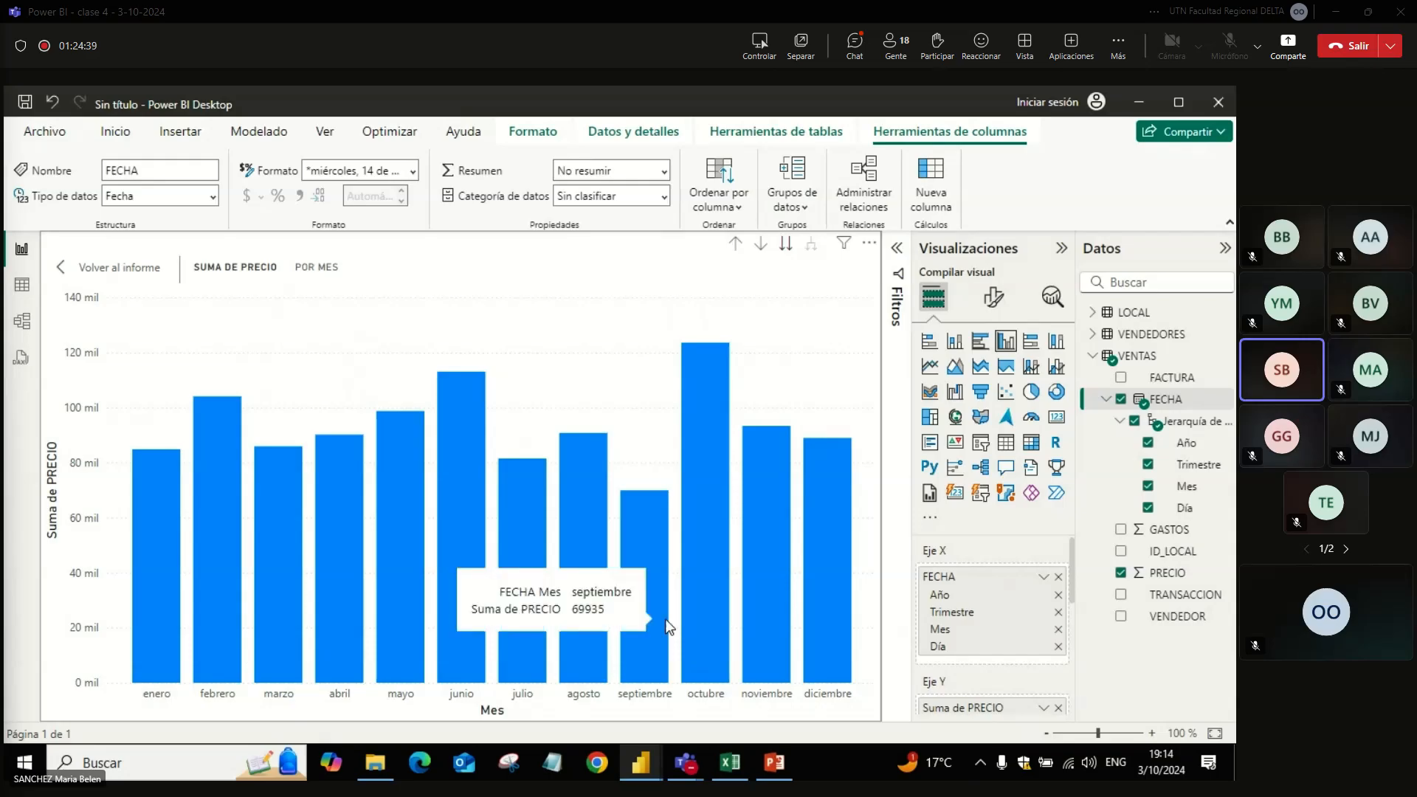
pyautogui.click(783, 246)
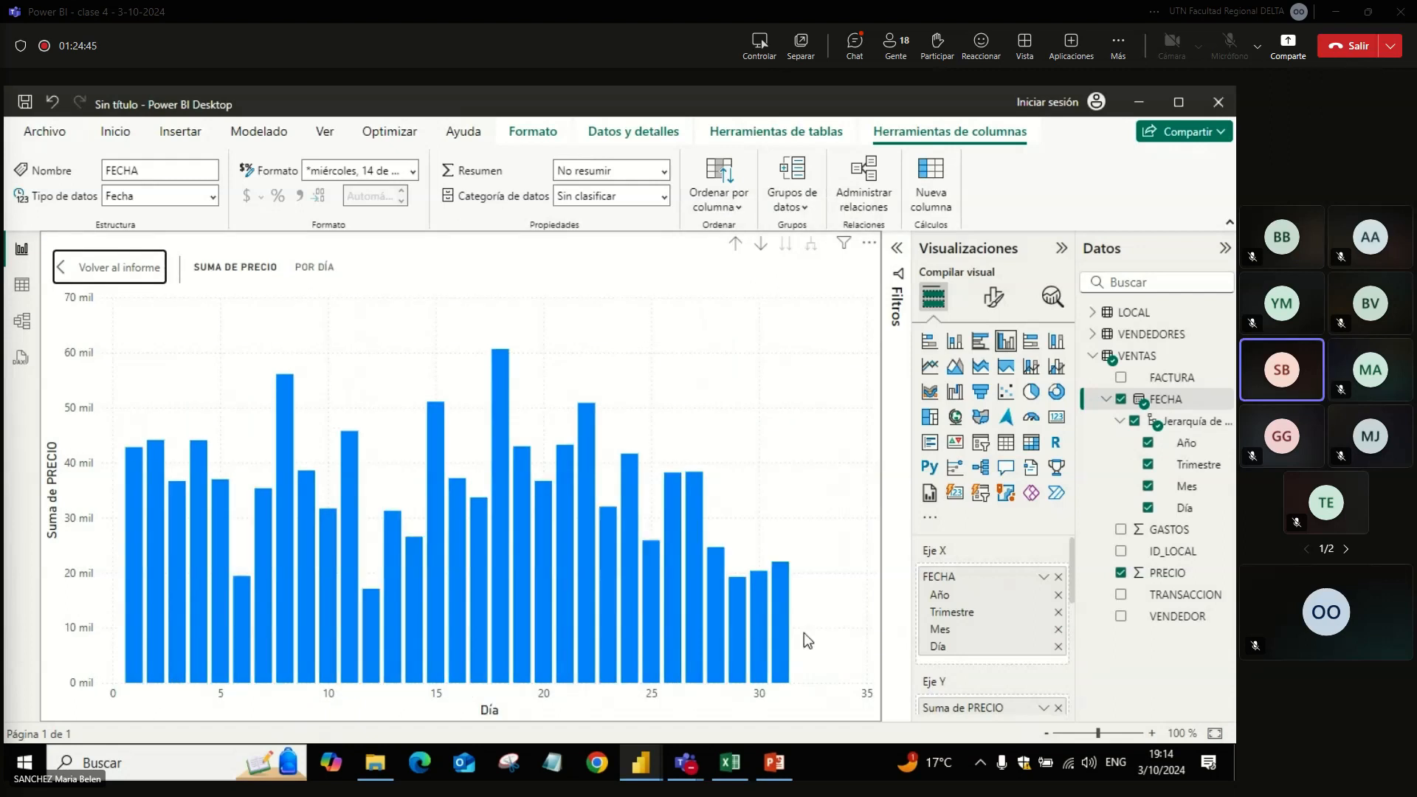
pyautogui.moveTo(260, 587)
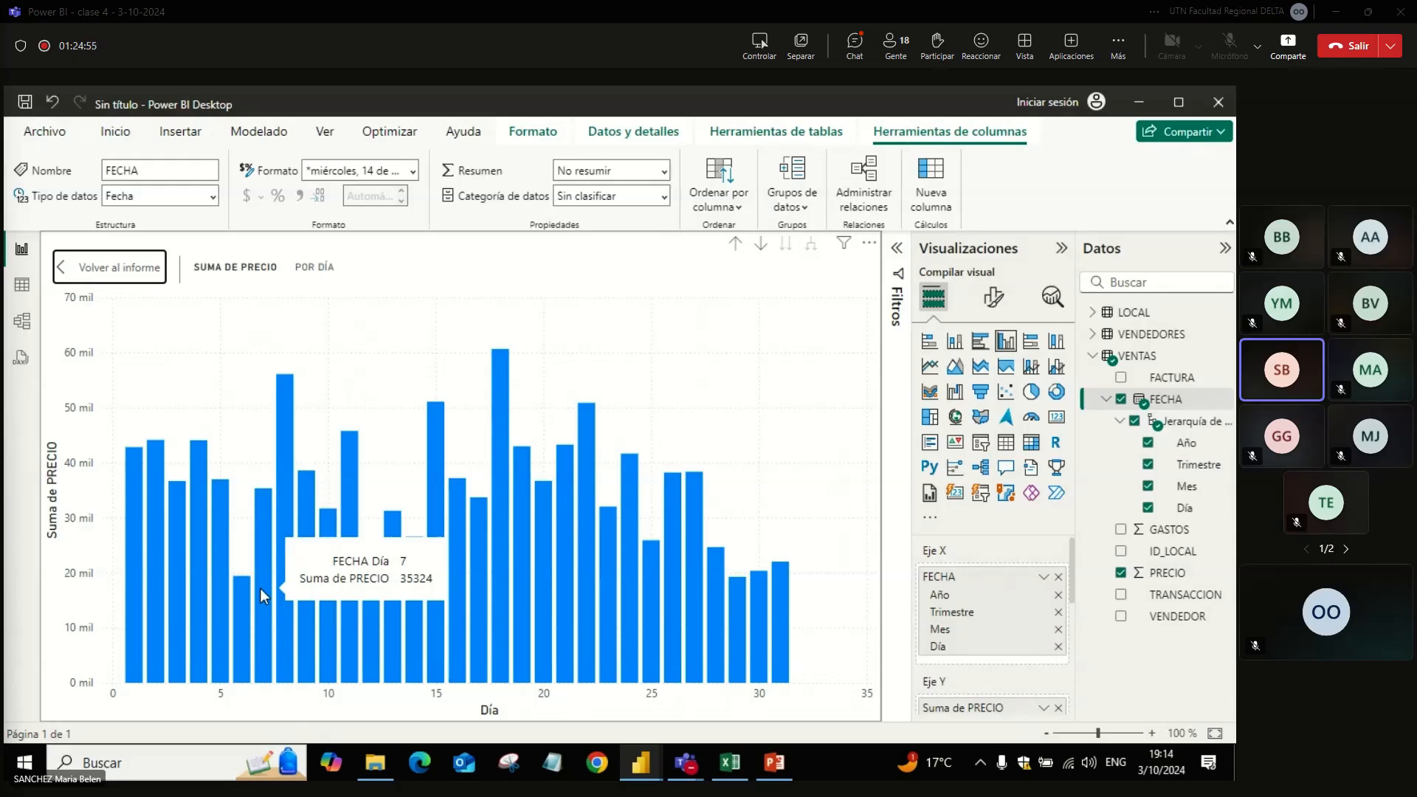
# Step: Drill the chart up from days to the year level, and turn on drill-down mode
pyautogui.click(737, 245)
pyautogui.click(737, 245)
pyautogui.click(738, 245)
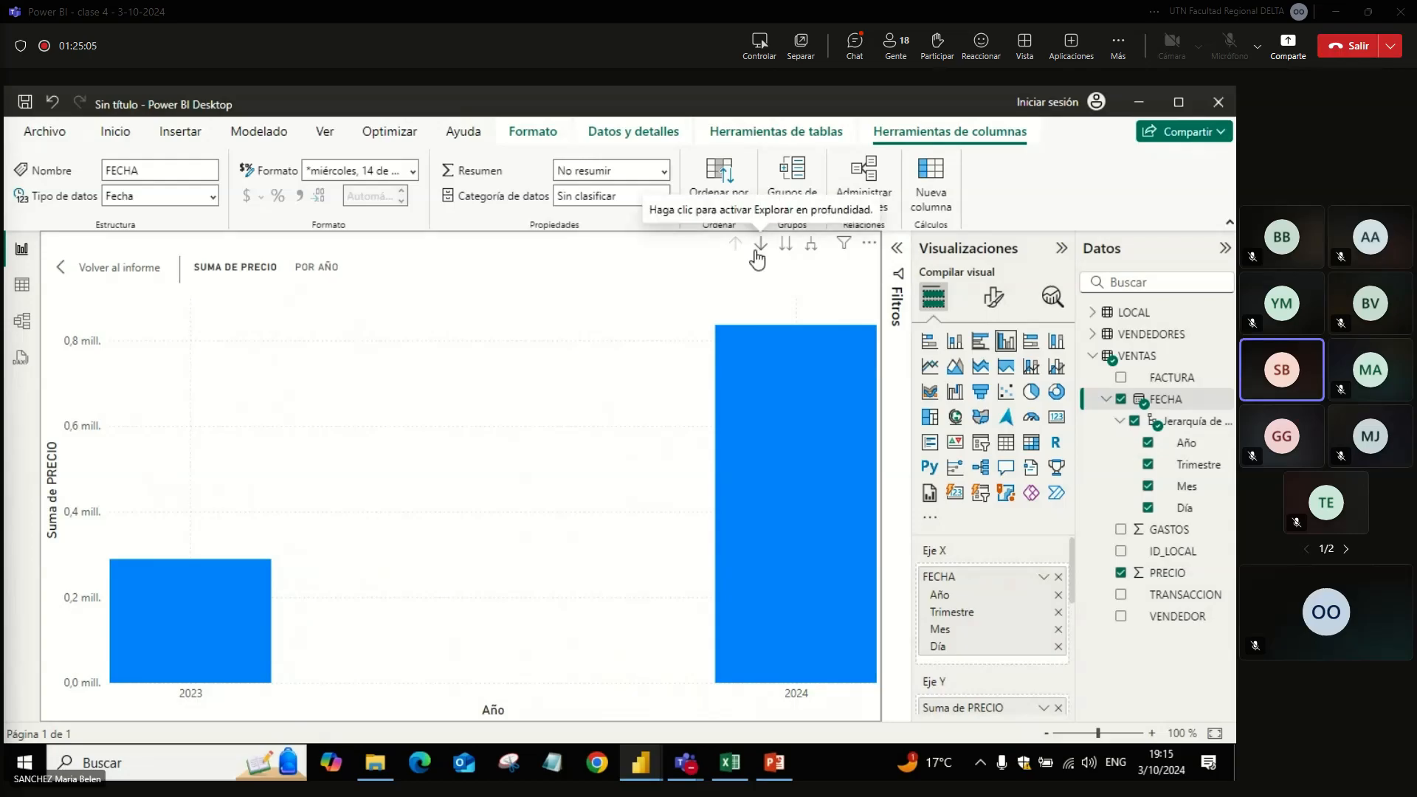
pyautogui.click(761, 248)
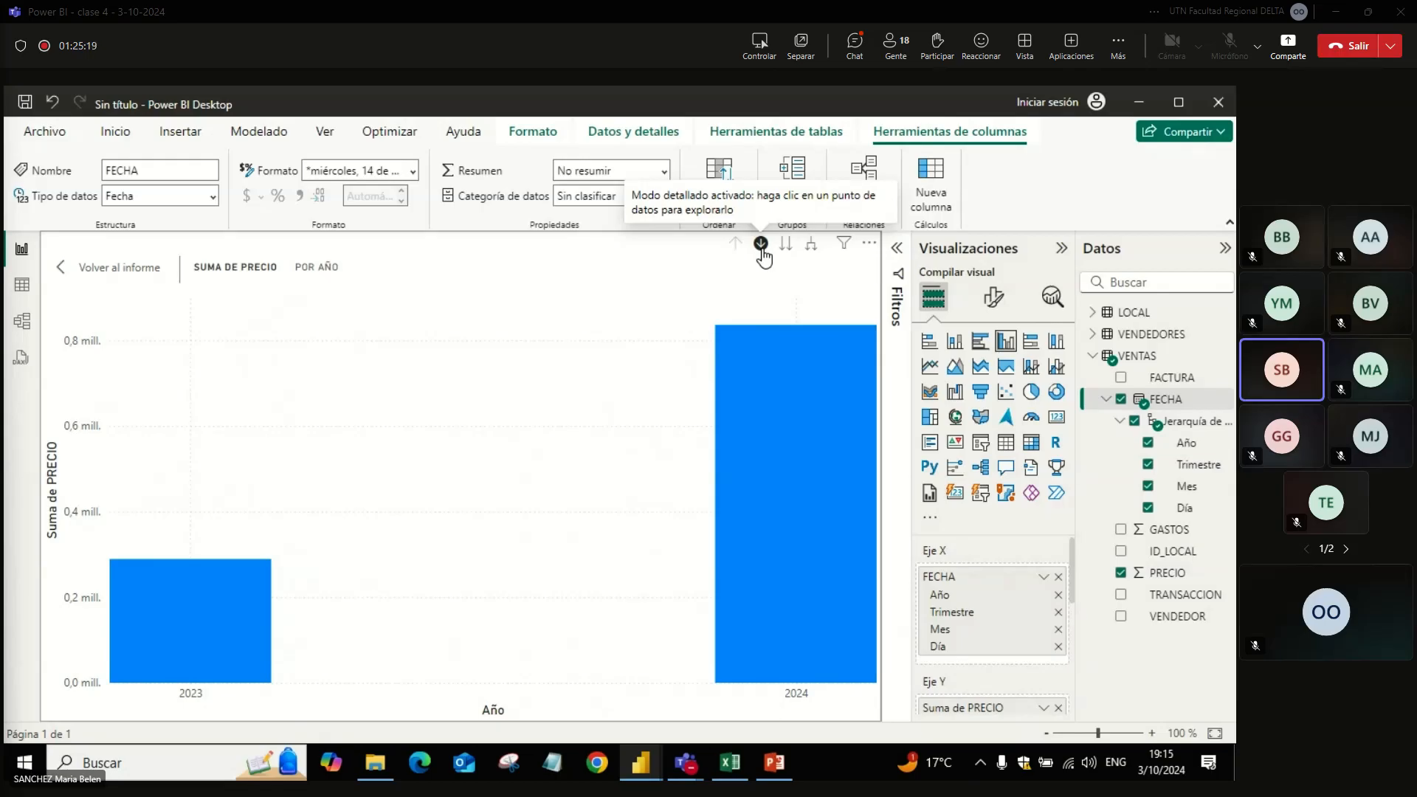
# Step: Check the meeting window in Microsoft Teams, and return to the report in Power BI Desktop
pyautogui.moveTo(687, 771)
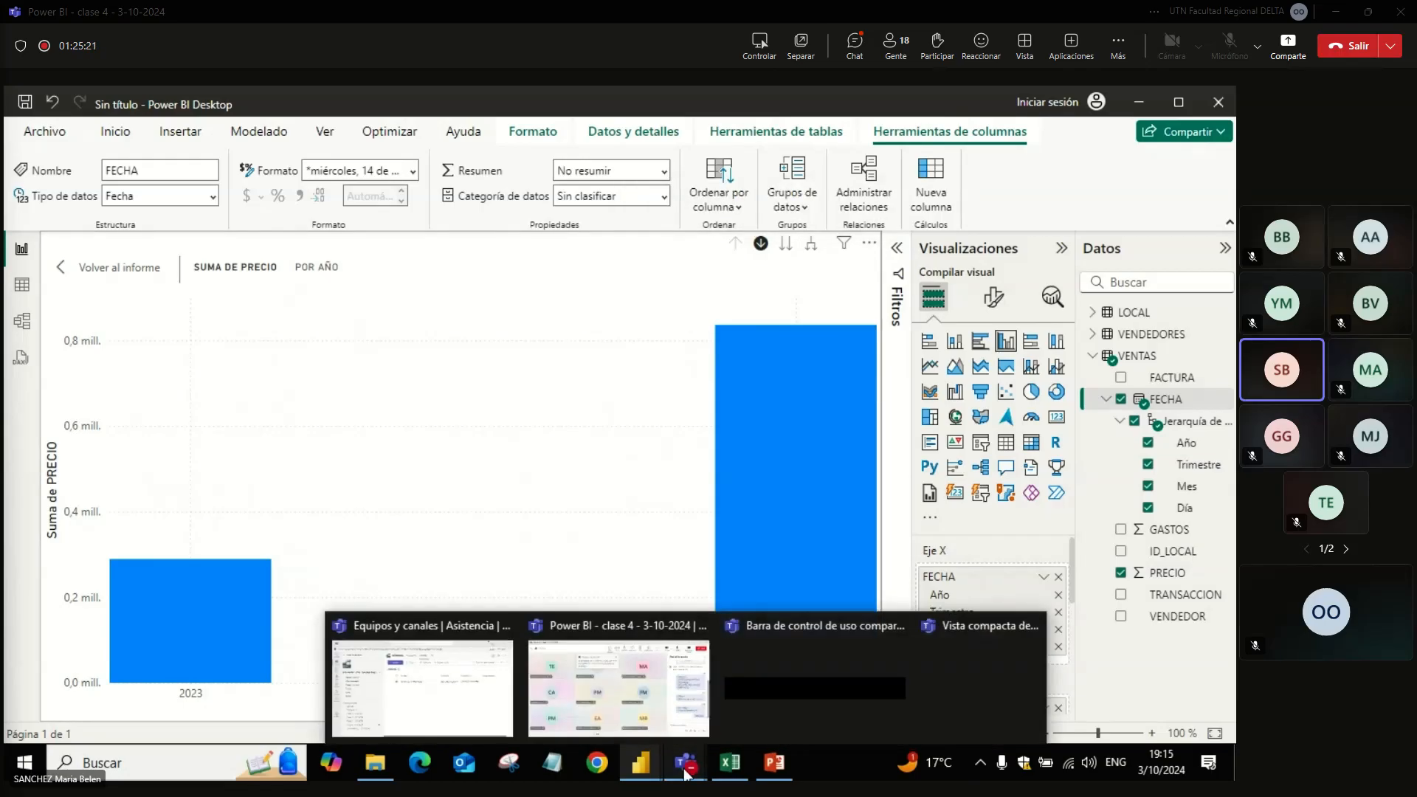
pyautogui.click(664, 690)
pyautogui.moveTo(664, 689)
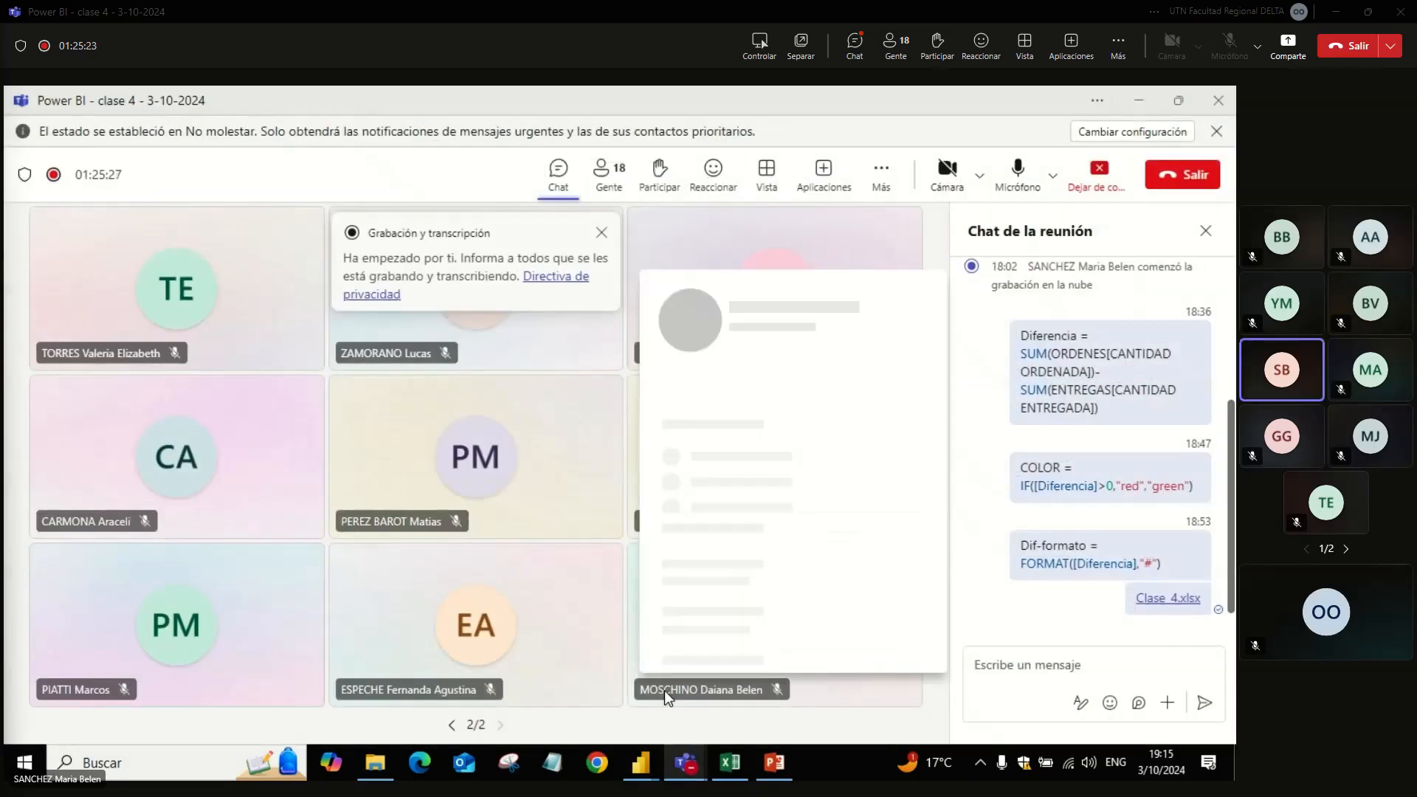
pyautogui.click(641, 763)
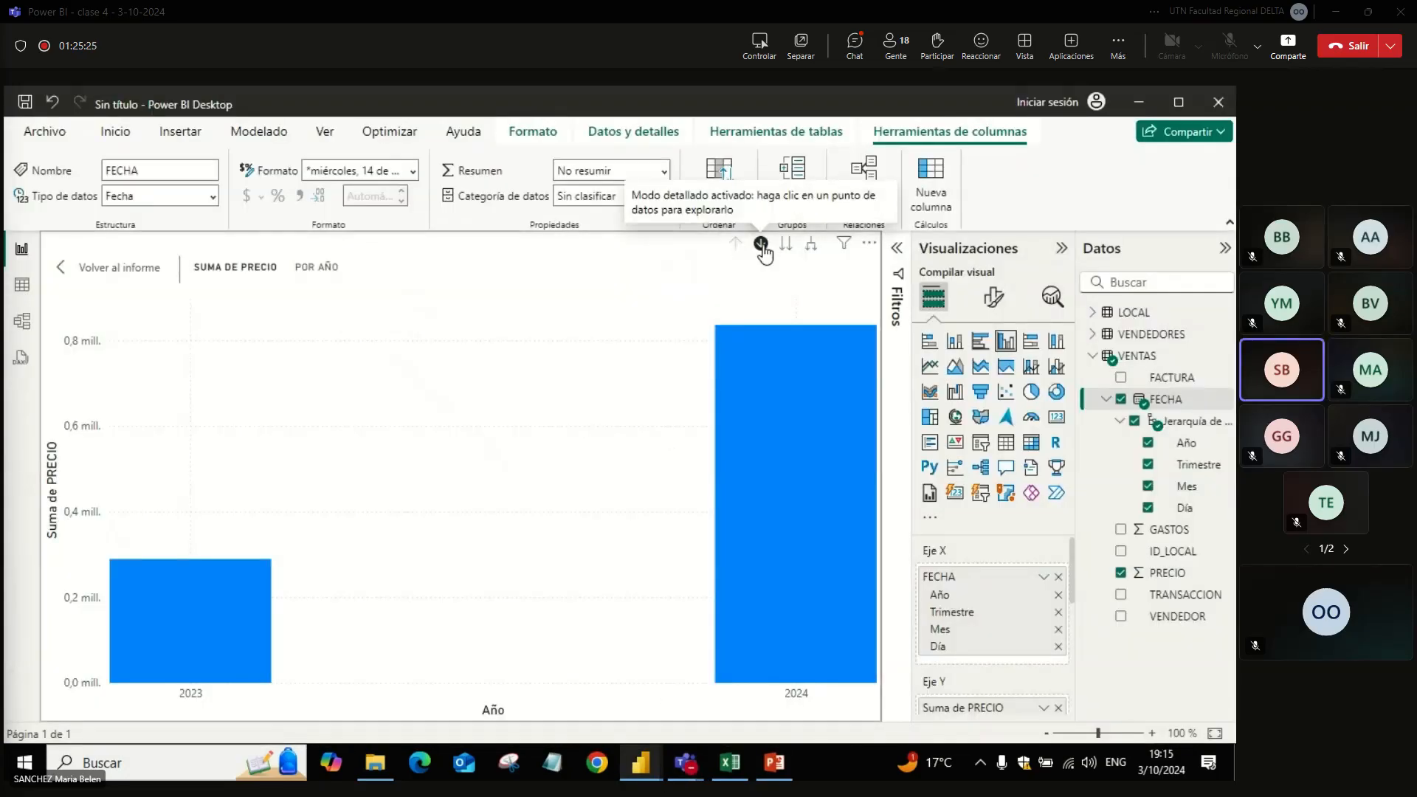
# Step: Drill down into the 2023 column and into its Trim. 4 column to show the months, and inspect a month's value
pyautogui.moveTo(795, 530)
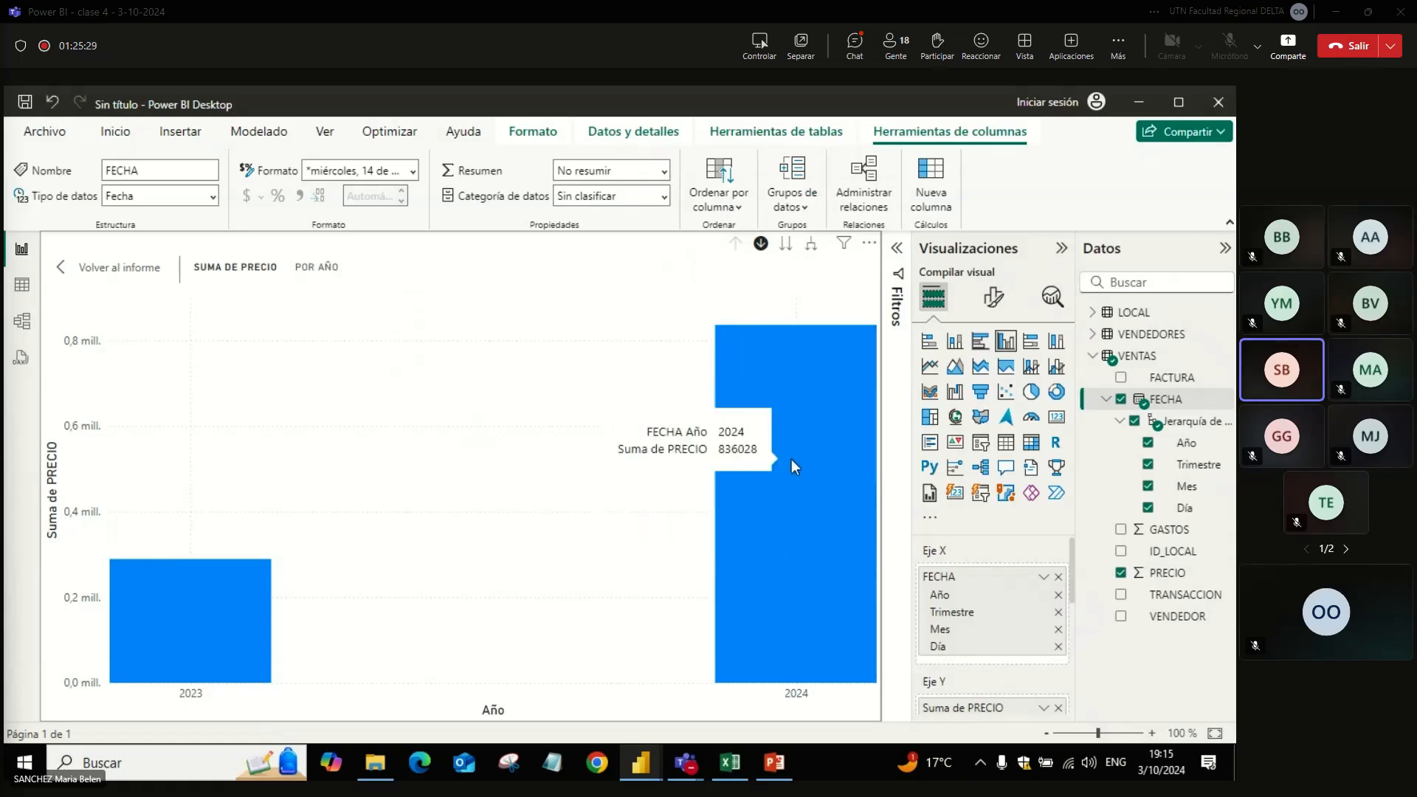
pyautogui.click(224, 627)
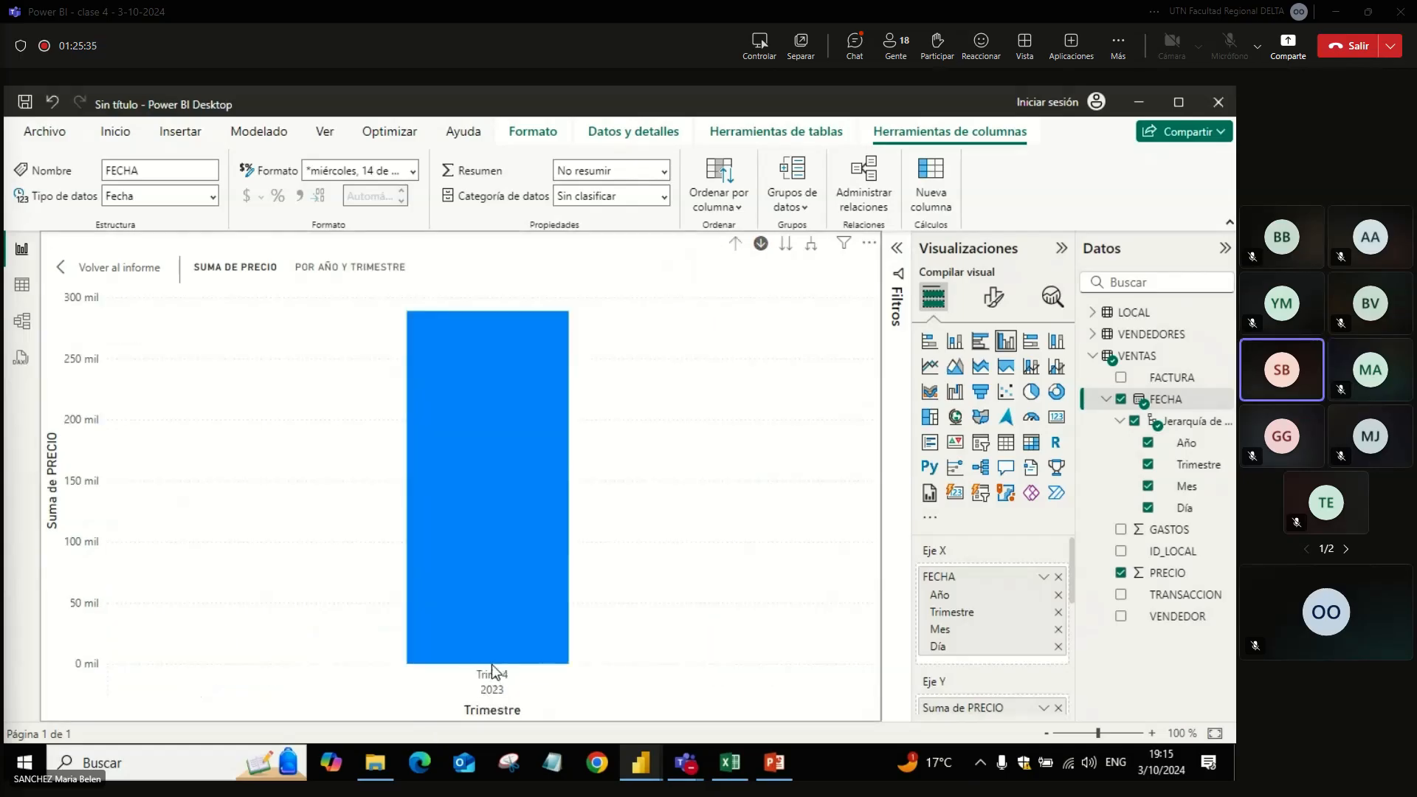
pyautogui.click(511, 604)
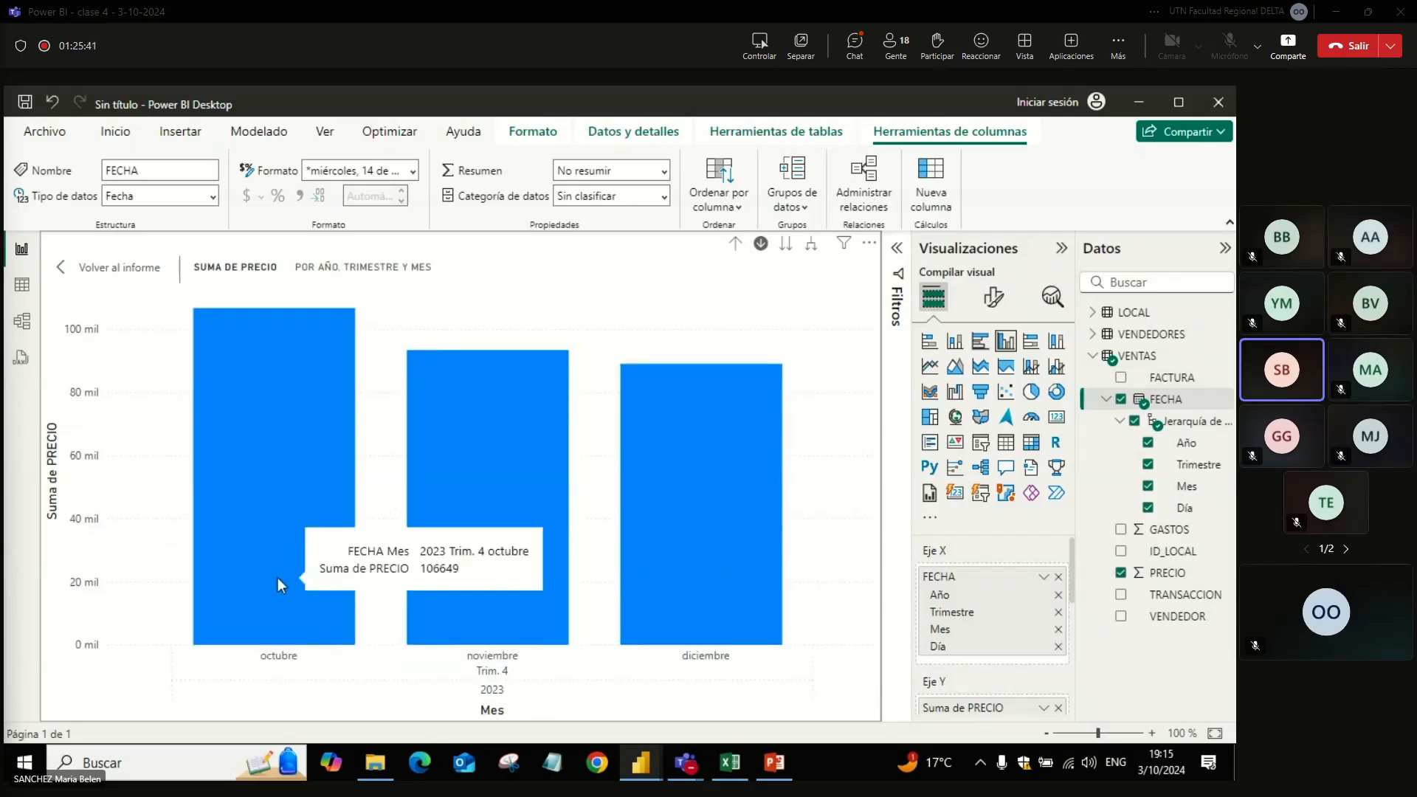
pyautogui.moveTo(434, 583)
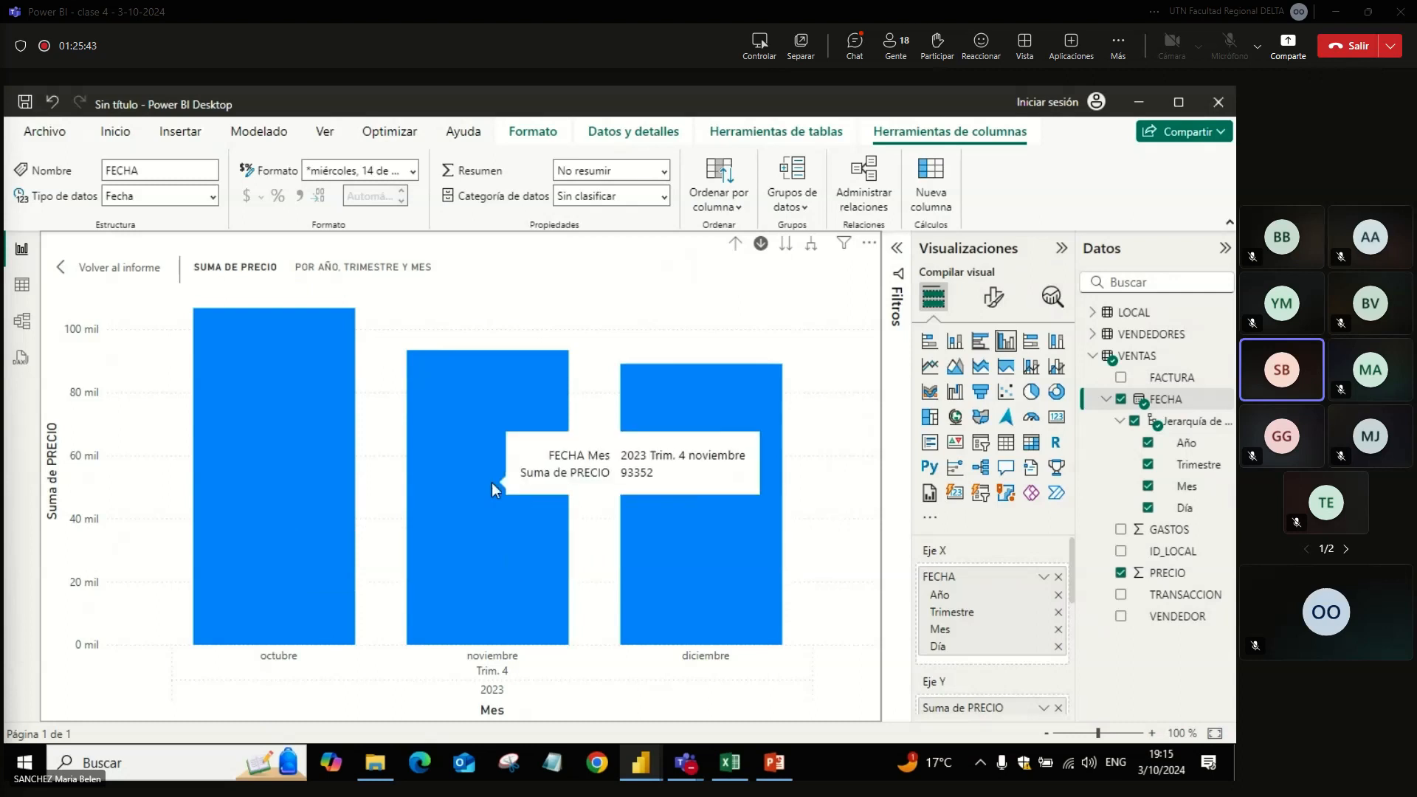
# Step: Drill down into the diciembre column of 2023 to show its days, and drill the chart back up to years
pyautogui.click(735, 555)
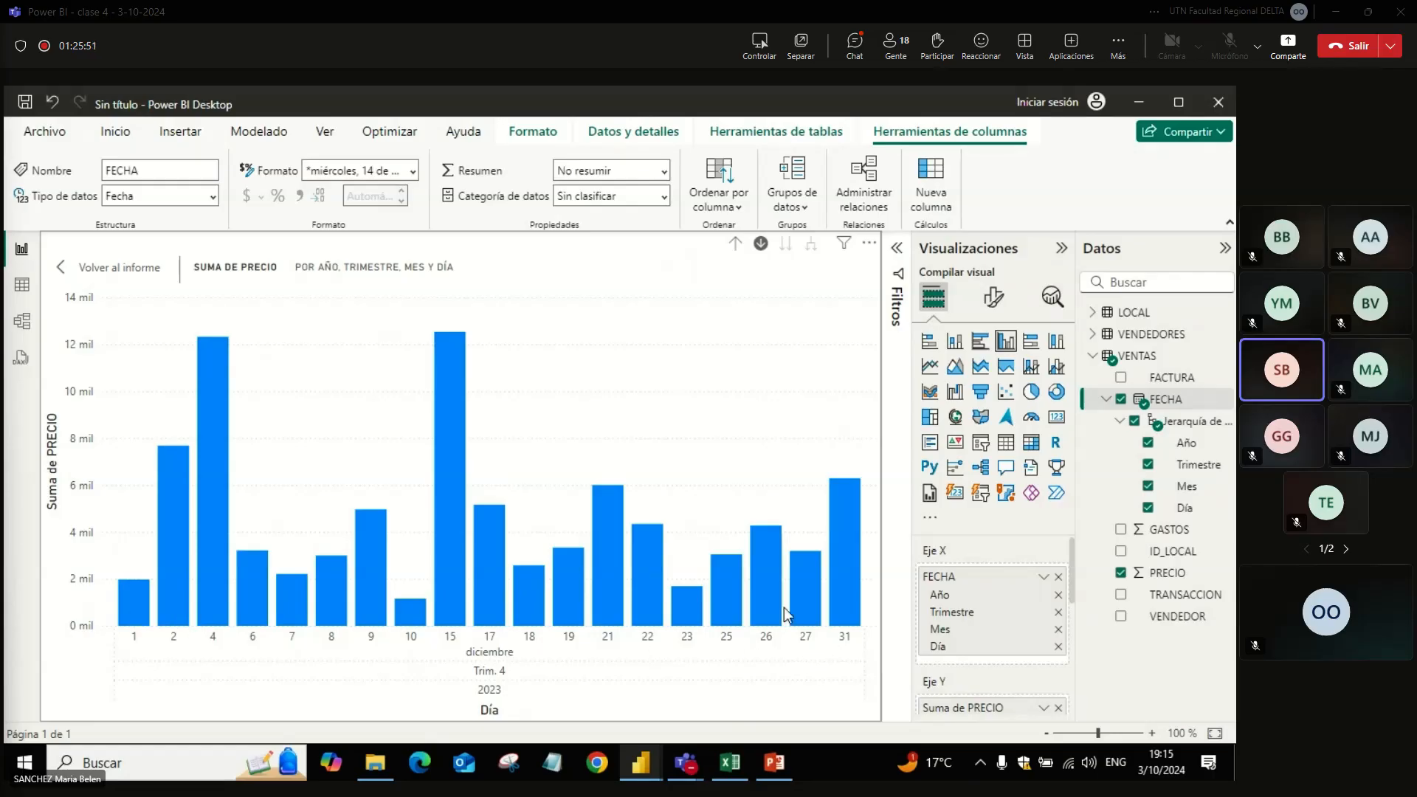
pyautogui.click(741, 243)
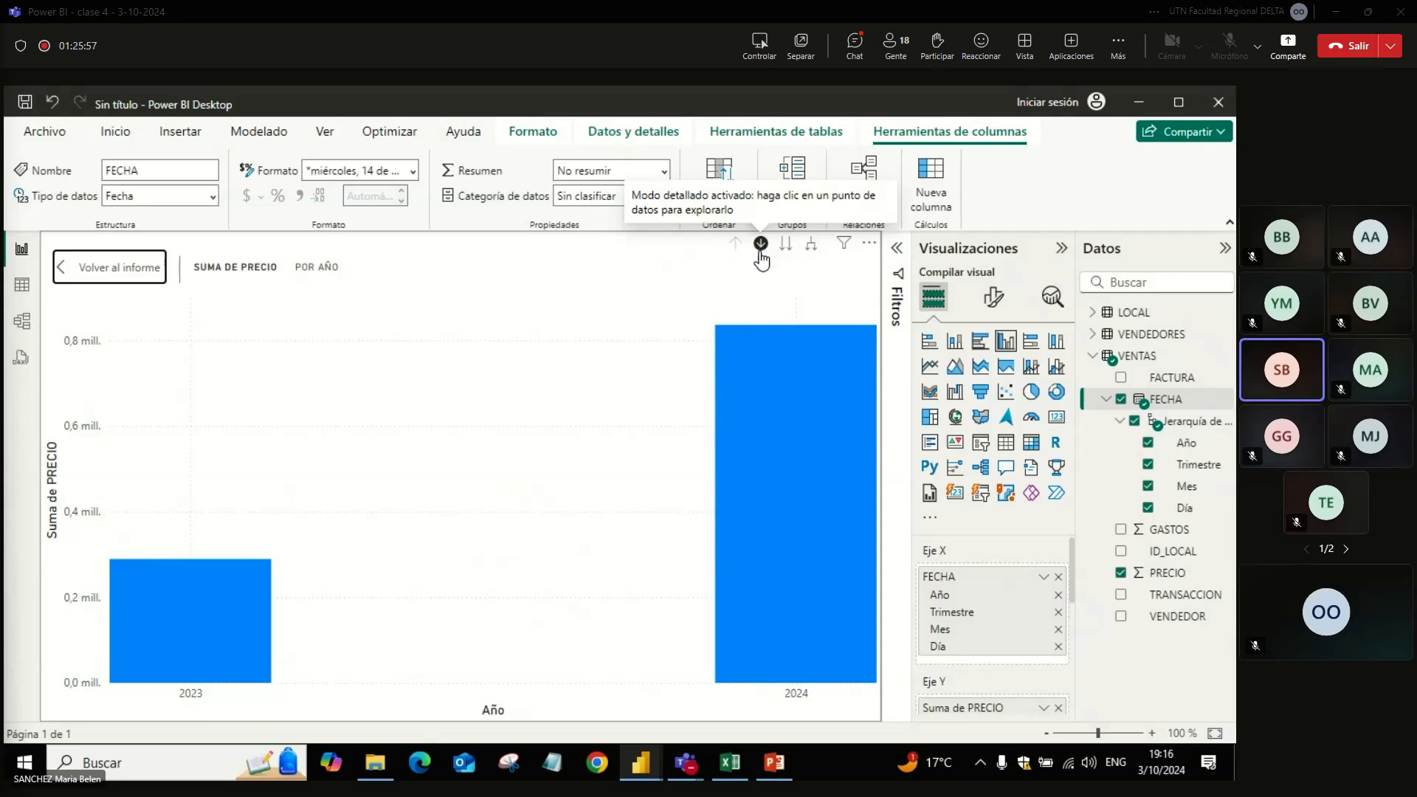
# Step: Drill down through 2024, Trim. 4 and octubre to the days, and drill back up to the 2024 quarters
pyautogui.click(783, 490)
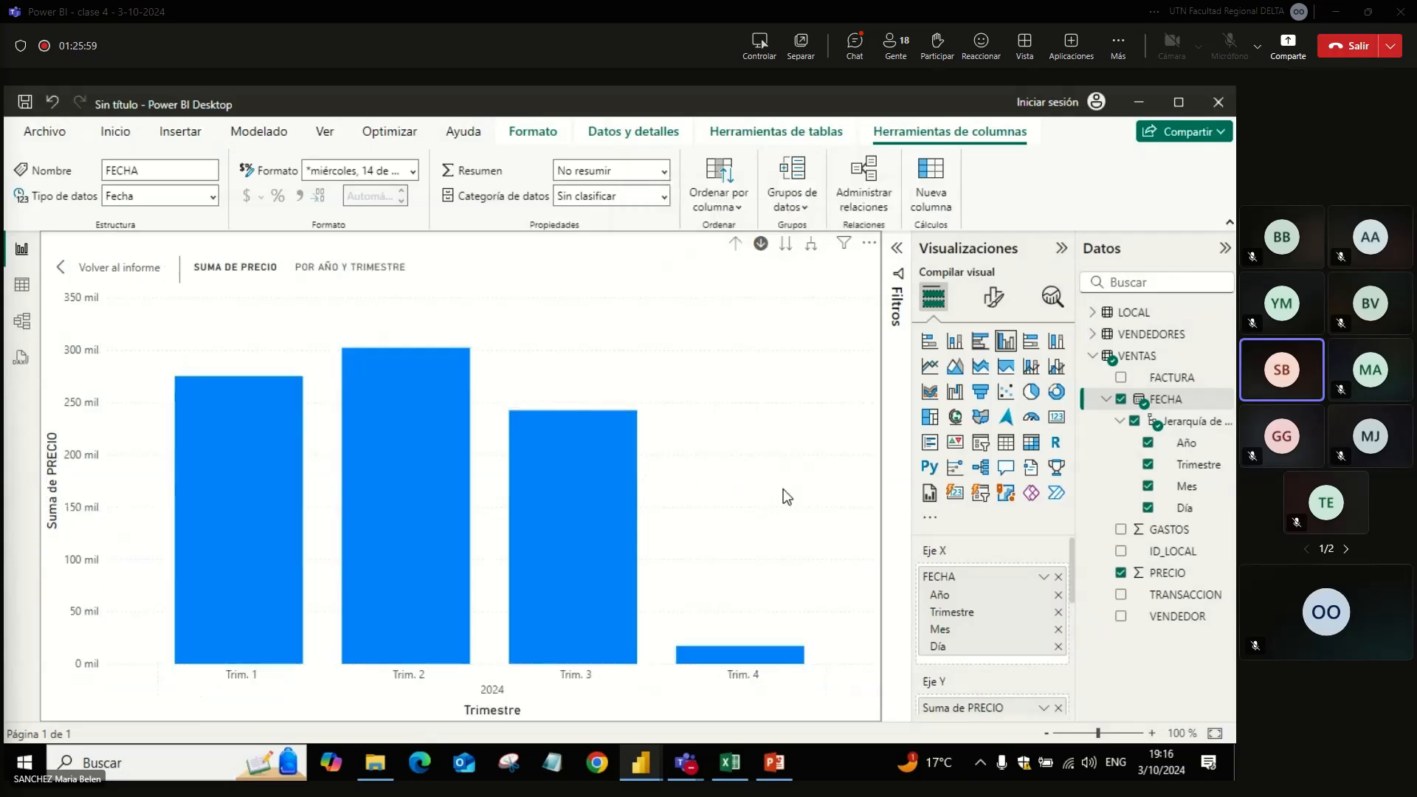
pyautogui.click(727, 656)
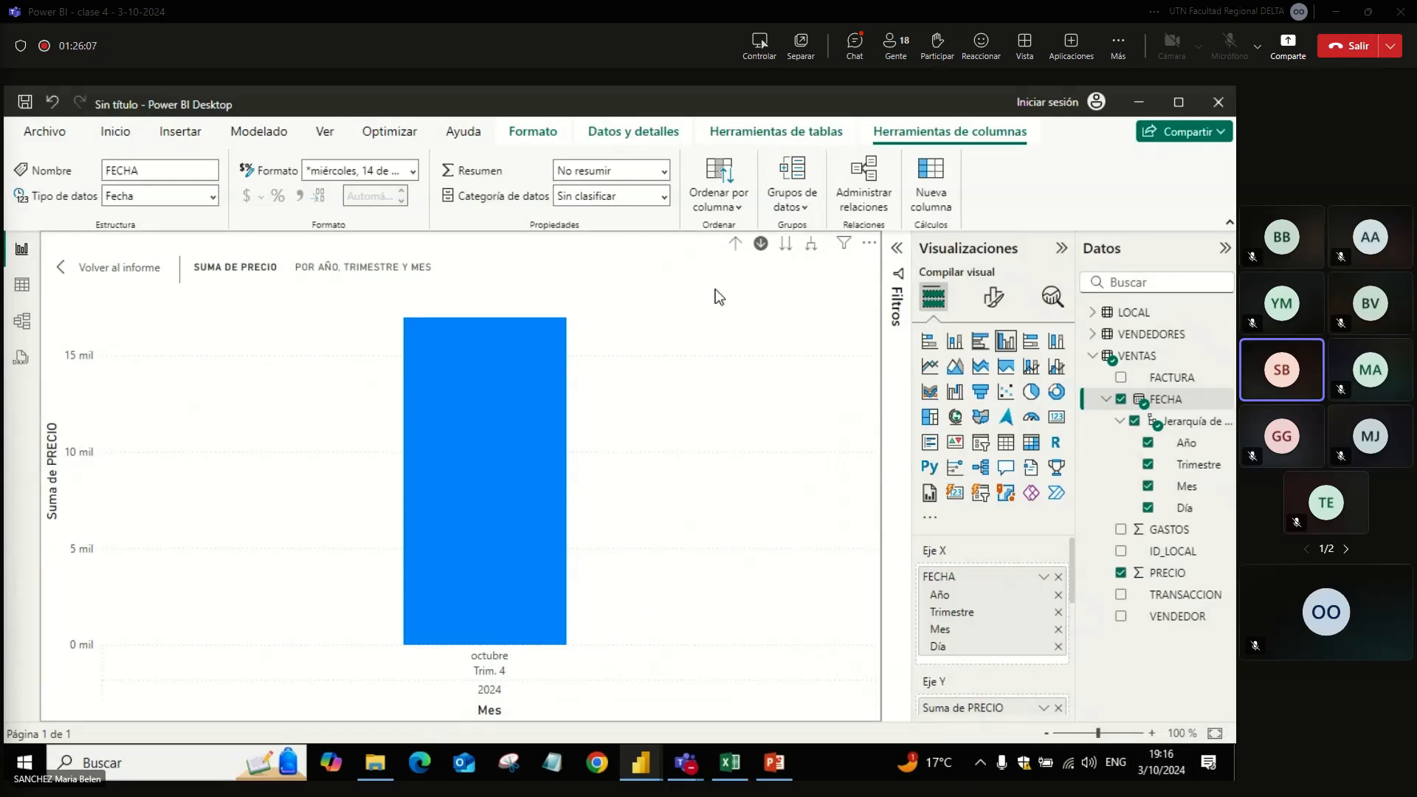
pyautogui.click(470, 450)
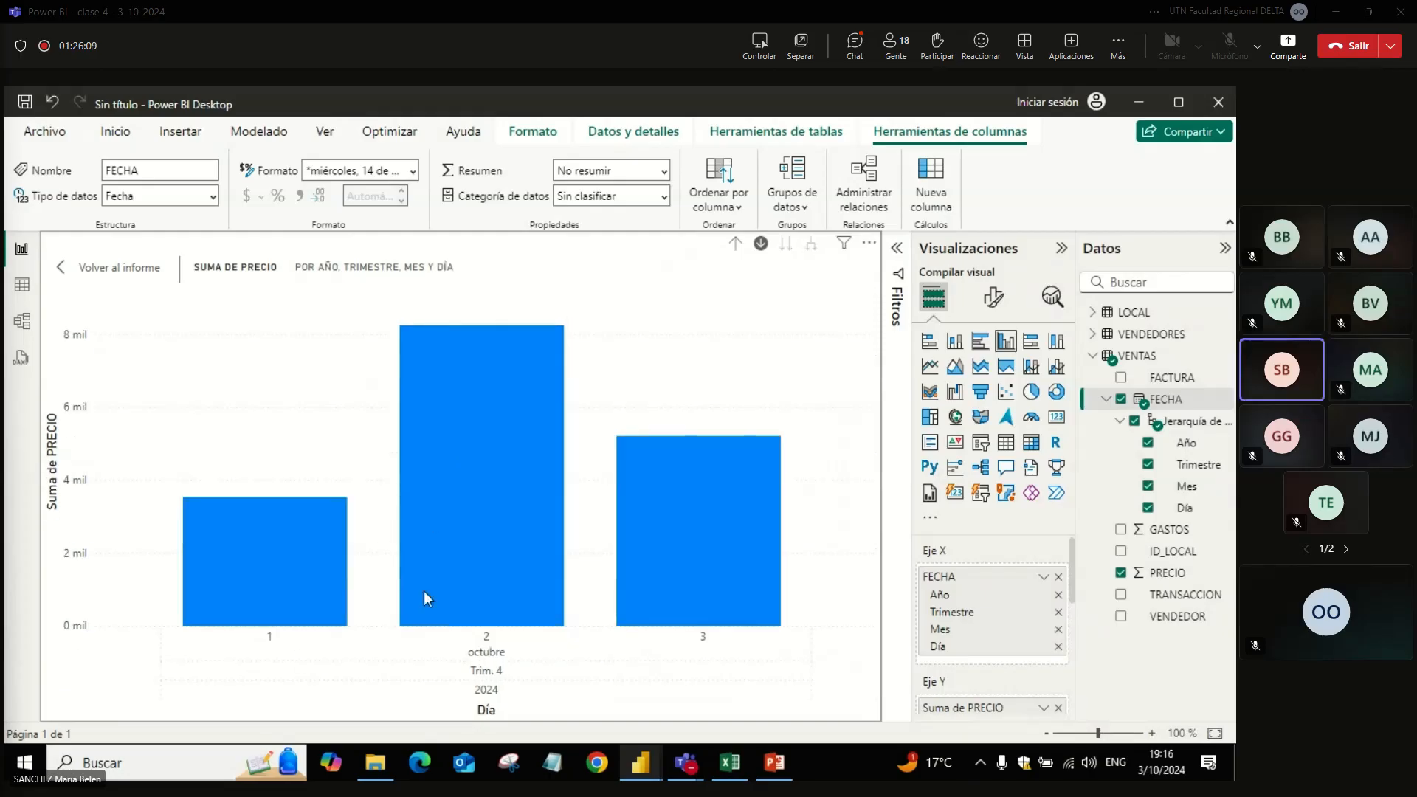
pyautogui.click(737, 243)
pyautogui.click(736, 244)
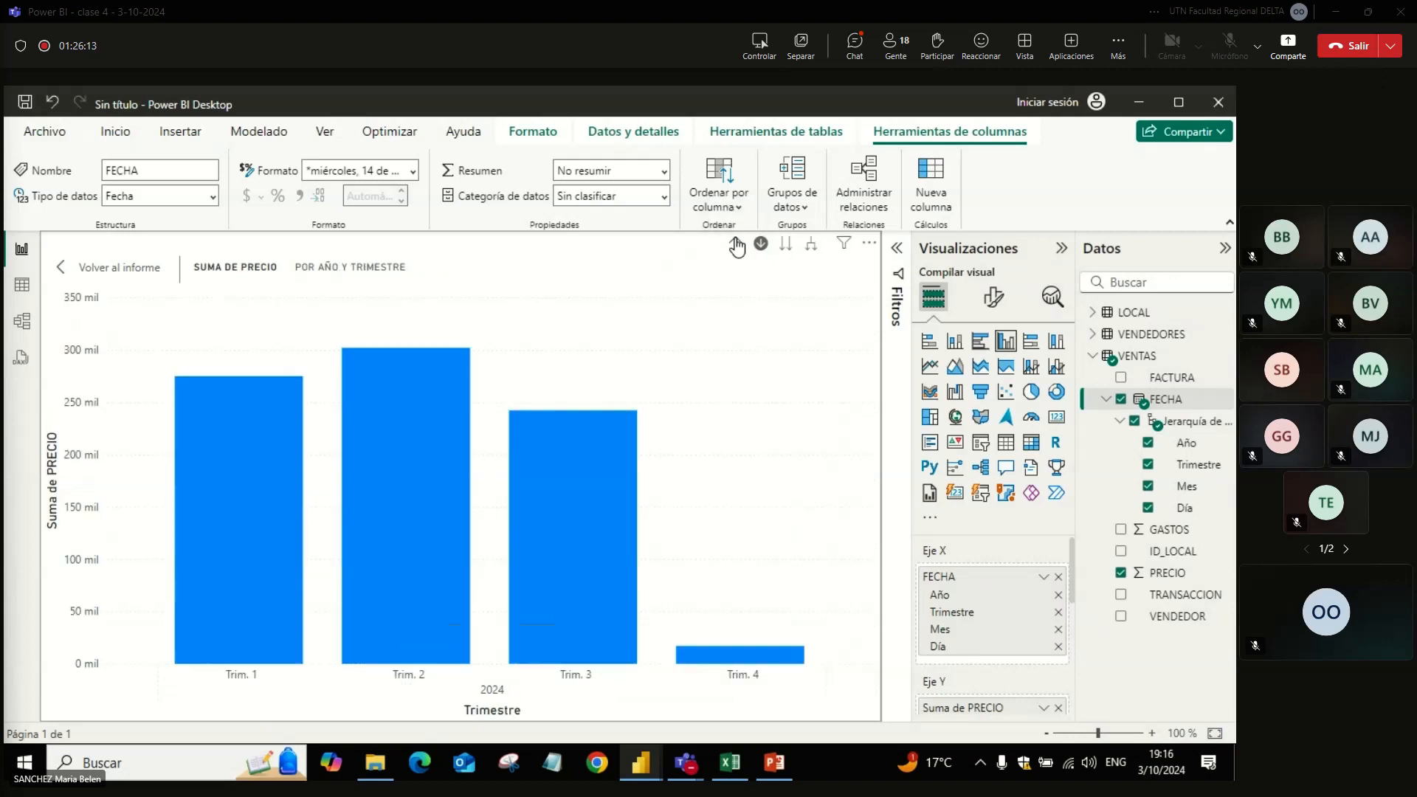
# Step: Drill down through Trim. 2 and mayo of 2024 to the days, and drill back up to the years
pyautogui.click(410, 521)
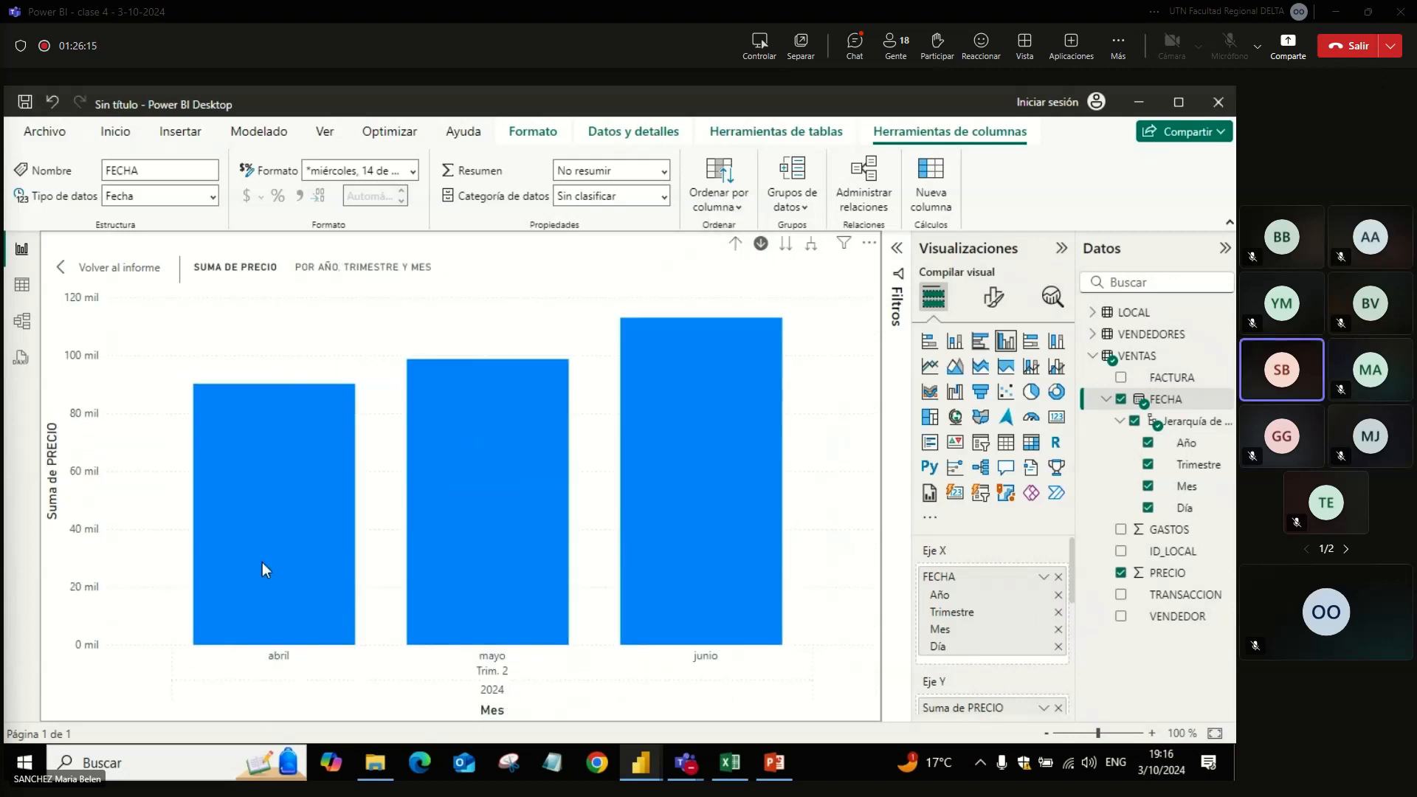
pyautogui.click(471, 563)
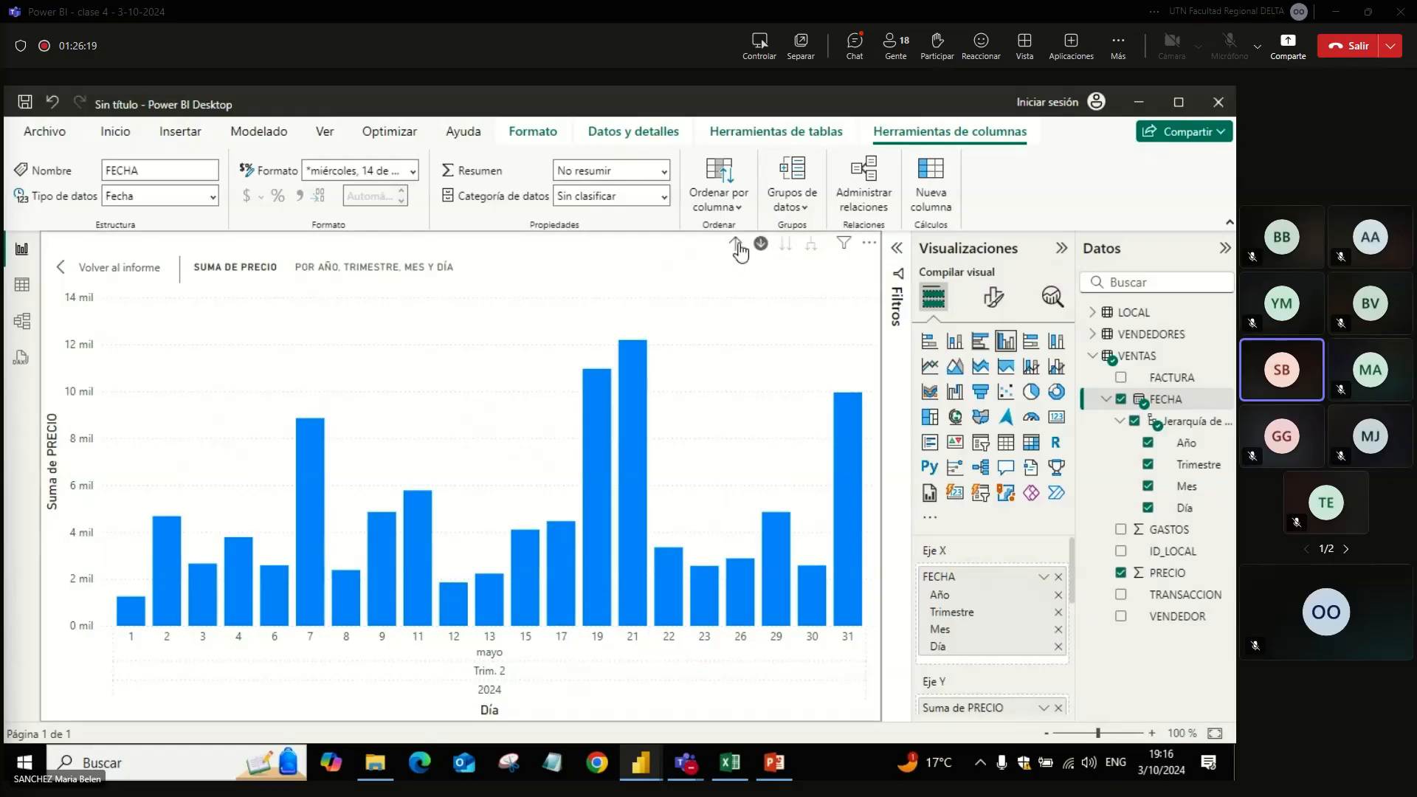
pyautogui.click(736, 243)
pyautogui.click(736, 243)
pyautogui.click(736, 243)
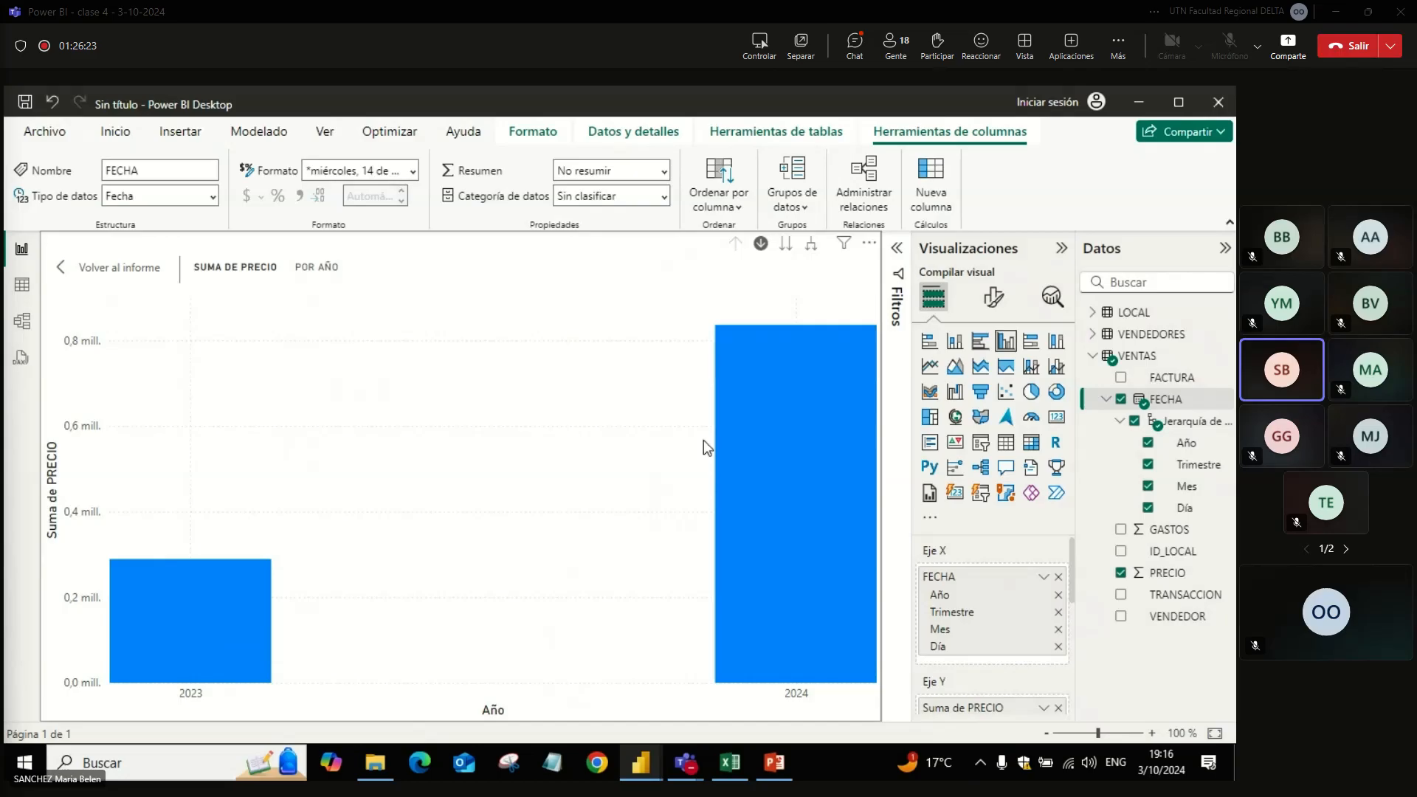
# Step: Leave focus mode to return to the report page, and shrink the yearly PRECIO chart into the page's upper-left corner
pyautogui.click(130, 269)
pyautogui.moveTo(413, 571); pyautogui.dragTo(250, 445)
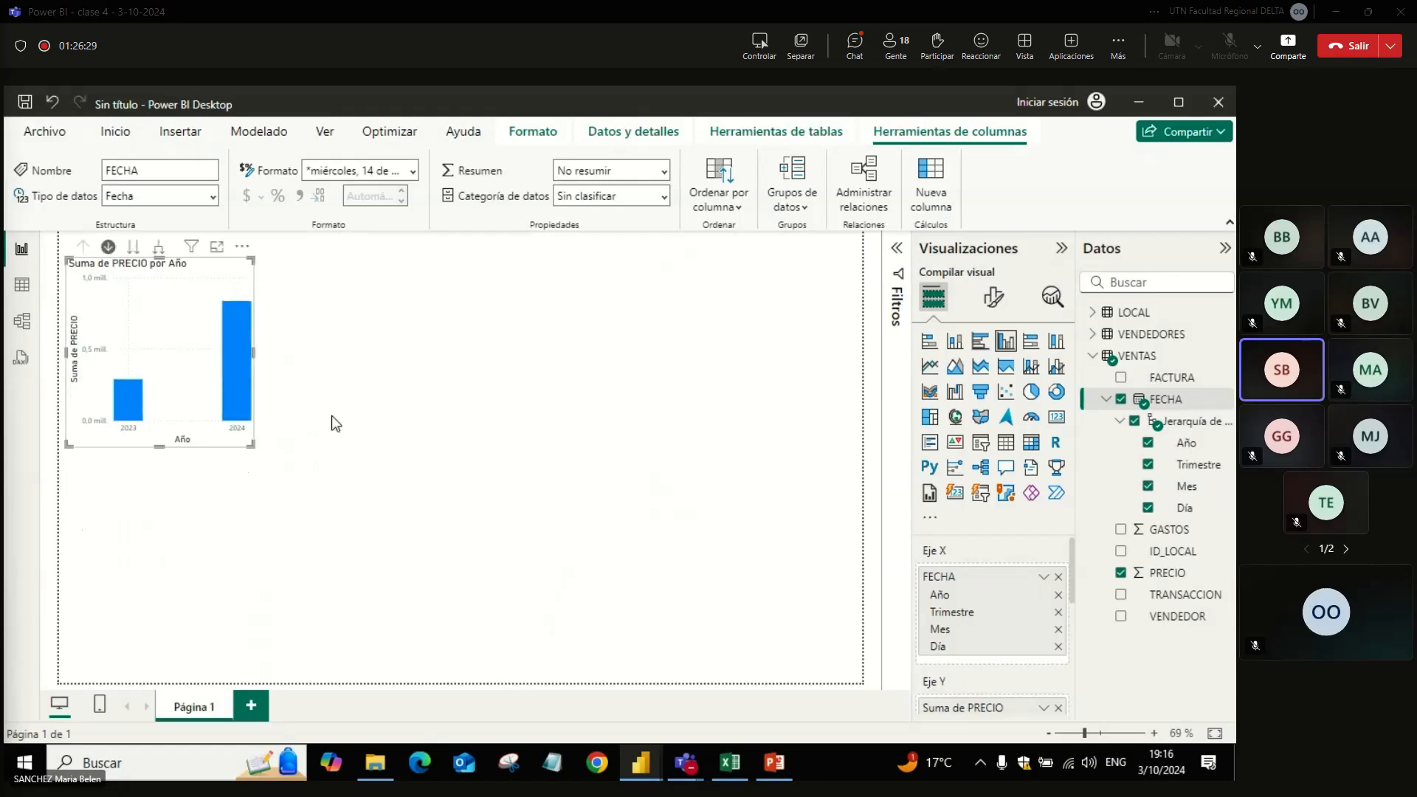
pyautogui.click(341, 371)
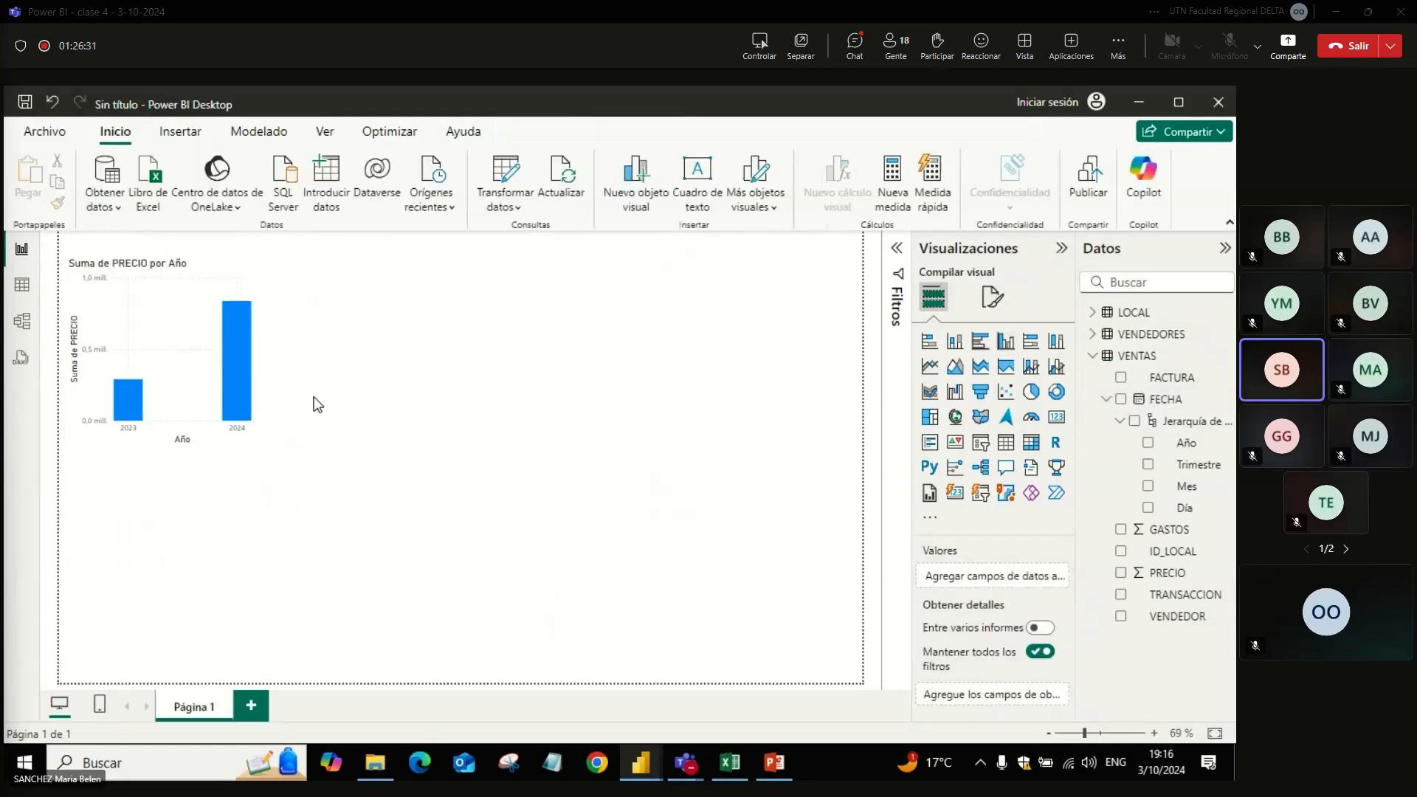
pyautogui.click(249, 431)
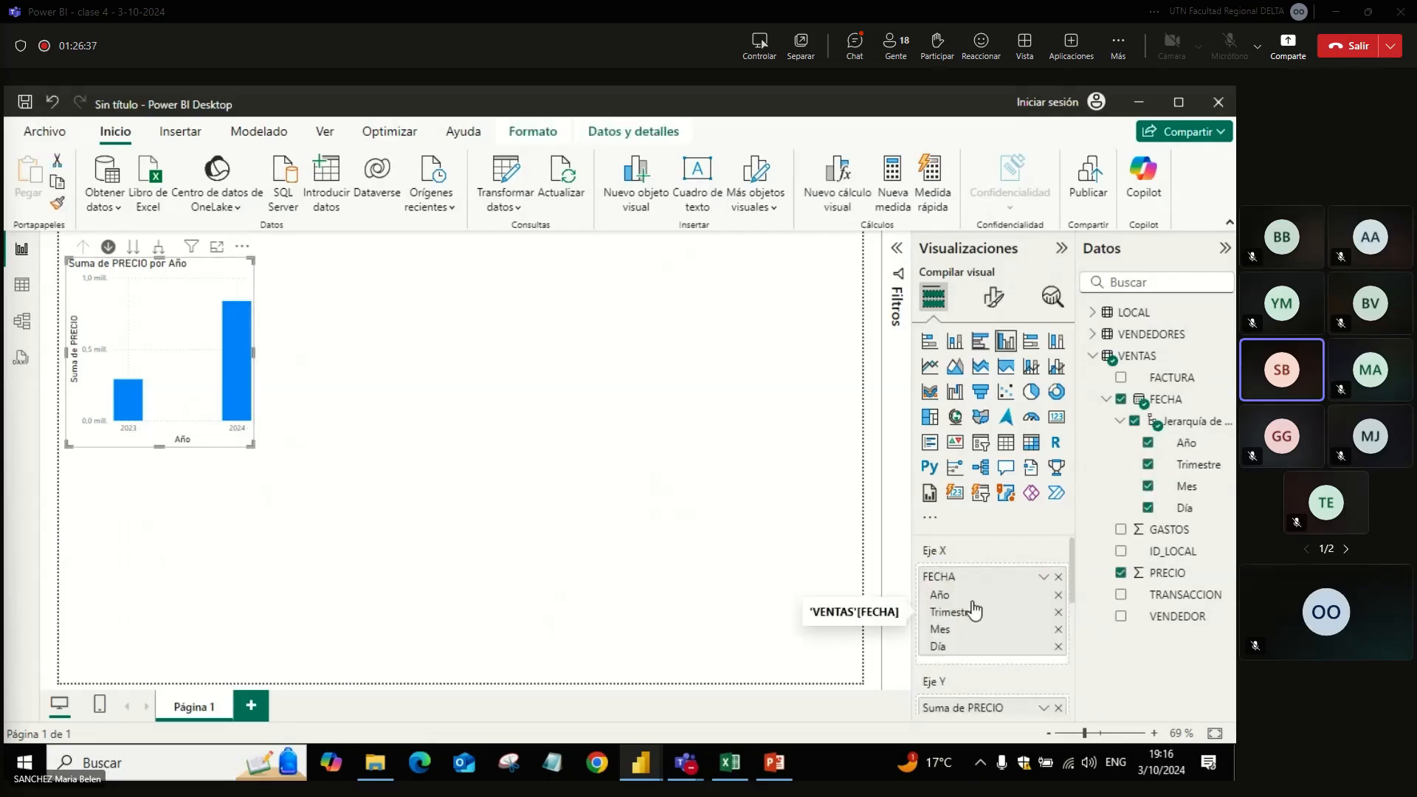
# Step: Add a new clustered column chart, place it beside the yearly chart, and widen it across the rest of the page
pyautogui.click(687, 451)
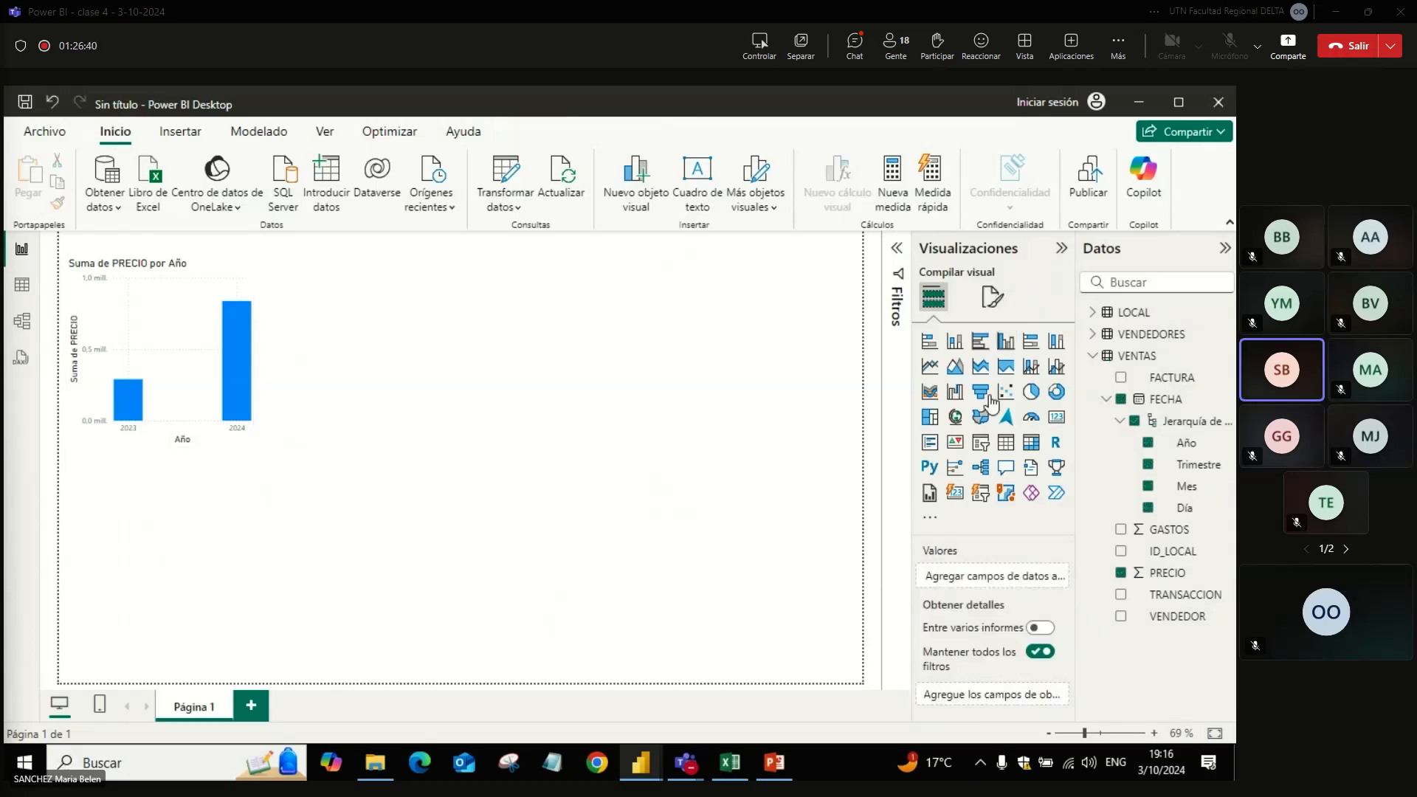
pyautogui.click(1004, 351)
pyautogui.moveTo(180, 573); pyautogui.dragTo(419, 391)
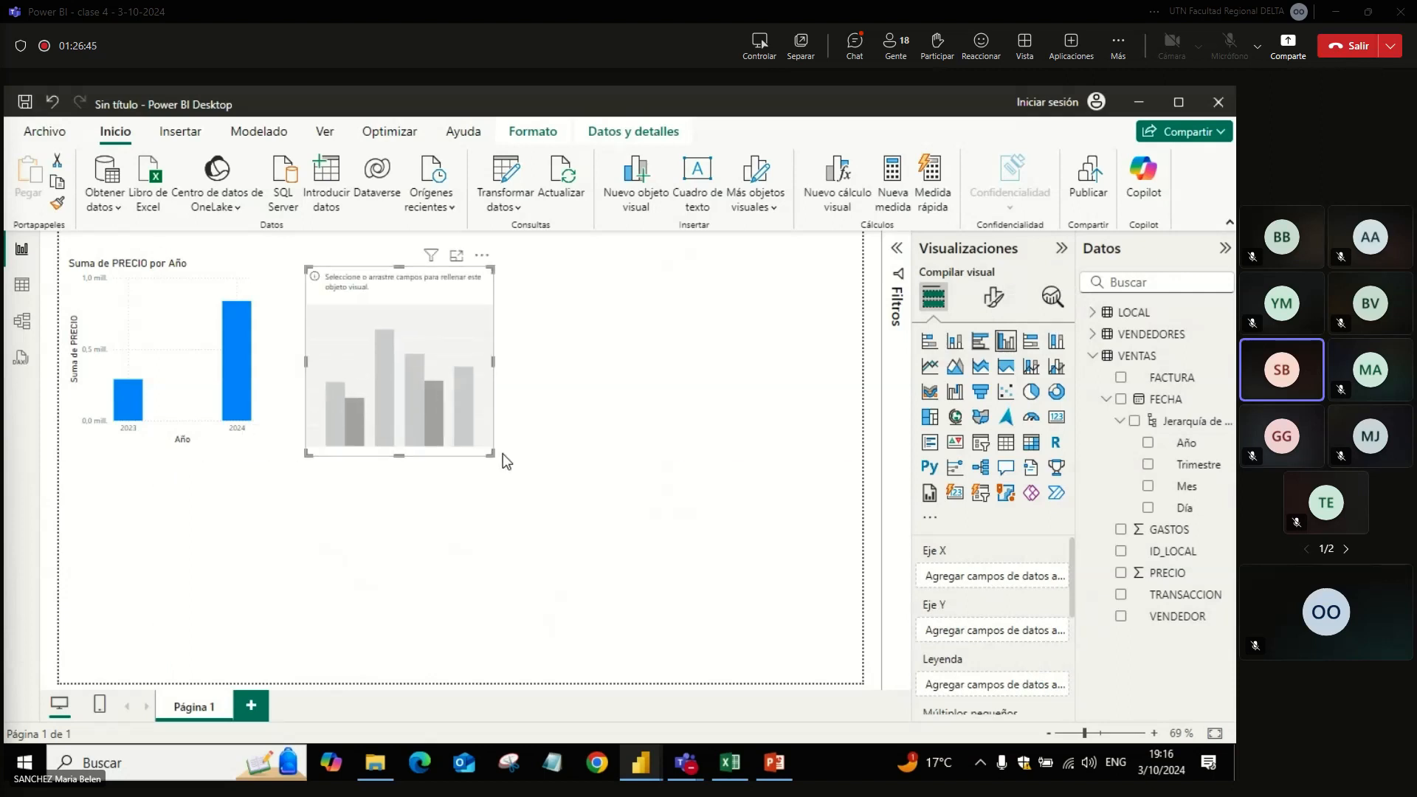
pyautogui.moveTo(492, 454); pyautogui.dragTo(813, 484)
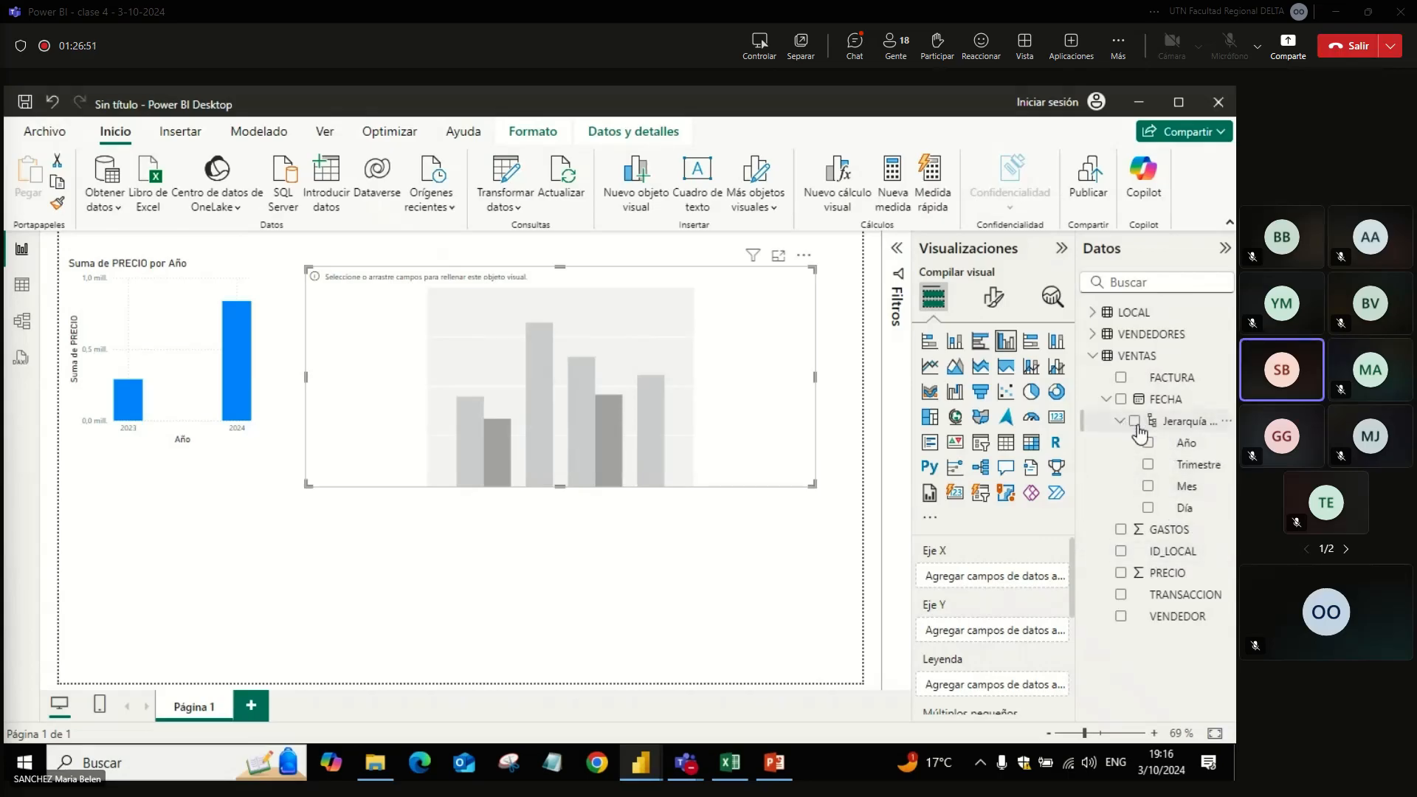
# Step: Fill the new chart with Mes on the X axis, the sum of PRECIO on the Y axis, and Año as legend
pyautogui.click(1148, 486)
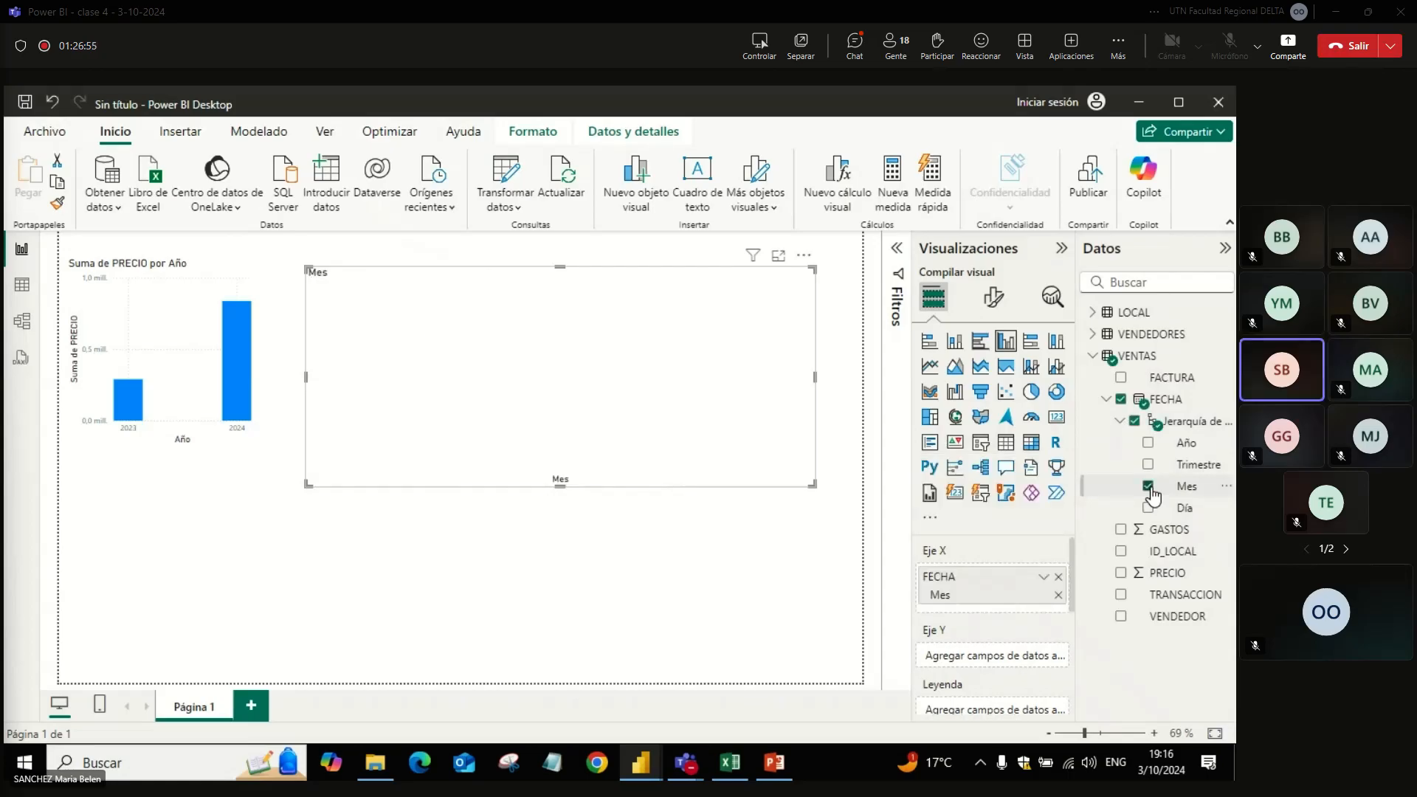
pyautogui.click(1122, 576)
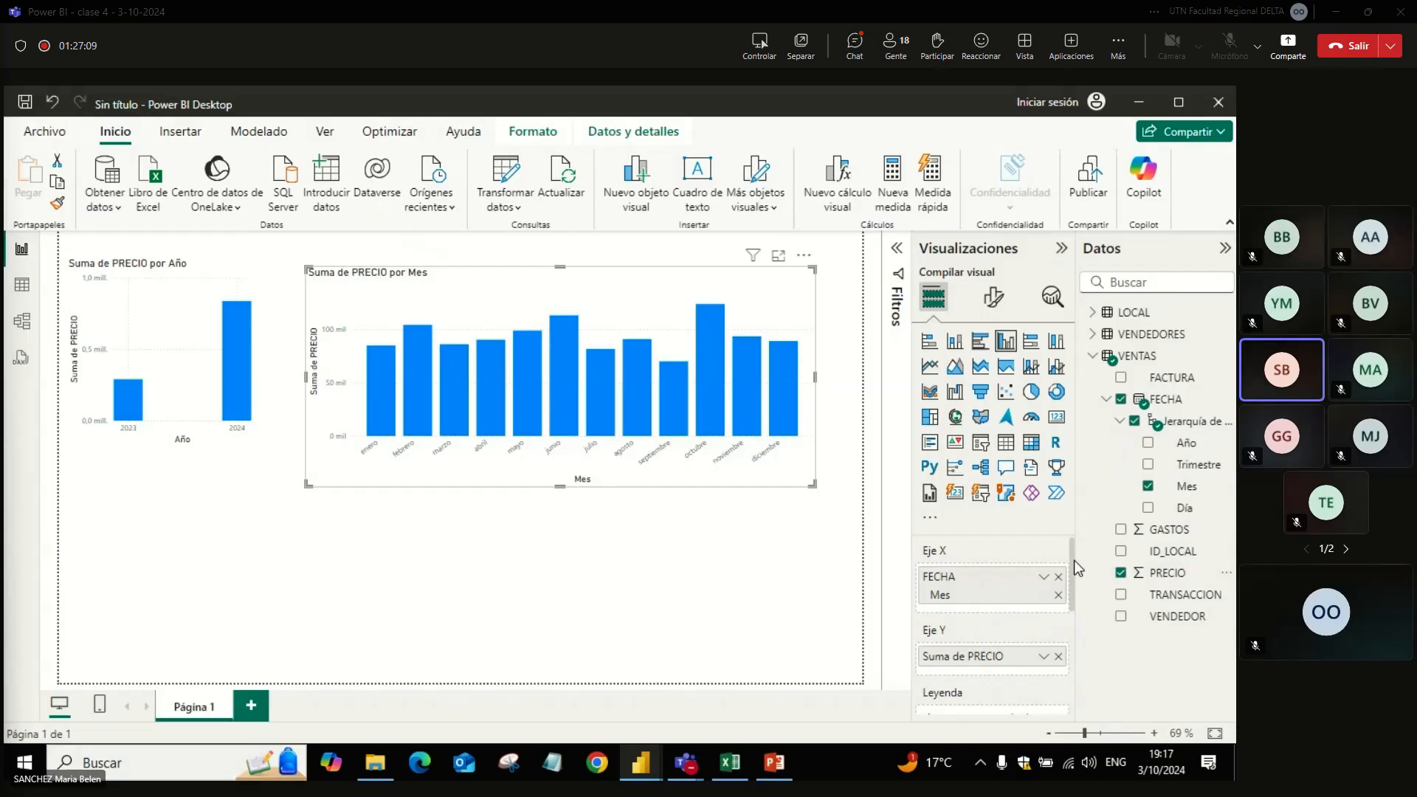
pyautogui.moveTo(1074, 560); pyautogui.dragTo(1074, 586)
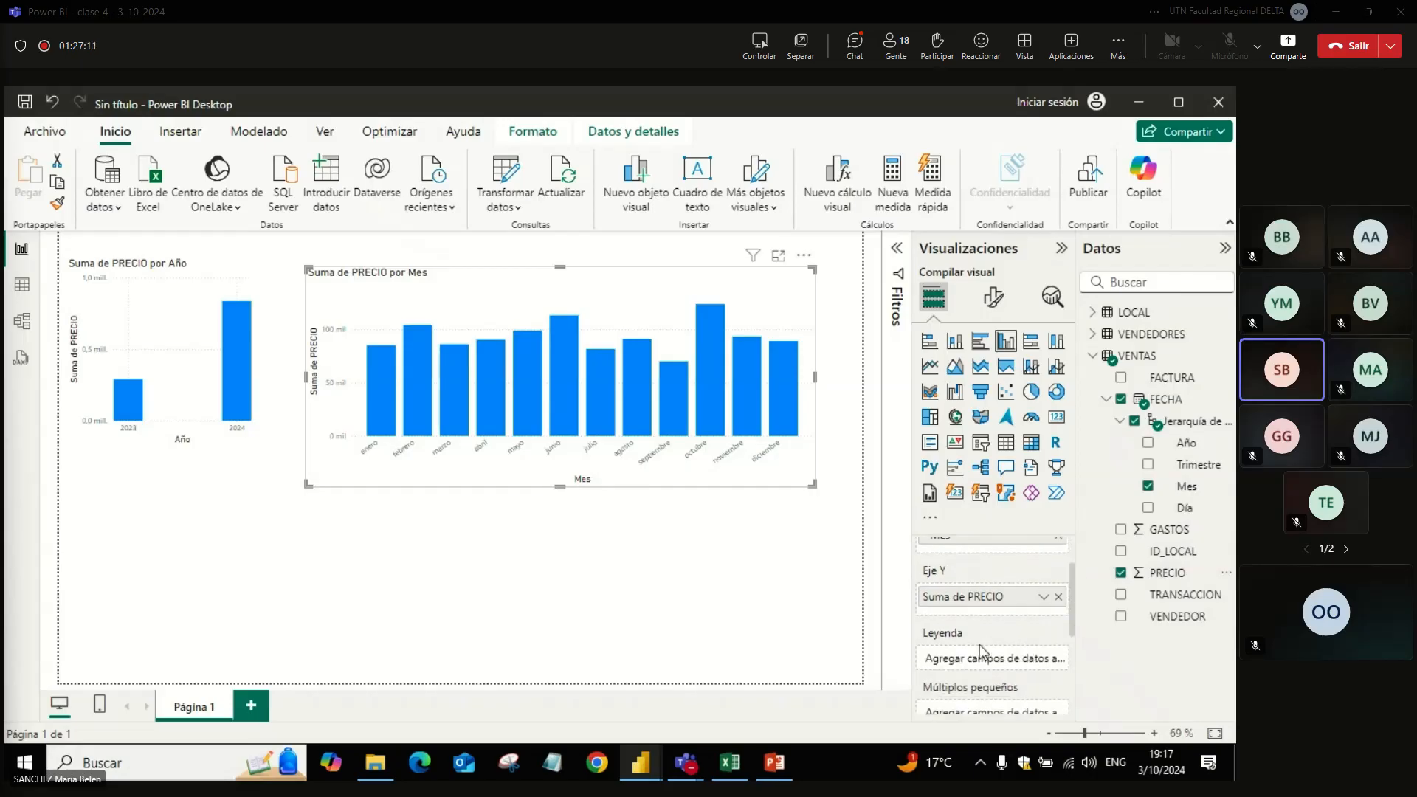
pyautogui.moveTo(1201, 447); pyautogui.dragTo(1053, 666)
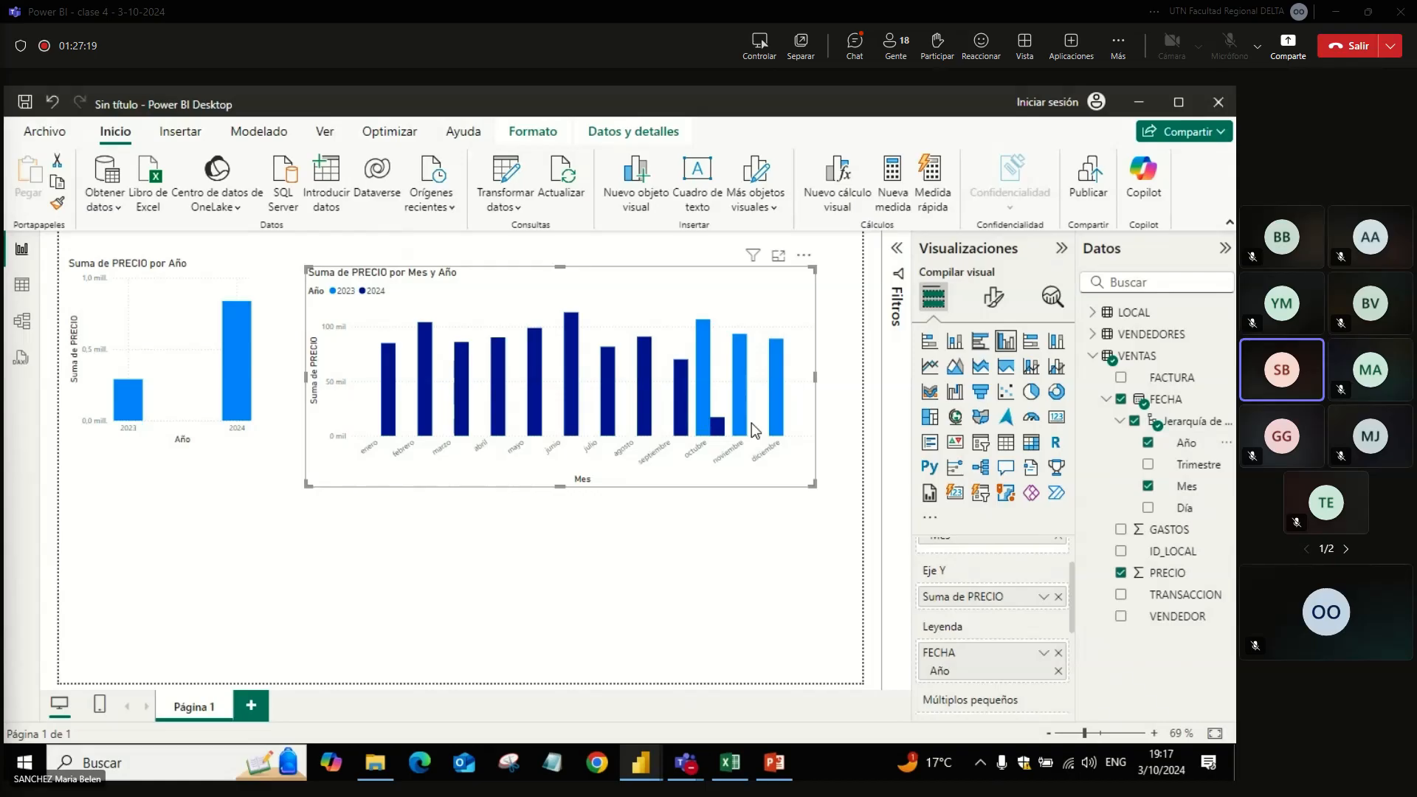
# Step: Sort the monthly chart's legend by Año in descending order, and order its month axis descending
pyautogui.moveTo(774, 425)
pyautogui.click(805, 255)
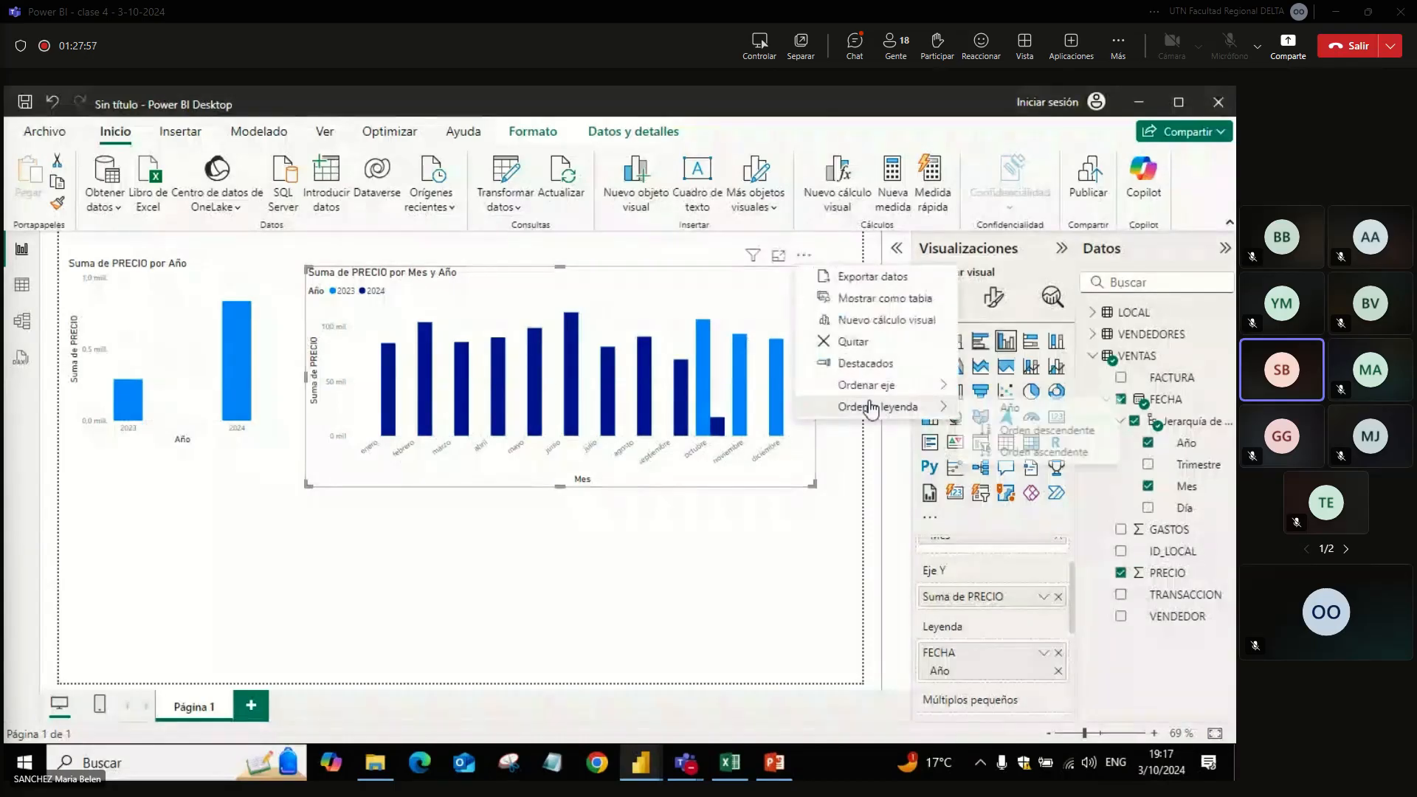
pyautogui.moveTo(871, 408)
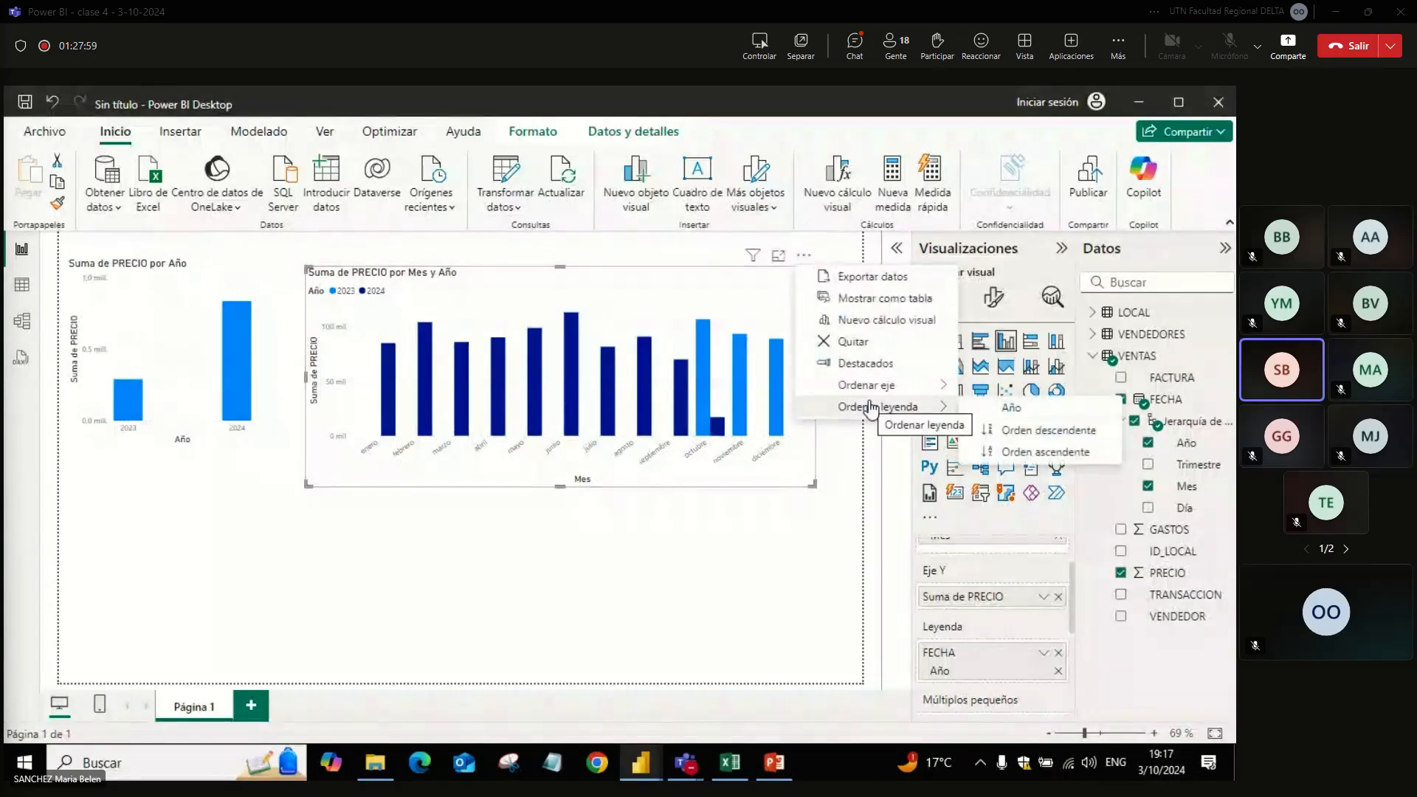
pyautogui.click(1022, 430)
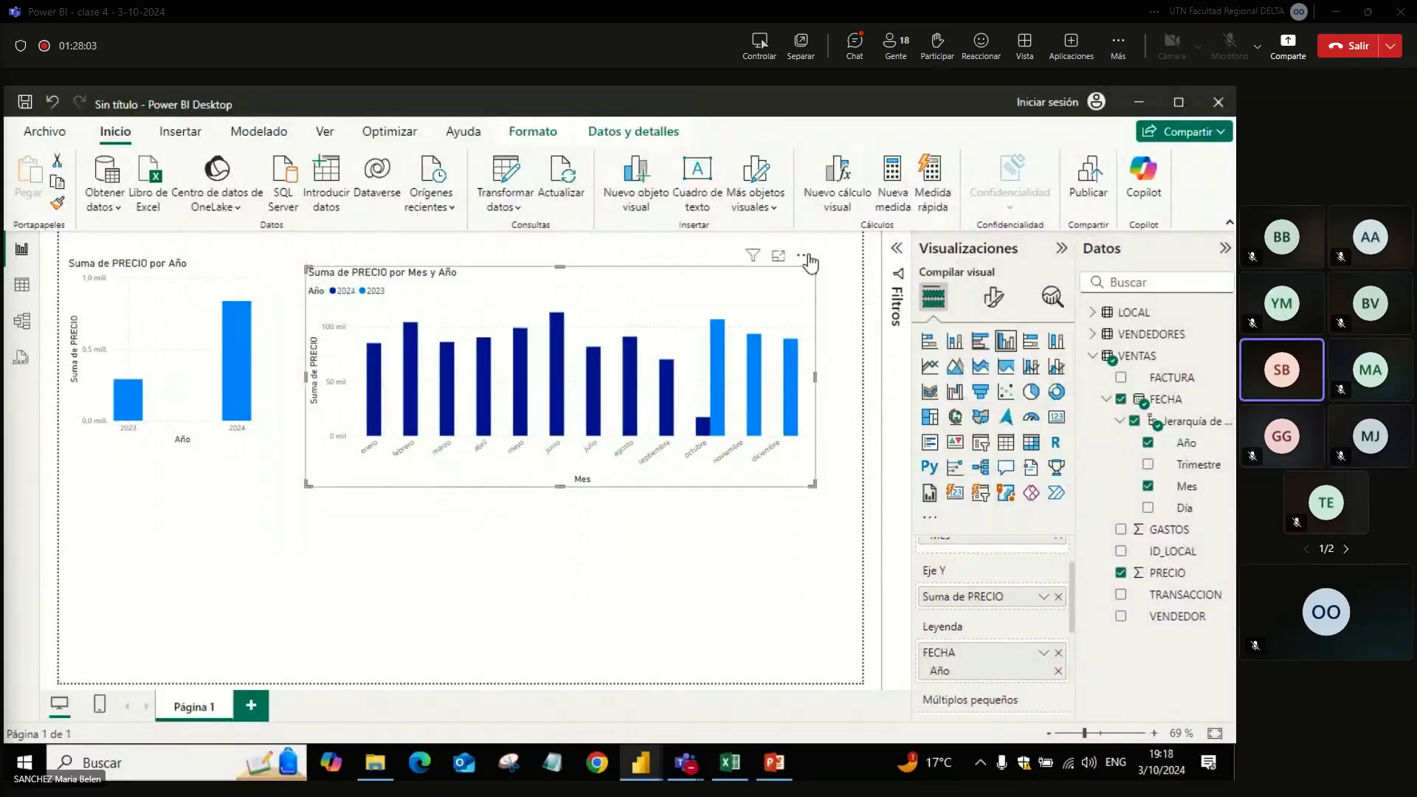
pyautogui.click(803, 254)
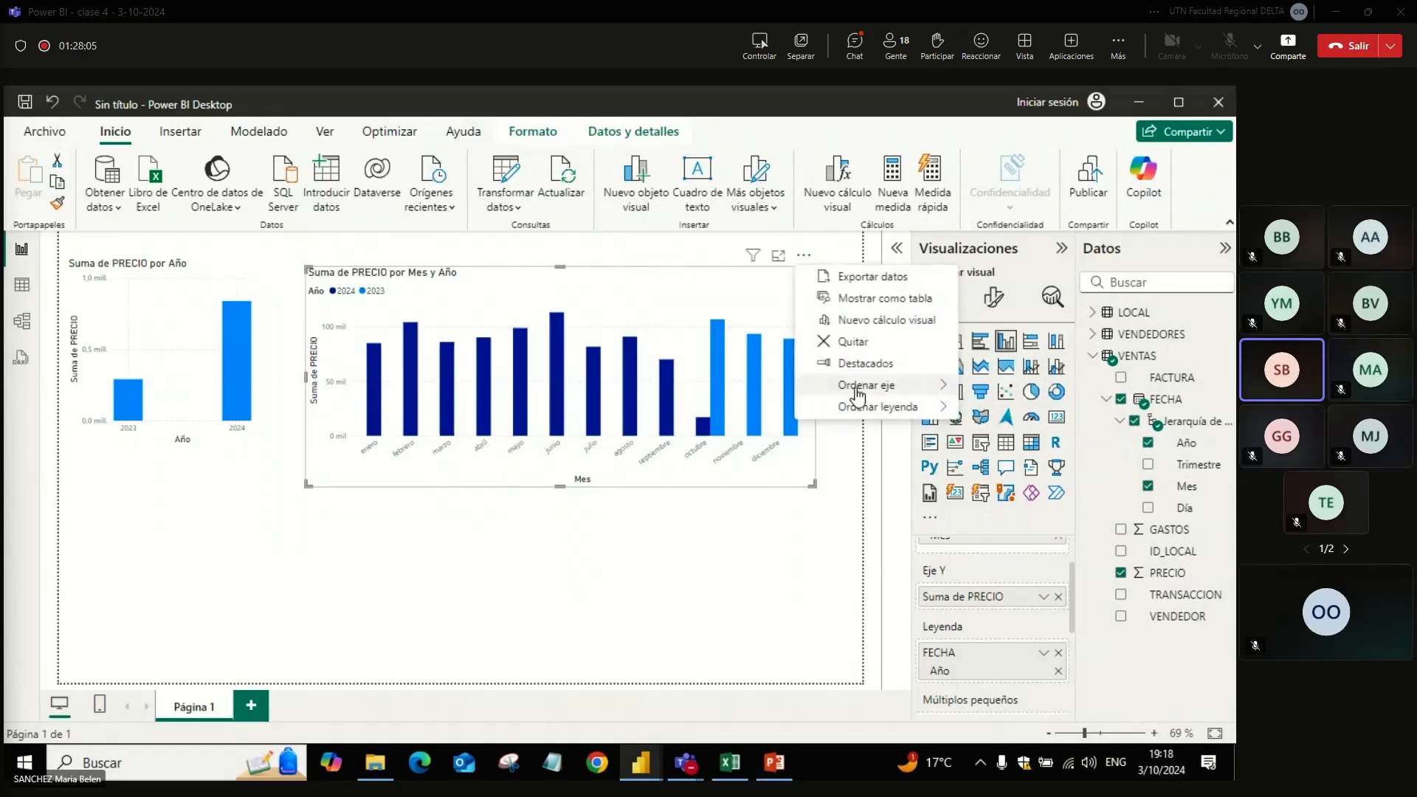
pyautogui.moveTo(871, 385)
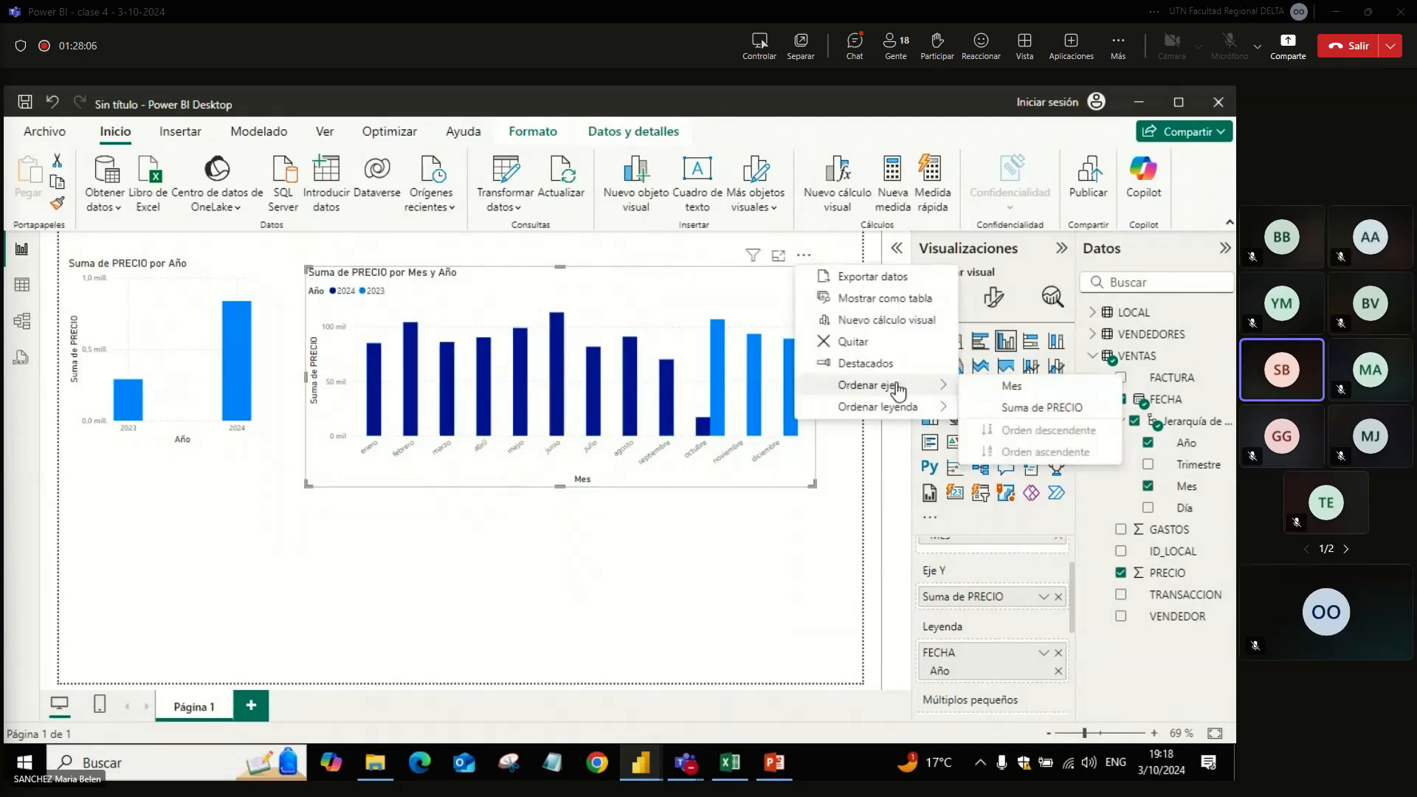
pyautogui.click(1011, 409)
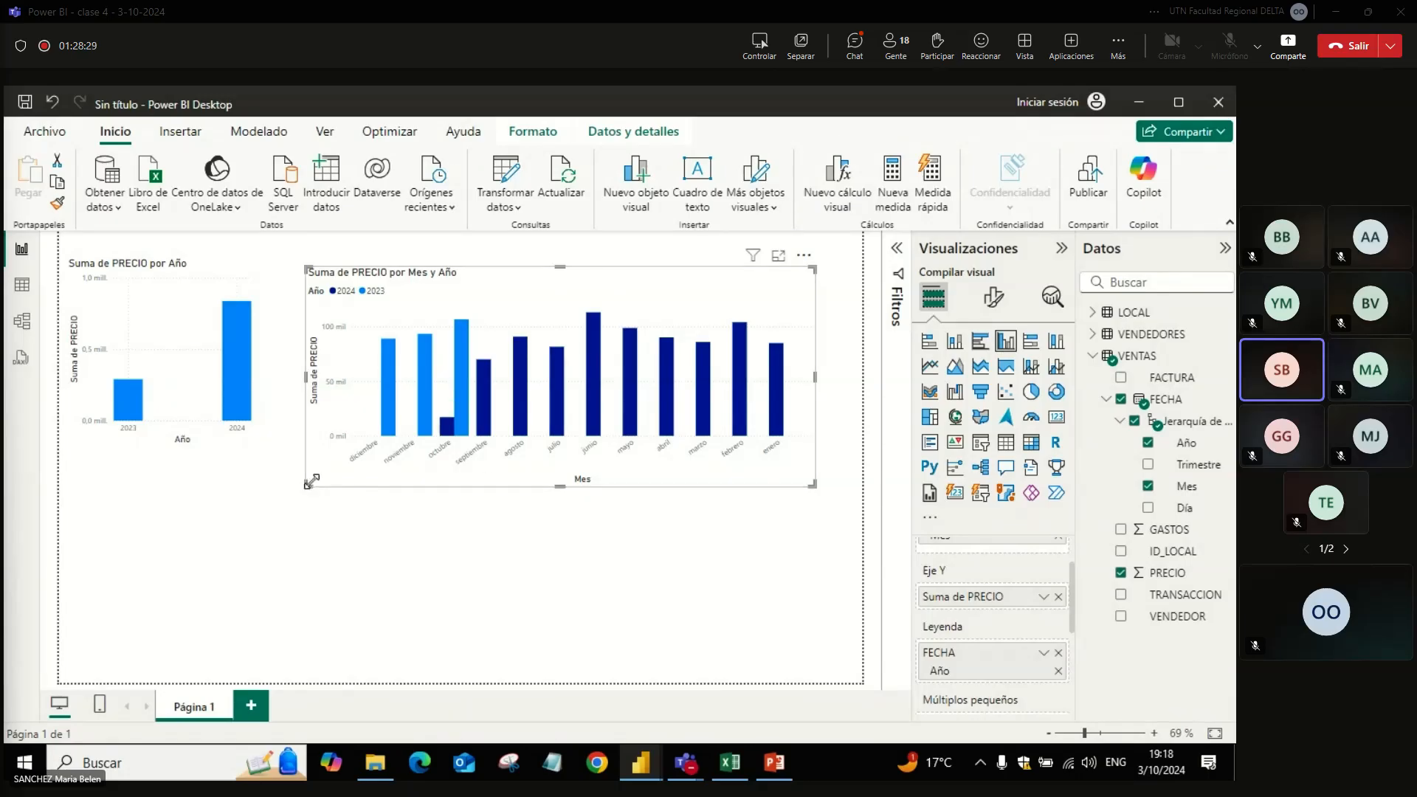
# Step: Shrink the monthly chart slightly from its lower-left corner, and collapse the VENTAS table's field list
pyautogui.moveTo(310, 484); pyautogui.dragTo(321, 446)
pyautogui.click(334, 516)
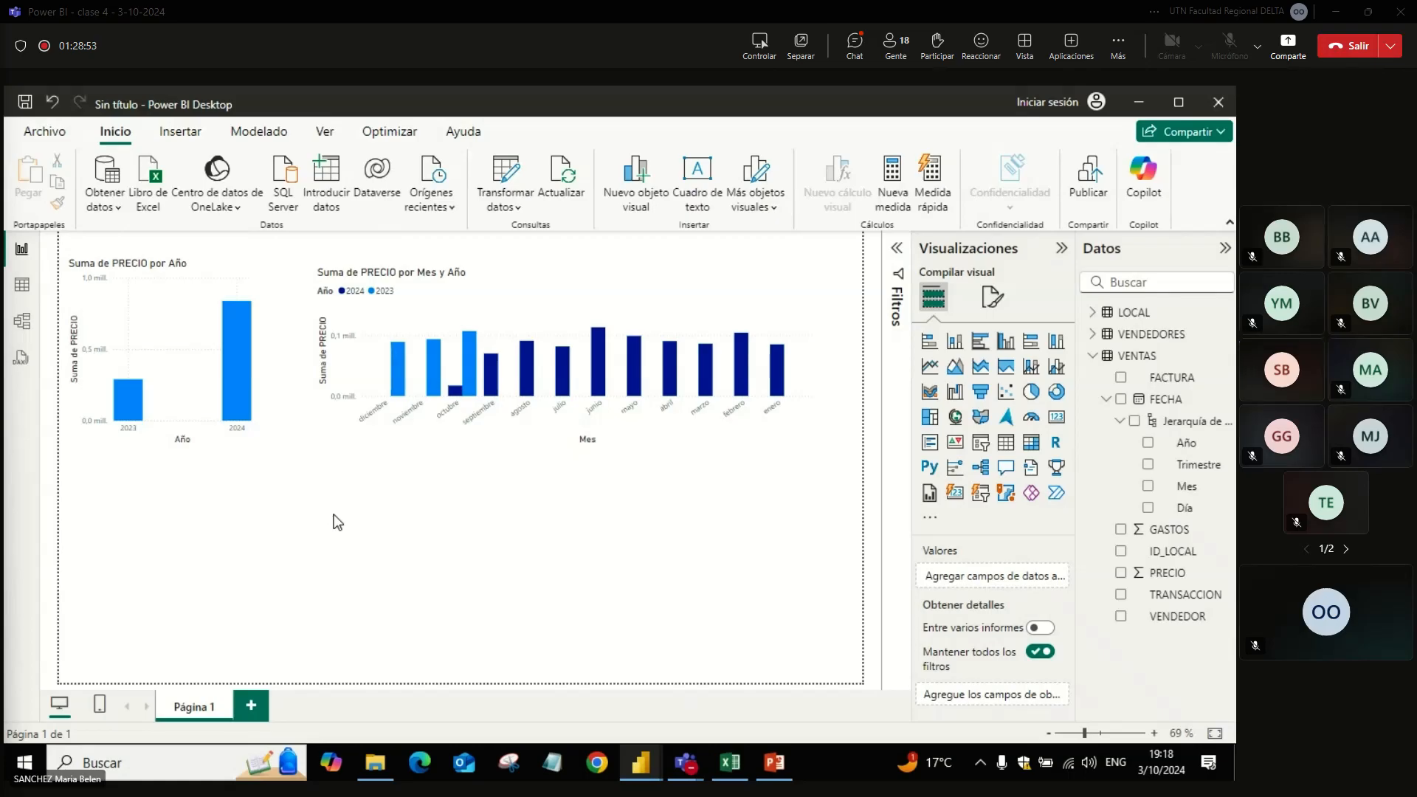
pyautogui.click(1093, 356)
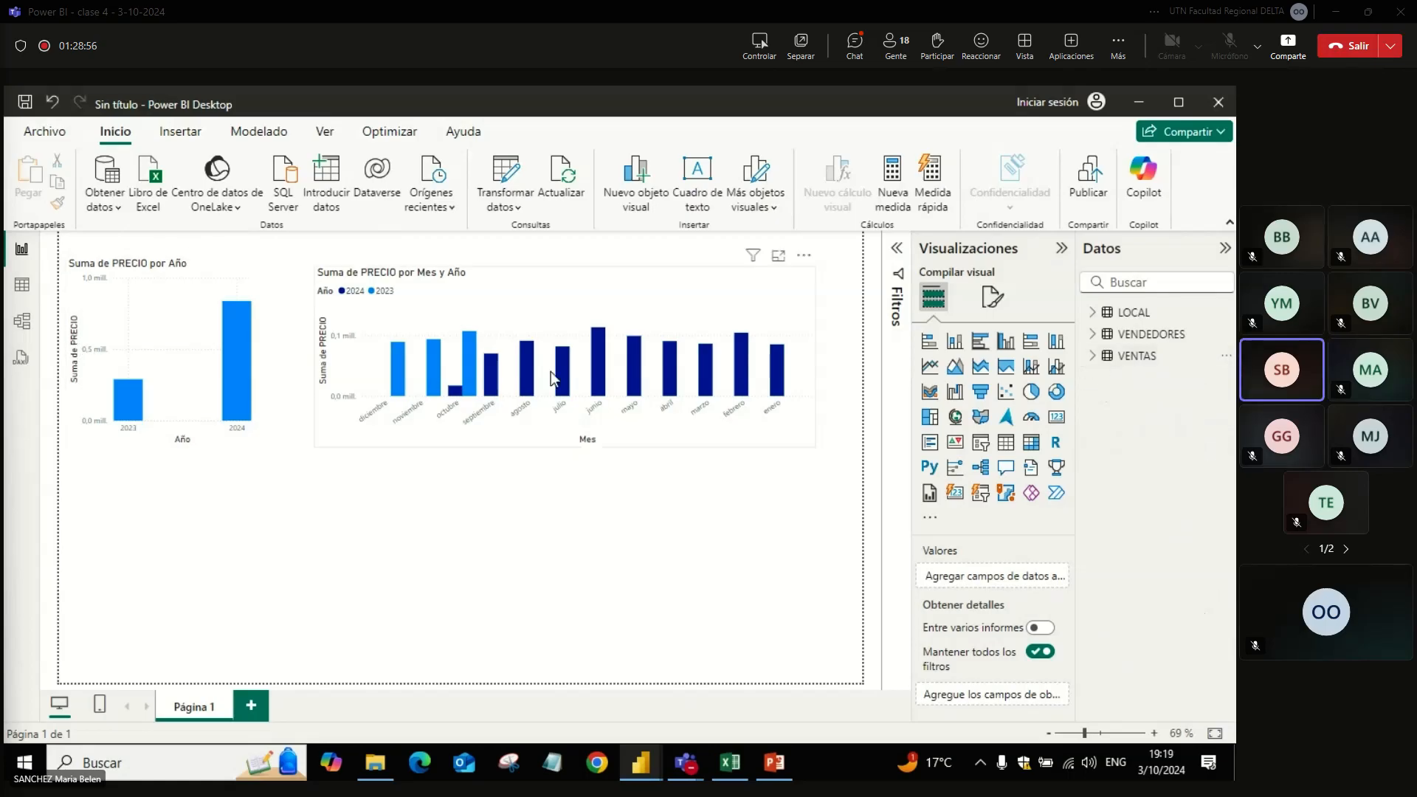
# Step: Open the model view, collapse the properties pane, and space the LOCAL and VENTAS tables further apart
pyautogui.click(15, 331)
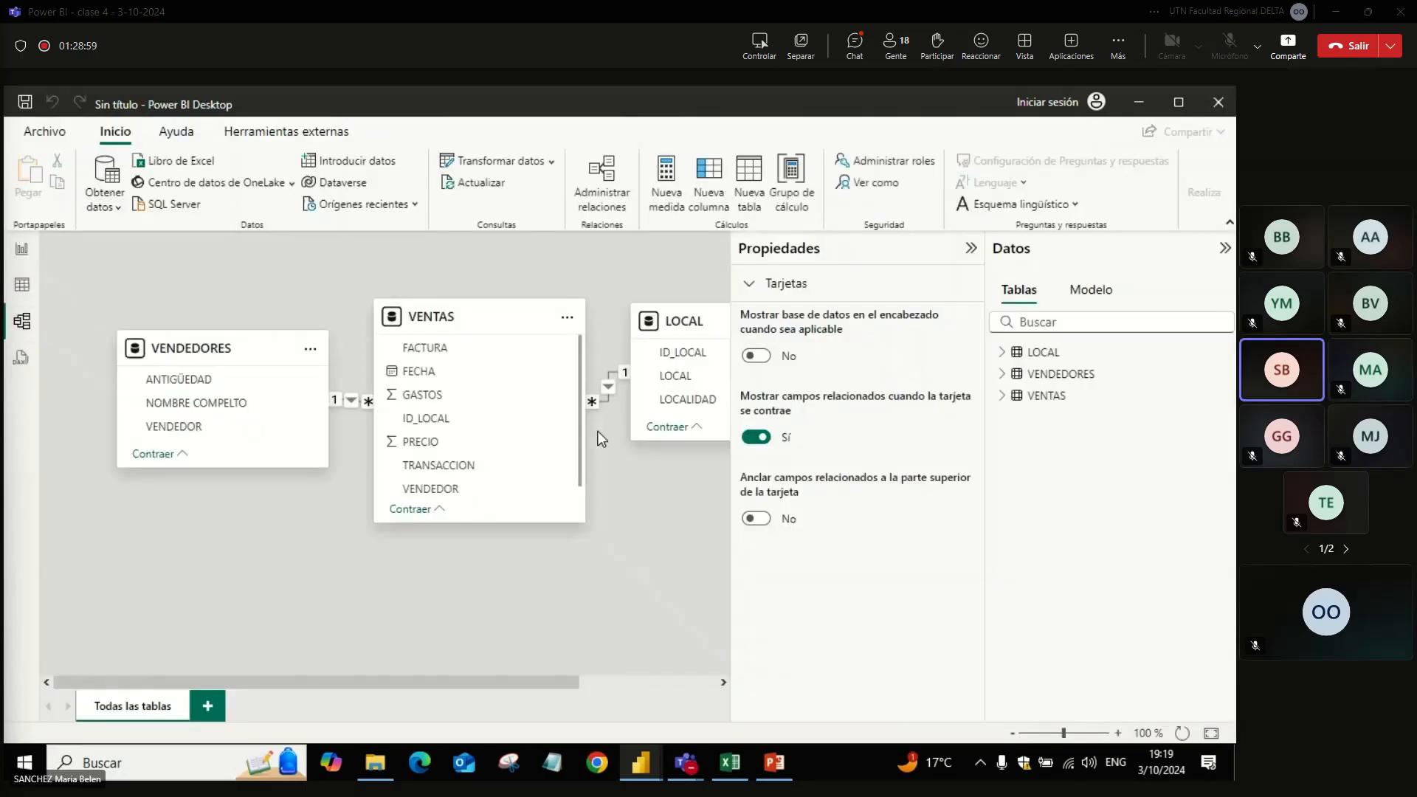
pyautogui.click(970, 248)
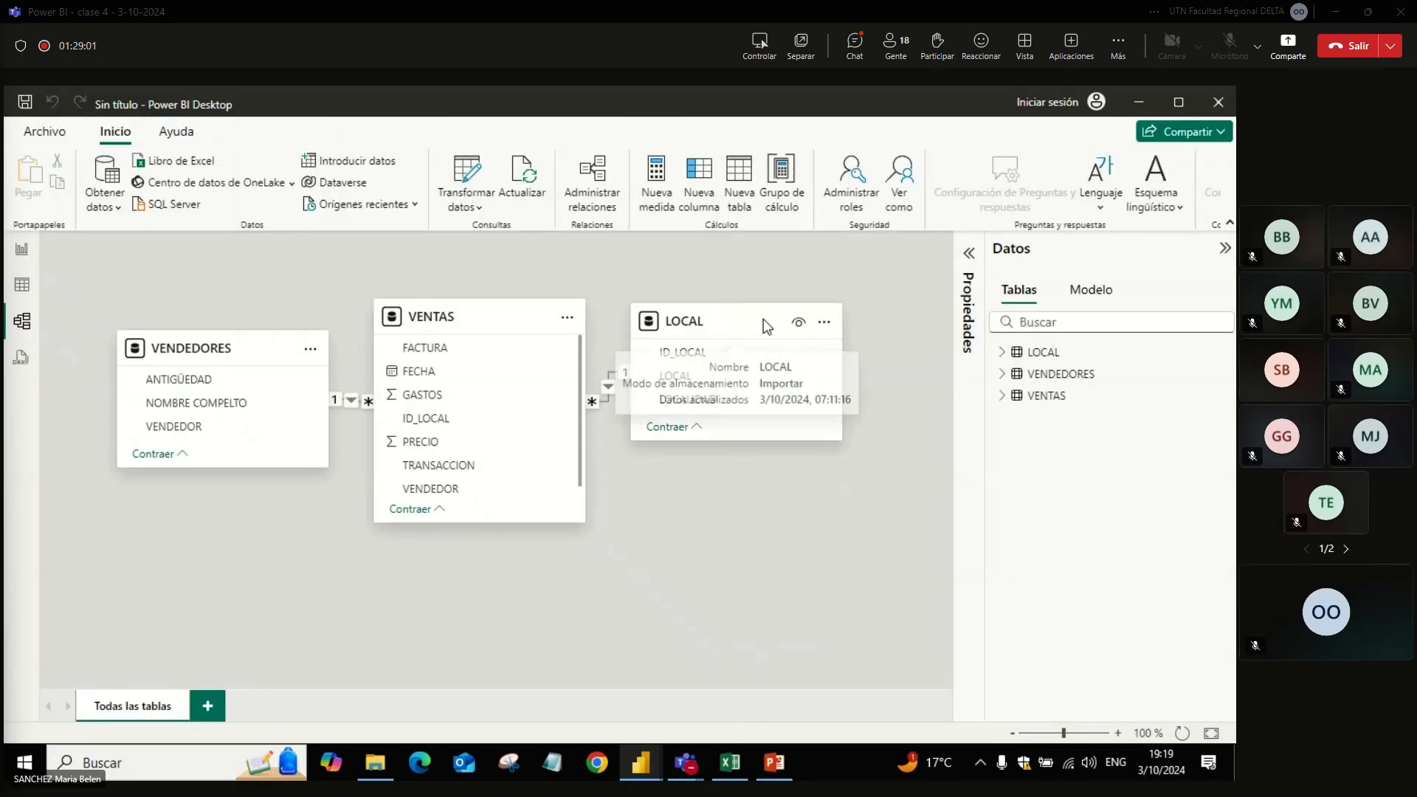
pyautogui.moveTo(763, 319); pyautogui.dragTo(846, 314)
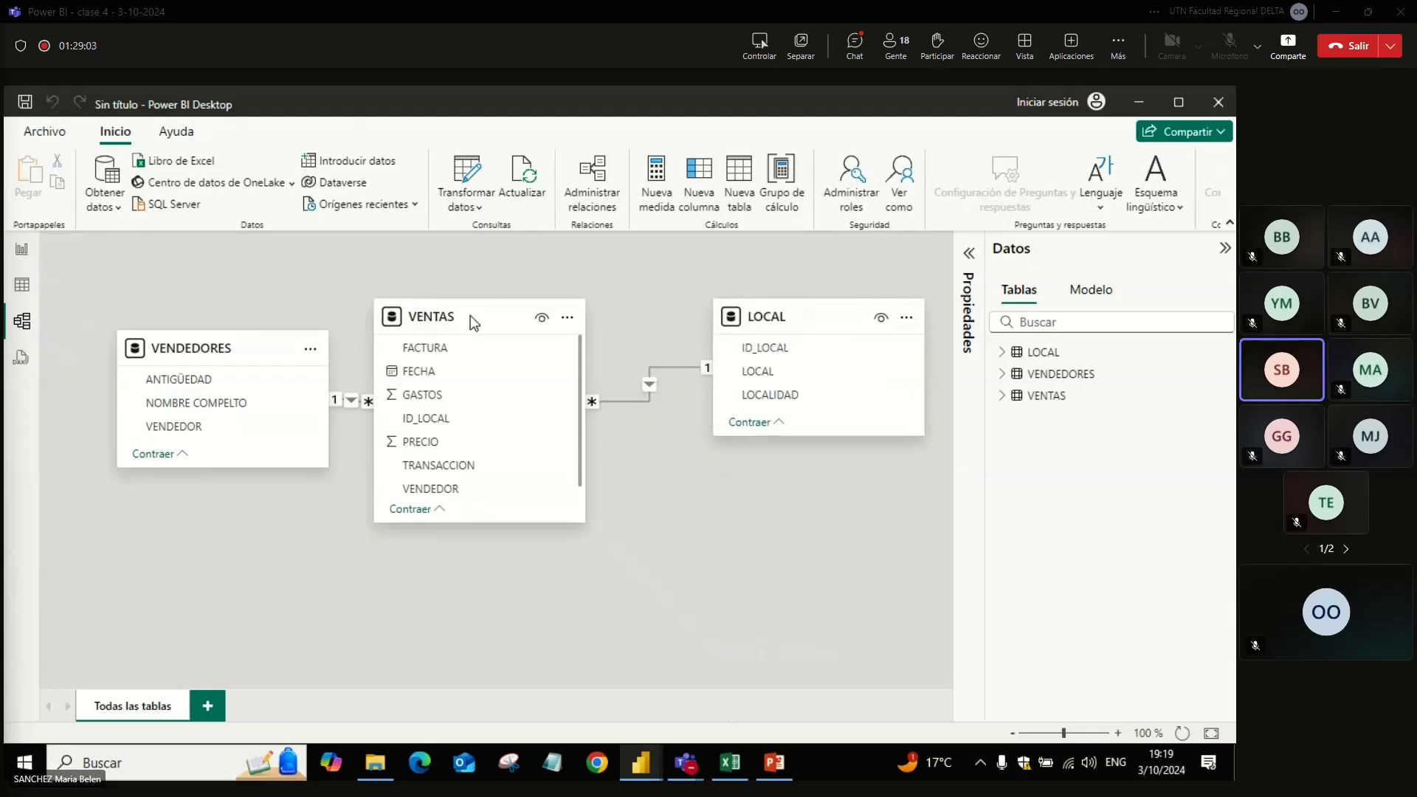
pyautogui.moveTo(471, 316); pyautogui.dragTo(504, 316)
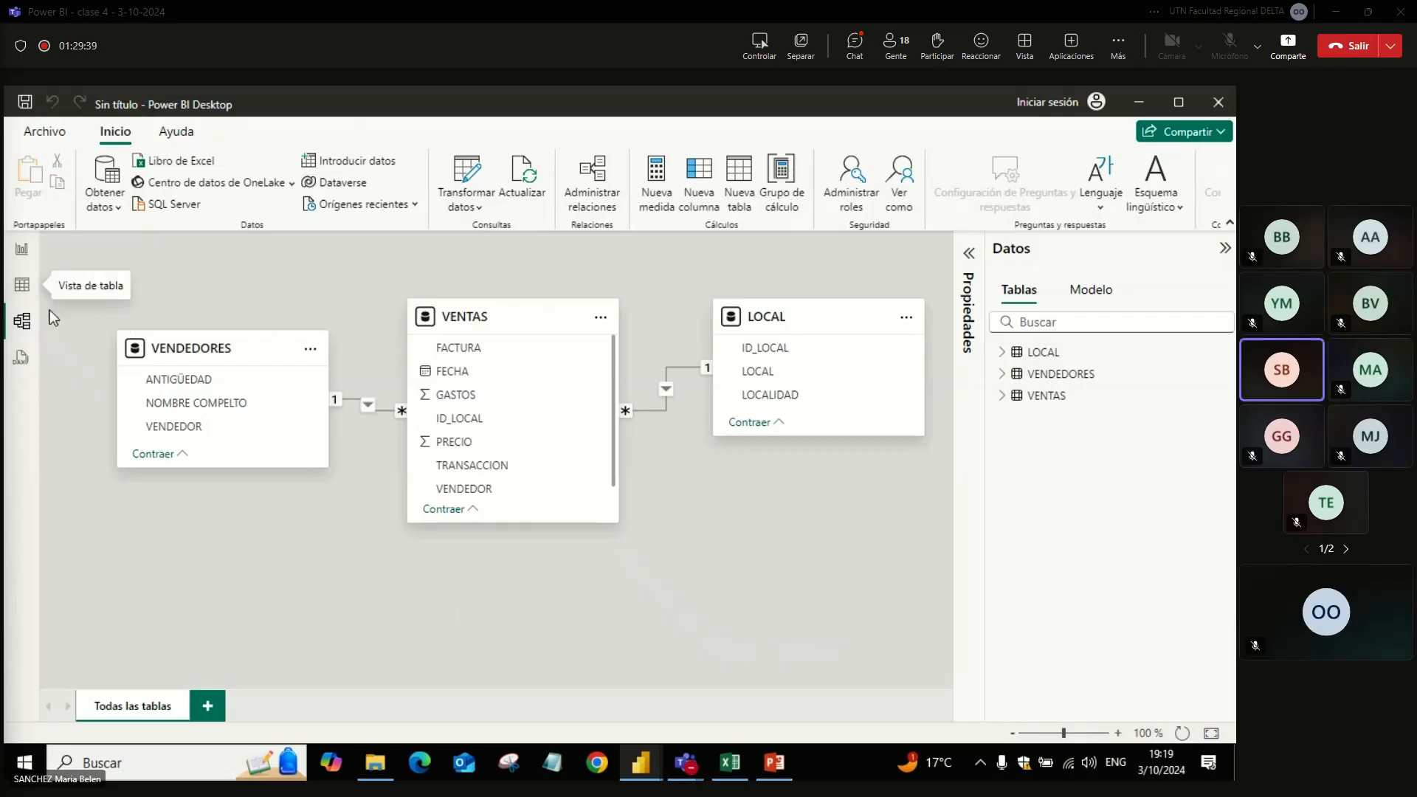
# Step: Compare the table view of the LOCAL data with the report view, and finish on the report page
pyautogui.click(21, 292)
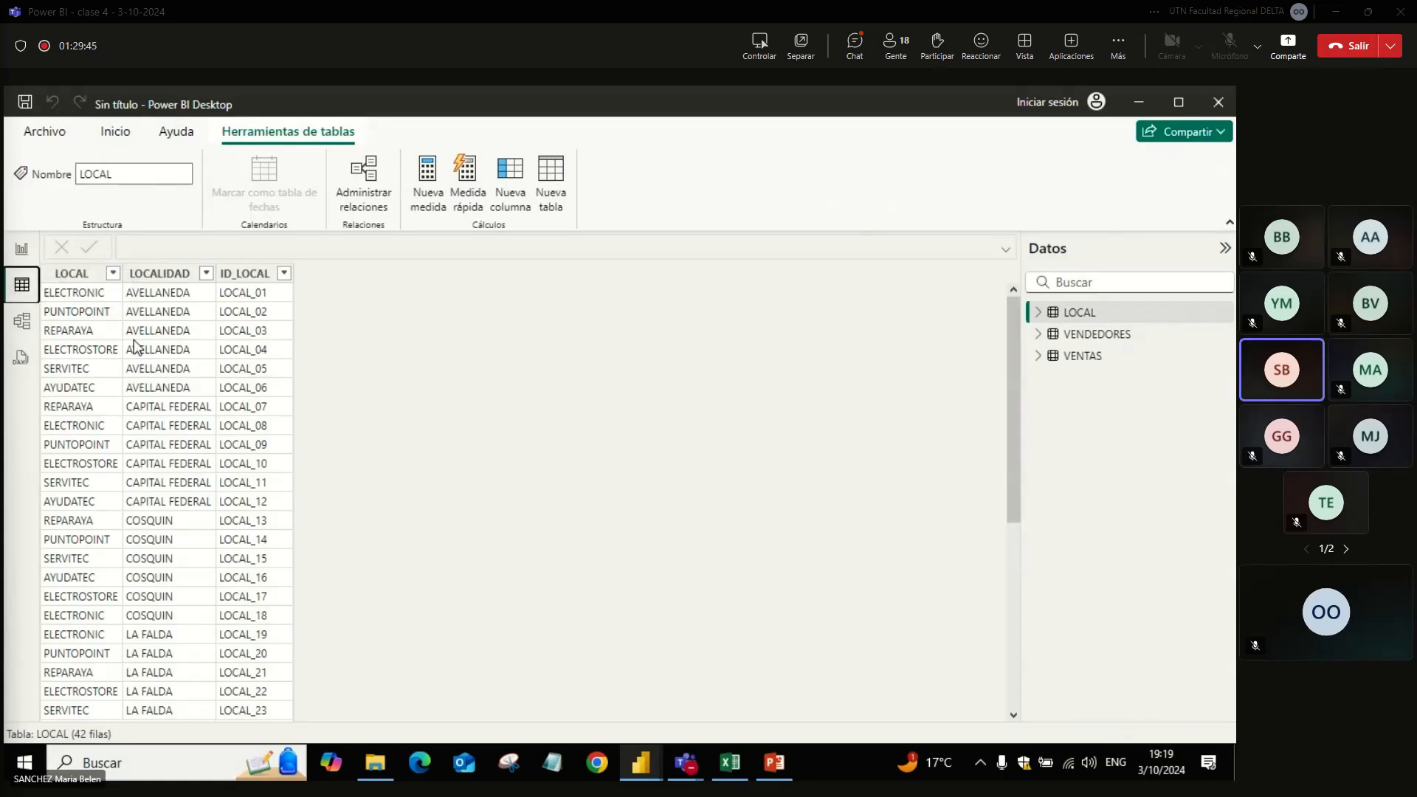
pyautogui.click(22, 255)
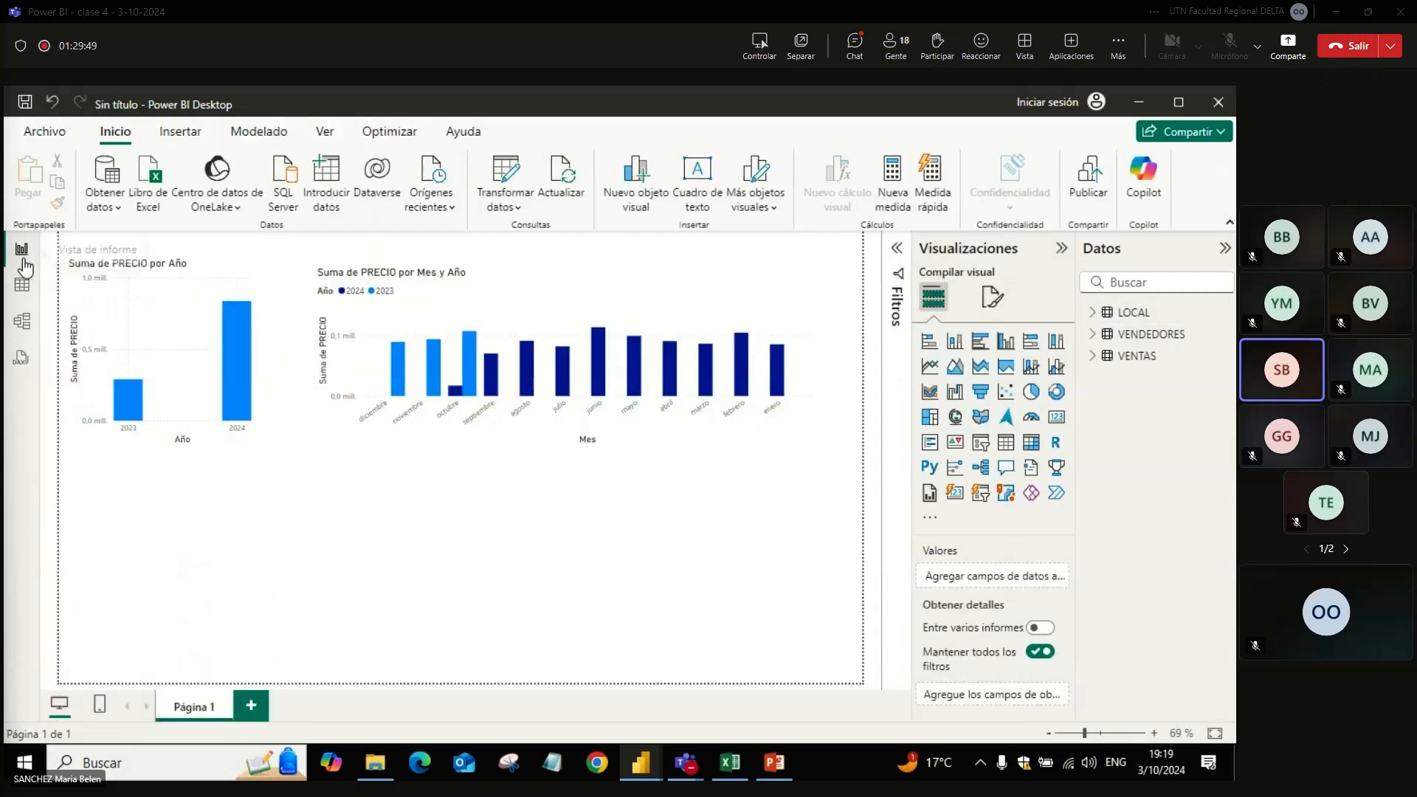
pyautogui.click(22, 290)
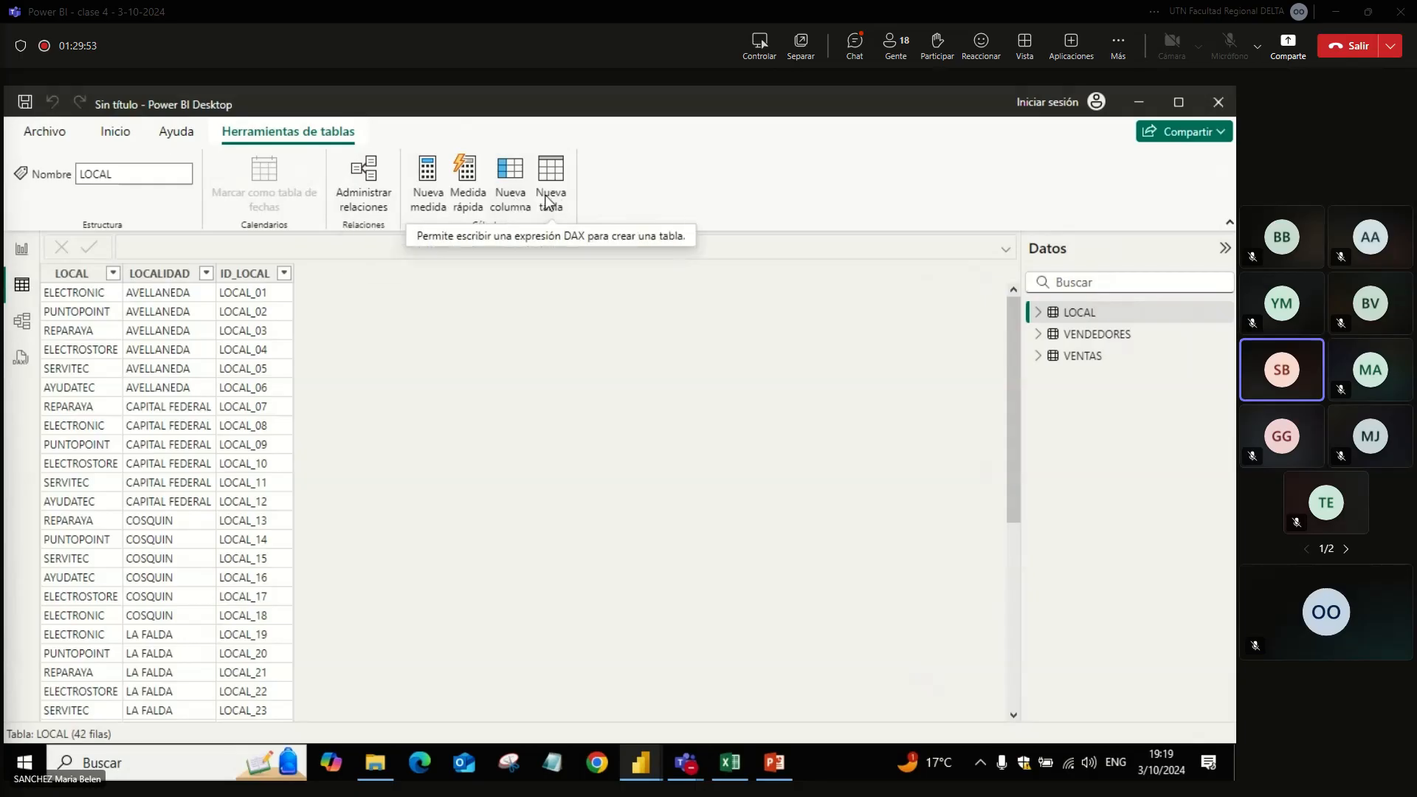
pyautogui.click(22, 250)
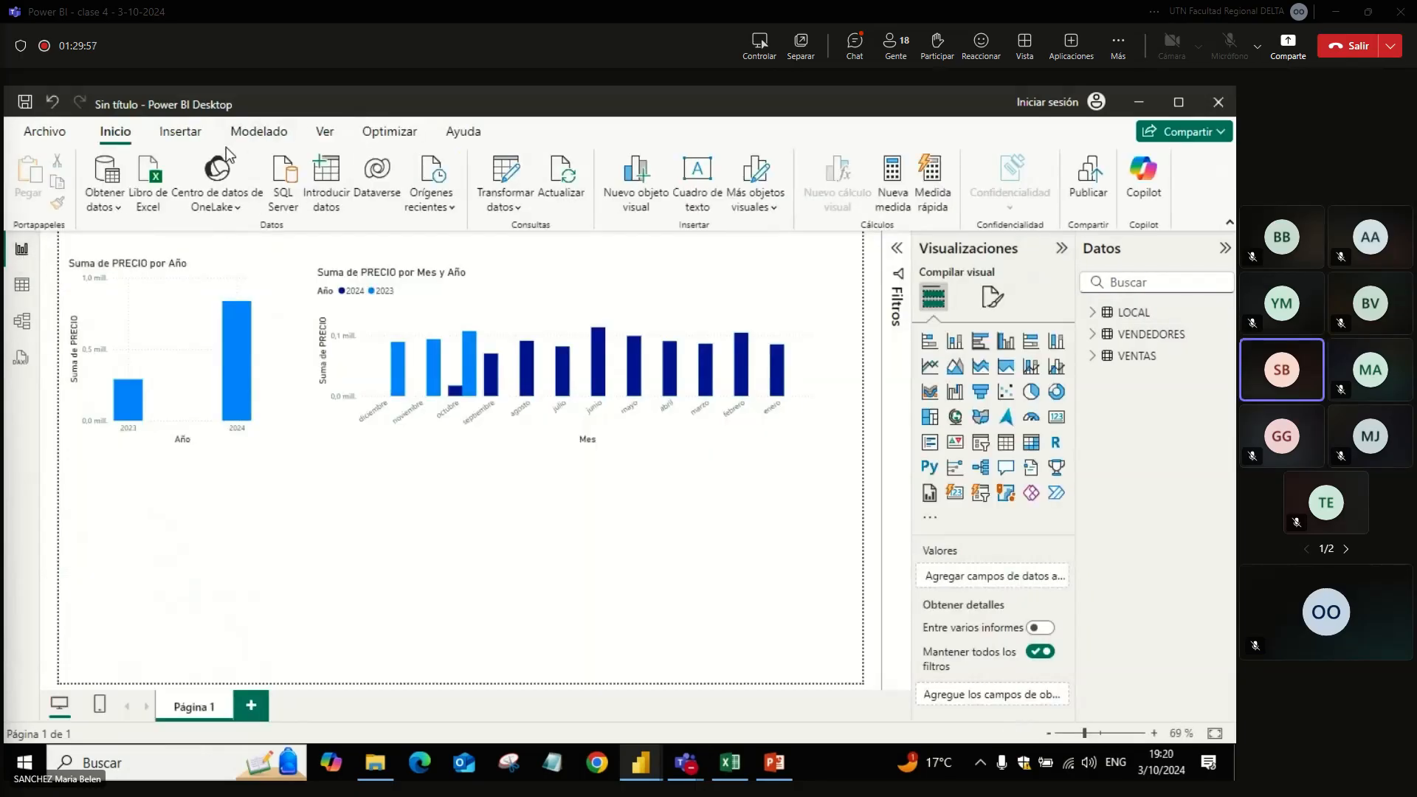
pyautogui.click(259, 137)
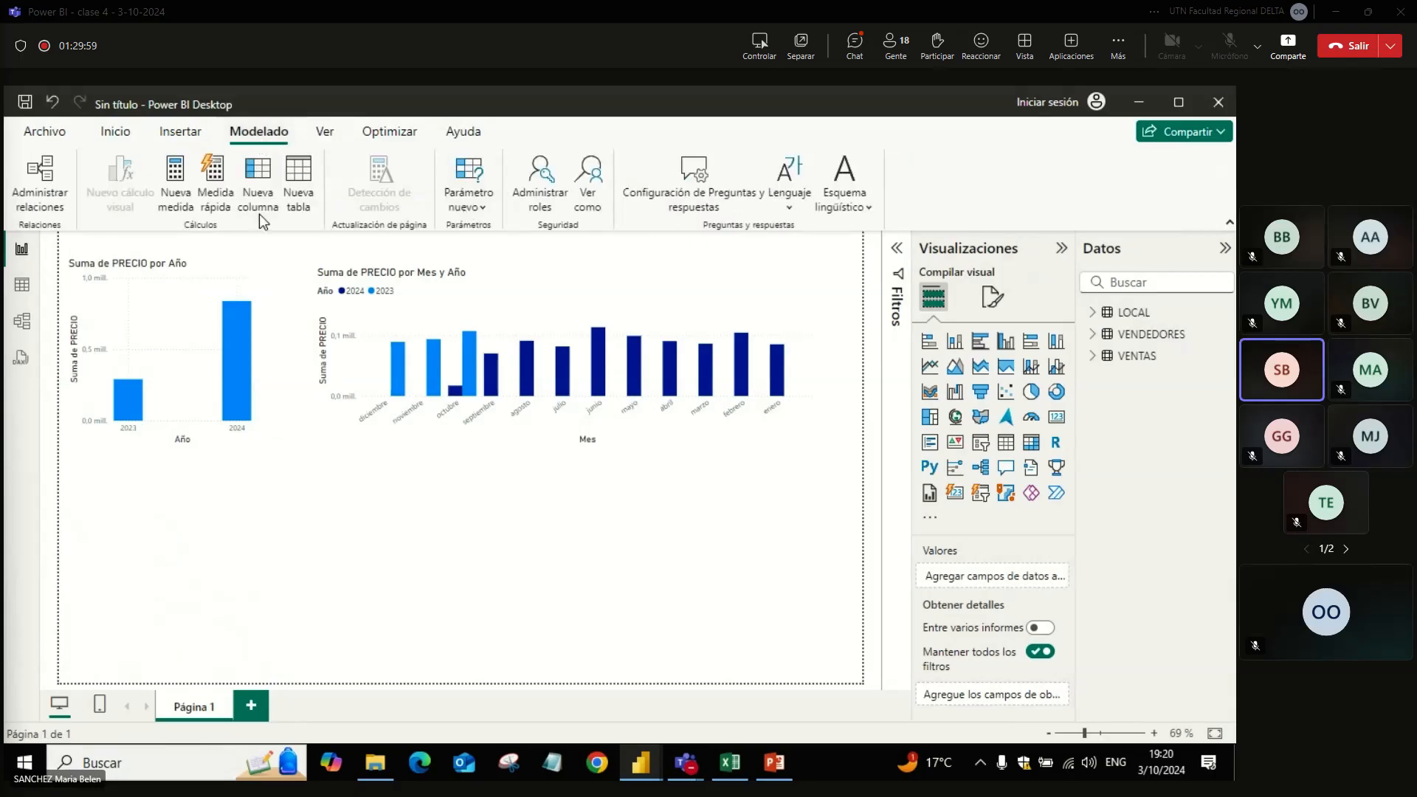
pyautogui.click(23, 285)
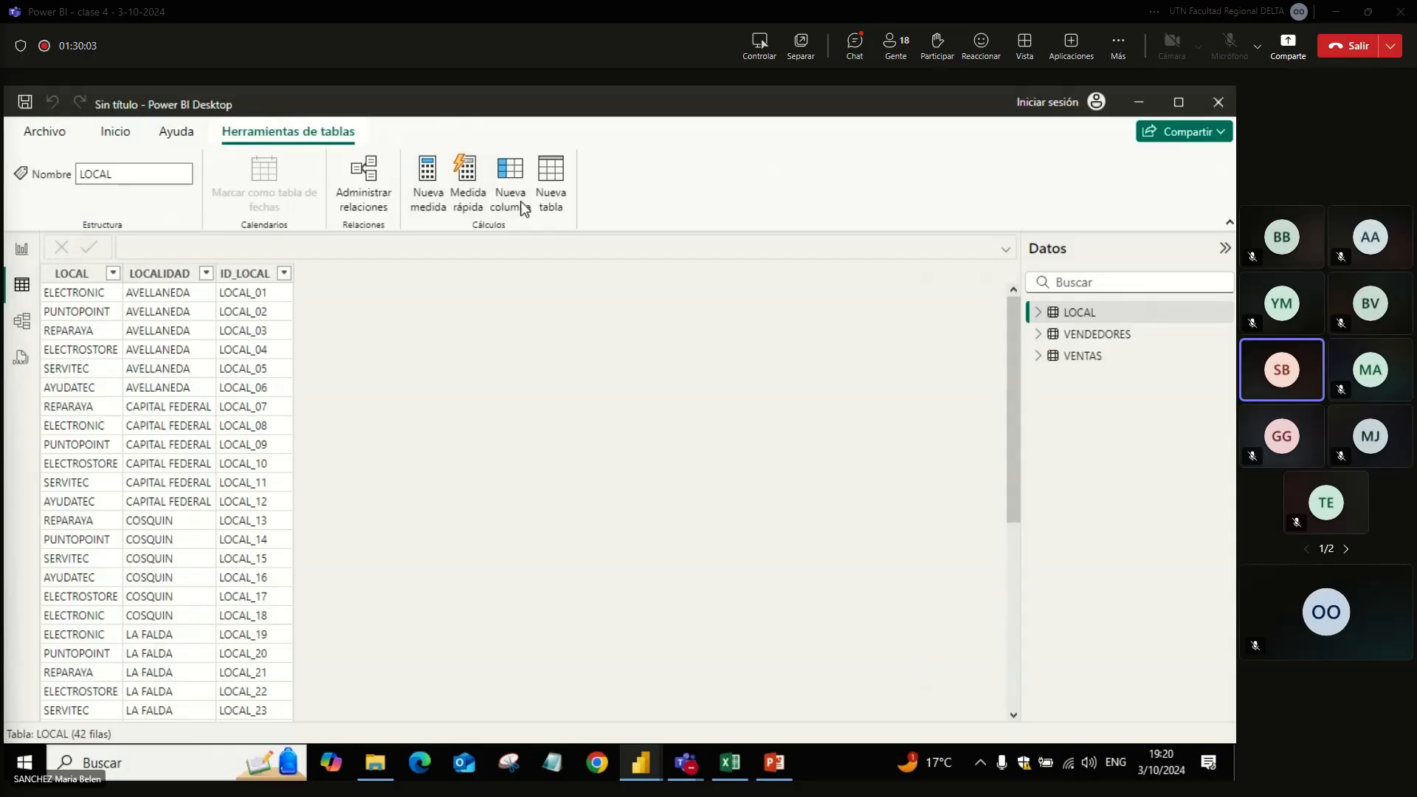
pyautogui.rightClick(1071, 308)
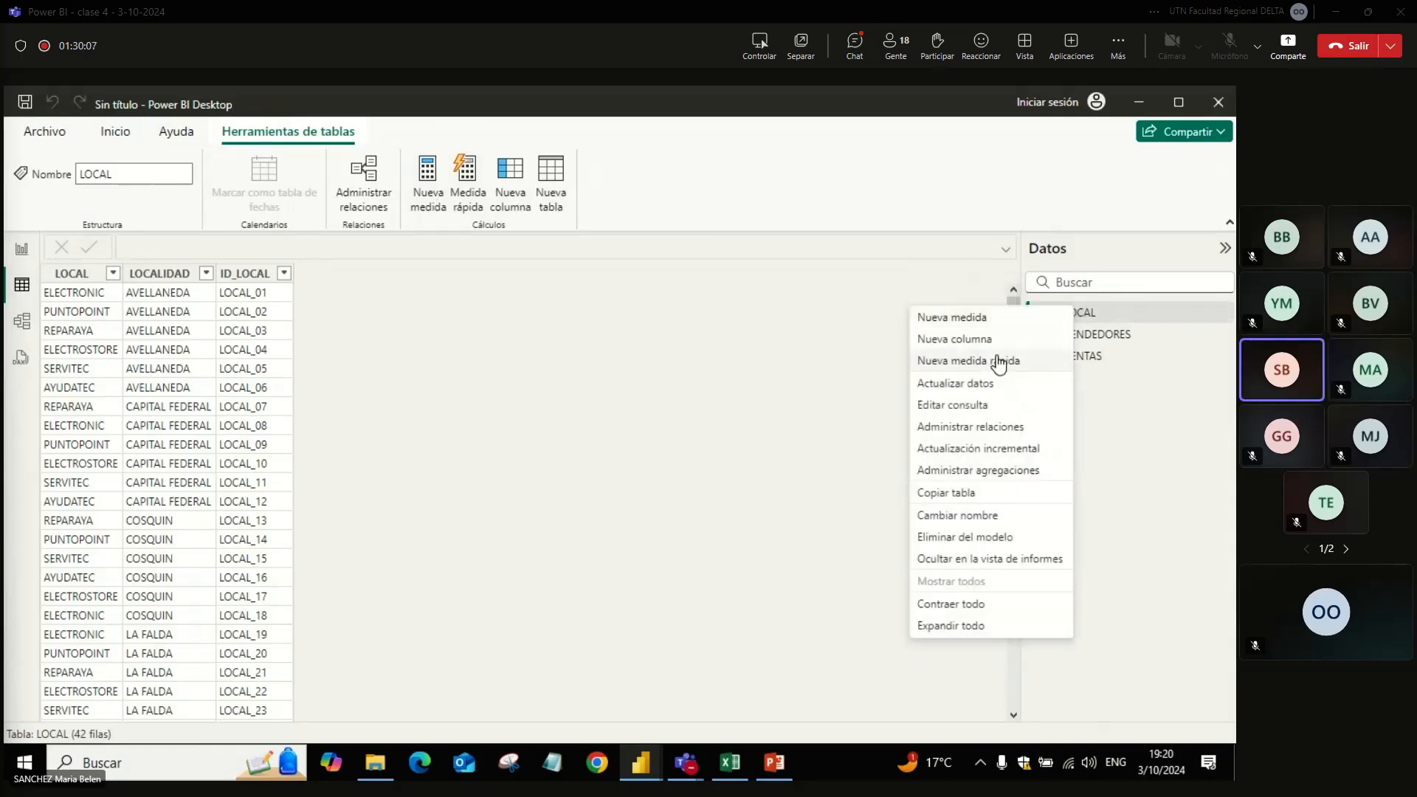
pyautogui.click(775, 458)
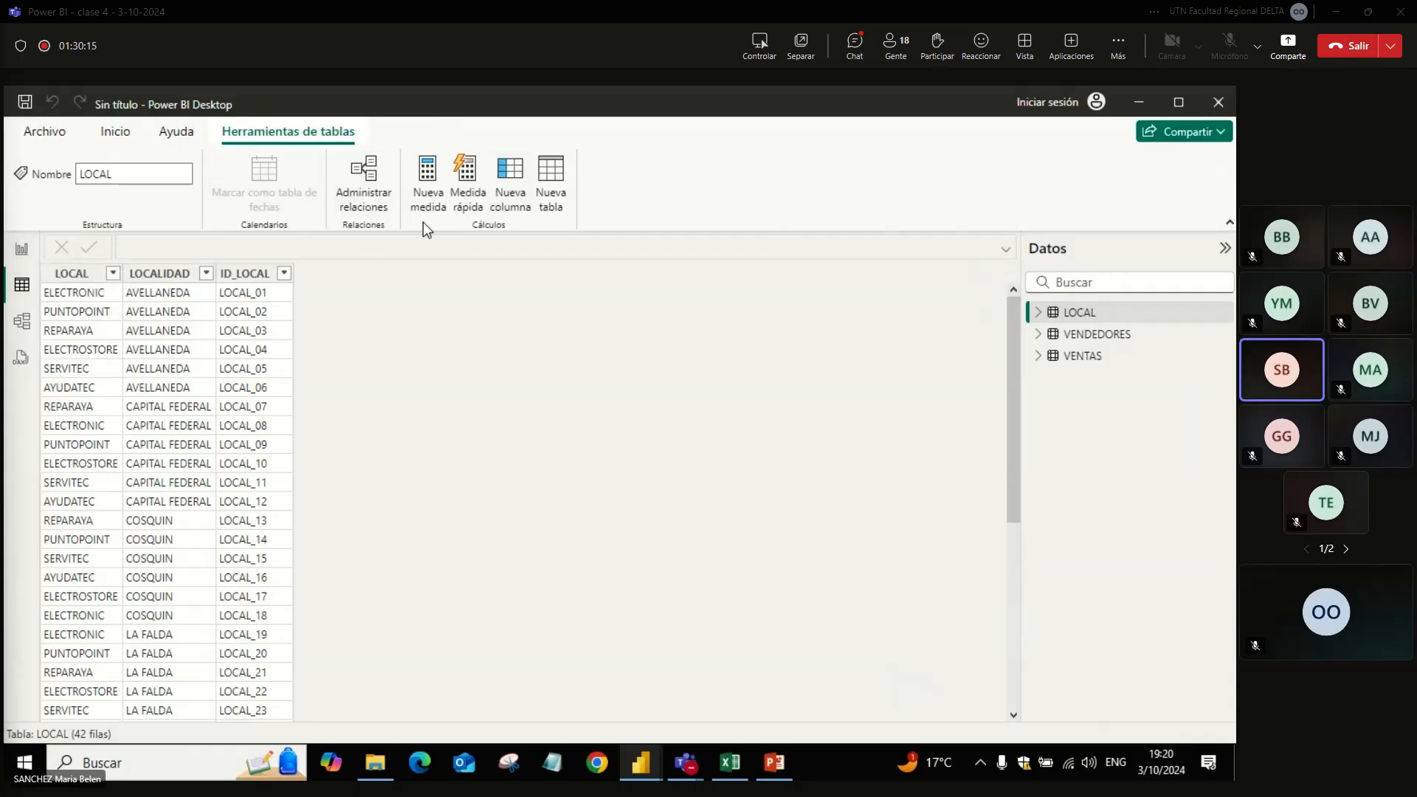
pyautogui.click(558, 193)
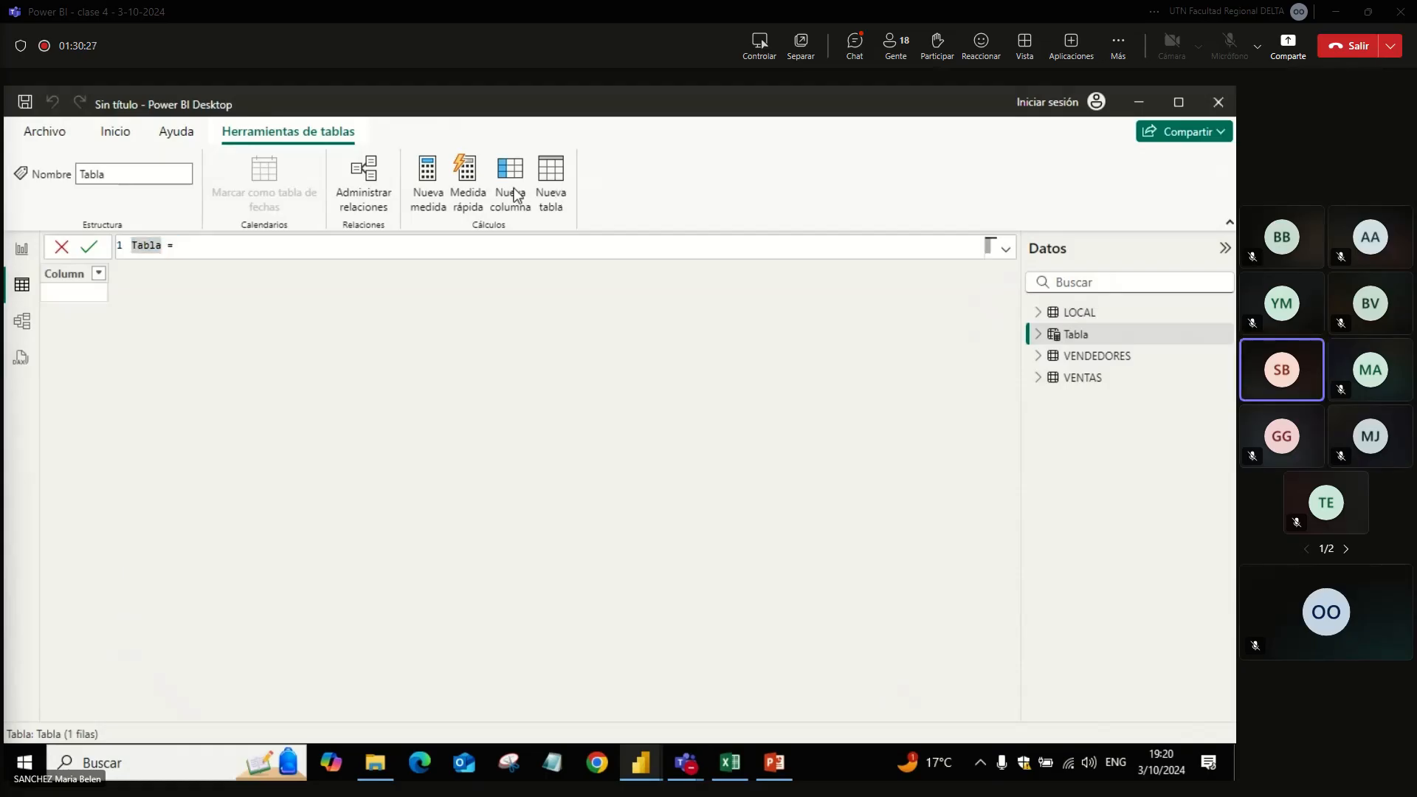
pyautogui.press('Escape')
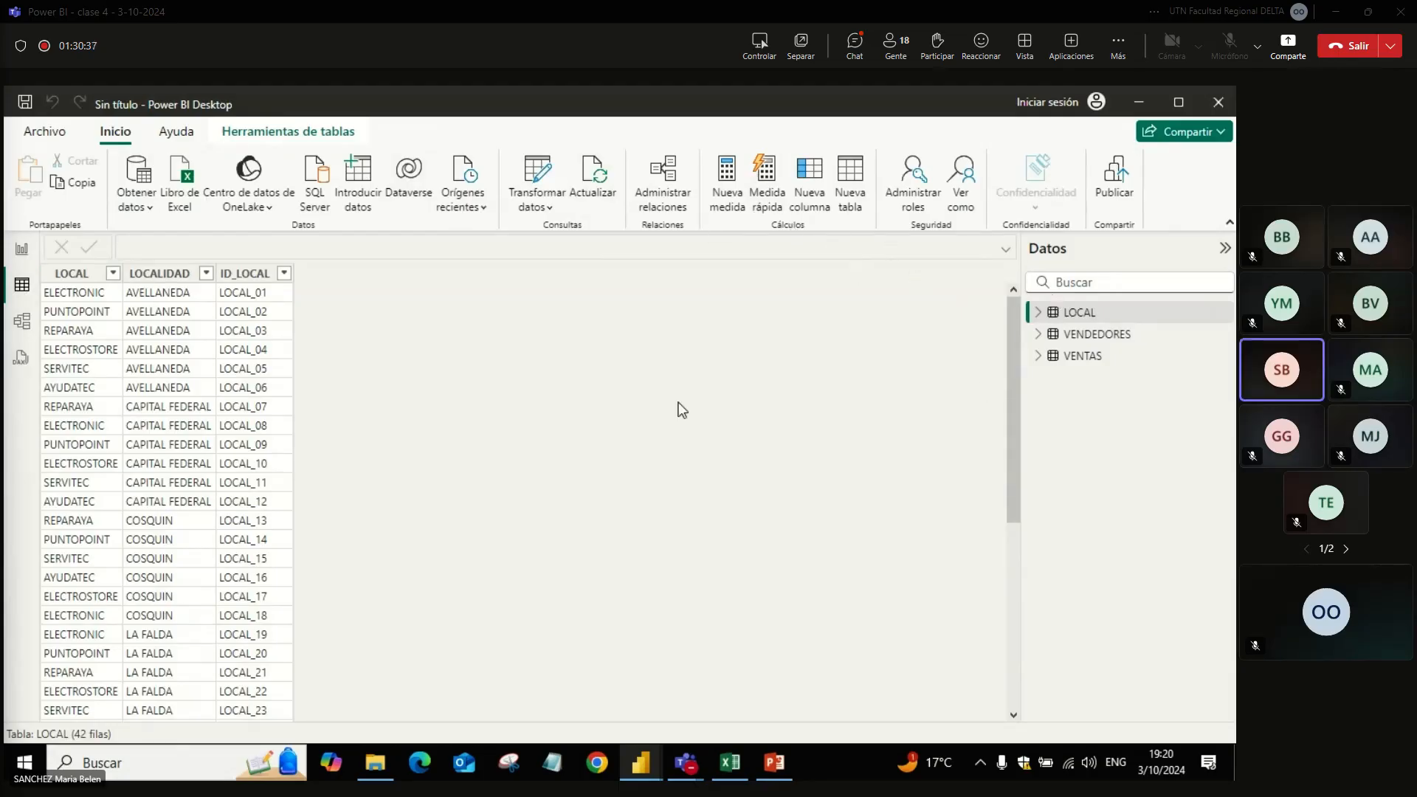
pyautogui.click(22, 254)
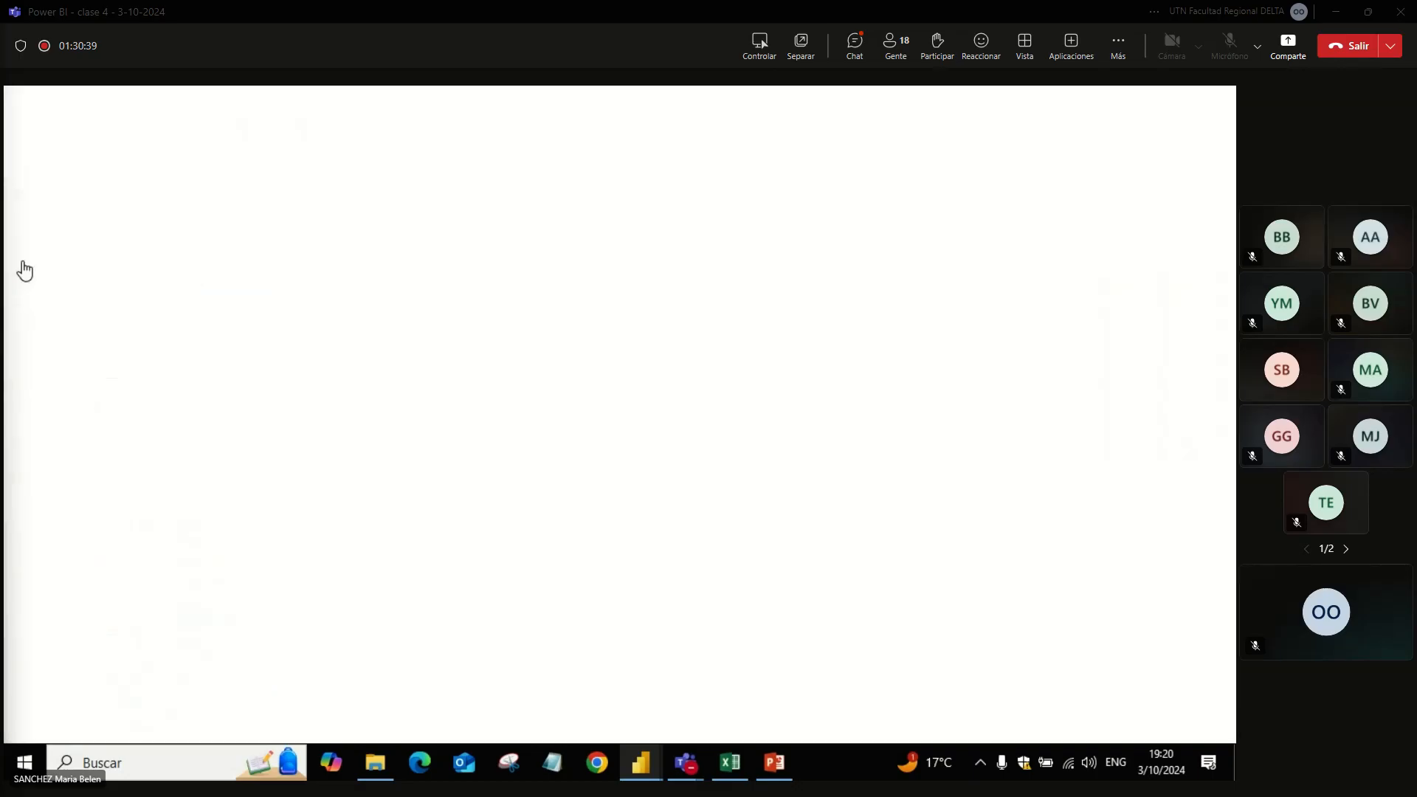
# Step: Start a new calculated table from the table view and name it Tabla-CALENDARIO
pyautogui.click(22, 284)
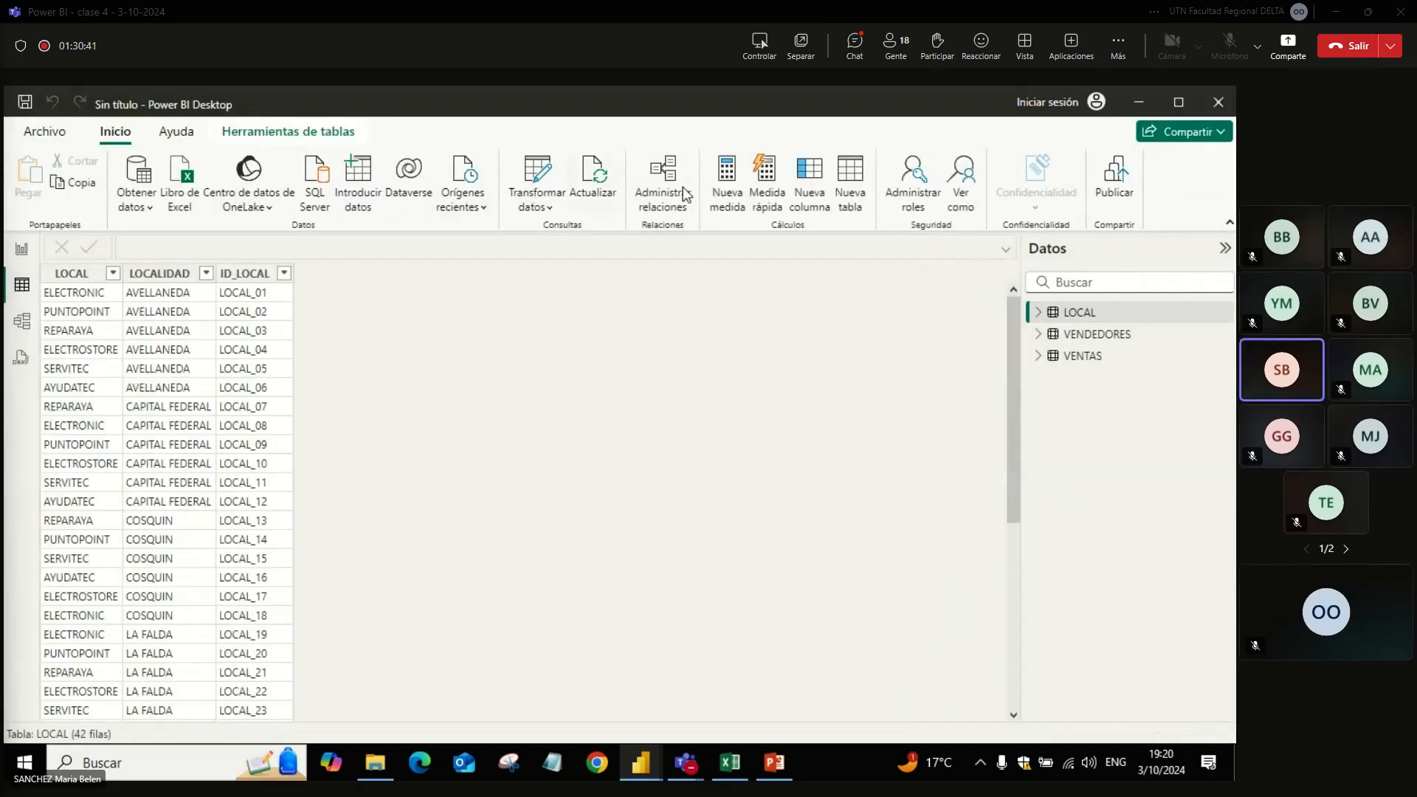
pyautogui.click(840, 206)
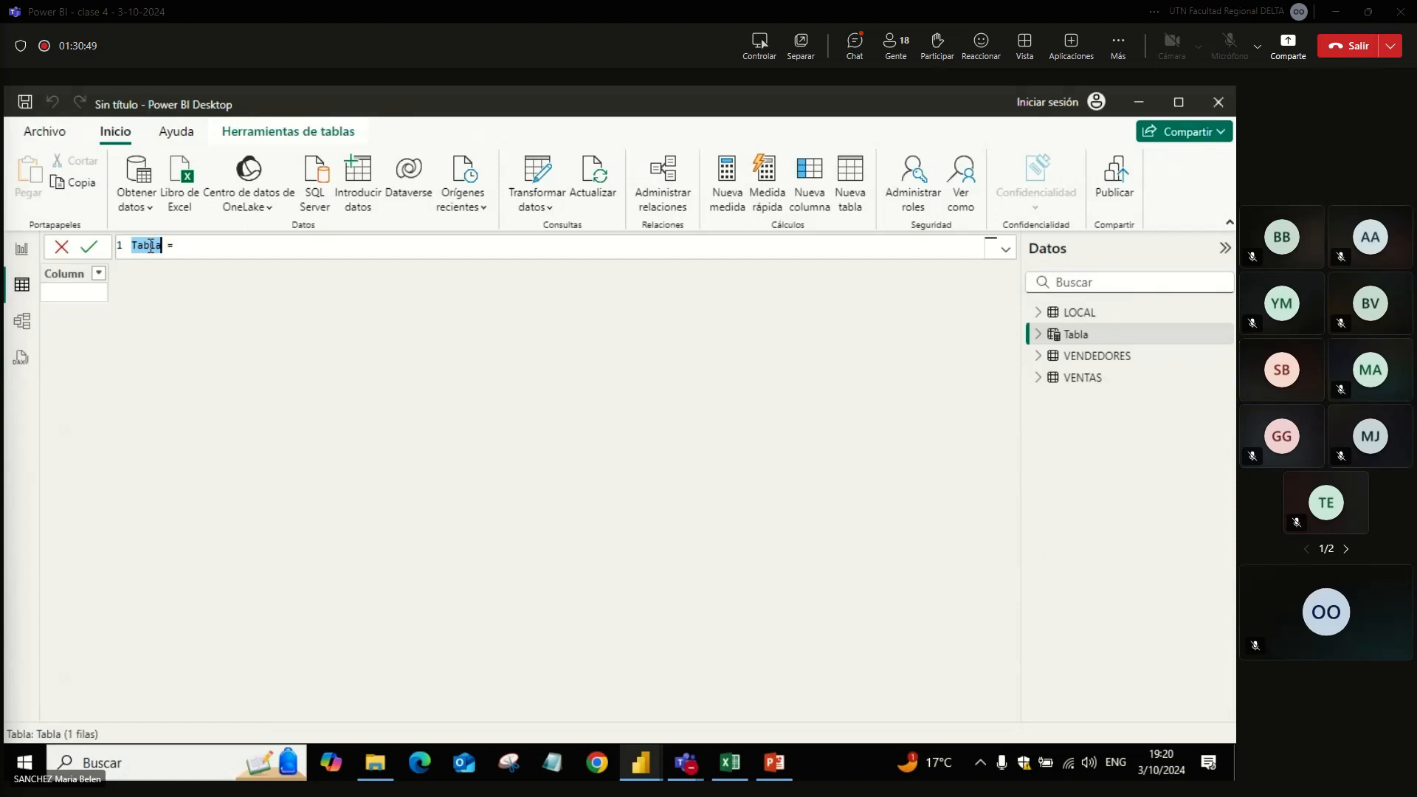
pyautogui.press('Right')
pyautogui.press('BackSpace')
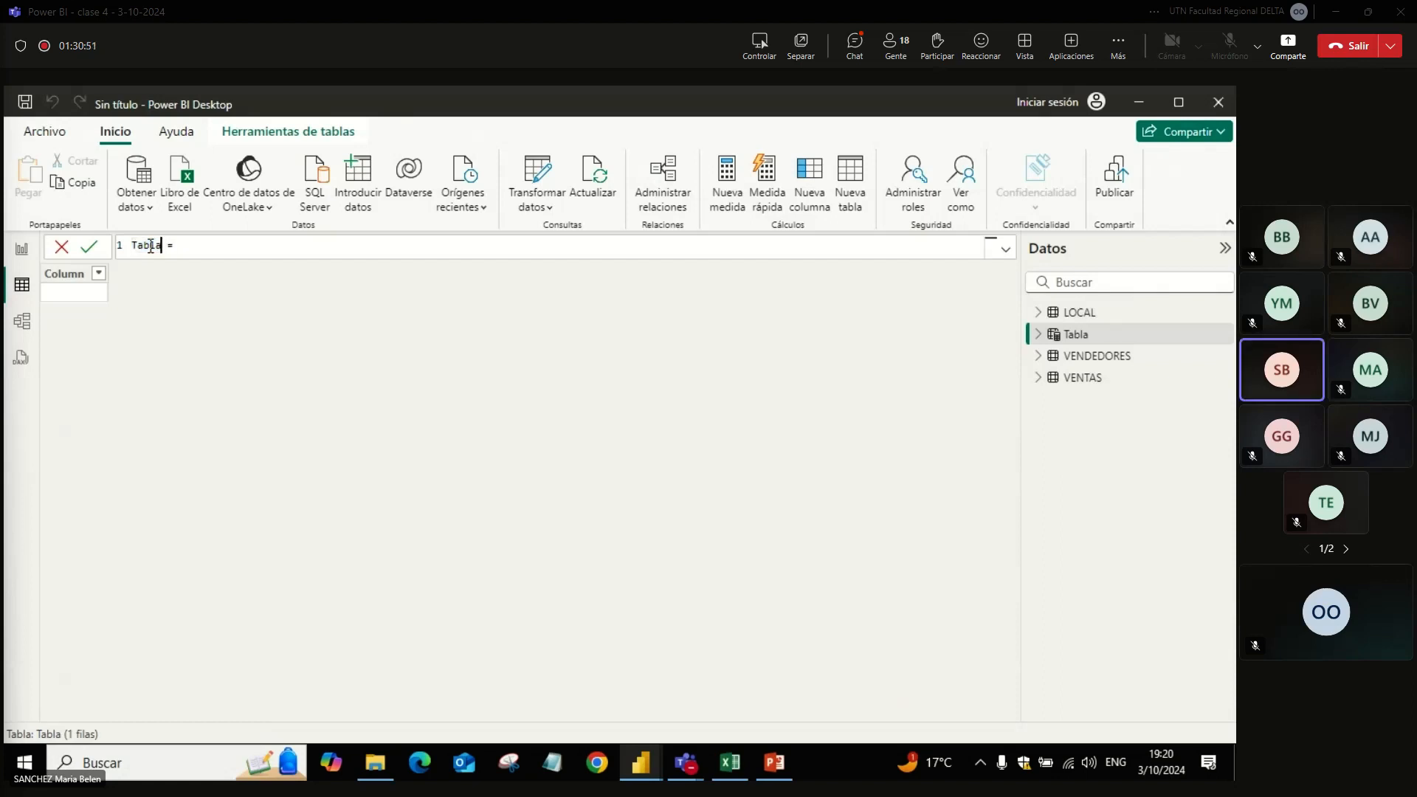
pyautogui.write('-CALENDARIO')
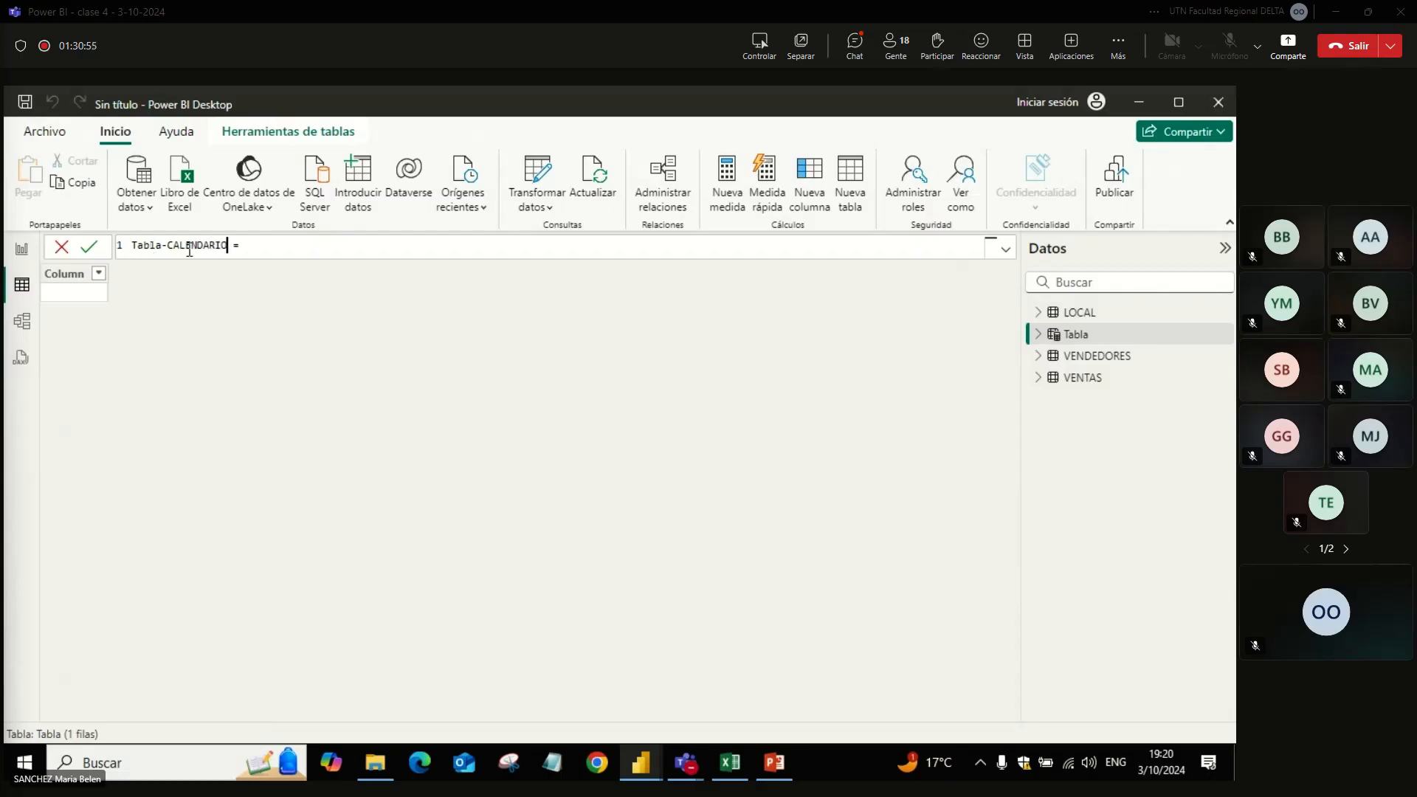
pyautogui.press('super')
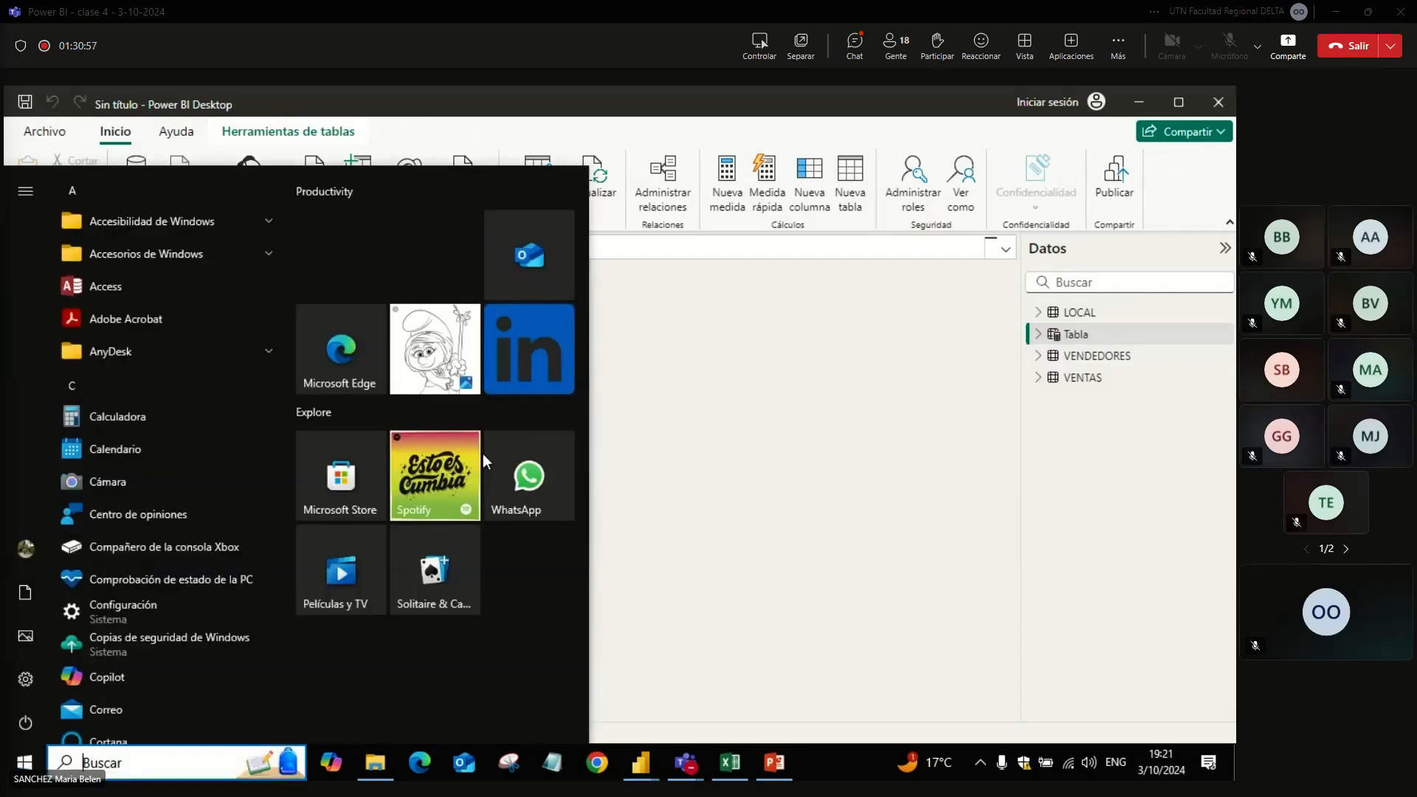
pyautogui.click(699, 440)
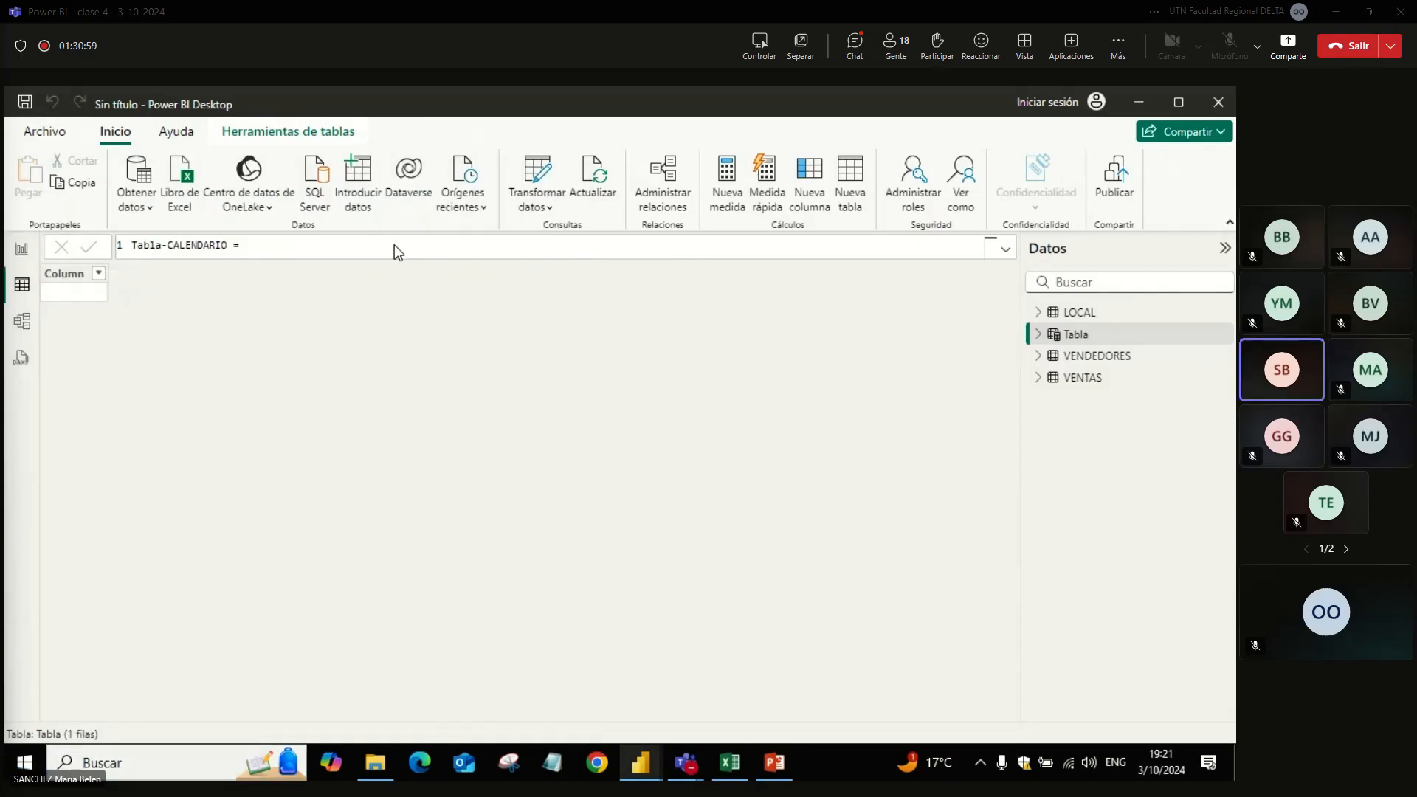
# Step: Define Tabla-CALENDARIO with CALENDARAUTO(), share the formula in the Teams meeting chat, and return to Power BI Desktop
pyautogui.click(323, 256)
pyautogui.write('CALE')
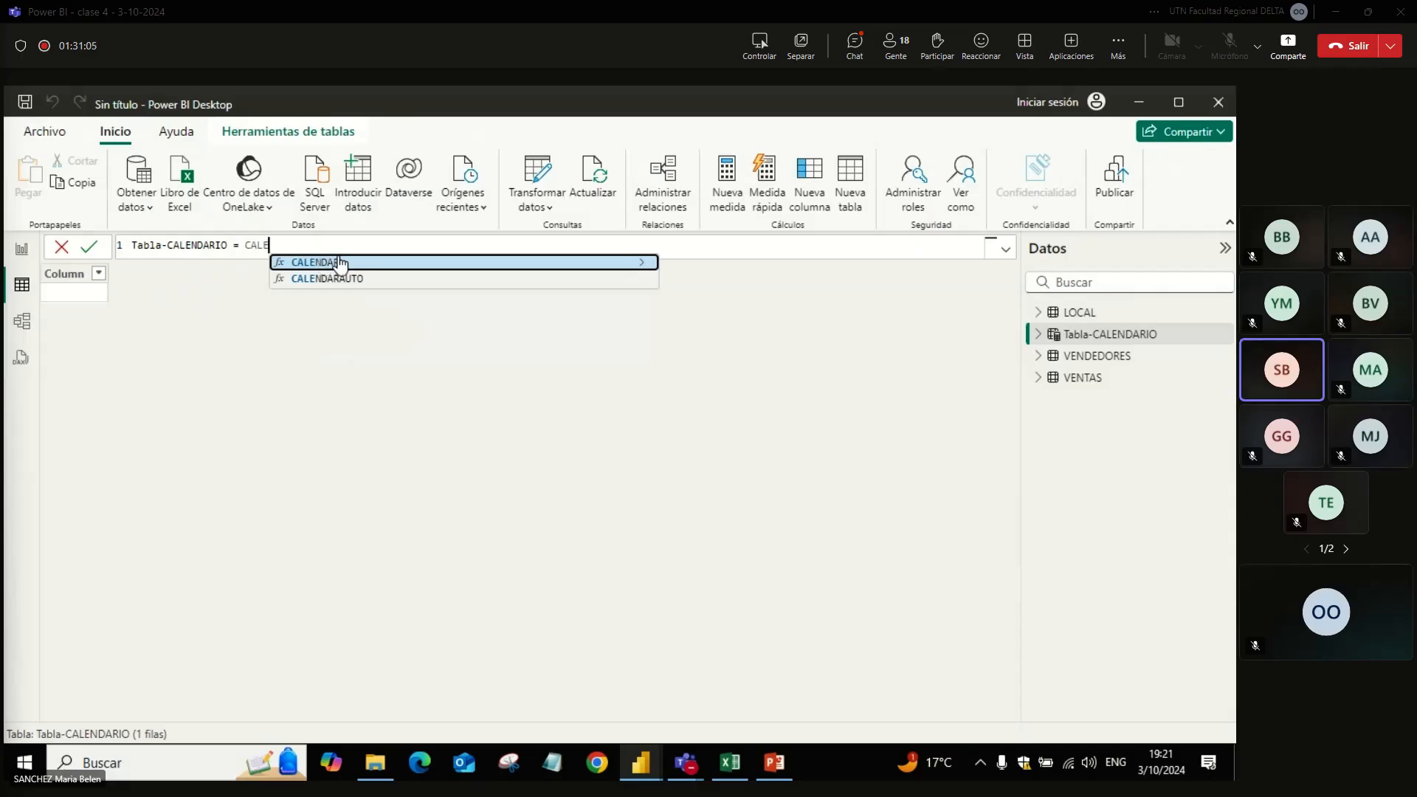
pyautogui.click(339, 262)
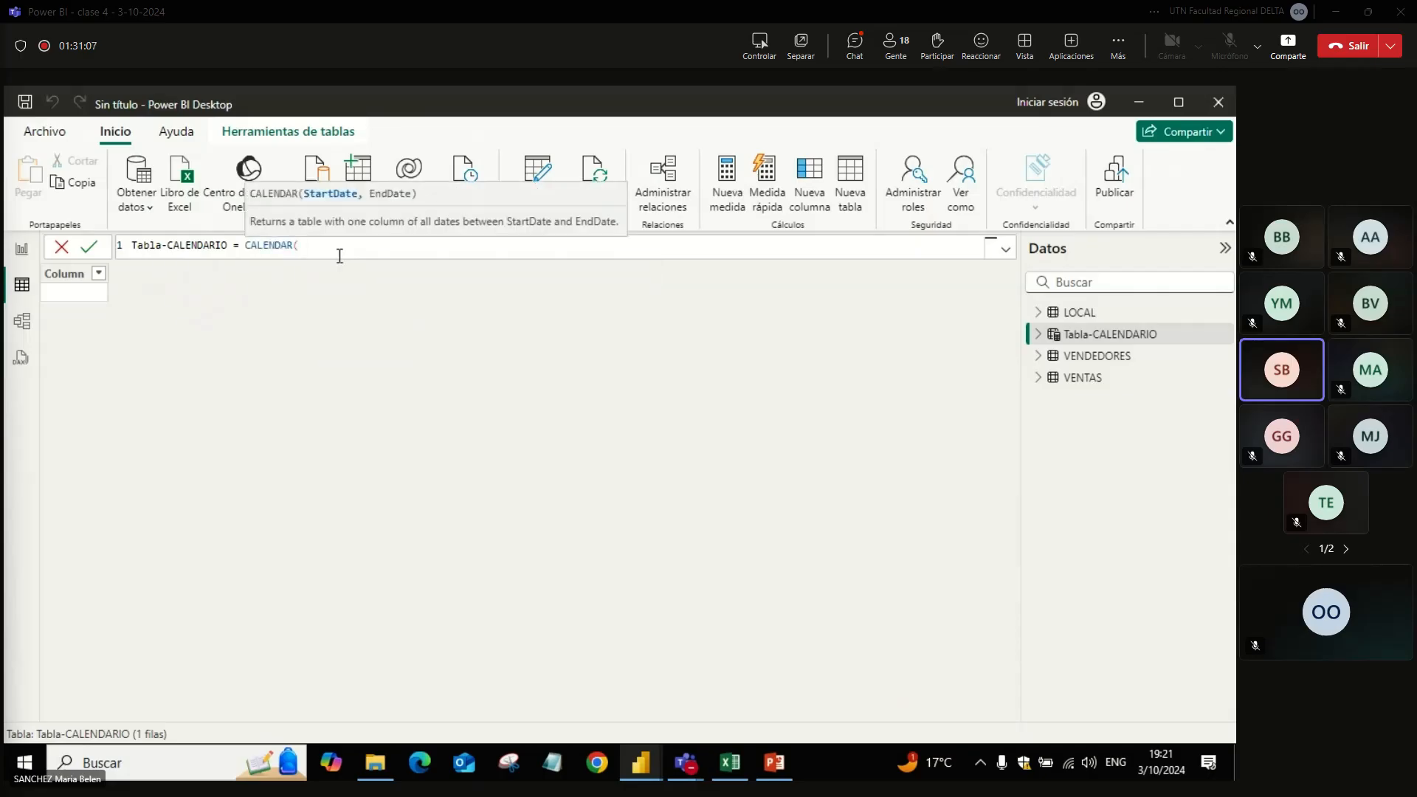
pyautogui.press('BackSpace')
pyautogui.press('Down')
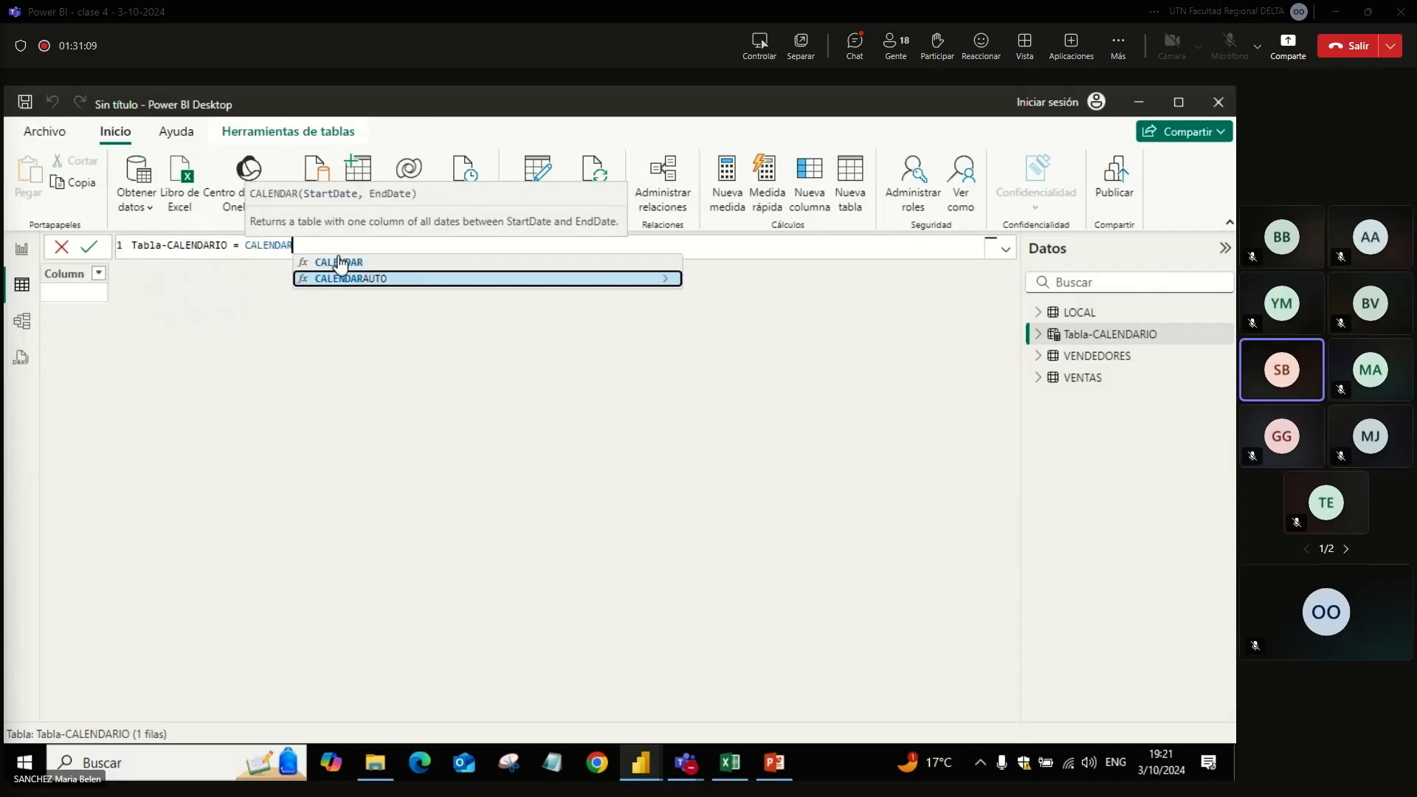
pyautogui.press('Tab')
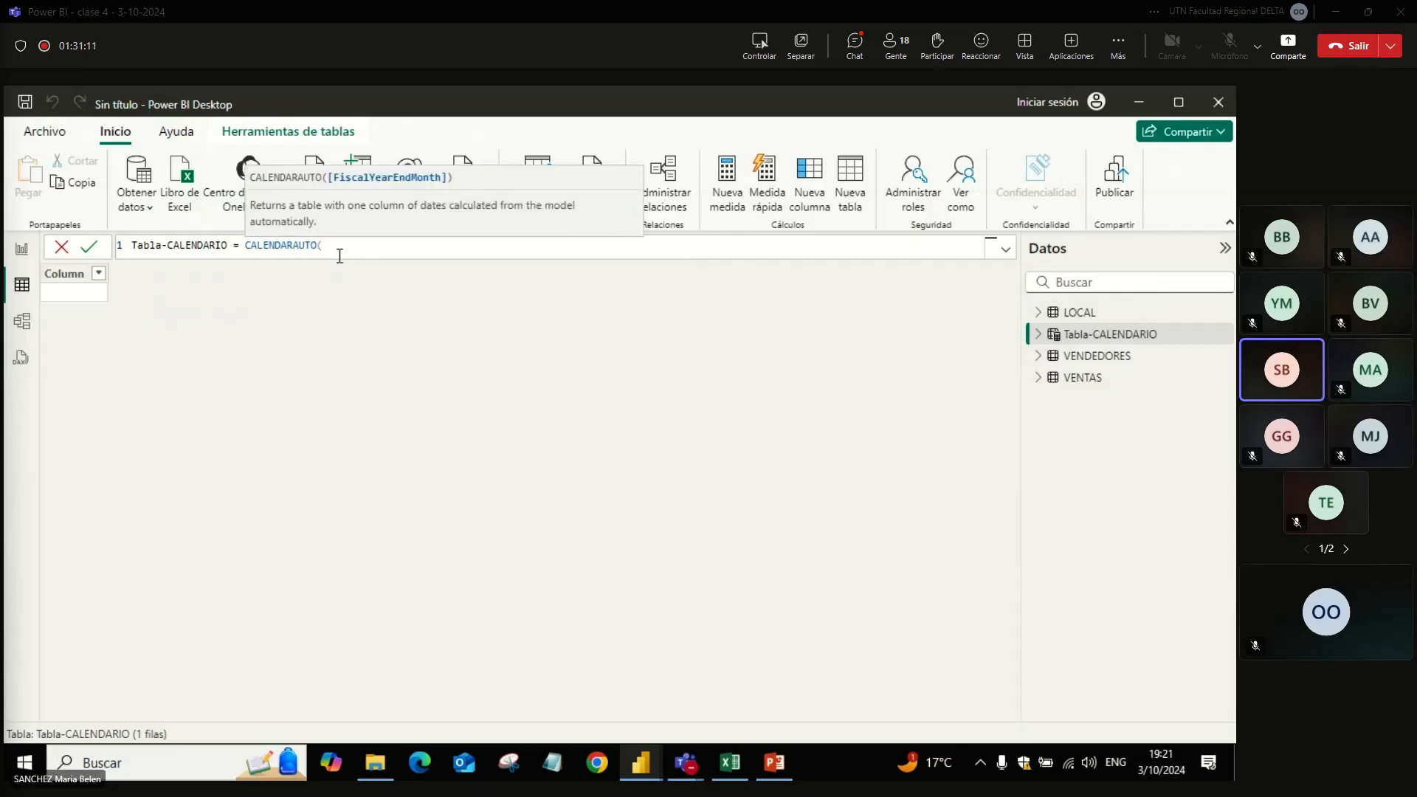
pyautogui.write(')')
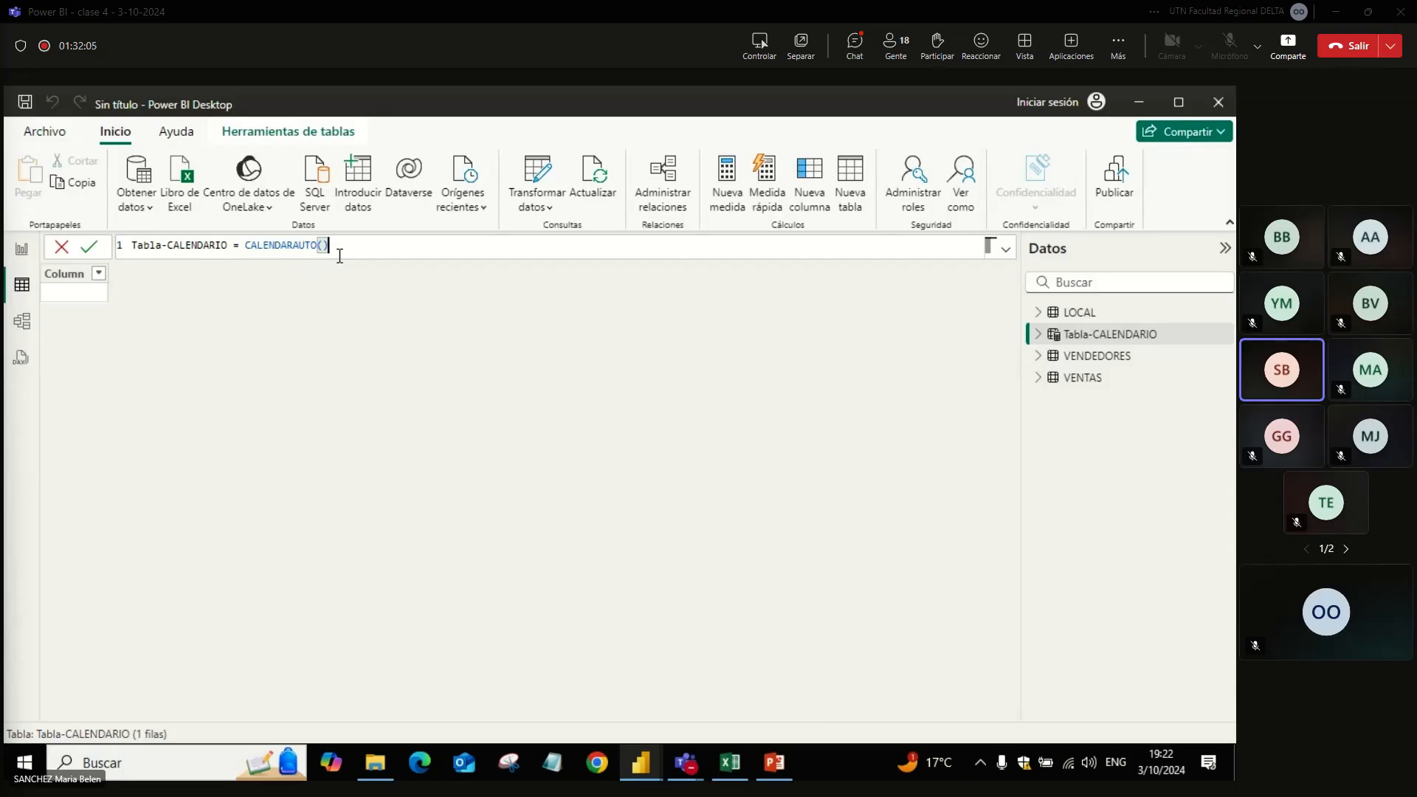
pyautogui.press('Return')
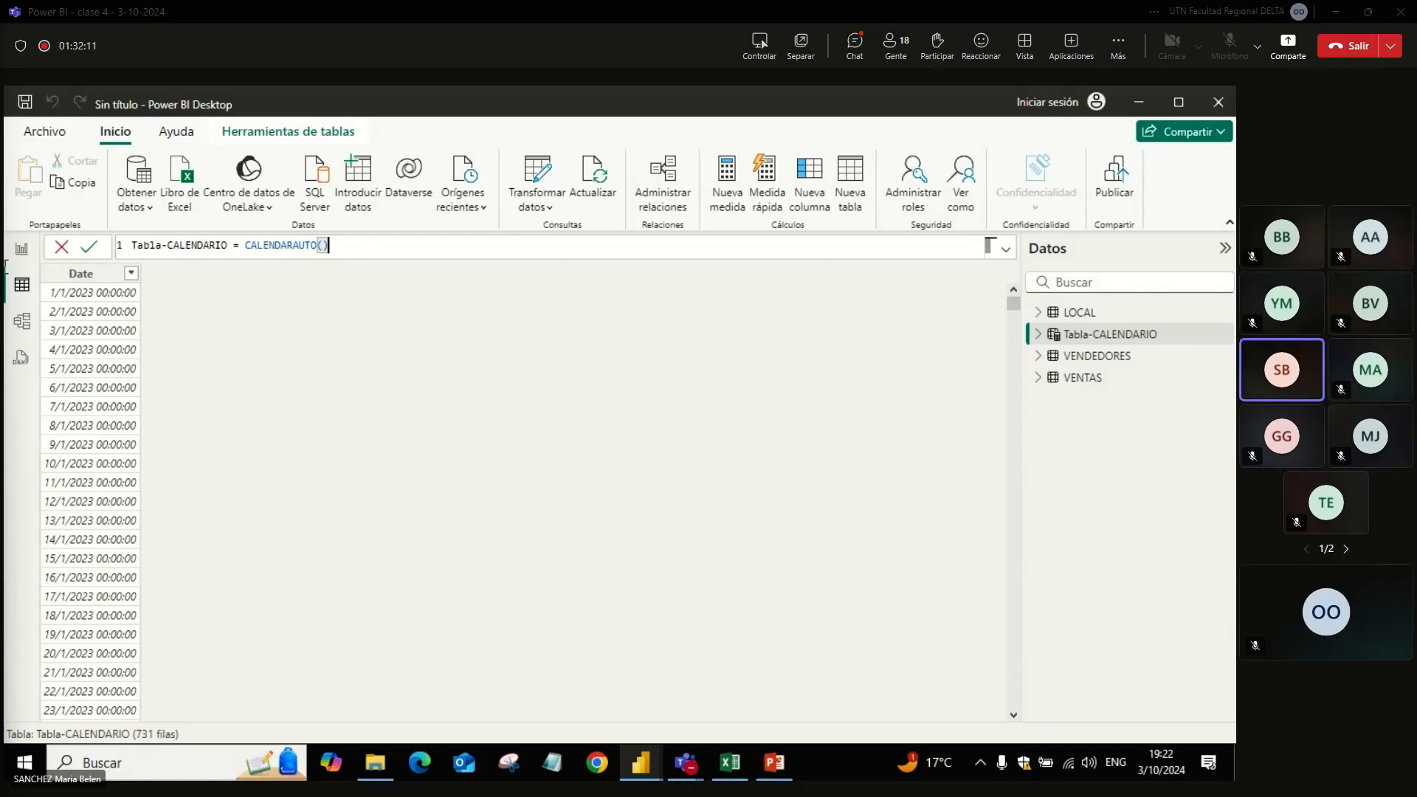
pyautogui.hotkey('ctrl', 'a')
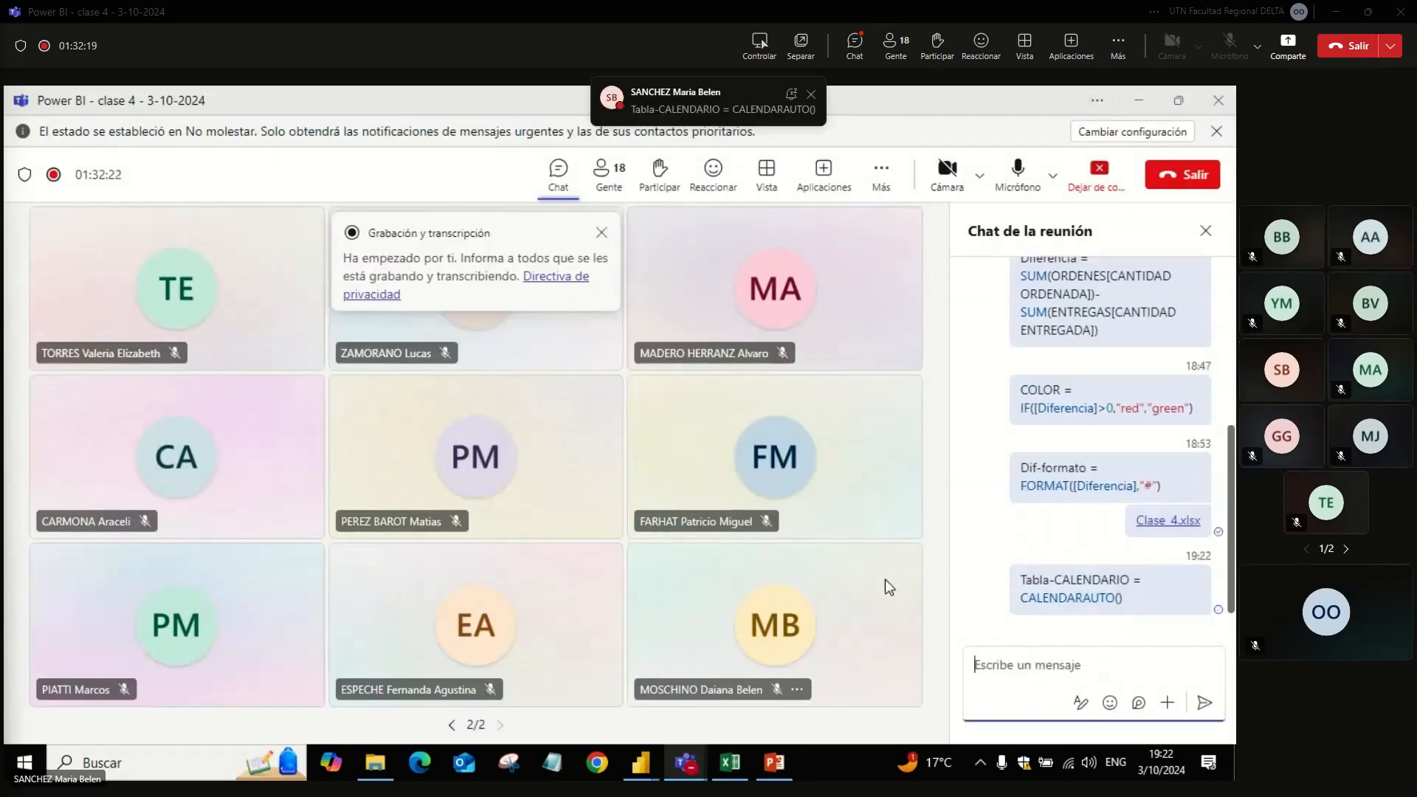
pyautogui.hotkey('alt', 'Tab')
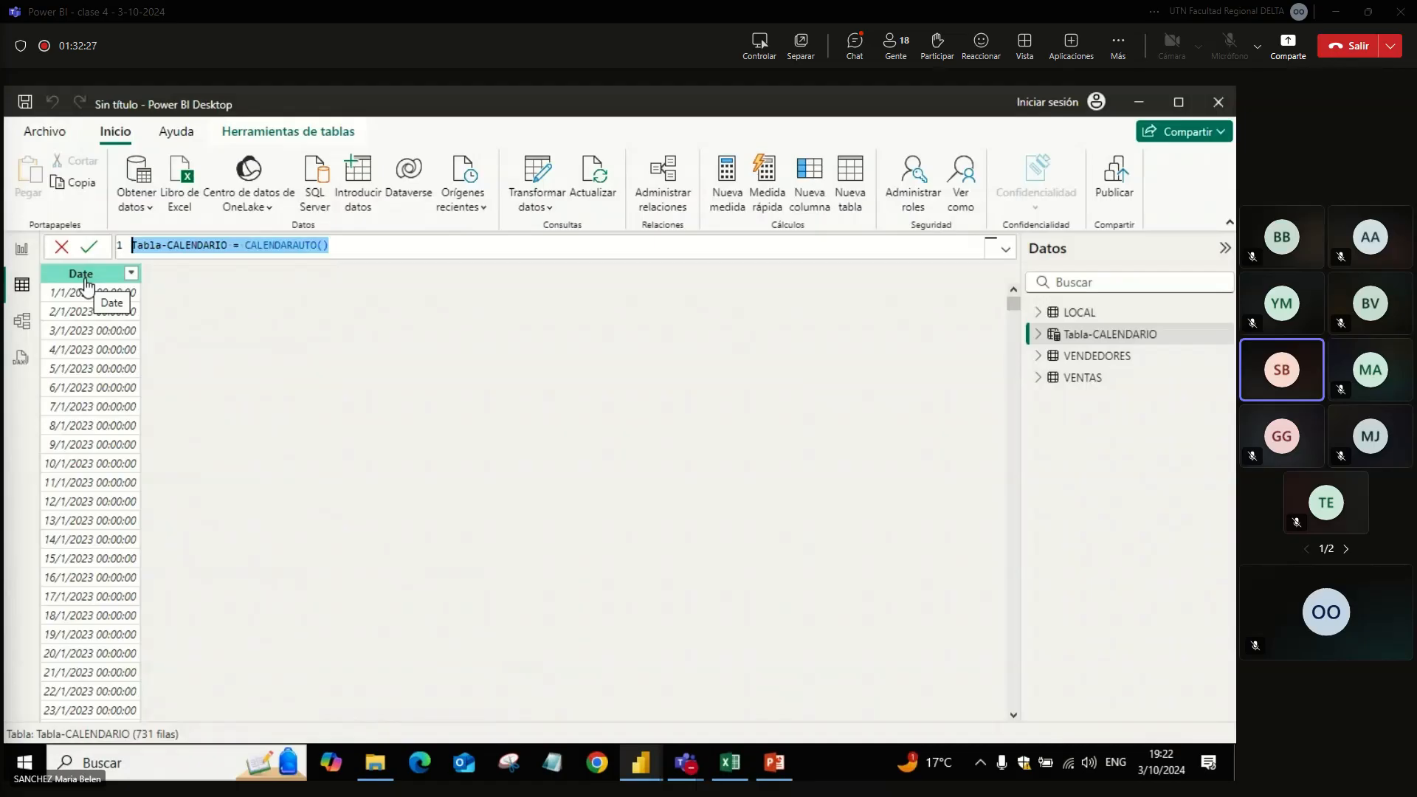
# Step: Rename the Date column of Tabla-CALENDARIO as FECHA
pyautogui.doubleClick(90, 274)
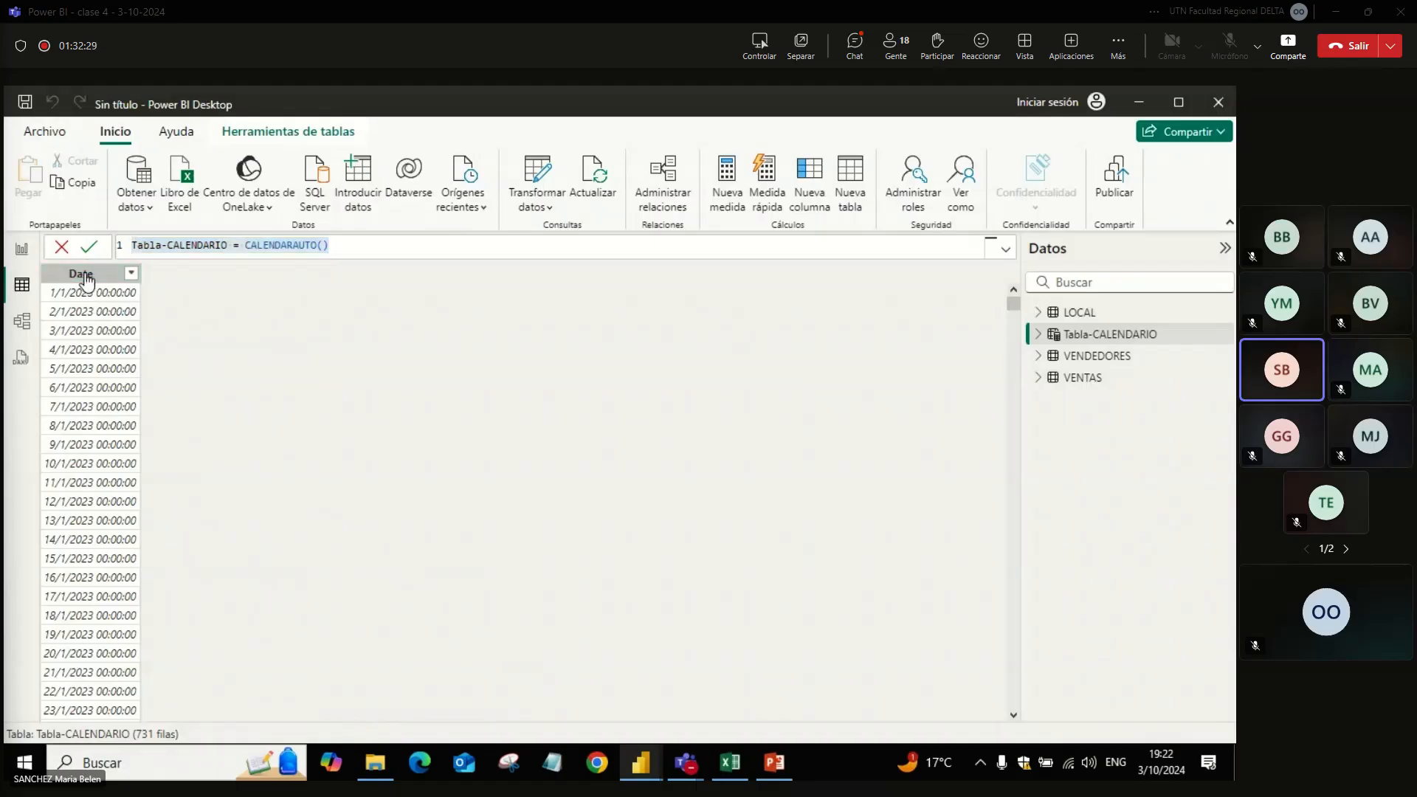
pyautogui.write('FECHA')
pyautogui.press('Return')
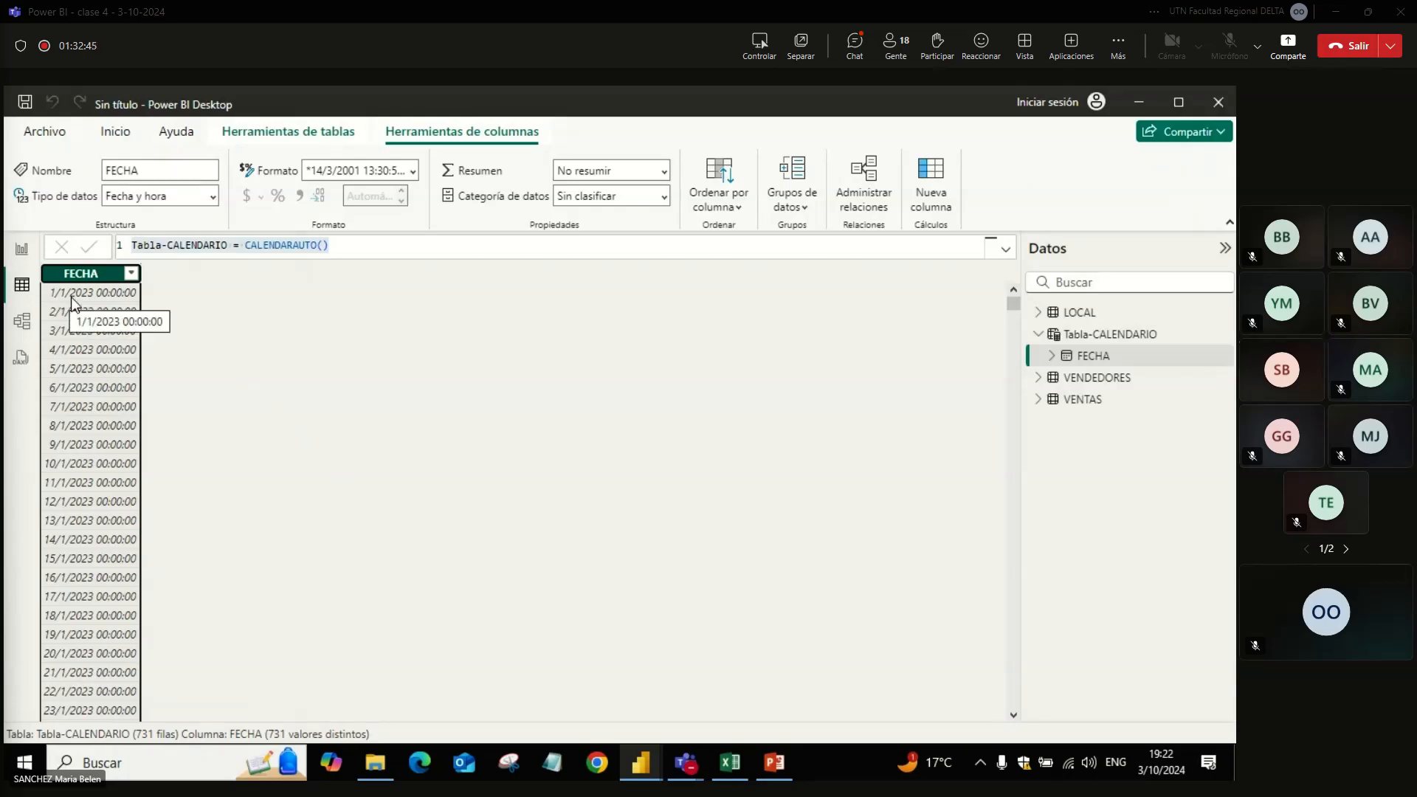
# Step: Review the range of dates in the FECHA column's filter list without applying a filter
pyautogui.click(131, 273)
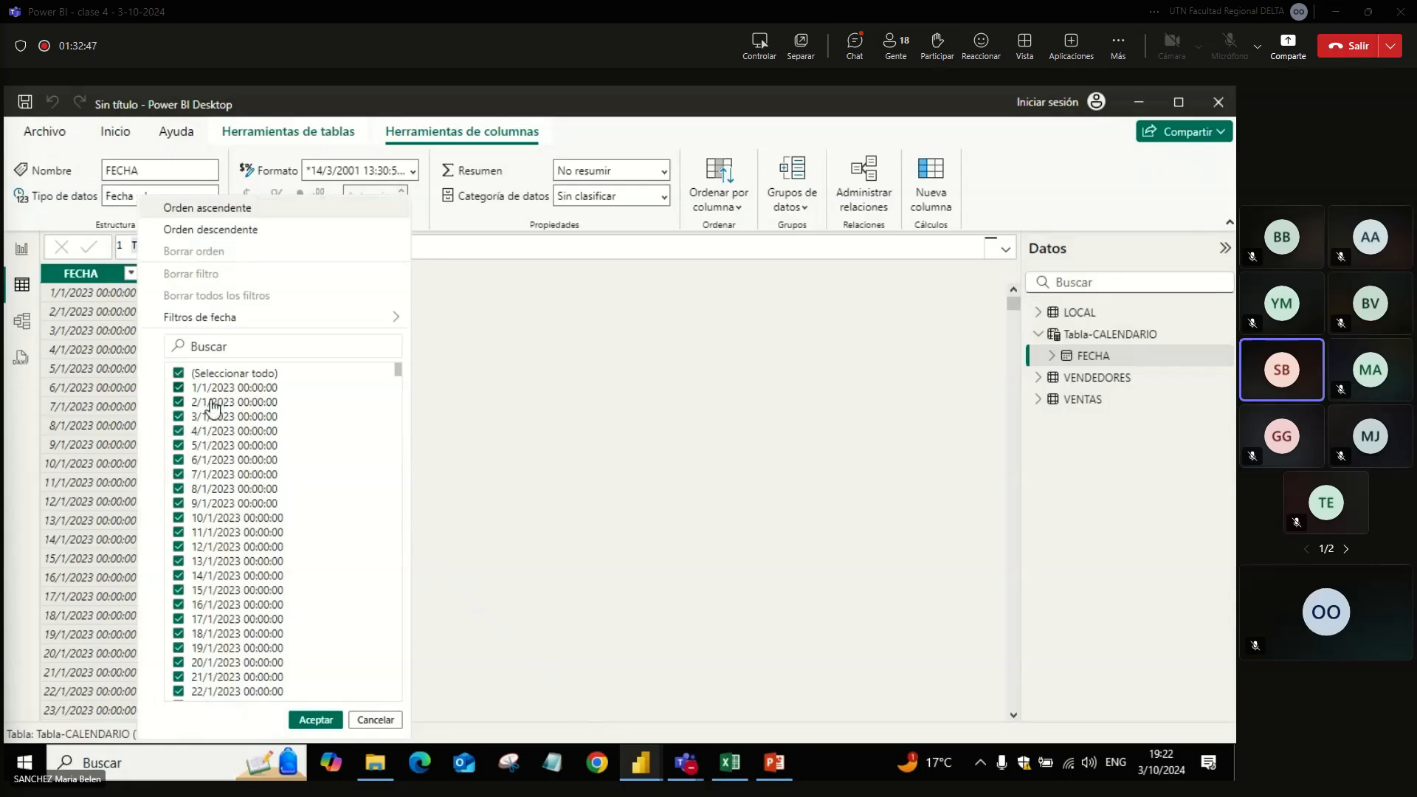
pyautogui.moveTo(401, 377); pyautogui.dragTo(382, 705)
pyautogui.click(463, 663)
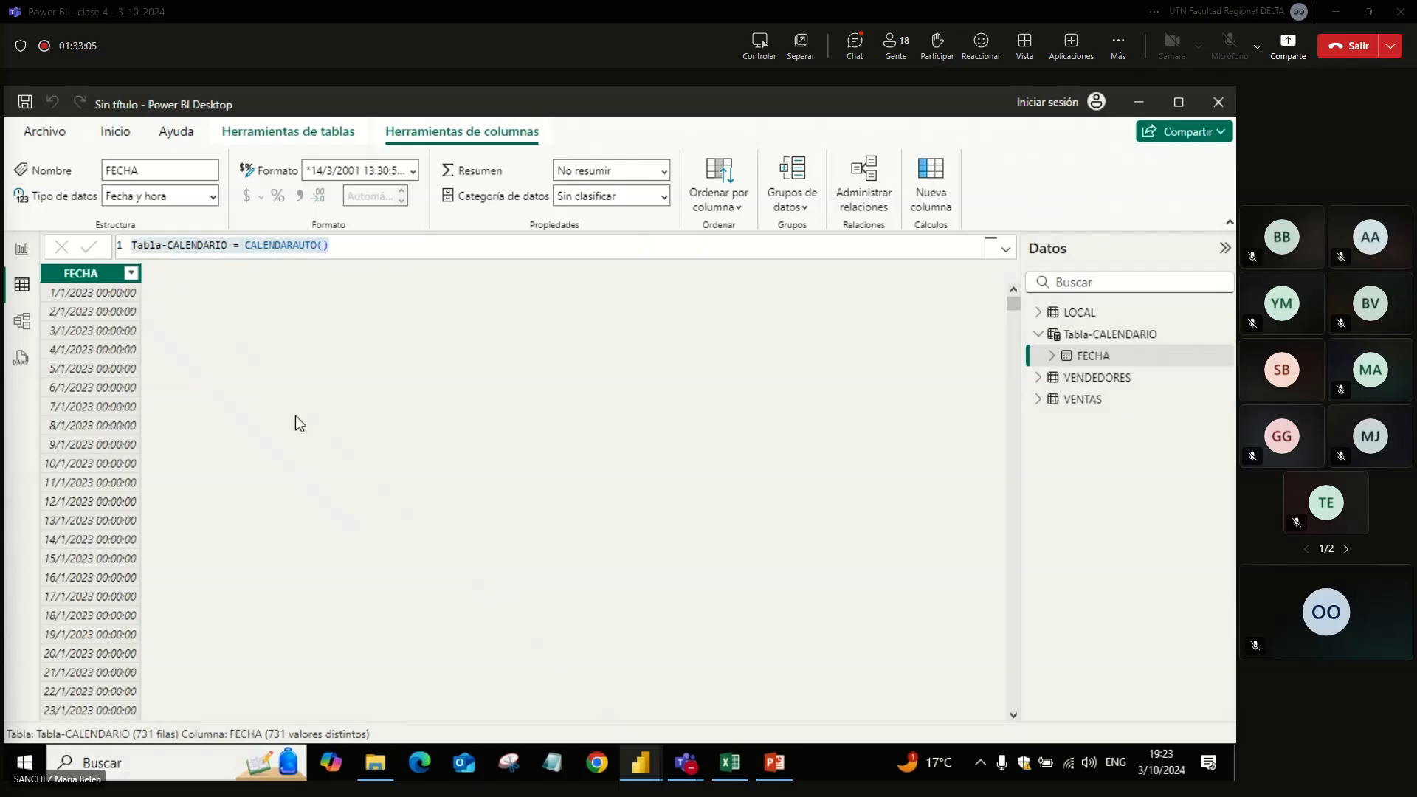
pyautogui.doubleClick(96, 275)
pyautogui.click(201, 313)
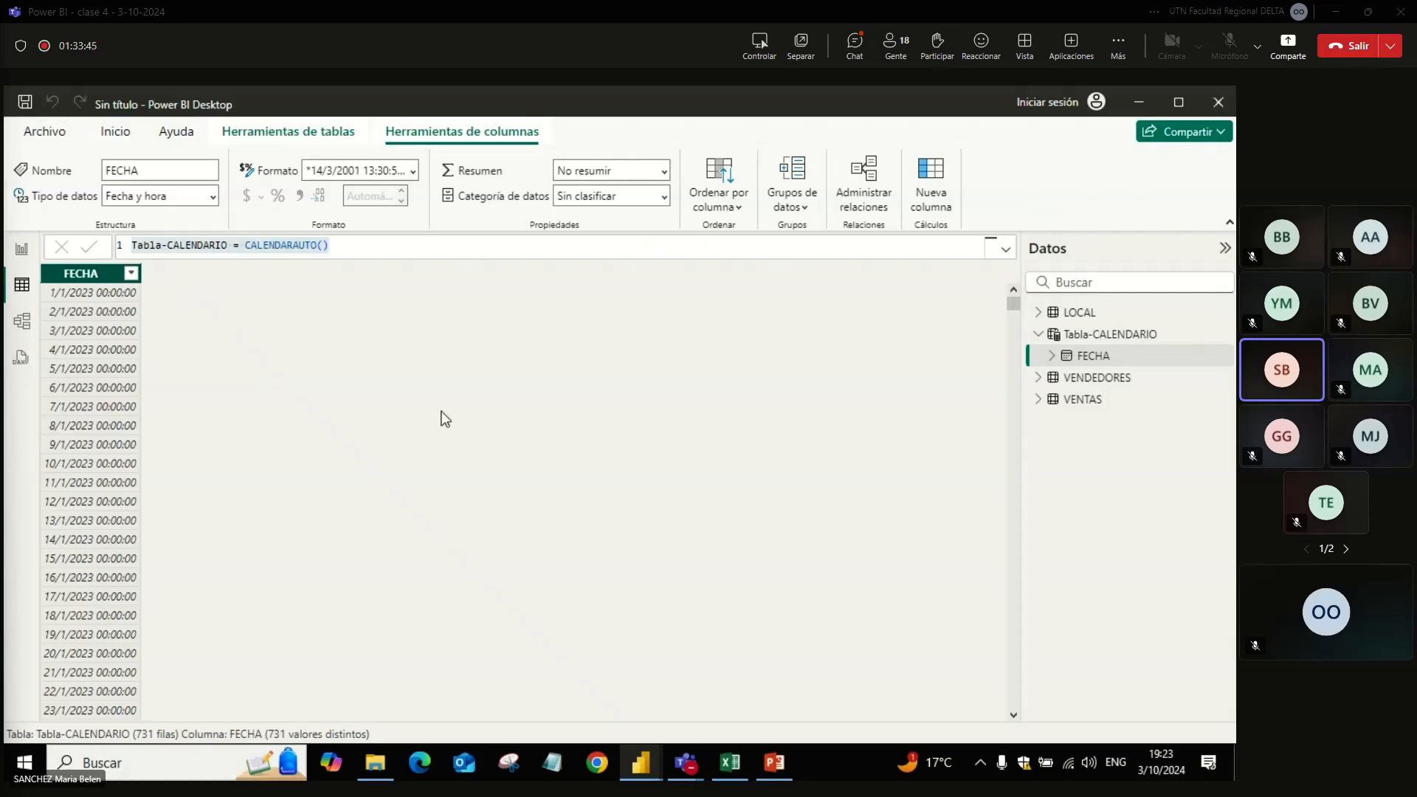
pyautogui.click(366, 195)
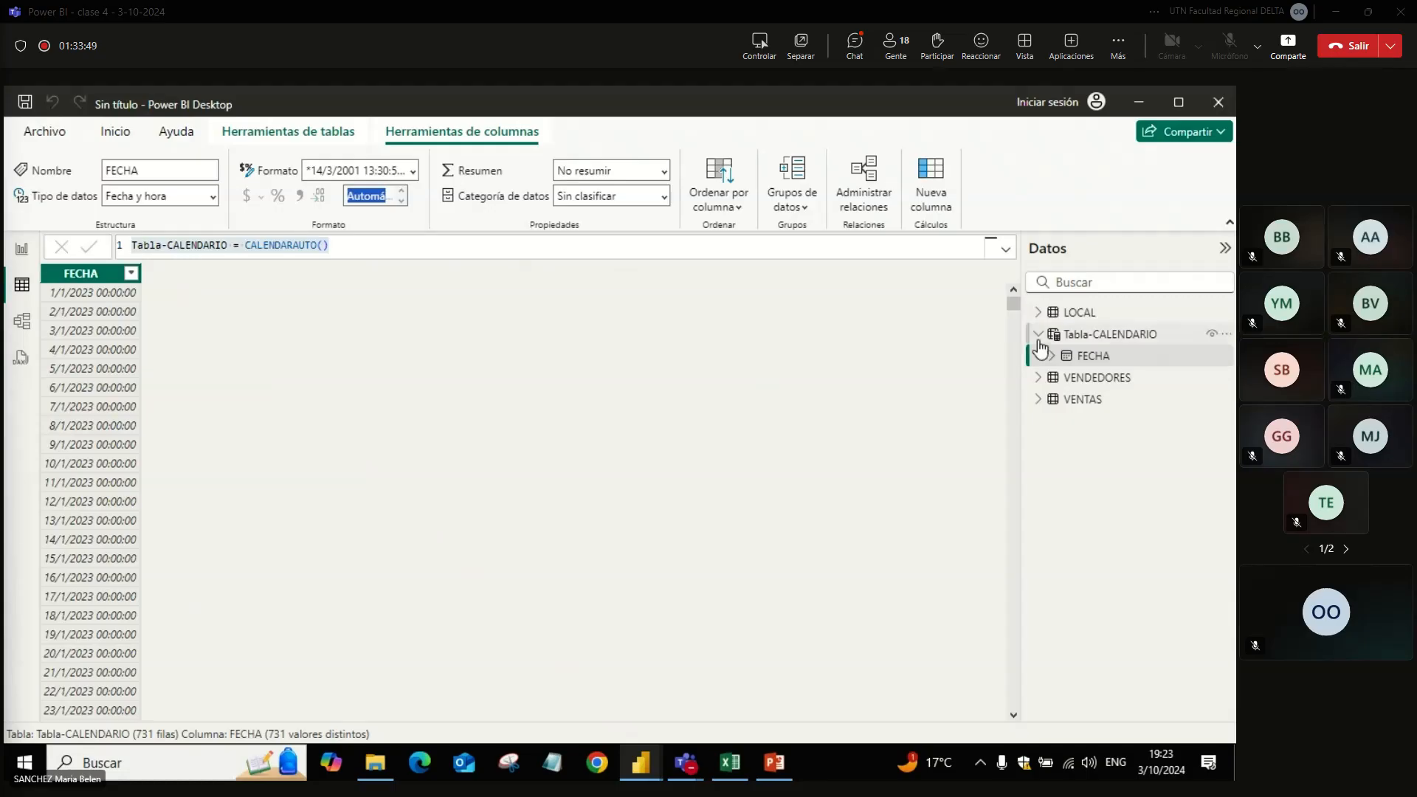
# Step: Add a new column to Tabla-CALENDARIO named AÑO, switching the keyboard to Español (Argentina) for the Ñ and back to English
pyautogui.click(1074, 337)
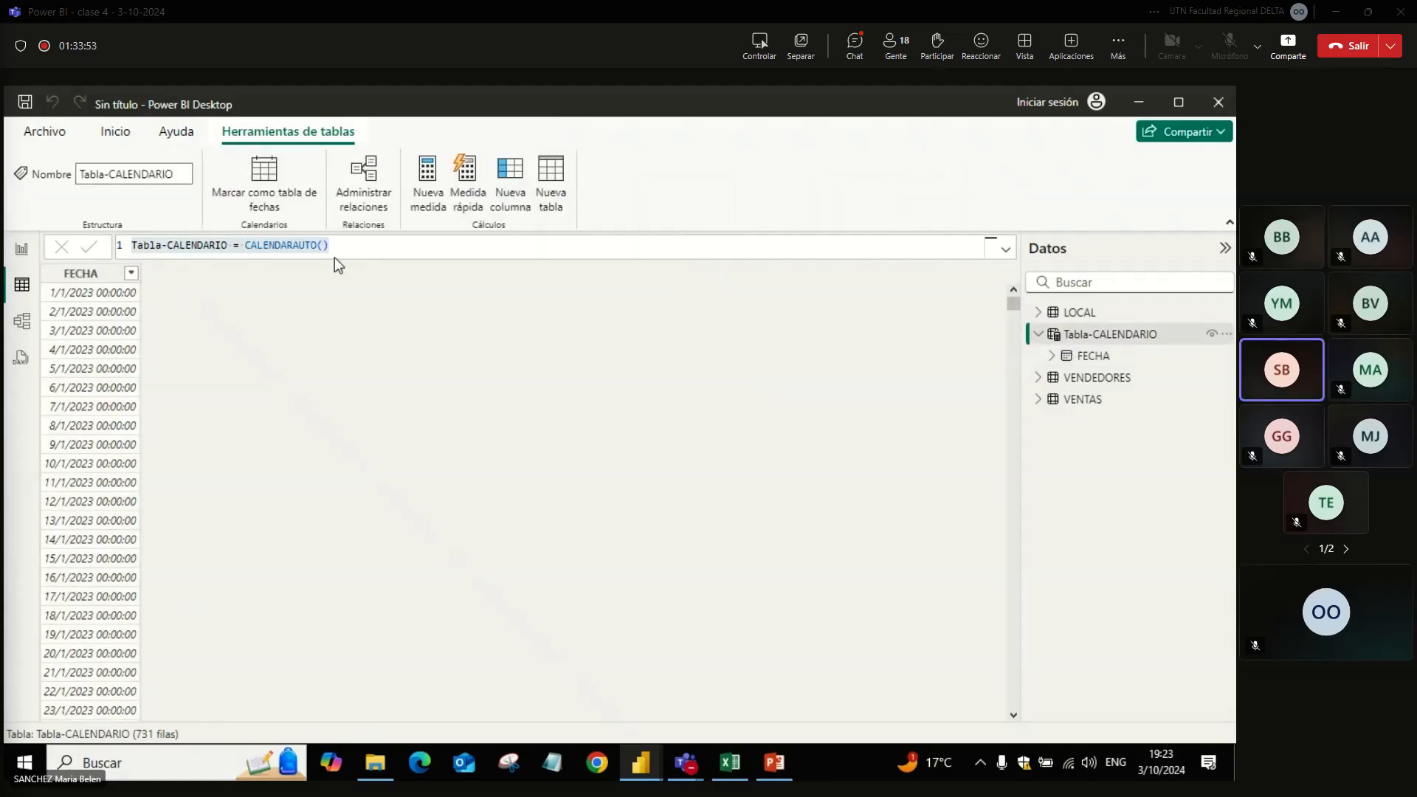
pyautogui.doubleClick(156, 245)
pyautogui.write('A =')
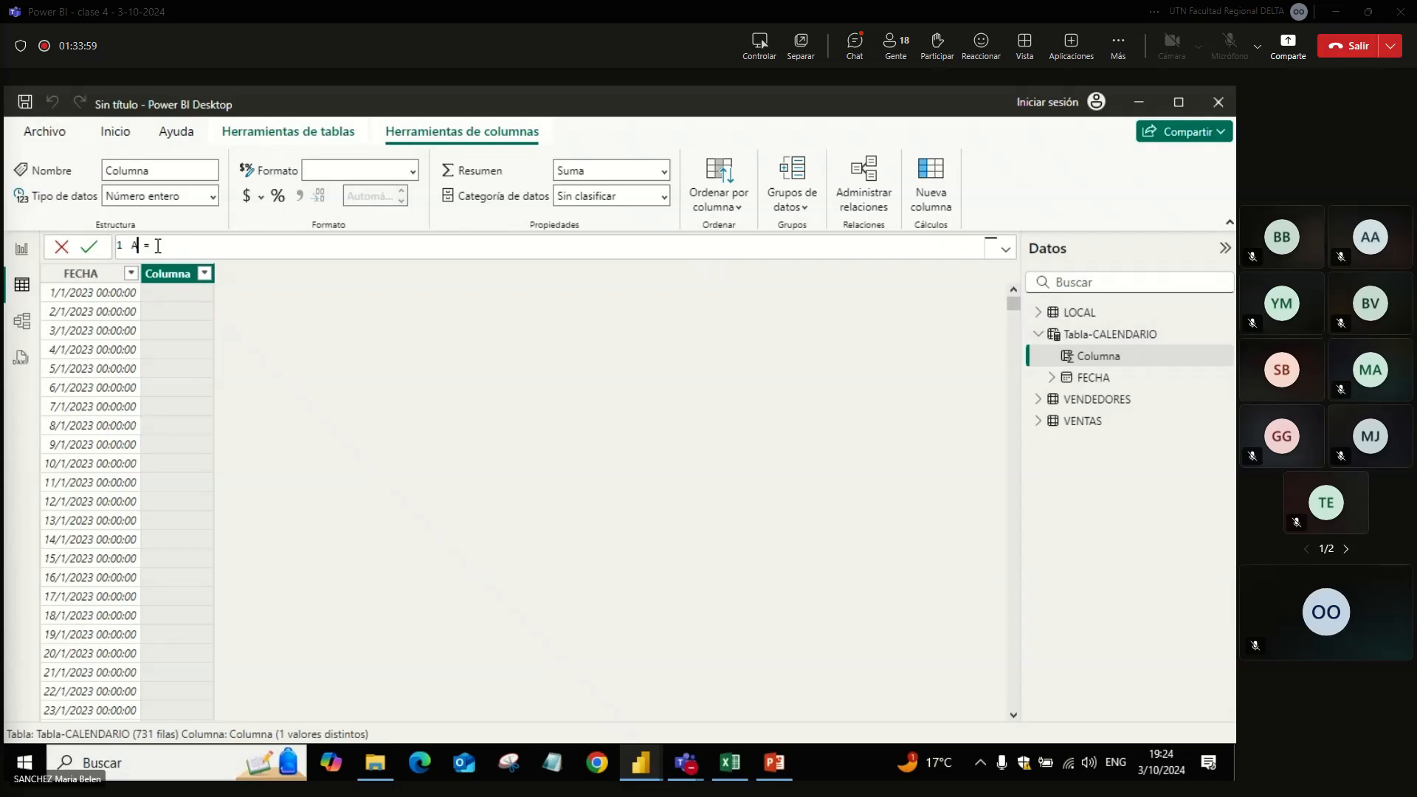
pyautogui.click(1118, 764)
pyautogui.click(1088, 511)
pyautogui.write('ÑO')
pyautogui.click(1107, 764)
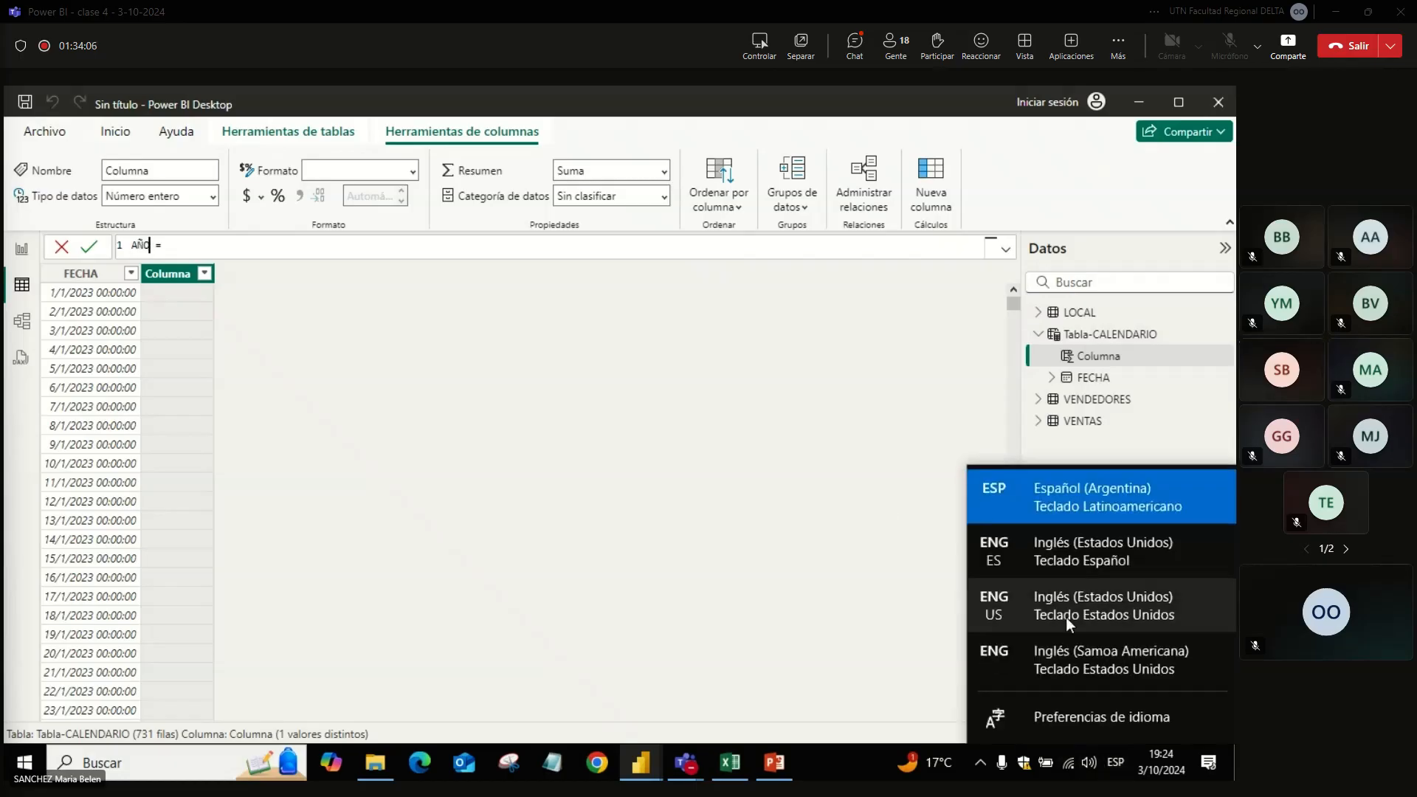
pyautogui.click(1088, 659)
# Step: Begin the AÑO column's formula with the YEAR function
pyautogui.click(214, 243)
pyautogui.write('YEAR')
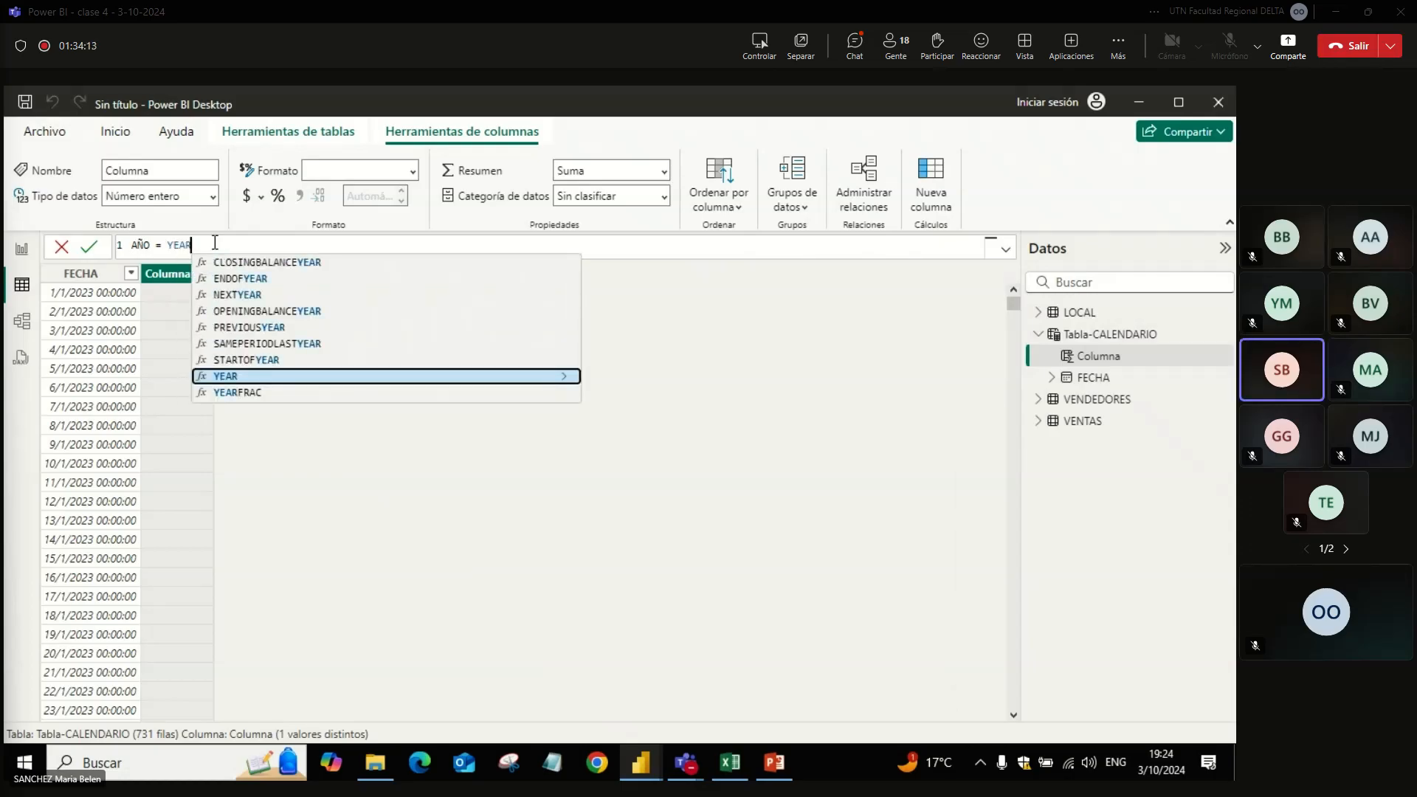
pyautogui.write('(')
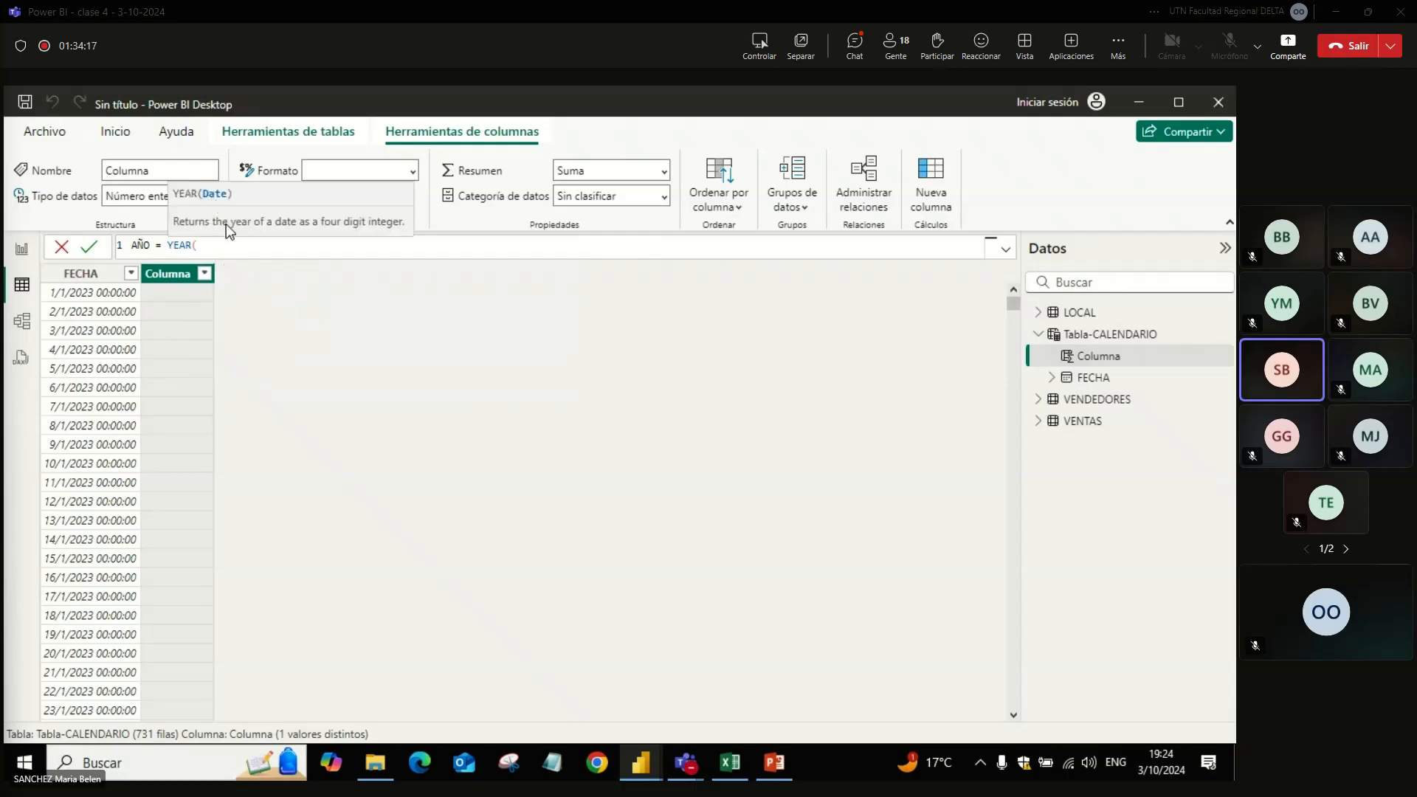
pyautogui.write('FECH')
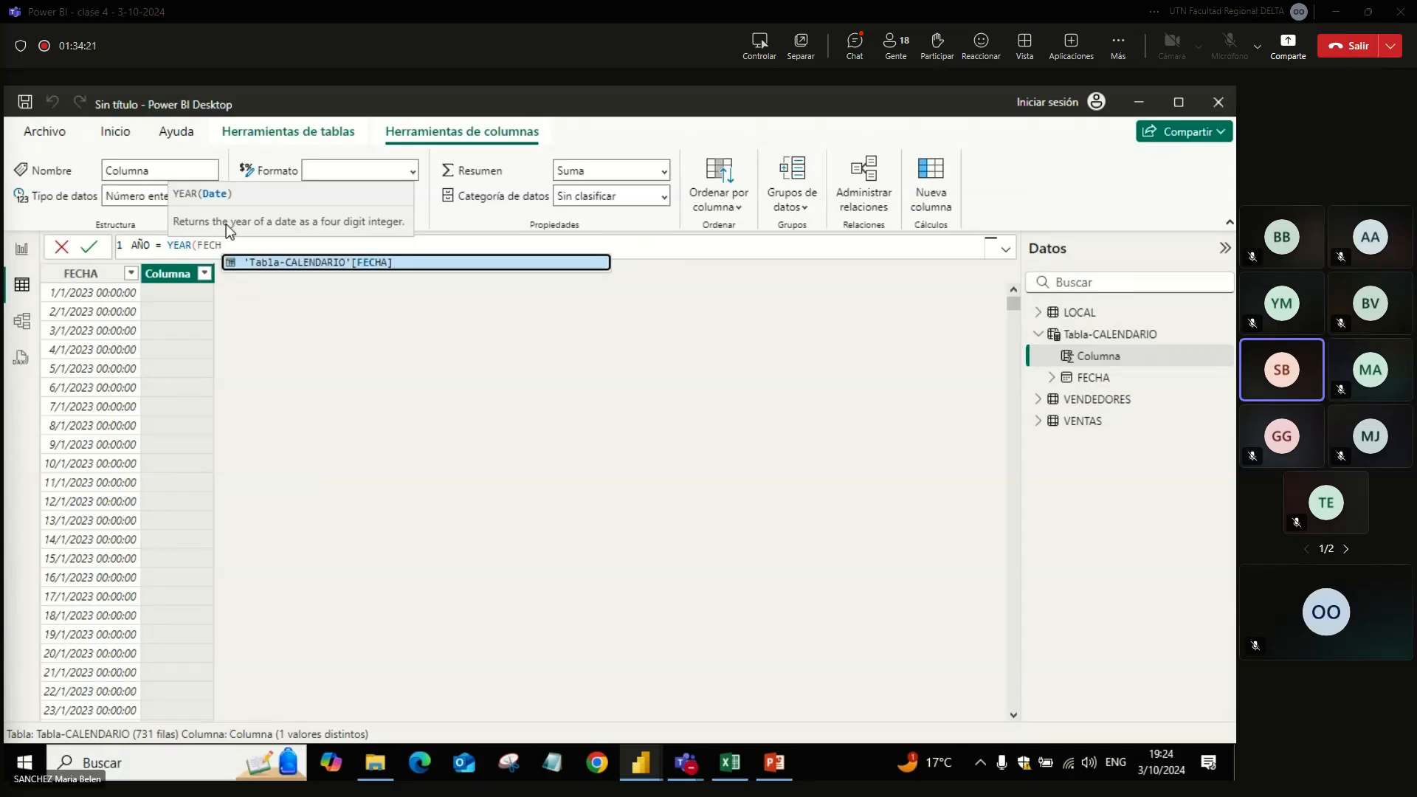
pyautogui.press('BackSpace')
pyautogui.press('BackSpace')
pyautogui.press('BackSpace')
pyautogui.press('BackSpace')
pyautogui.write('DATE')
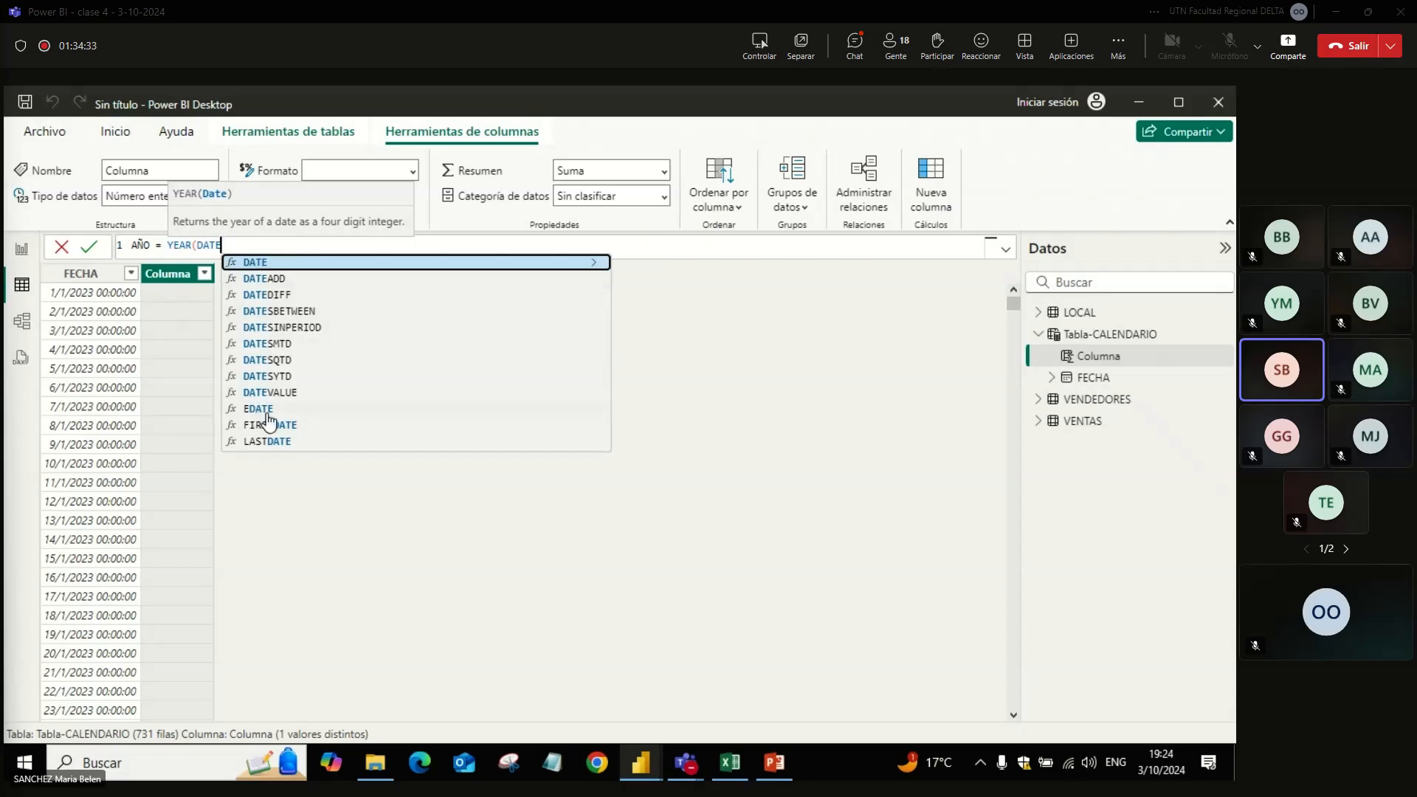
pyautogui.press('BackSpace')
pyautogui.press('BackSpace')
pyautogui.press('BackSpace')
pyautogui.press('BackSpace')
# Step: Complete the AÑO formula as YEAR('Tabla-CALENDARIO'[FECHA]) and check the years in the column's filter list without applying a filter
pyautogui.write('FECHA')
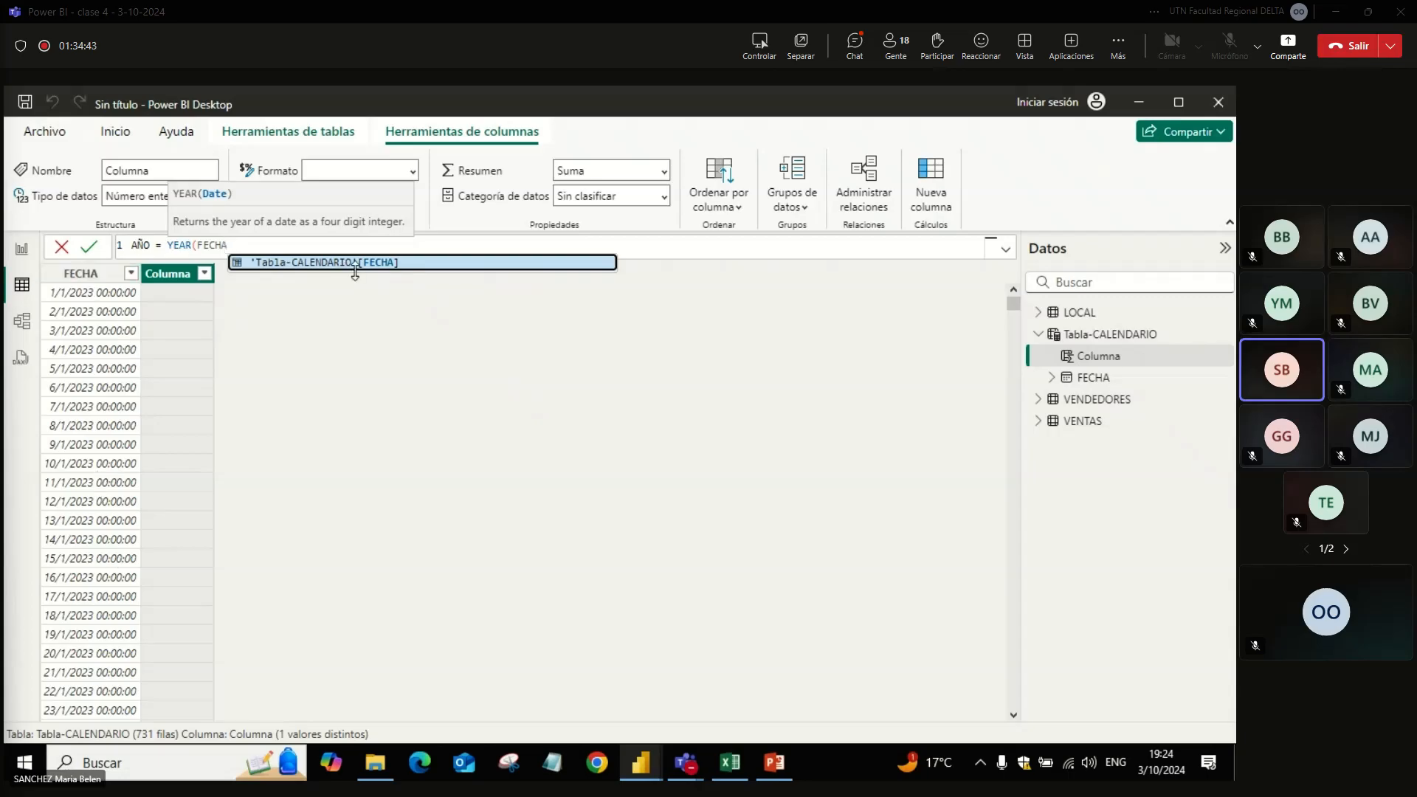
pyautogui.click(323, 263)
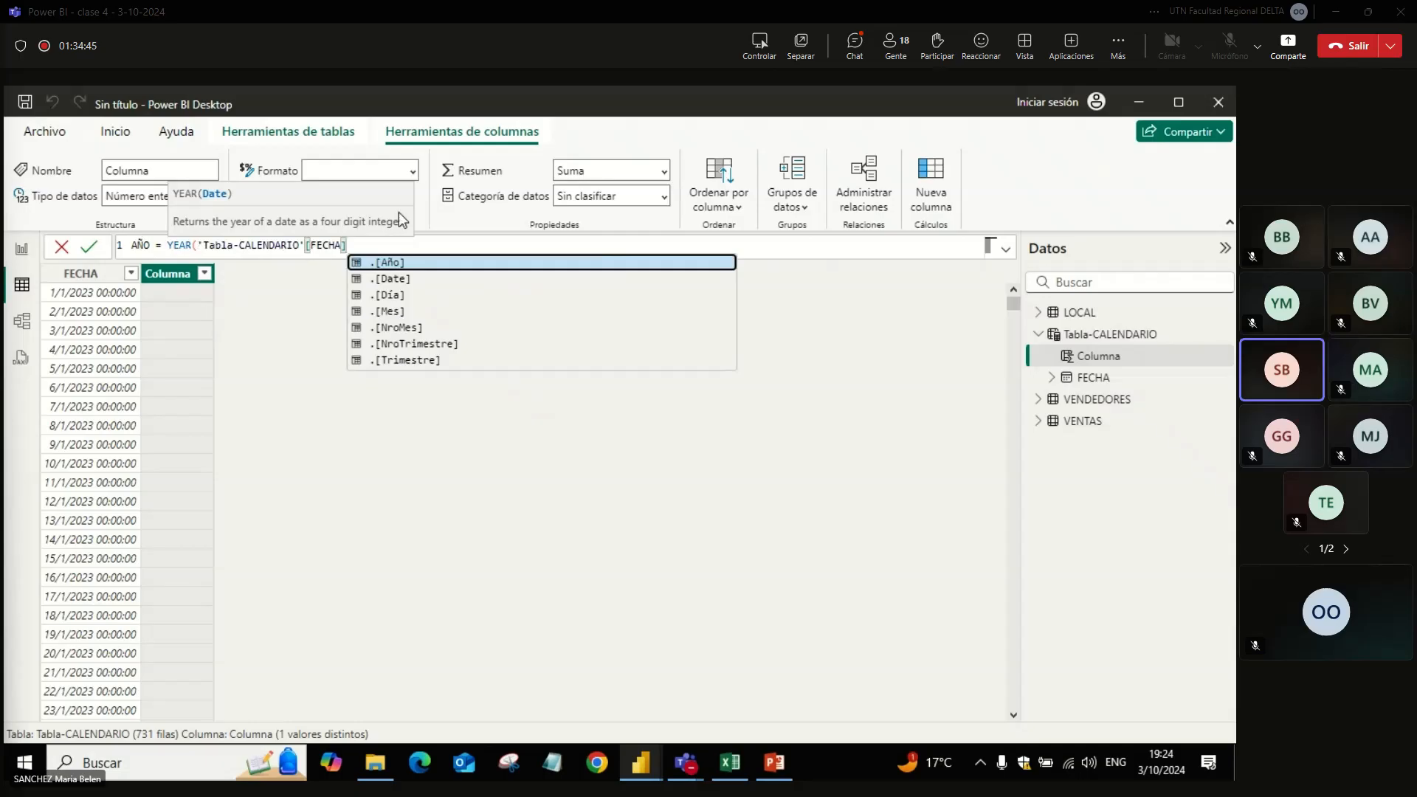
pyautogui.write(')')
pyautogui.press('Return')
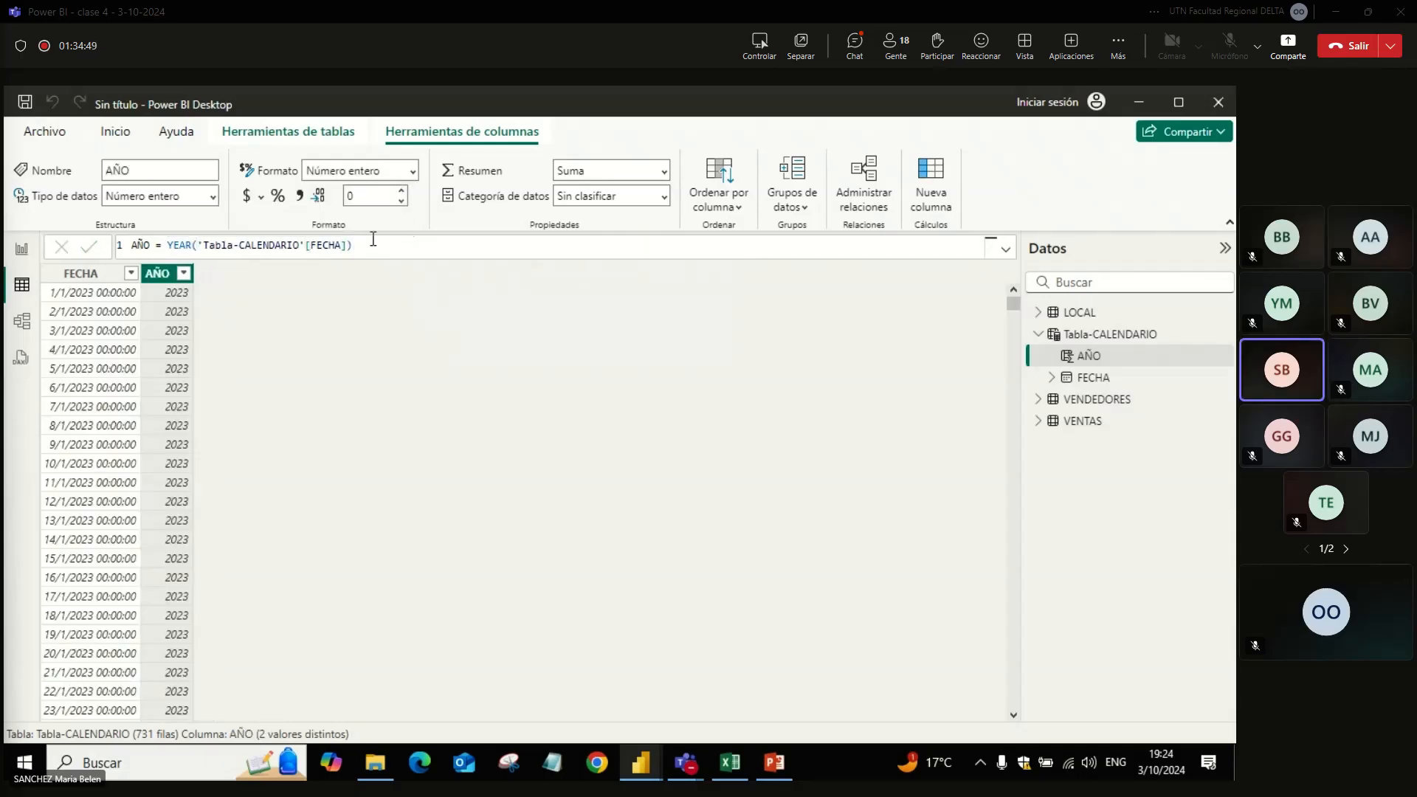
pyautogui.click(183, 273)
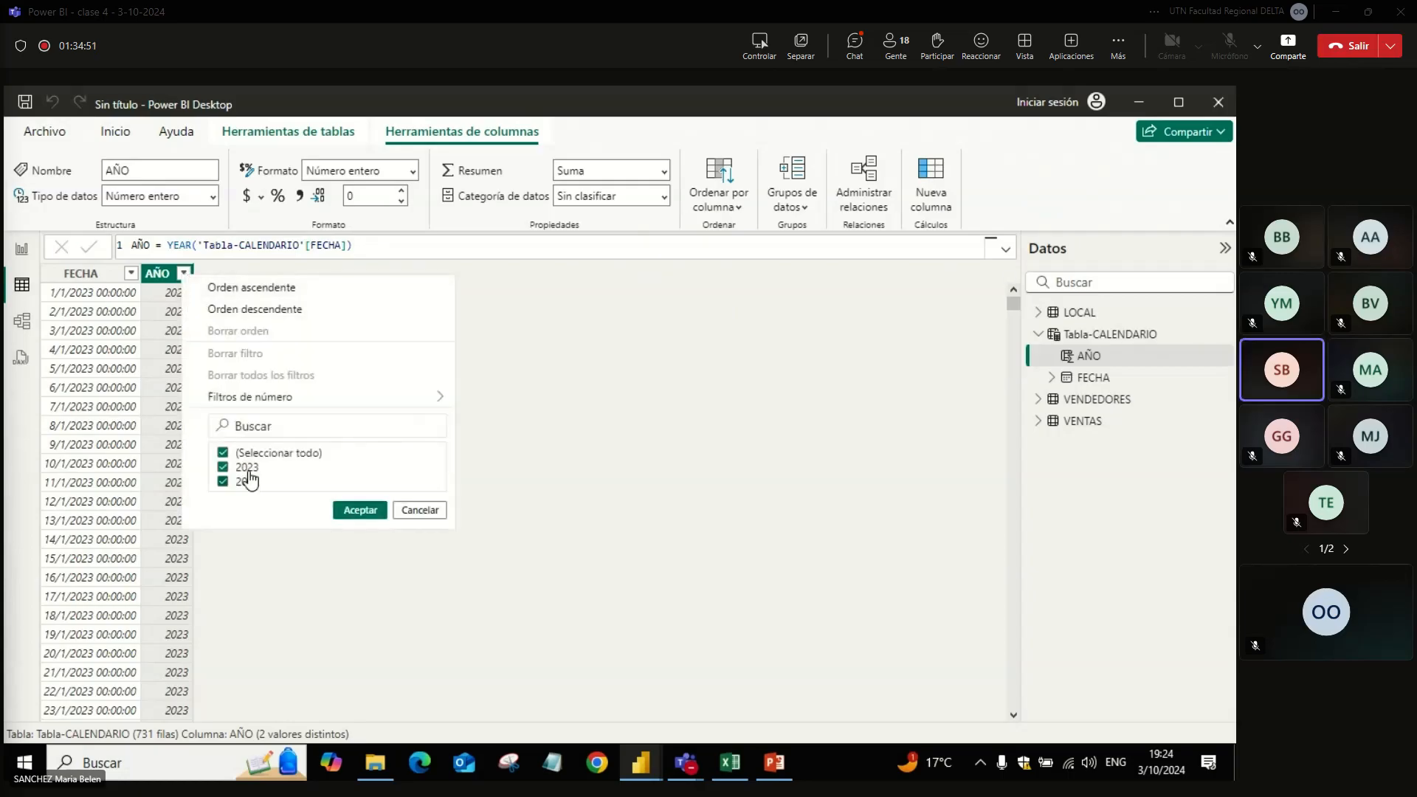
pyautogui.press('Escape')
# Step: Send a copy of the AÑO column's formula to the Teams meeting chat and return to Power BI Desktop
pyautogui.click(383, 244)
pyautogui.moveTo(383, 244); pyautogui.dragTo(5, 245)
pyautogui.hotkey('ctrl', 'c')
pyautogui.hotkey('alt', 'Tab')
pyautogui.hotkey('ctrl', 'v')
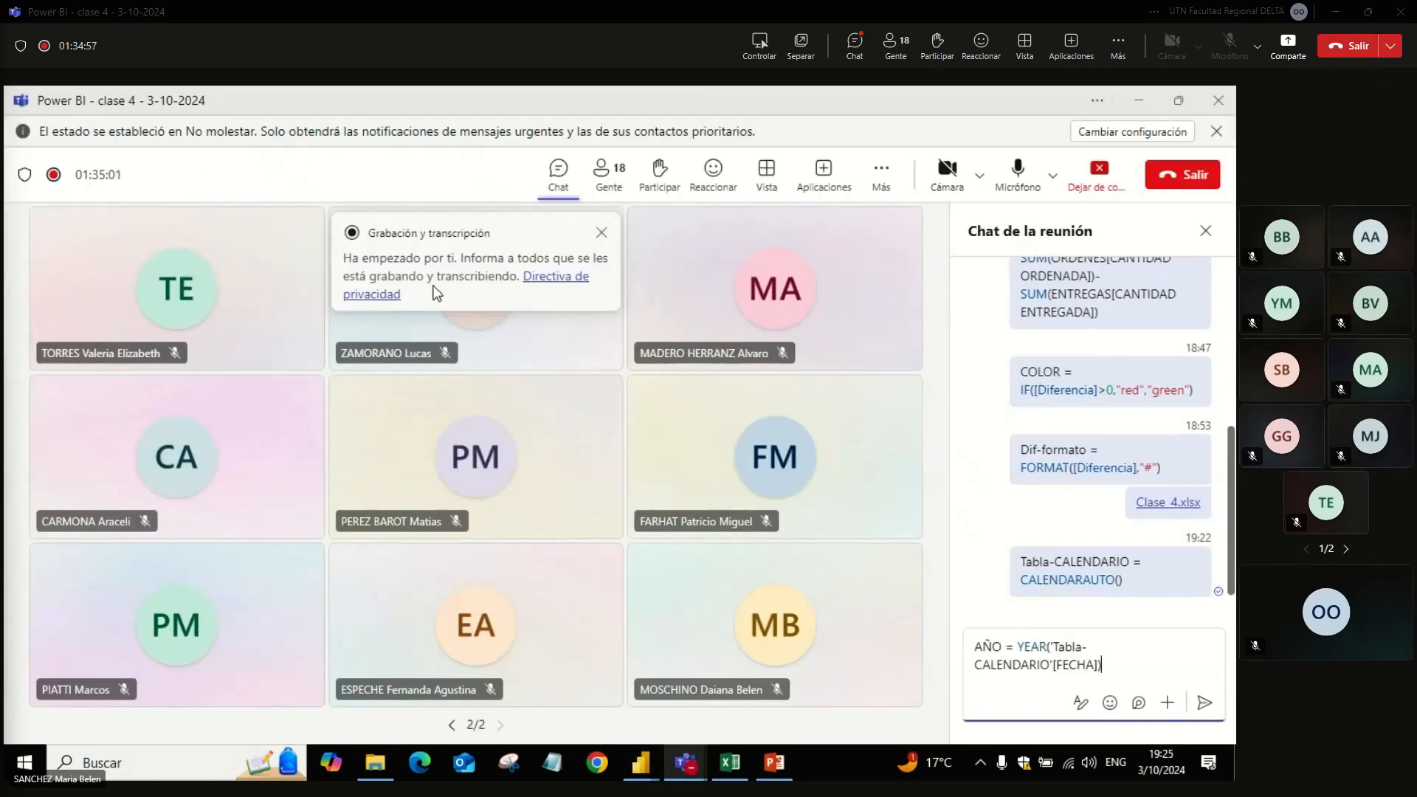
pyautogui.press('Return')
pyautogui.hotkey('alt', 'Tab')
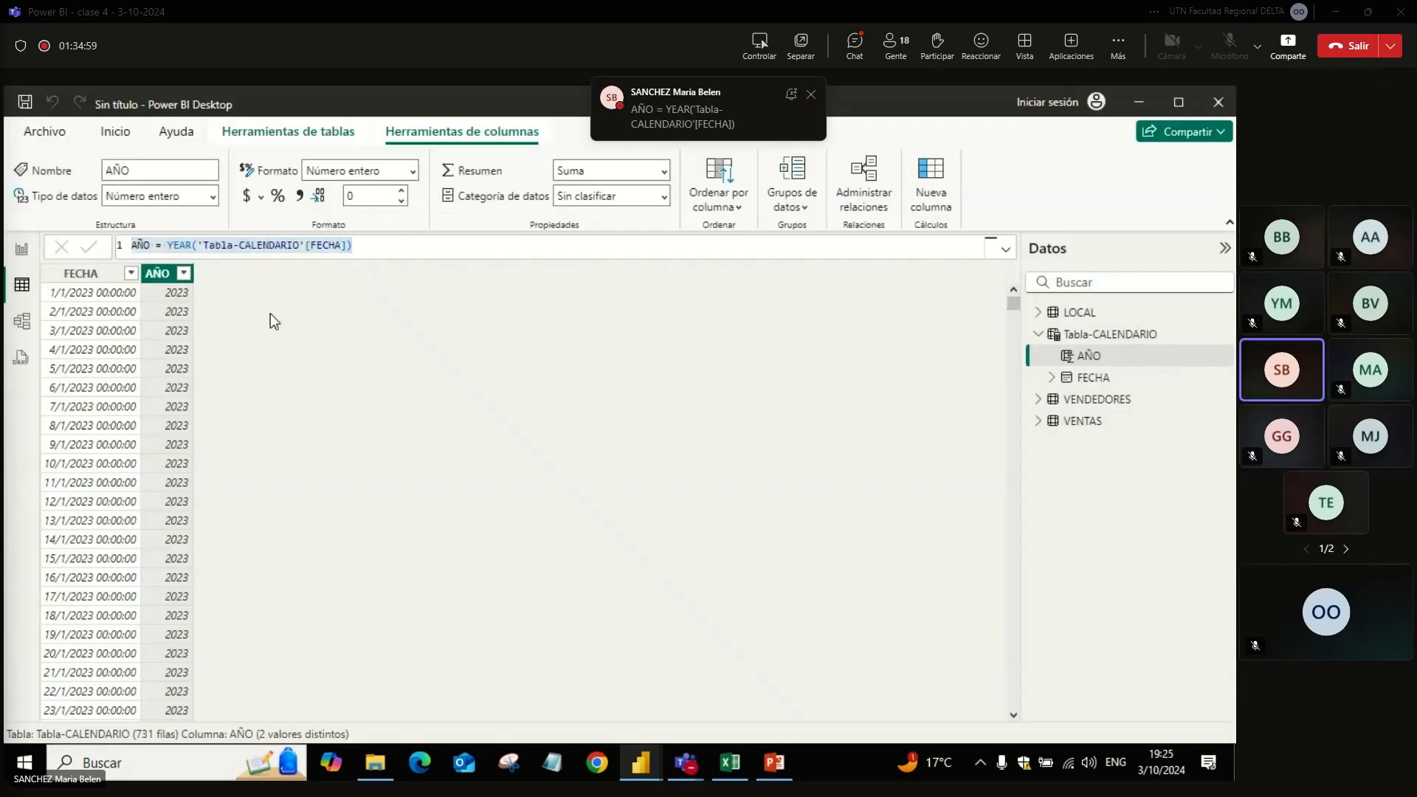
# Step: Add a new column to Tabla-CALENDARIO with the formula MES = MONTH('Tabla-CALENDARIO'[FECHA])
pyautogui.click(1092, 335)
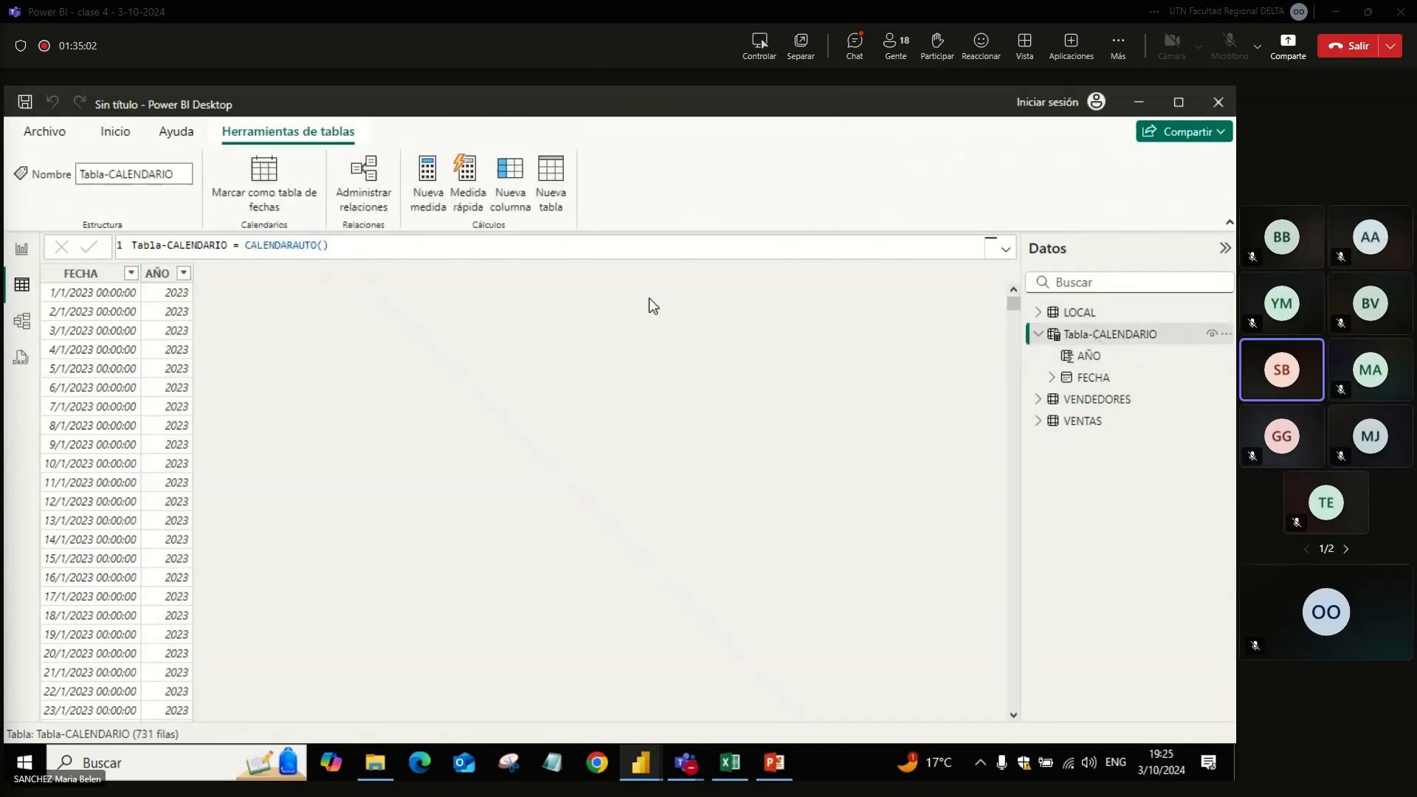
pyautogui.click(515, 204)
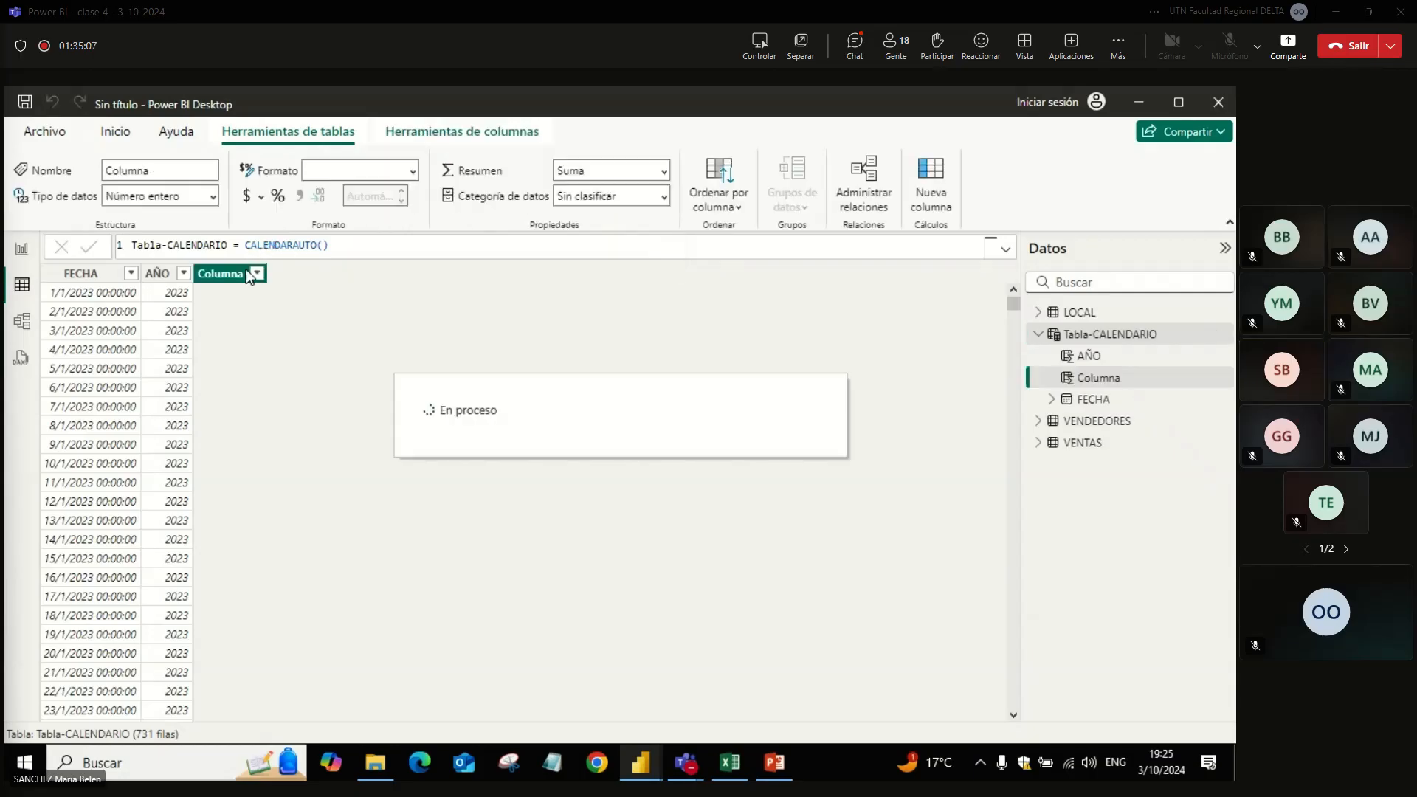
pyautogui.write('MES =')
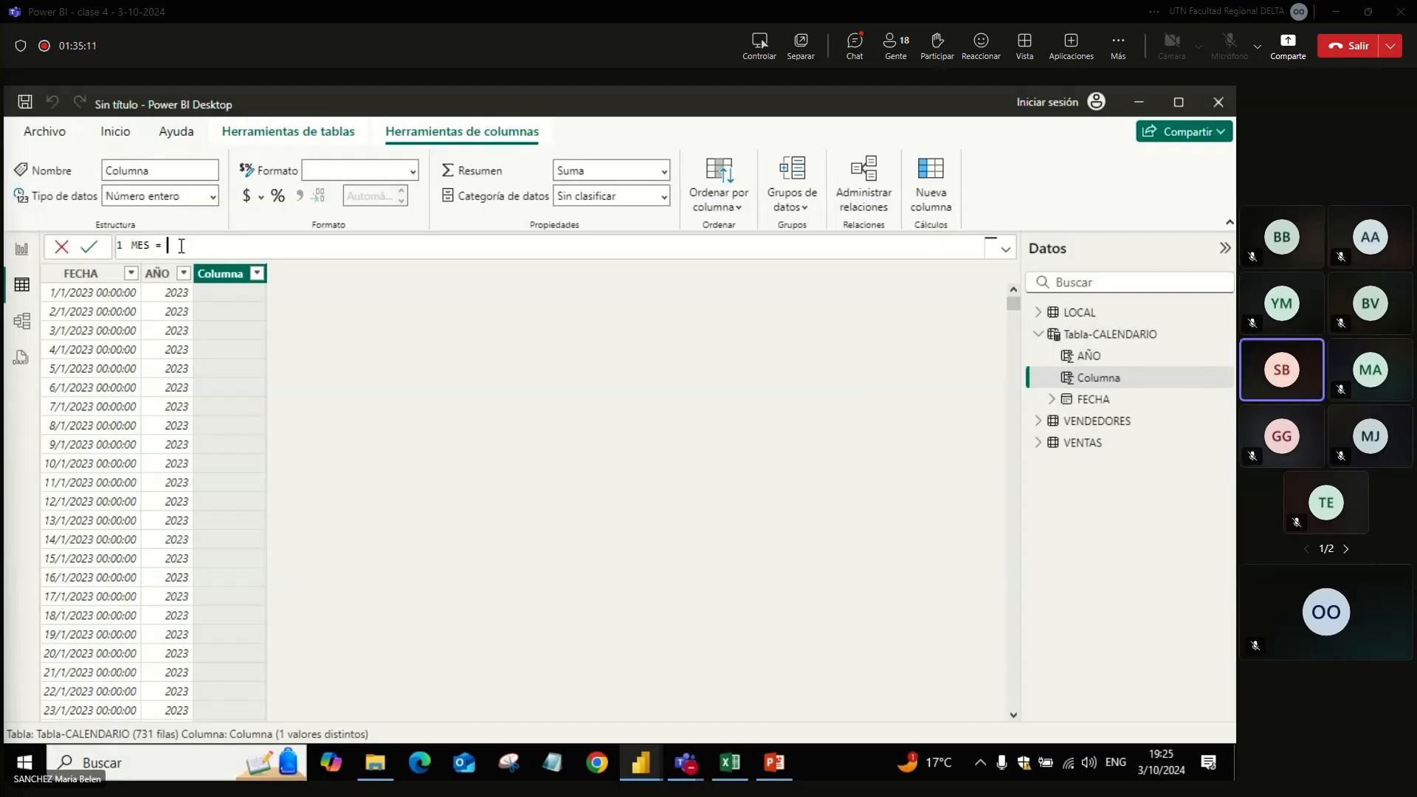
pyautogui.write('MONTH(fecha')
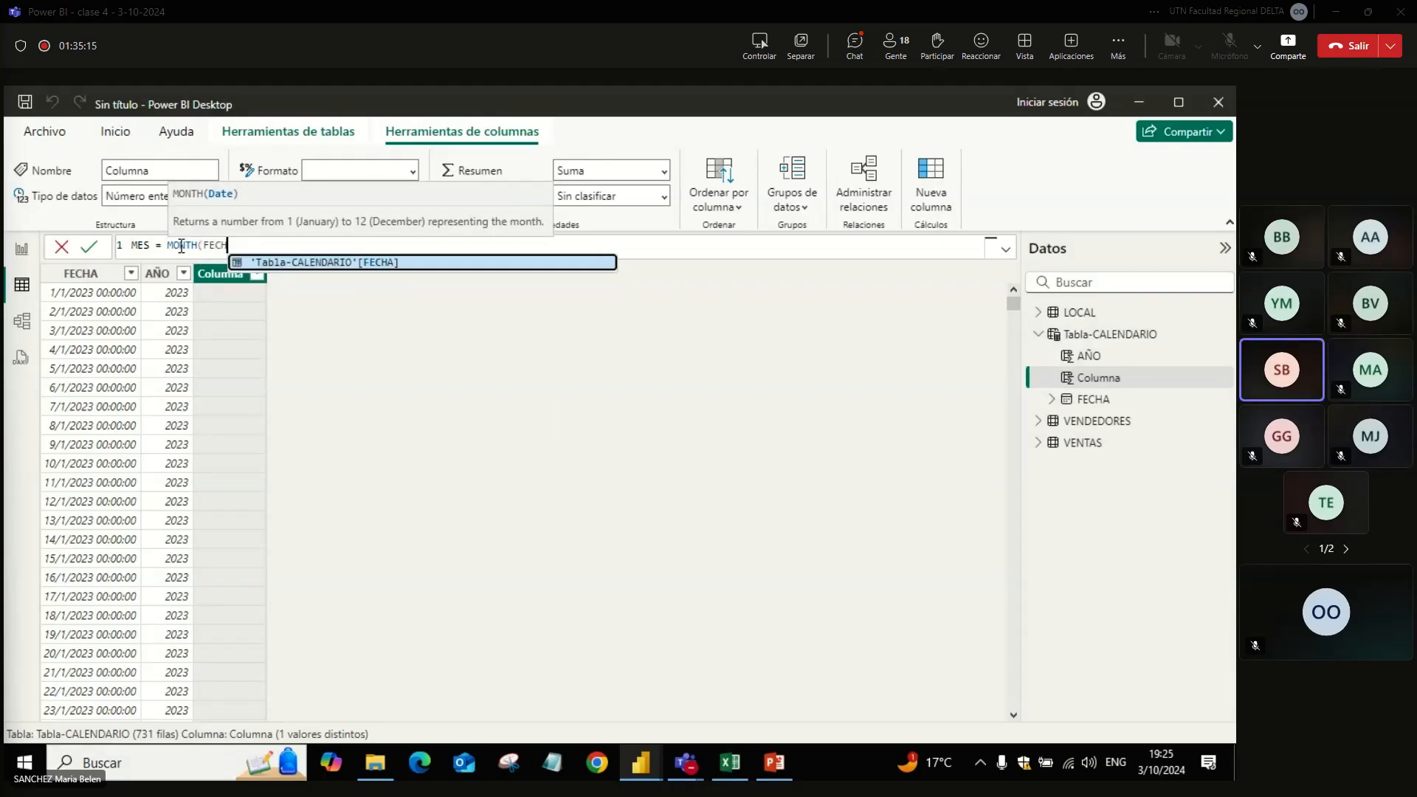
pyautogui.press('Tab')
pyautogui.write(')')
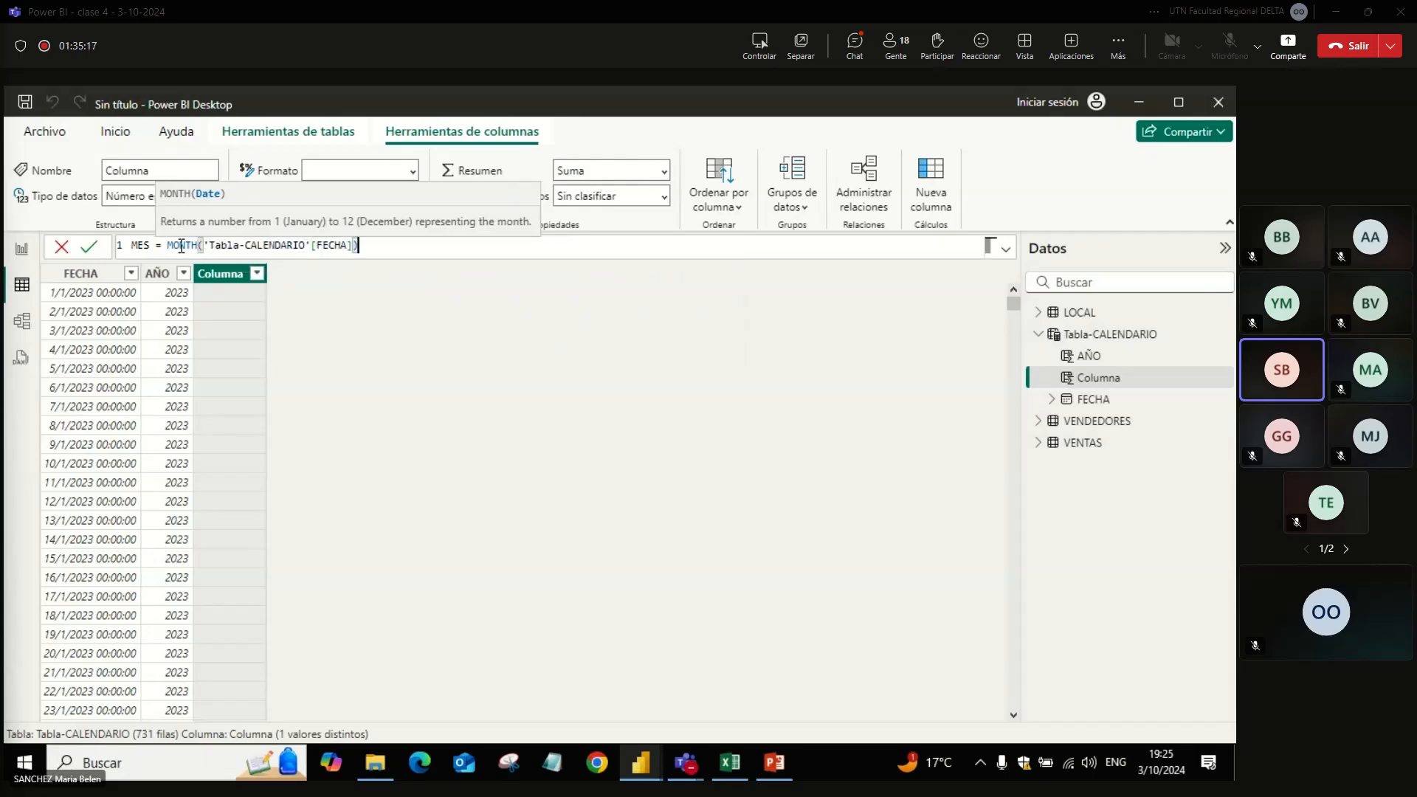
pyautogui.press('Return')
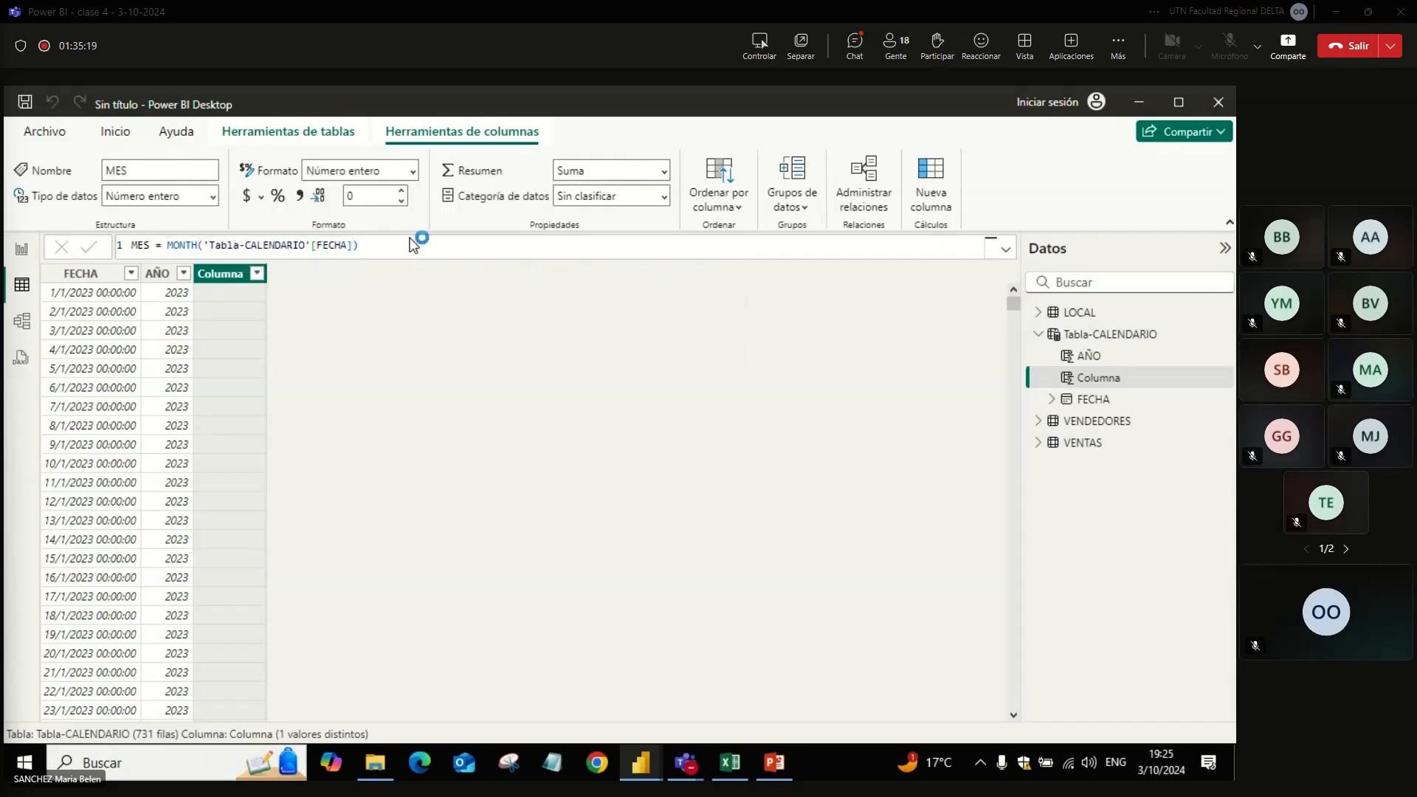
# Step: Send the MES formula to the Teams meeting chat, and back in Power BI Desktop check the MES filter list without applying a filter
pyautogui.click(397, 245)
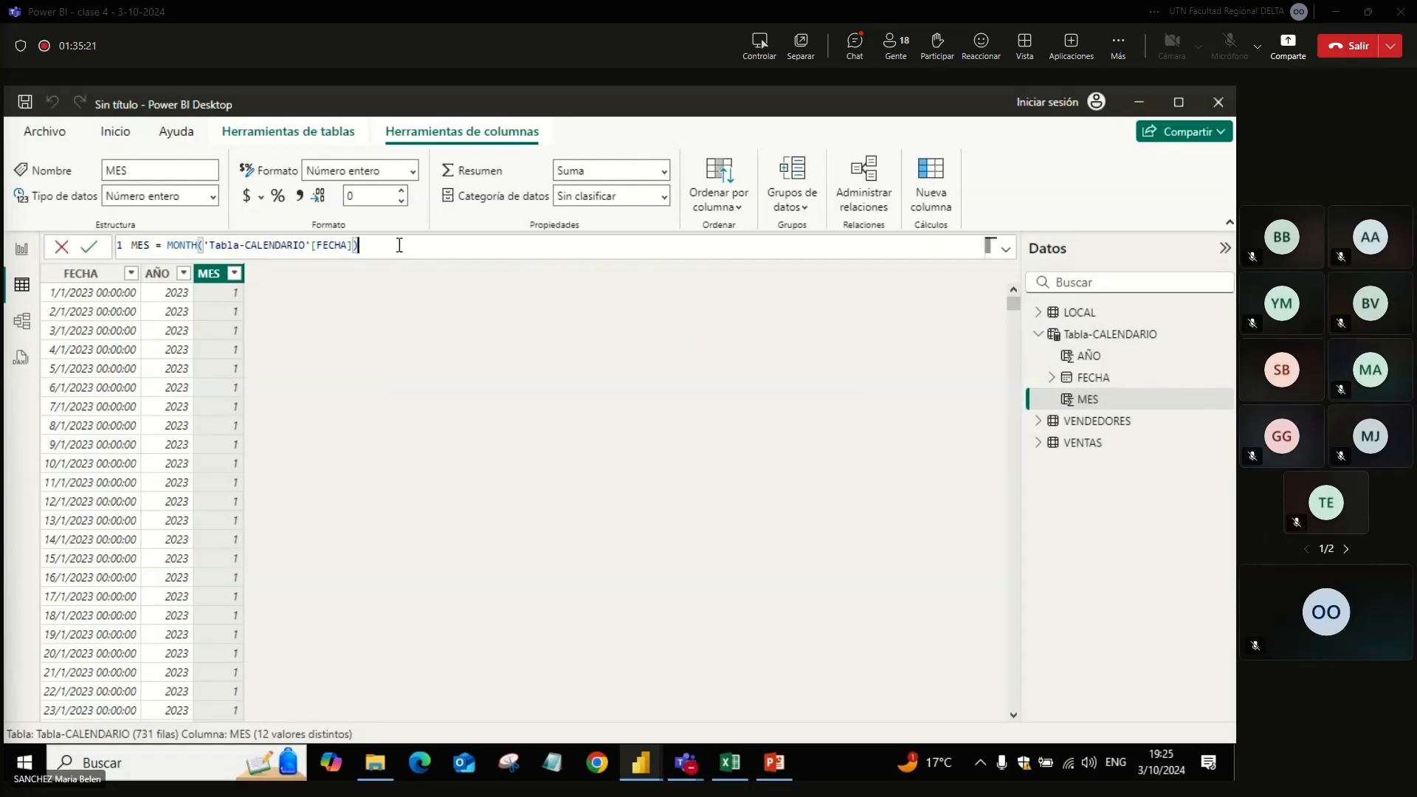
pyautogui.moveTo(404, 244); pyautogui.dragTo(6, 198)
pyautogui.hotkey('ctrl', 'c')
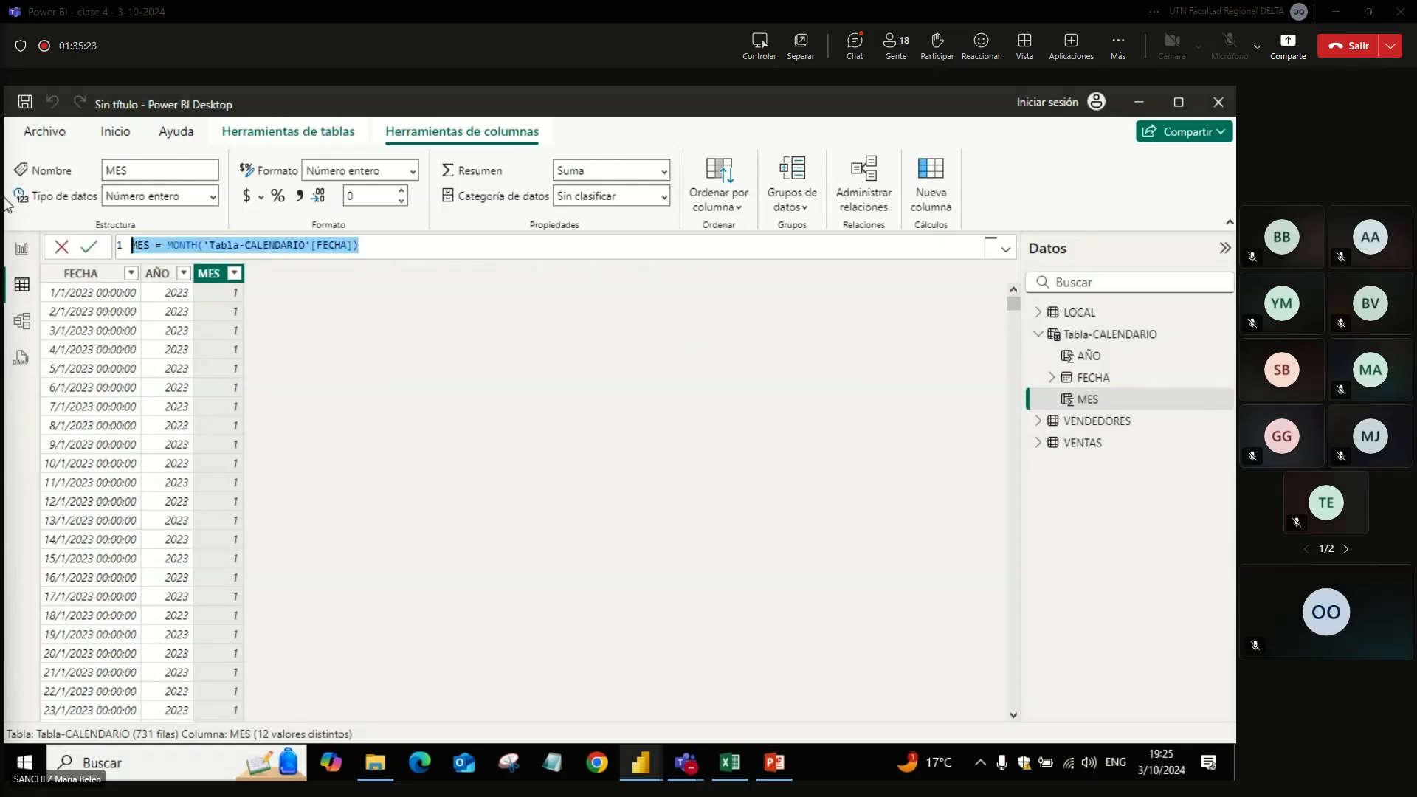
pyautogui.hotkey('alt', 'Tab')
pyautogui.hotkey('ctrl', 'v')
pyautogui.press('Return')
pyautogui.hotkey('alt', 'Tab')
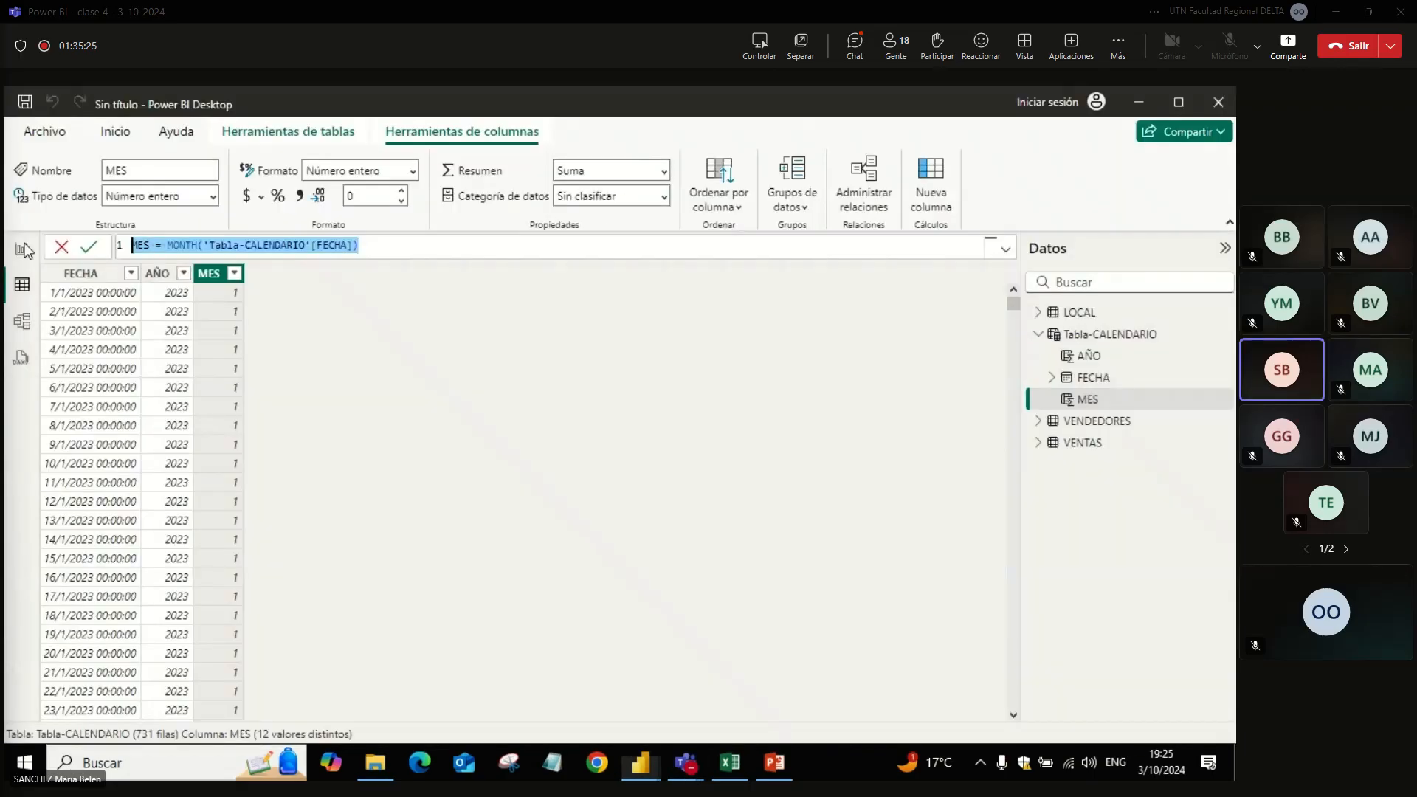
pyautogui.click(235, 273)
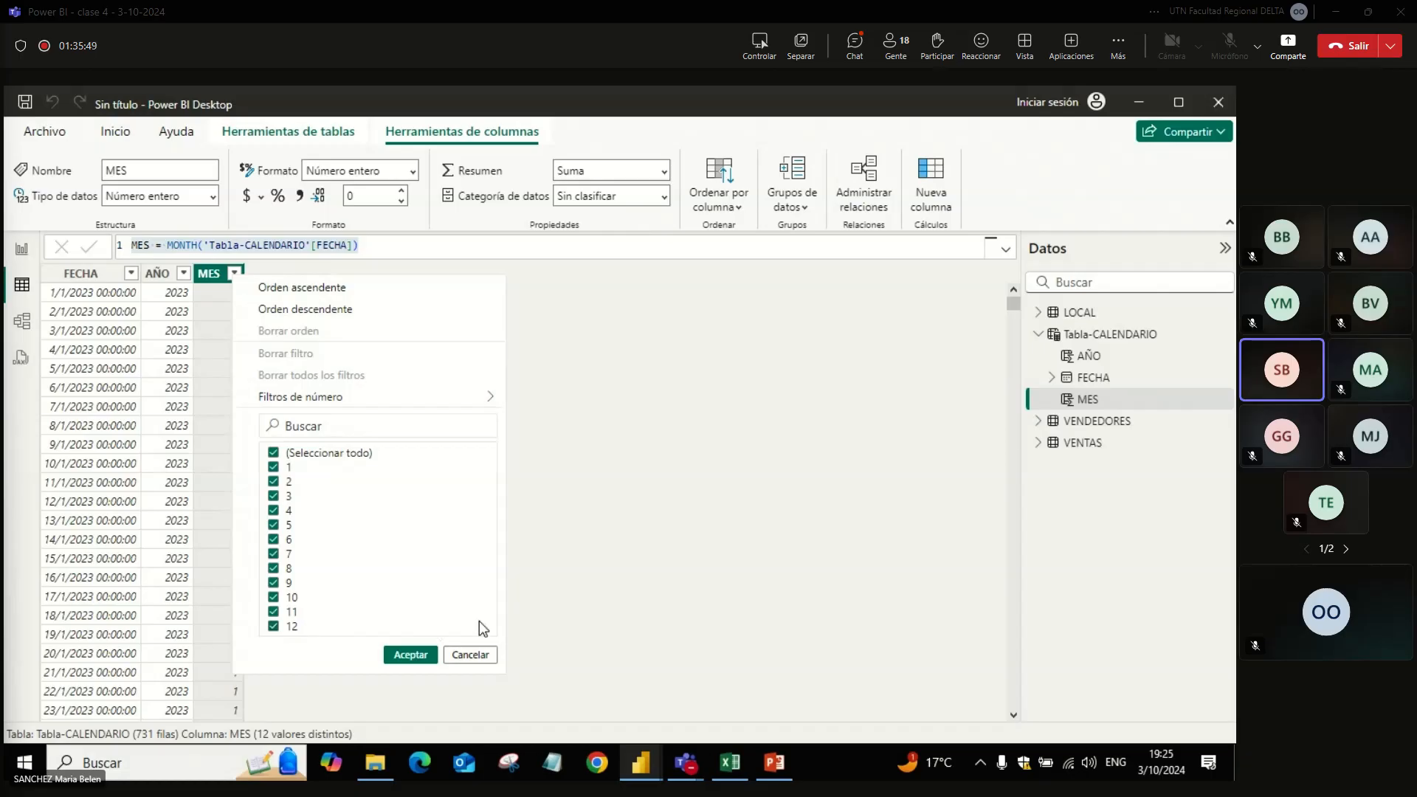
pyautogui.click(470, 654)
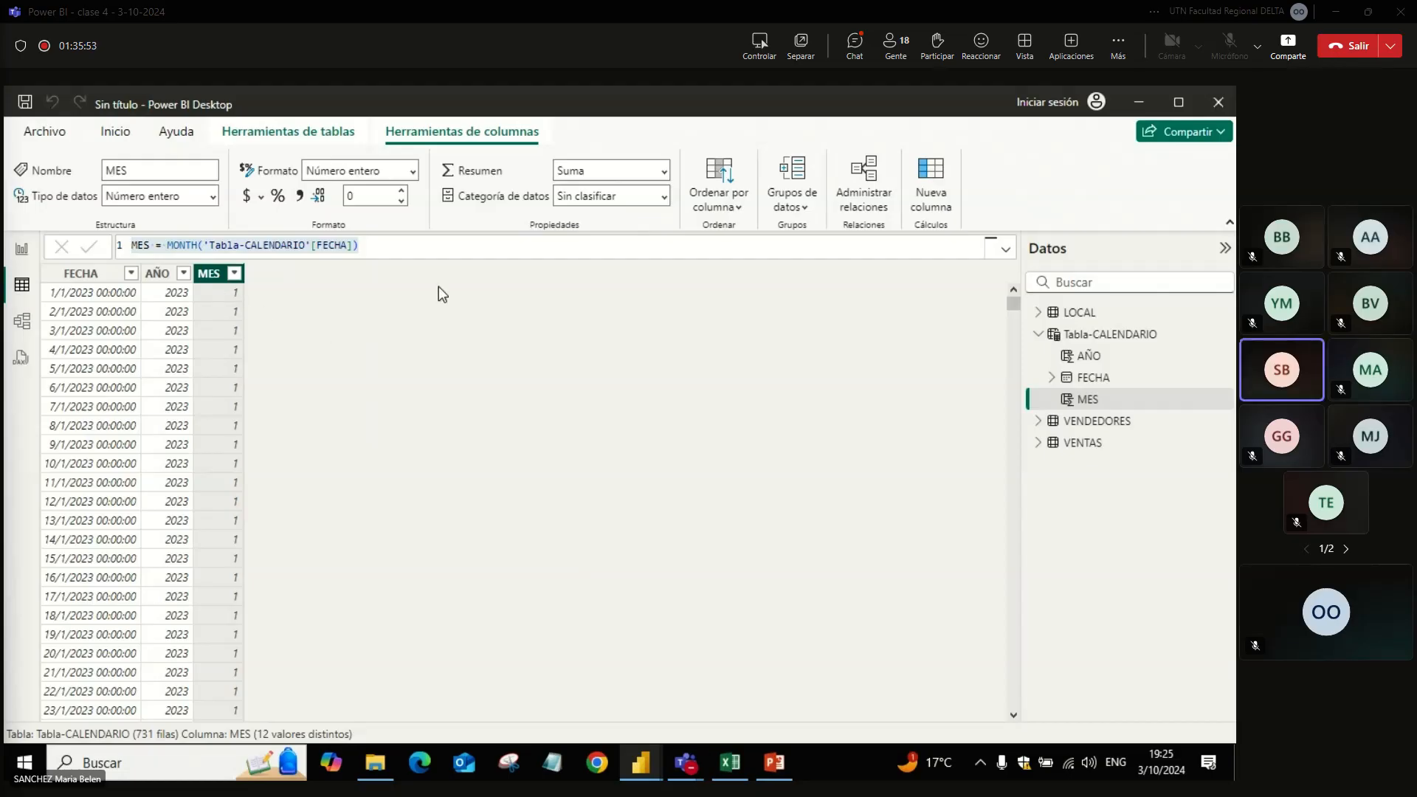
# Step: Add a new column to Tabla-CALENDARIO with the formula DIA = DAY('Tabla-CALENDARIO'[FECHA])
pyautogui.click(1139, 338)
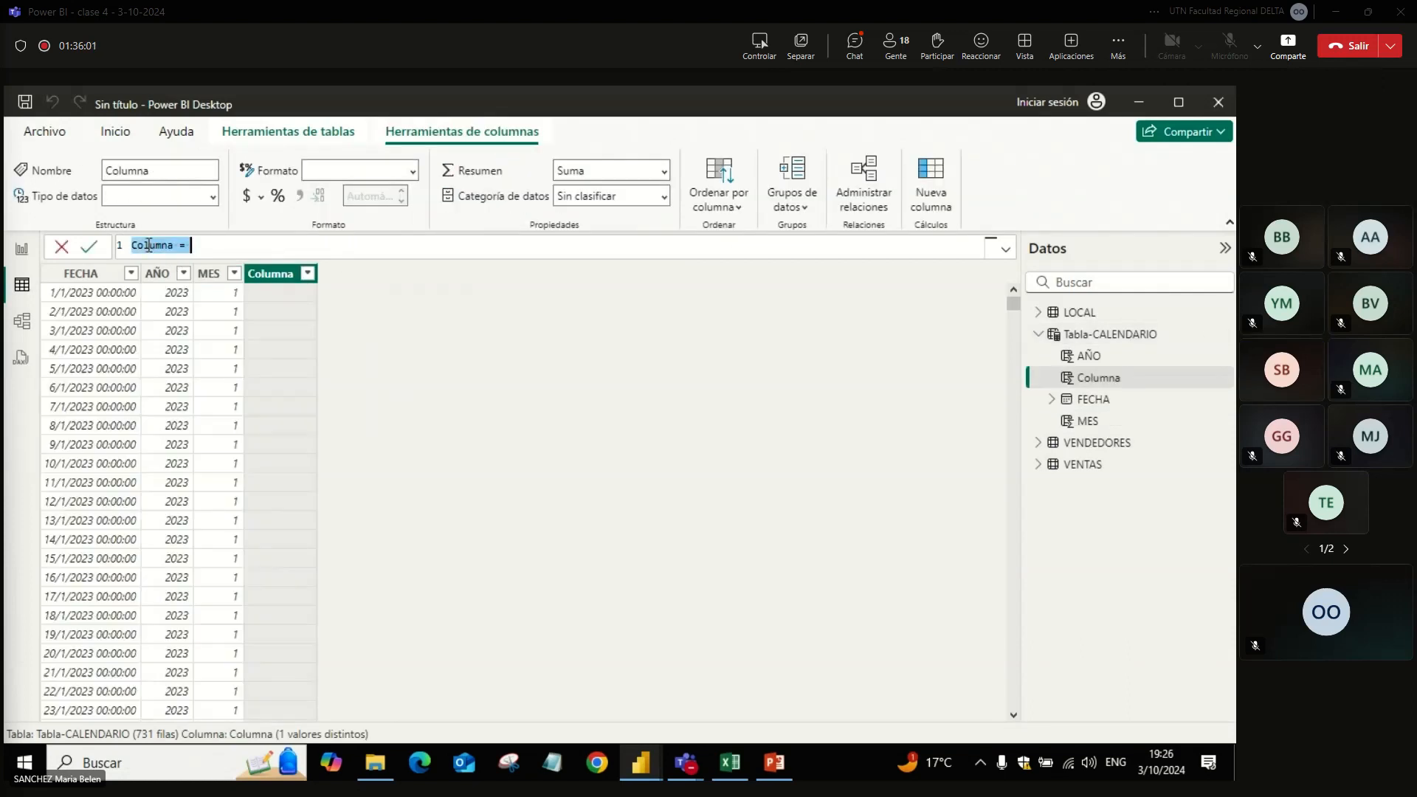
pyautogui.write('DIA = DAY(')
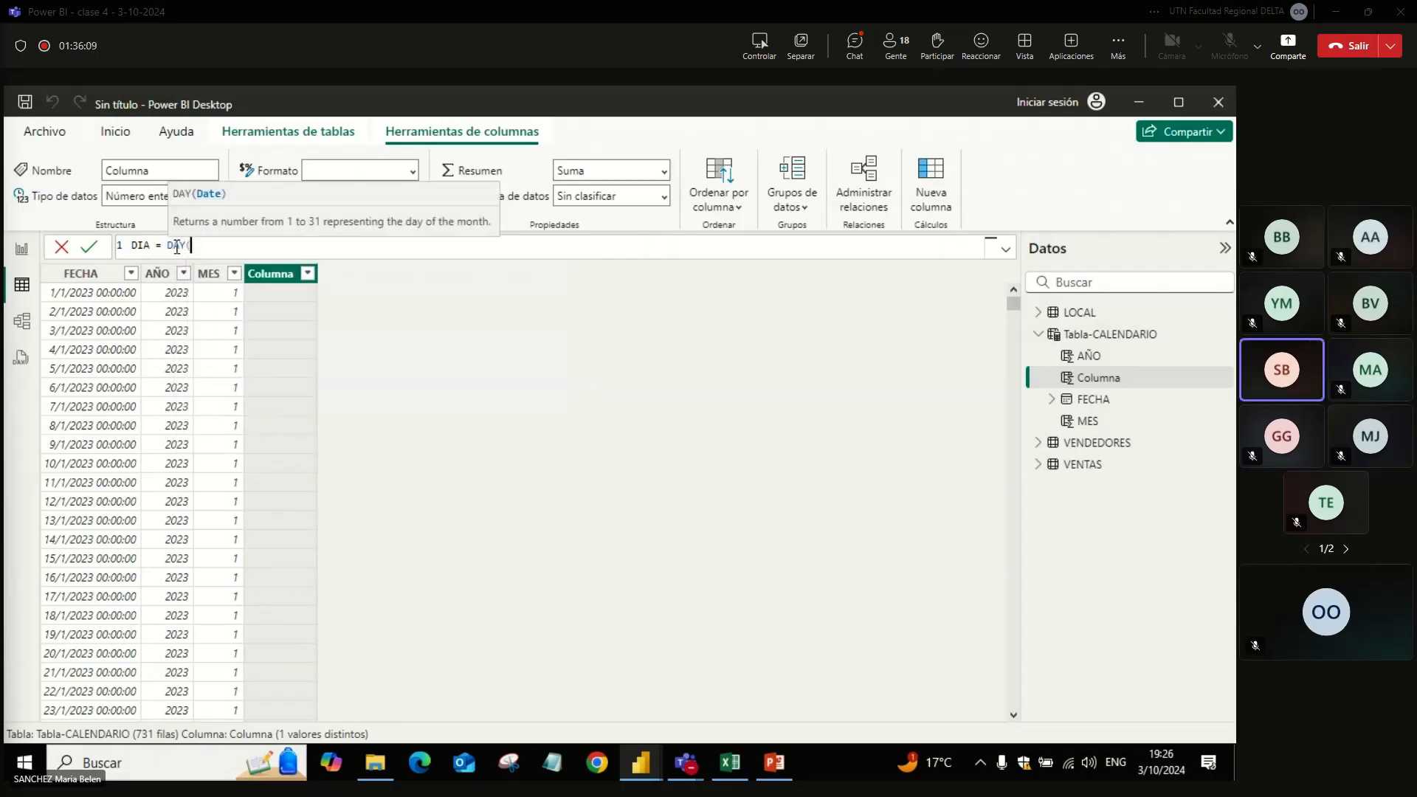
pyautogui.write('FECHA')
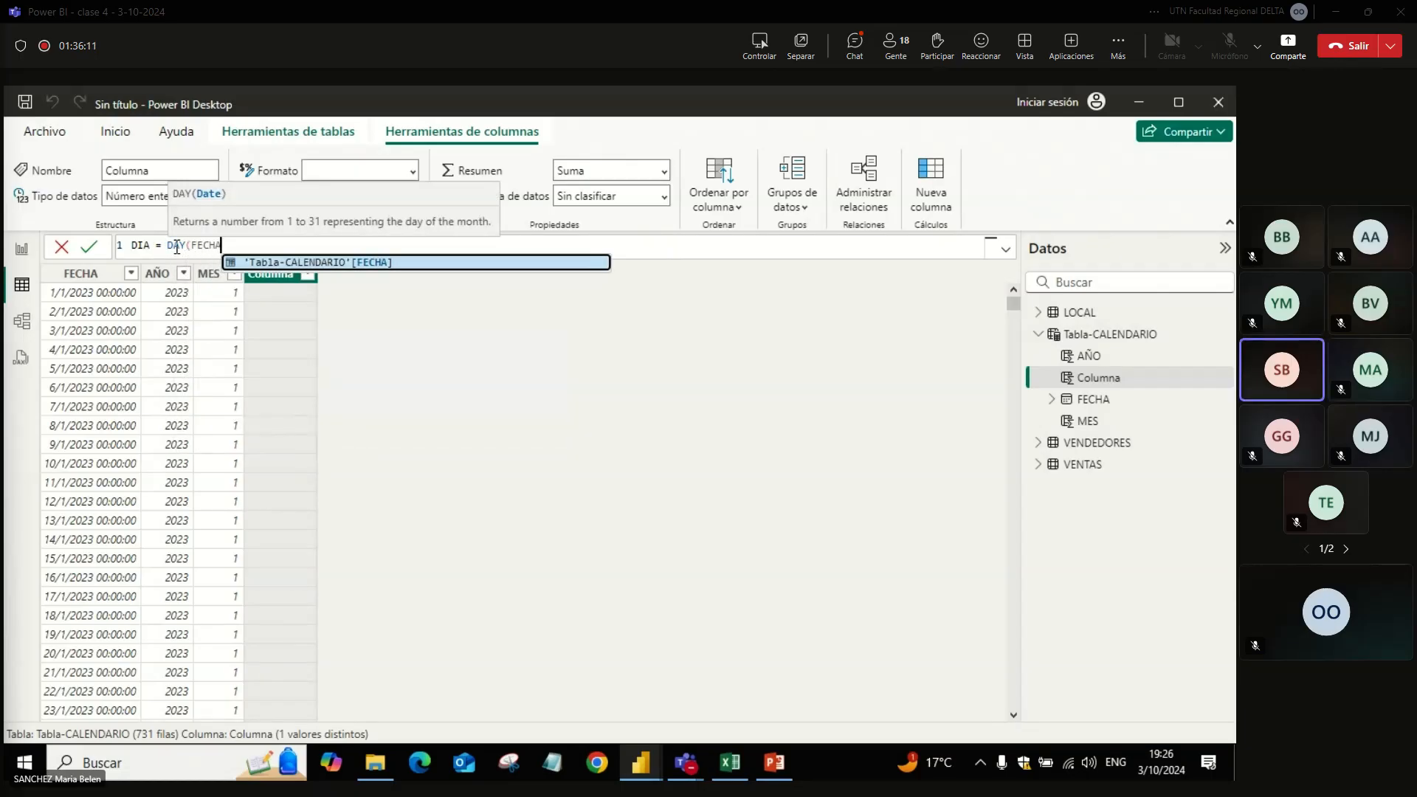
pyautogui.press('Tab')
pyautogui.write(')')
pyautogui.press('Return')
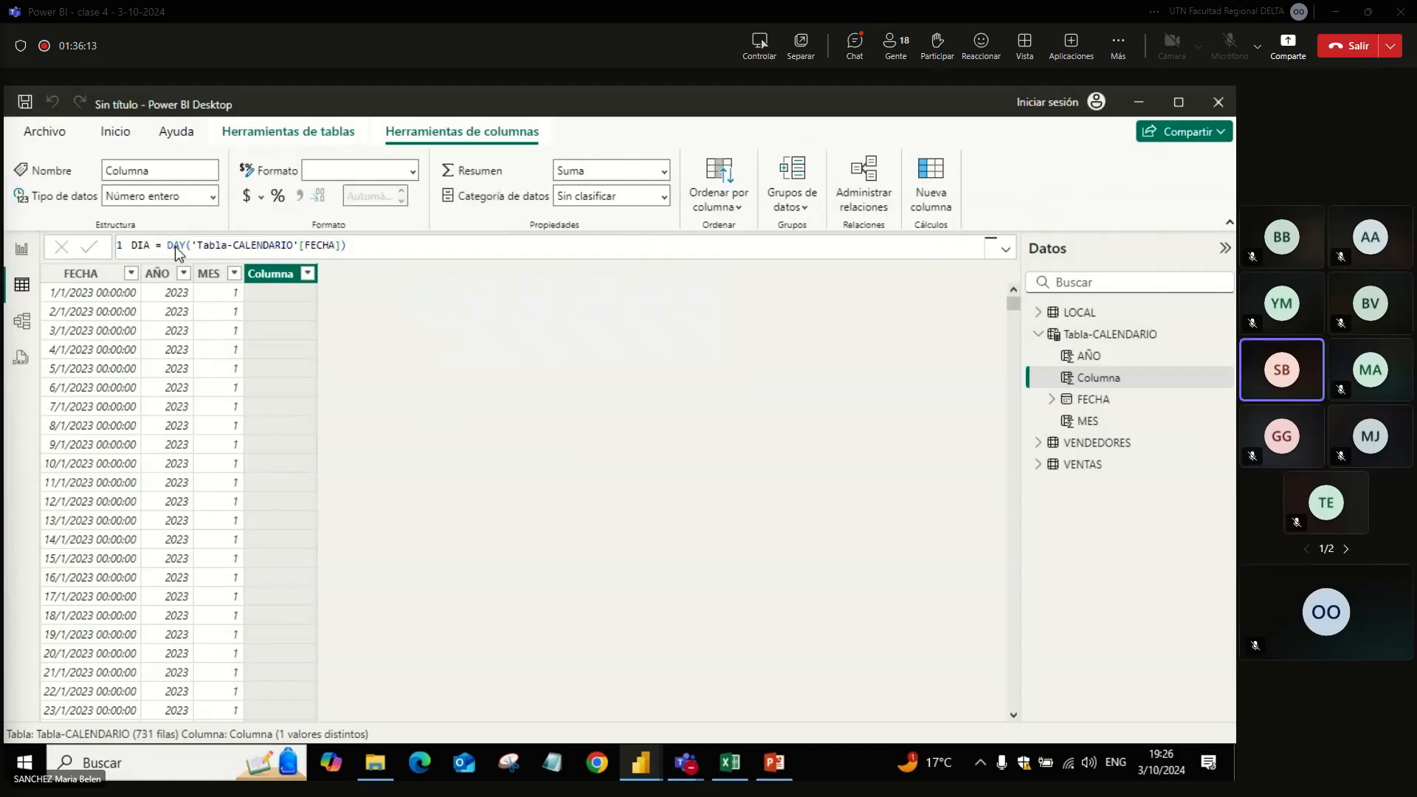
# Step: Send a copy of the DIA column's formula to the Teams meeting chat and return to Power BI Desktop
pyautogui.tripleClick(395, 244)
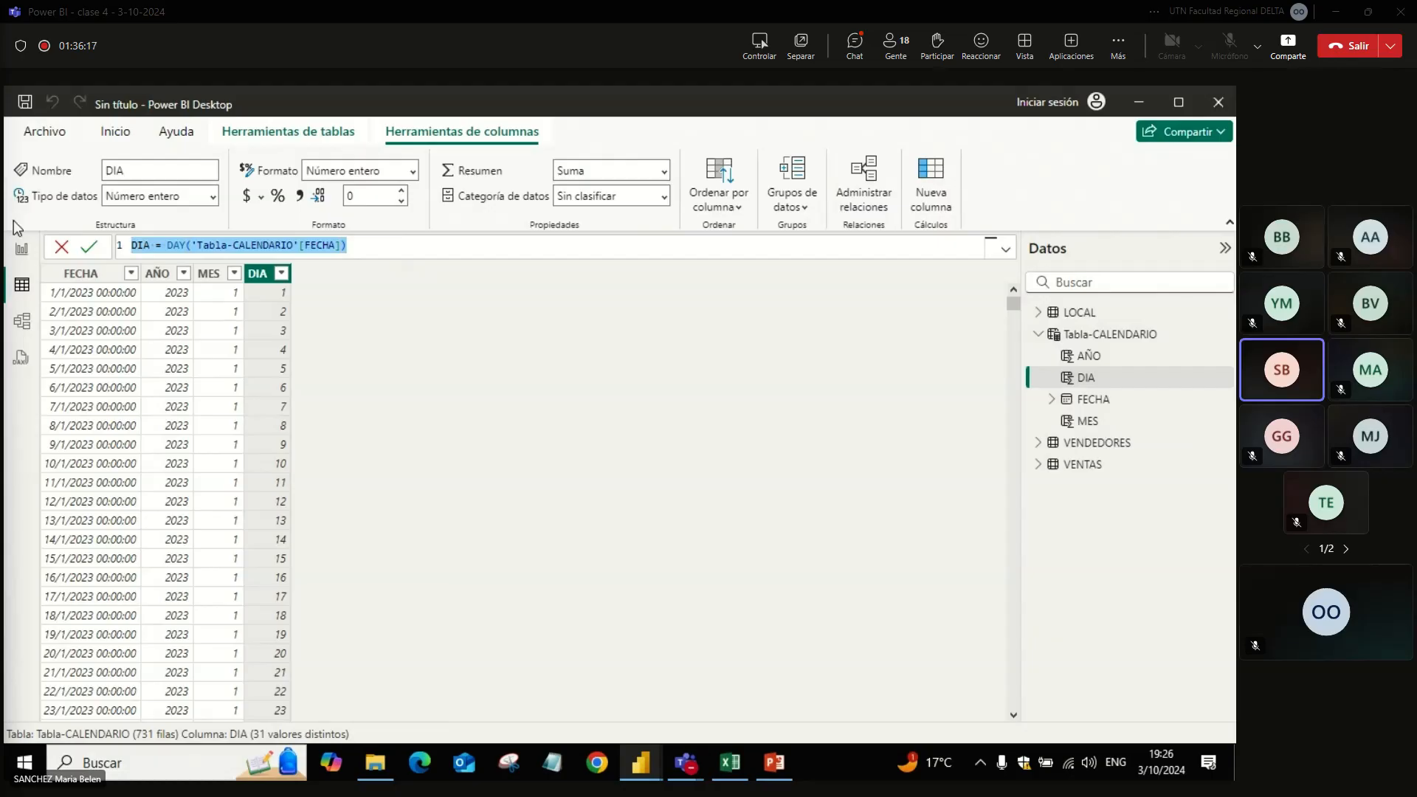
pyautogui.hotkey('ctrl', 'c')
pyautogui.hotkey('alt', 'Tab')
pyautogui.hotkey('ctrl', 'v')
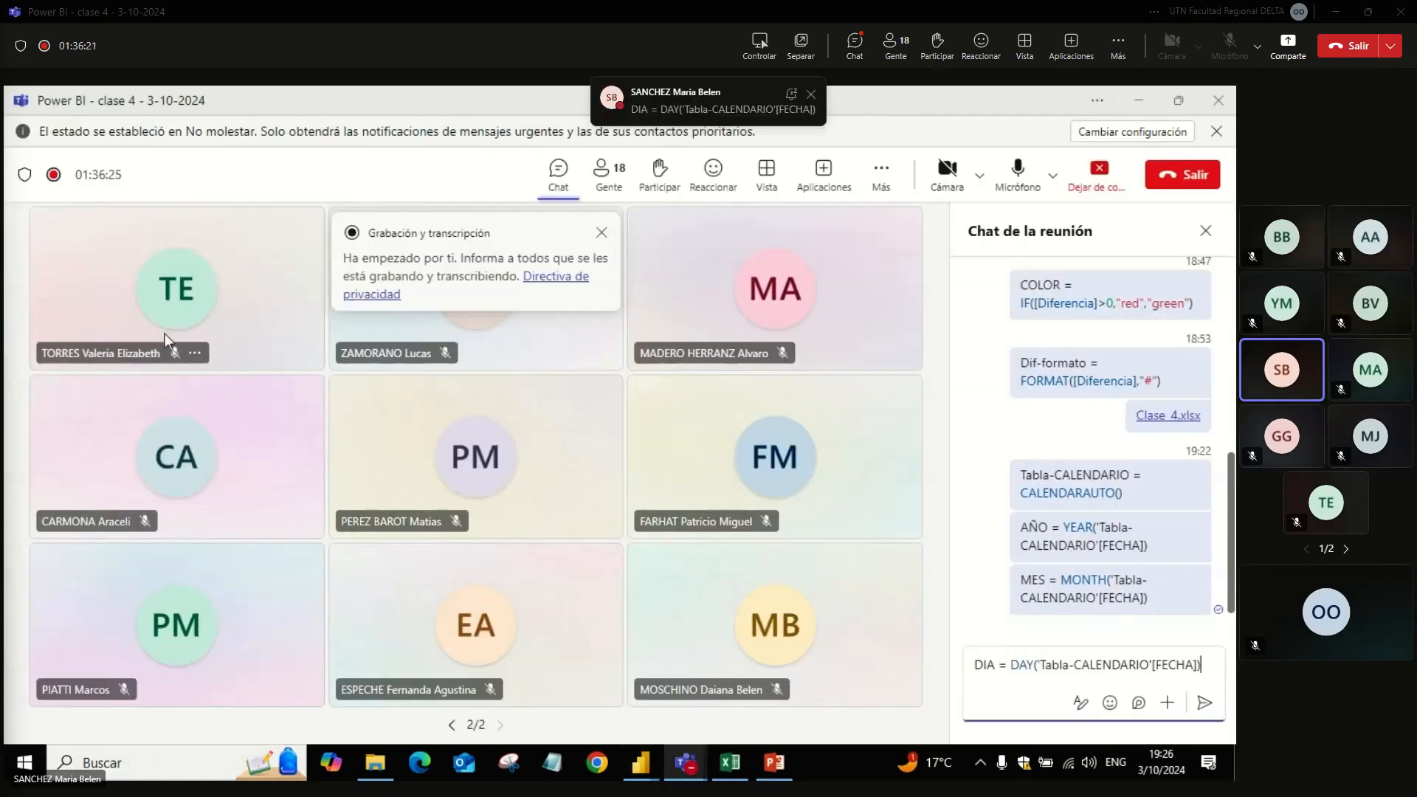
pyautogui.press('Return')
pyautogui.hotkey('alt', 'Tab')
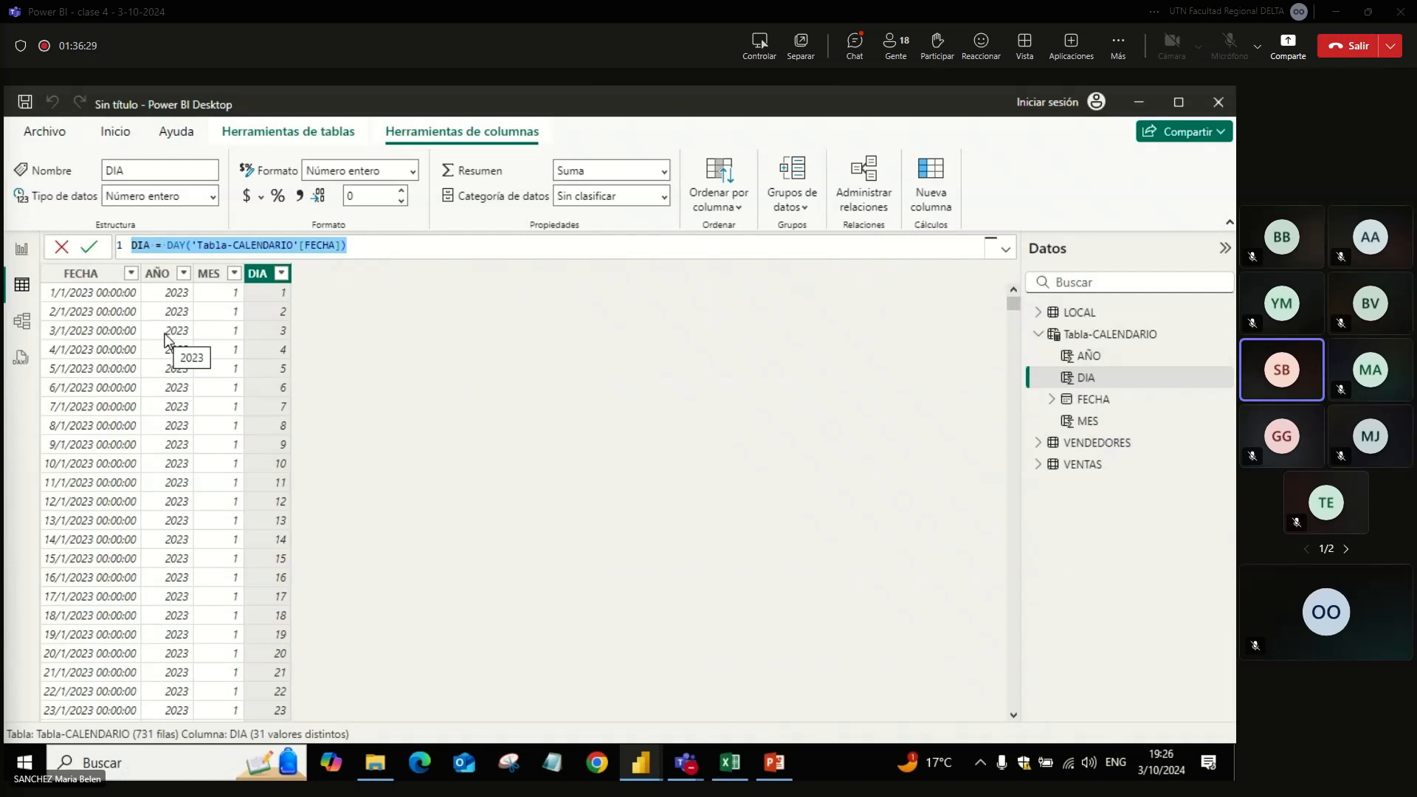
pyautogui.click(507, 323)
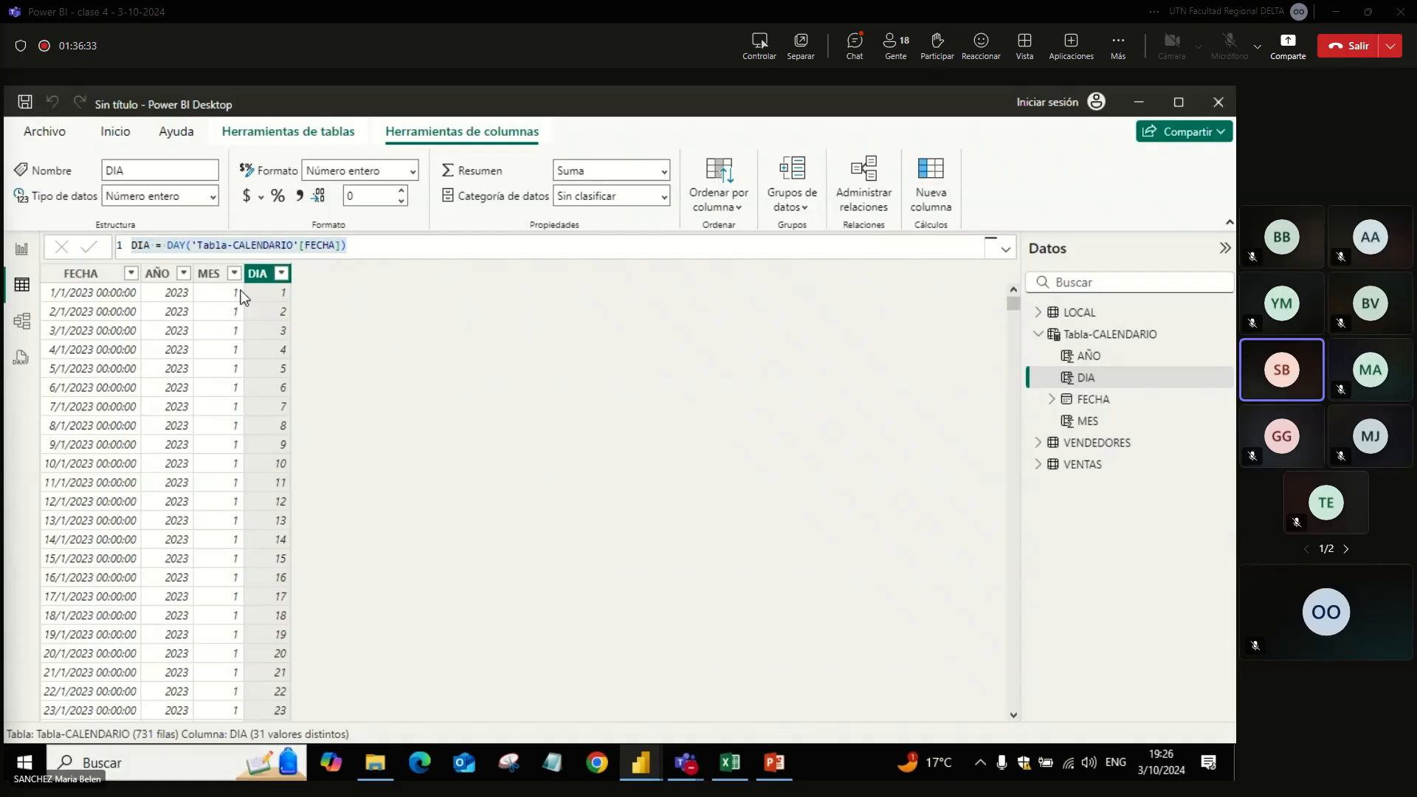
# Step: Review the date formats available for the FECHA column while keeping the General Date format
pyautogui.click(88, 274)
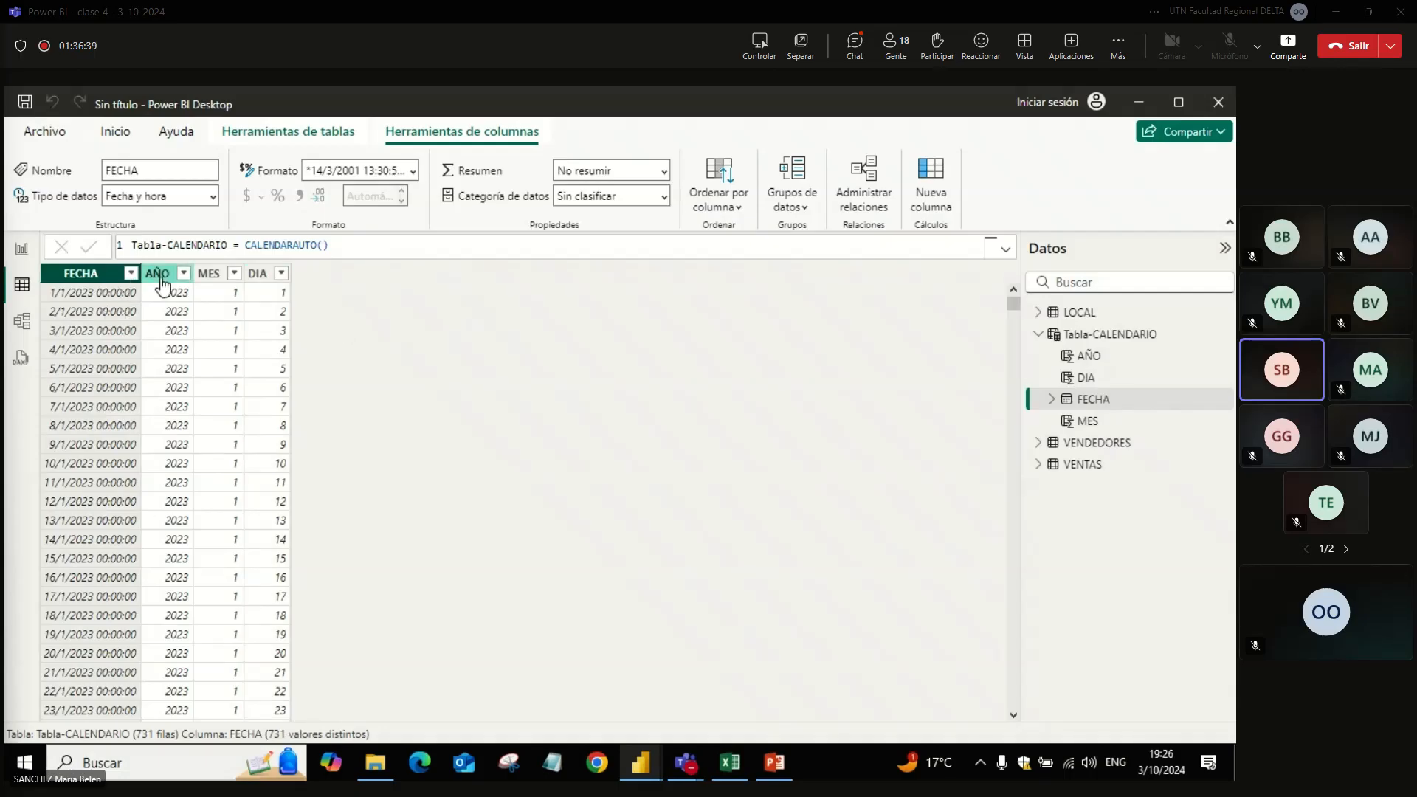
pyautogui.click(415, 172)
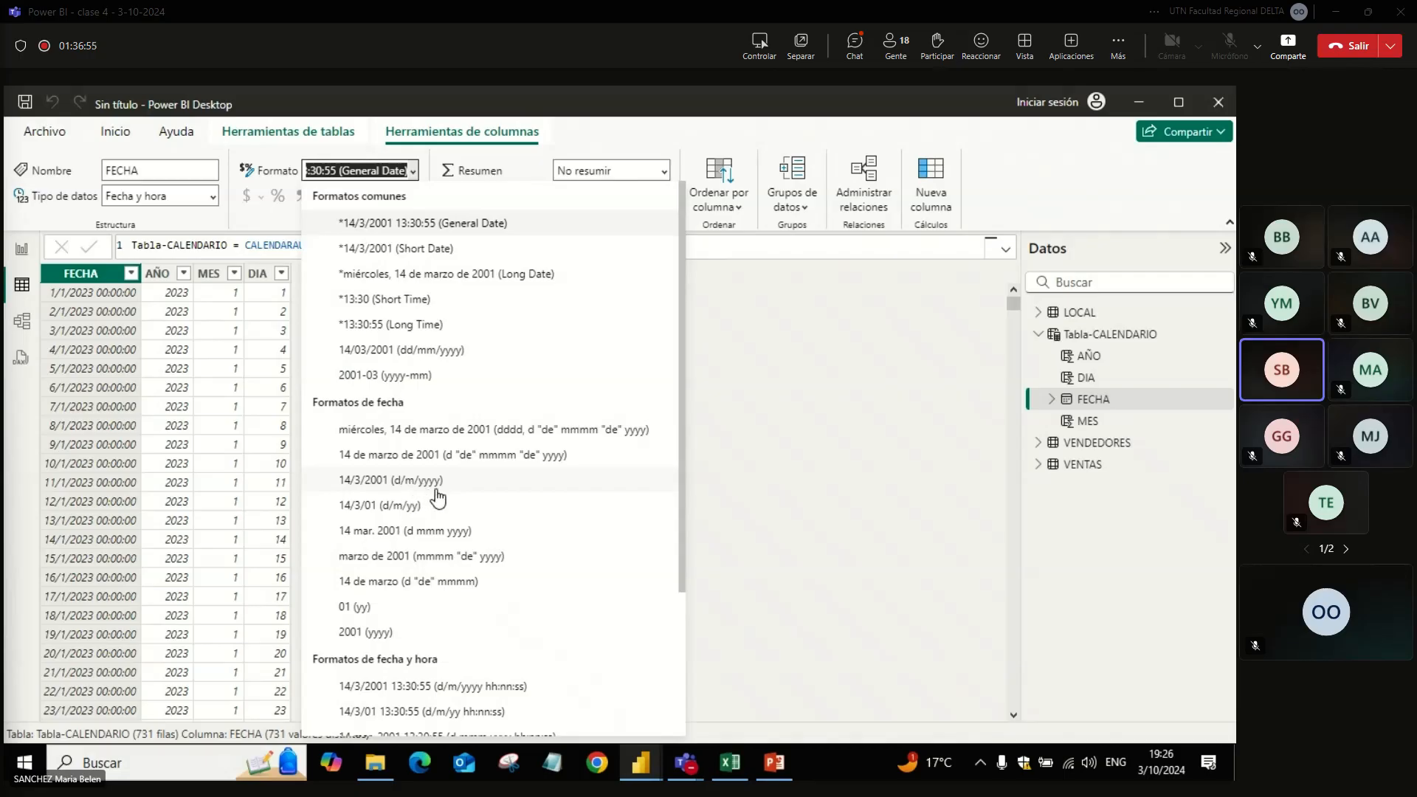
pyautogui.click(629, 483)
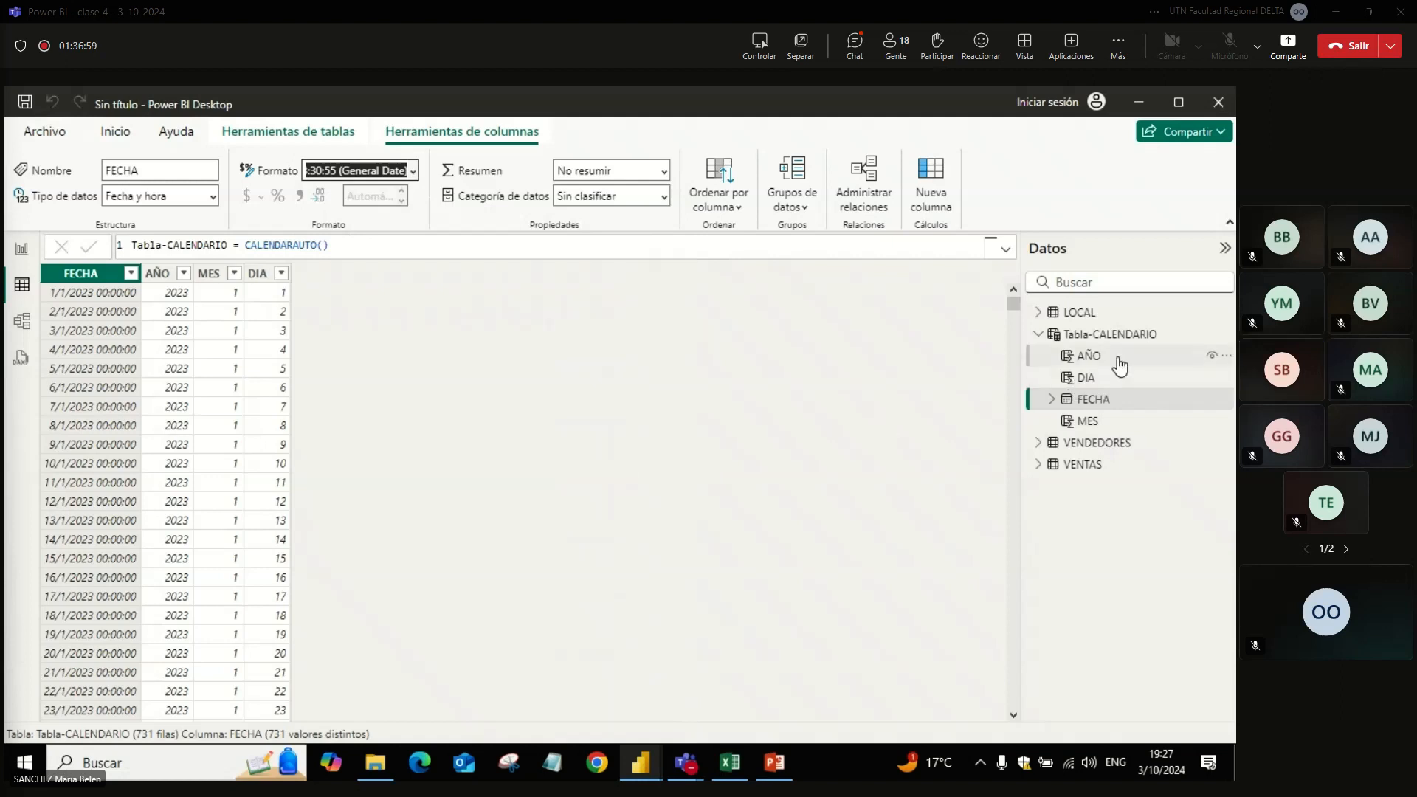
# Step: Add a new column to Tabla-CALENDARIO named MES-AO
pyautogui.click(1112, 335)
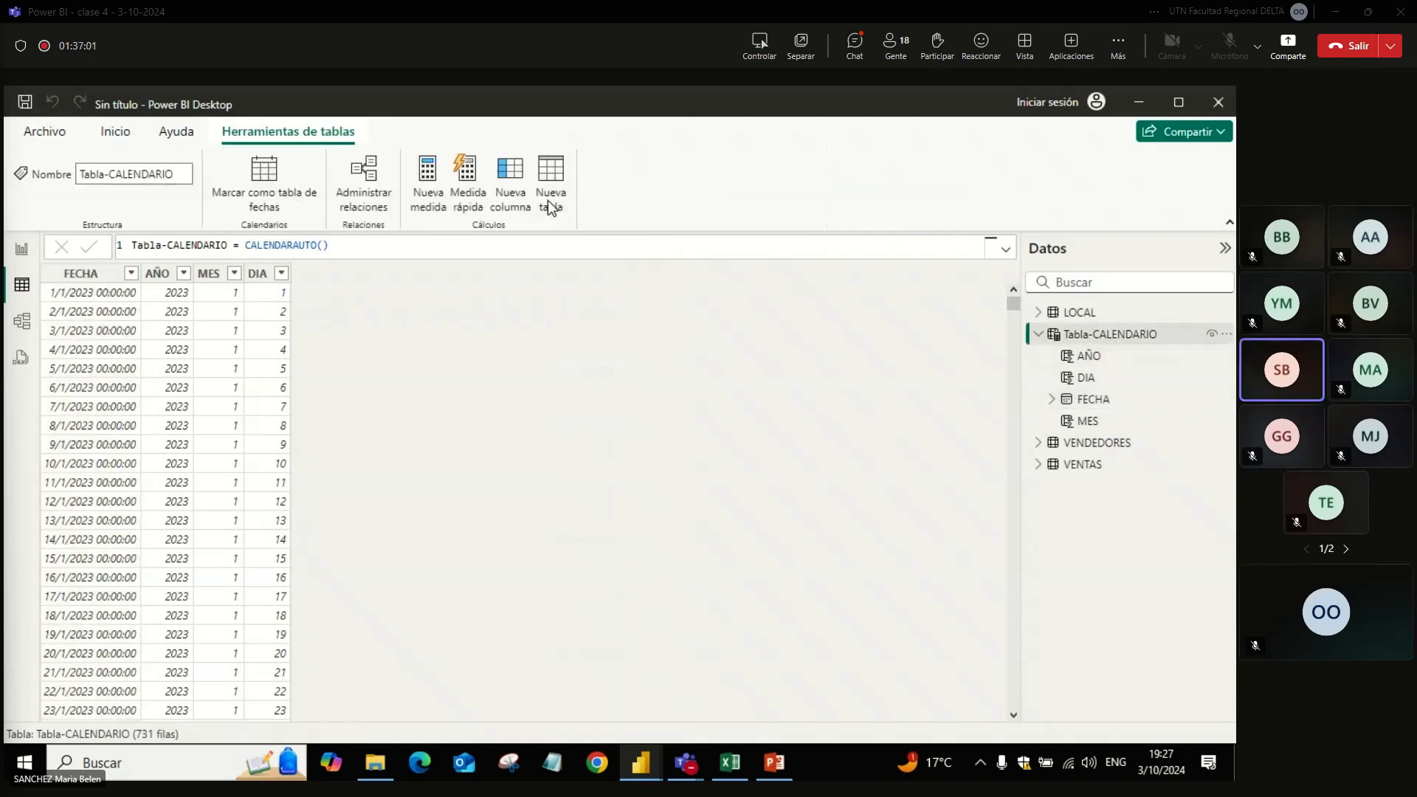
pyautogui.click(513, 198)
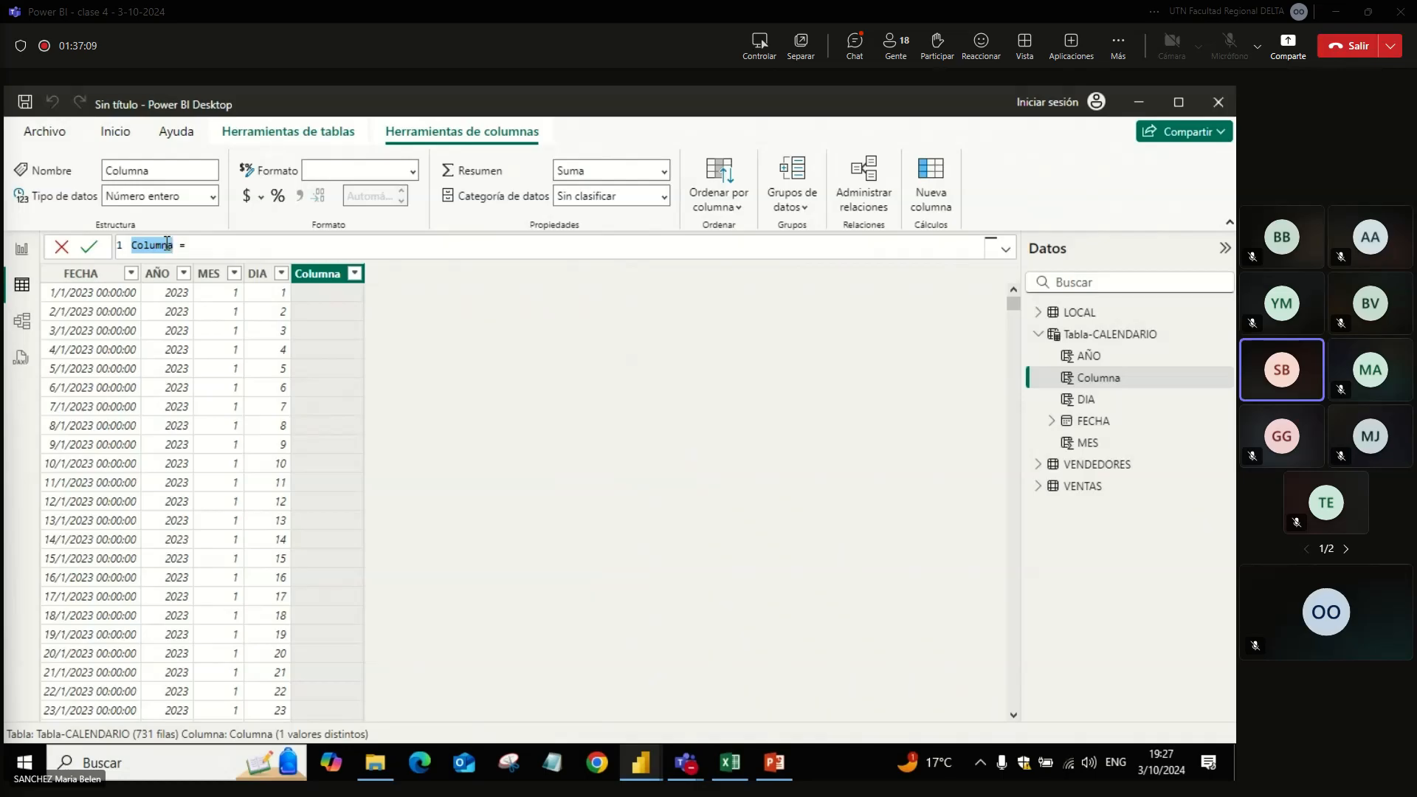
pyautogui.write('MES-AÑ')
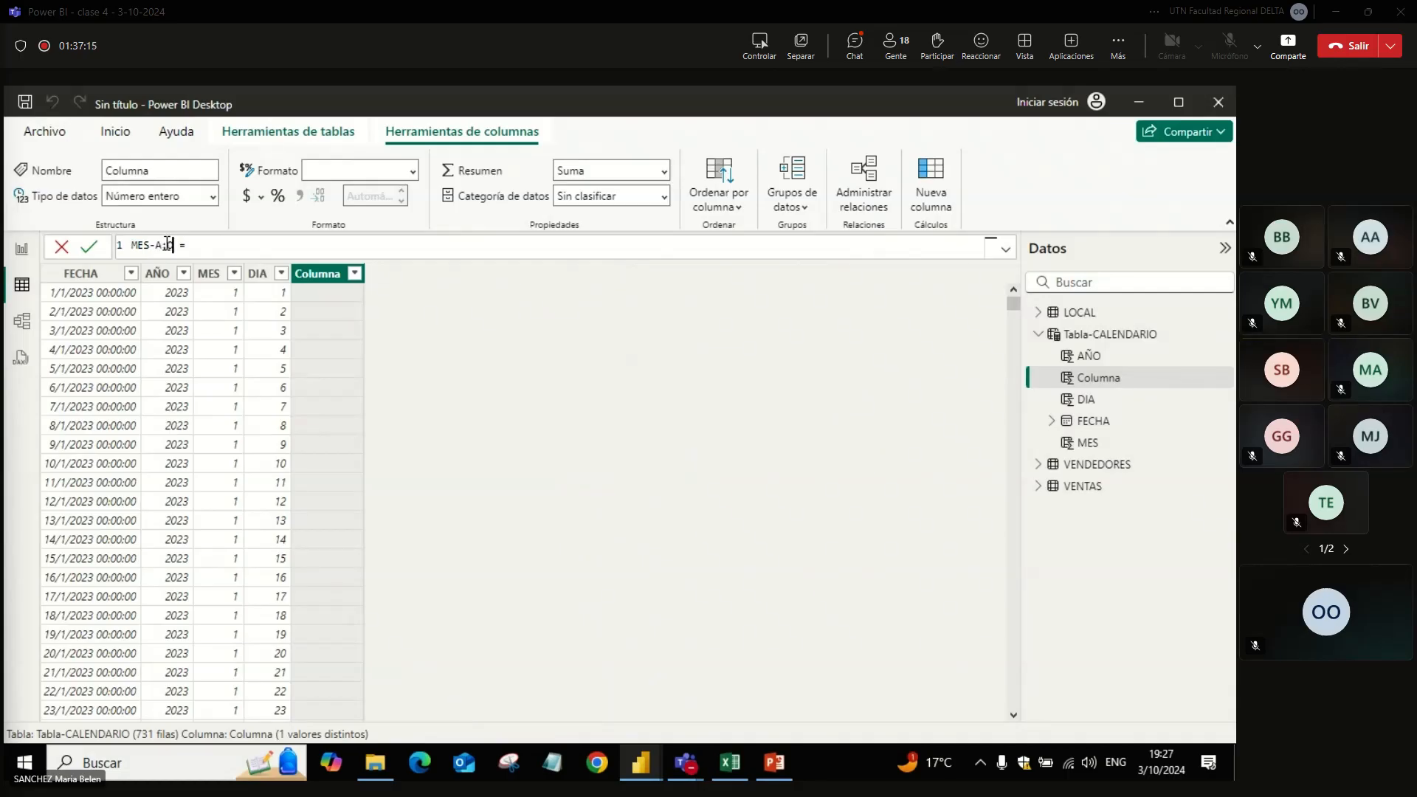
pyautogui.press('BackSpace')
pyautogui.write('O')
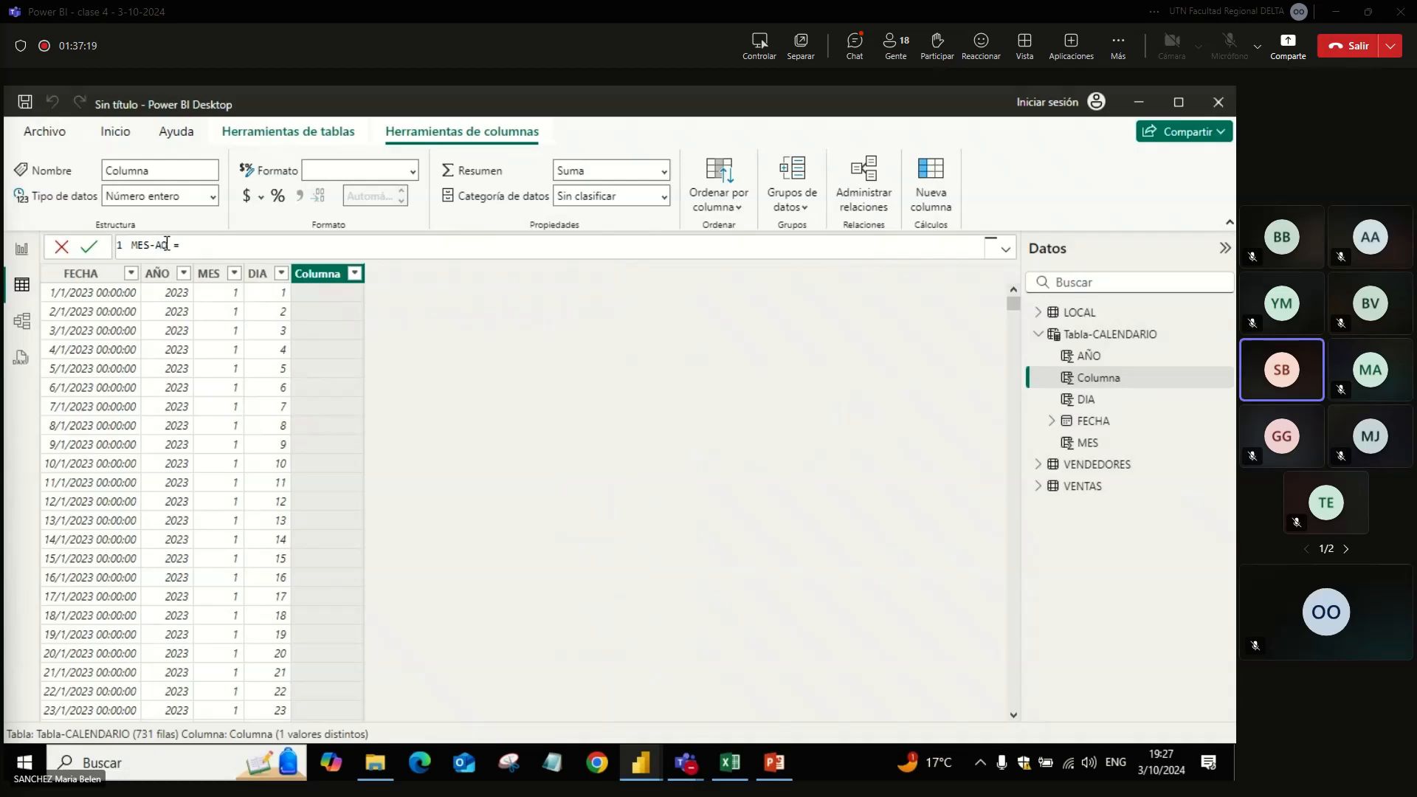
pyautogui.write('FORMAT(')
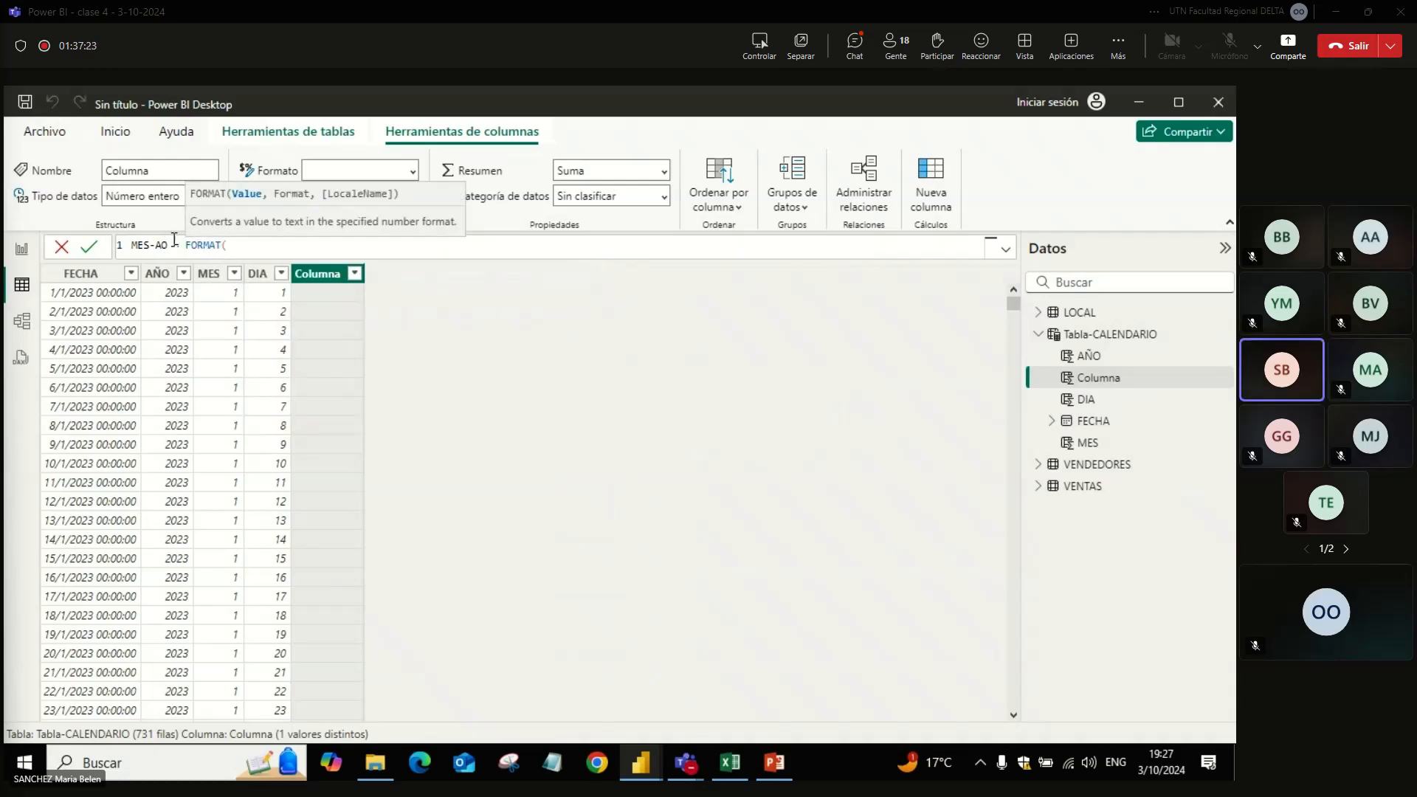
pyautogui.write('FECH')
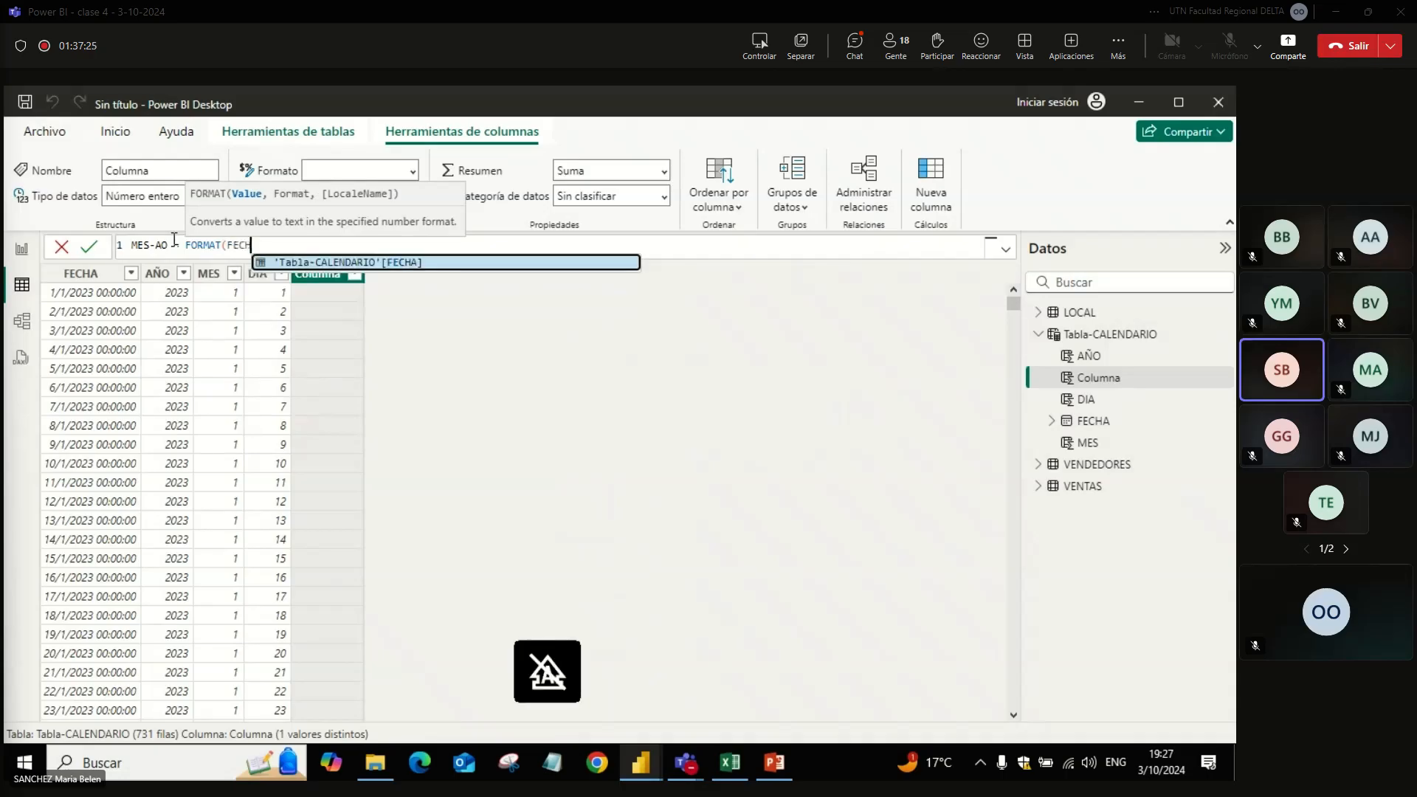
# Step: Complete the MES-AO column with the formula FORMAT('Tabla-CALENDARIO'[FECHA],"mmm-yy")
pyautogui.press('Tab')
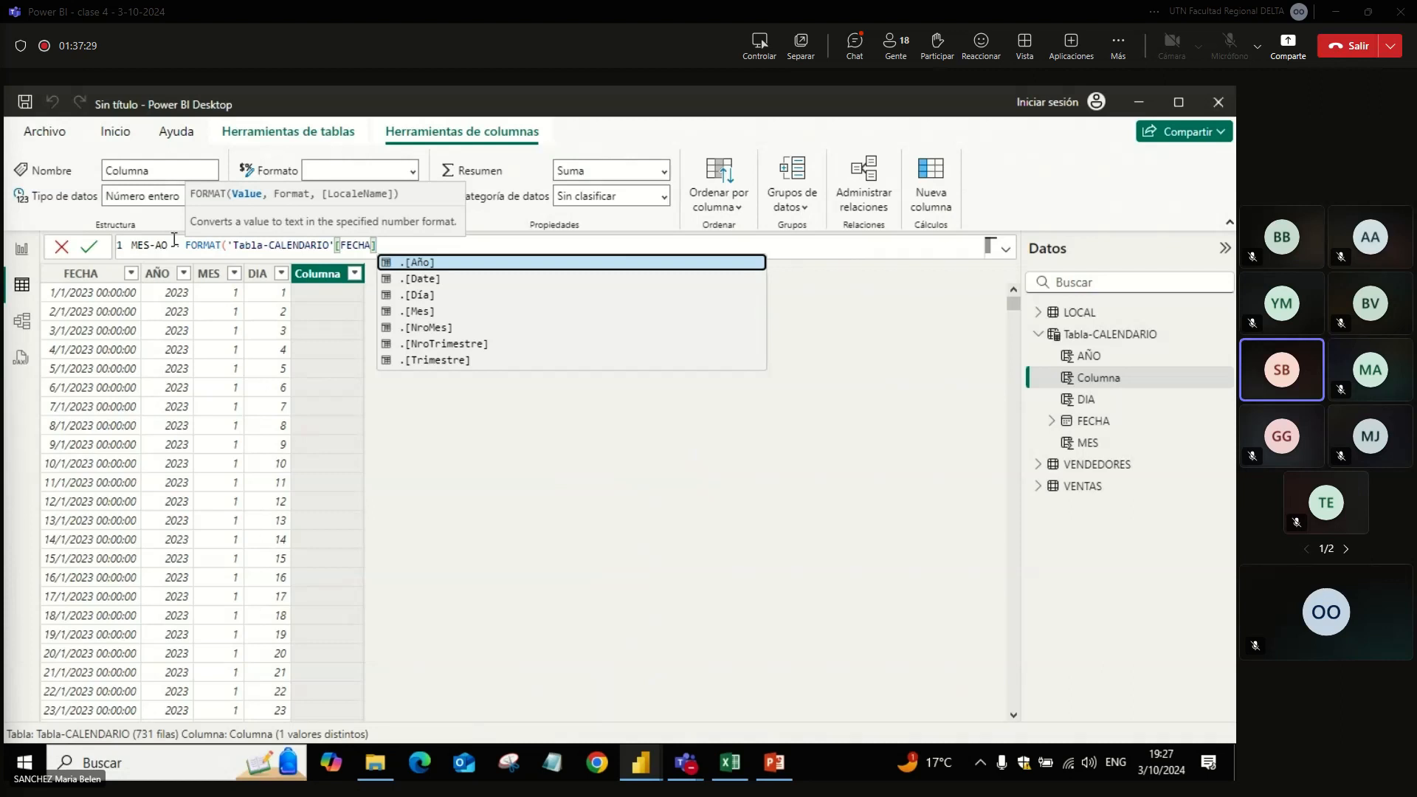
pyautogui.write(',"')
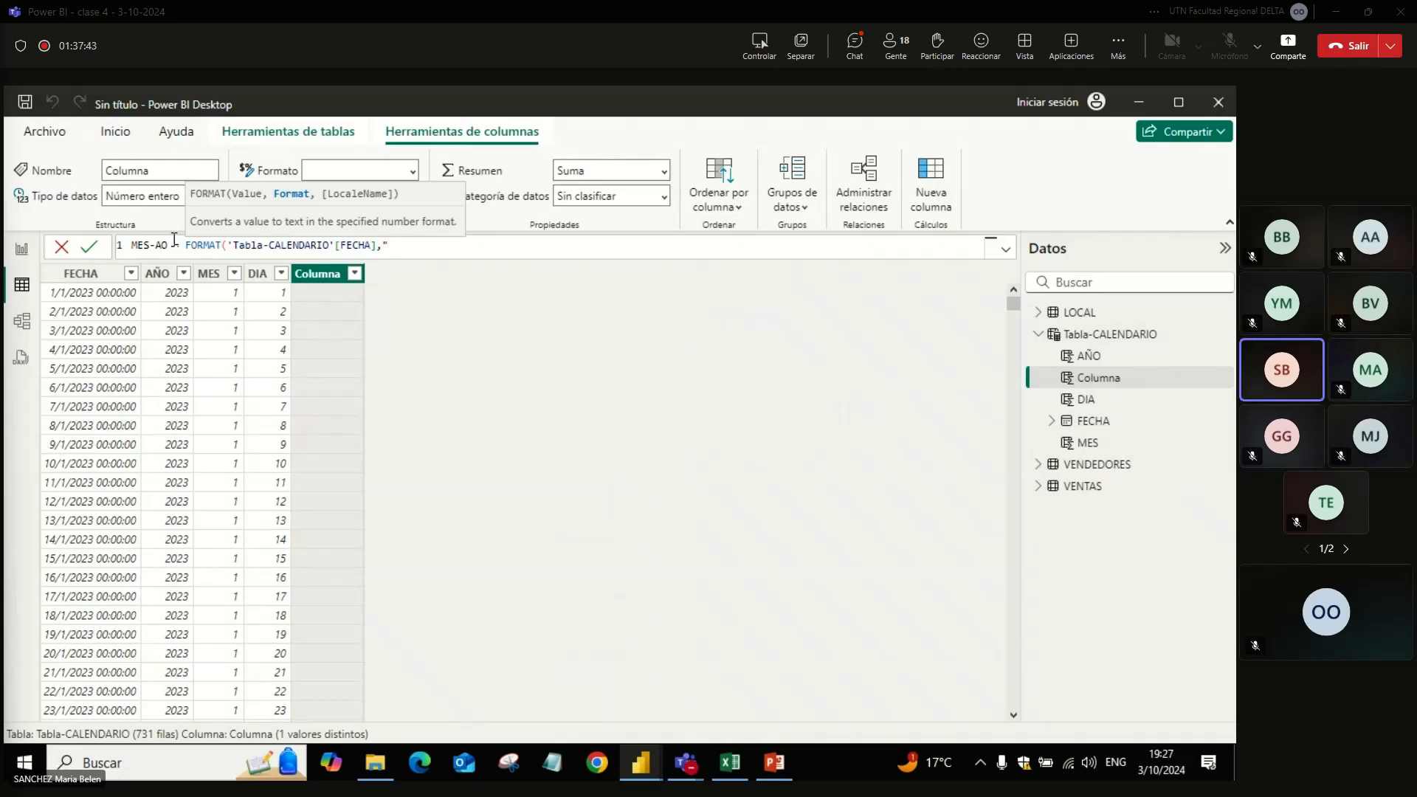
pyautogui.write('mmm-')
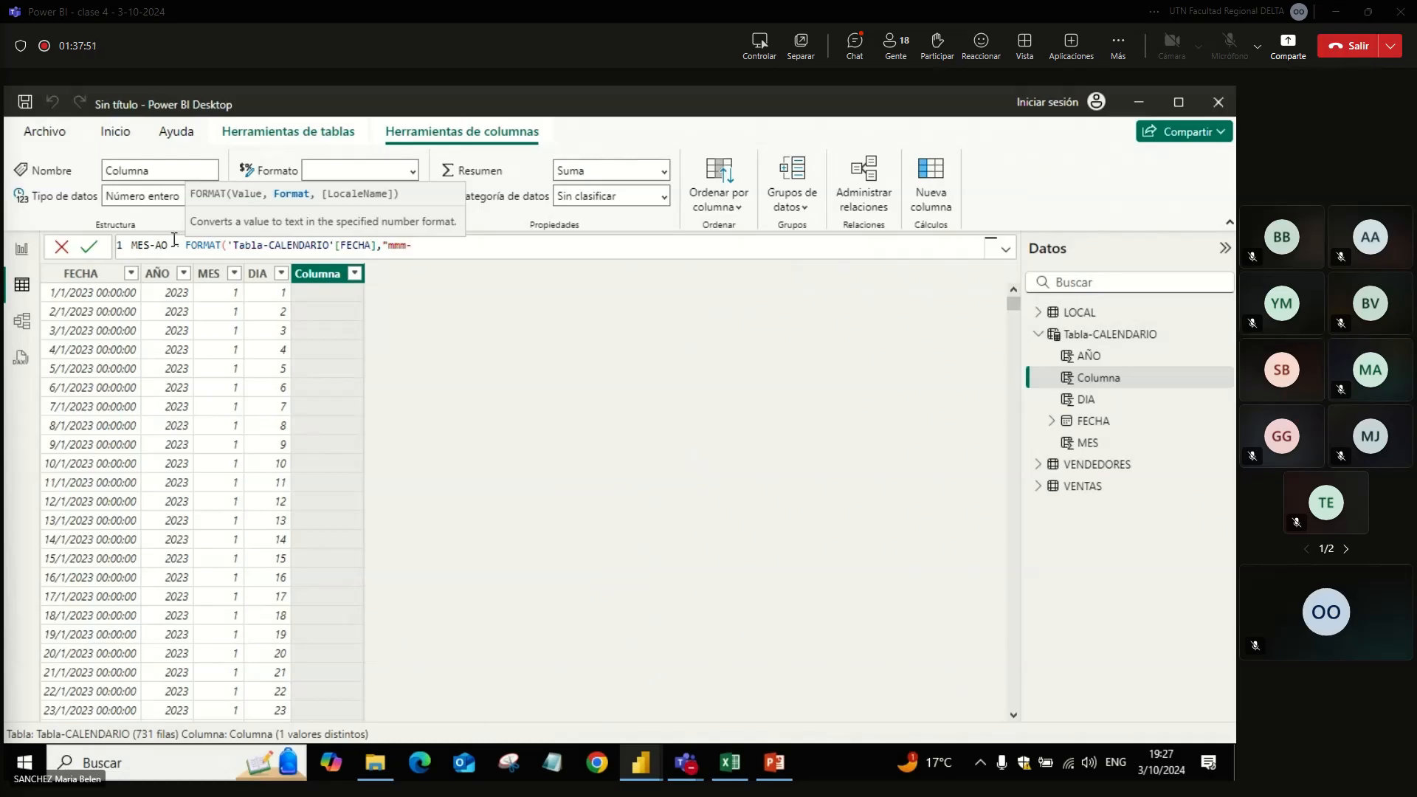
pyautogui.write('yy')
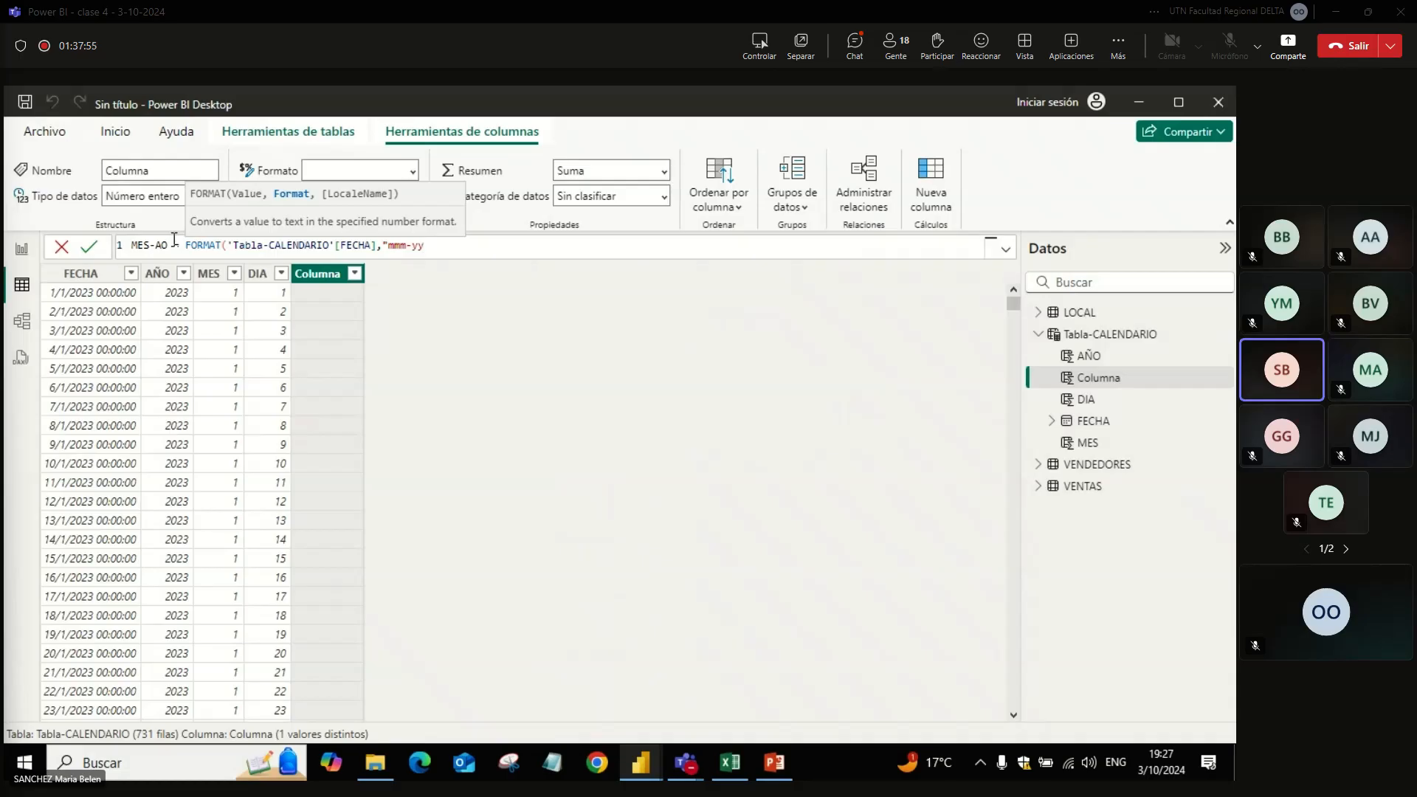
pyautogui.write('")')
pyautogui.press('Return')
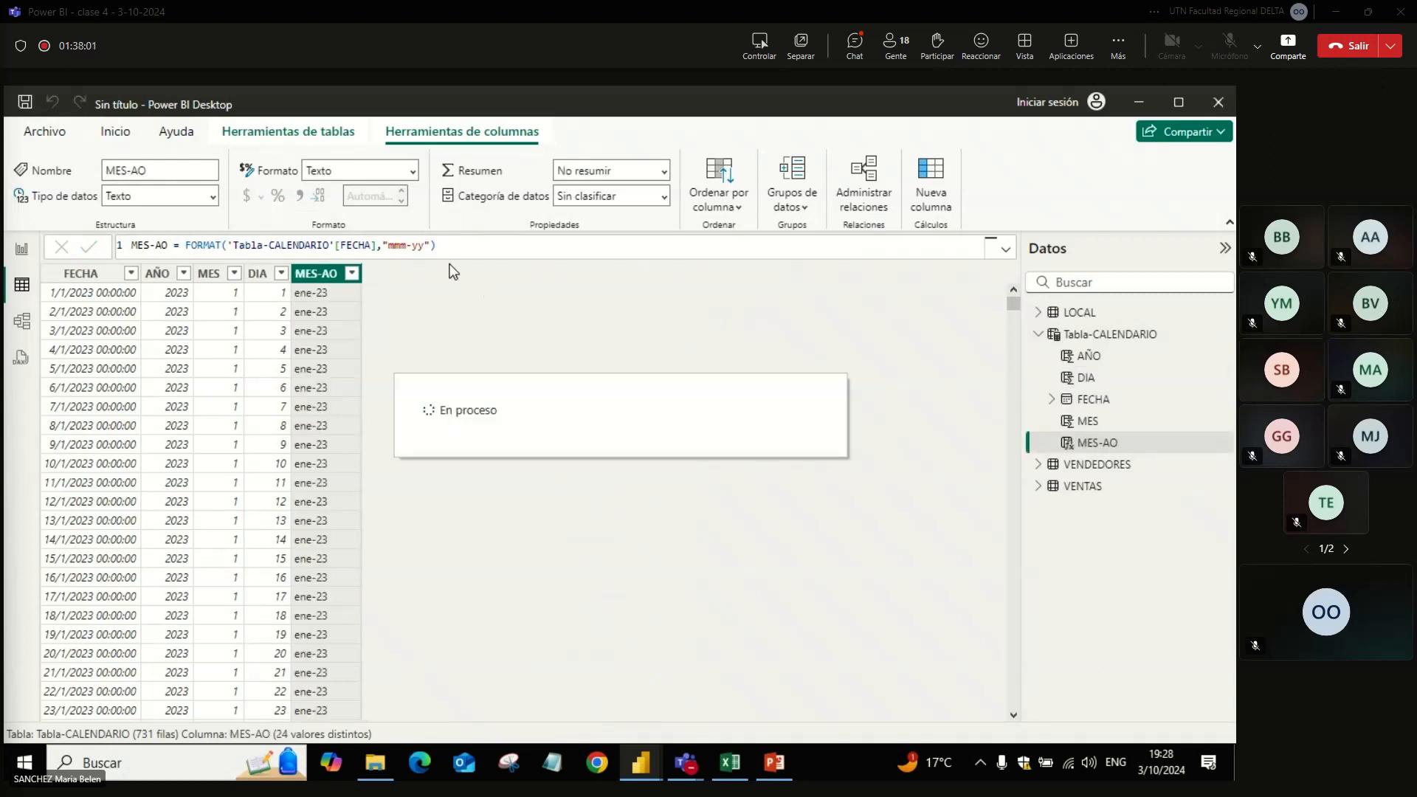
# Step: Change the month part of the MES-AO format string to mmmm for full month names
pyautogui.doubleClick(405, 246)
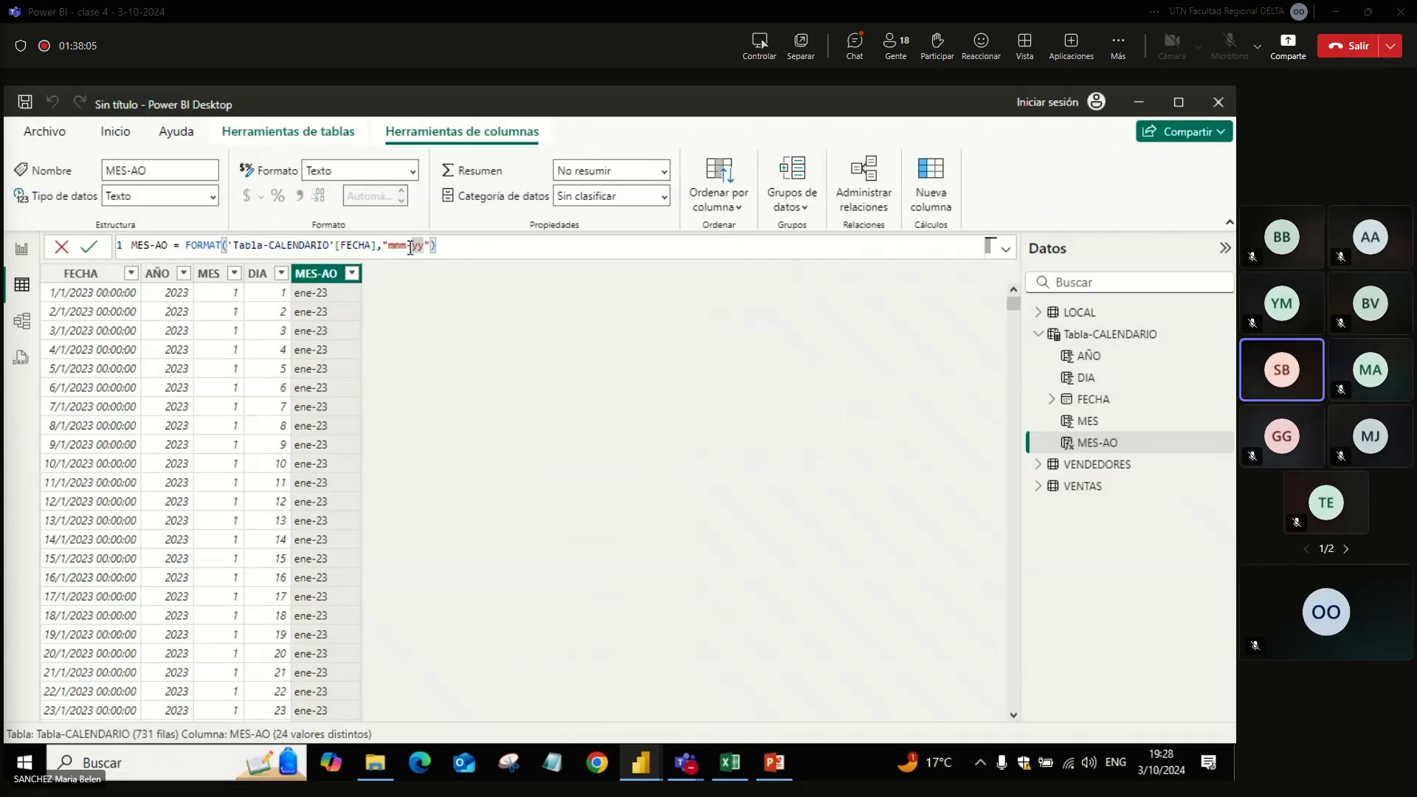
pyautogui.write('mmmm')
pyautogui.press('Return')
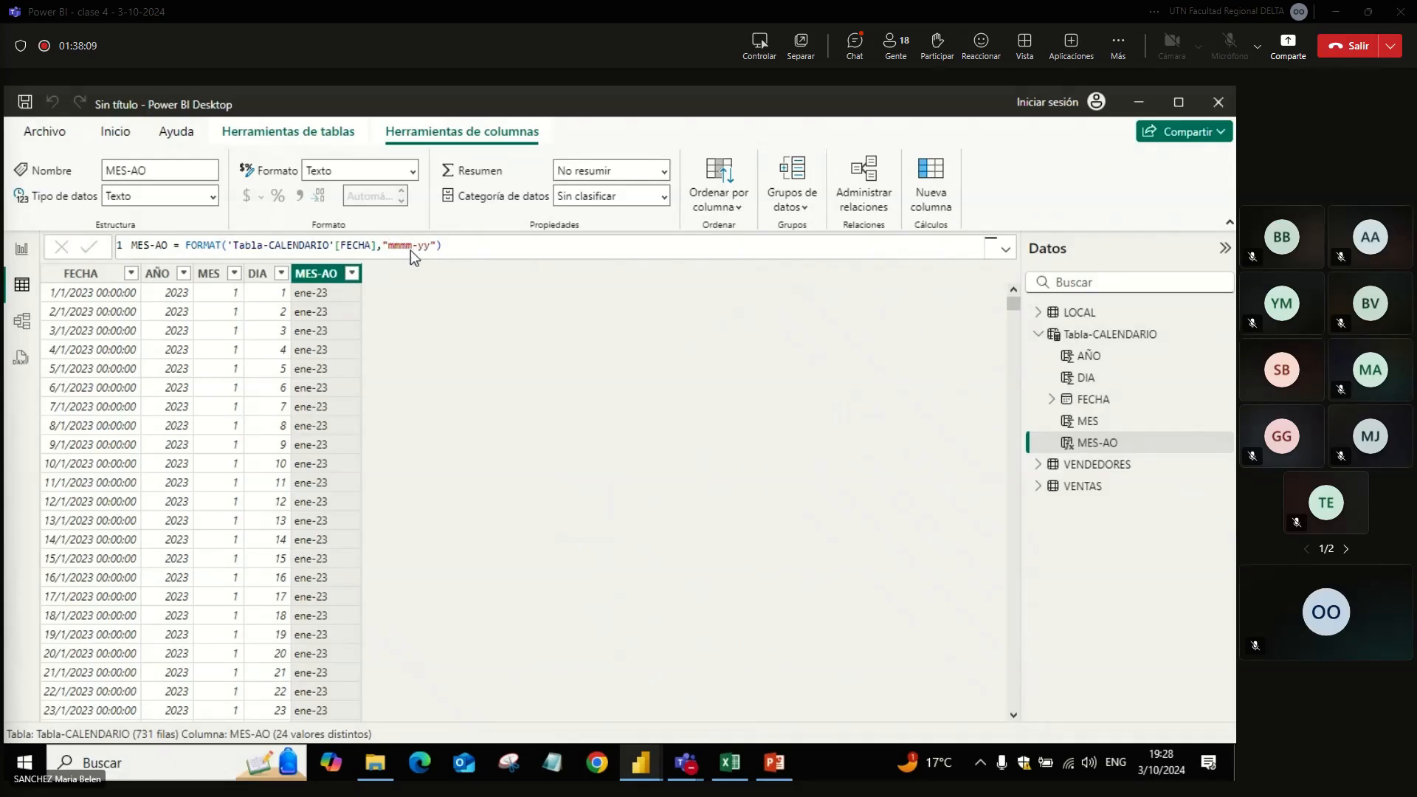
# Step: Replace the hyphen with a space and use a four-digit year, making the MES-AO format "mmmm yyyy"
pyautogui.doubleClick(424, 245)
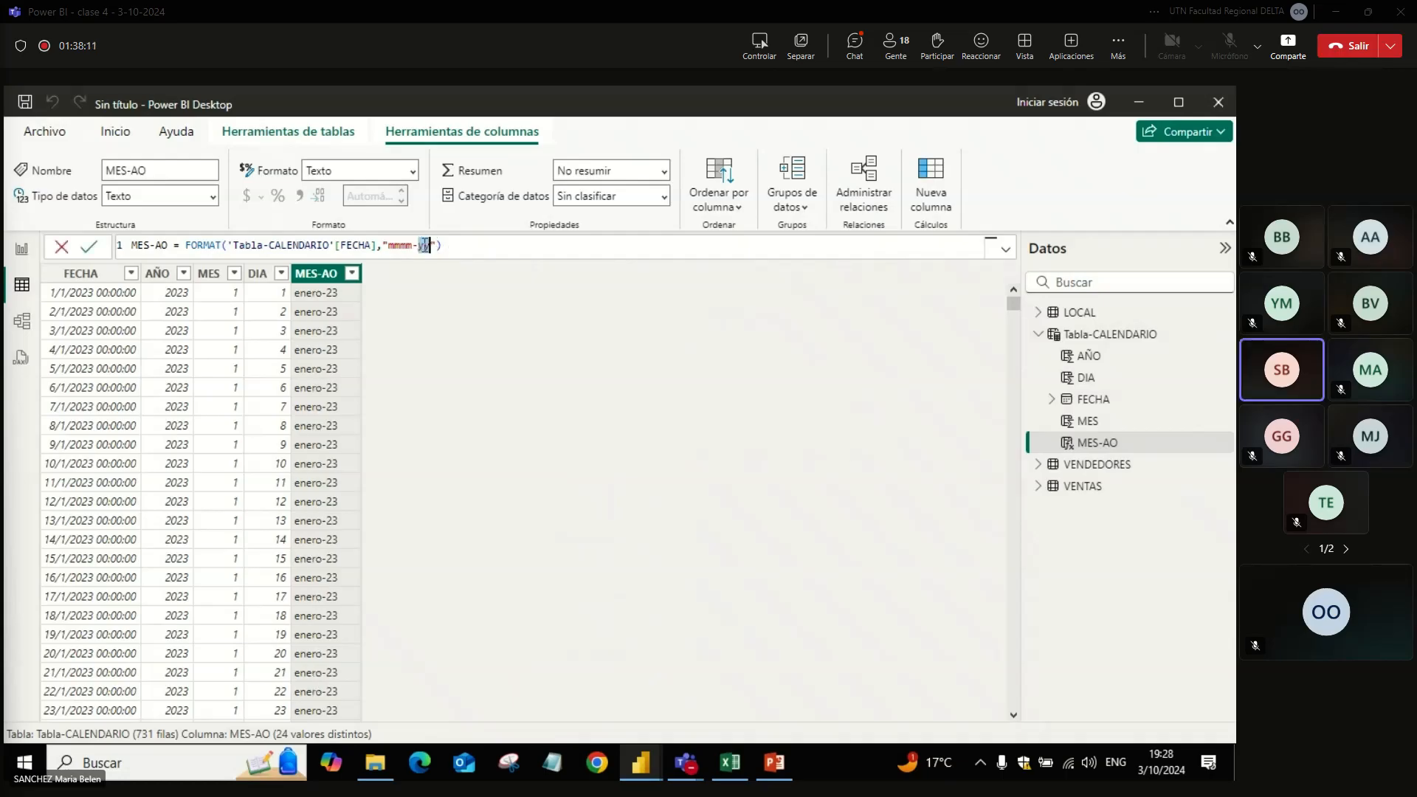
pyautogui.press('Left')
pyautogui.press('BackSpace')
pyautogui.press('Return')
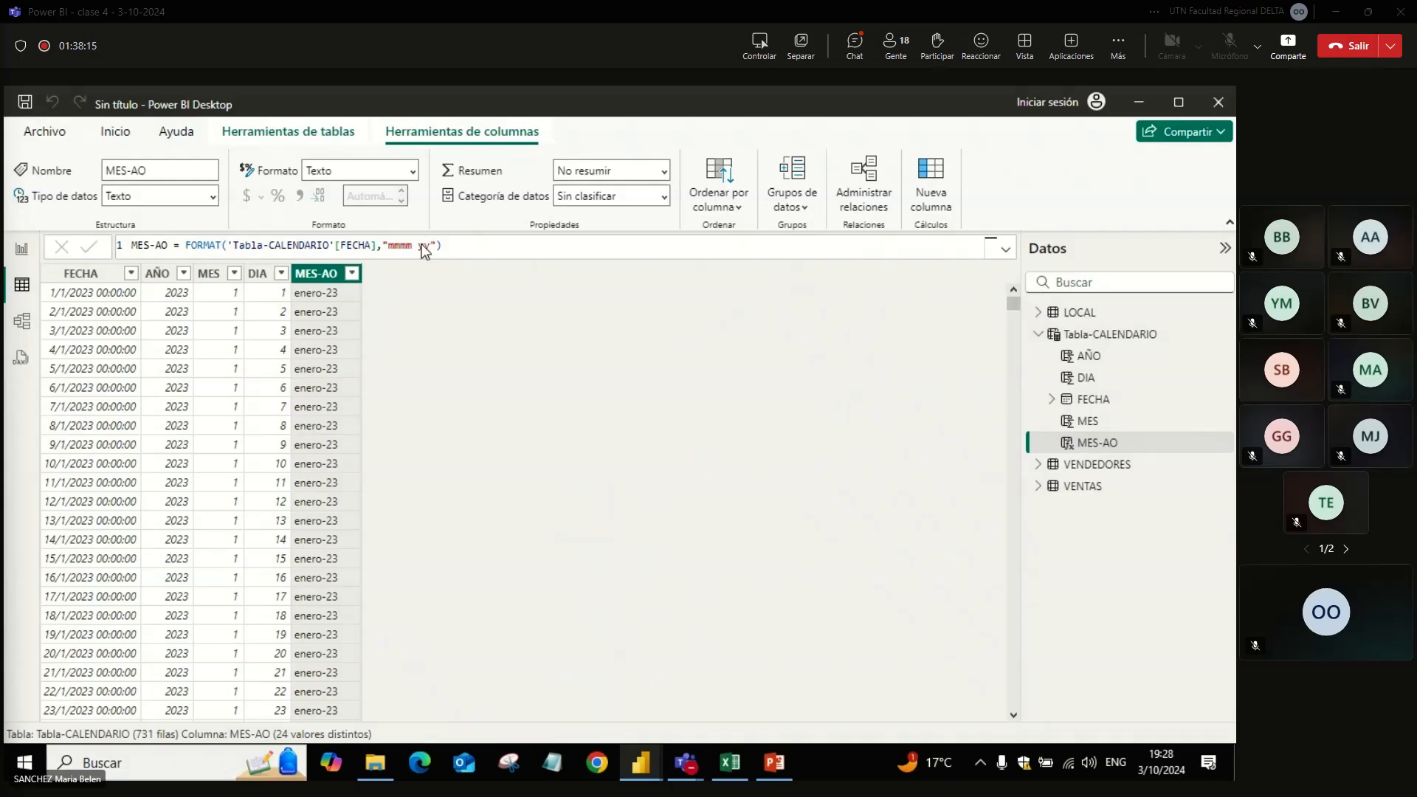
pyautogui.click(428, 246)
pyautogui.write('yyy')
pyautogui.press('Return')
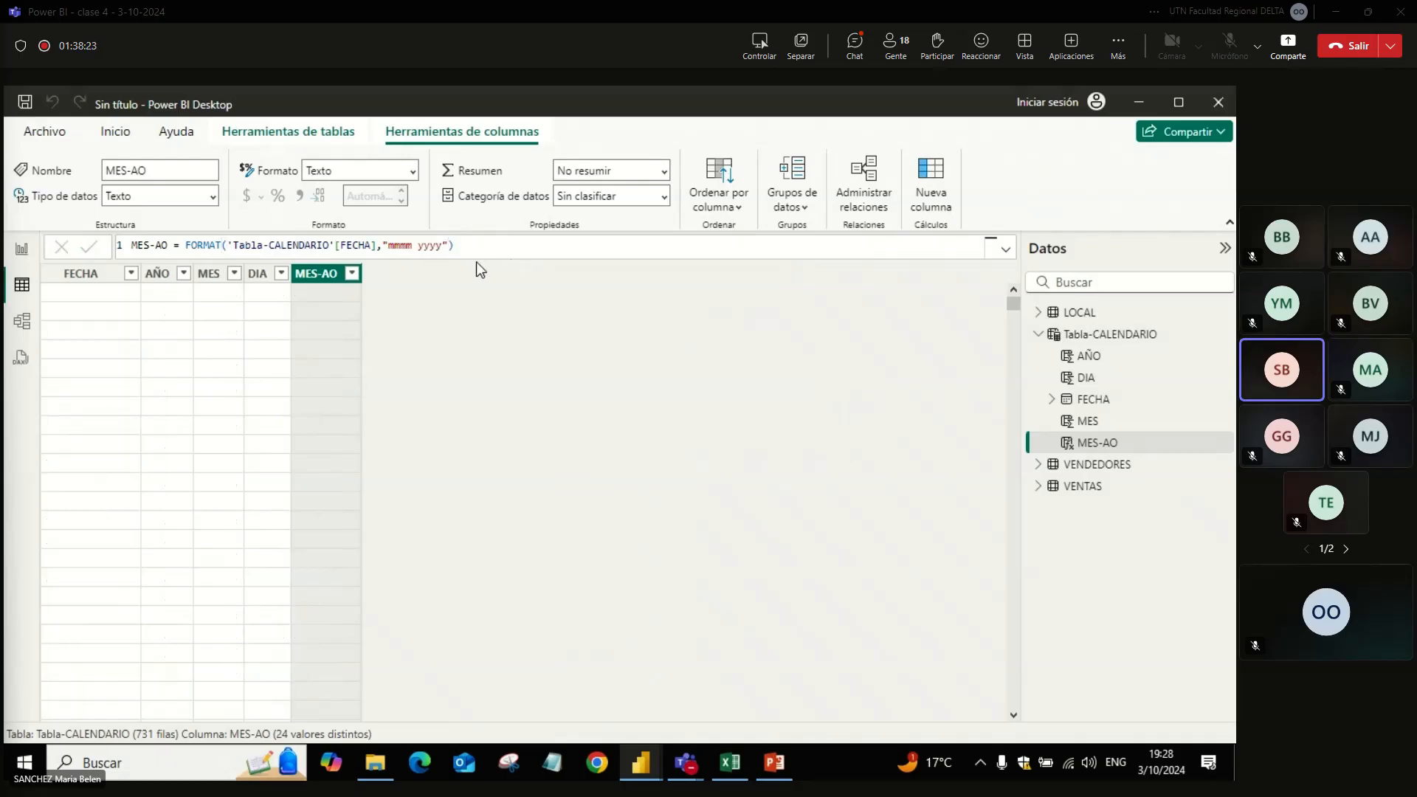
pyautogui.click(468, 248)
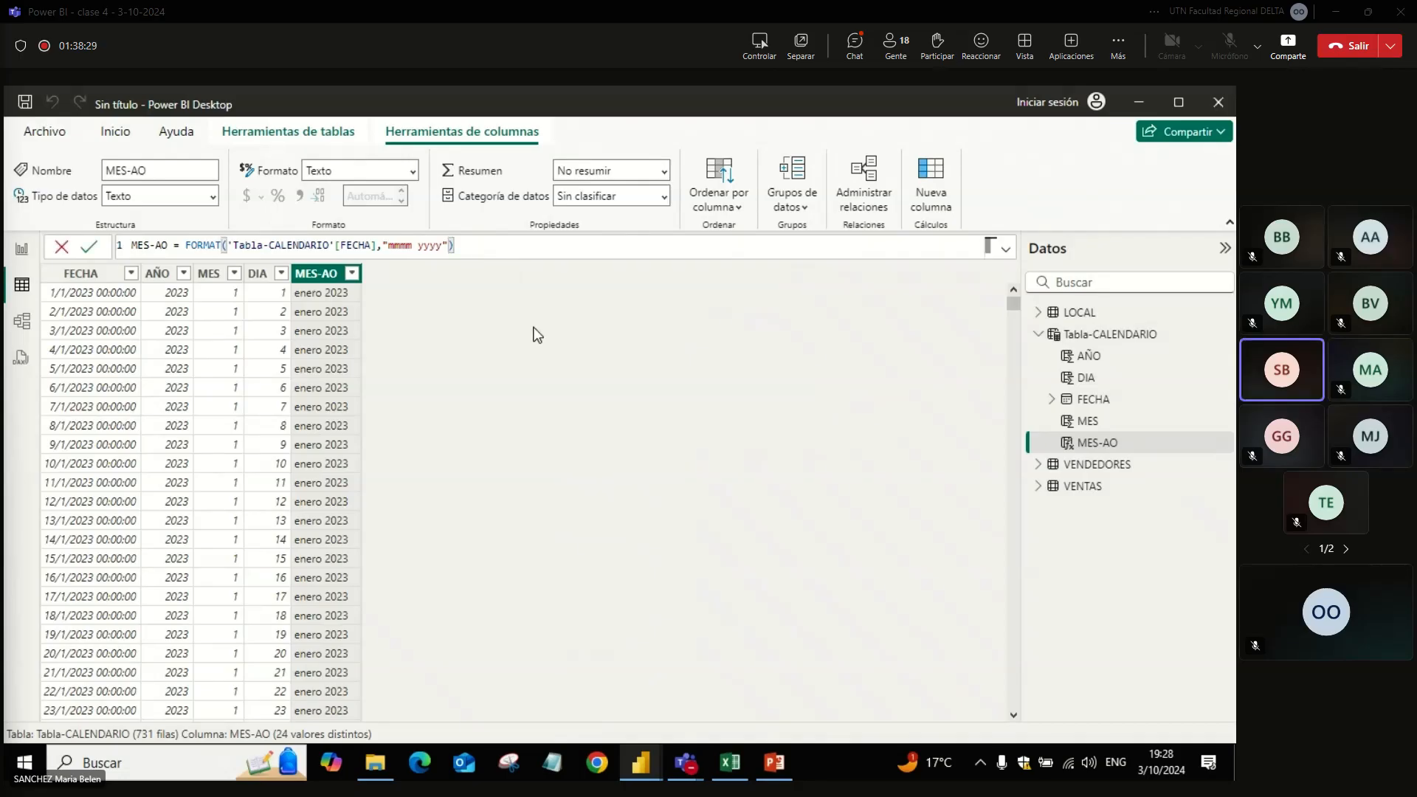
pyautogui.click(534, 290)
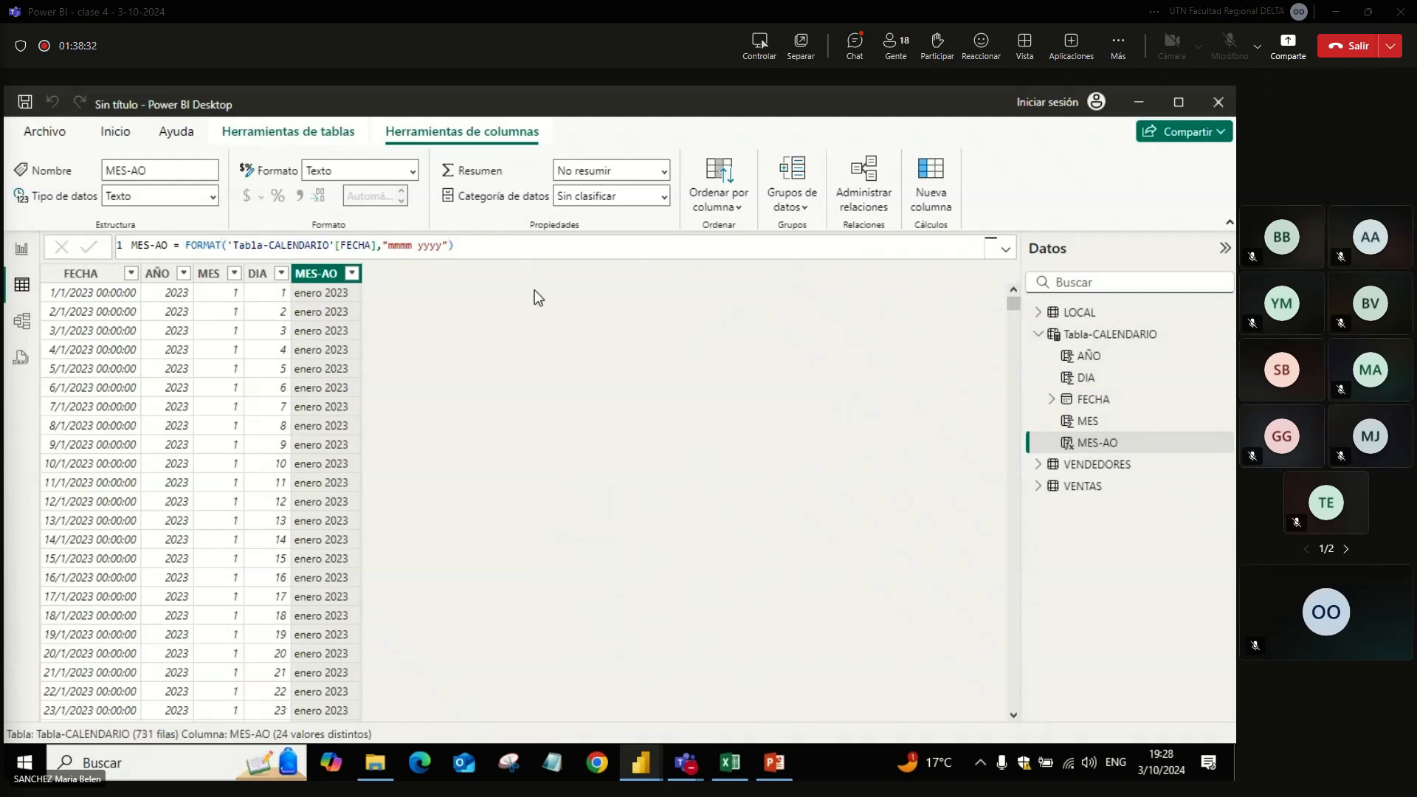
# Step: Add a new column to Tabla-CALENDARIO named Trimestre
pyautogui.click(1120, 339)
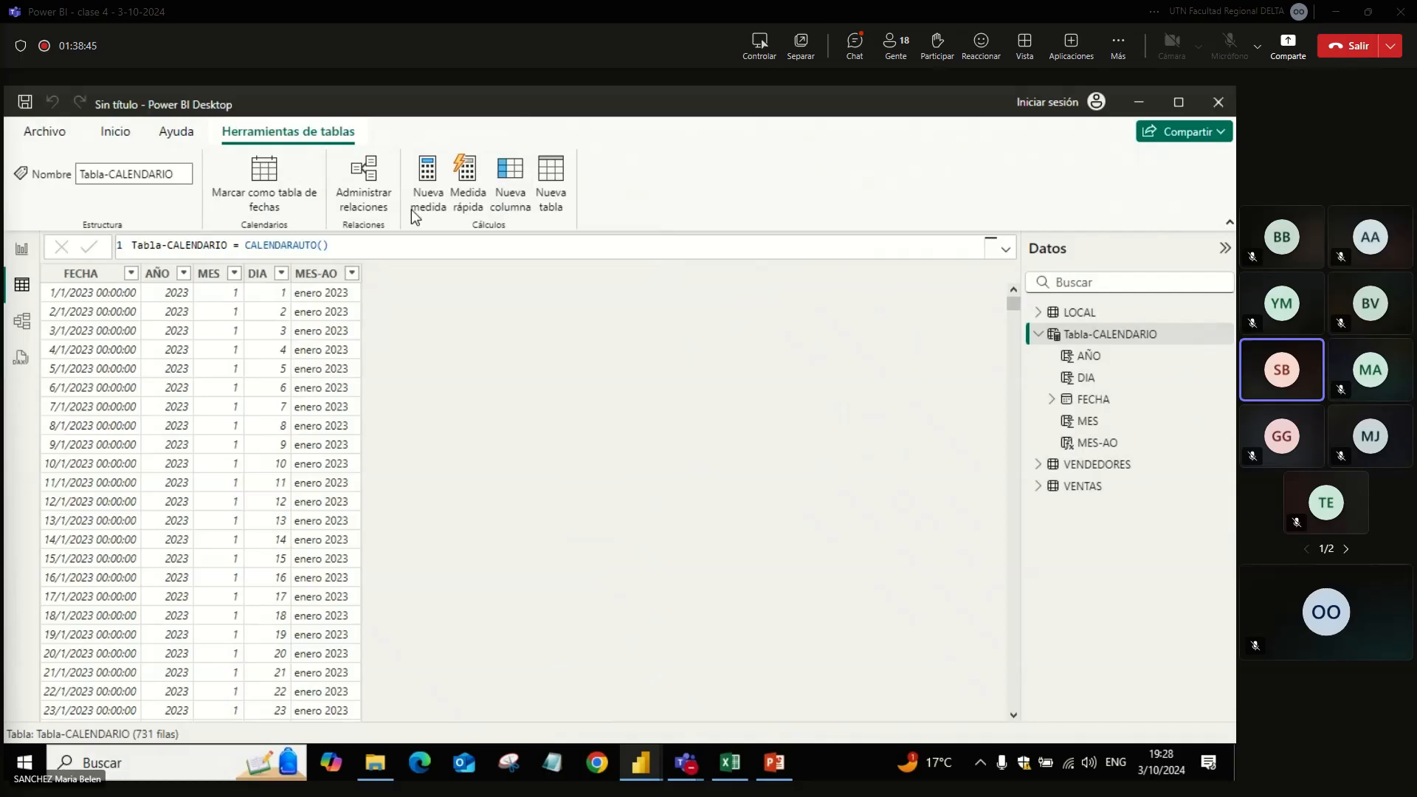
pyautogui.doubleClick(162, 246)
pyautogui.write('trim')
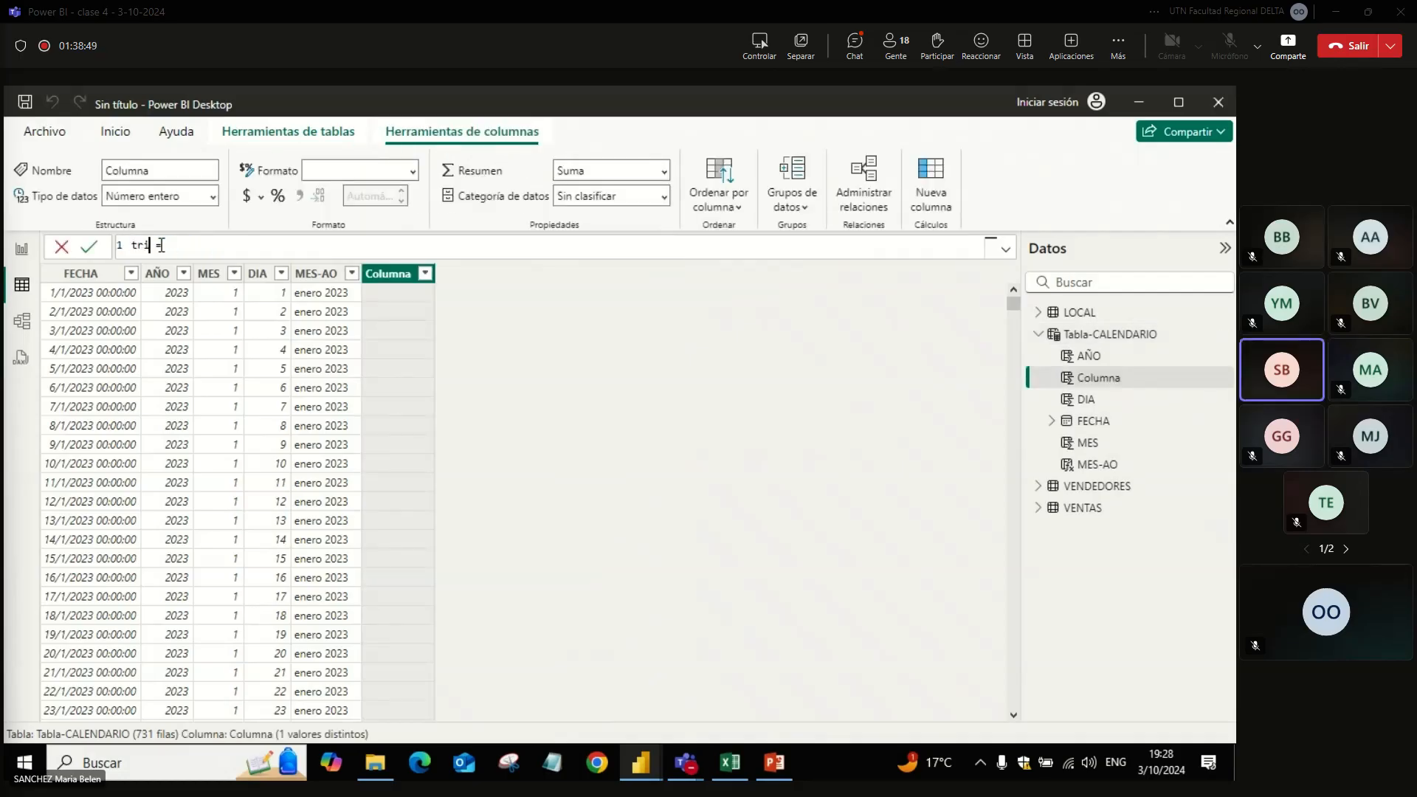
pyautogui.press('BackSpace')
pyautogui.press('BackSpace')
pyautogui.press('BackSpace')
pyautogui.press('capslock')
pyautogui.press('BackSpace')
pyautogui.write('T')
pyautogui.press('capslock')
pyautogui.write('rimestre')
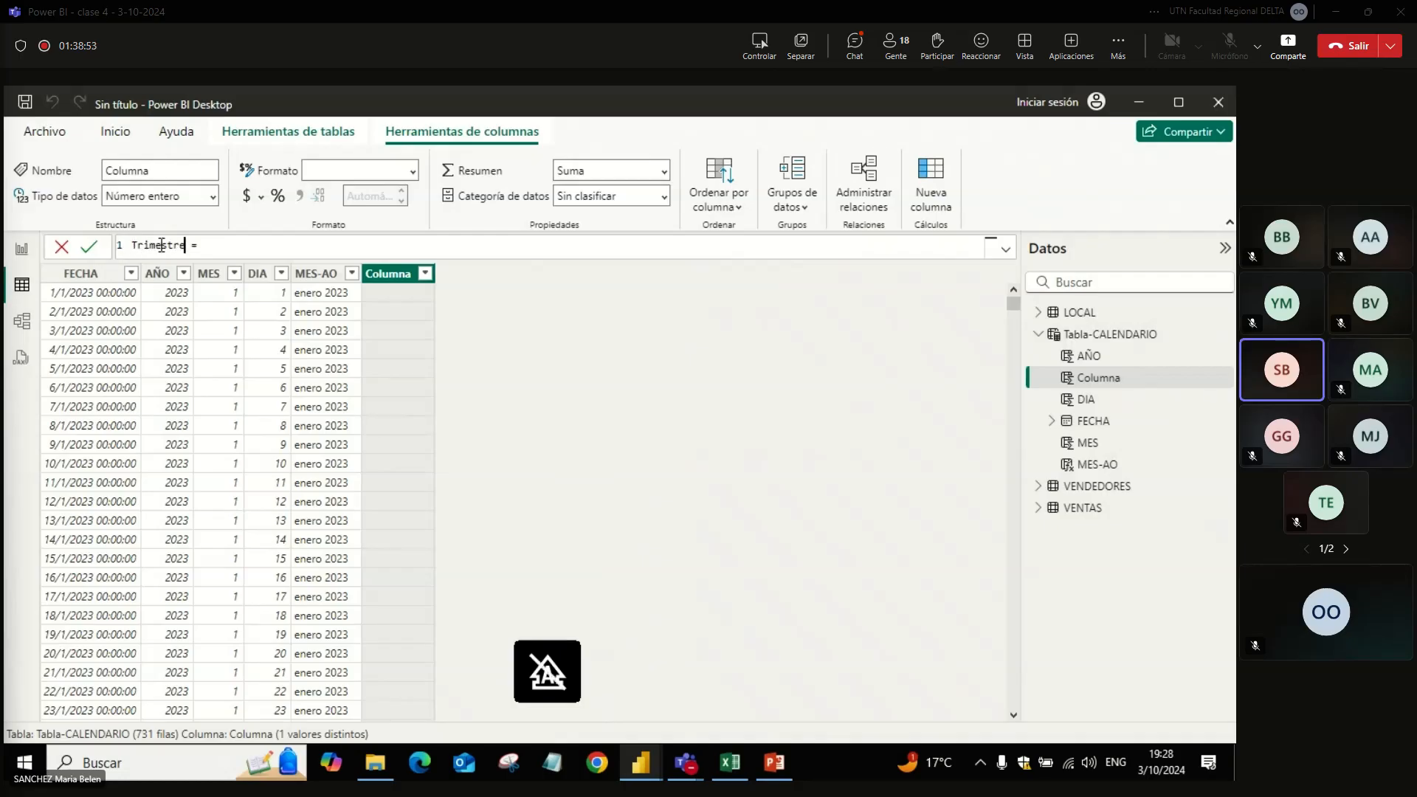
# Step: Enter the formula 'Tabla-CALENDARIO'[MES]/3 for the Trimestre column
pyautogui.click(209, 247)
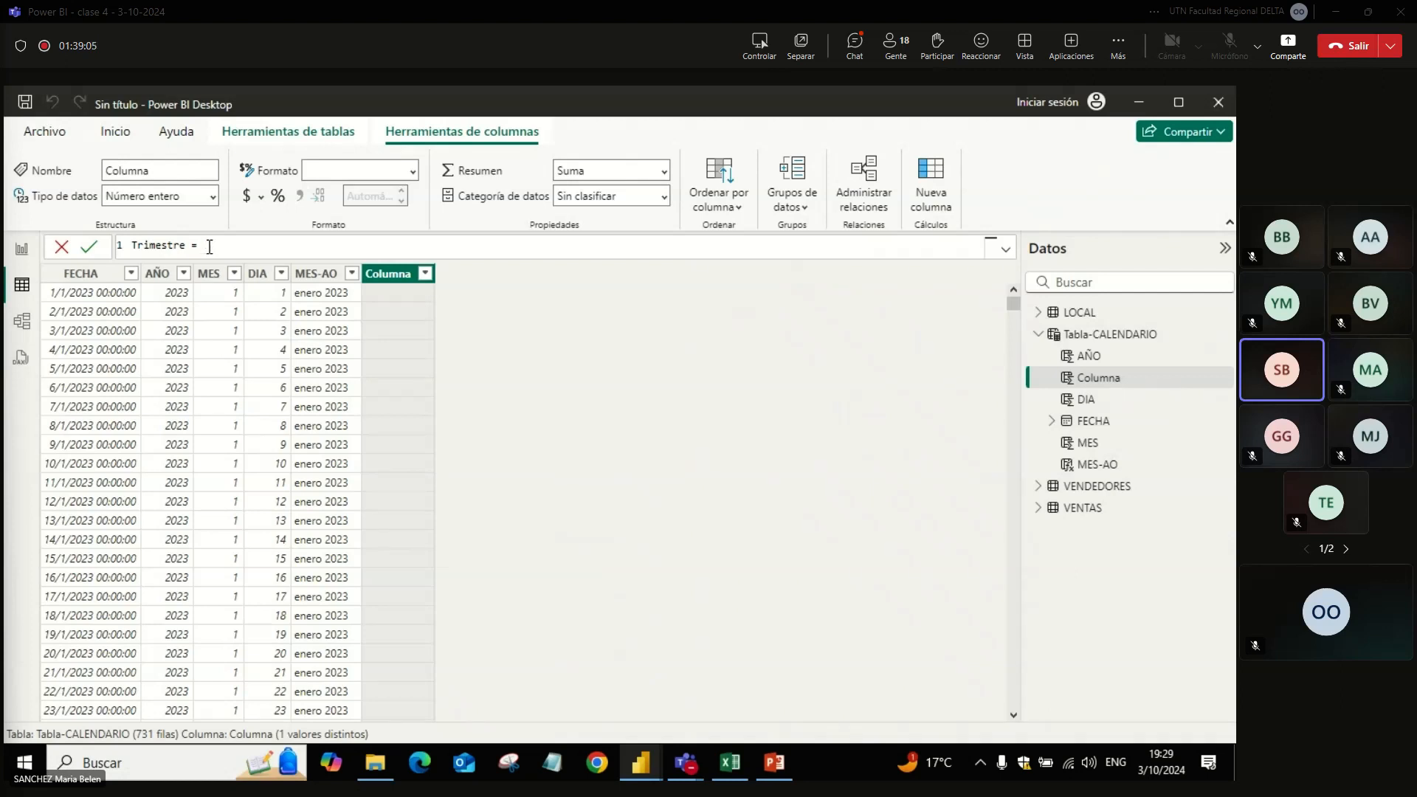
pyautogui.write('me')
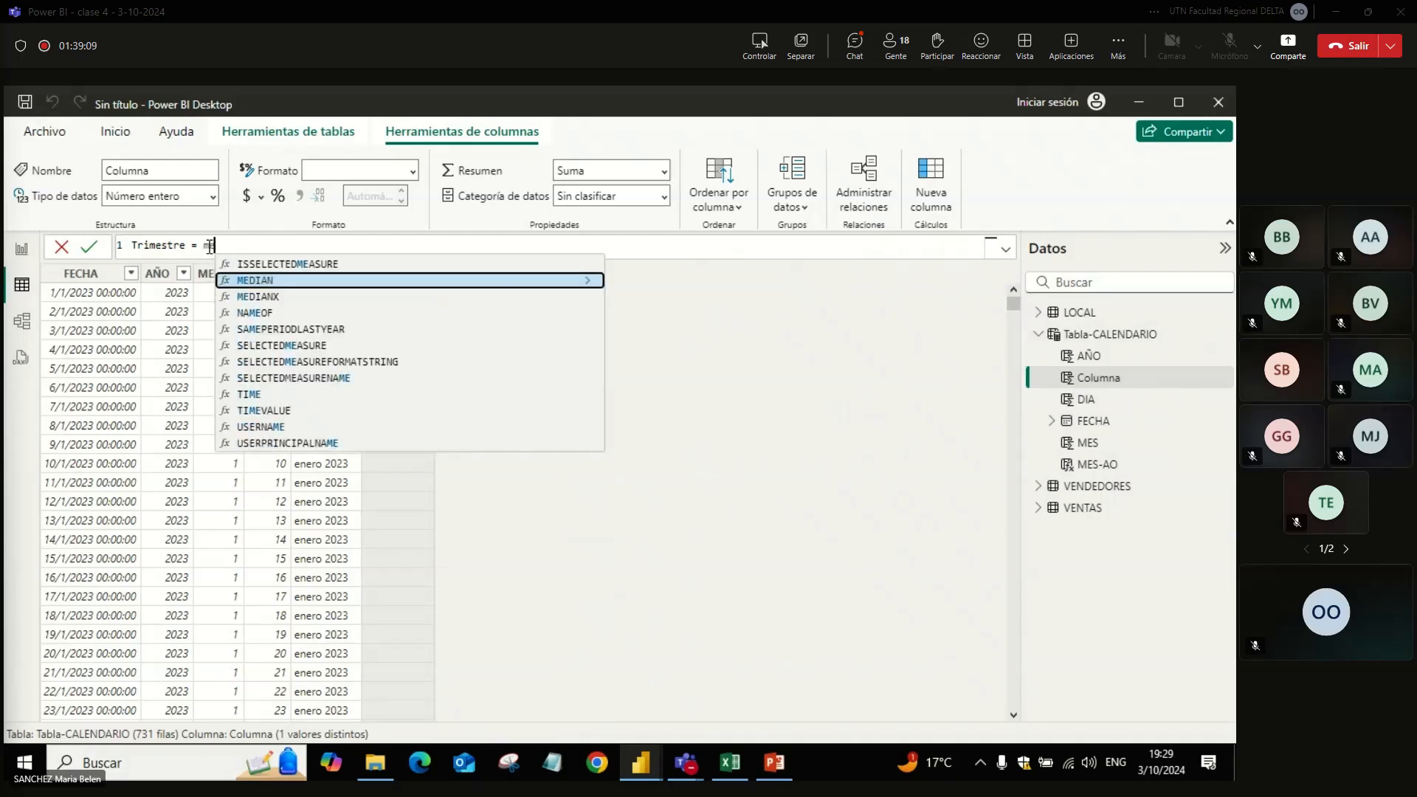
pyautogui.write('s')
pyautogui.press('Tab')
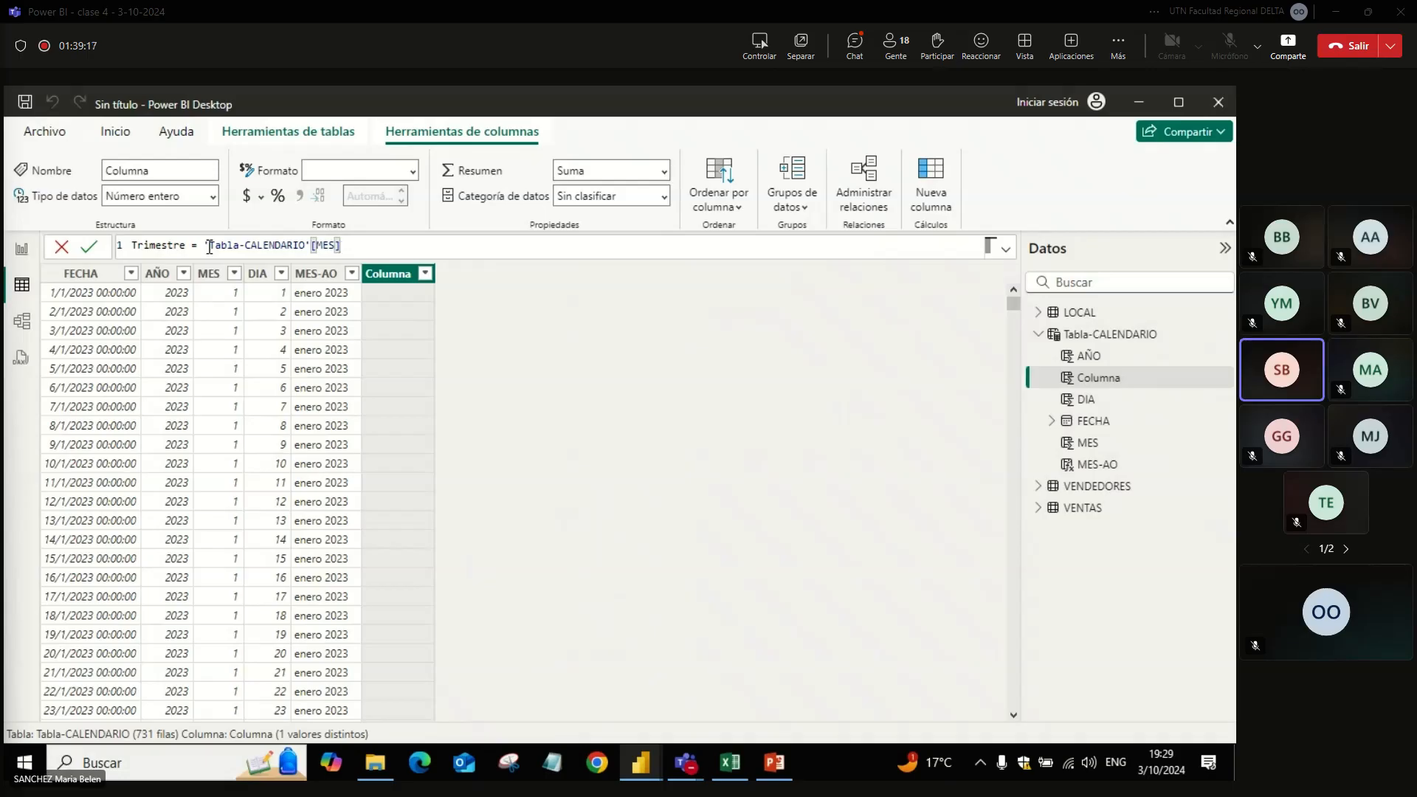
pyautogui.write('/')
pyautogui.write('3')
pyautogui.press('Return')
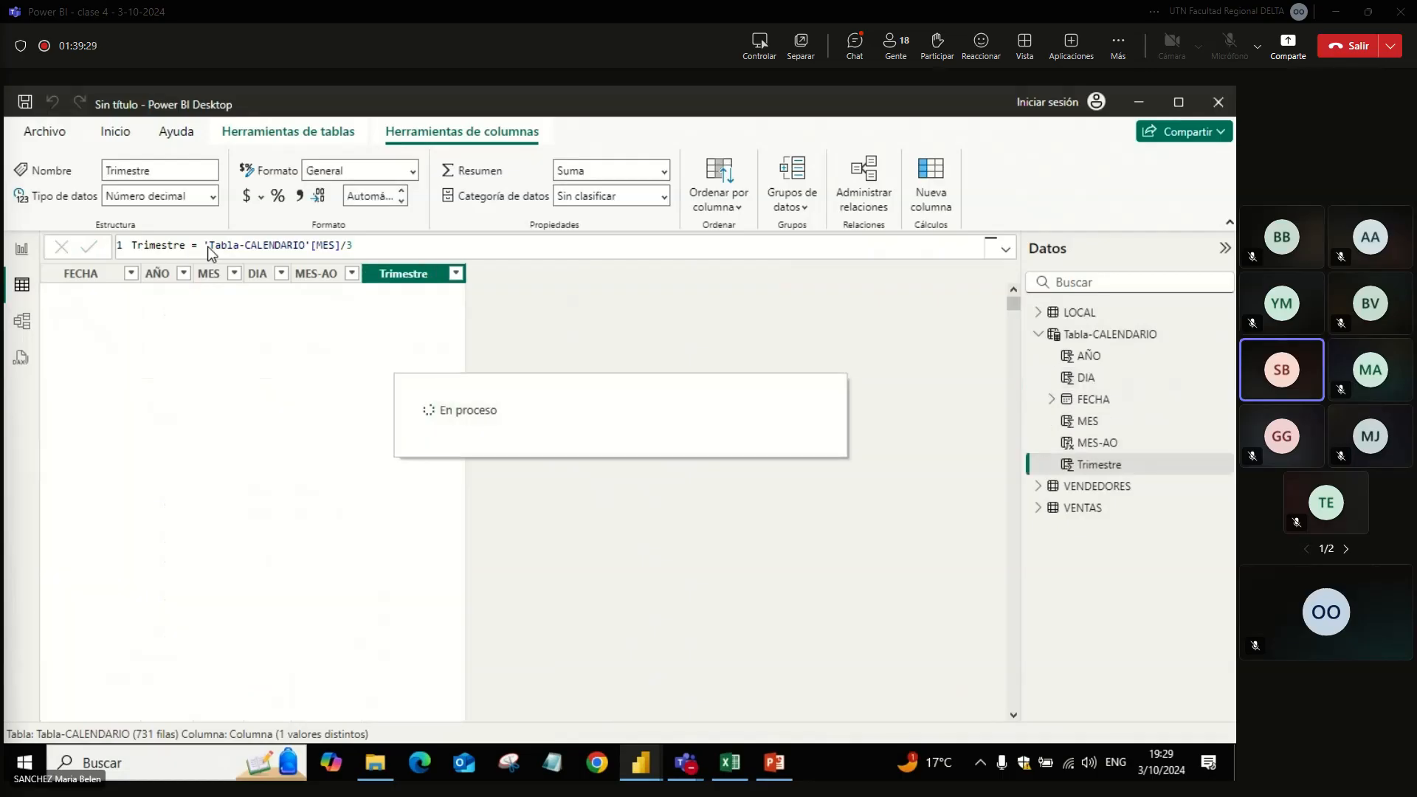
# Step: Try to wrap the Trimestre column's division in ROUNDUP with 0 as the number of digits
pyautogui.click(208, 247)
pyautogui.write('R')
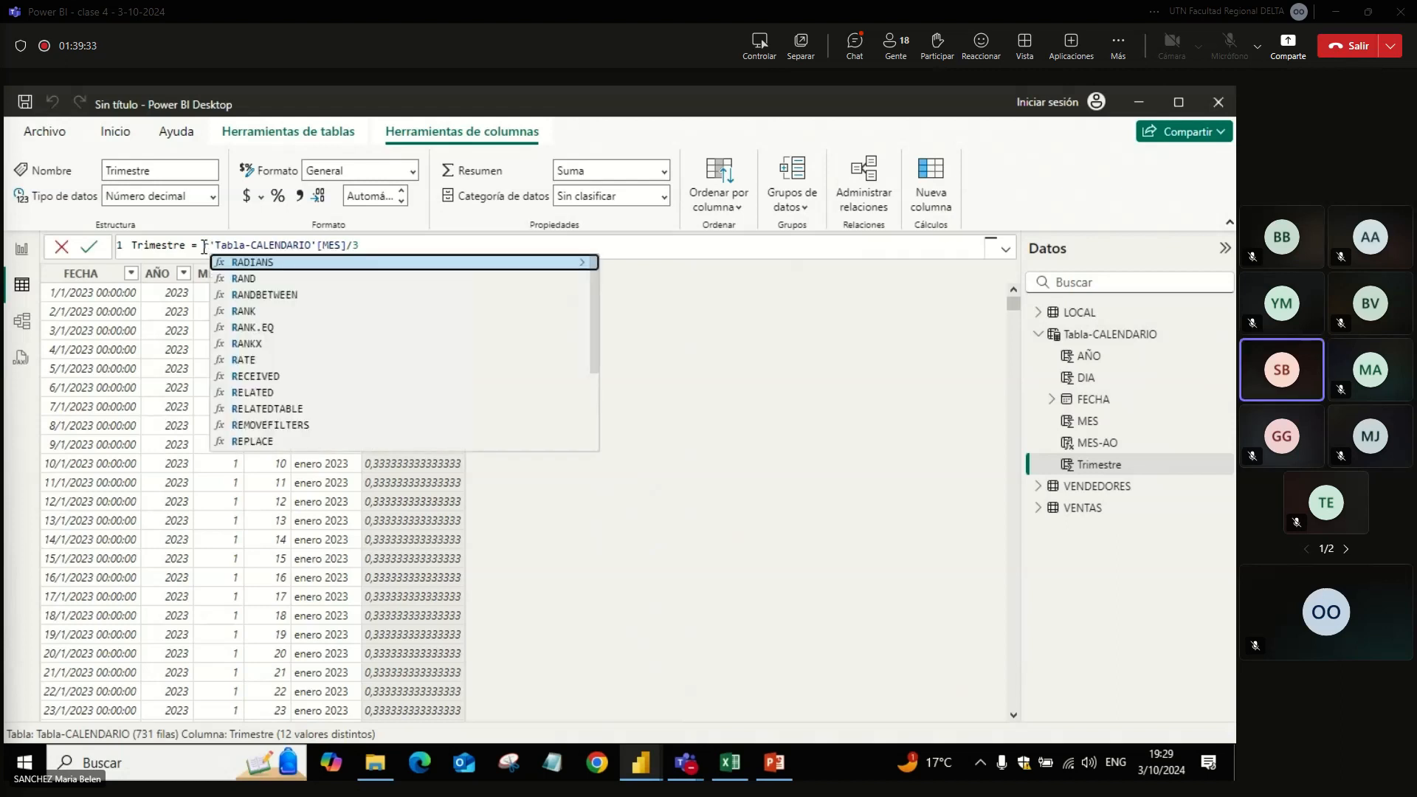
pyautogui.write('ou')
pyautogui.press('Down')
pyautogui.press('Down')
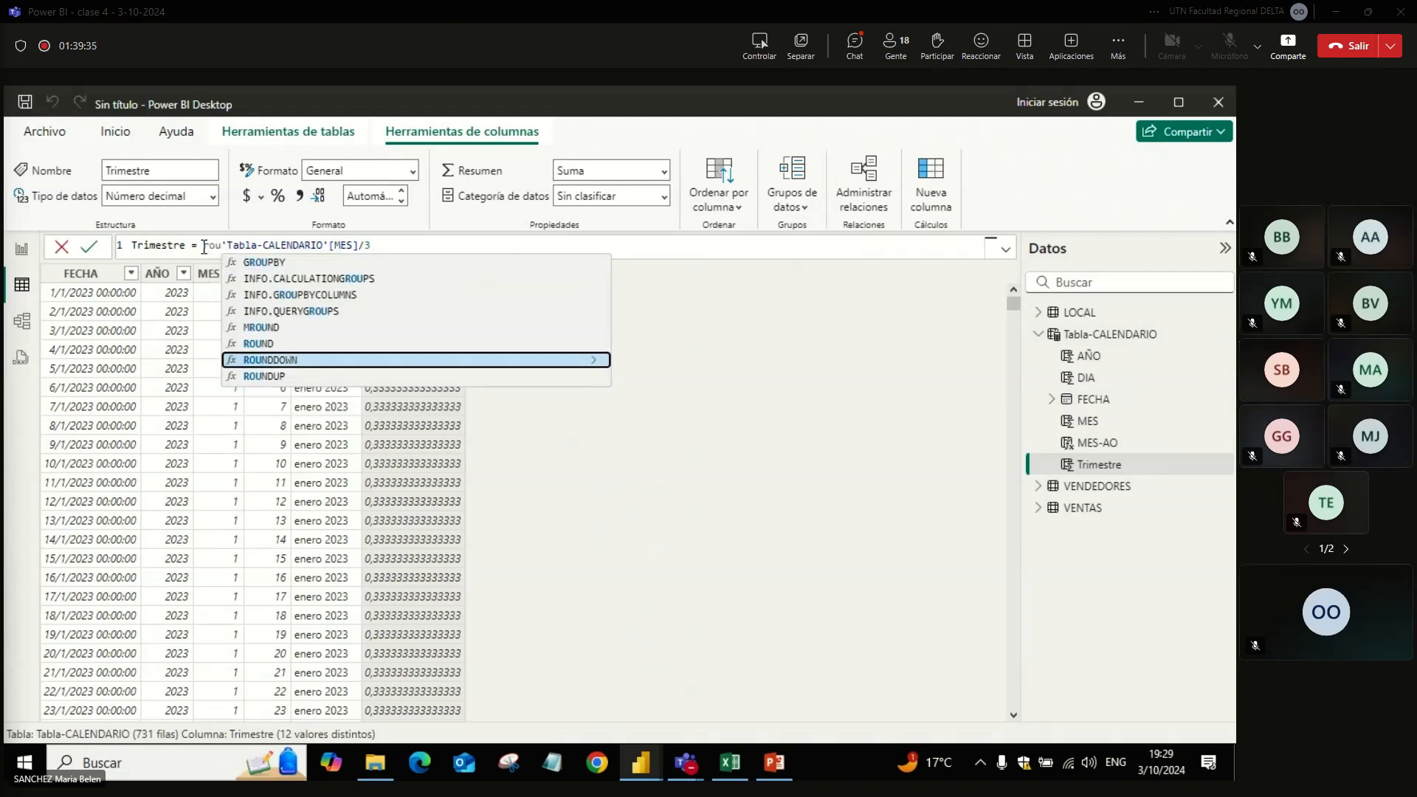
pyautogui.press('Tab')
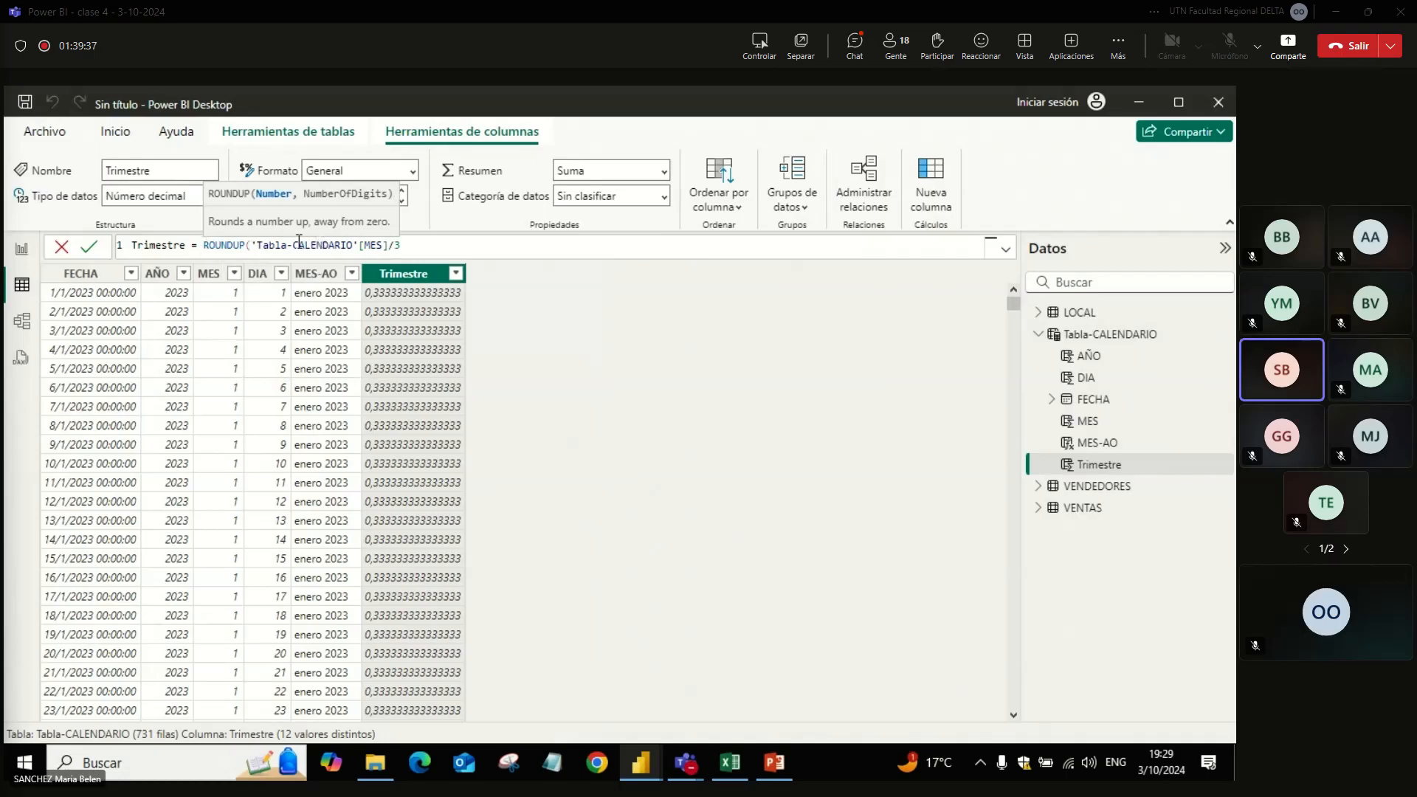
pyautogui.click(433, 245)
pyautogui.hotkey('shift', 'Left')
pyautogui.write(',0)')
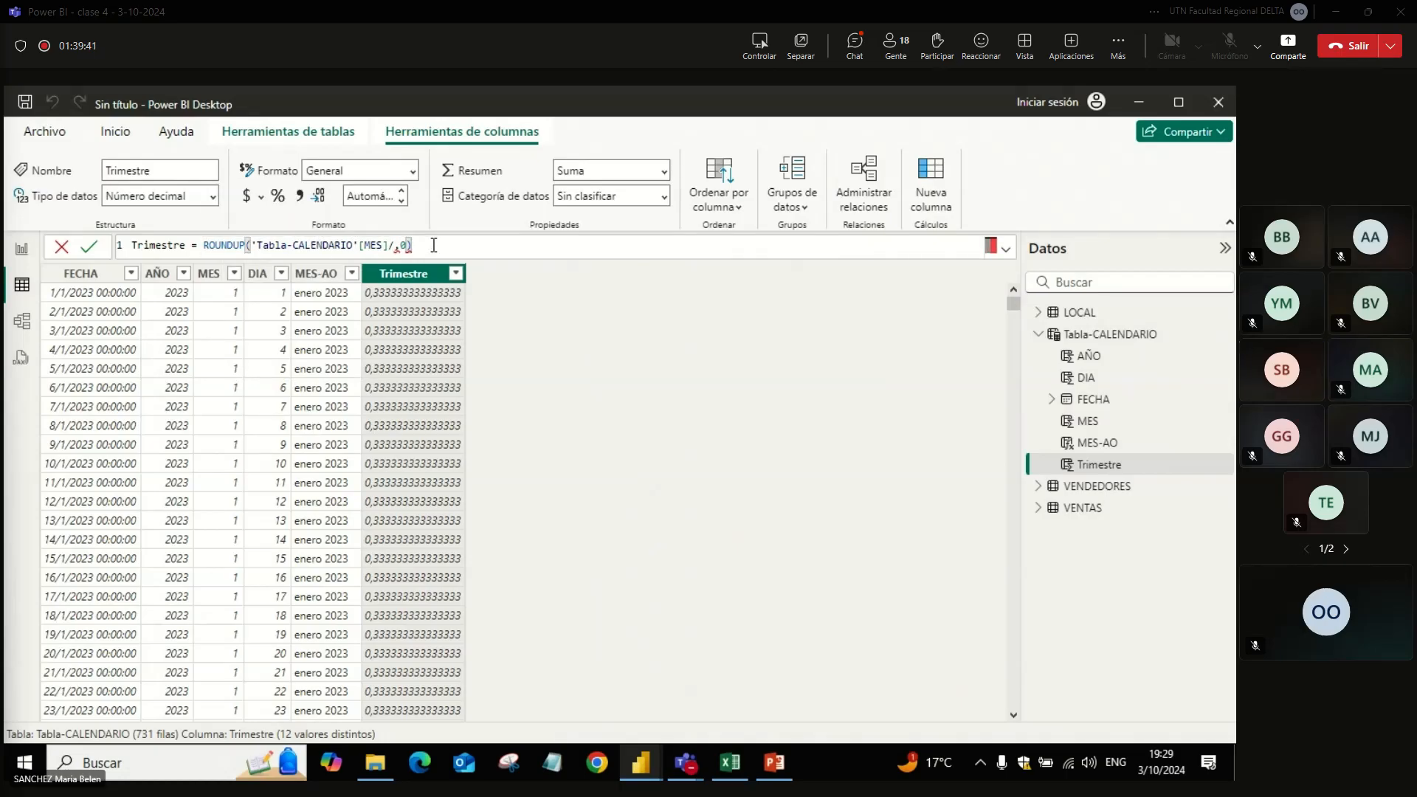
pyautogui.press('Return')
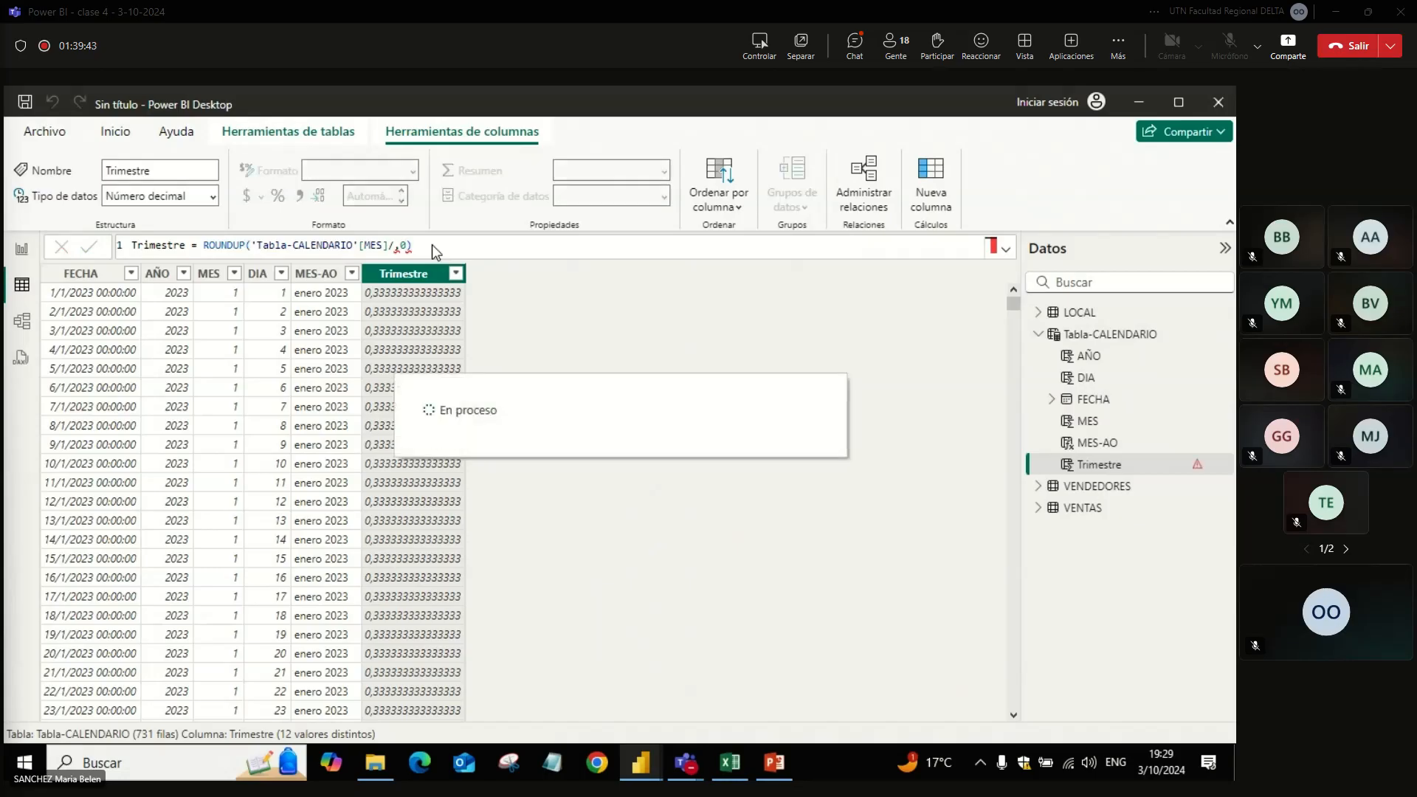
# Step: Try 1 as the number of digits in the Trimestre column's ROUNDUP formula
pyautogui.click(437, 245)
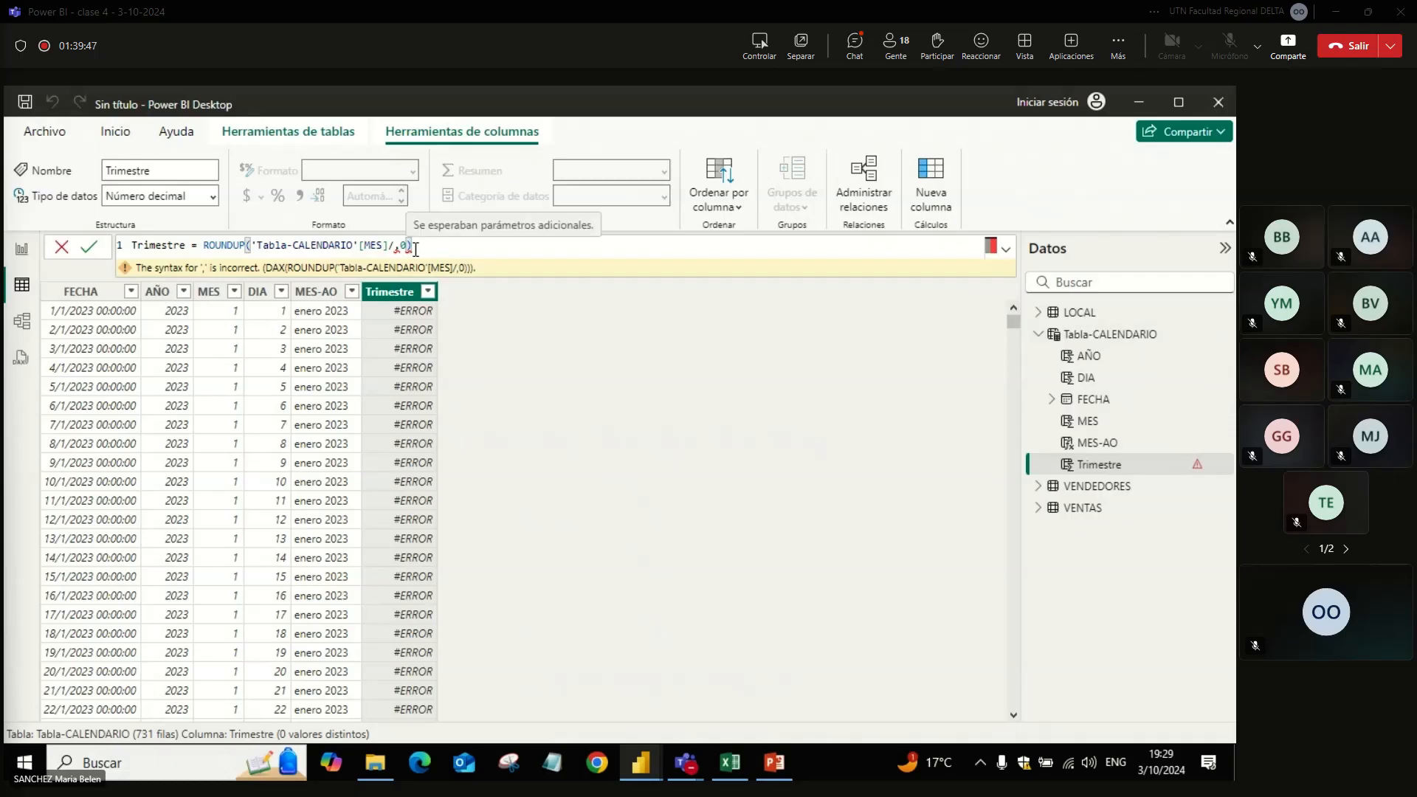
pyautogui.press('BackSpace')
pyautogui.press('BackSpace')
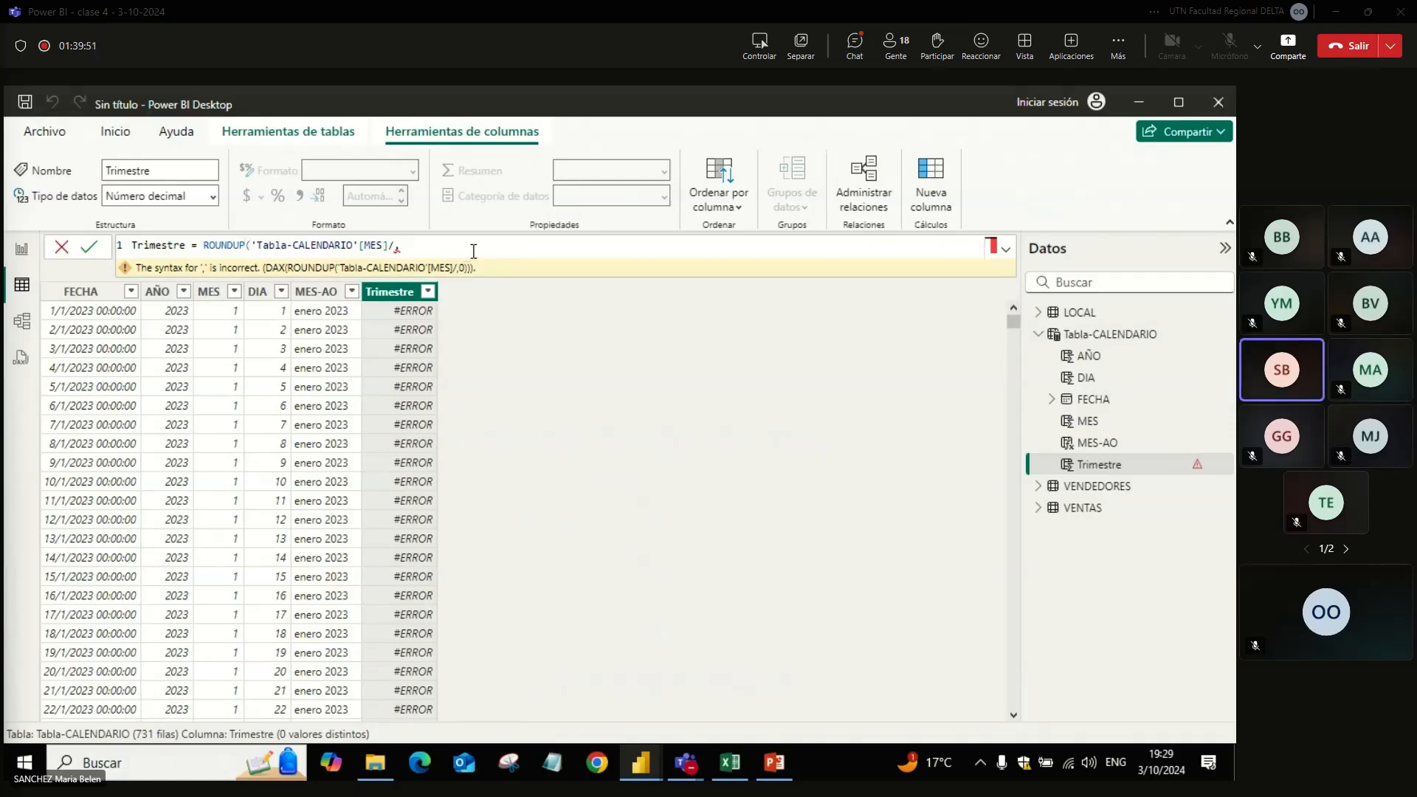
pyautogui.write('1)')
pyautogui.press('Return')
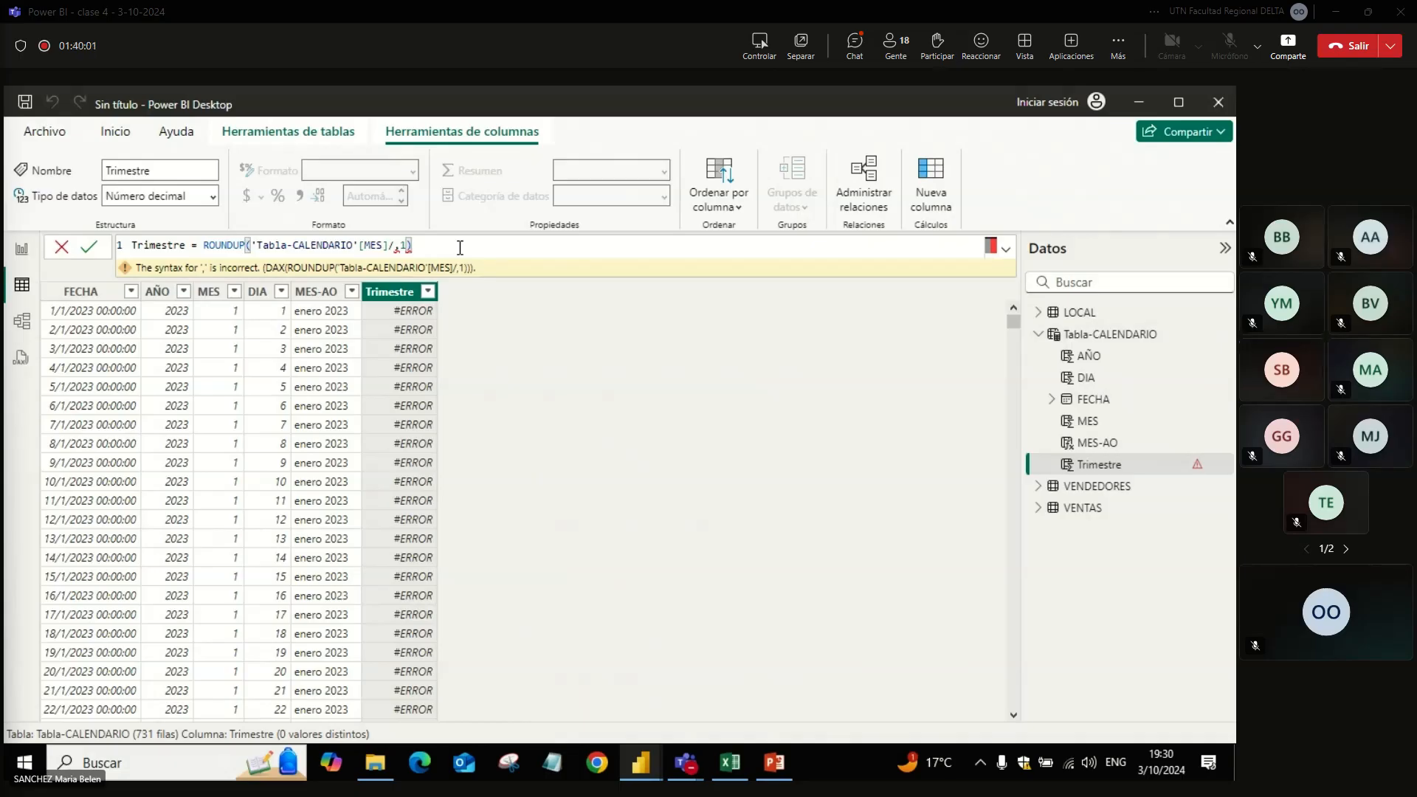
# Step: Restore the divisor 3 in the Trimestre formula so it reads ROUNDUP('Tabla-CALENDARIO'[MES]/3,1)
pyautogui.press('BackSpace')
pyautogui.press('BackSpace')
pyautogui.press('BackSpace')
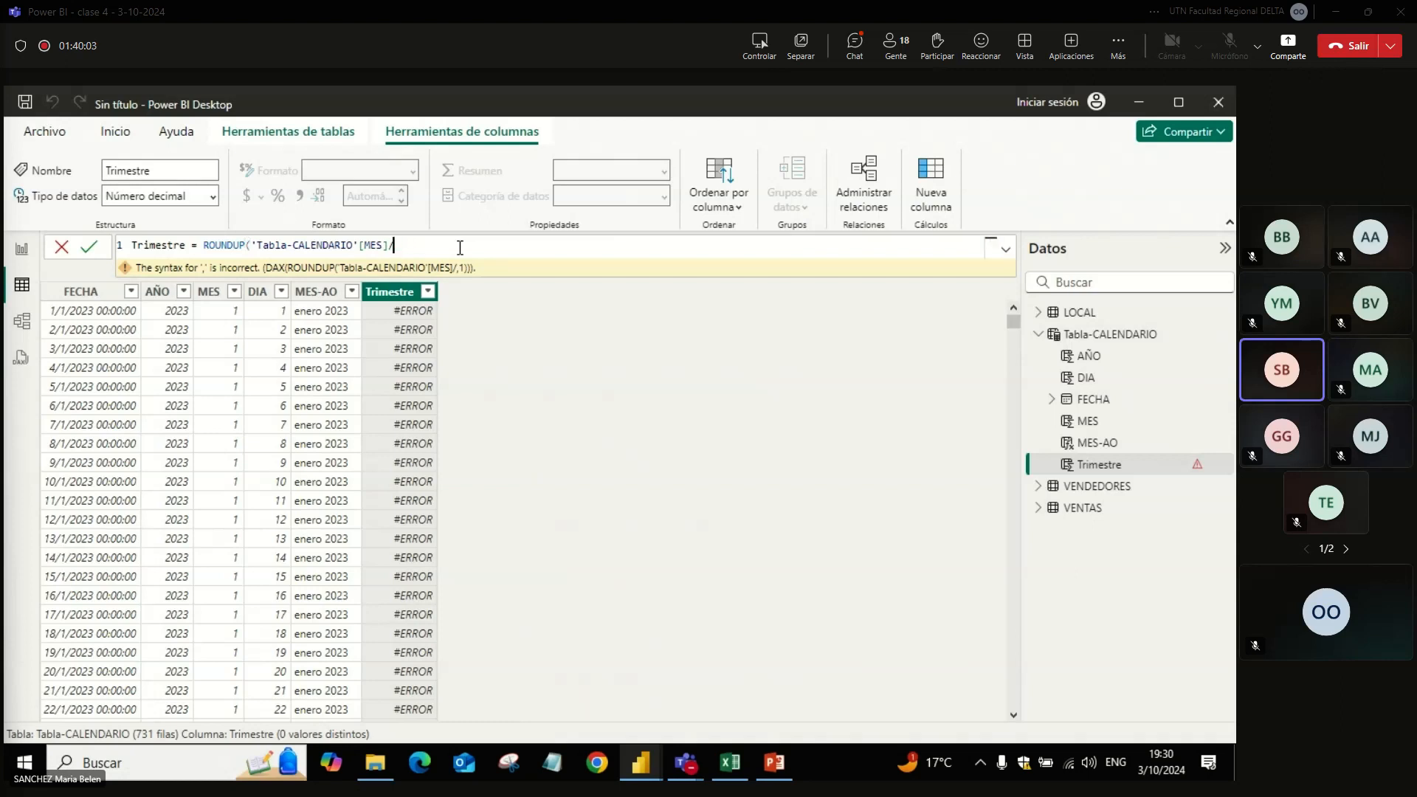
pyautogui.write('3,')
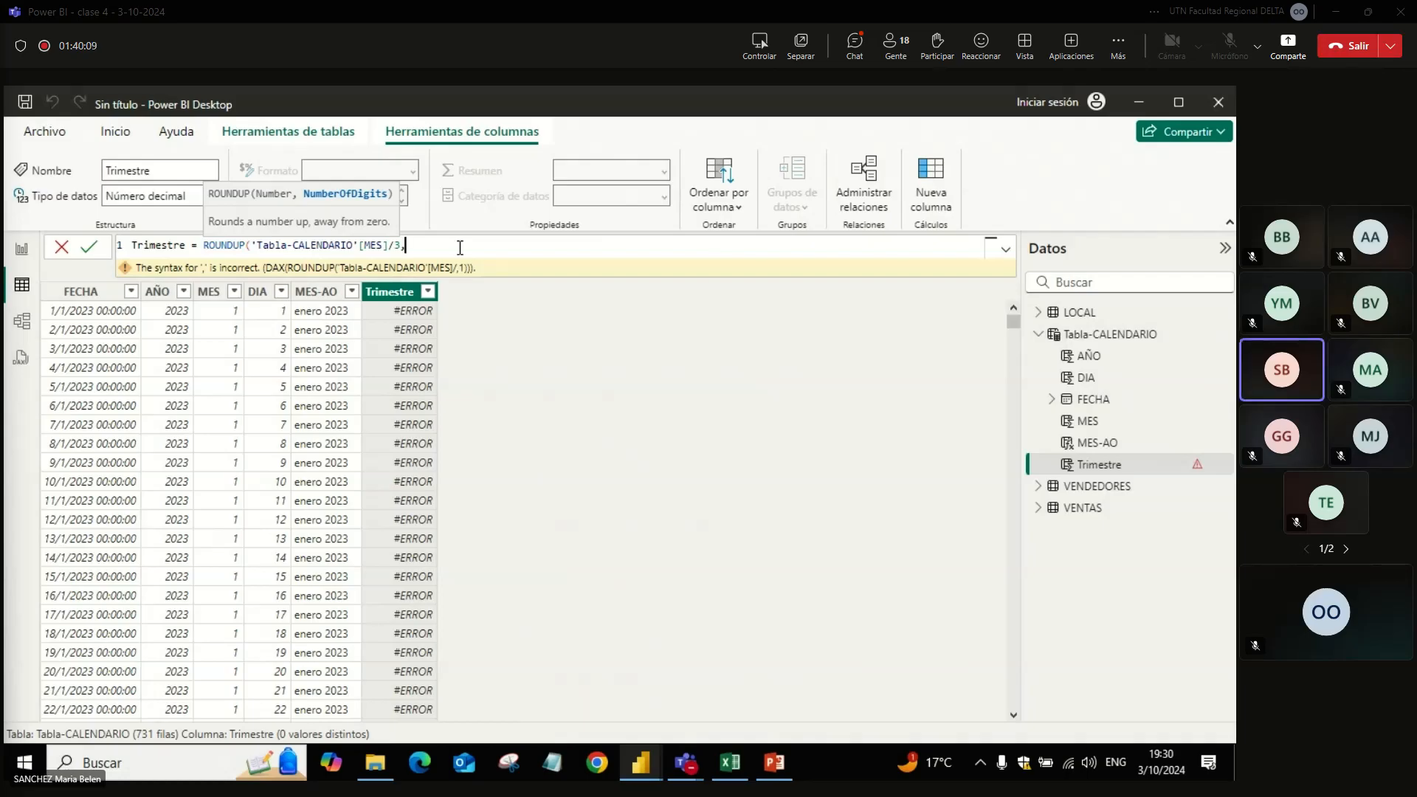
pyautogui.write('1)')
pyautogui.press('Return')
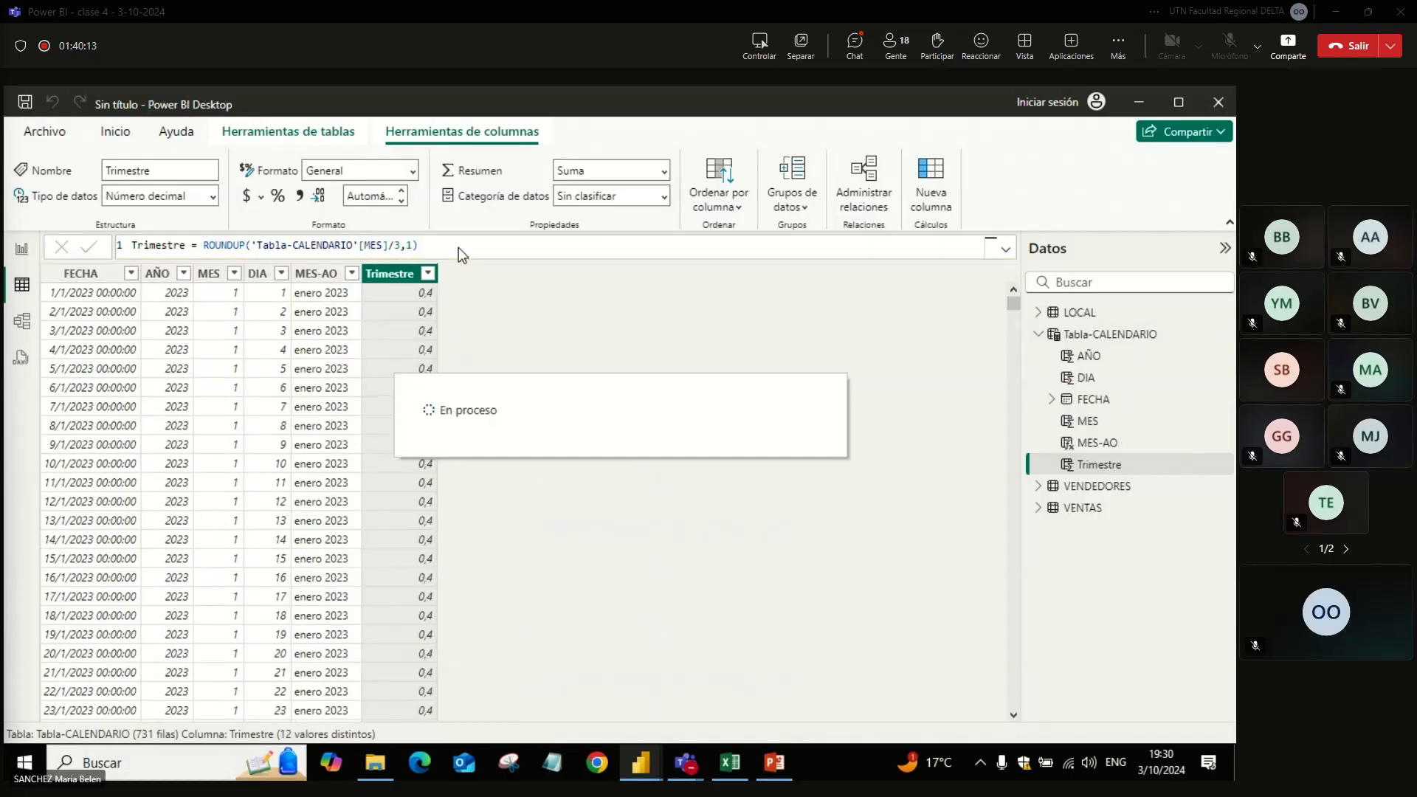
# Step: Set the number of digits in the Trimestre column's ROUNDUP function to 0
pyautogui.click(450, 247)
pyautogui.press('BackSpace')
pyautogui.press('BackSpace')
pyautogui.write('0)')
pyautogui.press('Return')
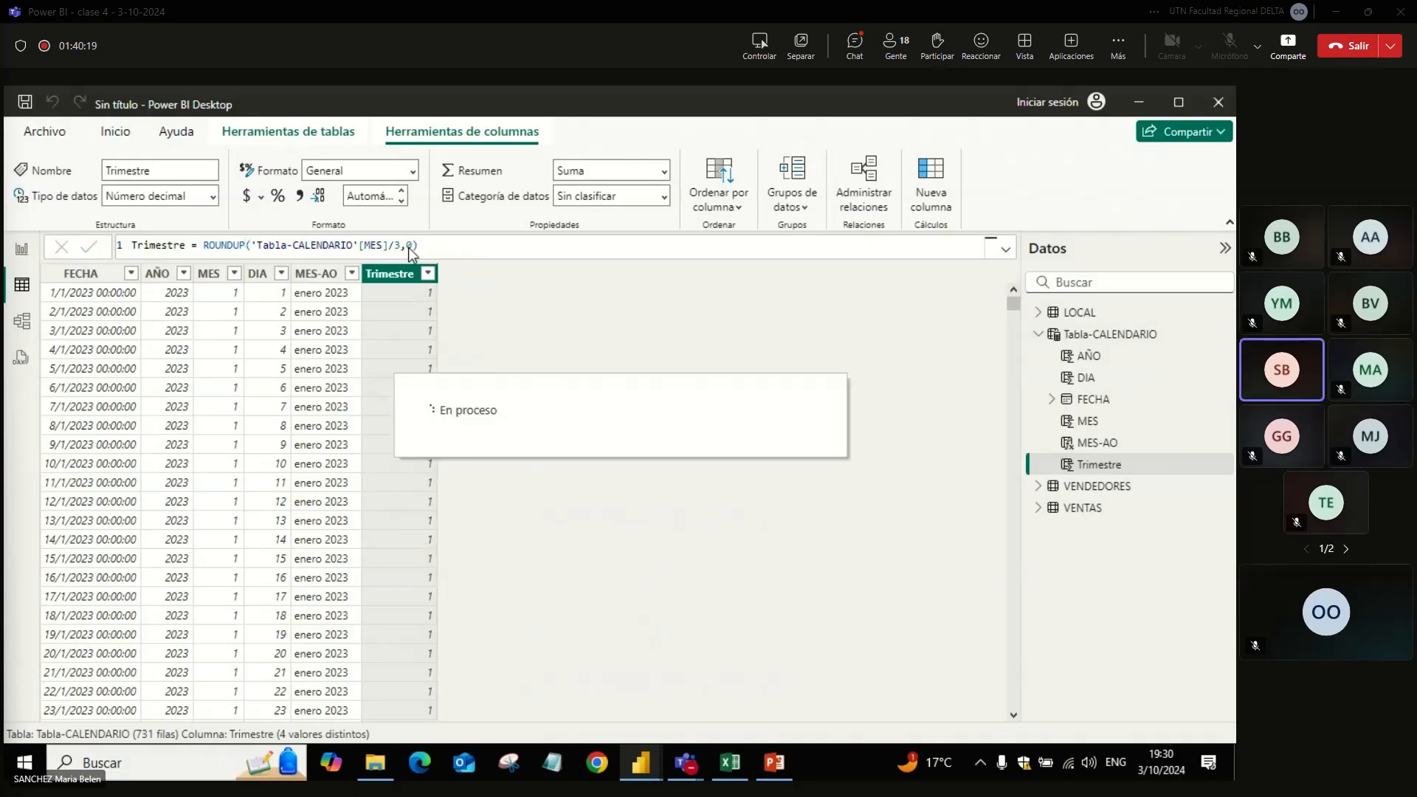
# Step: Copy the complete Trimestre column formula into the Teams meeting chat's message box and return to Power BI Desktop
pyautogui.click(421, 248)
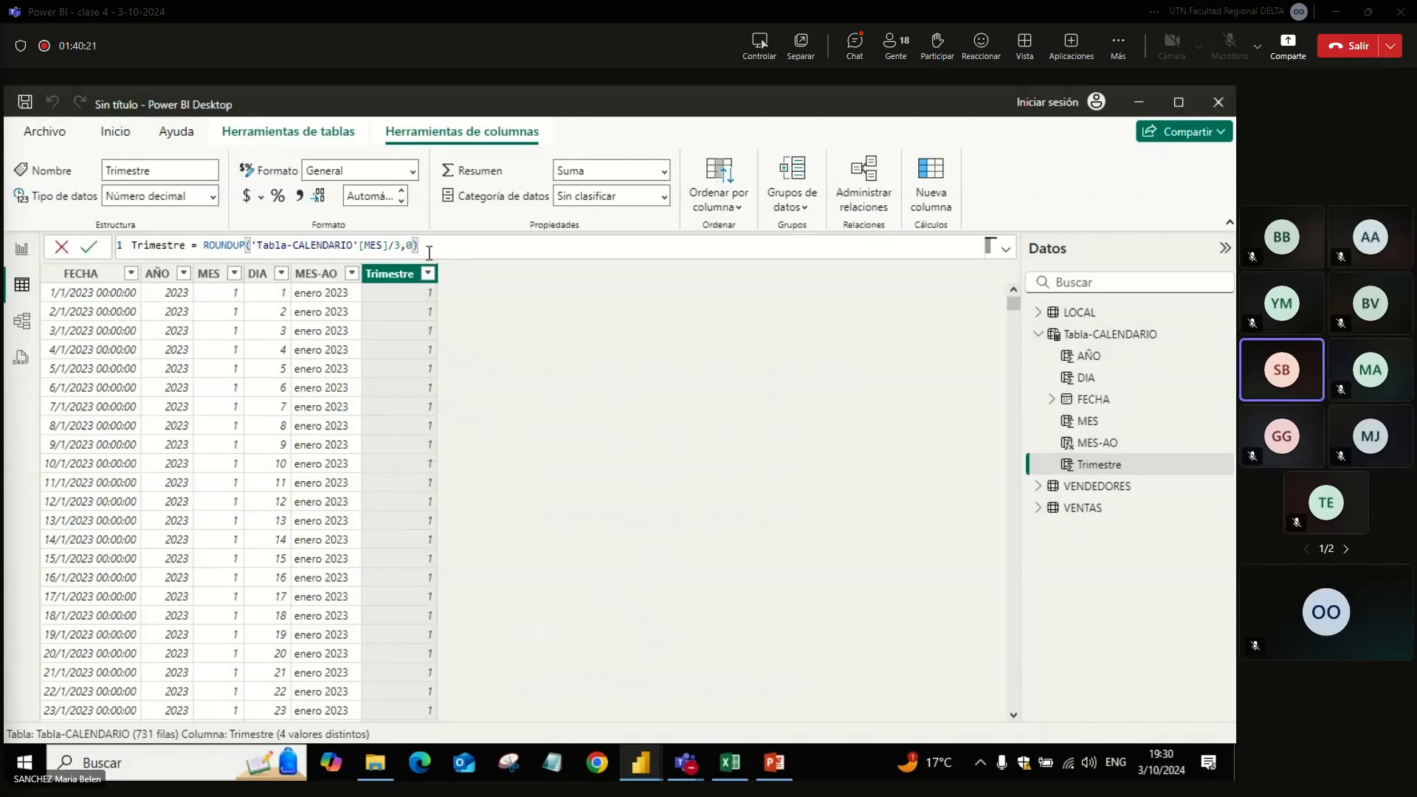
pyautogui.hotkey('ctrl', 'a')
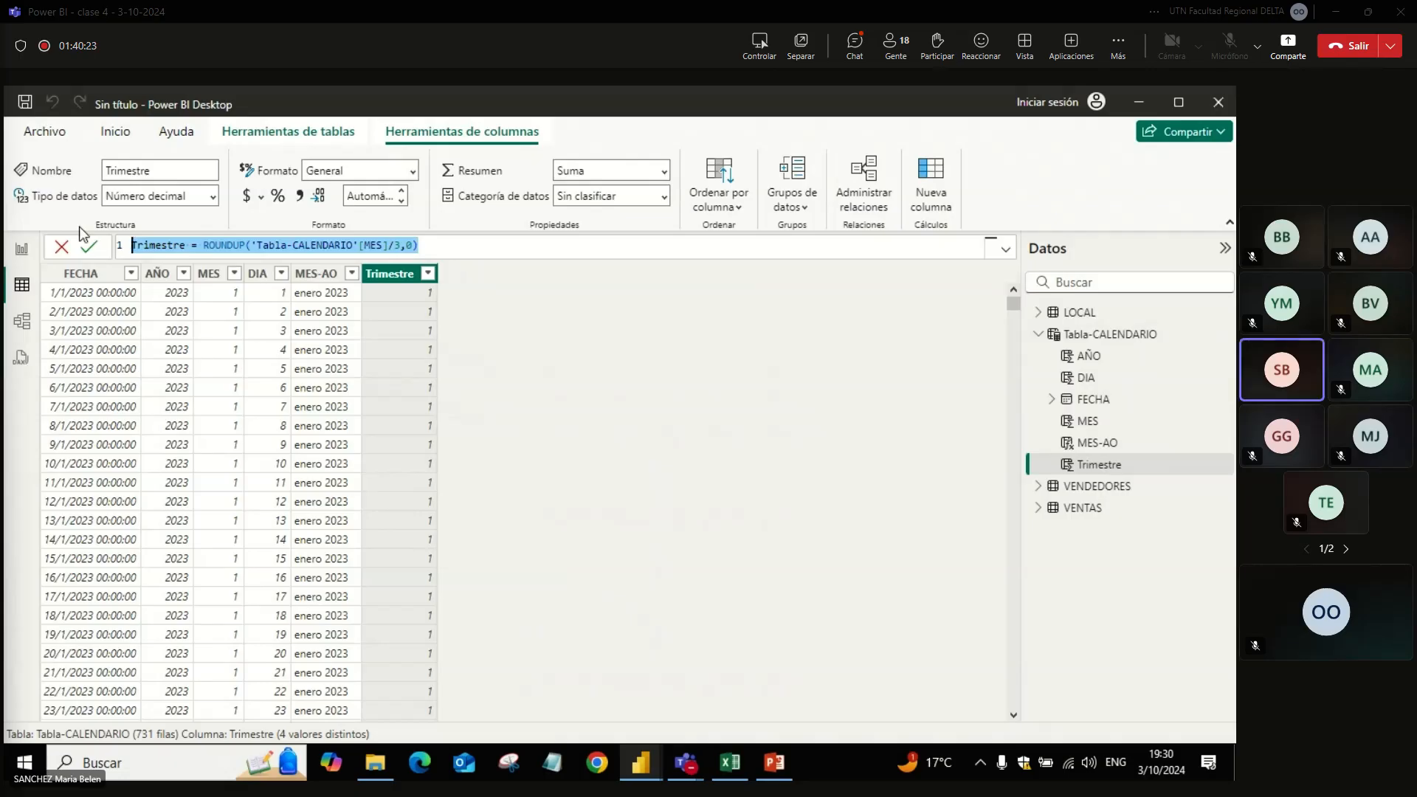
pyautogui.hotkey('ctrl', 'c')
pyautogui.hotkey('alt', 'Tab')
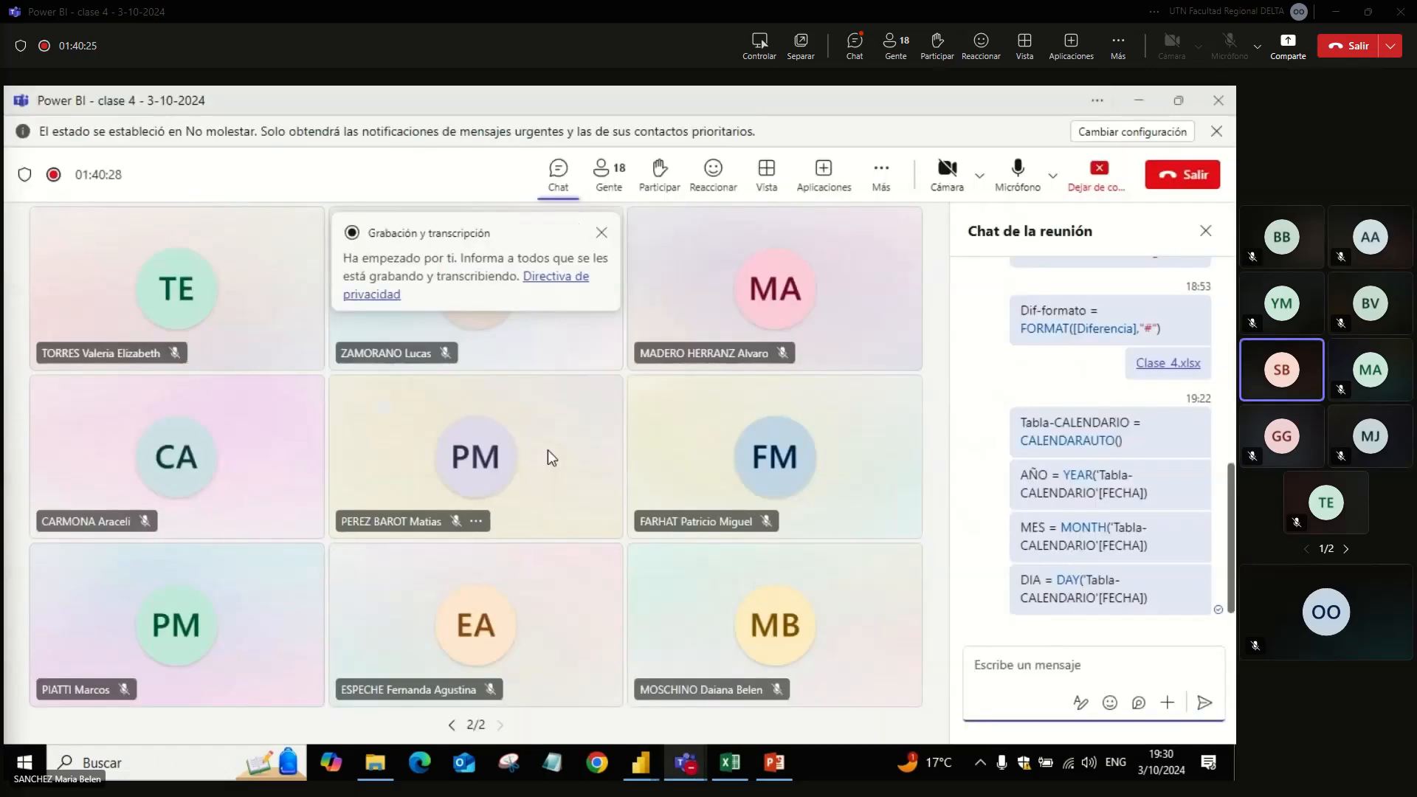
pyautogui.hotkey('ctrl', 'v')
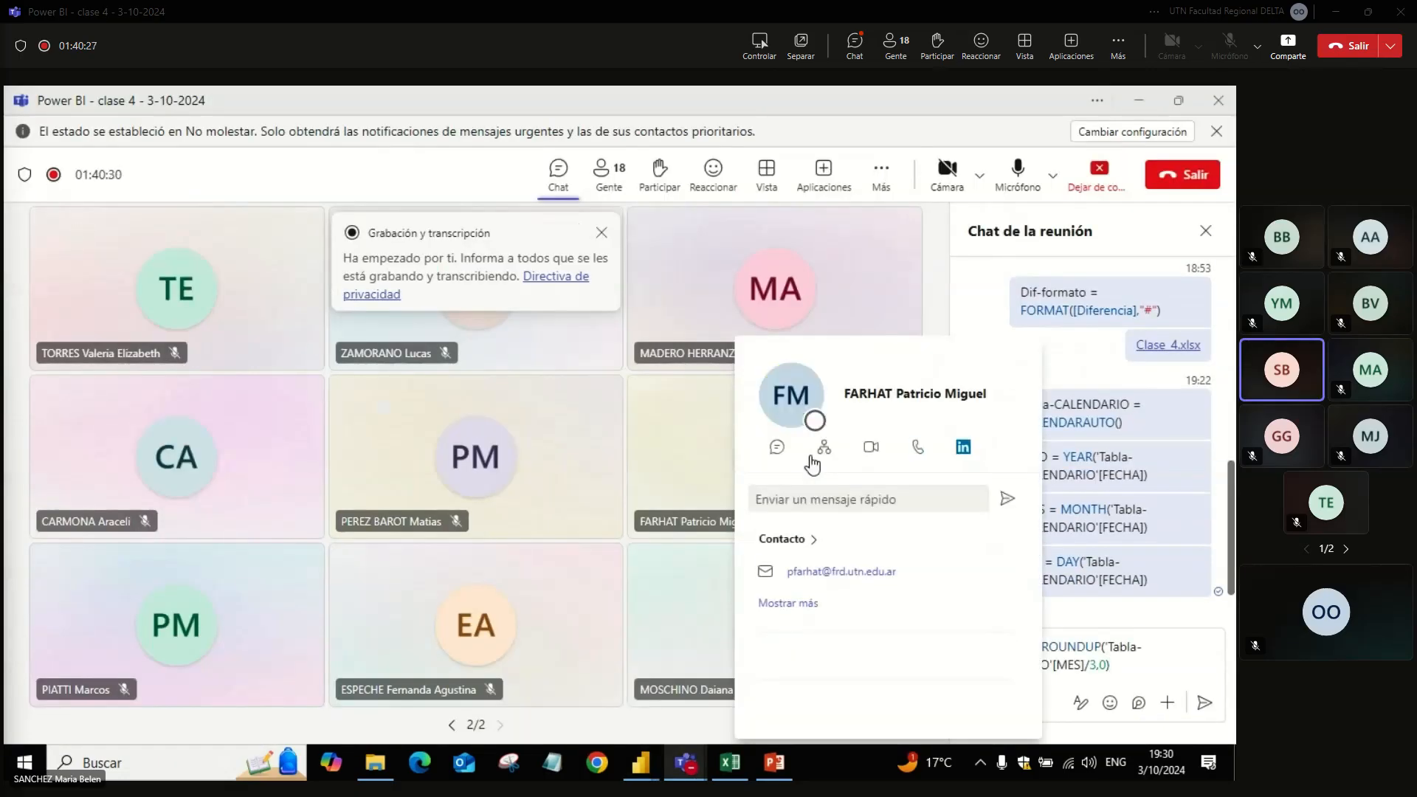
pyautogui.hotkey('alt', 'Tab')
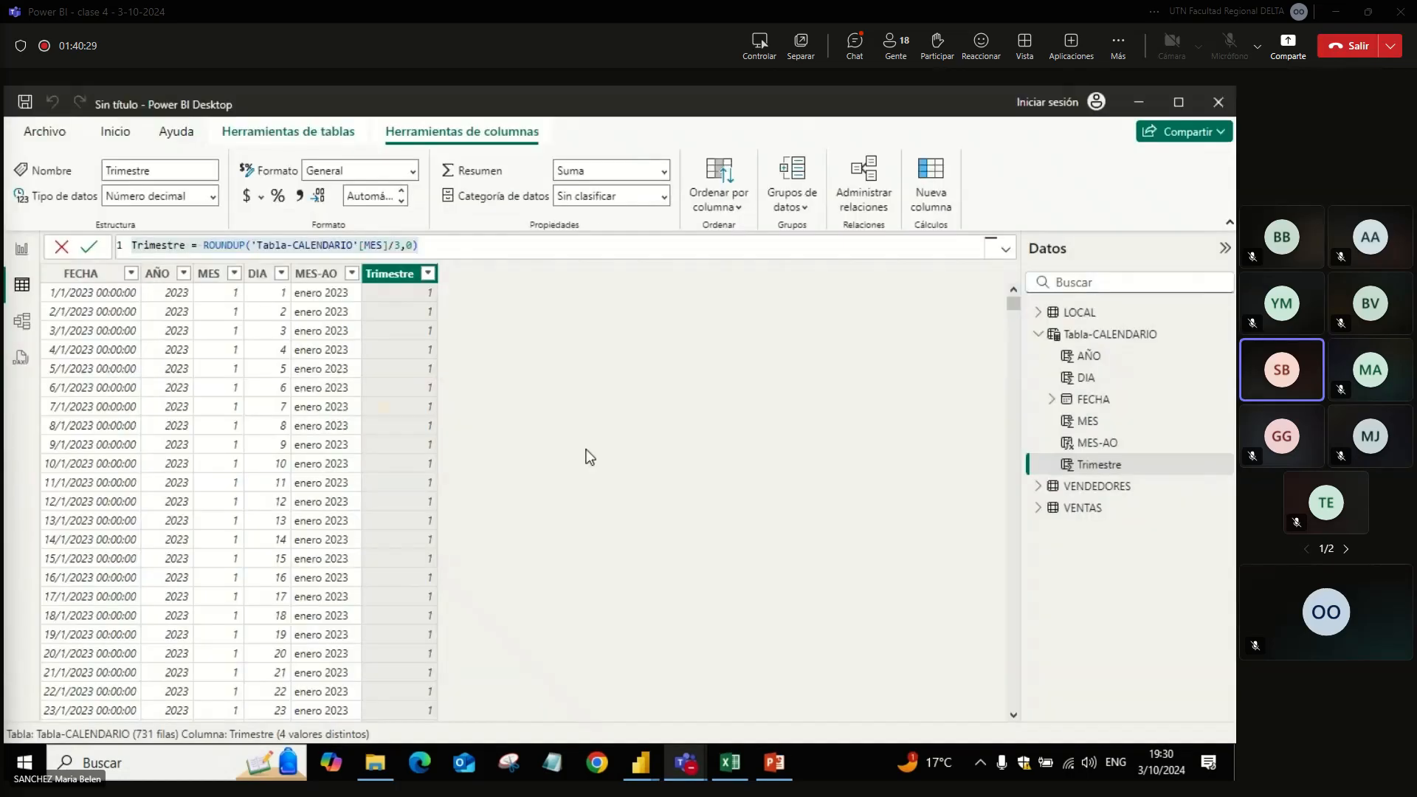
# Step: Check the distinct values offered by the Trimestre column's filter and review its ROUNDUP formula
pyautogui.click(427, 274)
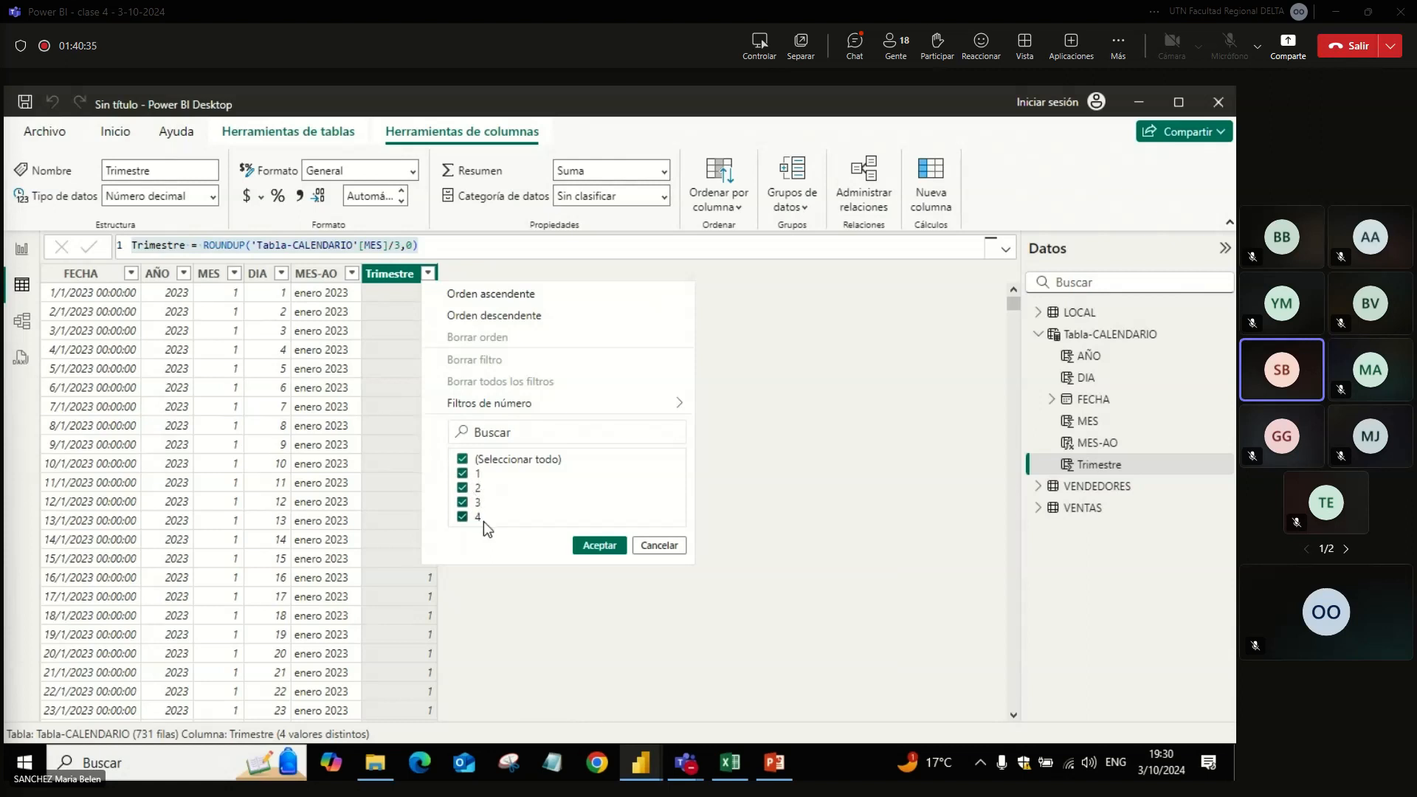
pyautogui.click(537, 584)
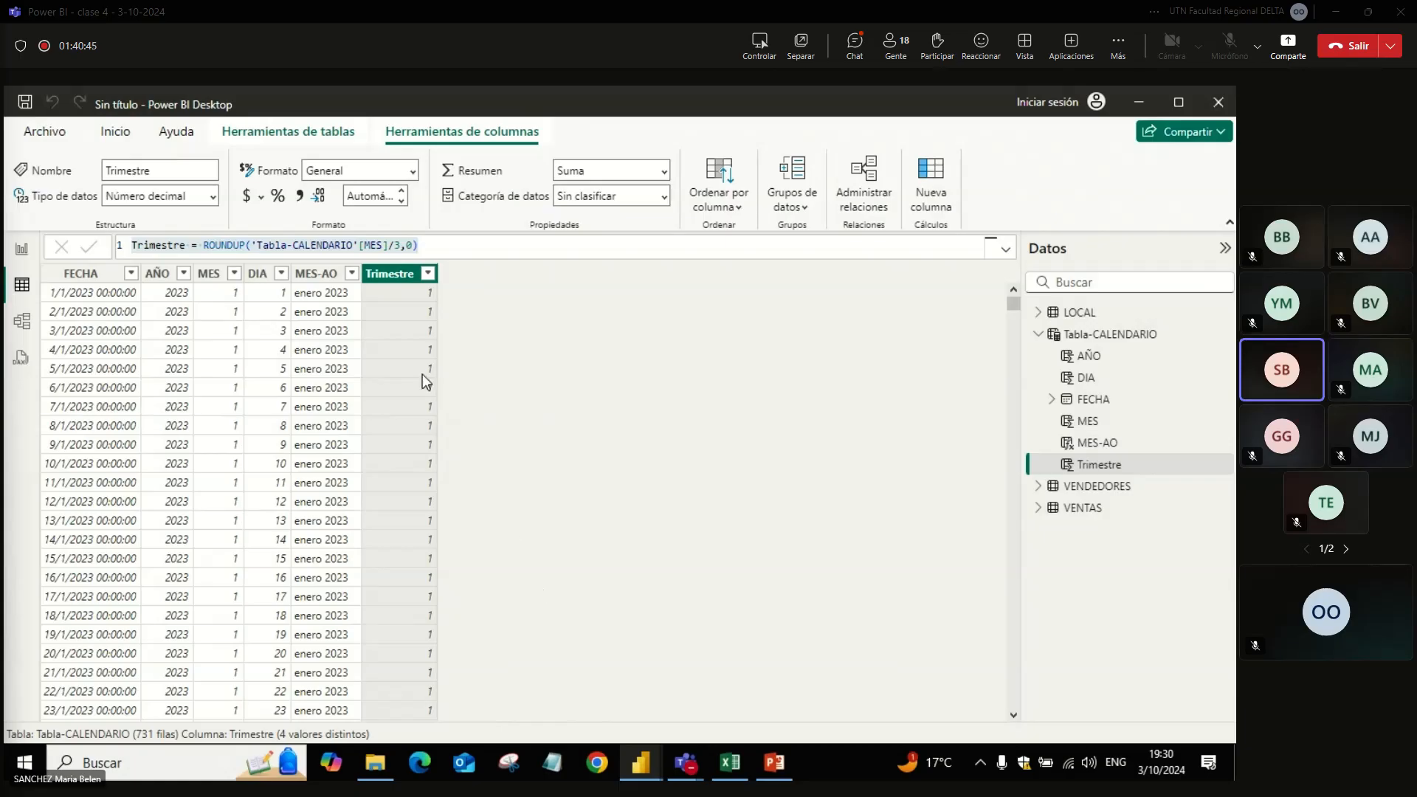
pyautogui.click(418, 244)
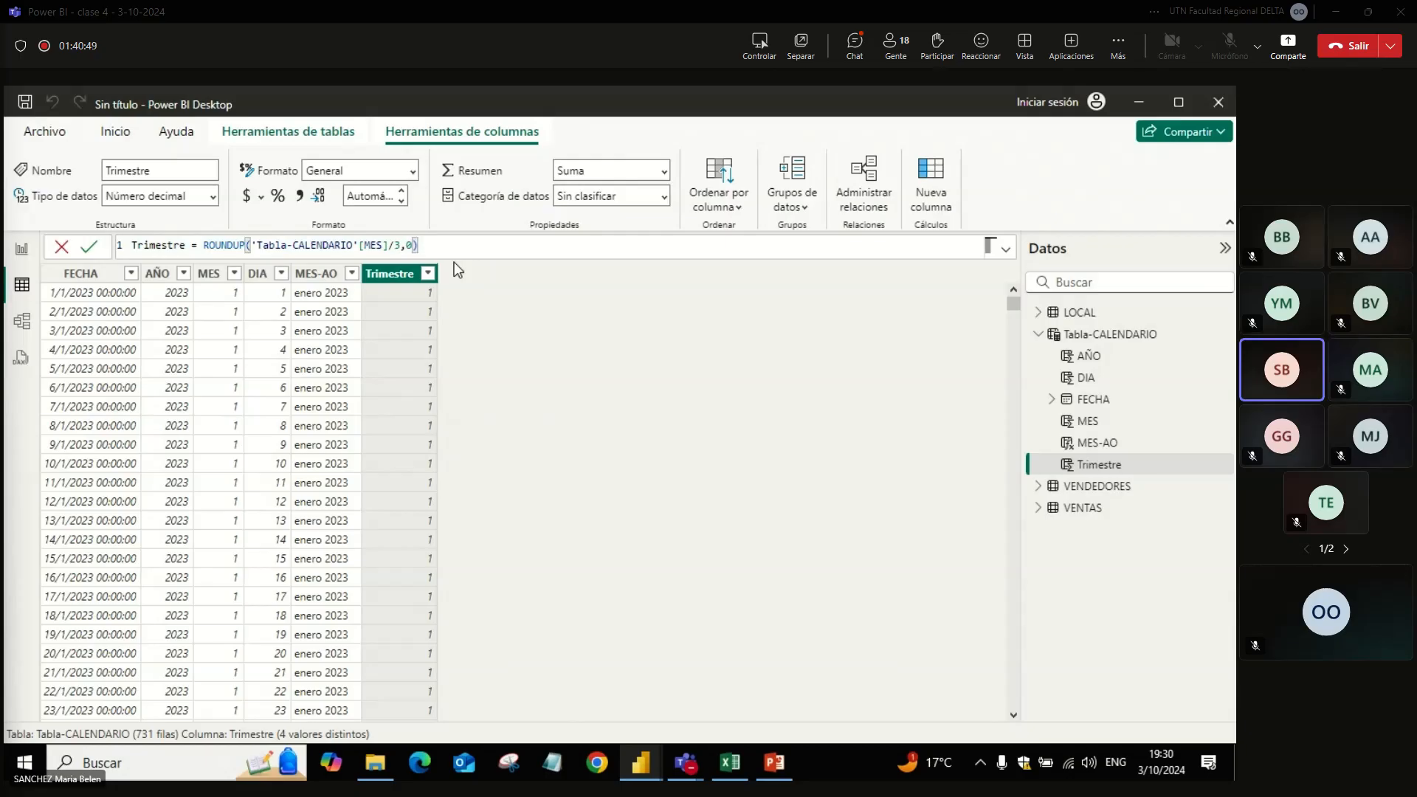
pyautogui.click(499, 360)
# Step: Send the drafted Trimestre formula in the Teams meeting chat and switch back to Power BI Desktop
pyautogui.hotkey('alt', 'Tab')
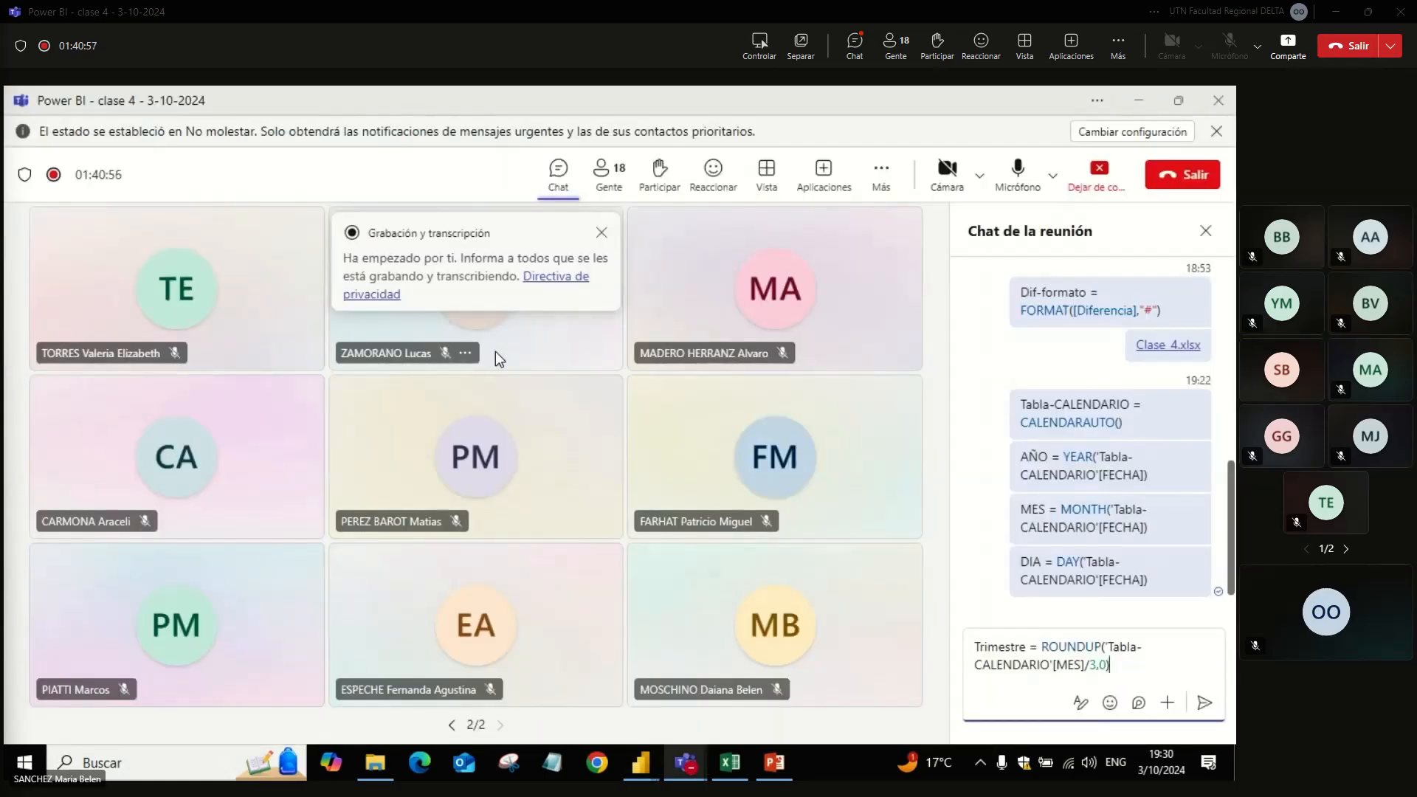
pyautogui.press('Return')
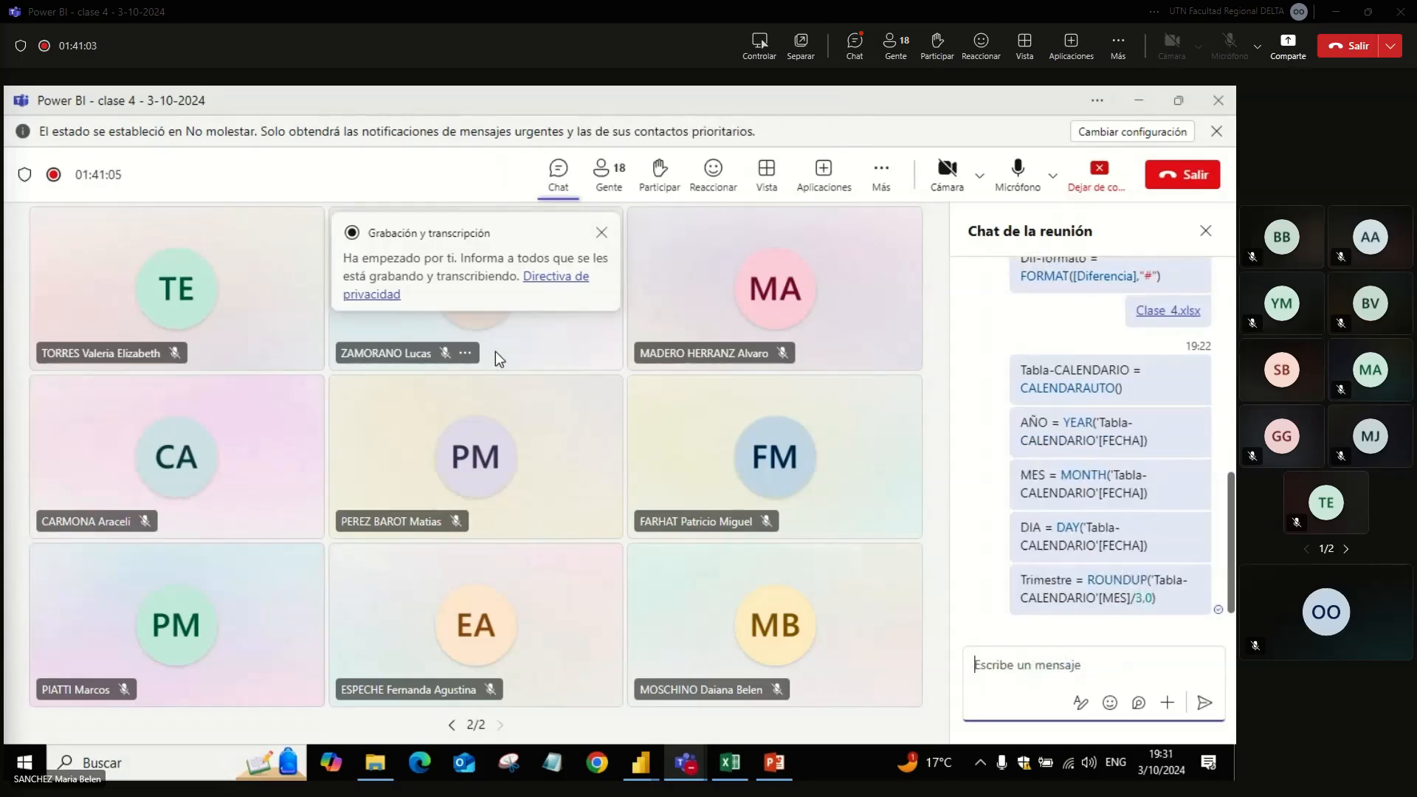
pyautogui.hotkey('alt', 'Tab')
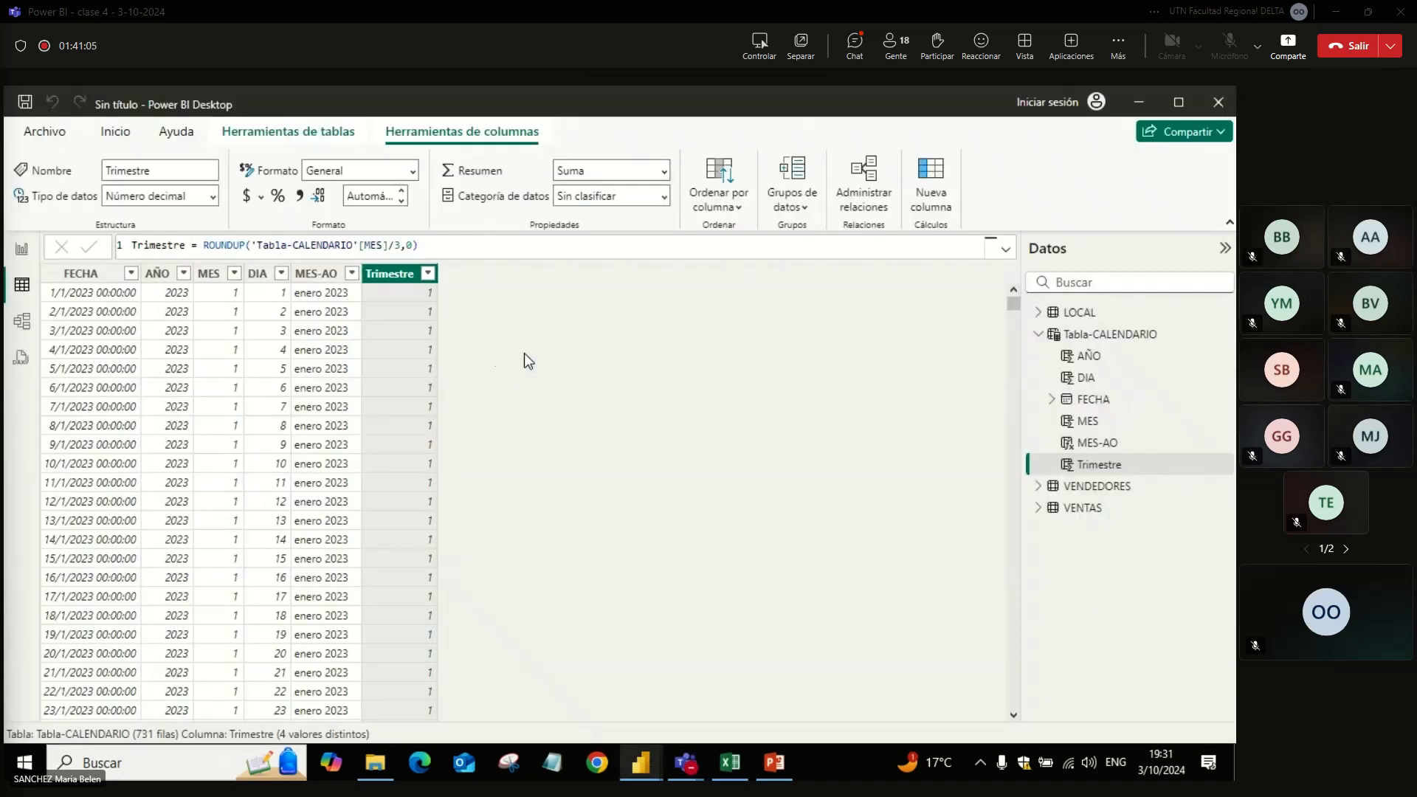
# Step: Rename the MES-AO column to MES-AÑO using the Spanish keyboard layout, and restore the English layout
pyautogui.click(334, 279)
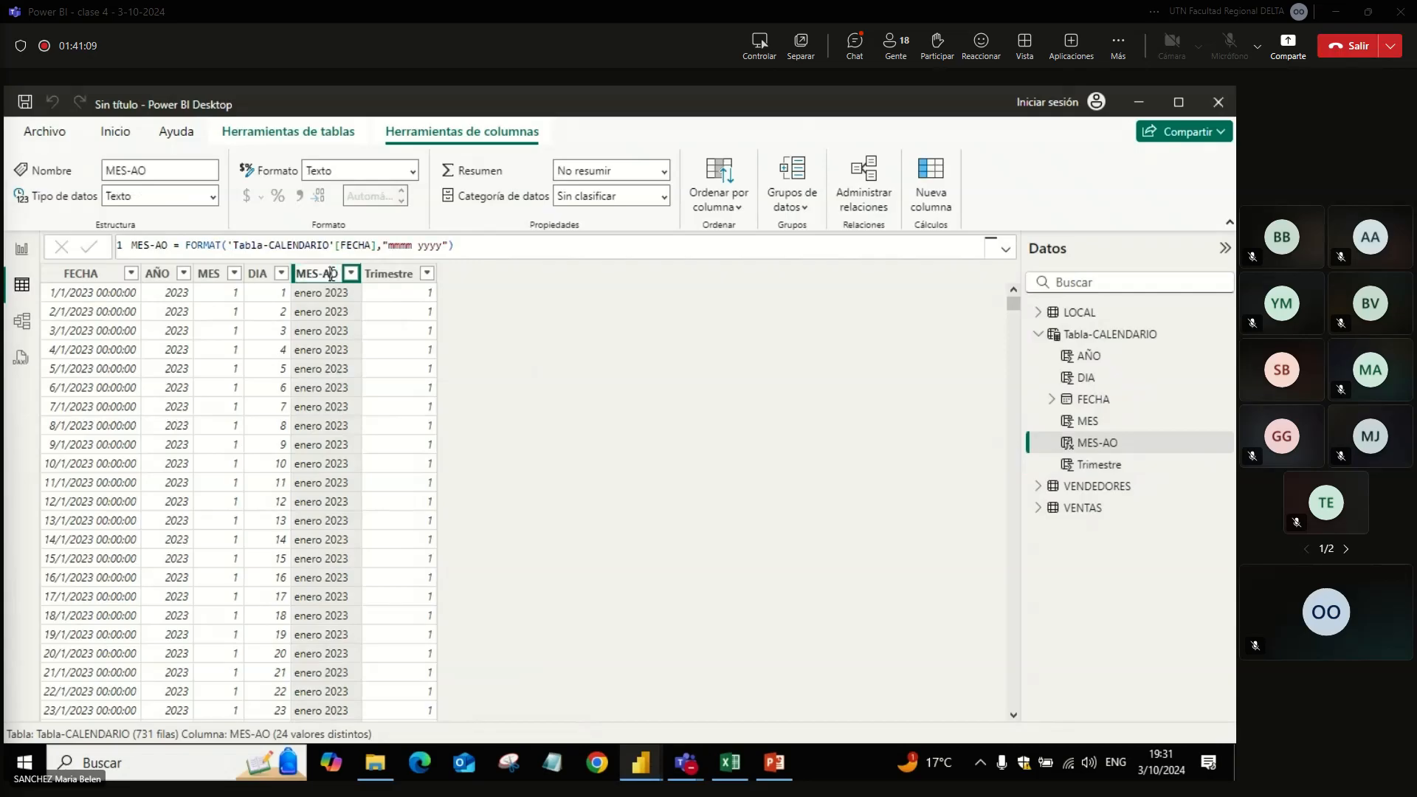
pyautogui.click(1115, 762)
pyautogui.click(1051, 501)
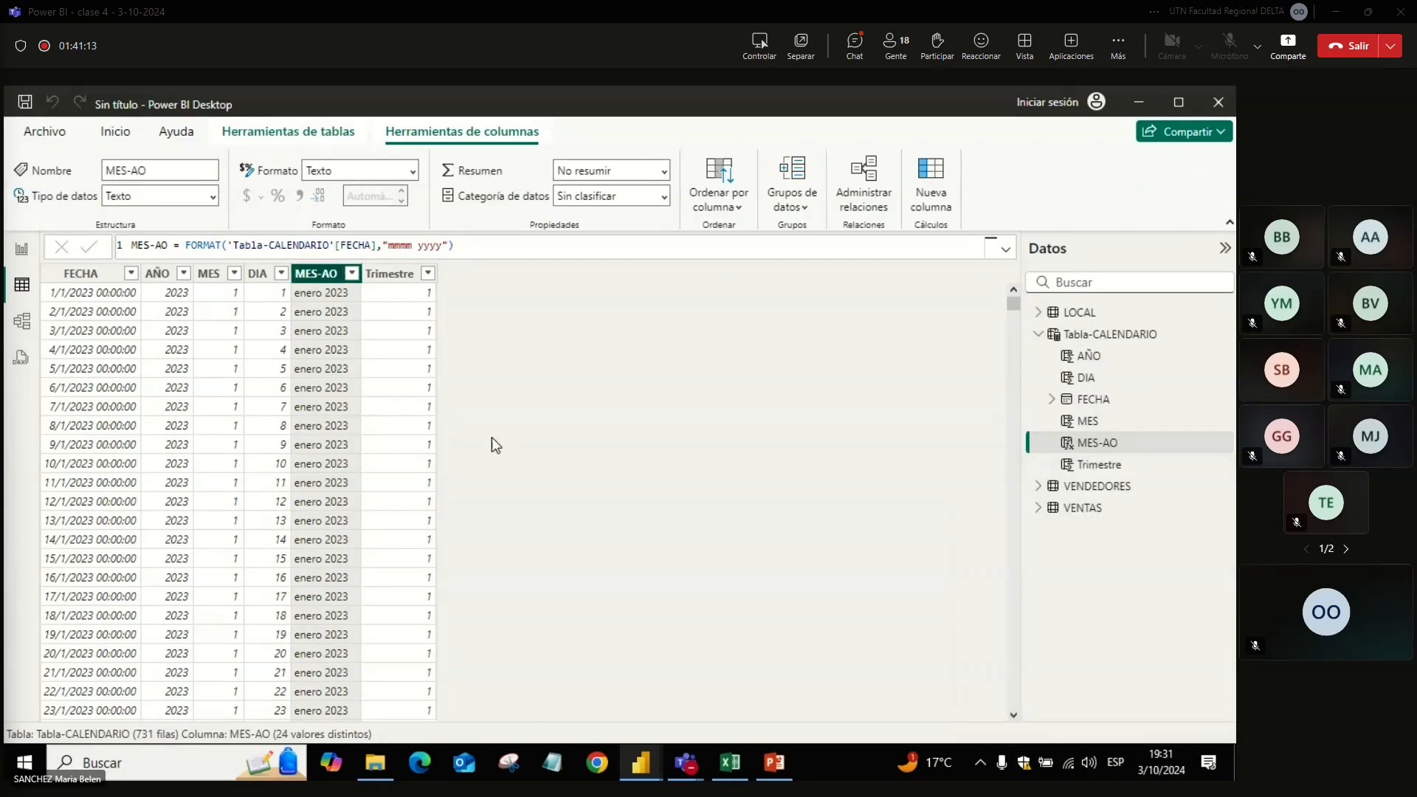
pyautogui.doubleClick(329, 274)
pyautogui.click(330, 274)
pyautogui.write('ñ')
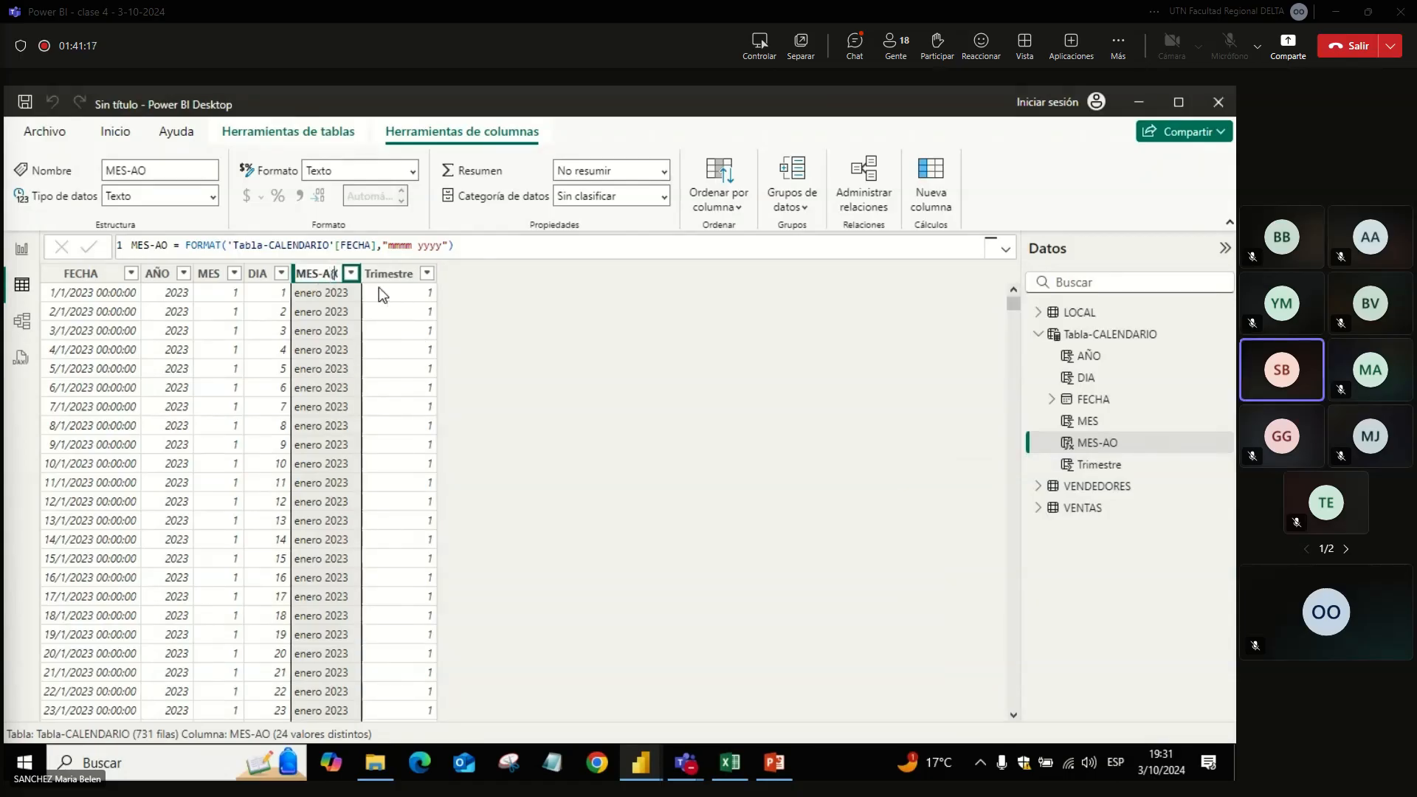
pyautogui.press('BackSpace')
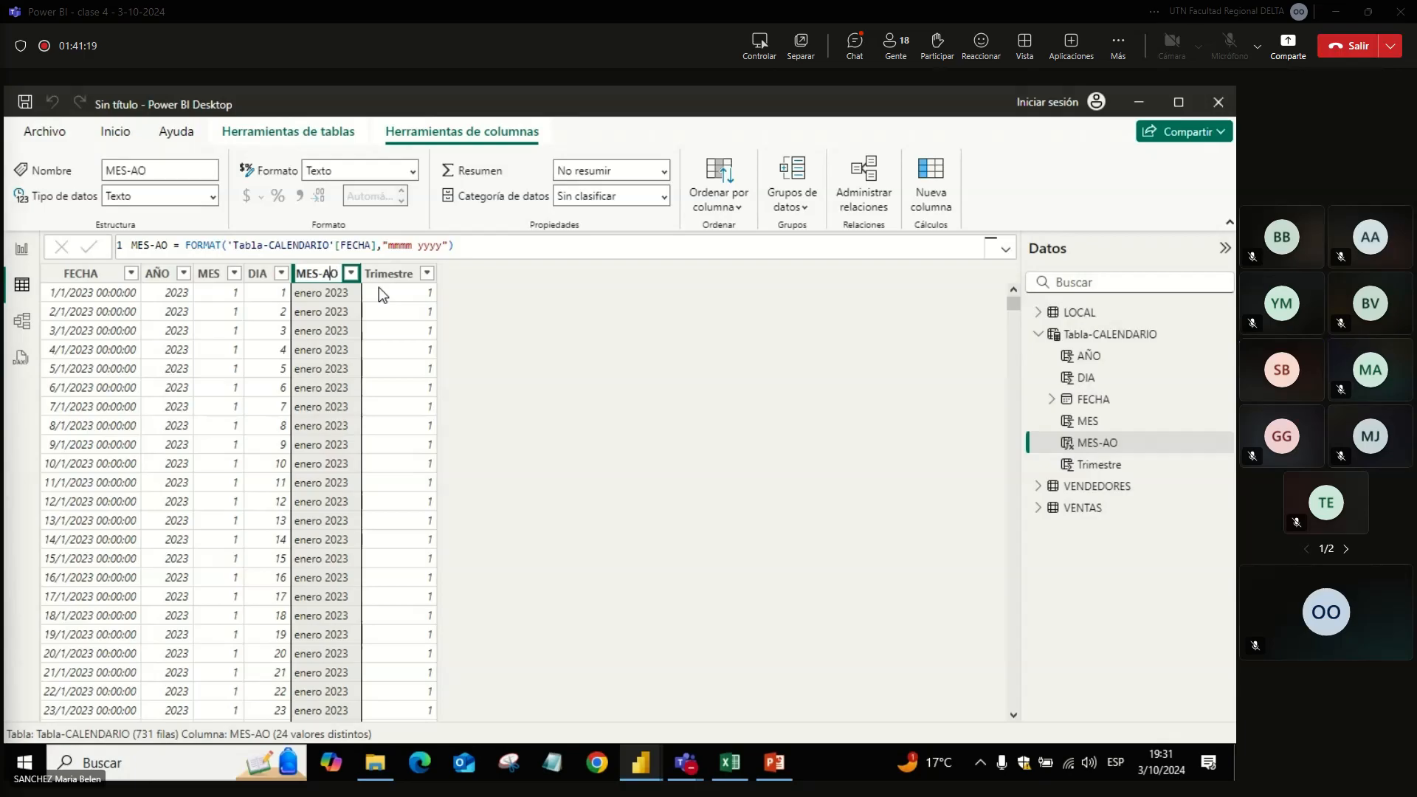
pyautogui.press('capslock')
pyautogui.write('K')
pyautogui.write('Ñ')
pyautogui.press('Return')
pyautogui.click(399, 292)
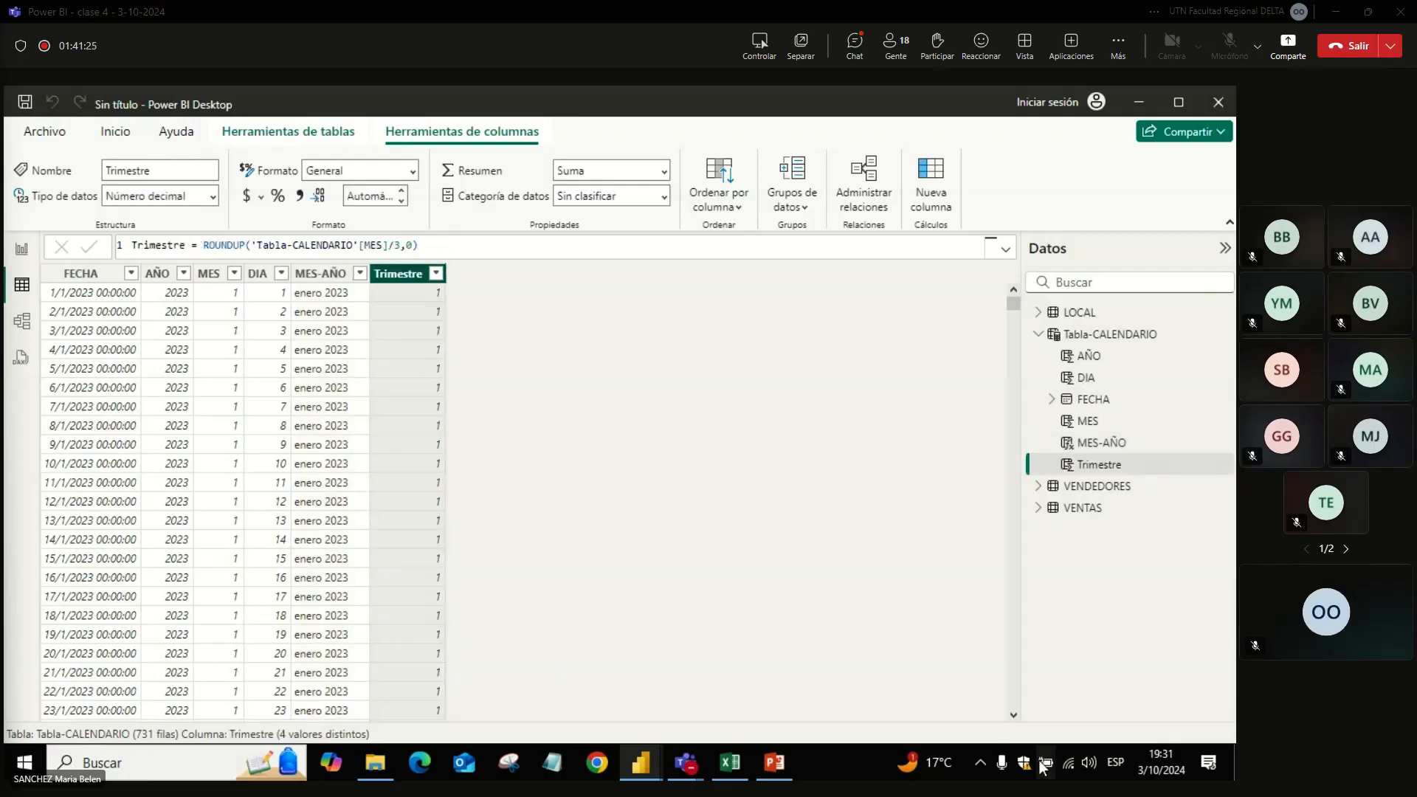
pyautogui.click(1115, 762)
pyautogui.click(1059, 685)
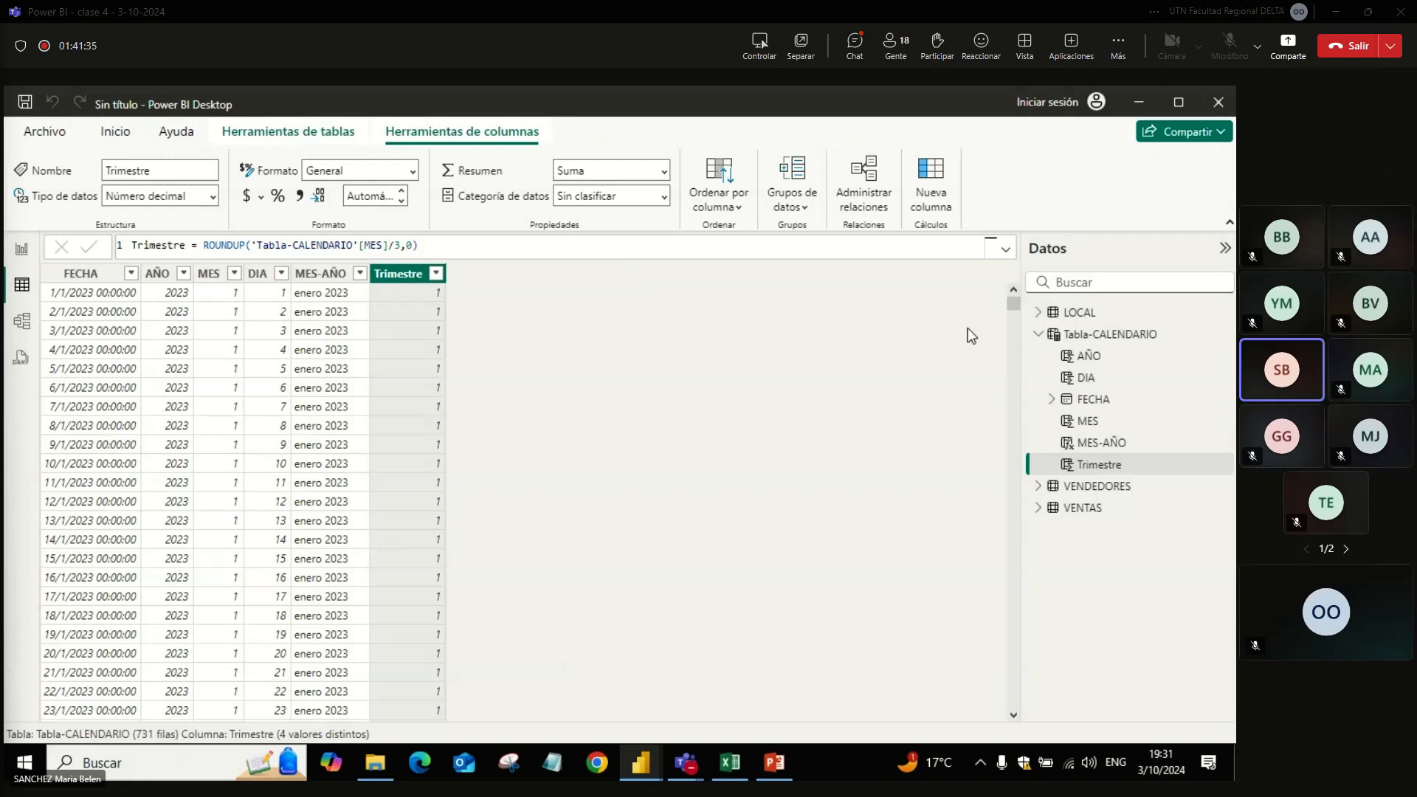
# Step: Add a new calculated column named ANIOMES to Tabla-CALENDARIO
pyautogui.rightClick(1104, 329)
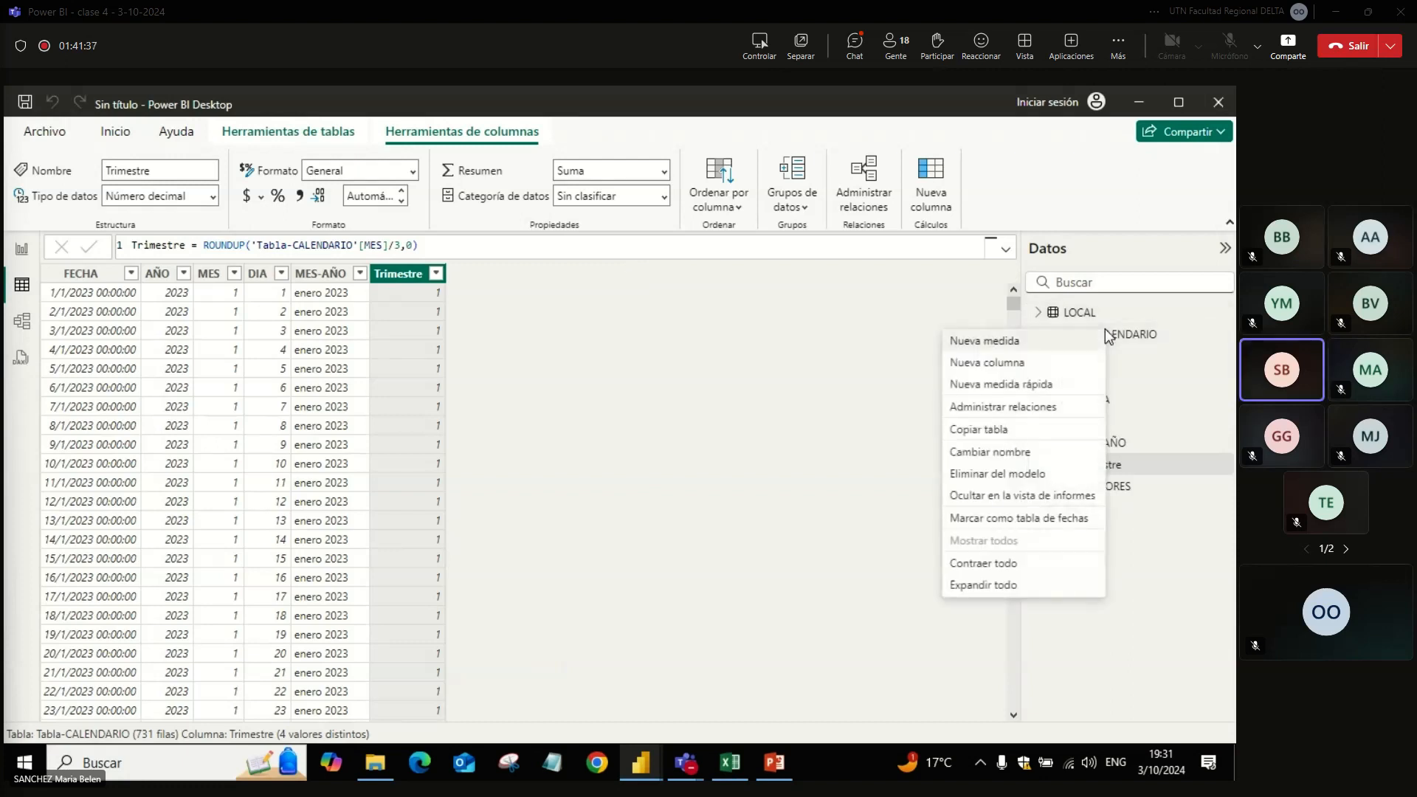
pyautogui.click(1118, 335)
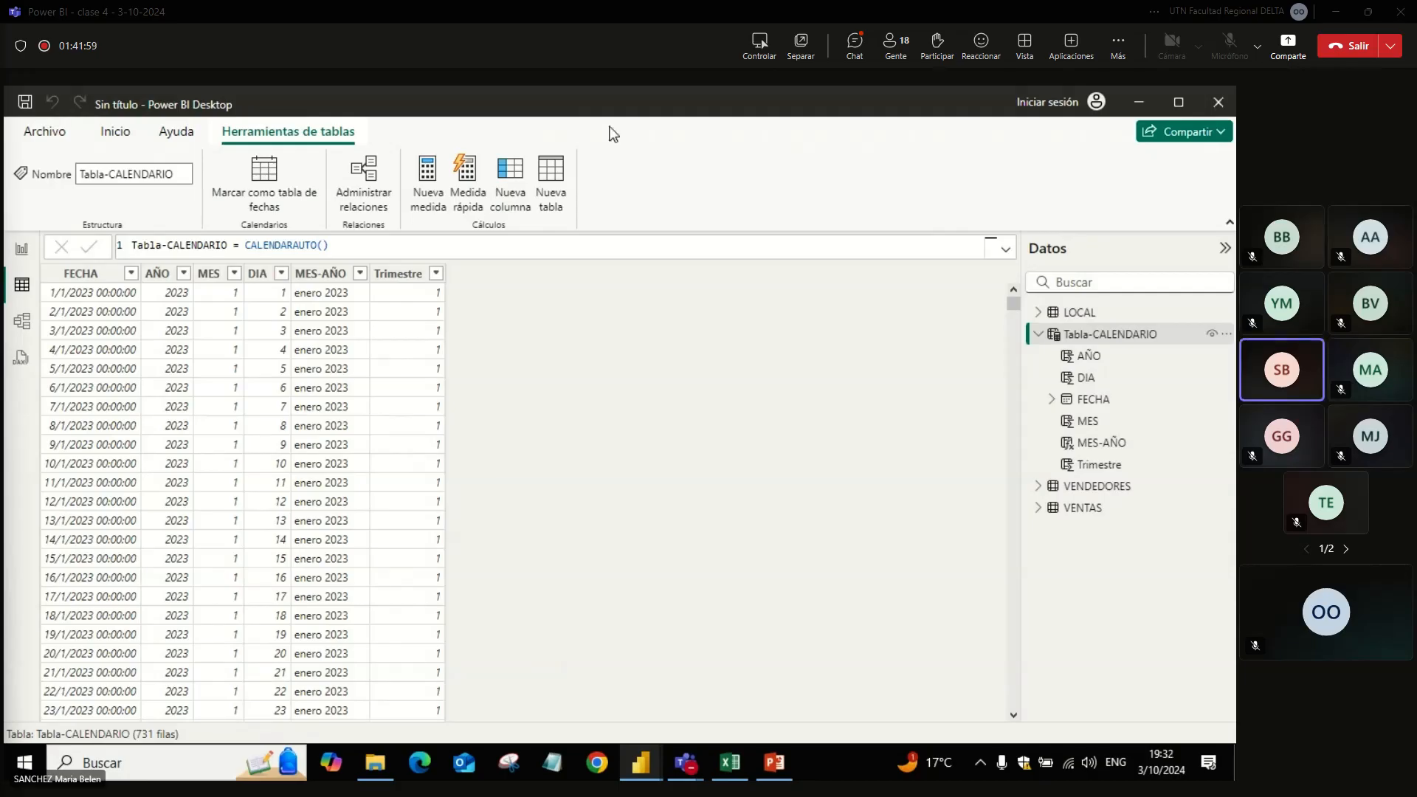
pyautogui.click(522, 193)
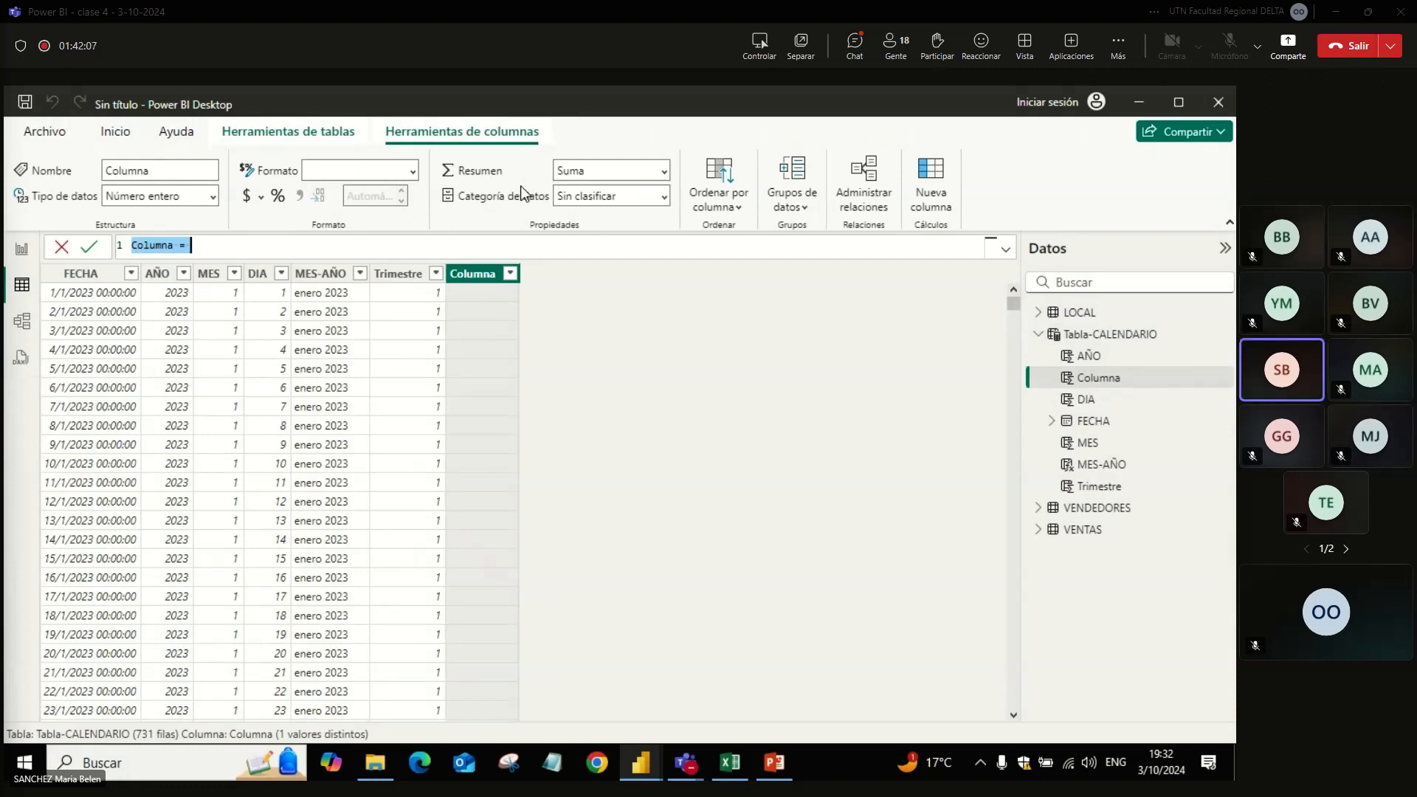
pyautogui.doubleClick(139, 245)
pyautogui.write('A')
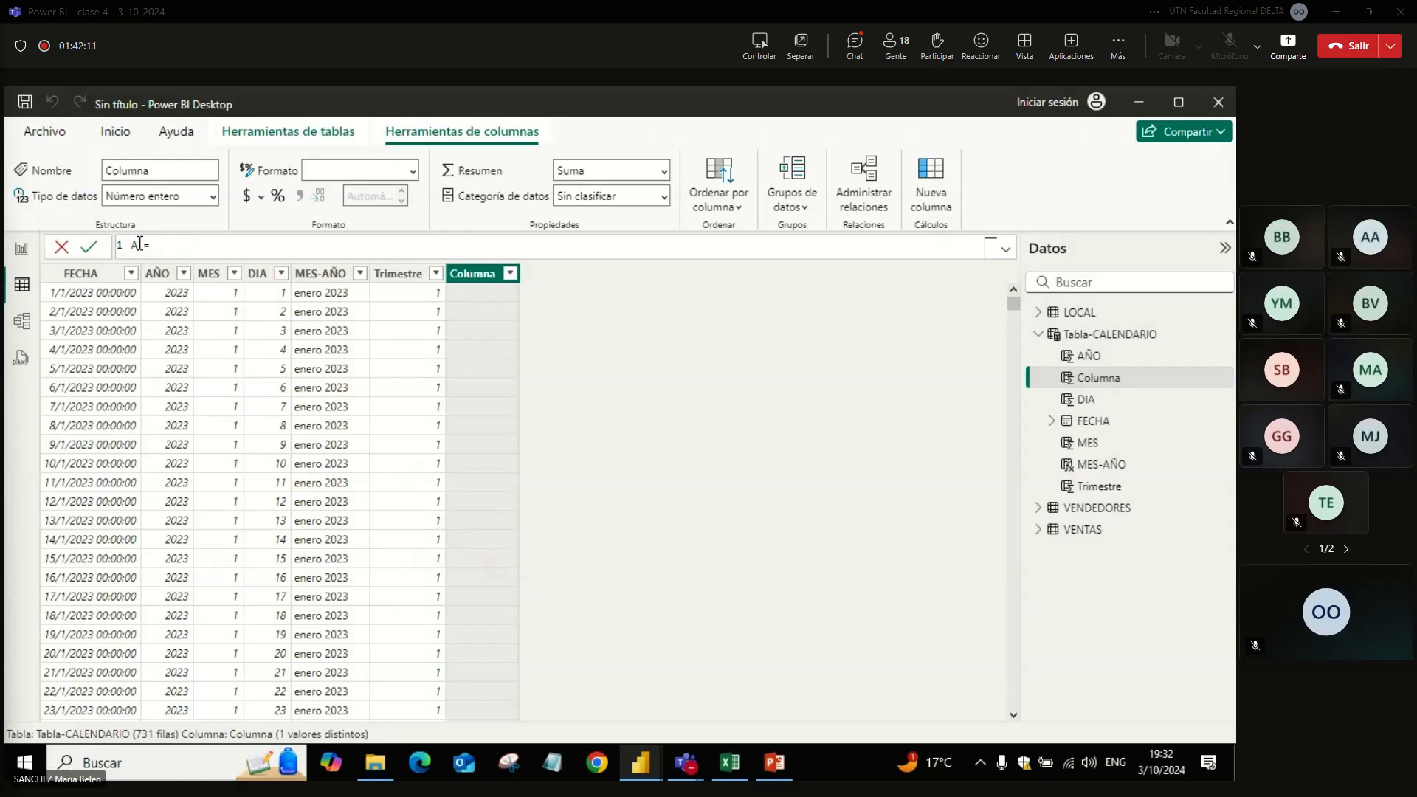
pyautogui.write('ÑOMES ')
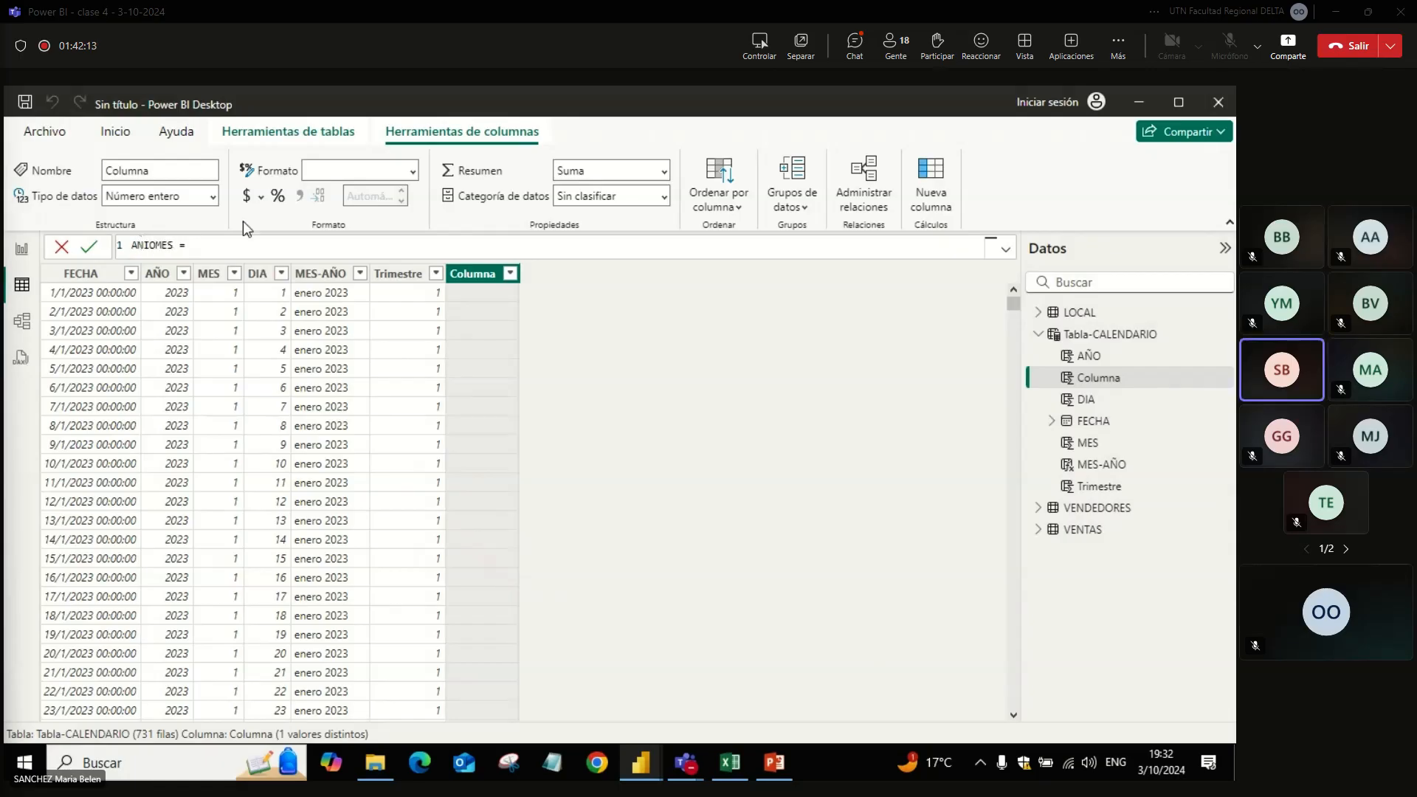
pyautogui.write('F')
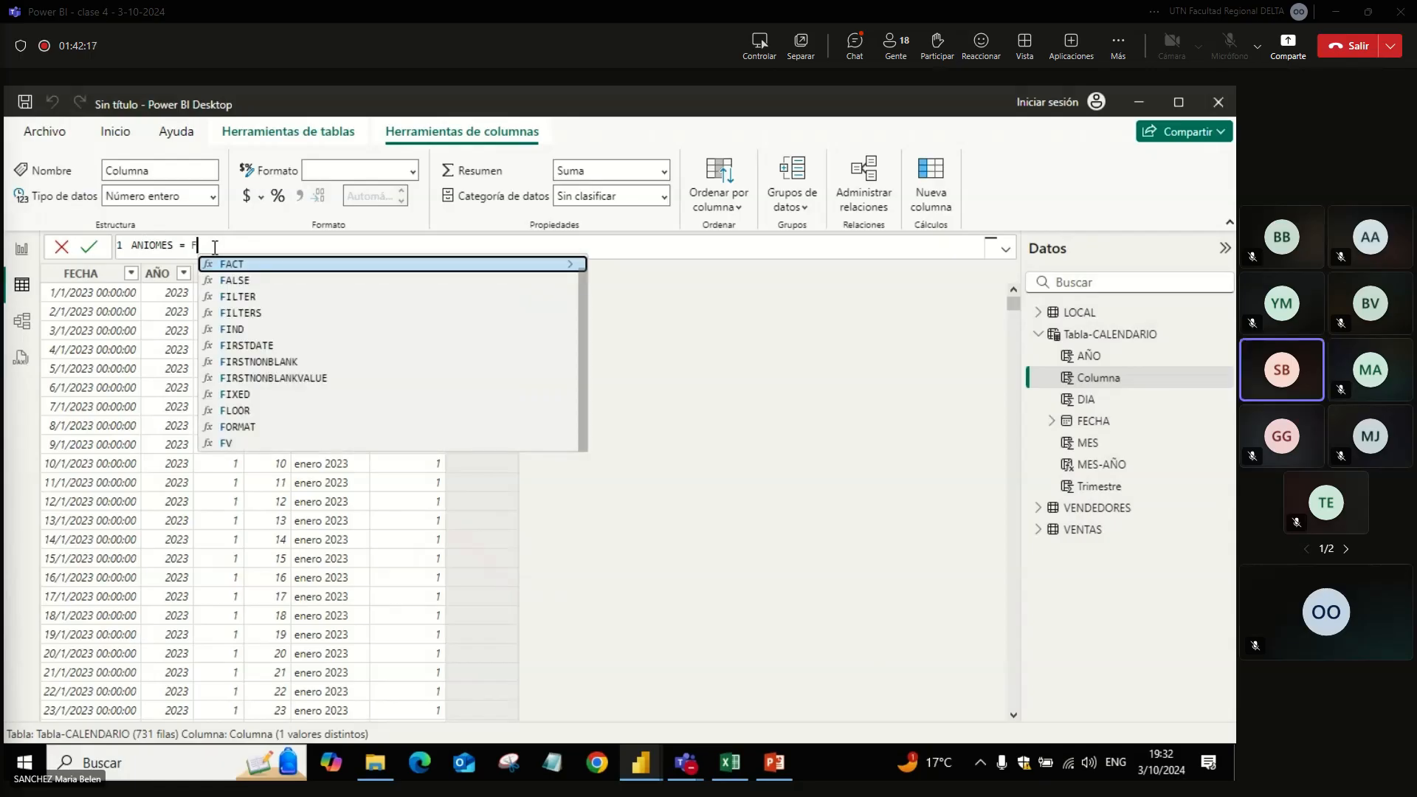
pyautogui.write('OR')
# Step: Define the ANIOMES column as FORMAT('Tabla-CALENDARIO'[FECHA],"YYYYMM")
pyautogui.press('Tab')
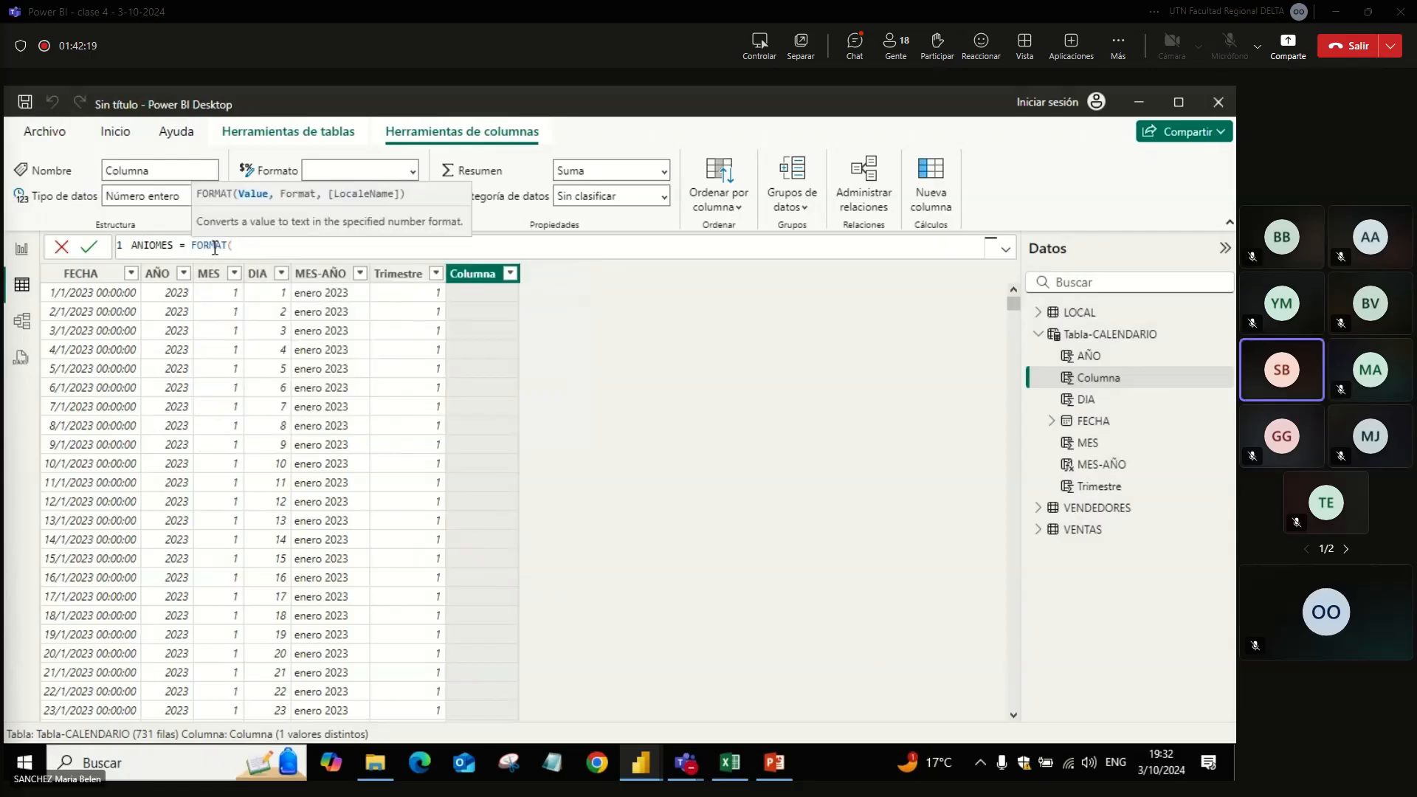
pyautogui.write("'Tabla-CALENDARIO'[FECHA]")
pyautogui.press('Tab')
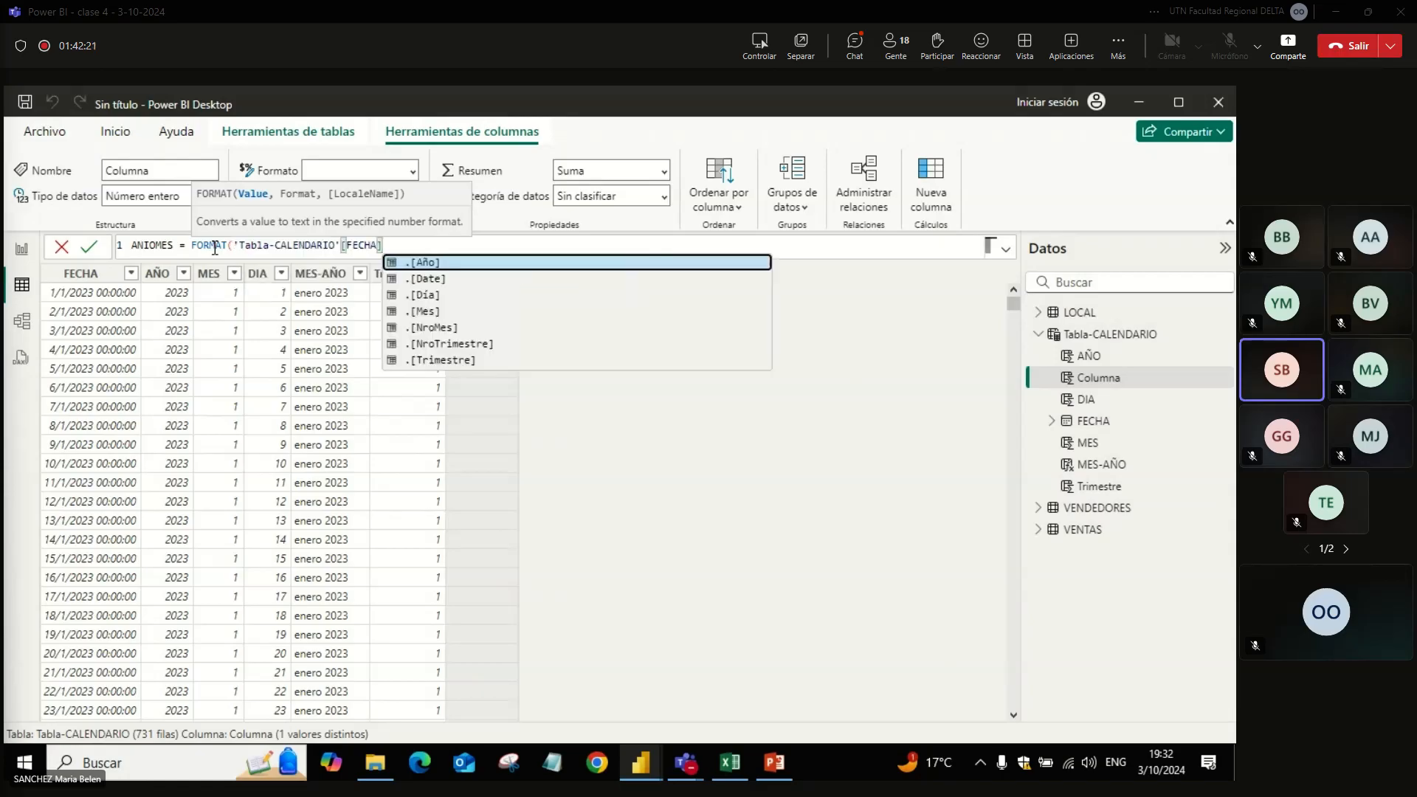
pyautogui.write(',"')
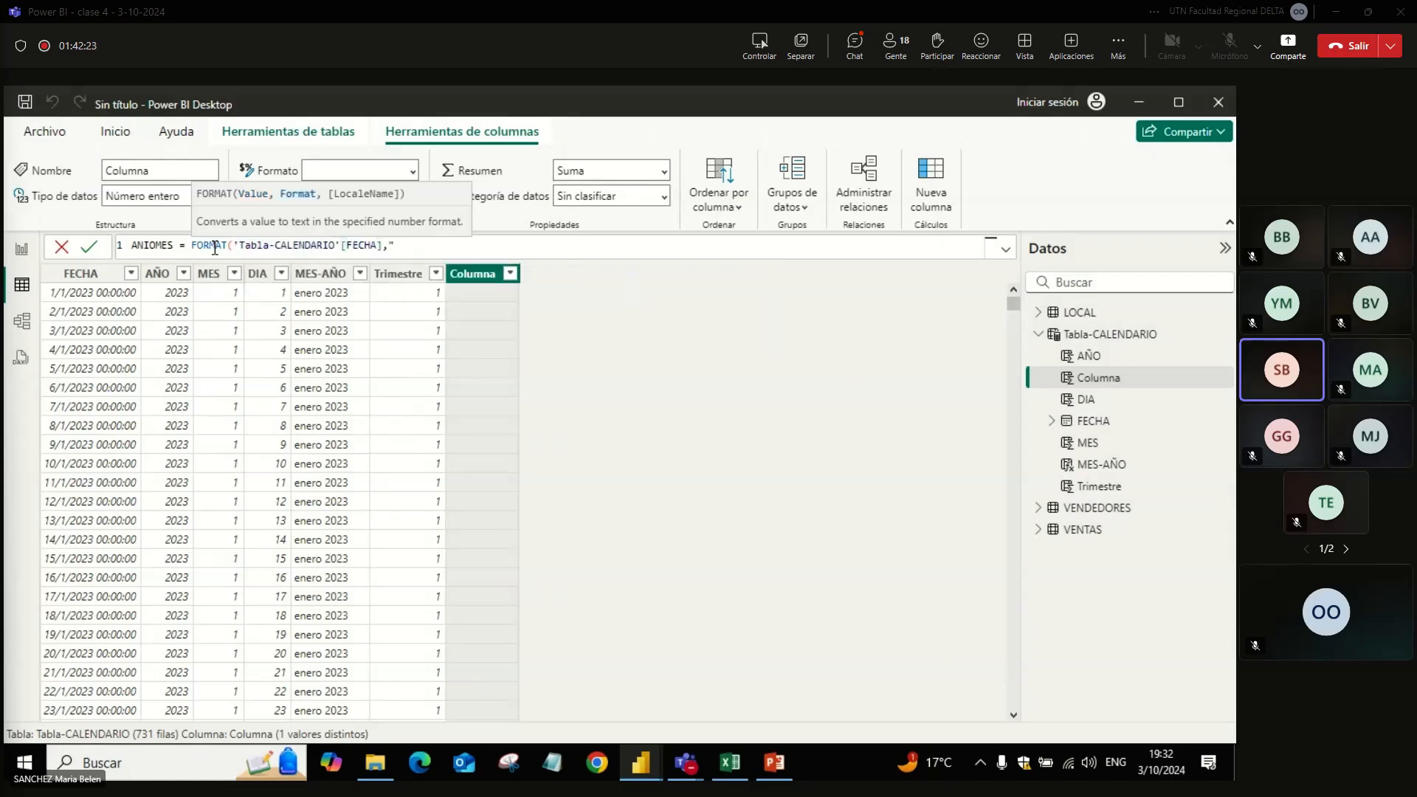
pyautogui.write('YYYYMM")')
pyautogui.press('Return')
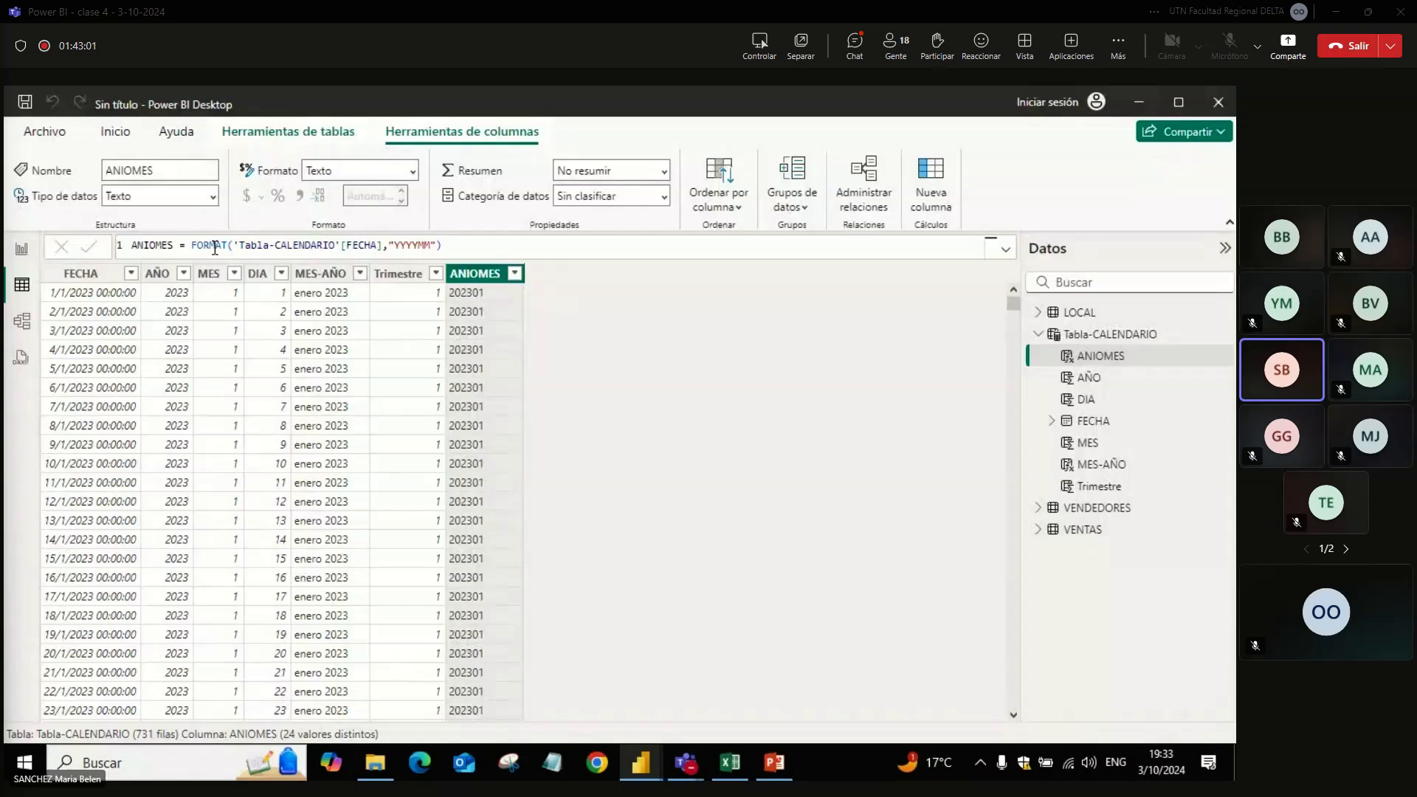
# Step: Add another calculated column to Tabla-CALENDARIO with the formula FORMAT('Tabla-CALENDARIO'[FECHA],"DDDD MM YY"), keeping the default name Columna
pyautogui.click(1090, 338)
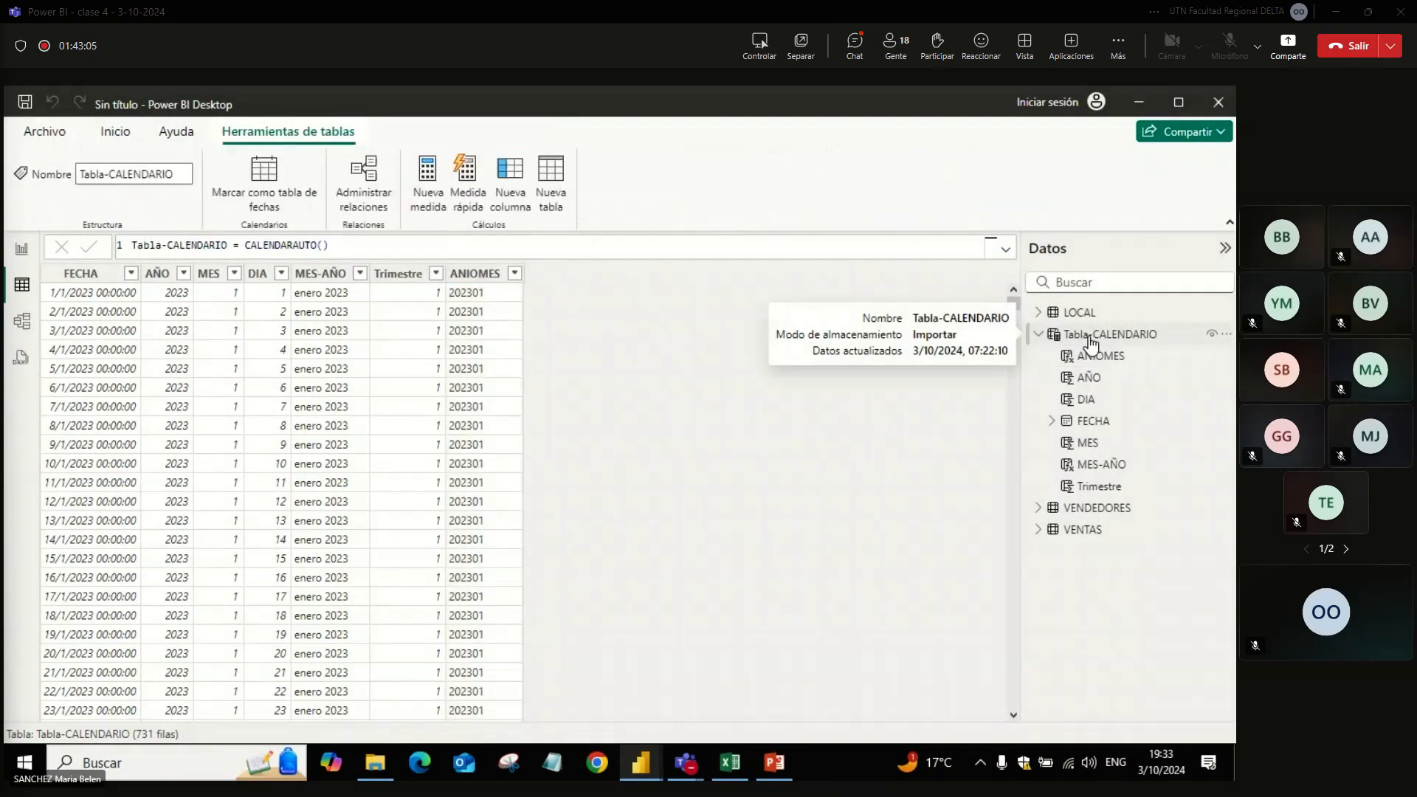
pyautogui.click(509, 198)
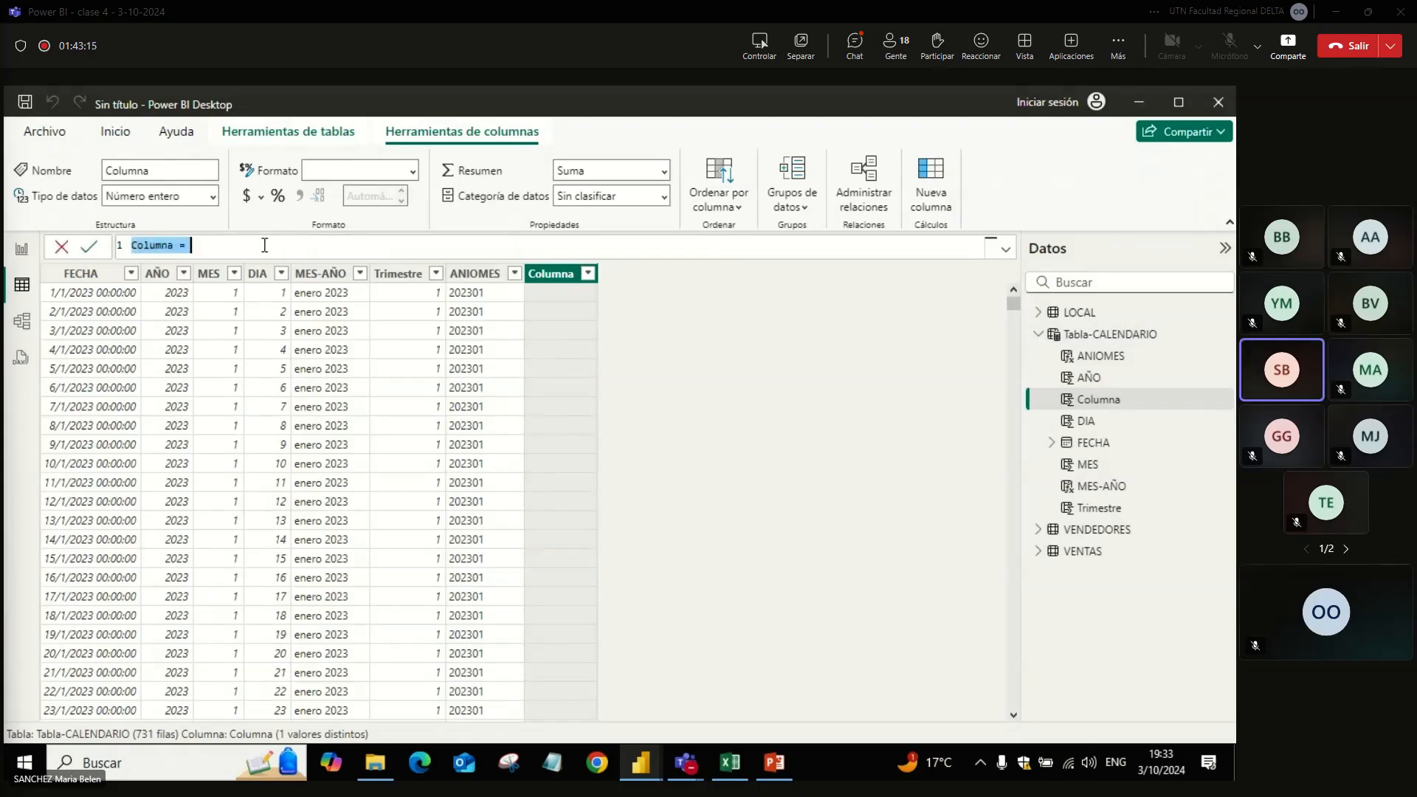
pyautogui.click(212, 246)
pyautogui.write('FOR')
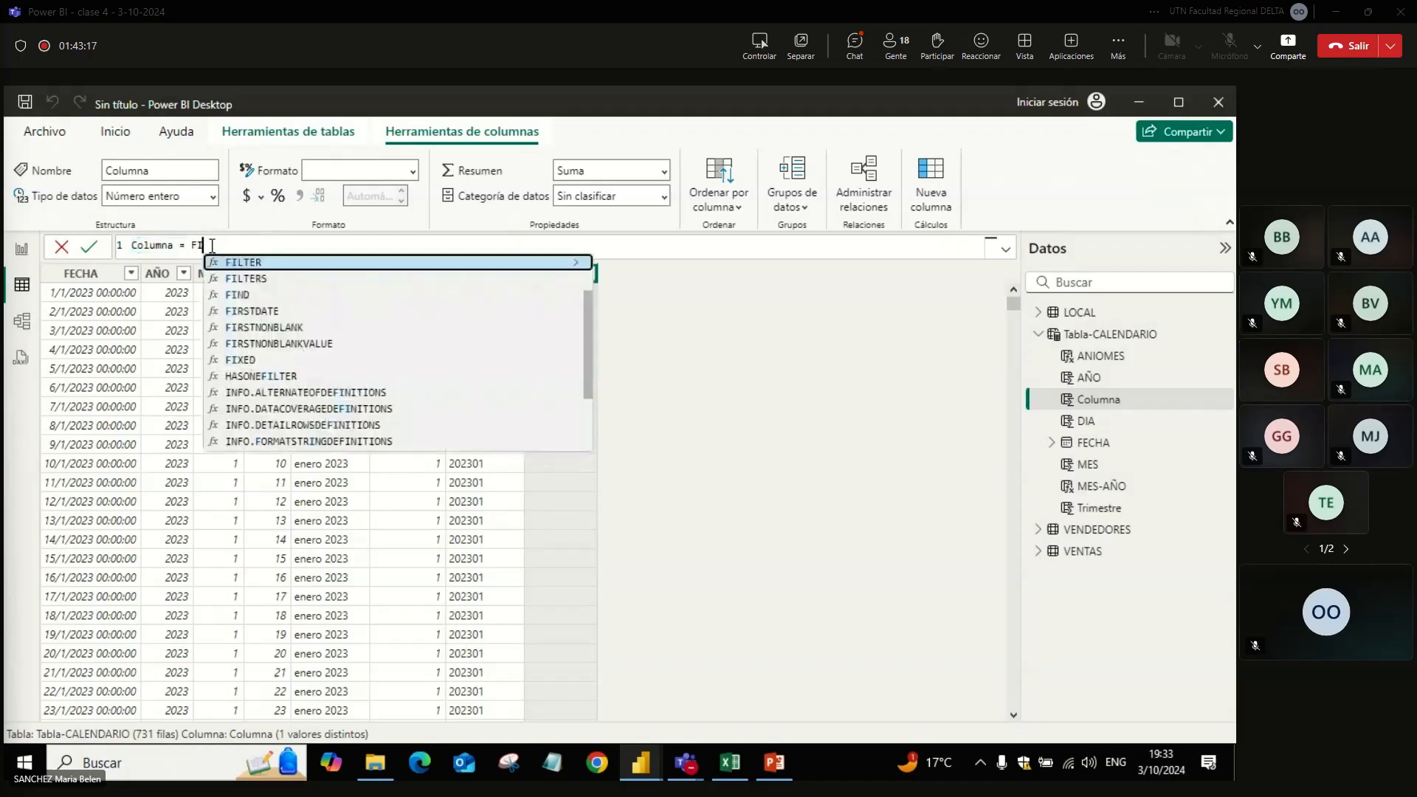
pyautogui.write('MAT(')
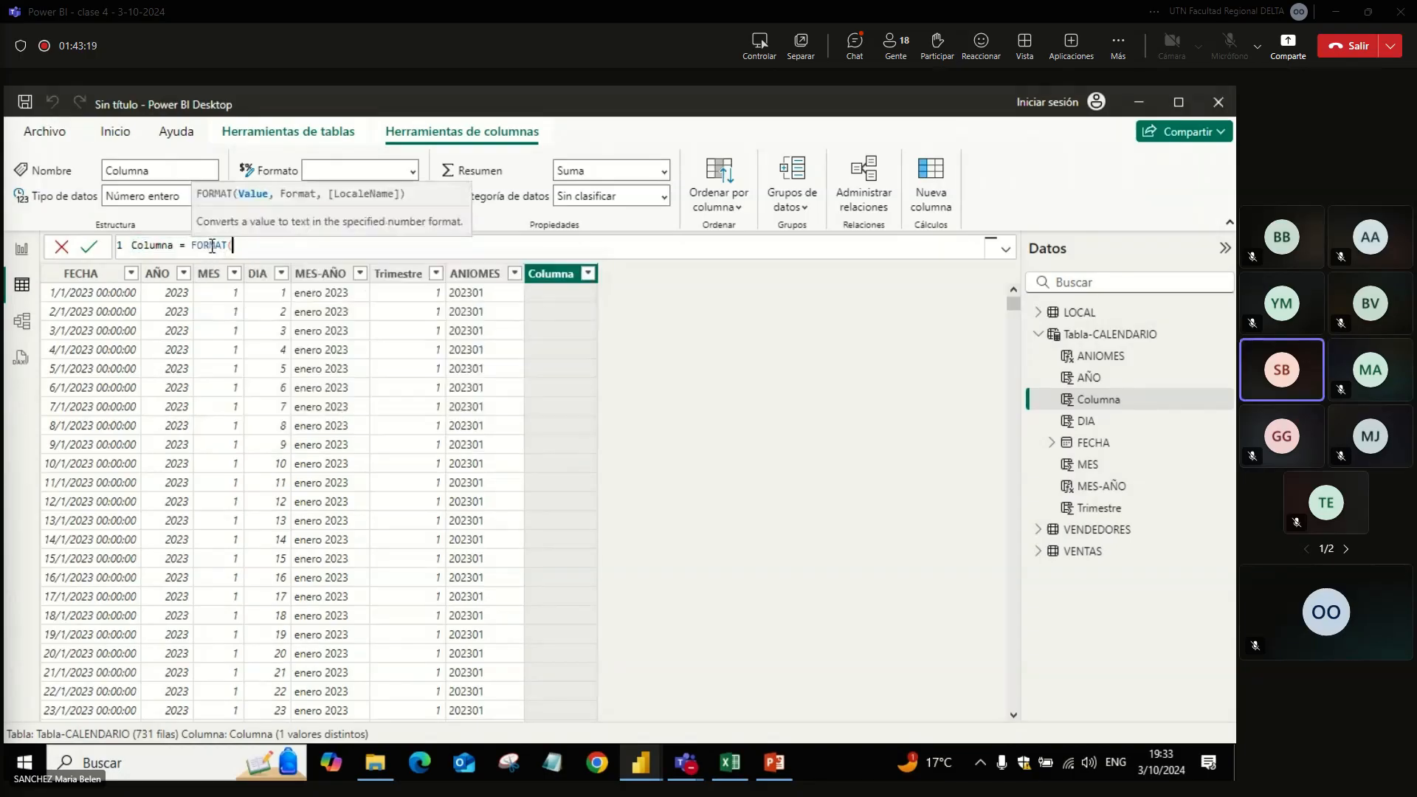
pyautogui.write("'Tabla-CALENDARIO'[FECHA],")
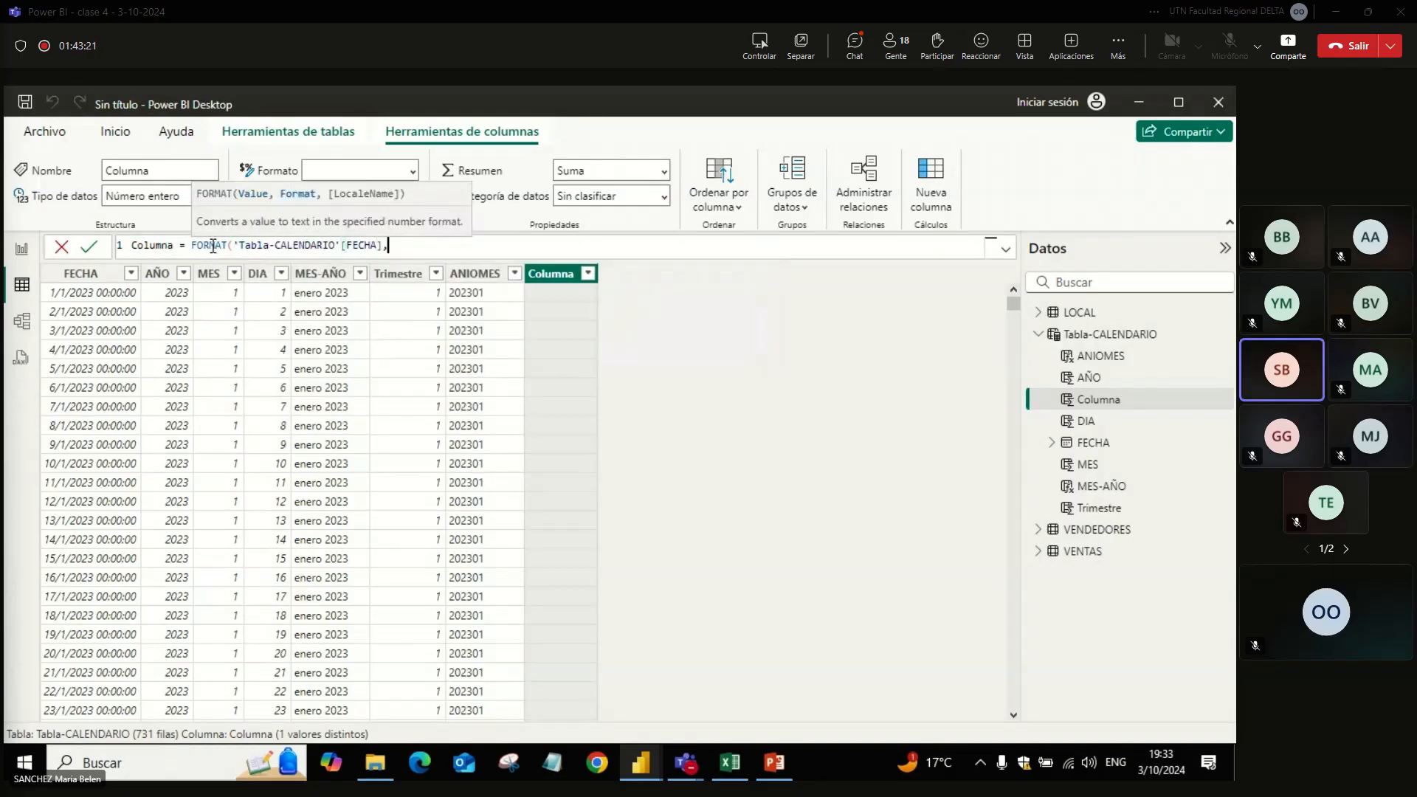
pyautogui.write('"DDDD MM')
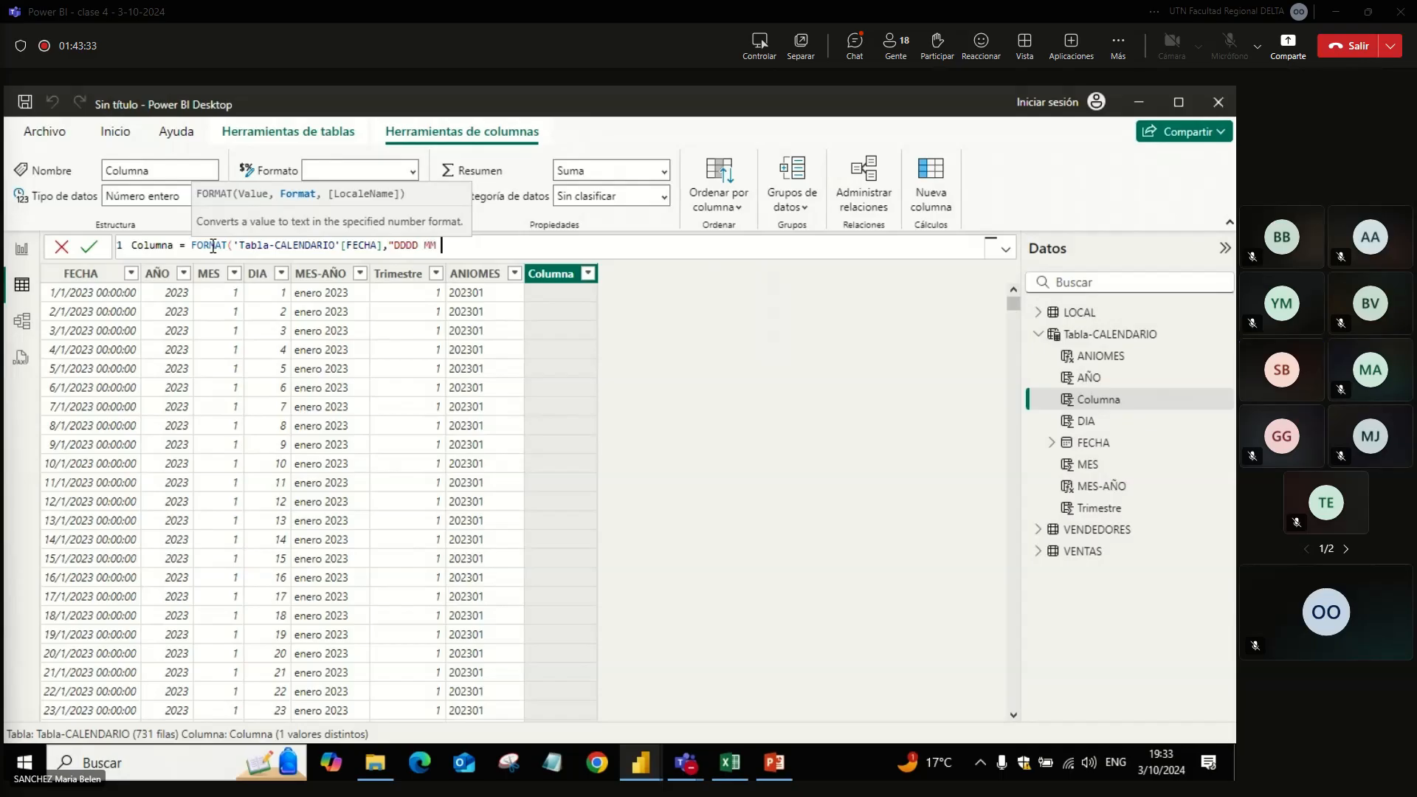
pyautogui.write(' YY")')
pyautogui.press('Return')
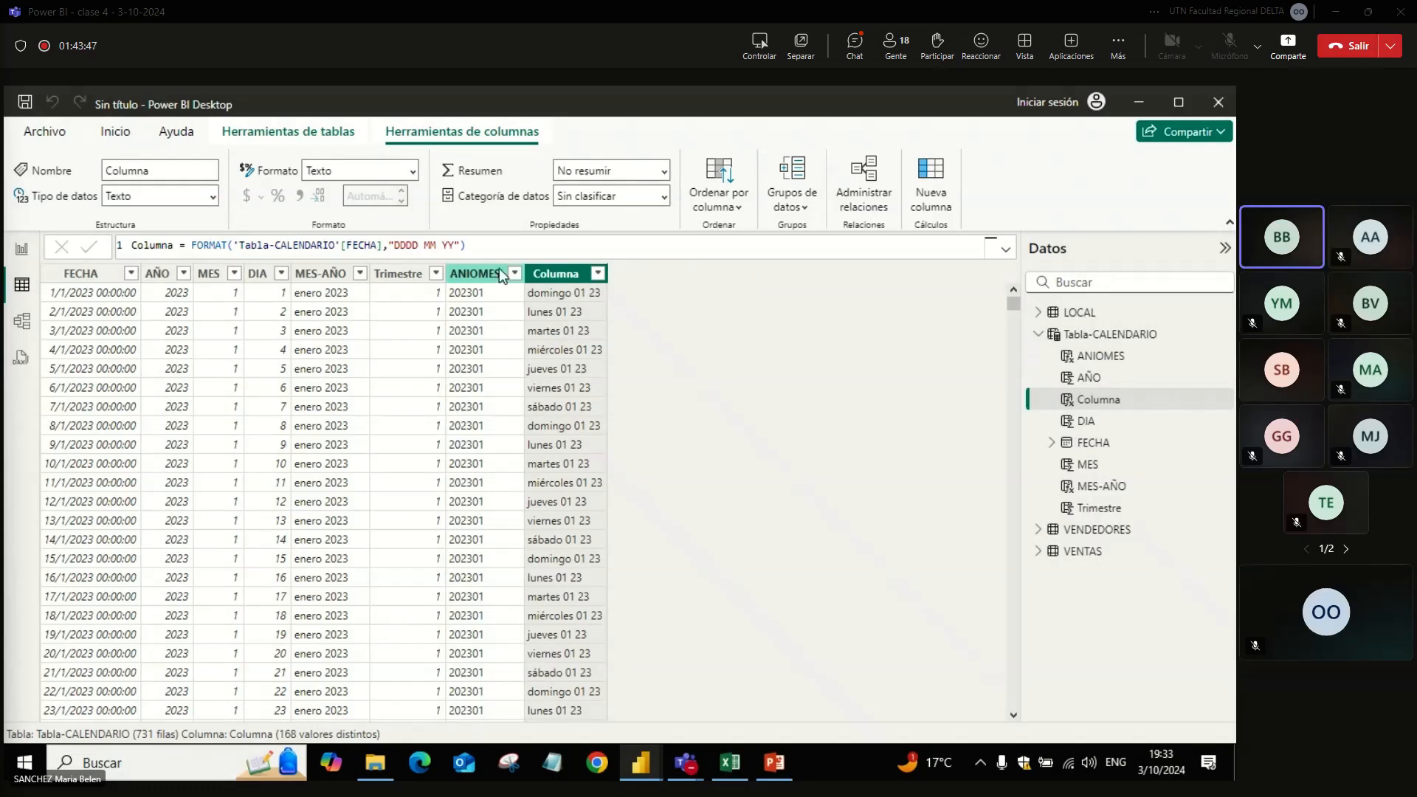
# Step: Rename the weekday-format column Columna in Tabla-CALENDARIO as DIA MES
pyautogui.click(418, 245)
pyautogui.click(423, 245)
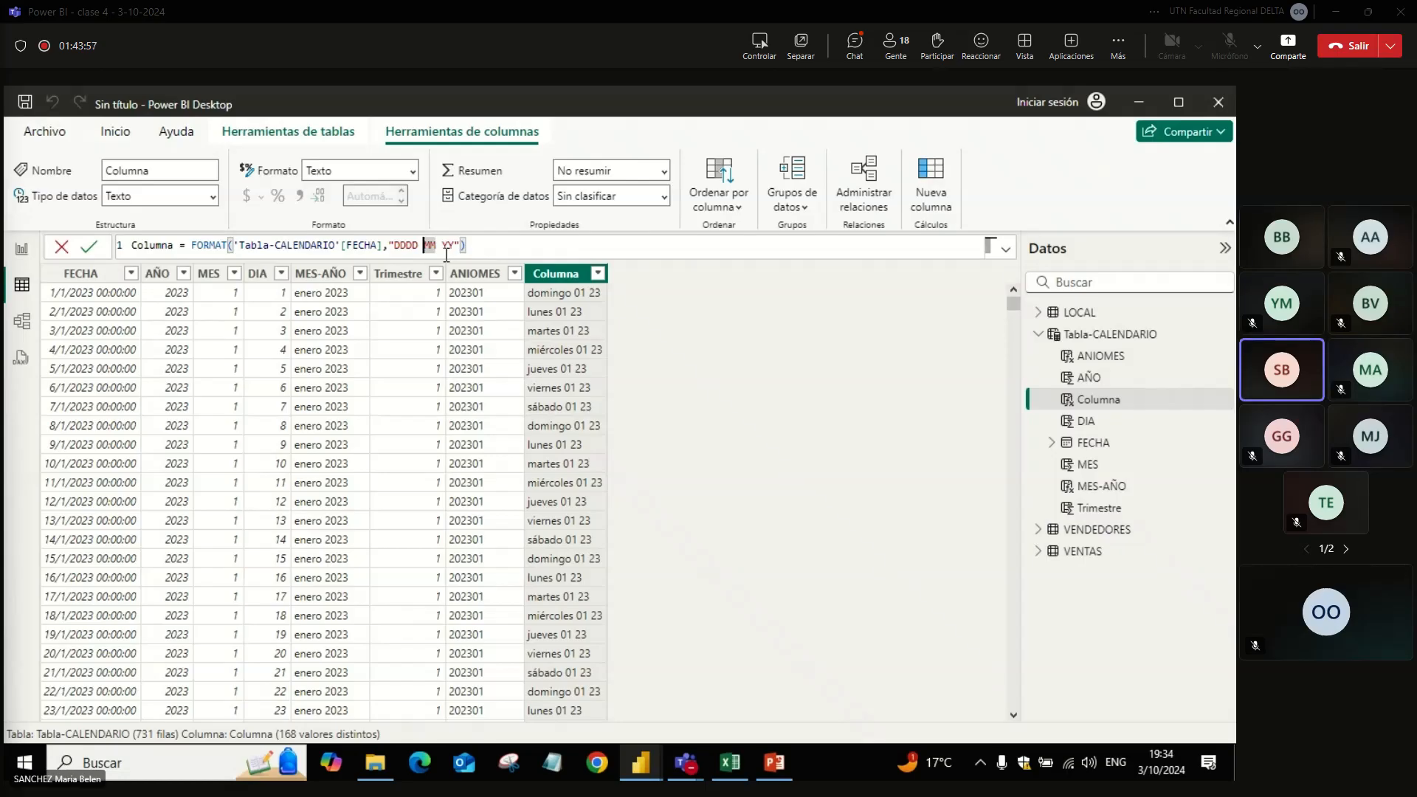
pyautogui.press('Left')
pyautogui.press('Right')
pyautogui.click(716, 357)
pyautogui.doubleClick(551, 279)
pyautogui.write('DIA MES')
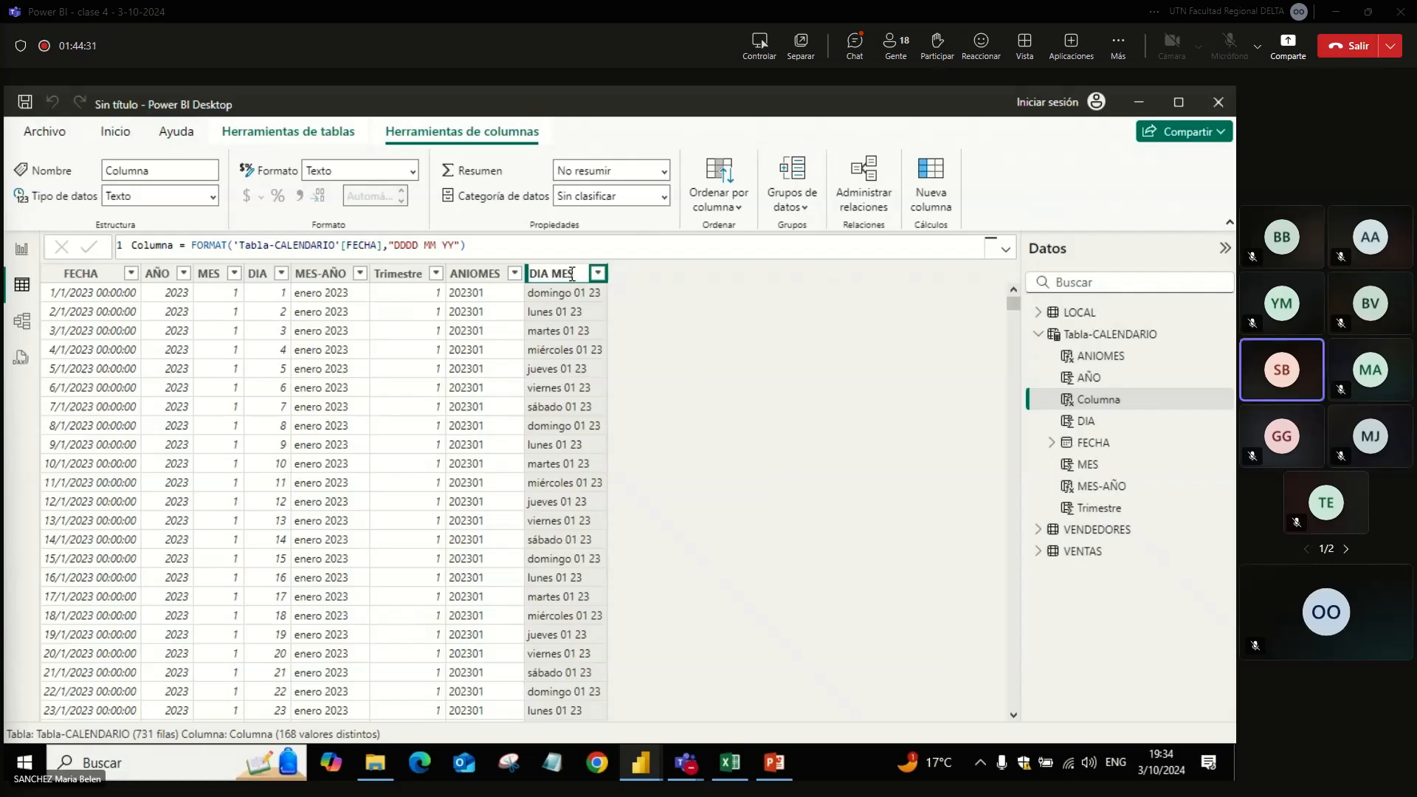
pyautogui.press('Return')
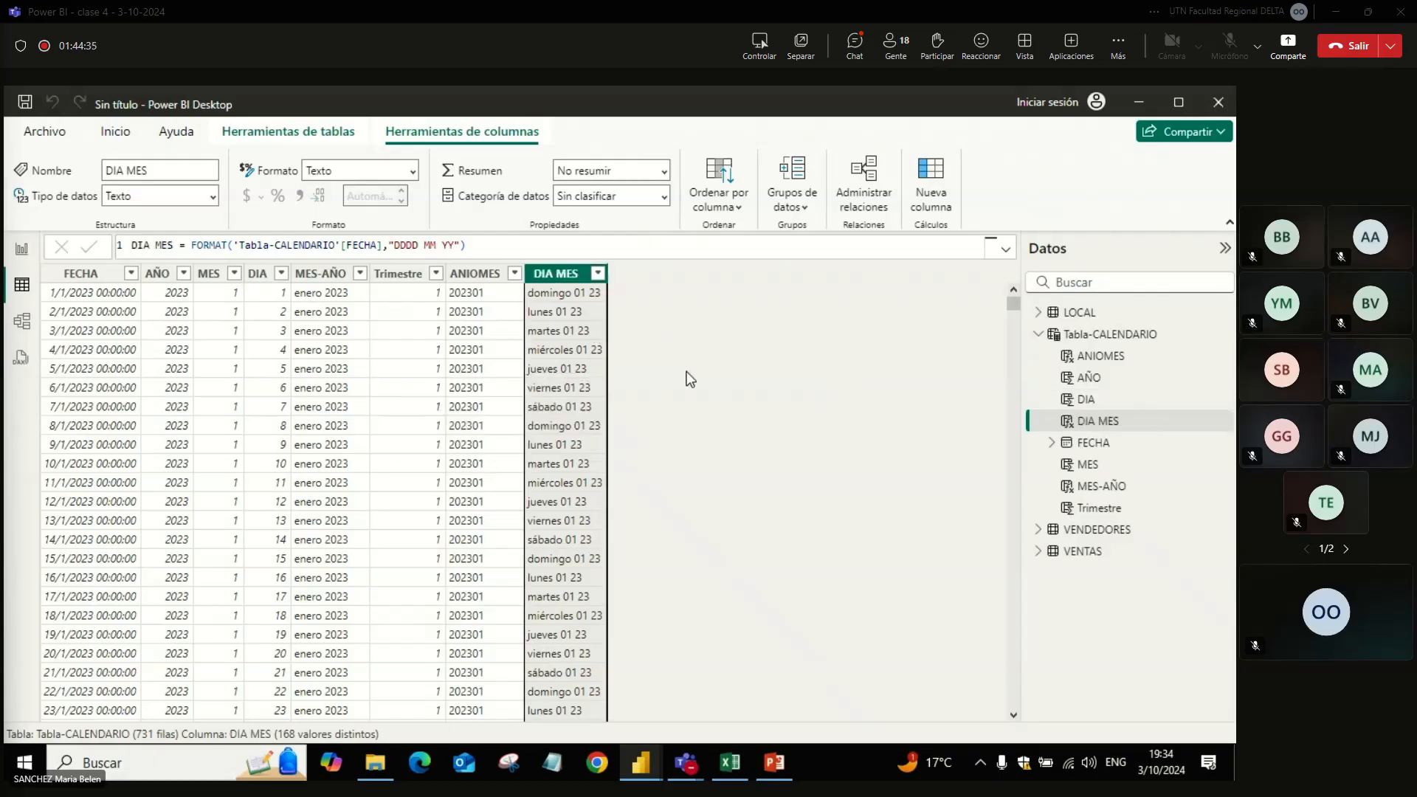
pyautogui.click(674, 311)
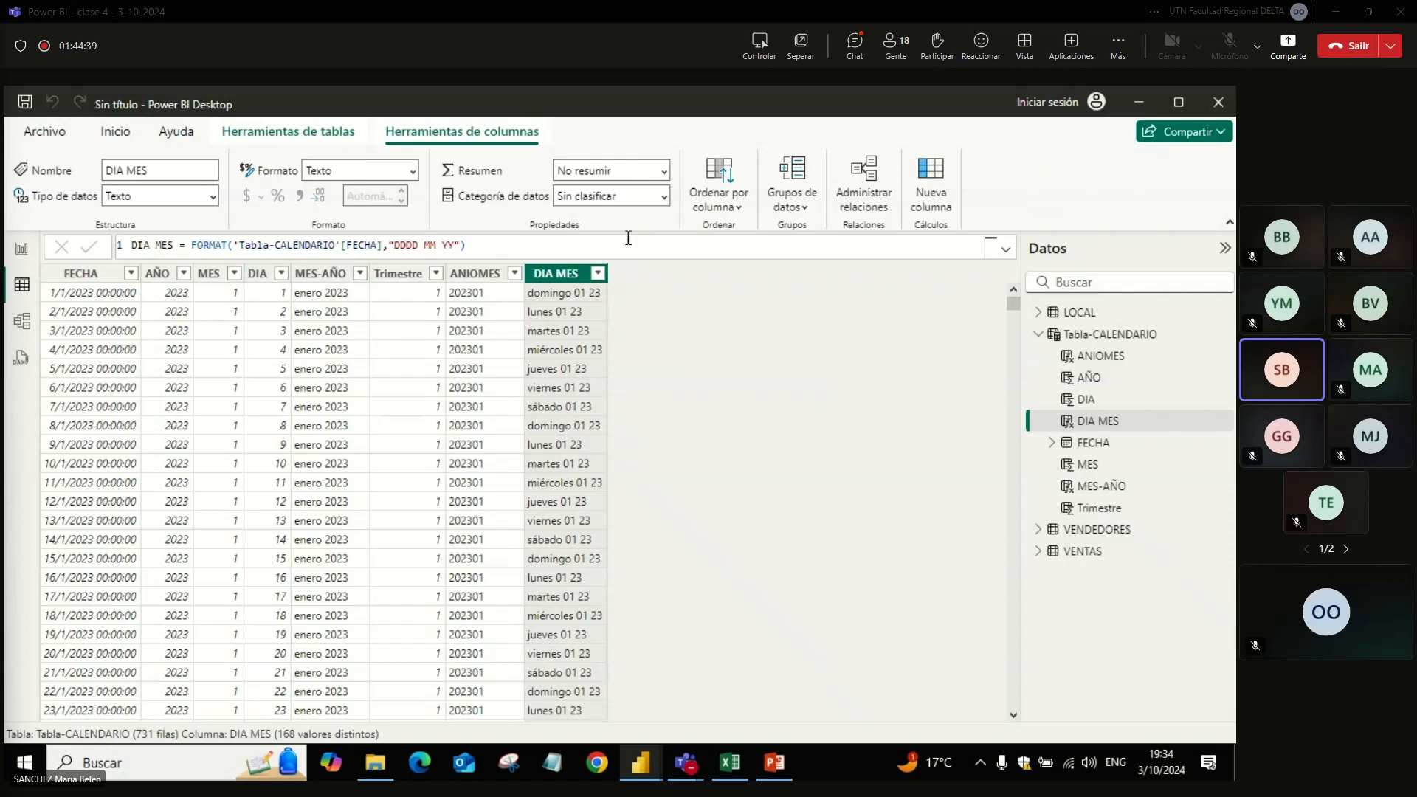
# Step: Add a new calculated column named MESTEXTO to Tabla-CALENDARIO
pyautogui.click(1080, 338)
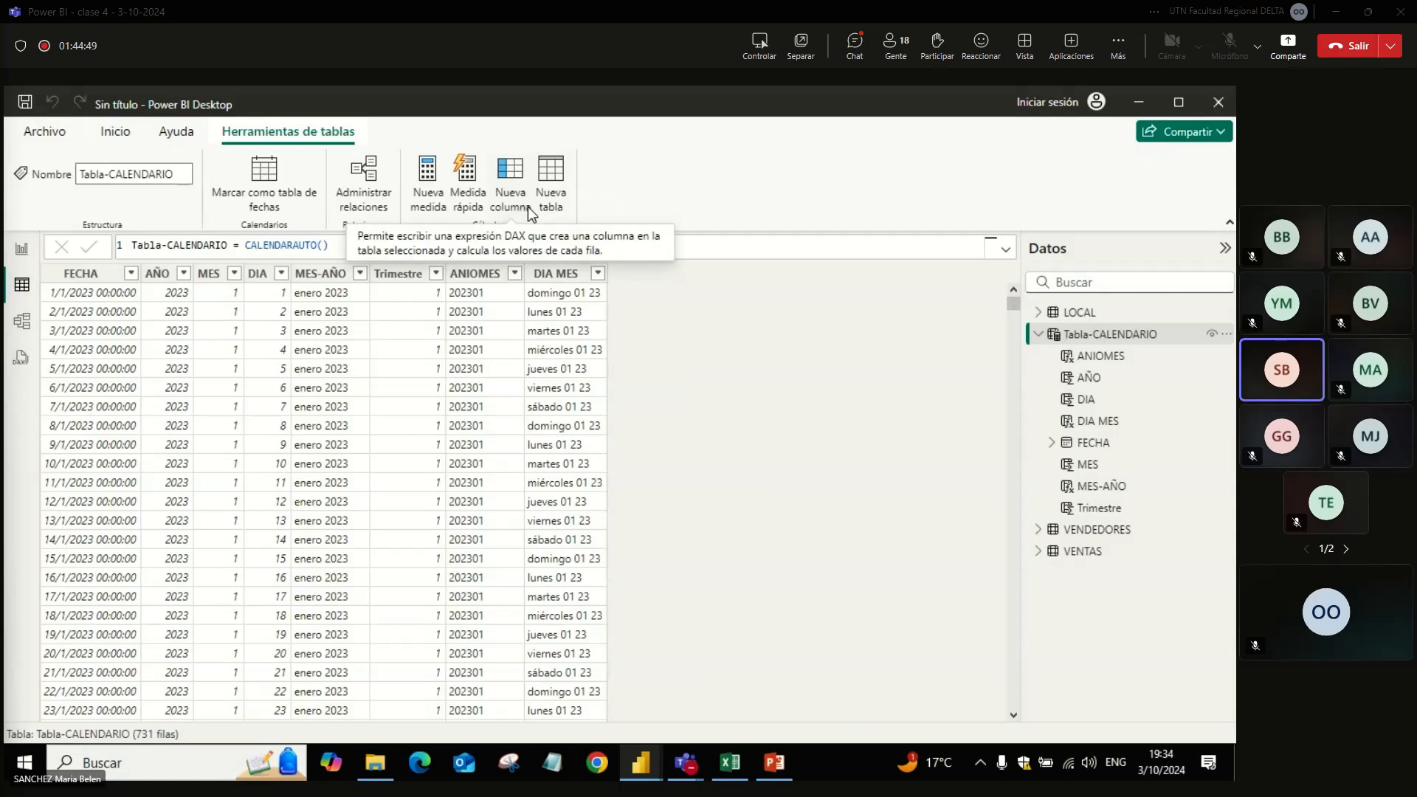
pyautogui.click(165, 250)
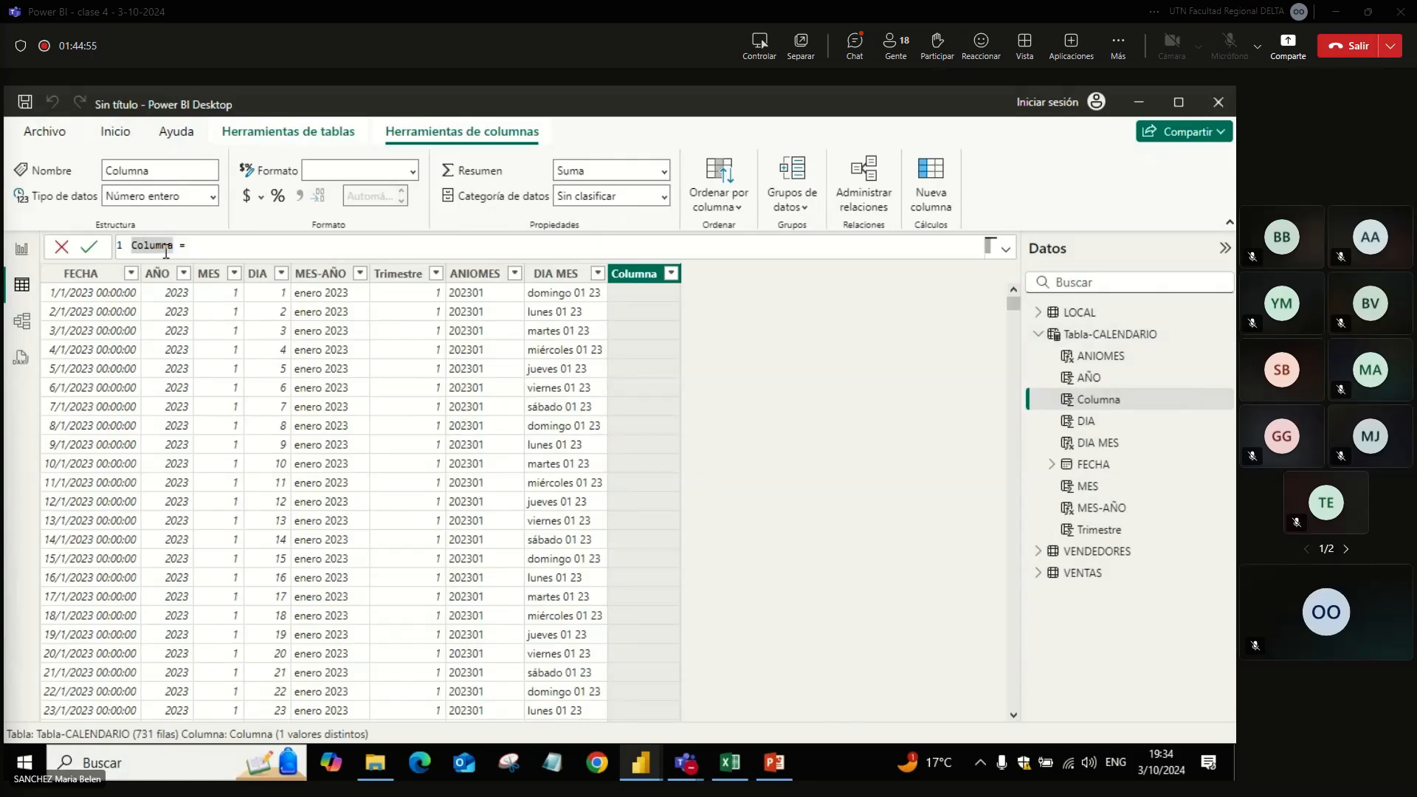
pyautogui.moveTo(175, 249); pyautogui.dragTo(118, 250)
pyautogui.write('MESTEXTO = ')
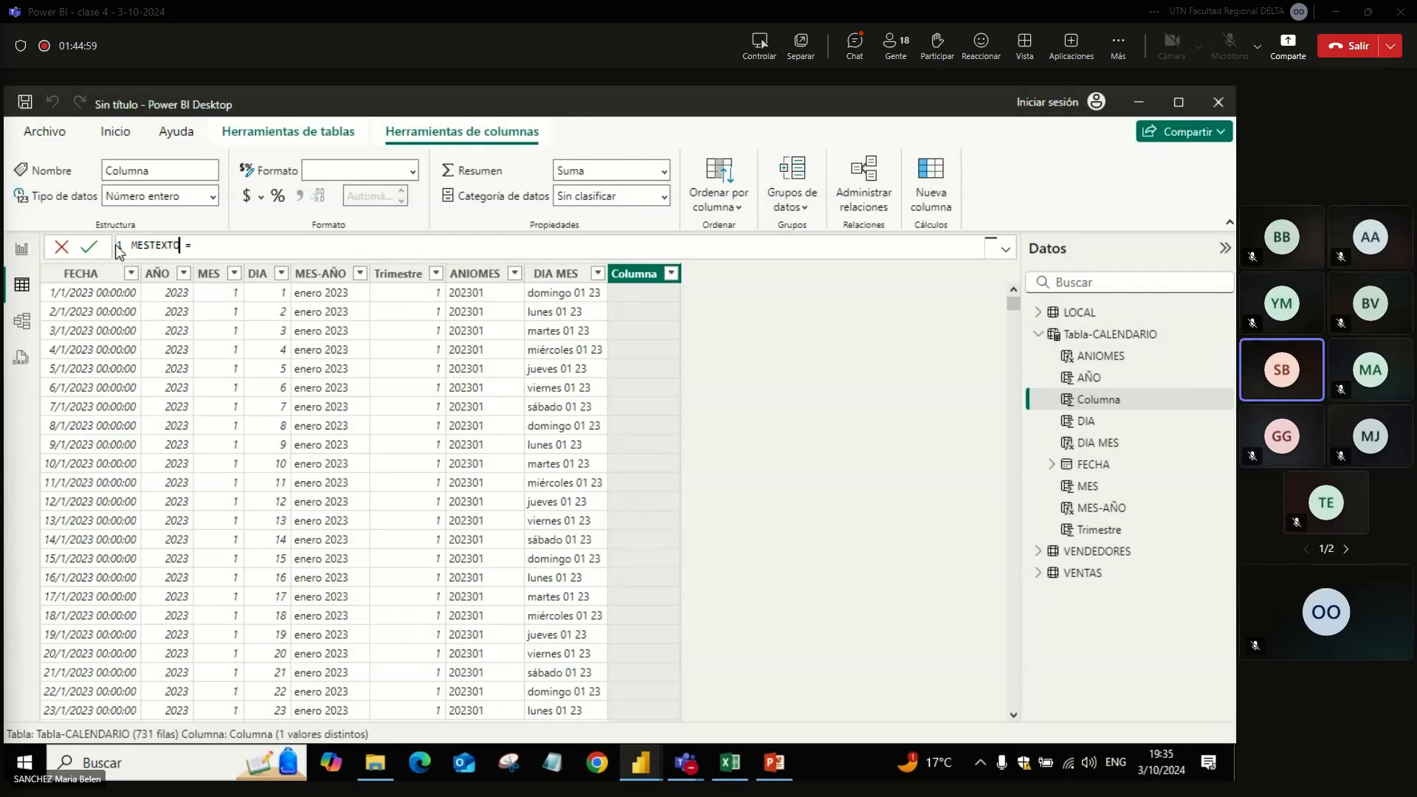
pyautogui.write('FO')
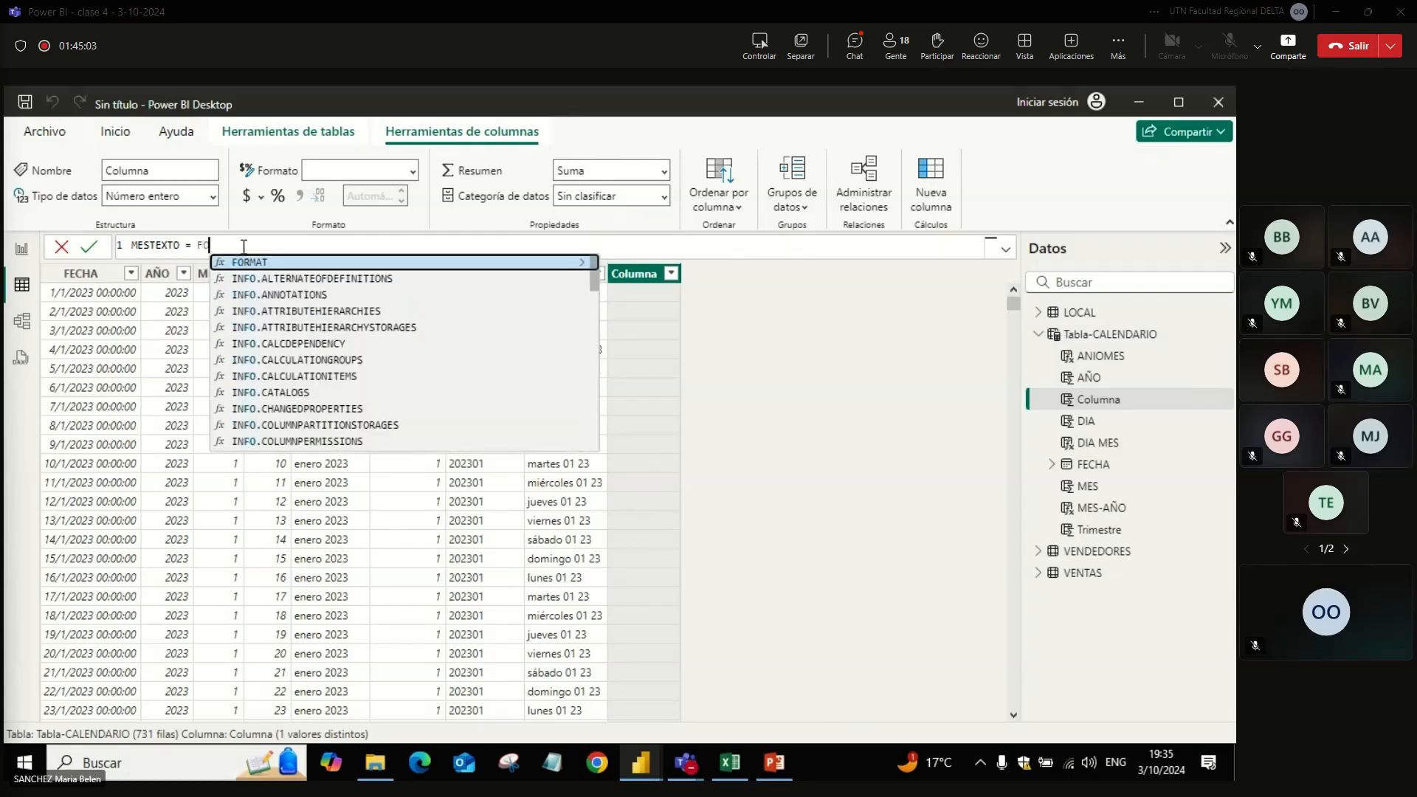
pyautogui.write('RM')
# Step: Define the MESTEXTO column as FORMAT('Tabla-CALENDARIO'[FECHA],"MMMM")
pyautogui.press('Tab')
pyautogui.write('FE')
pyautogui.press('Tab')
pyautogui.write(',"MMMM")')
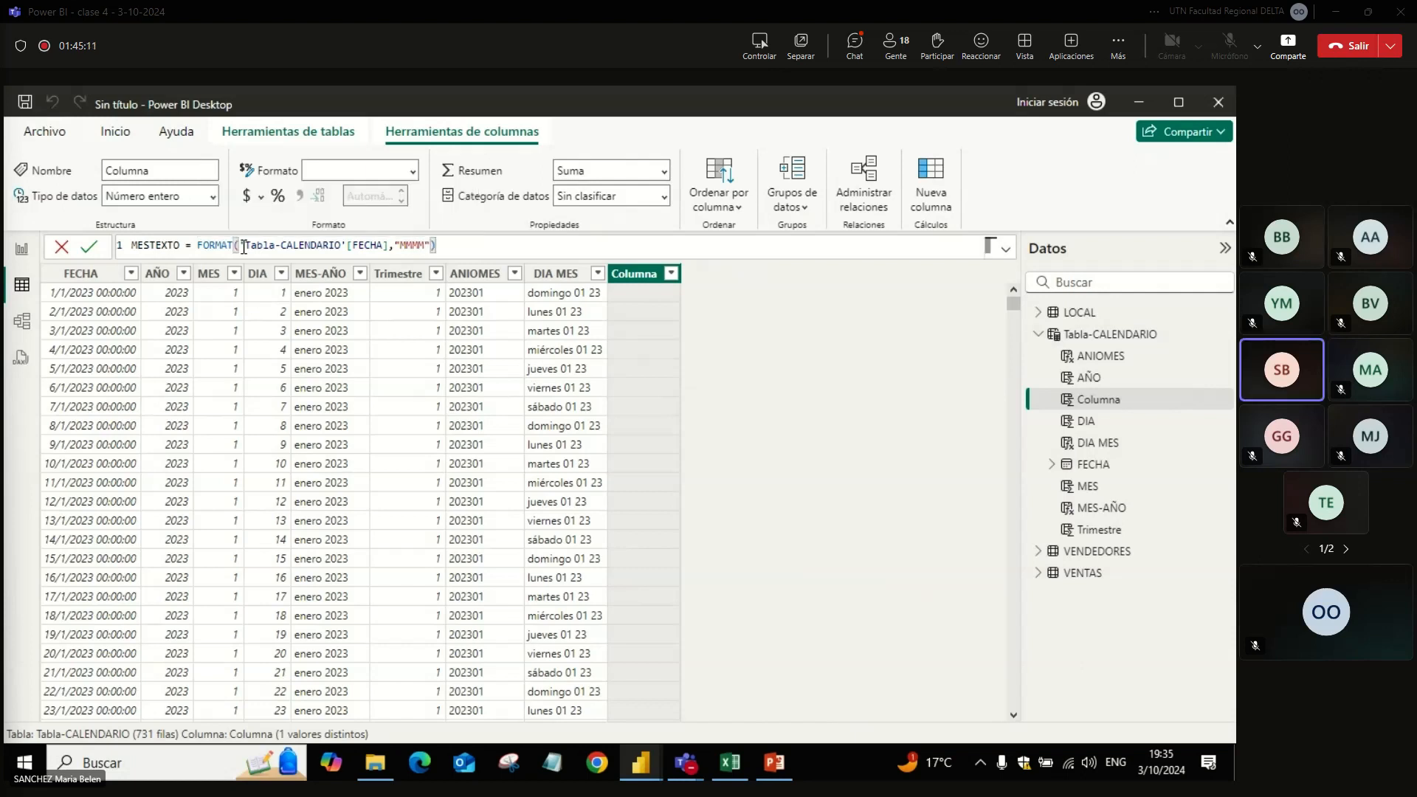
pyautogui.press('Return')
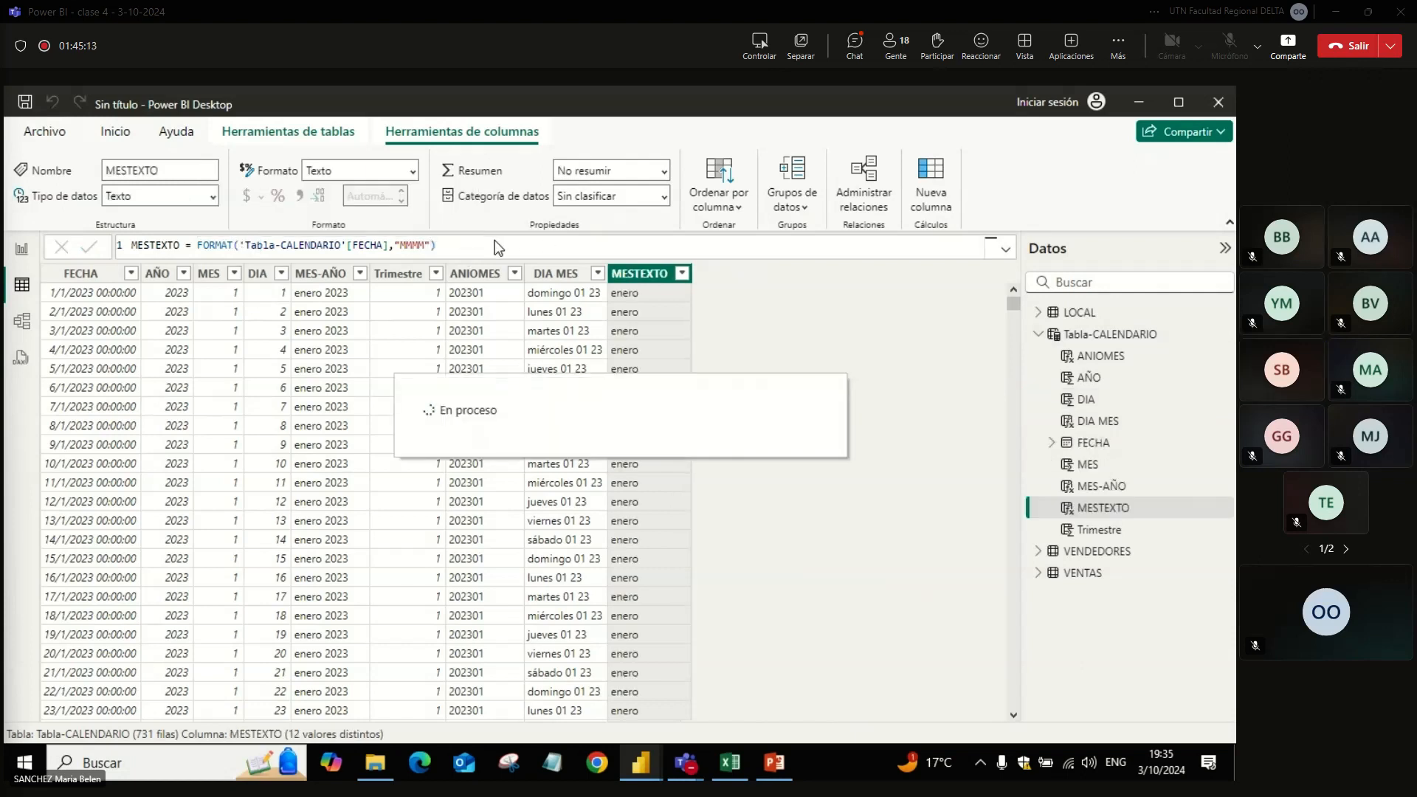
# Step: Copy the MESTEXTO formula, send it in the Teams meeting chat, and return to Power BI Desktop
pyautogui.moveTo(500, 243); pyautogui.dragTo(81, 226)
pyautogui.hotkey('ctrl', 'c')
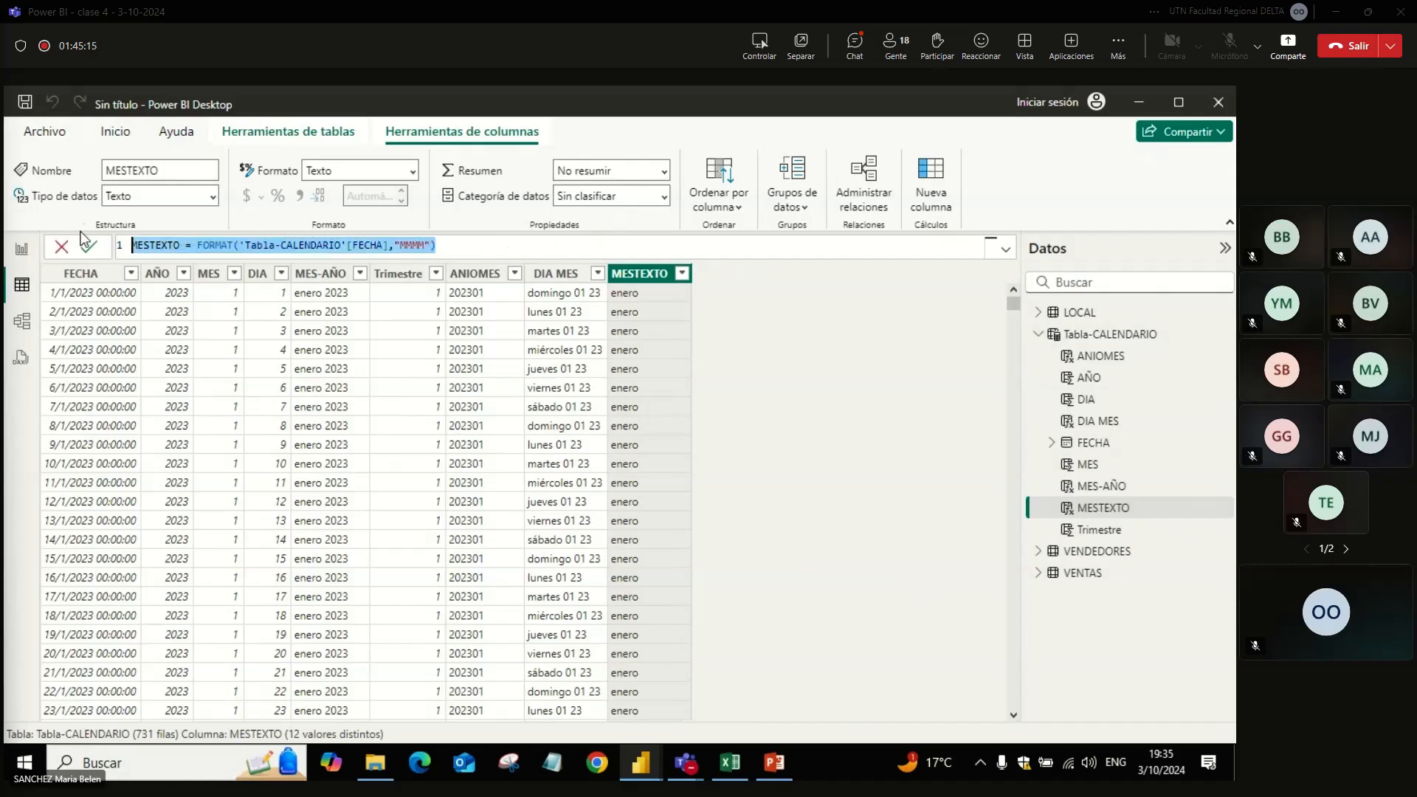
pyautogui.hotkey('alt', 'Tab')
pyautogui.hotkey('ctrl', 'v')
pyautogui.press('Return')
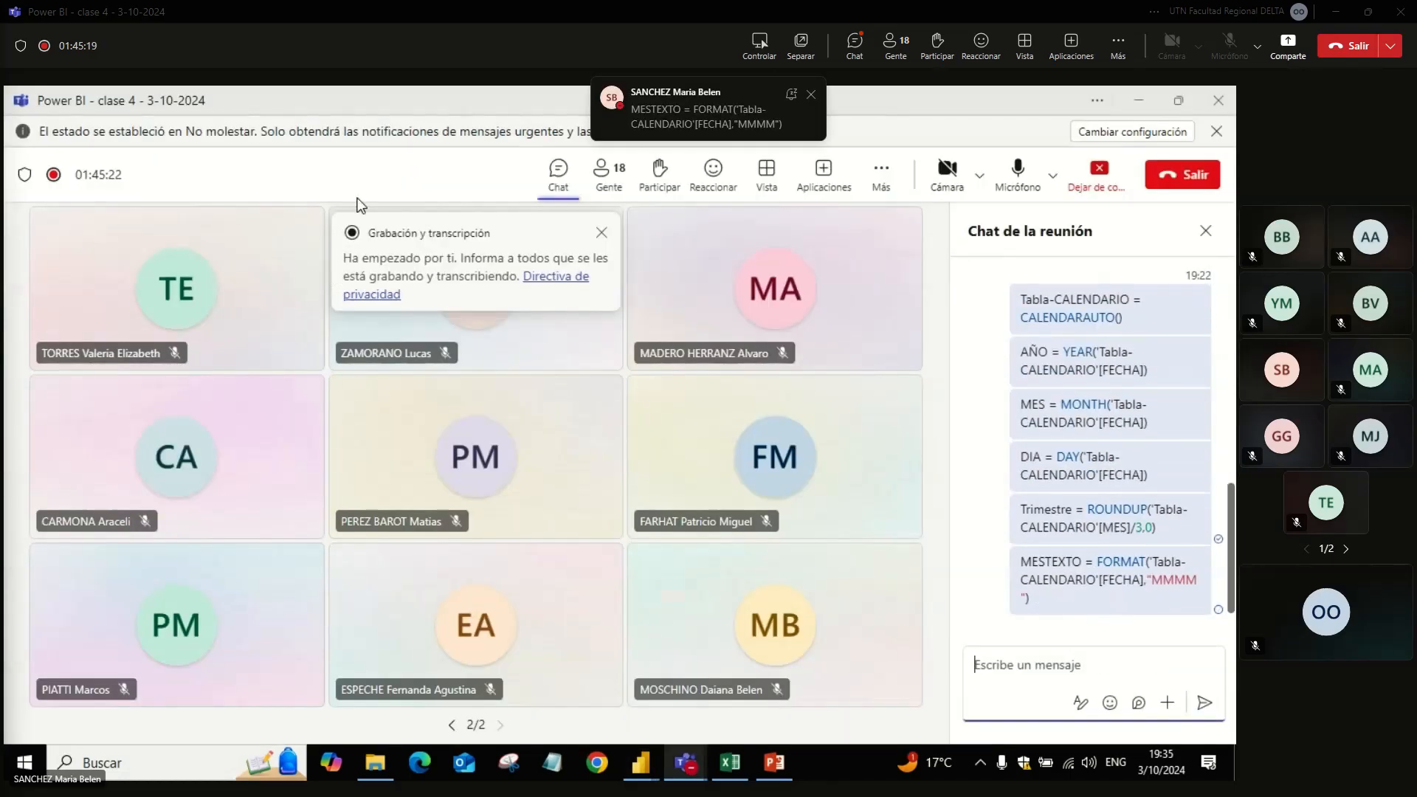
pyautogui.hotkey('alt', 'Tab')
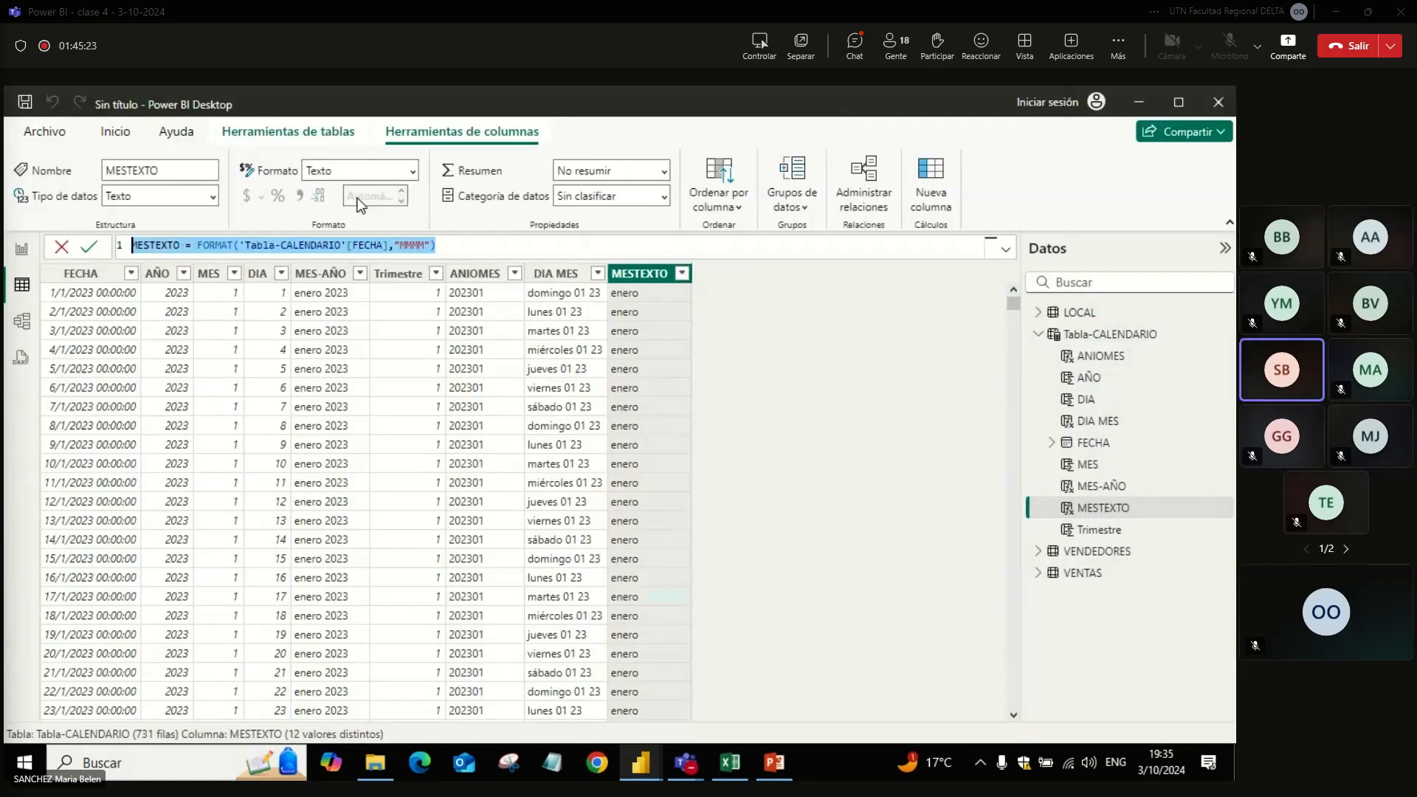
pyautogui.click(803, 345)
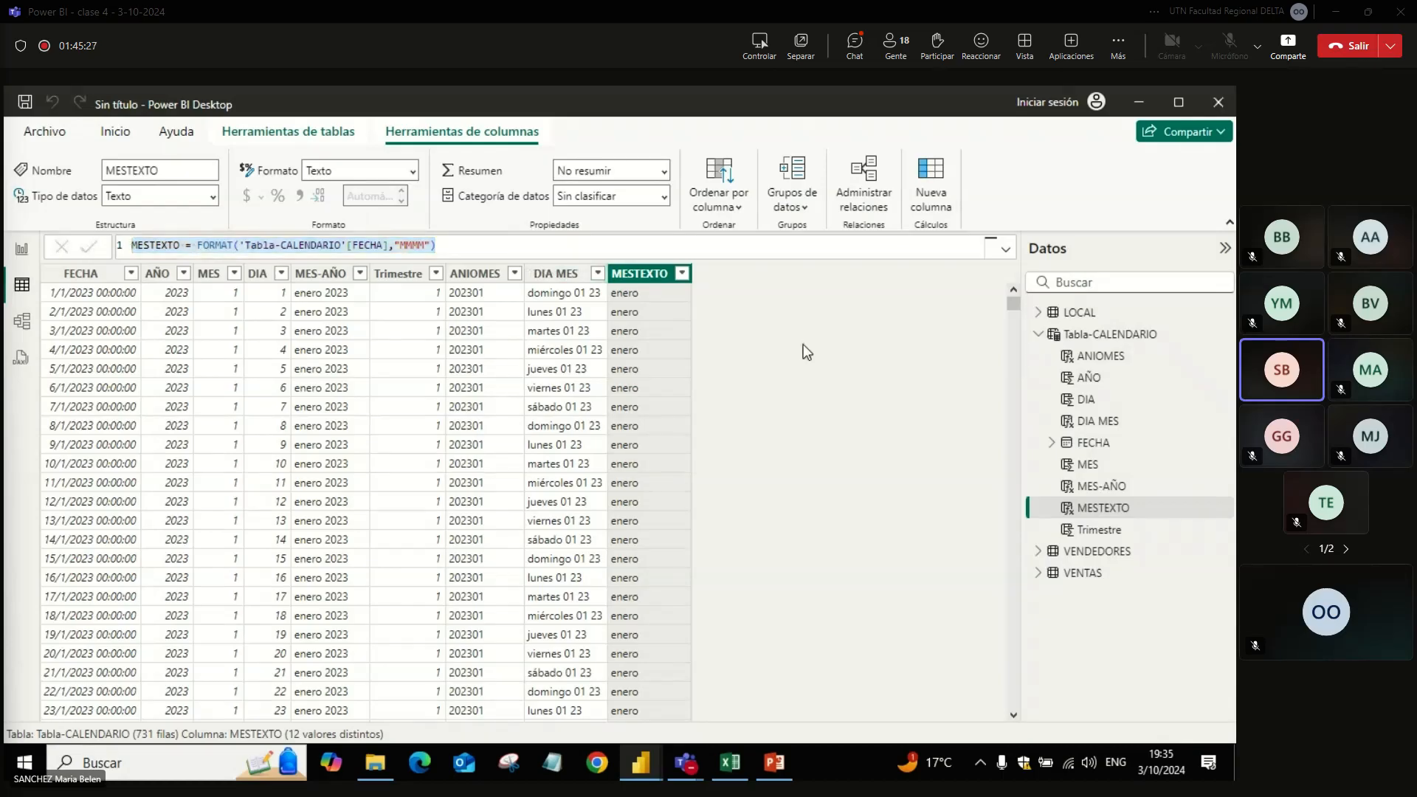
# Step: Select the Tabla-CALENDARIO table in the data model
pyautogui.click(1131, 341)
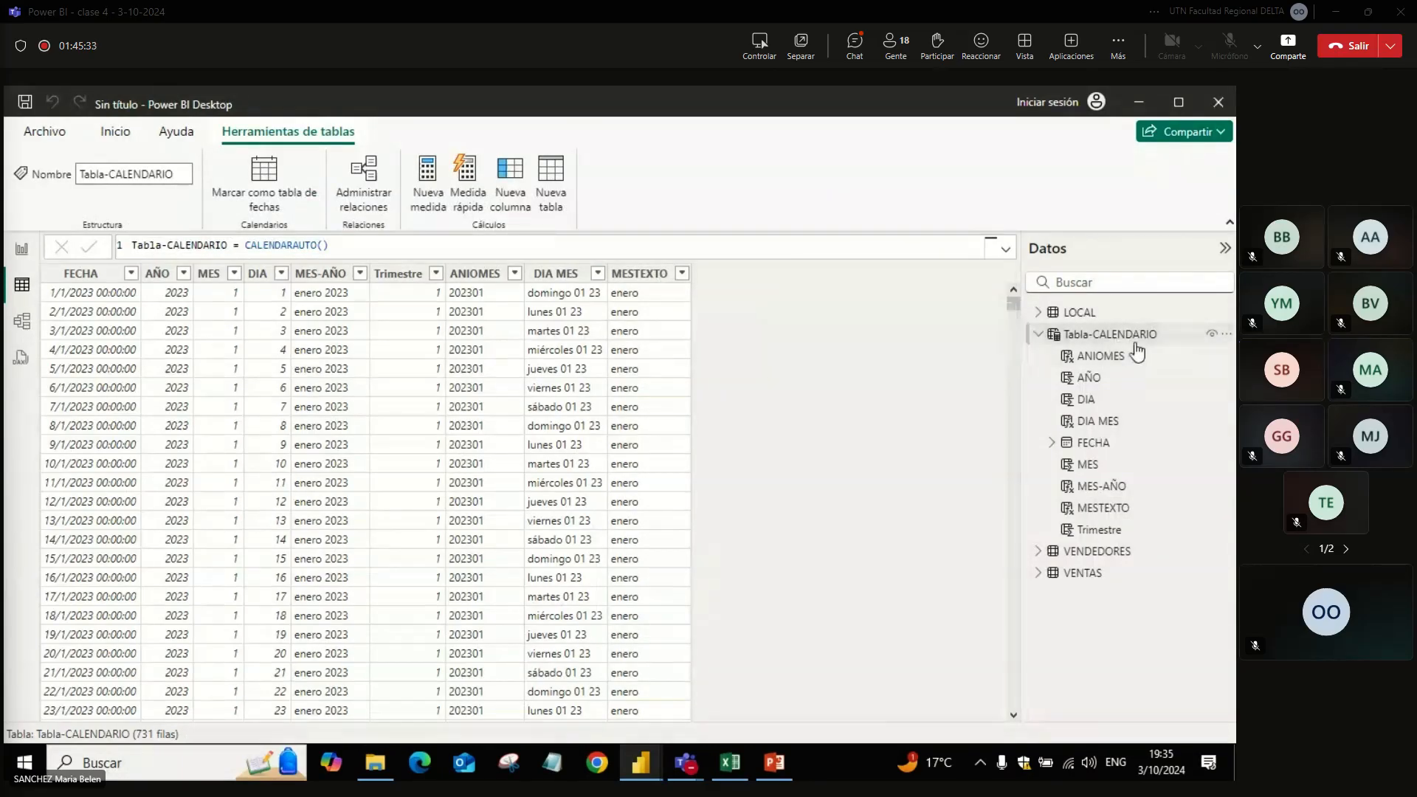
pyautogui.moveTo(1131, 343)
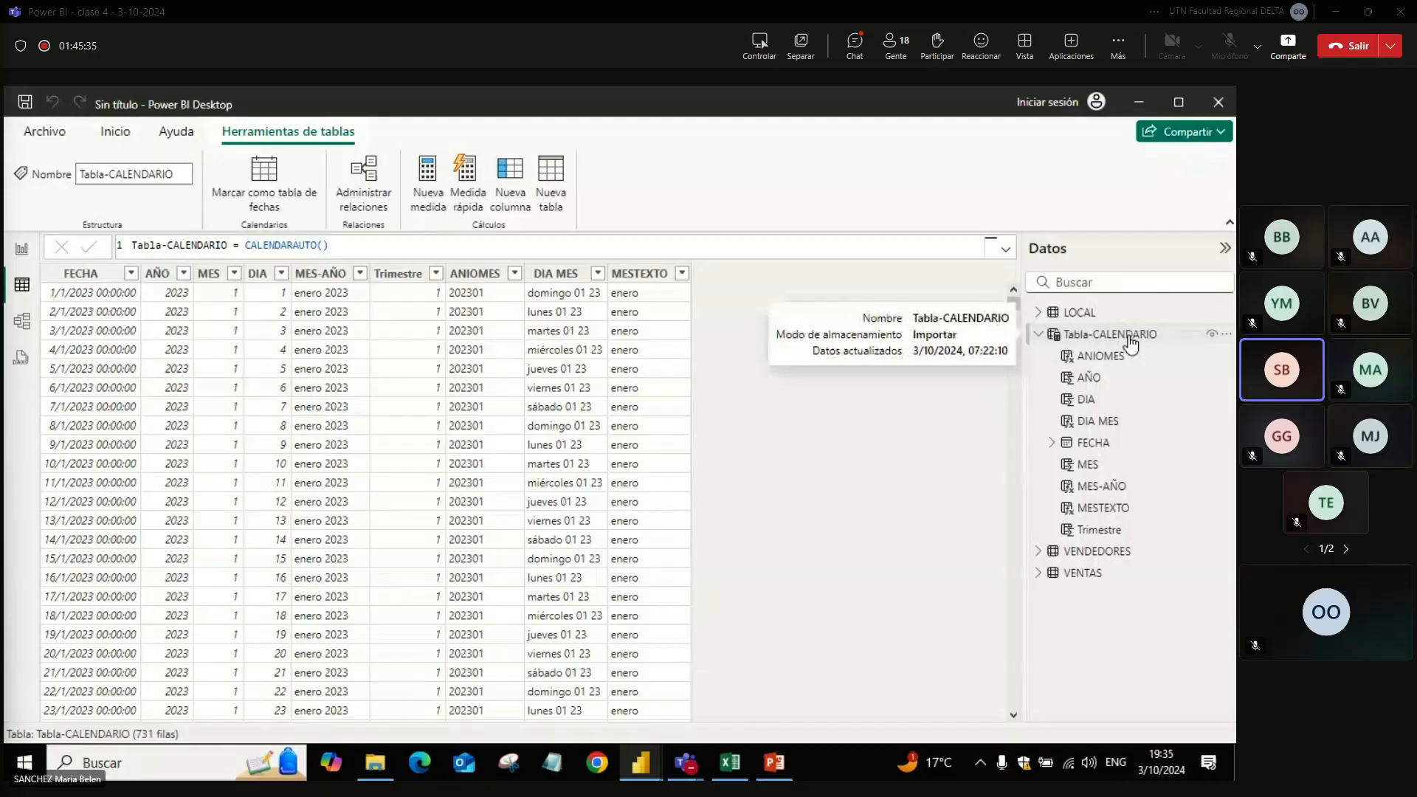
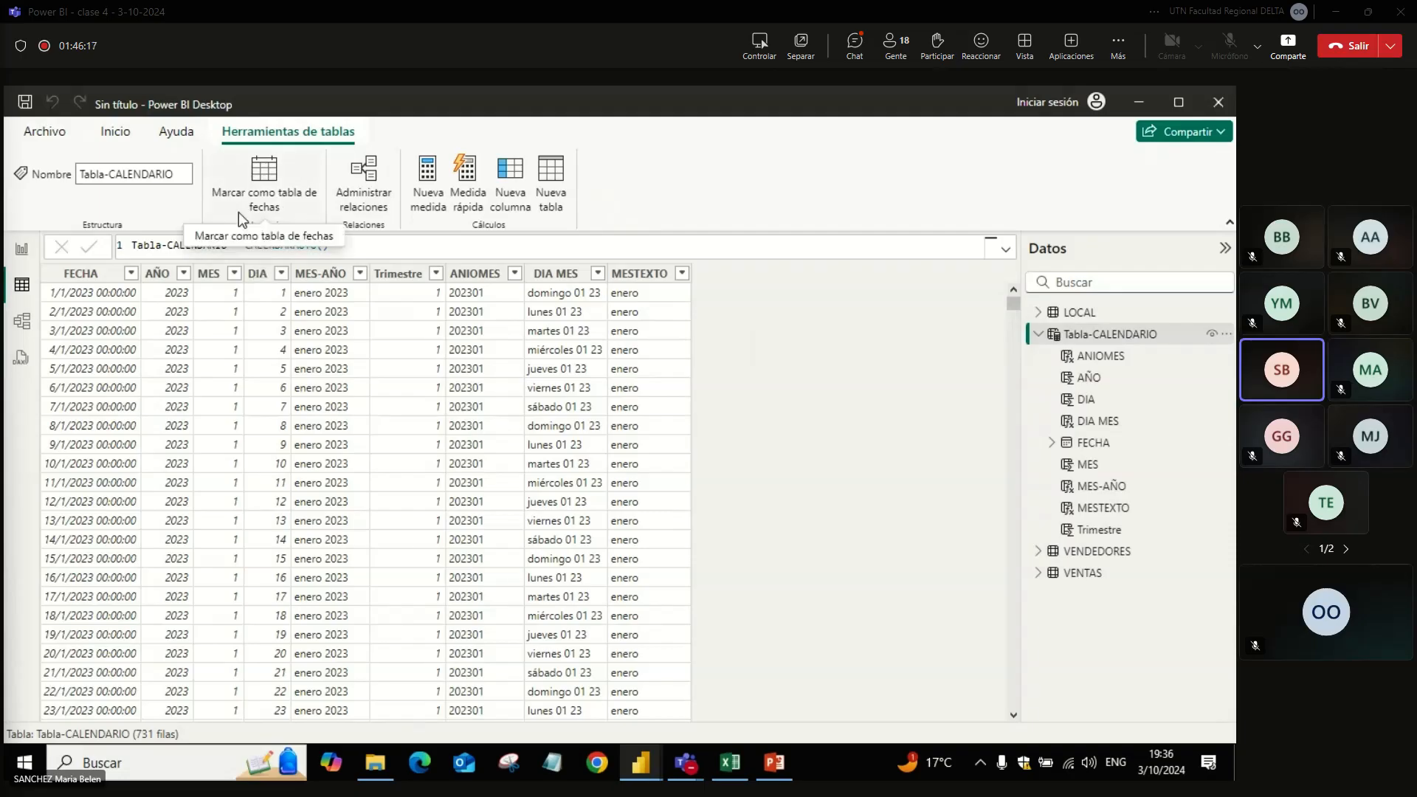
# Step: Mark Tabla-CALENDARIO as a date table using FECHA as its date column, and save the setting
pyautogui.click(258, 202)
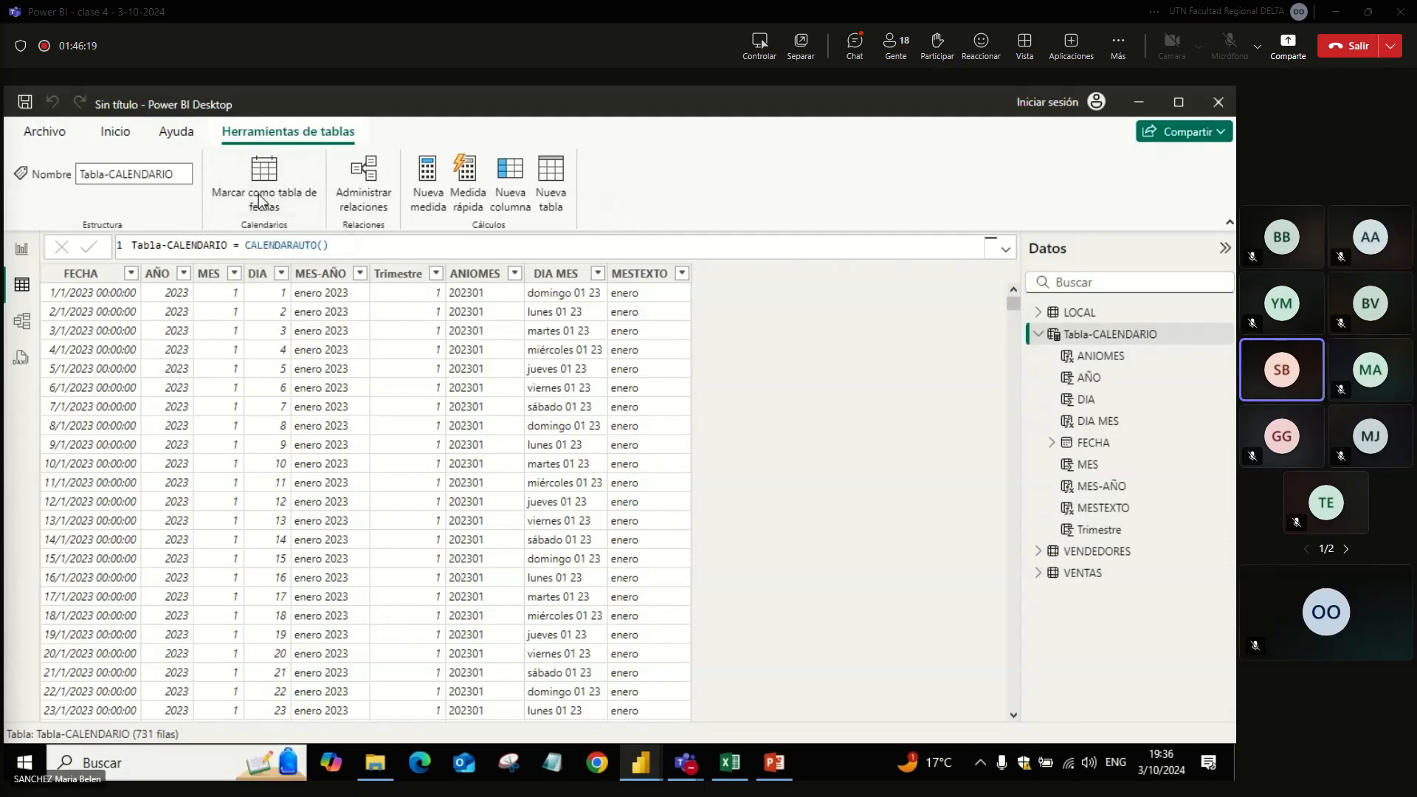
pyautogui.click(294, 313)
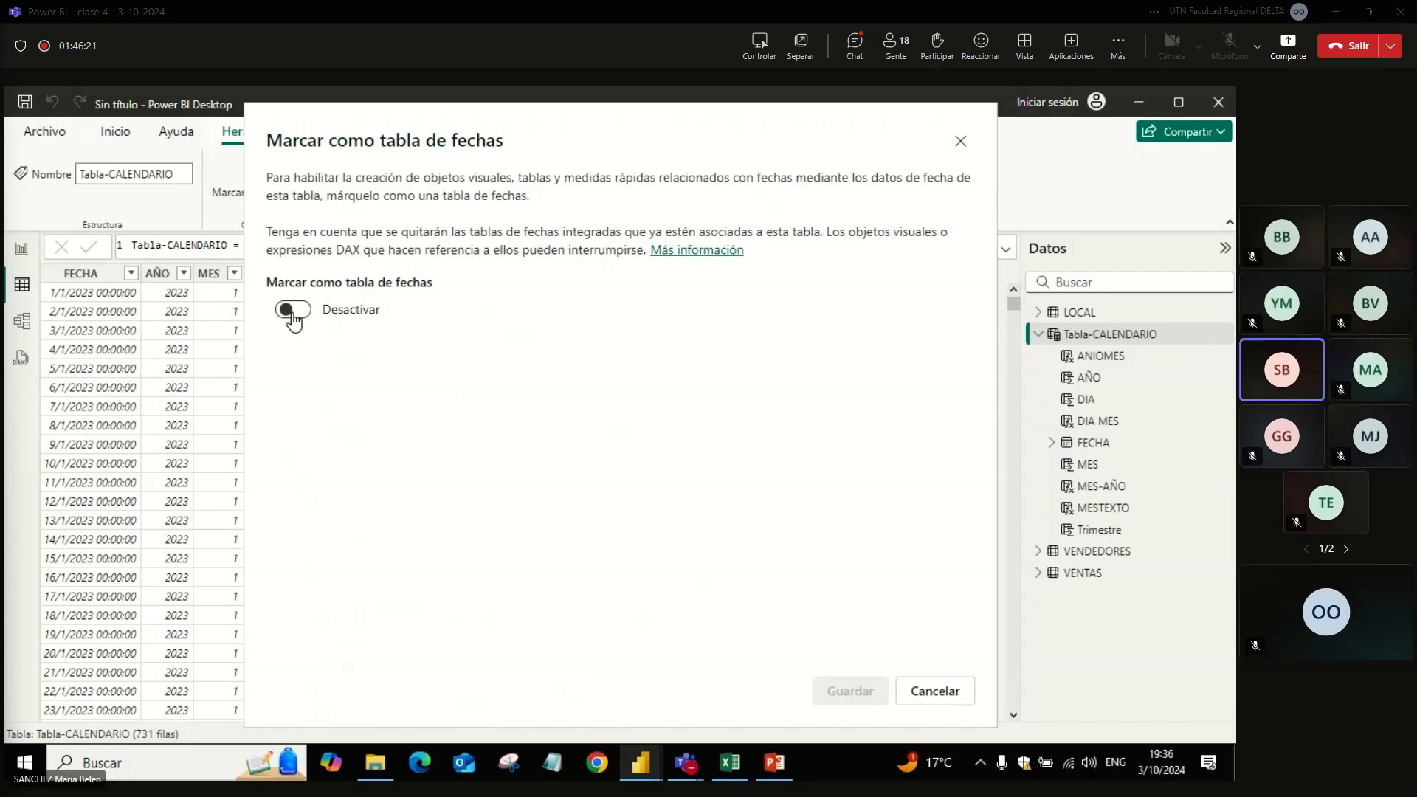
pyautogui.doubleClick(293, 316)
pyautogui.click(293, 318)
pyautogui.click(294, 314)
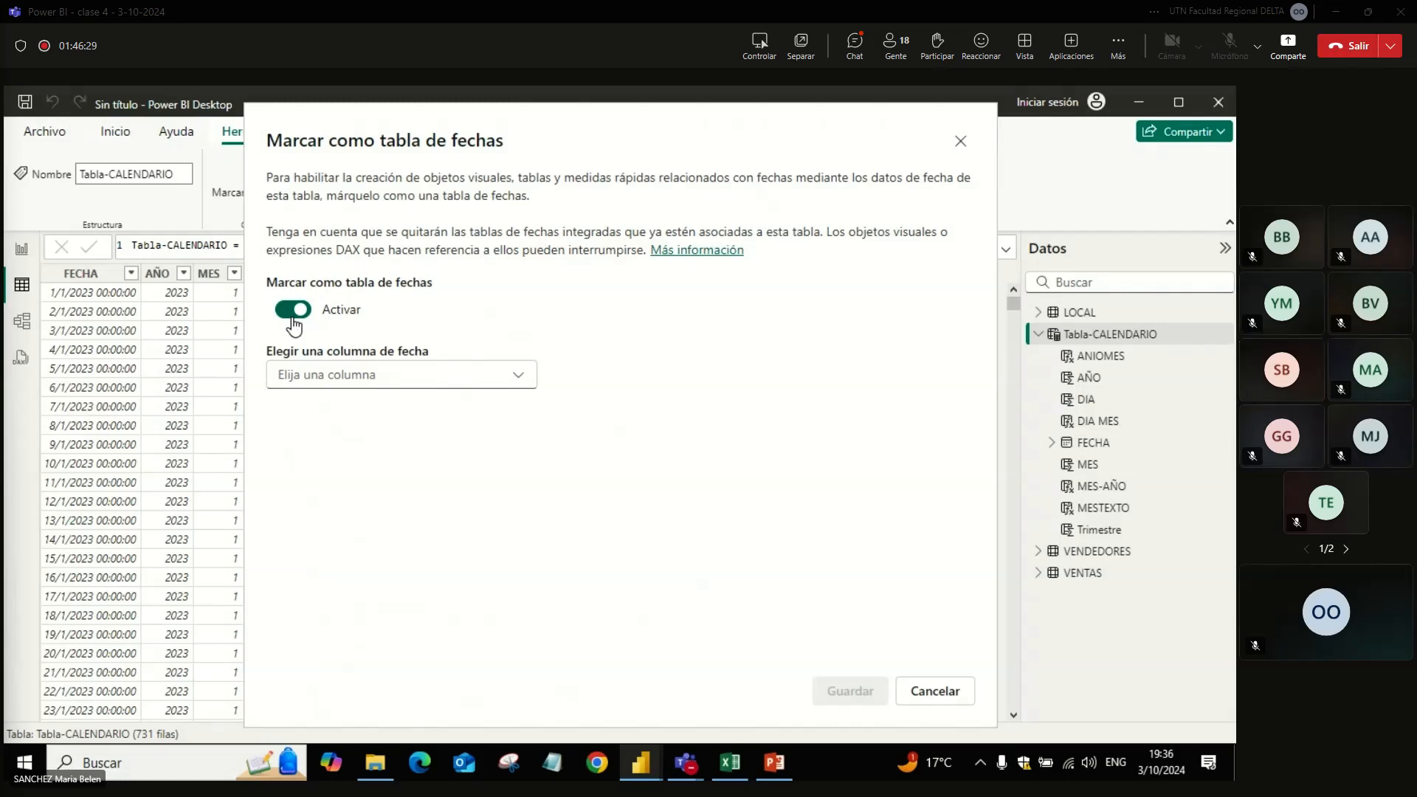
pyautogui.click(319, 381)
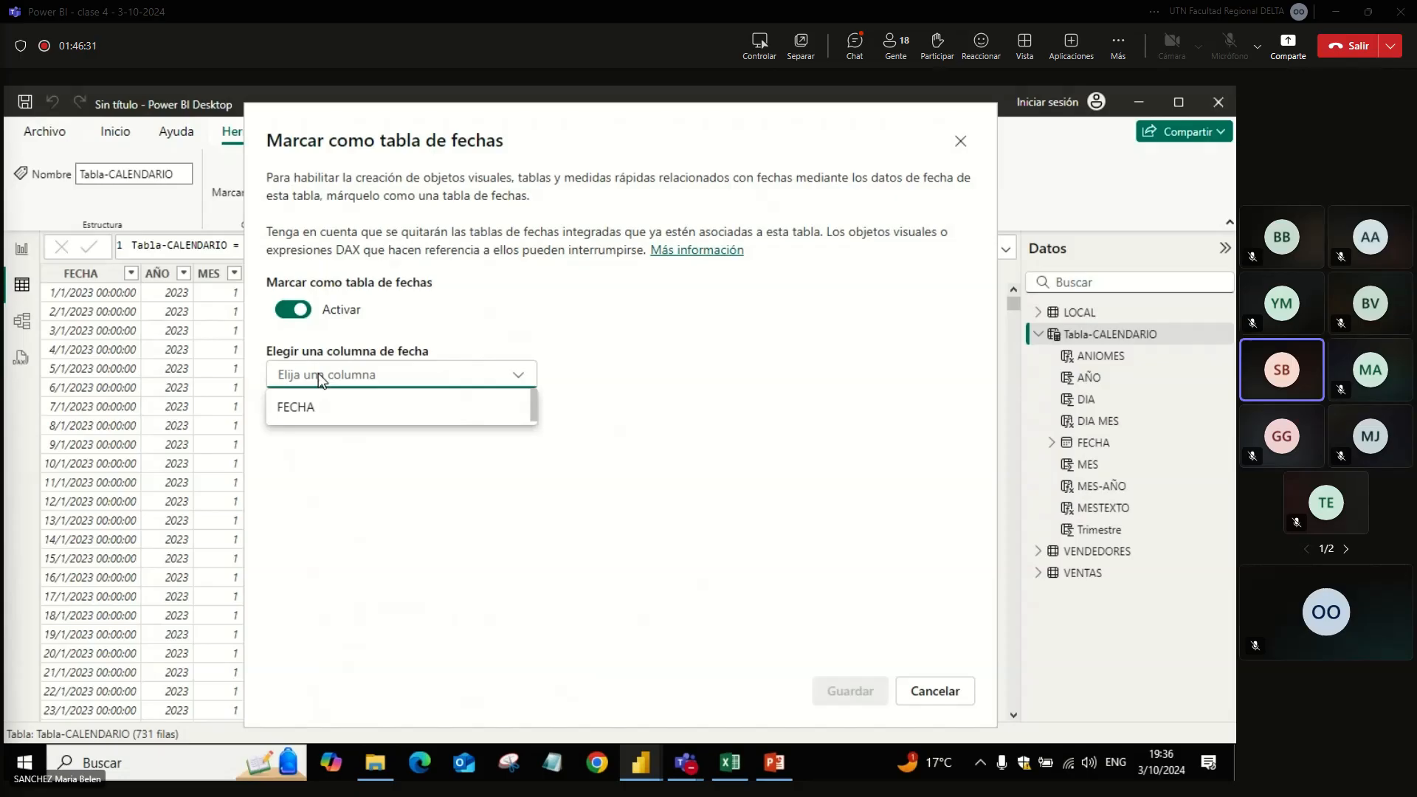
pyautogui.click(321, 412)
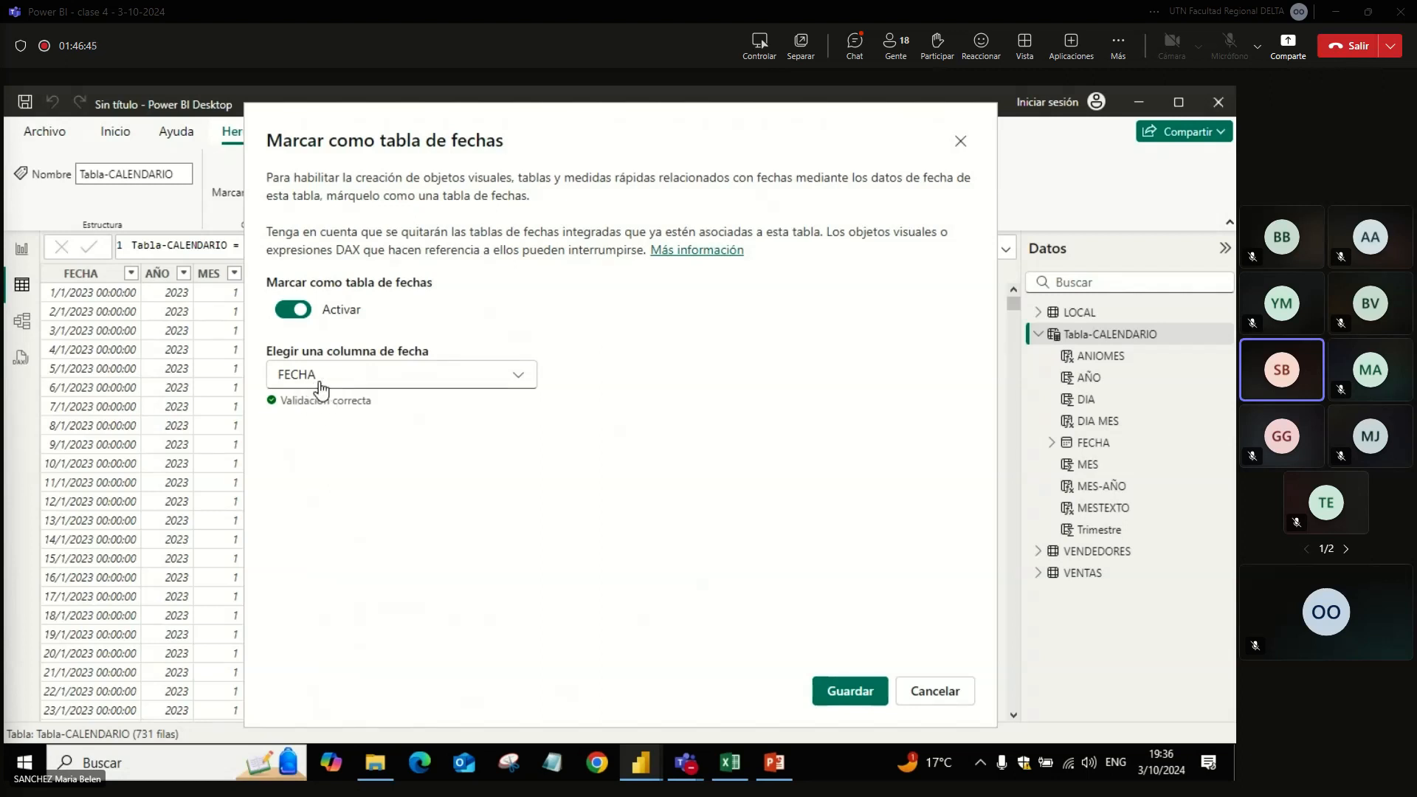
pyautogui.click(854, 693)
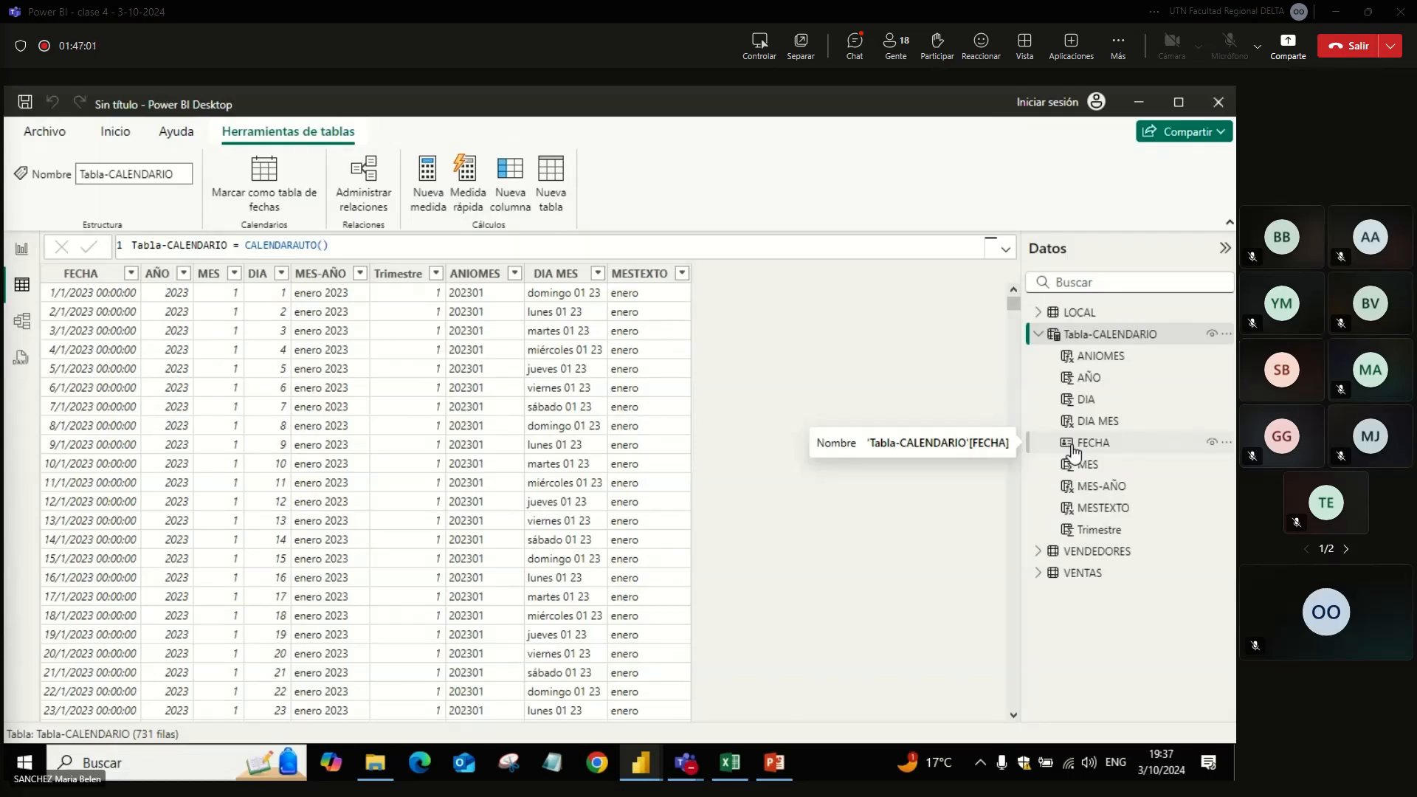
# Step: In the model, place Tabla-CALENDARIO below LOCAL, relate its FECHA to VENTAS FECHA as one-to-many with single filtering, and hide VENTAS FECHA
pyautogui.click(18, 329)
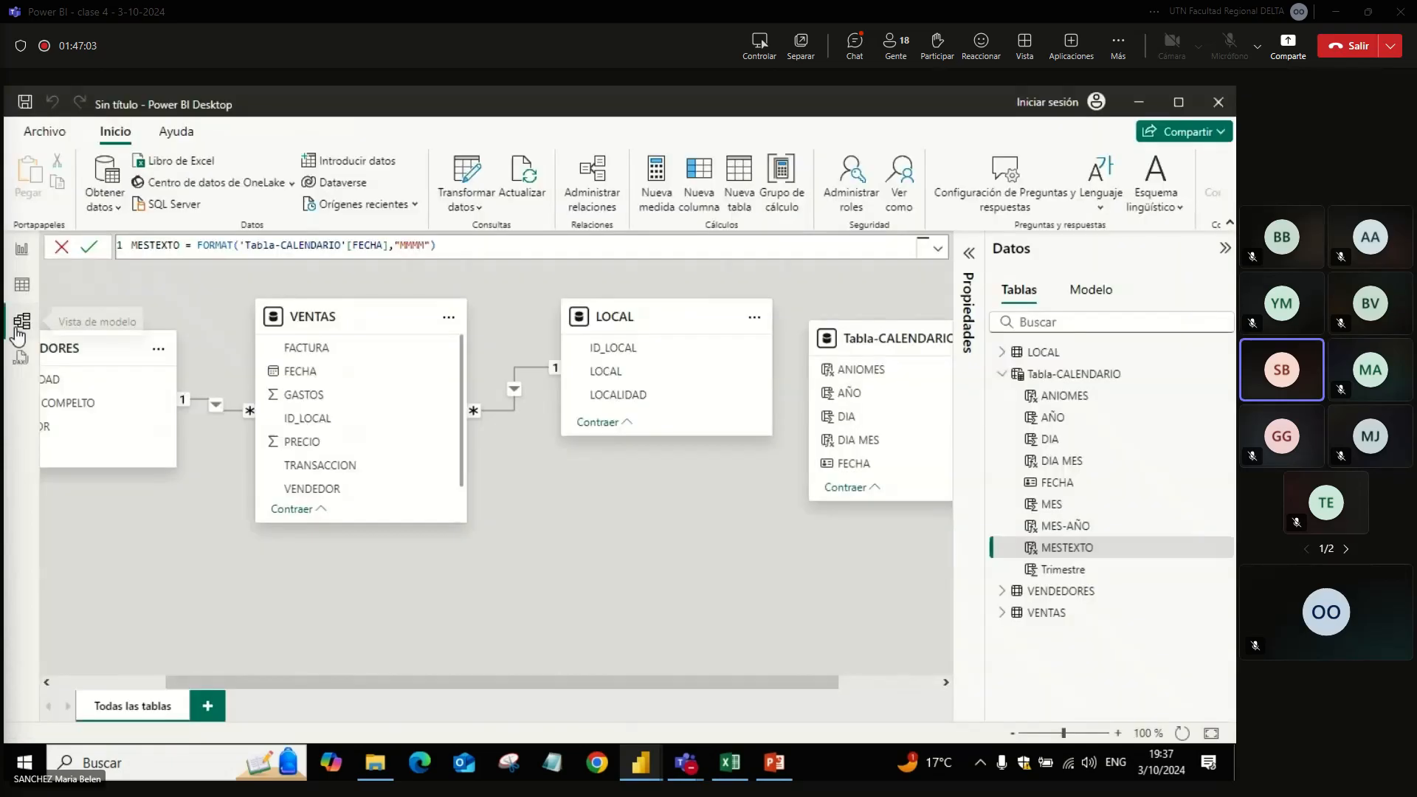
pyautogui.moveTo(843, 337); pyautogui.dragTo(743, 537)
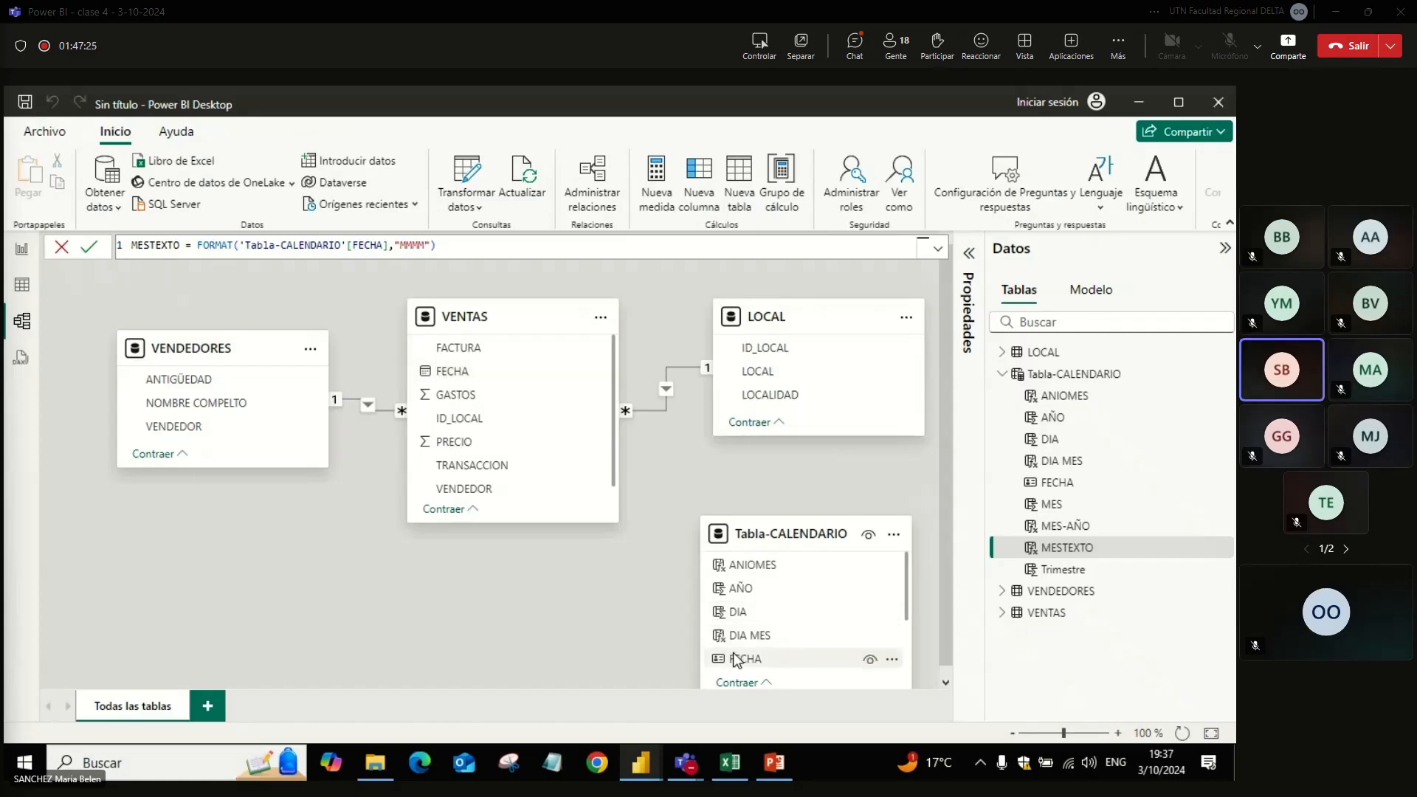
pyautogui.moveTo(732, 655); pyautogui.dragTo(527, 381)
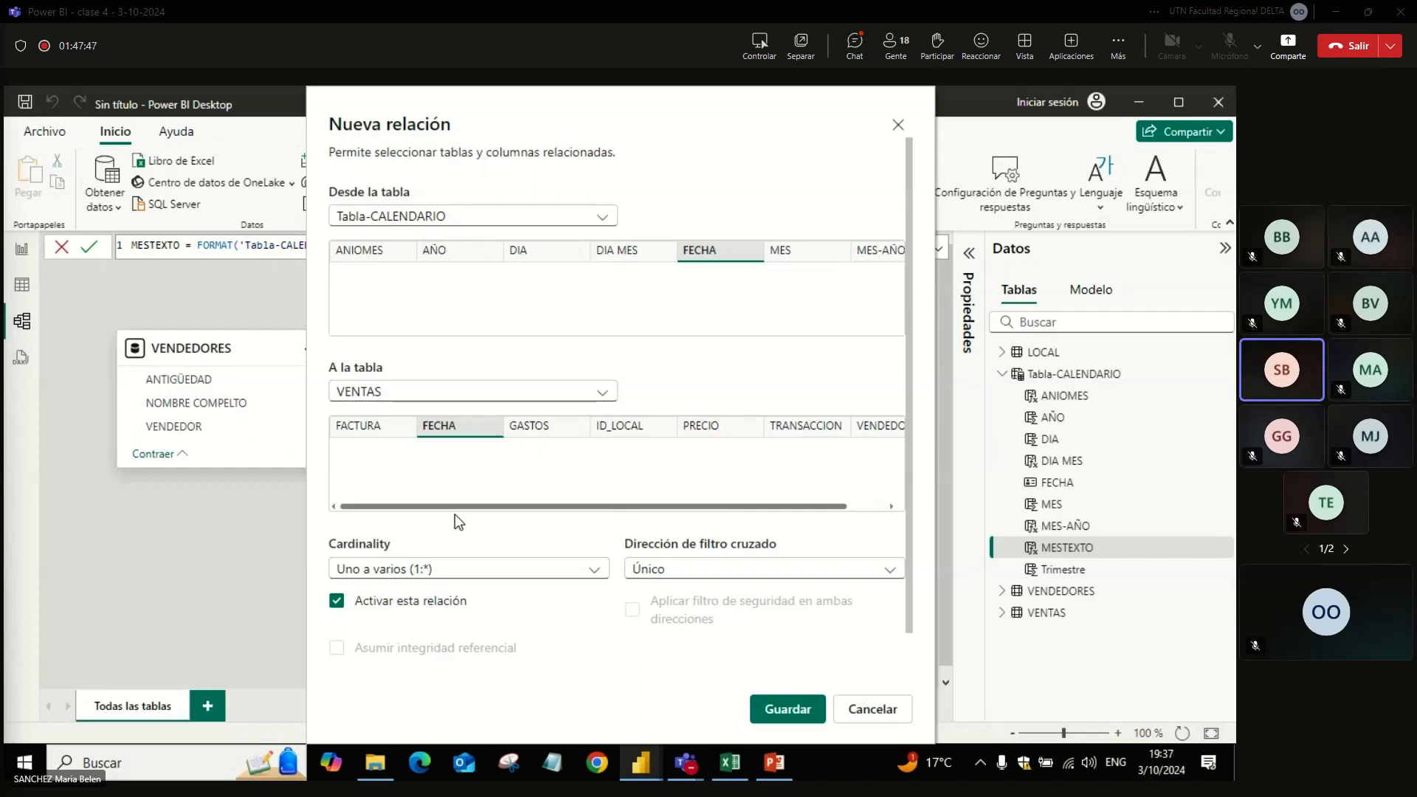
pyautogui.click(784, 709)
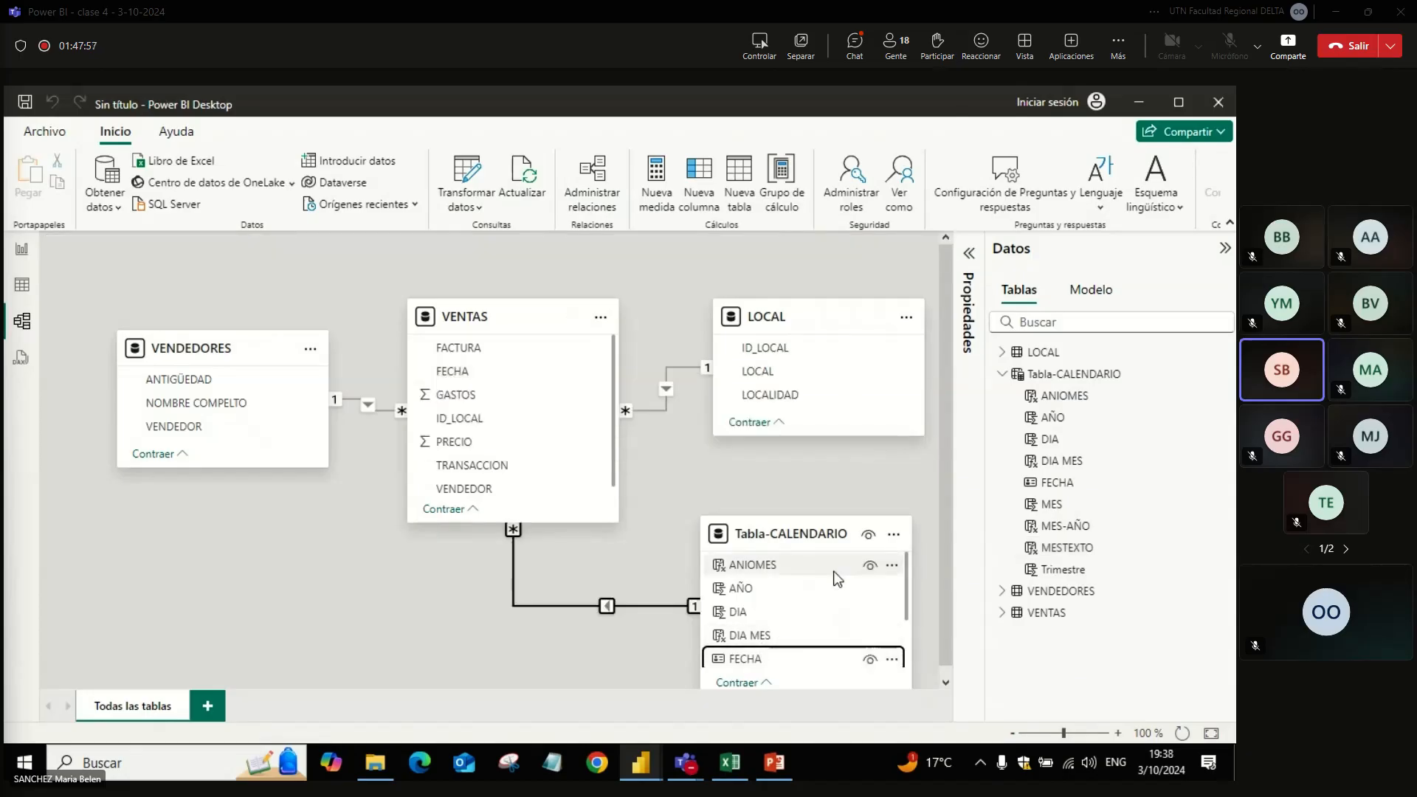
pyautogui.click(559, 378)
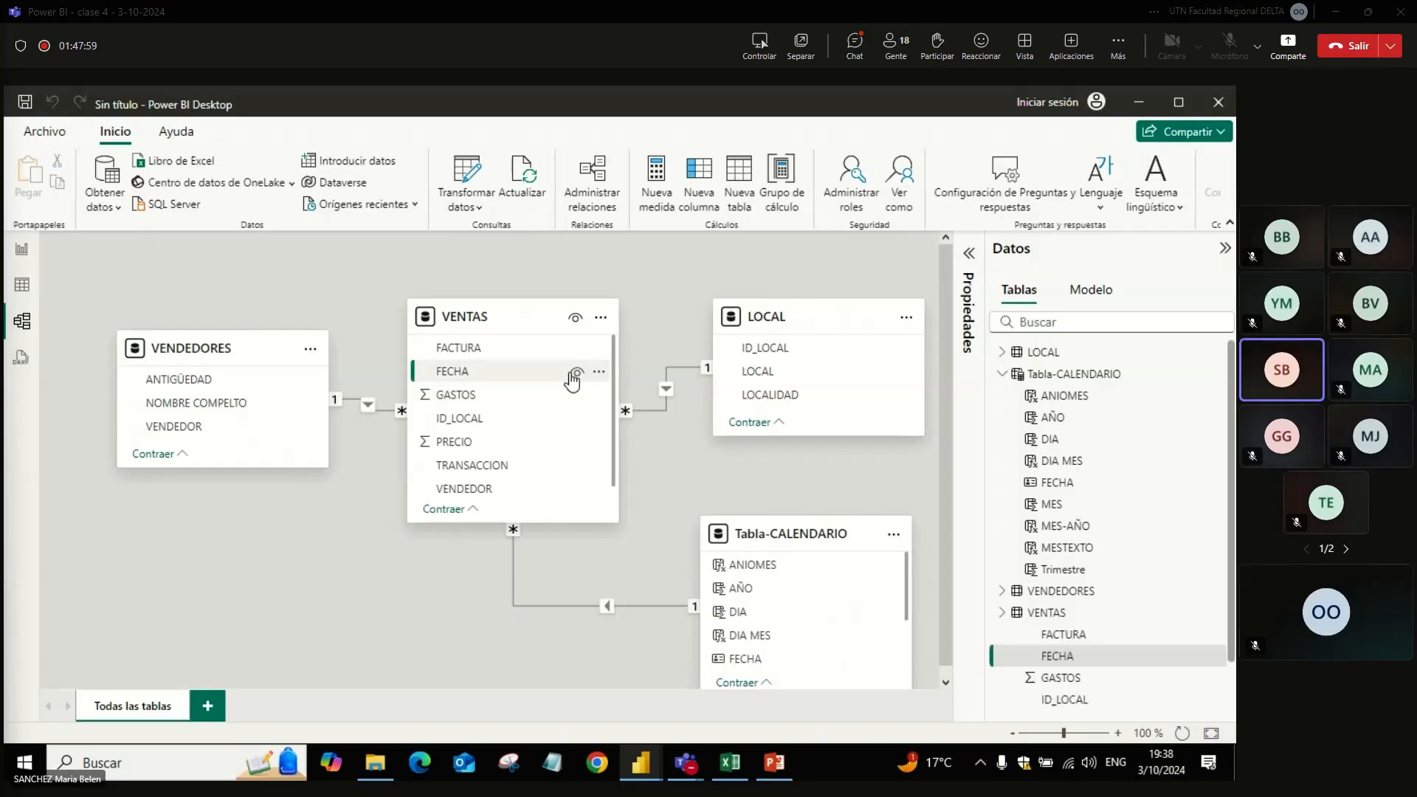
pyautogui.click(575, 372)
# Step: Delete both existing visuals from report page Página 1
pyautogui.click(23, 253)
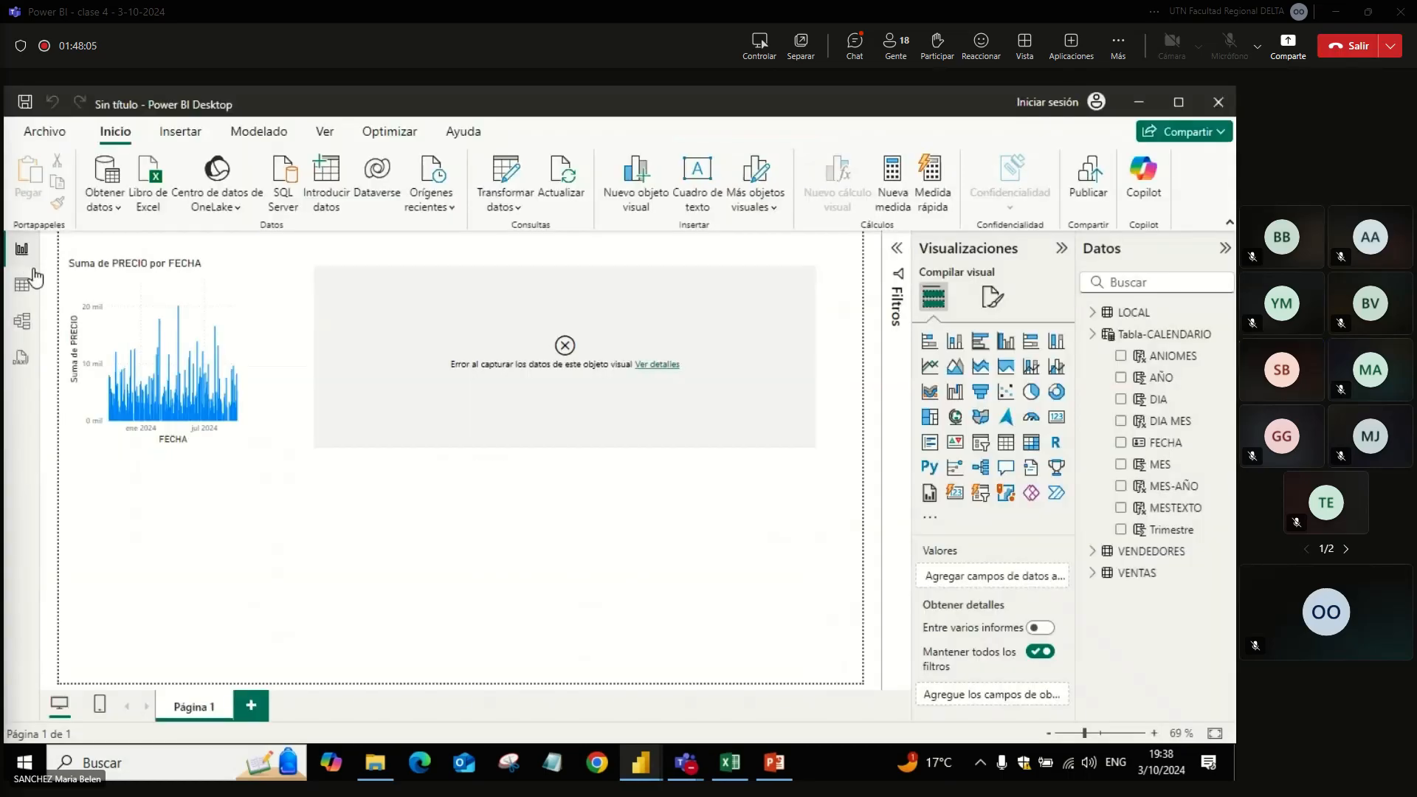
pyautogui.click(241, 434)
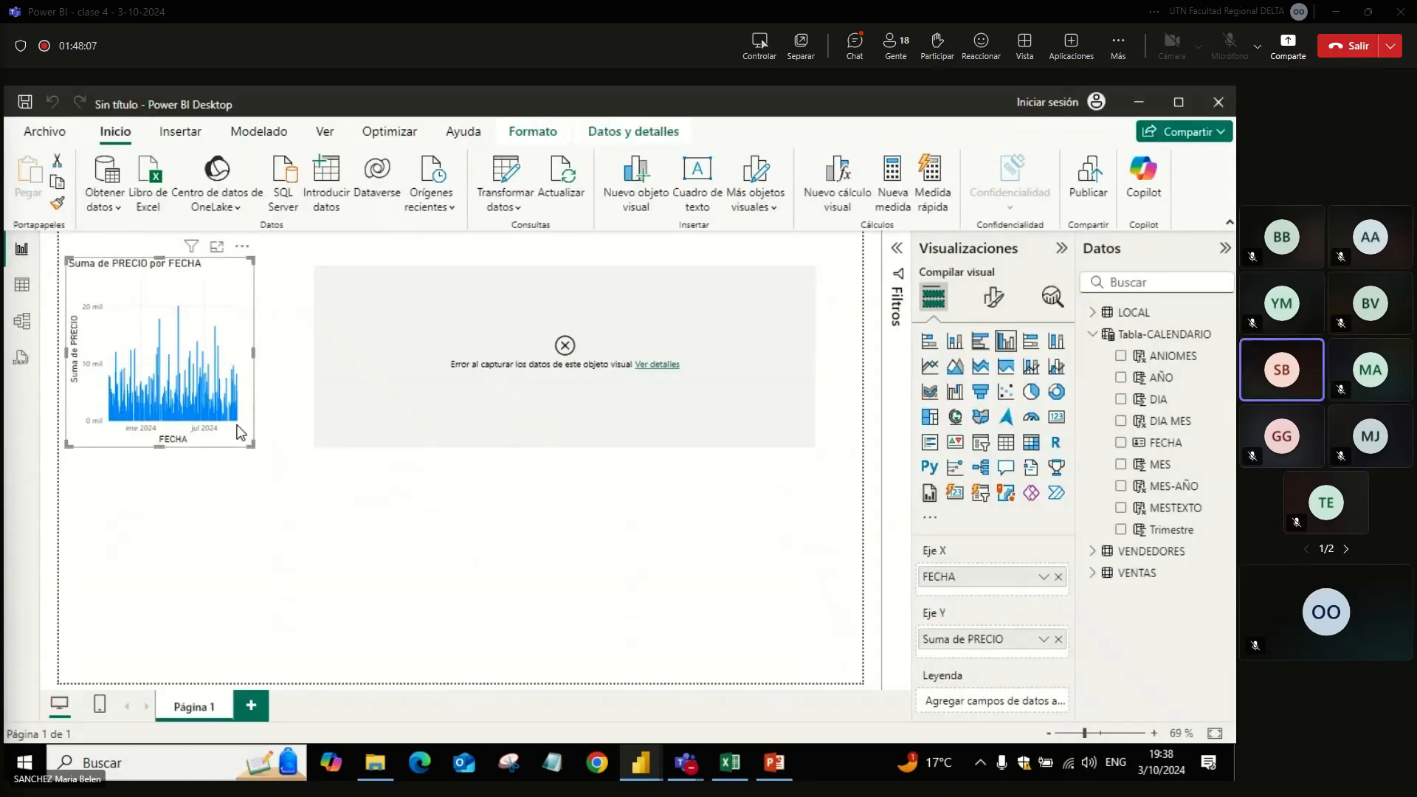
pyautogui.click(464, 412)
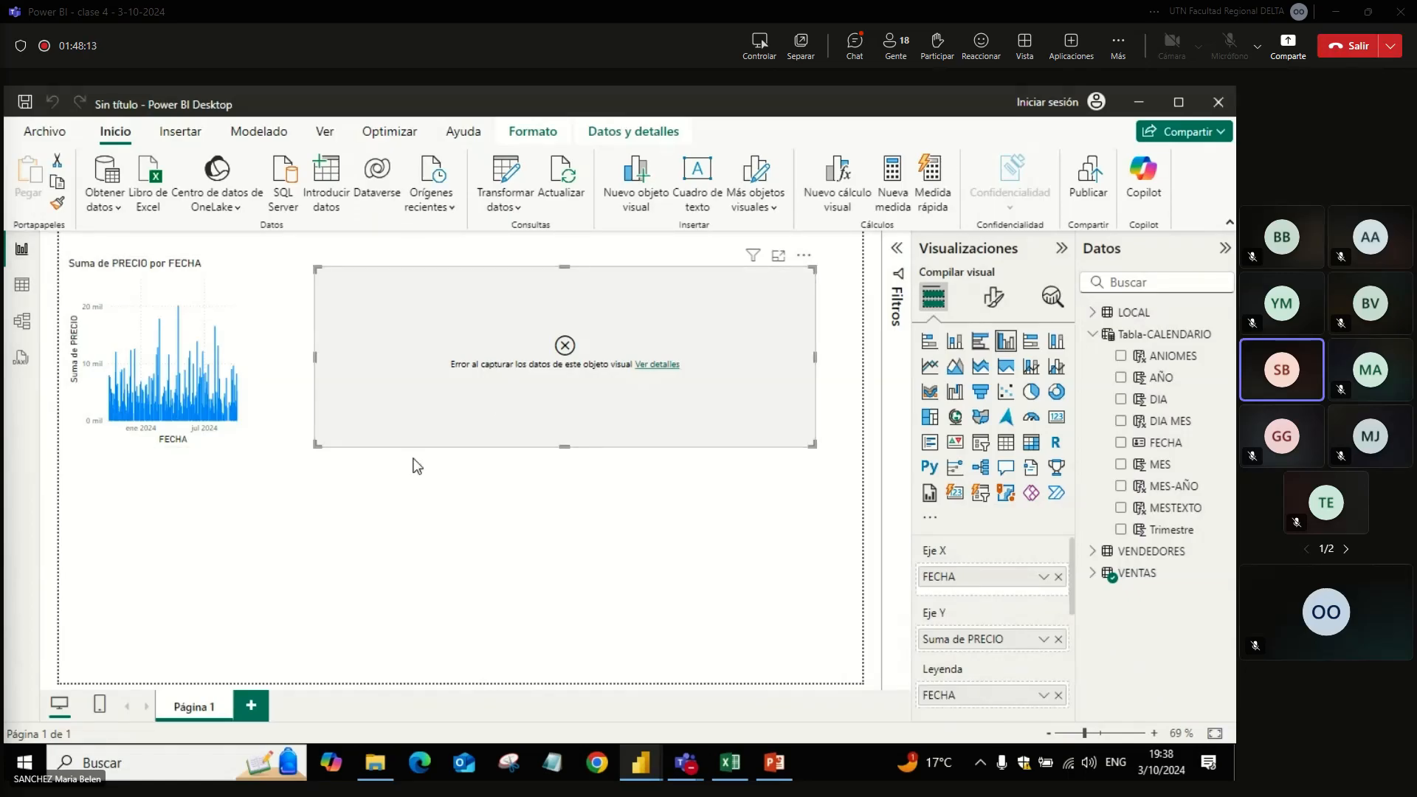
pyautogui.press('Delete')
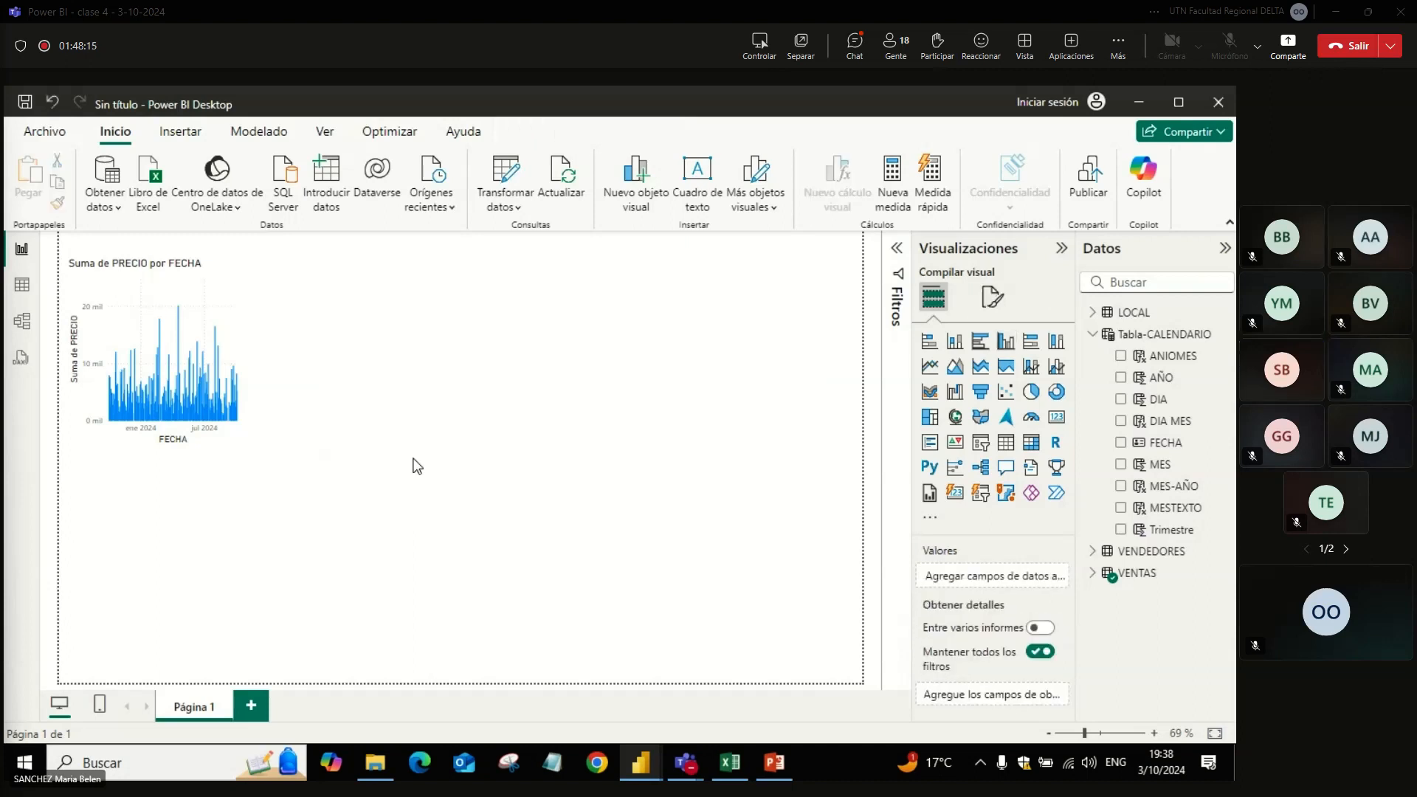
pyautogui.click(236, 393)
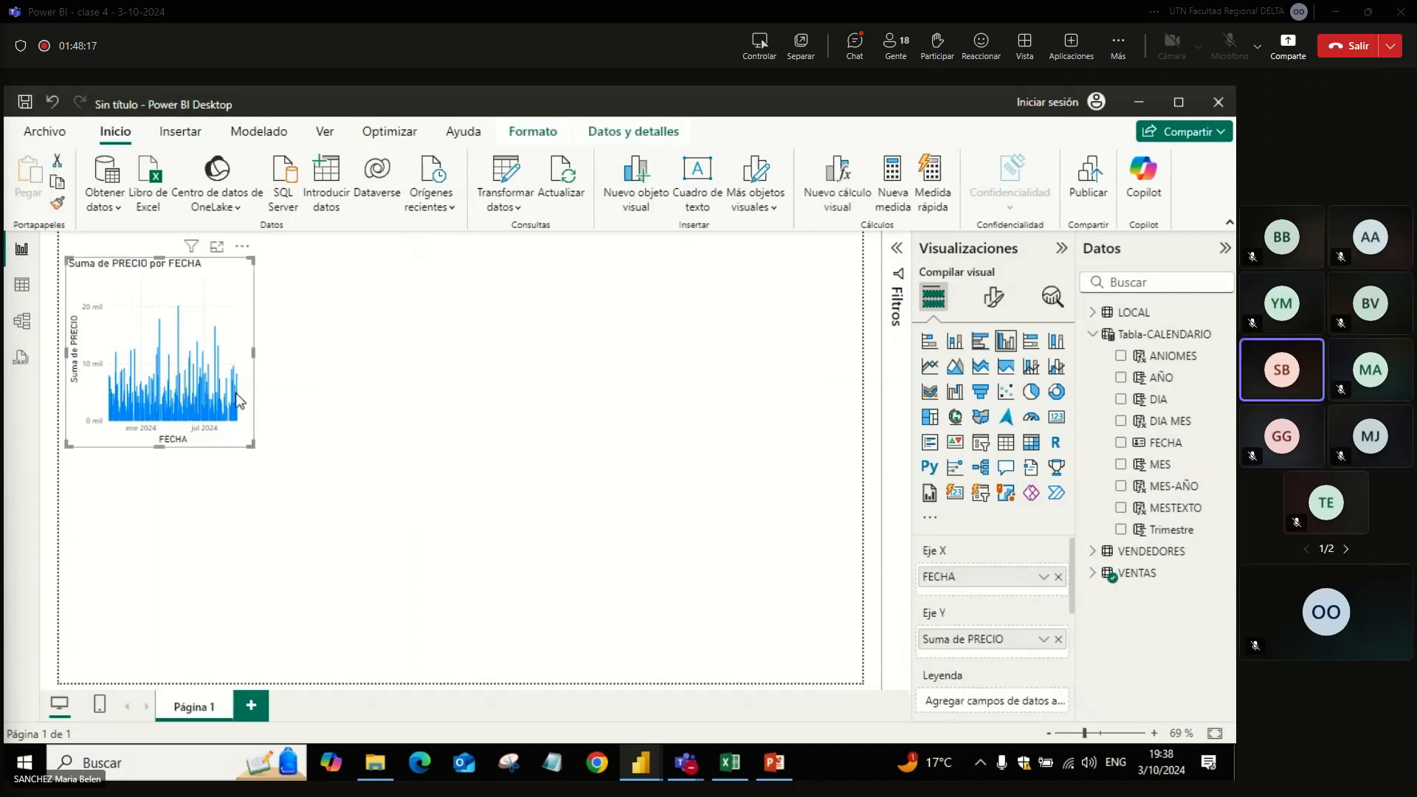
pyautogui.press('Delete')
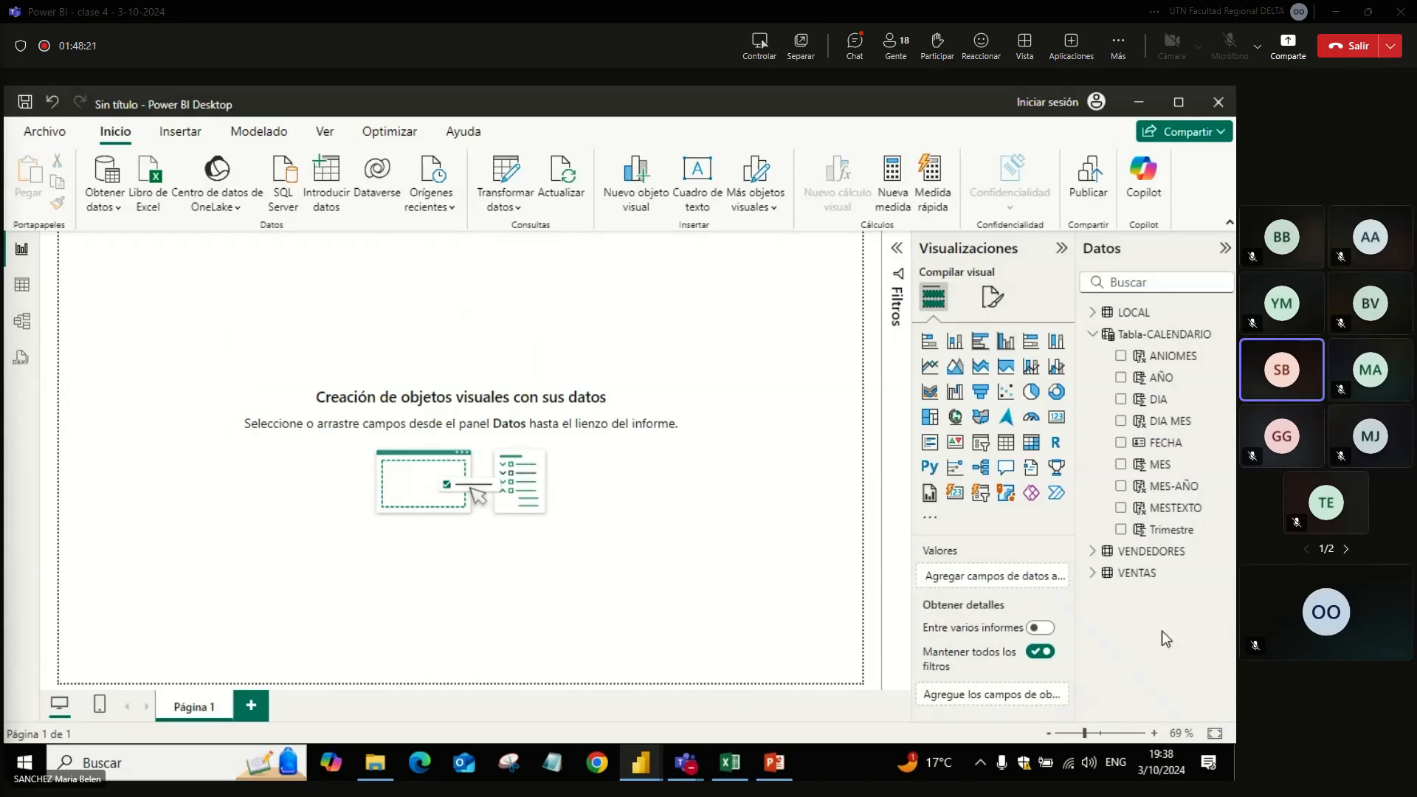
# Step: Create a clustered column chart of VENTAS GASTOS by Tabla-CALENDARIO MES-AÑO, enlarged to nearly the full page width
pyautogui.click(1096, 575)
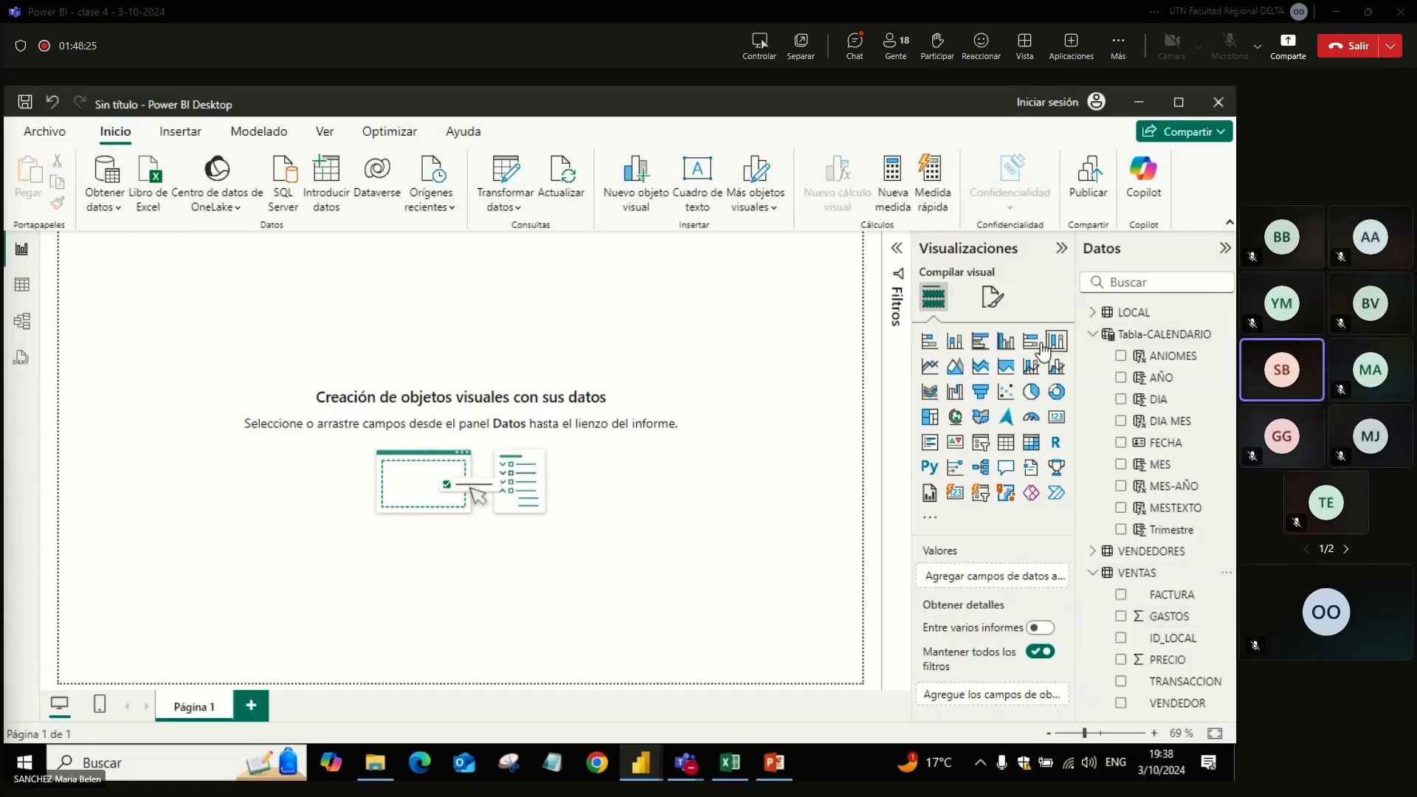
pyautogui.click(1005, 341)
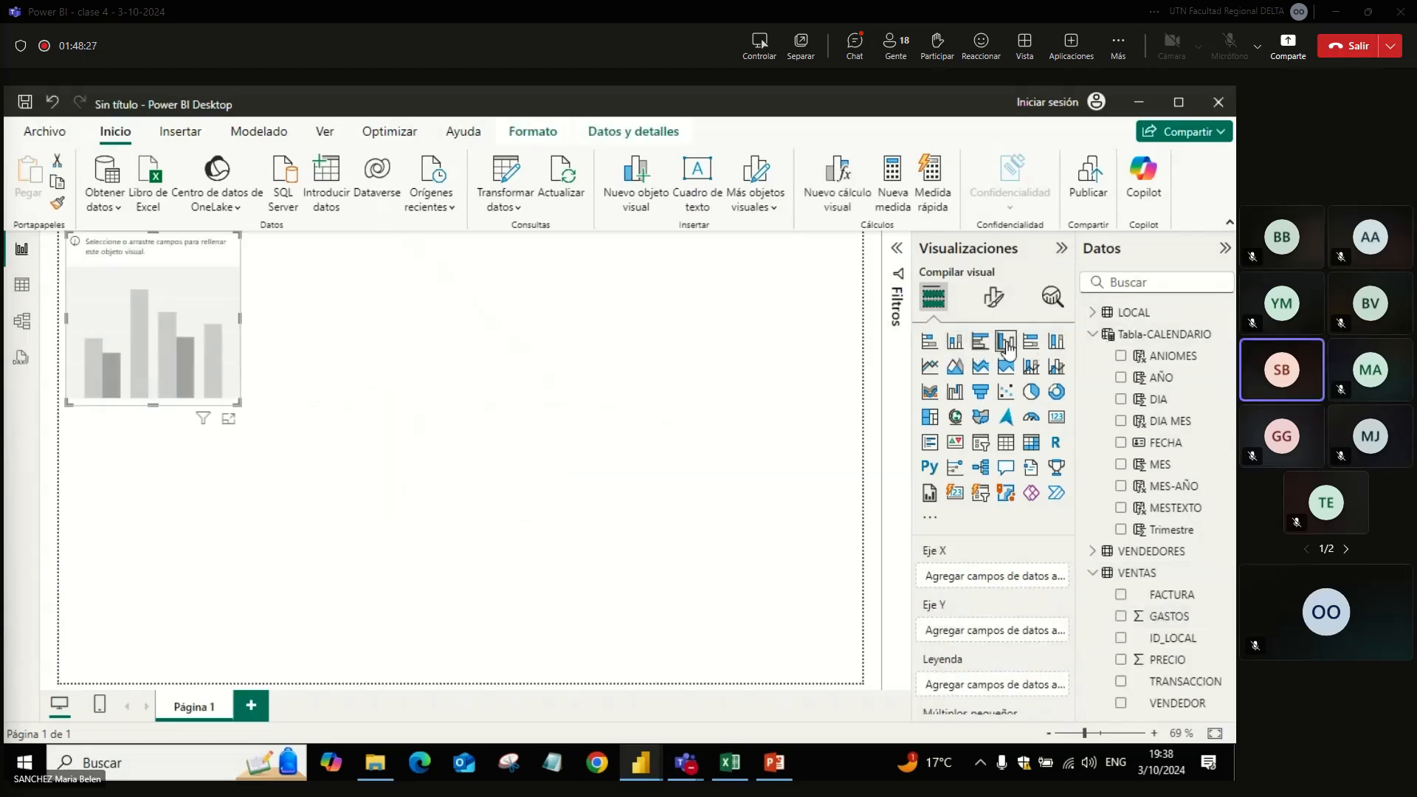
pyautogui.click(1121, 617)
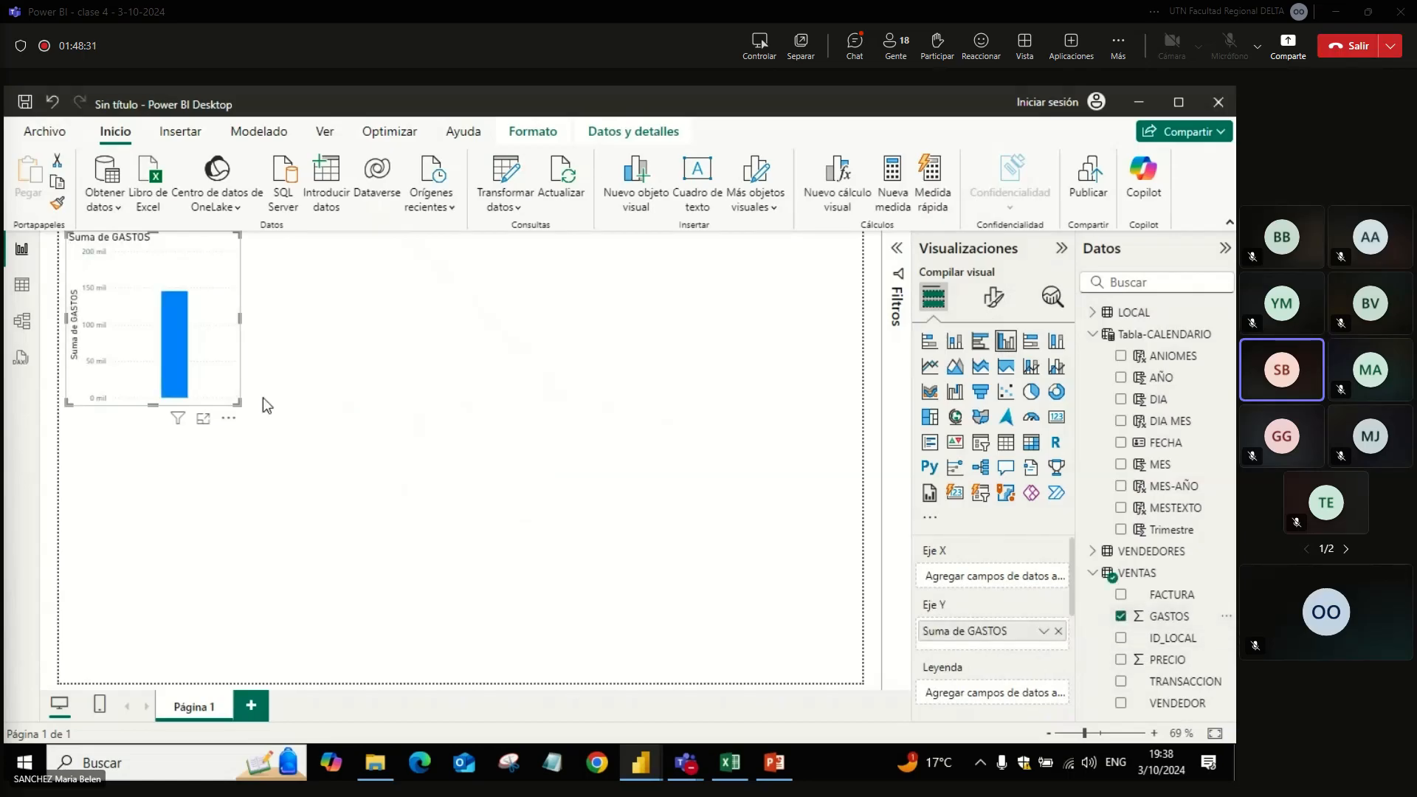
pyautogui.moveTo(237, 402); pyautogui.dragTo(856, 465)
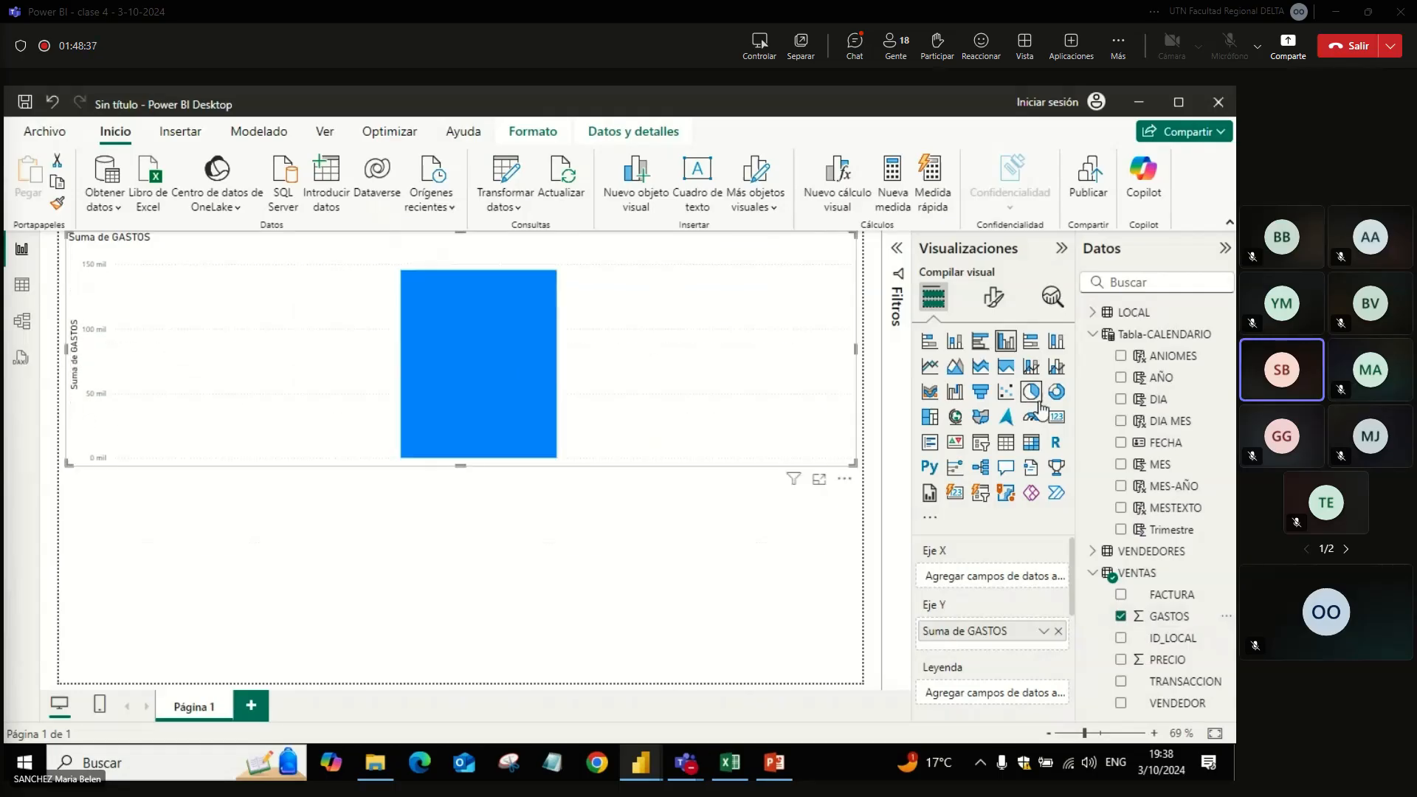
pyautogui.click(1124, 487)
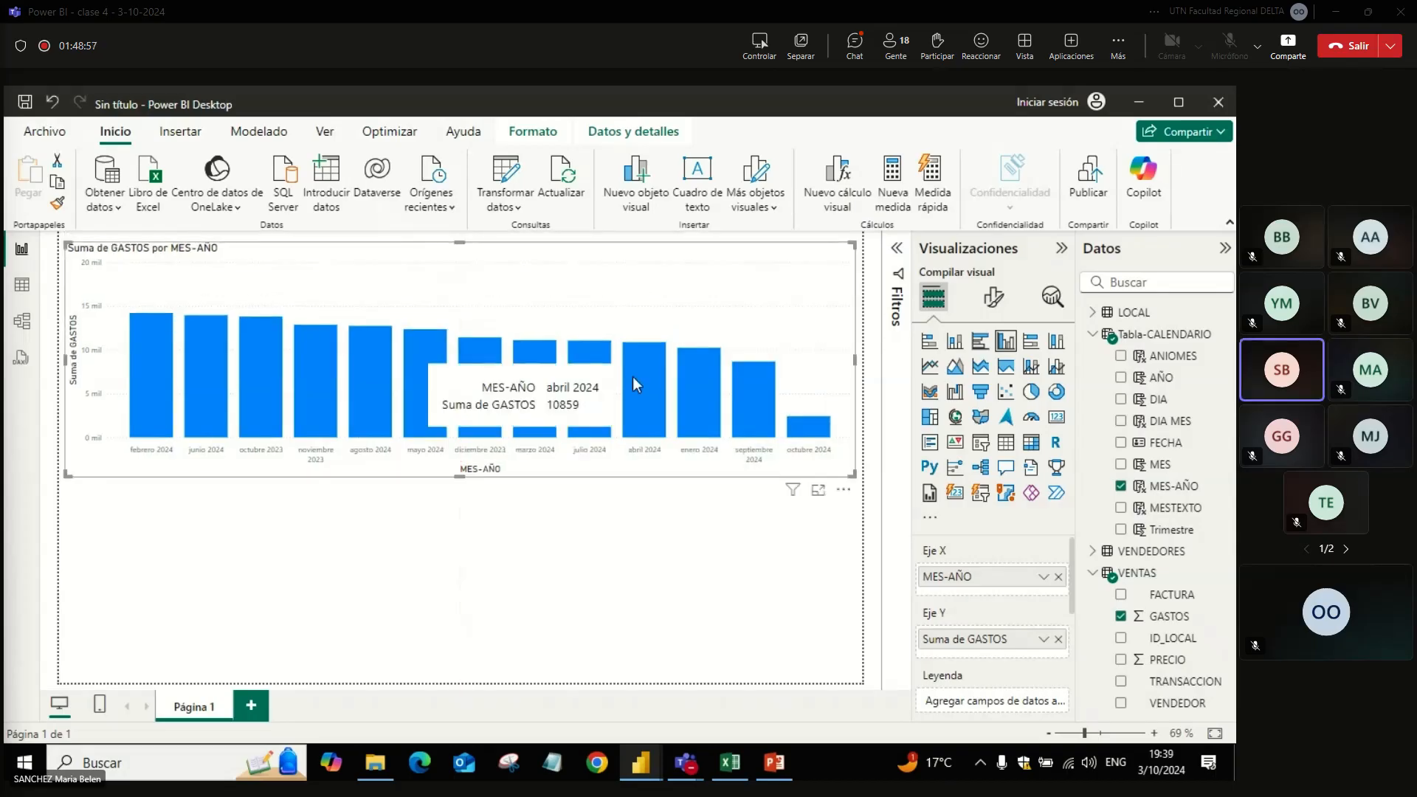
# Step: Sort the GASTOS chart's axis by MES-AÑO in ascending order
pyautogui.click(843, 490)
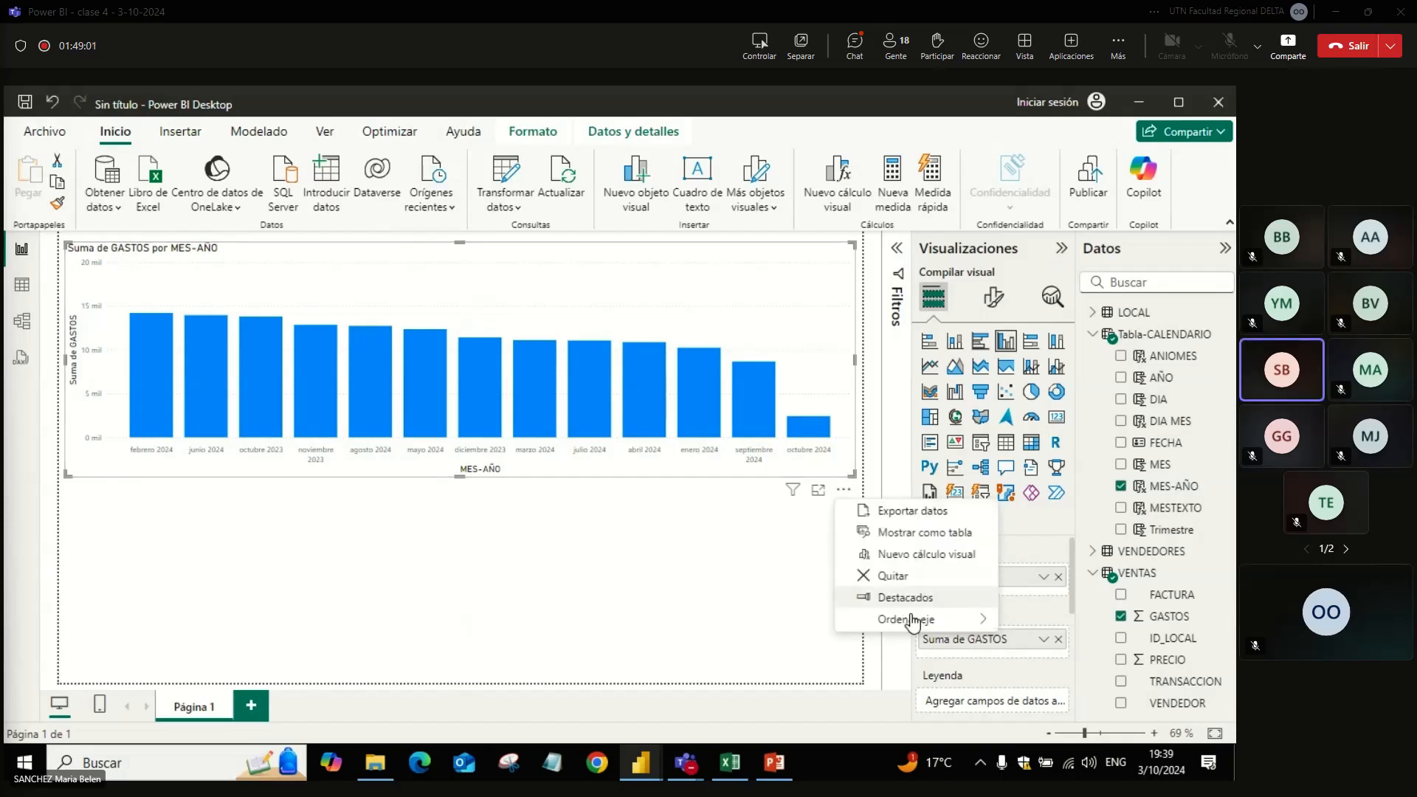
pyautogui.moveTo(912, 621)
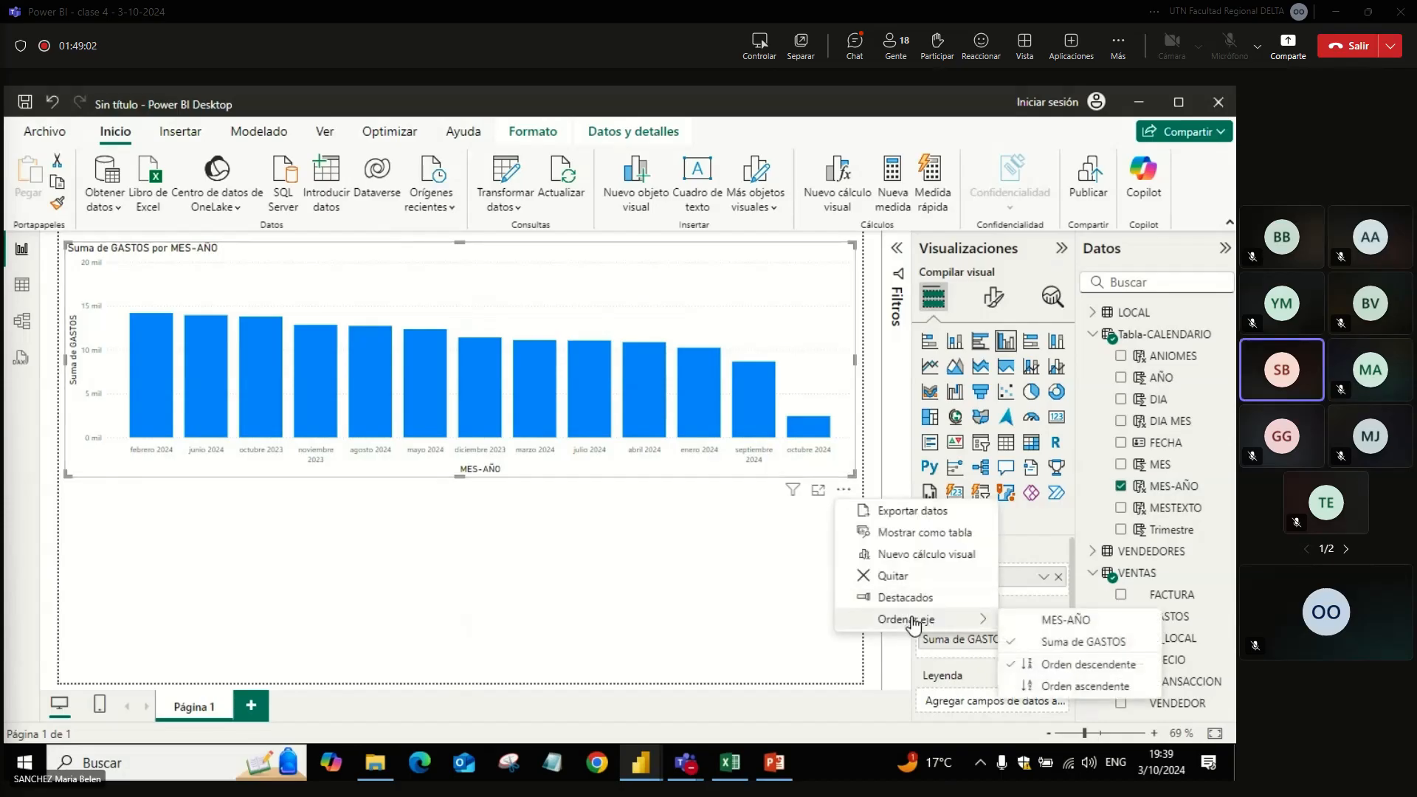
pyautogui.click(1061, 625)
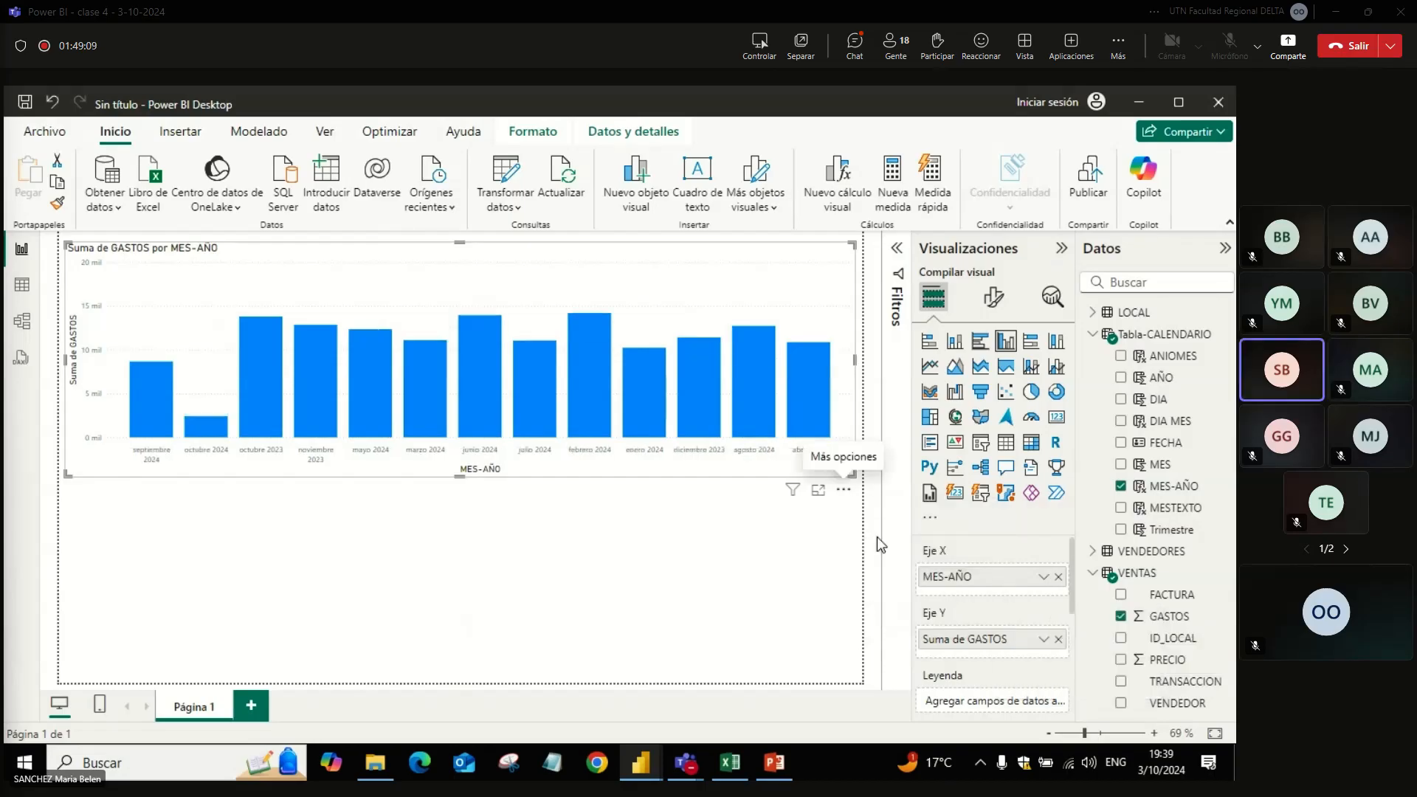
pyautogui.click(844, 492)
pyautogui.moveTo(968, 620)
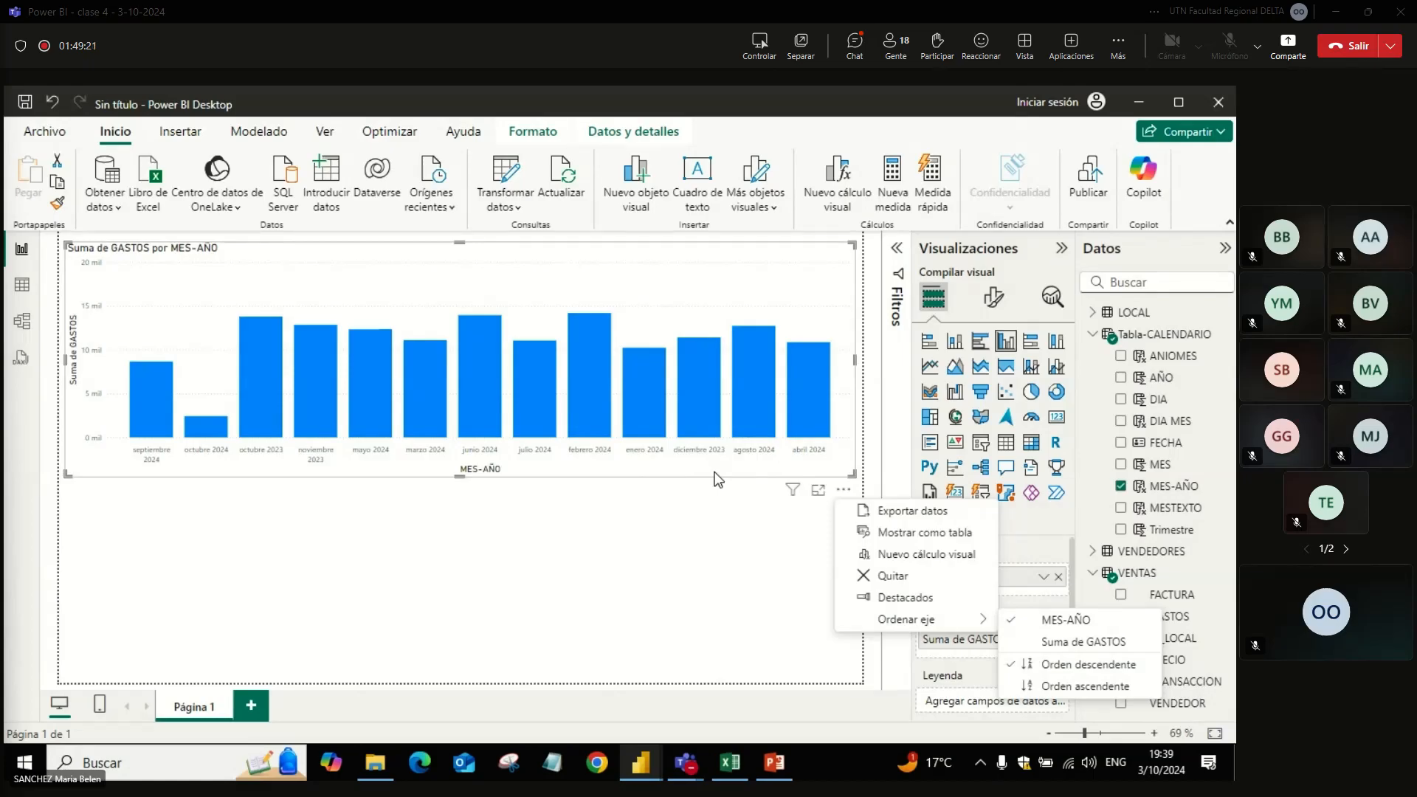
pyautogui.click(1054, 688)
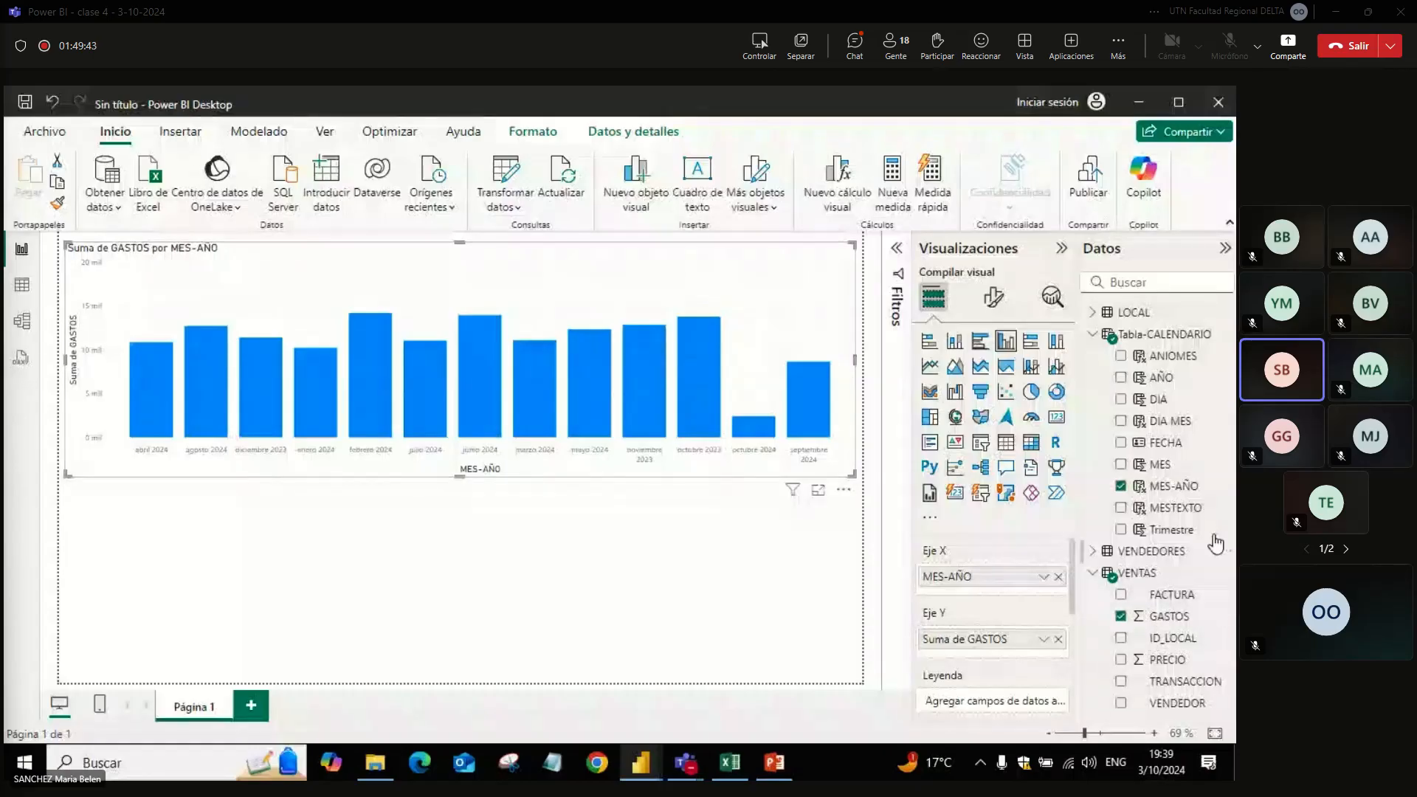
# Step: Set the MES-AÑO column to sort by the ANIOMES column, and review the sort-by-column choice
pyautogui.click(1181, 487)
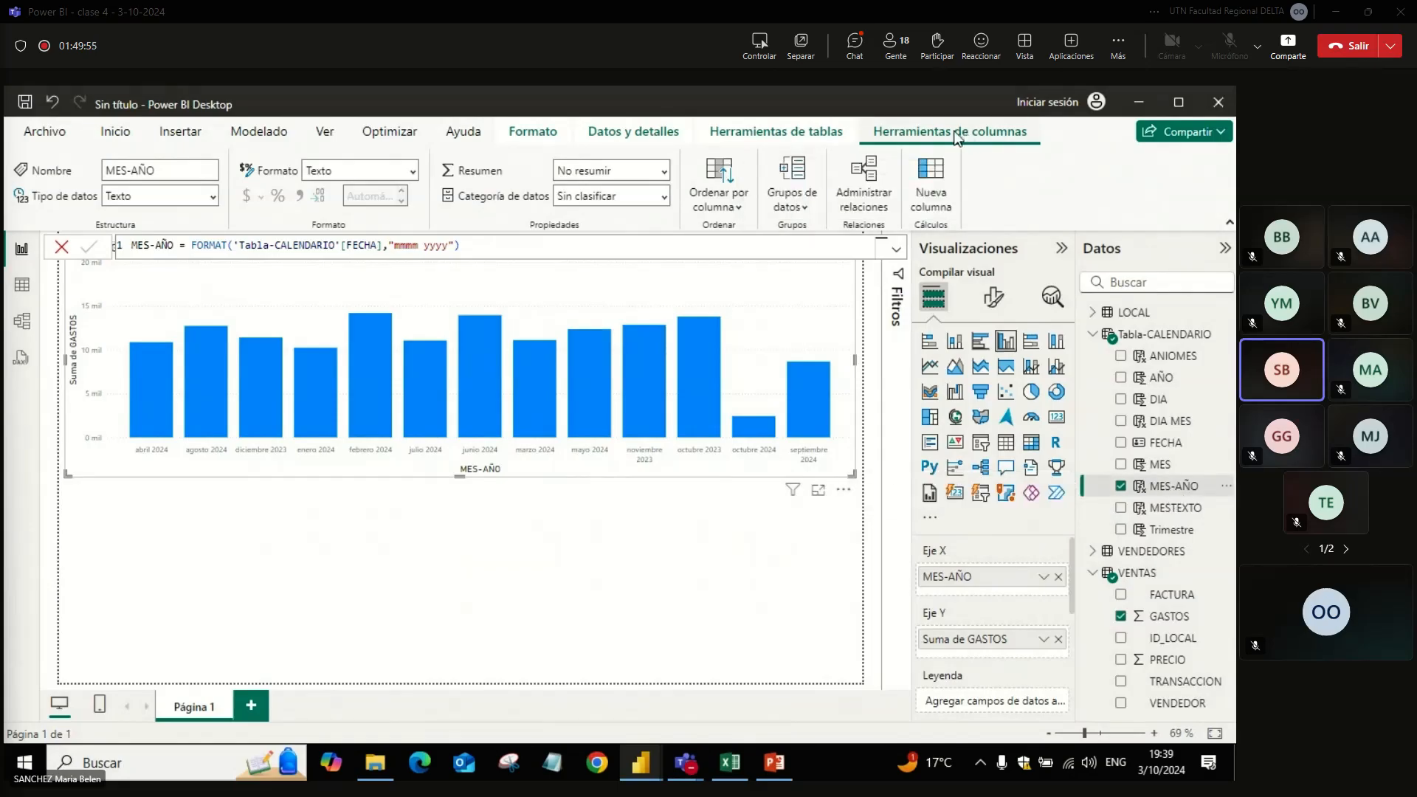
pyautogui.click(722, 206)
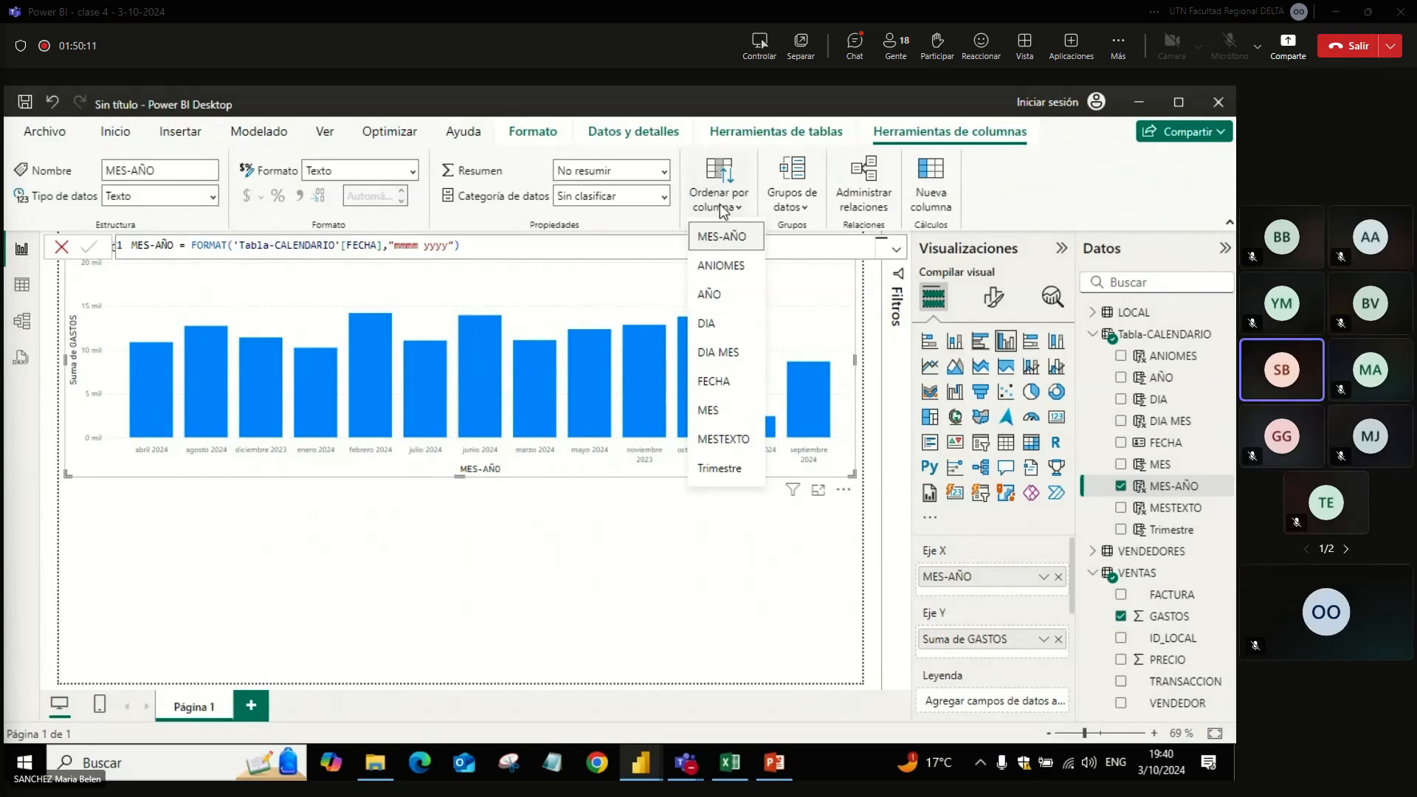
pyautogui.click(714, 267)
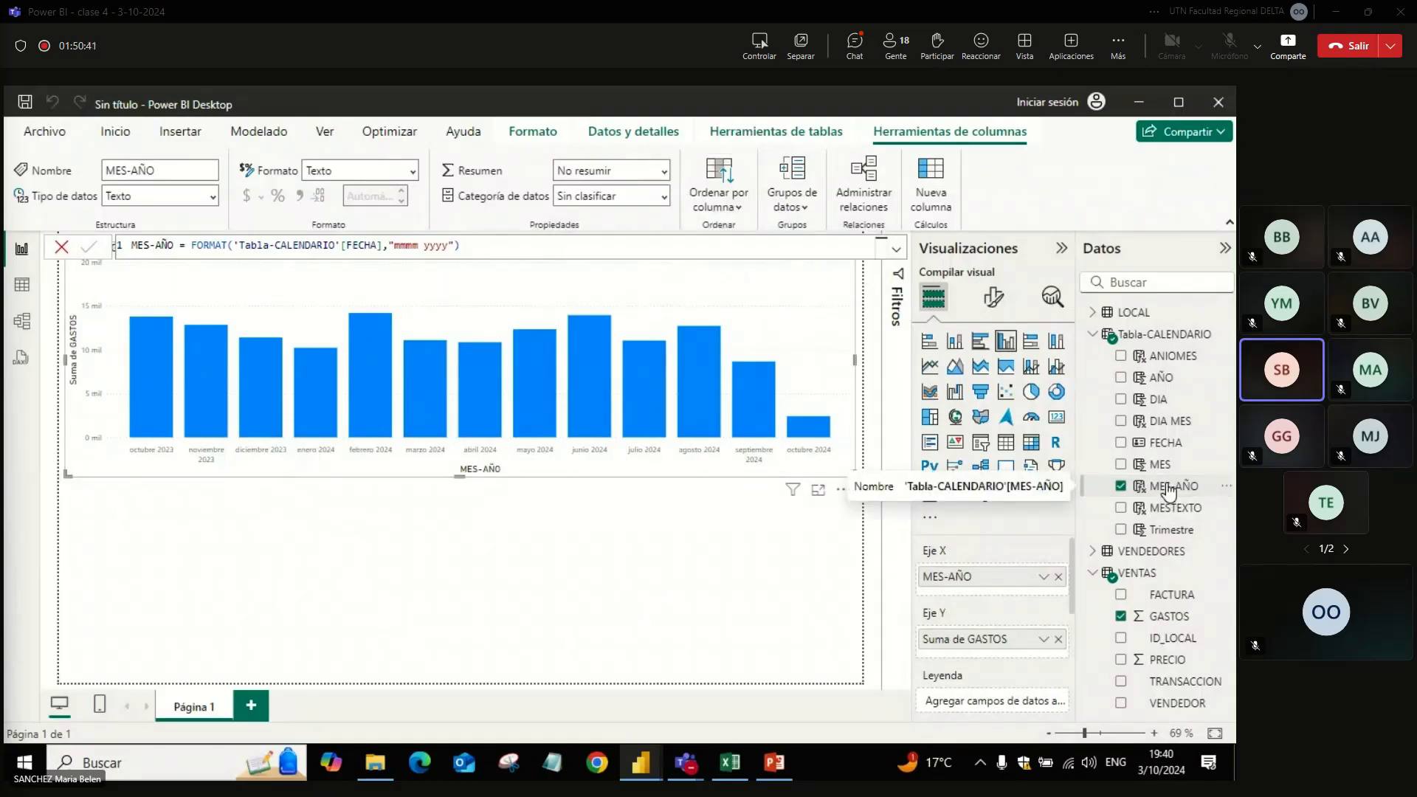
pyautogui.click(721, 210)
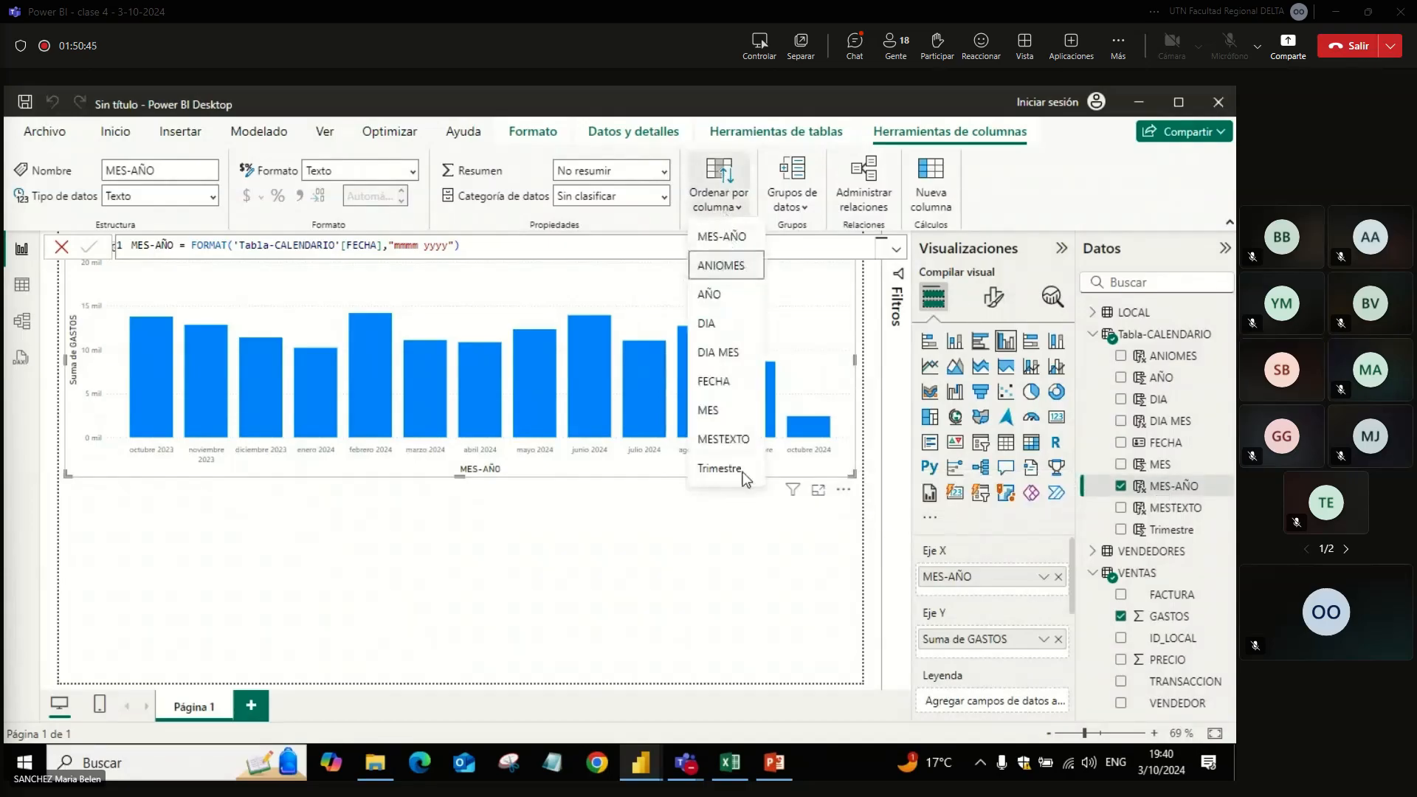
pyautogui.click(730, 557)
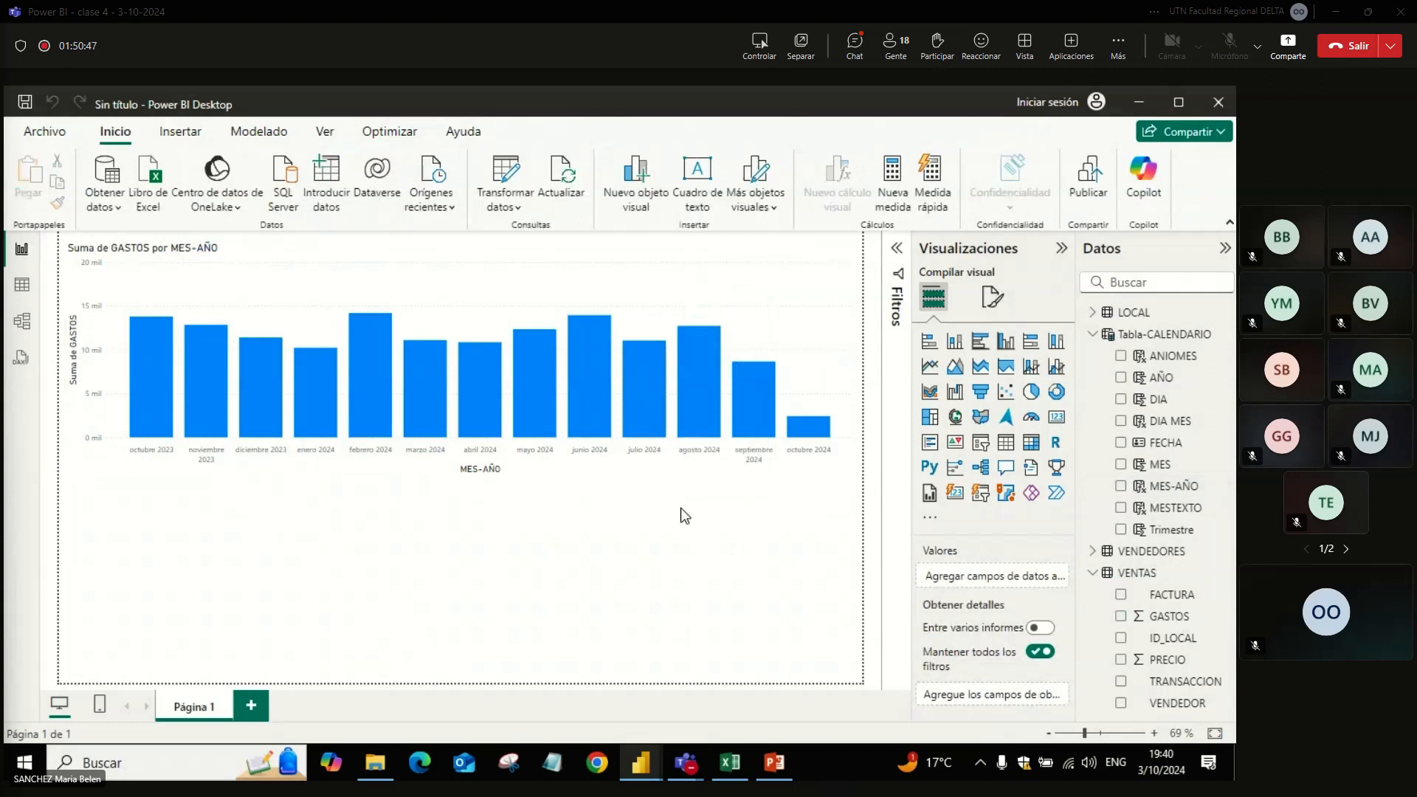
# Step: Shrink the Suma de GASTOS por MES-AÑO chart slightly in width and height
pyautogui.click(772, 338)
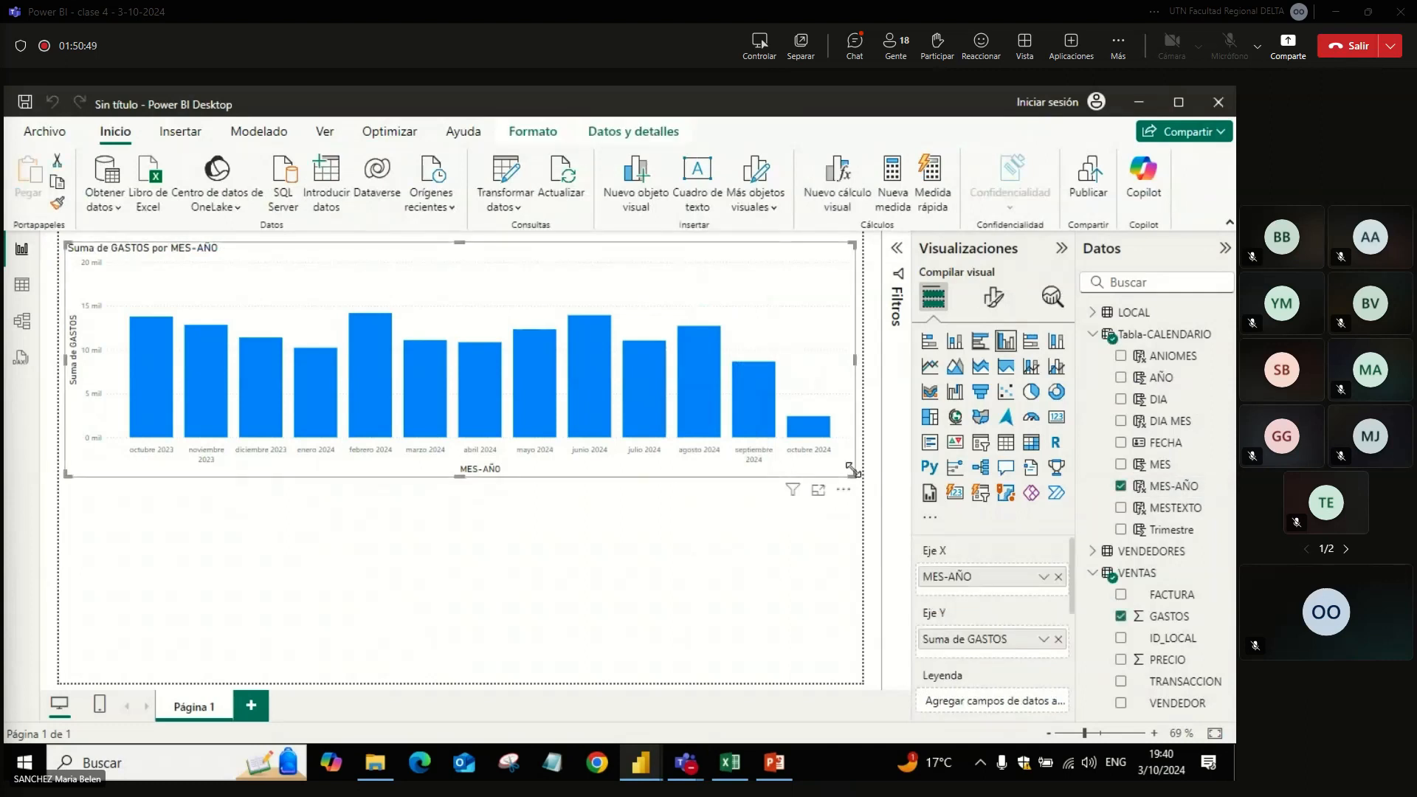
pyautogui.moveTo(855, 479); pyautogui.dragTo(831, 449)
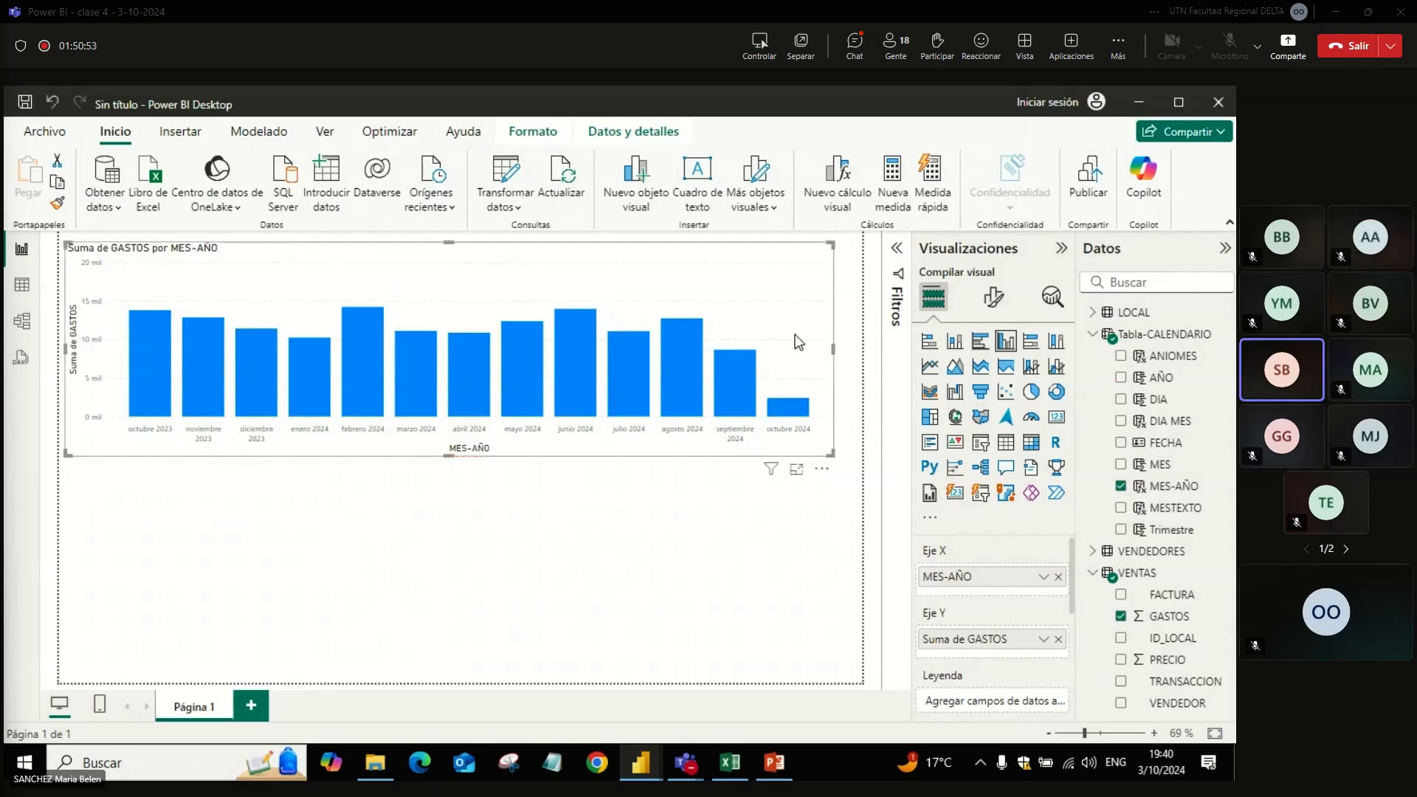
# Step: Create a pie chart of VENTAS GASTOS by Tabla-CALENDARIO MESTEXTO below the column chart, about half the page width
pyautogui.click(645, 576)
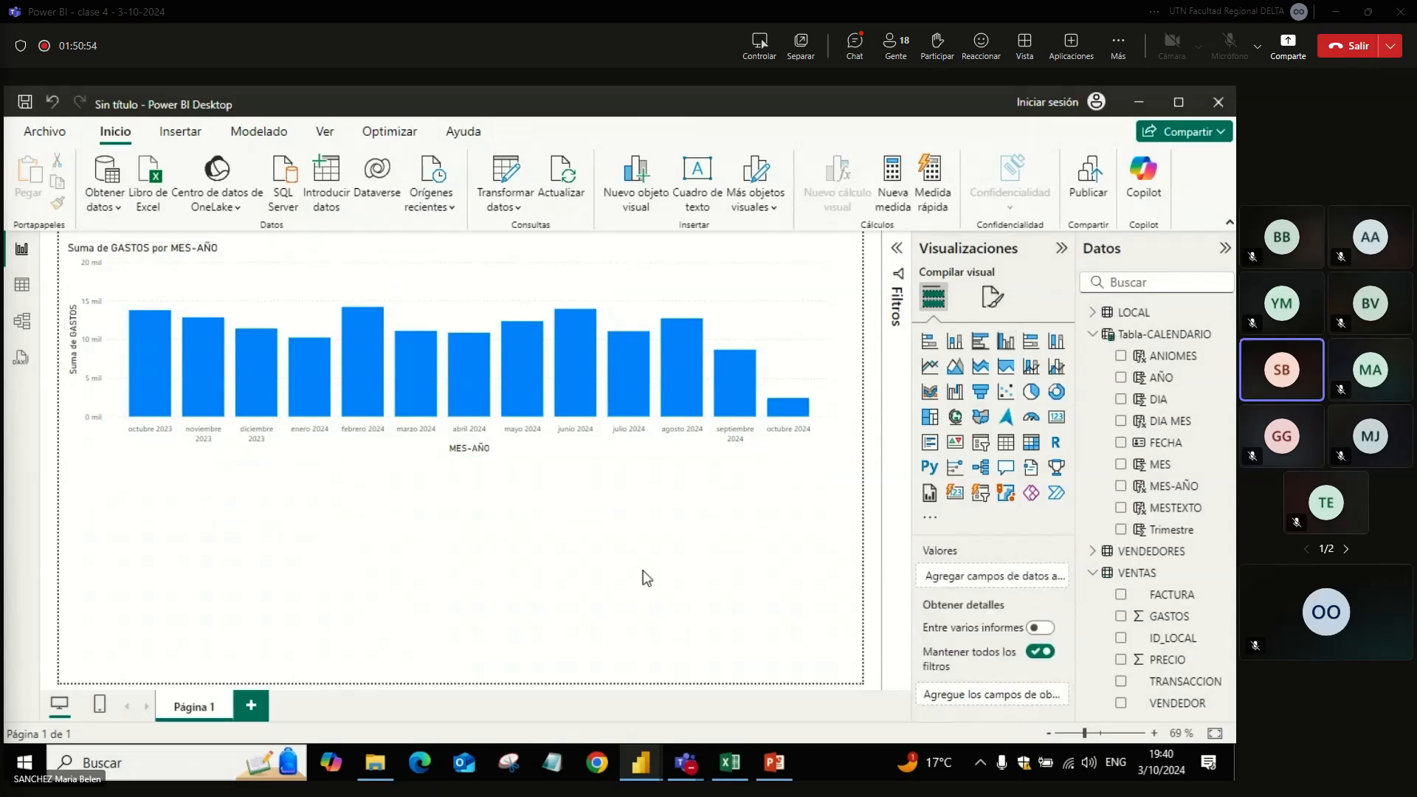
pyautogui.click(1032, 392)
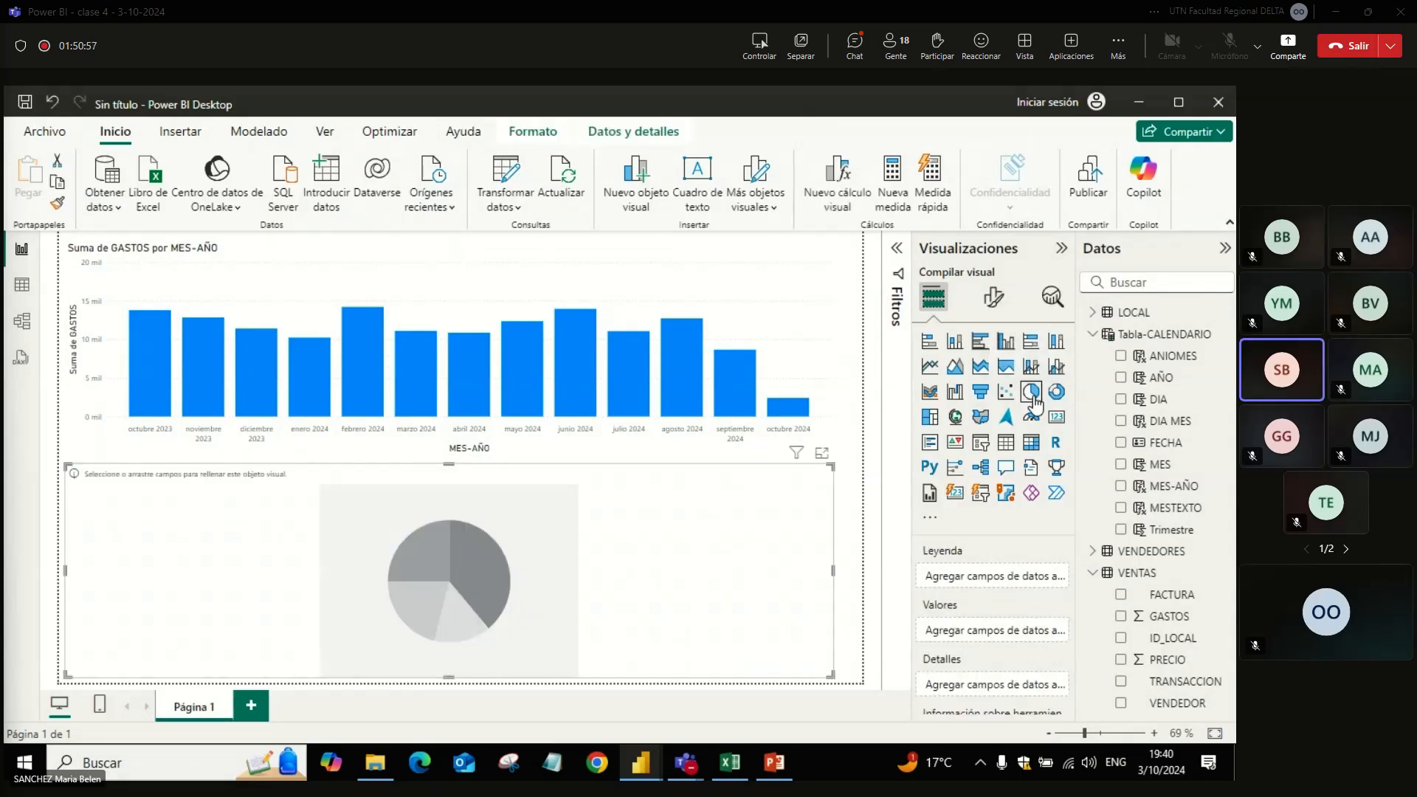
pyautogui.moveTo(828, 676); pyautogui.dragTo(418, 663)
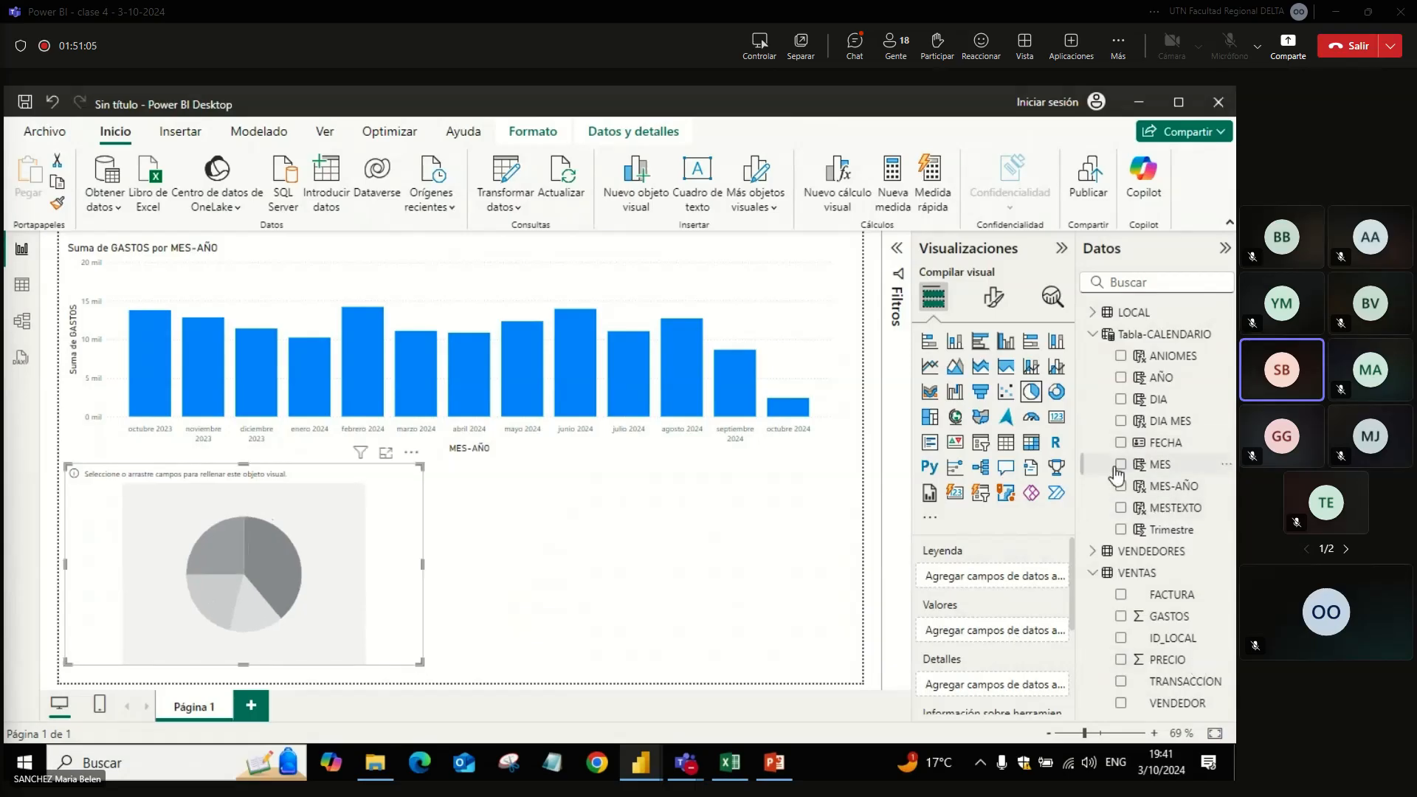
pyautogui.click(1122, 508)
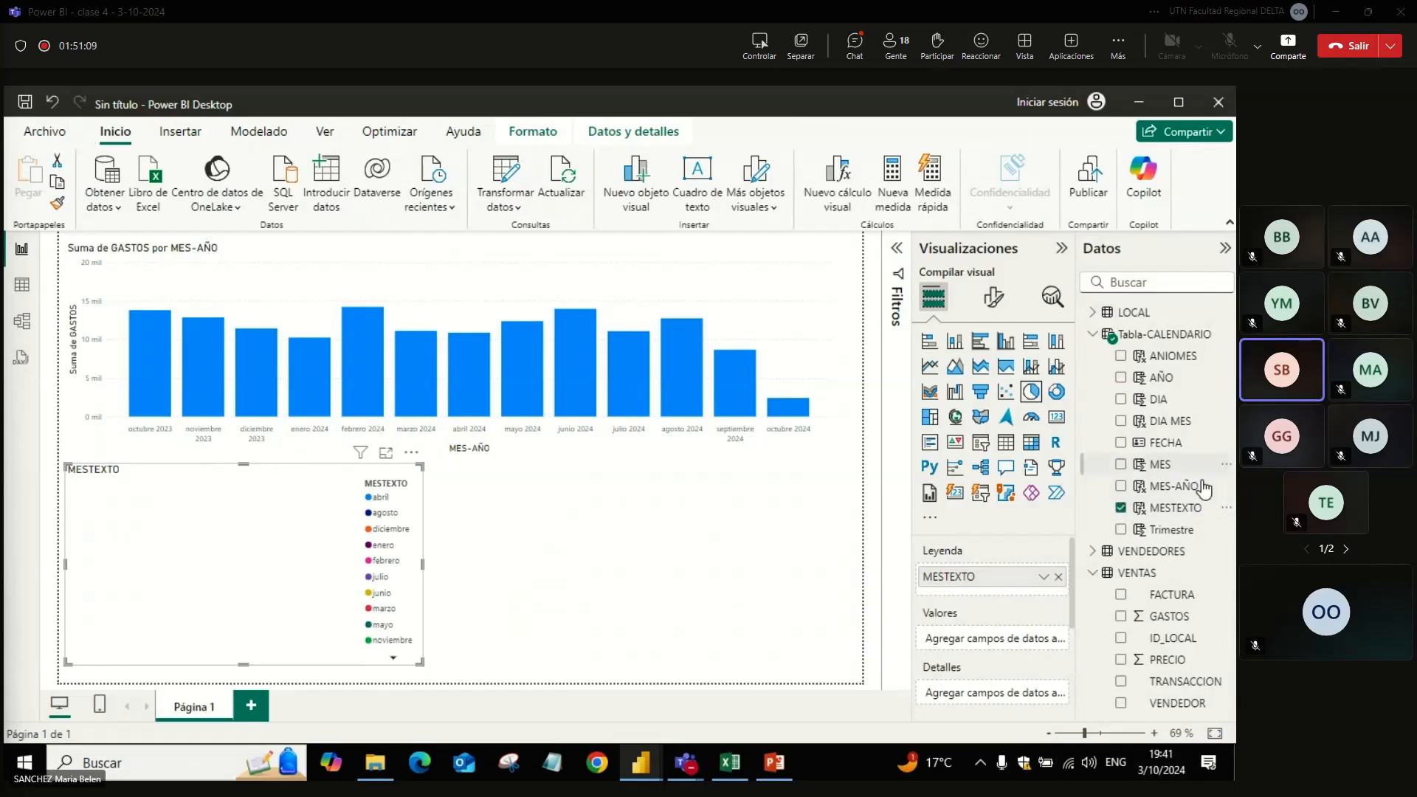
pyautogui.click(1123, 617)
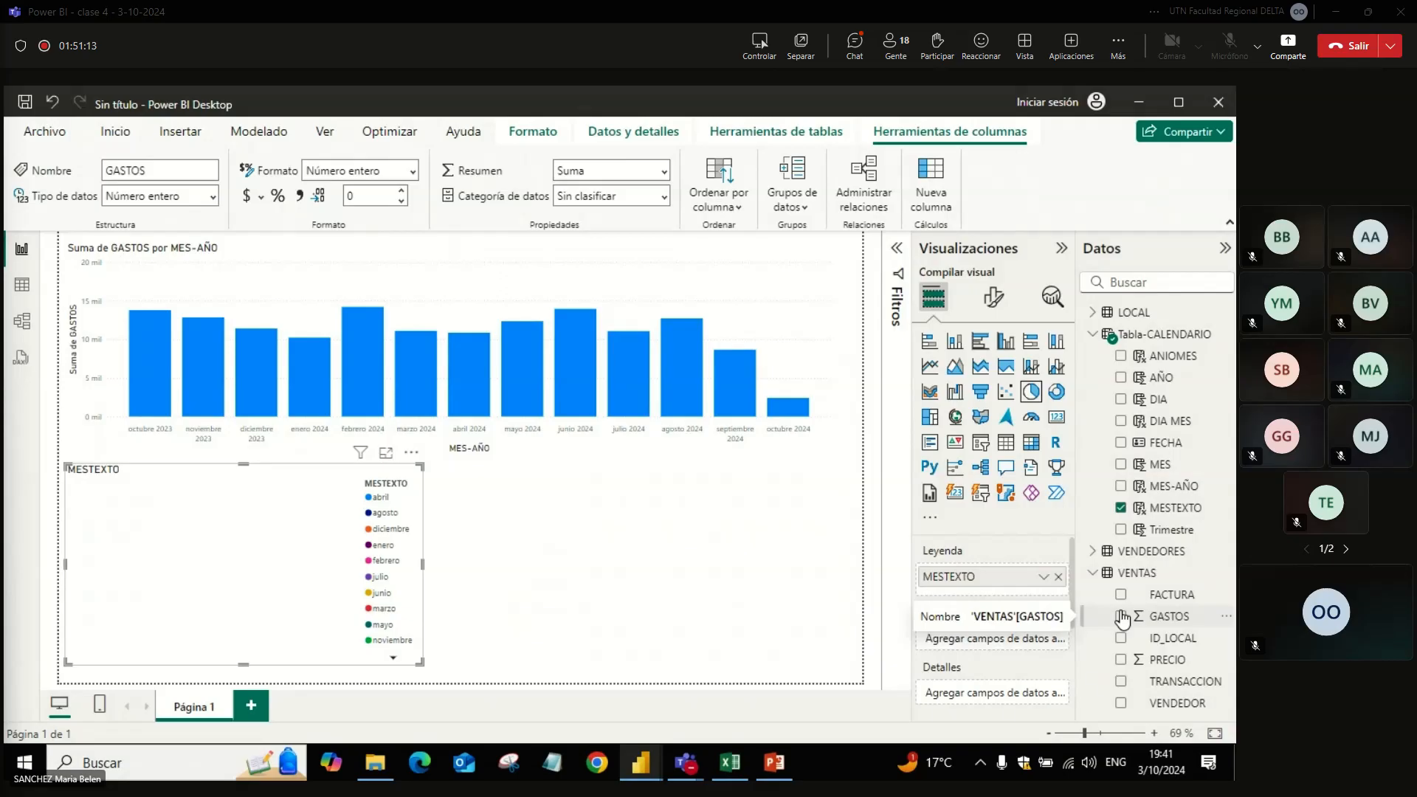
pyautogui.click(1122, 617)
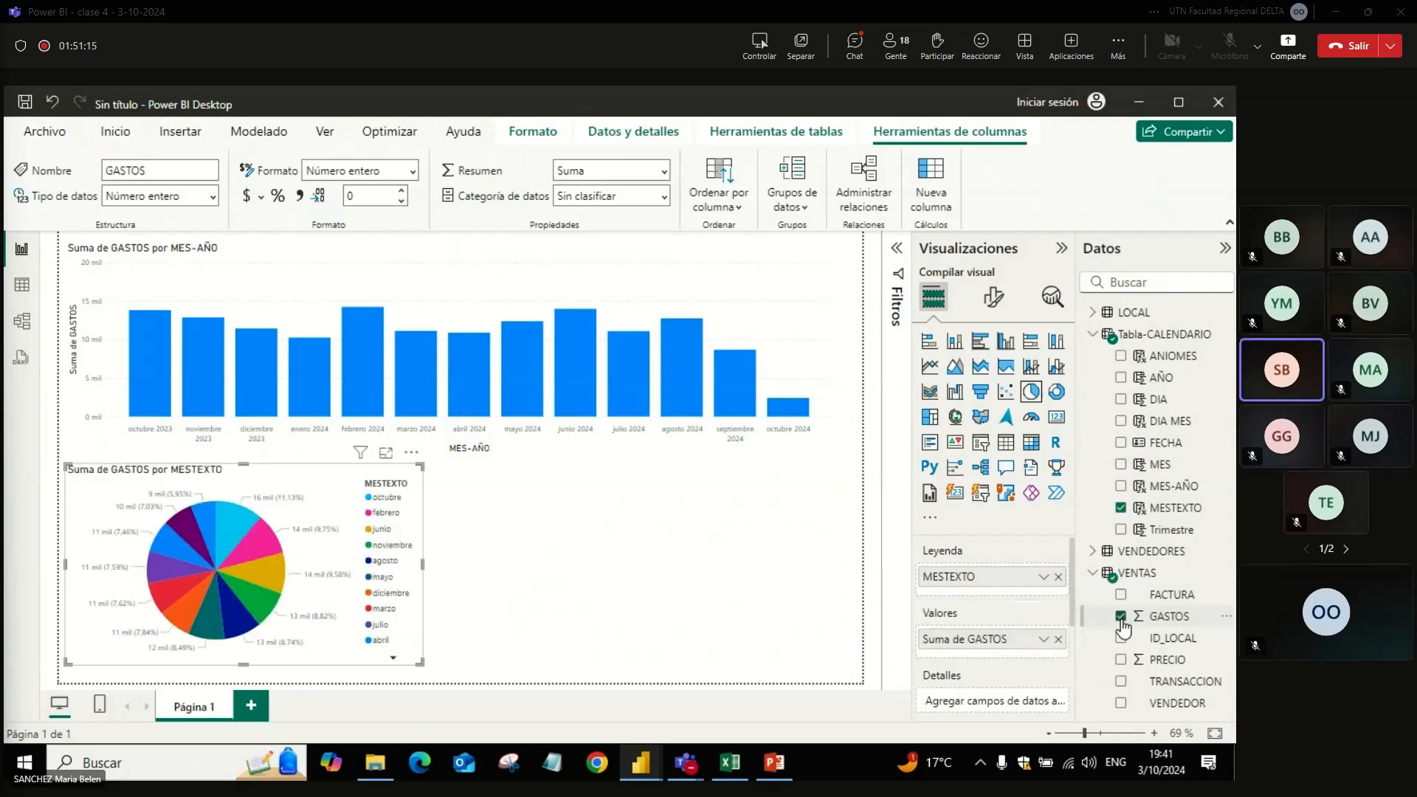
# Step: Enlarge the pie chart over most of the page and sort its axis by MESTEXTO in ascending order
pyautogui.moveTo(421, 465); pyautogui.dragTo(795, 158)
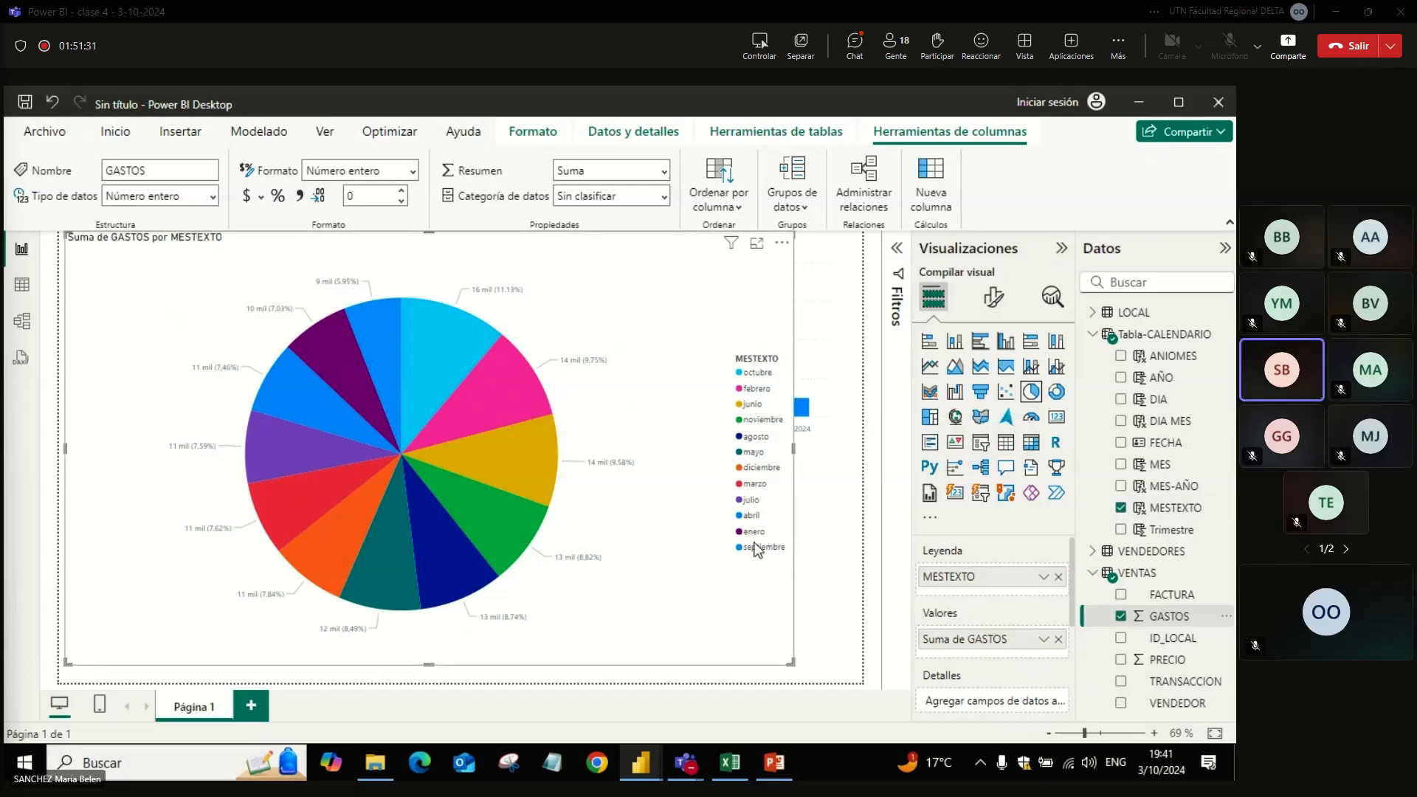
pyautogui.click(781, 251)
pyautogui.moveTo(839, 378)
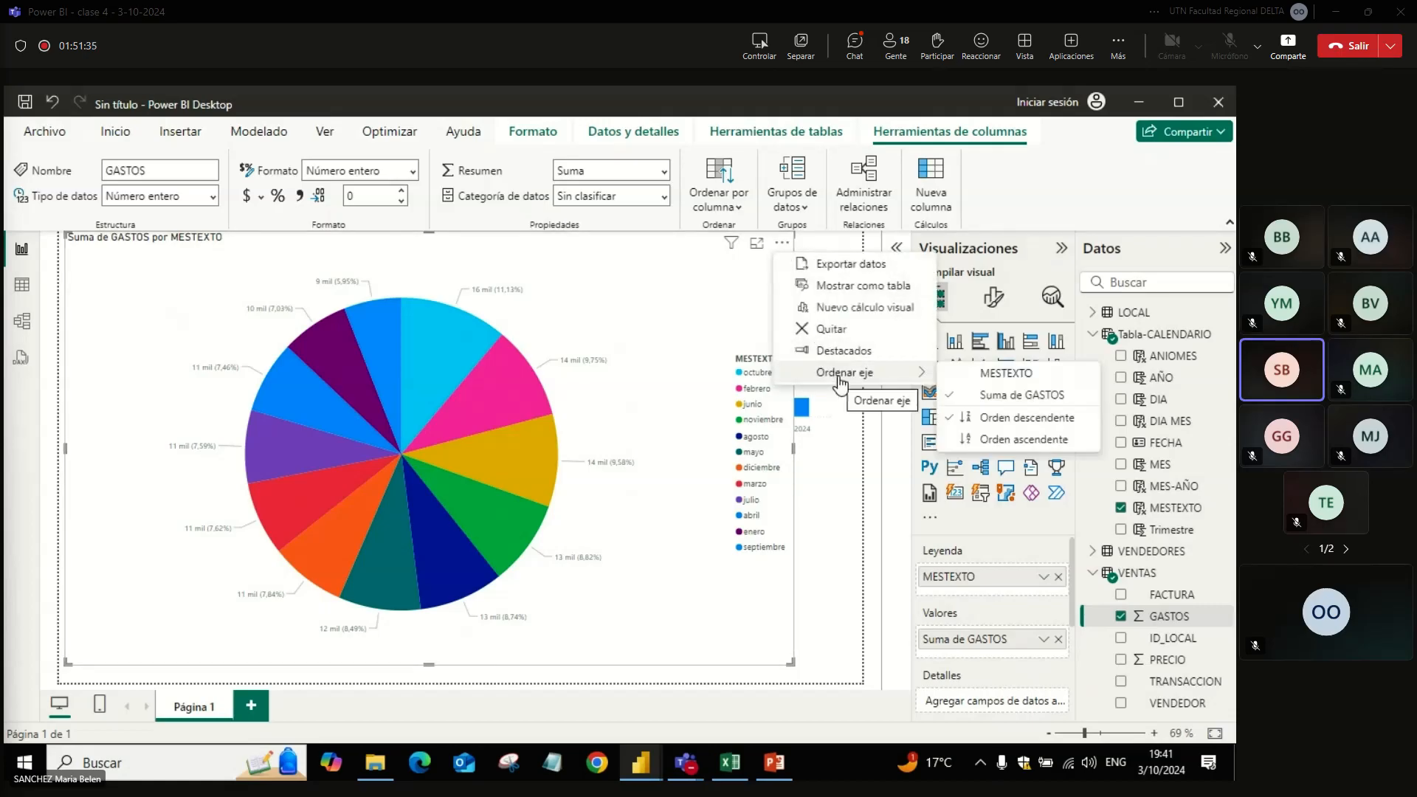
pyautogui.click(1022, 373)
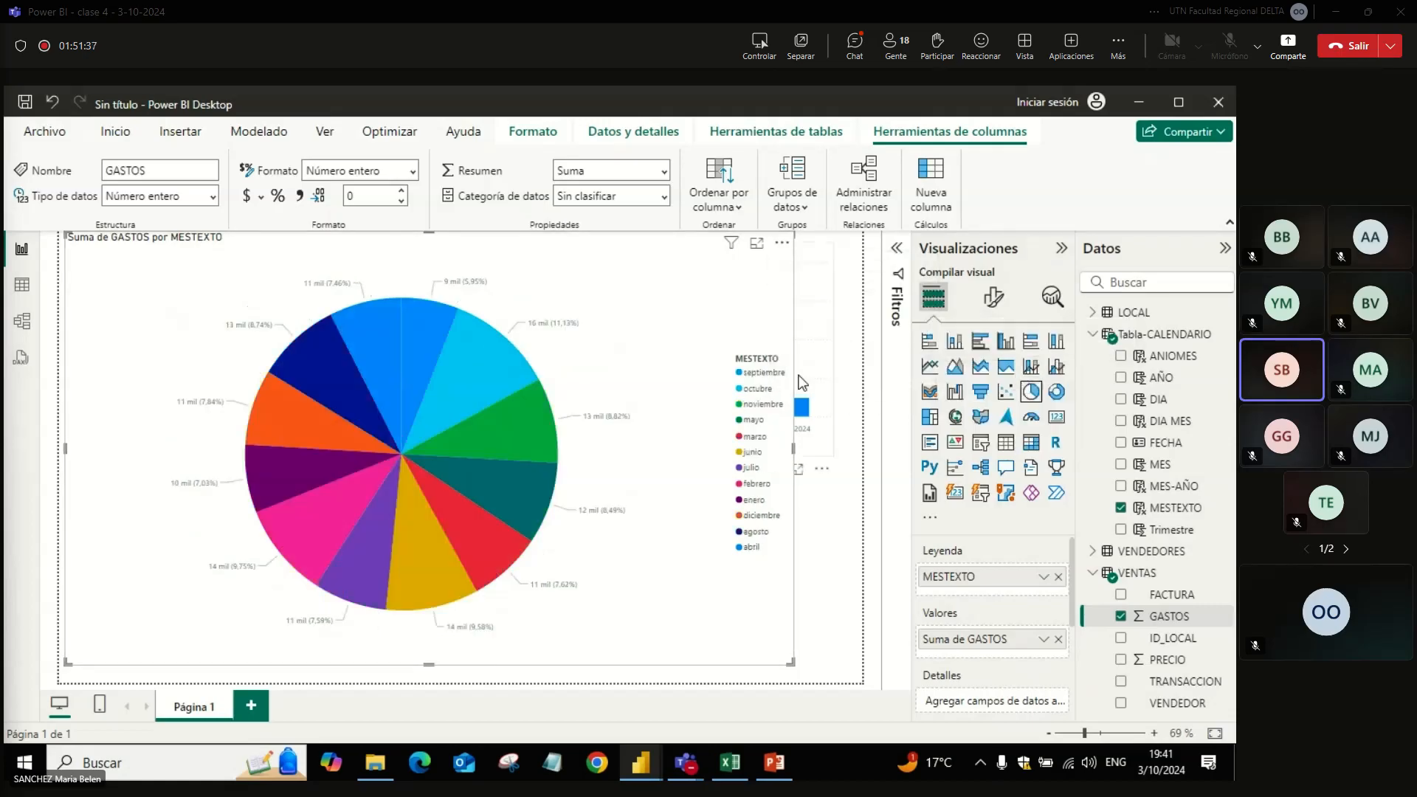
pyautogui.click(781, 243)
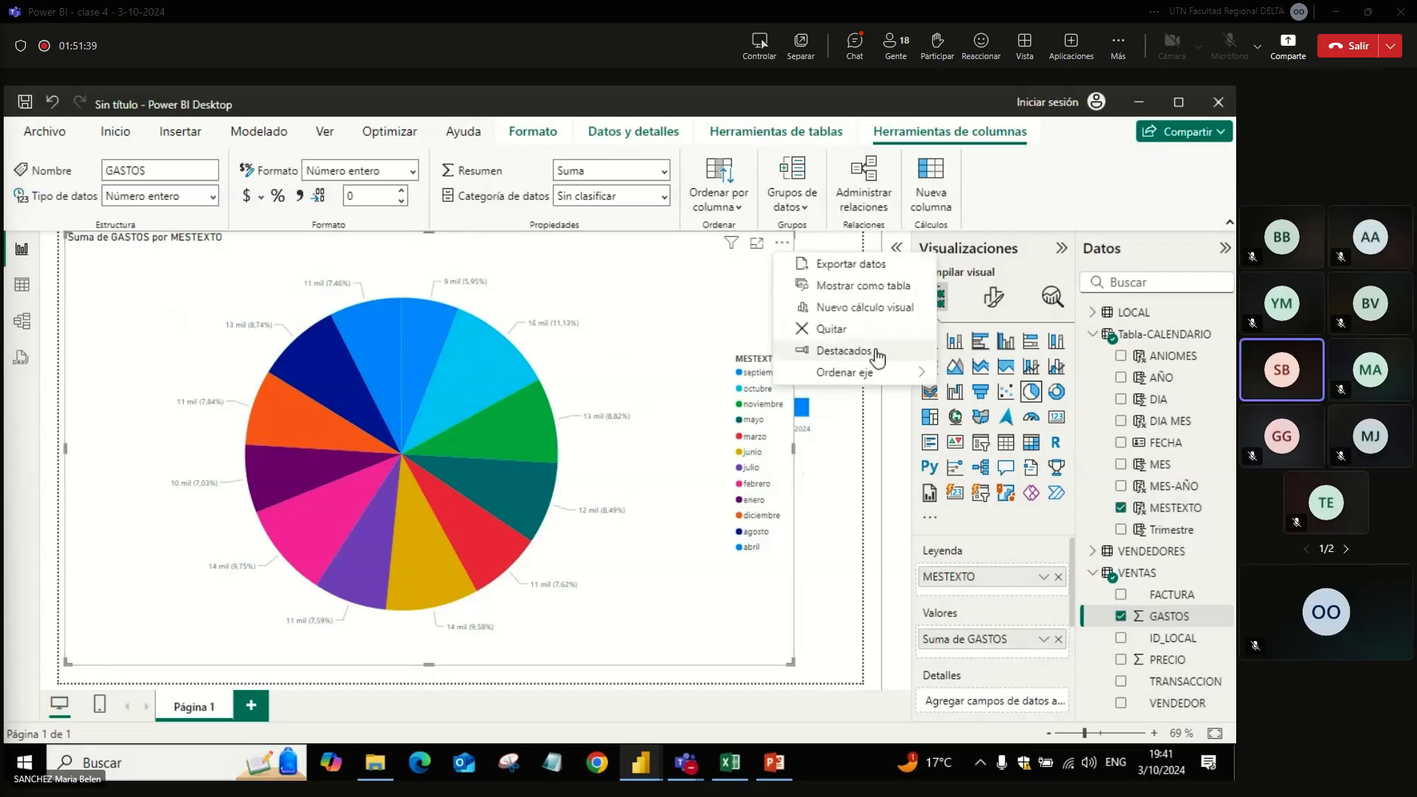
pyautogui.moveTo(892, 383)
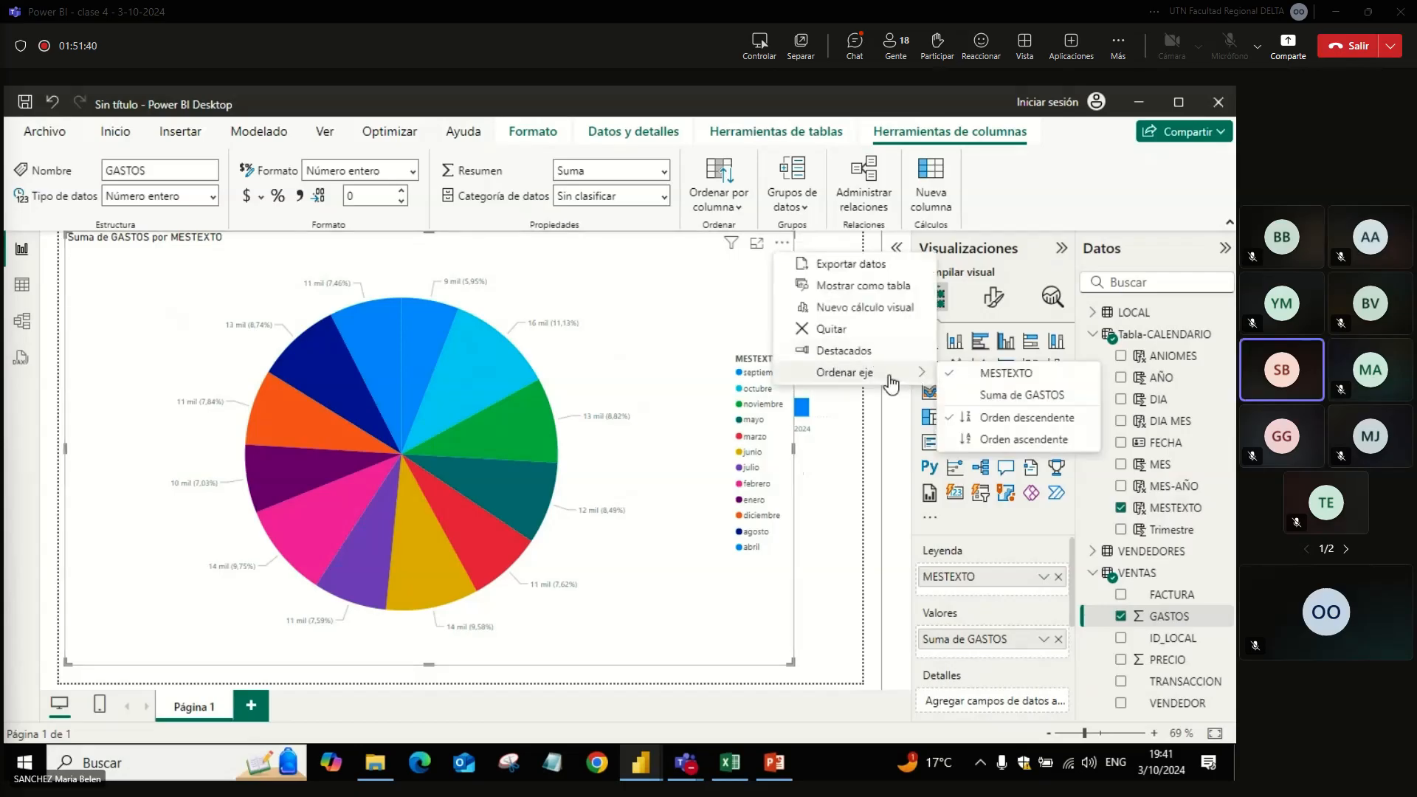
pyautogui.click(1000, 439)
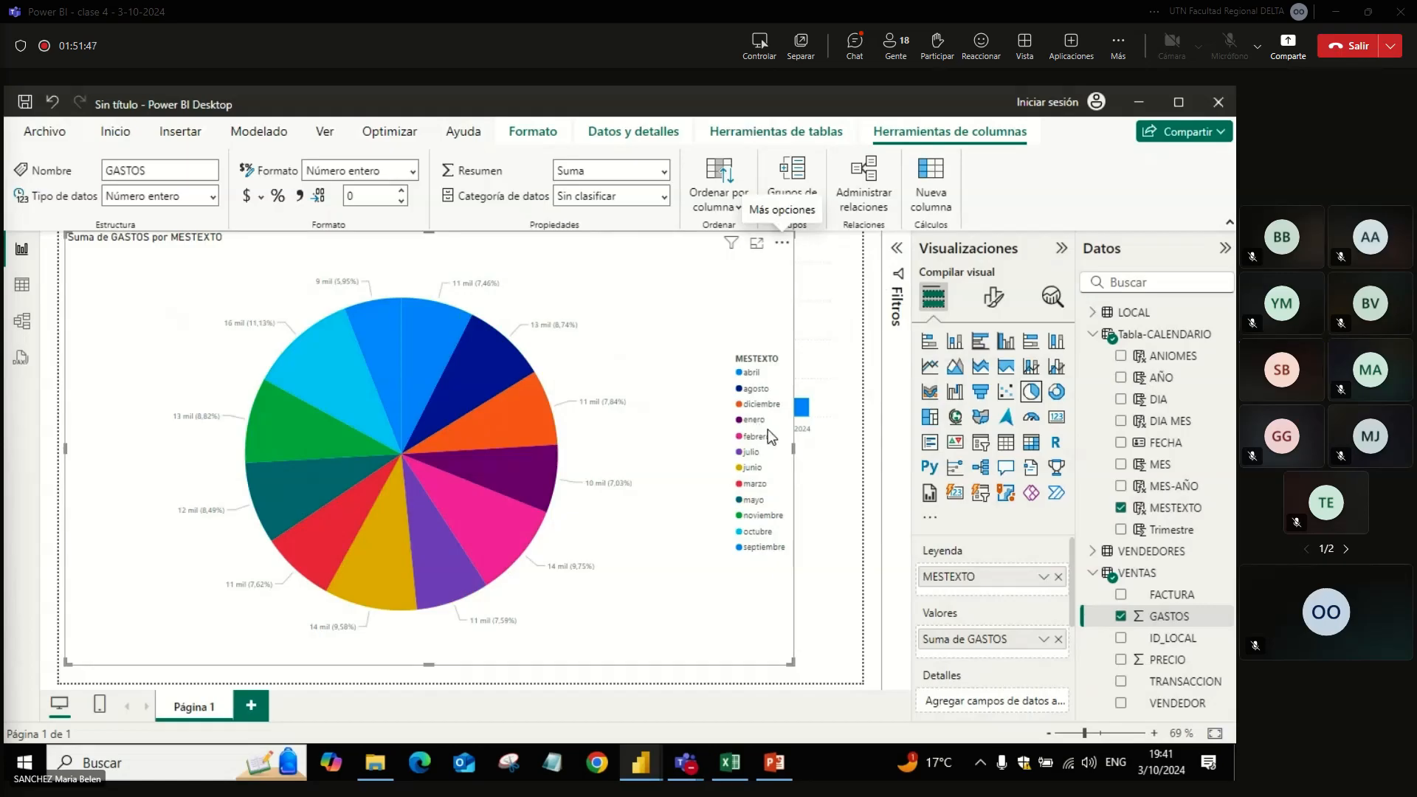
# Step: Set the MESTEXTO column of Tabla-CALENDARIO to sort by the MES column
pyautogui.click(1181, 509)
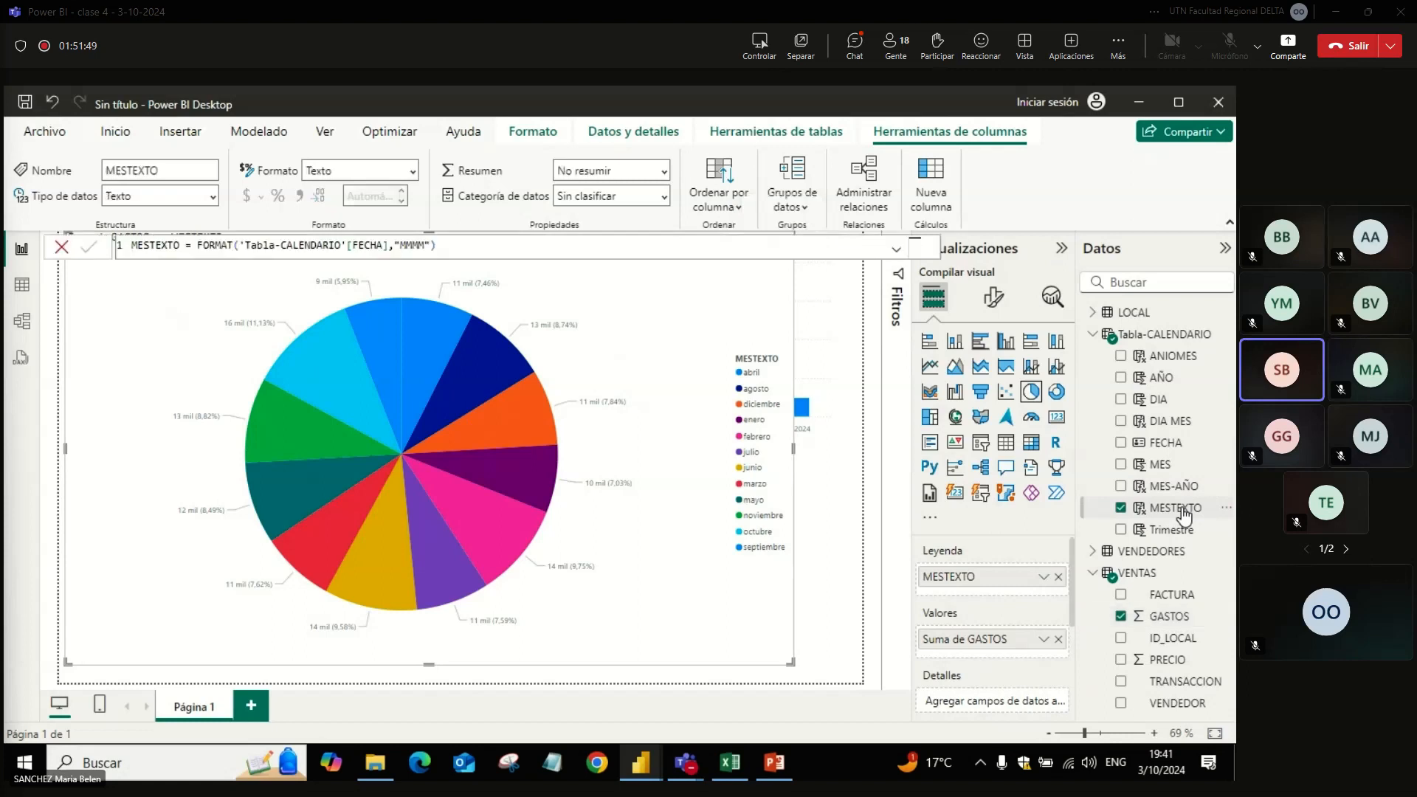
pyautogui.click(731, 201)
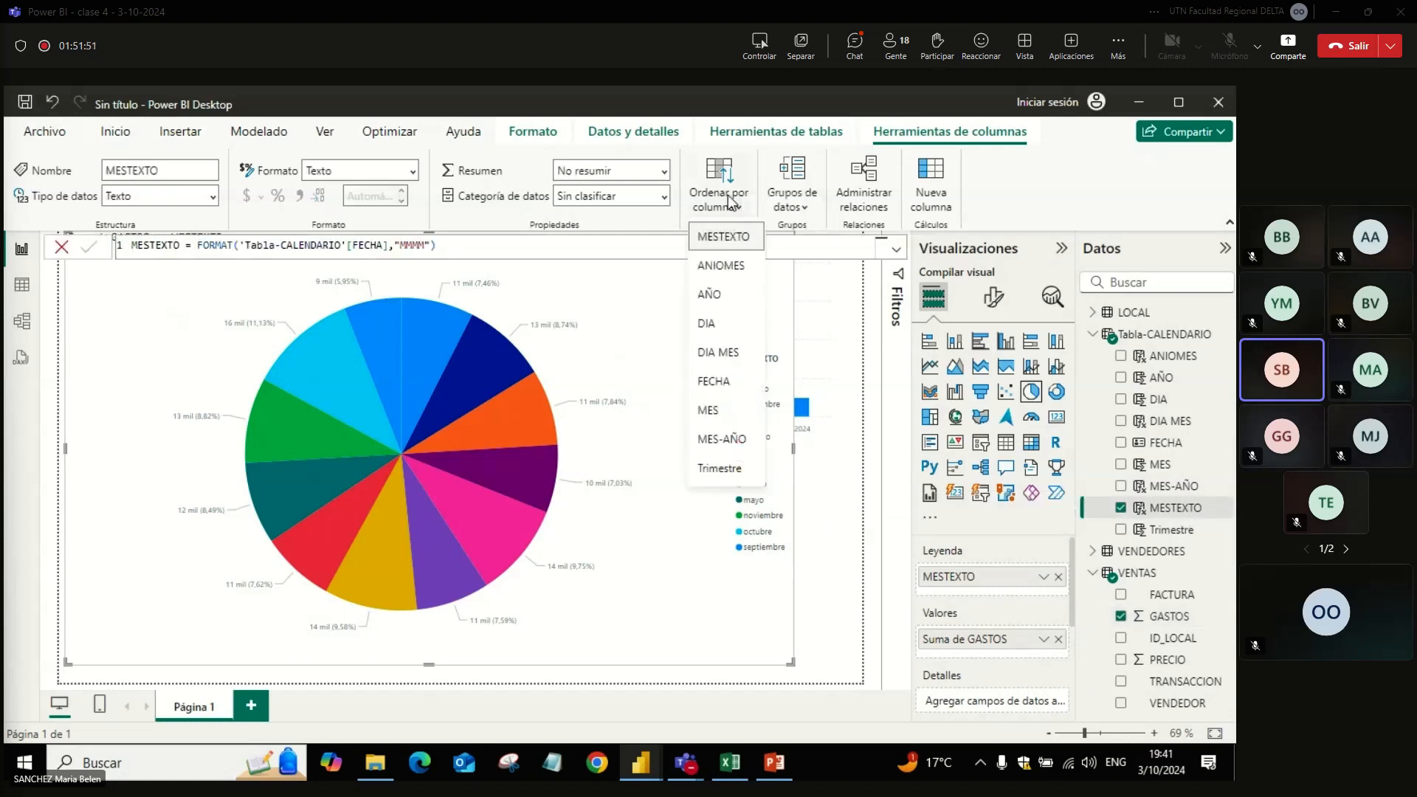
pyautogui.click(710, 410)
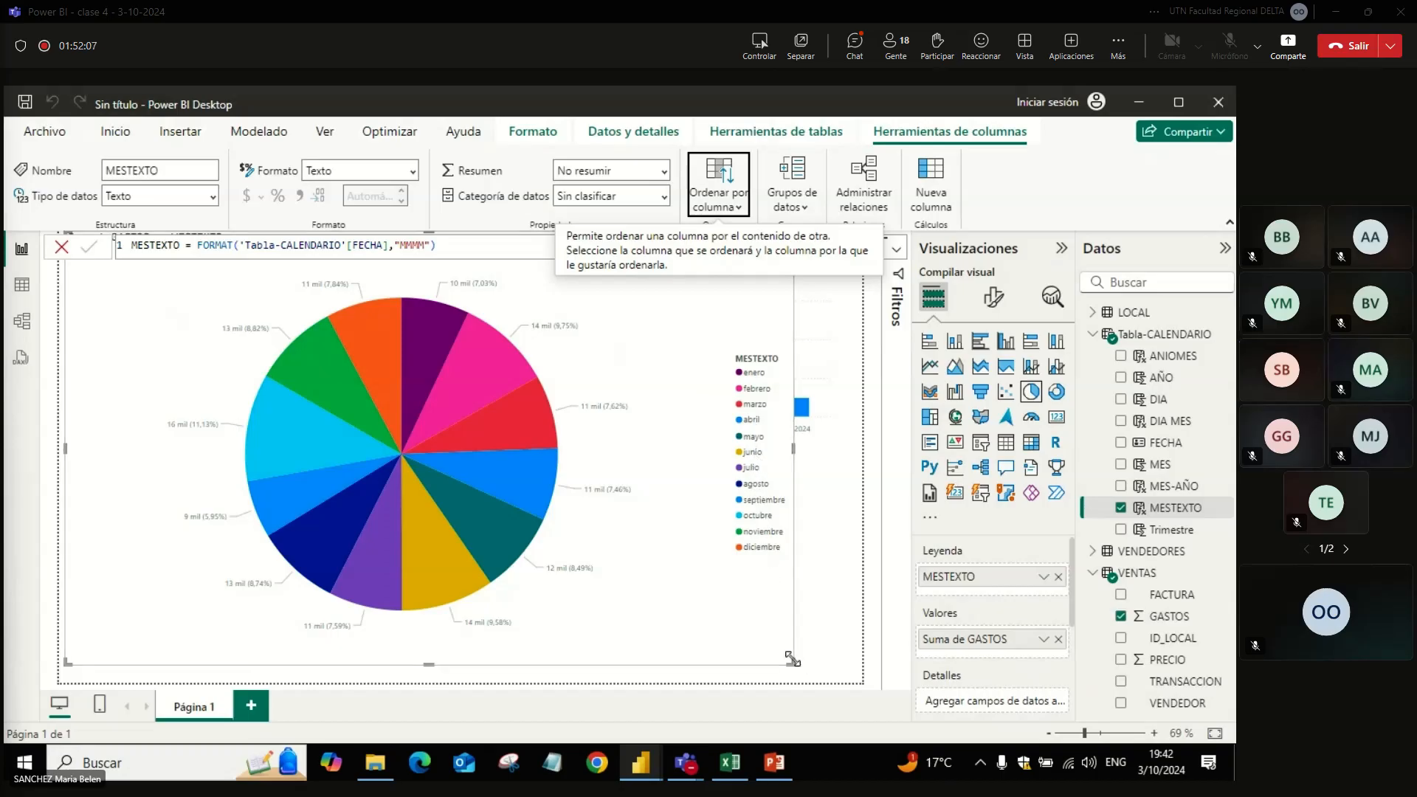
# Step: Shrink the pie chart to about half the page width and place it below the column chart
pyautogui.moveTo(792, 658); pyautogui.dragTo(472, 483)
pyautogui.moveTo(371, 460); pyautogui.dragTo(363, 665)
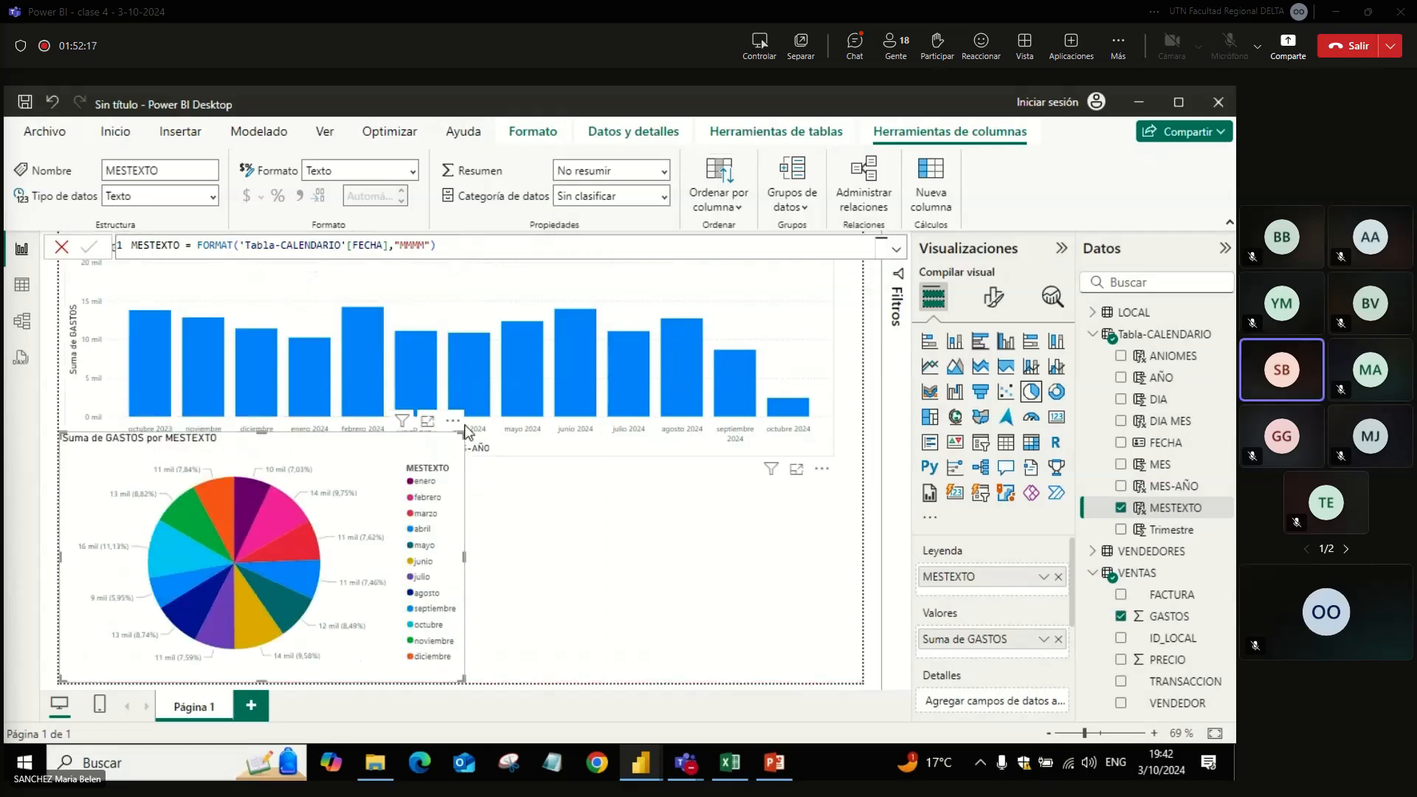
pyautogui.moveTo(463, 431); pyautogui.dragTo(459, 458)
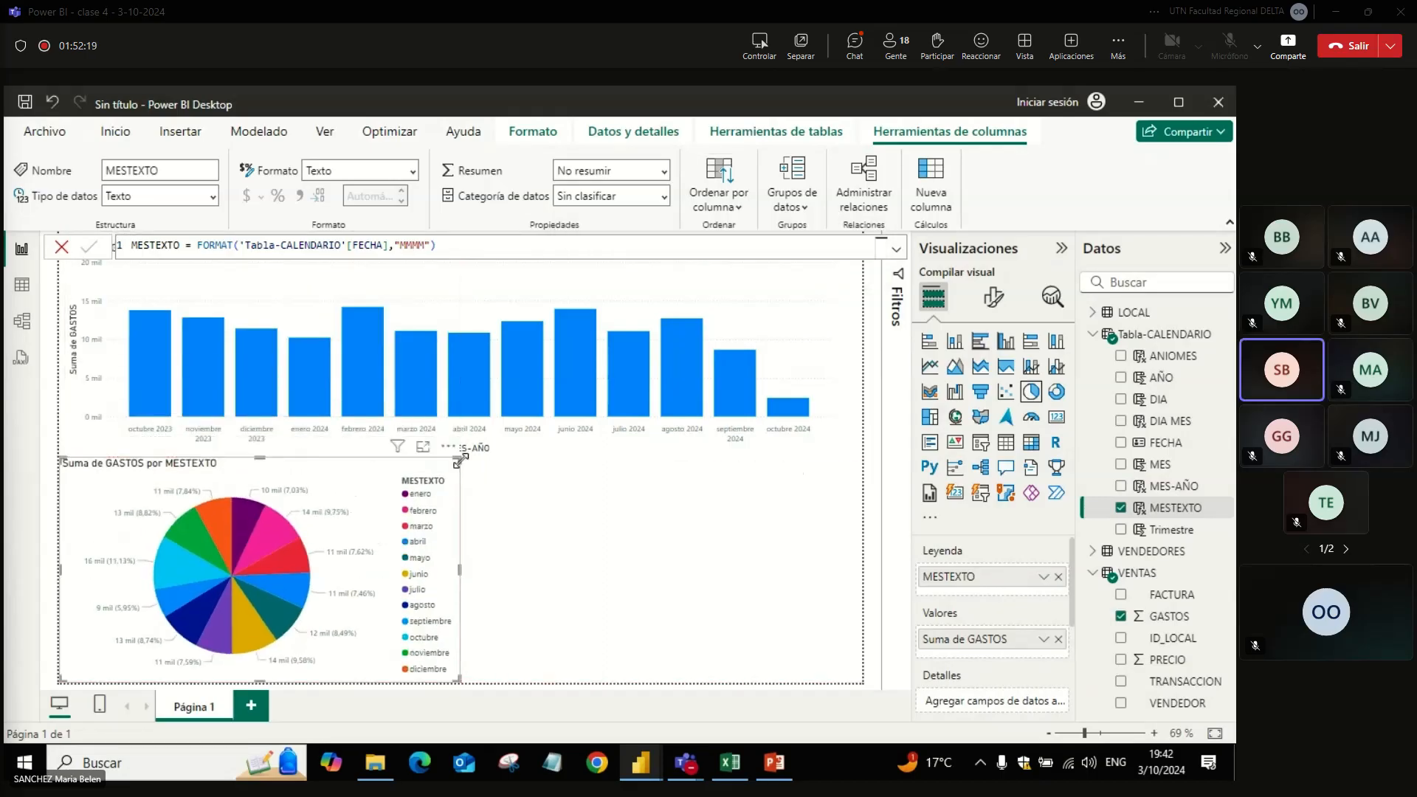
# Step: Create a doughnut chart of GASTOS beside the pie chart, with AÑO and Trimestre as legend levels
pyautogui.click(508, 502)
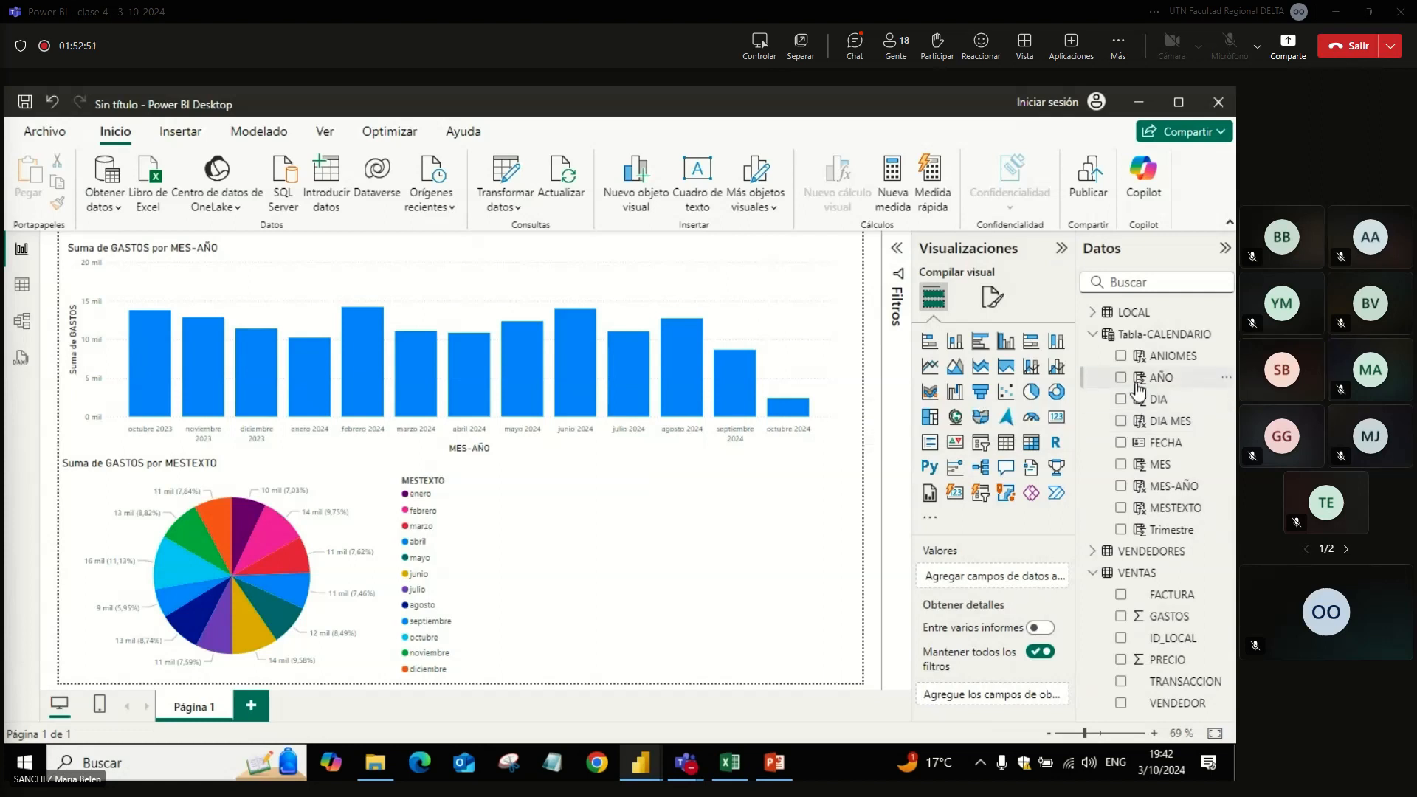
pyautogui.click(1056, 393)
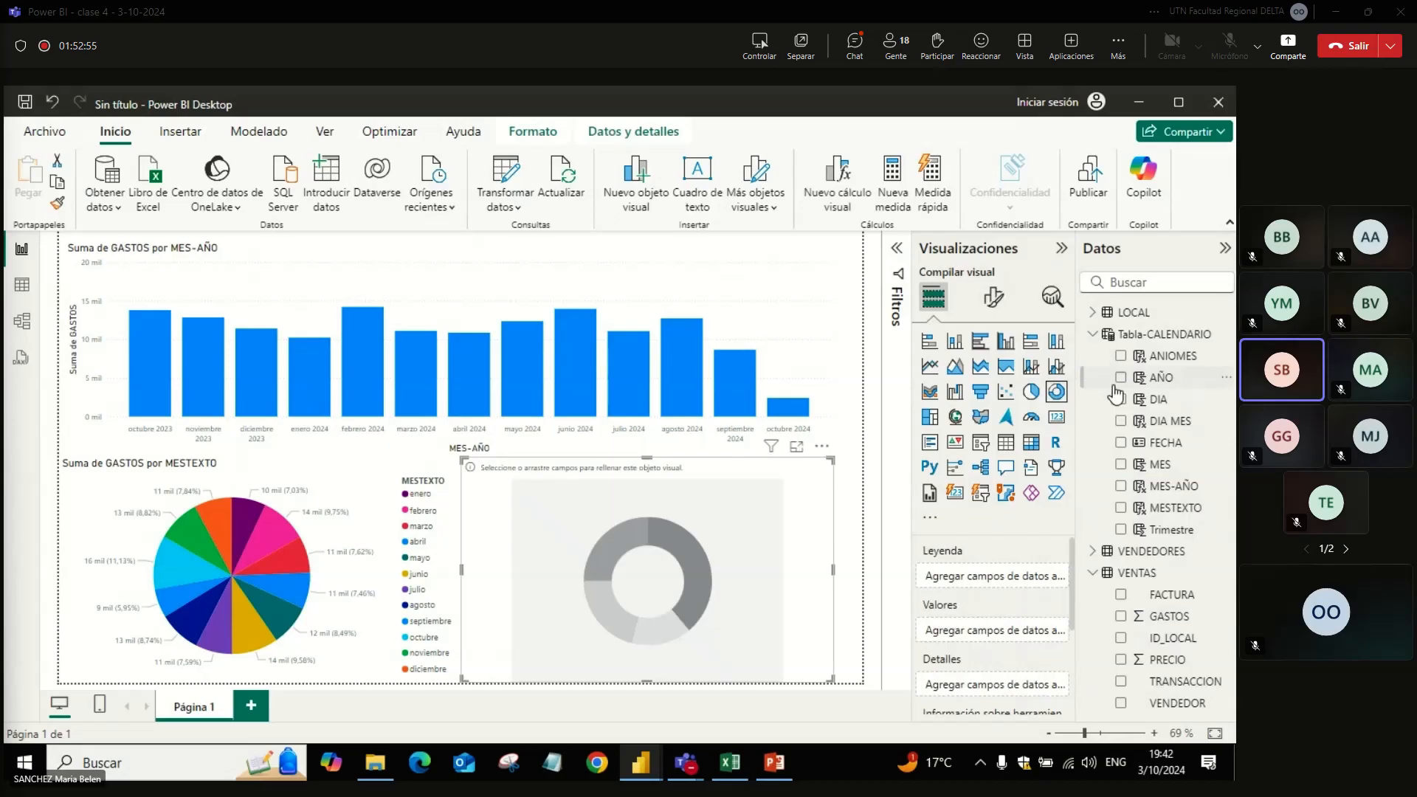
pyautogui.click(1121, 378)
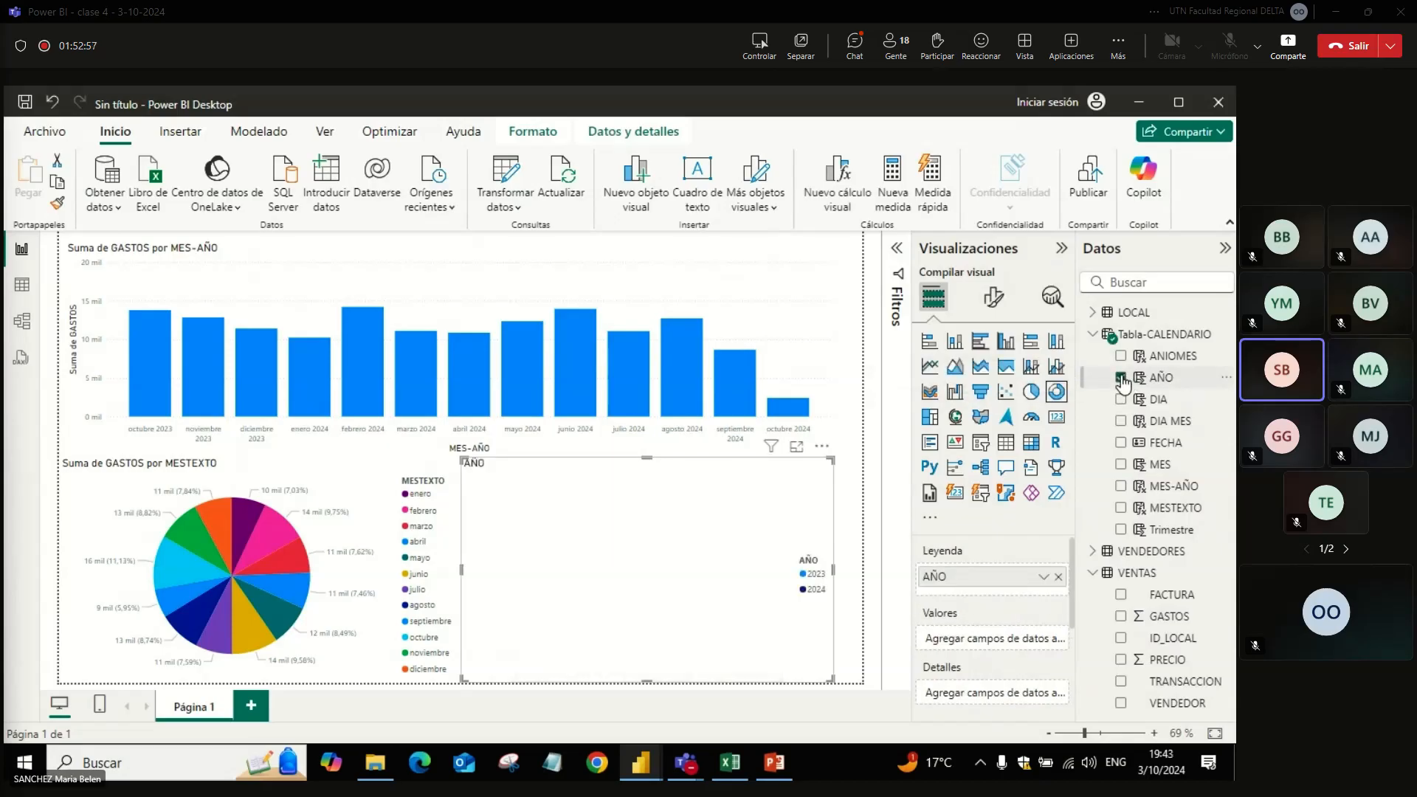
pyautogui.click(1122, 616)
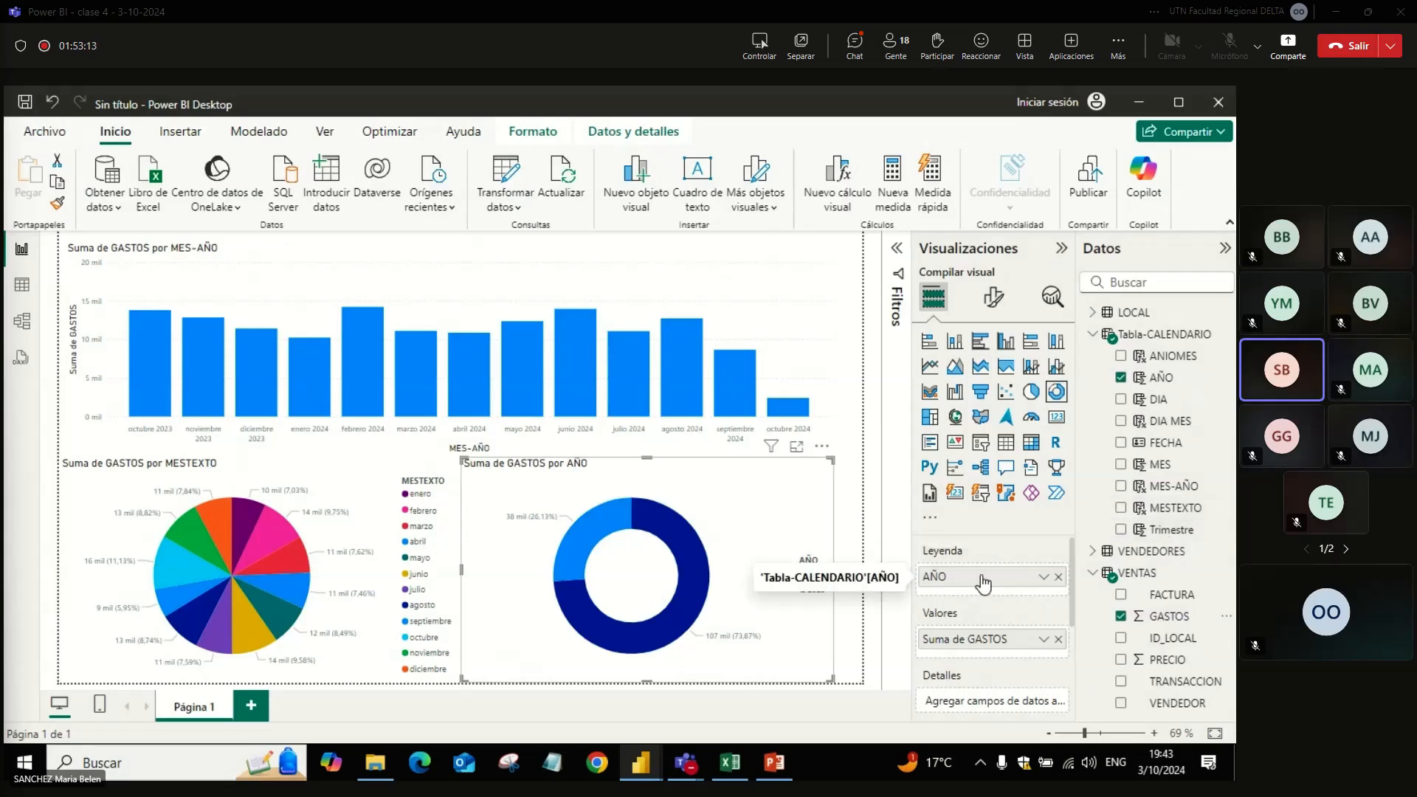
pyautogui.moveTo(1167, 531); pyautogui.dragTo(1047, 605)
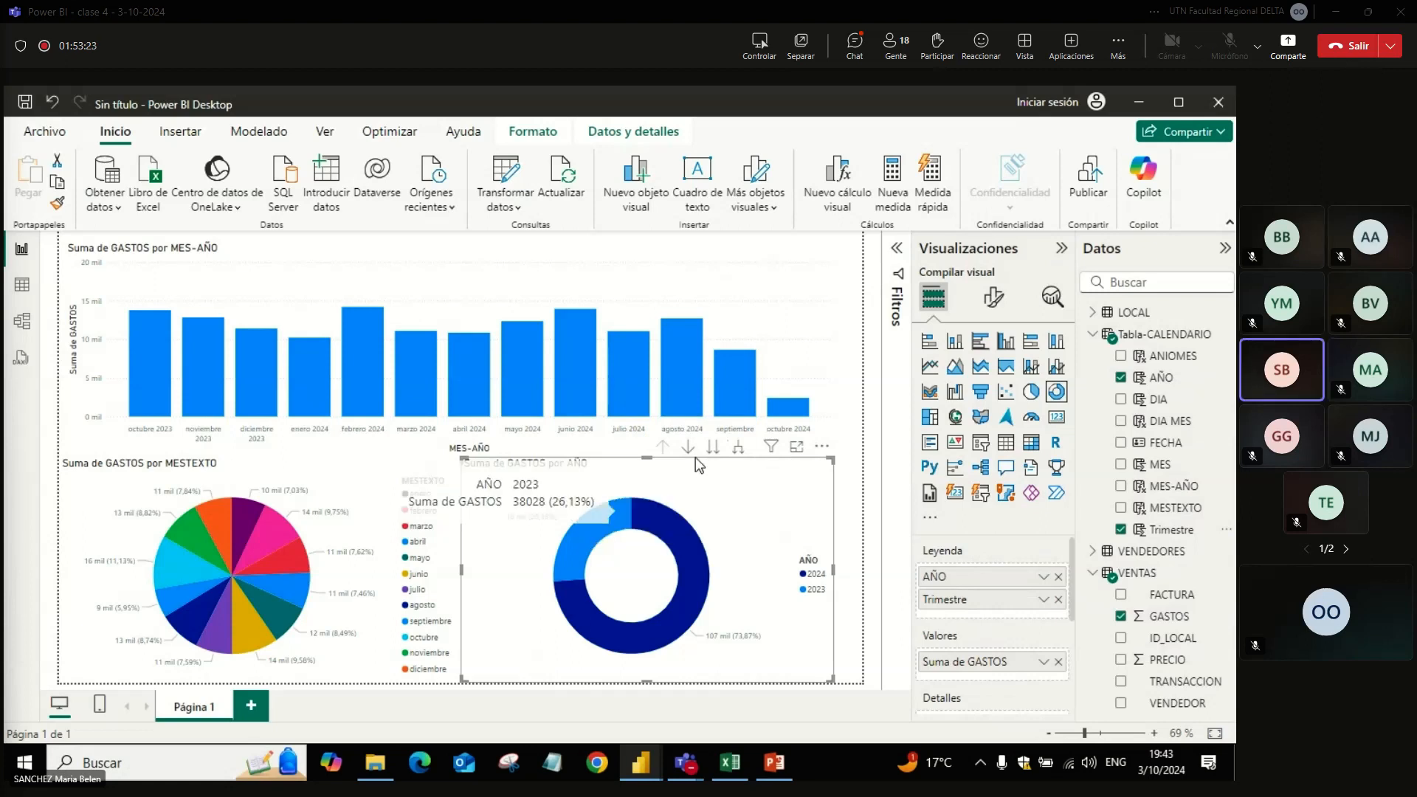
# Step: Enlarge the doughnut chart, turn on drill-down, and view the Trimestre breakdown of 2023 and of 2024, returning to the AÑO level each time
pyautogui.moveTo(462, 458); pyautogui.dragTo(67, 235)
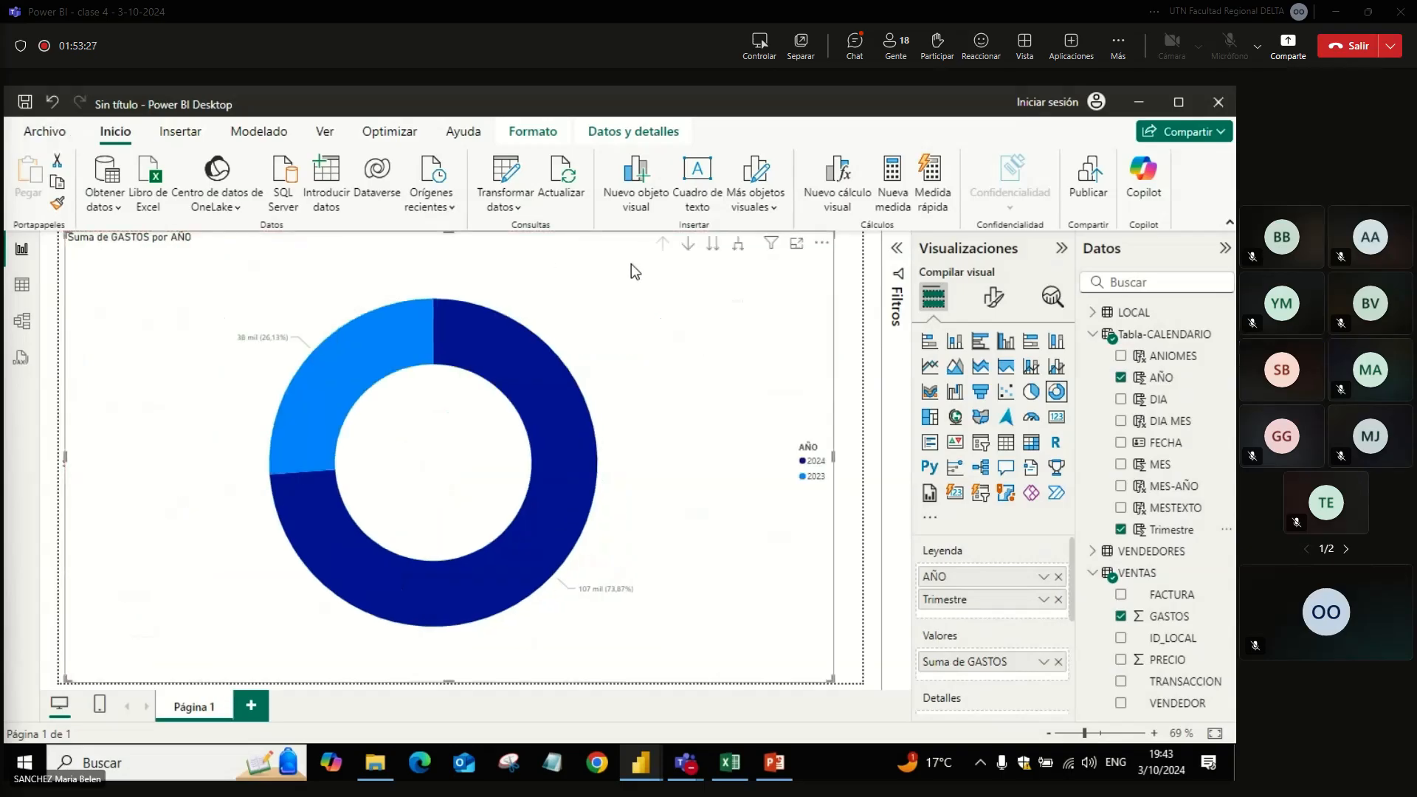
pyautogui.click(688, 247)
pyautogui.moveTo(360, 386)
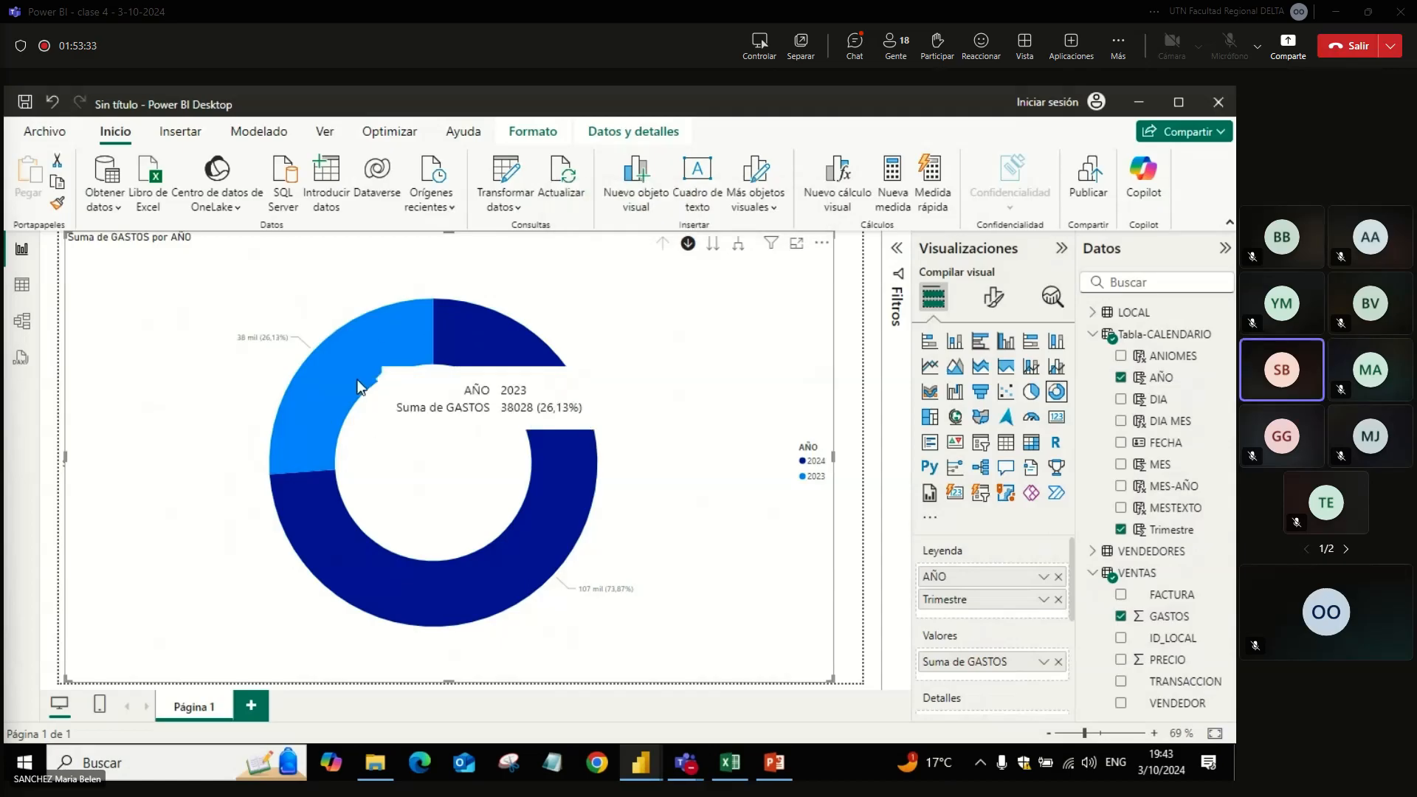
pyautogui.click(359, 386)
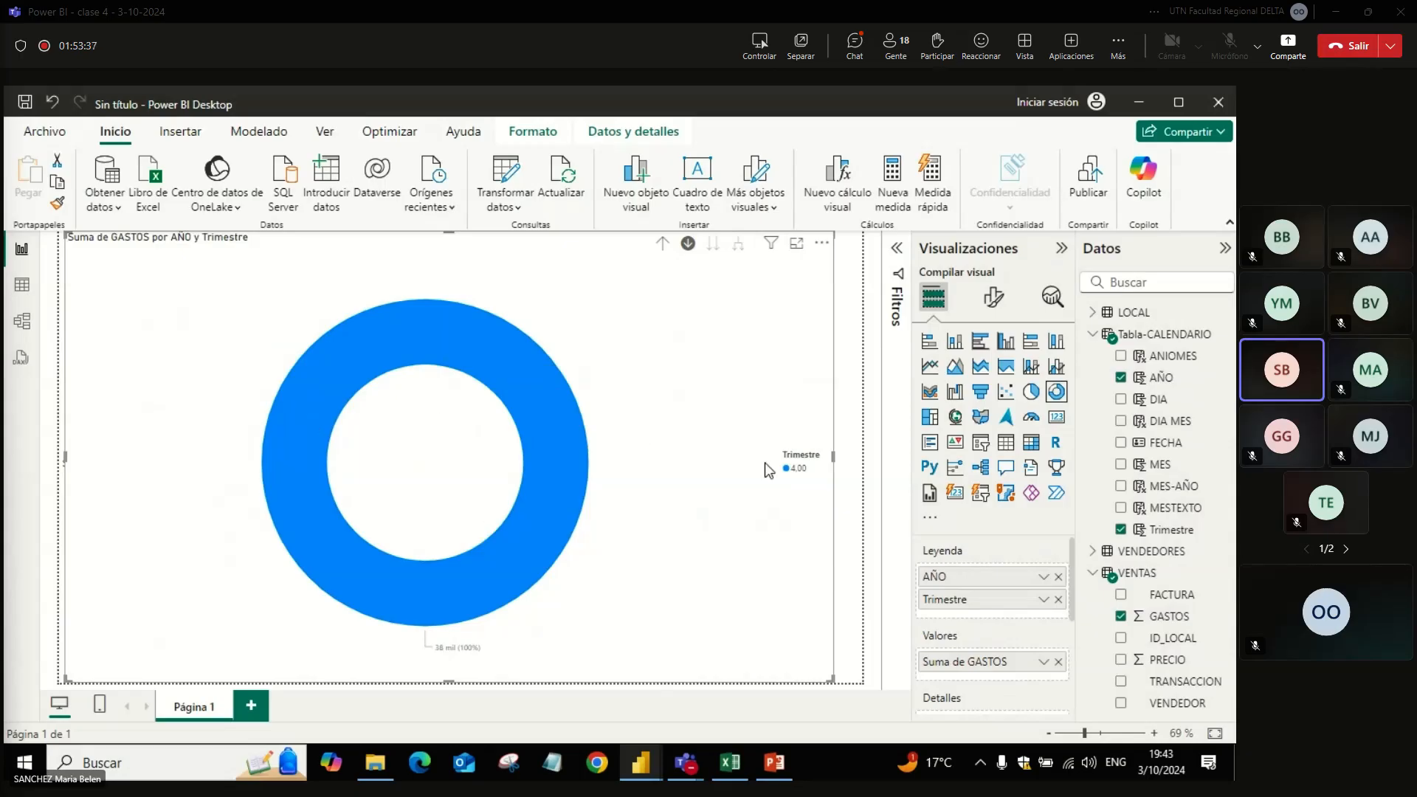
pyautogui.click(661, 243)
pyautogui.click(547, 457)
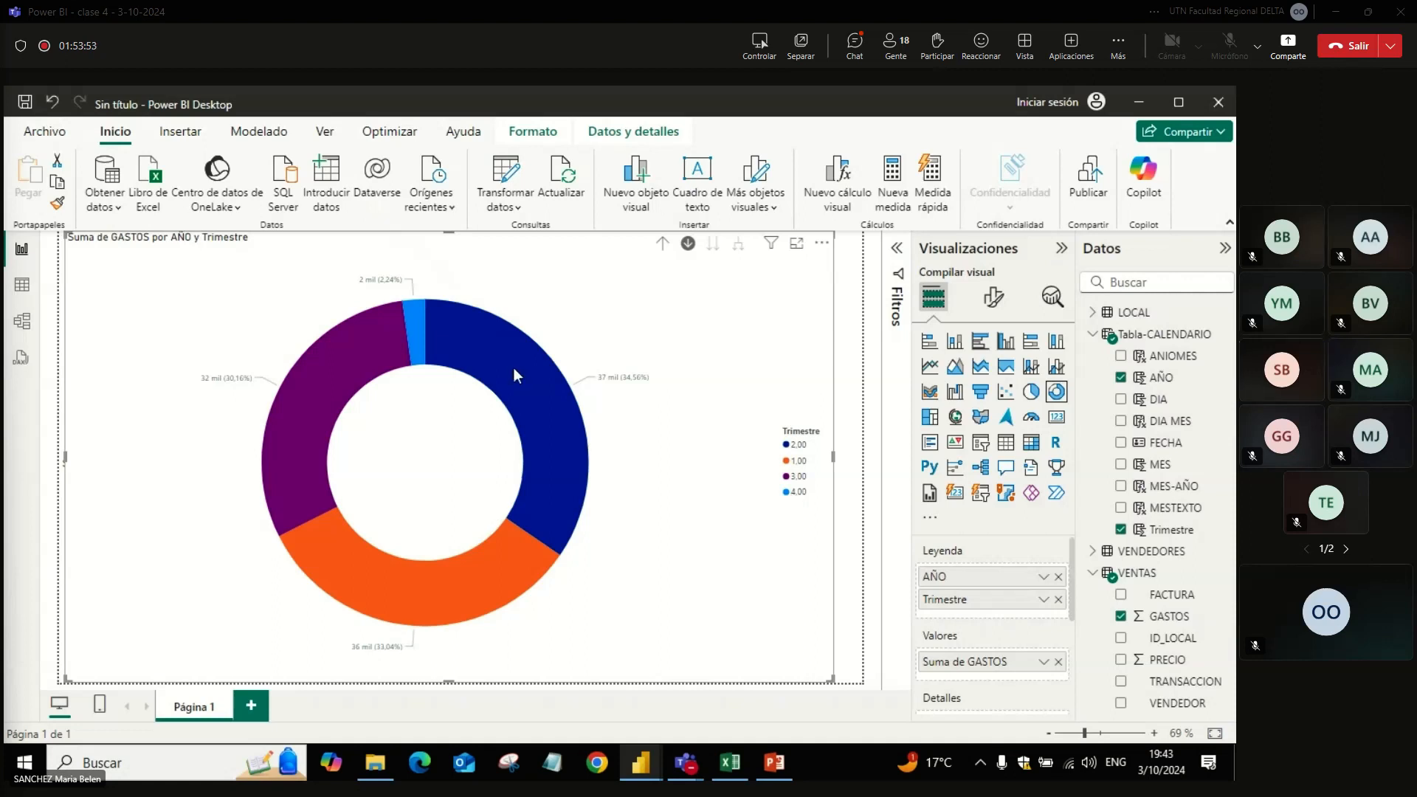
pyautogui.click(663, 246)
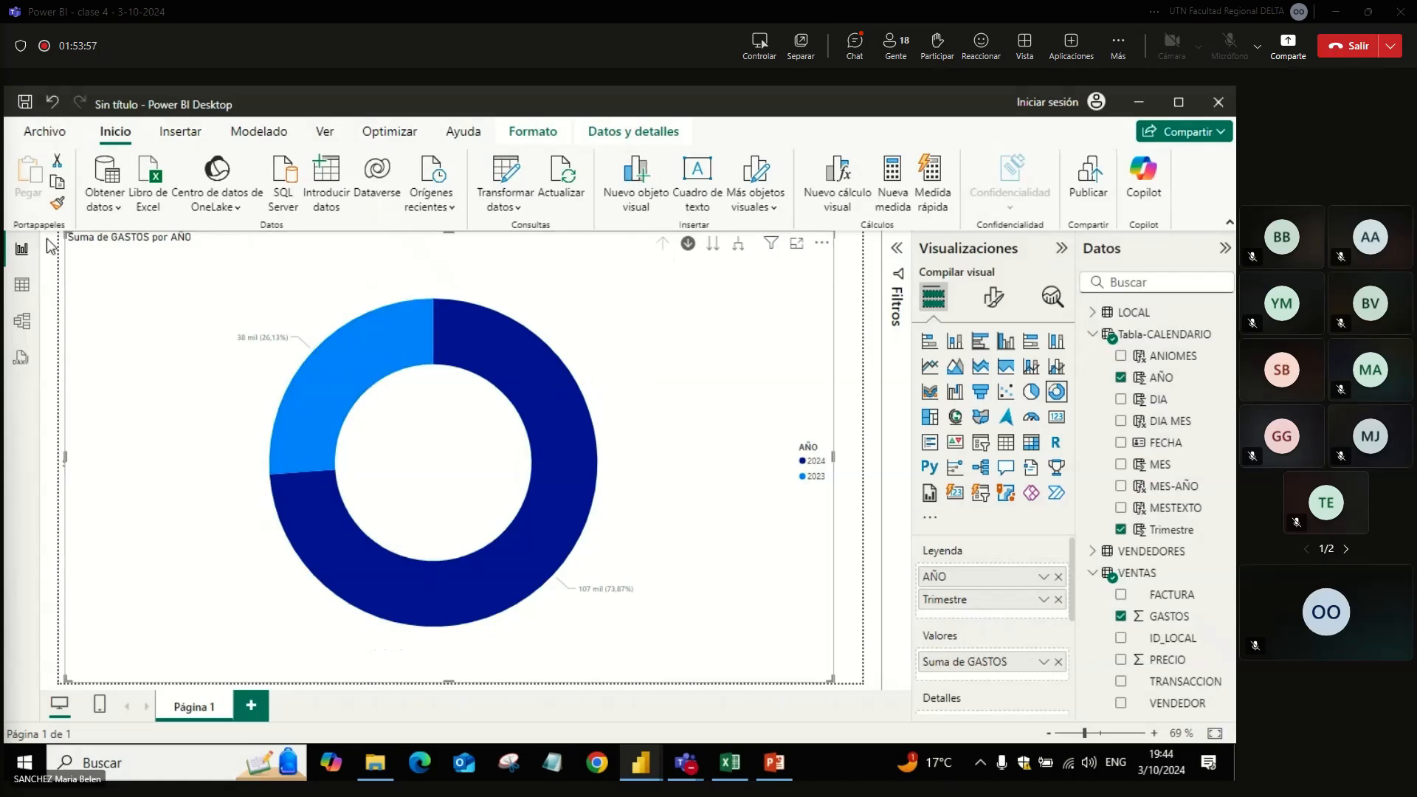
# Step: Shrink the doughnut chart and place it beside the pie chart, below the column chart
pyautogui.moveTo(80, 235); pyautogui.dragTo(478, 473)
pyautogui.moveTo(590, 491); pyautogui.dragTo(603, 493)
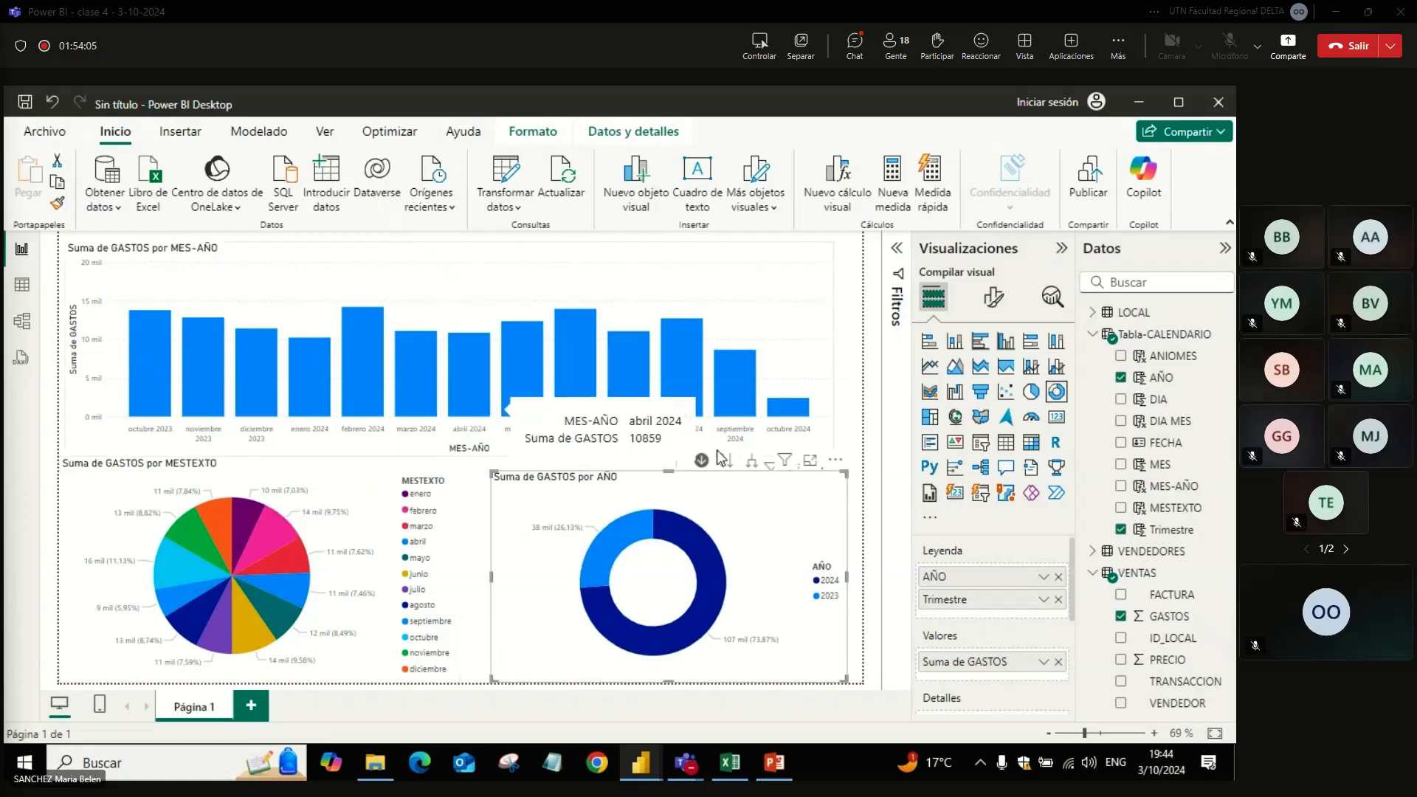
pyautogui.click(868, 481)
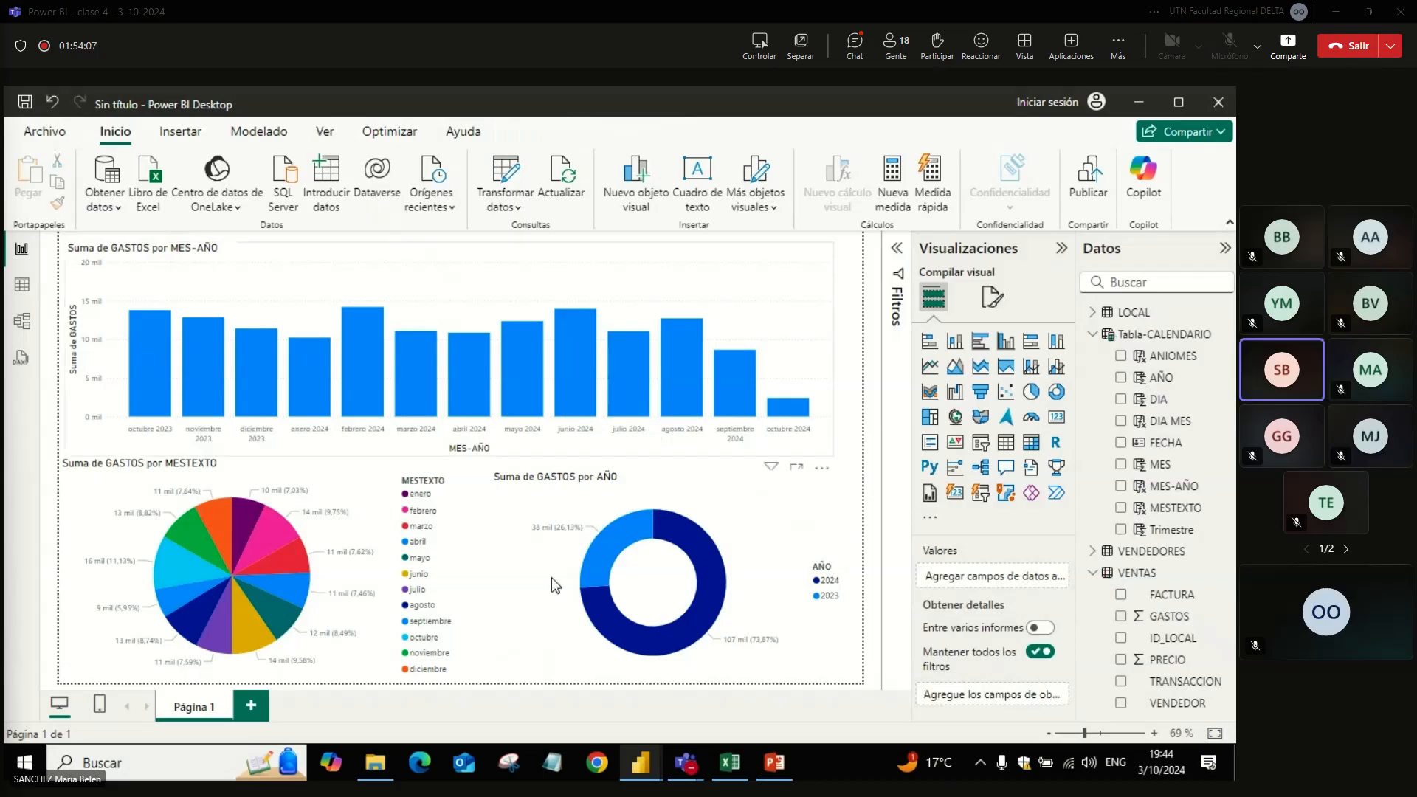
# Step: Switch to the Teams meeting window to check its chat, and return to the Power BI report
pyautogui.moveTo(686, 762)
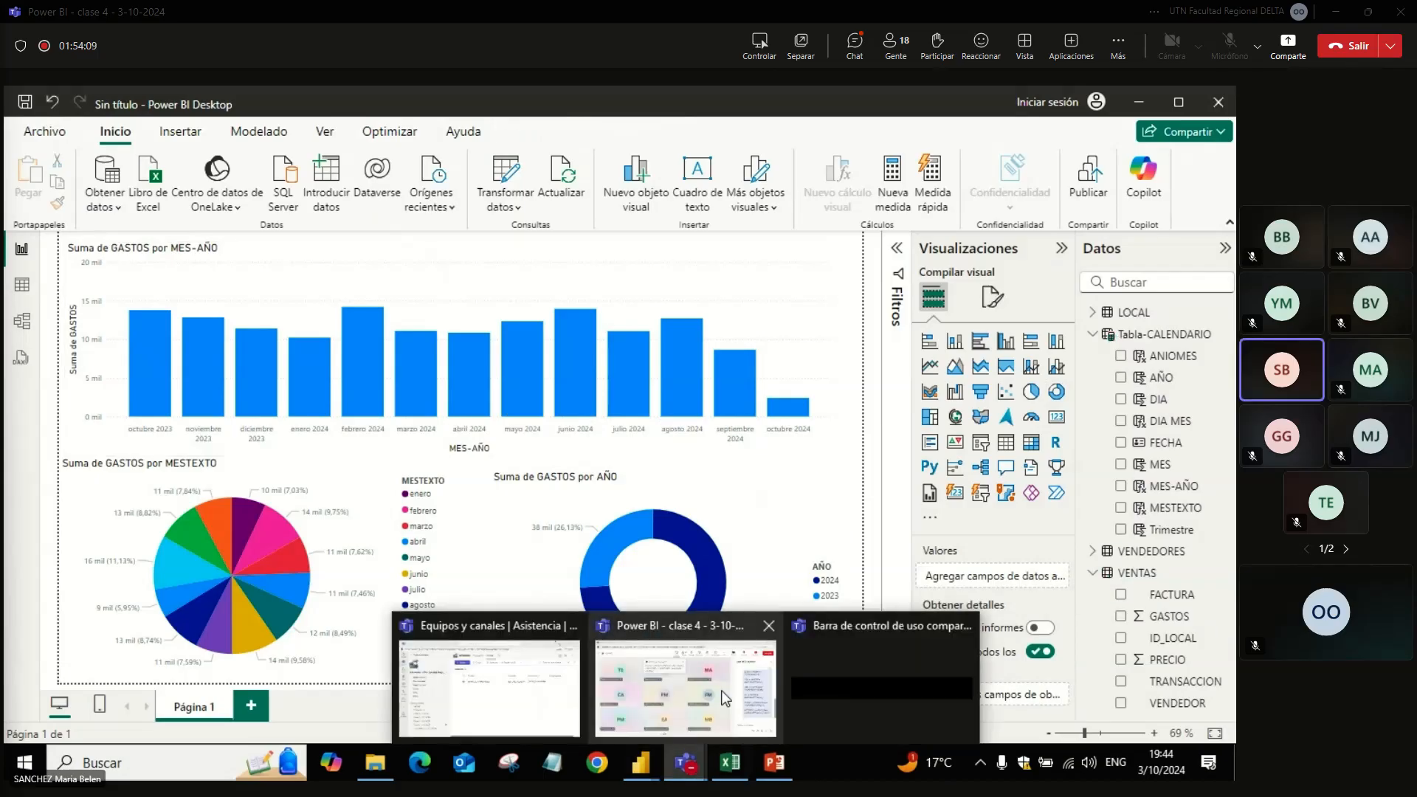
pyautogui.click(720, 690)
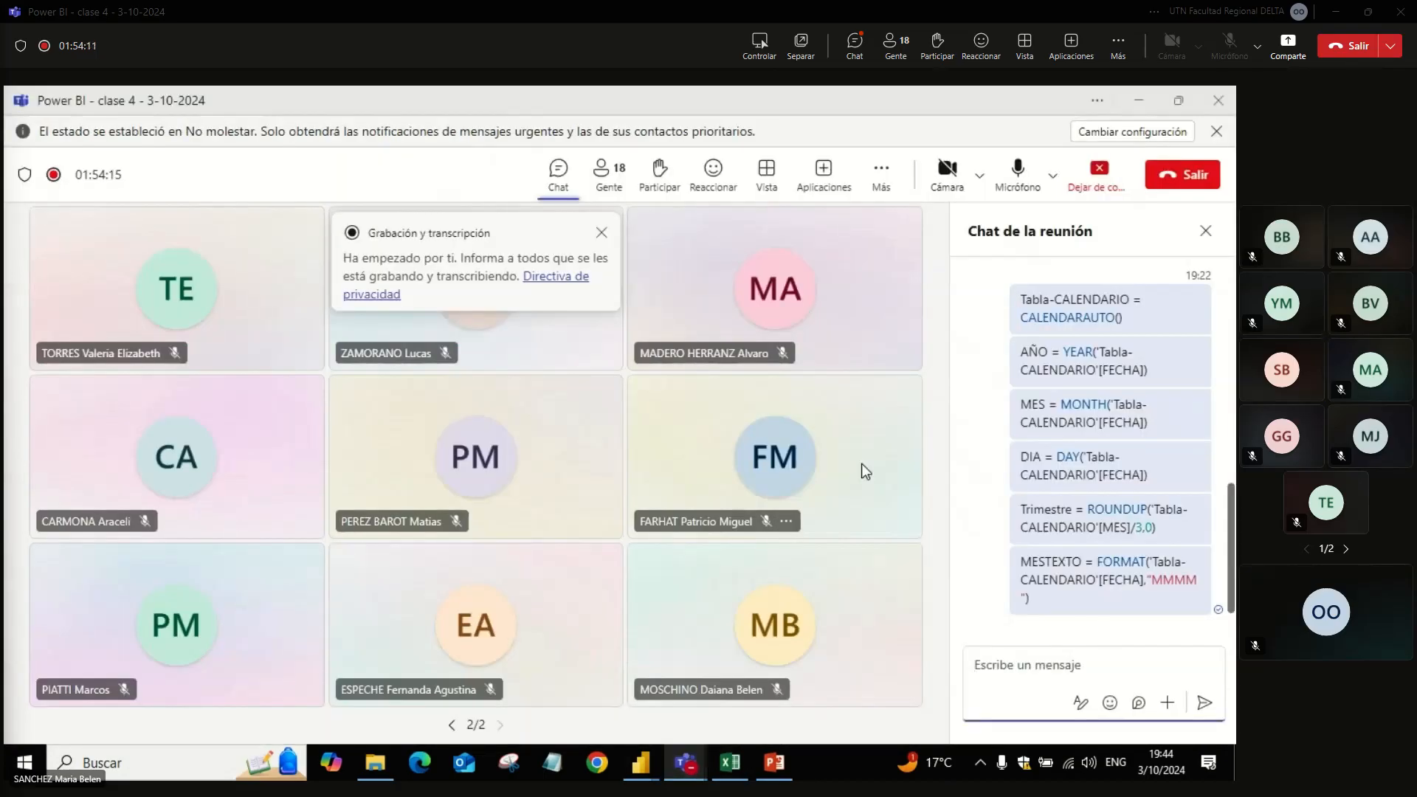
pyautogui.hotkey('alt', 'Tab')
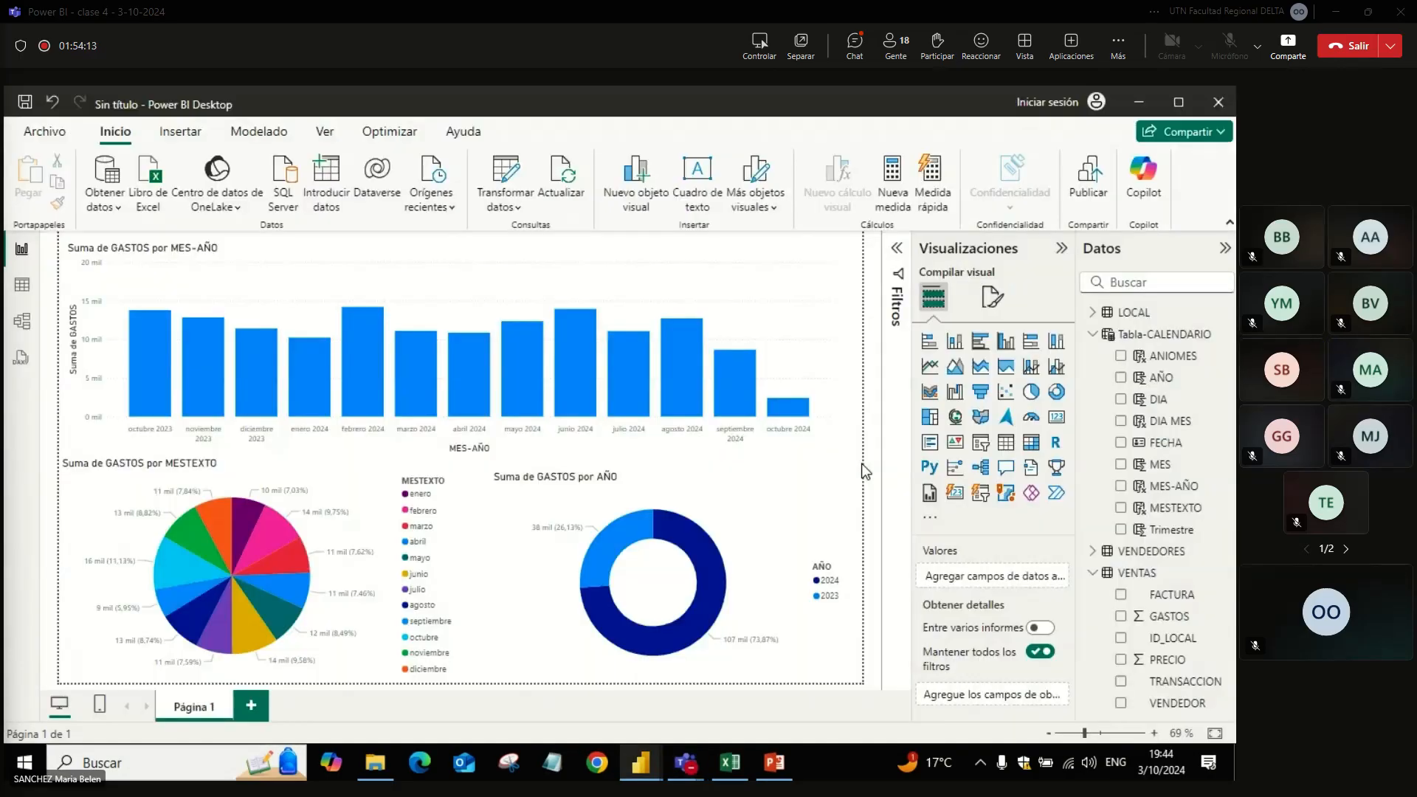
# Step: Change the Suma de GASTOS por MES-AÑO chart into a line and clustered column chart
pyautogui.click(782, 326)
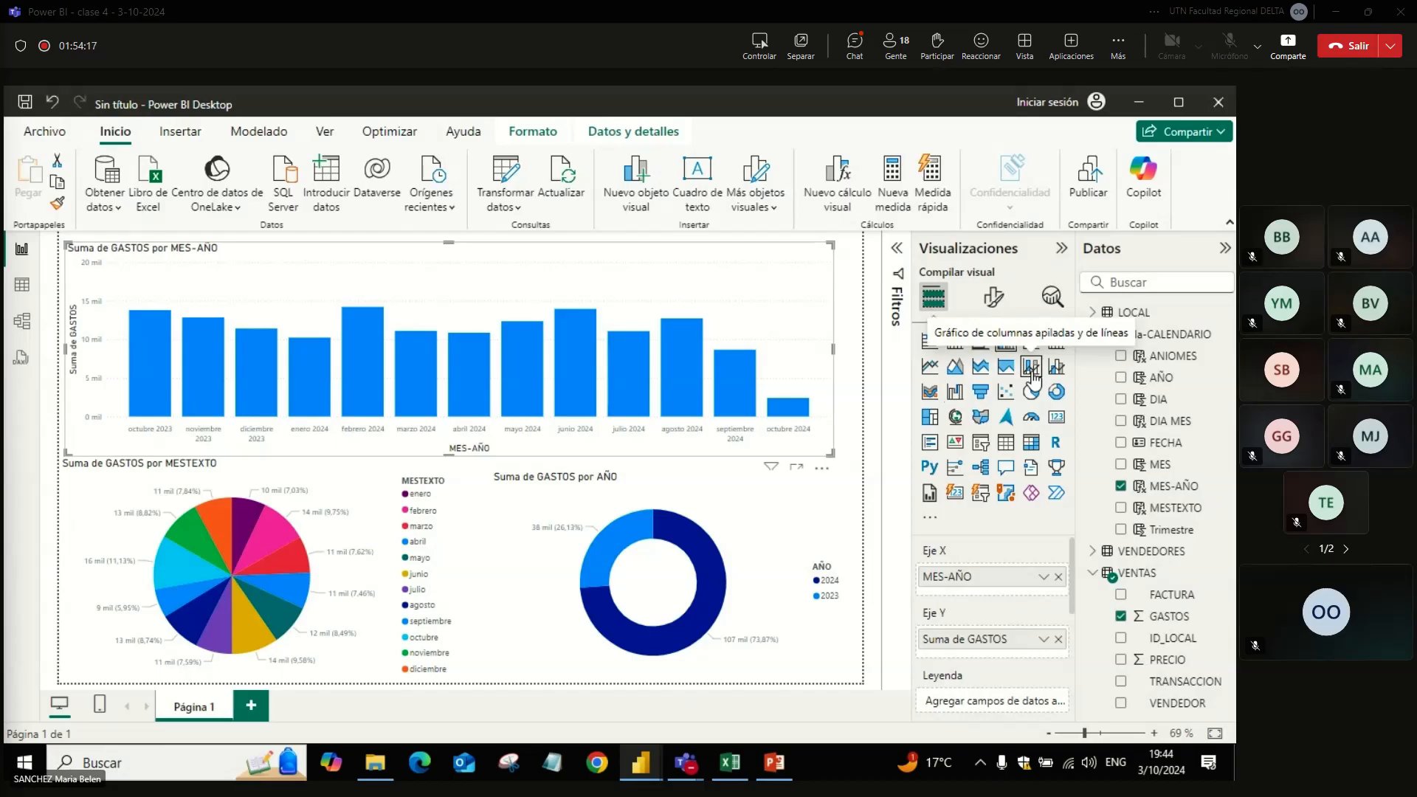
pyautogui.click(1056, 367)
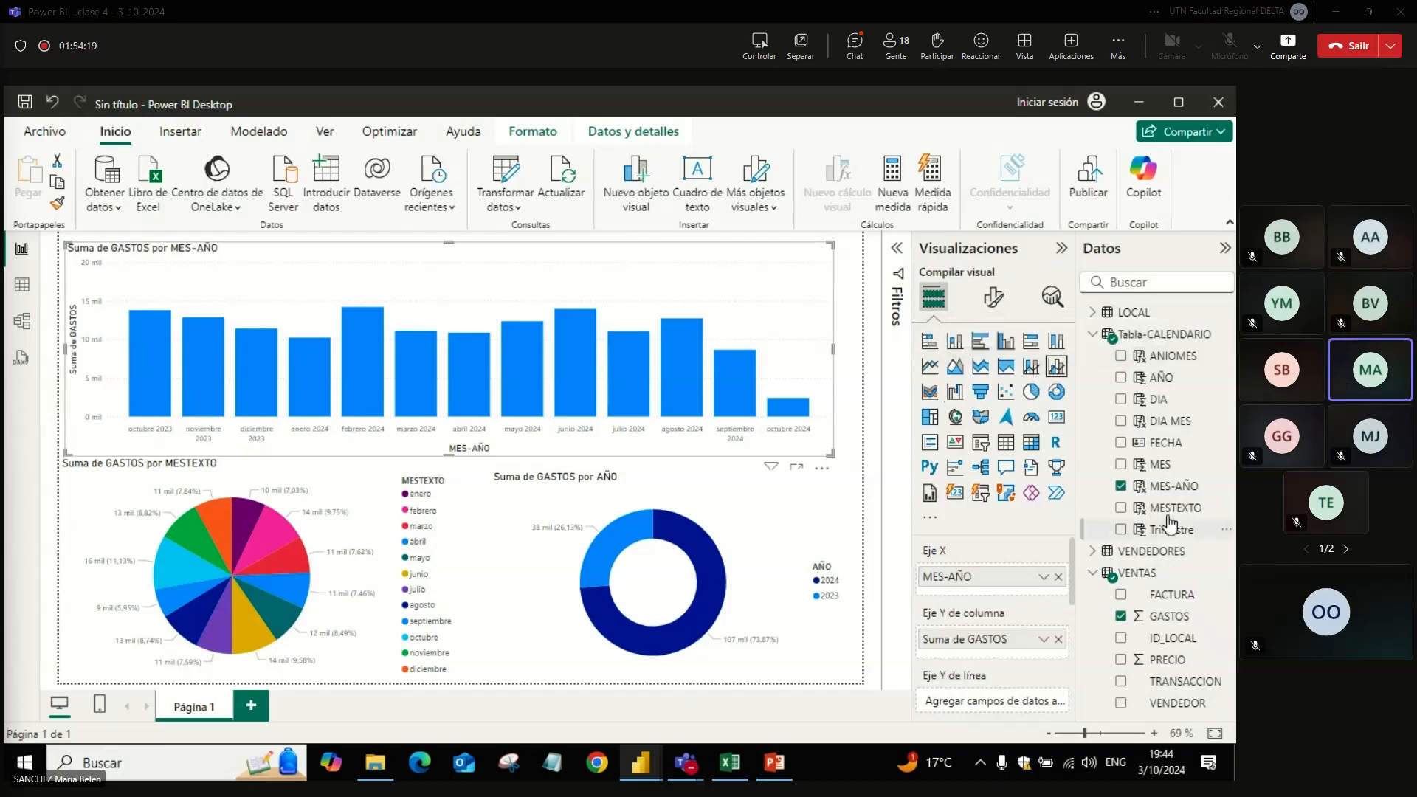
# Step: Try MES-AÑO as the line's Y-axis value in the GASTOS combo chart, and remove it again
pyautogui.moveTo(1168, 493); pyautogui.dragTo(1029, 698)
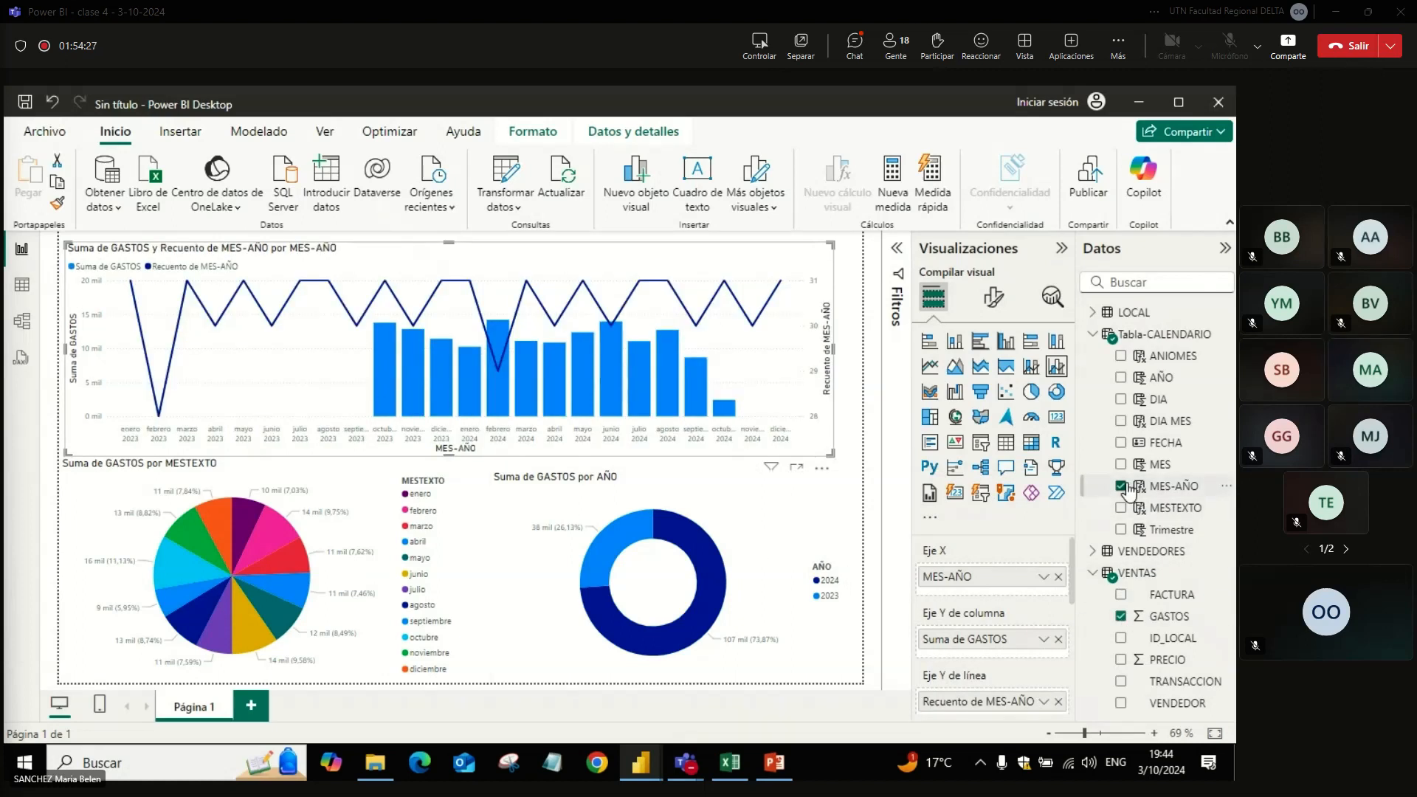
pyautogui.click(1045, 701)
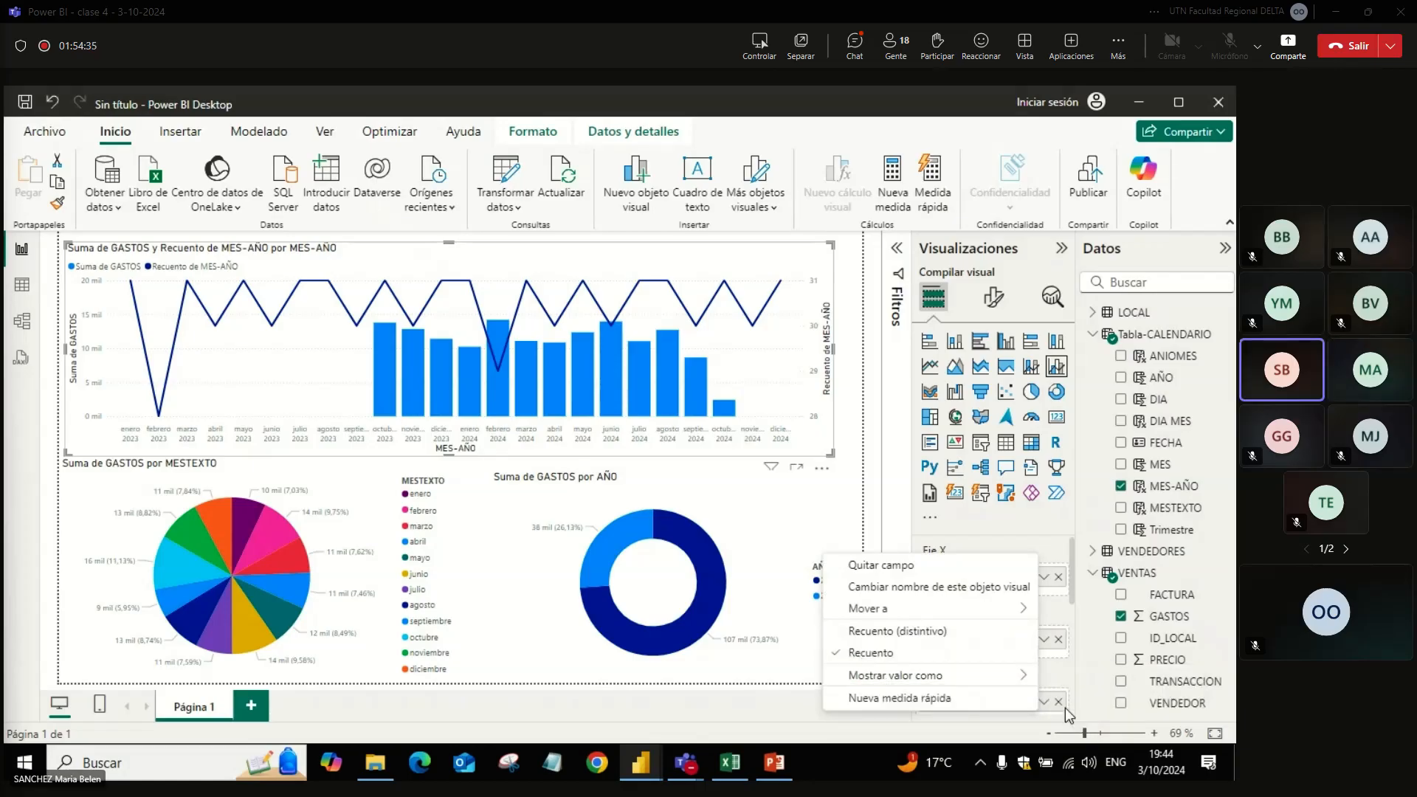
pyautogui.click(1061, 704)
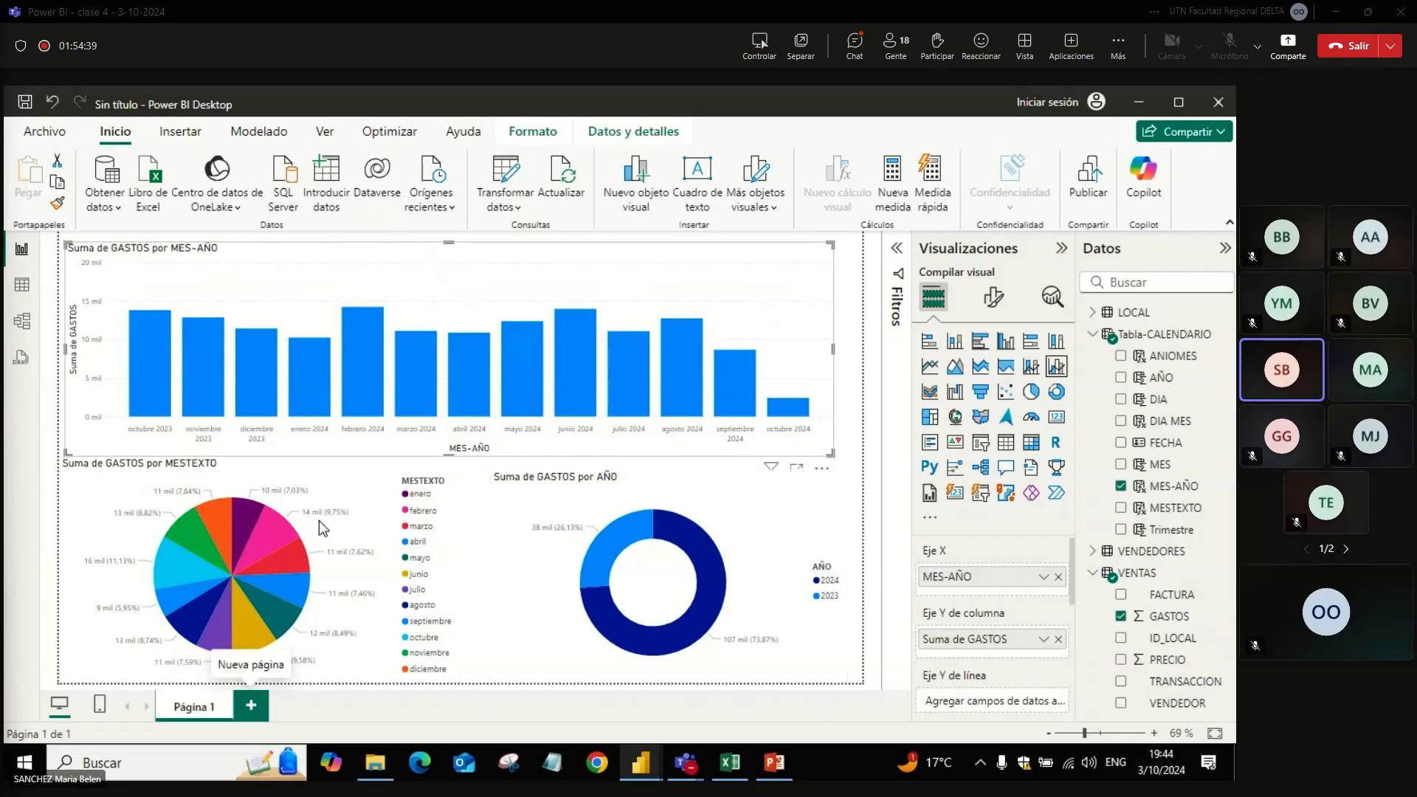
# Step: Add a new report page with a clustered column chart of GASTOS by MESTEXTO, enlarged across the page's upper part
pyautogui.click(251, 707)
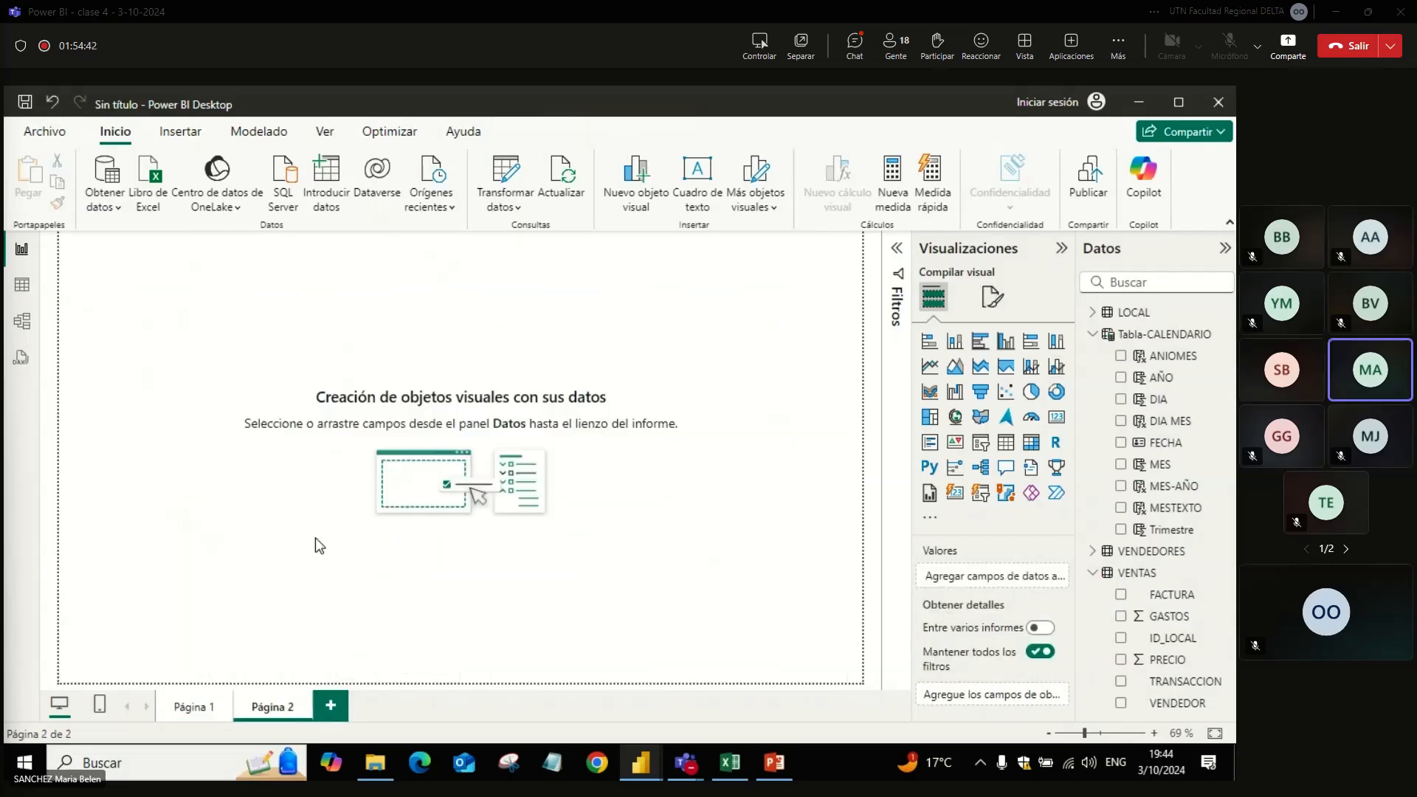
pyautogui.click(1006, 343)
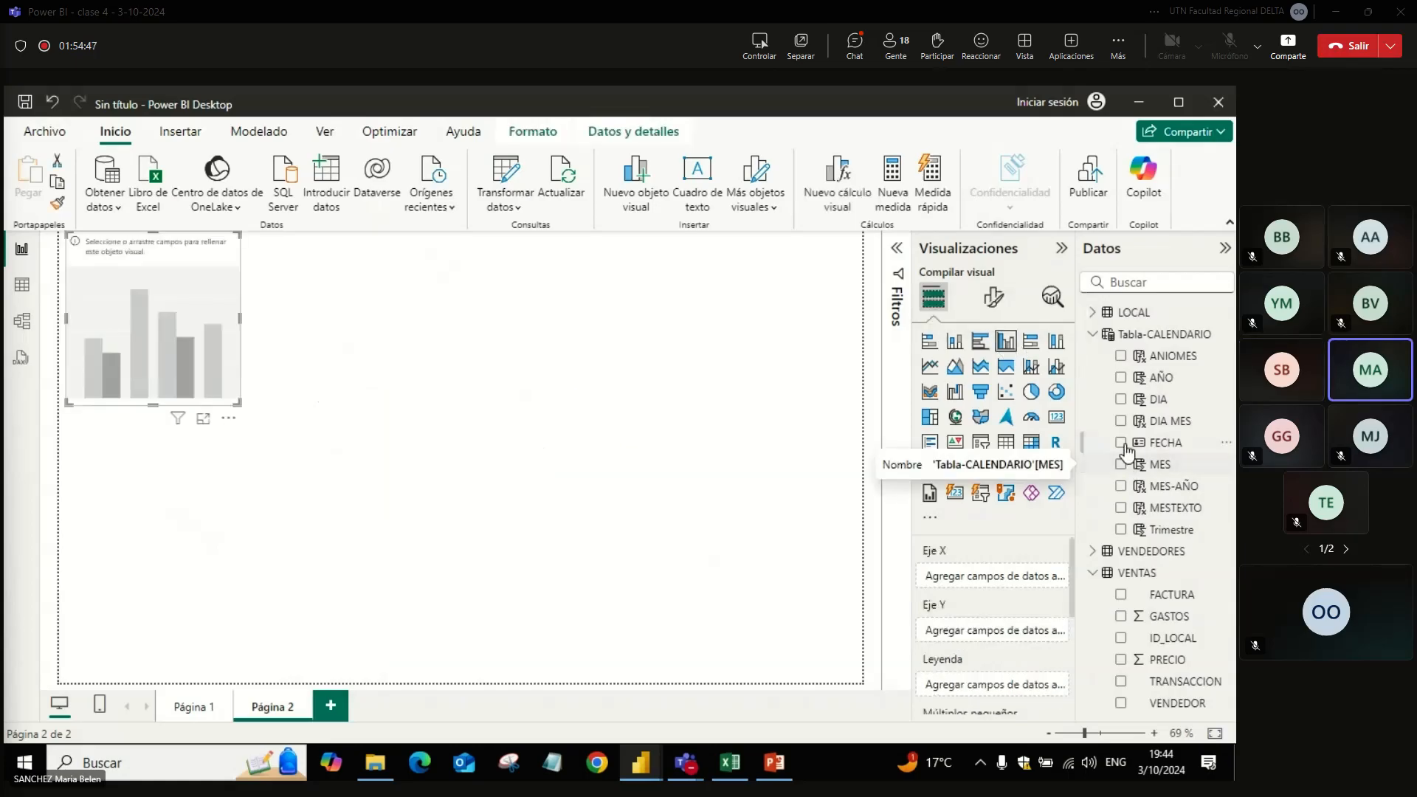
pyautogui.click(1121, 509)
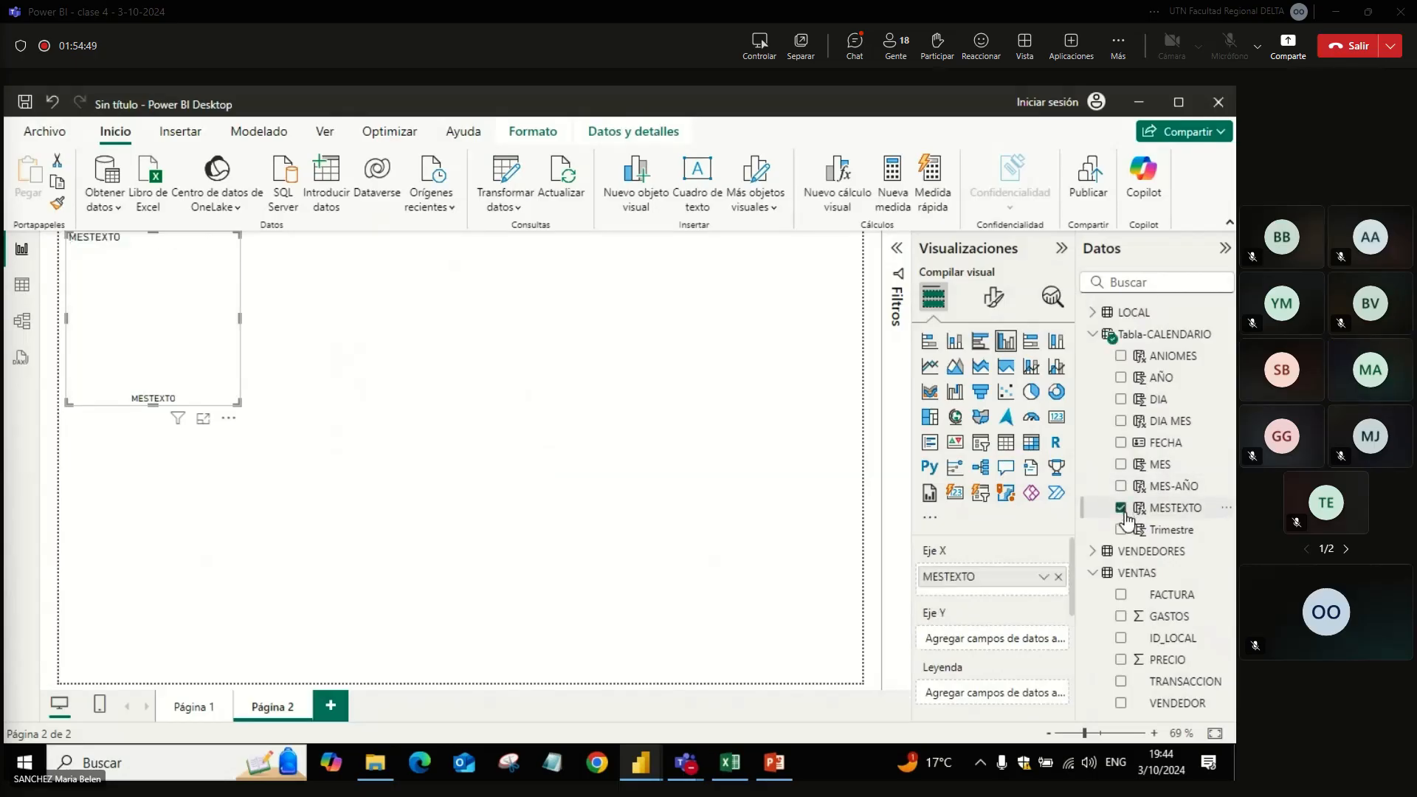
pyautogui.click(1122, 617)
pyautogui.moveTo(236, 403); pyautogui.dragTo(853, 494)
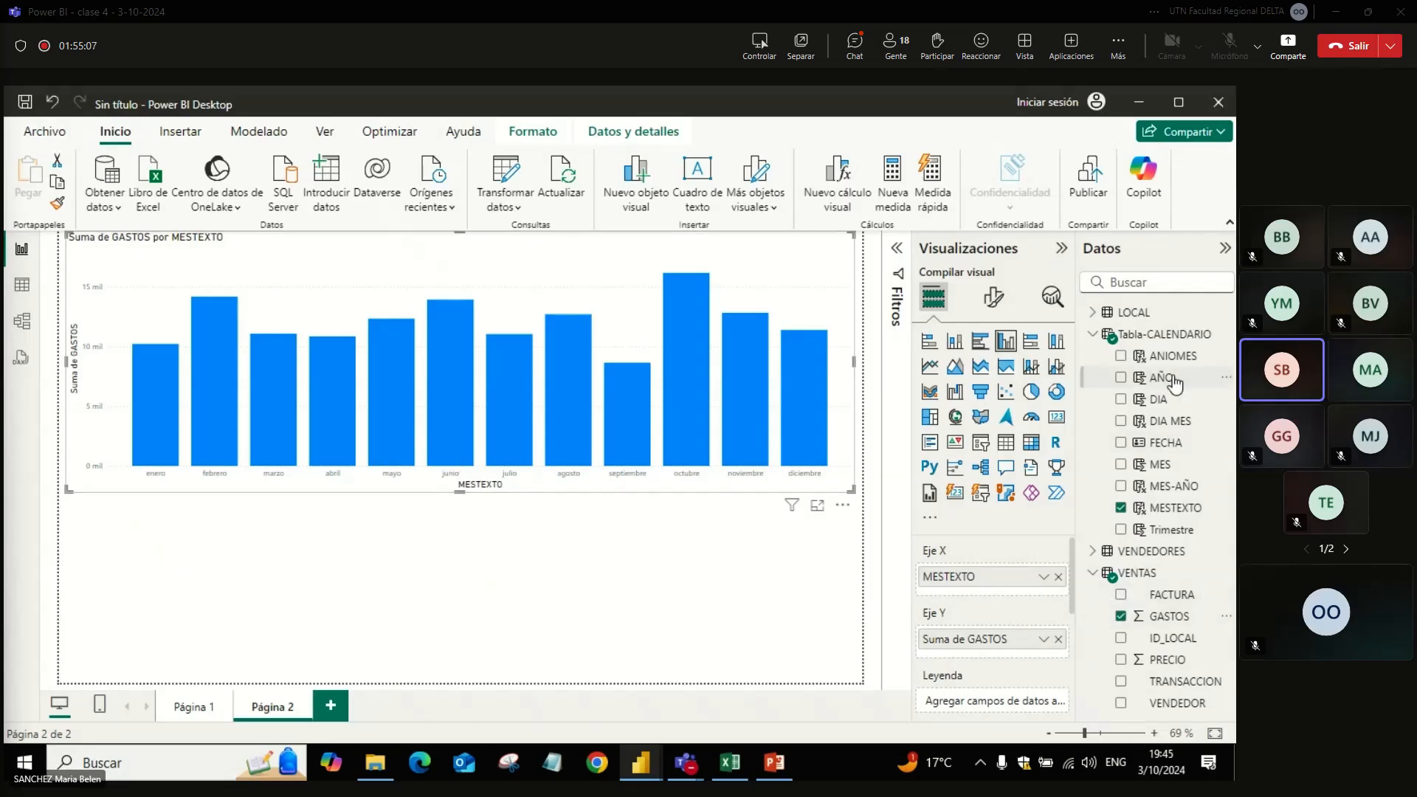
# Step: Try AÑO as the legend of the MESTEXTO column chart, and remove it from the chart
pyautogui.moveTo(1174, 383); pyautogui.dragTo(1042, 695)
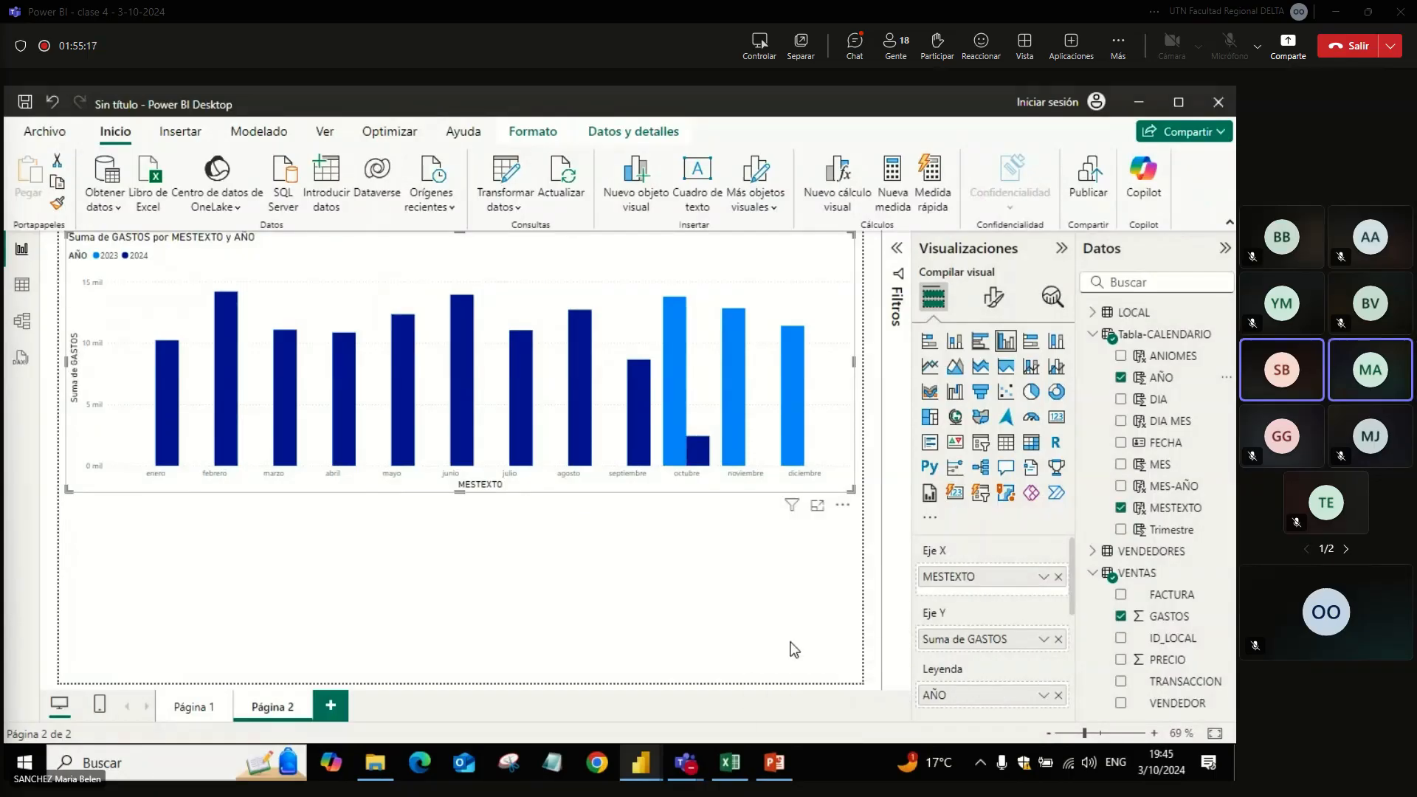
pyautogui.doubleClick(749, 596)
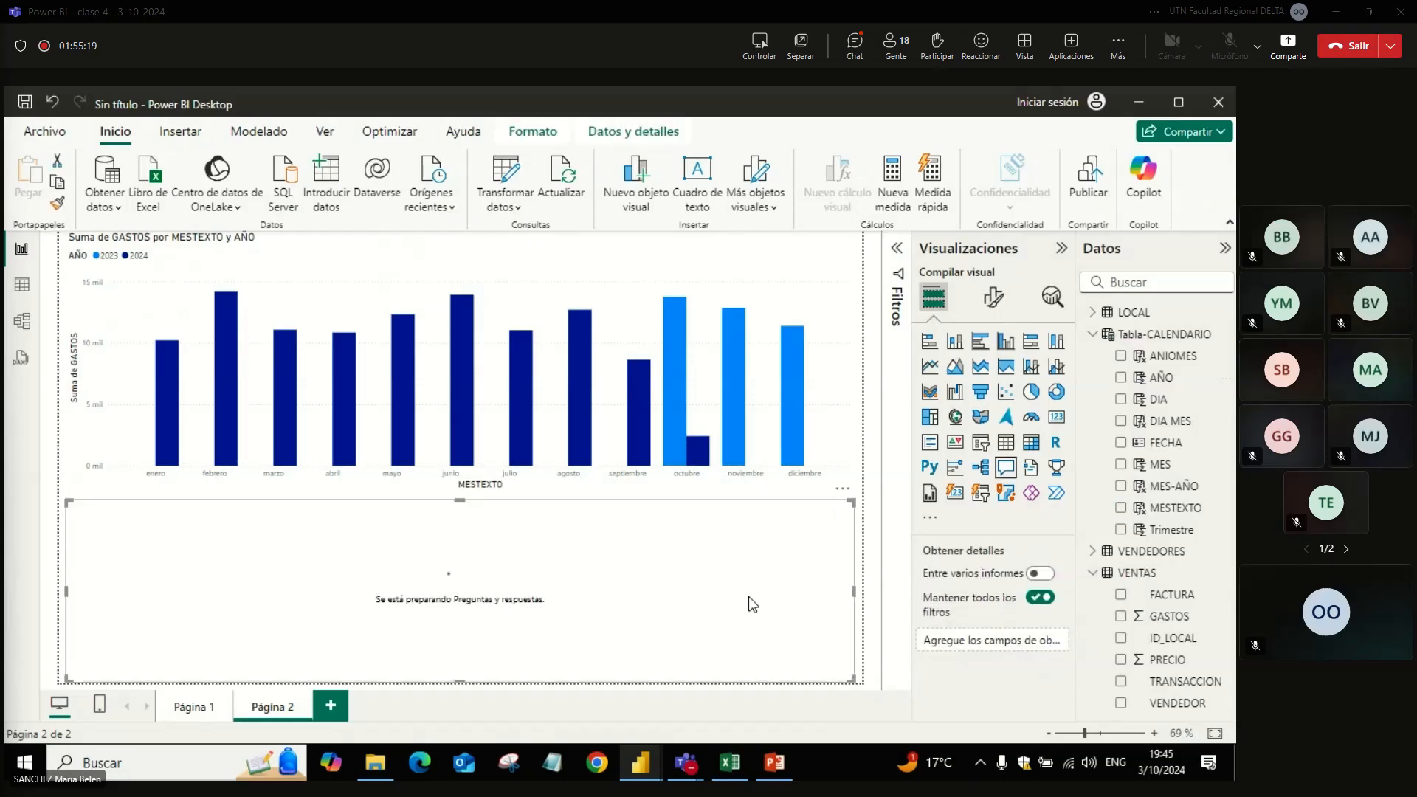
pyautogui.press('Delete')
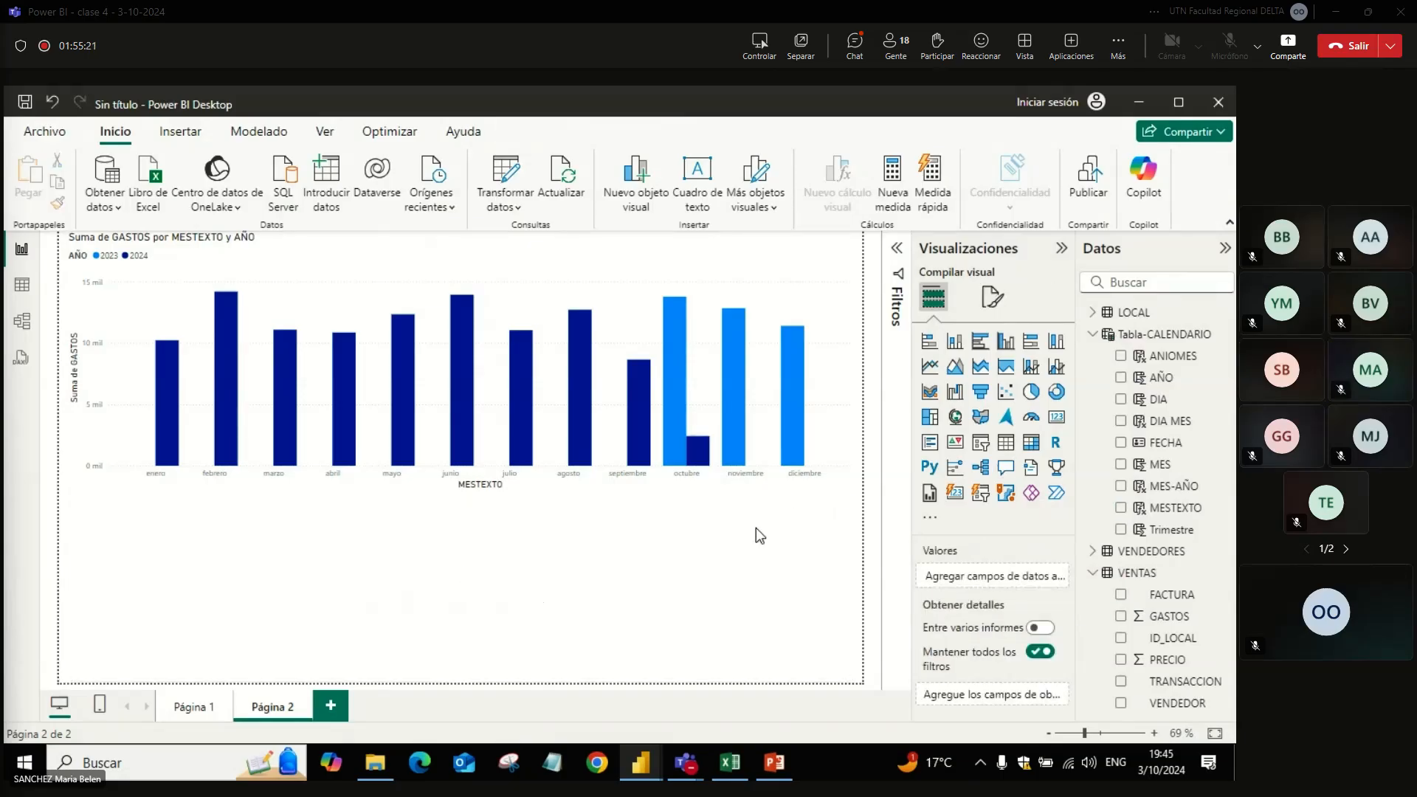
pyautogui.click(816, 428)
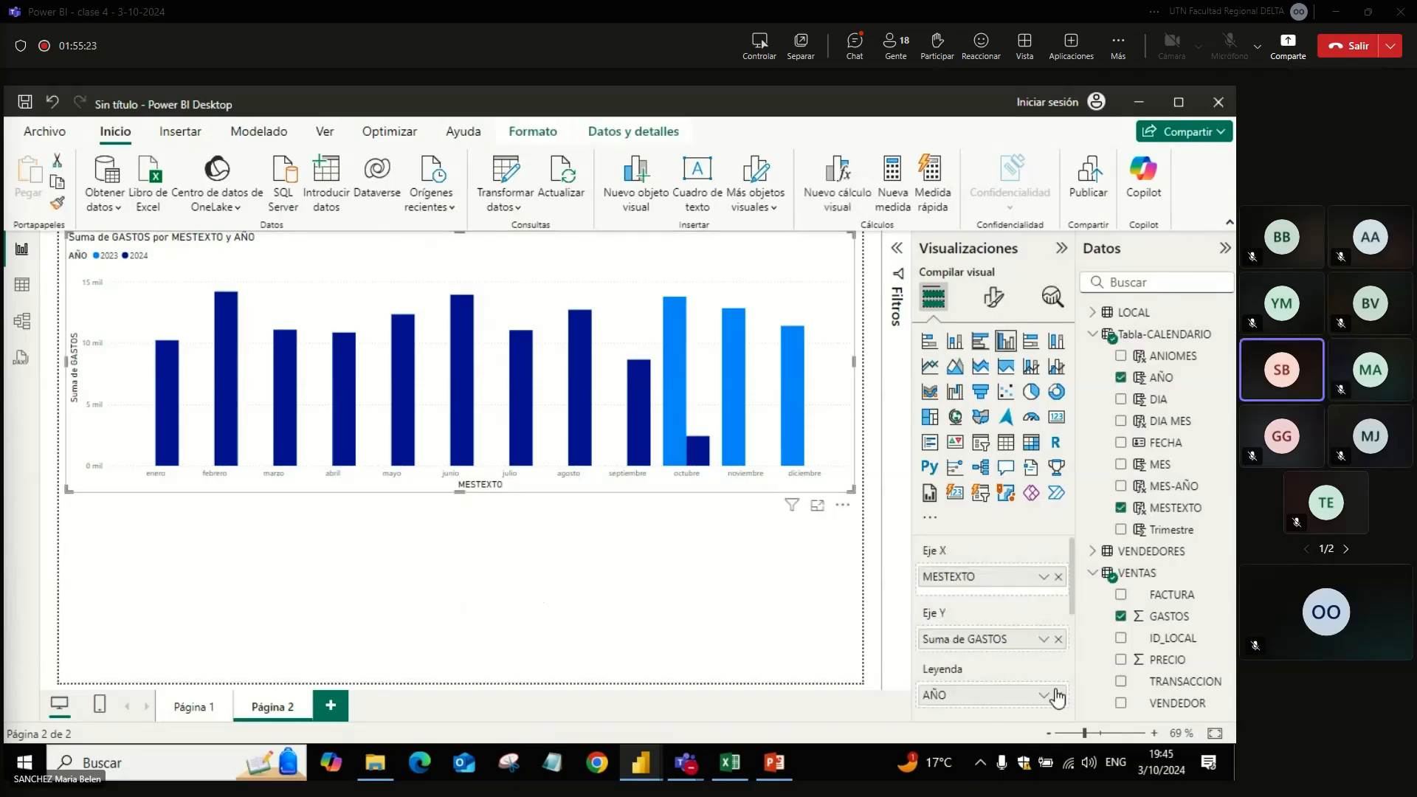
pyautogui.click(1058, 698)
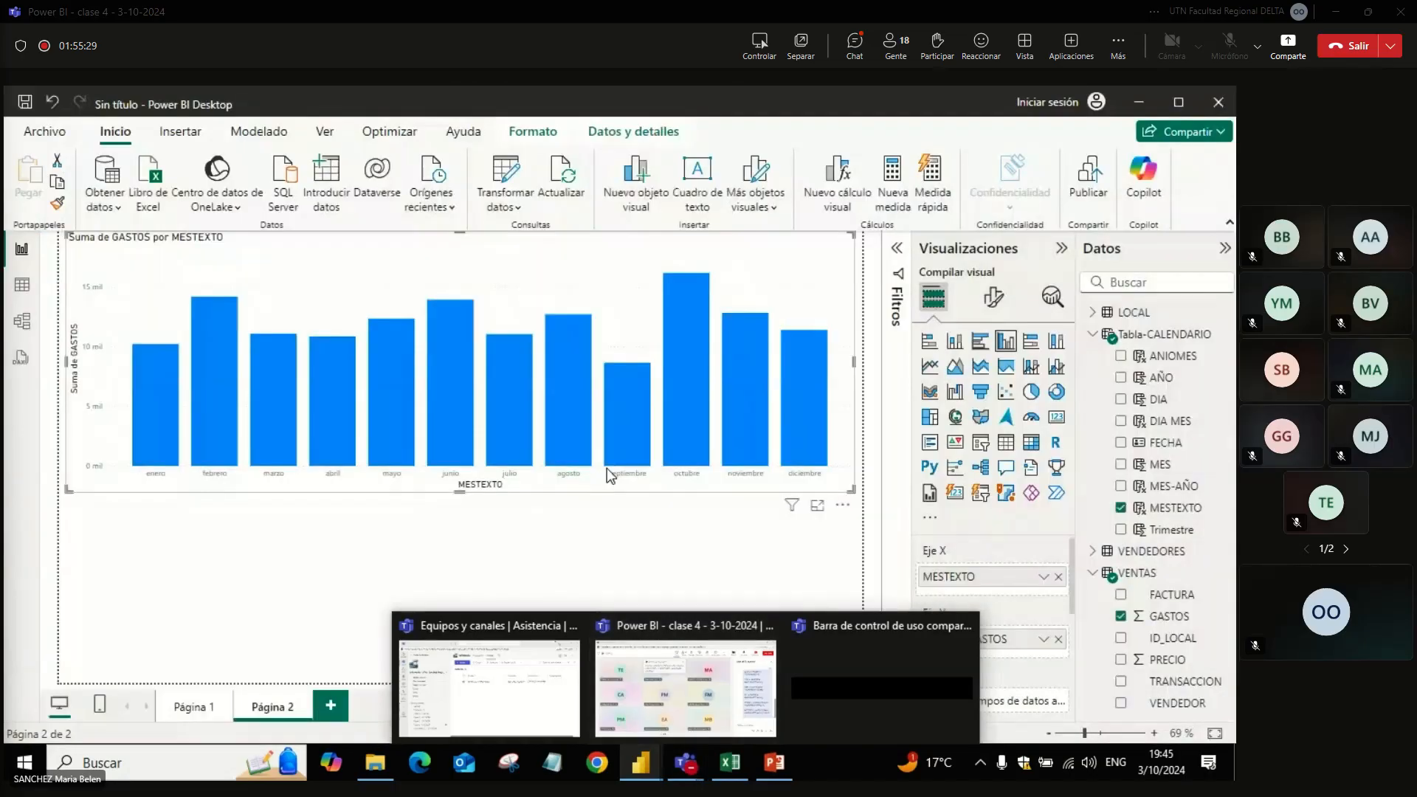
# Step: Return to Página 1 and add GASTOS as the line's Y-axis value in the MES-AÑO combo chart
pyautogui.click(194, 715)
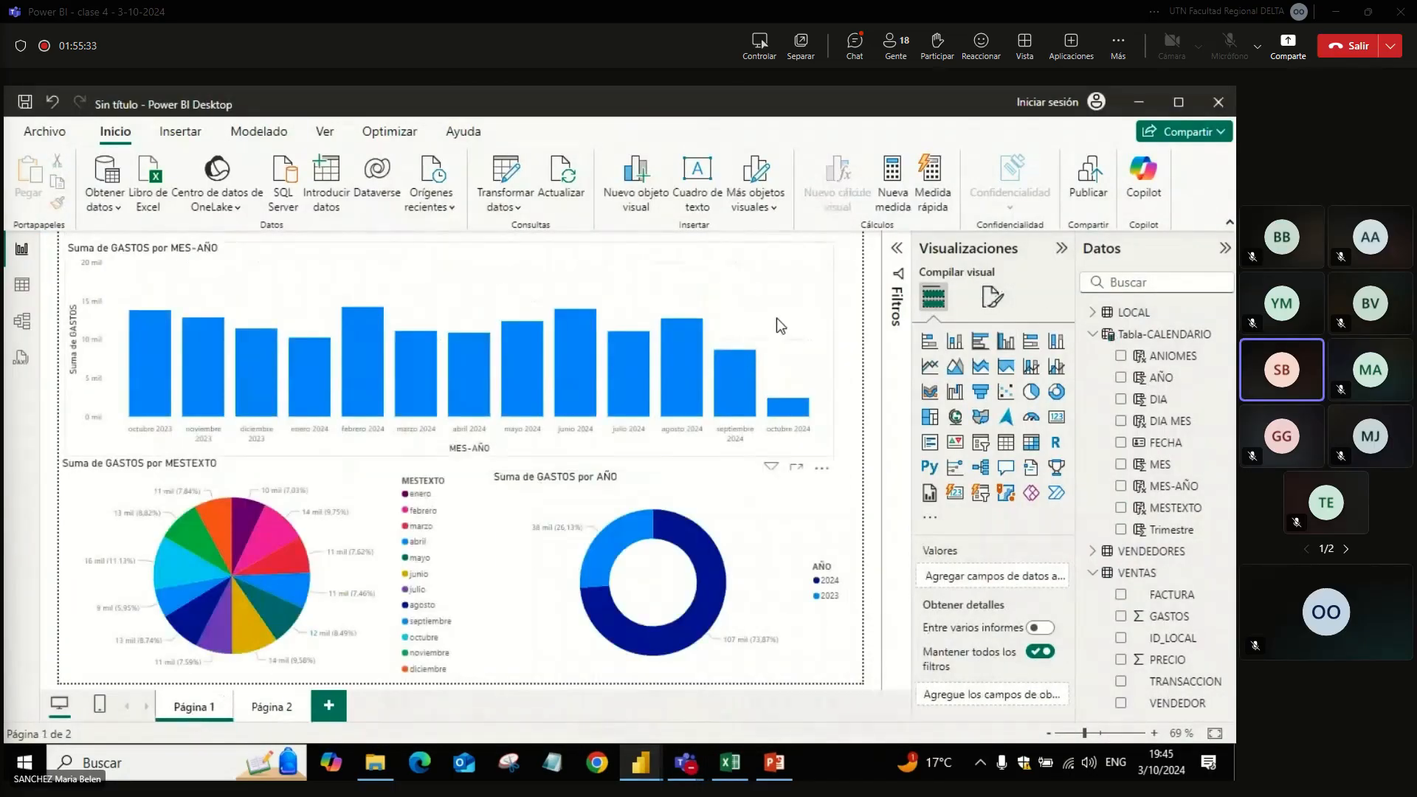
pyautogui.click(776, 317)
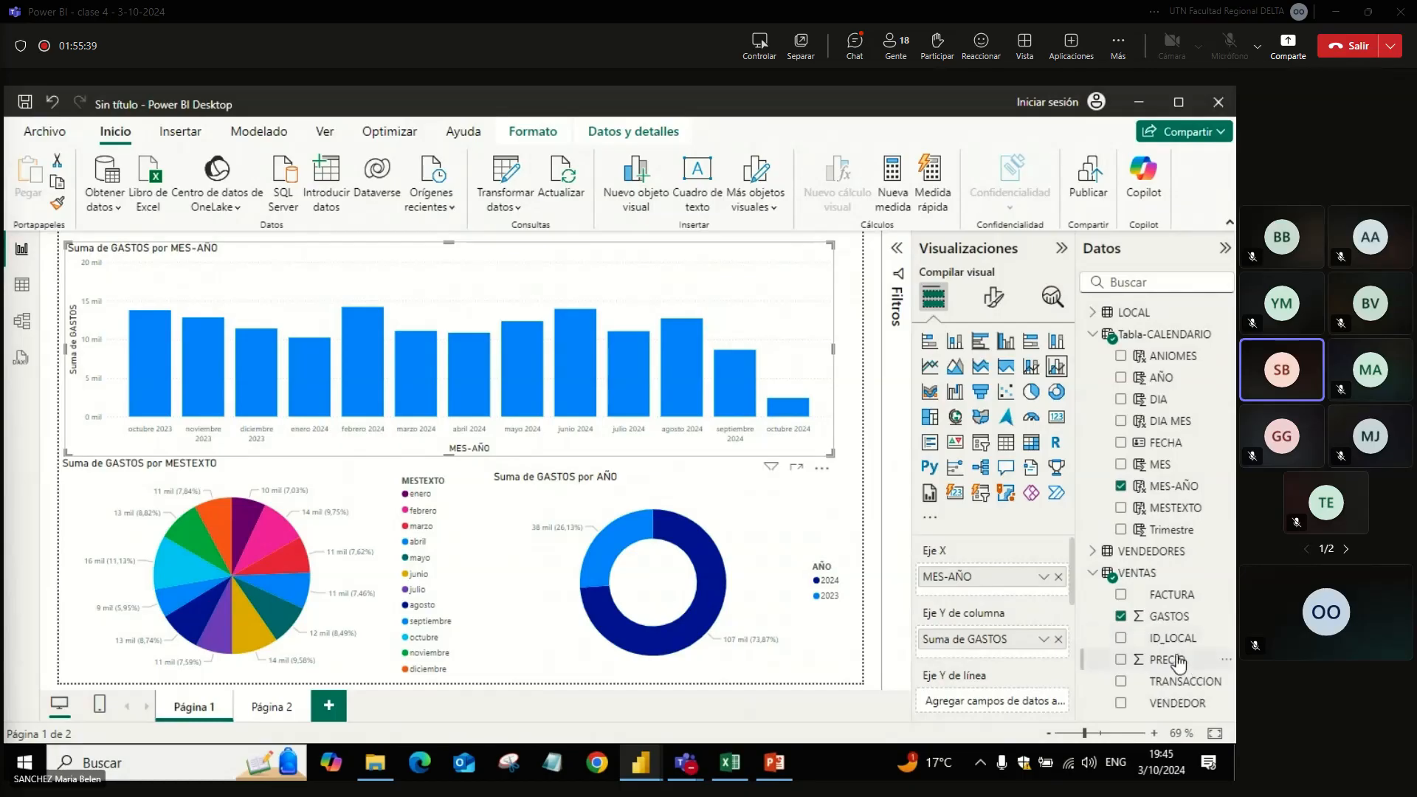
pyautogui.moveTo(1177, 627); pyautogui.dragTo(1023, 574)
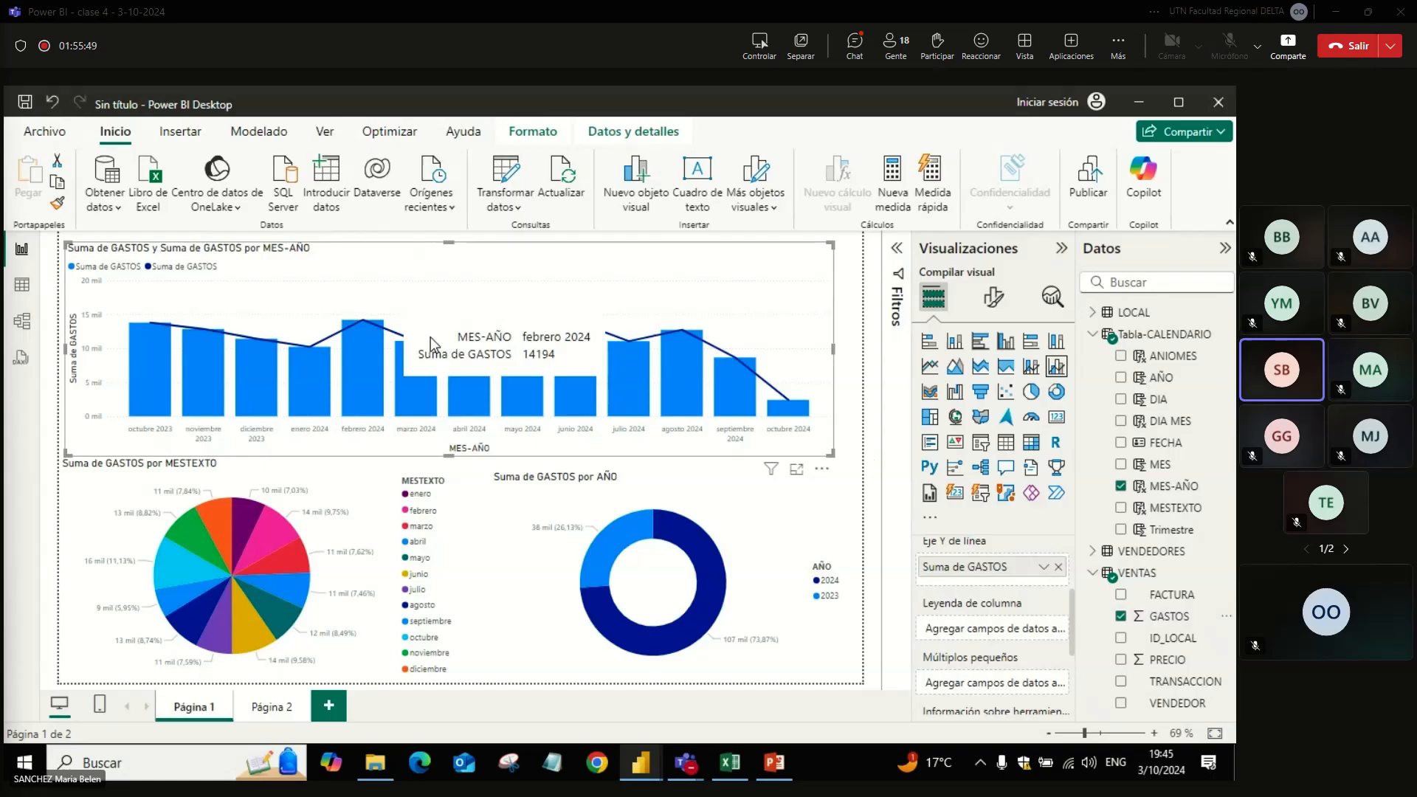
# Step: Turn on Sombrear área in the format settings of the MES-AÑO combo chart
pyautogui.click(994, 310)
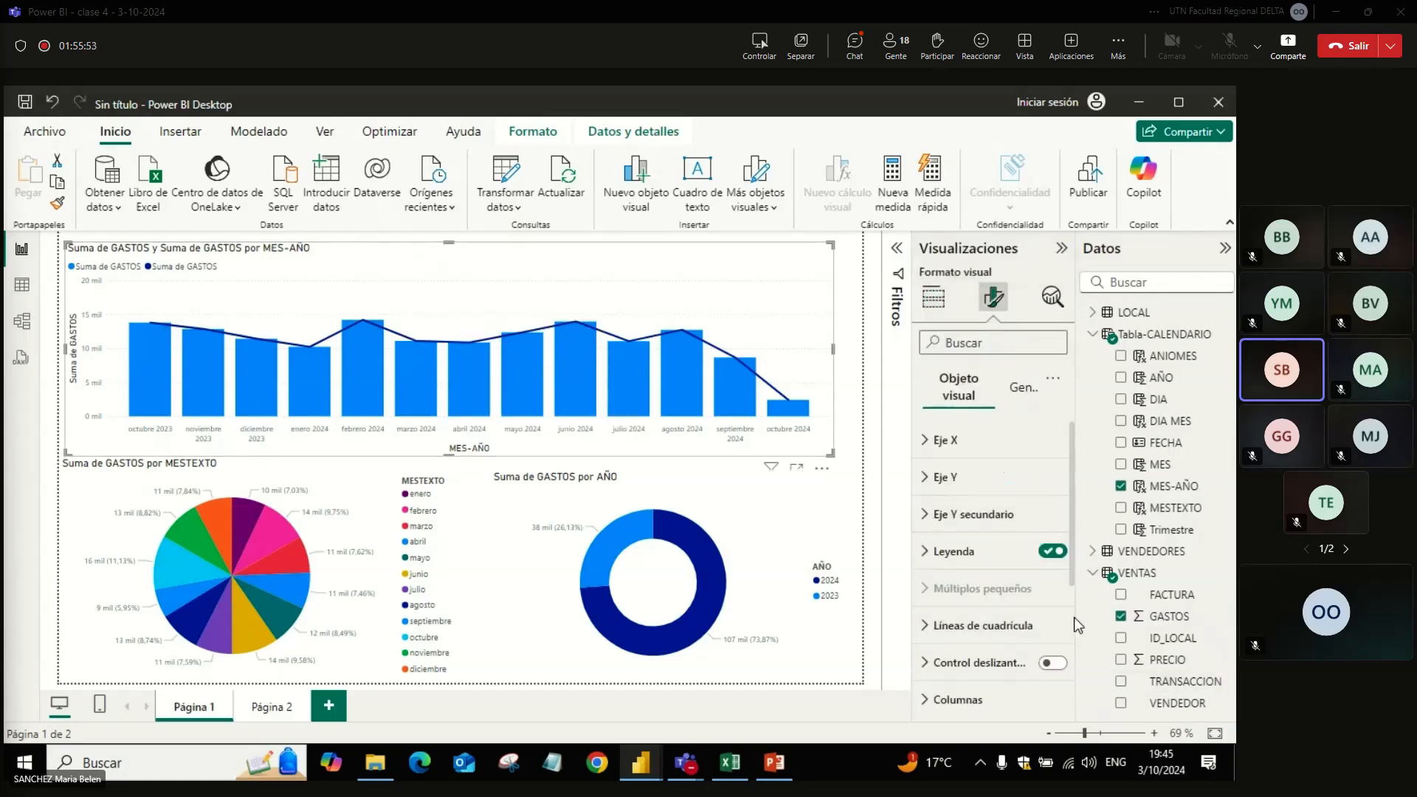
pyautogui.scroll(-3, 1063, 632)
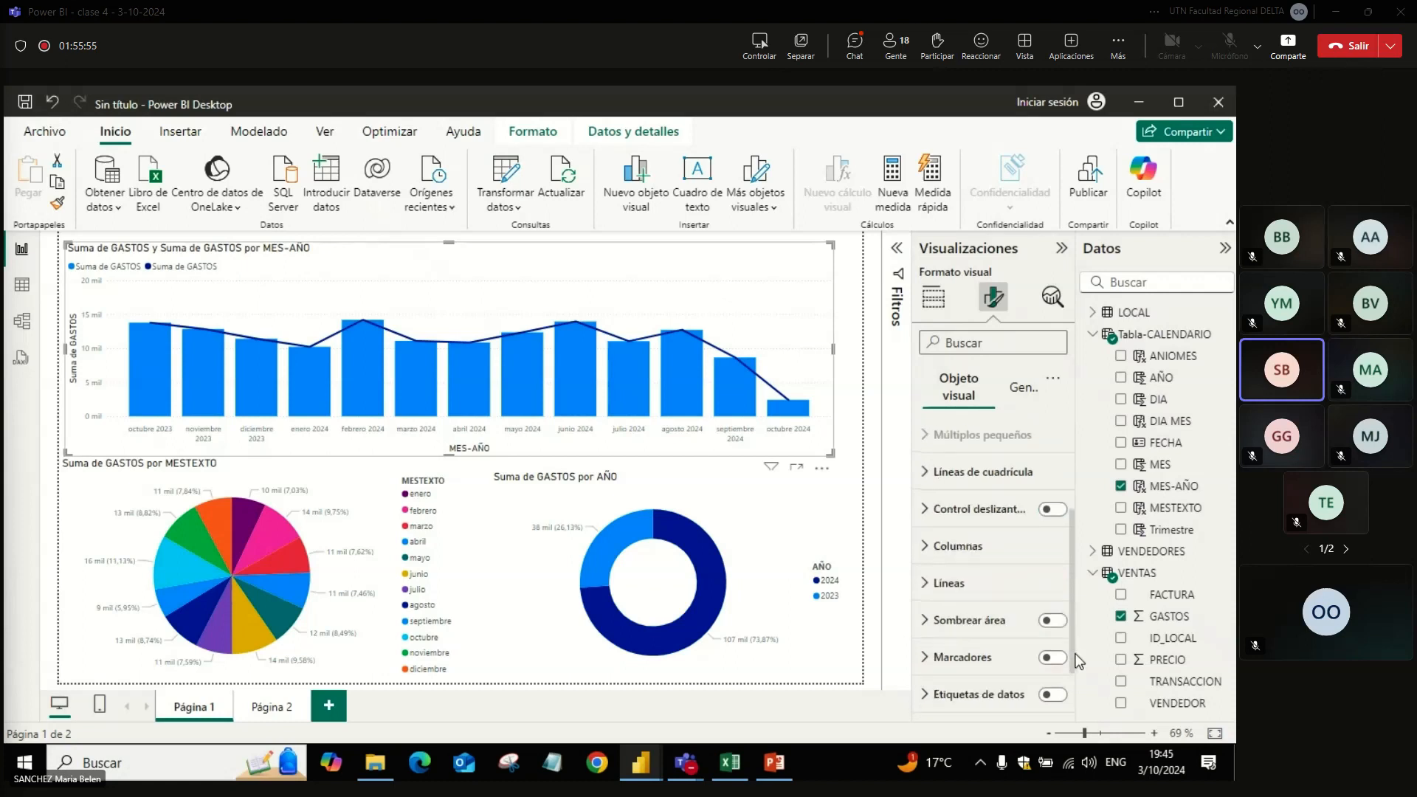
pyautogui.click(1047, 616)
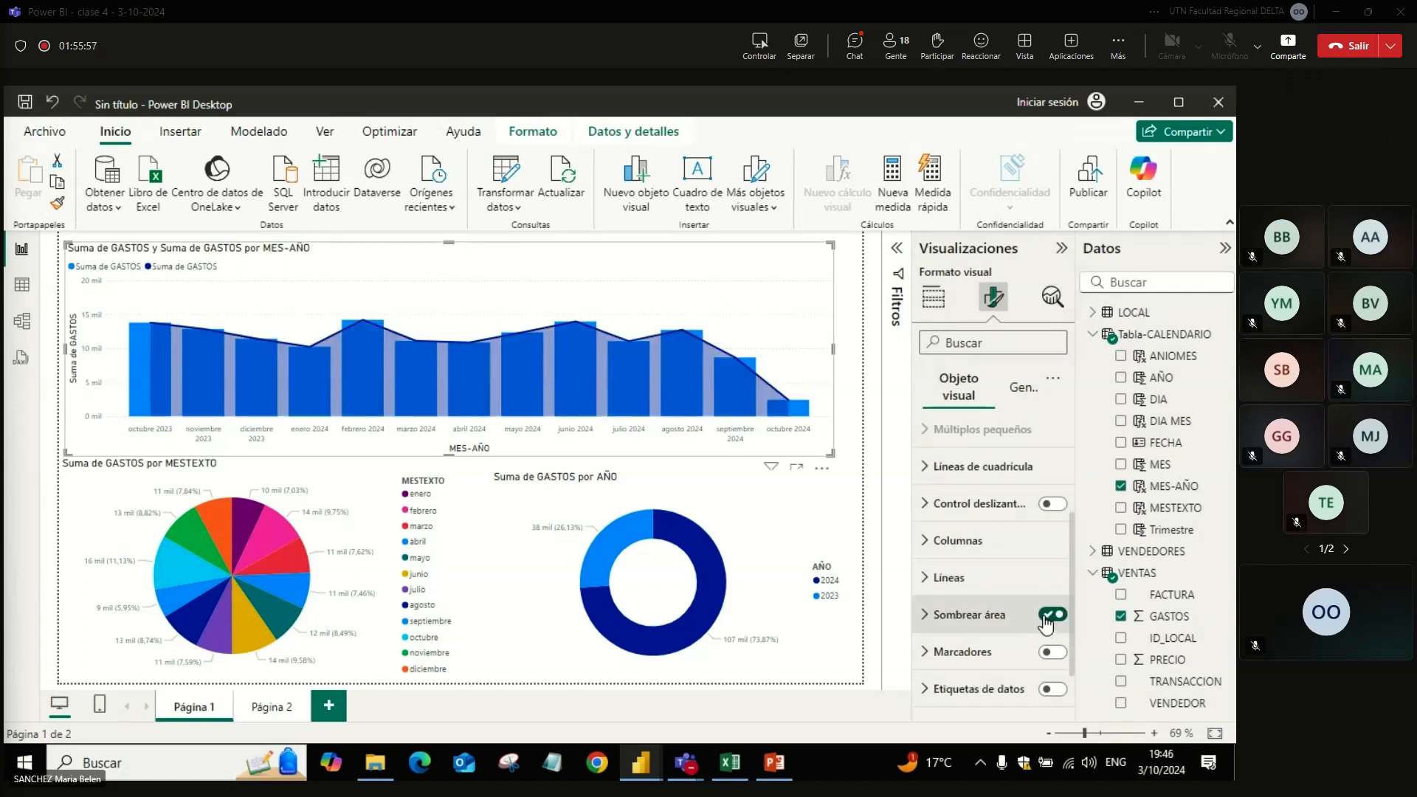
# Step: Try data labels and series labels on the combo chart, switching each off again, and deselect the chart
pyautogui.click(1048, 690)
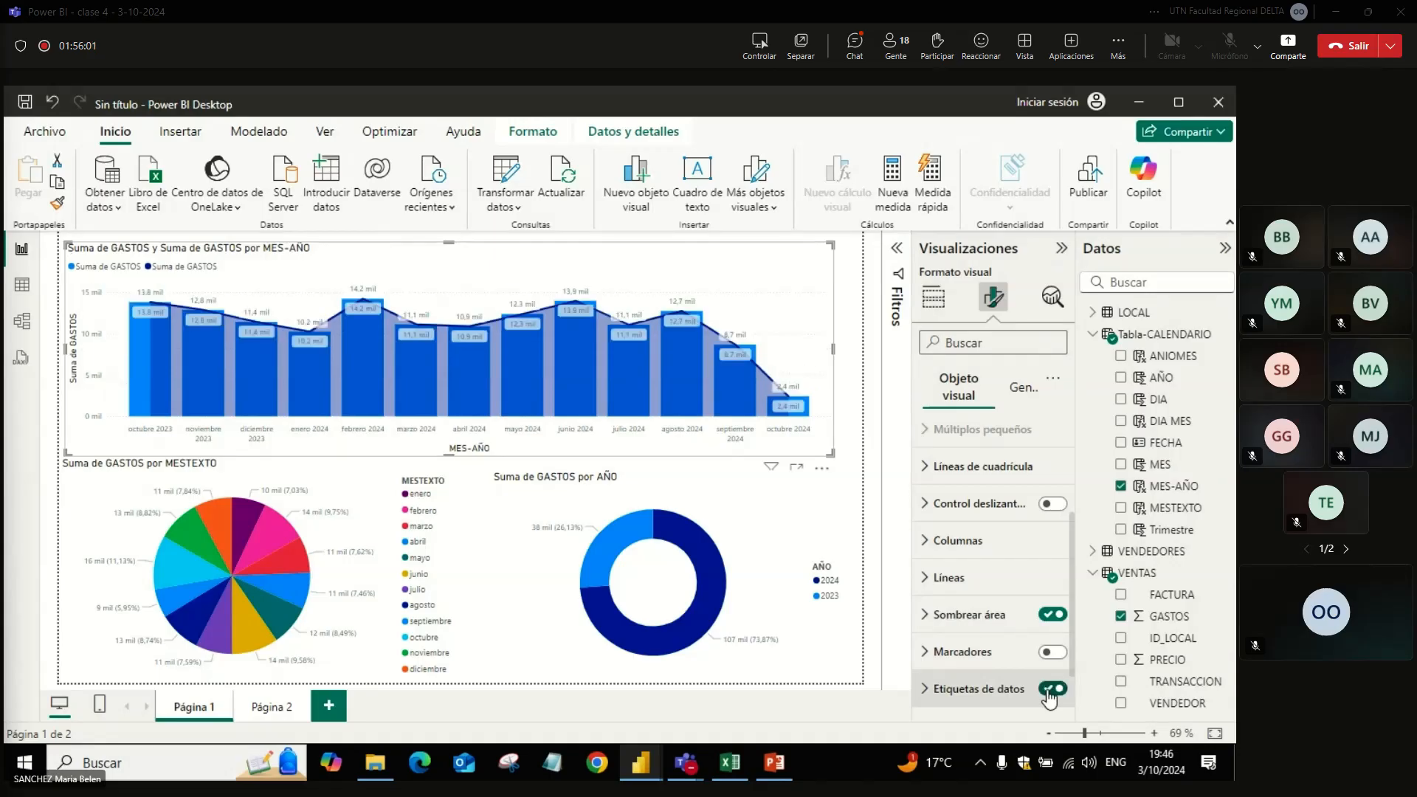
pyautogui.click(1048, 691)
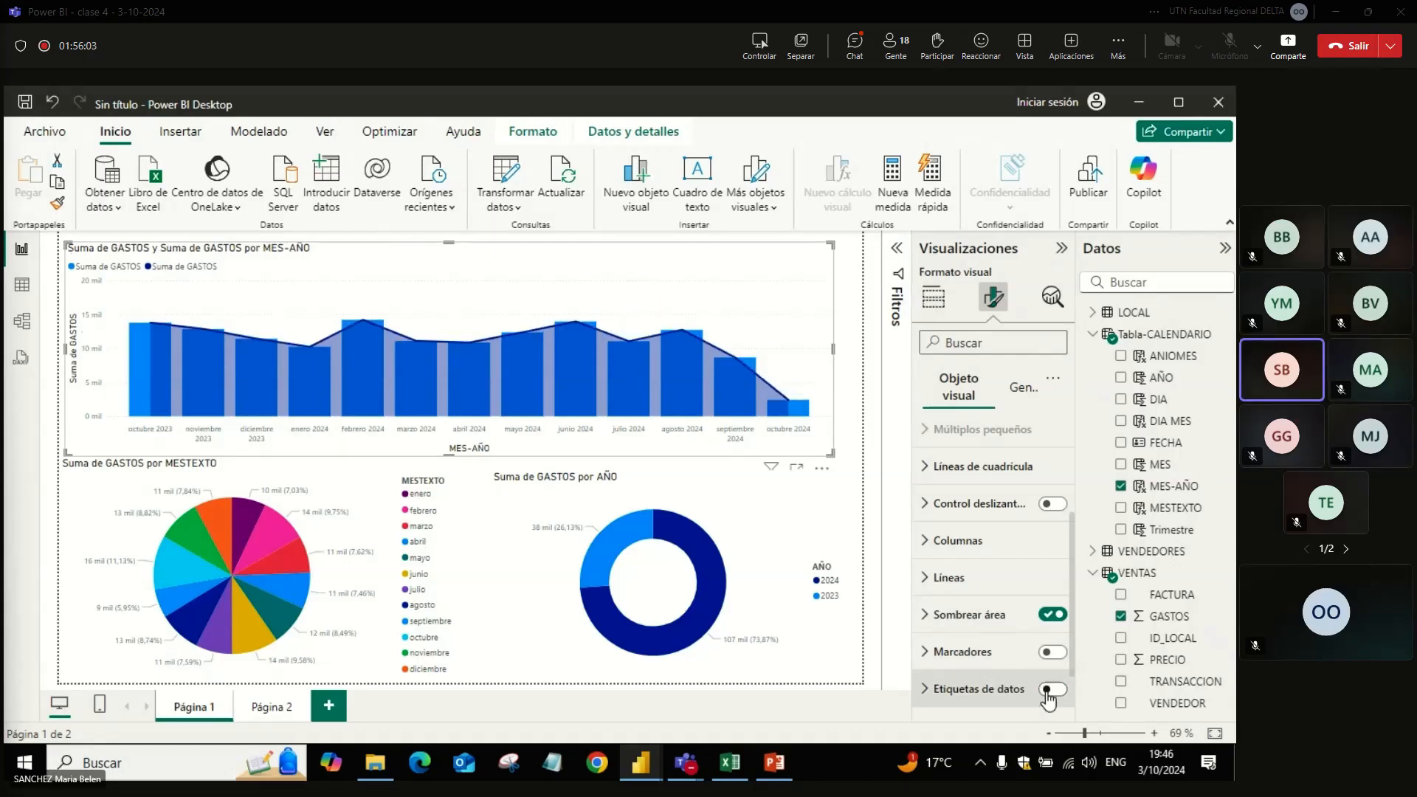
pyautogui.moveTo(1074, 606); pyautogui.dragTo(1074, 660)
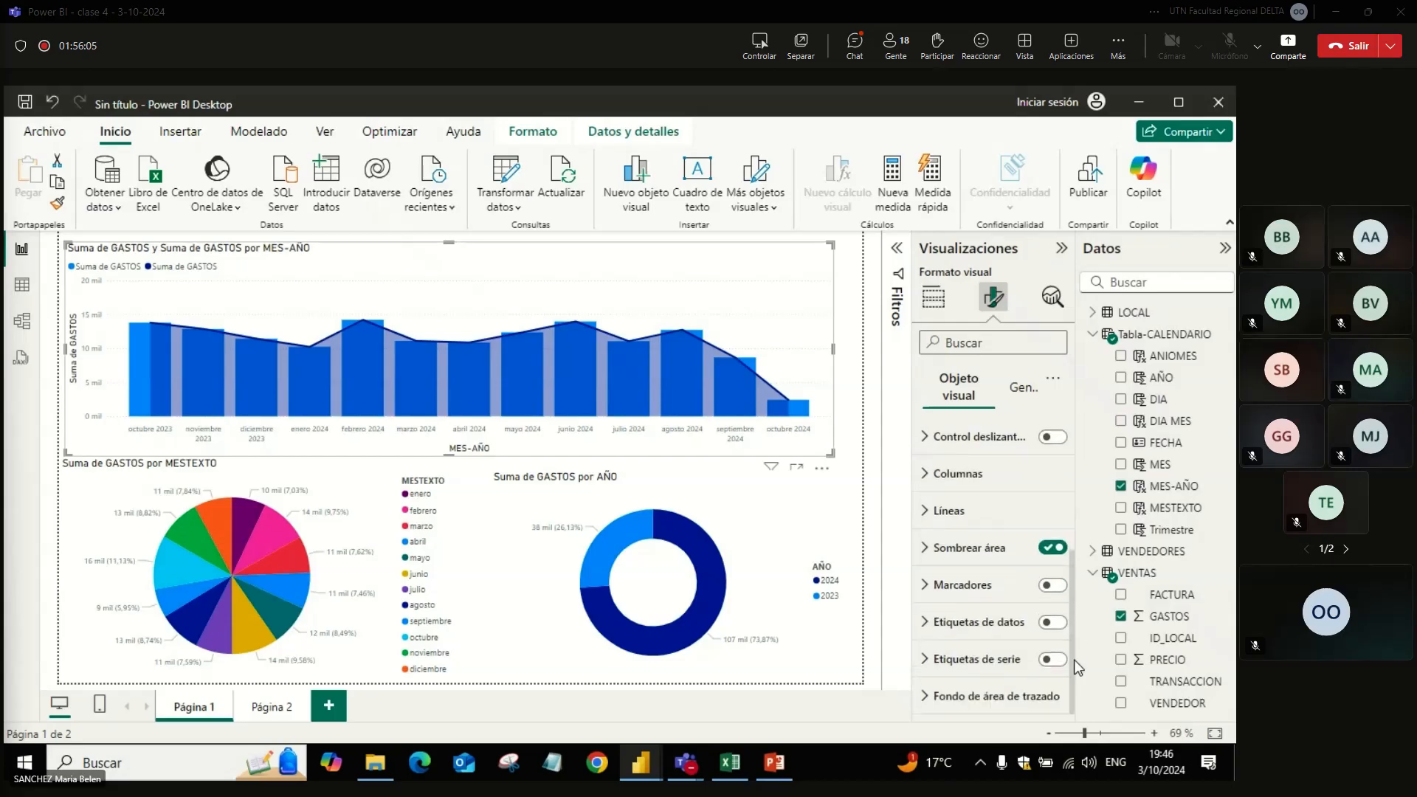
pyautogui.click(1053, 662)
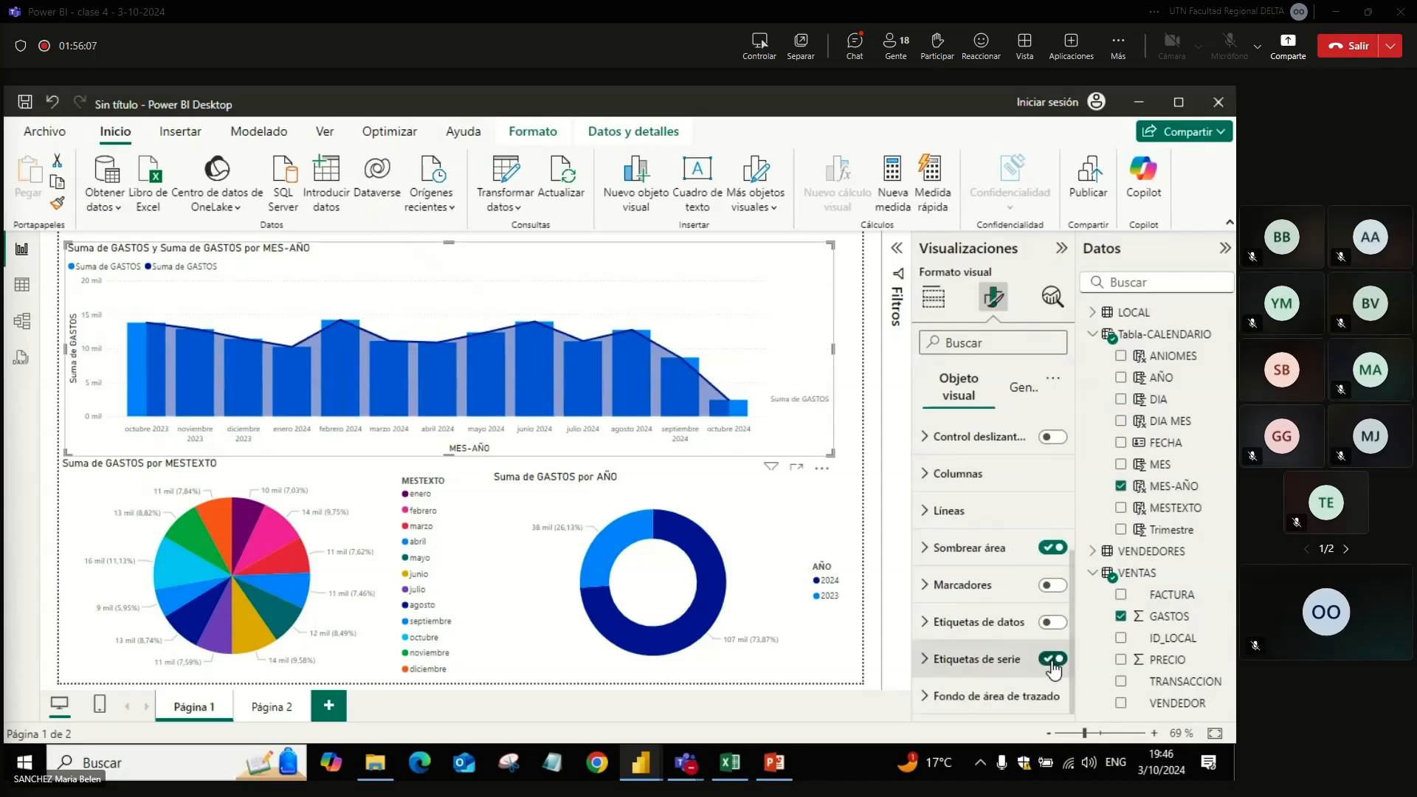
pyautogui.click(1053, 662)
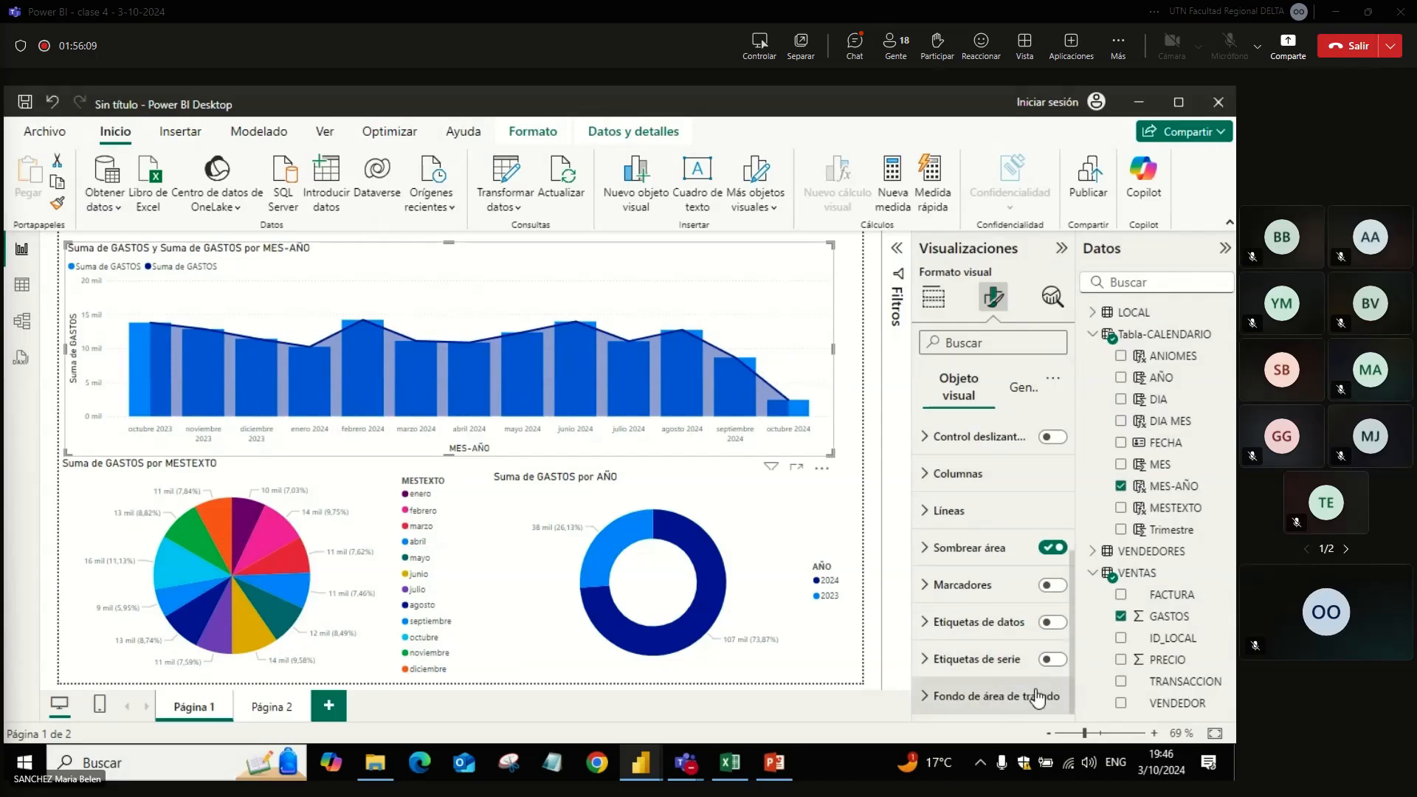
pyautogui.click(1038, 696)
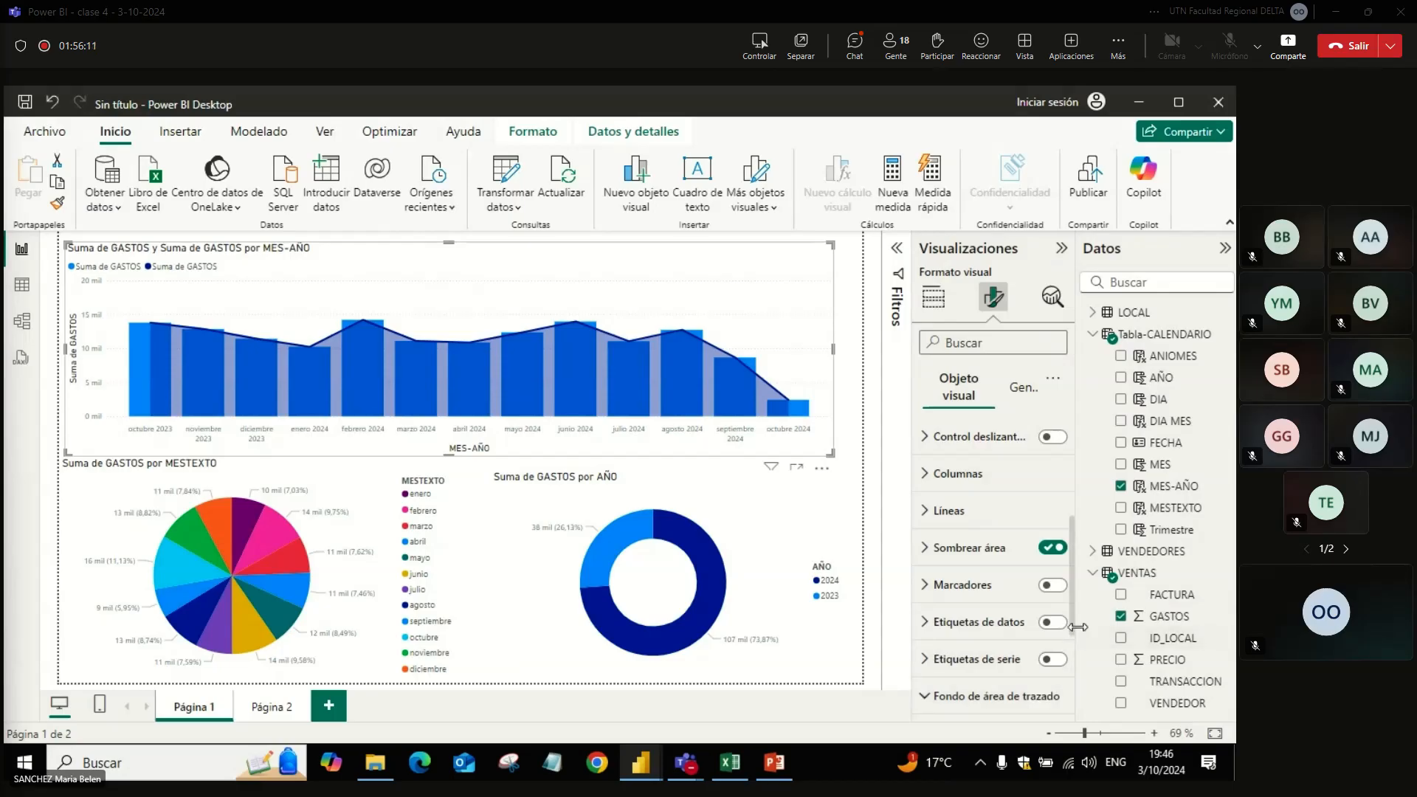
pyautogui.moveTo(1073, 623); pyautogui.dragTo(1087, 515)
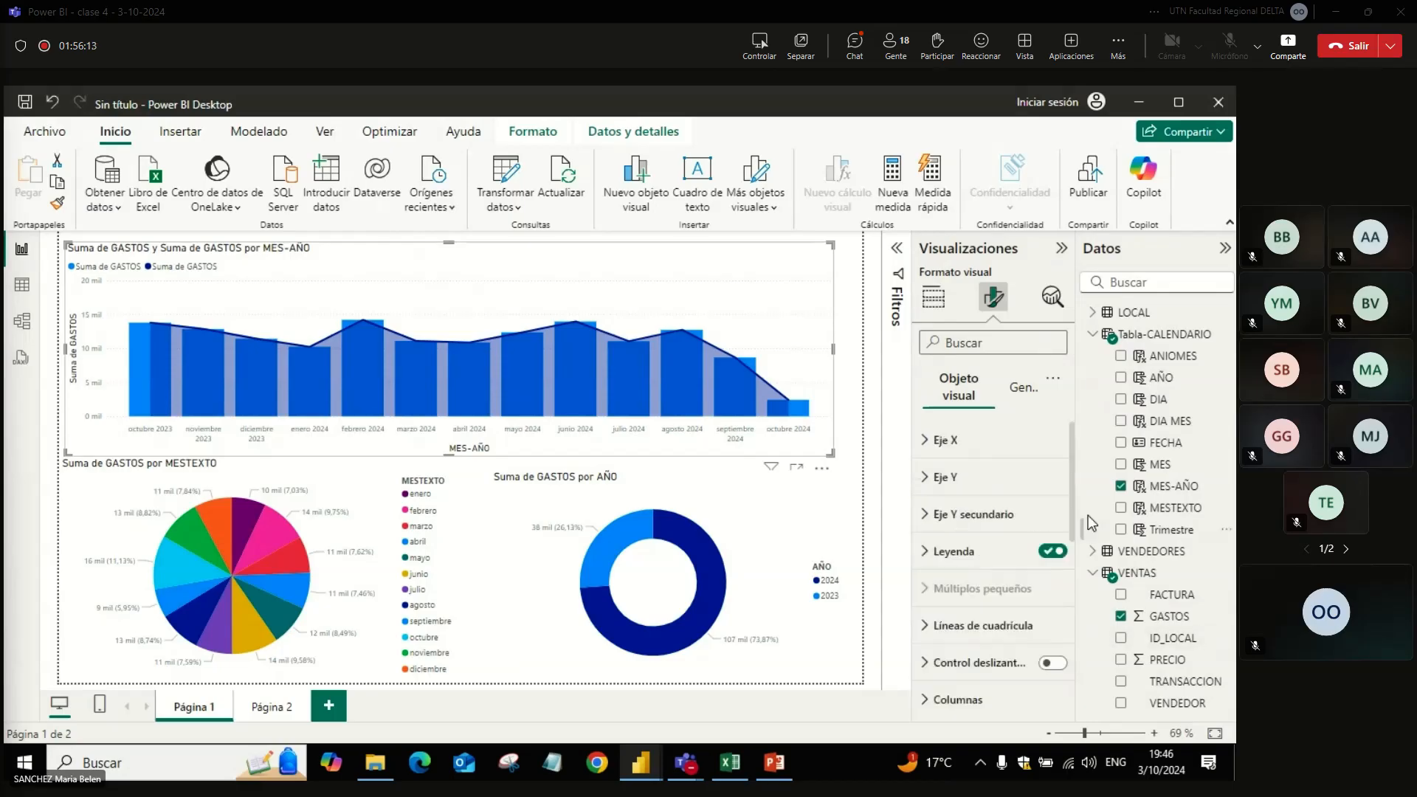
pyautogui.click(856, 334)
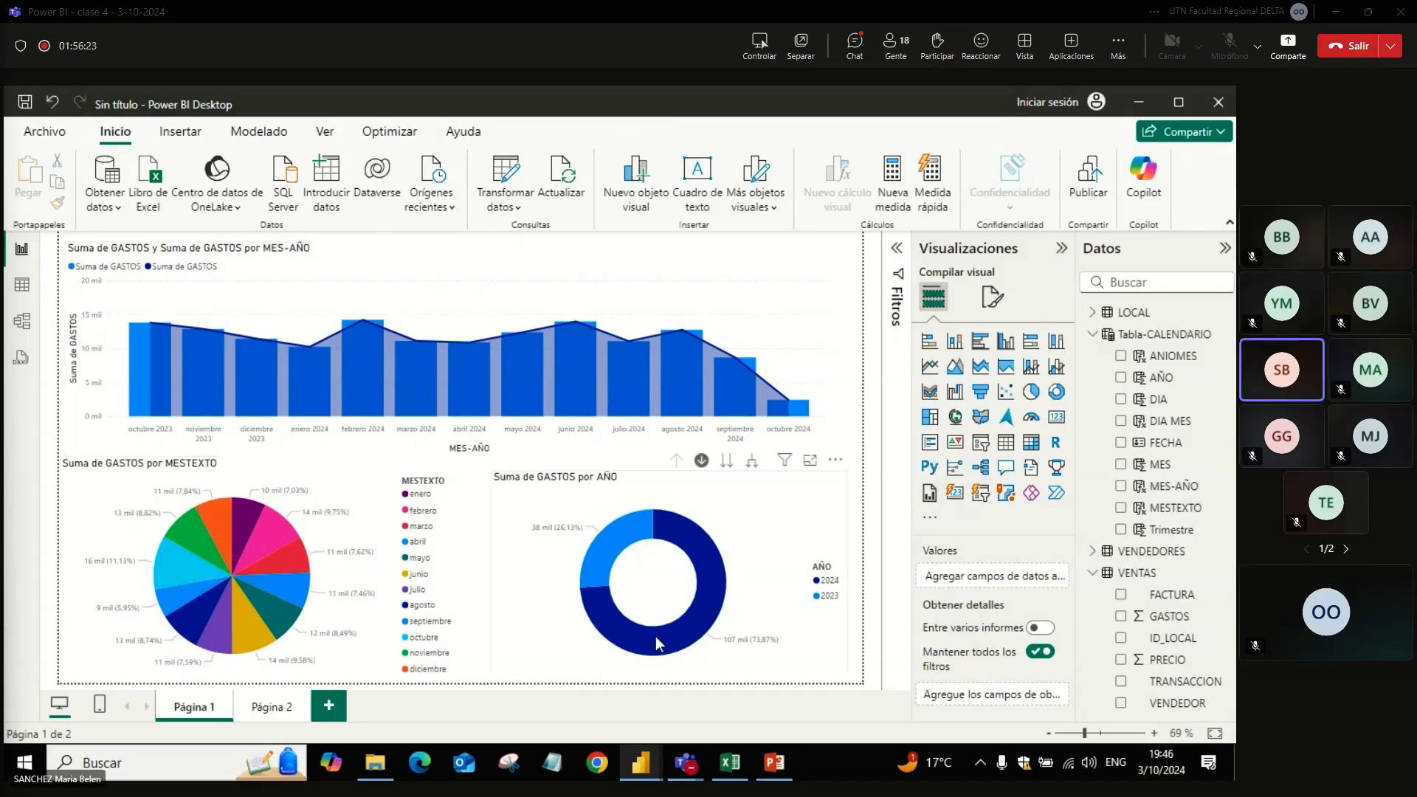
# Step: Switch to the Teams meeting window to review the calendar table formulas in its chat, and return to the Power BI report
pyautogui.moveTo(686, 767)
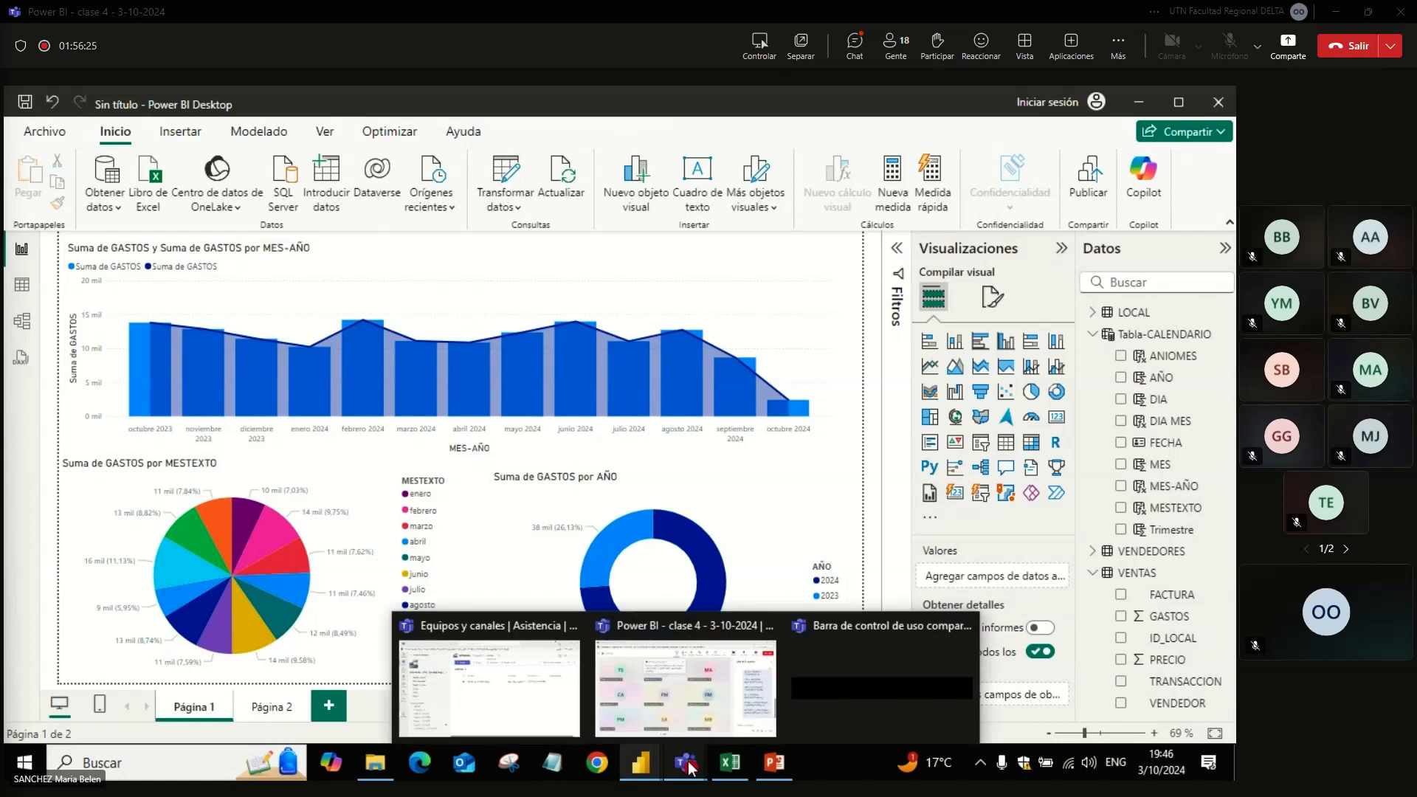
pyautogui.click(697, 685)
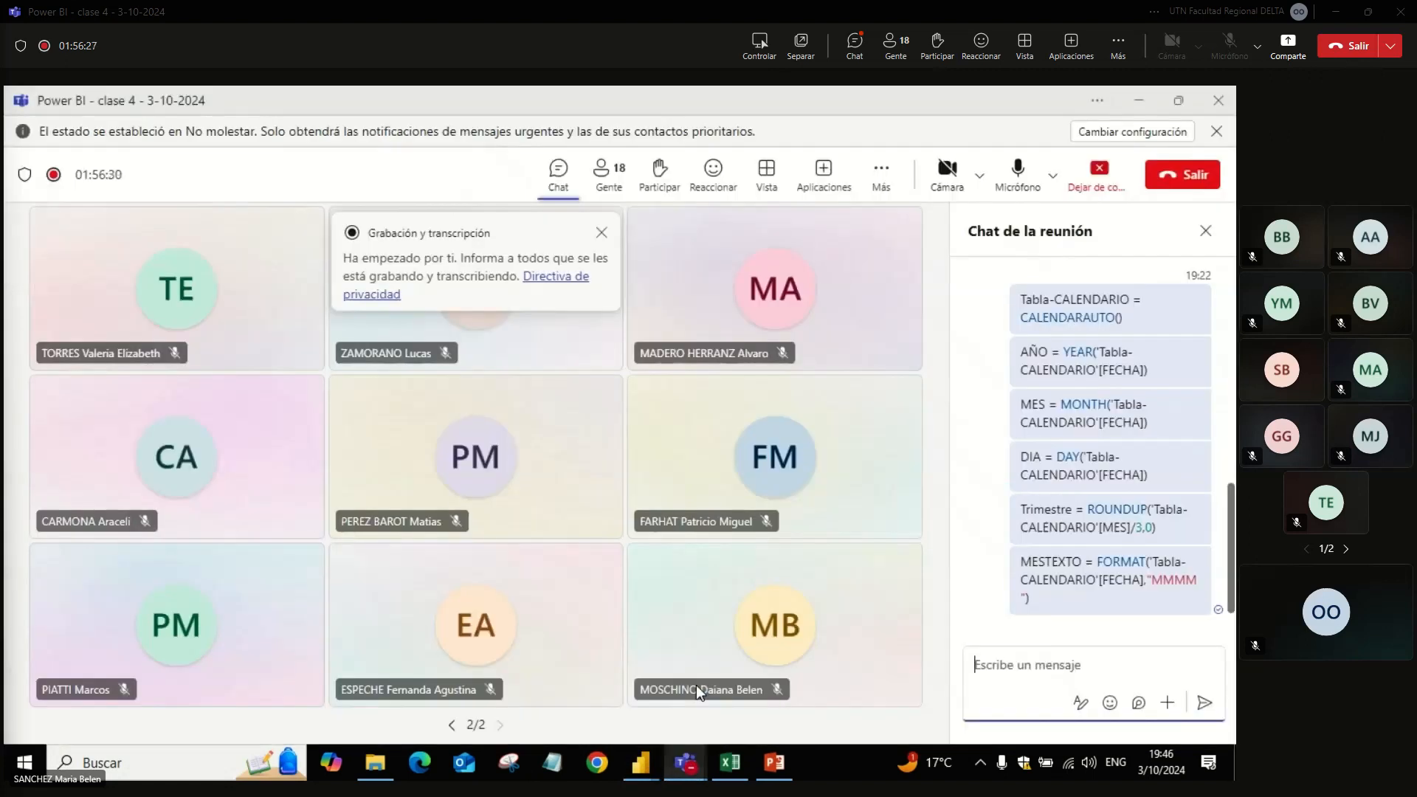
pyautogui.moveTo(696, 685)
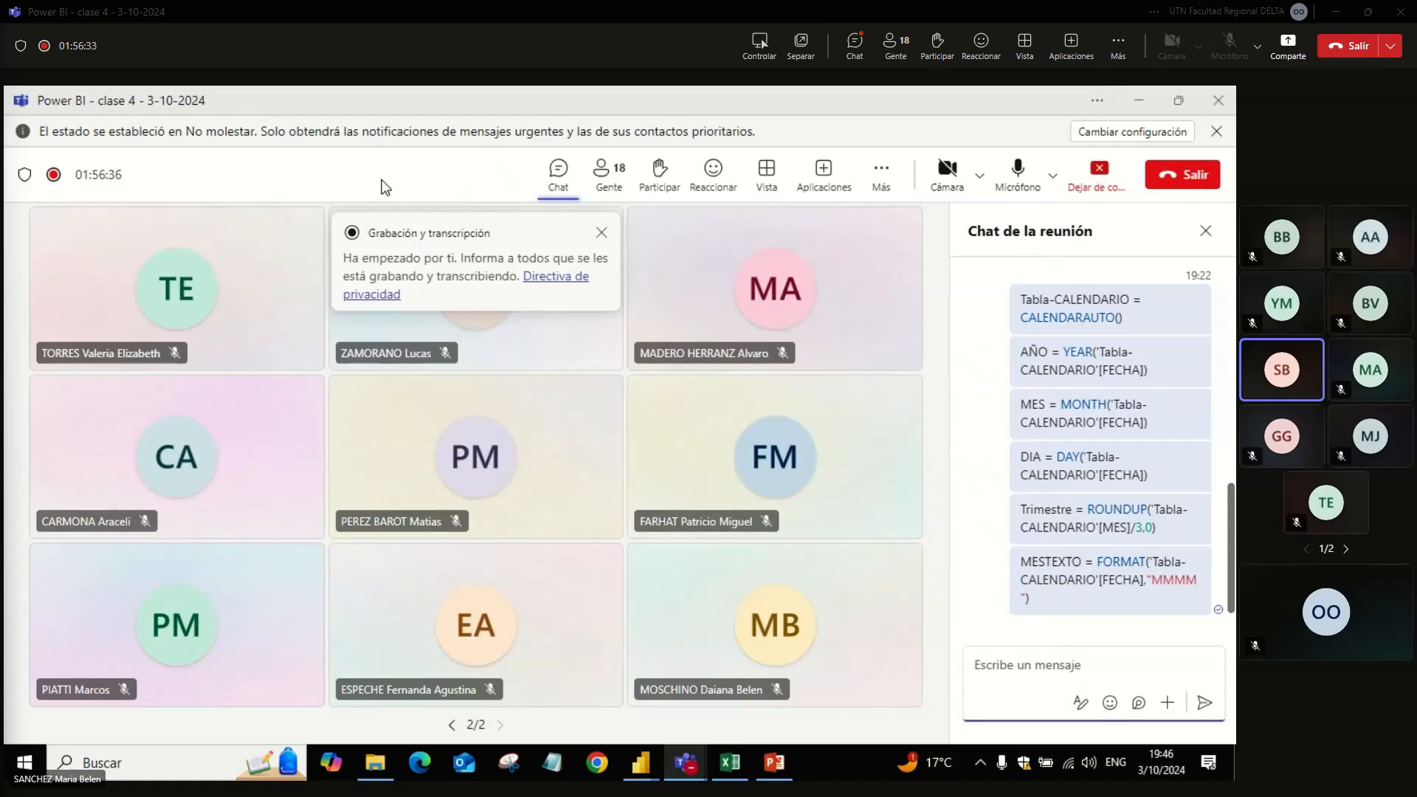
pyautogui.hotkey('alt', 'Tab')
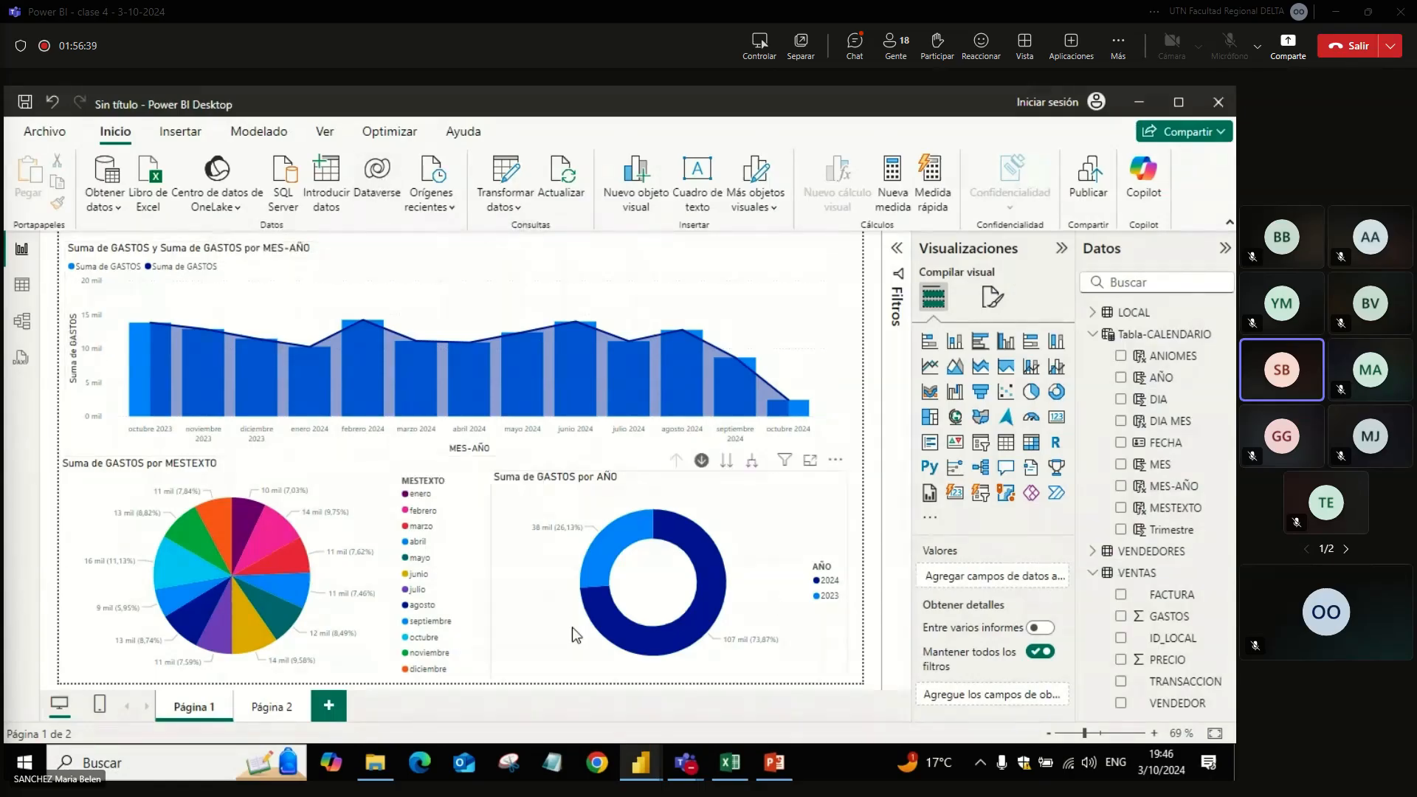
# Step: Switch to the other untitled Power BI report and examine the formulas of its Diferencia, COLOR and Dif-formato measures
pyautogui.moveTo(652, 768)
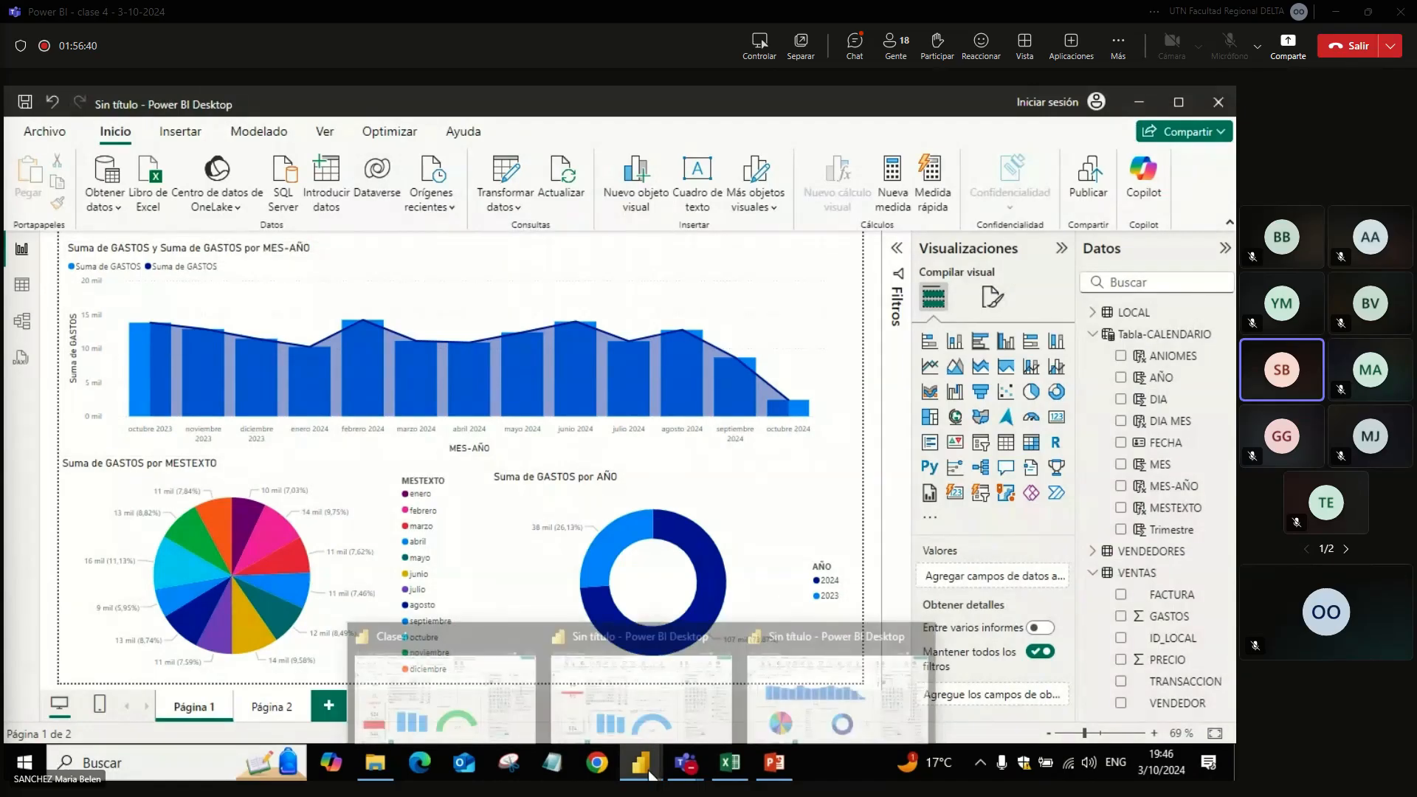
pyautogui.click(615, 725)
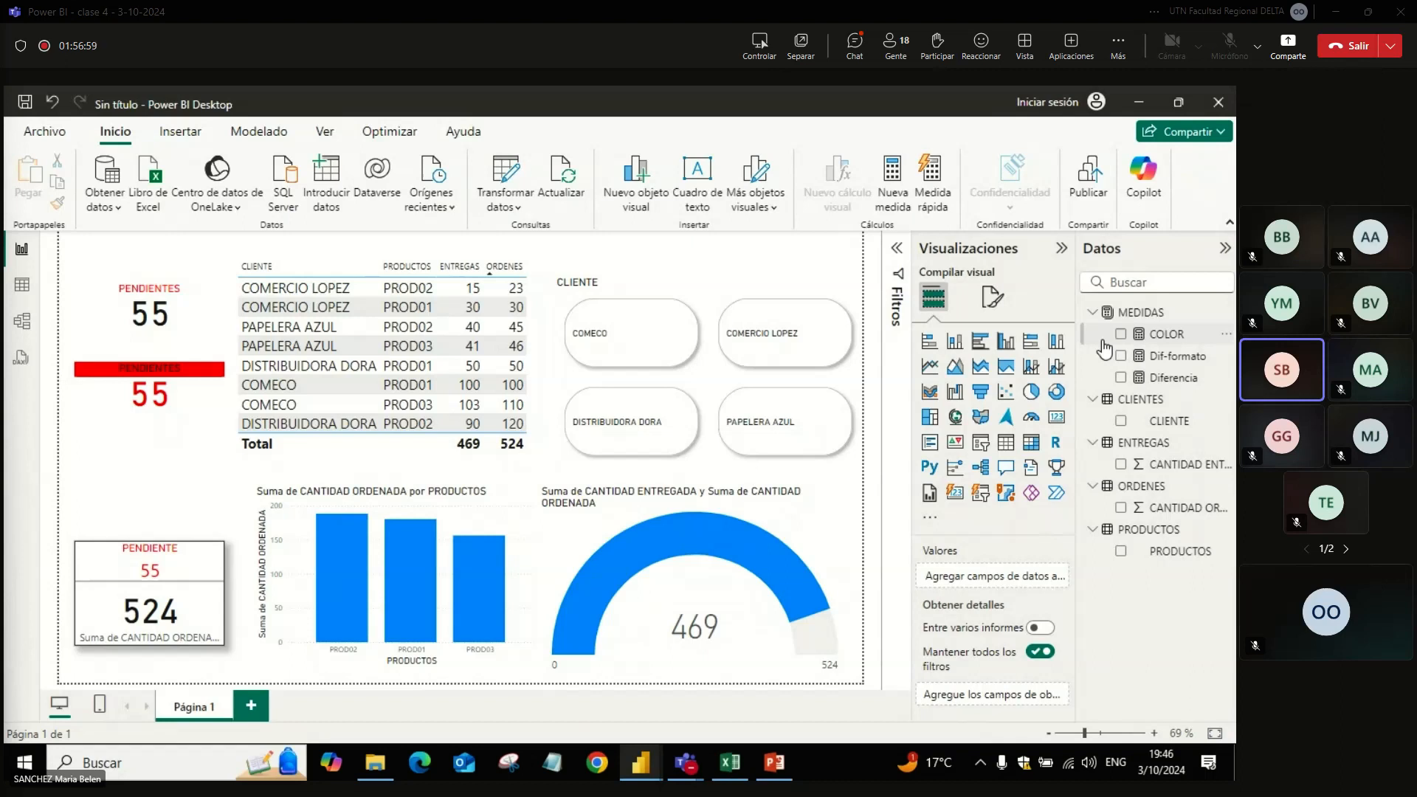
pyautogui.click(1153, 378)
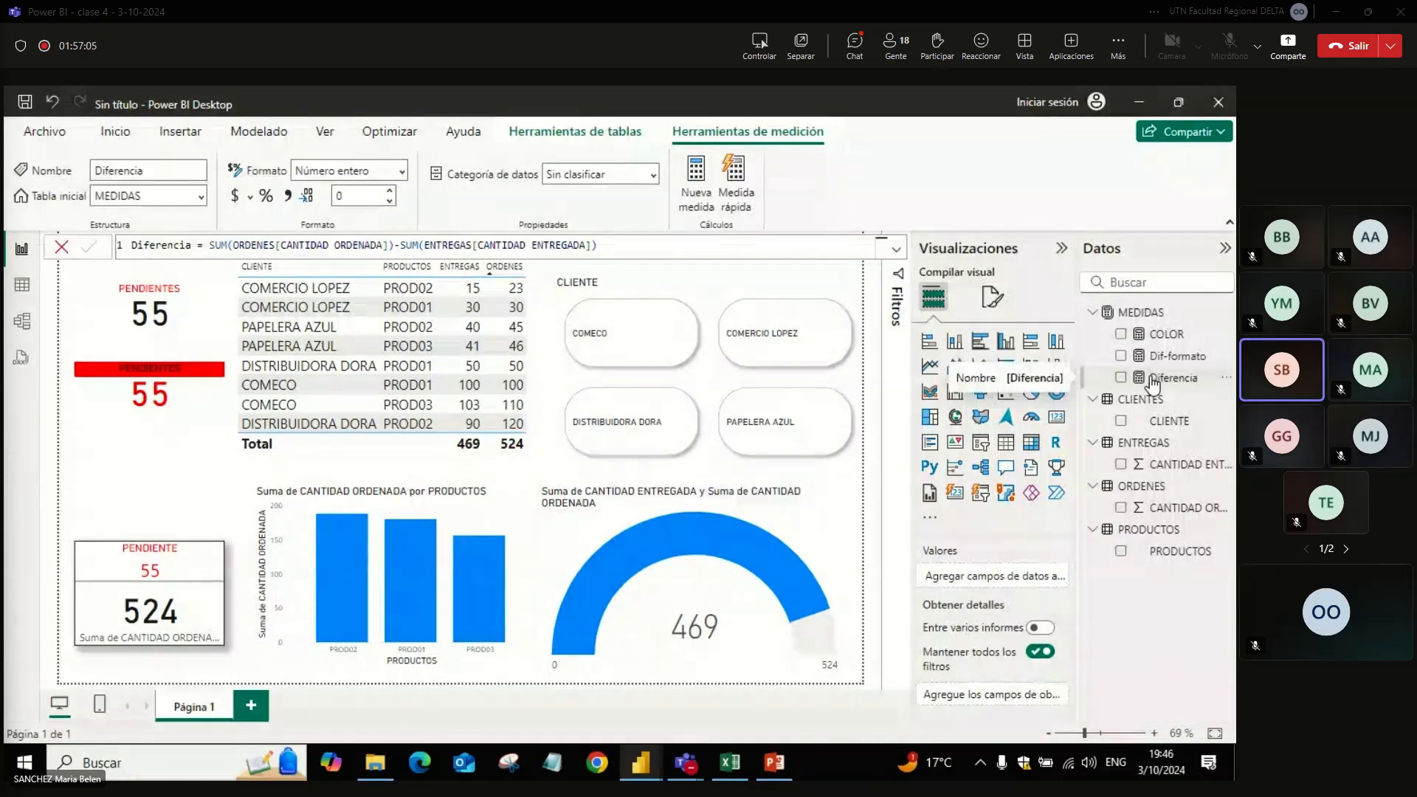
pyautogui.click(1175, 336)
pyautogui.click(1177, 358)
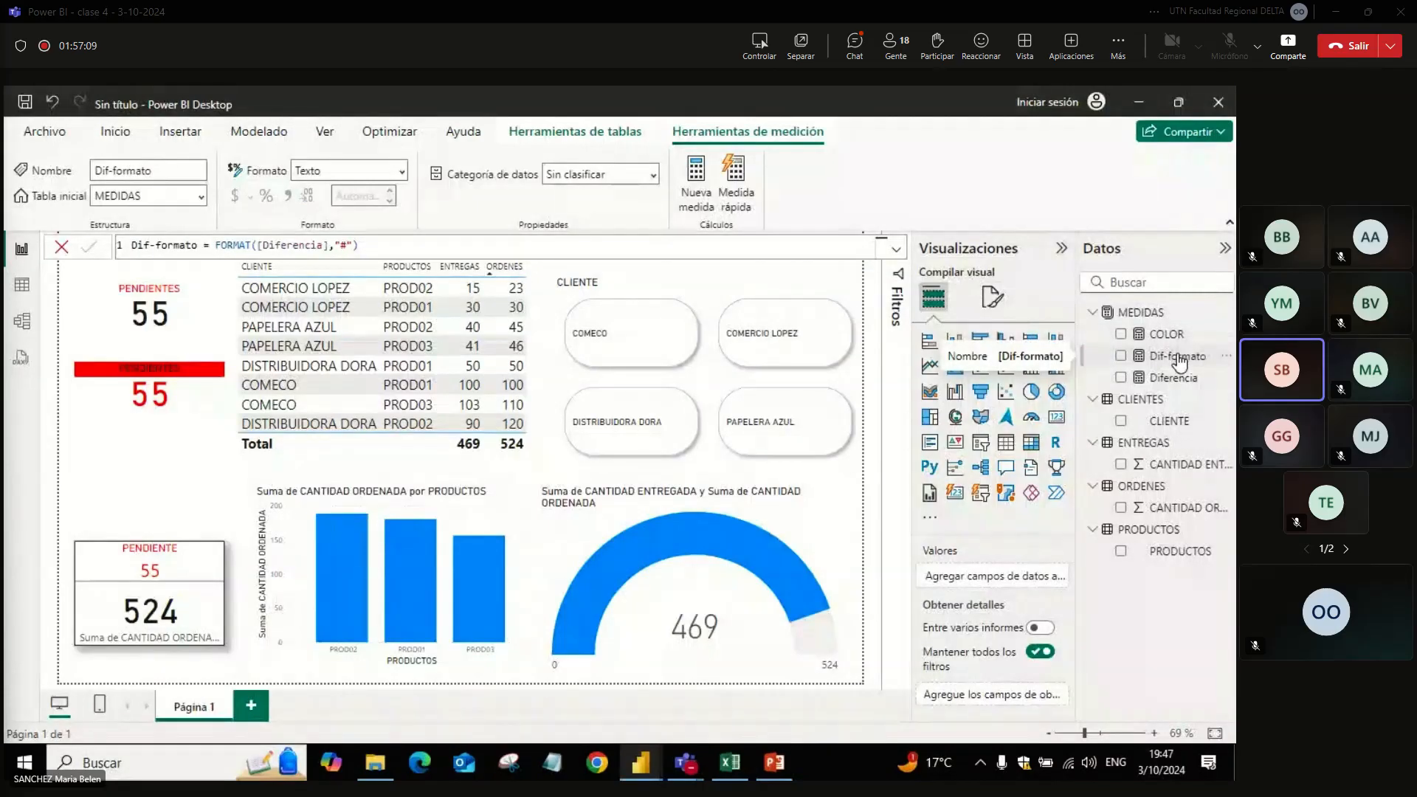
# Step: Return to the calendar report and show the Tabla-CALENDARIO data in table view
pyautogui.hotkey('alt', 'Tab')
pyautogui.hotkey('alt', 'Tab')
pyautogui.hotkey('alt', 'Tab')
pyautogui.click(22, 286)
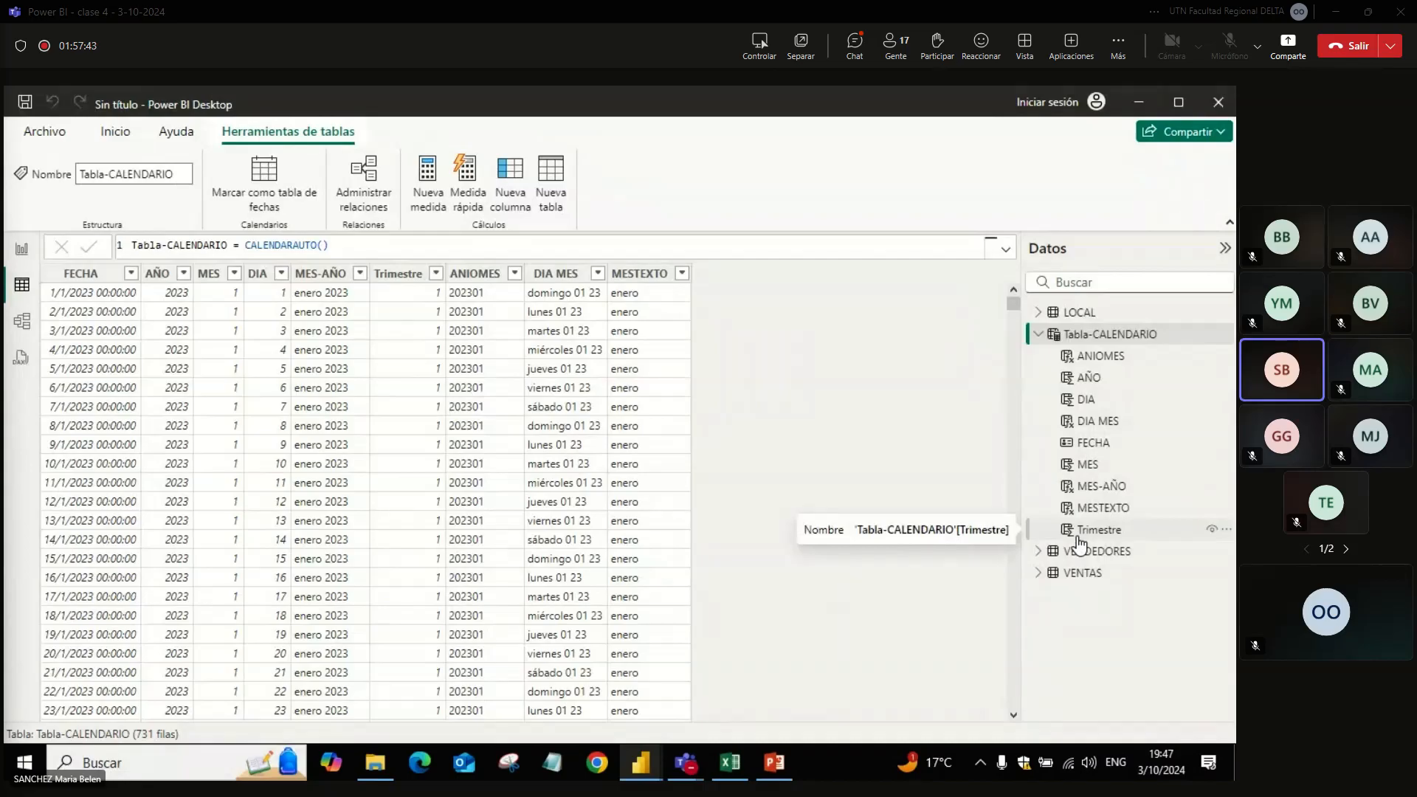
# Step: Switch to the other untitled Power BI report and examine its MEDIDAS table in model view and in table view
pyautogui.hotkey('alt', 'Tab')
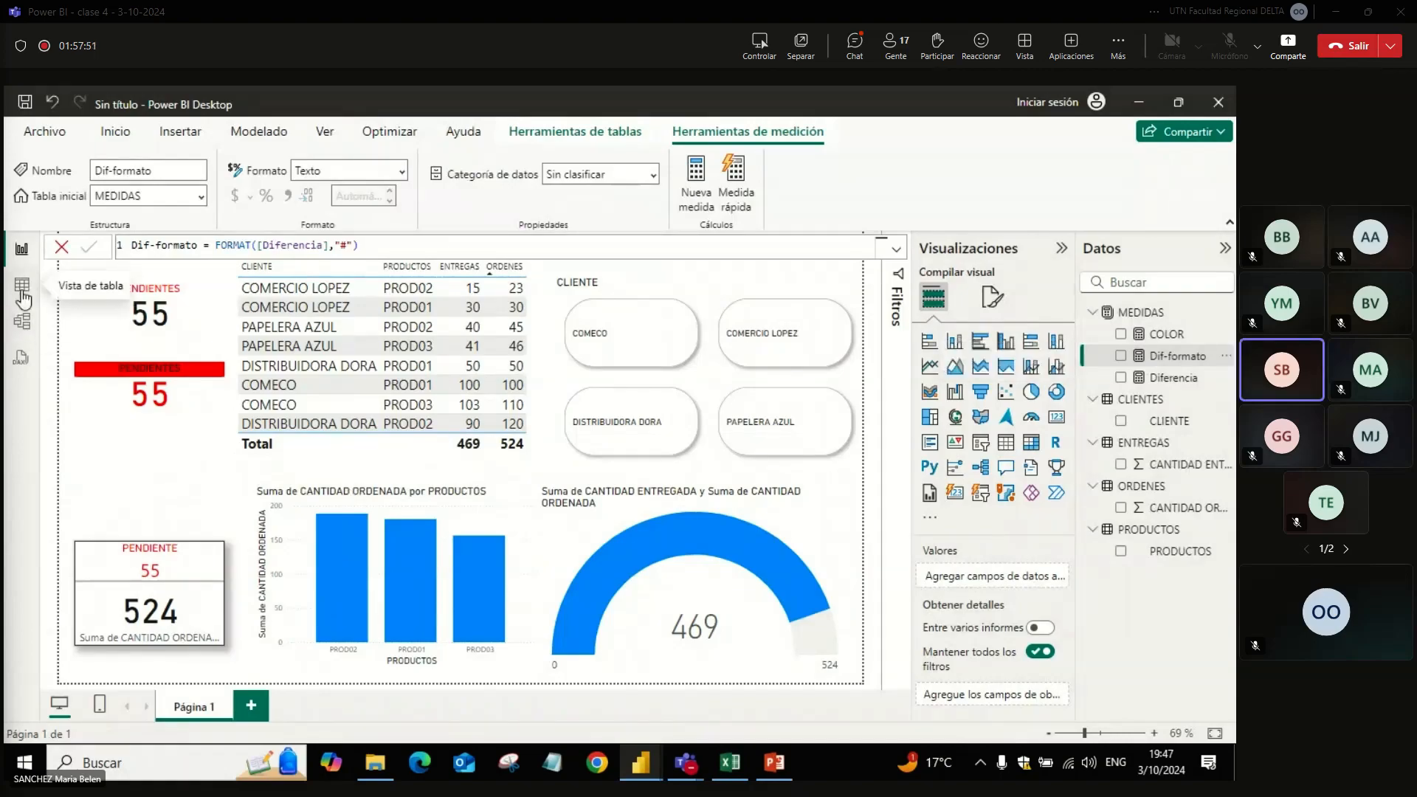
pyautogui.click(24, 321)
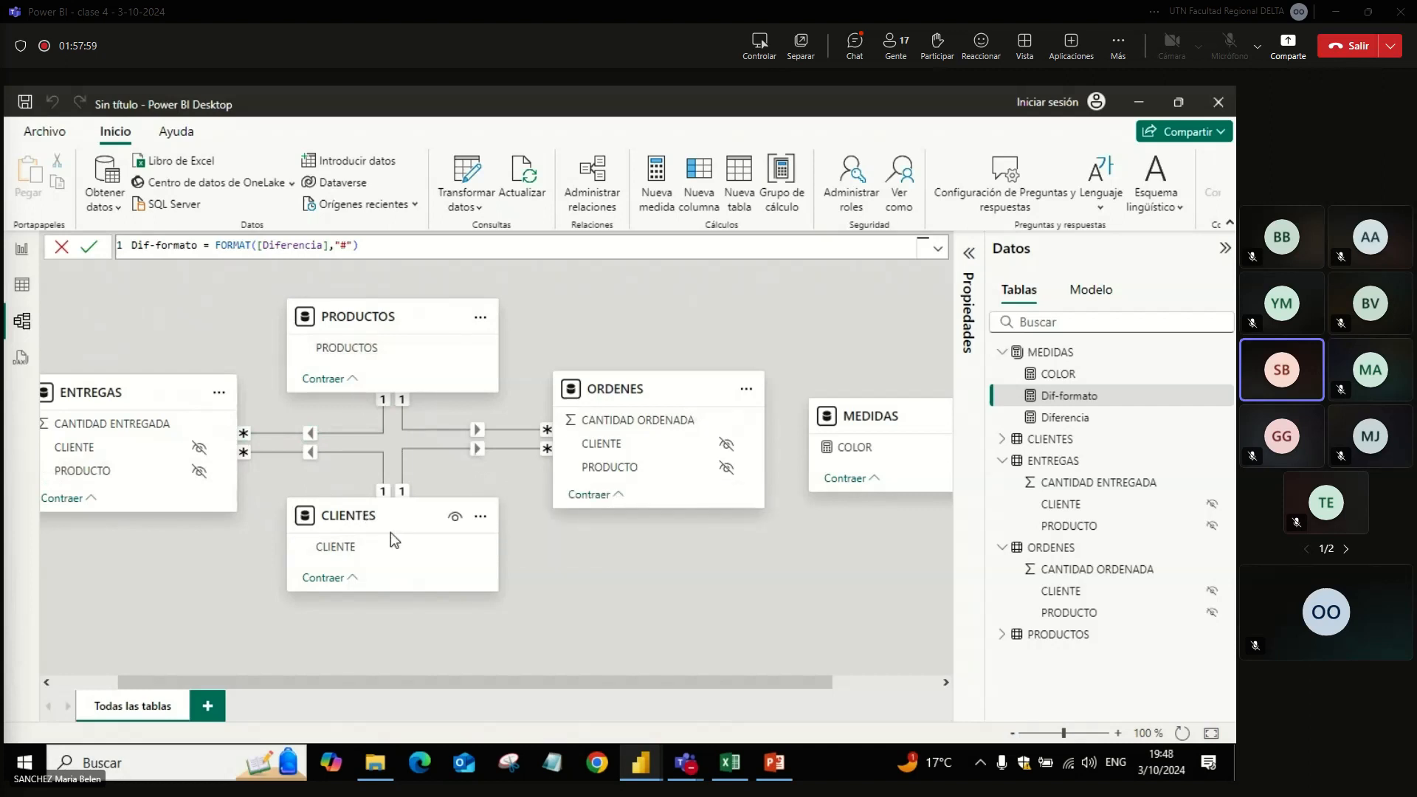
pyautogui.click(1051, 360)
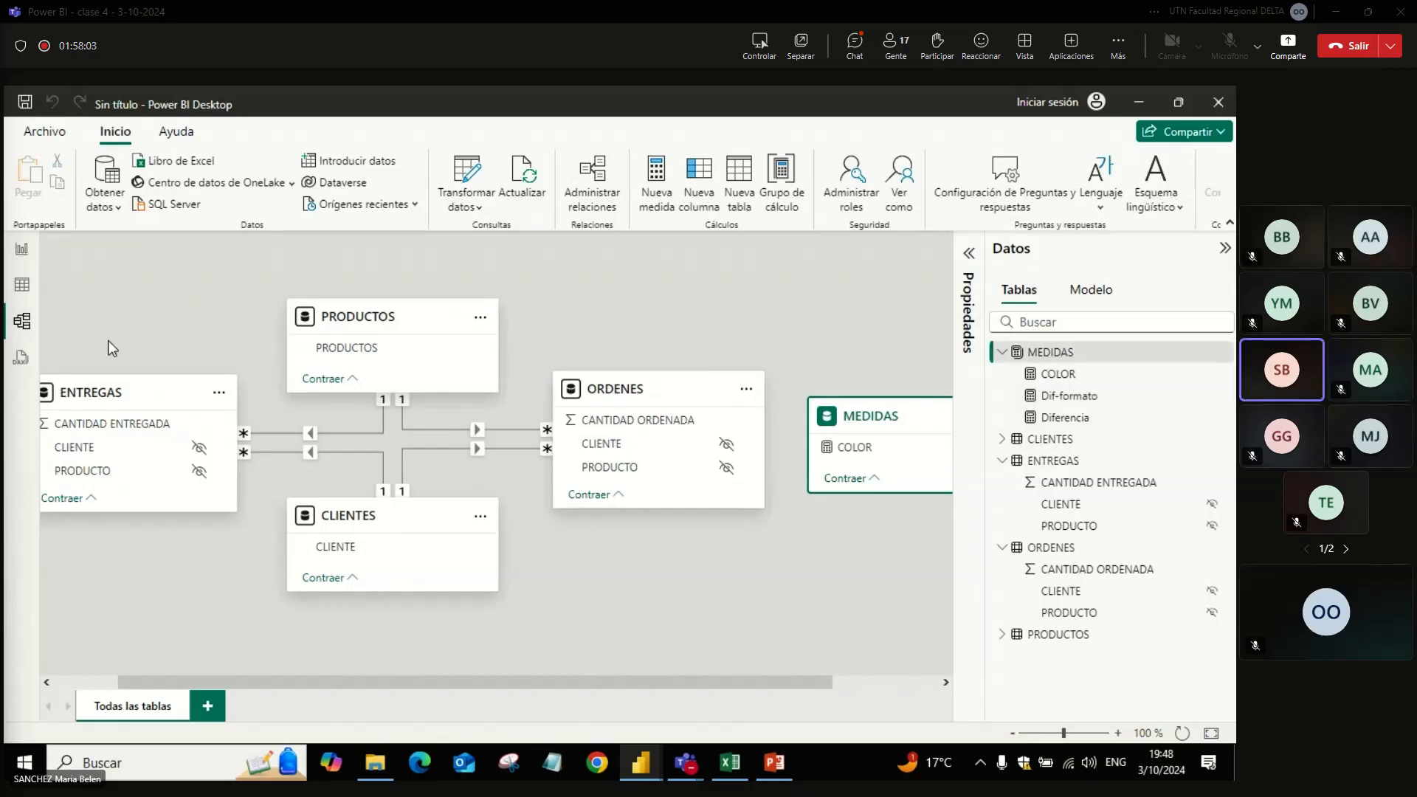
pyautogui.click(25, 295)
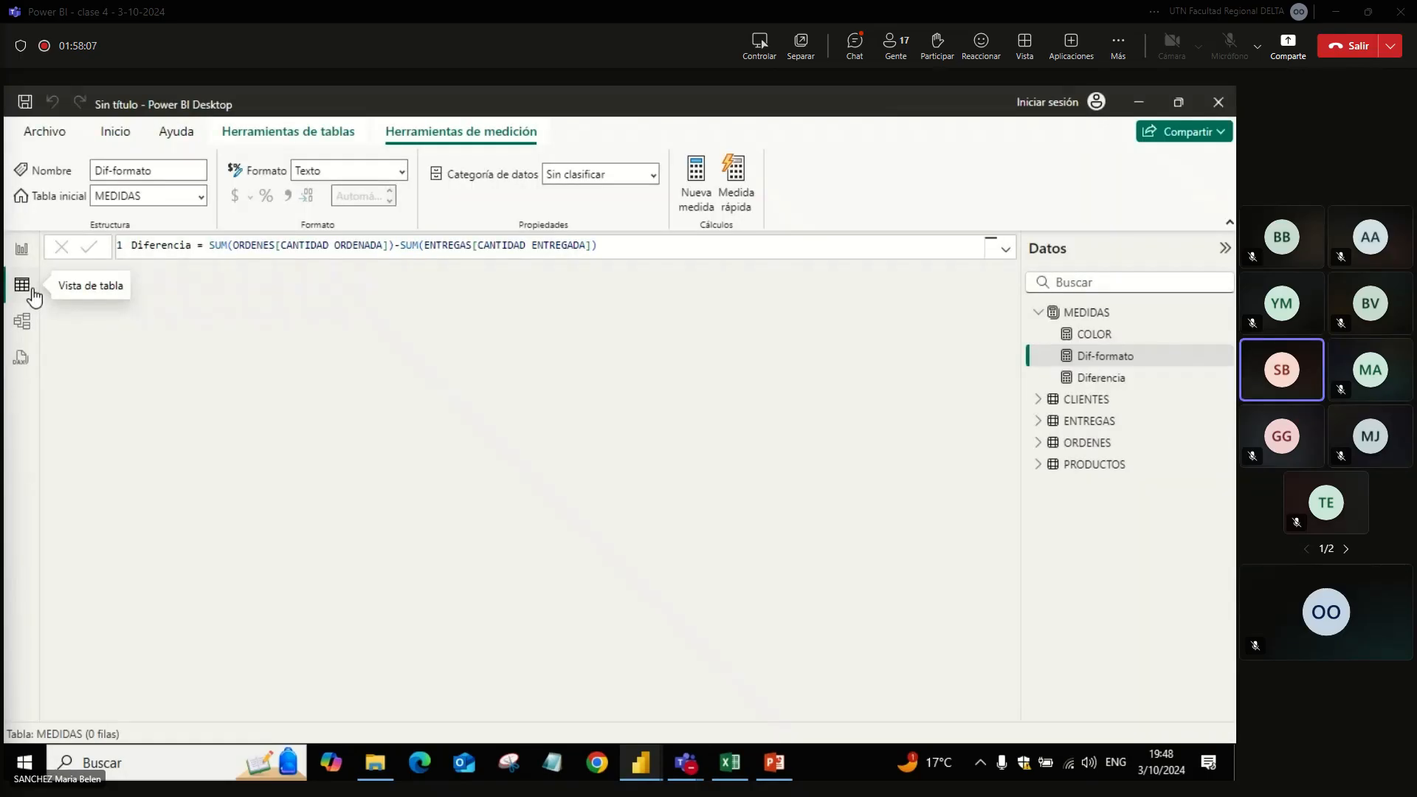
pyautogui.click(1075, 317)
# Step: Create a calculated table with the formula Tabla = VALUES(ORDENES[CLIENTE])
pyautogui.click(553, 197)
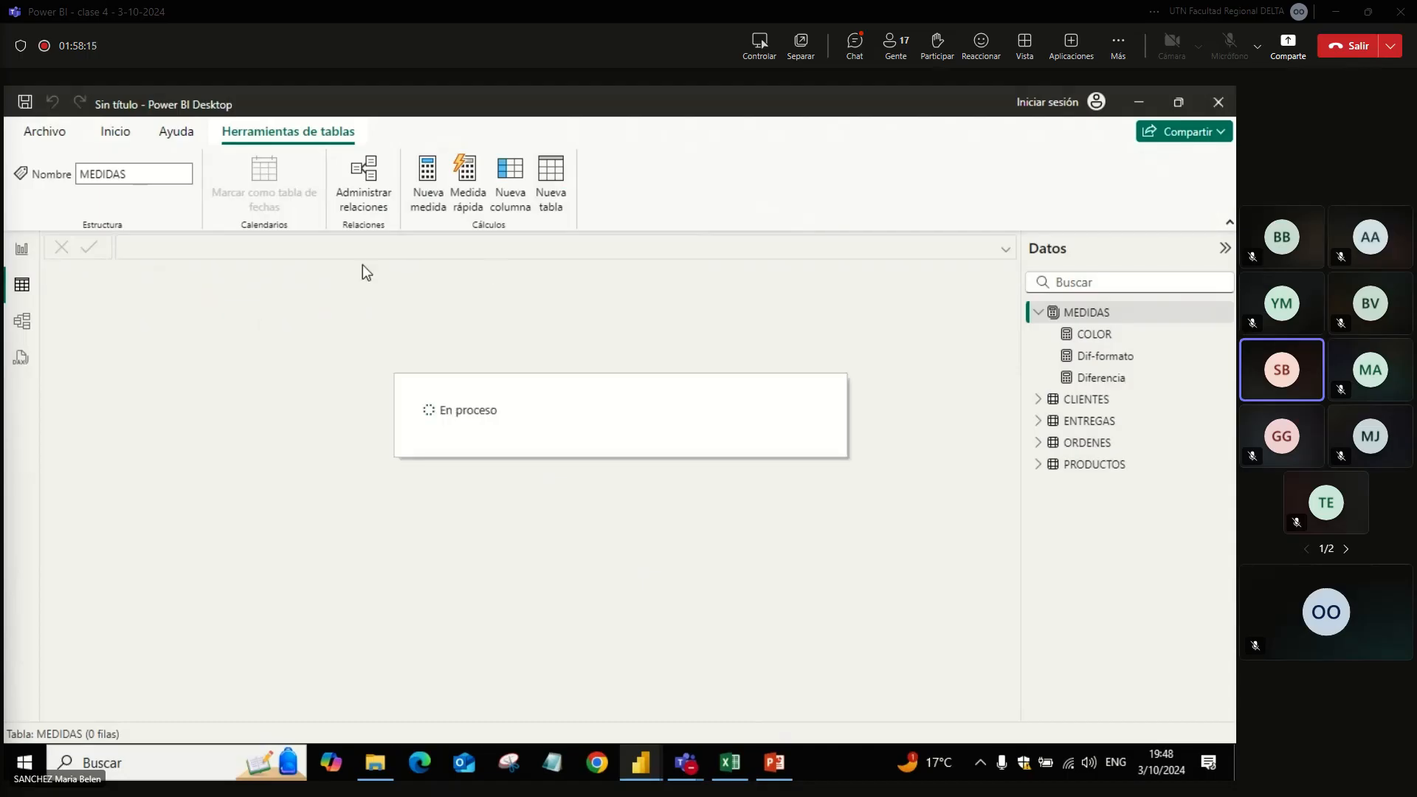
pyautogui.click(188, 247)
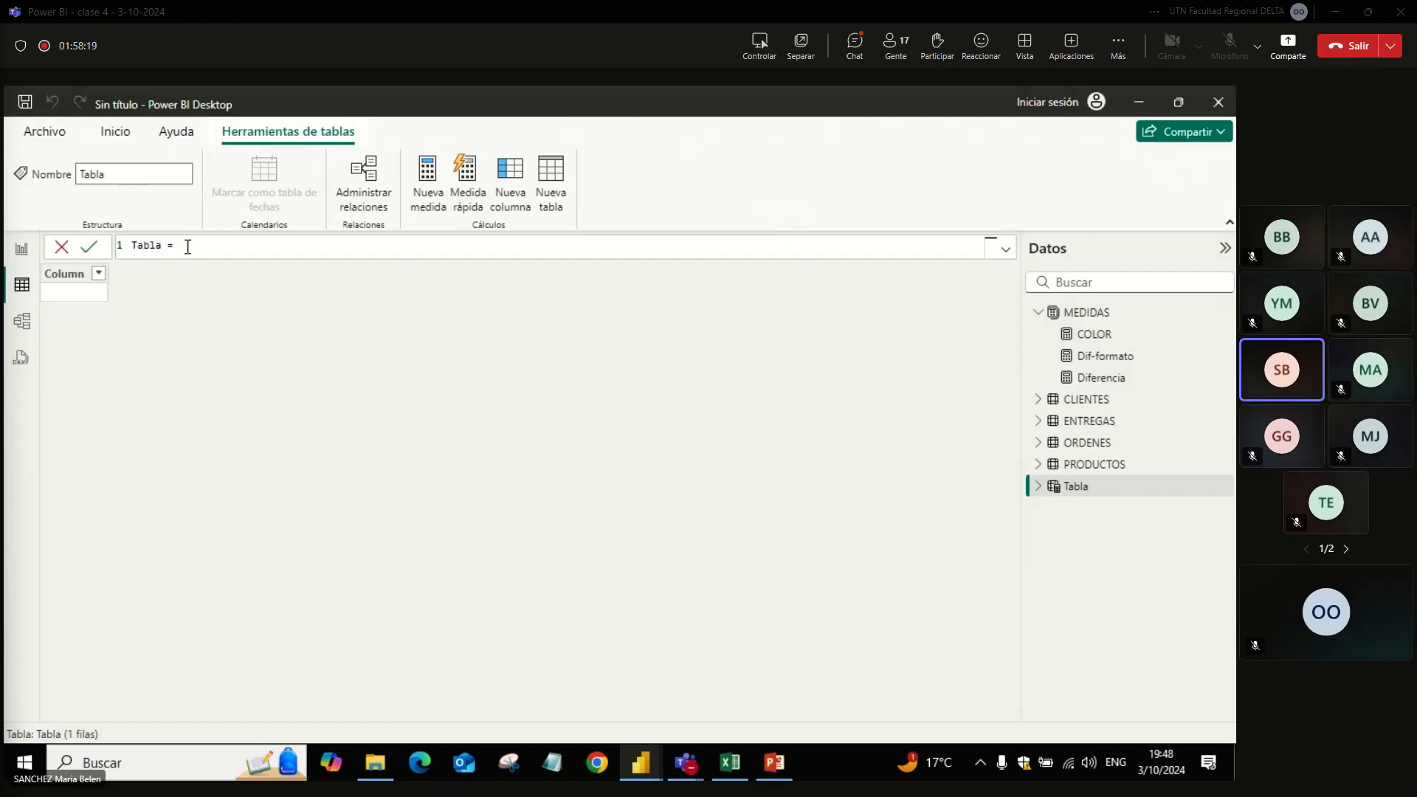
pyautogui.write('VALUE')
pyautogui.press('Tab')
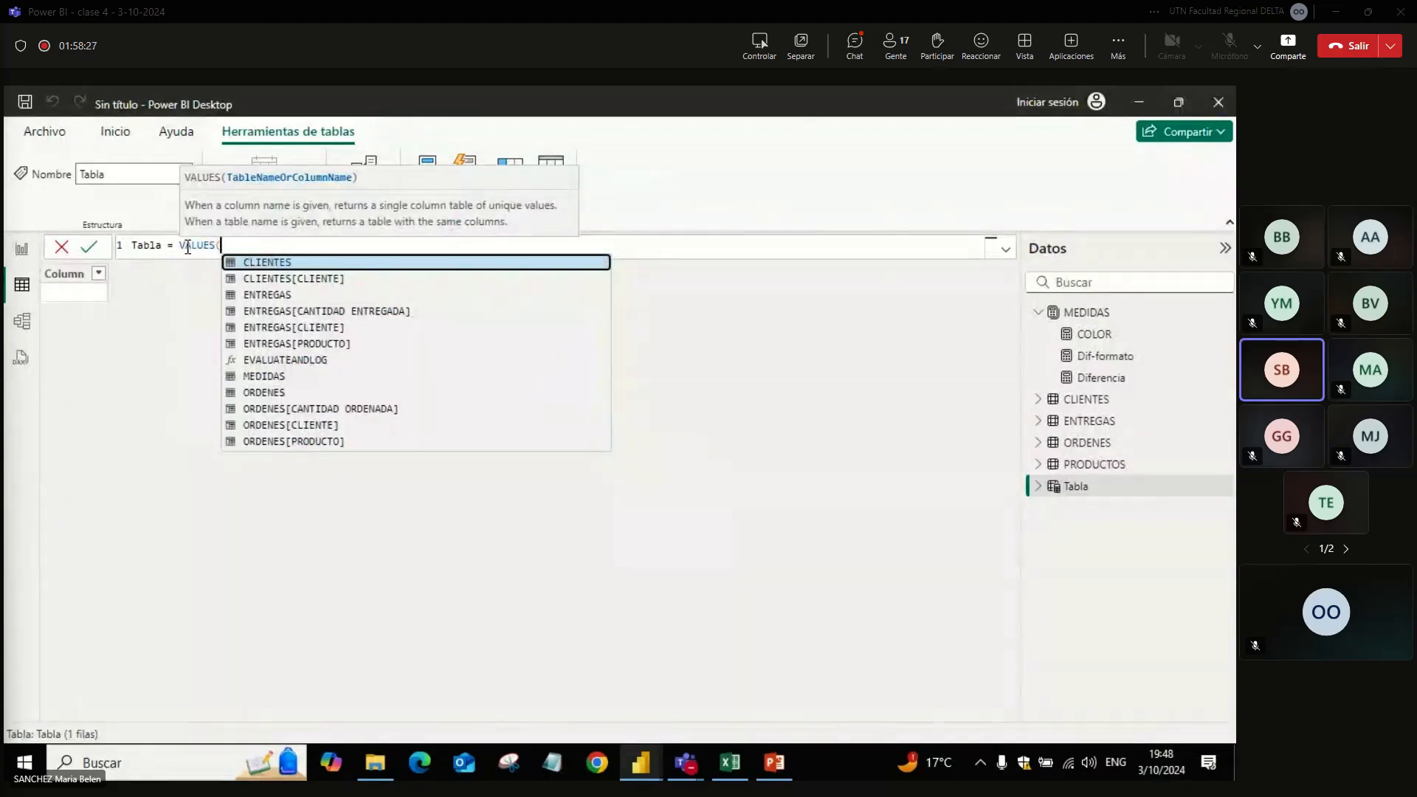
pyautogui.write('LI')
pyautogui.press('Escape')
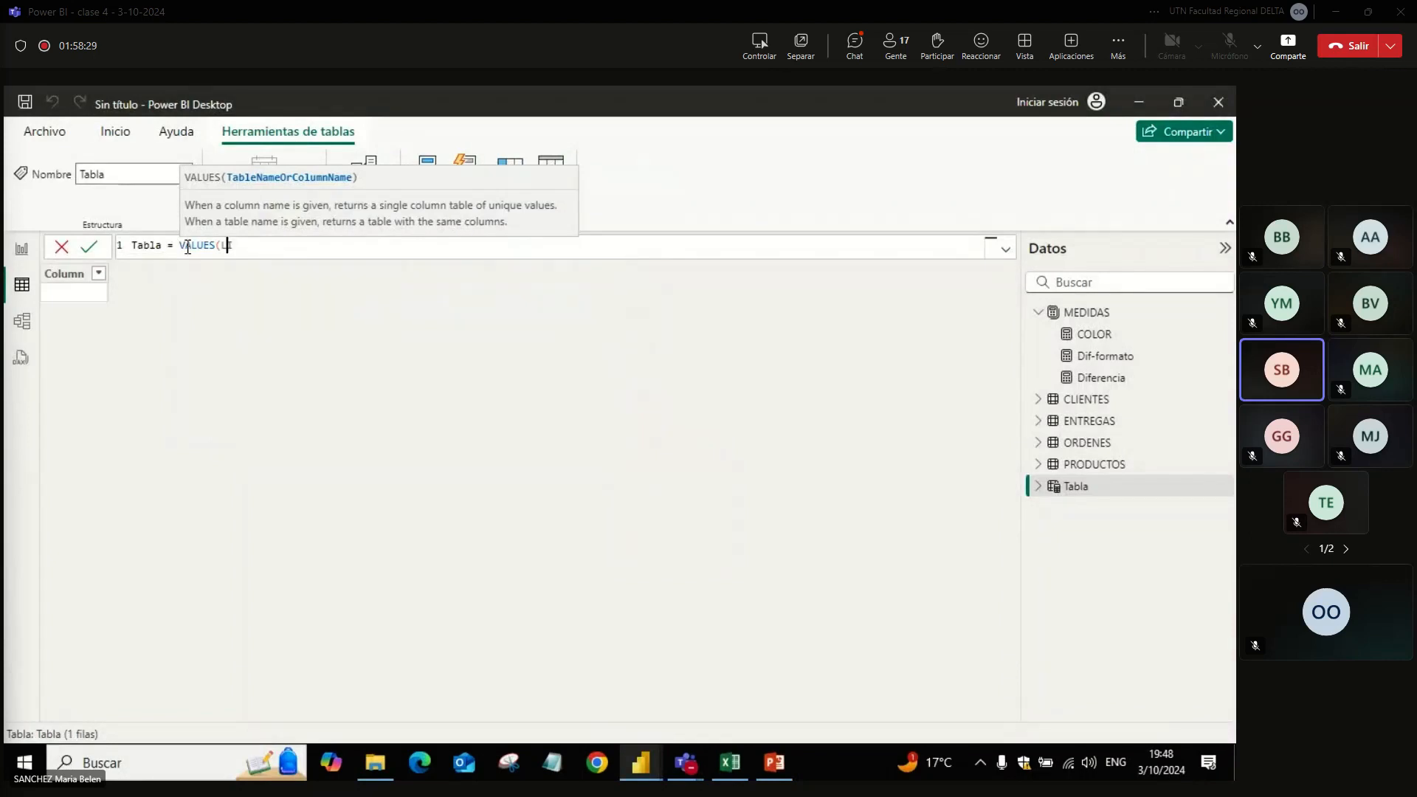
pyautogui.press('BackSpace')
pyautogui.press('BackSpace')
pyautogui.write('CL')
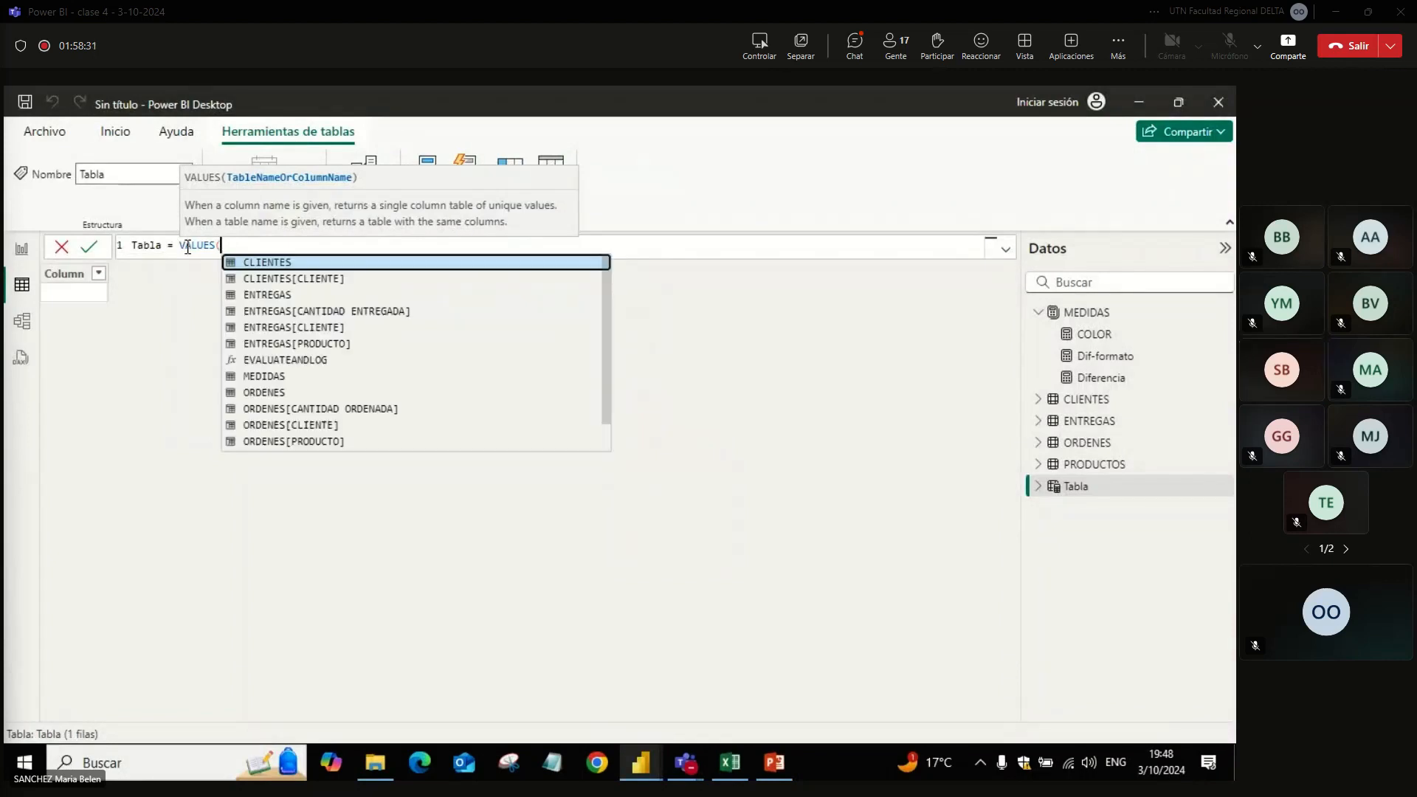
pyautogui.write('IE')
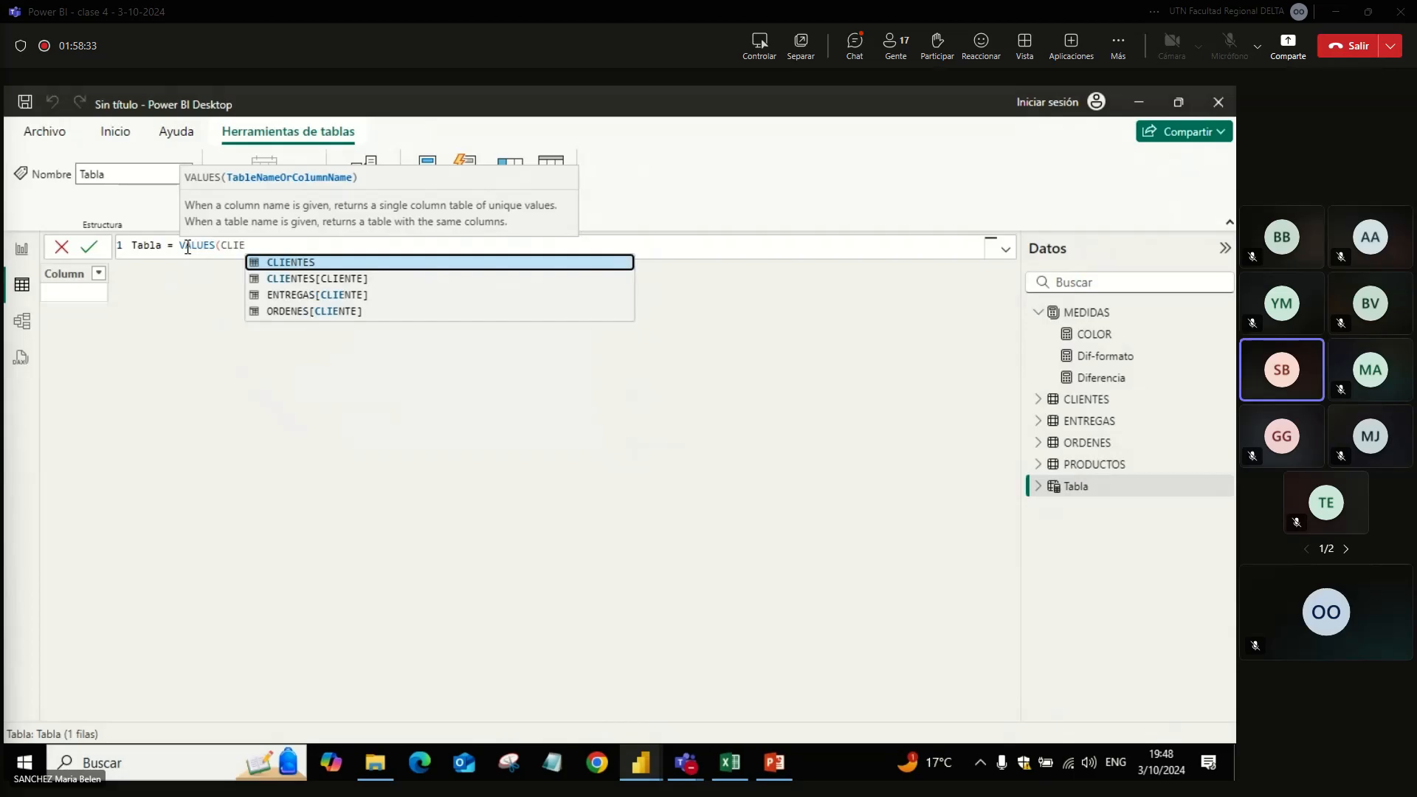
pyautogui.press('Down')
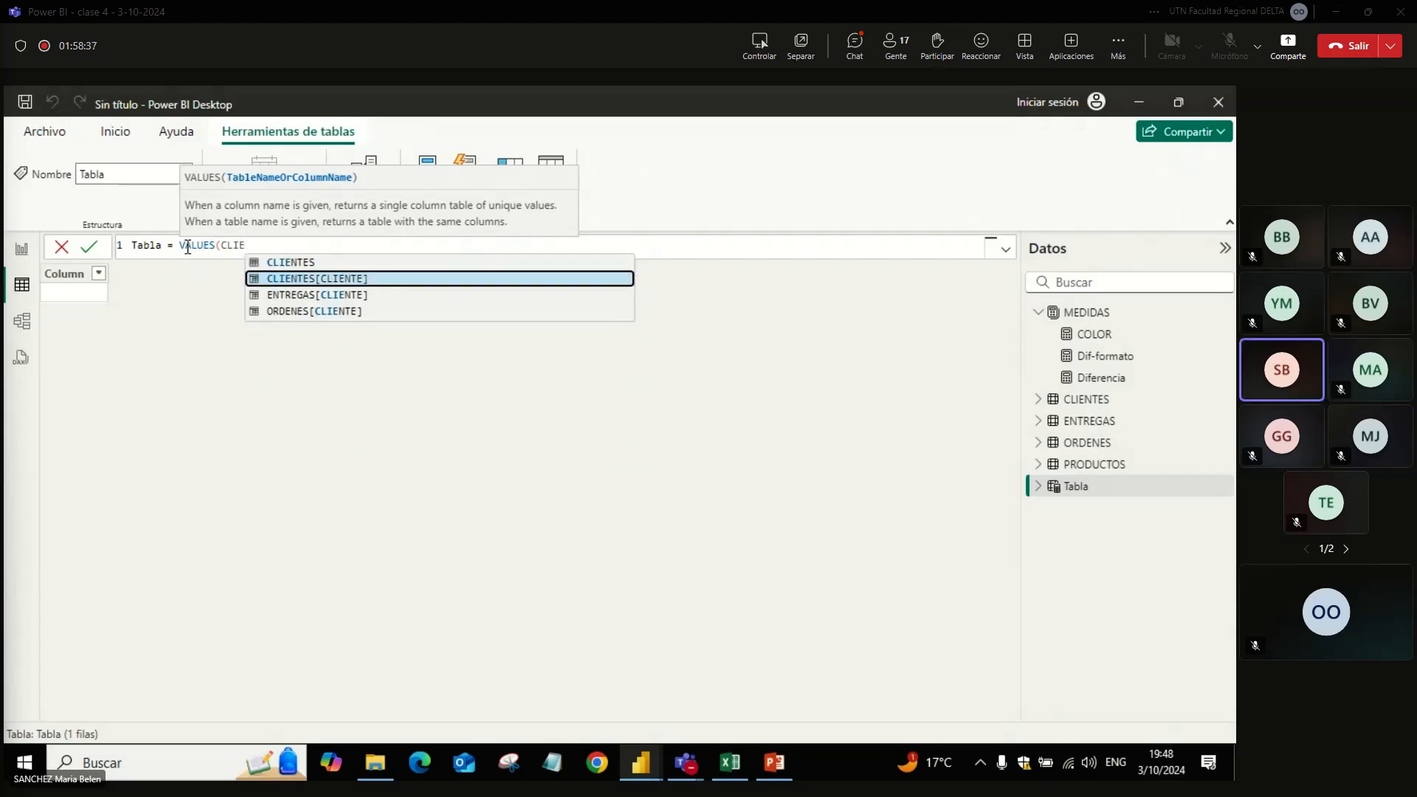
pyautogui.press('Down')
pyautogui.press('Down')
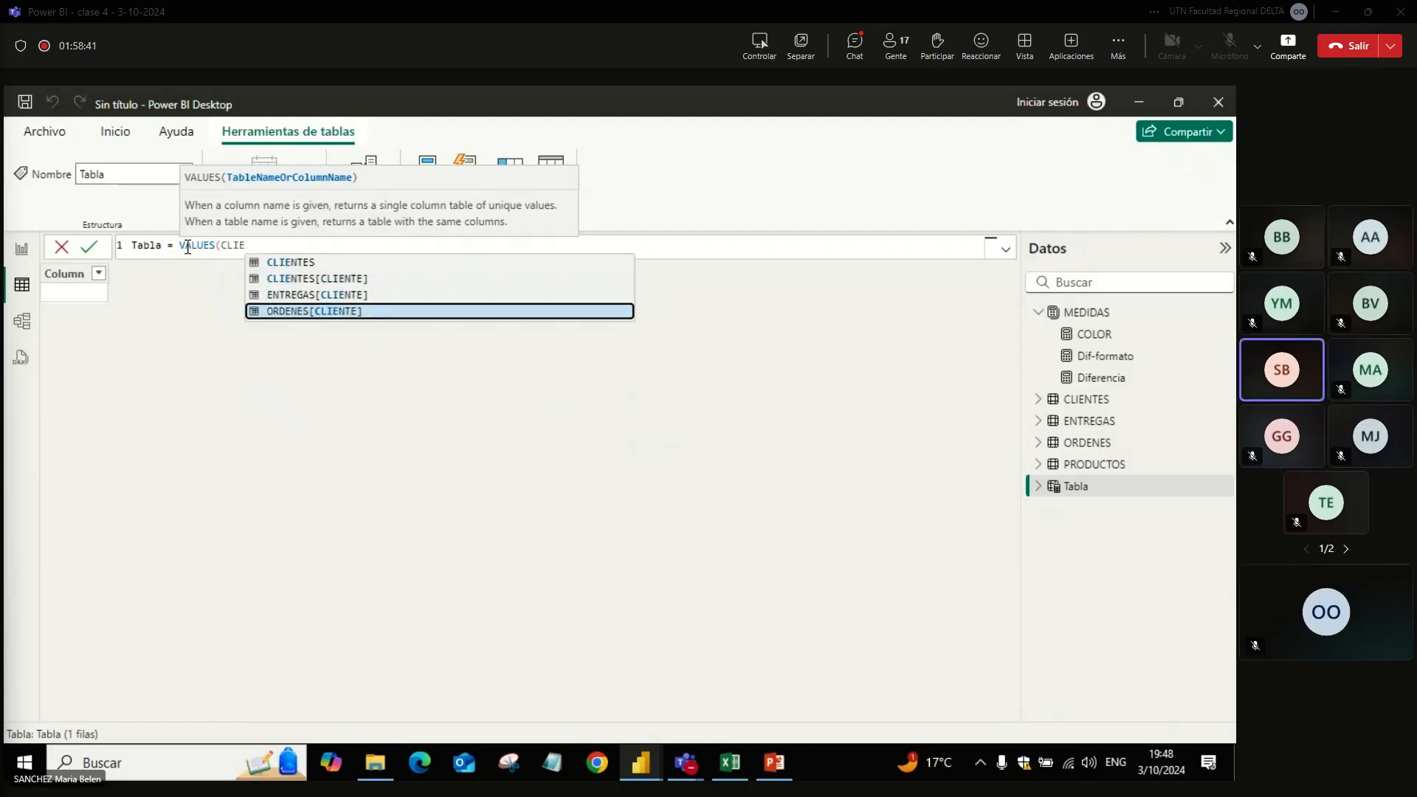
pyautogui.press('Tab')
pyautogui.press('Return')
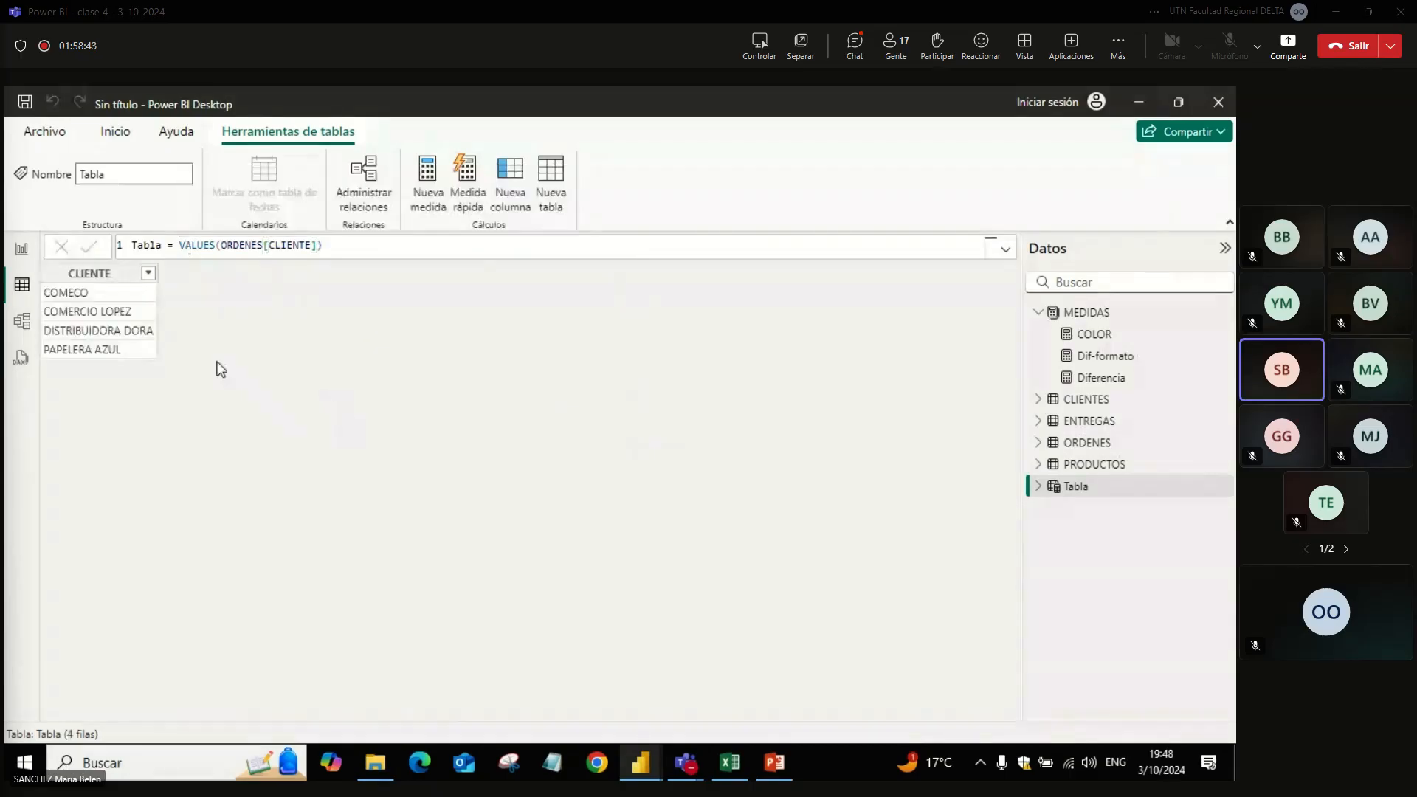
# Step: Rename the new calculated table CLIENTES2 in its formula
pyautogui.click(361, 247)
pyautogui.doubleClick(146, 245)
pyautogui.write('CLIENTES2')
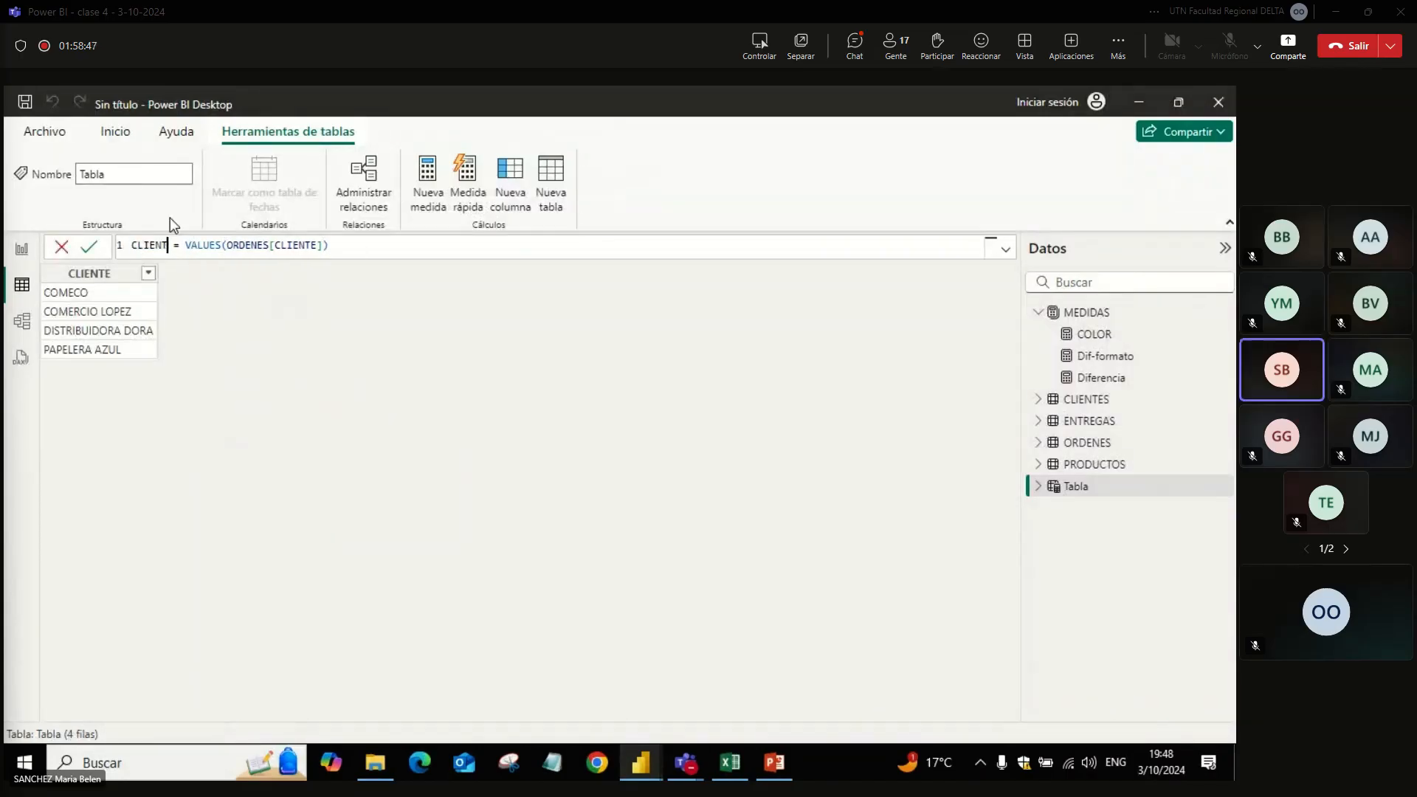
pyautogui.press('Return')
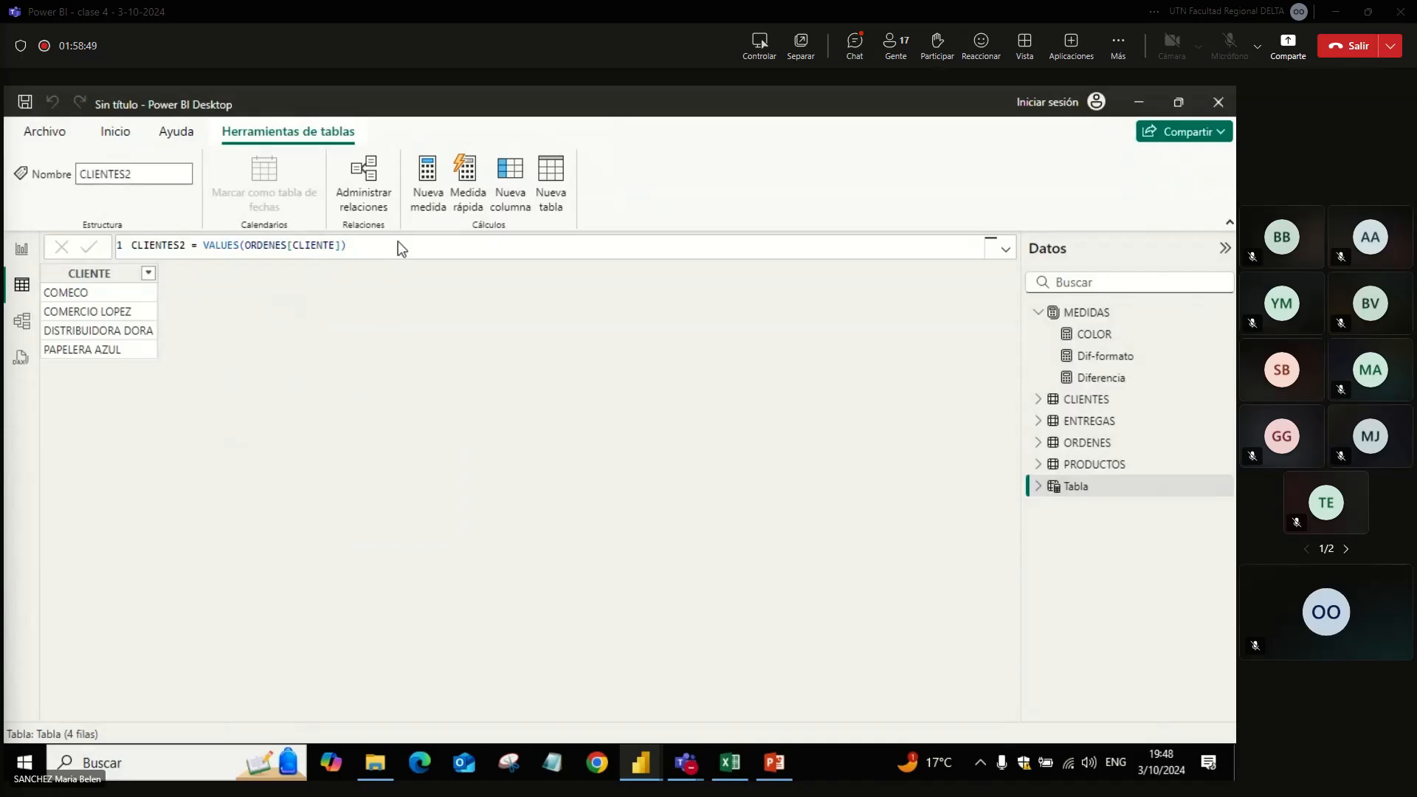
# Step: Post the formula CLIENTES2 = VALUES(ORDENES[CLIENTE]) in the Teams meeting chat, check it there, and return to the calendar report
pyautogui.moveTo(395, 245); pyautogui.dragTo(131, 244)
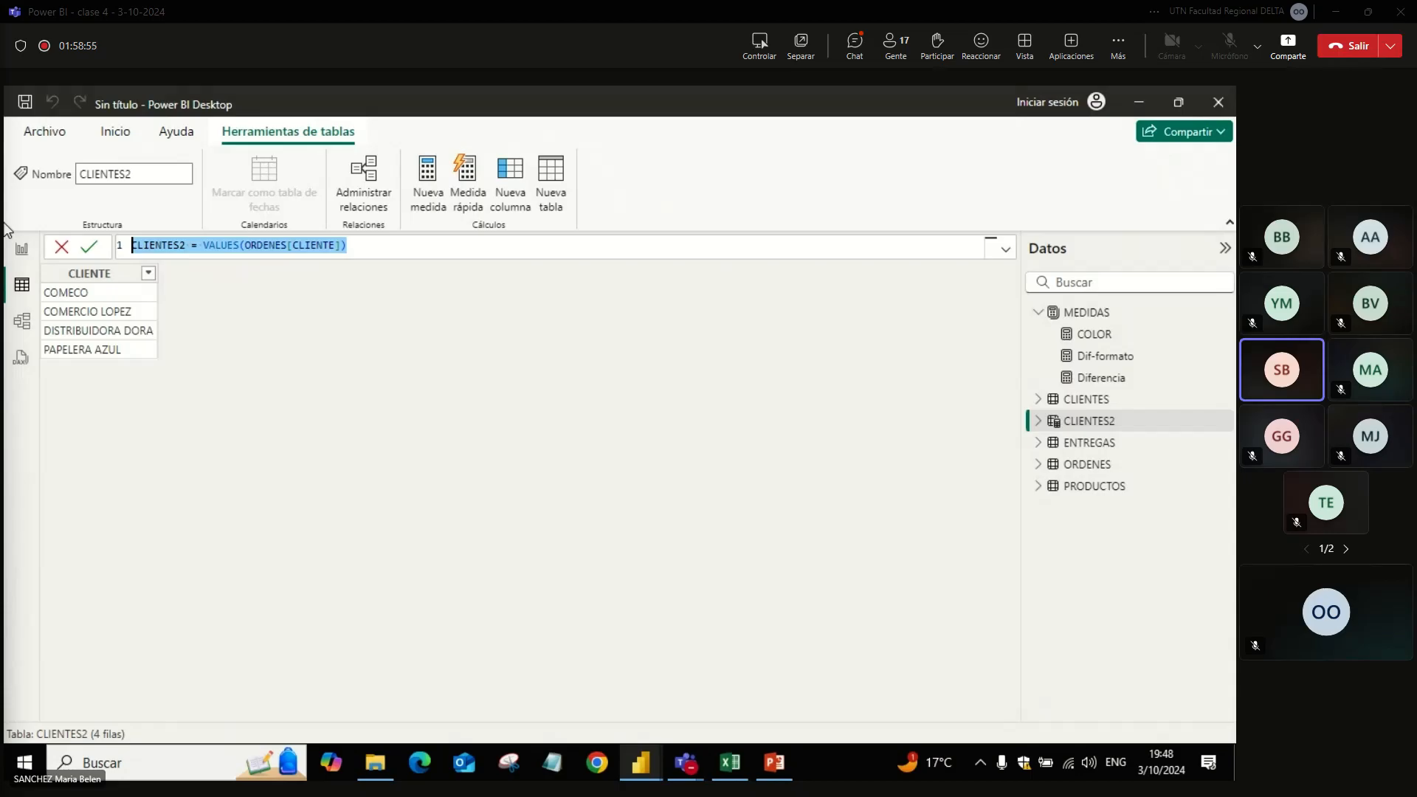
pyautogui.hotkey('alt', 'Tab')
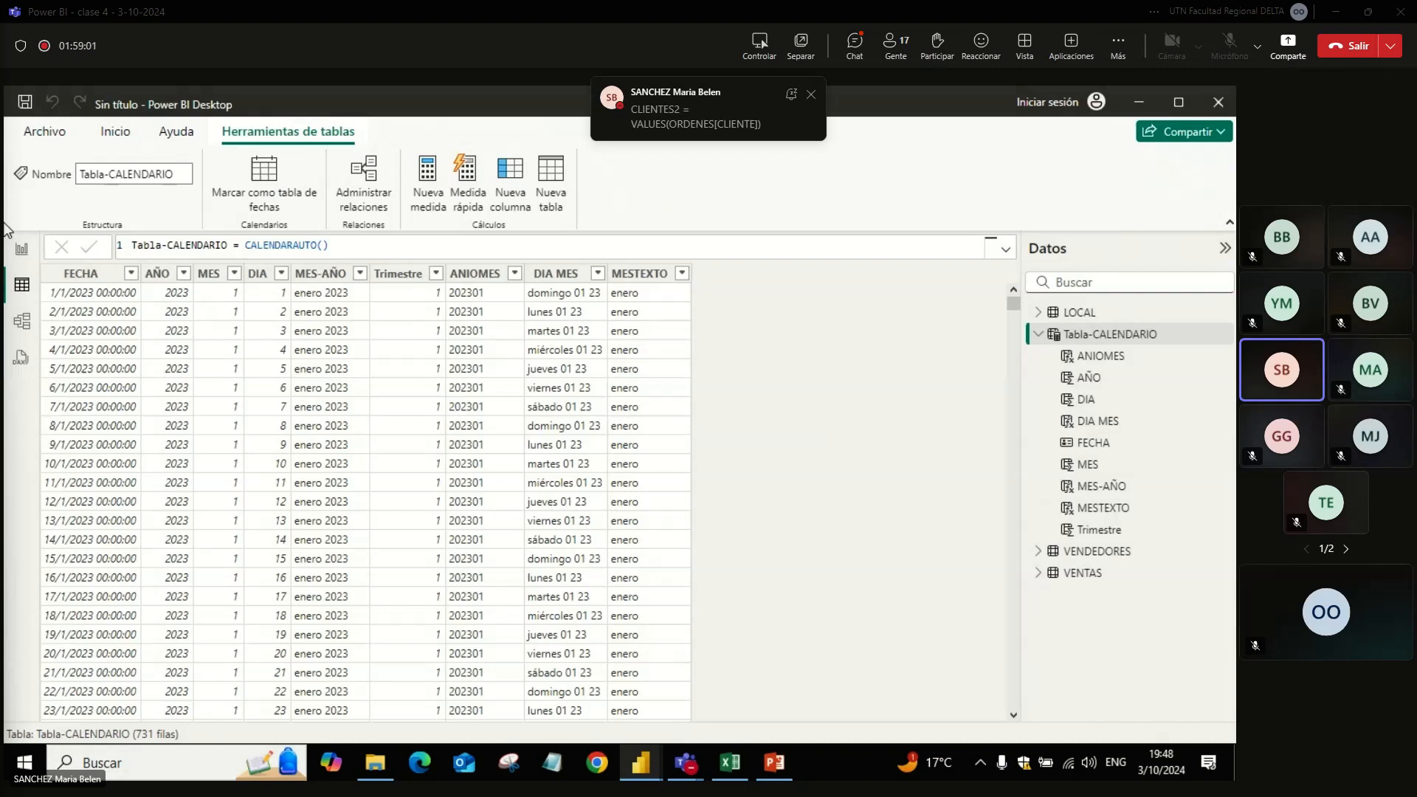
pyautogui.hotkey('alt', 'Tab')
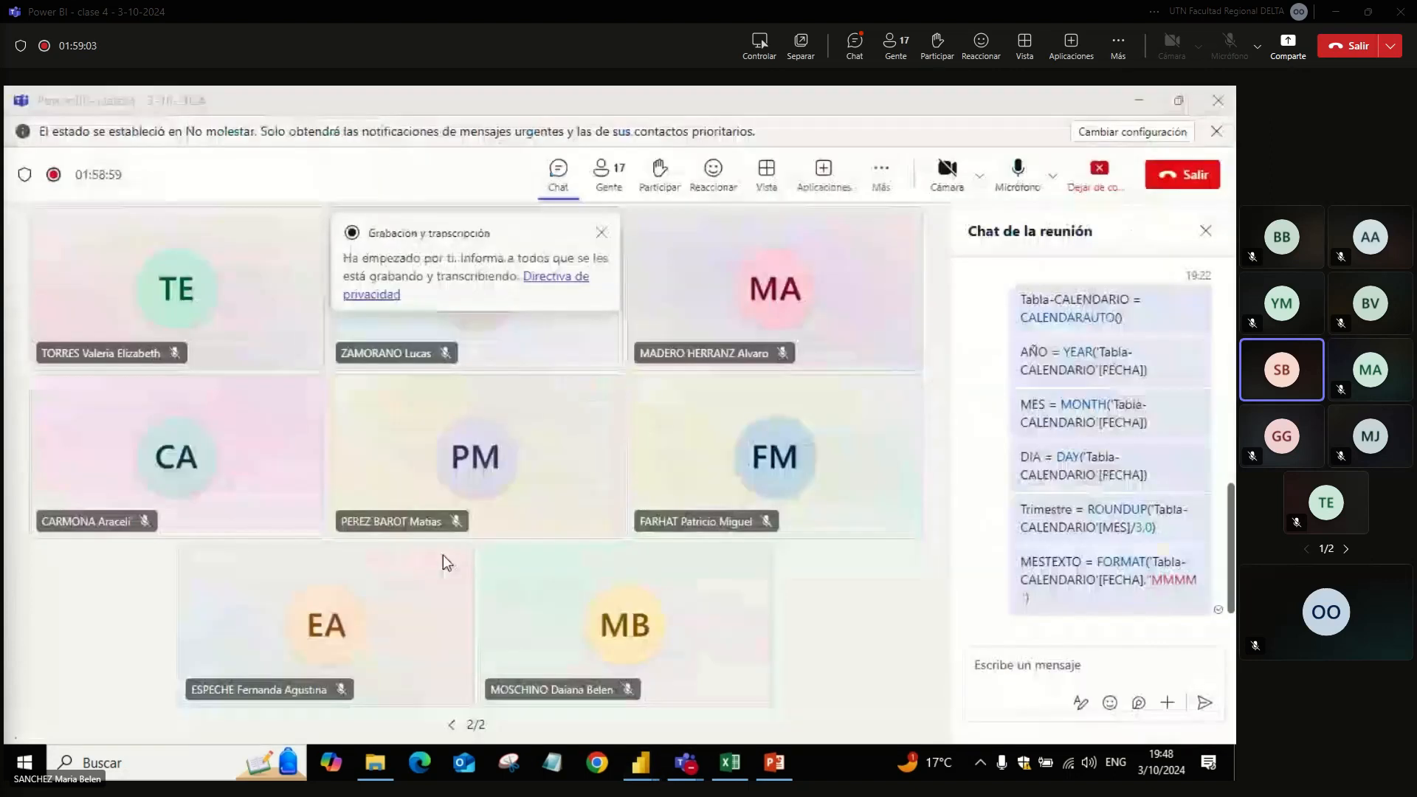
pyautogui.hotkey('alt', 'Tab')
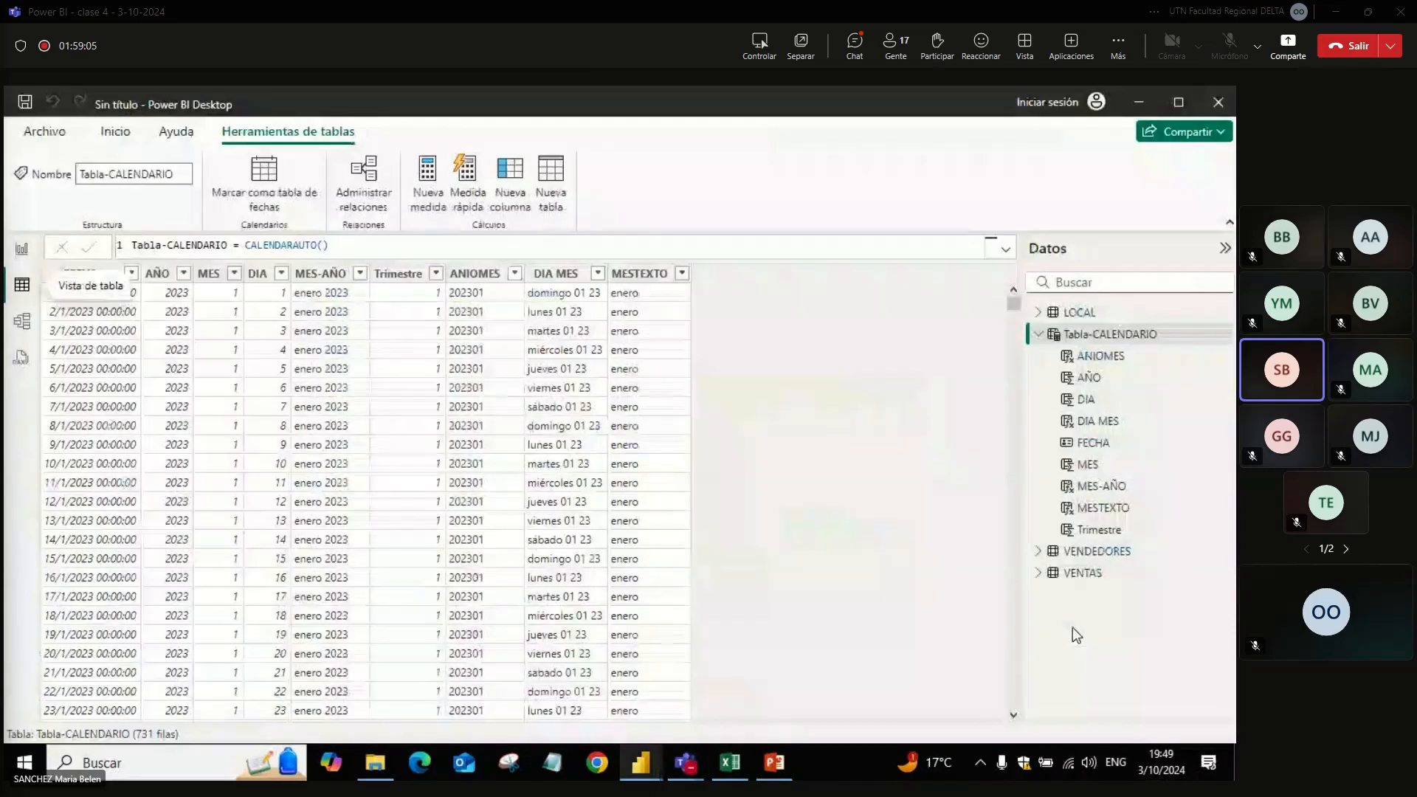
pyautogui.hotkey('alt', 'Tab')
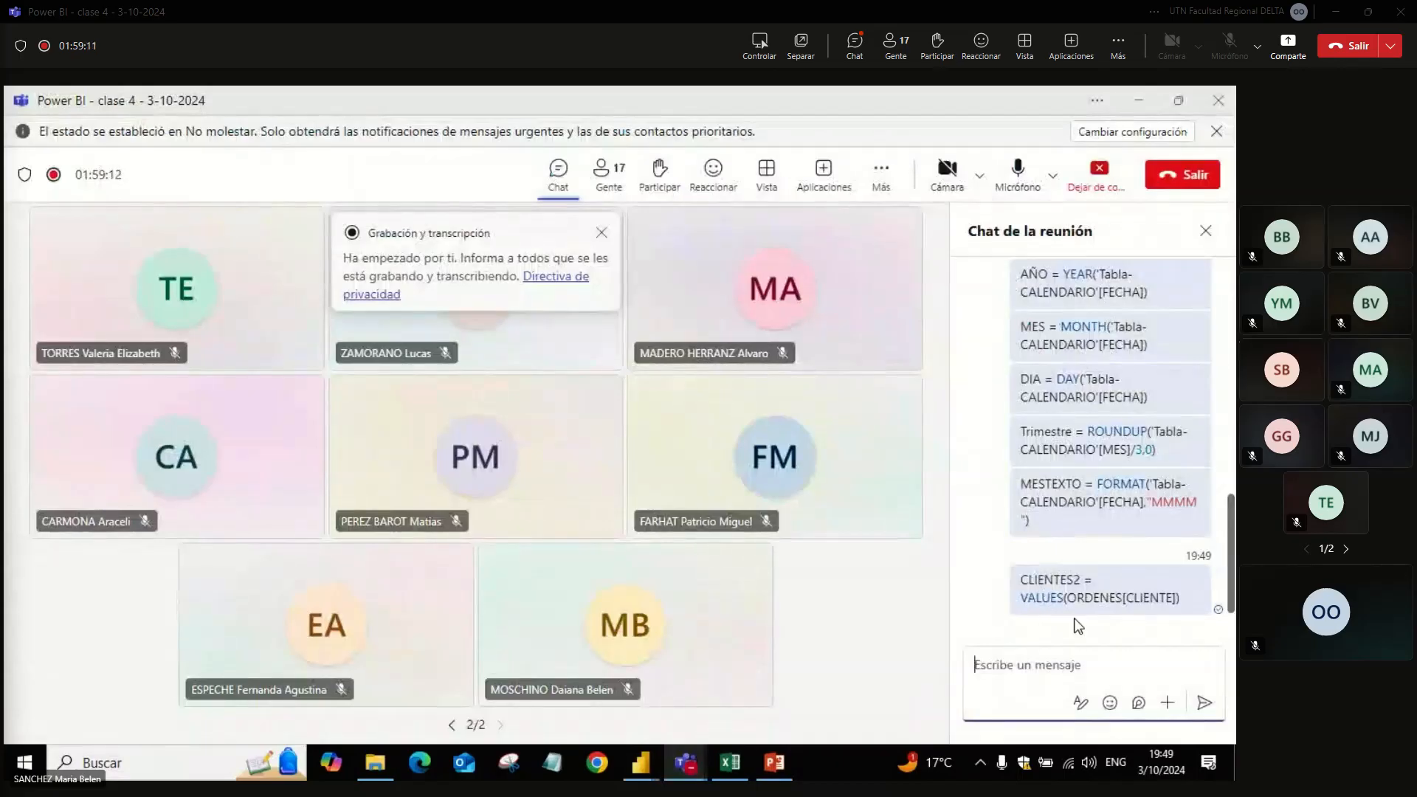
pyautogui.hotkey('alt', 'Tab')
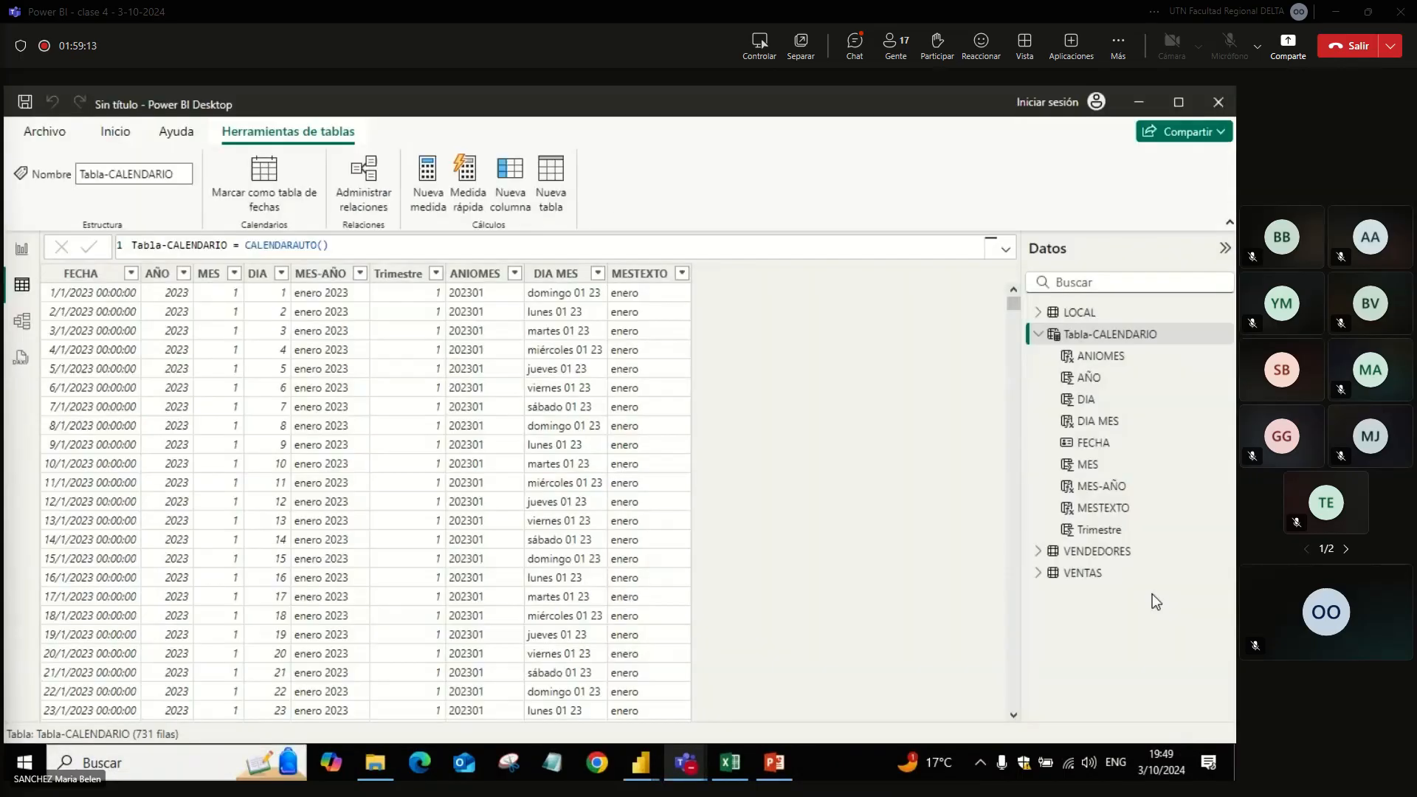
pyautogui.hotkey('alt', 'Tab')
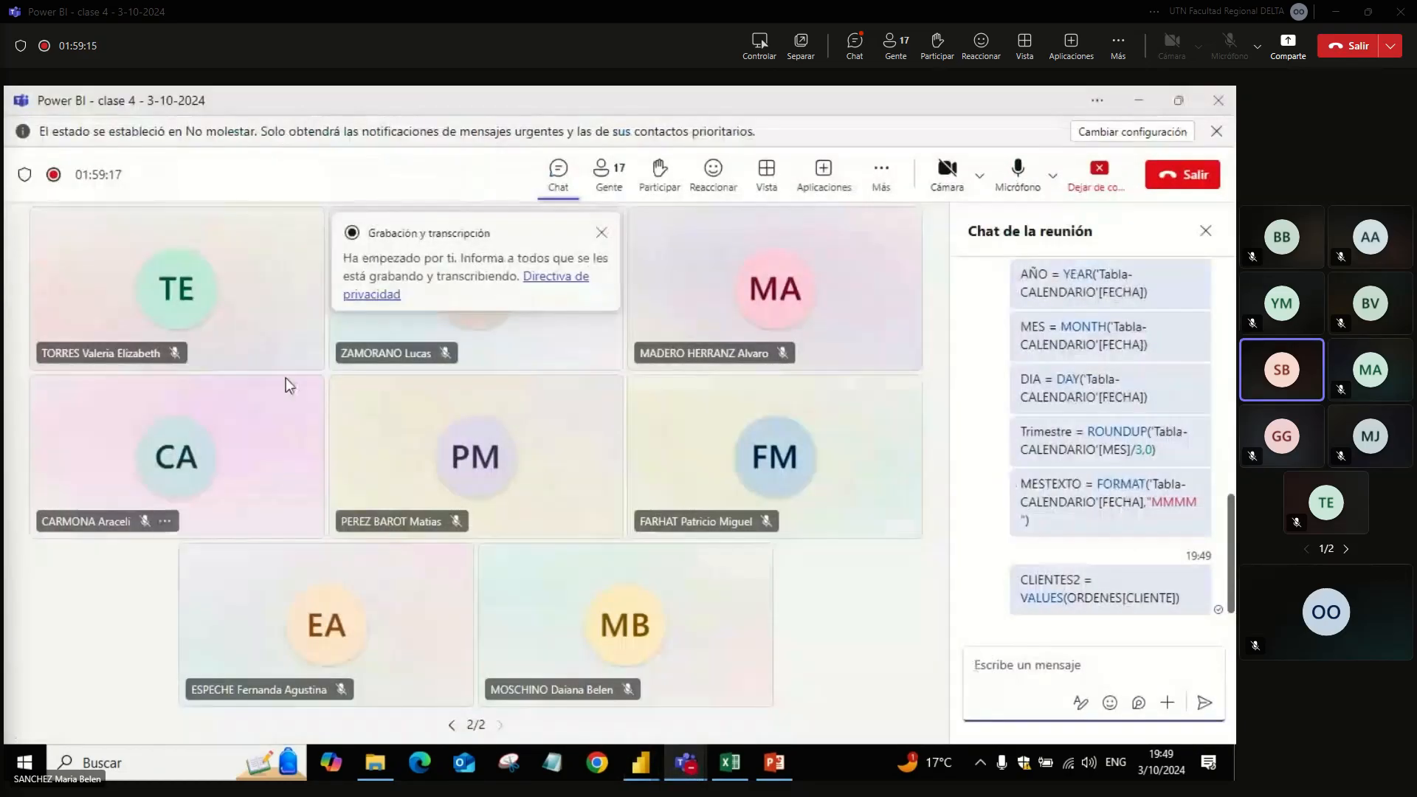
pyautogui.hotkey('alt', 'Tab')
# Step: Show the calendar report's charts in report view, and switch to the Teams meeting to view the first page of participants
pyautogui.click(21, 249)
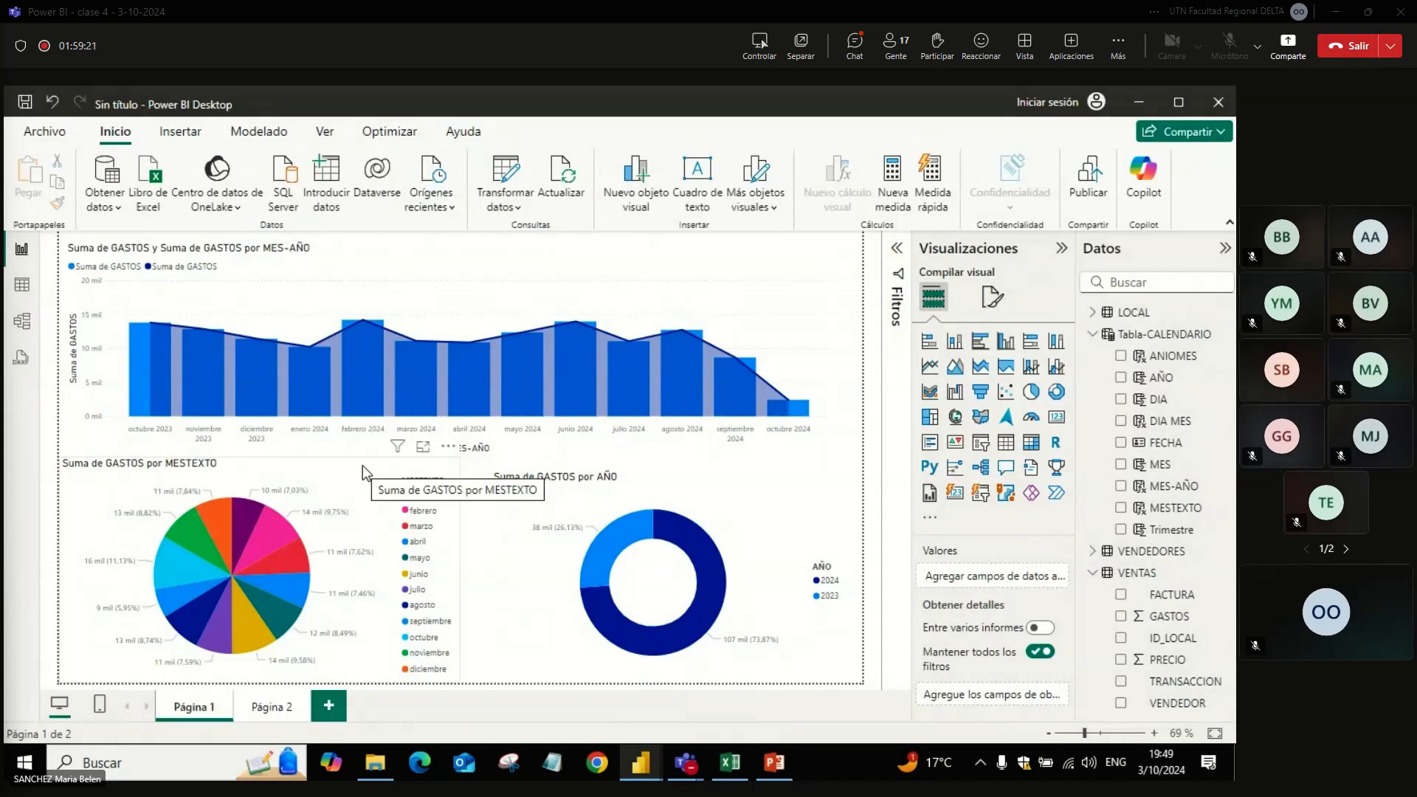
pyautogui.hotkey('alt', 'Tab')
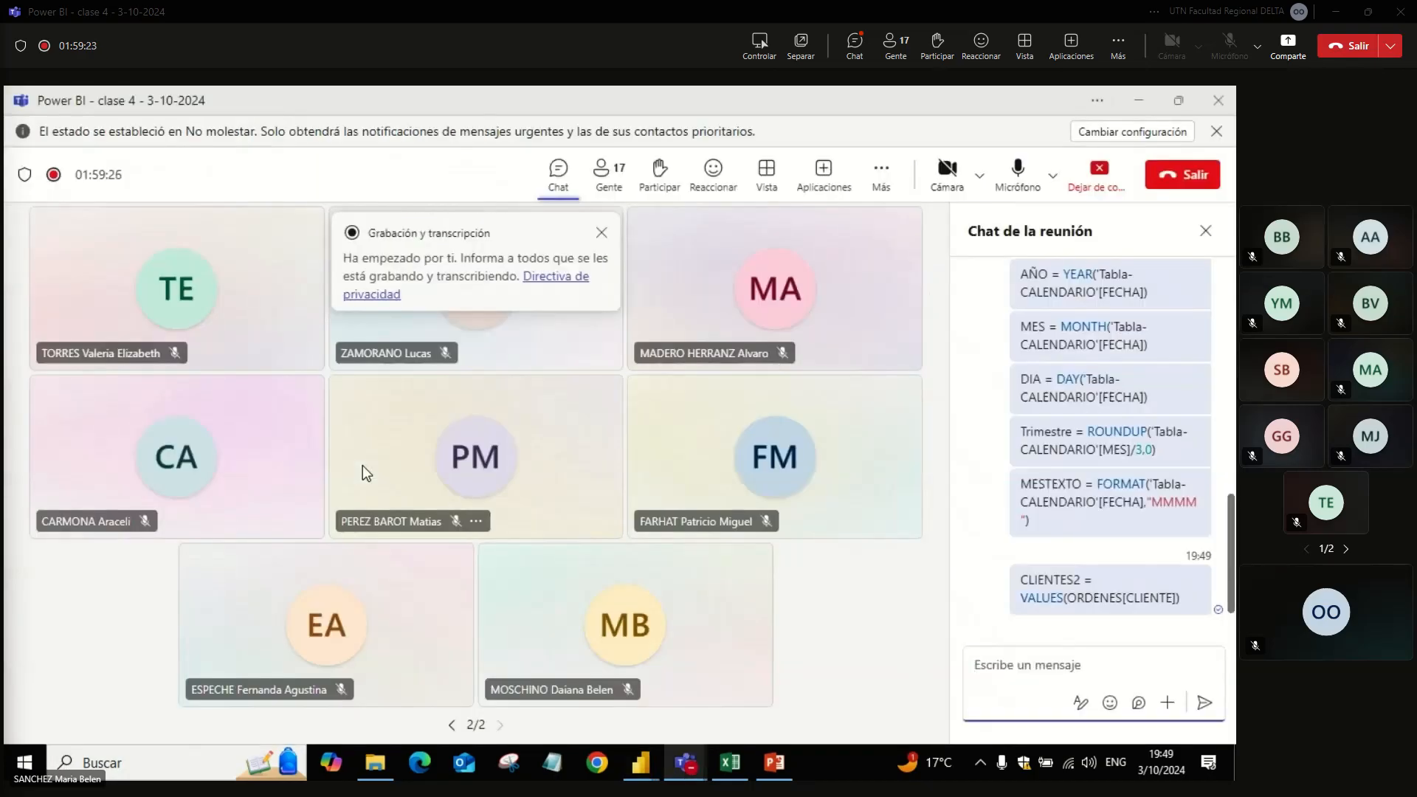
pyautogui.click(453, 725)
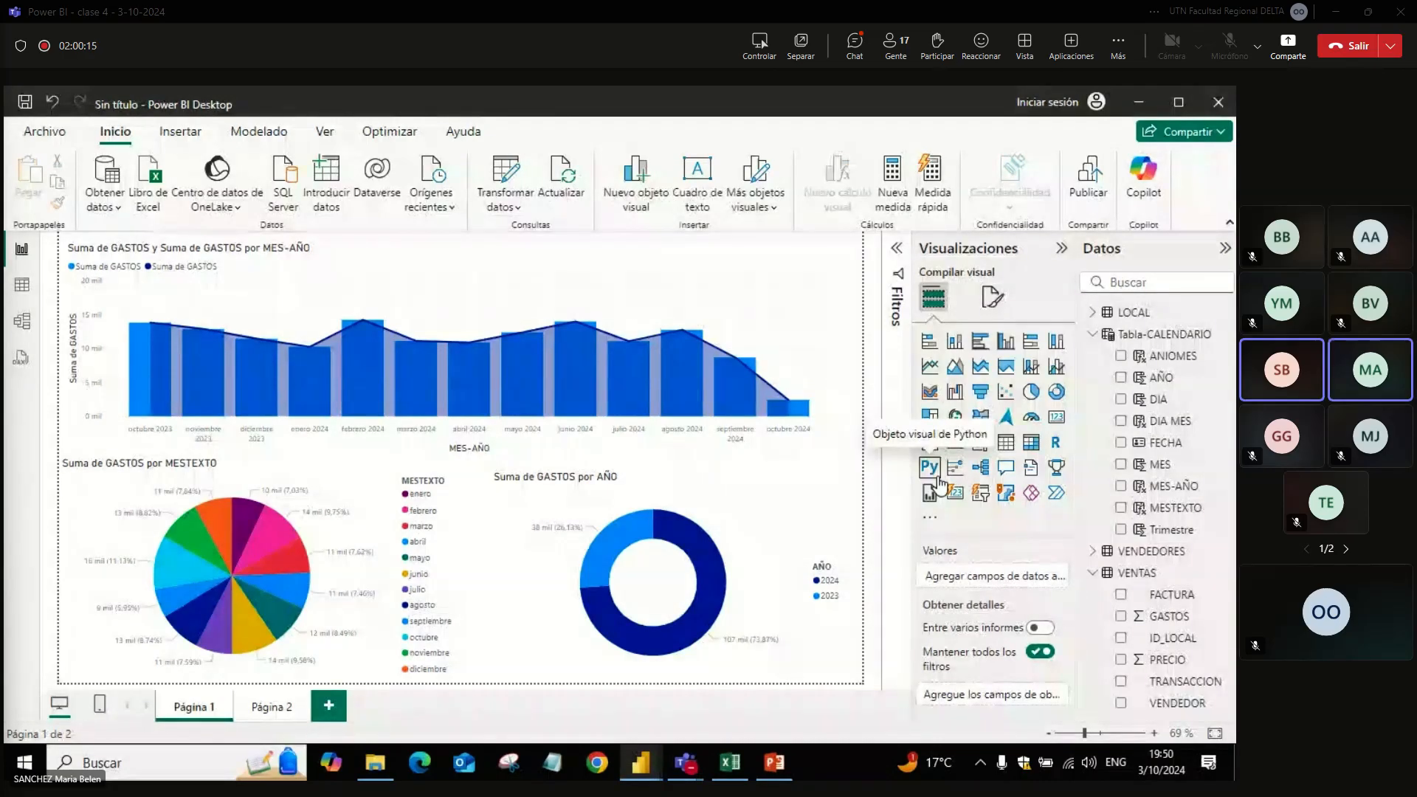
# Step: Examine the formulas of Tabla-CALENDARIO and its ANIOMES, AÑO, DIA and DIA MES columns, and clear the selection
pyautogui.click(1136, 335)
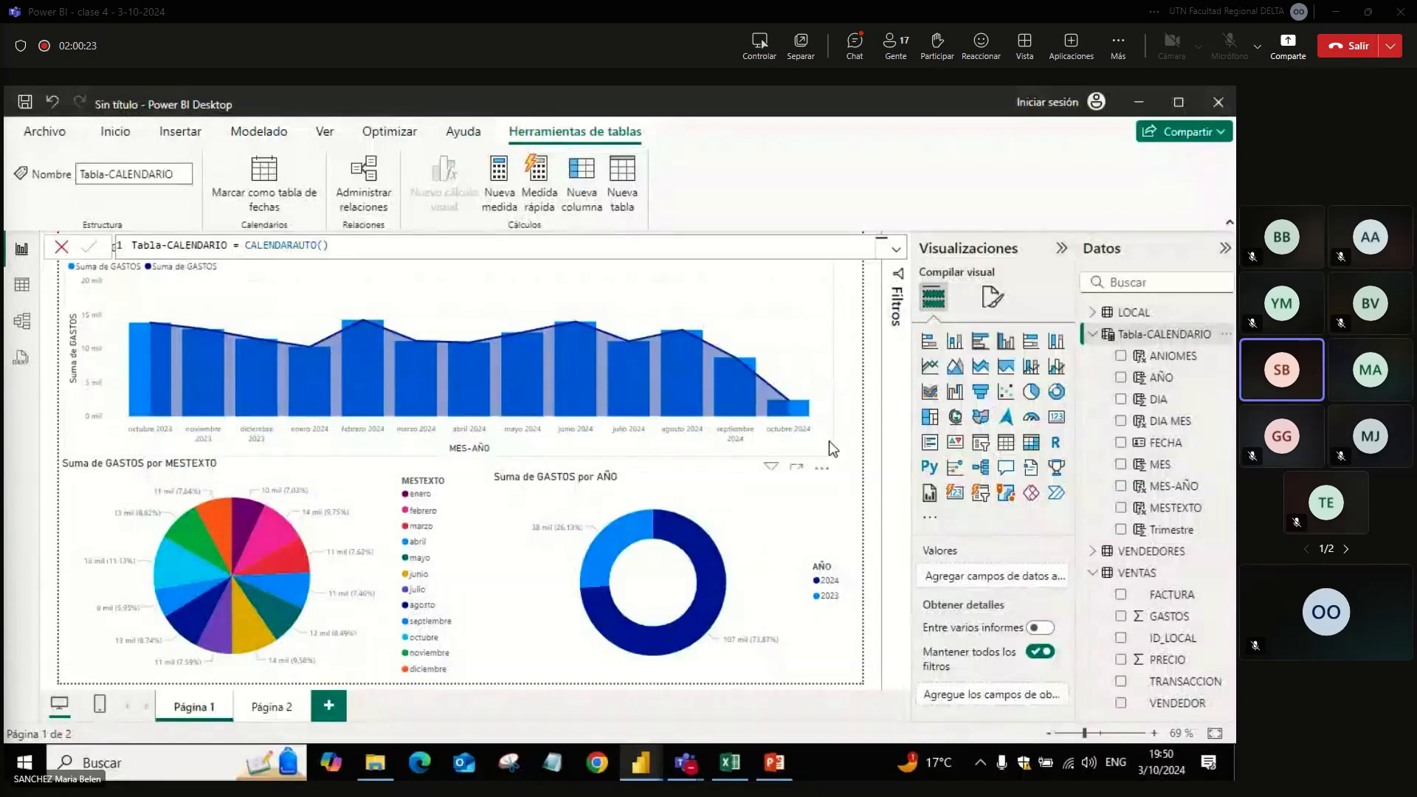
pyautogui.click(1157, 362)
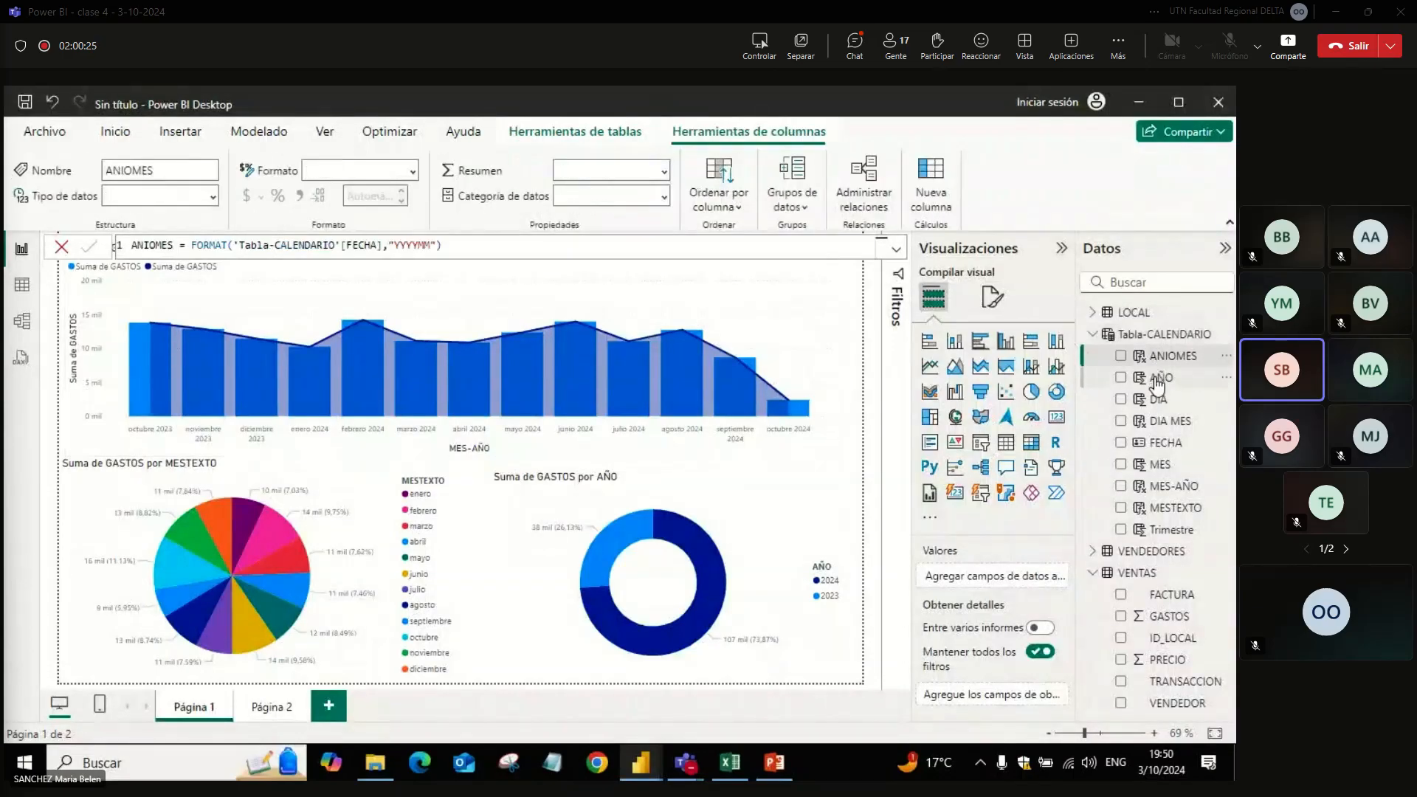
pyautogui.click(1155, 377)
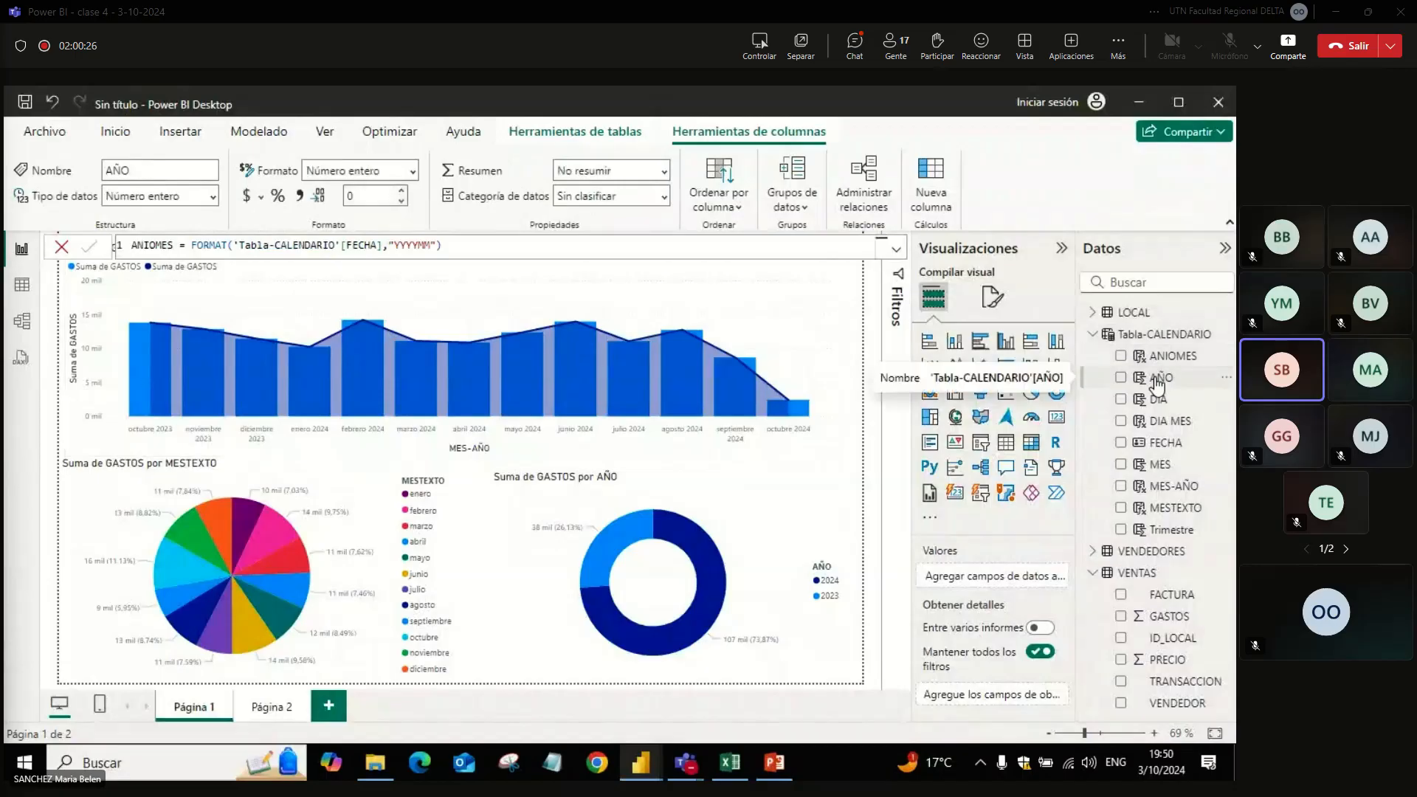
pyautogui.click(1146, 402)
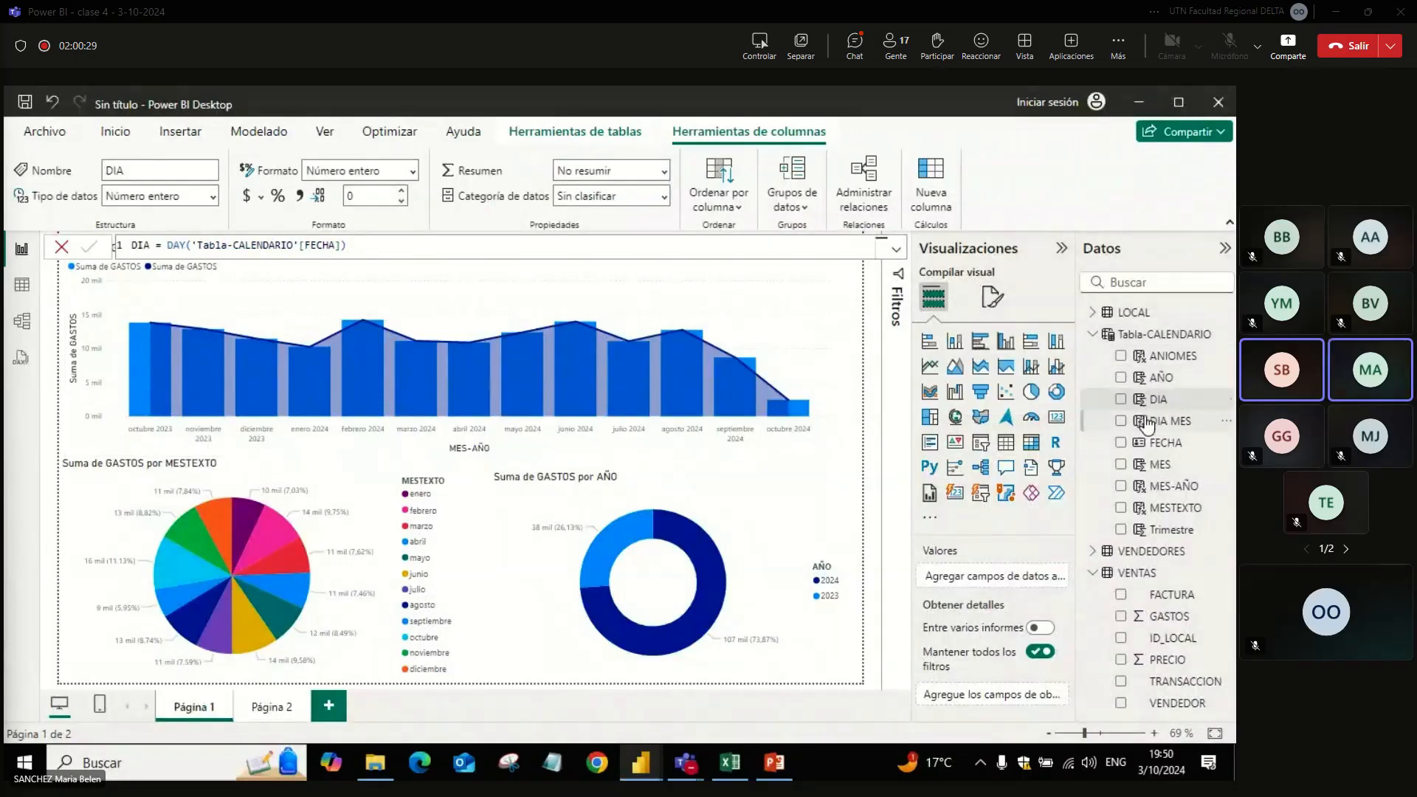
pyautogui.click(1149, 420)
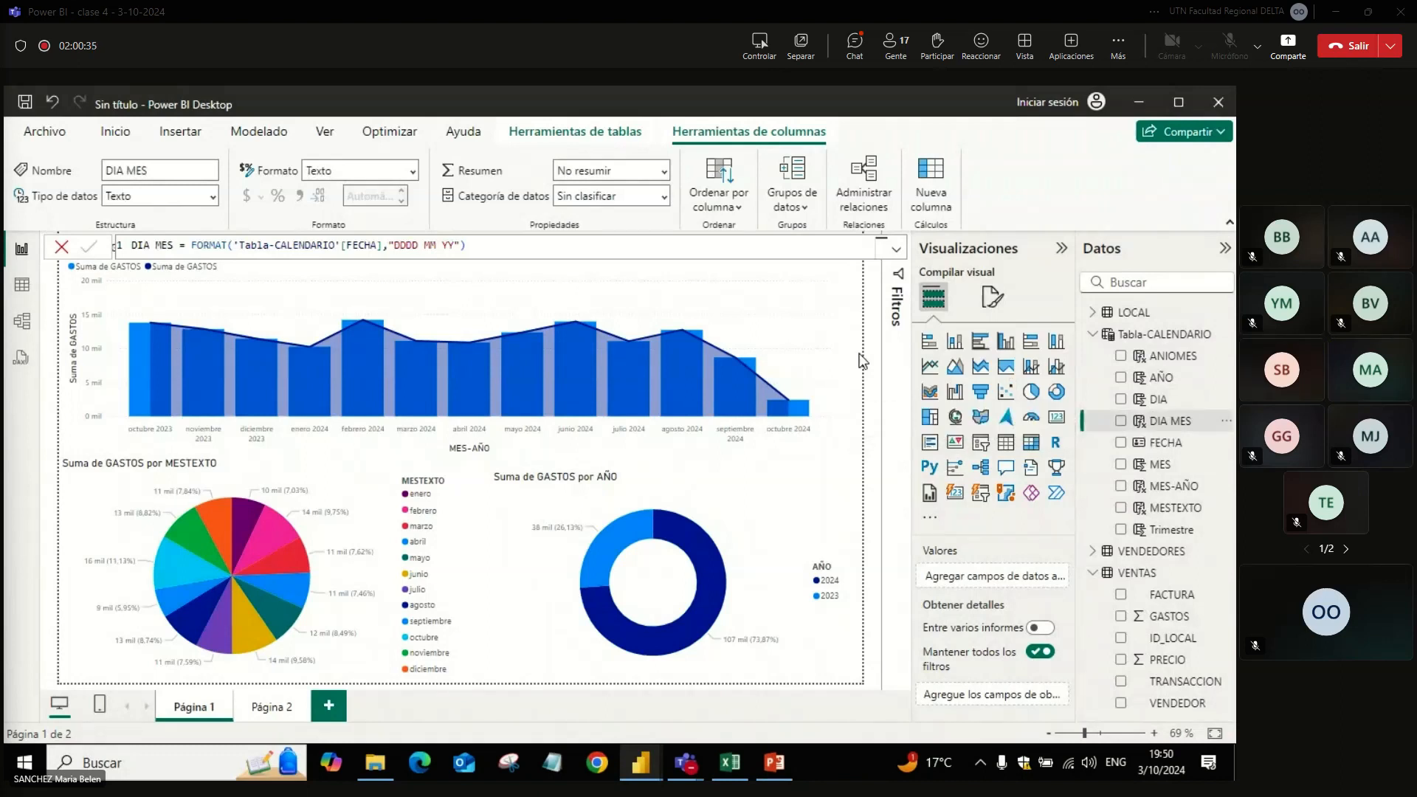
pyautogui.click(848, 417)
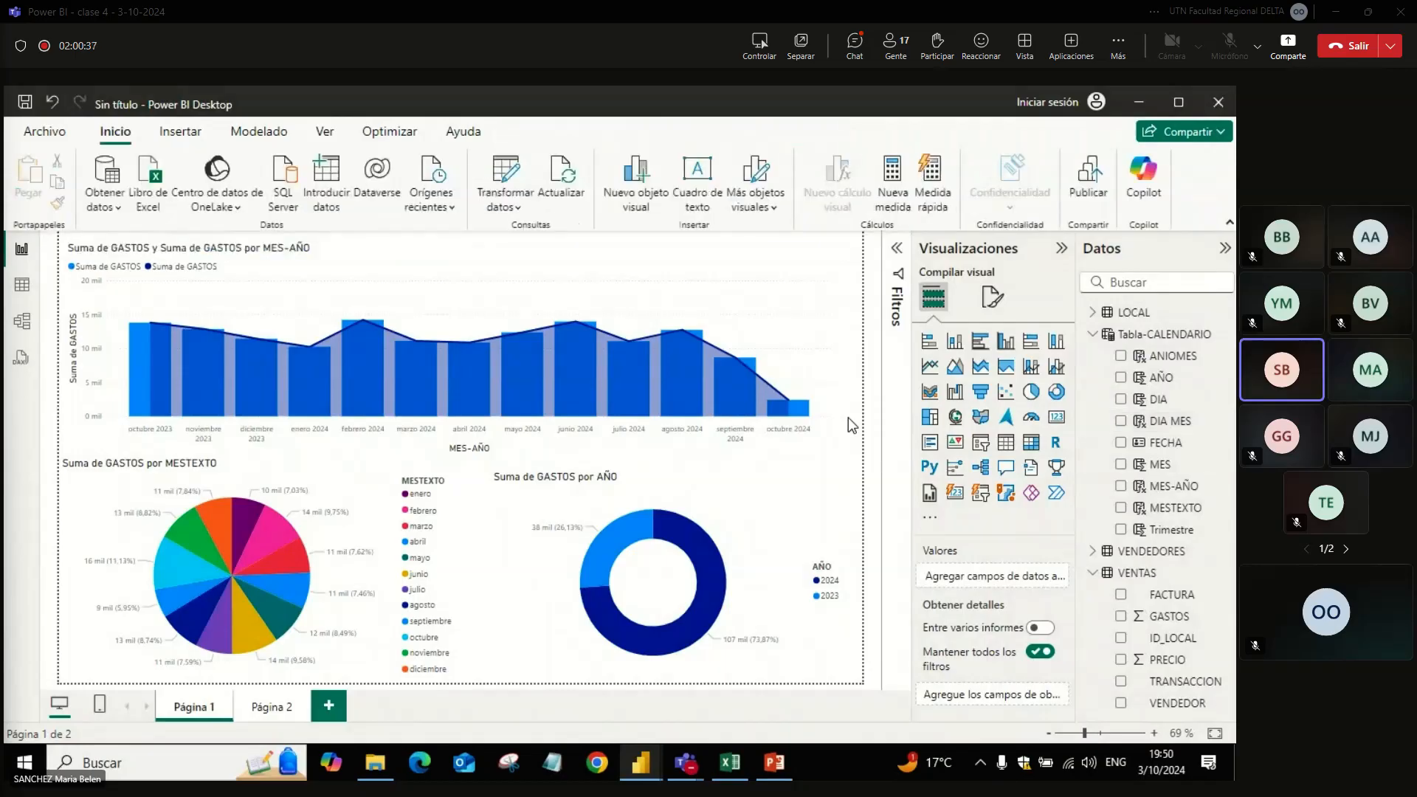
# Step: Check the Teams meeting window, return to the calendar report and display the Tabla-CALENDARIO formula
pyautogui.hotkey('alt', 'Tab')
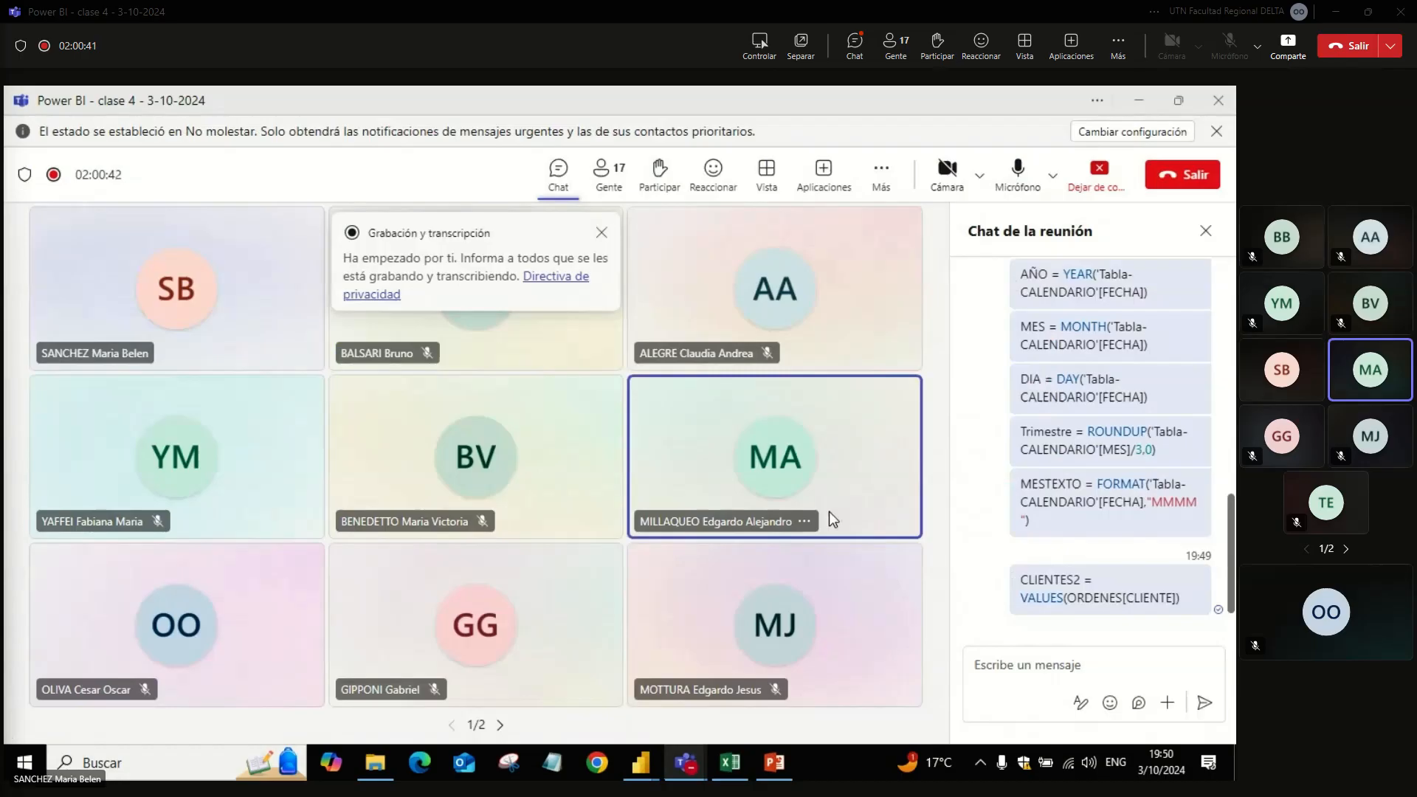
pyautogui.hotkey('alt', 'Tab')
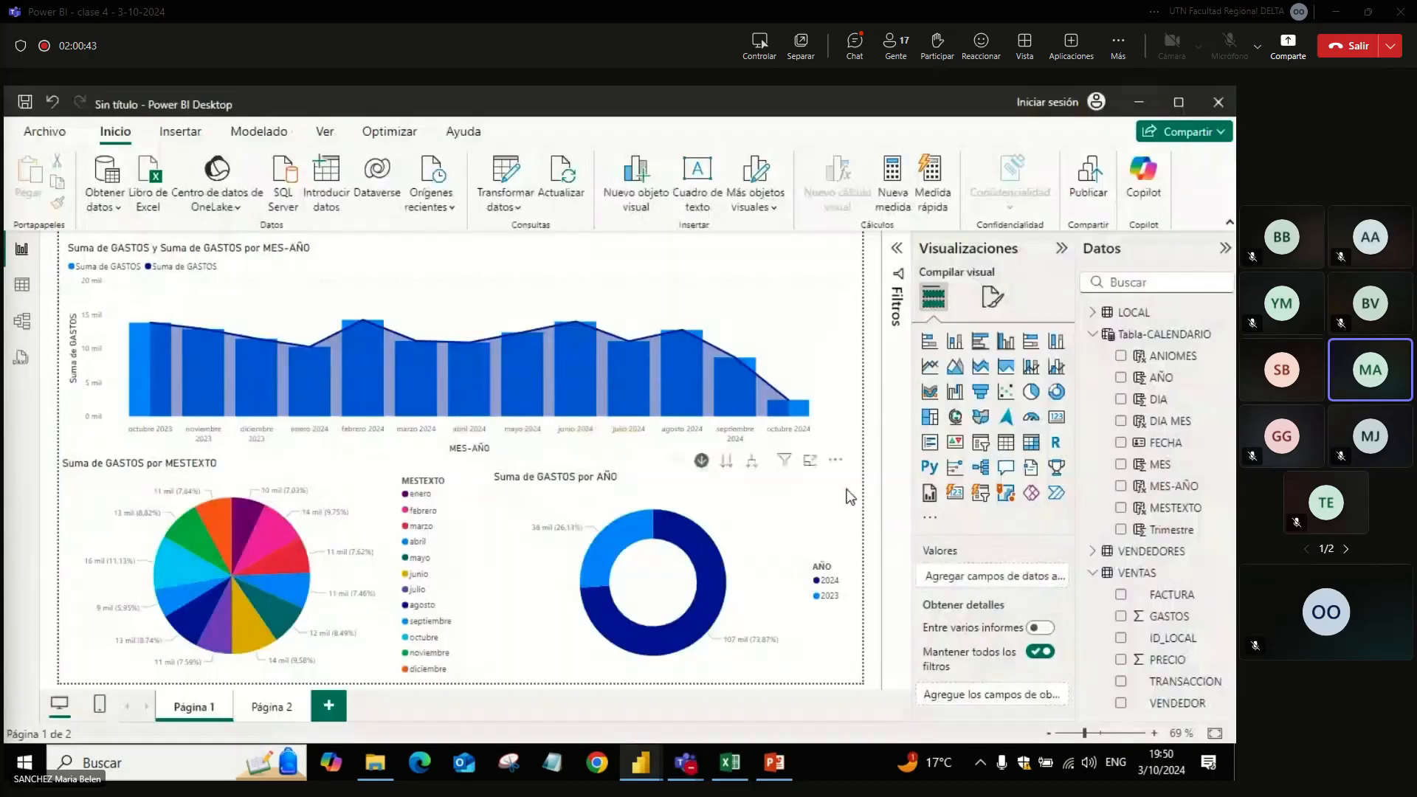
pyautogui.click(1151, 335)
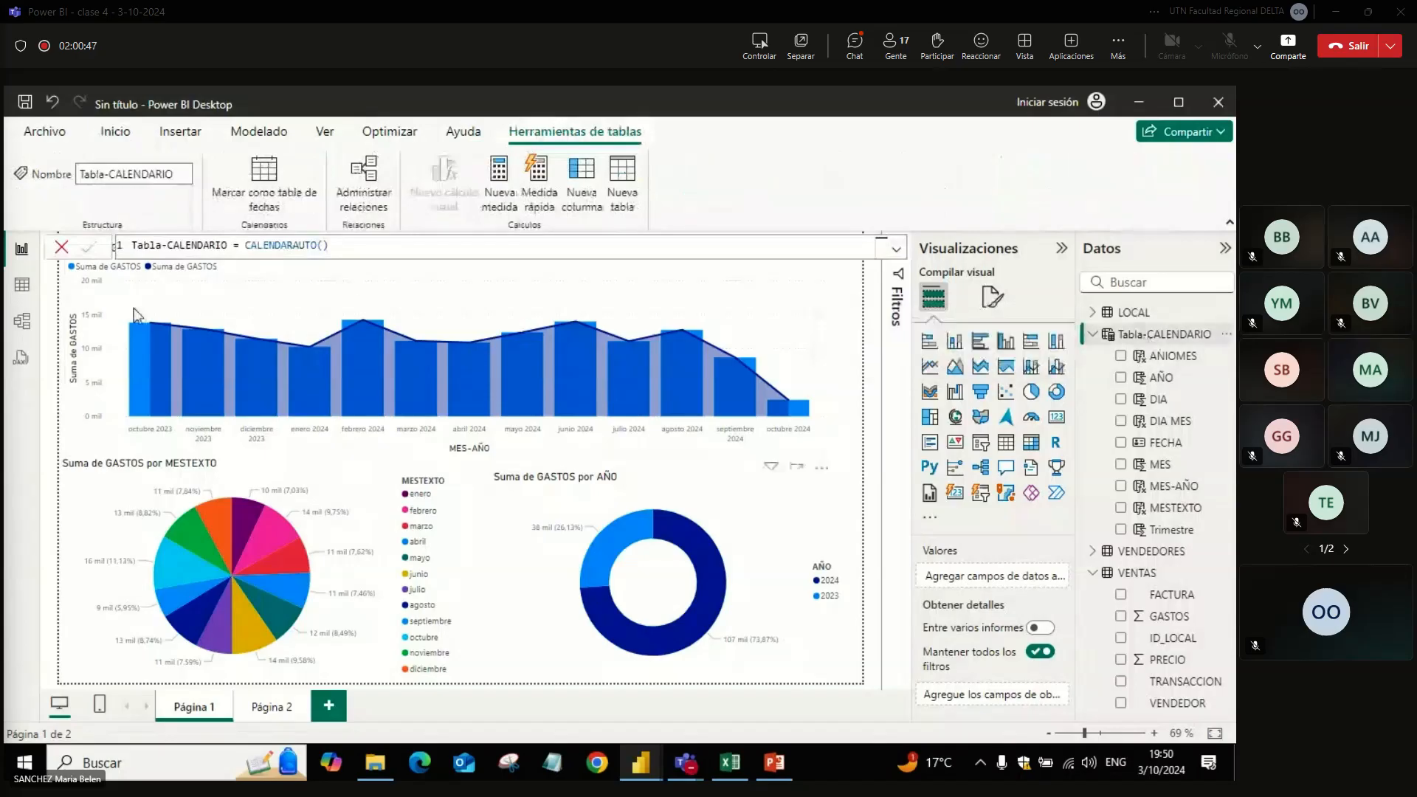